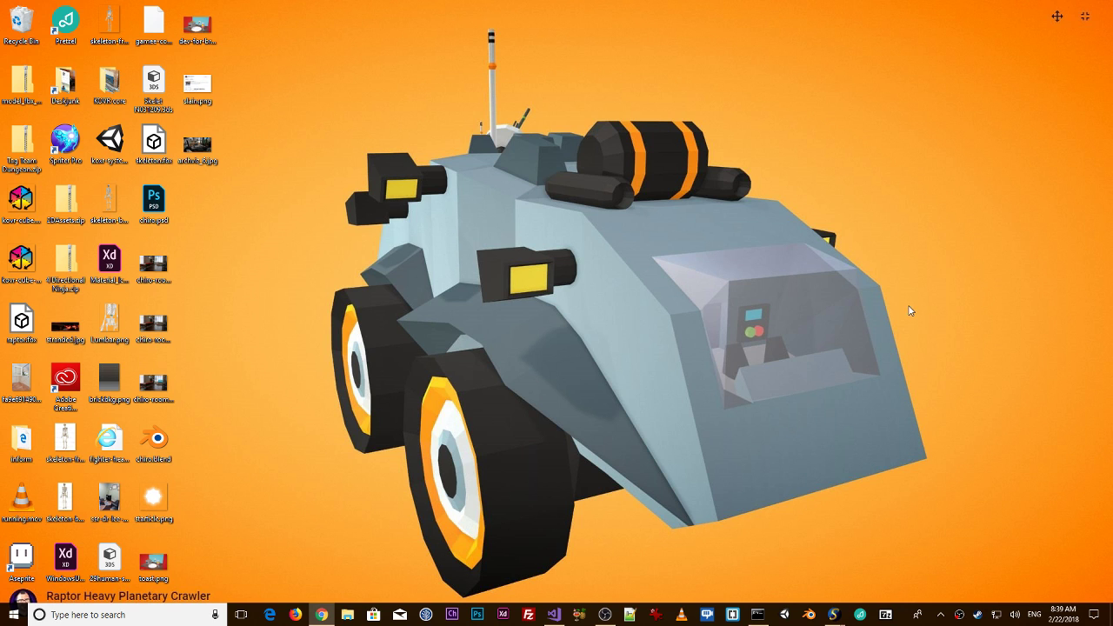
key("alt+Tab")
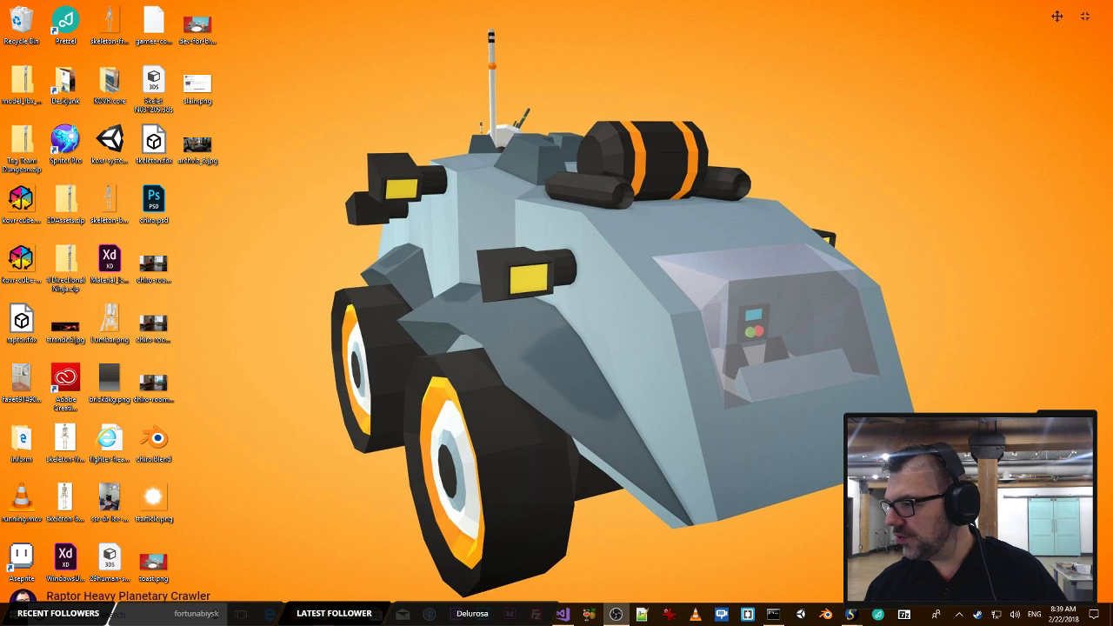
key("alt+Tab")
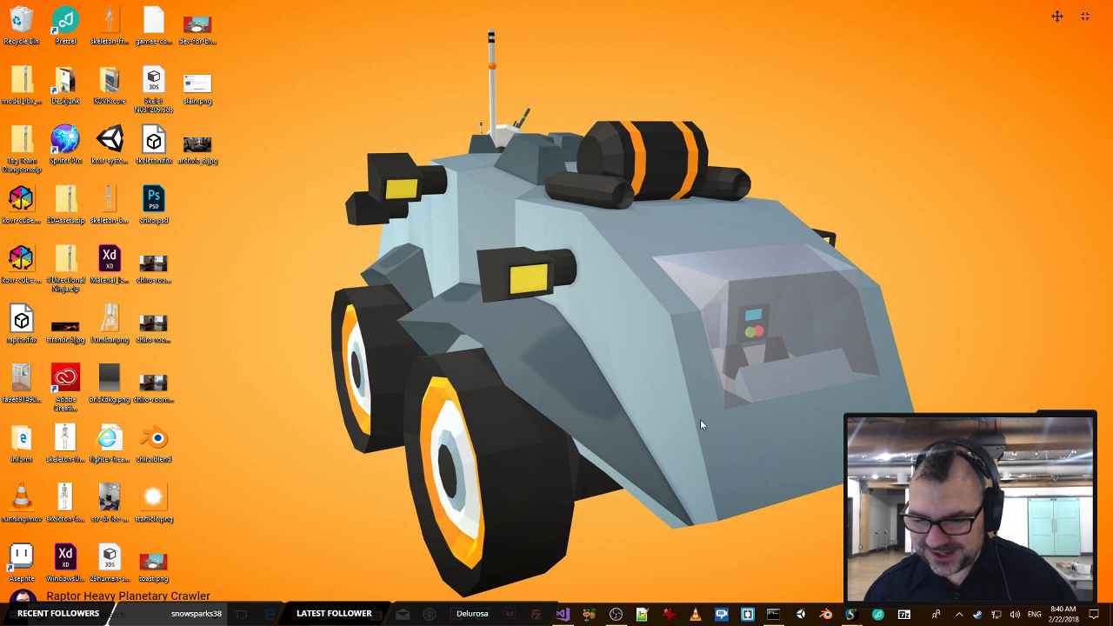
mouse_move(850, 619)
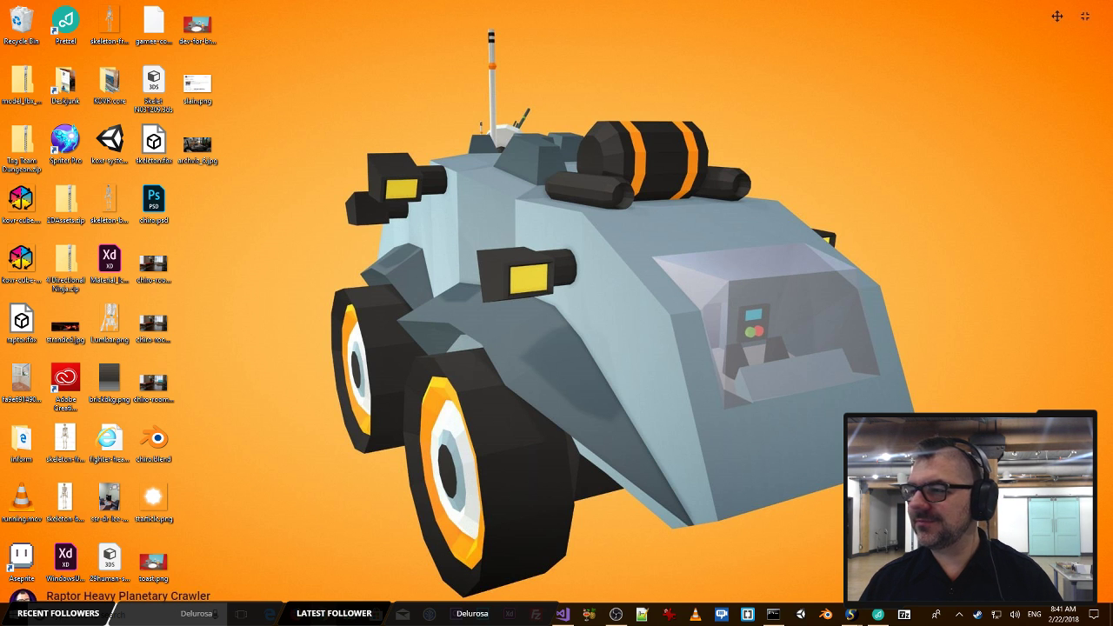
key("alt+Tab")
key("alt+Tab")
key("alt+Tab")
key("alt+Tab")
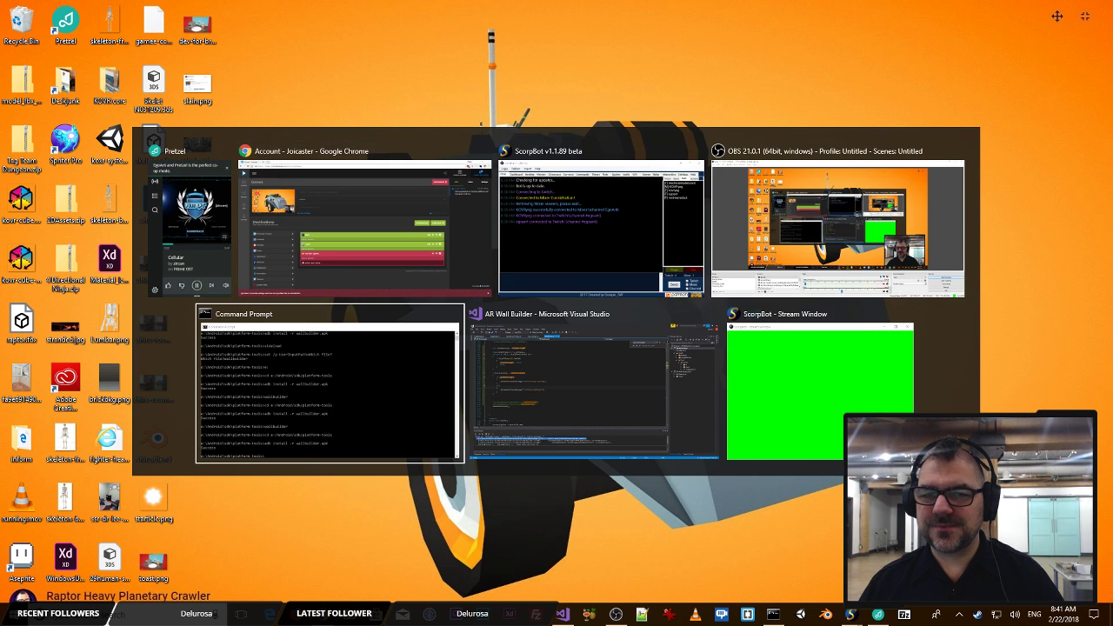
key("alt+shift+Tab")
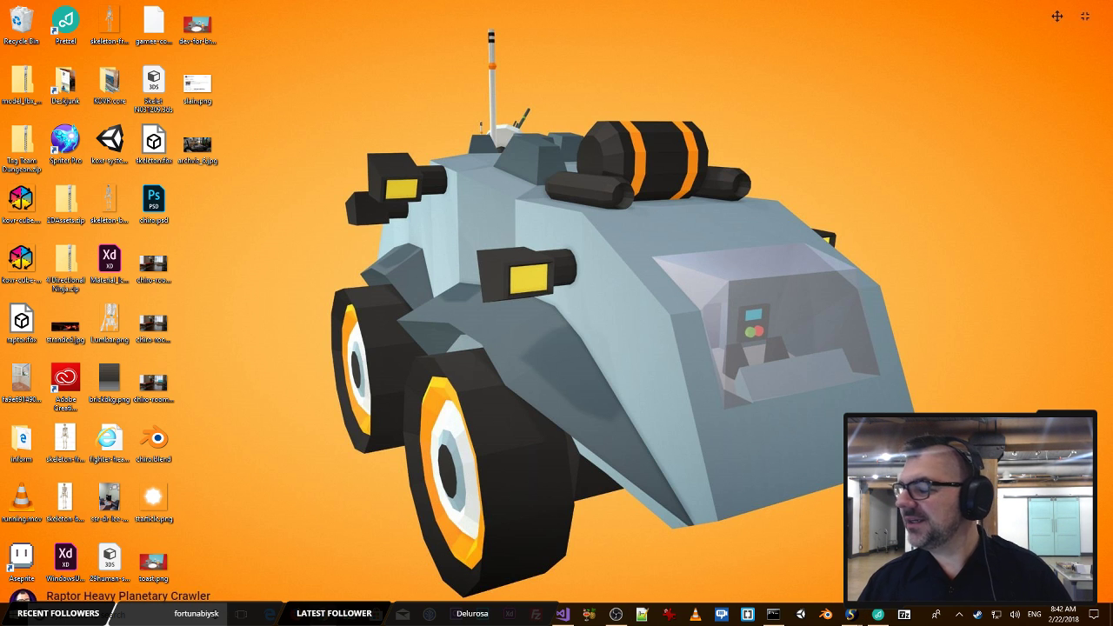
left_click(773, 614)
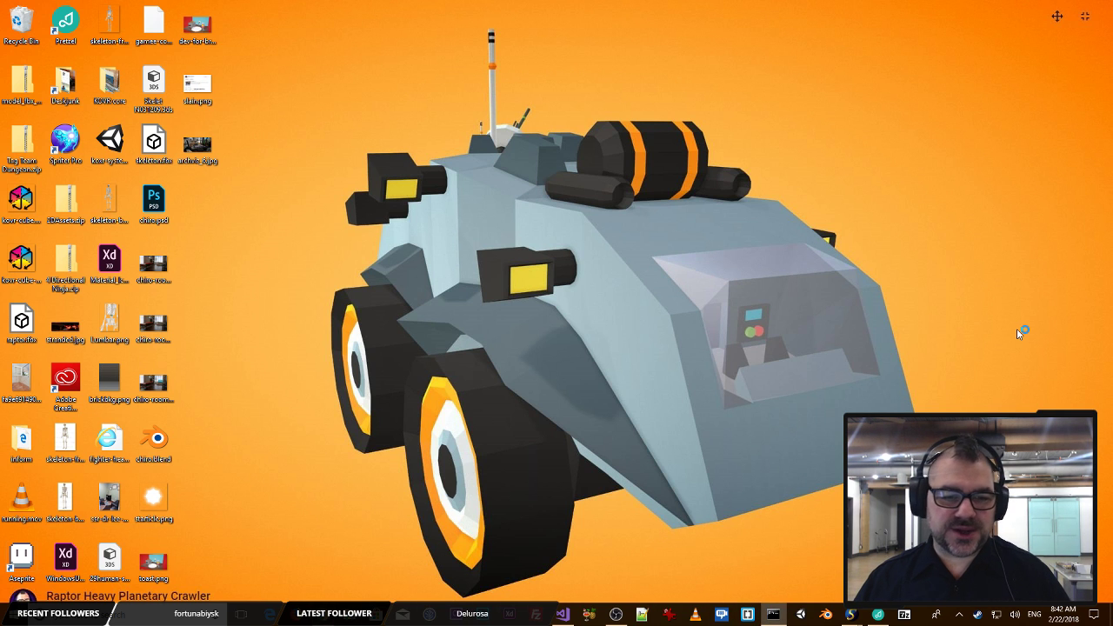
mouse_move(850, 614)
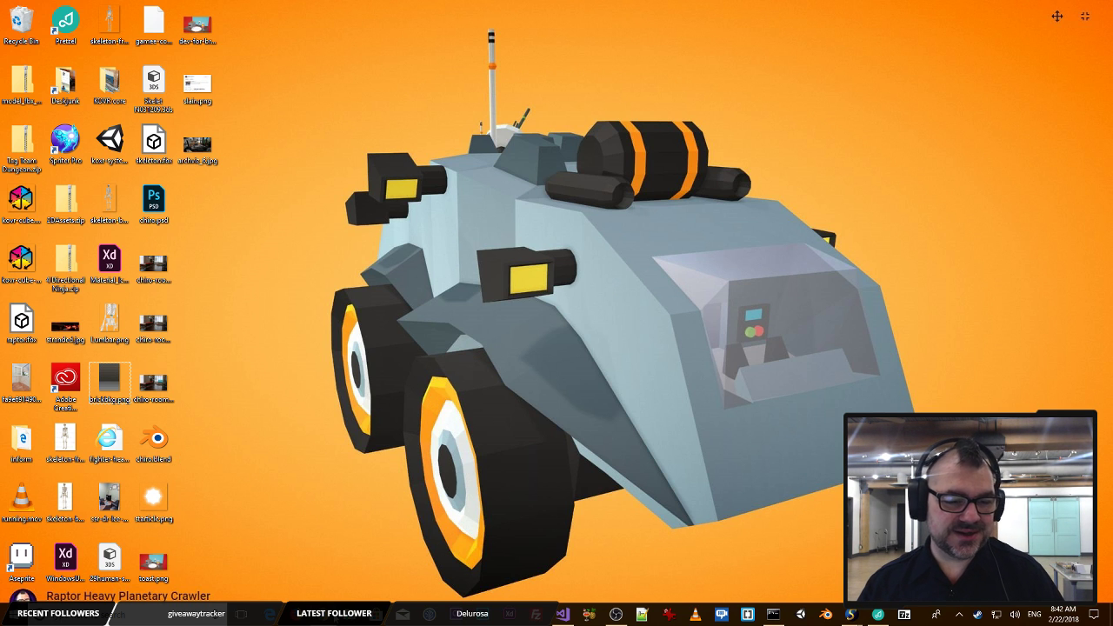
Step: Switch to Chrome, load restream.io and open its stream titles page
left_click(457, 614)
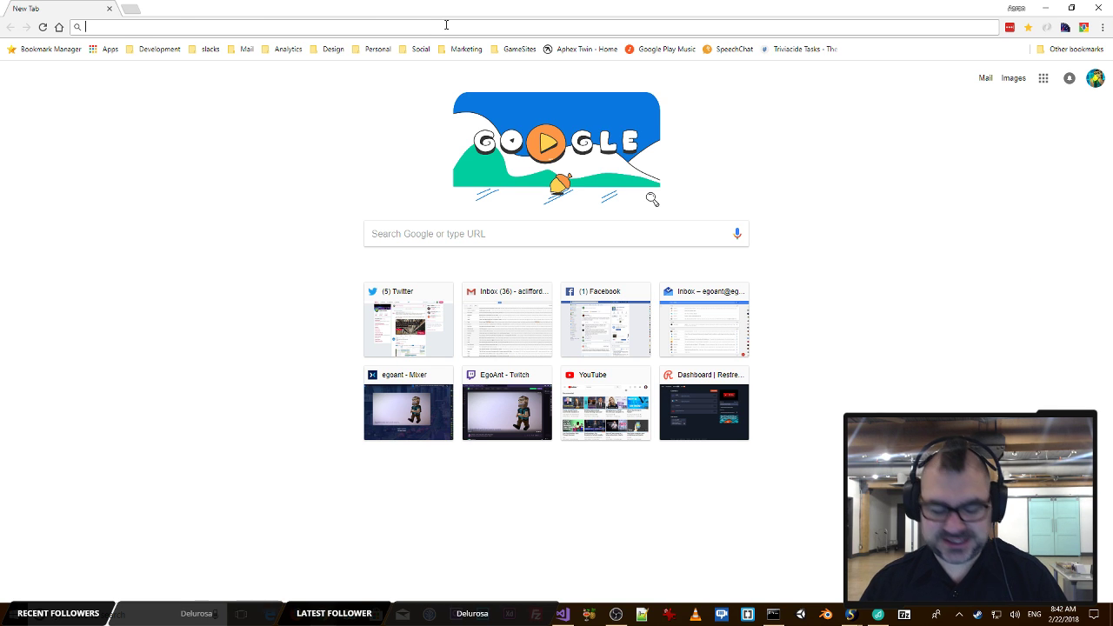
type("restream.io")
key("Return")
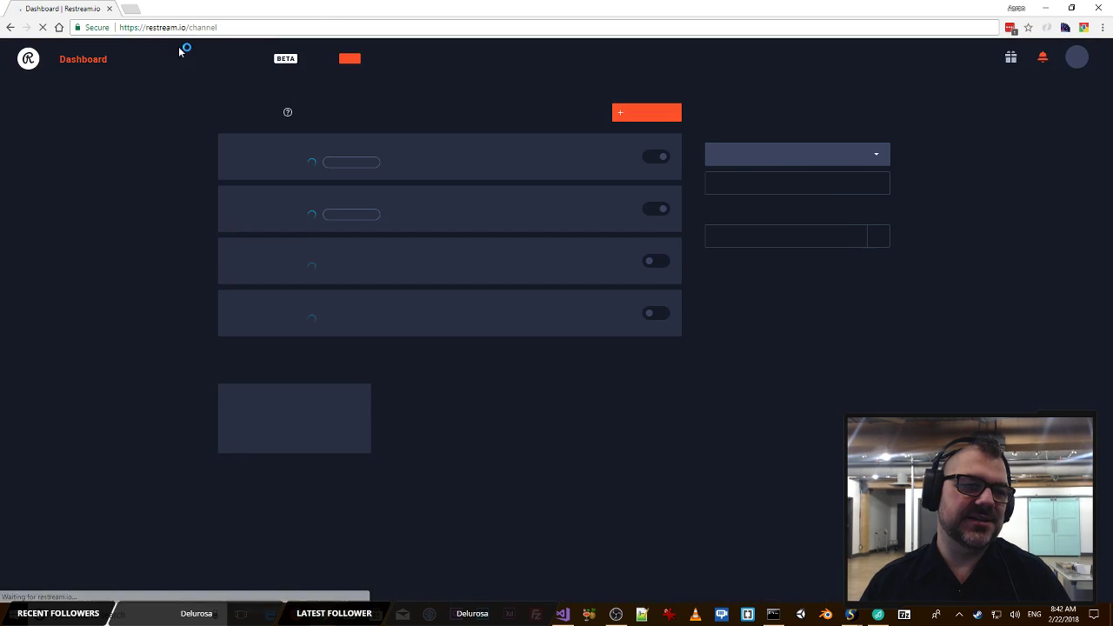
left_click(143, 60)
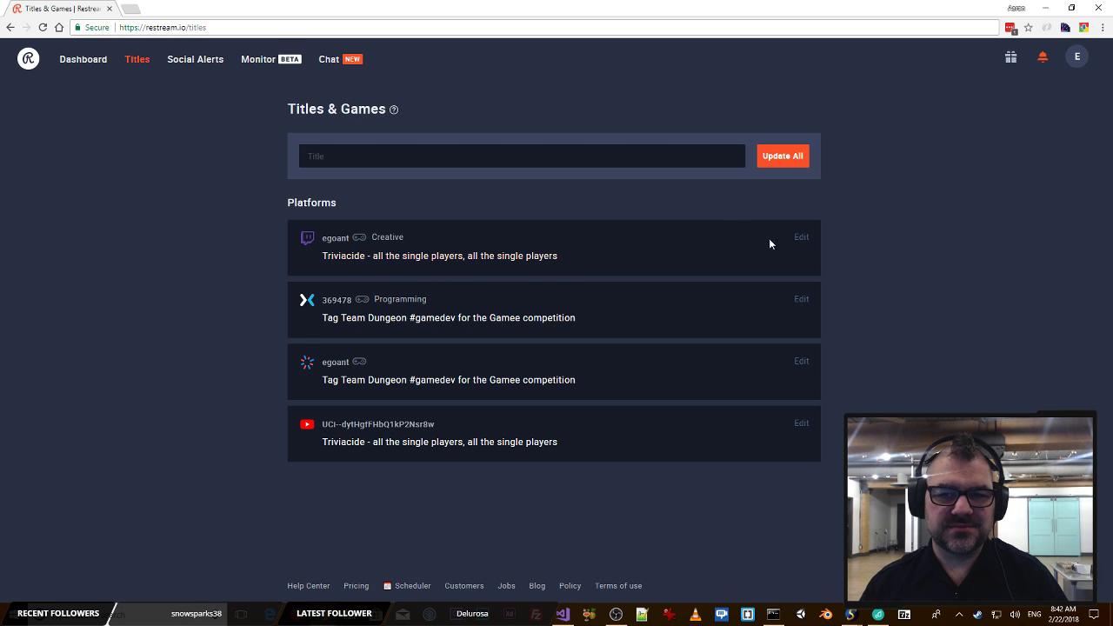
Step: Copy the Twitch title "Triviacide - all the single players, all the single players", apply it to all platforms and close the page
left_click(802, 237)
key("ctrl+a")
key("ctrl+c")
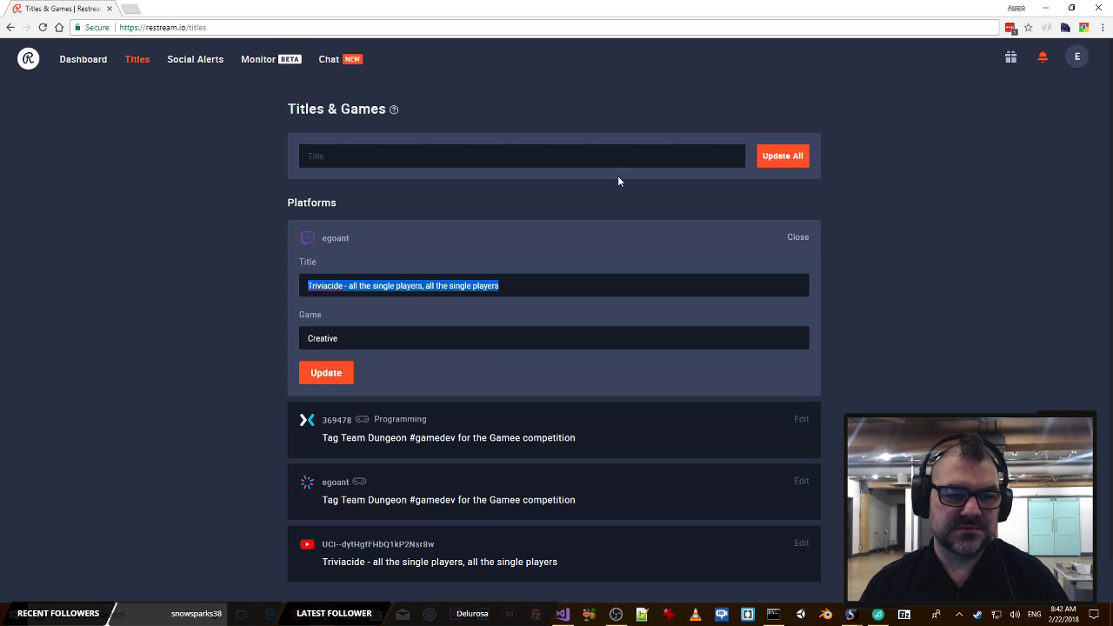
left_click(615, 159)
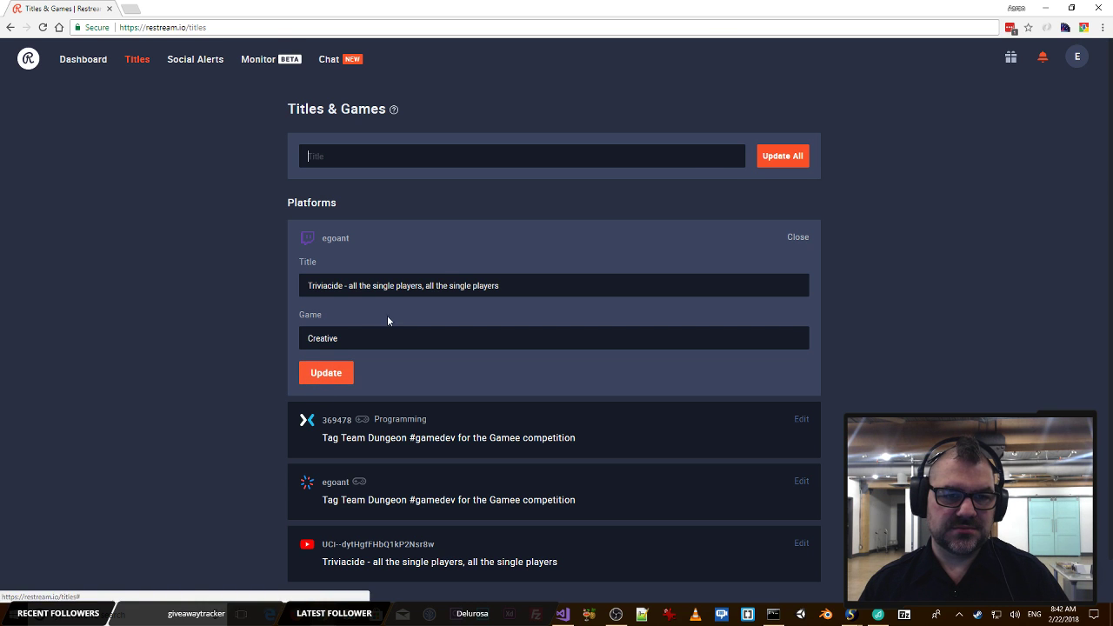
key("ctrl+v")
left_click(787, 157)
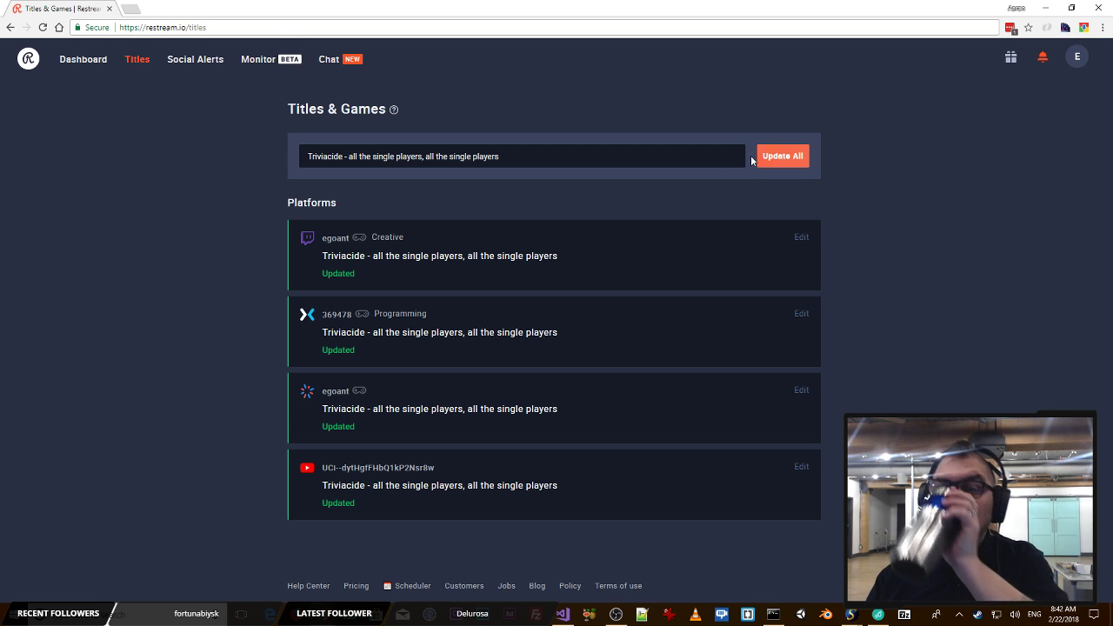
left_click(109, 8)
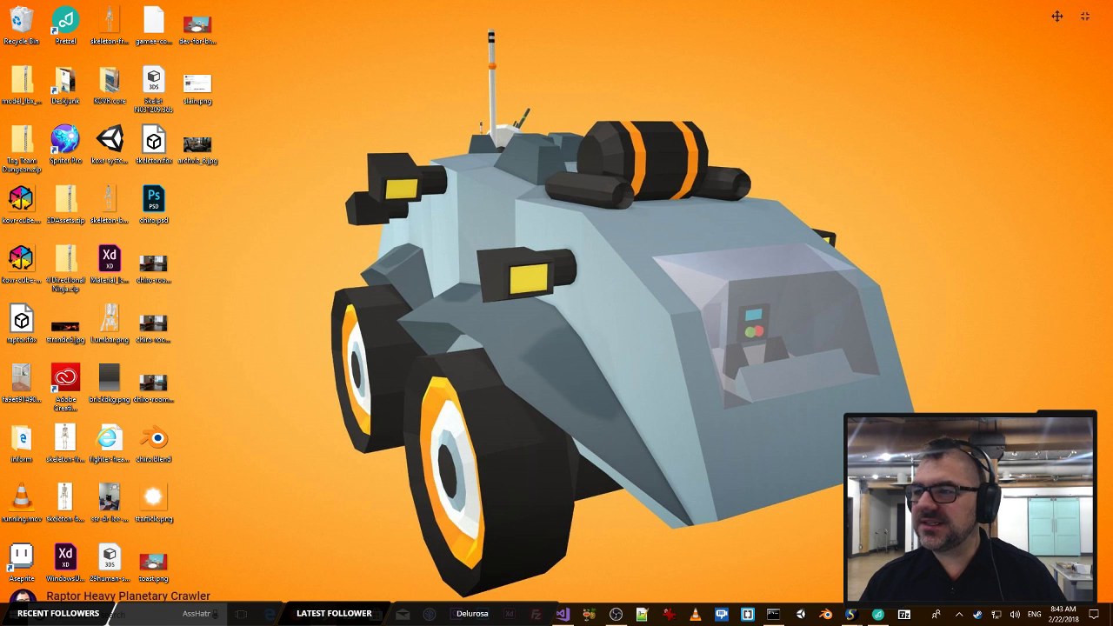
Step: Open the Construct 3 editor in Chrome and load Tag Team Dungeon.c3p from Google Drive
left_click(323, 614)
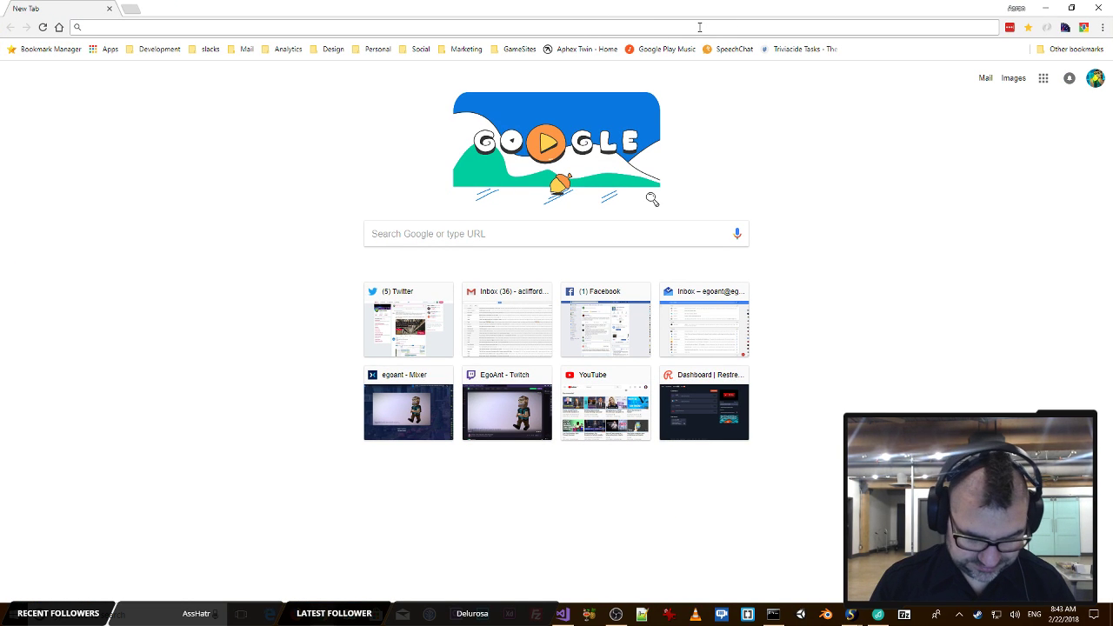
type("edit")
key("Return")
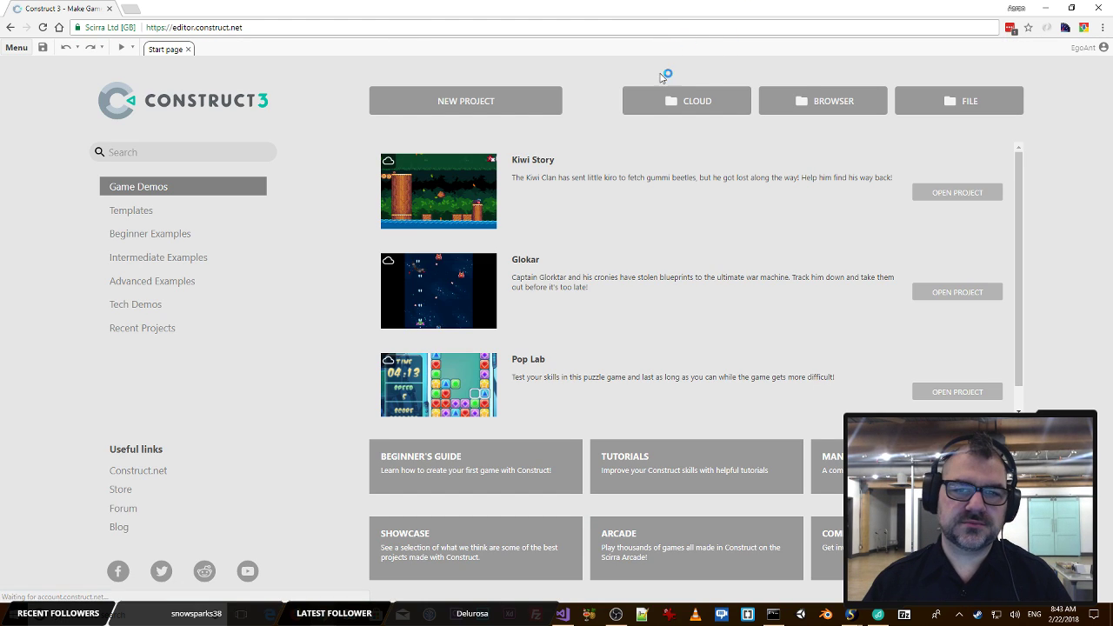
left_click(672, 98)
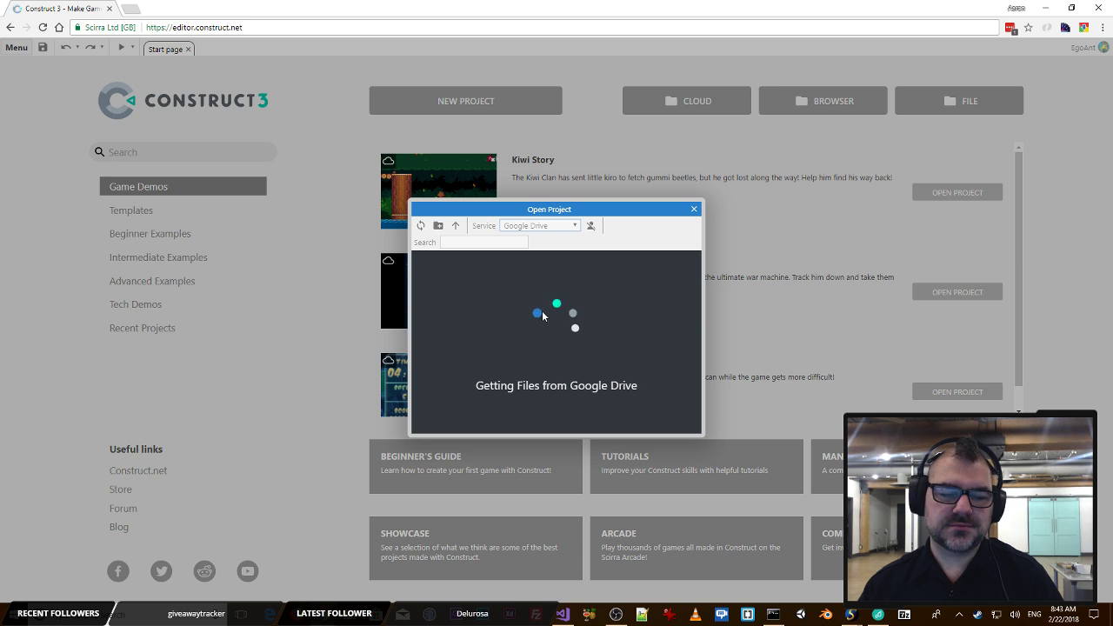
scroll(487, 348, "down", 5)
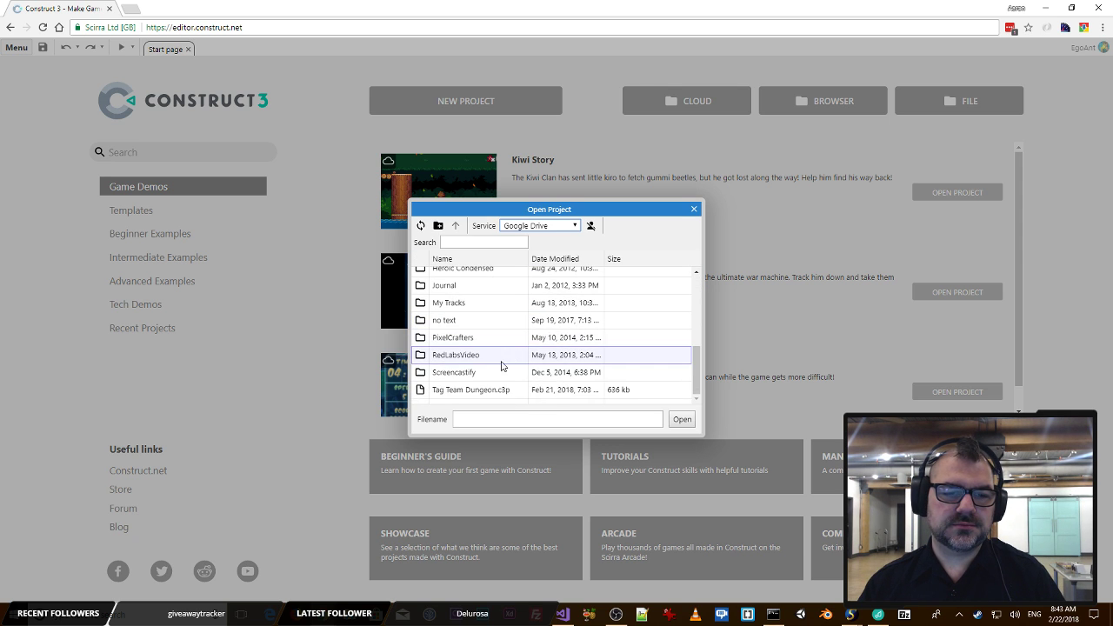
left_click(494, 391)
left_click(681, 420)
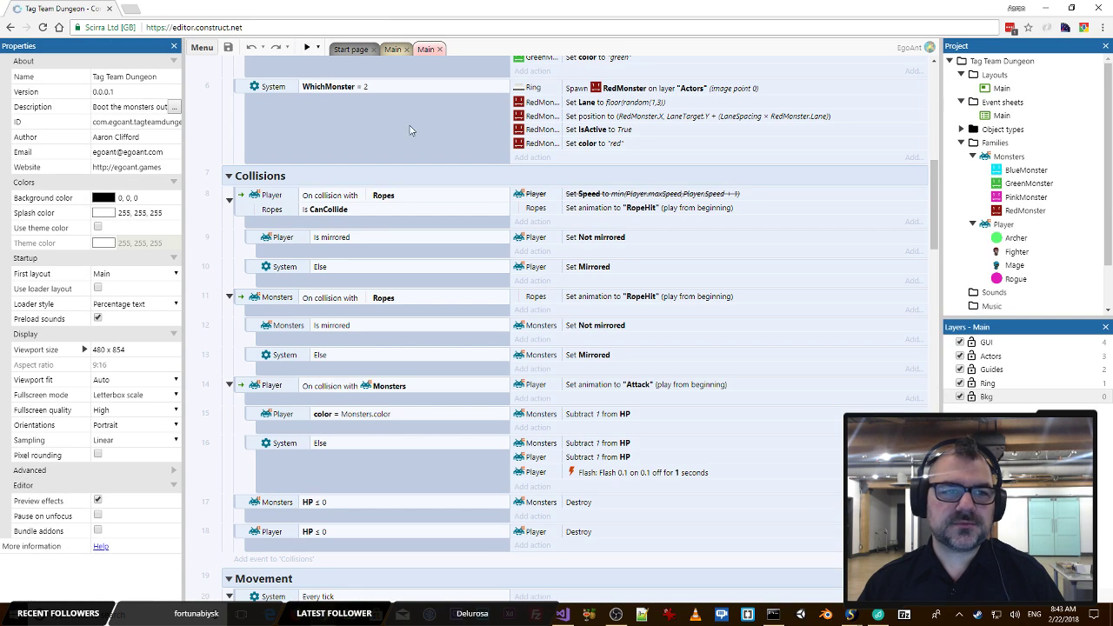
Step: Preview the game from the Main layout, start a round with GO, and close the preview and the editor
left_click(392, 51)
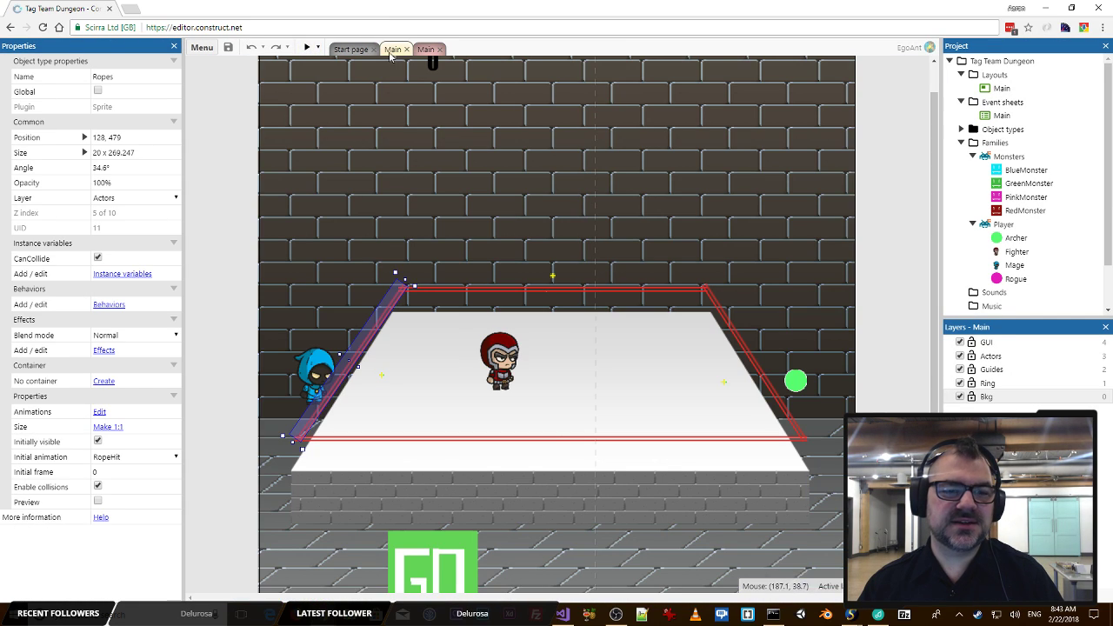
left_click(307, 47)
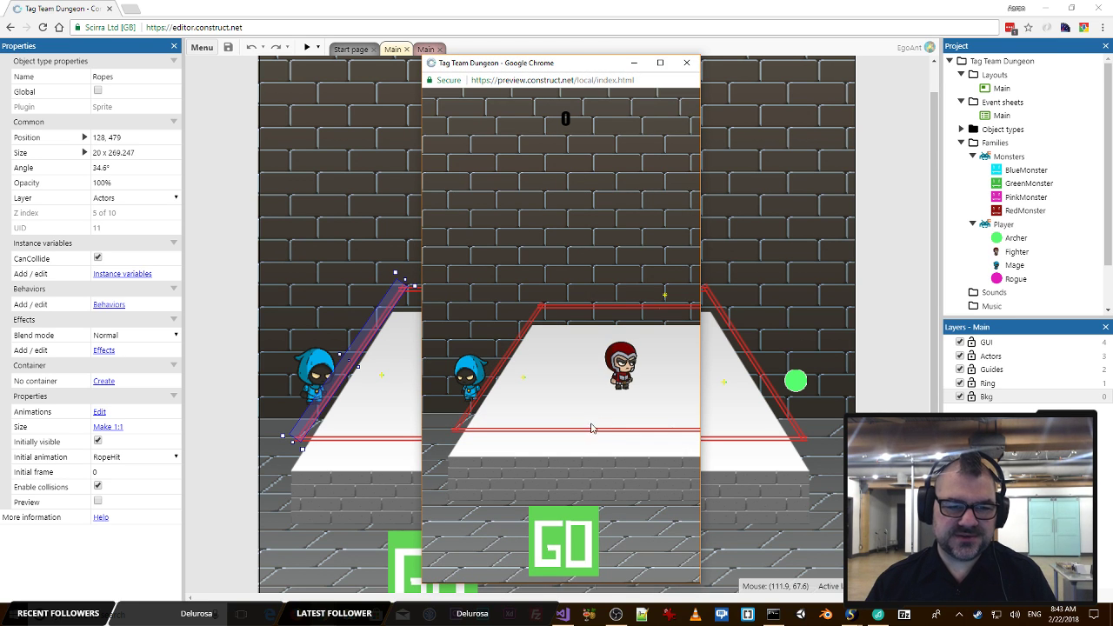
left_click(544, 559)
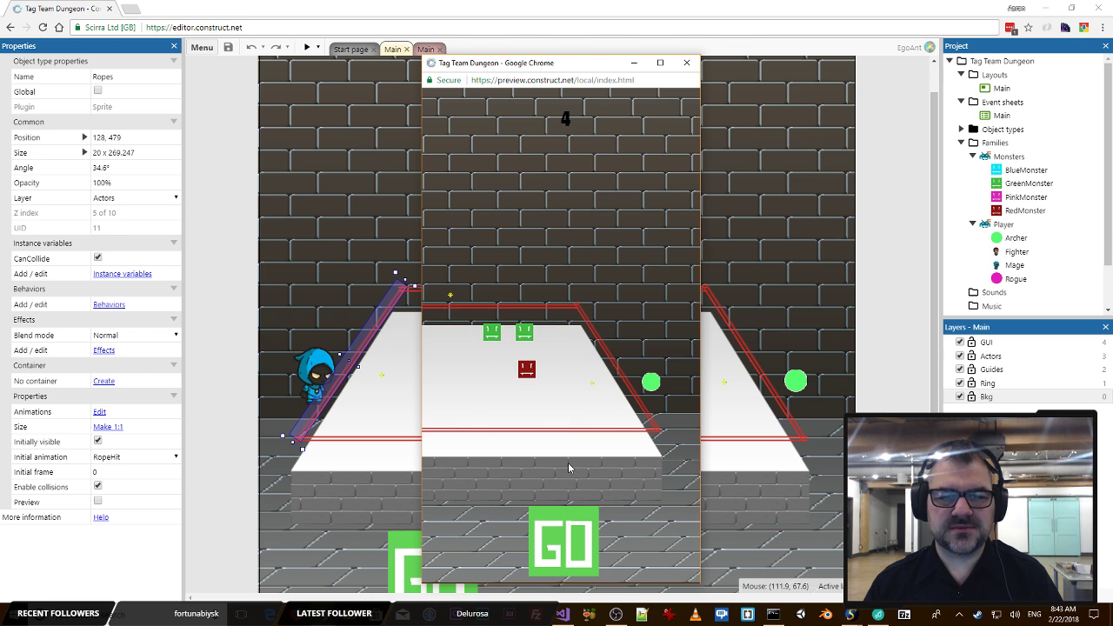
left_click(686, 63)
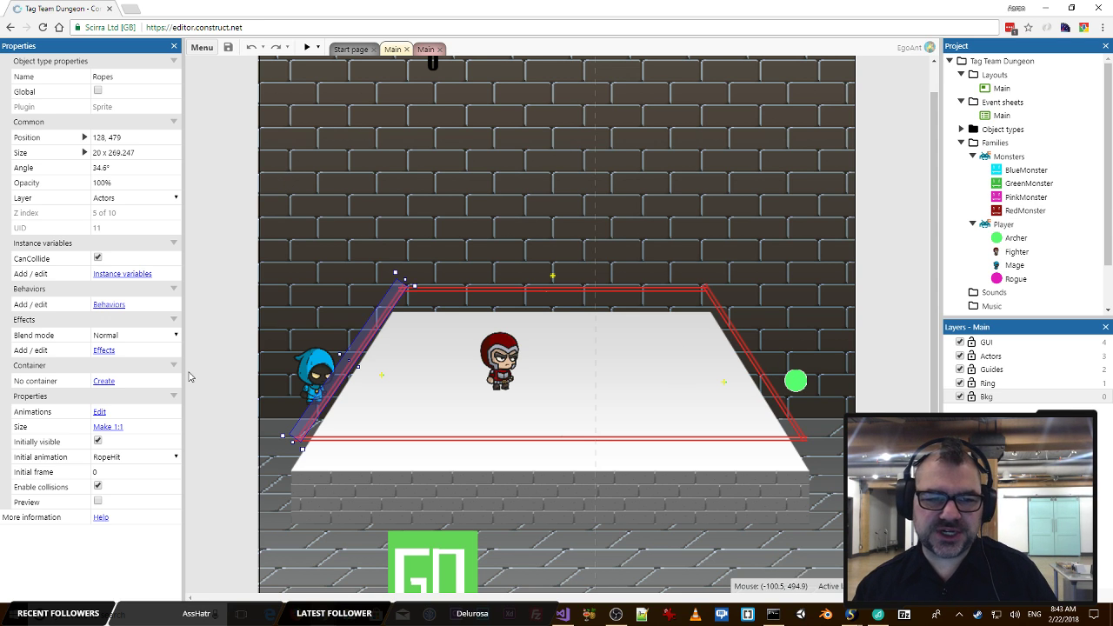
left_click(1098, 7)
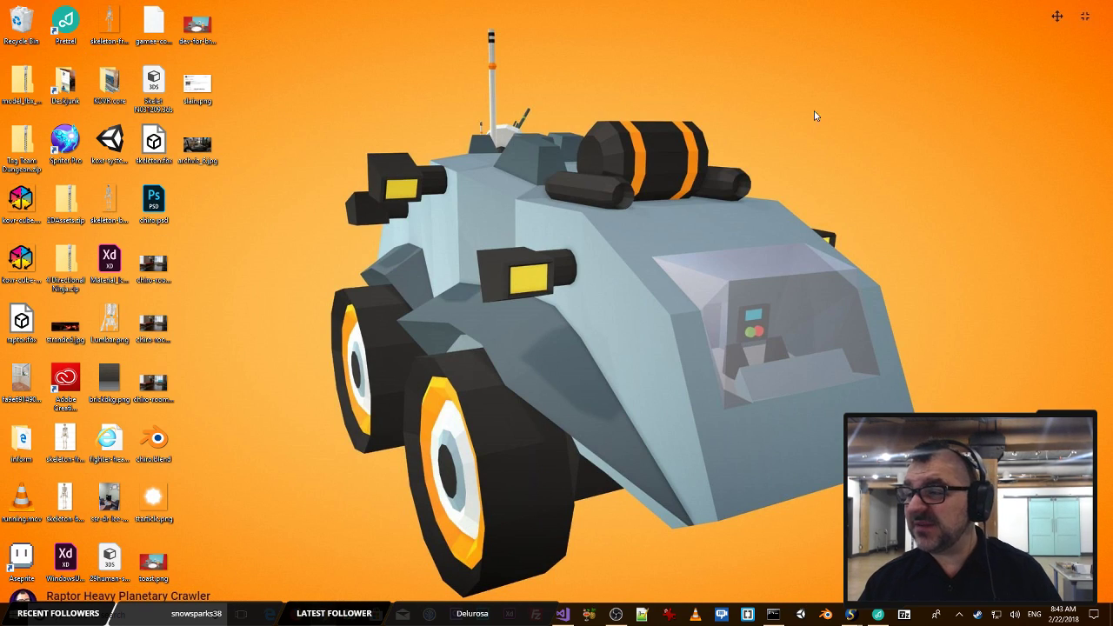
Step: Switch to Unity and open the Triviacide project
key("alt+Tab")
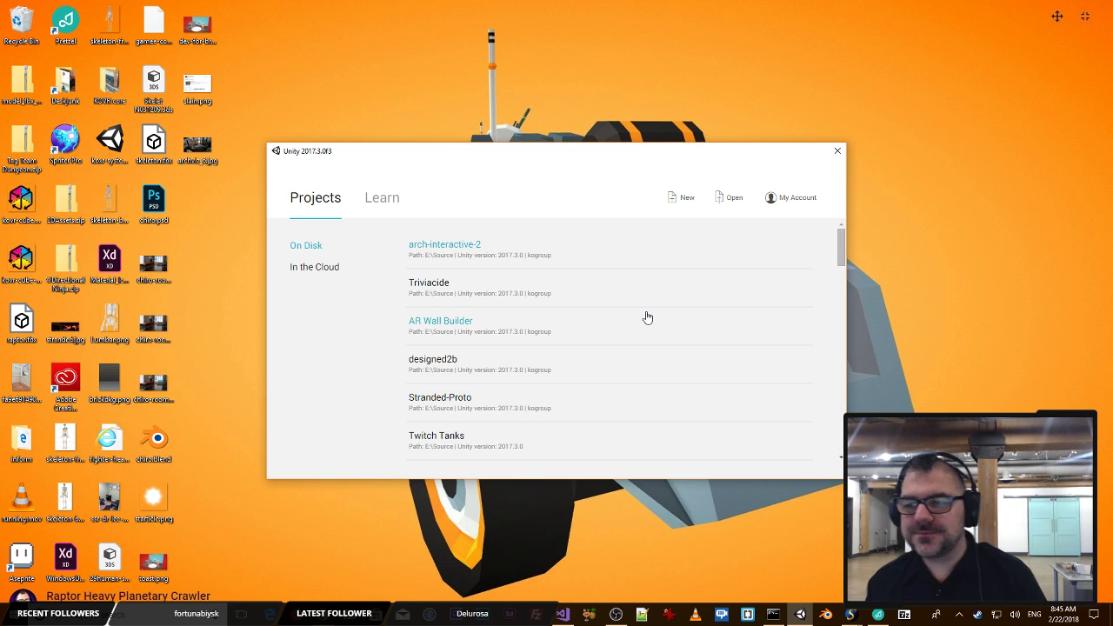
left_click(435, 320)
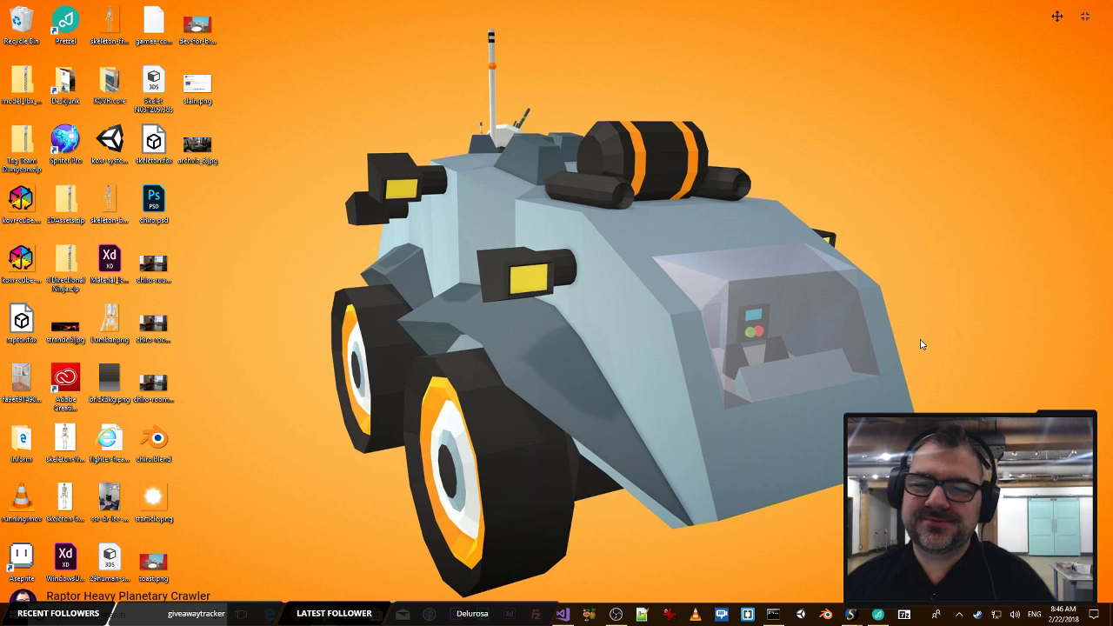
key("alt+Tab")
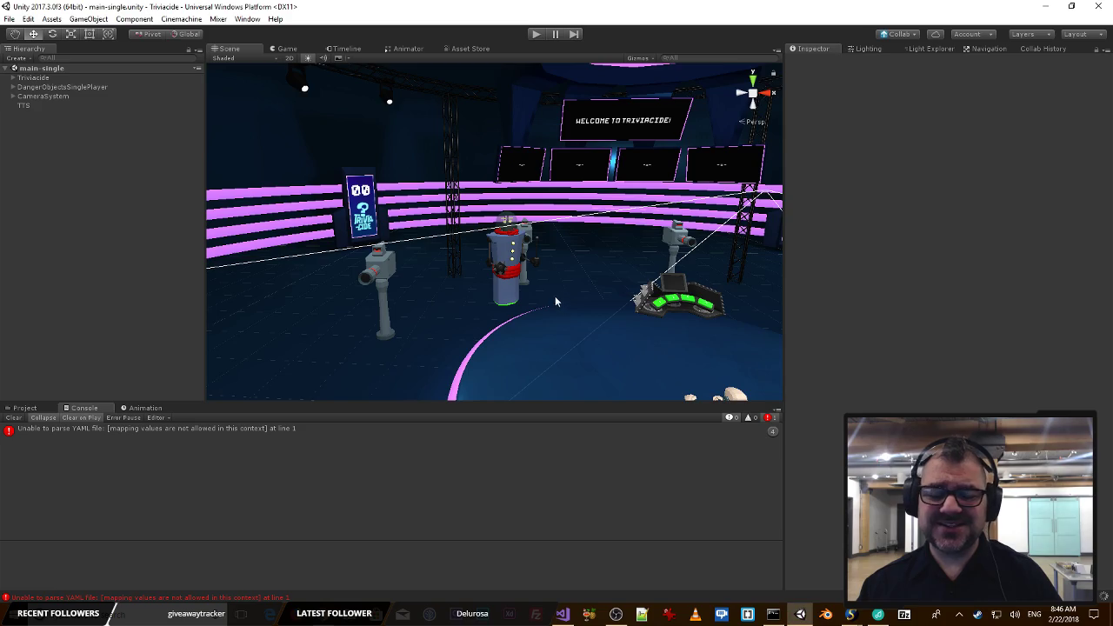
Step: Select the GameshowGuy robot in the scene and examine its placement relative to the player's podium
right_click_drag(560, 253, 270, 228)
left_click(359, 241)
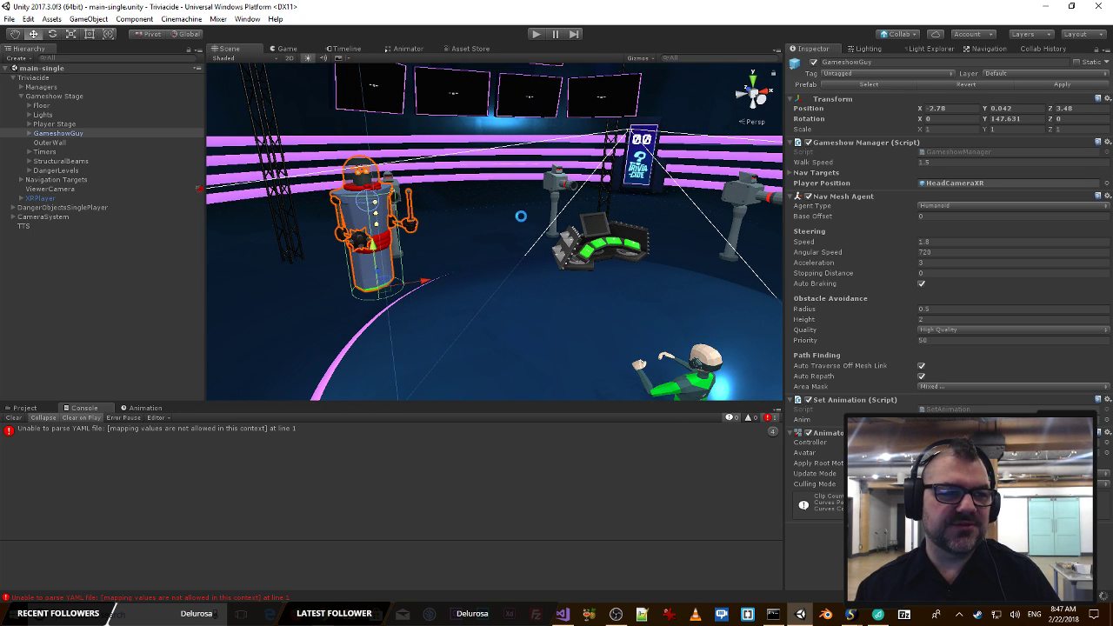
right_click_drag(536, 234, 344, 244)
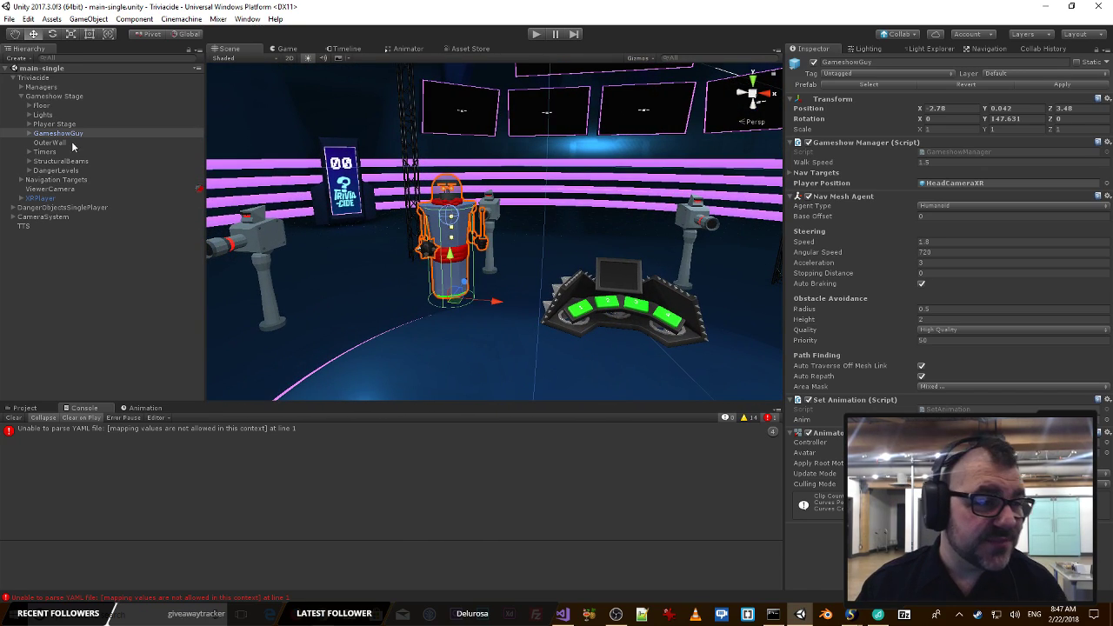
Step: Find the Navigation Targets object by filtering the scene hierarchy for "nav", clear the filter and expand its children
left_click(124, 58)
type("nav")
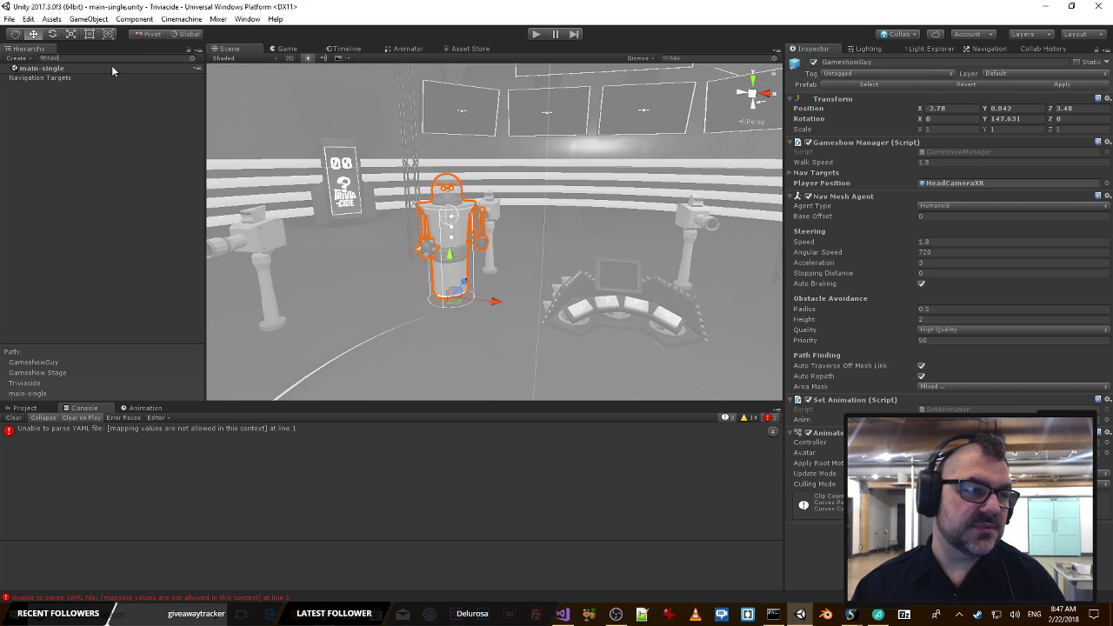
left_click(79, 76)
left_click(192, 58)
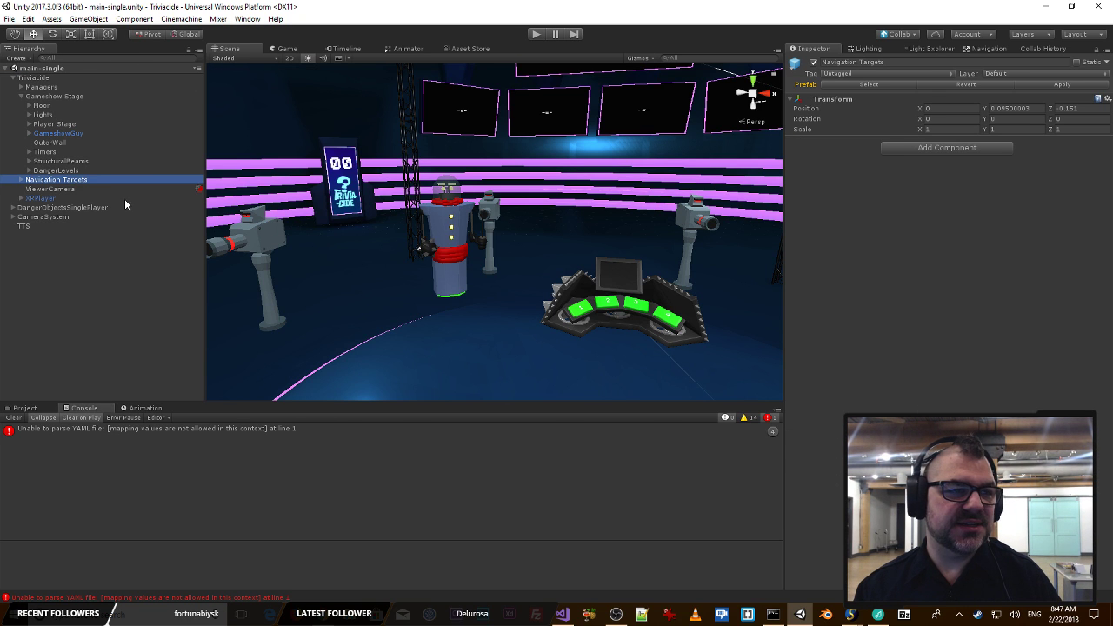
left_click(21, 180)
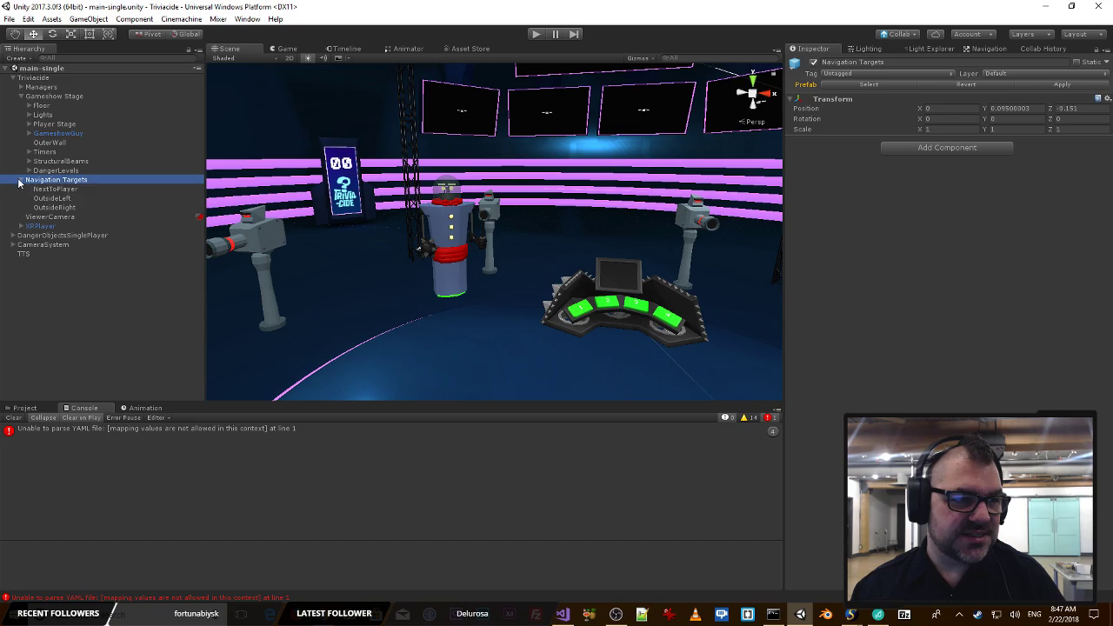
Step: Move the NextToPlayer target across the floor toward the robot, to about X -3.71 and Z 2.91
left_click(71, 191)
key("s")
right_click_drag(488, 236, 318, 293)
key("a")
key("d")
key("f")
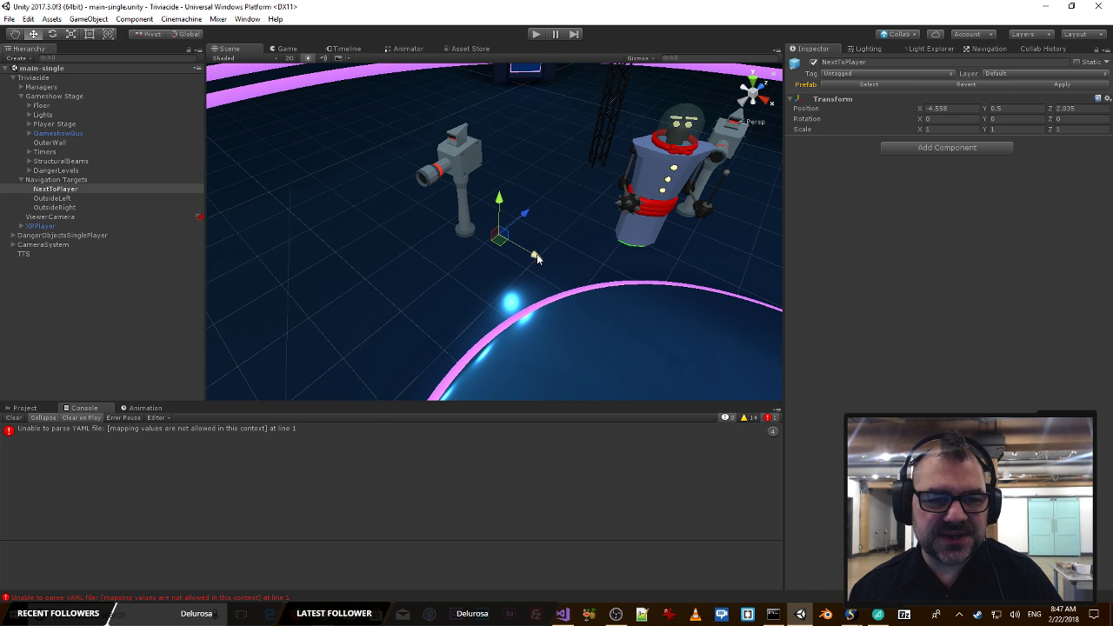
left_click_drag(536, 257, 593, 210)
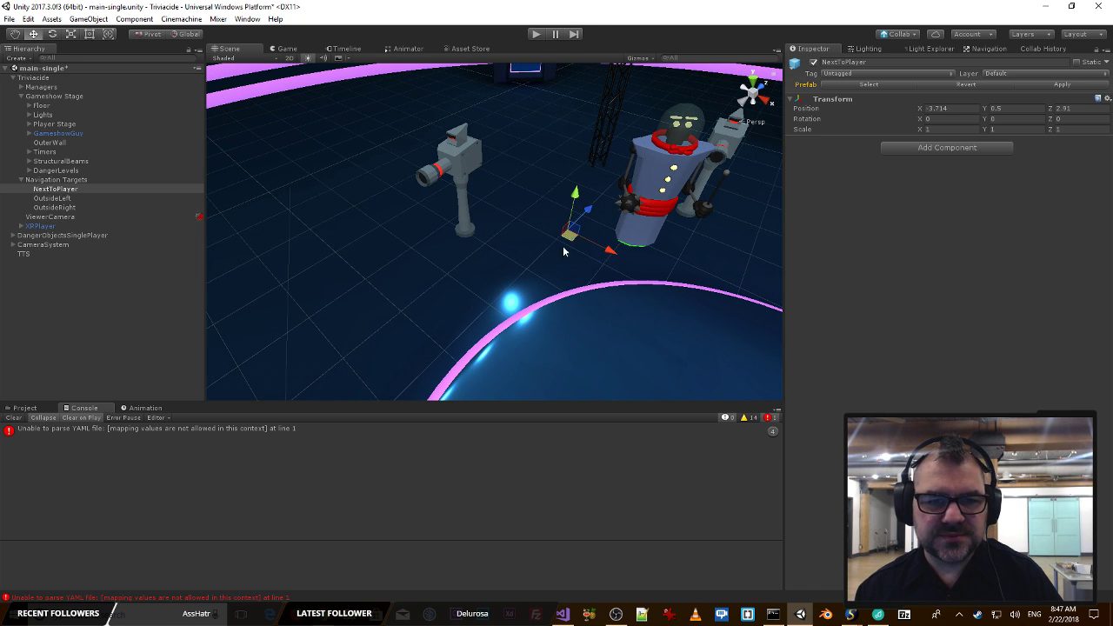
Step: Move the OutsideLeft navigation target outward across the floor, away from the robot, to about X -5.69
left_click(48, 200)
left_click_drag(356, 243, 750, 223, "alt")
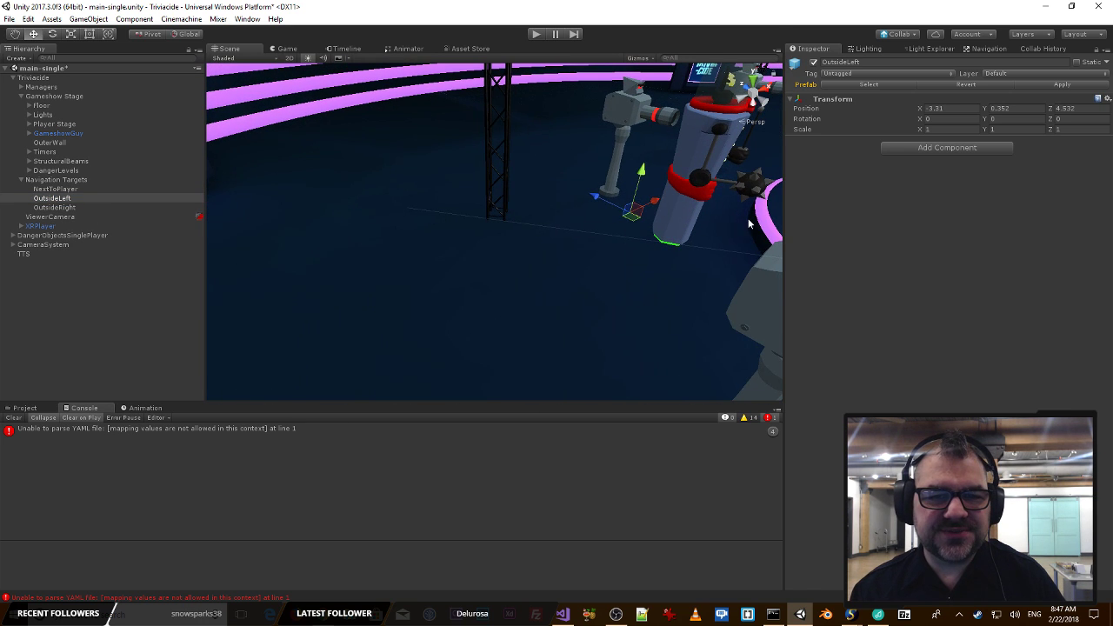
left_click_drag(654, 203, 571, 235)
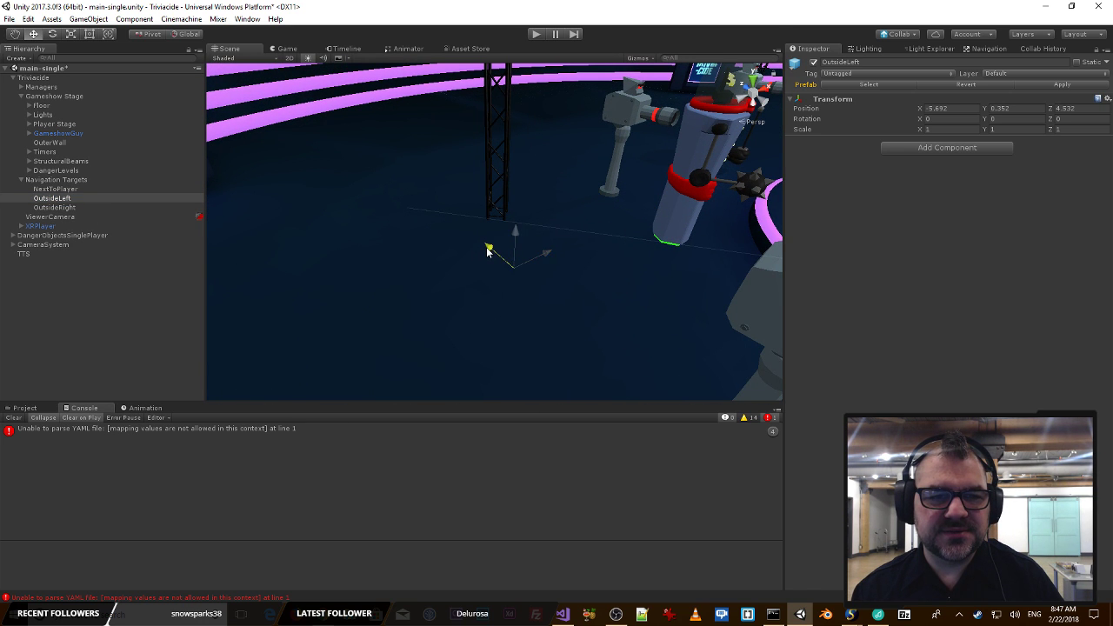
left_click_drag(488, 250, 479, 247)
Step: Move the OutsideRight navigation target across the floor to about X 3.73 and Z 4.38, and save the scene
left_click(69, 208)
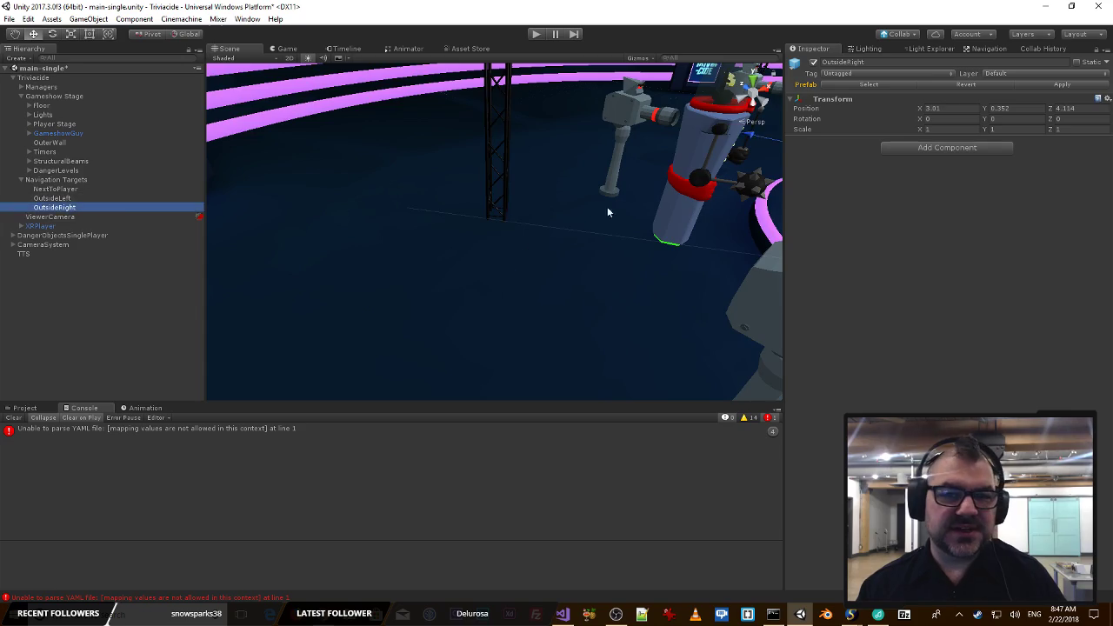
key("s")
right_click_drag(608, 212, 643, 176)
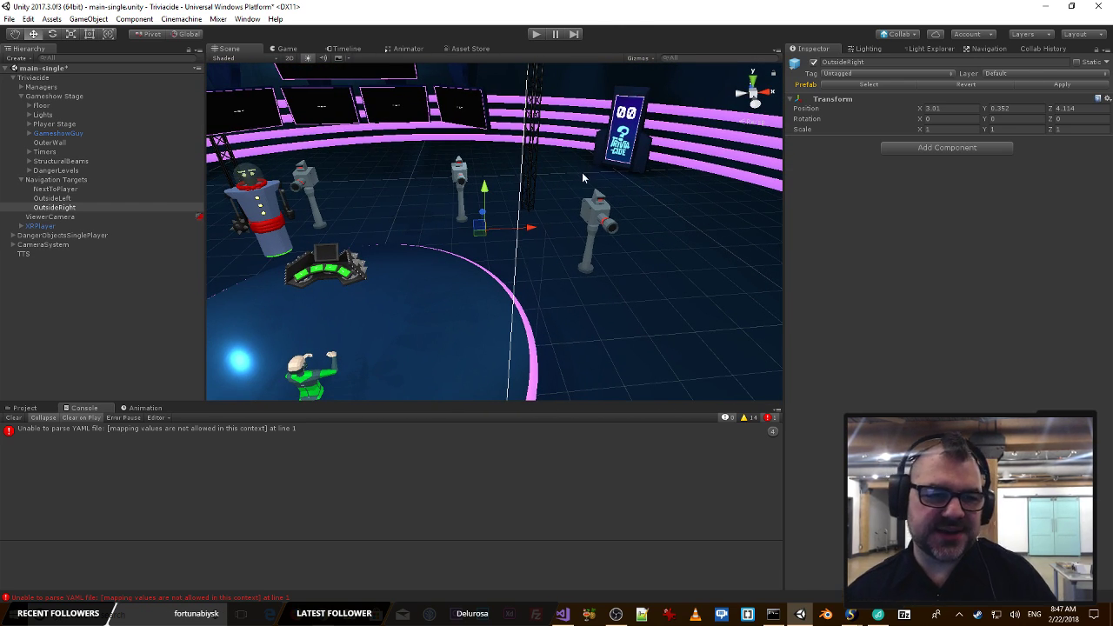
right_click_drag(582, 172, 566, 238)
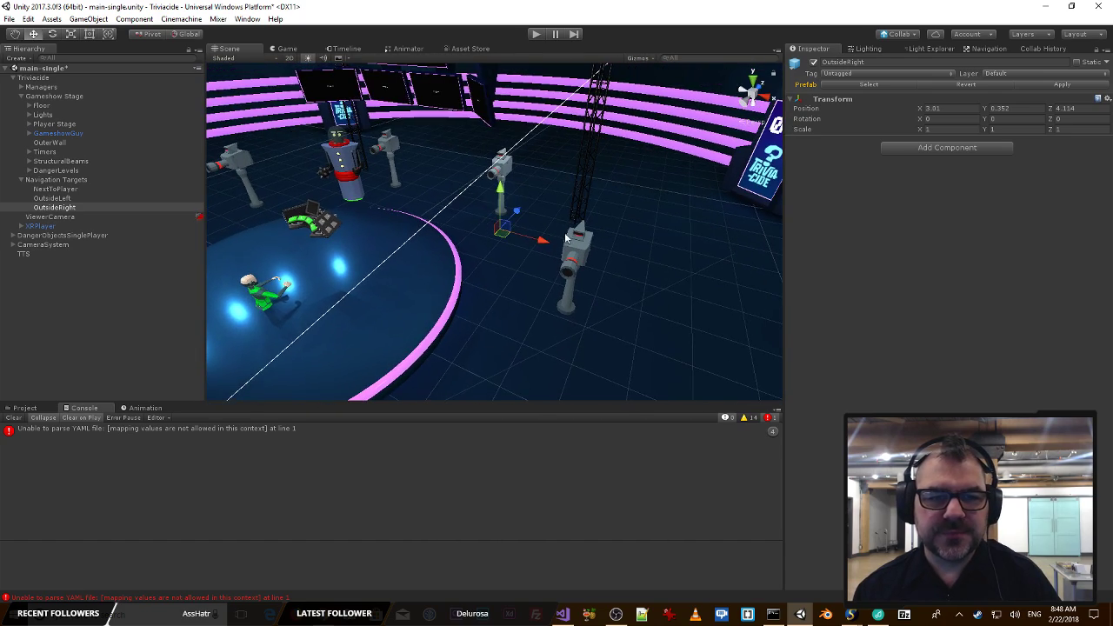
left_click_drag(545, 246, 580, 250)
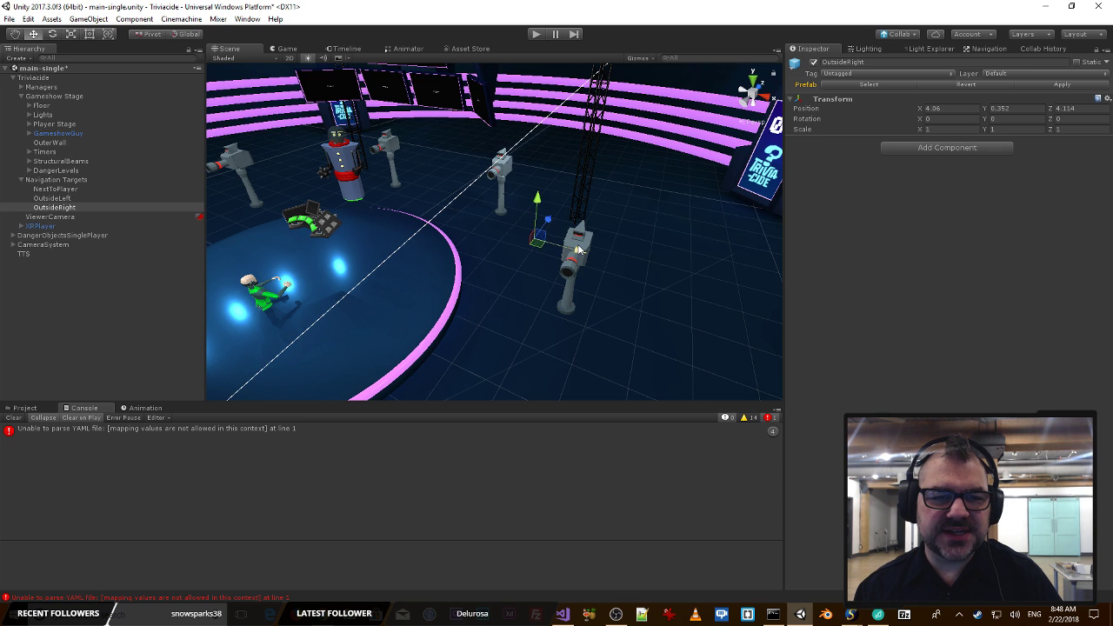
right_click_drag(581, 250, 512, 247)
left_click_drag(512, 248, 529, 247)
left_click_drag(497, 287, 494, 273)
right_click_drag(494, 273, 783, 256)
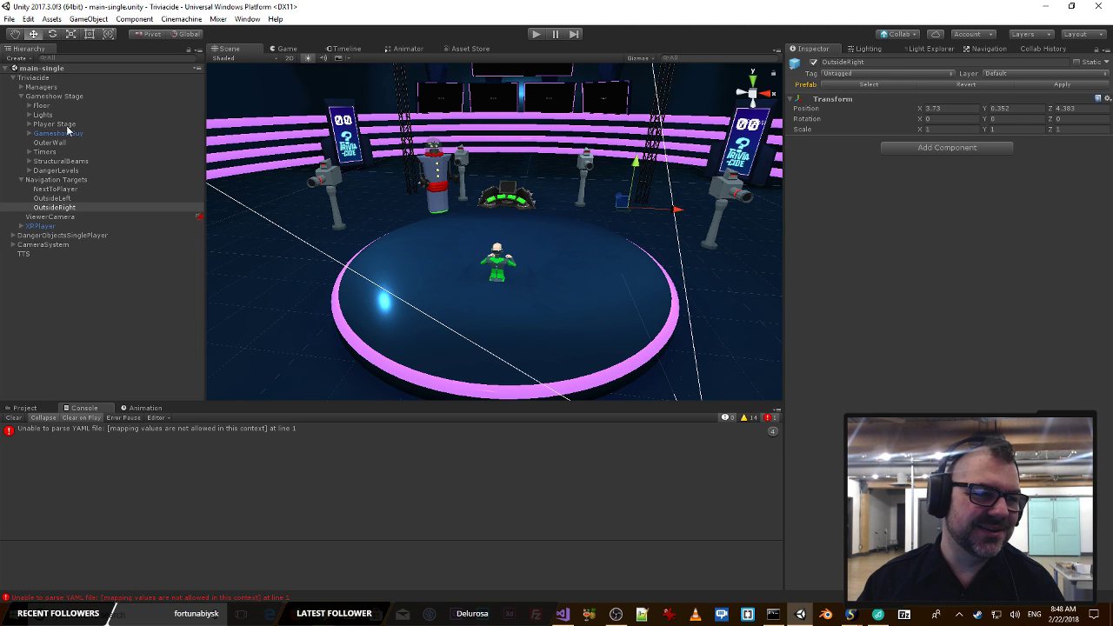
Step: Assign the GameshowGuy's own Animator to the Anim reference of its Set Animation script
left_click(59, 133)
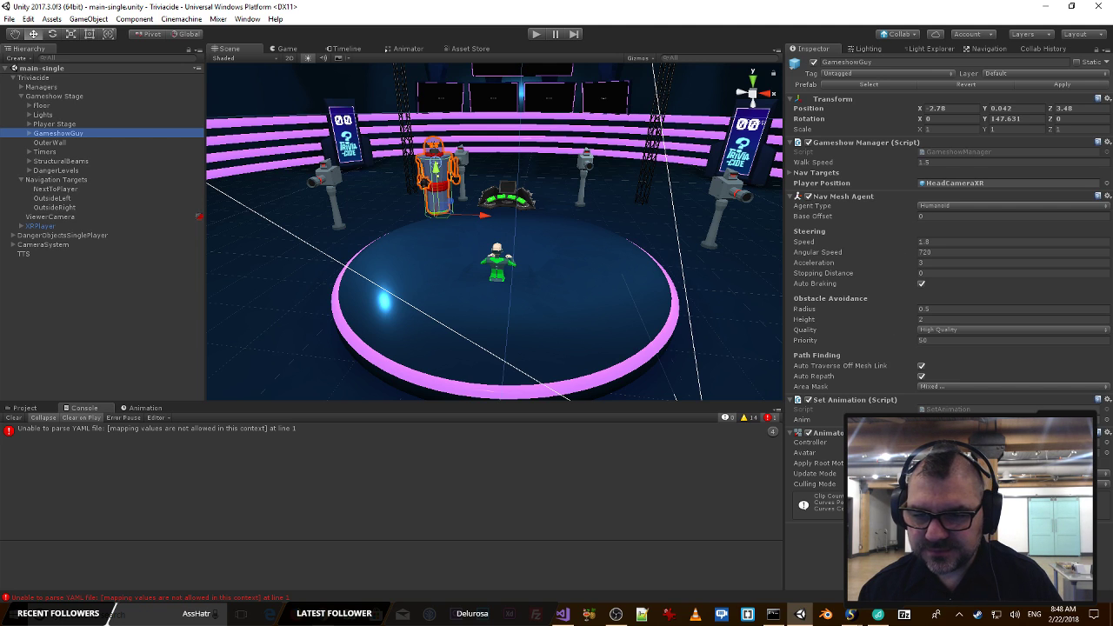
left_click(956, 443)
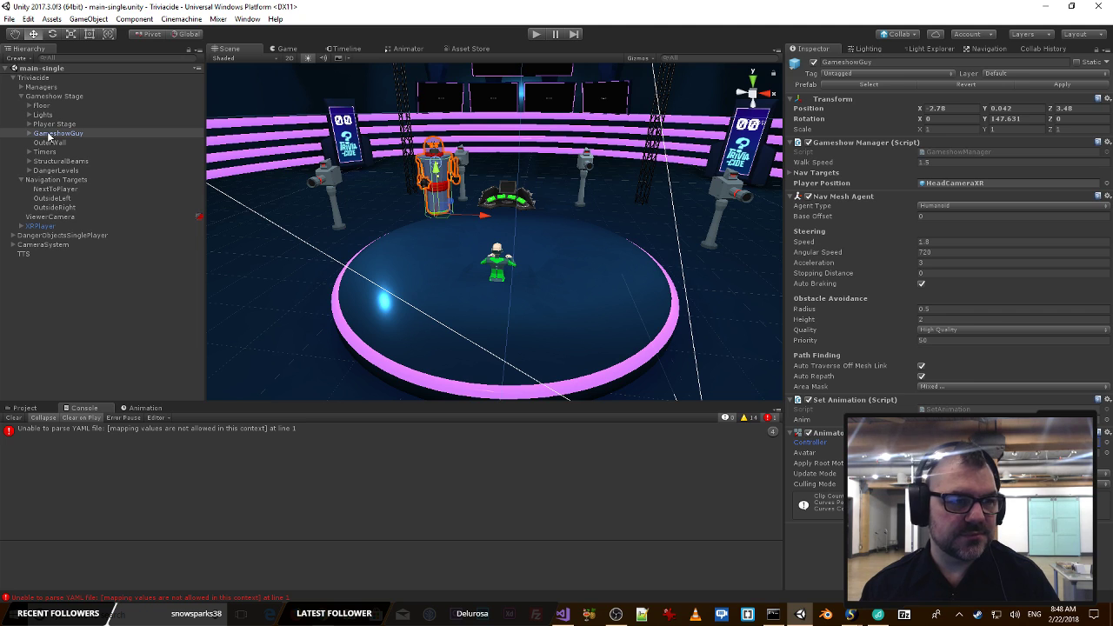
left_click_drag(49, 136, 956, 420)
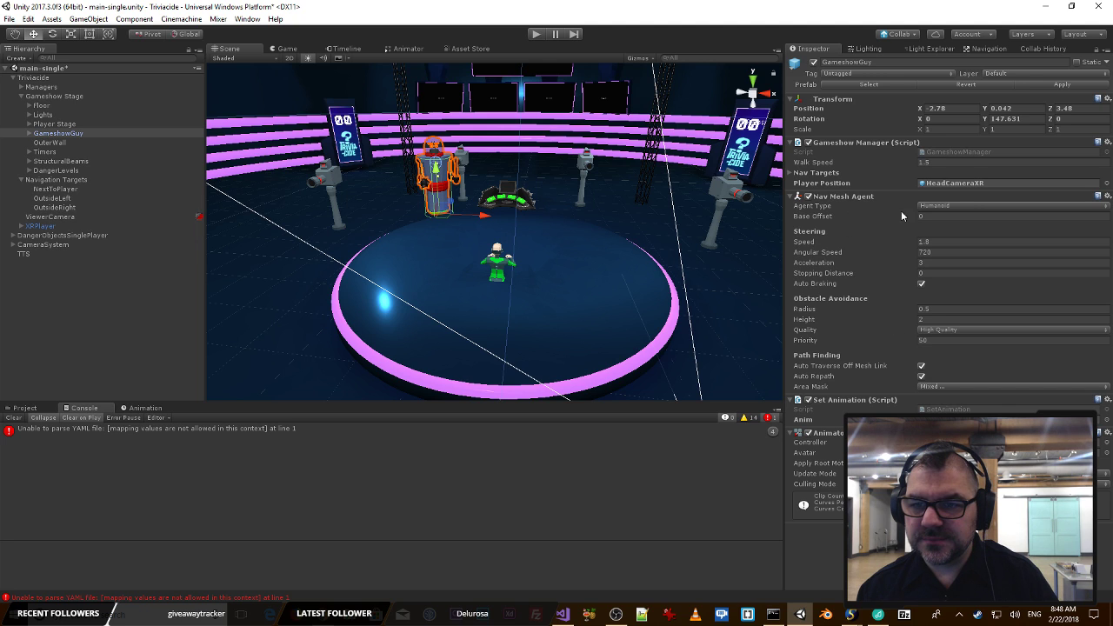
Step: Collapse GameshowGuy's Nav Mesh Agent and Animator components, and examine each entry in the Gameshow Manager's Nav Targets against the scene
left_click(791, 198)
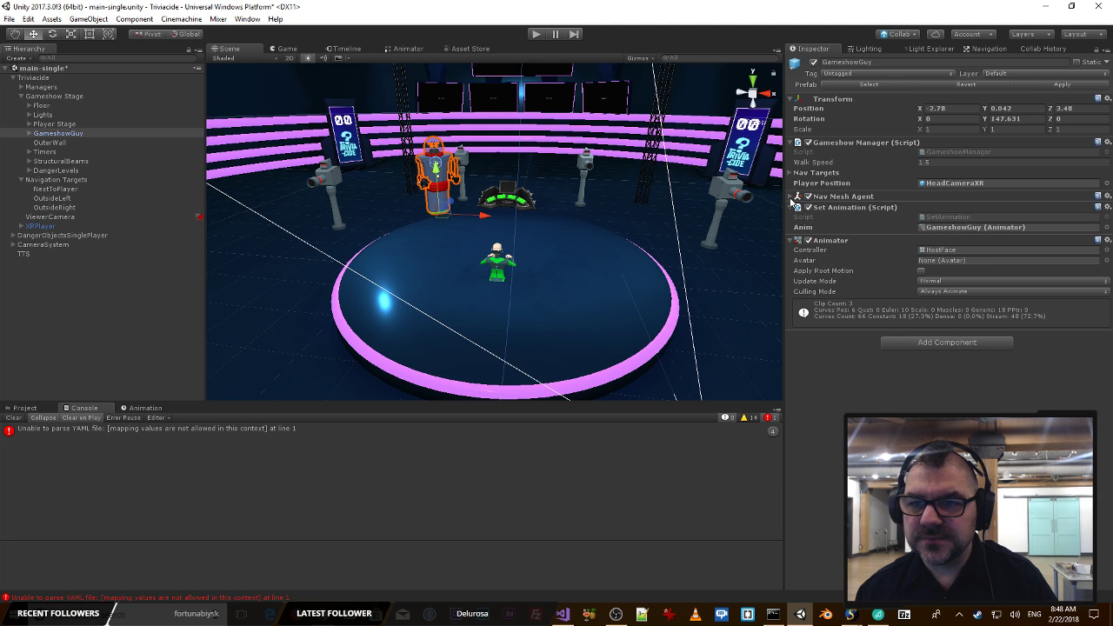
left_click(792, 241)
left_click(789, 173)
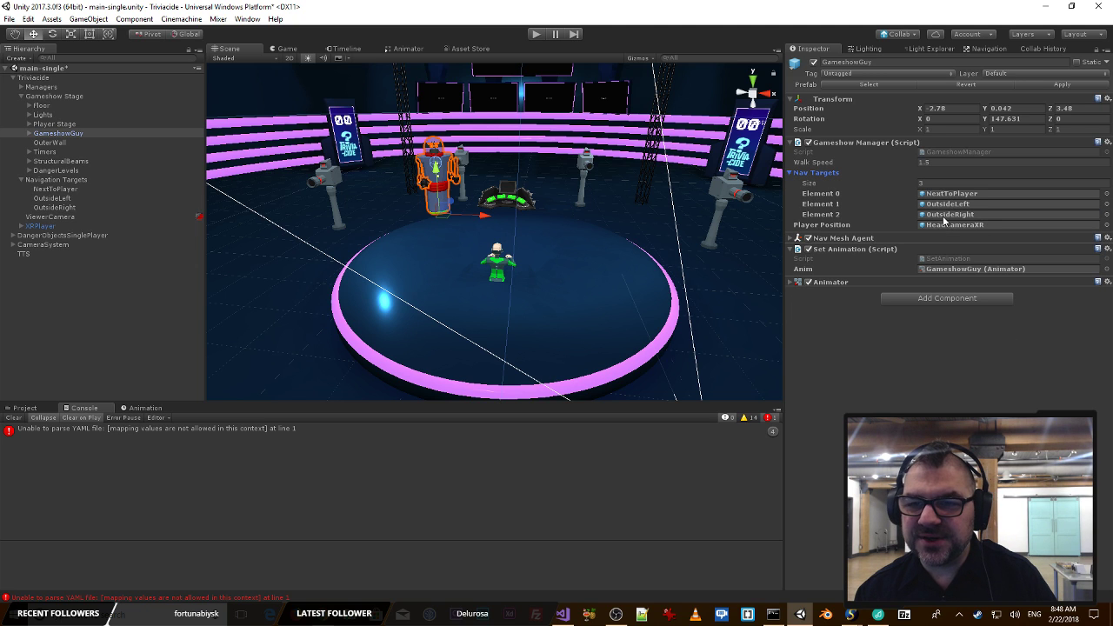
left_click(967, 193)
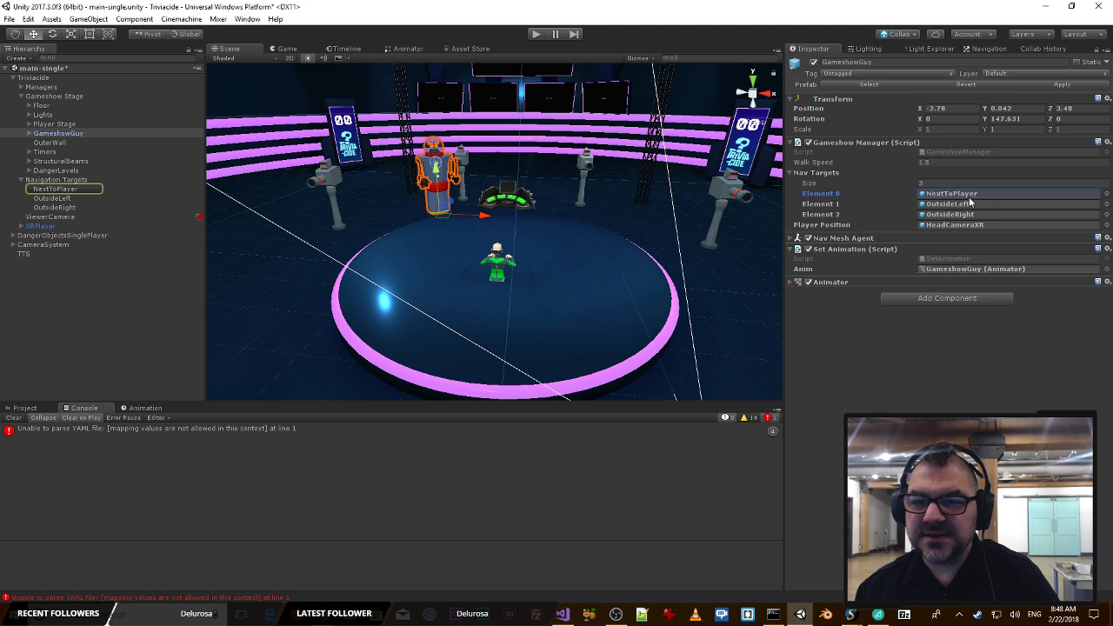
left_click(966, 204)
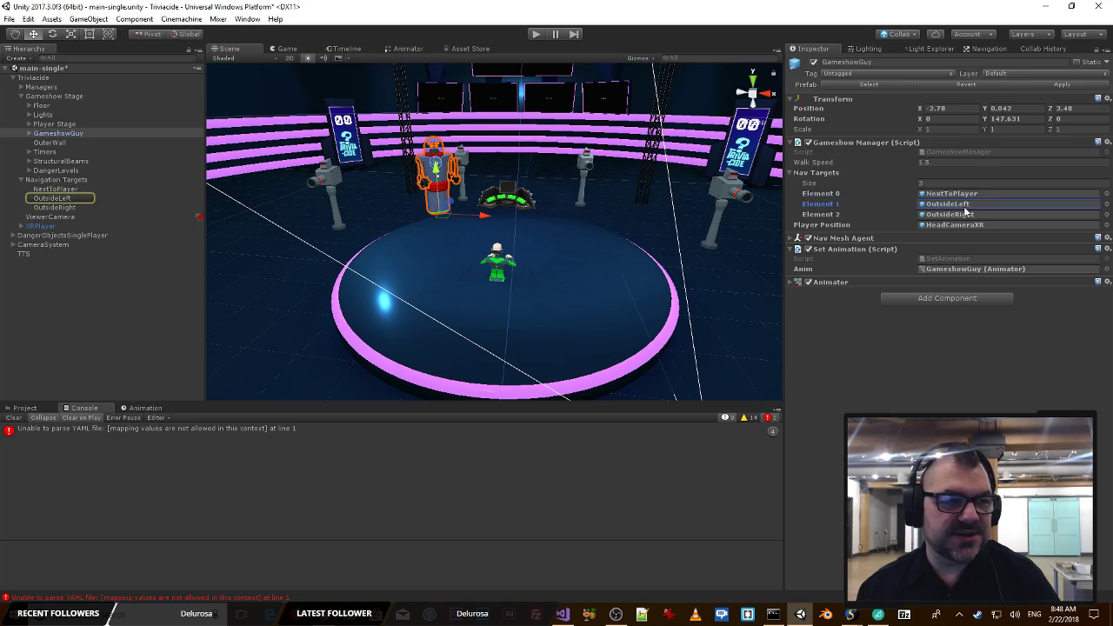
left_click(963, 215)
right_click_drag(400, 253, 432, 175)
right_click_drag(575, 175, 408, 199)
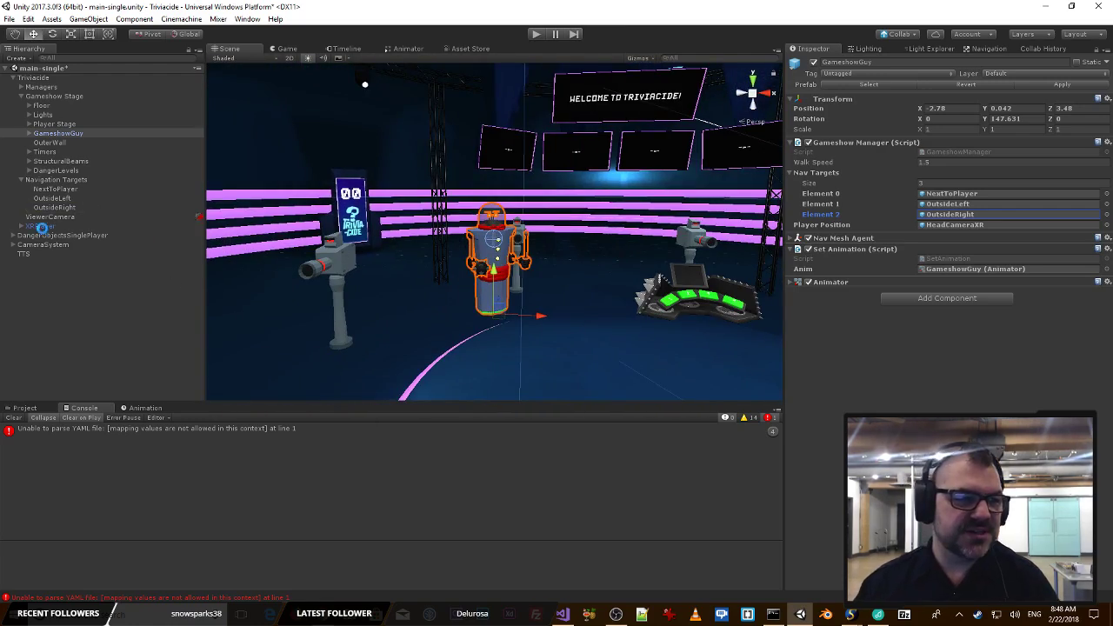
Step: Duplicate the OutsideRight navigation target, rename the copy MiddleUnderScreens and save the scene
left_click(61, 207)
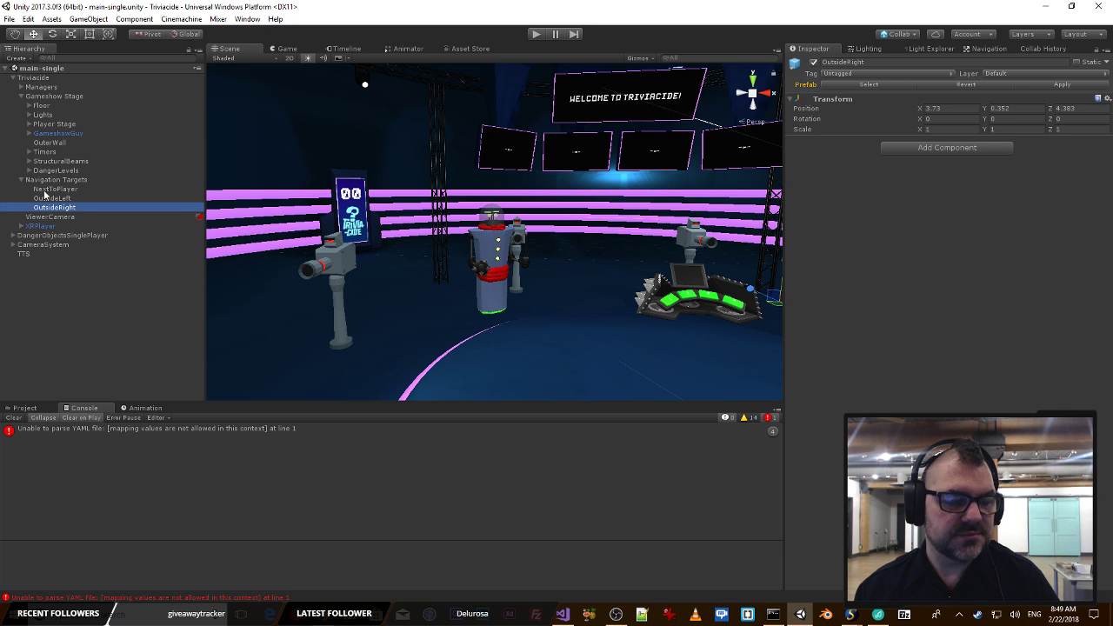
key("ctrl+d")
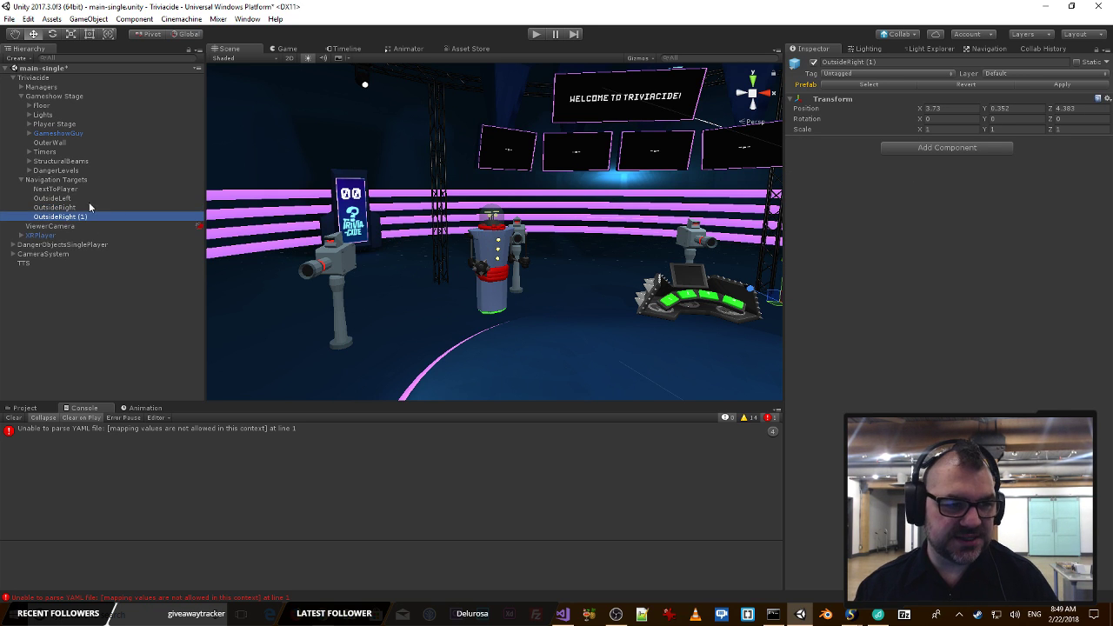
left_click(895, 64)
type("Mi")
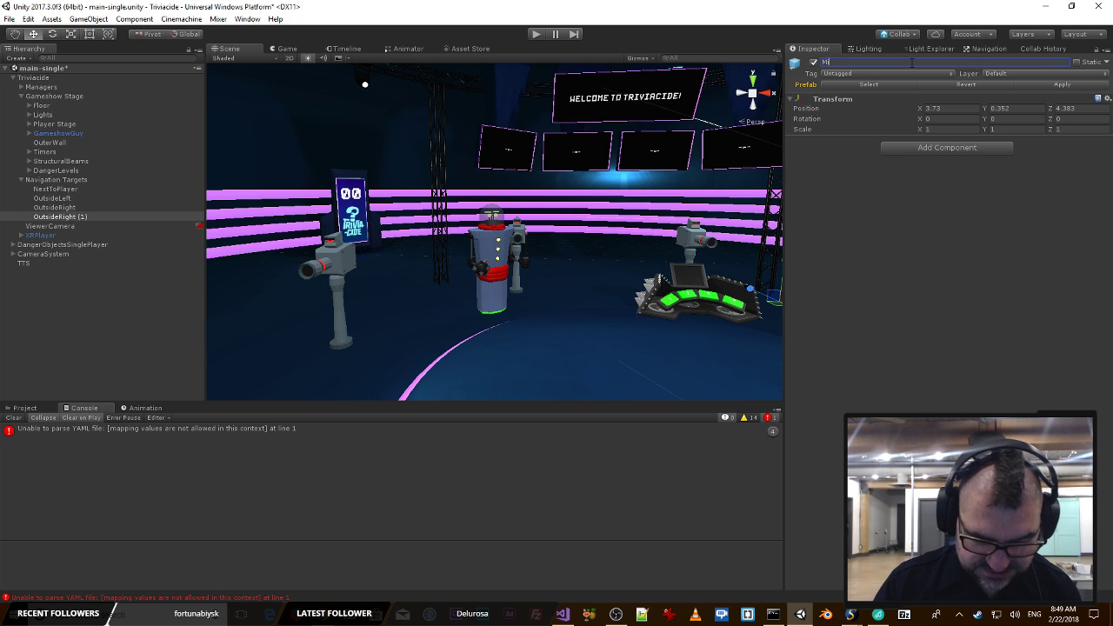
type("ddleUnder")
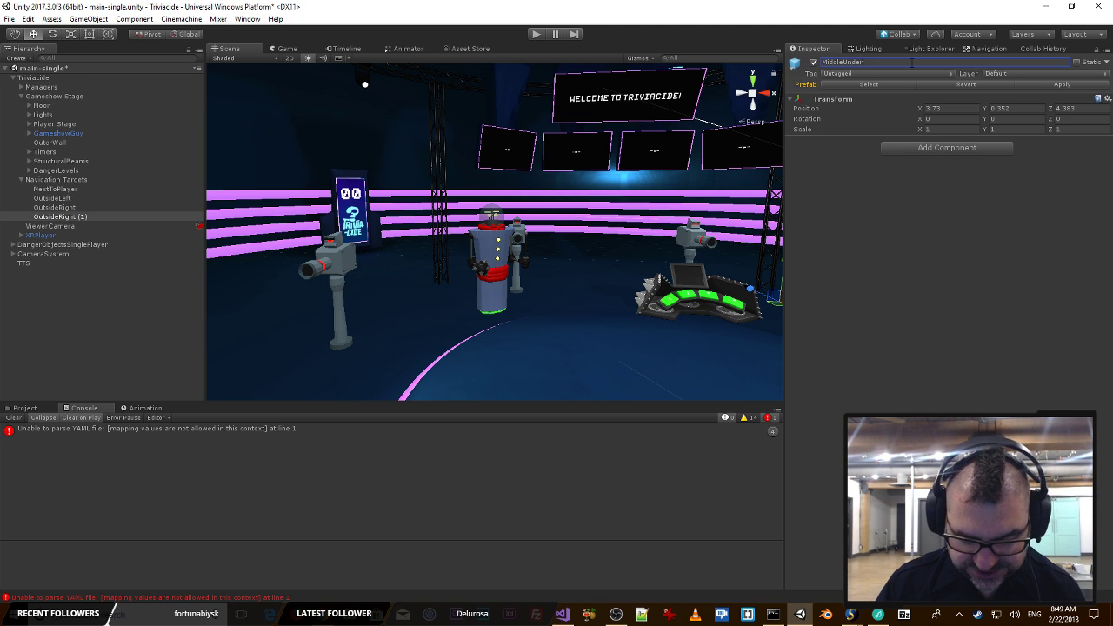
type("Screens")
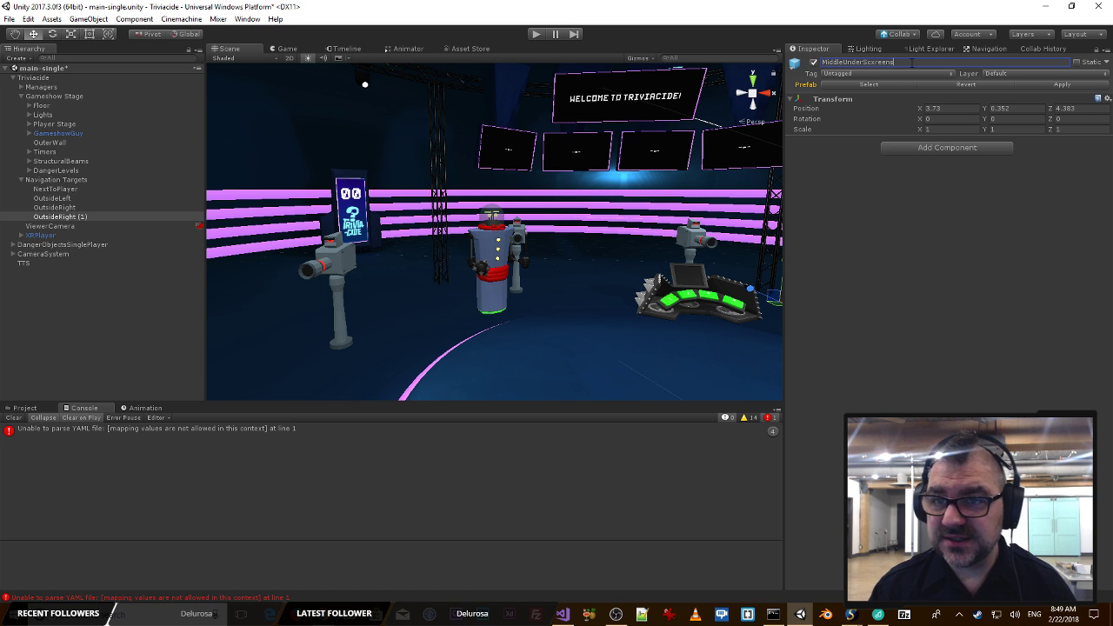
key("Return")
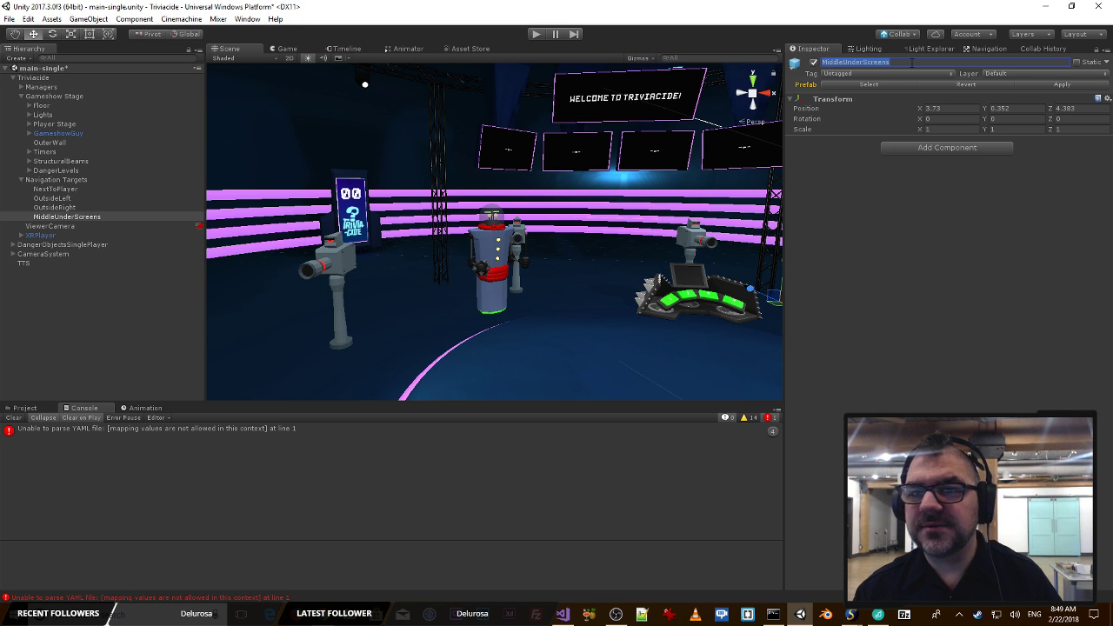
key("ctrl+s")
Step: Move the MiddleUnderScreens target to the centre beneath the screens, at about X -0.15 and Z 4.90, and save the scene
right_click_drag(564, 203, 497, 351)
key("d")
key("w")
left_click(81, 219)
key("a")
key("w")
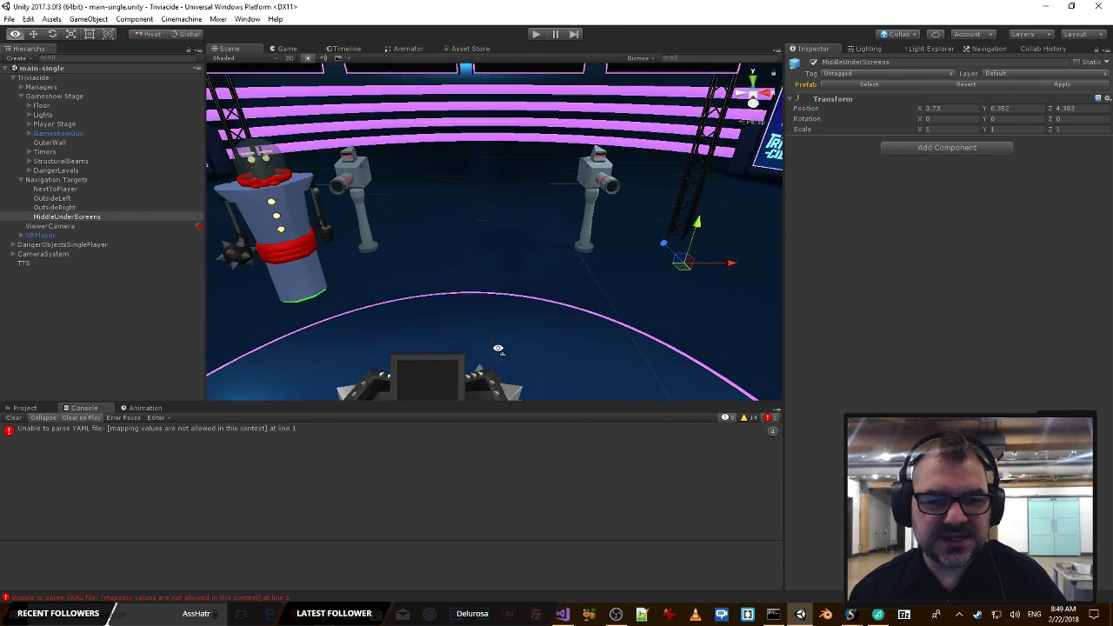
left_click_drag(735, 263, 516, 266)
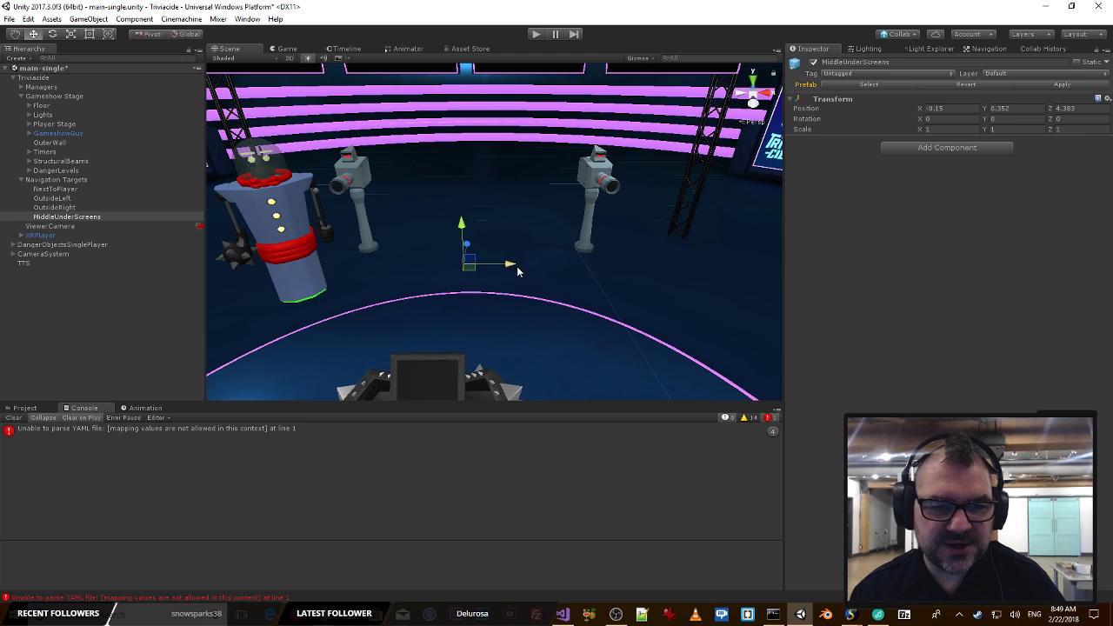
right_click_drag(516, 266, 67, 363)
key("w")
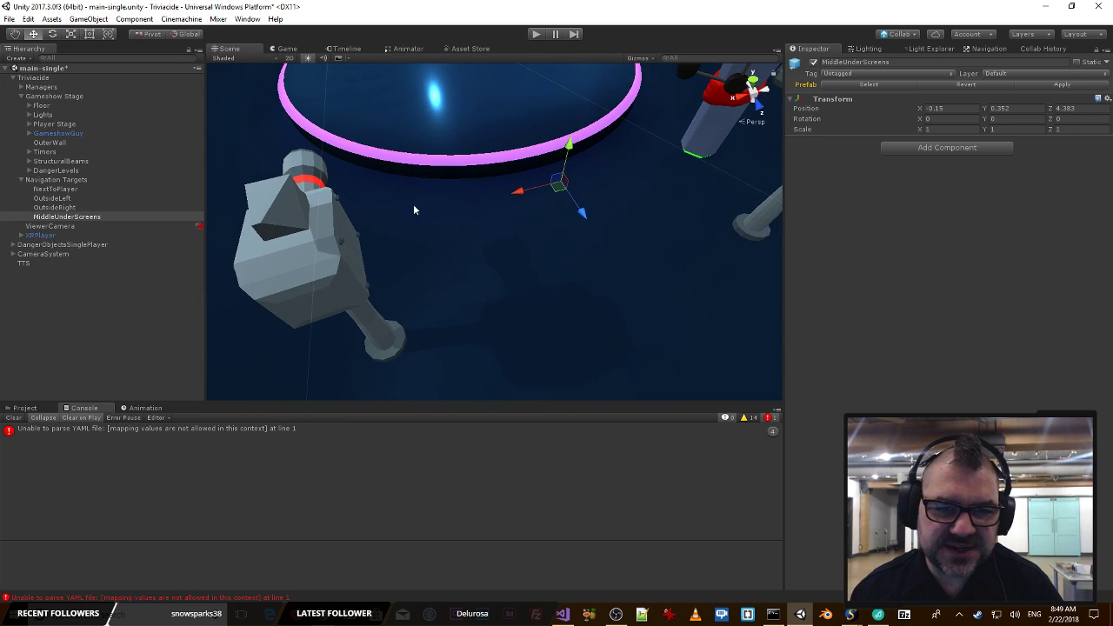
left_click_drag(578, 223, 600, 254)
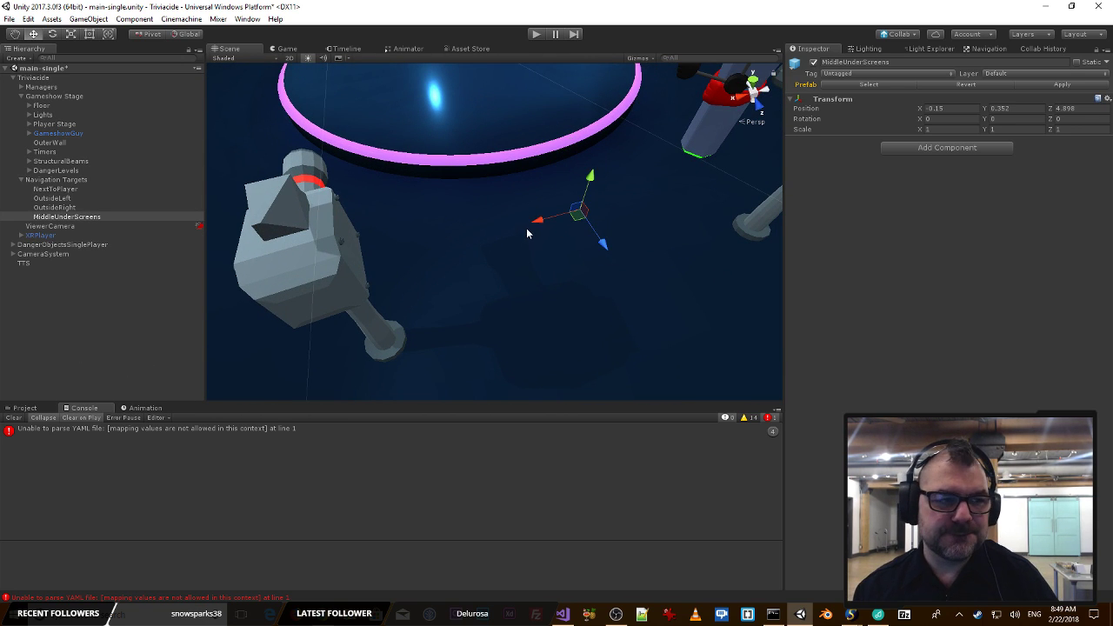
key("ctrl+s")
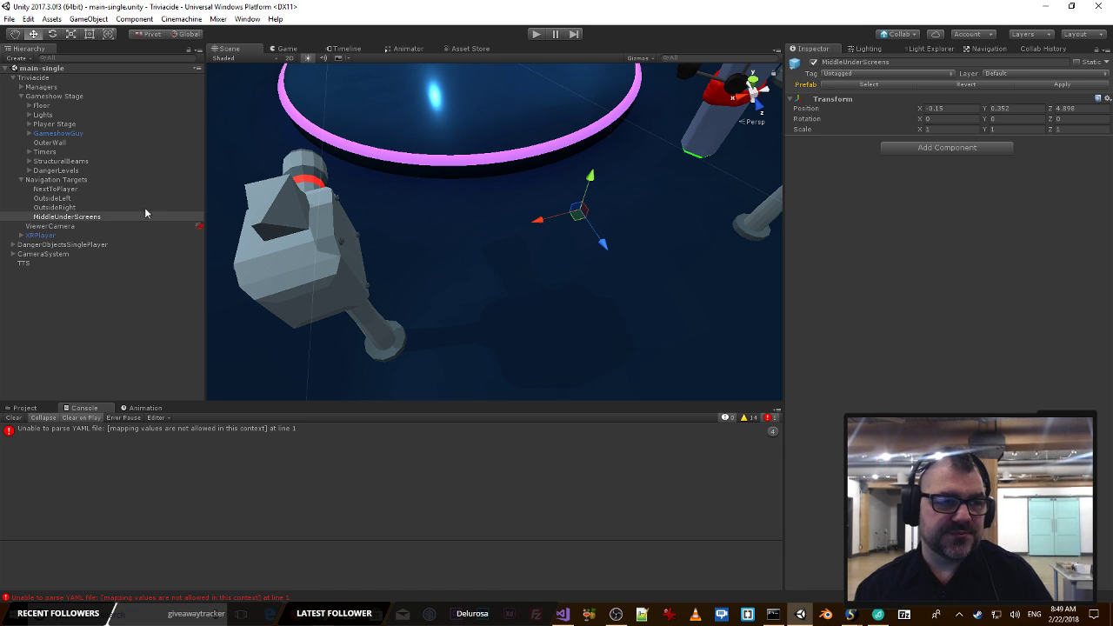
Step: Set the size of GameshowGuy's Nav Targets list to 4 and assign MiddleUnderScreens to Element 3
left_click(57, 133)
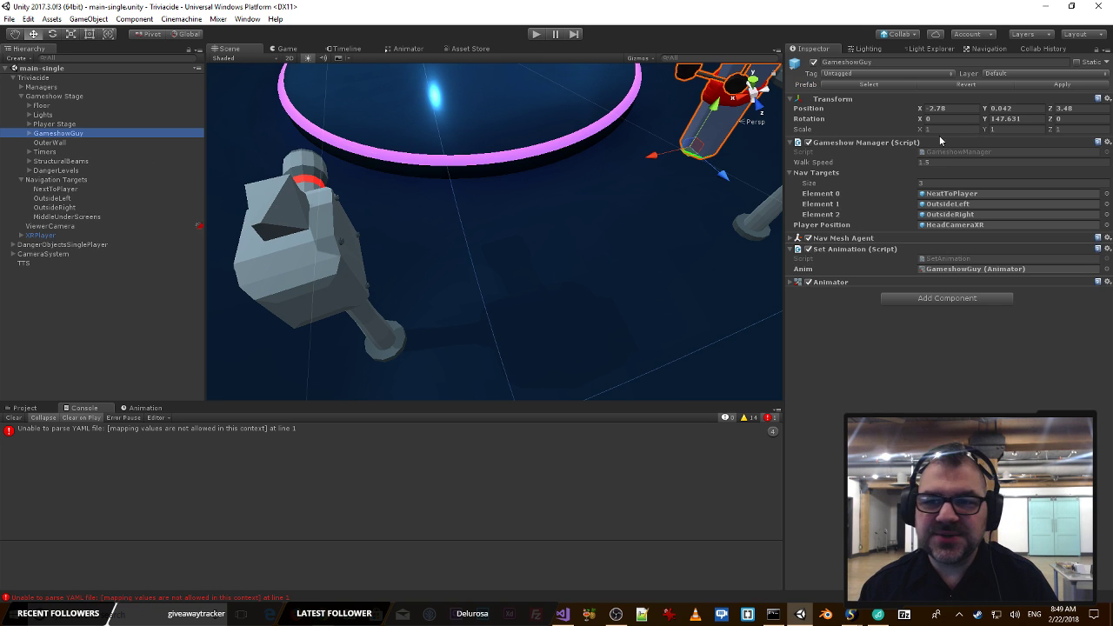
left_click(939, 182)
type("4")
key("Return")
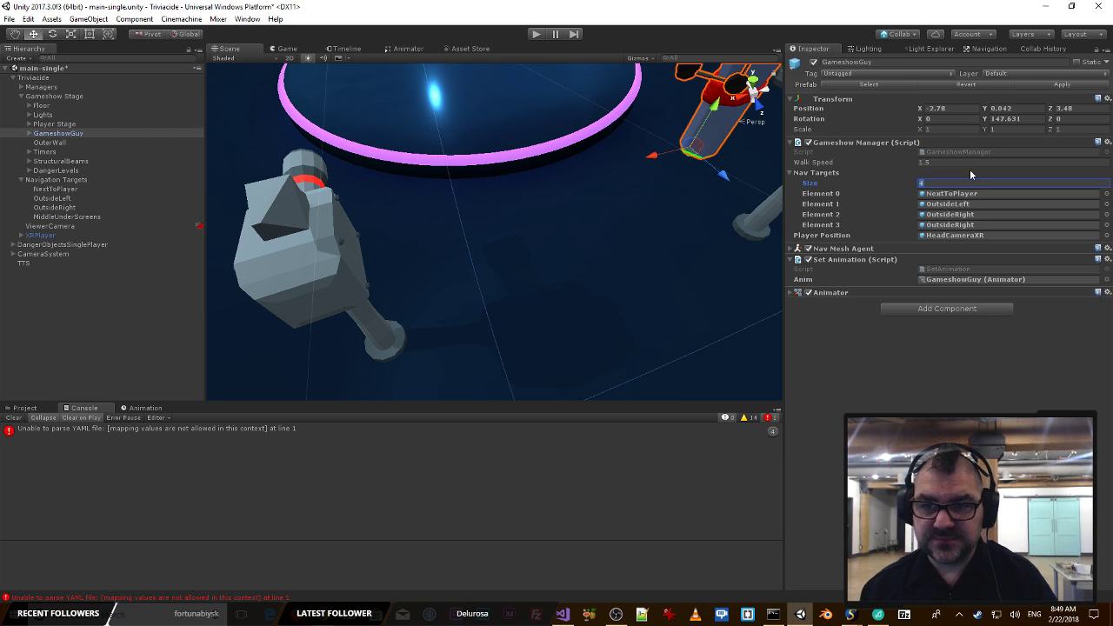
left_click_drag(69, 217, 932, 227)
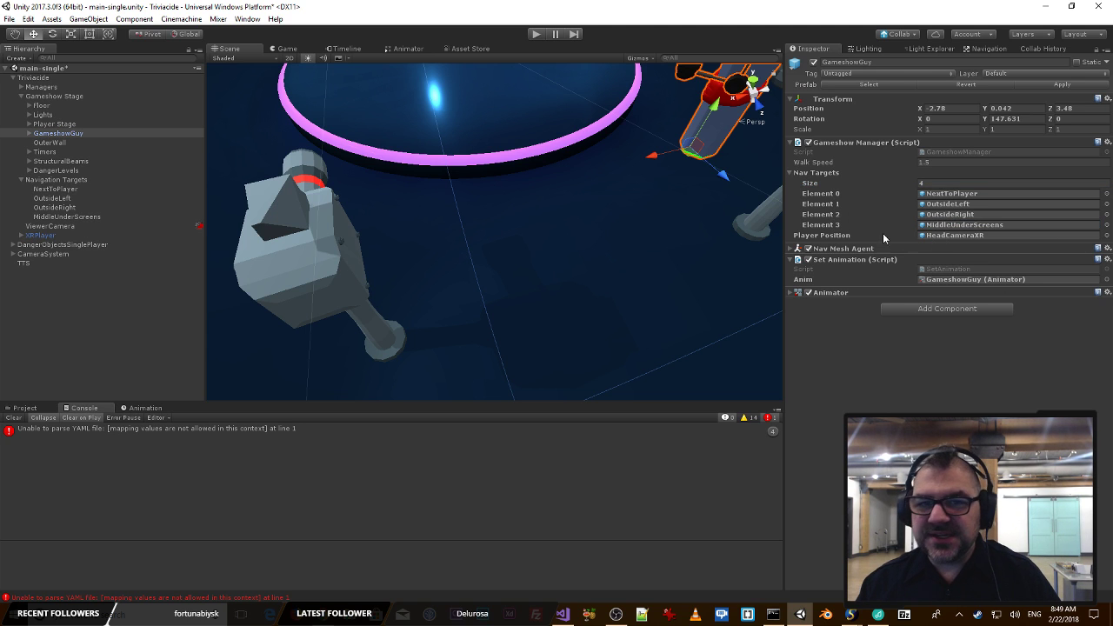
Step: Show the navigation mesh over the stage and examine the floor cube's navigation settings with the scene filter set to All
left_click(992, 50)
key("s")
right_click_drag(573, 197, 1062, 121)
left_click(848, 96)
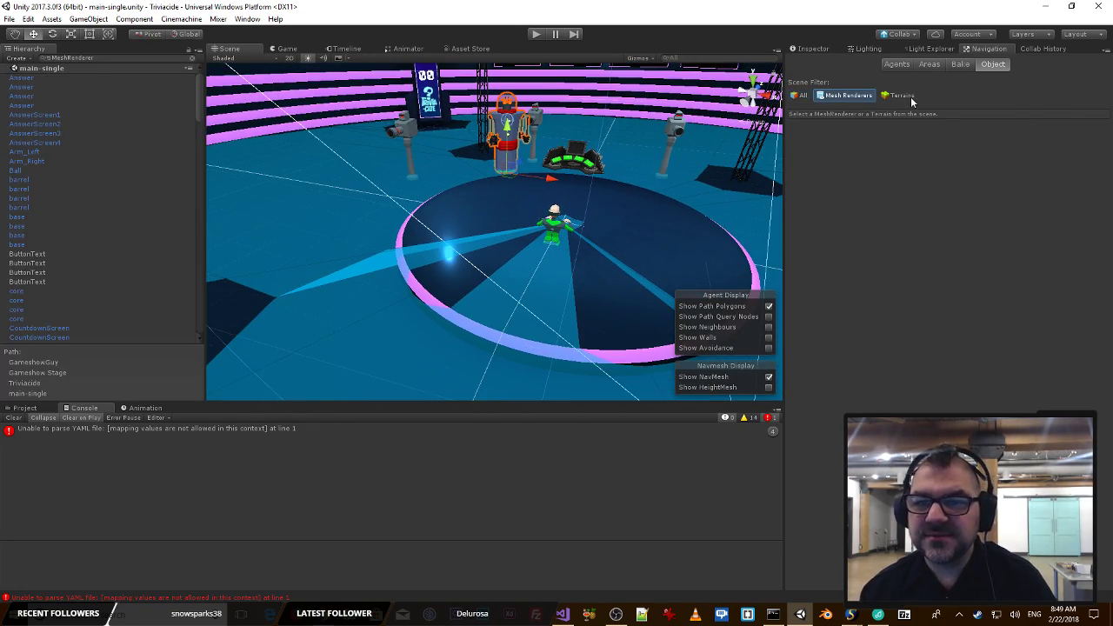
left_click(801, 96)
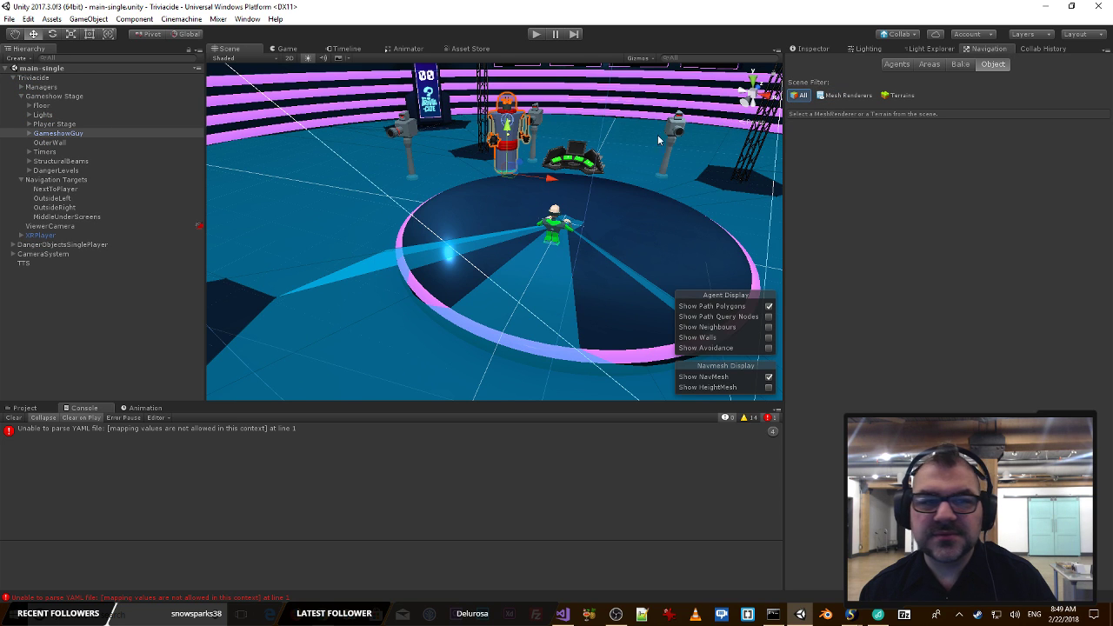
left_click(327, 222)
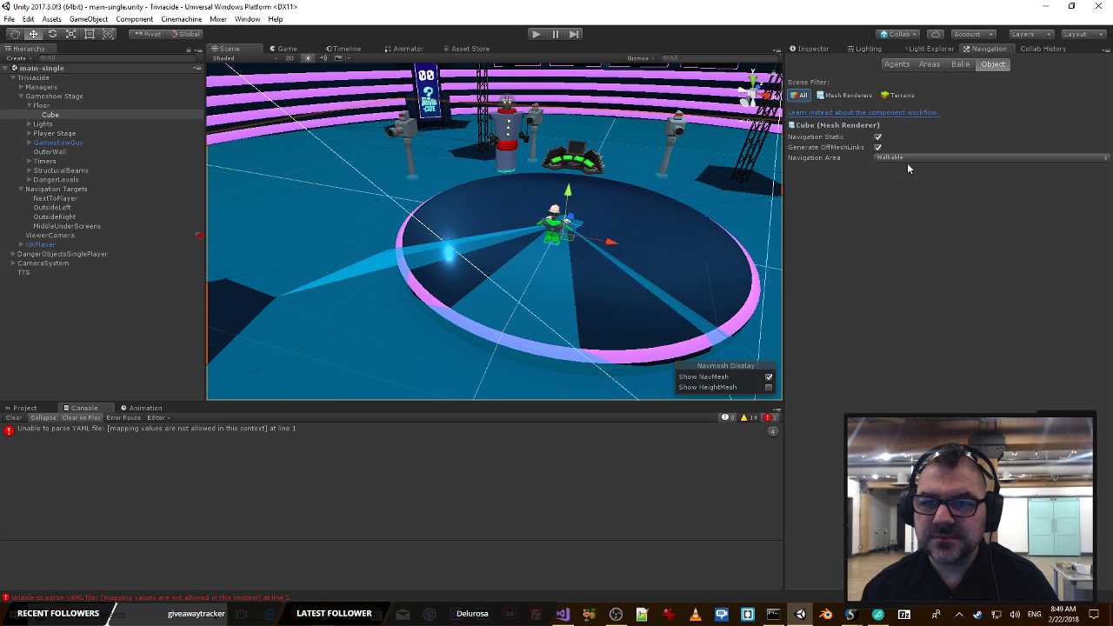
Step: Set the Humanoid agent type's step height to 1
left_click(896, 65)
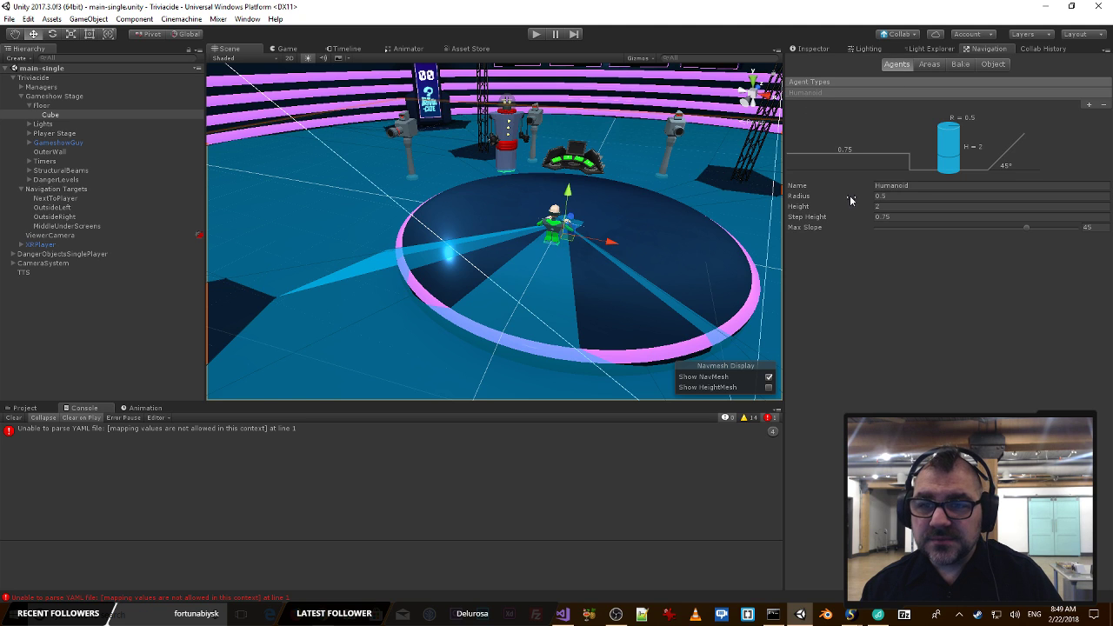
left_click(898, 203)
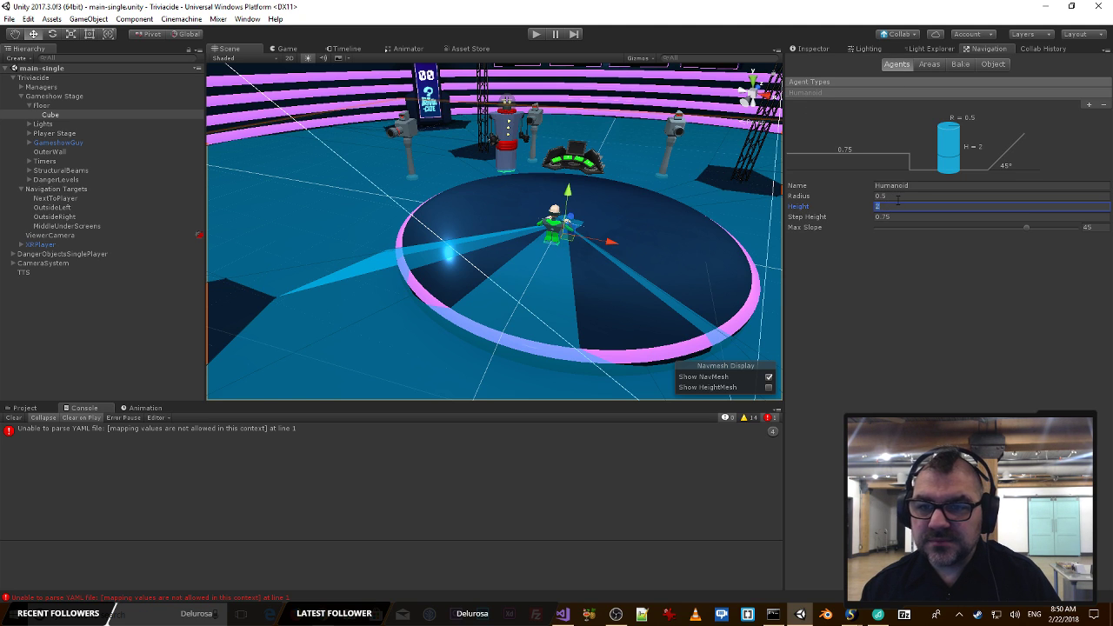
left_click(901, 196)
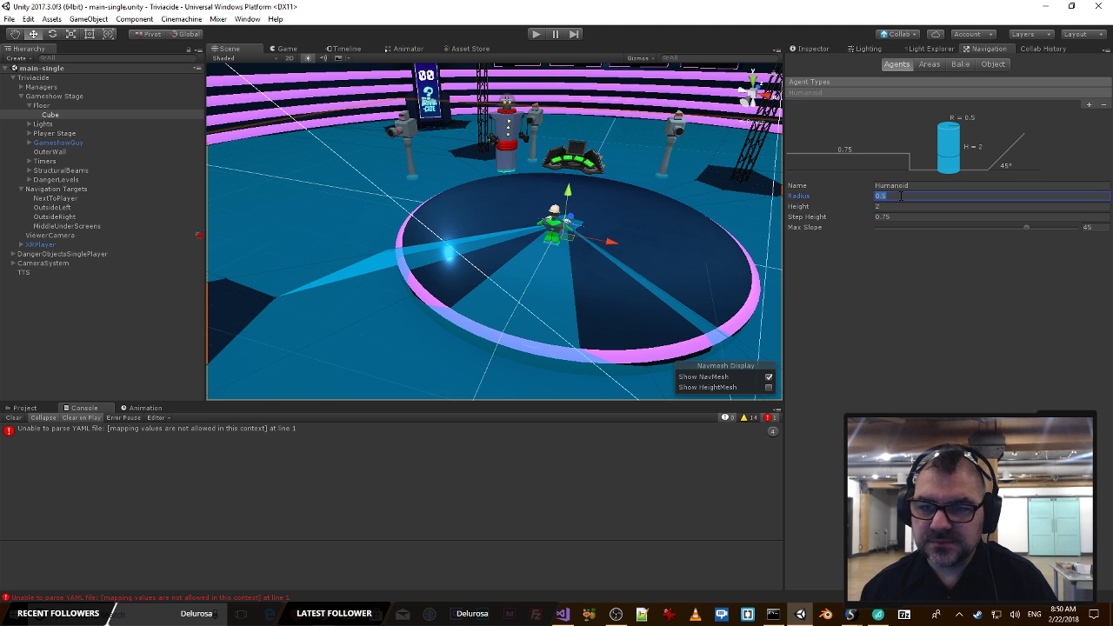
left_click(901, 216)
left_click_drag(902, 217, 715, 222)
type("1")
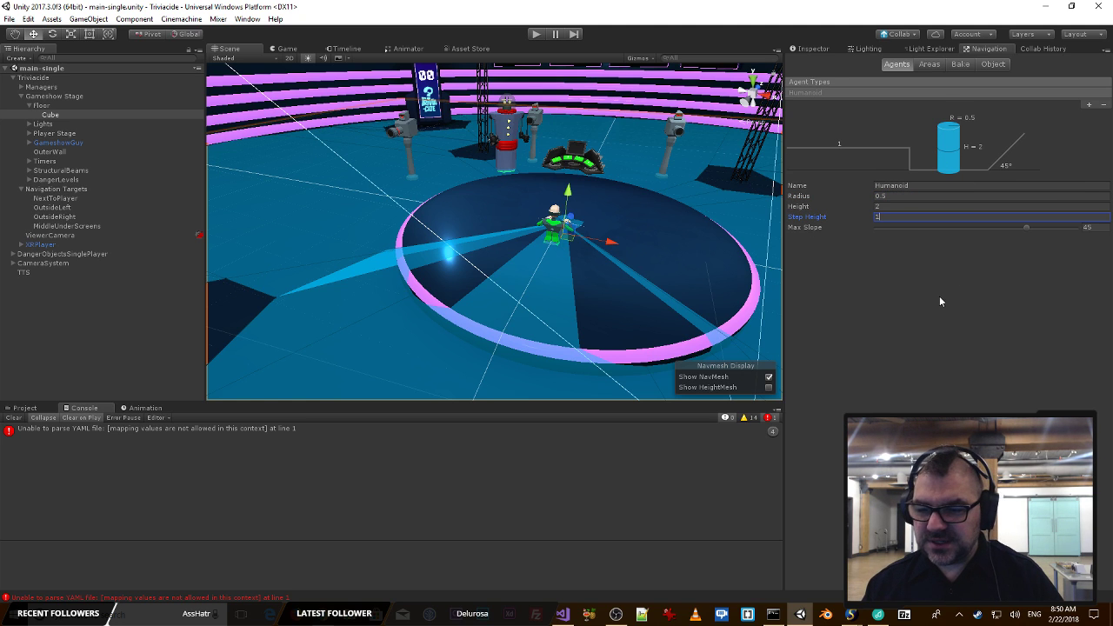
Step: Bake the navigation mesh with the current agent size and examine its coverage around the player stage and turrets
left_click(960, 66)
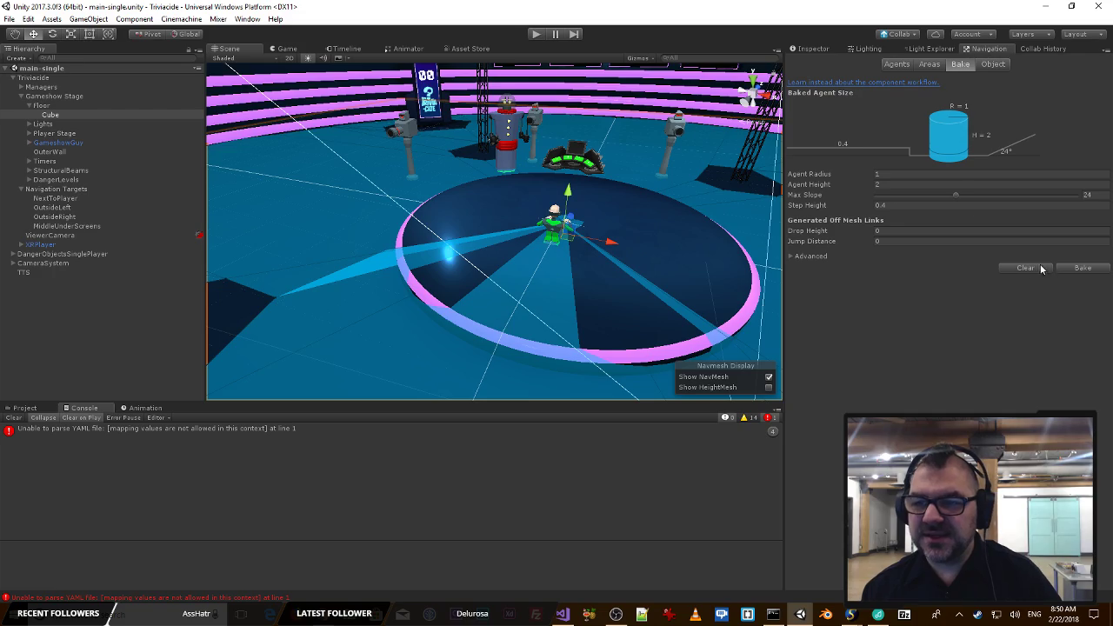
left_click(1083, 268)
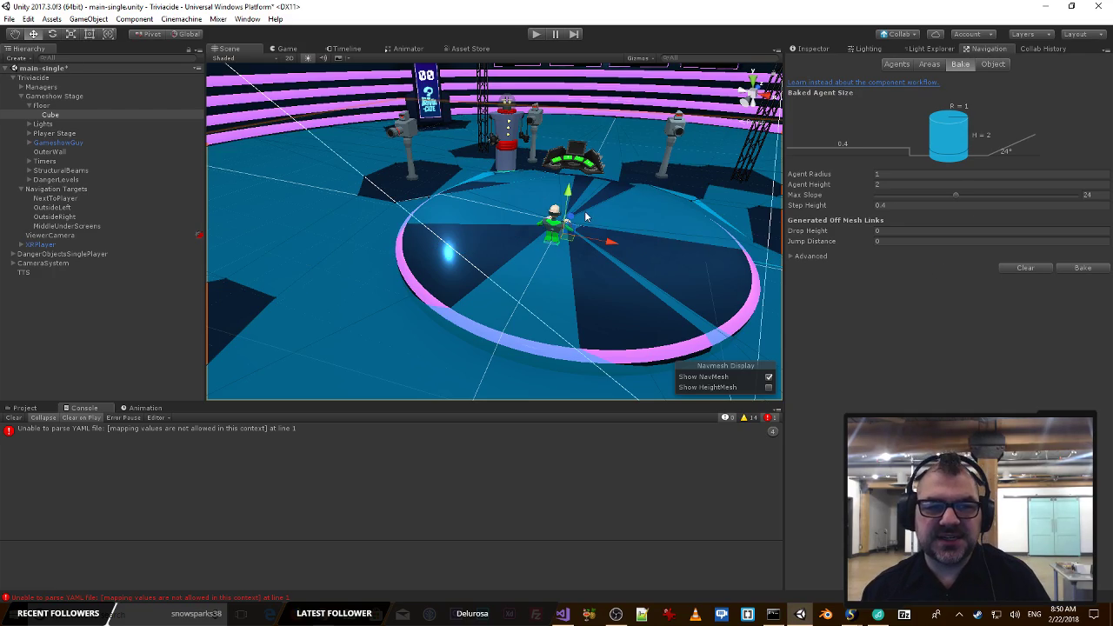
right_click_drag(585, 210, 648, 219)
key("w")
key("s")
key("a")
key("d")
key("s")
key("a")
key("s")
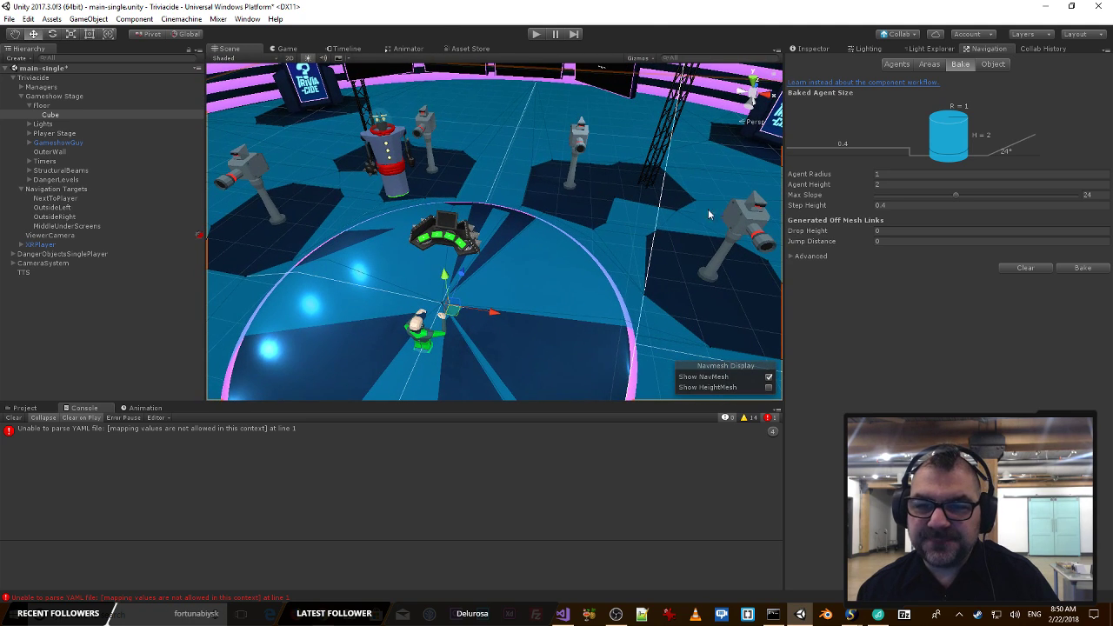
Step: Try step heights of 1, 12, 2 and 1.6 for the baked agent size
left_click(896, 205)
type("1")
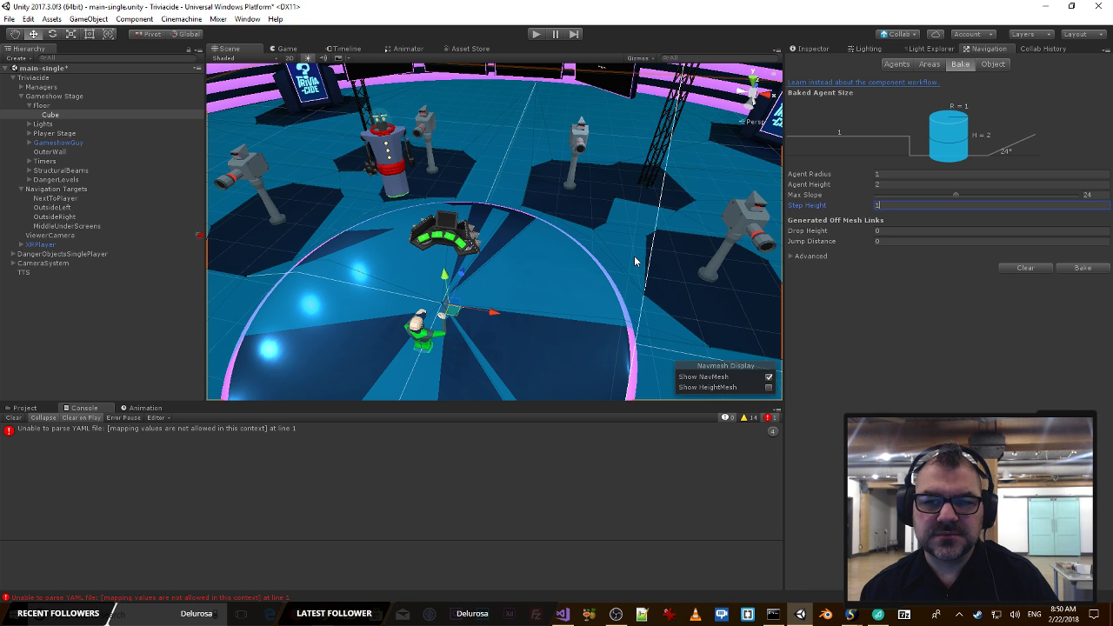
right_click_drag(634, 257, 541, 286)
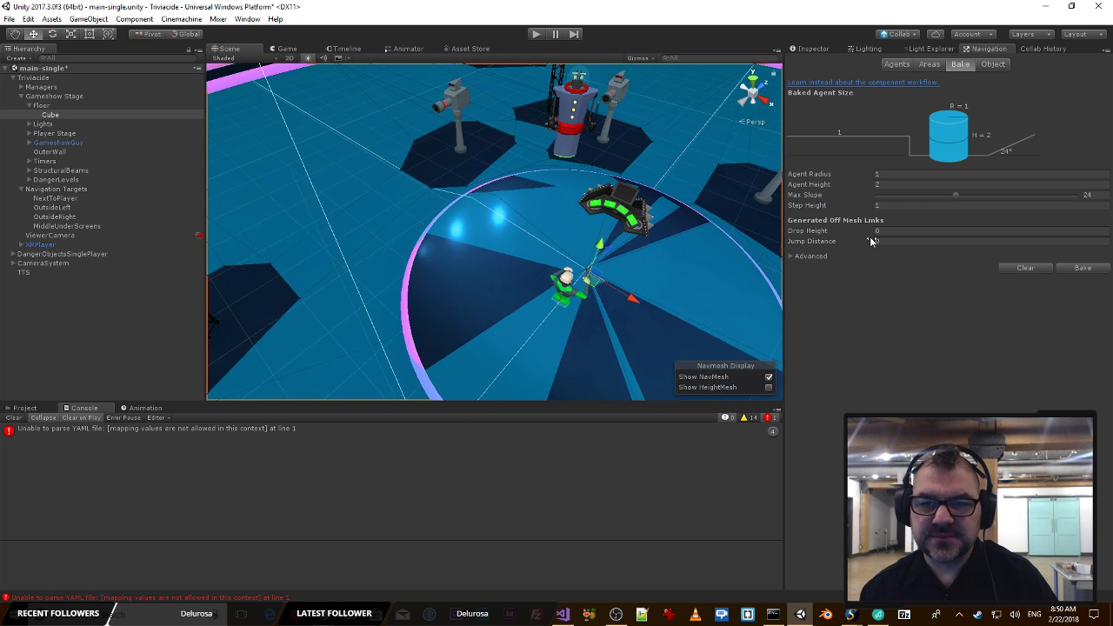
left_click(884, 205)
type("12")
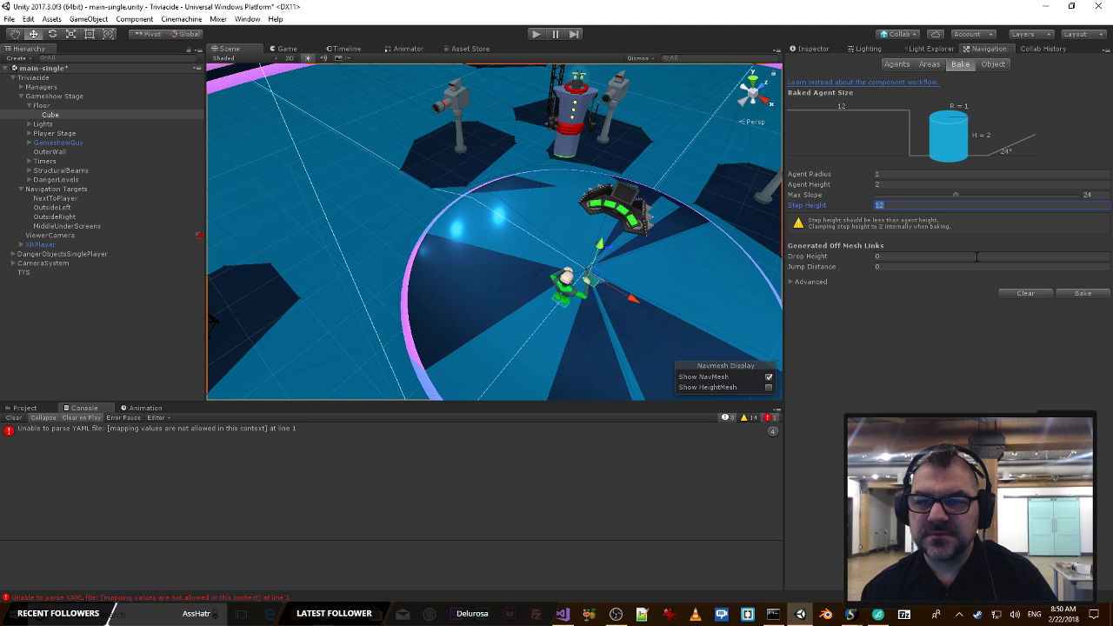
type("2")
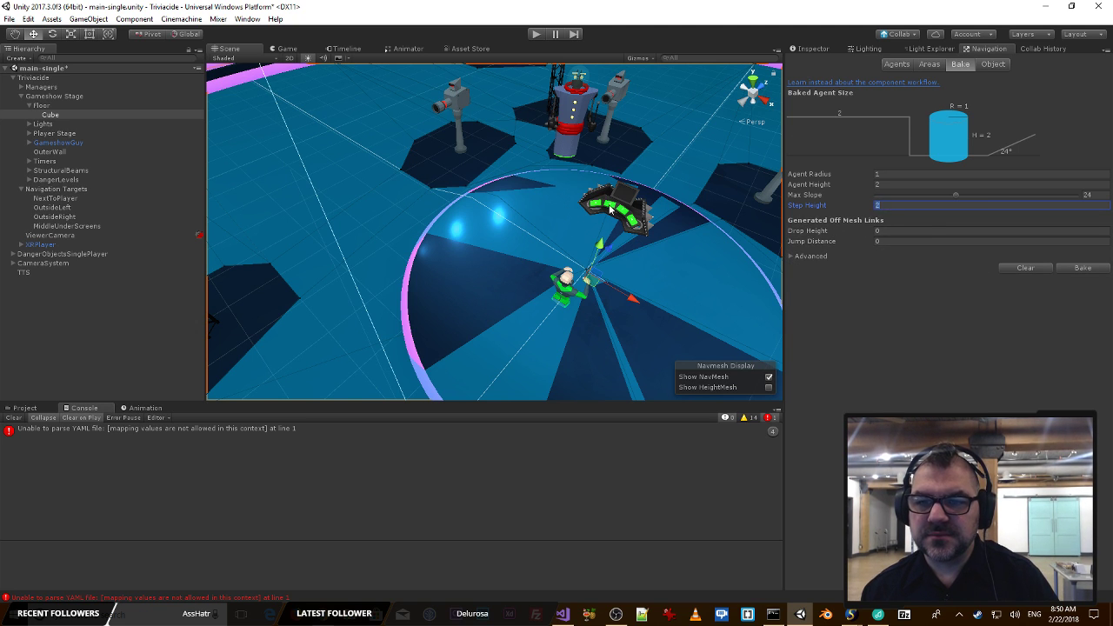
type("1.6")
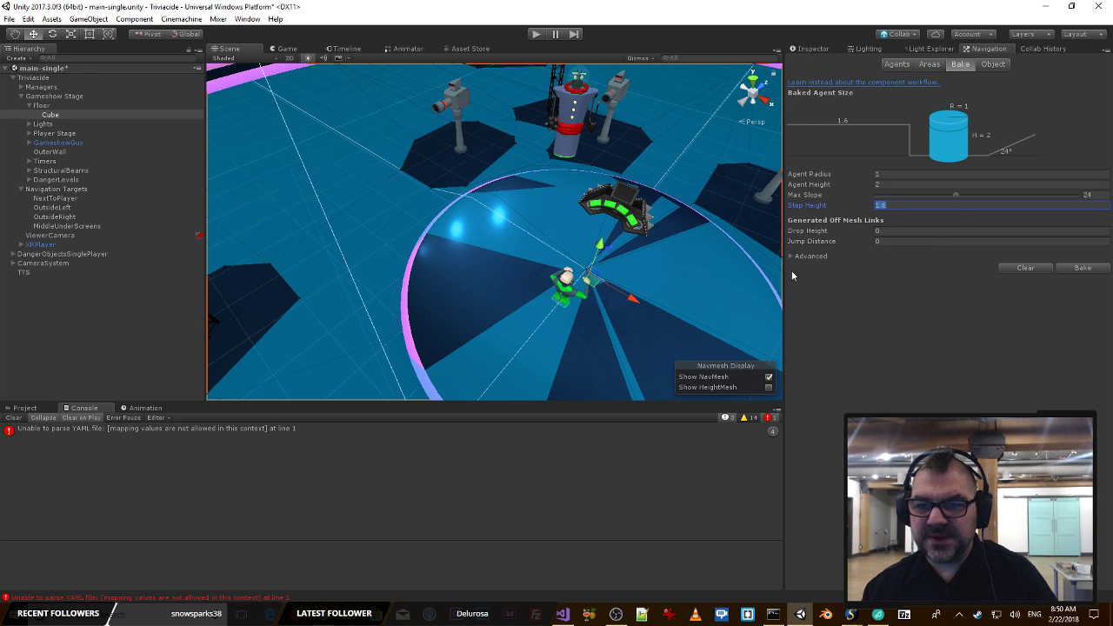
Step: Set the baked agent size's step height to 0.2
type("0")
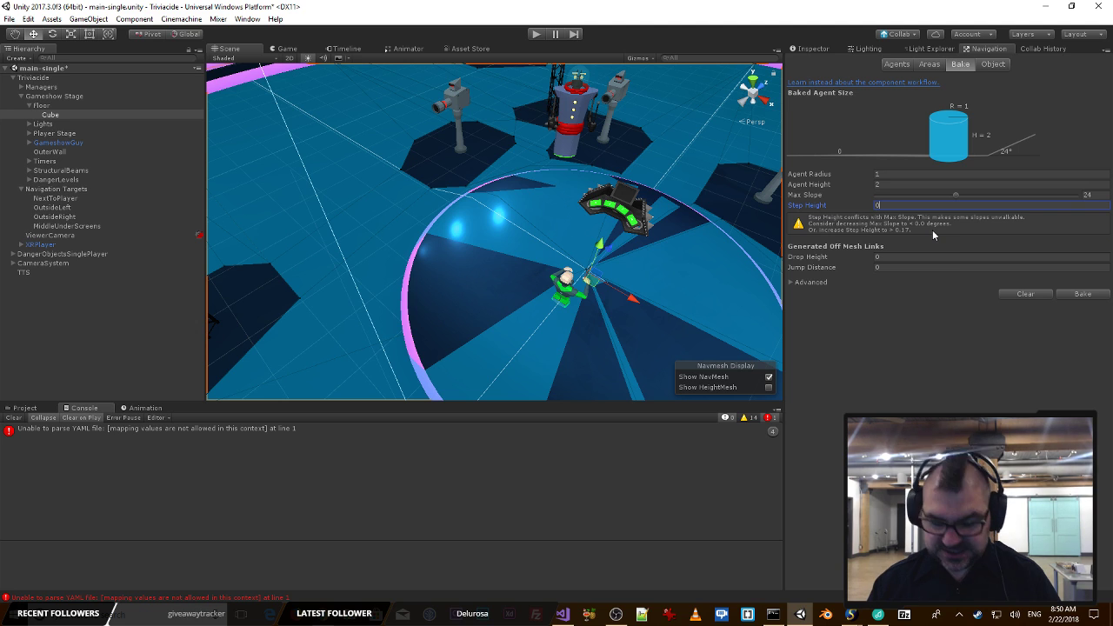
type(".1")
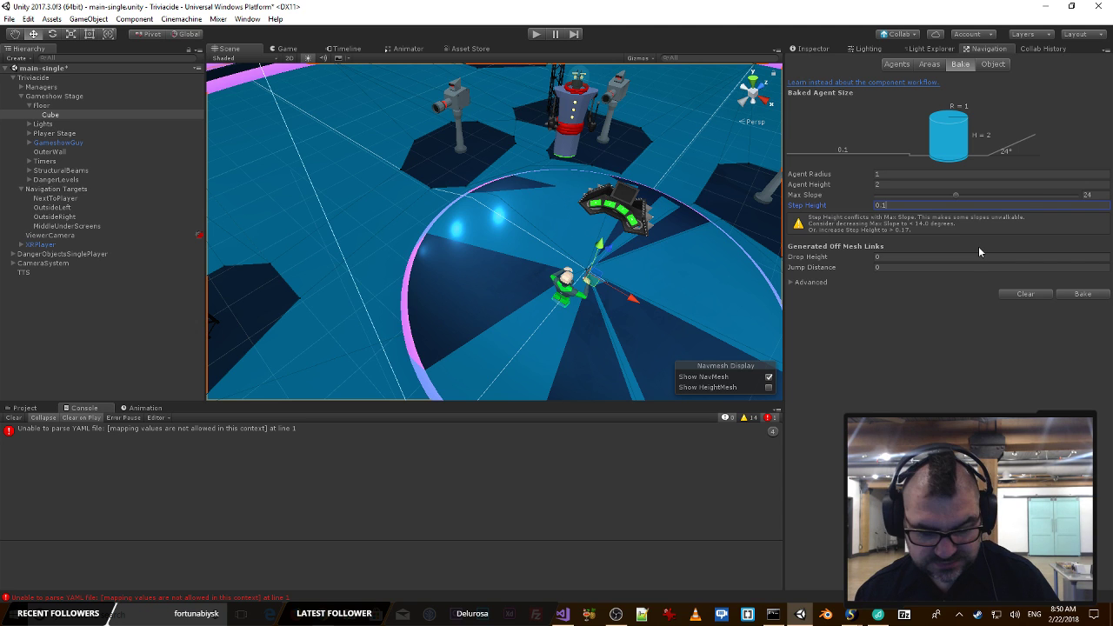
key("BackSpace")
type("2")
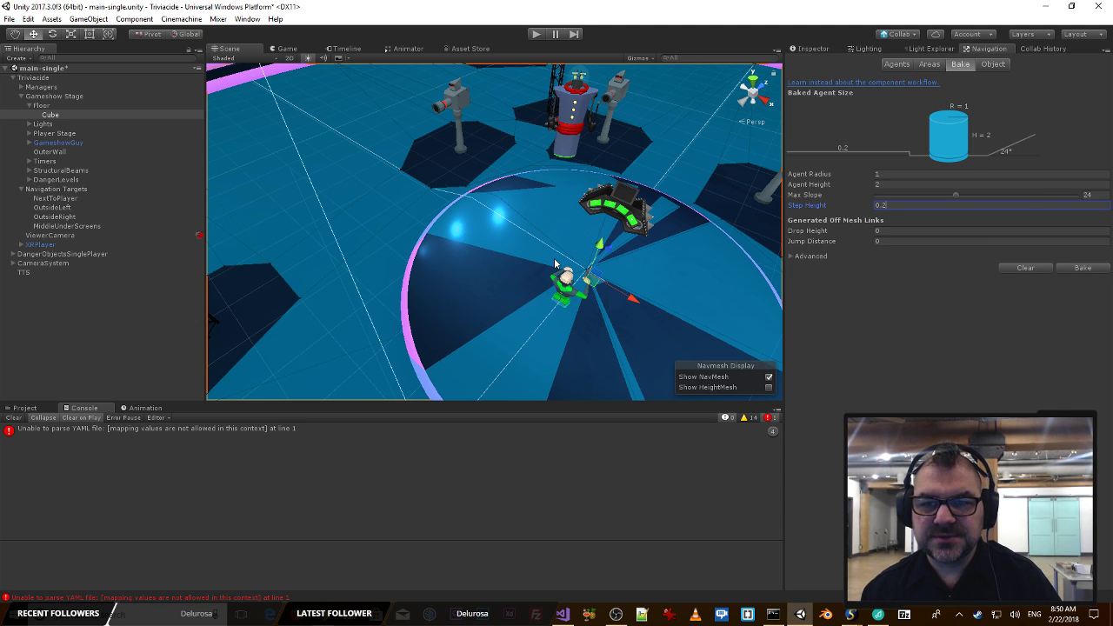
left_click_drag(615, 299, 582, 248, "alt")
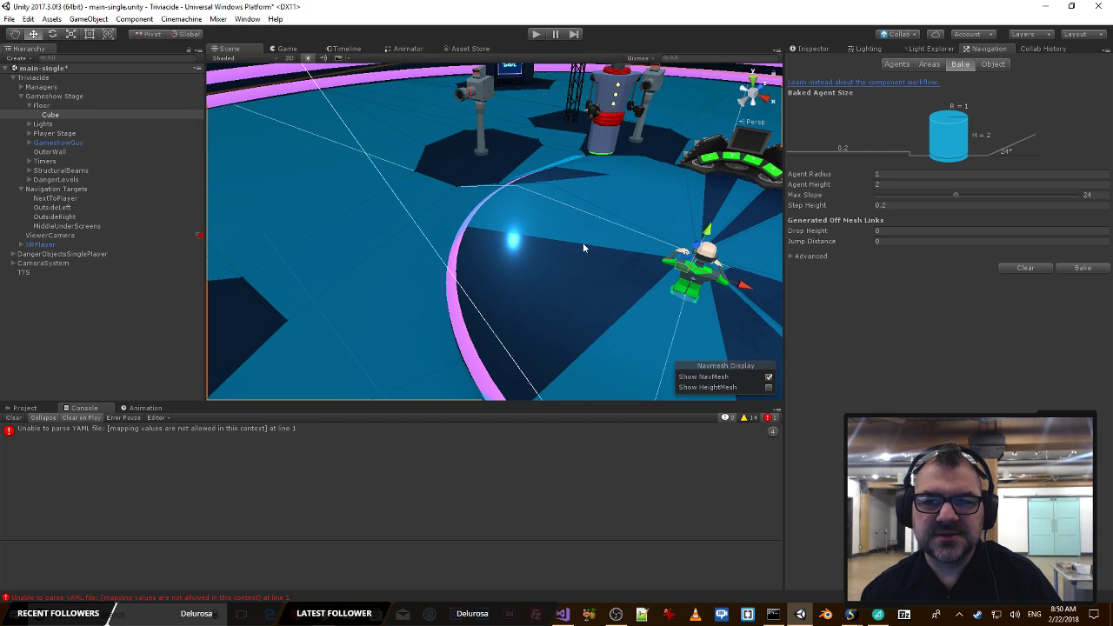
Step: Select the PlayerStage mesh and examine its components, static flag and navigation settings
left_click(905, 64)
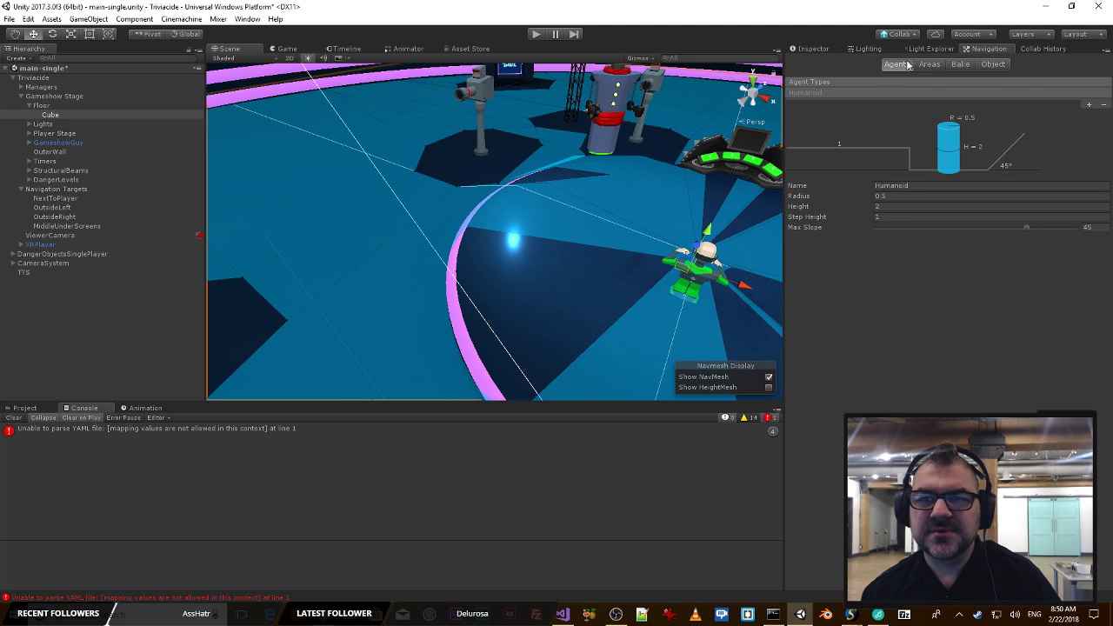
left_click(993, 65)
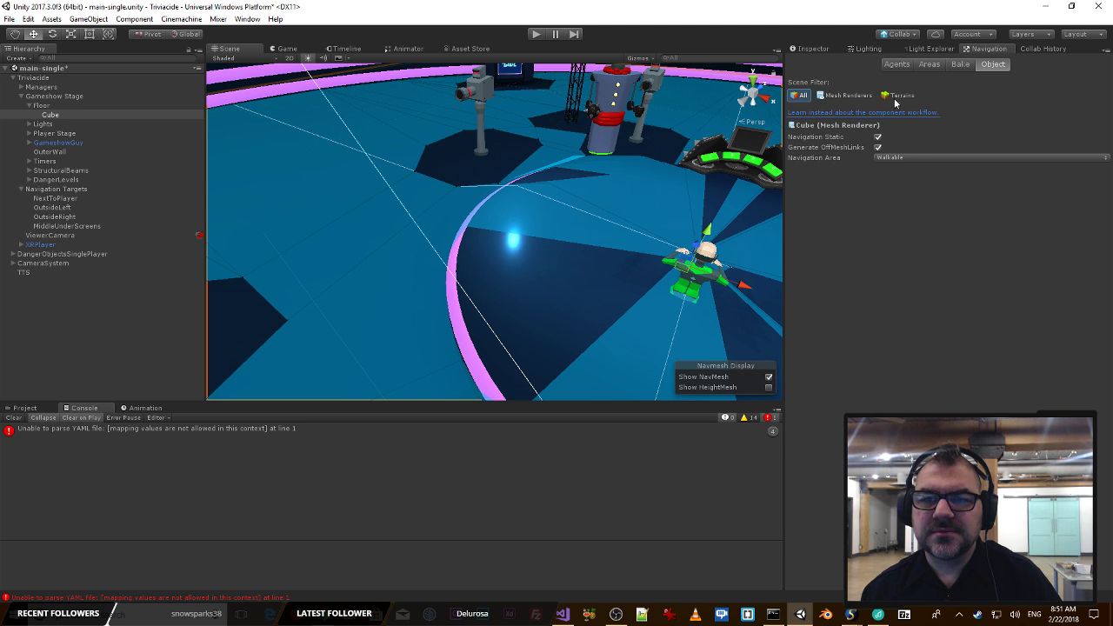
left_click(512, 283)
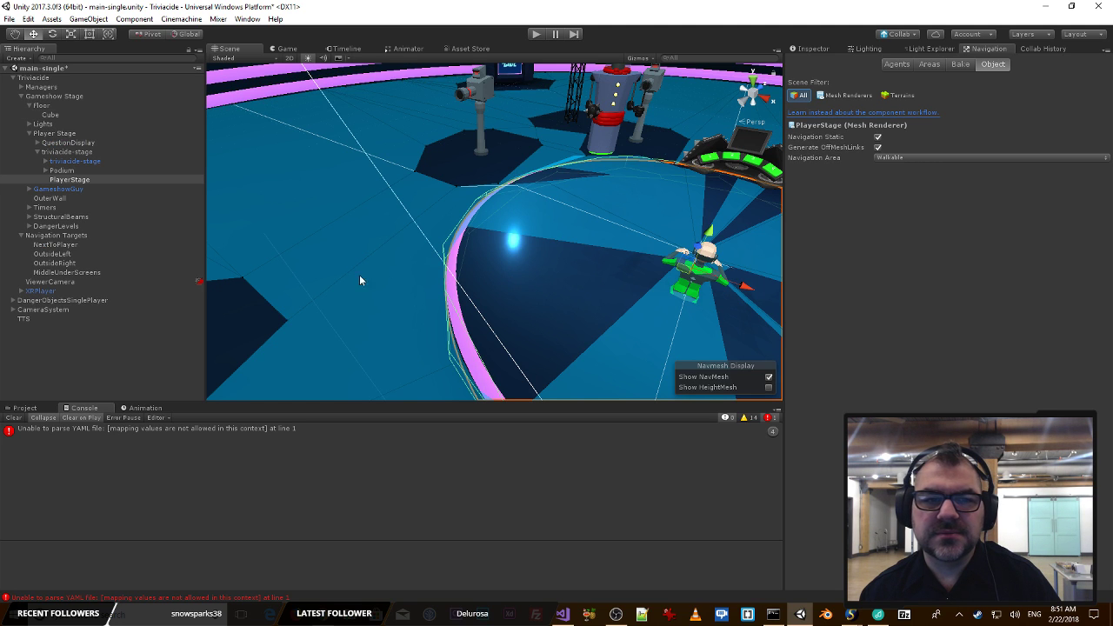
left_click(347, 273)
left_click(551, 273)
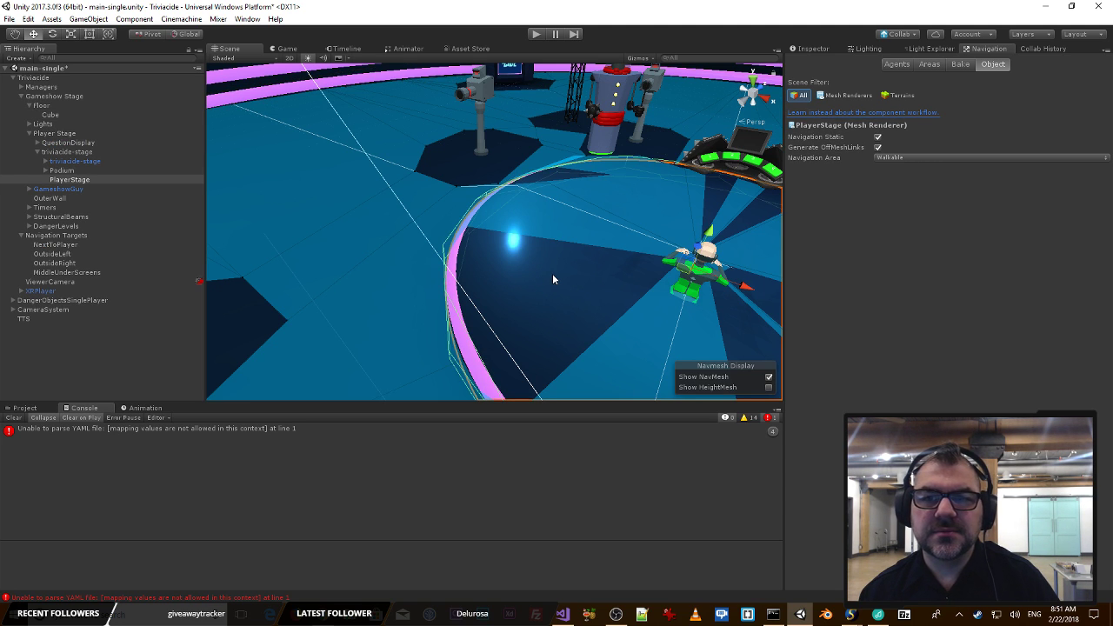
left_click(87, 180)
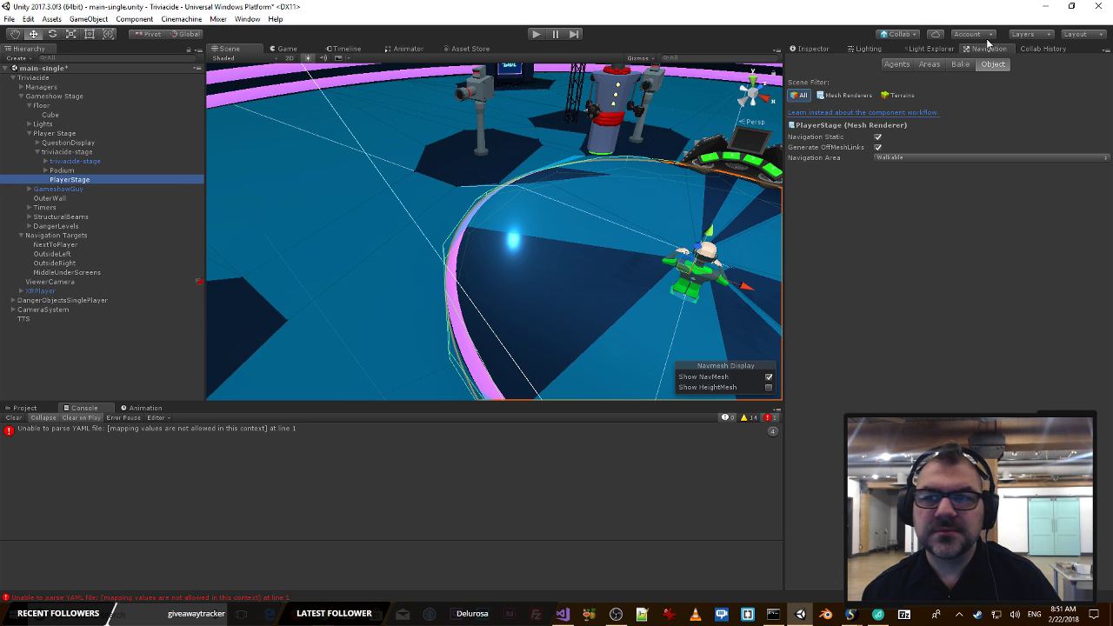
left_click(818, 51)
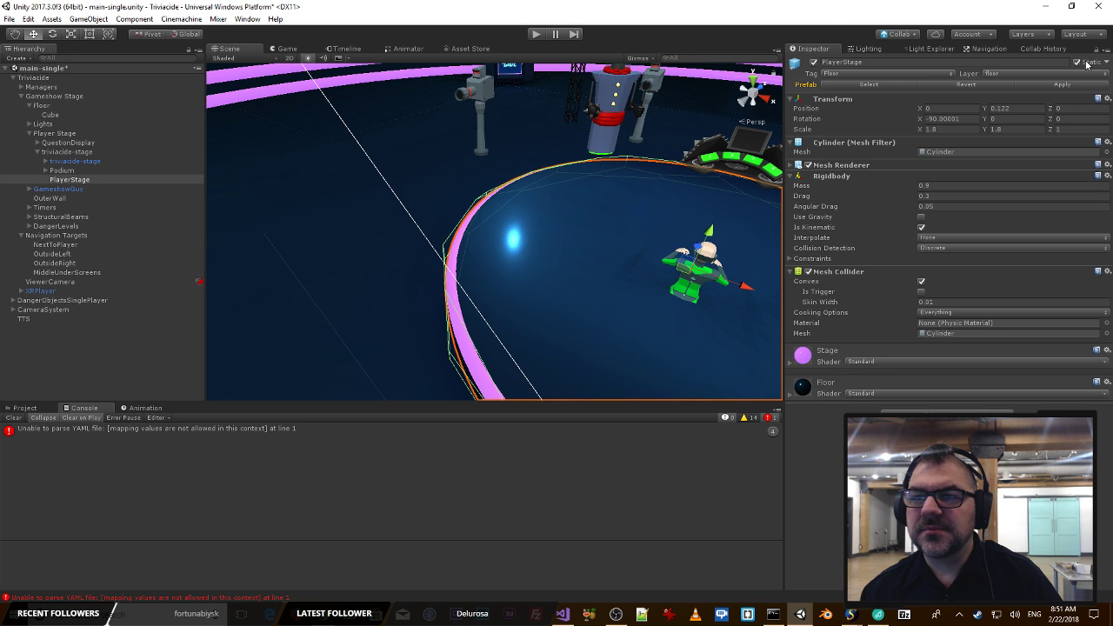
left_click(977, 50)
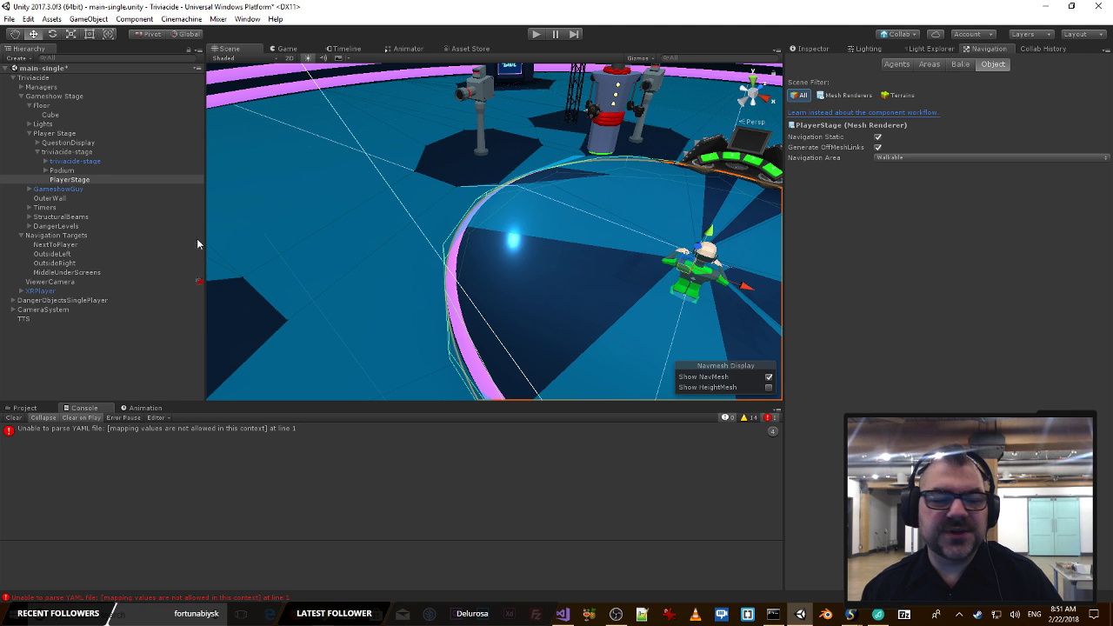
left_click(542, 283)
left_click(542, 282)
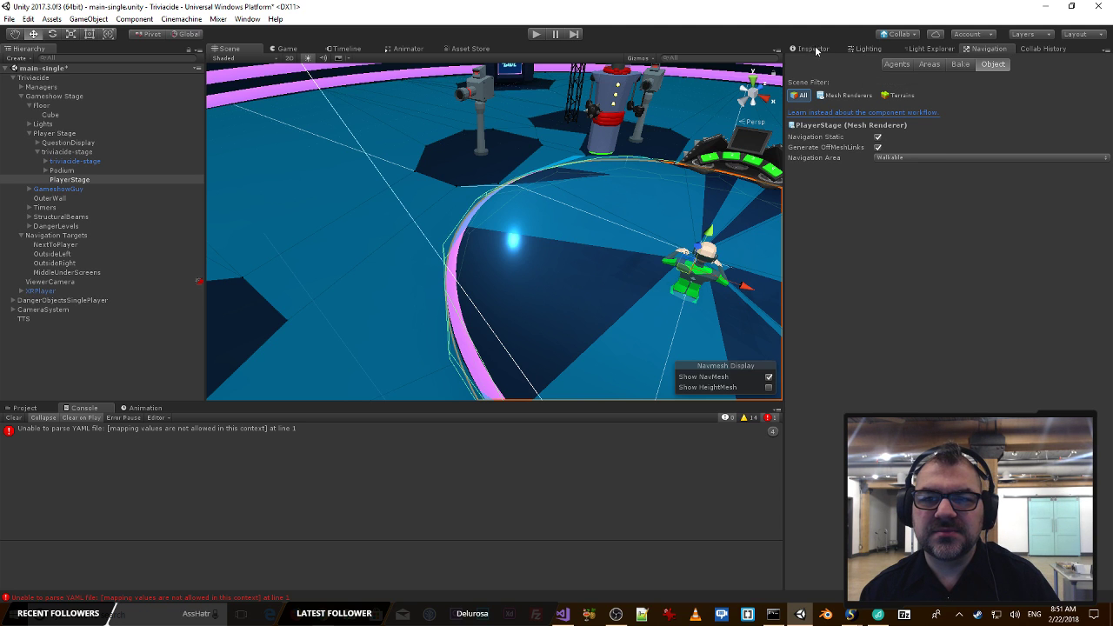
Step: Set PlayerStage's navigation area to Not Walkable and bake the navigation mesh again
left_click(930, 156)
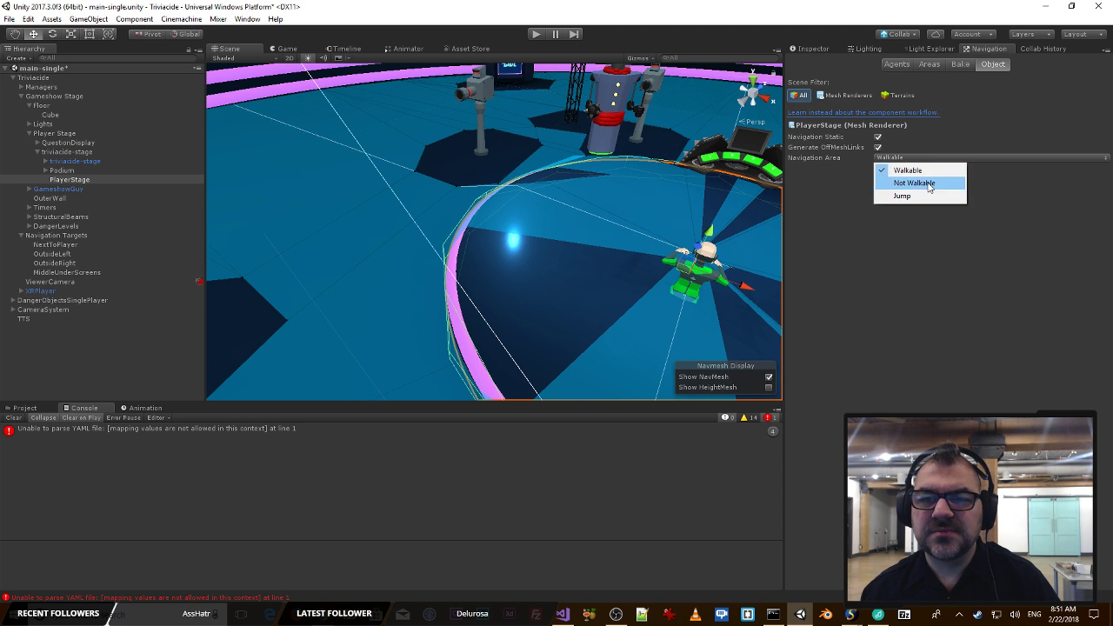
left_click(927, 183)
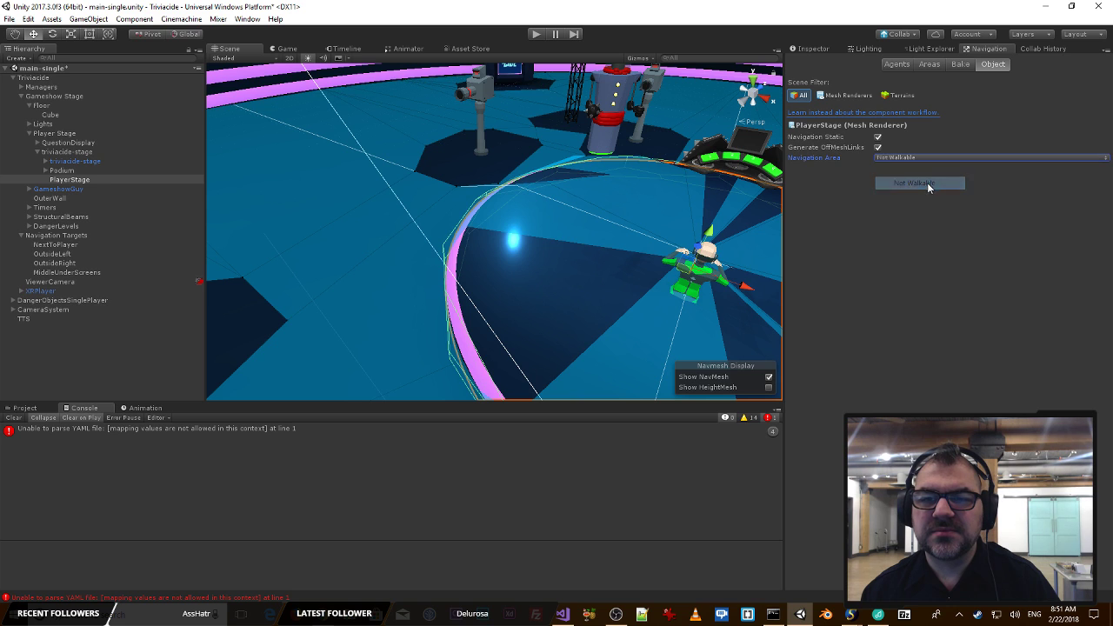
left_click(960, 65)
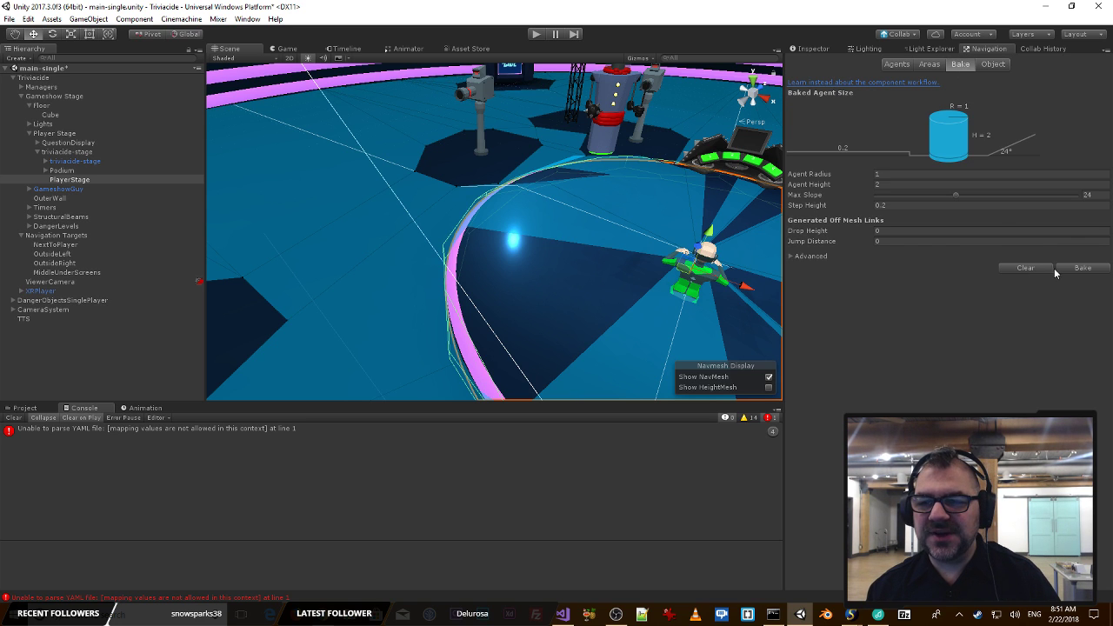
right_click_drag(643, 266, 523, 236)
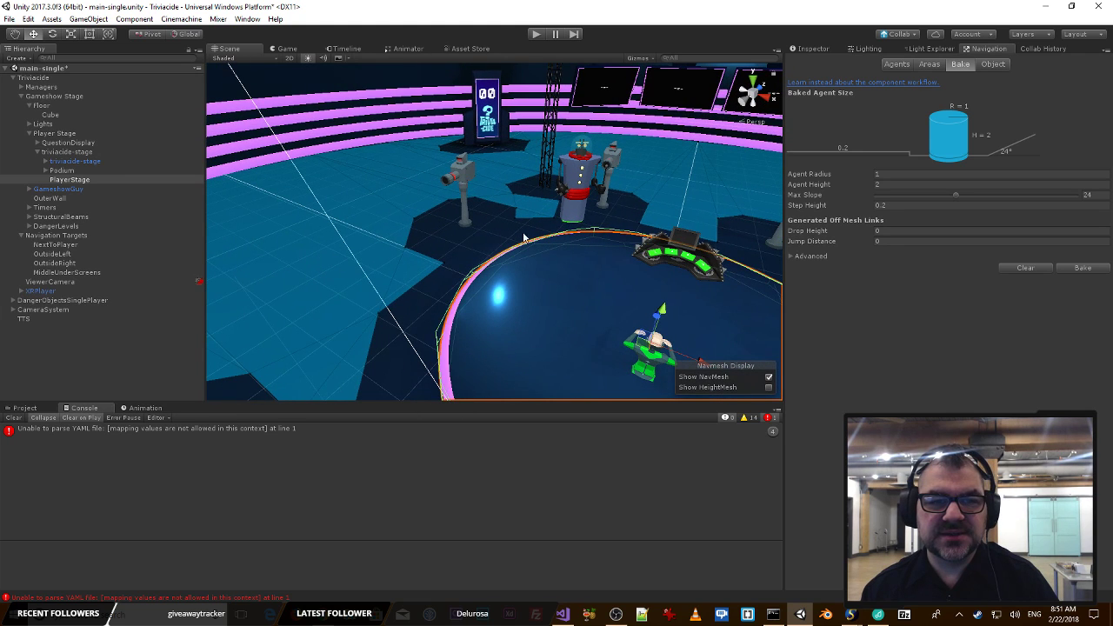
Step: Examine the rebaked mesh around turret3, the other turrets and the host, then save the scene
left_click(460, 224)
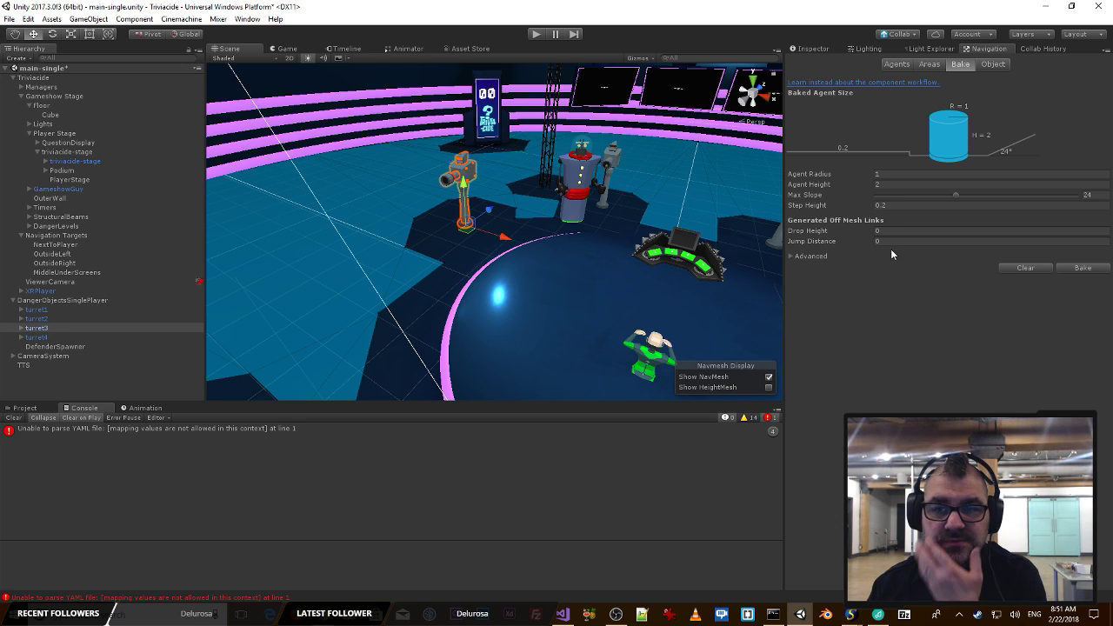
left_click(892, 65)
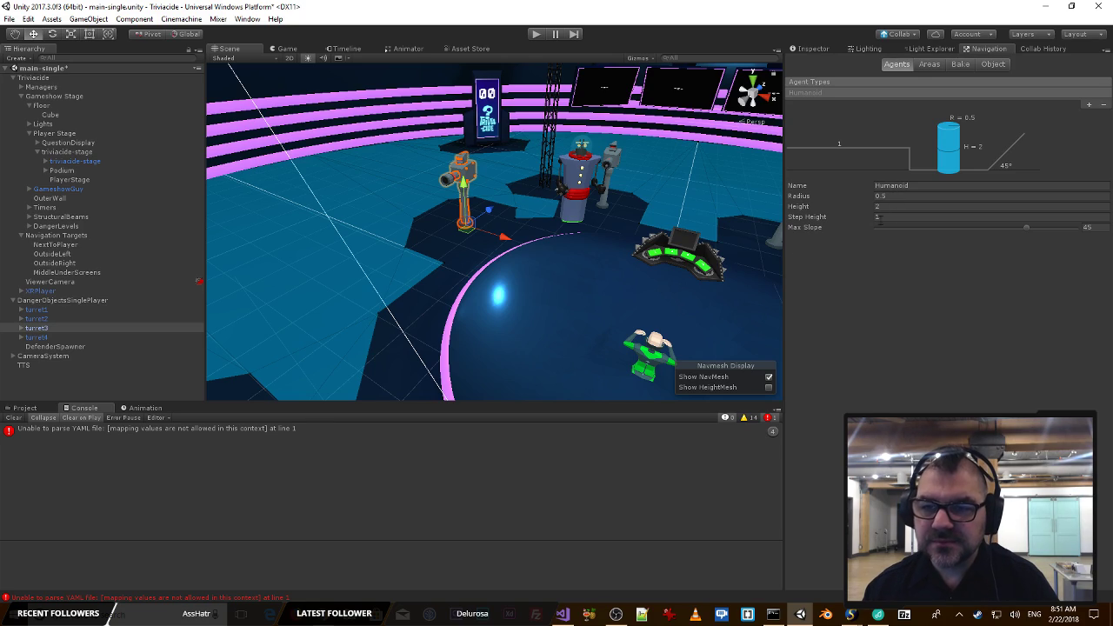
key("s")
right_click_drag(654, 290, 153, 307)
key("w")
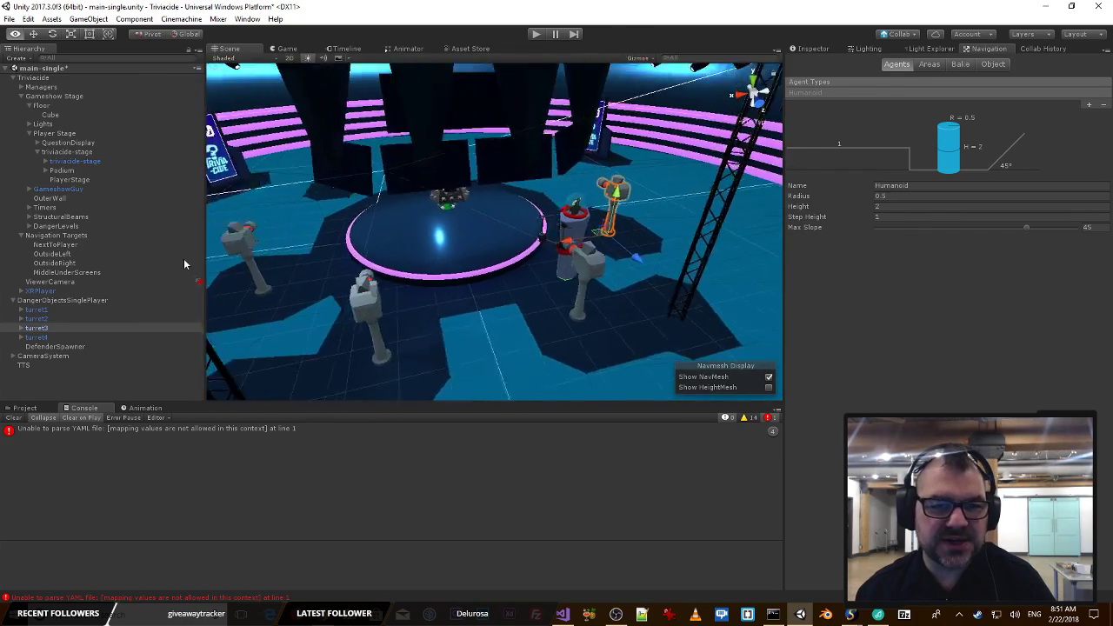
right_click_drag(183, 259, 696, 250)
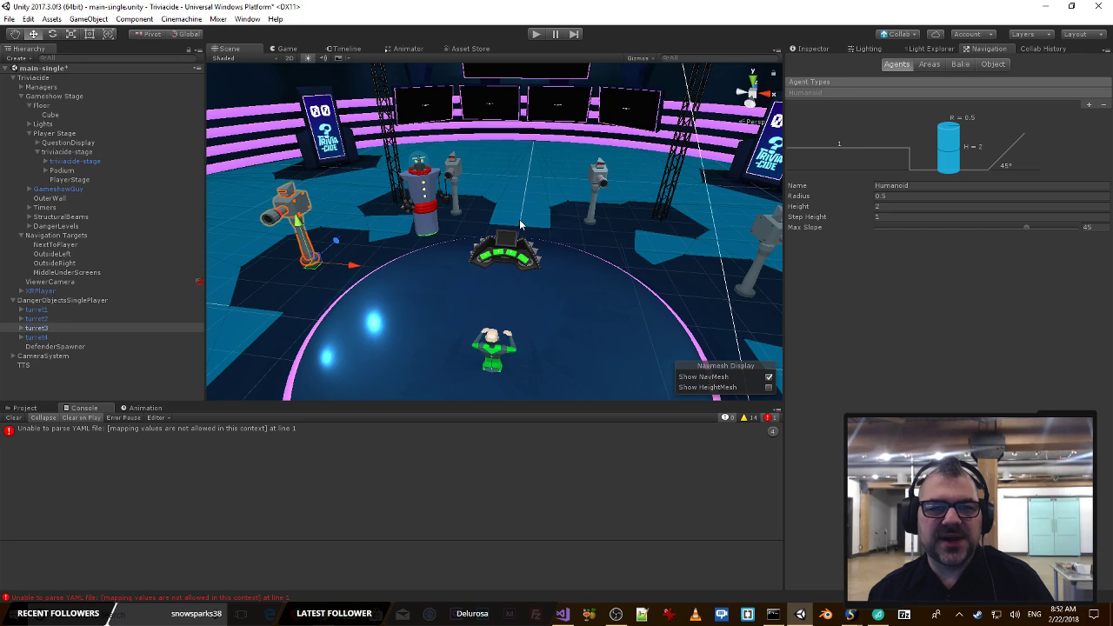
right_click_drag(527, 184, 755, 77)
key("w")
key("s")
right_click_drag(674, 178, 395, 280)
key("w")
key("s")
key("w")
key("s")
key("w")
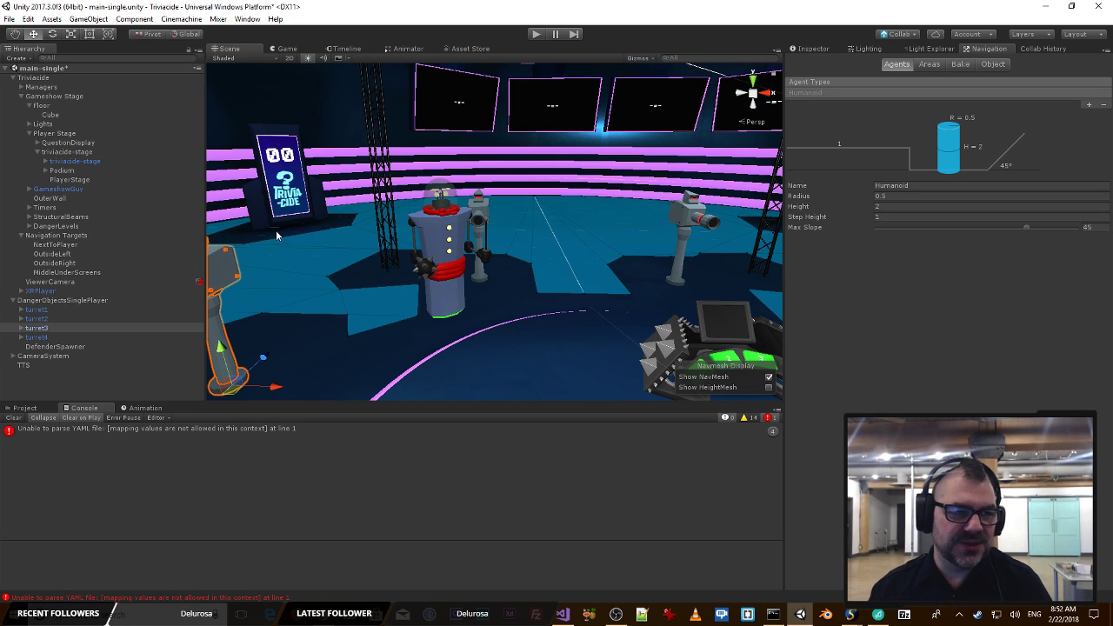
key("ctrl+s")
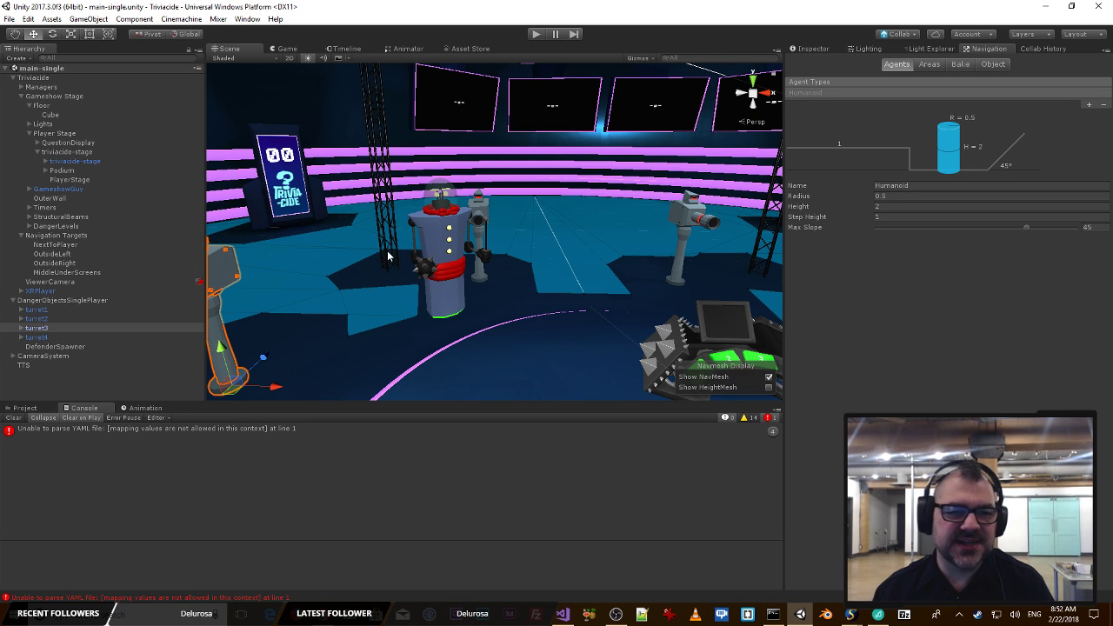
Step: Delete the NextToPlayer object from the Navigation Targets group
left_click(70, 246)
right_click_drag(520, 296, 556, 365)
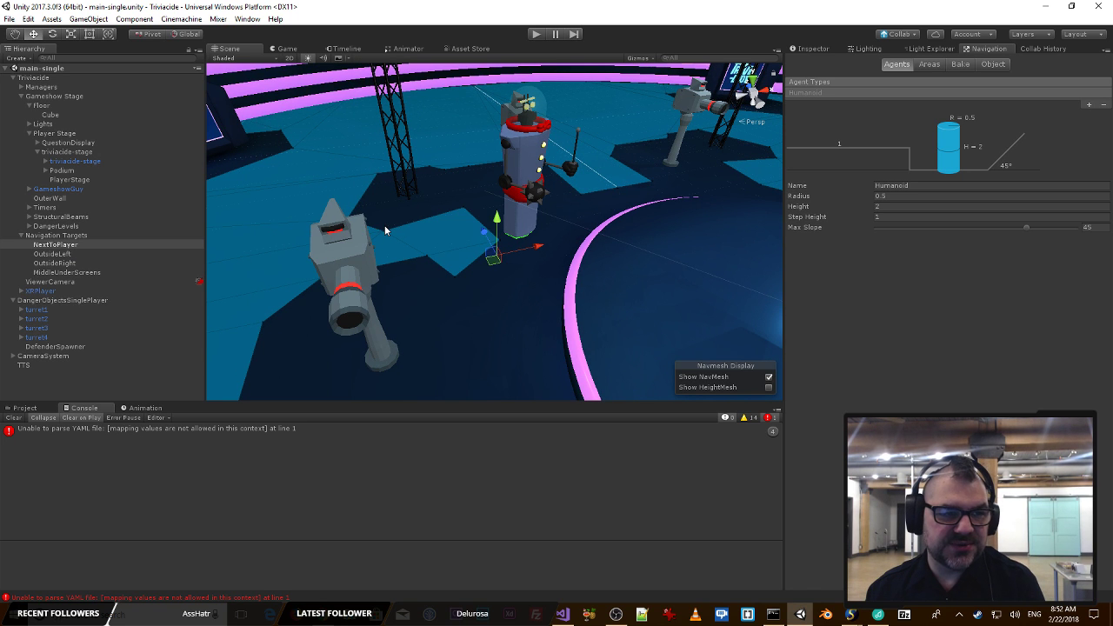
key("Delete")
Step: Move the OutsideLeft target to the middle of the walkable navmesh patch beside the gameshow host
left_click(53, 244)
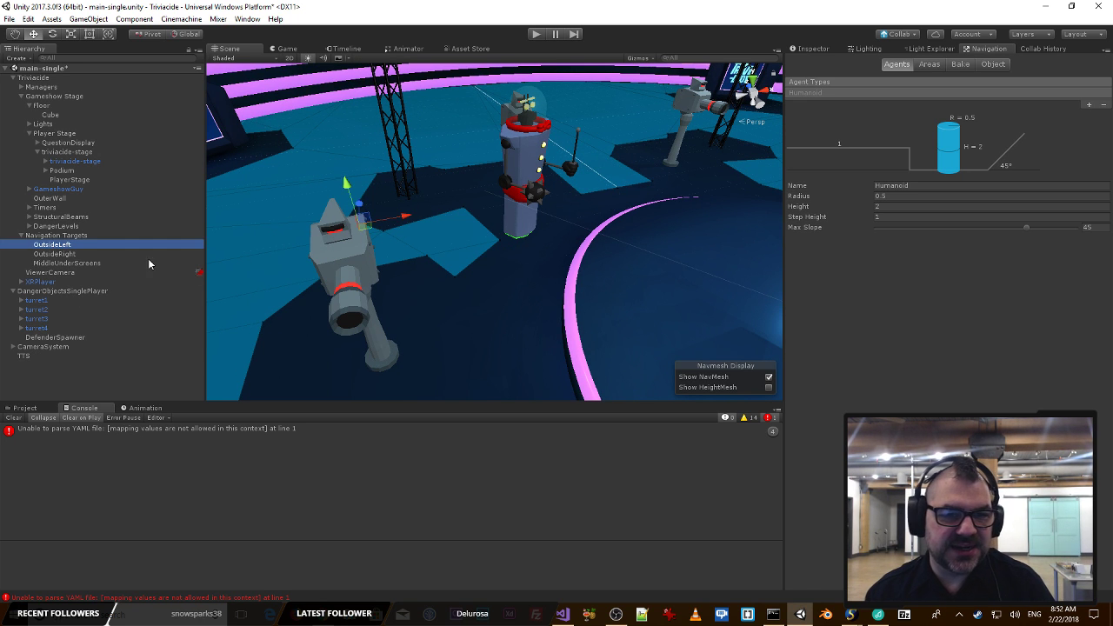
key("f")
right_click_drag(784, 235, 799, 228)
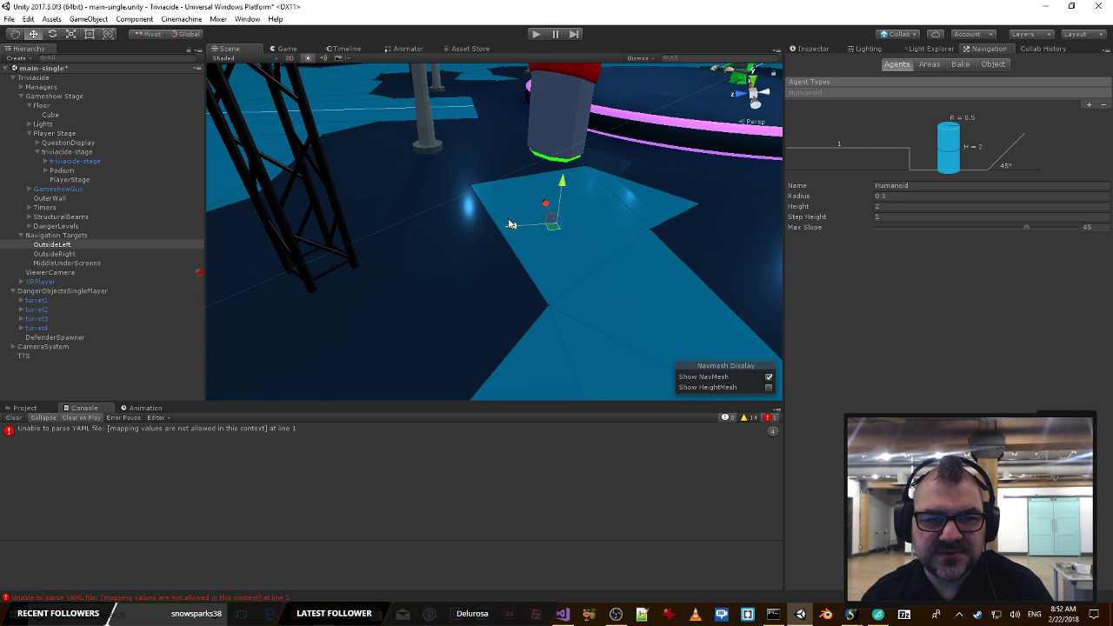
right_click_drag(605, 178, 661, 417)
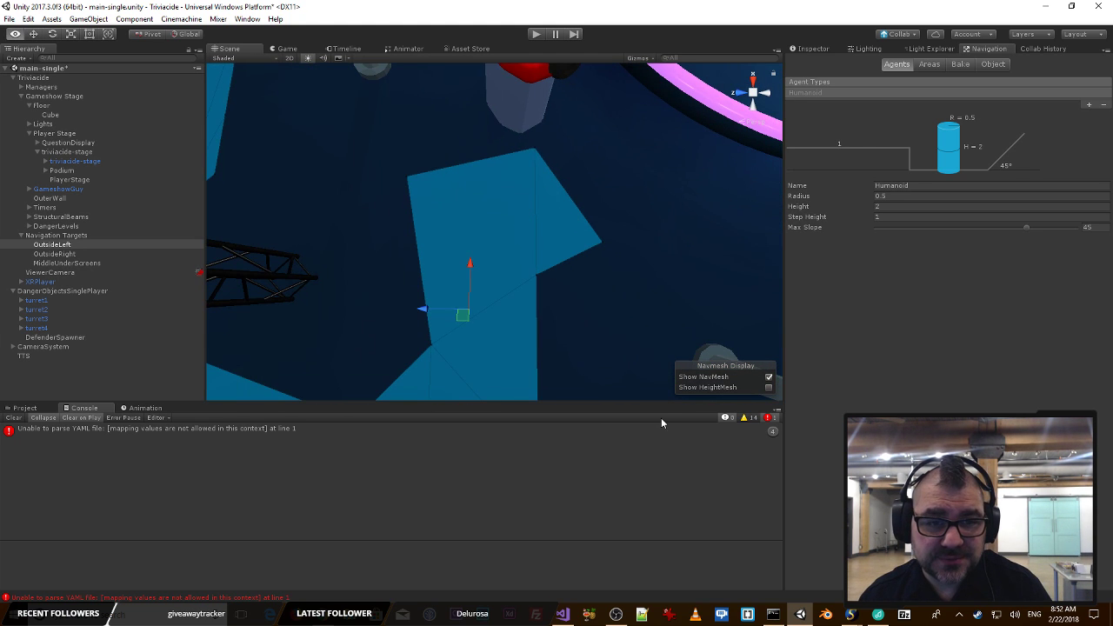
left_click_drag(469, 265, 484, 202)
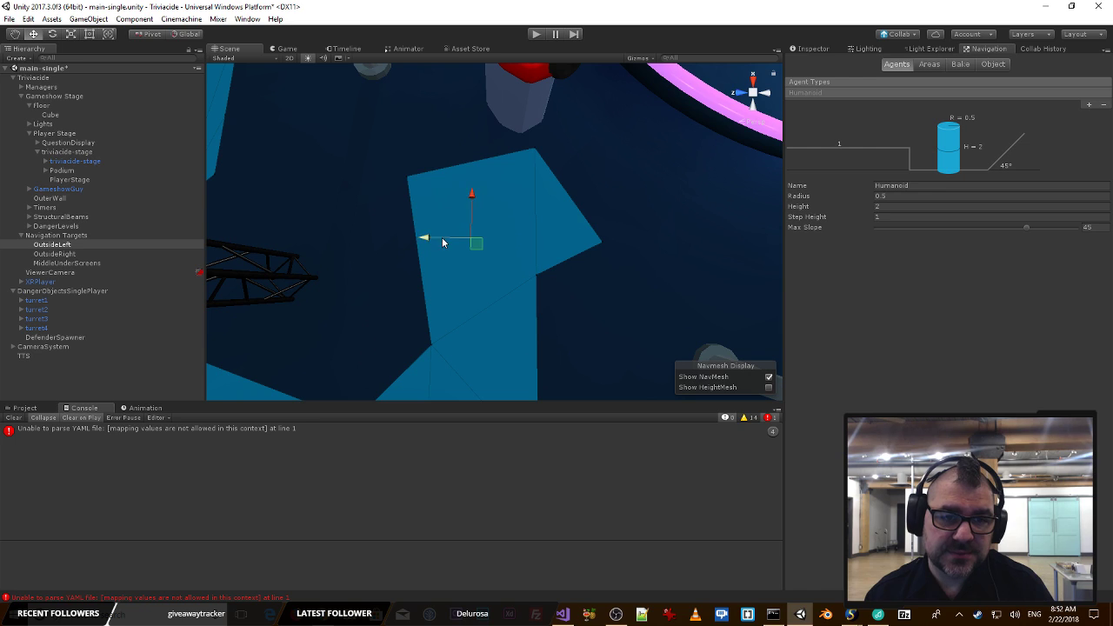
left_click_drag(427, 240, 443, 240)
Step: Move the OutsideRight target onto the narrow walkable navmesh patch in front of the truss tower
right_click_drag(747, 226, 392, 137)
right_click_drag(491, 224, 565, 241)
left_click(54, 254)
left_click_drag(458, 273, 502, 282)
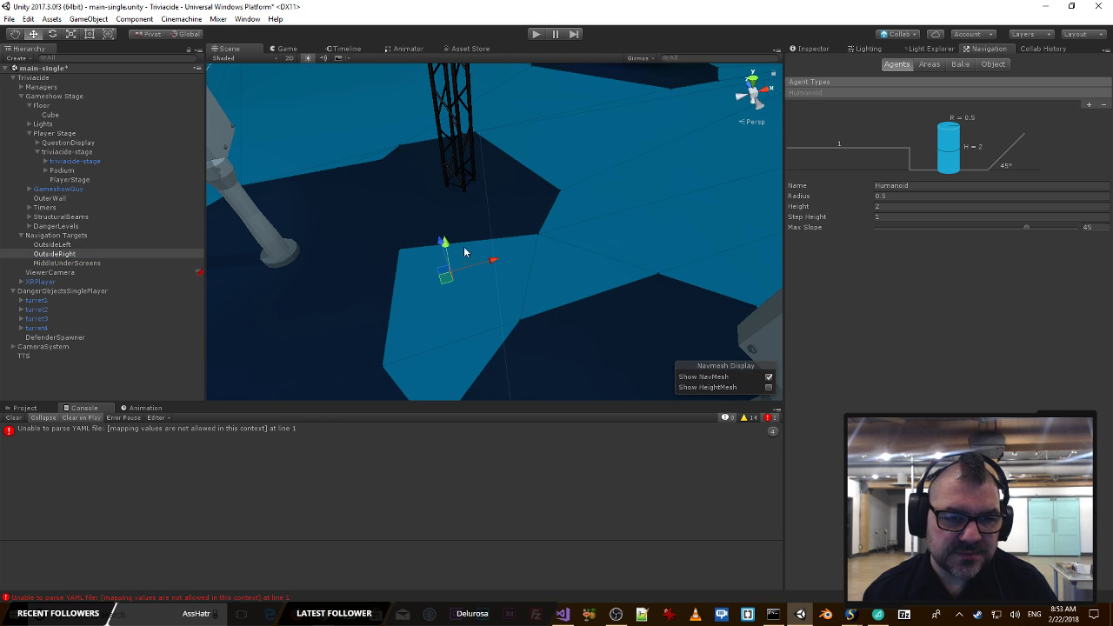
Step: Move the MiddleUnderScreens target back from the player stage onto the central walkable strip, and save the scene
left_click(103, 263)
key("f")
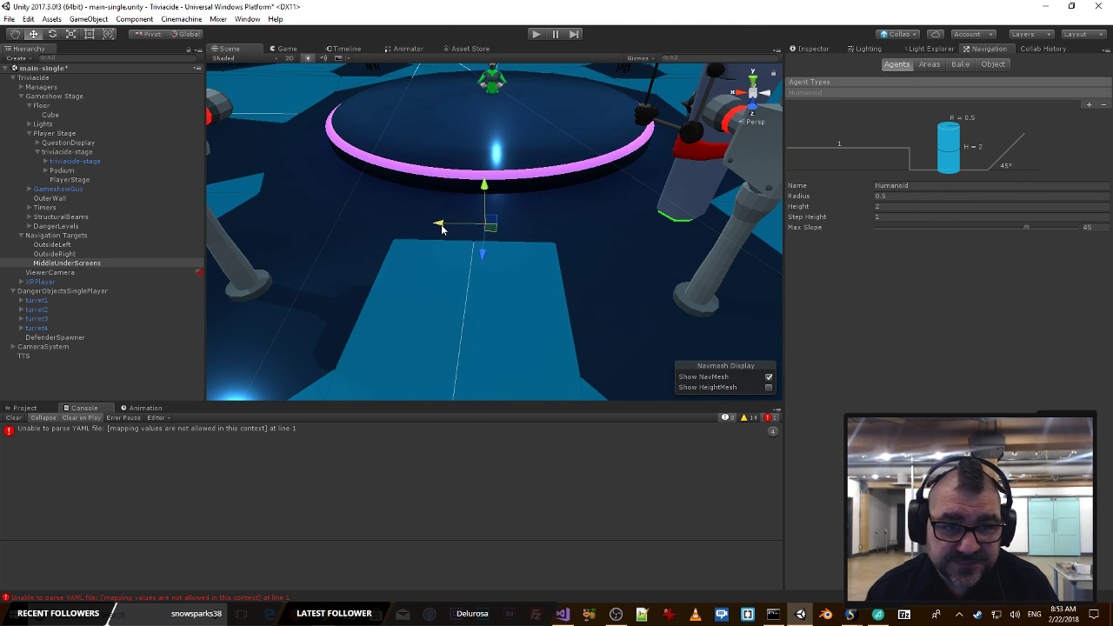
left_click_drag(442, 227, 430, 228)
left_click_drag(463, 263, 454, 325)
right_click_drag(478, 300, 12, 304)
key("w")
key("f")
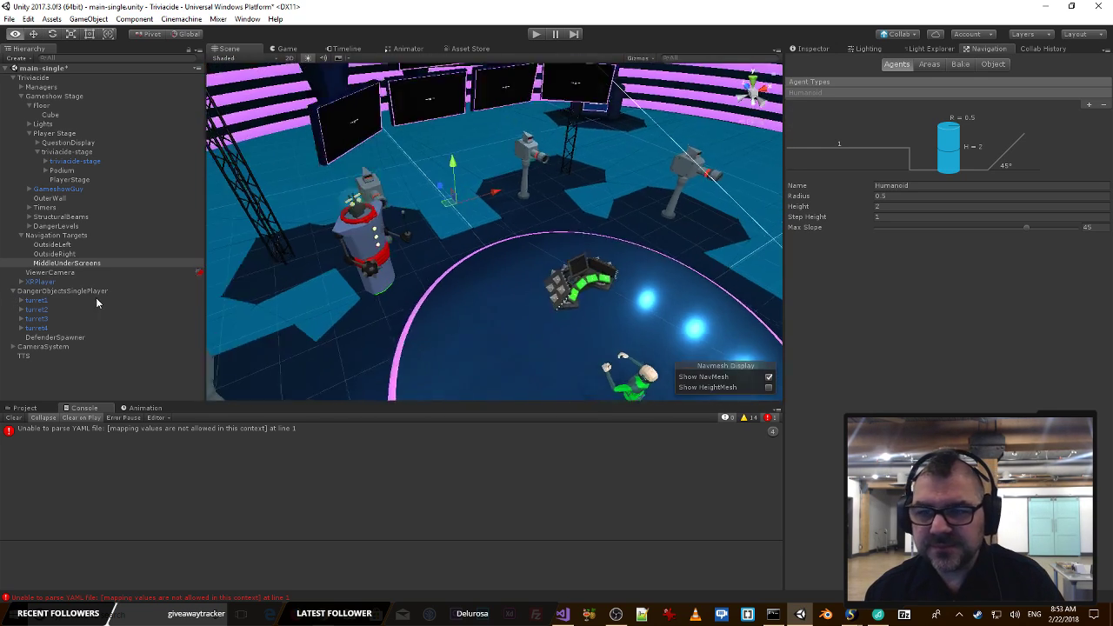
key("ctrl+s")
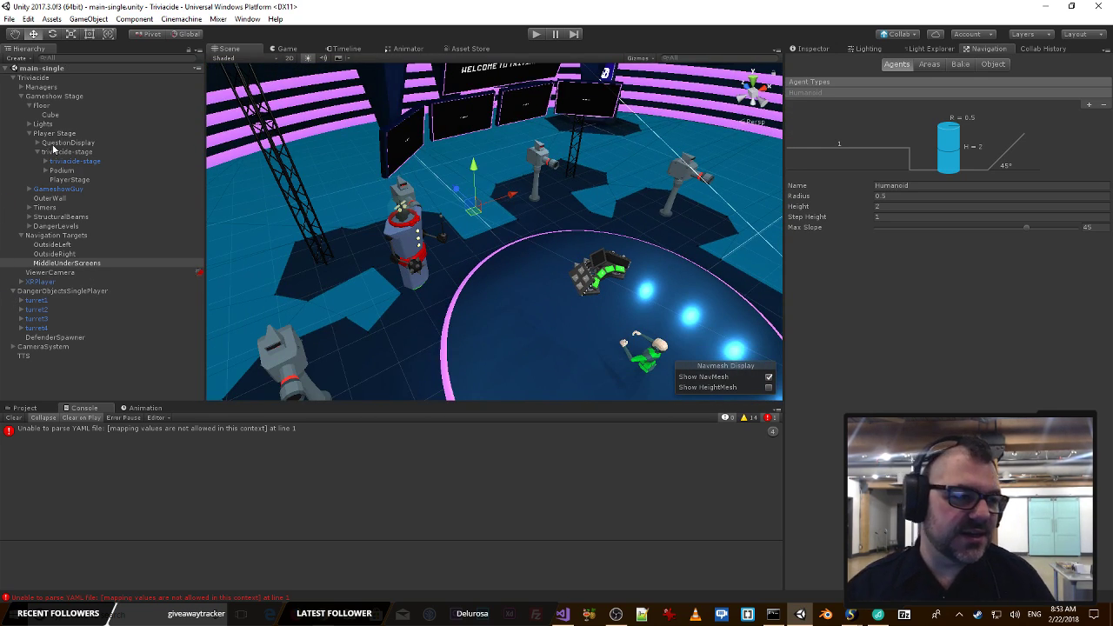
Step: Remove the empty Element 0 from GameshowGuy's Nav Targets array and save the scene
left_click(58, 190)
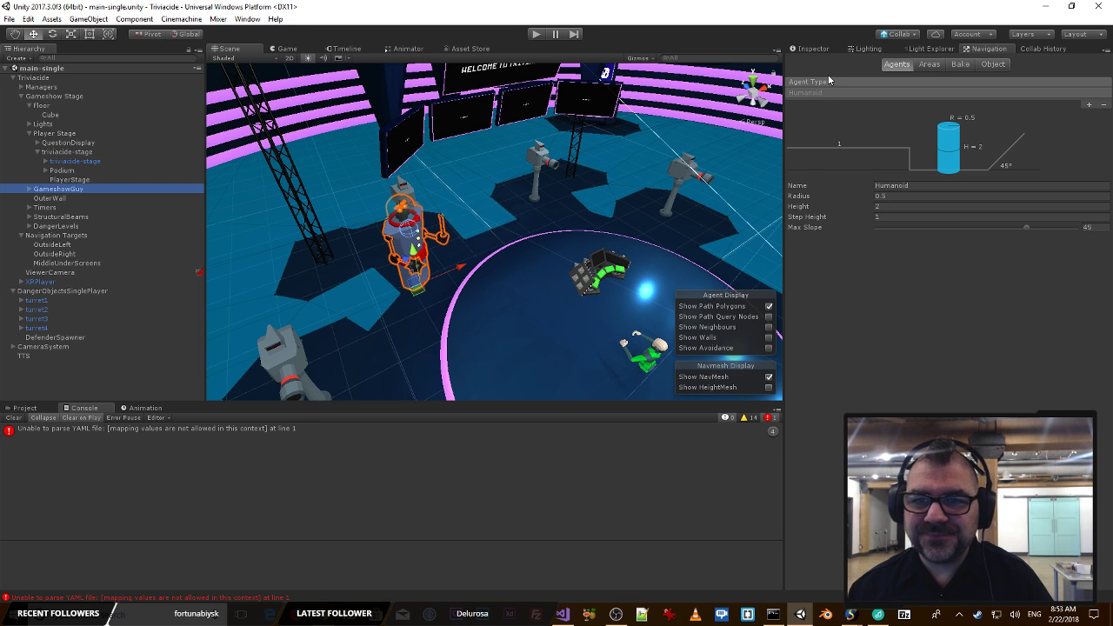
left_click(811, 48)
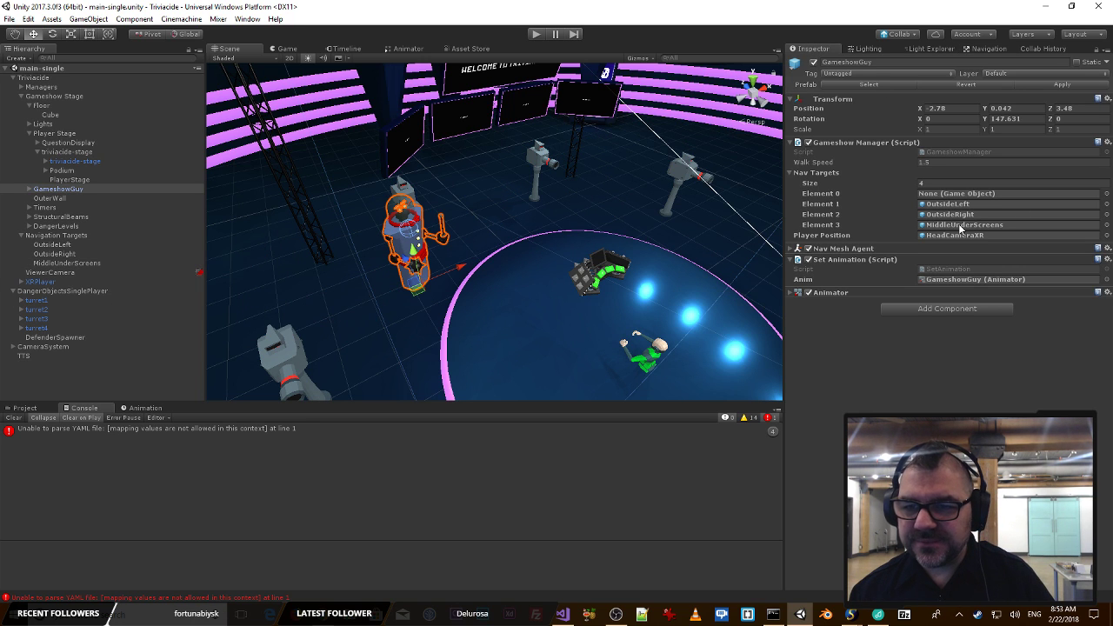
left_click(942, 182)
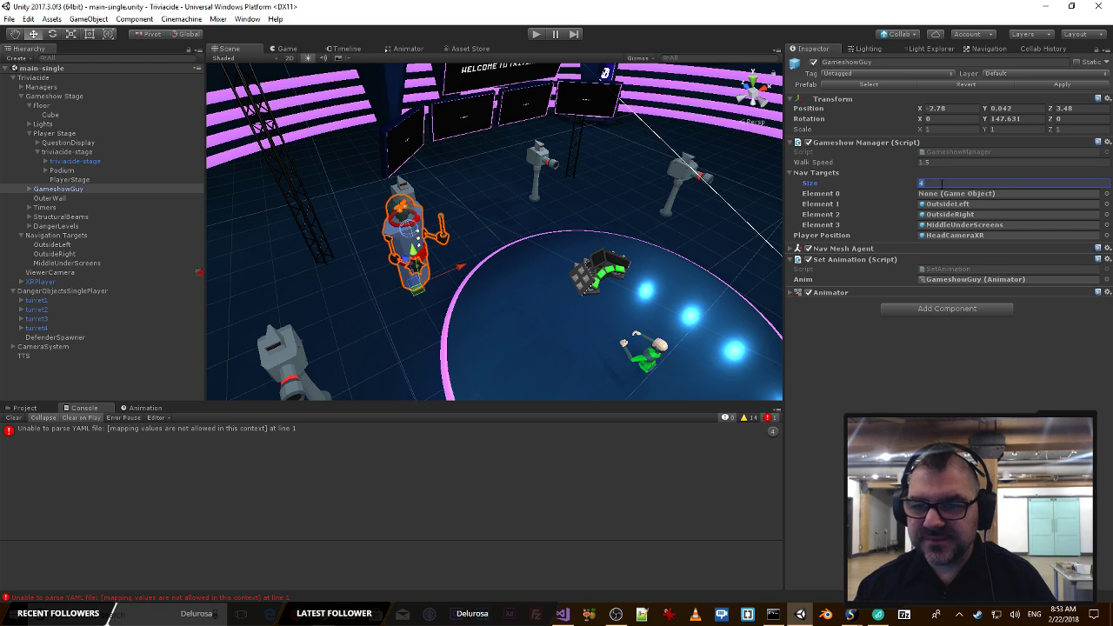
right_click(866, 198)
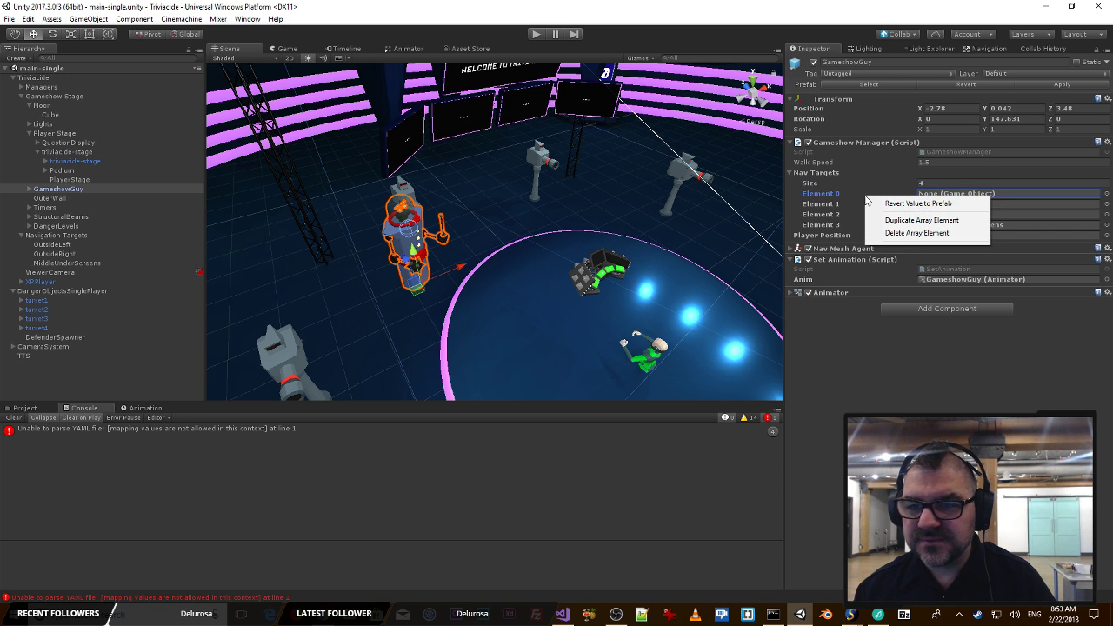
left_click(944, 233)
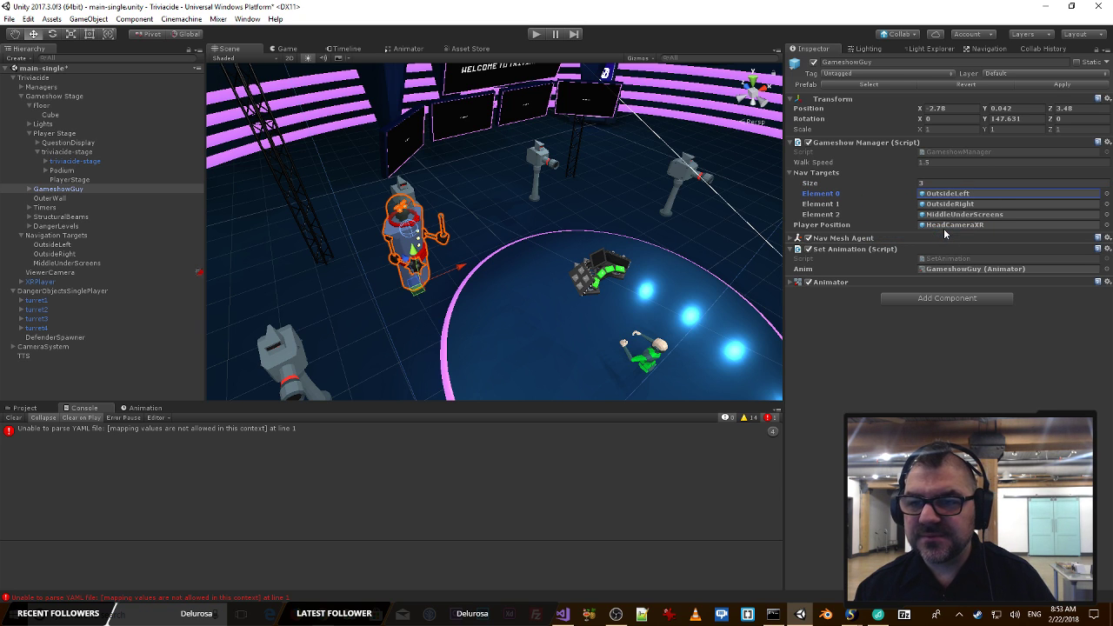
key("ctrl+s")
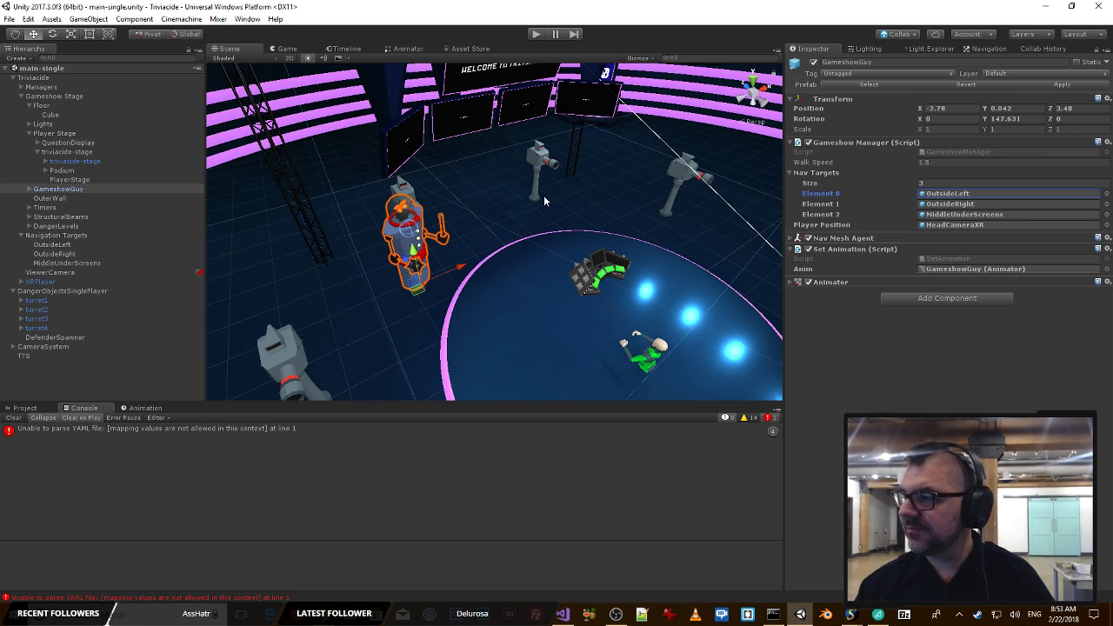
Step: Examine the stage layout, the four turrets, the DefenderSpawner object and the contents of the Managers group
right_click_drag(611, 196, 533, 123)
key("w")
key("d")
key("s")
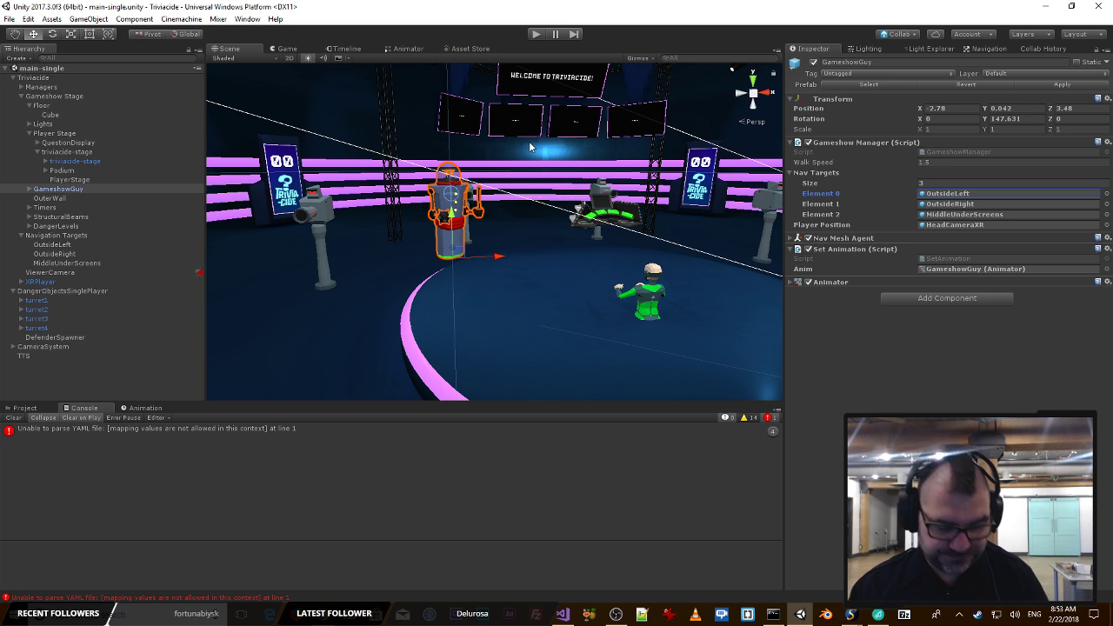
right_click_drag(630, 174, 569, 146)
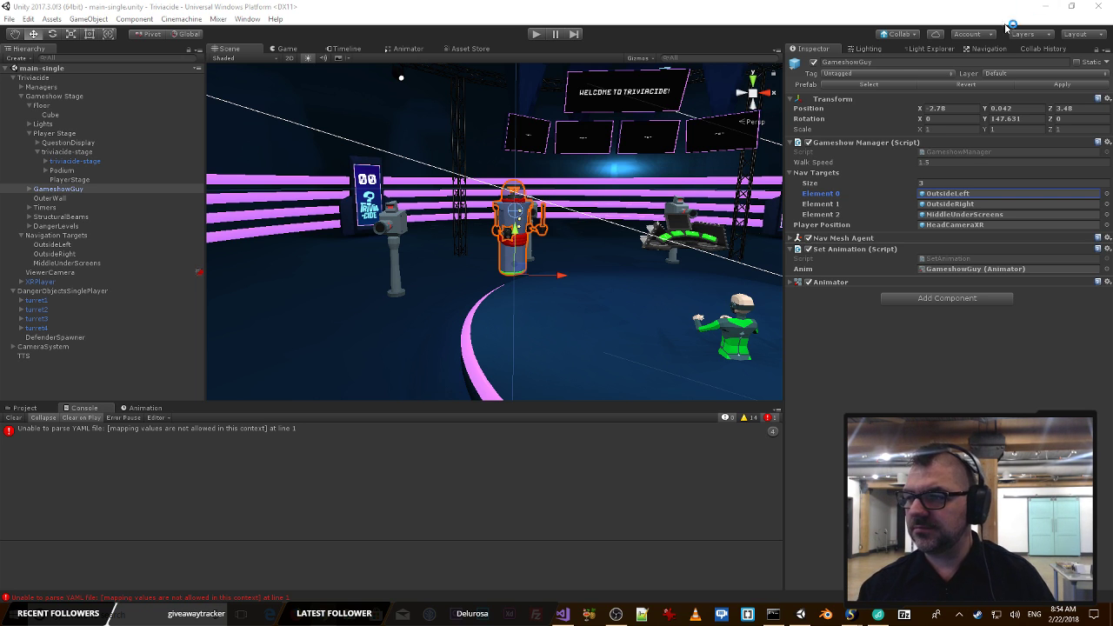
mouse_move(679, 184)
right_mouse_down()
mouse_move(733, 150)
mouse_move(710, 199)
mouse_move(654, 191)
mouse_move(681, 188)
right_mouse_up()
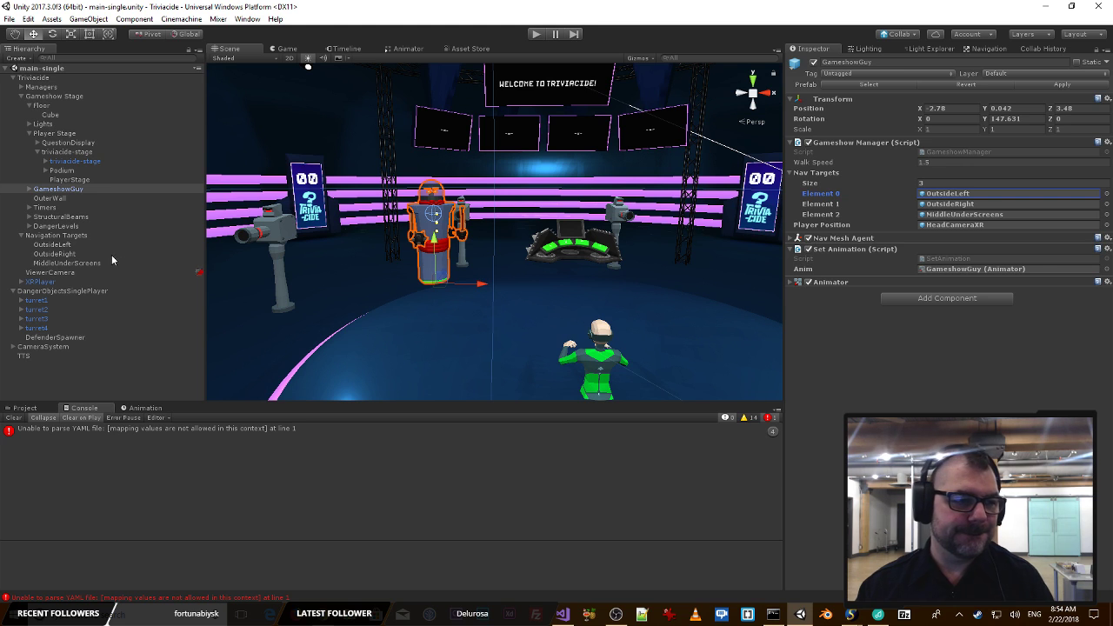
left_click(37, 300)
left_click(37, 327, "shift")
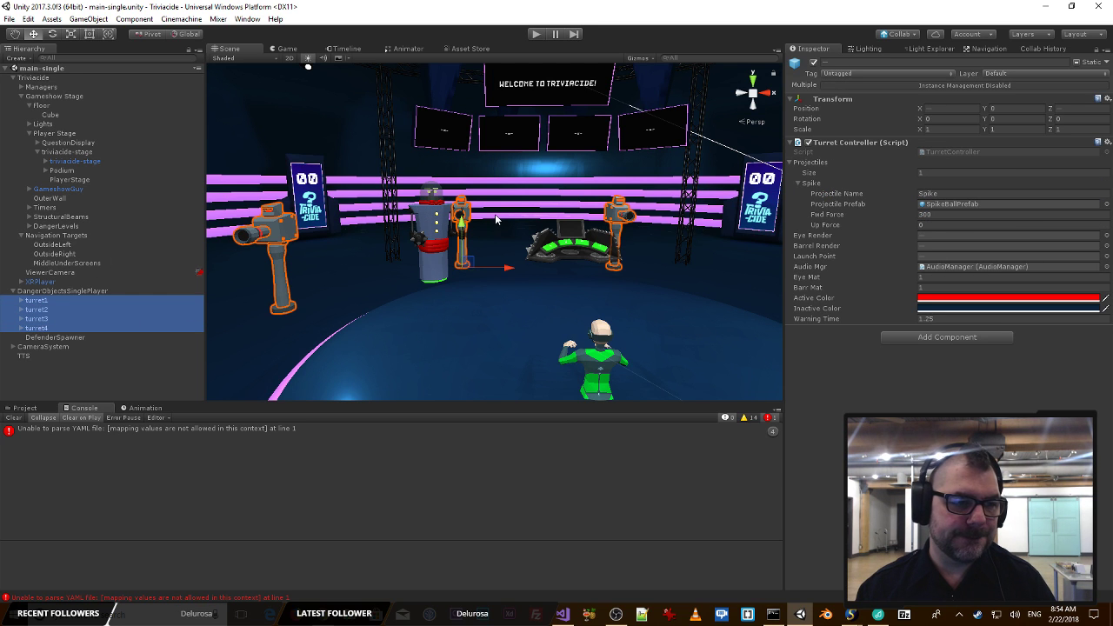
left_click(55, 338)
right_click_drag(563, 189, 546, 170)
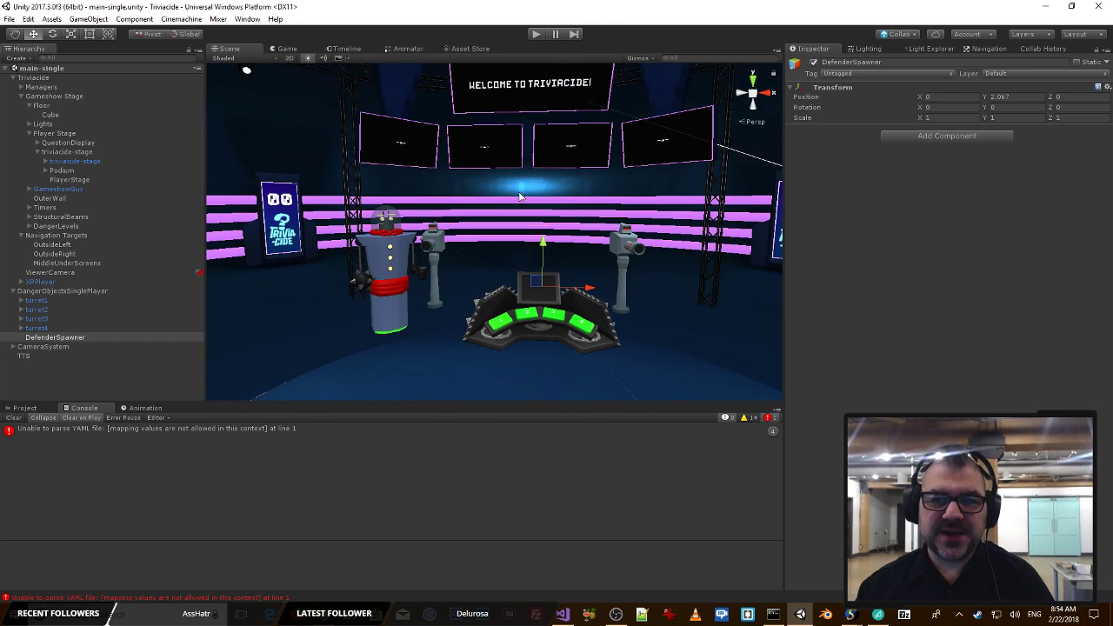
left_click(22, 87)
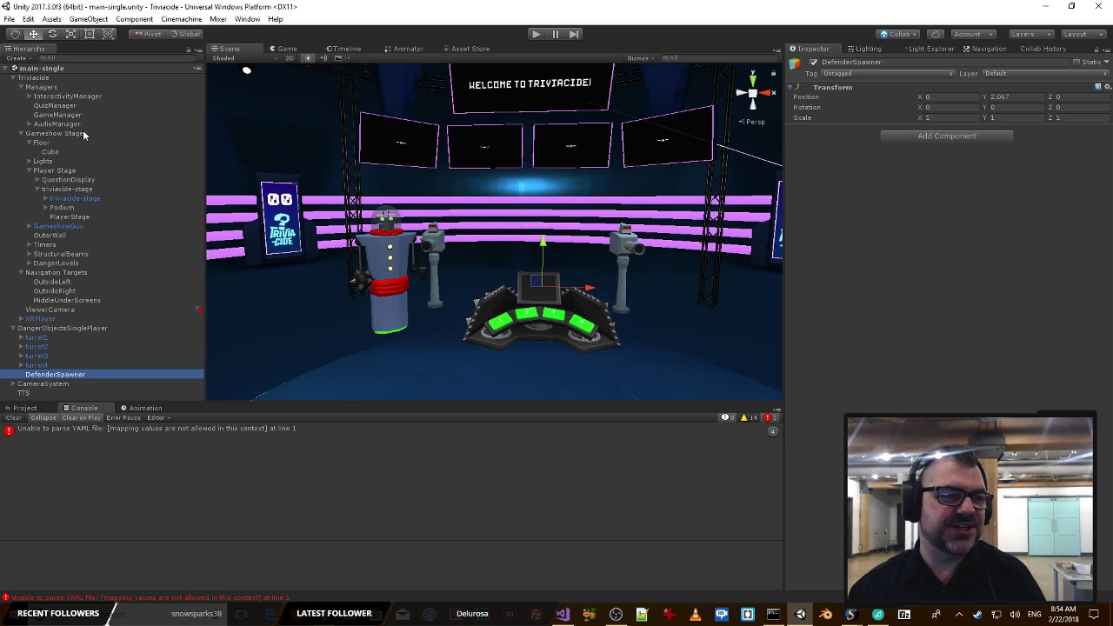
right_click_drag(482, 220, 603, 275)
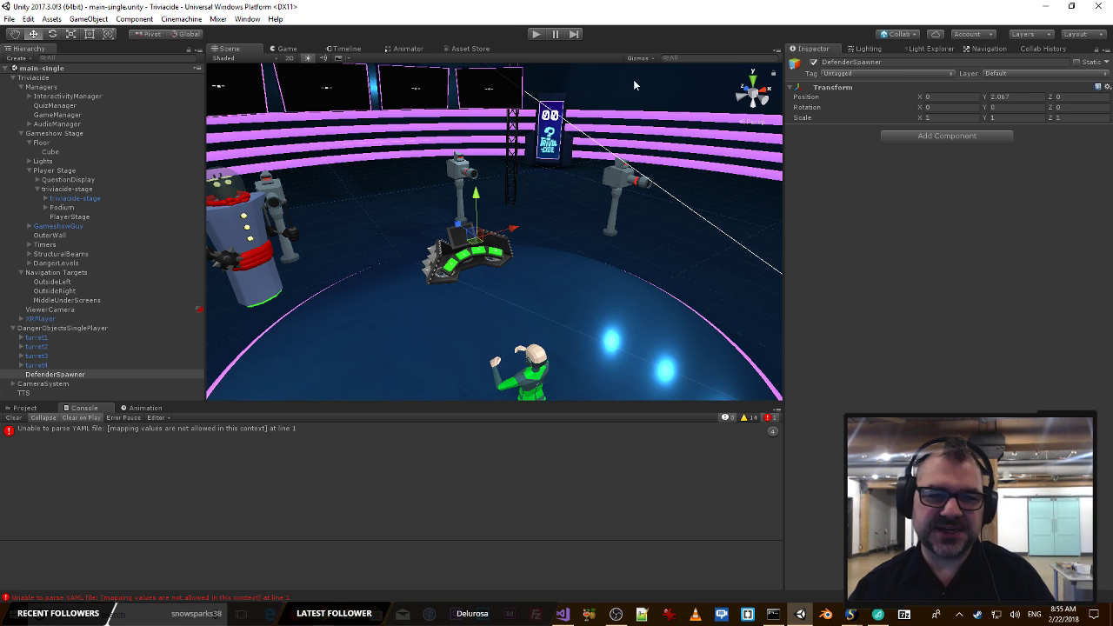
right_click_drag(601, 259, 525, 240)
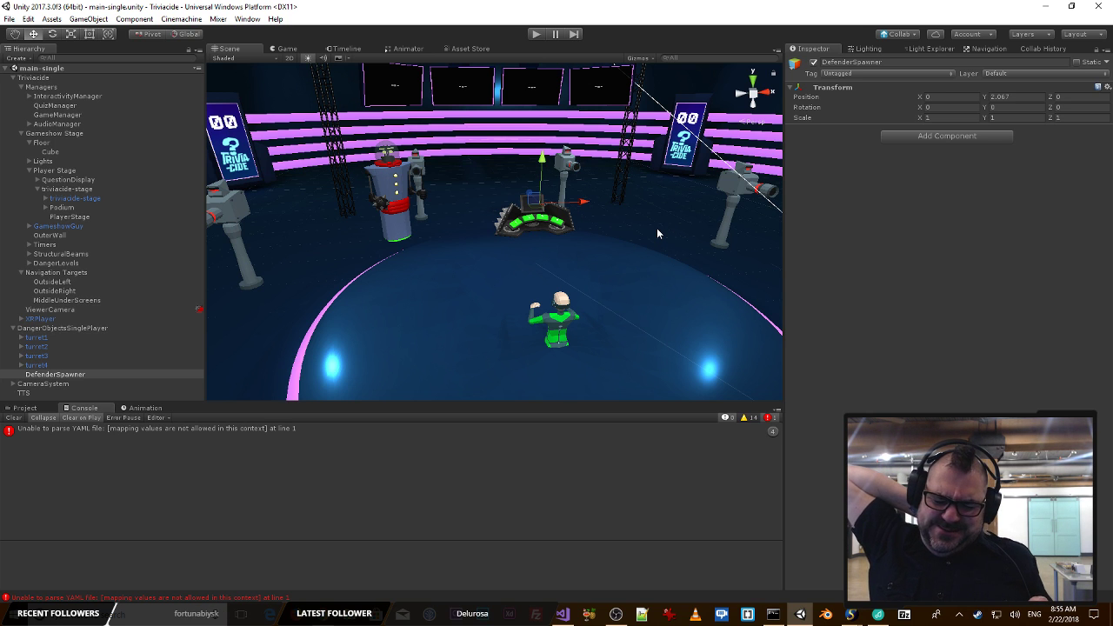
key("alt+Tab")
key("Escape")
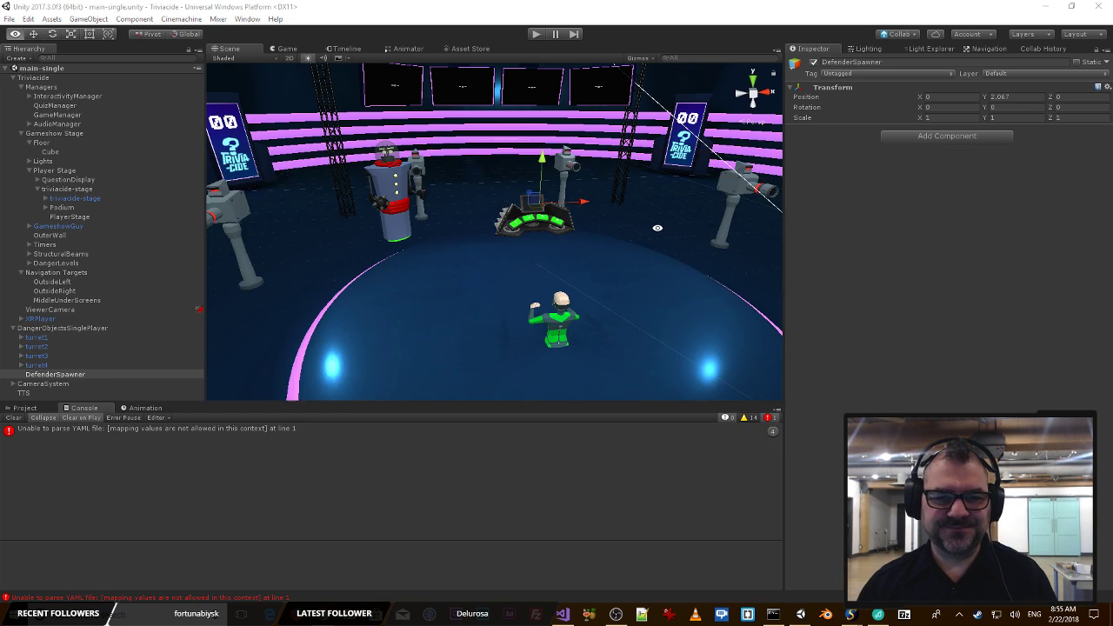
key("alt+Tab")
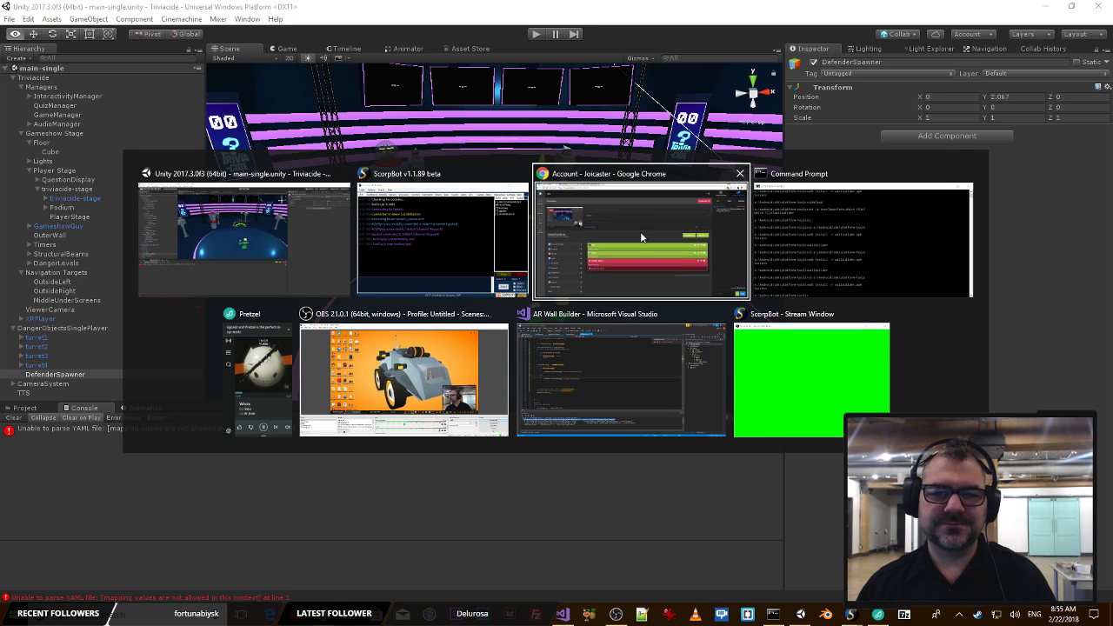
key("Escape")
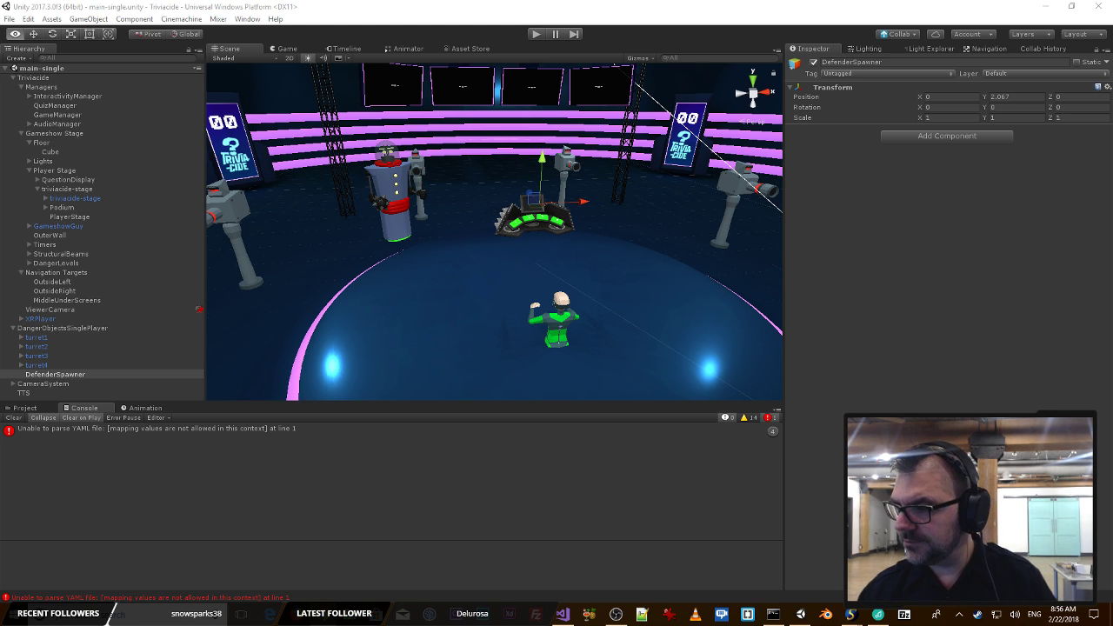
left_click(523, 241)
key("alt+Tab")
key("alt+Tab")
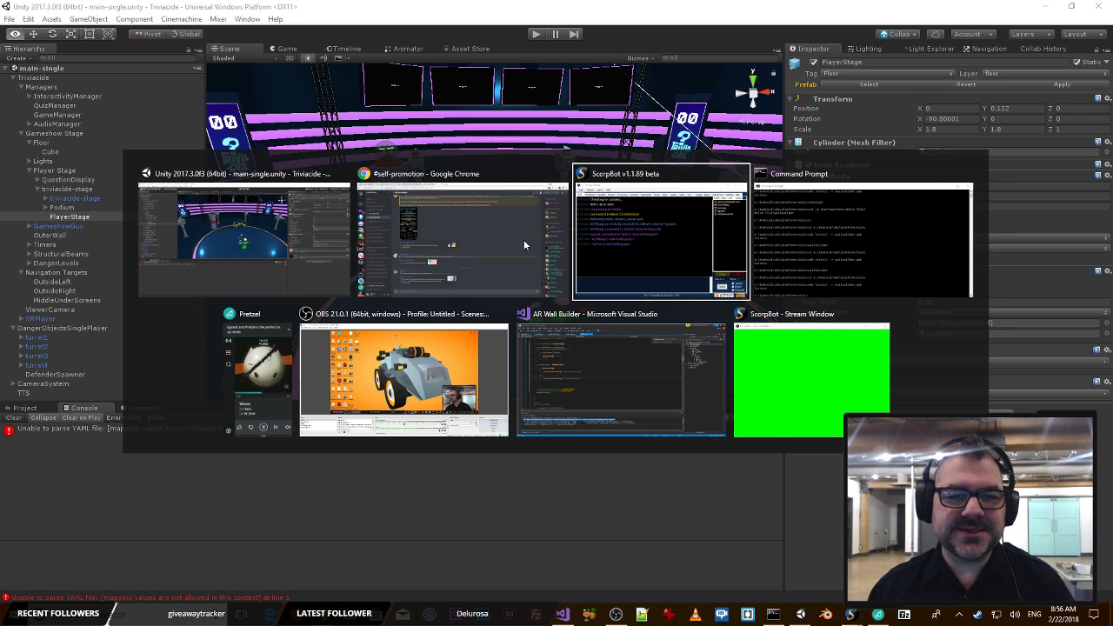
key("Escape")
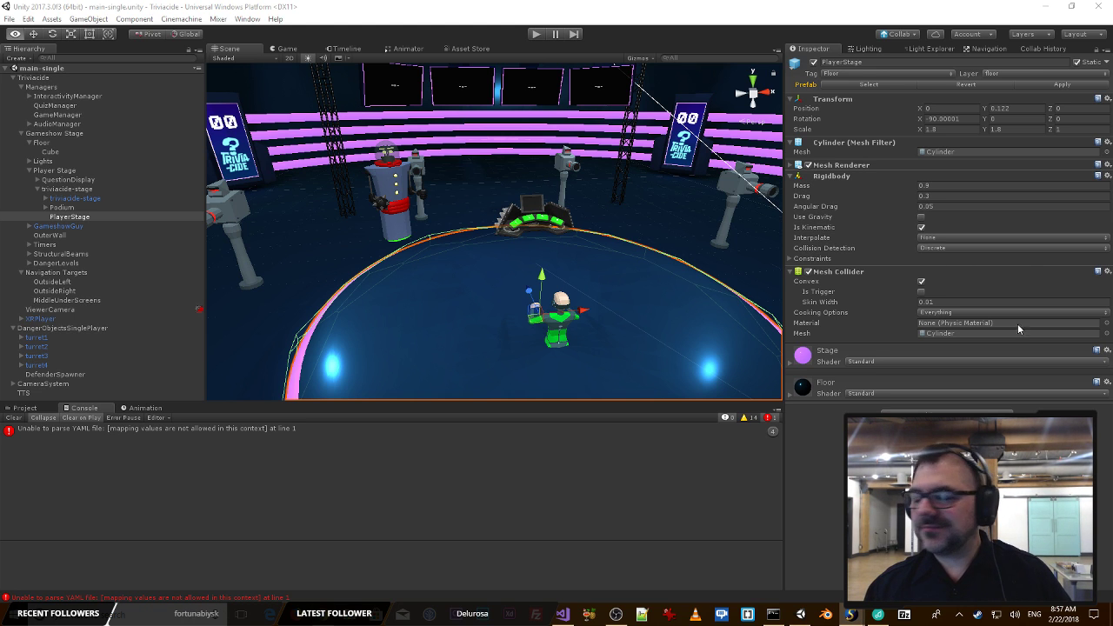
left_click(606, 269)
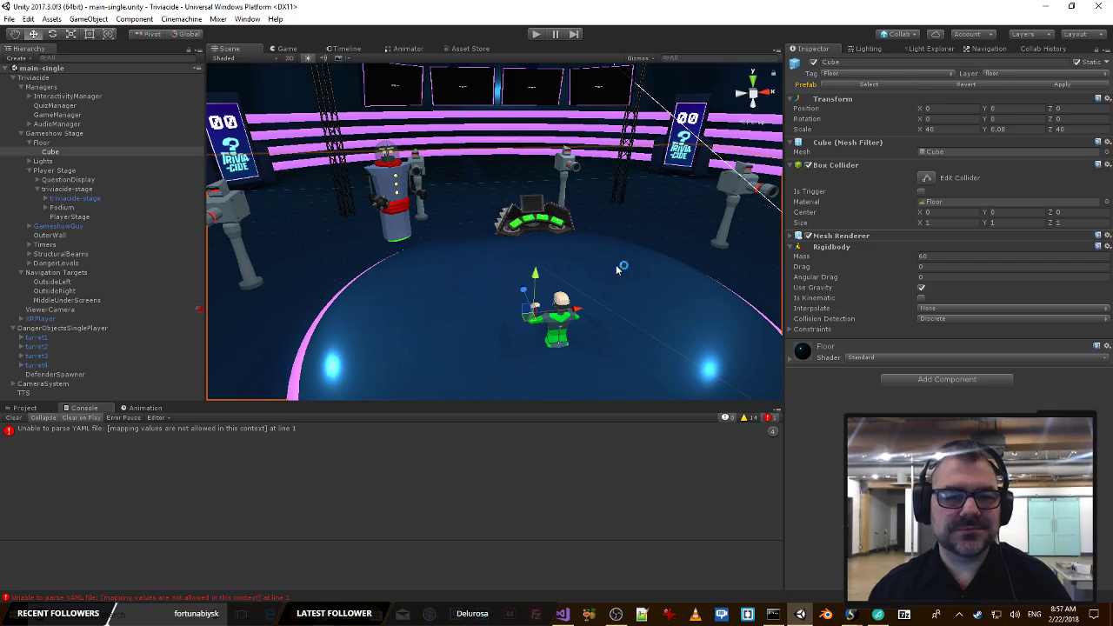
Step: Move GameshowGuy along its X axis away from the player stage to about X -4.72
right_click_drag(682, 236, 585, 213)
key("s")
key("w")
key("w")
left_click(580, 215)
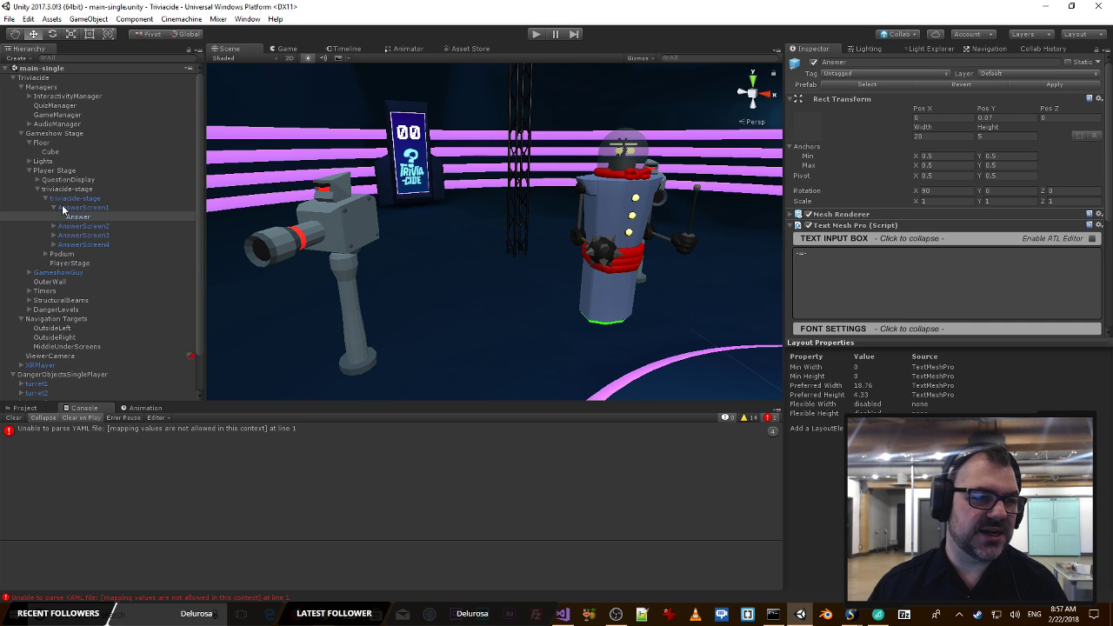
left_click(631, 216)
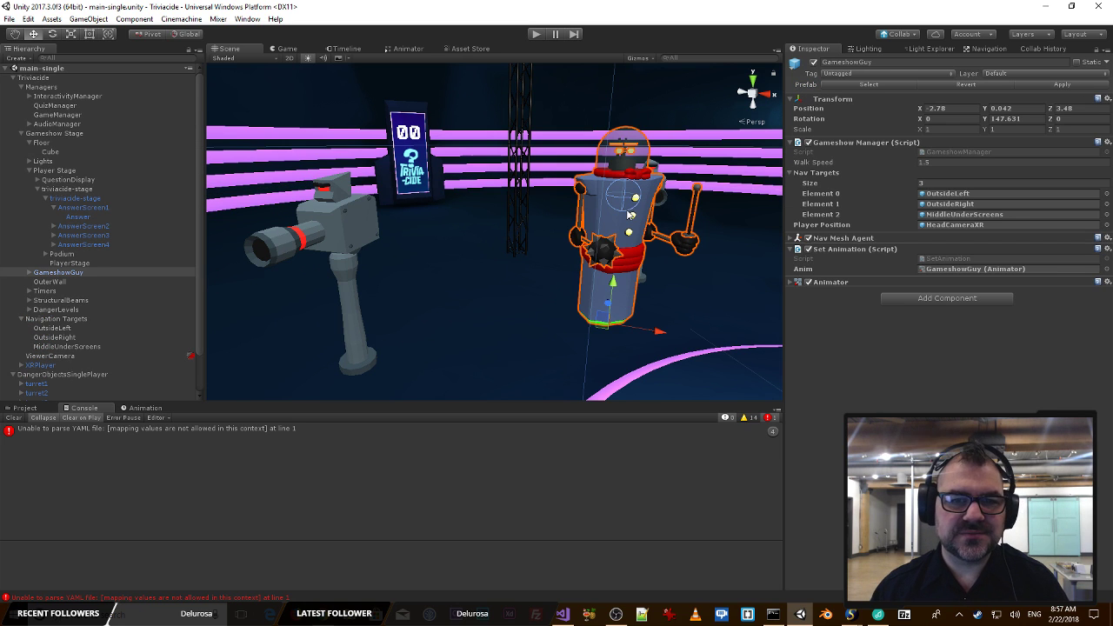
left_click(64, 274)
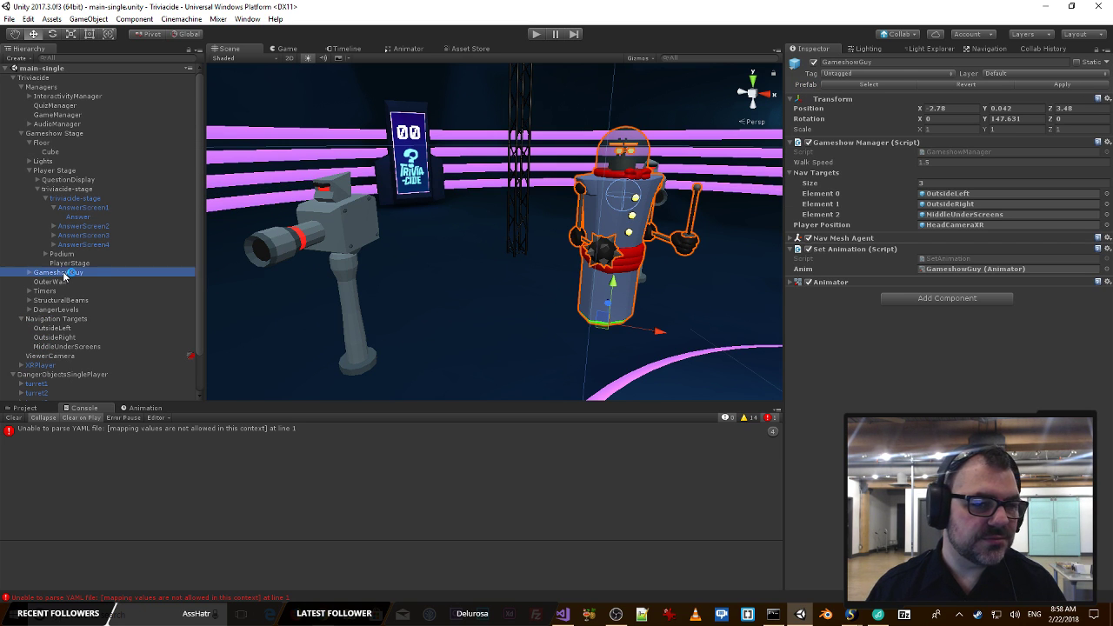
right_click_drag(454, 248, 535, 320)
key("w")
key("a")
key("s")
key("w")
key("d")
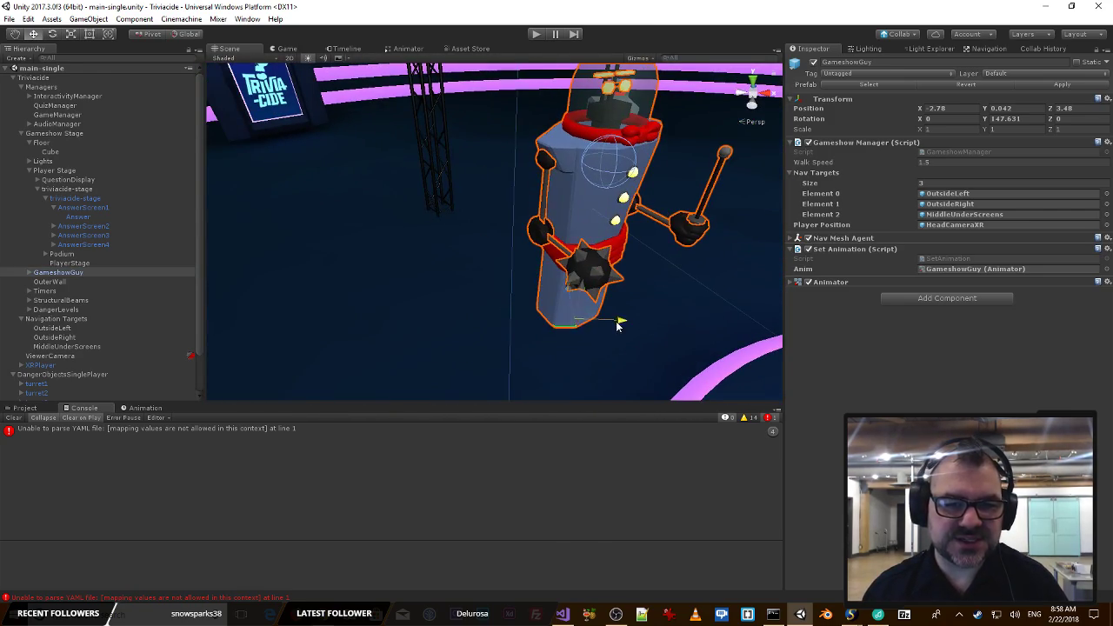
left_click_drag(615, 321, 490, 319)
right_click_drag(490, 319, 360, 310)
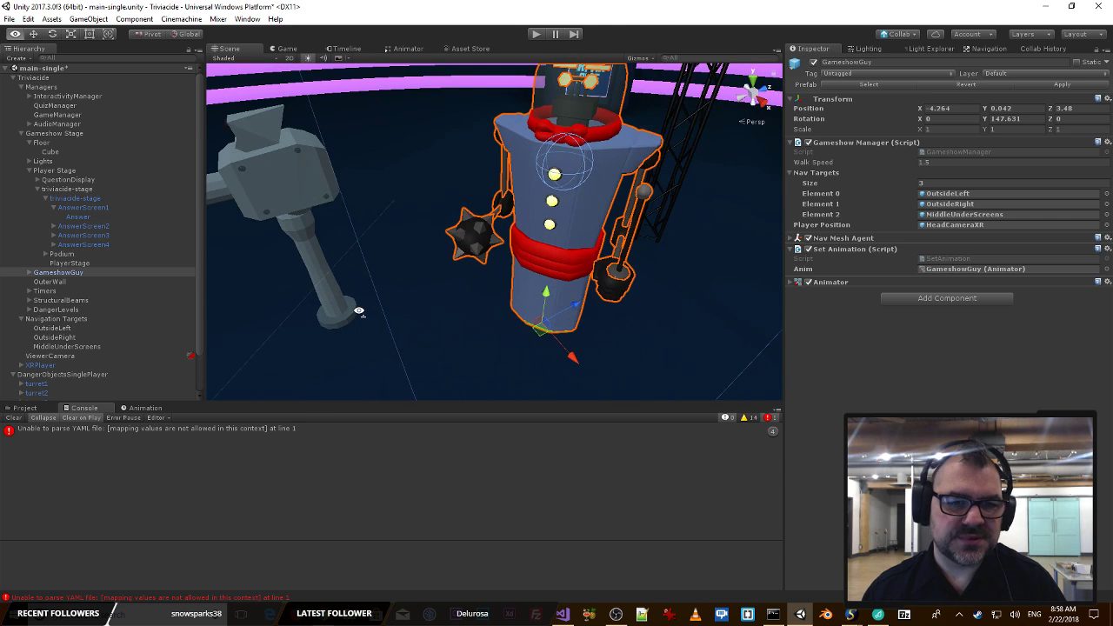
left_click_drag(574, 356, 550, 327)
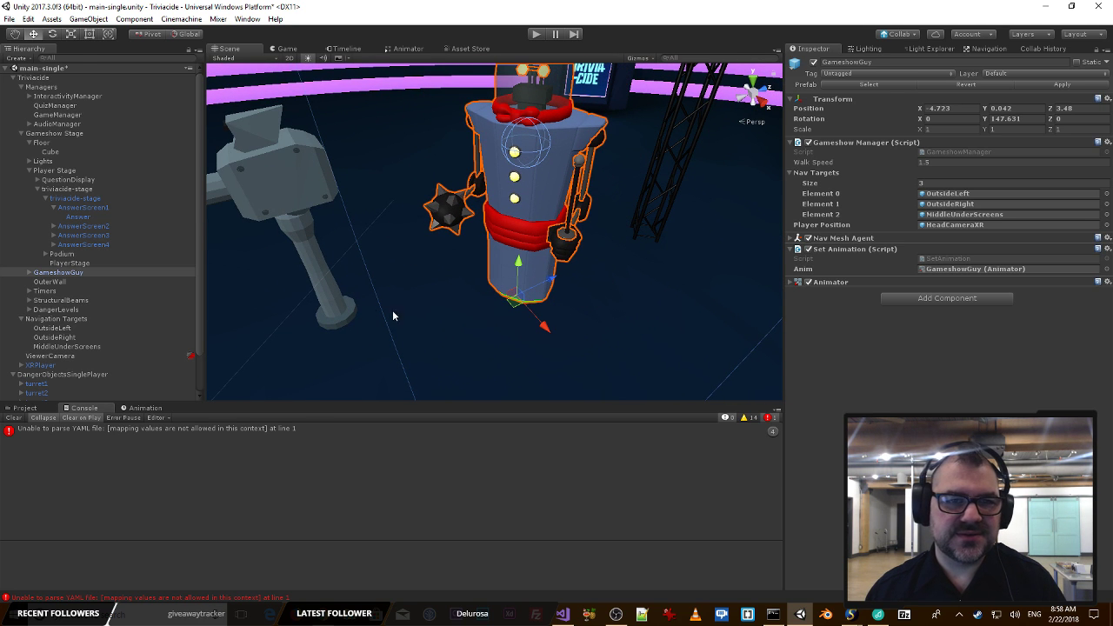
Step: Rotate GameshowGuy around its Y axis to about 113.75 degrees and save the scene
left_click(52, 33)
left_click_drag(477, 318, 551, 333)
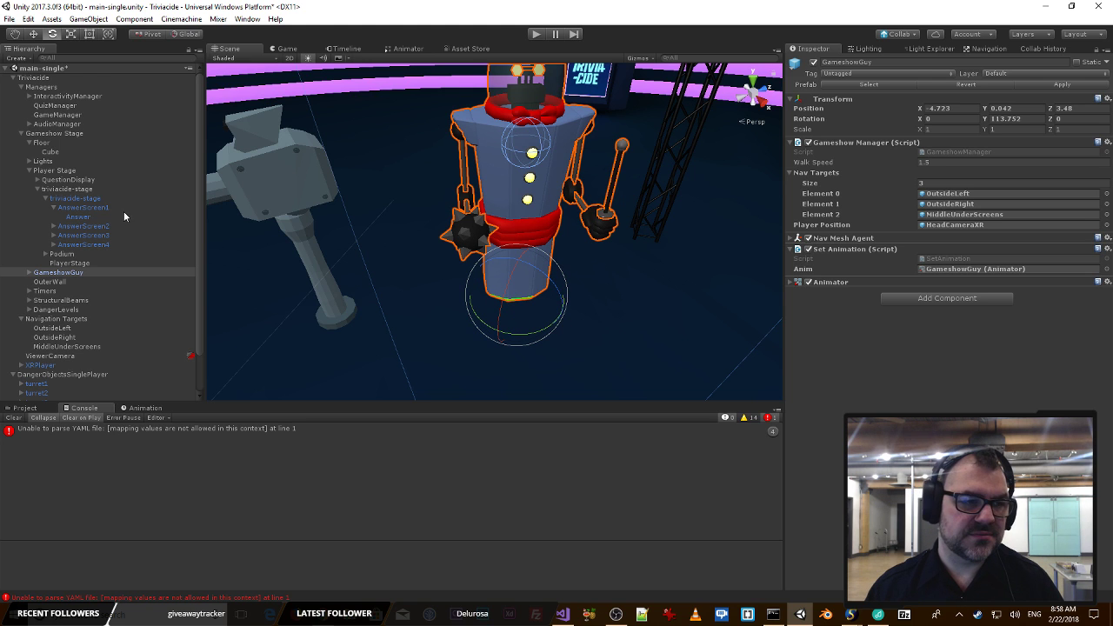
key("ctrl+s")
Step: Play-test the scene, stop it, and inspect the host's placement between the turrets
left_click(540, 36)
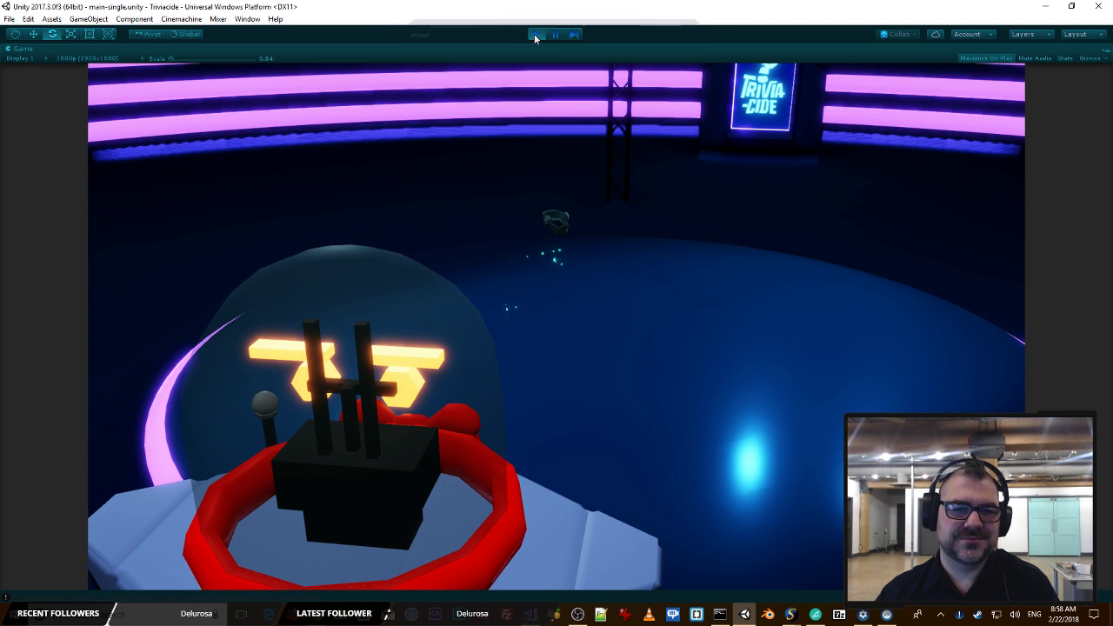
left_click(536, 34)
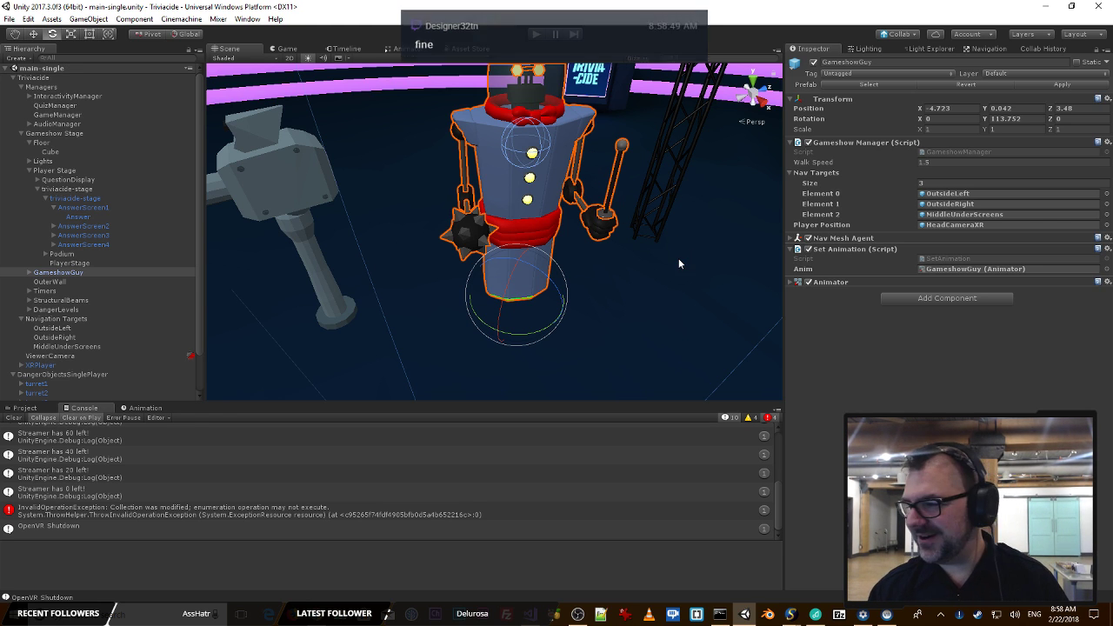
right_click_drag(511, 299, 807, 171)
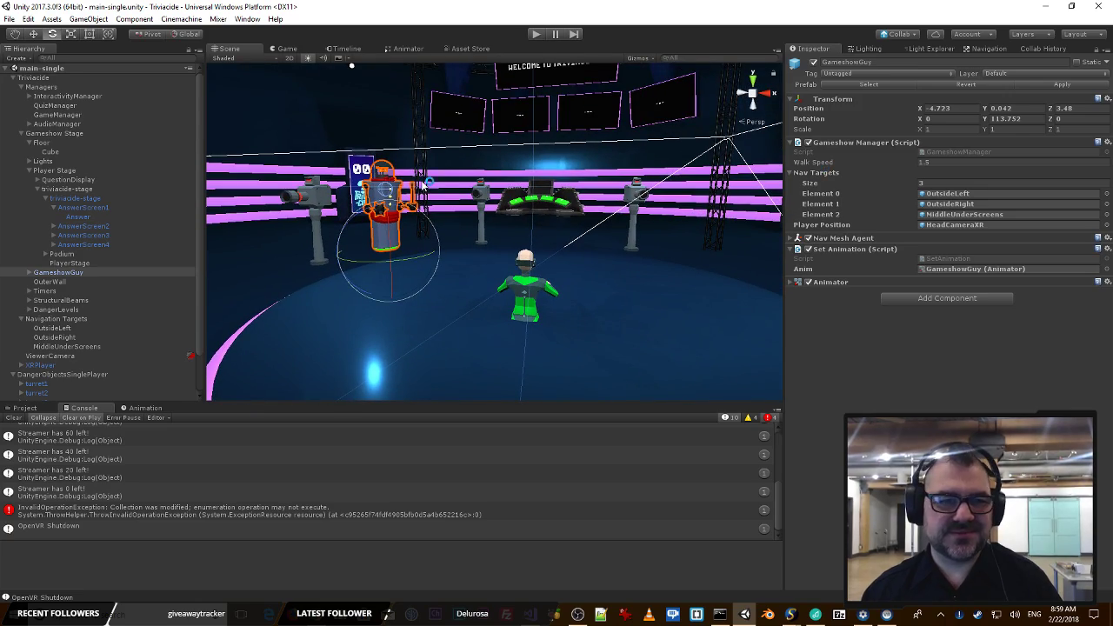
right_click_drag(508, 205, 444, 220)
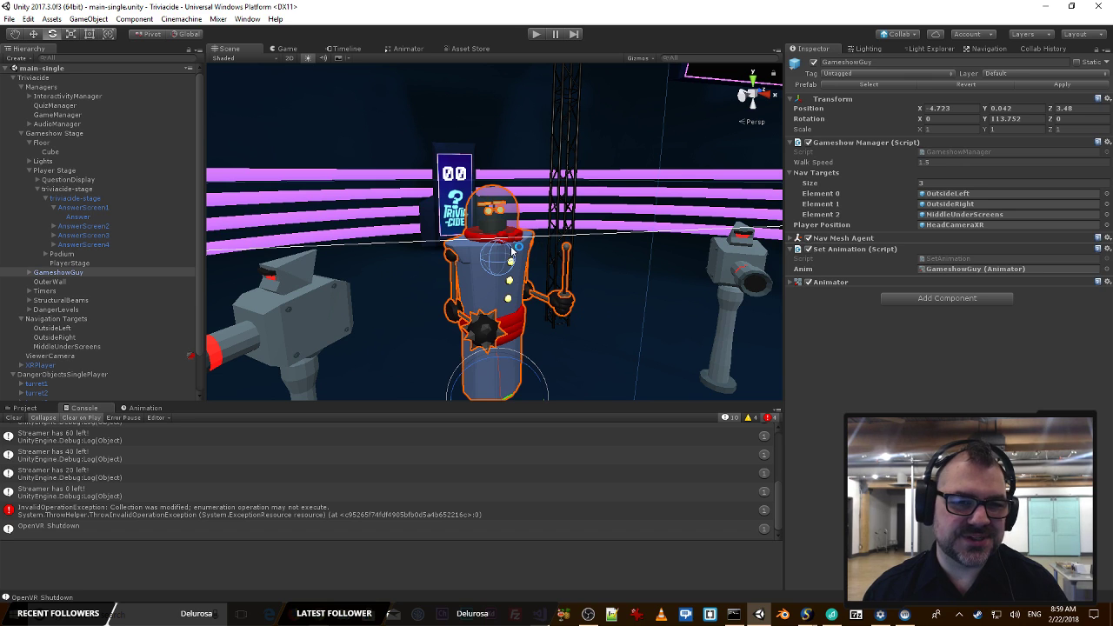
Step: Inspect the AudioManager's Source Clips list with the intro entry collapsed
left_click(73, 125)
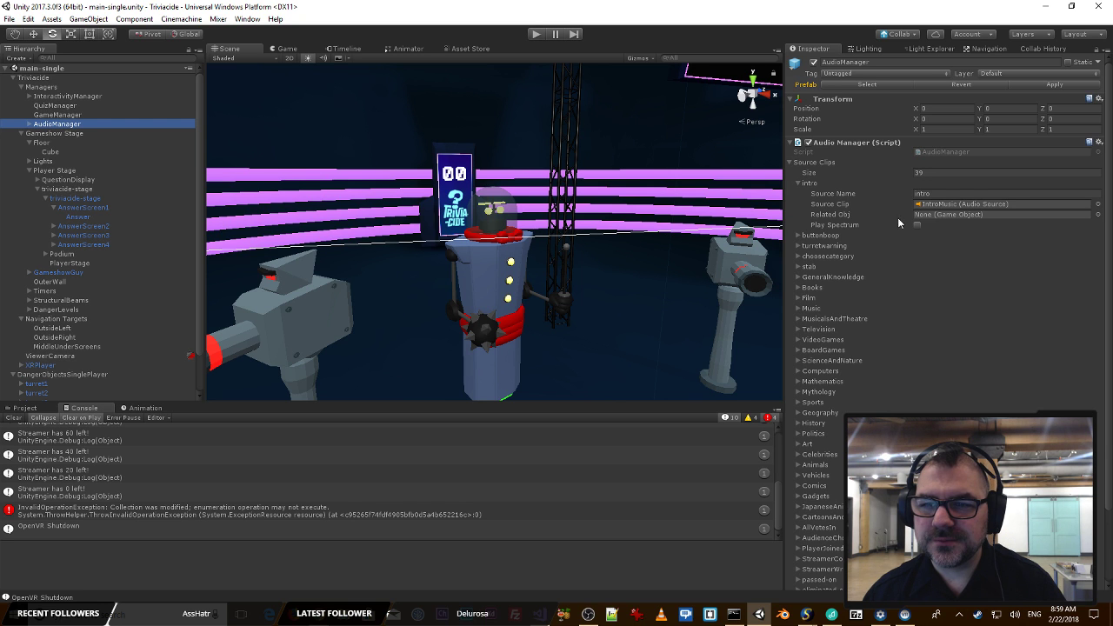
left_click(798, 183)
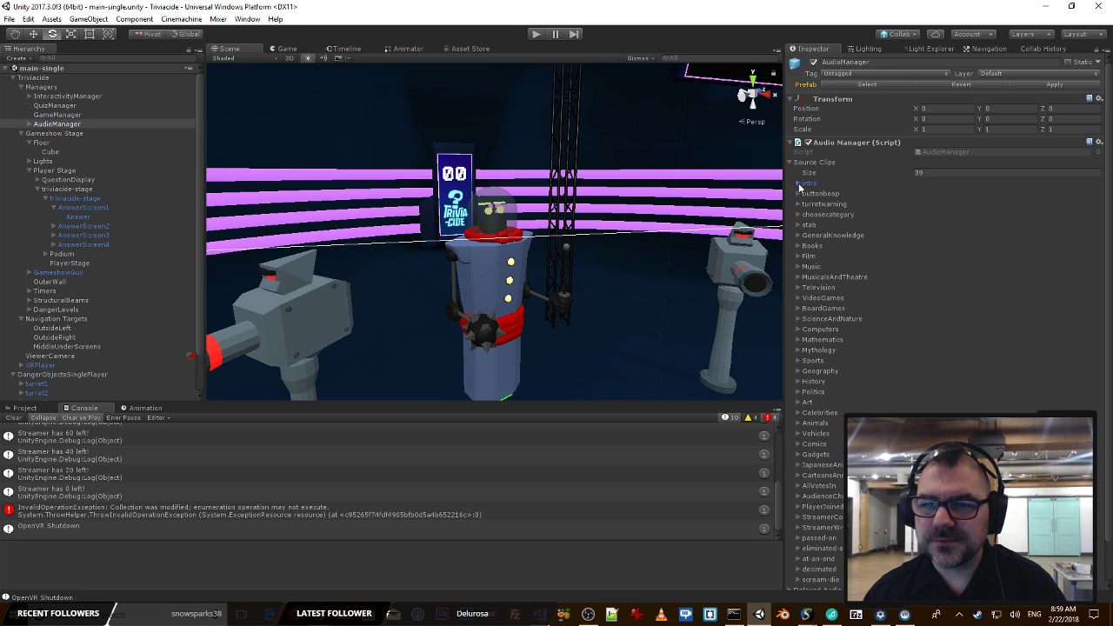
scroll(864, 261, "down", 2)
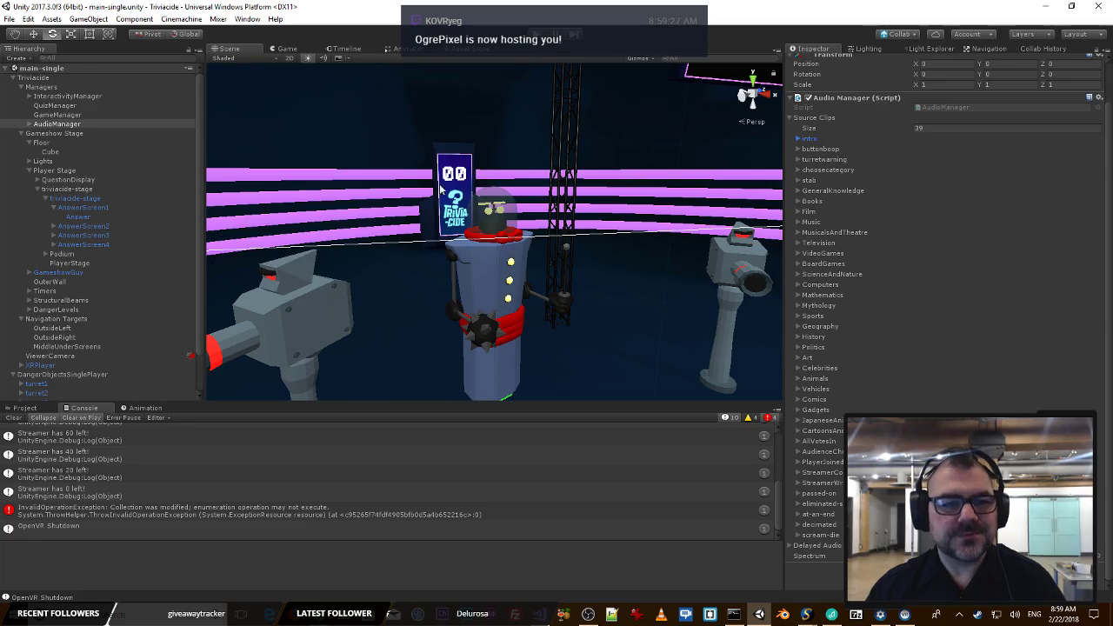
Step: Deactivate the four turrets, turret1 to turret4, under DangerObjectsSinglePlayer
right_click_drag(523, 234, 701, 274)
key("s")
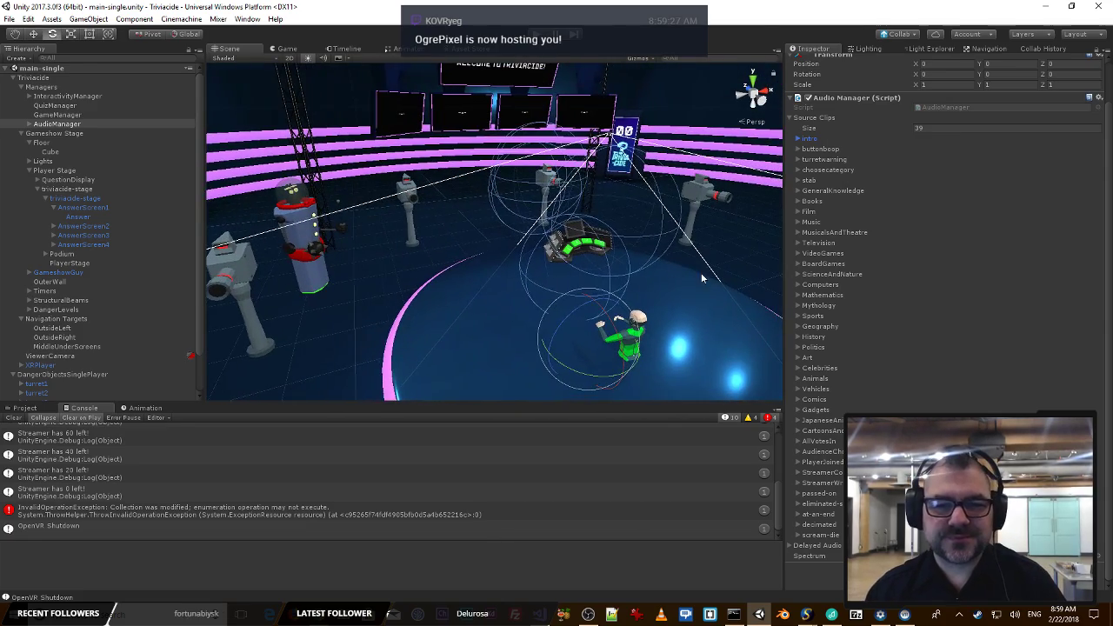
right_click_drag(626, 235, 511, 230)
key("a")
scroll(79, 321, "down", 2)
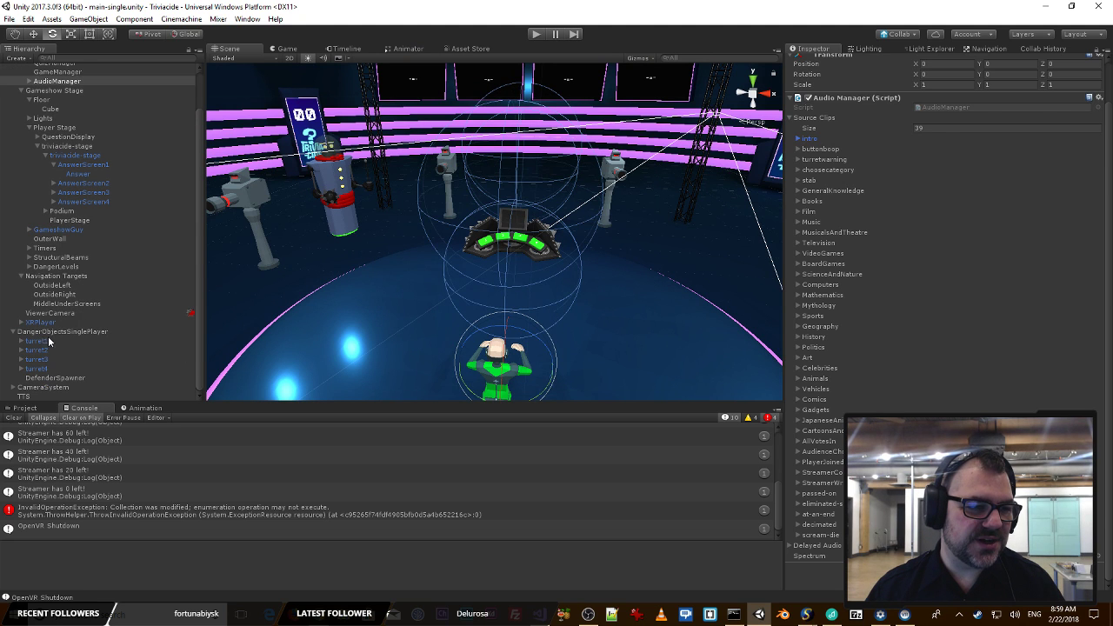
left_click(49, 342)
left_click(37, 368, "shift")
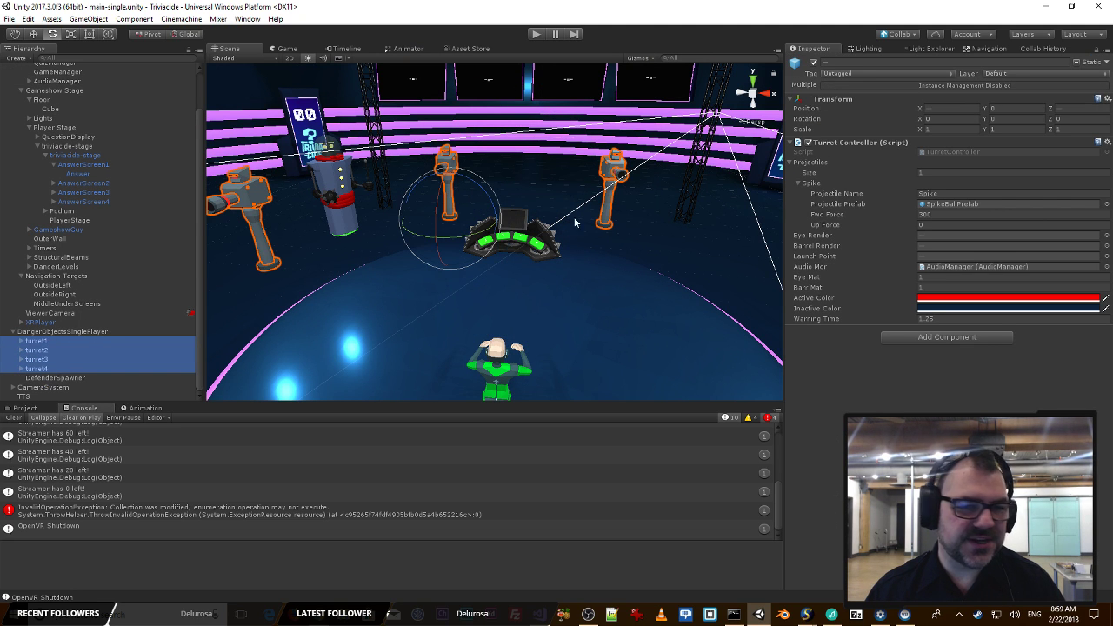
left_click(814, 64)
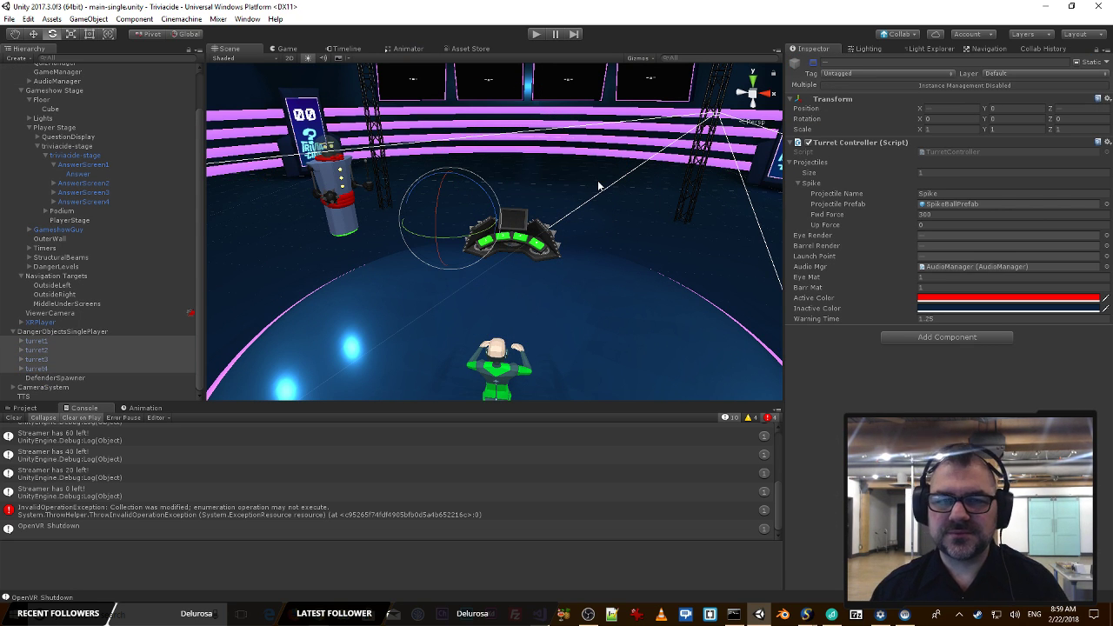
Step: Play-test the scene without the turrets to watch the host, and stop the run
key("s")
right_click_drag(619, 144, 608, 103)
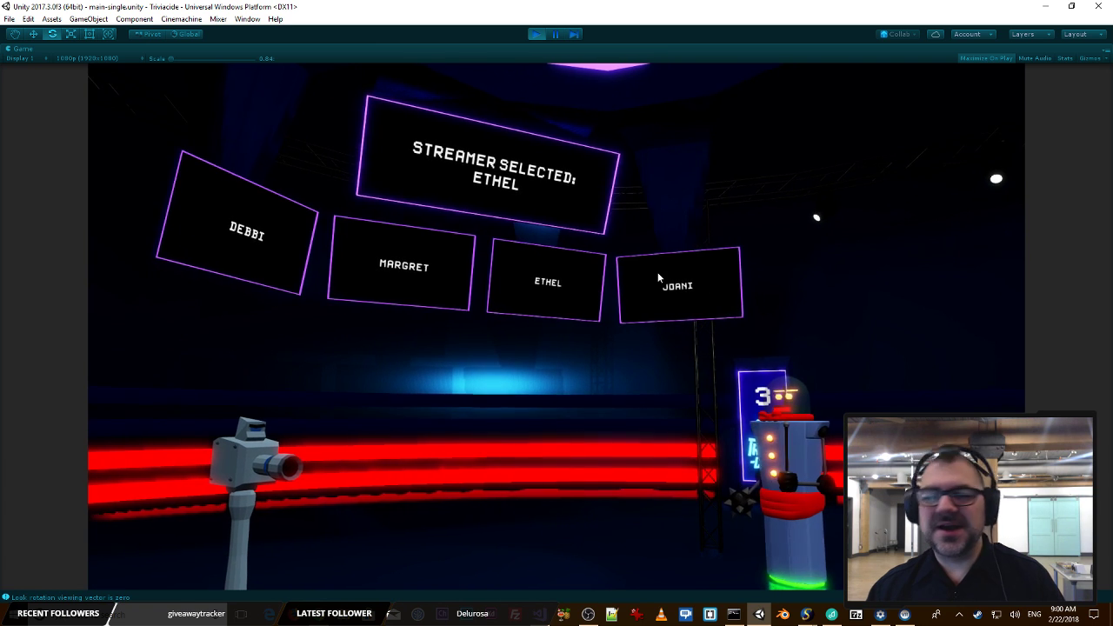
left_click(535, 35)
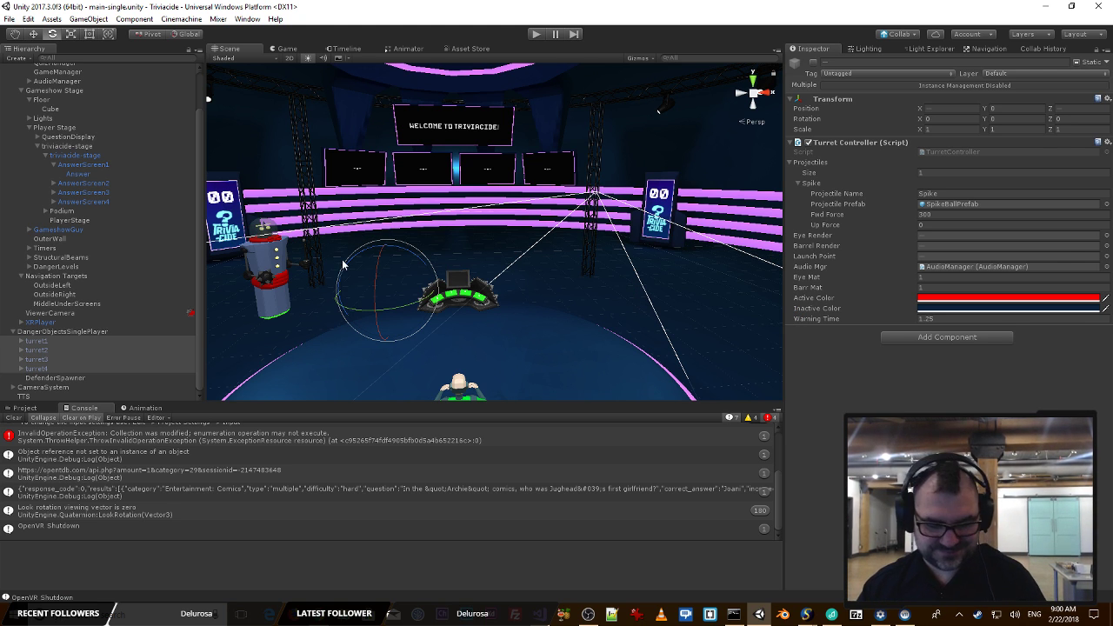
Step: Look over the stage and inspect the Turret Danger Levels settings of DangerObjectsSinglePlayer
key("s")
mouse_move(536, 197)
right_mouse_down()
mouse_move(429, 238)
mouse_move(592, 219)
mouse_move(541, 209)
right_mouse_up()
key("d")
key("a")
key("s")
key("d")
key("s")
key("w")
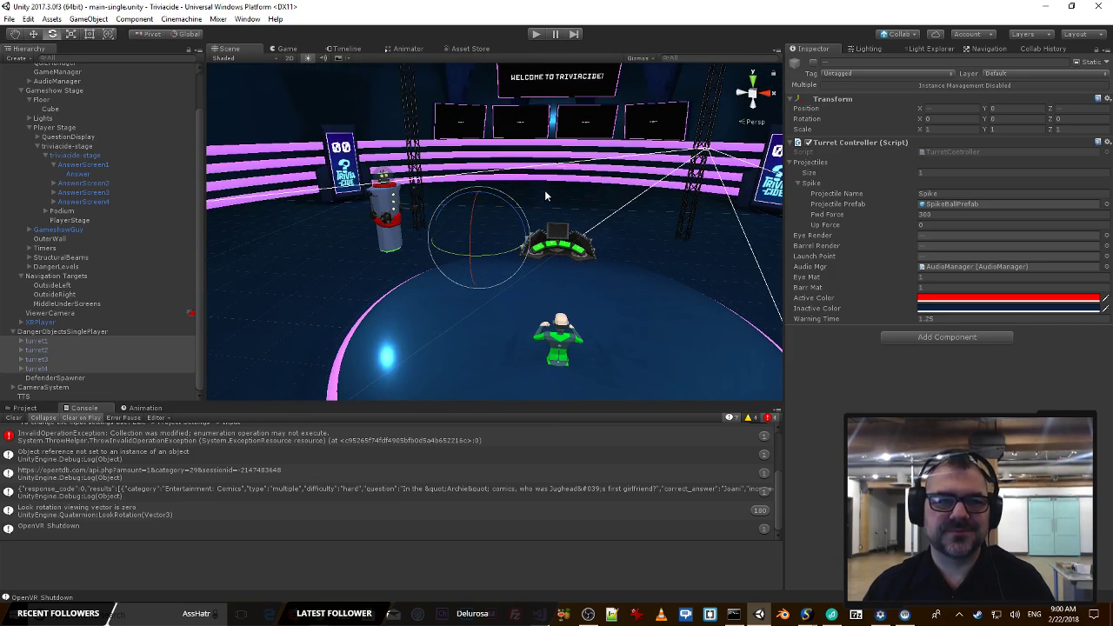
right_click_drag(387, 243, 320, 281)
key("s")
key("d")
left_click(71, 333)
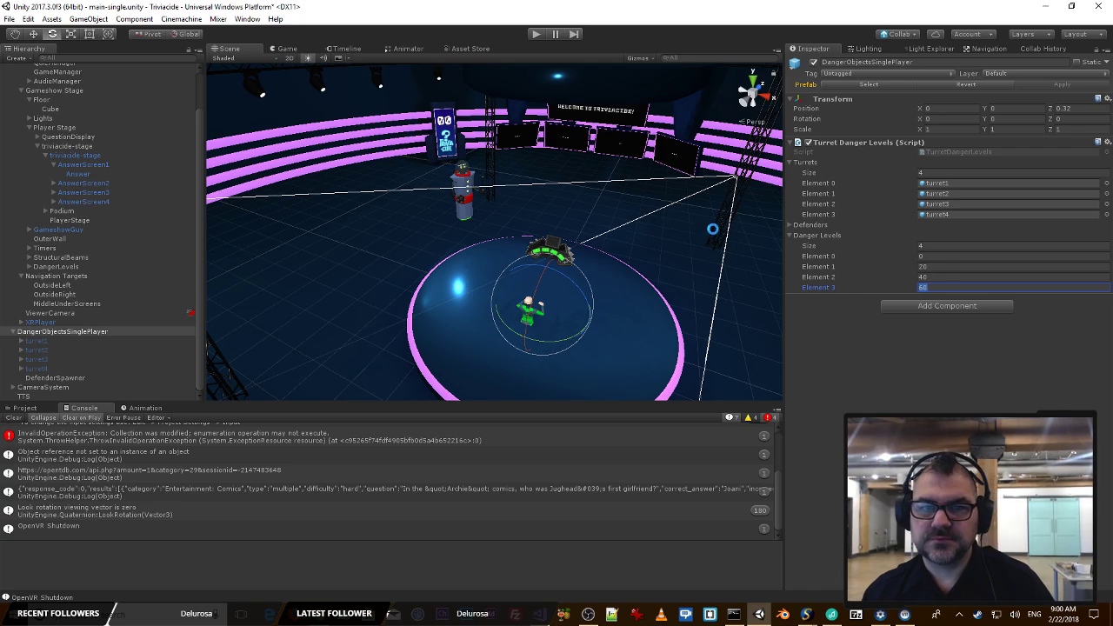
right_click_drag(730, 187, 744, 205)
Step: Run the game, check where the host walks in the Scene view, and stop the run
left_click(536, 34)
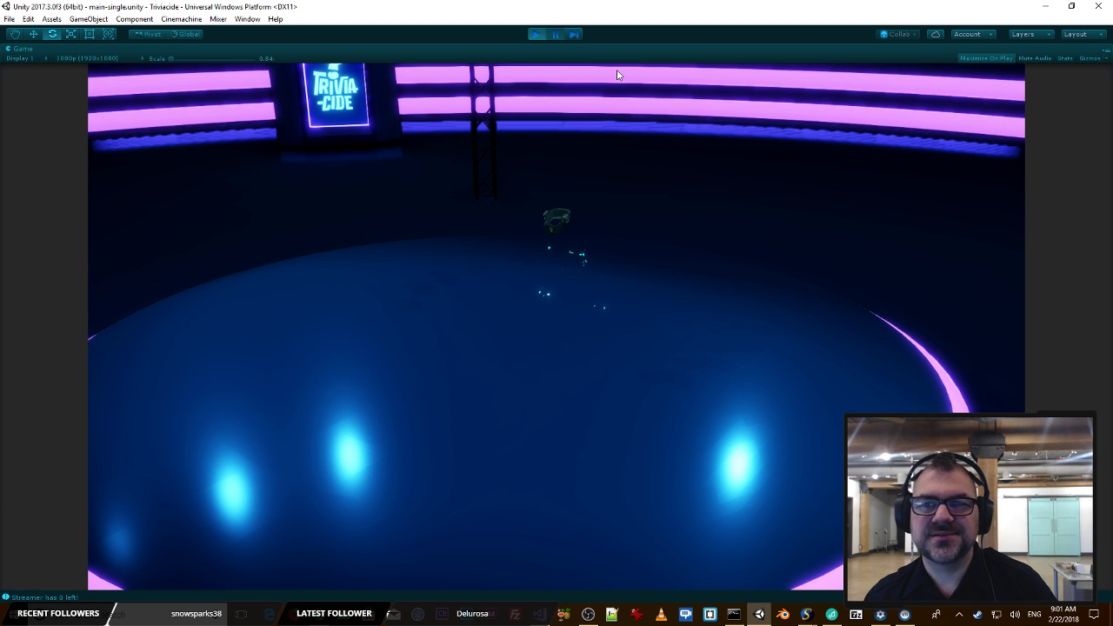
key("ctrl+p")
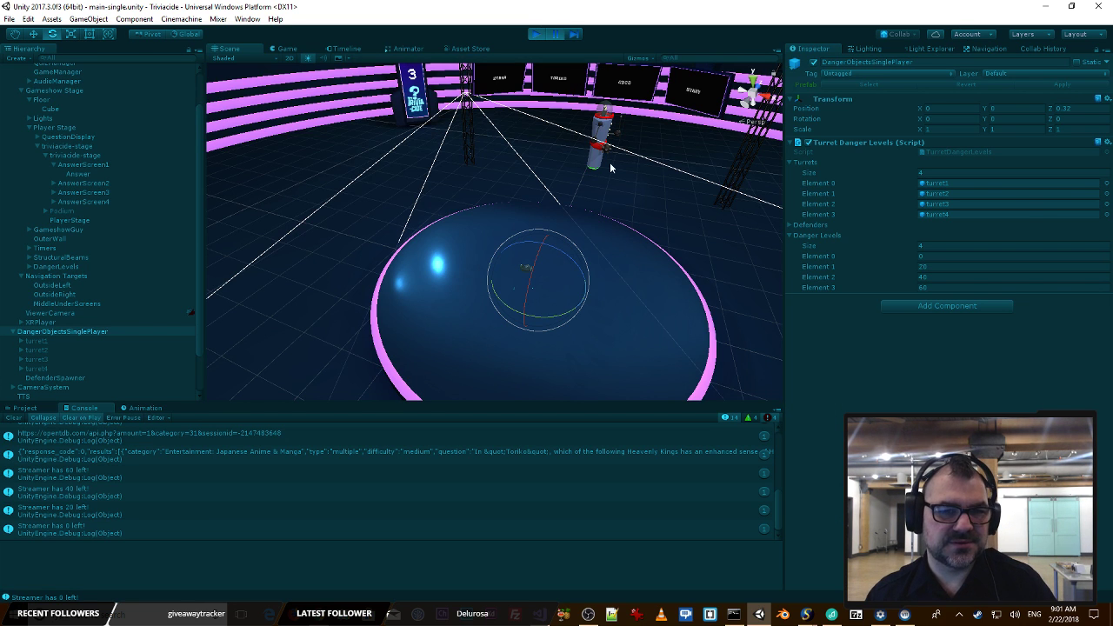
right_click_drag(610, 165, 582, 57)
key("a")
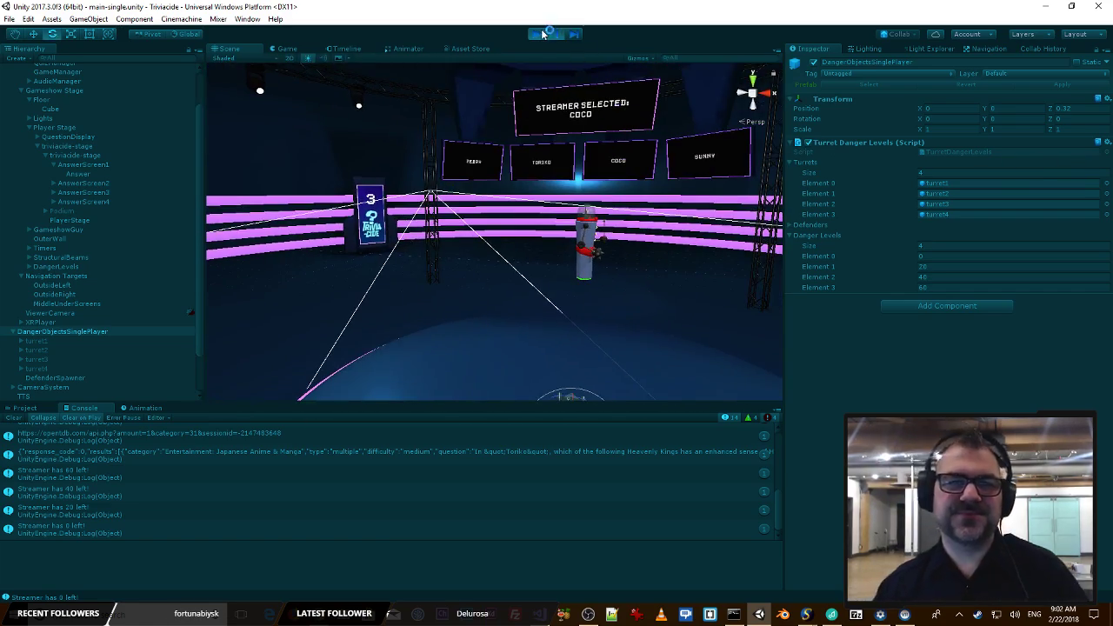
left_click(542, 34)
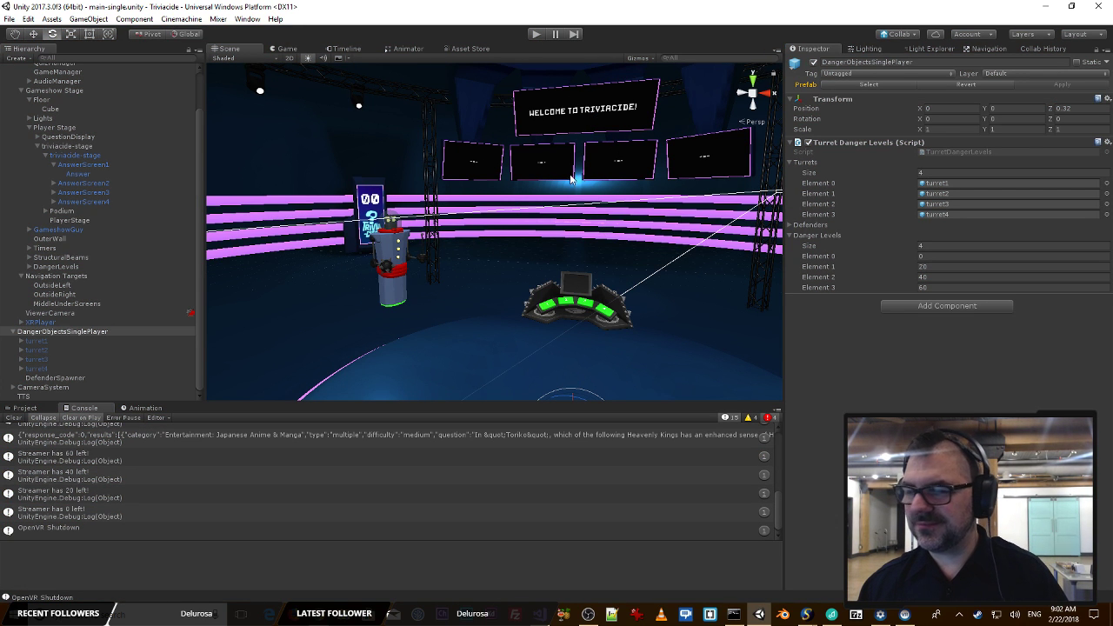
Step: Run and stop the game once more, and read the ArgumentOutOfRangeException and the logged question response in full
left_click(532, 35)
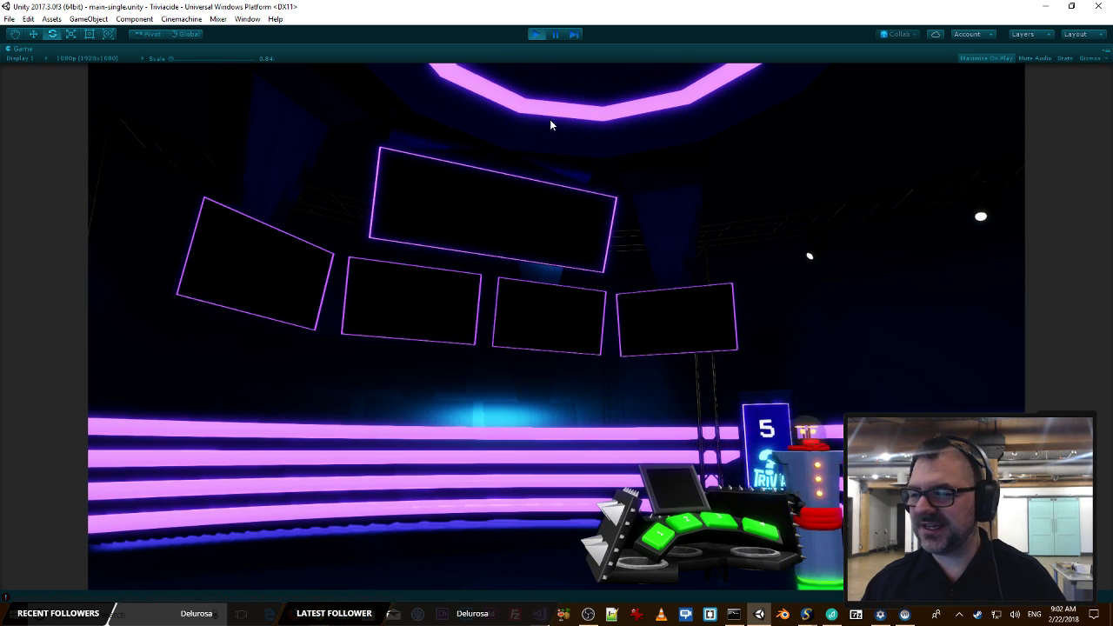
left_click(536, 35)
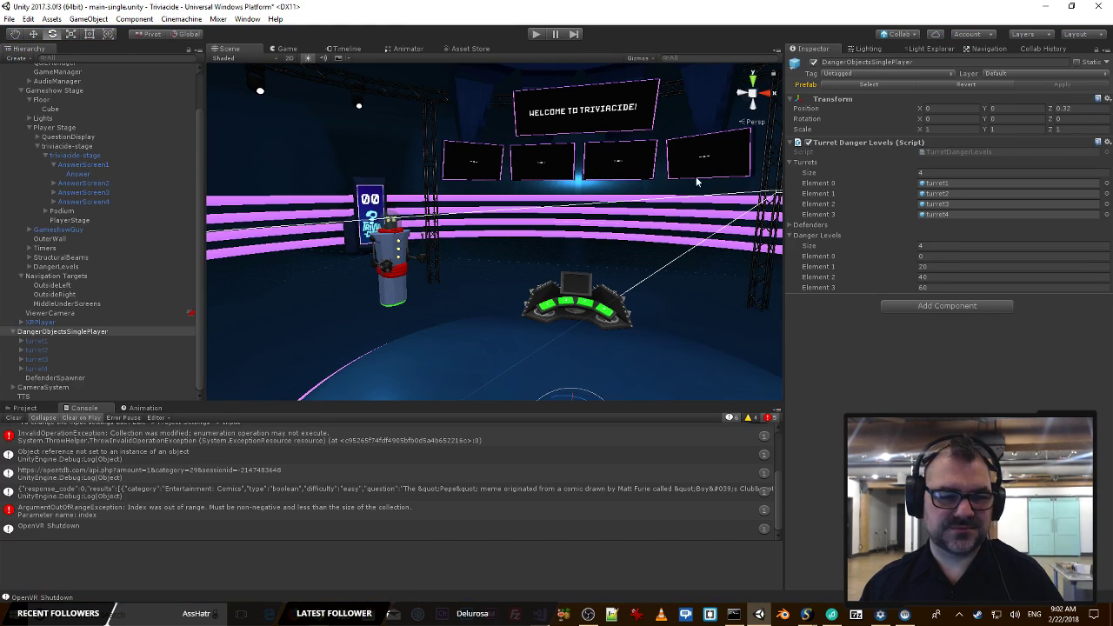
left_click(195, 512)
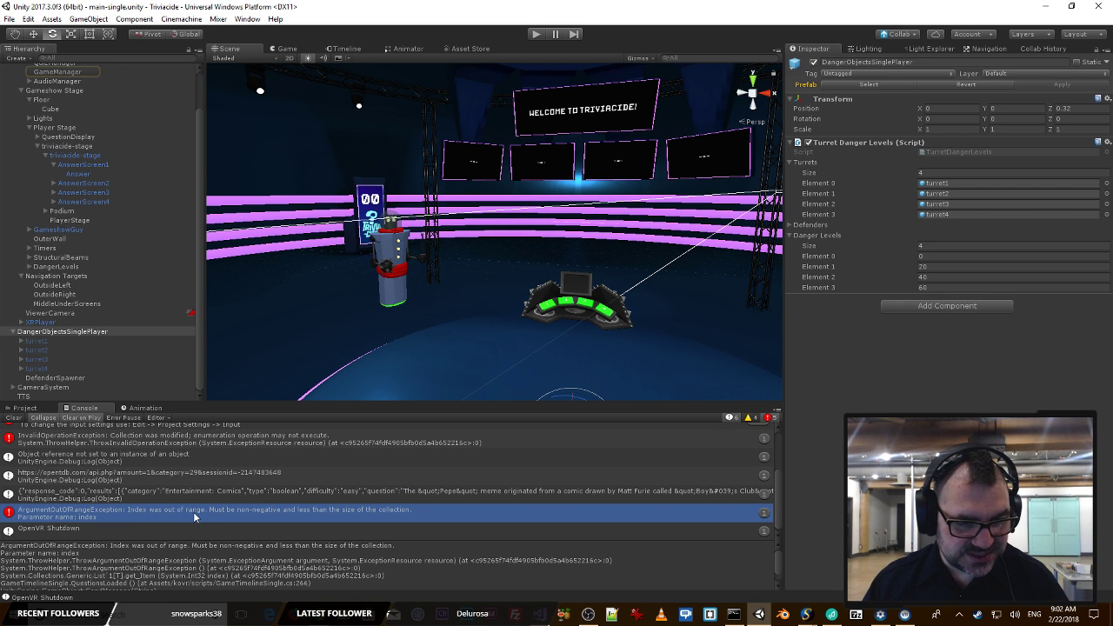
left_click(332, 492)
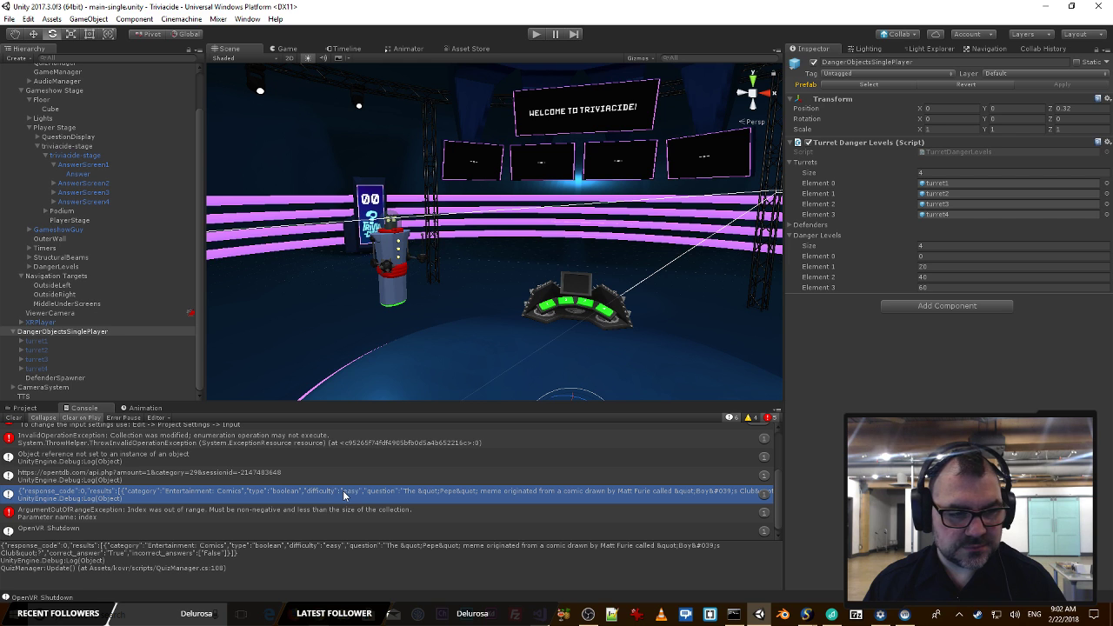
Step: Open QuizManager.cs in Visual Studio from the logged response, and examine how LoadQuestions builds its amount, category and sessionid URL parameters
double_click(344, 494)
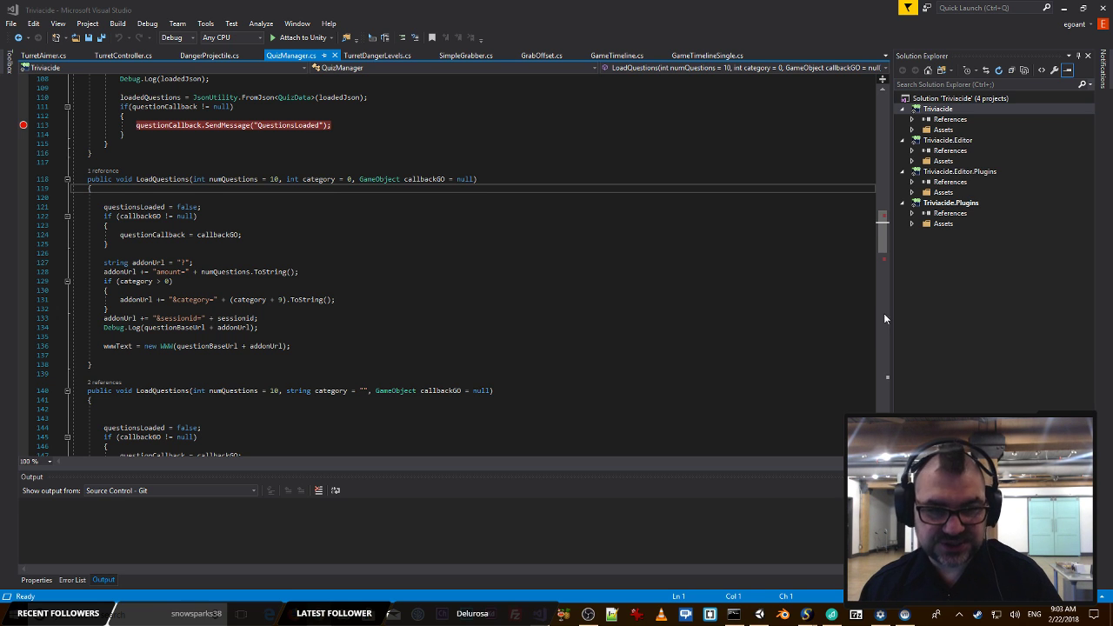
left_click(341, 244)
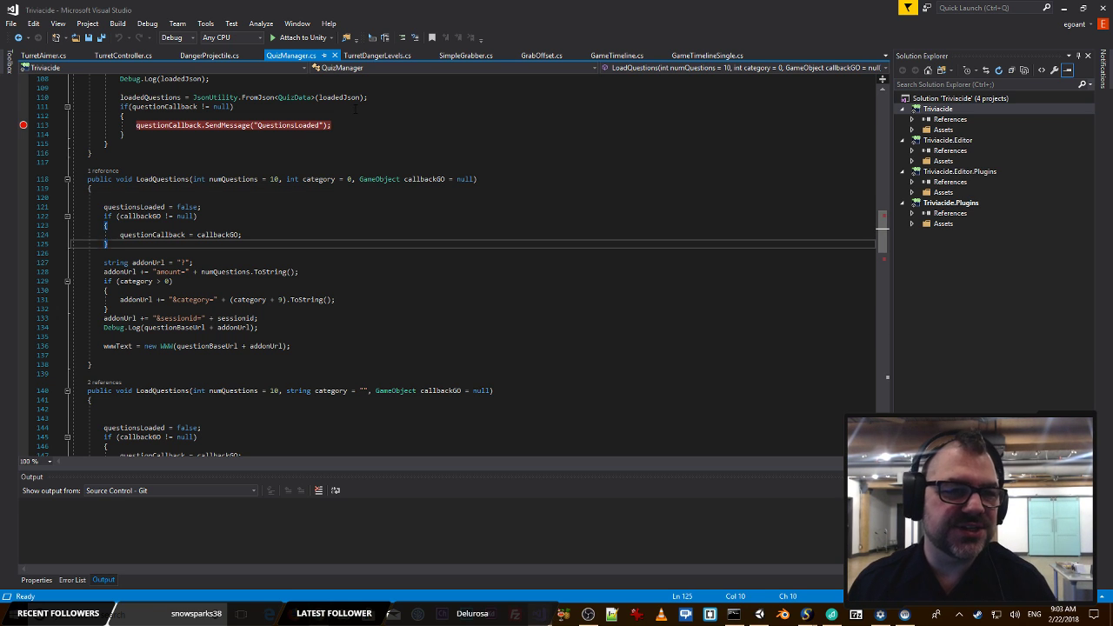
left_click(426, 106)
left_click(420, 117)
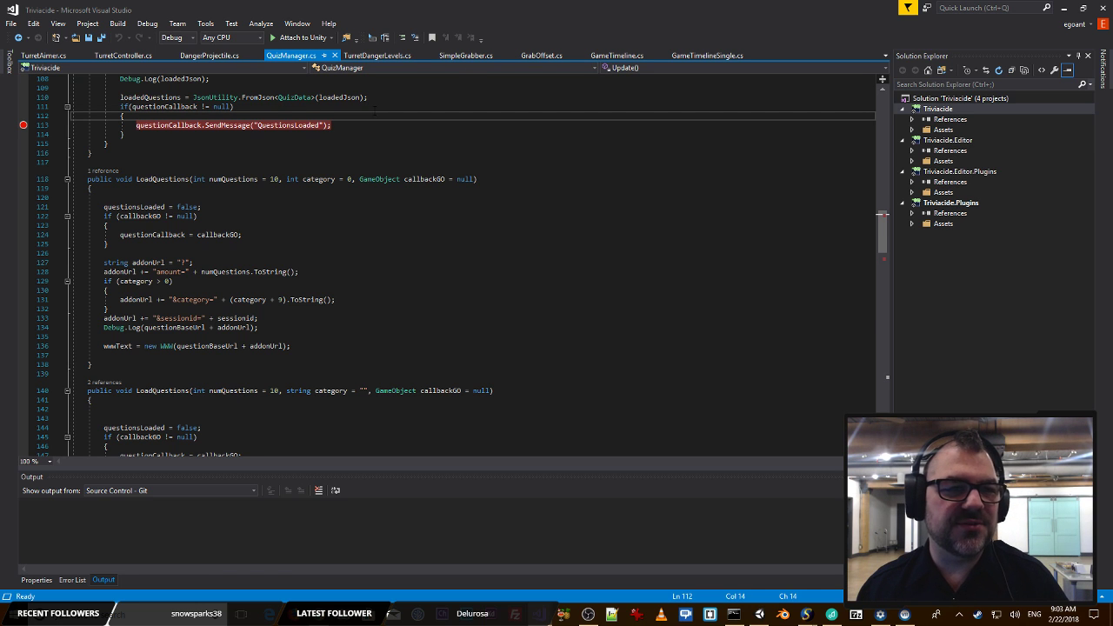
scroll(318, 223, "up", 17)
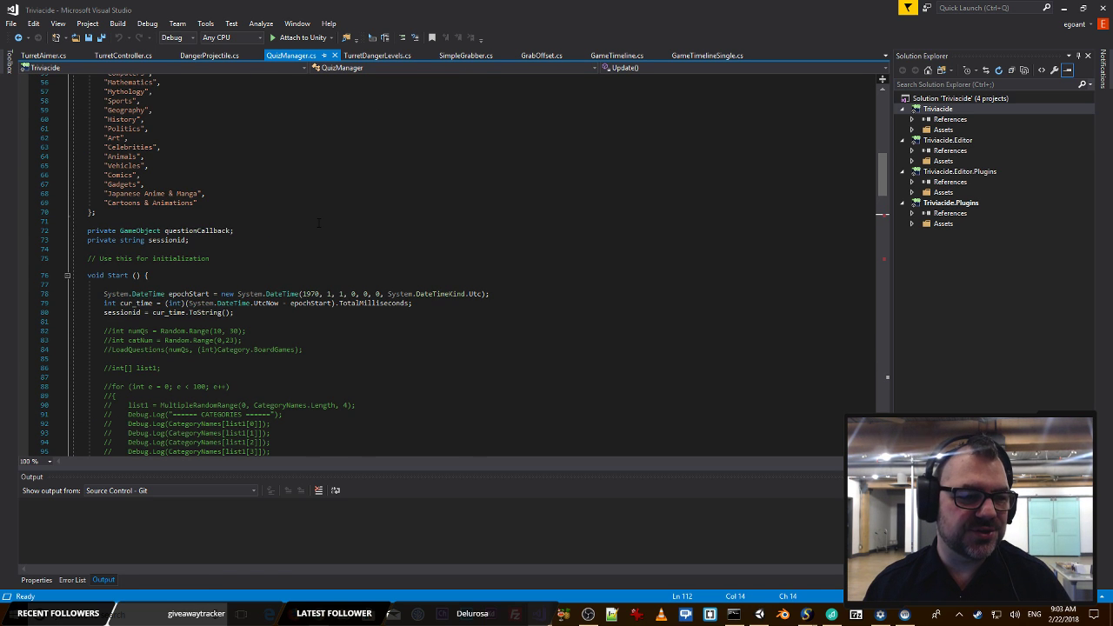
scroll(318, 222, "down", 20)
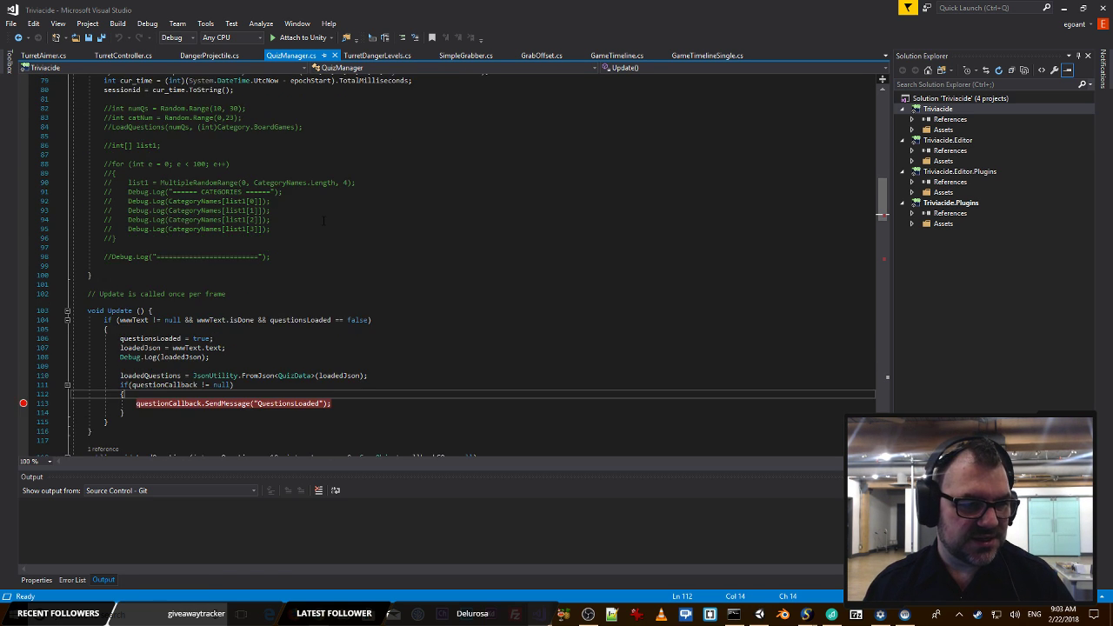
scroll(323, 221, "down", 2)
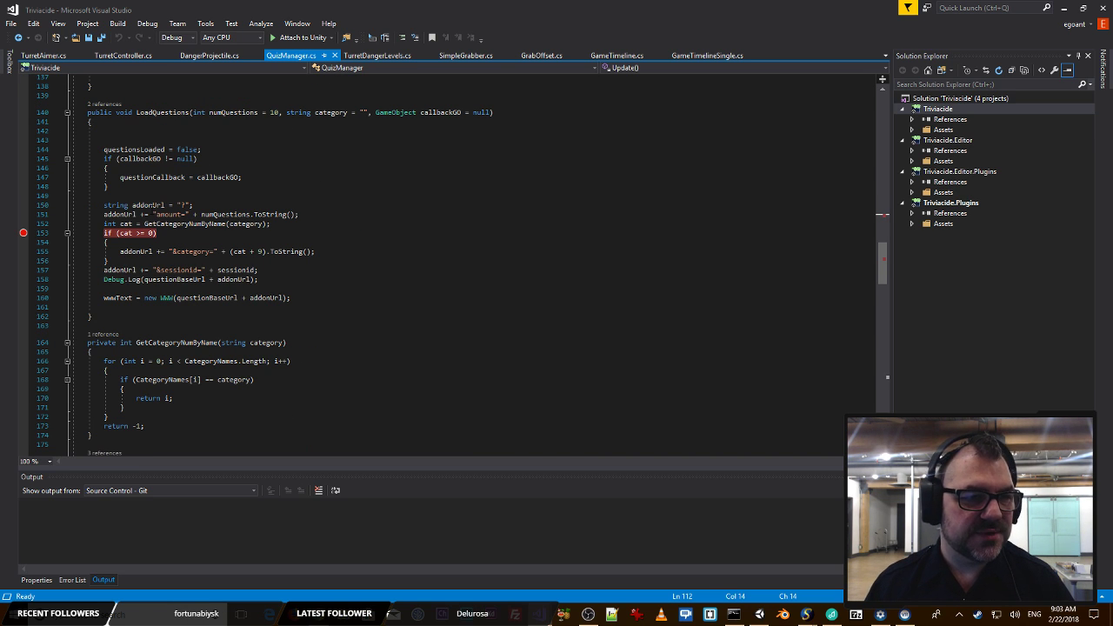
double_click(168, 111)
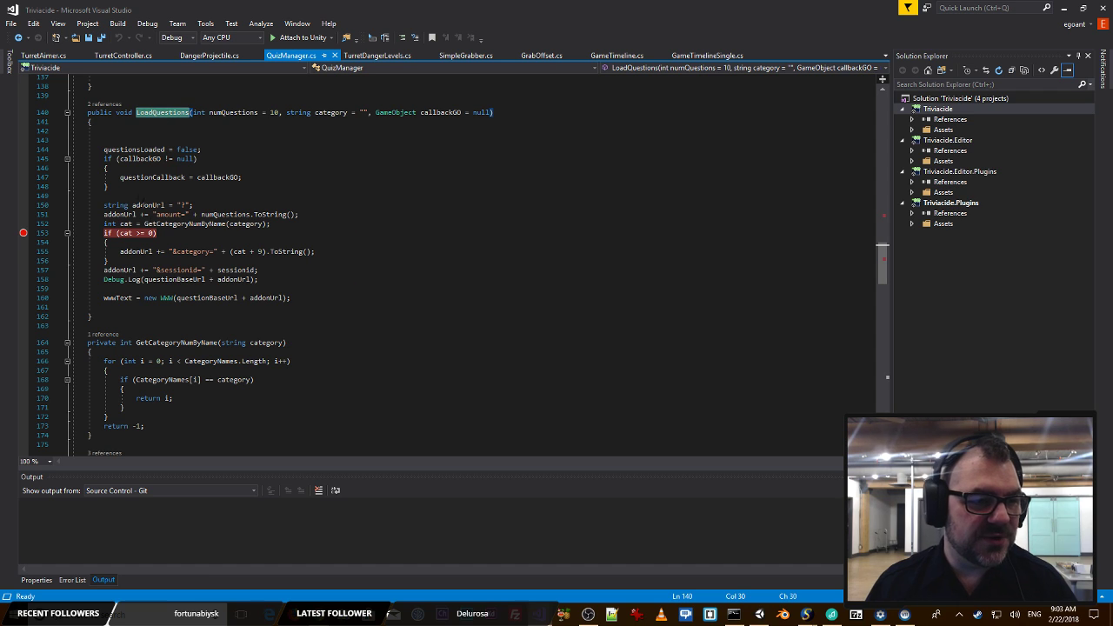
double_click(170, 214)
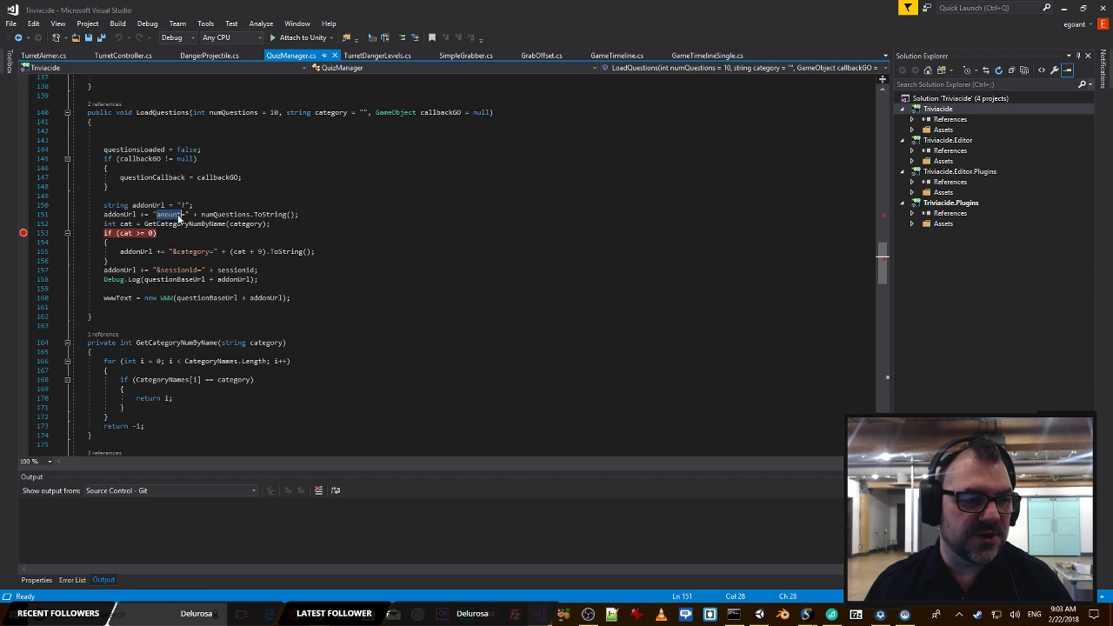
double_click(183, 251)
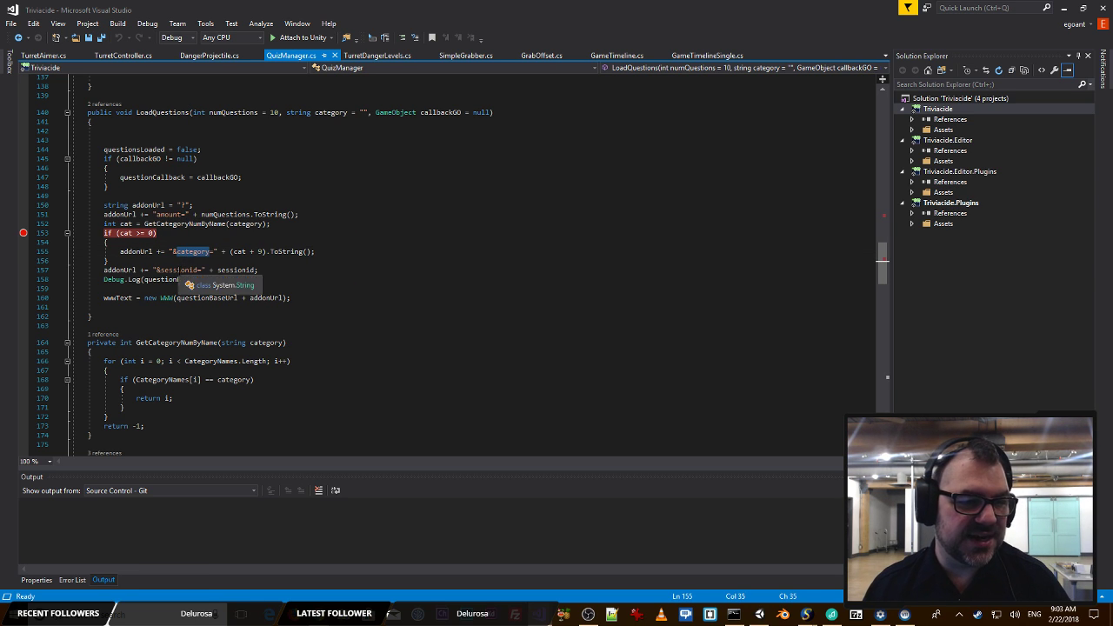
double_click(180, 269)
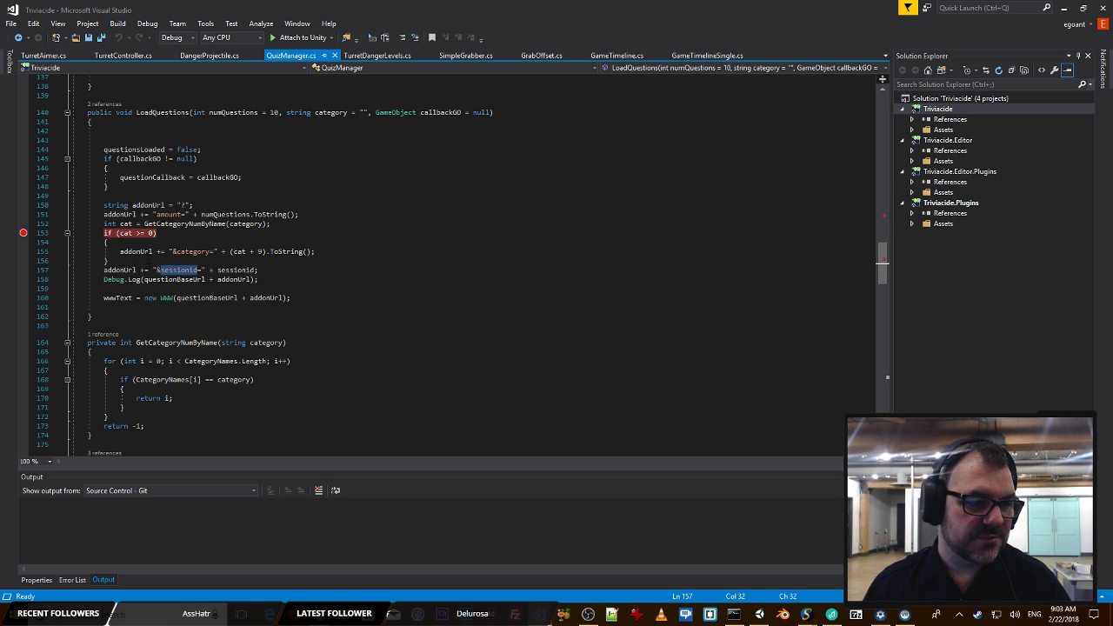
key("Up")
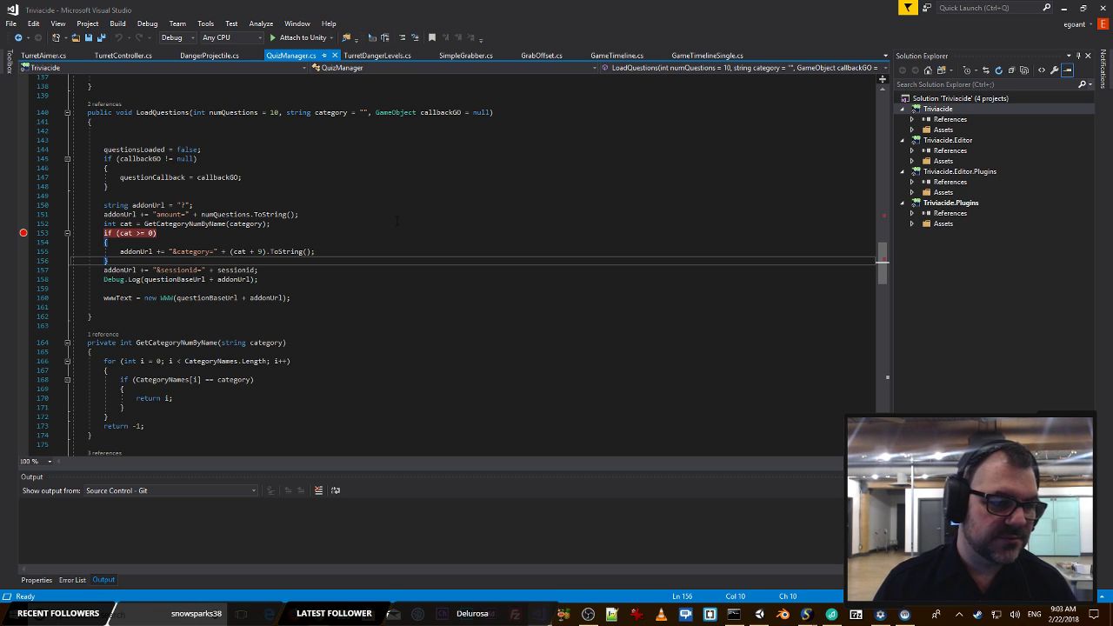
Step: Add the line addonUrl += "&type=multiple"; above the sessionid parameter in the string-category LoadQuestions method, and save QuizManager.cs
key("Return")
type("addon")
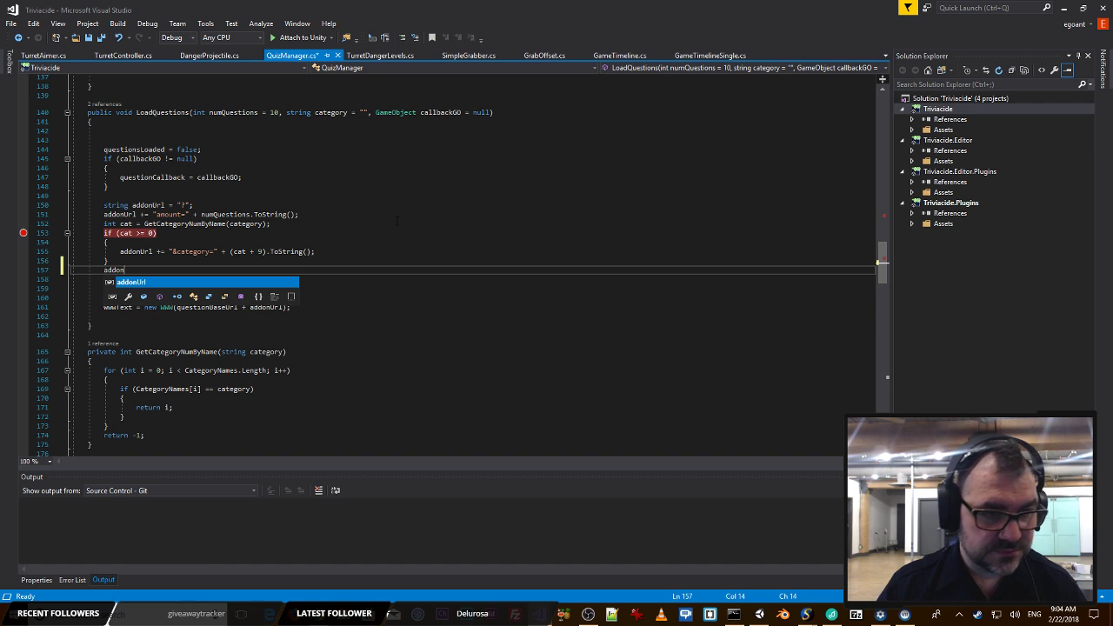
key("Tab")
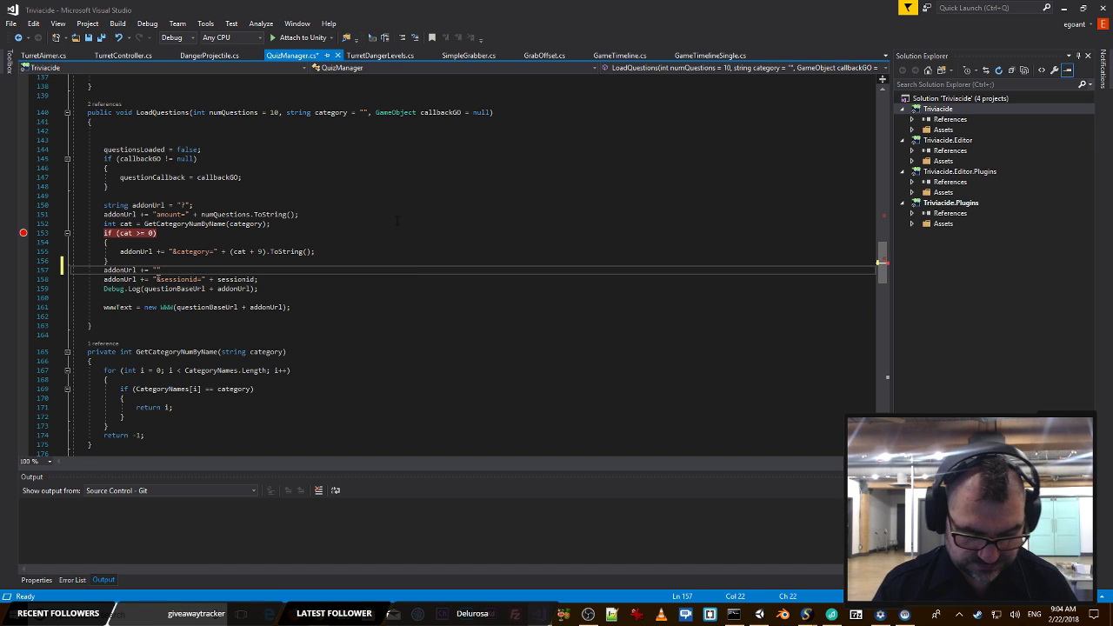
type("+= \"&type")
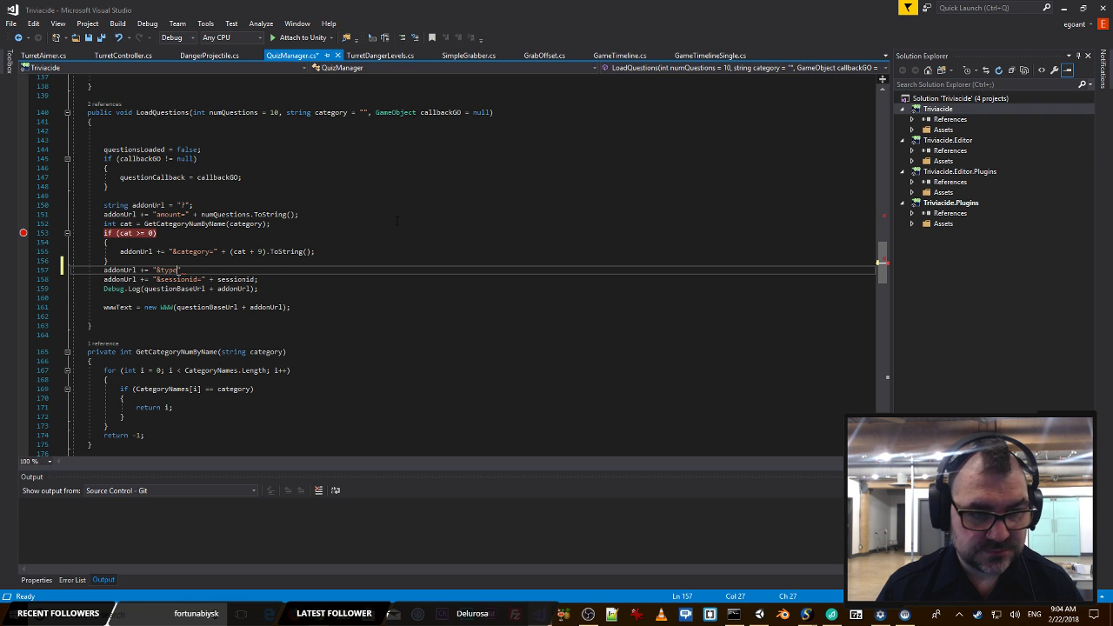
type("ype=multiple")
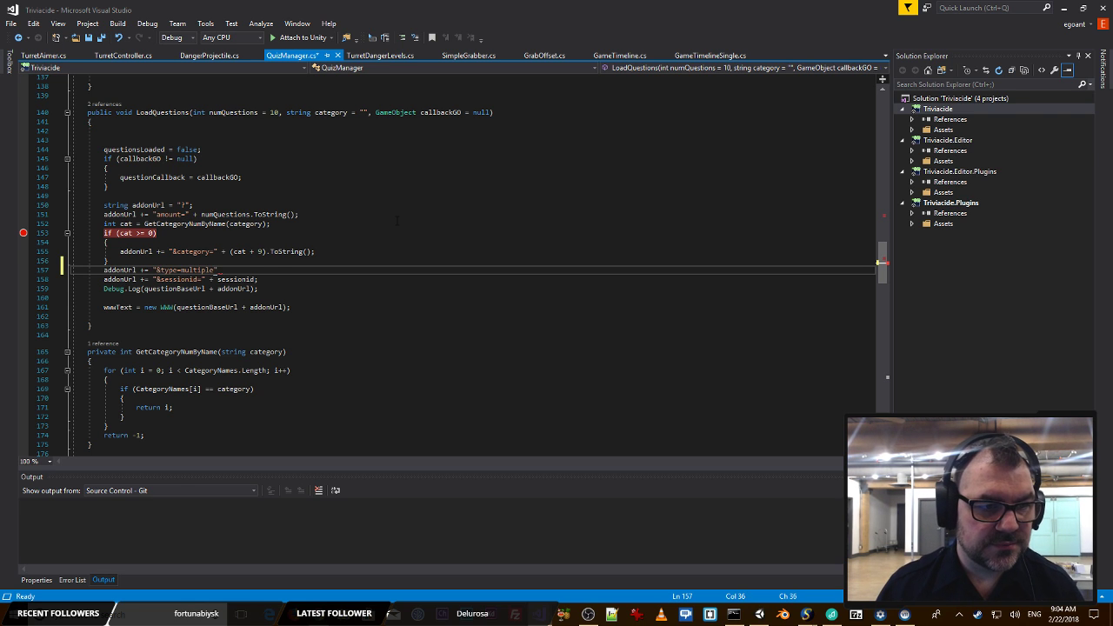
left_click(275, 263)
left_click(280, 267)
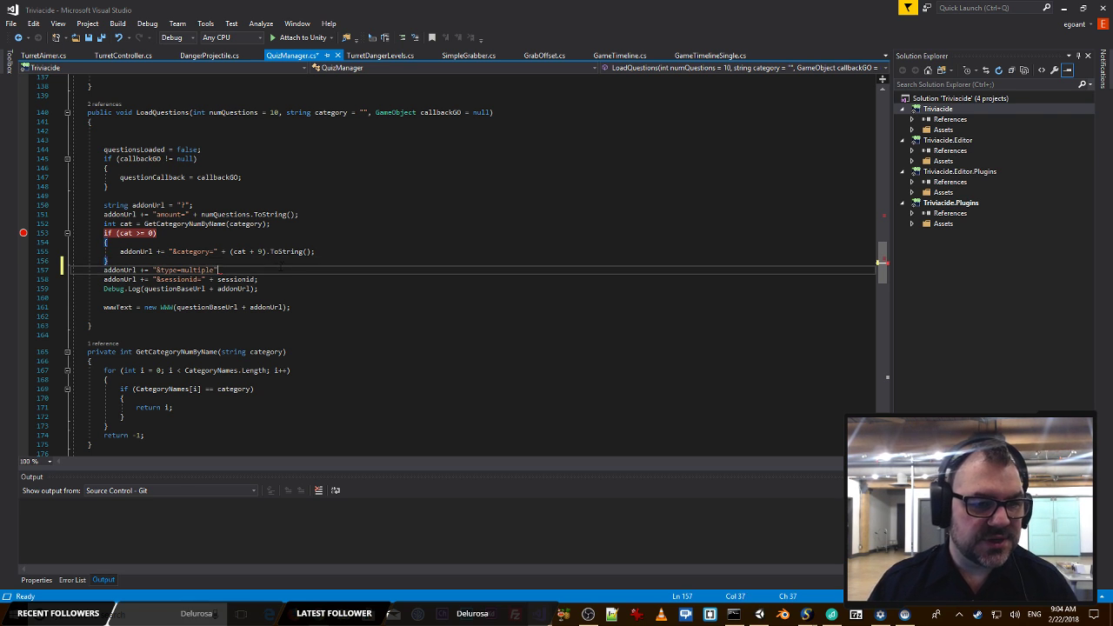
key("shift+Home")
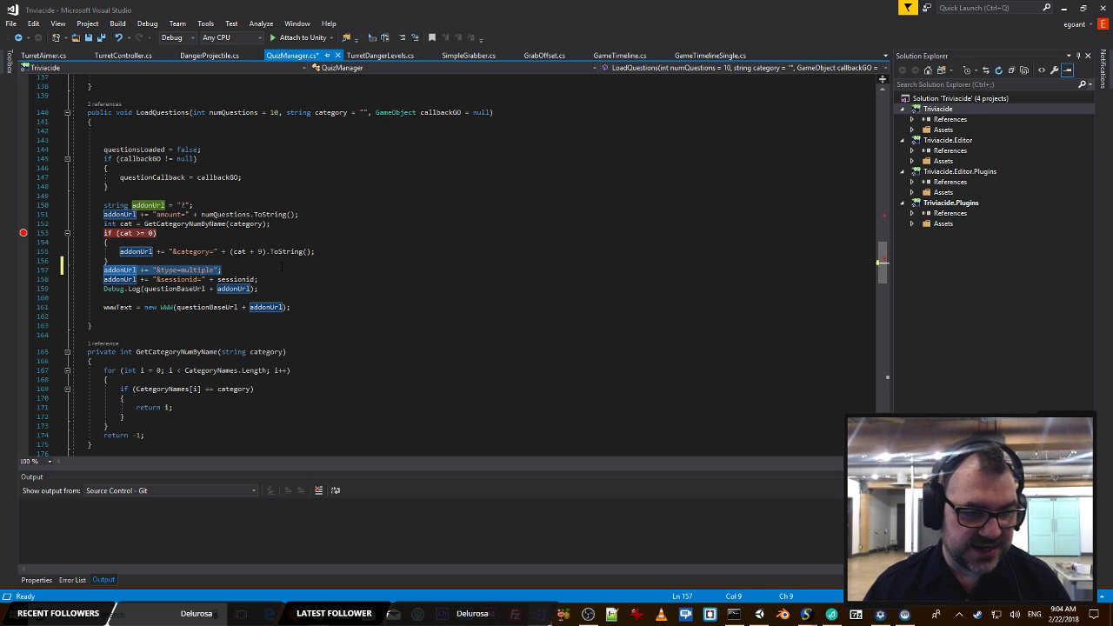
left_click(287, 261)
key("ctrl+s")
Step: Copy the "&type=multiple" line into the int-category LoadQuestions method above its sessionid parameter, and save the script
scroll(357, 243, "down", 20)
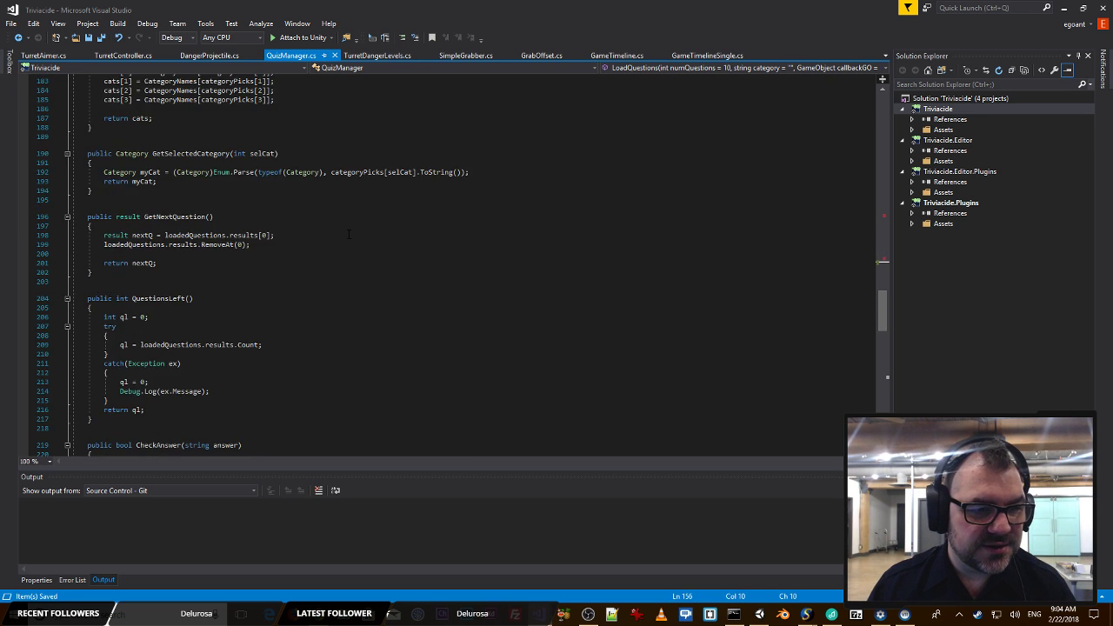
scroll(355, 233, "down", 15)
scroll(326, 306, "up", 20)
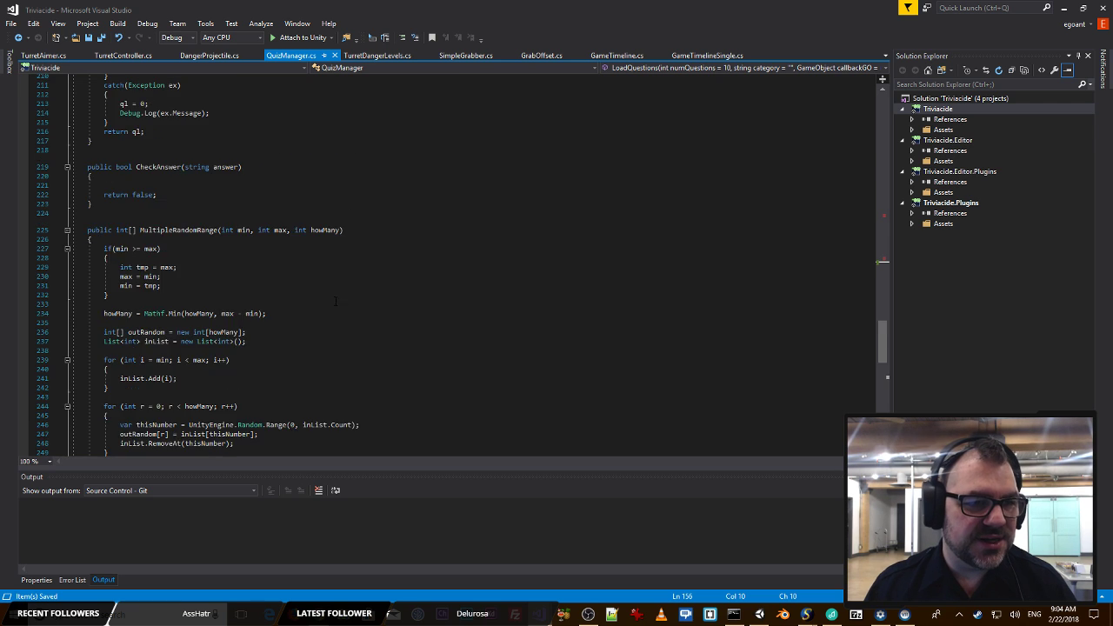
scroll(325, 306, "up", 10)
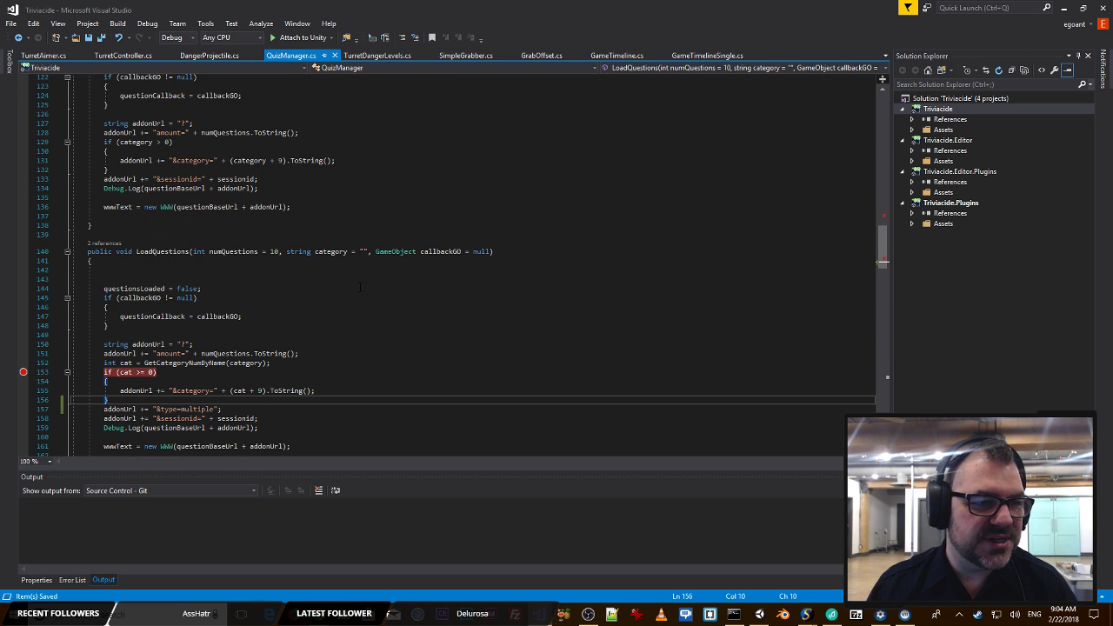
scroll(179, 370, "down", 2)
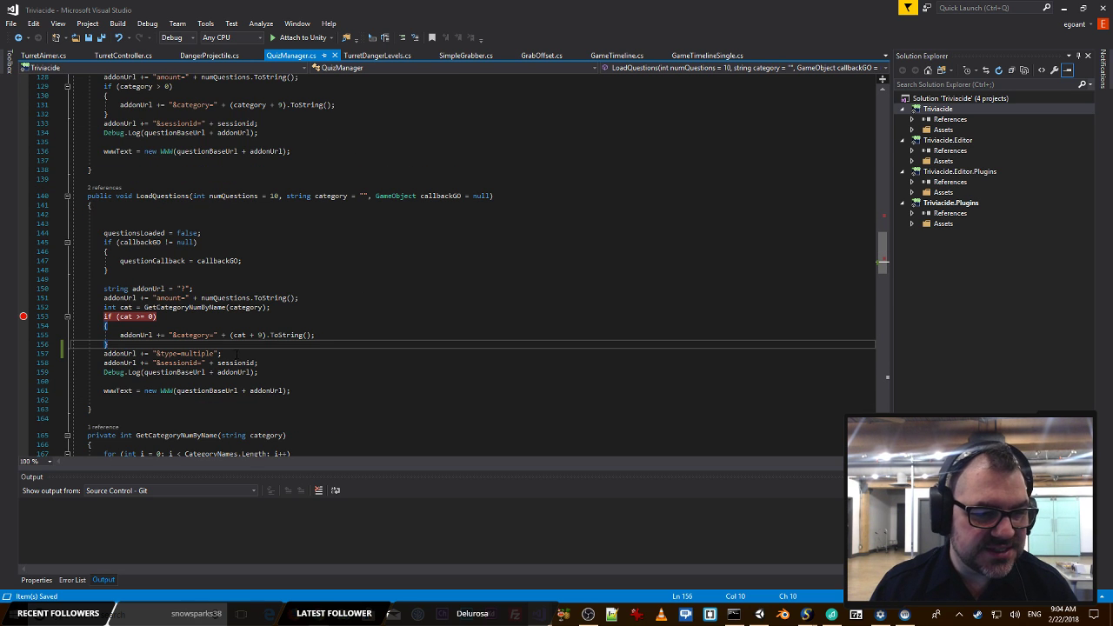
left_click_drag(223, 353, 103, 353)
scroll(206, 251, "up", 3)
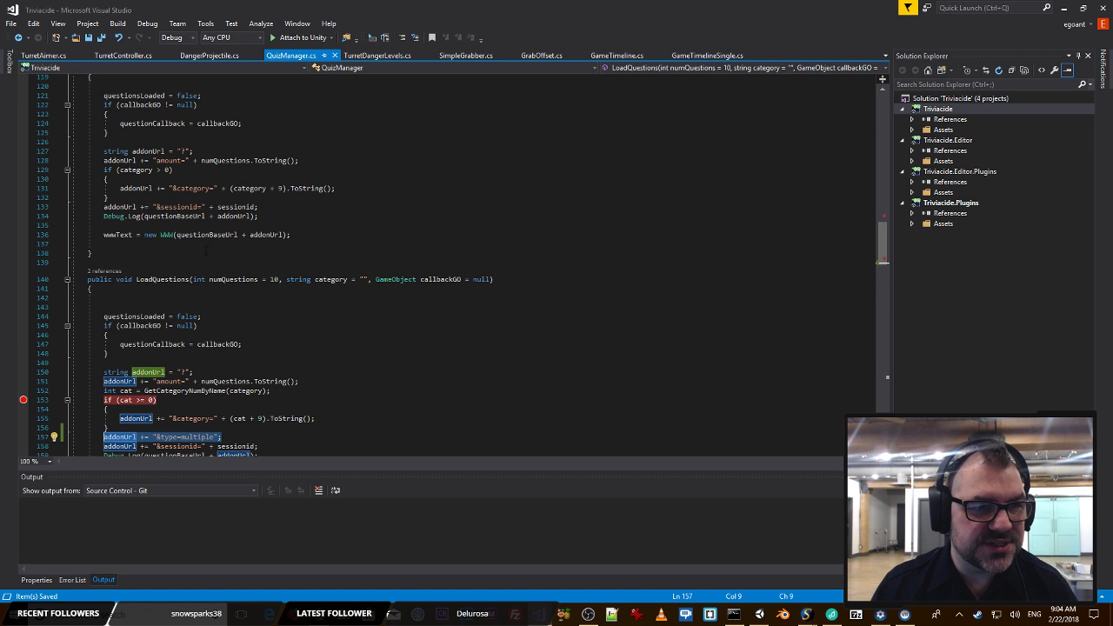
key("ctrl+c")
left_click(108, 197)
key("Return")
key("ctrl+v")
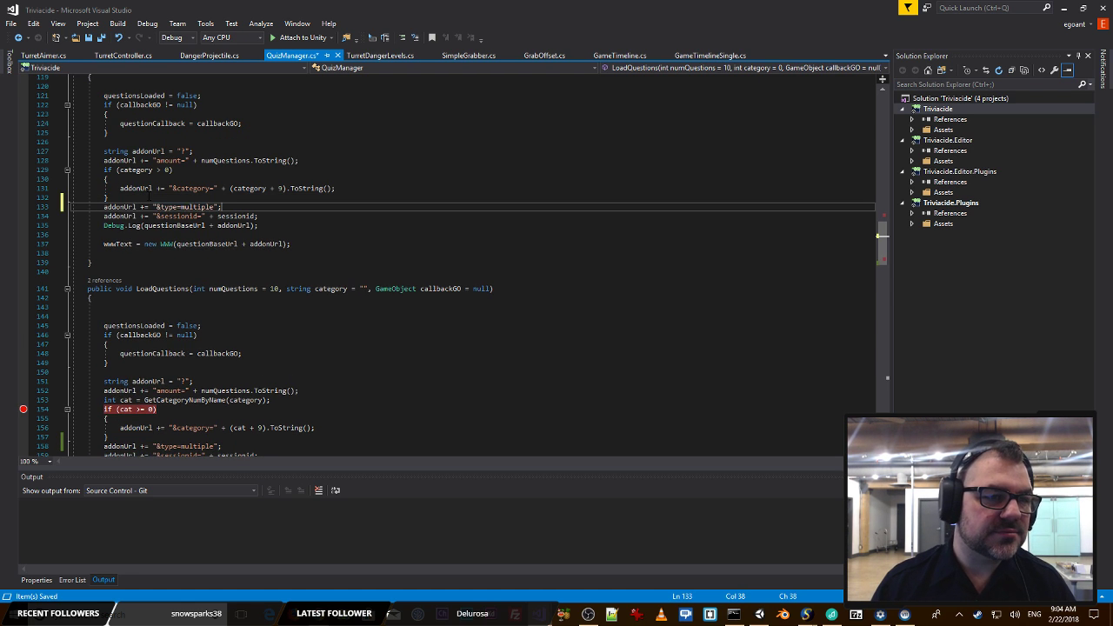
Step: Review the Update method and the CategoryNames array in QuizManager.cs
scroll(306, 169, "up", 5)
scroll(374, 223, "up", 18)
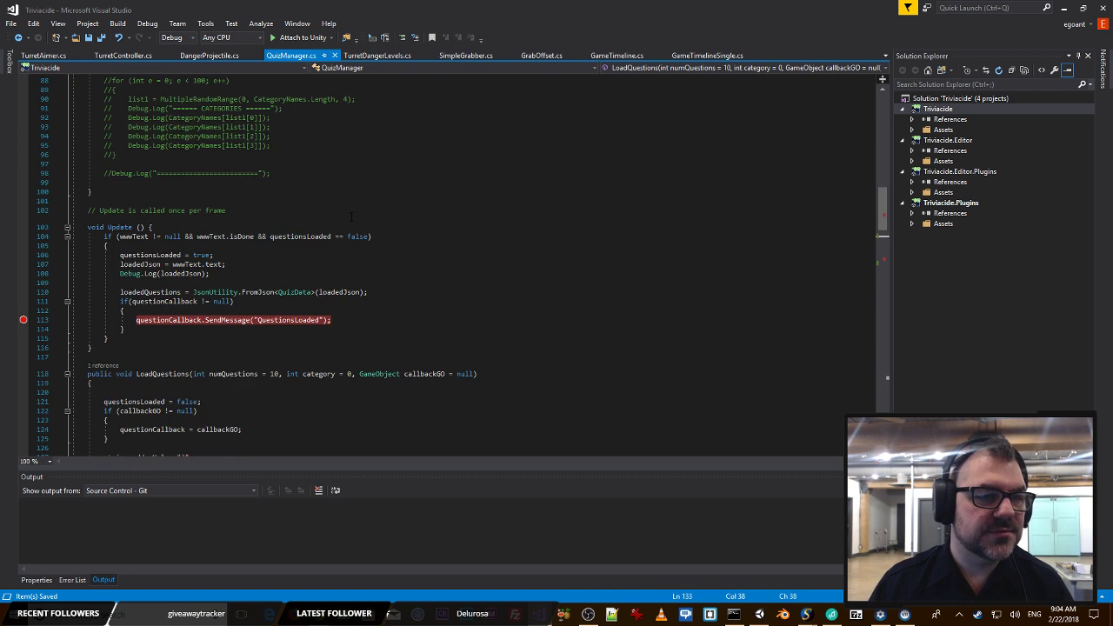
scroll(374, 223, "up", 4)
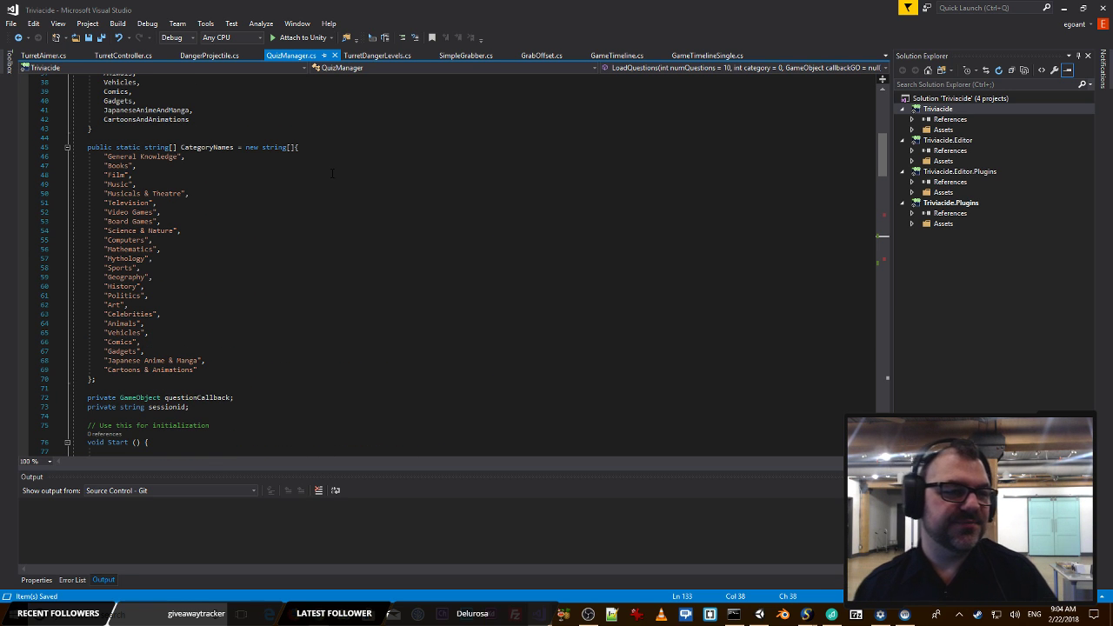
left_click(217, 203)
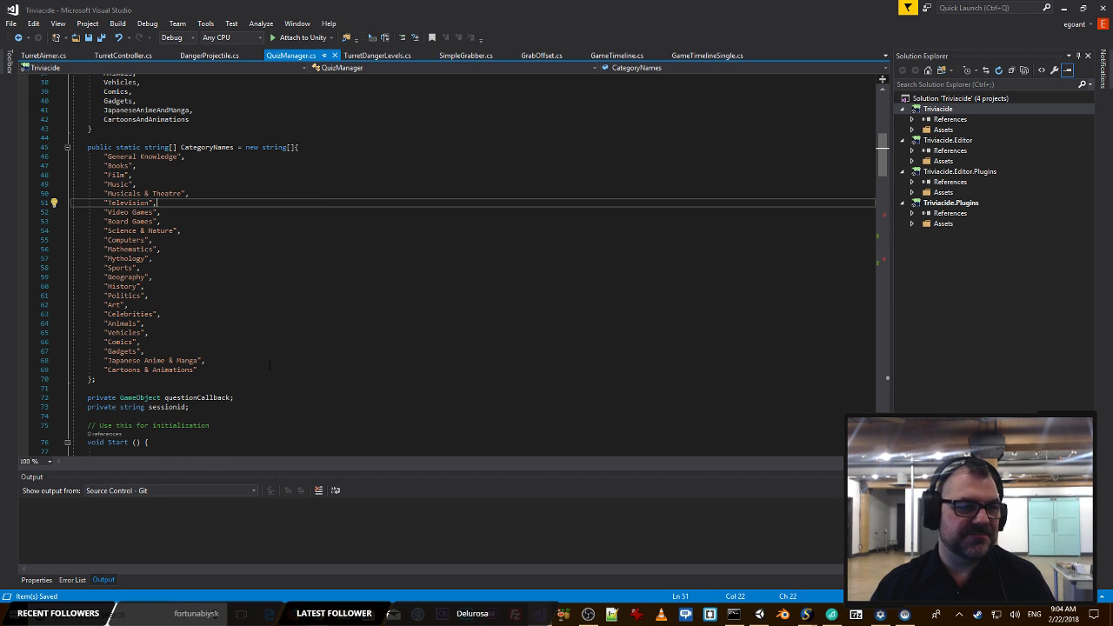
left_click(257, 235)
Step: Switch to Unity, run the game, answer the trivia question with the third option, and stop the run
key("alt+Tab")
key("alt+Tab")
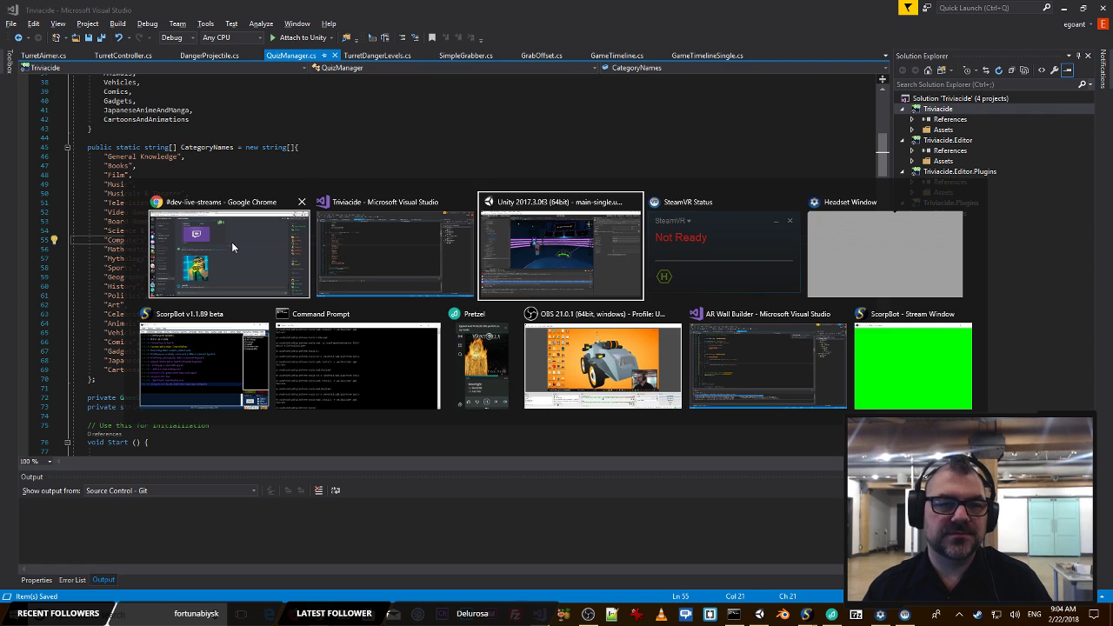
key("alt+Tab")
key("alt+Tab")
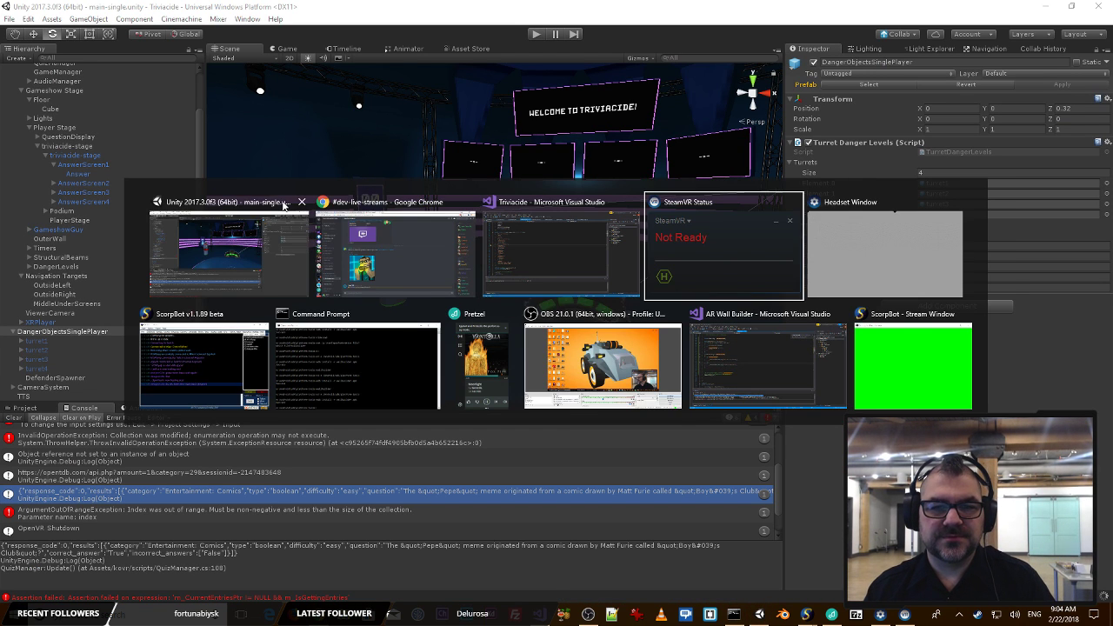
mouse_move(497, 585)
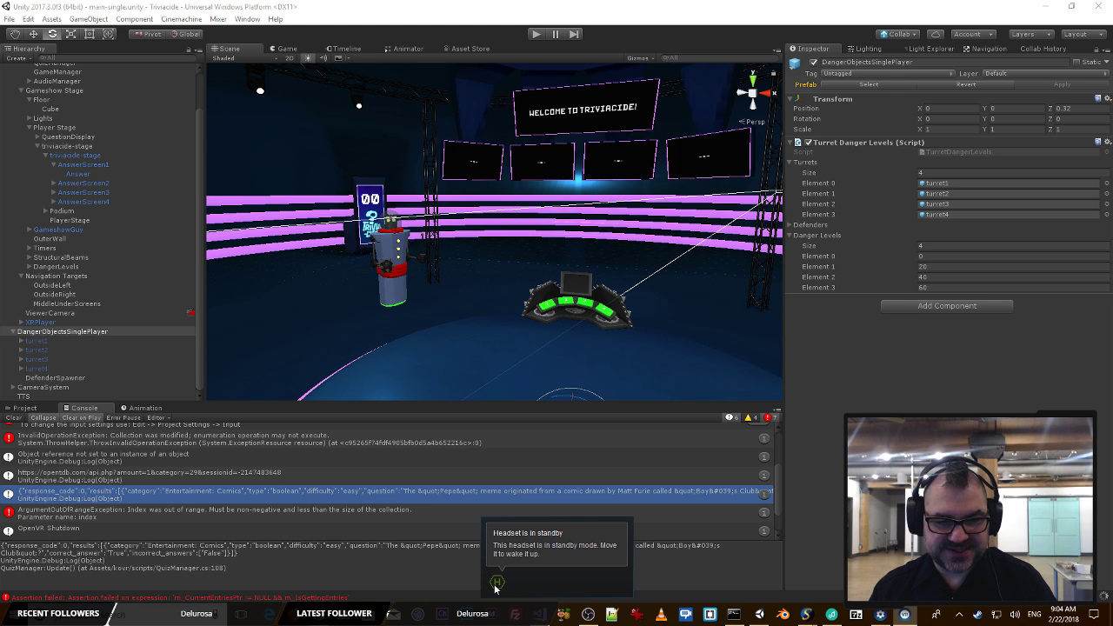
left_click(502, 4)
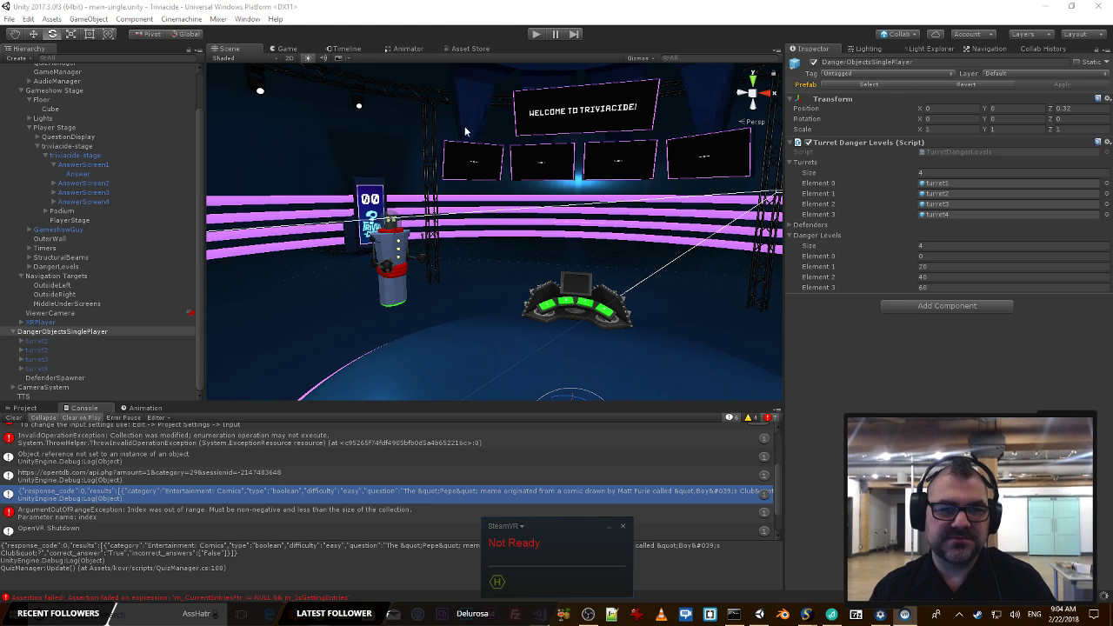
left_click(501, 207)
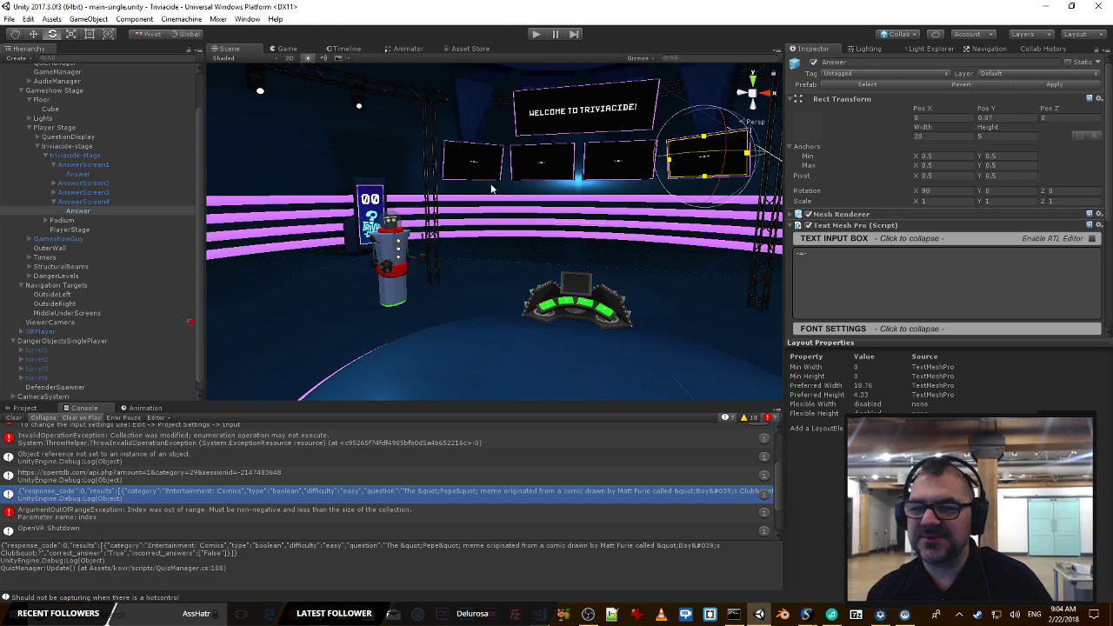
left_click(535, 34)
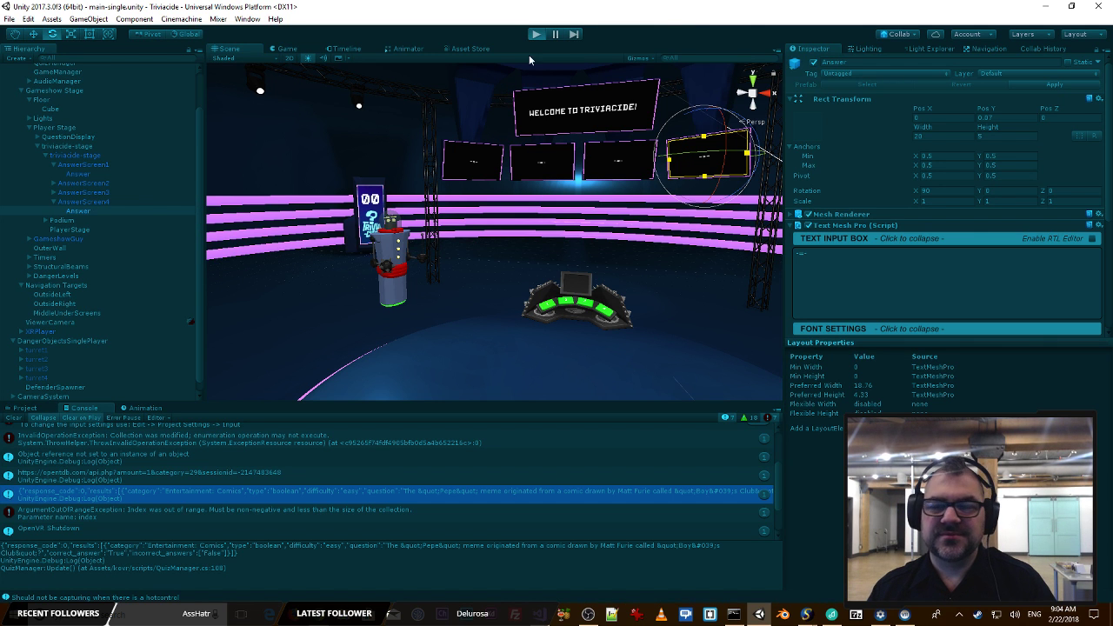
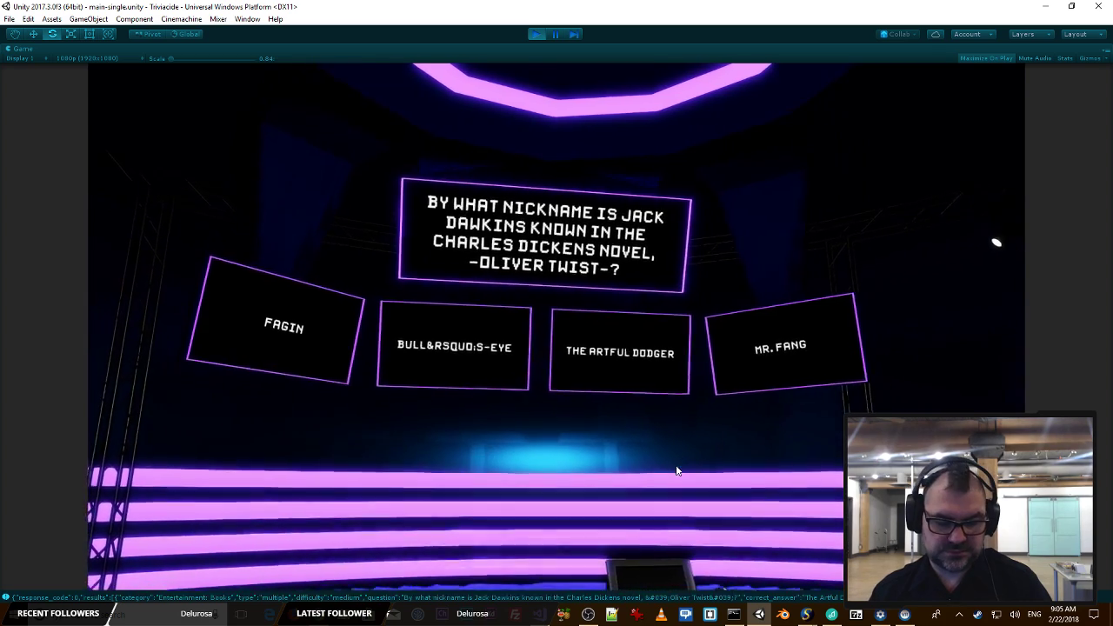
key("3")
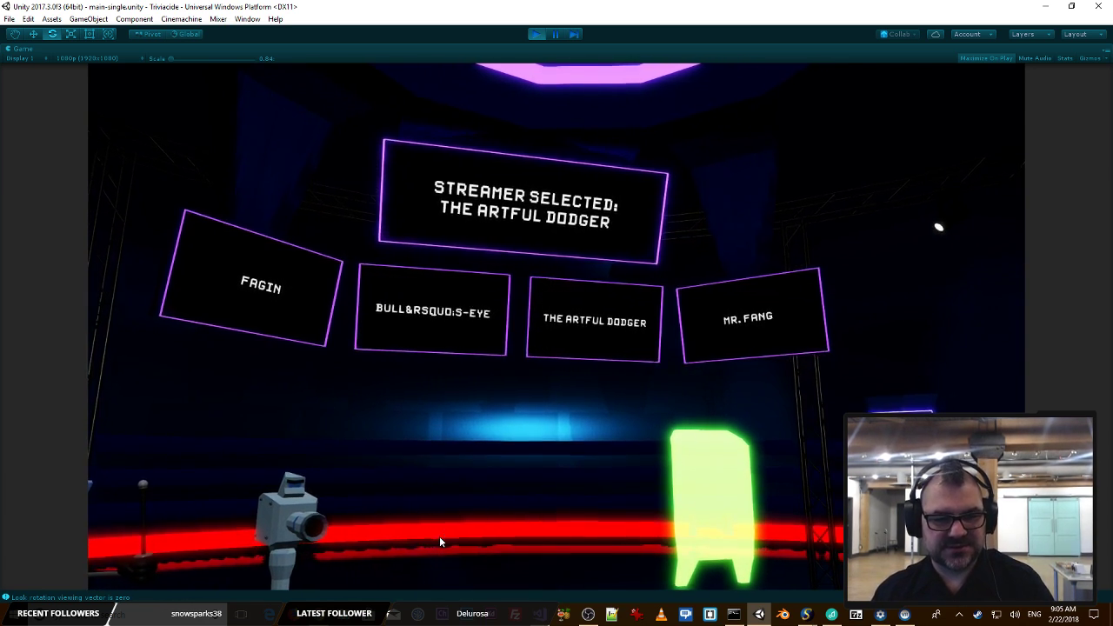
left_click(537, 34)
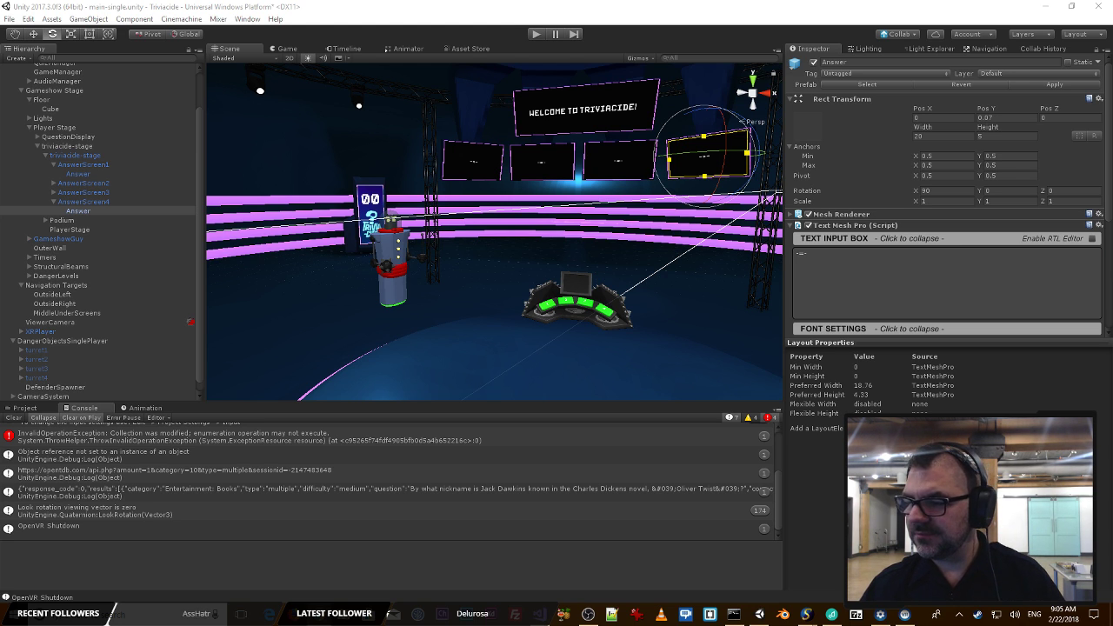
key("alt+Tab")
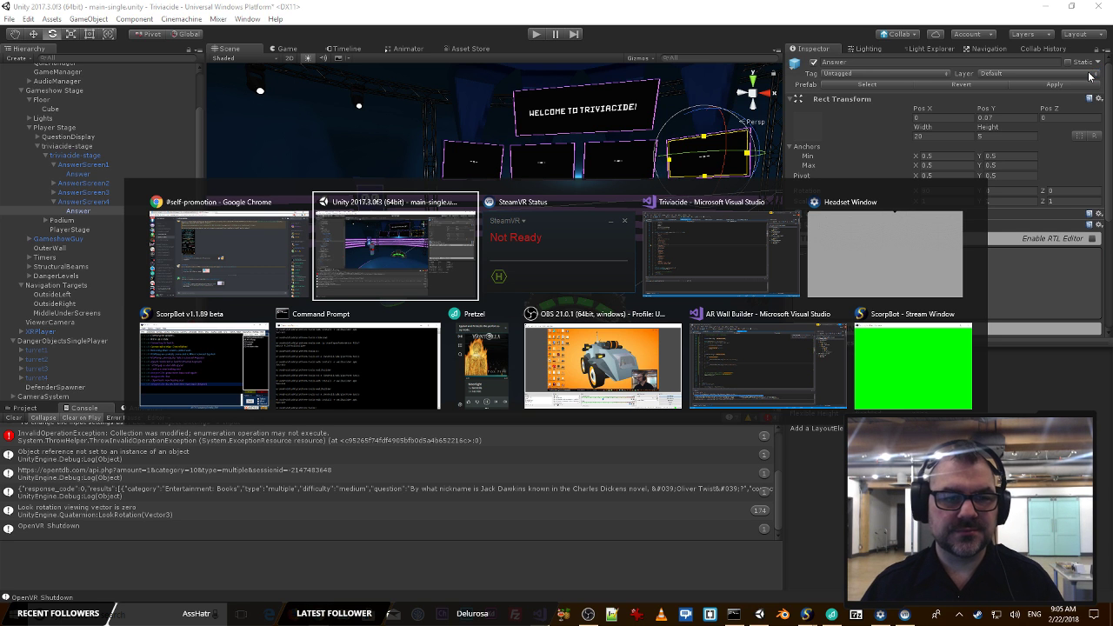
key("alt+Tab")
key("alt+Tab")
key("alt+Tab")
key("alt+Tab")
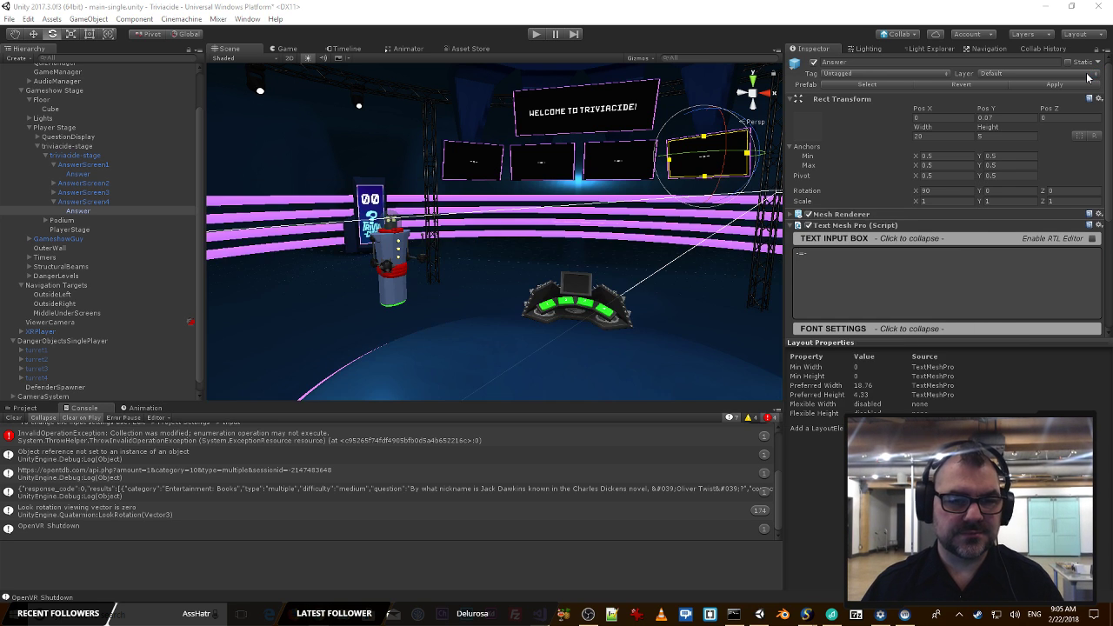
key("alt+Tab")
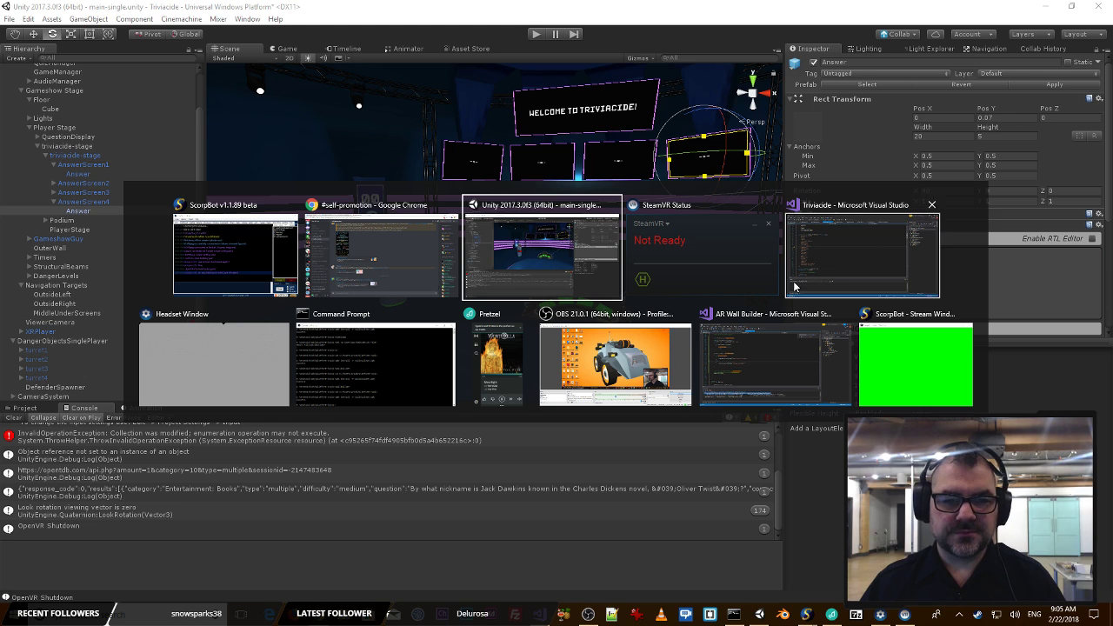
left_click(398, 243)
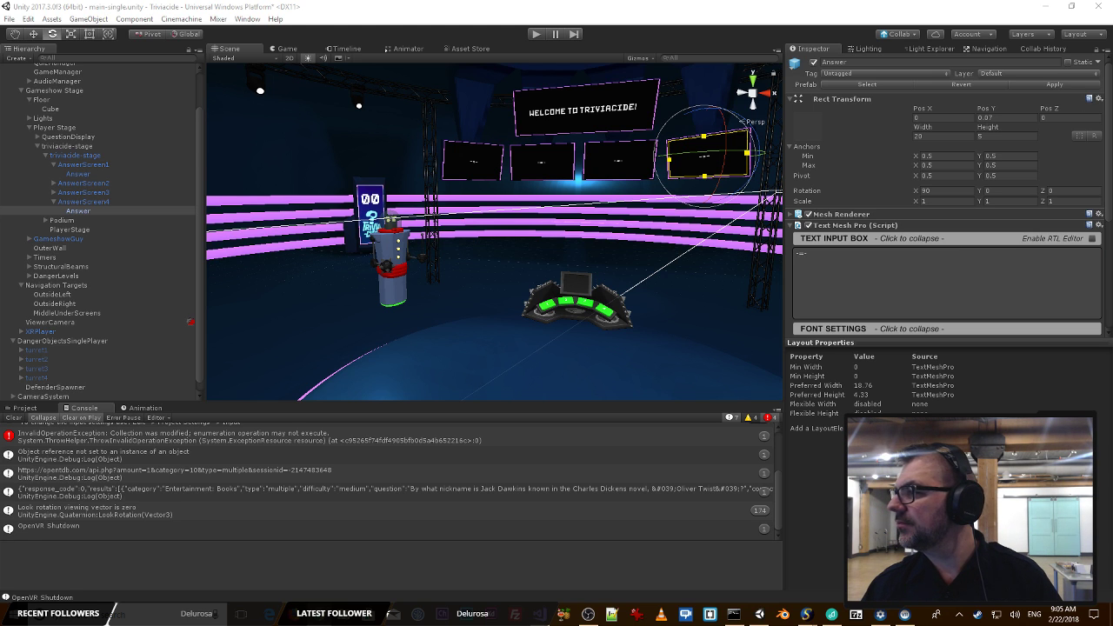
Step: Select the QuestionDisplay text on the large welcome screen above the answer screens, and switch to the Move tool
key("s")
right_click_drag(549, 184, 638, 186)
key("w")
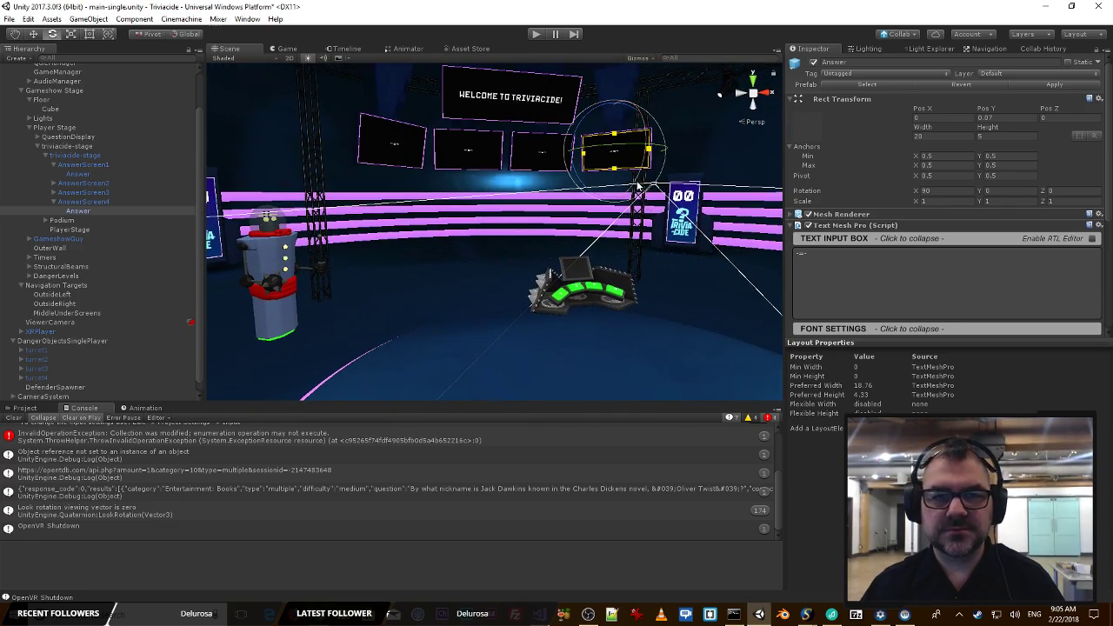
key("w")
right_click_drag(565, 200, 560, 165)
key("s")
key("s")
key("w")
key("s")
key("w")
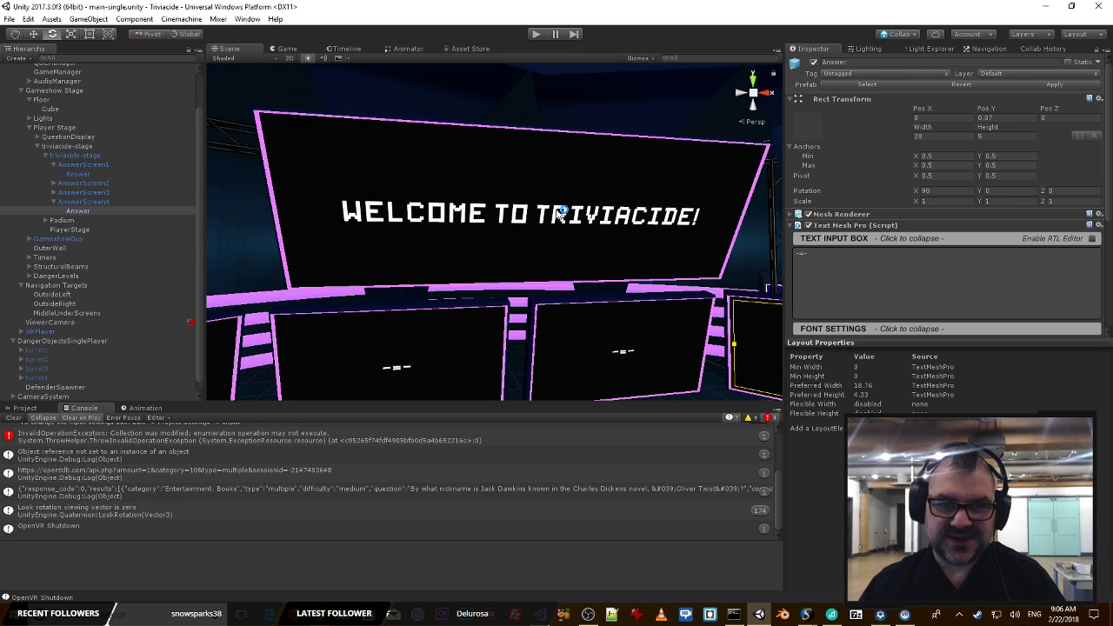
left_click(561, 214)
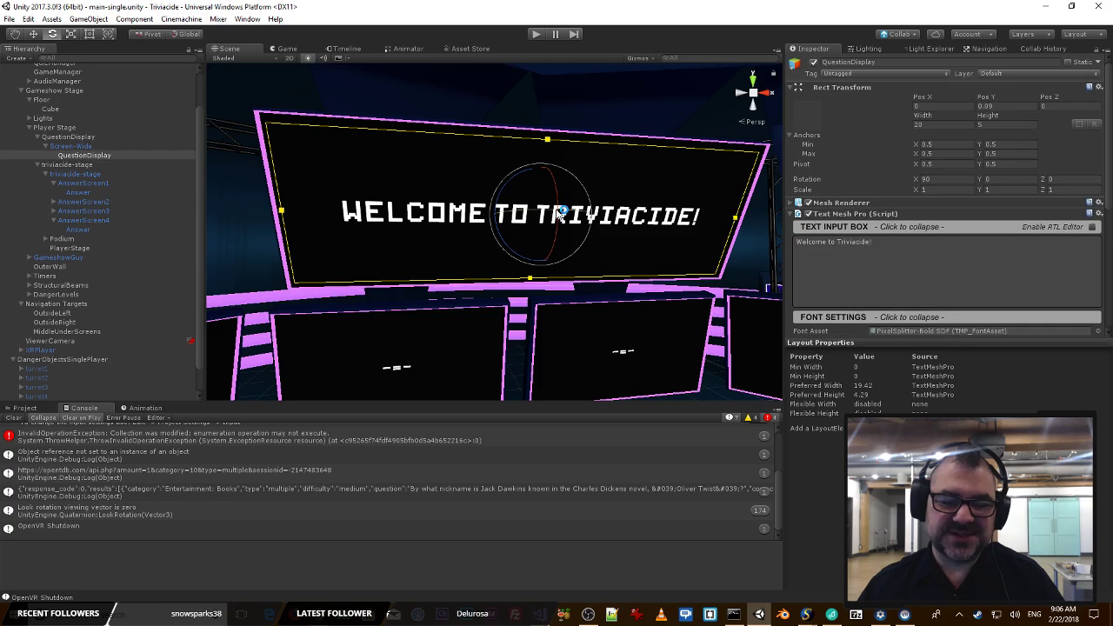
left_click(37, 35)
right_click_drag(550, 227, 572, 304)
key("d")
key("s")
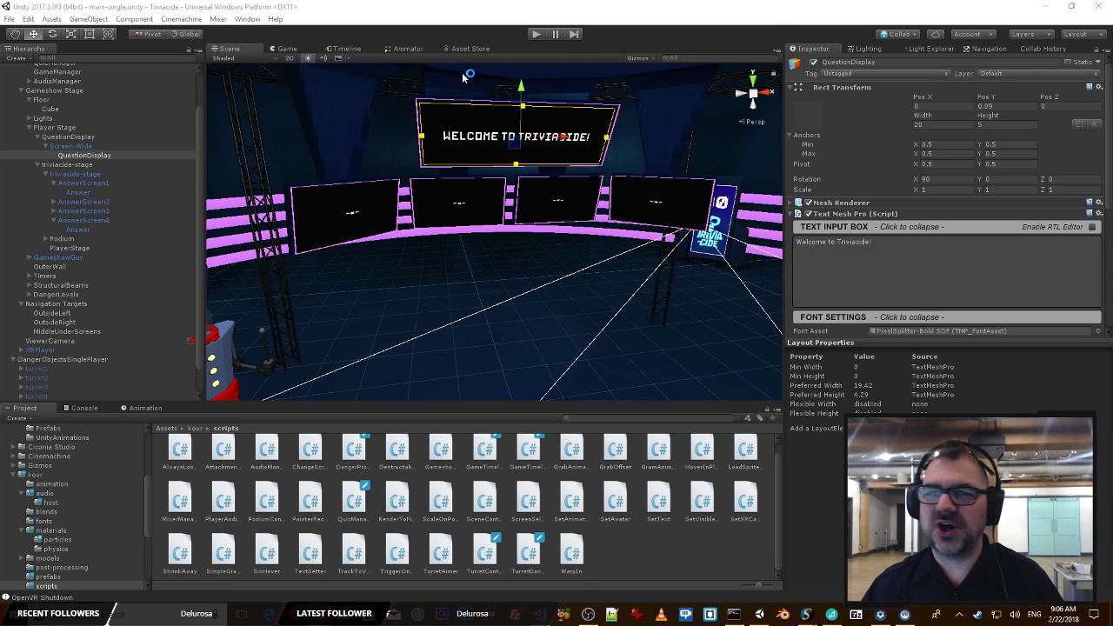
Step: Switch to Chrome and open dafont.com
left_click_drag(1112, 24, 492, 54)
double_click(492, 54)
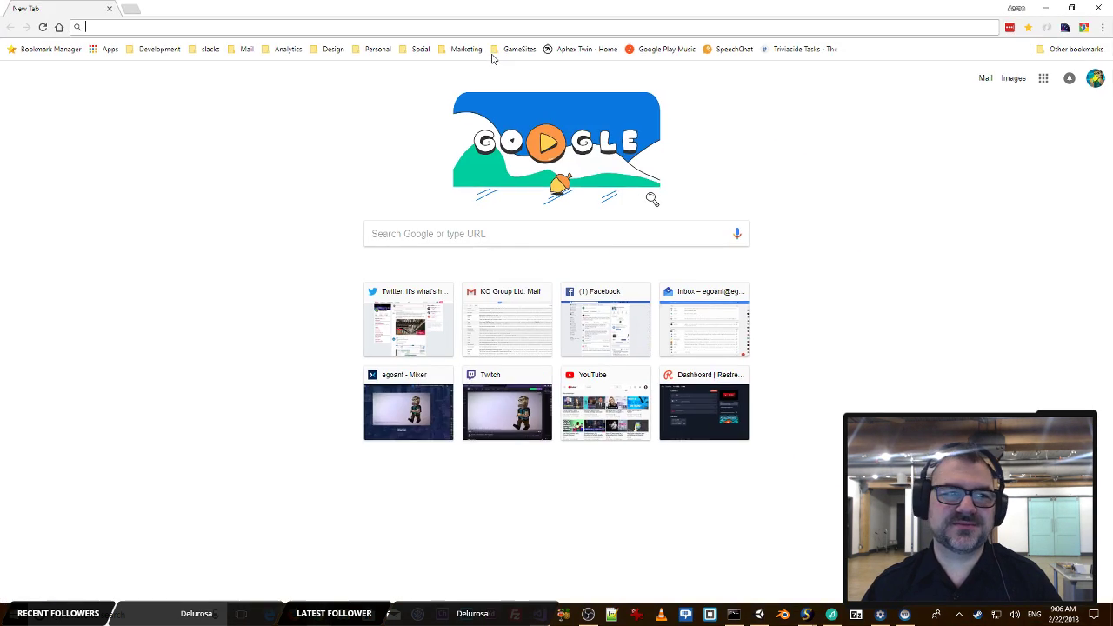
type("dafont")
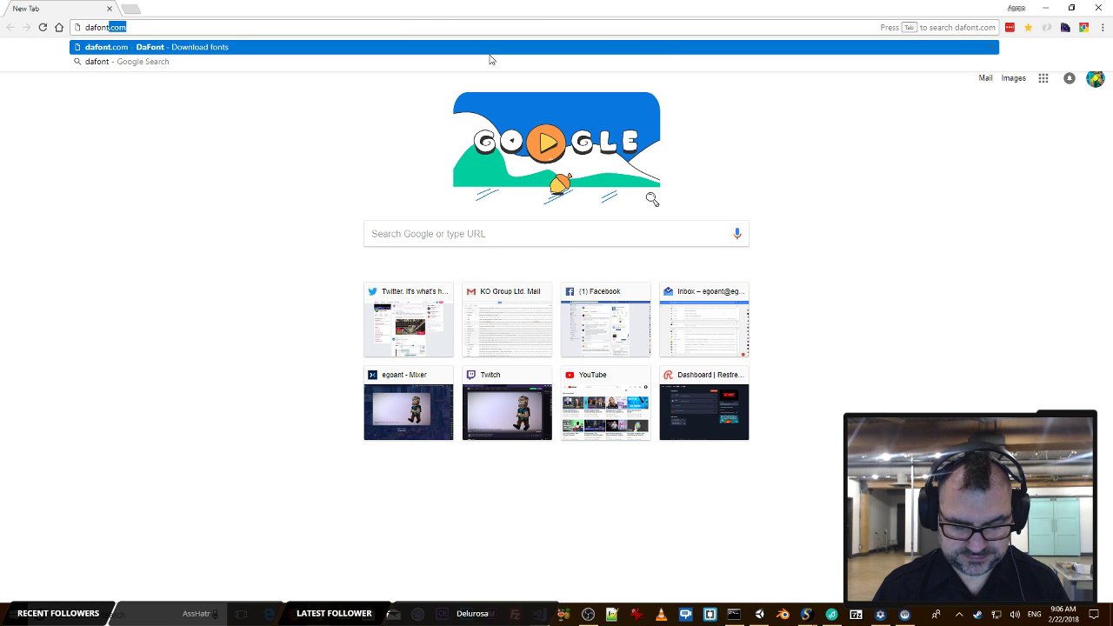
type(".co")
key("Return")
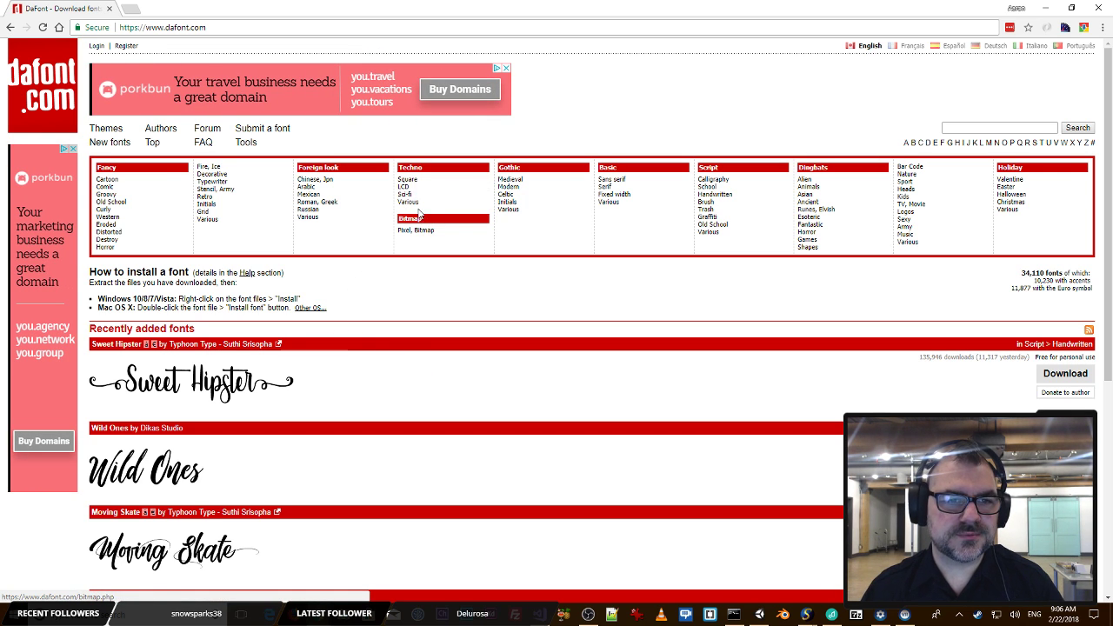
Step: Open the Techno Square fonts, switch to the Basic Sans serif category, and look through its font list
left_click(408, 180)
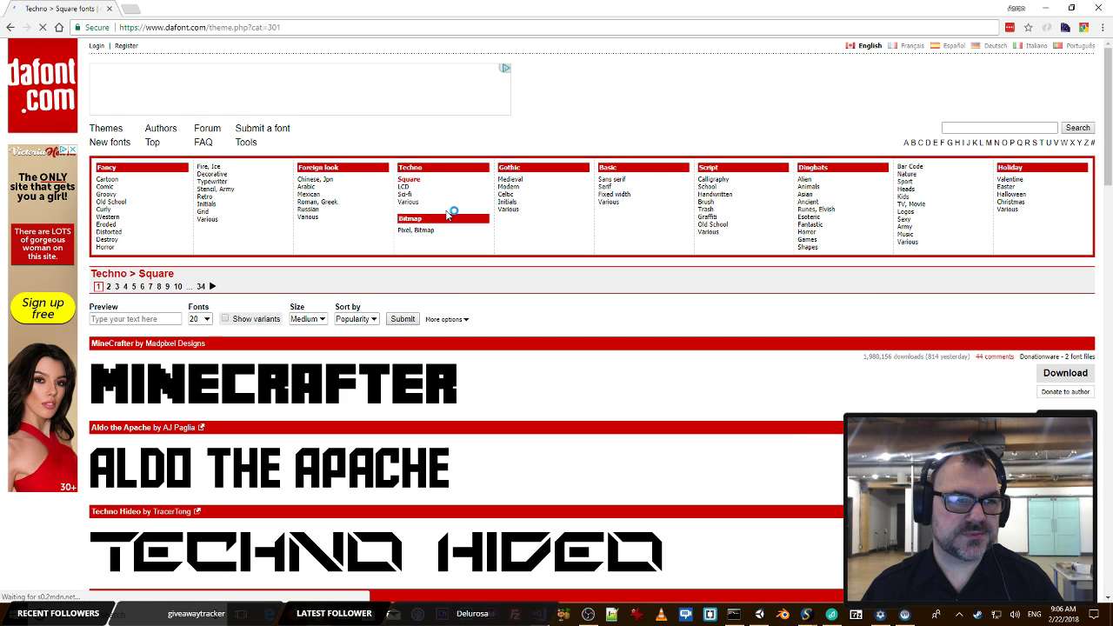
left_click(609, 181)
scroll(427, 345, "down", 3)
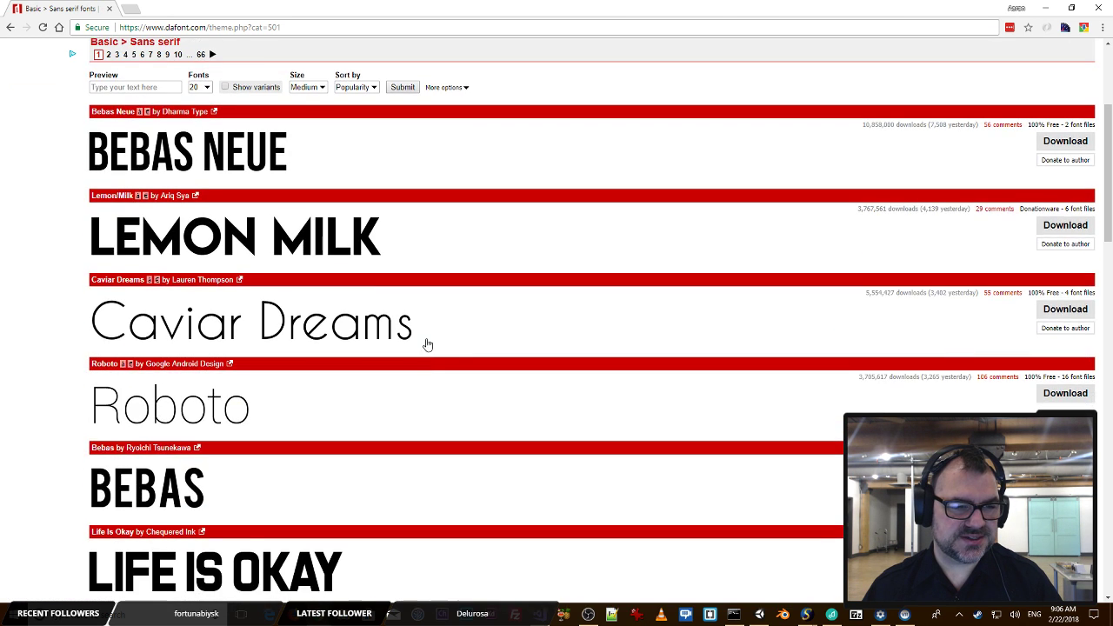
scroll(427, 344, "down", 4)
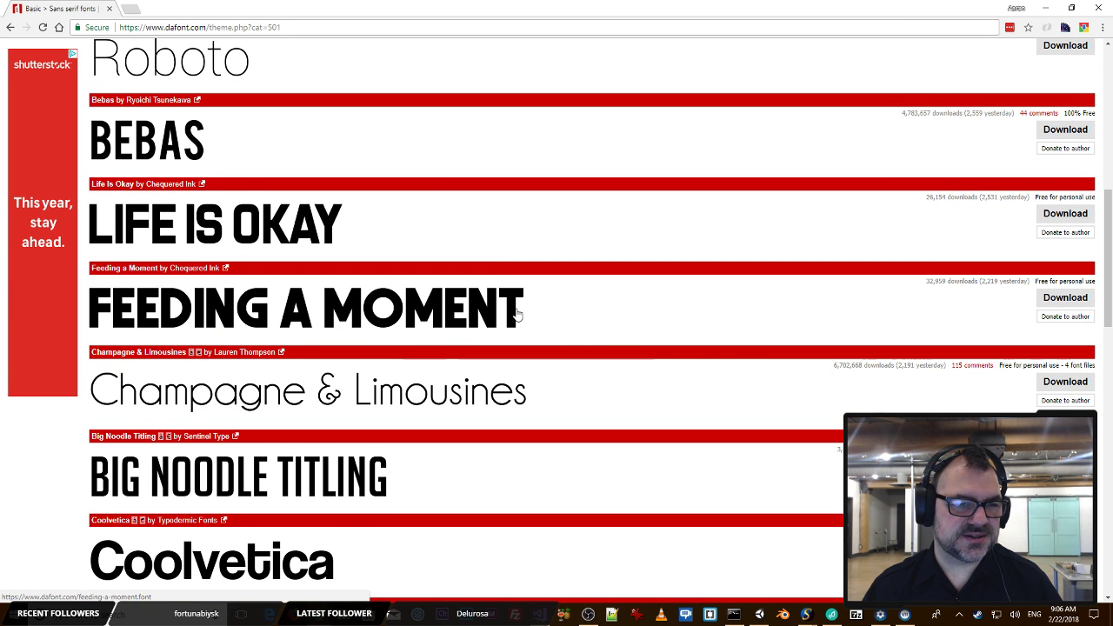
scroll(615, 339, "down", 4)
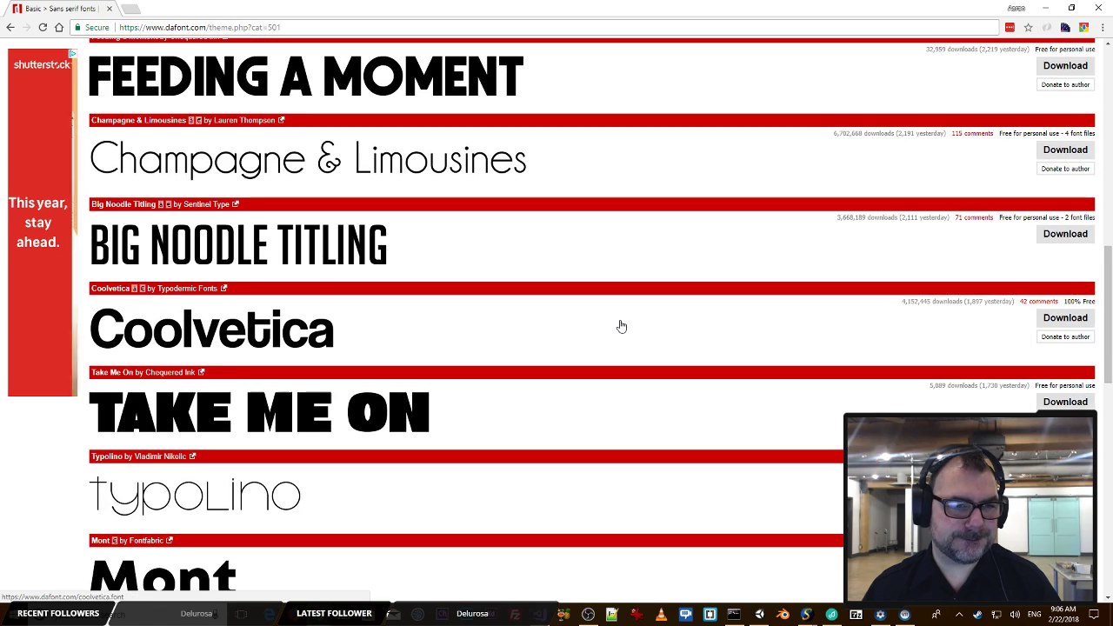
scroll(613, 328, "up", 11)
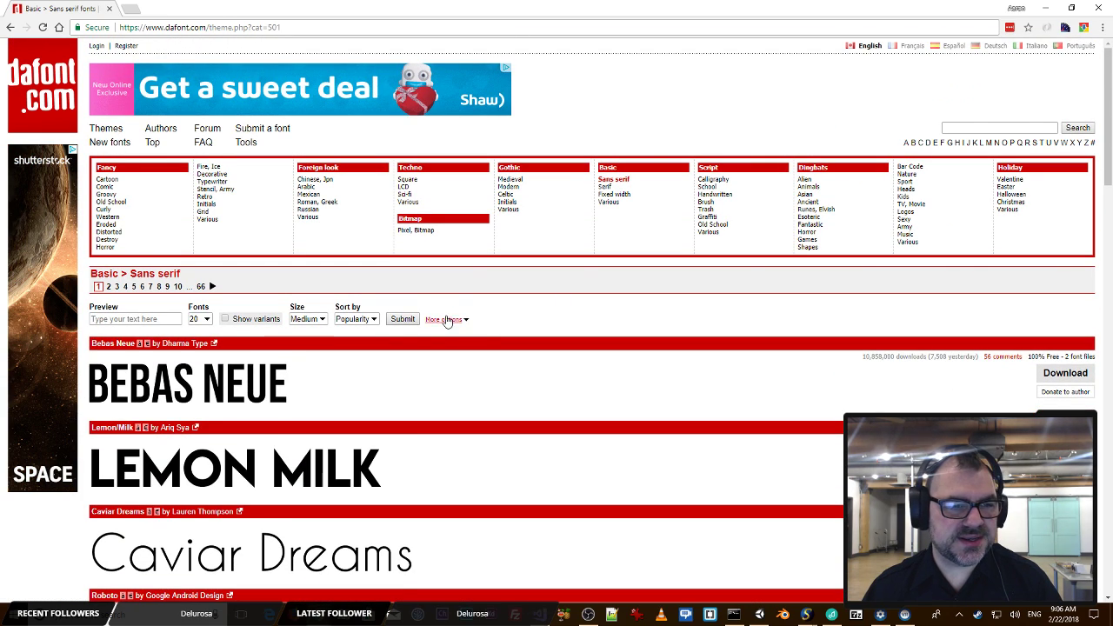
Step: Filter the Sans serif fonts to Public domain / GPL / OFL and 100% Free, with "Triviacide" as the preview text
left_click(447, 320)
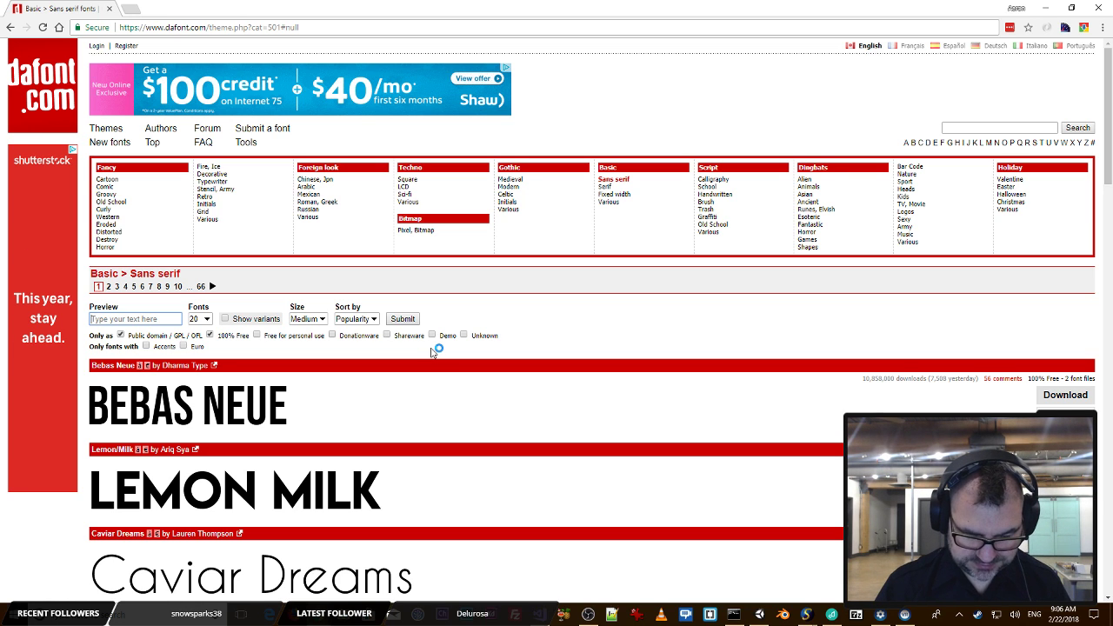
type("Triviacide")
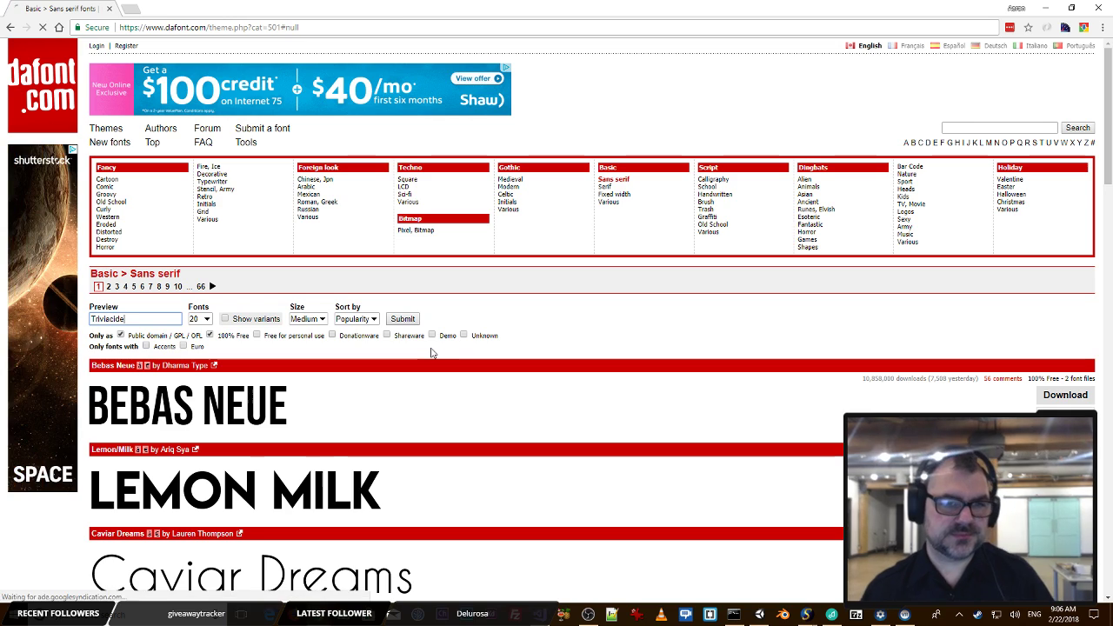
key("Return")
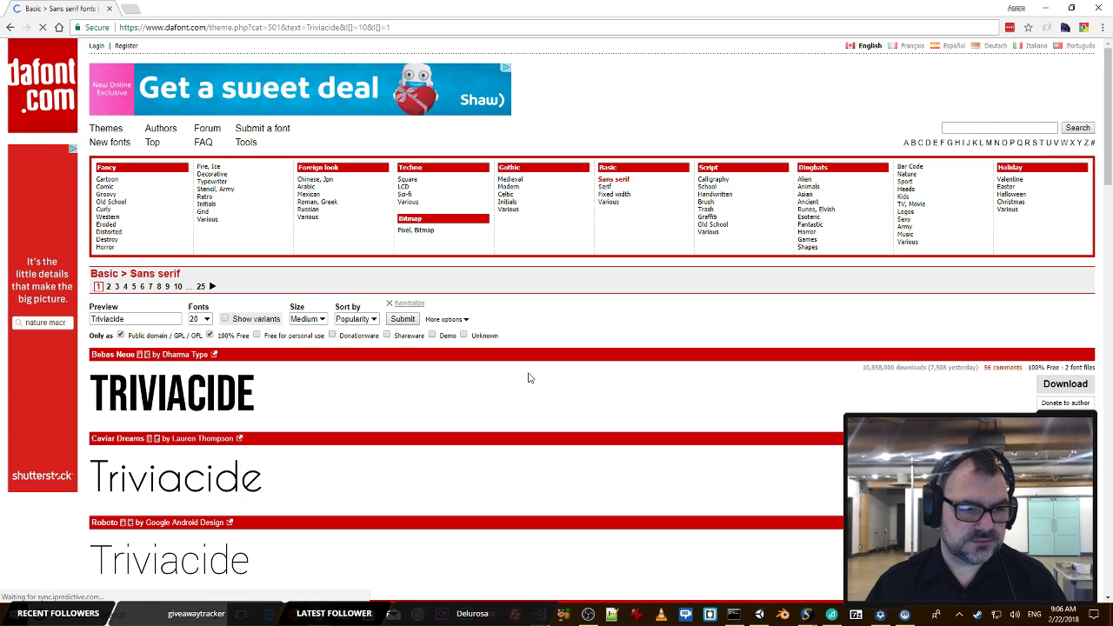
Step: Examine the Triviacide previews of the free Sans serif fonts on result pages 1 and 2
scroll(527, 377, "down", 3)
scroll(529, 379, "down", 3)
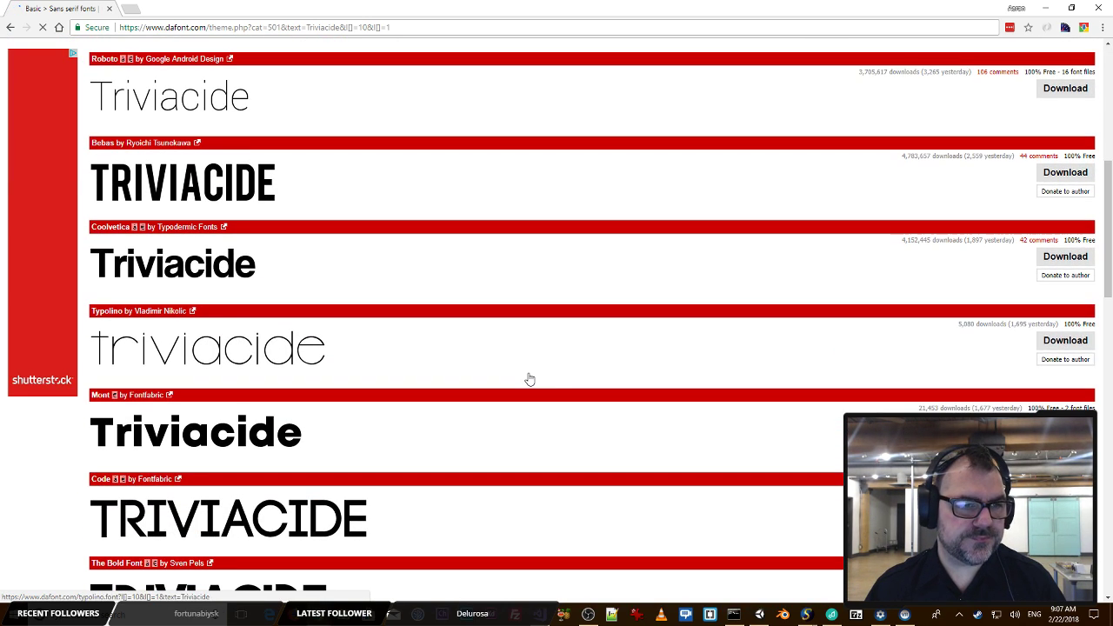
scroll(529, 379, "down", 2)
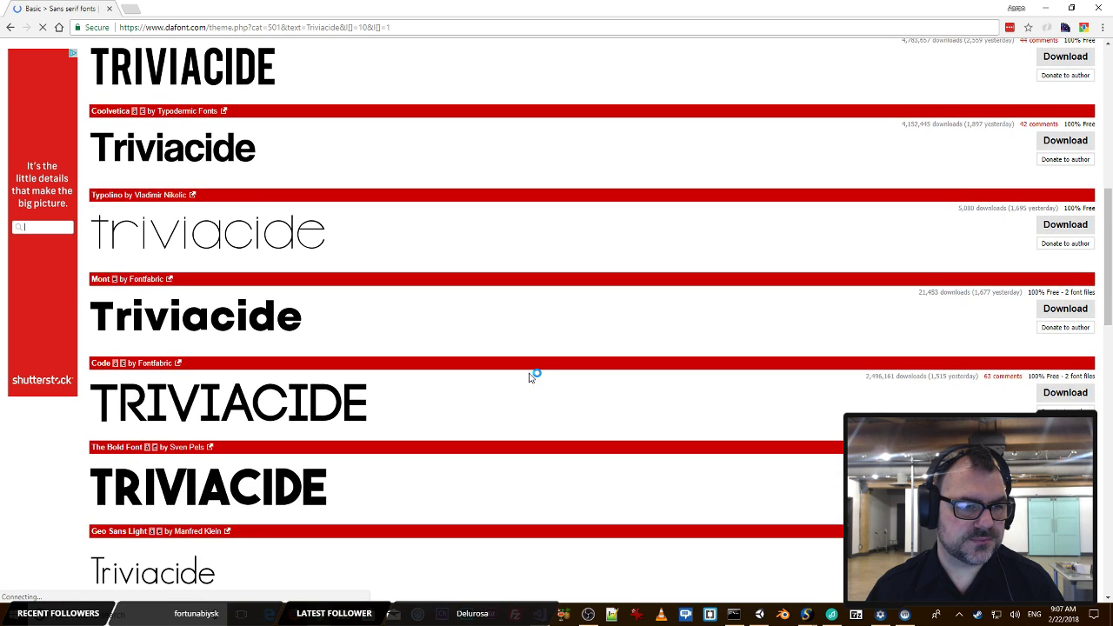
scroll(529, 376, "down", 5)
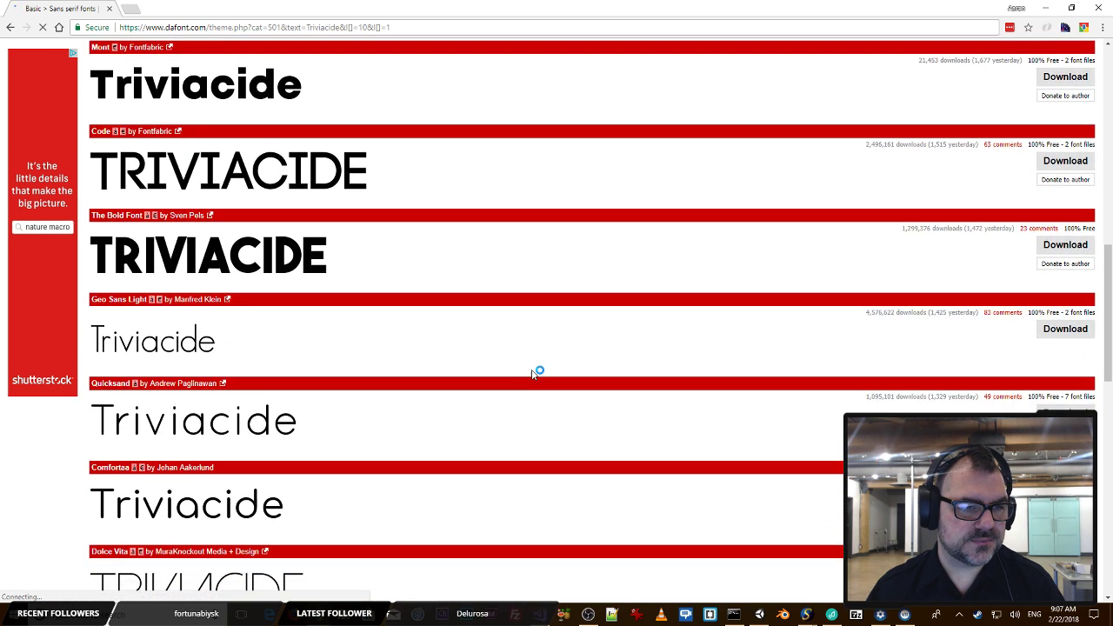
scroll(533, 375, "down", 2)
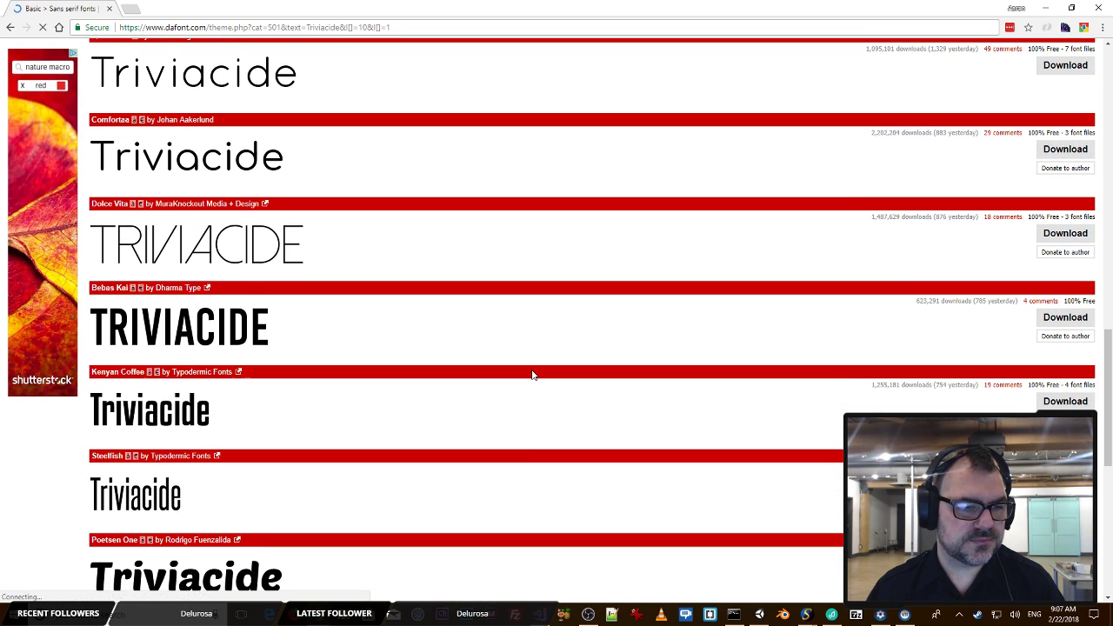
scroll(533, 374, "down", 3)
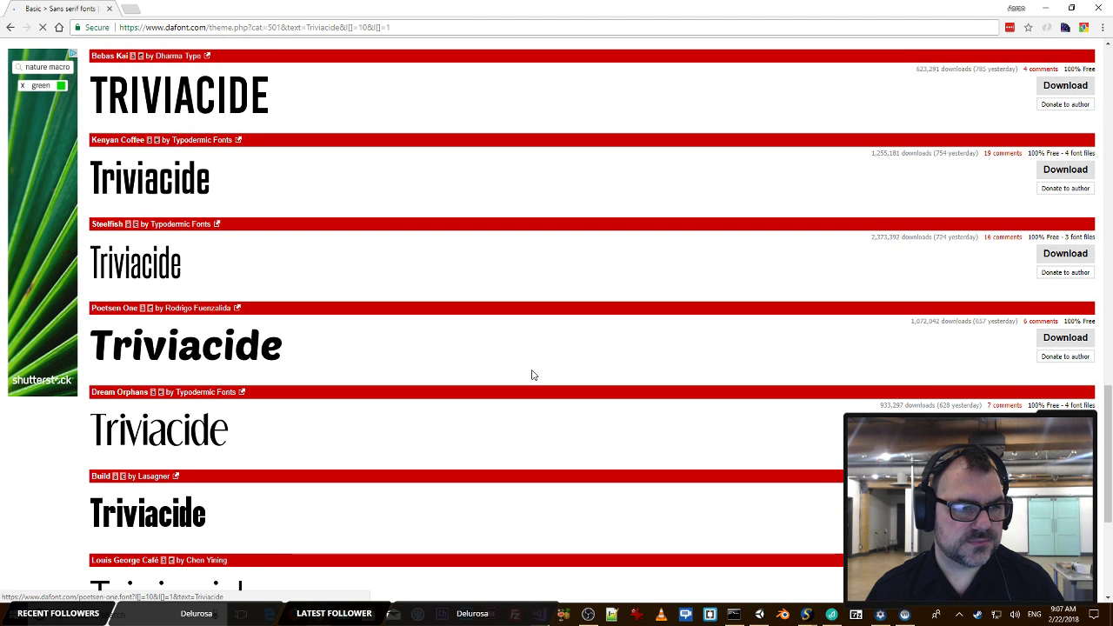
scroll(533, 375, "down", 3)
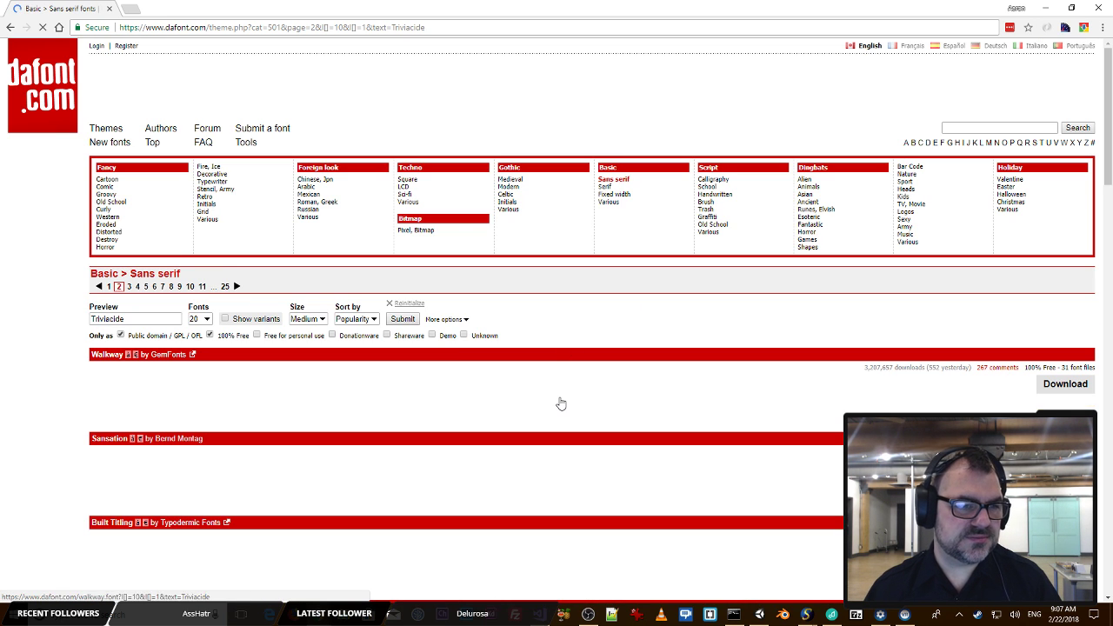
scroll(493, 391, "down", 4)
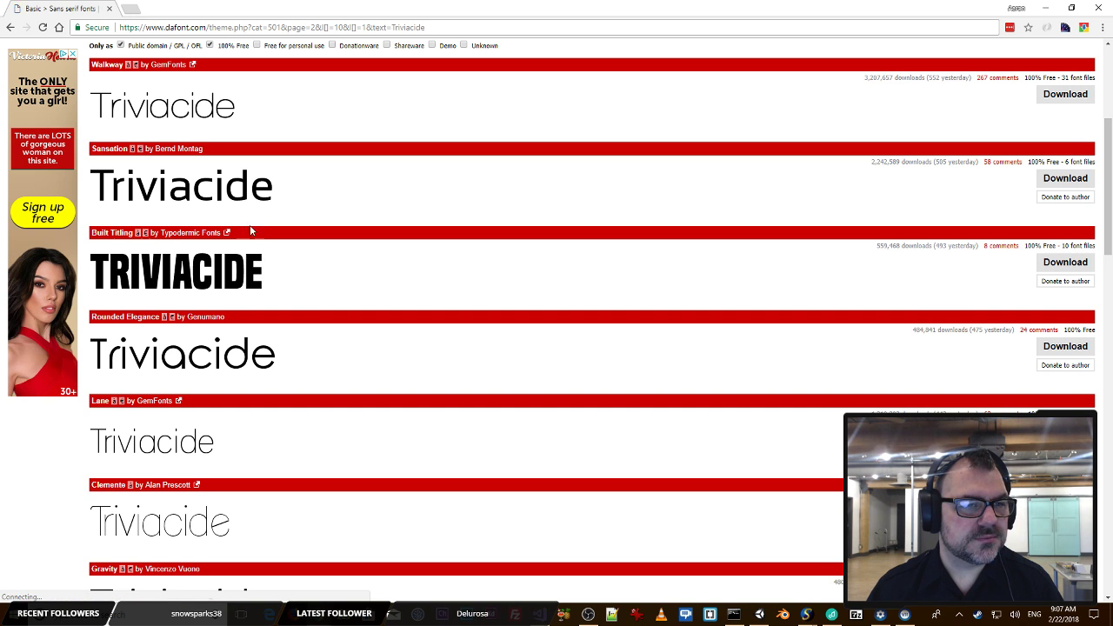
scroll(492, 240, "down", 5)
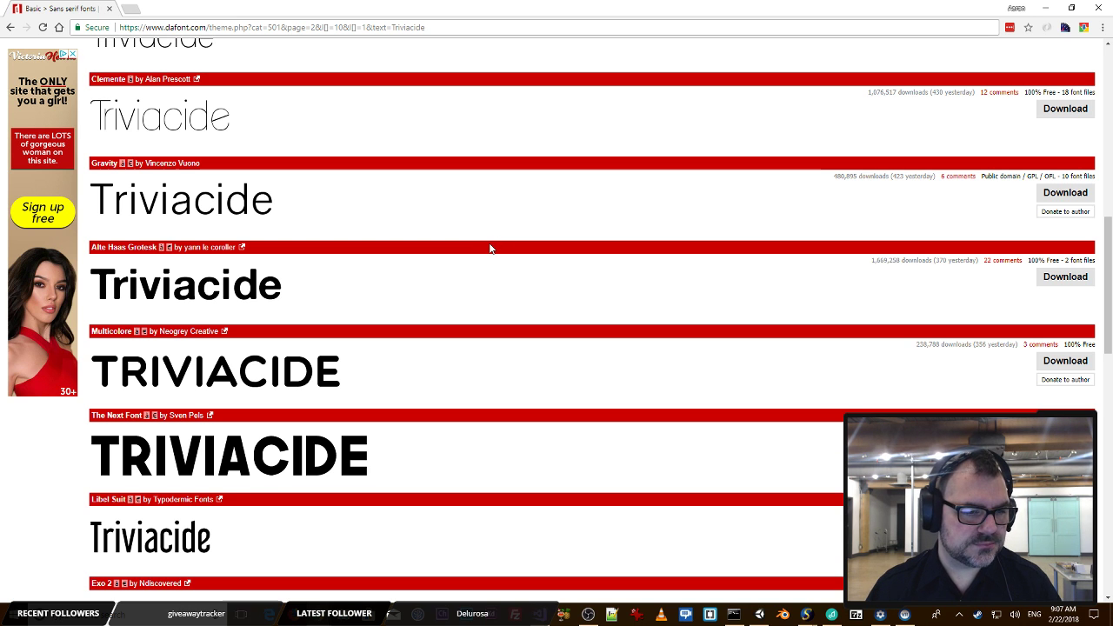
scroll(489, 249, "down", 3)
scroll(487, 251, "down", 2)
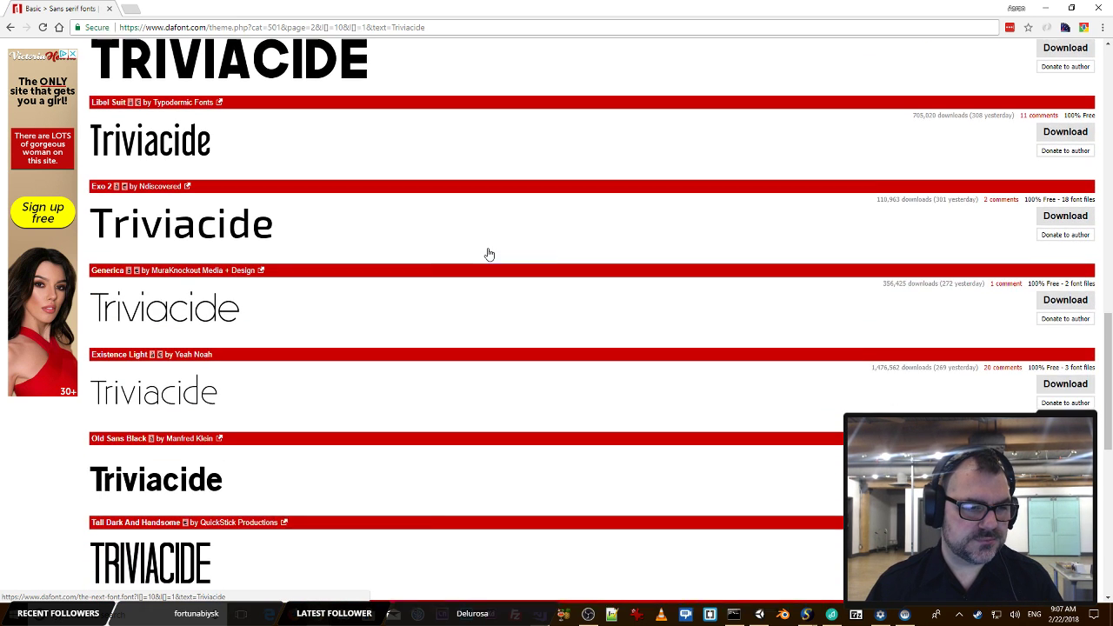
scroll(484, 252, "down", 6)
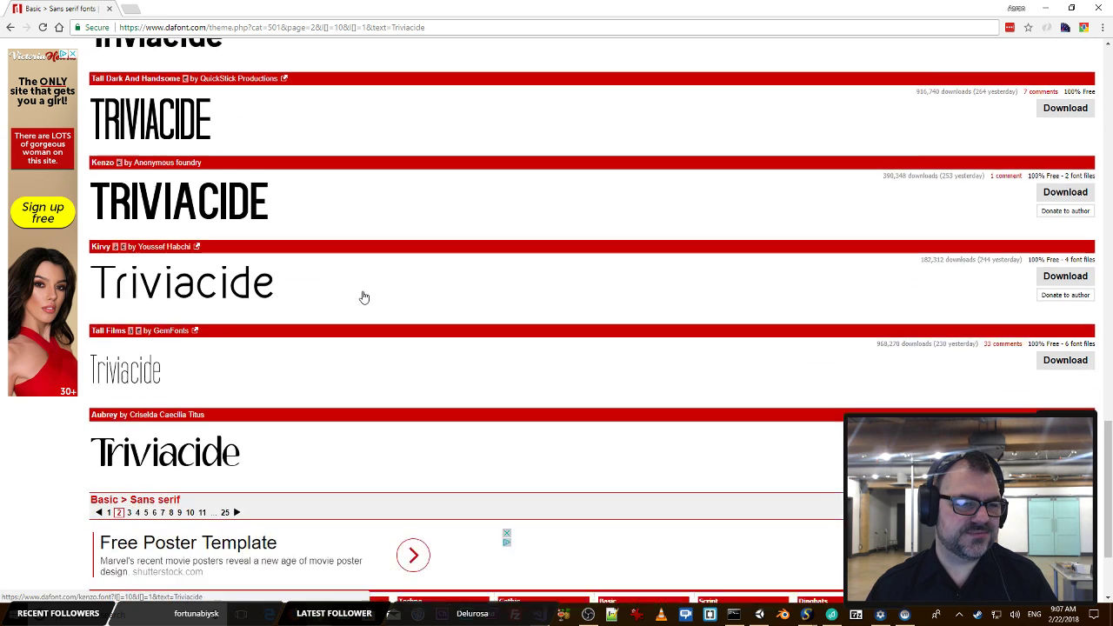
scroll(352, 307, "down", 1)
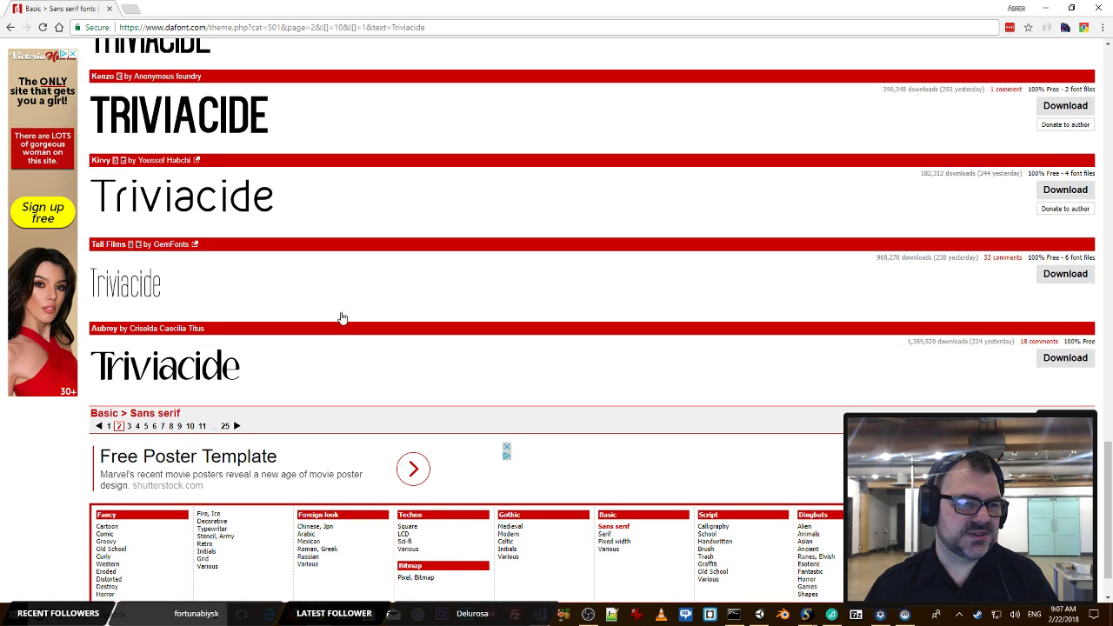
Step: Open page 3 of the Sans serif results and compare the Triviacide font previews there
left_click(128, 426)
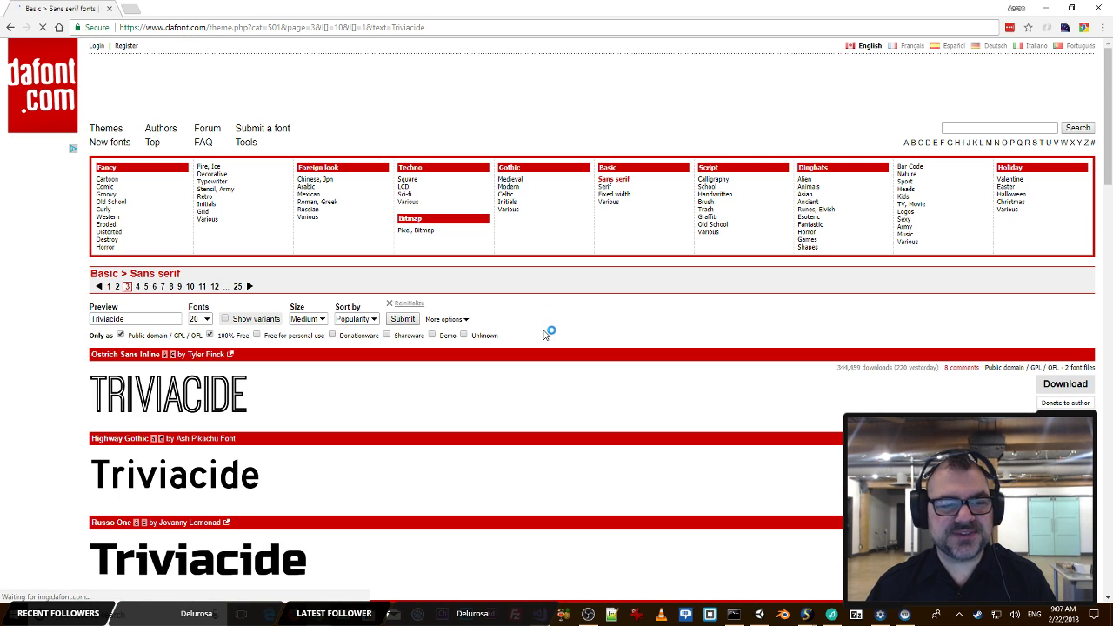
scroll(534, 336, "down", 3)
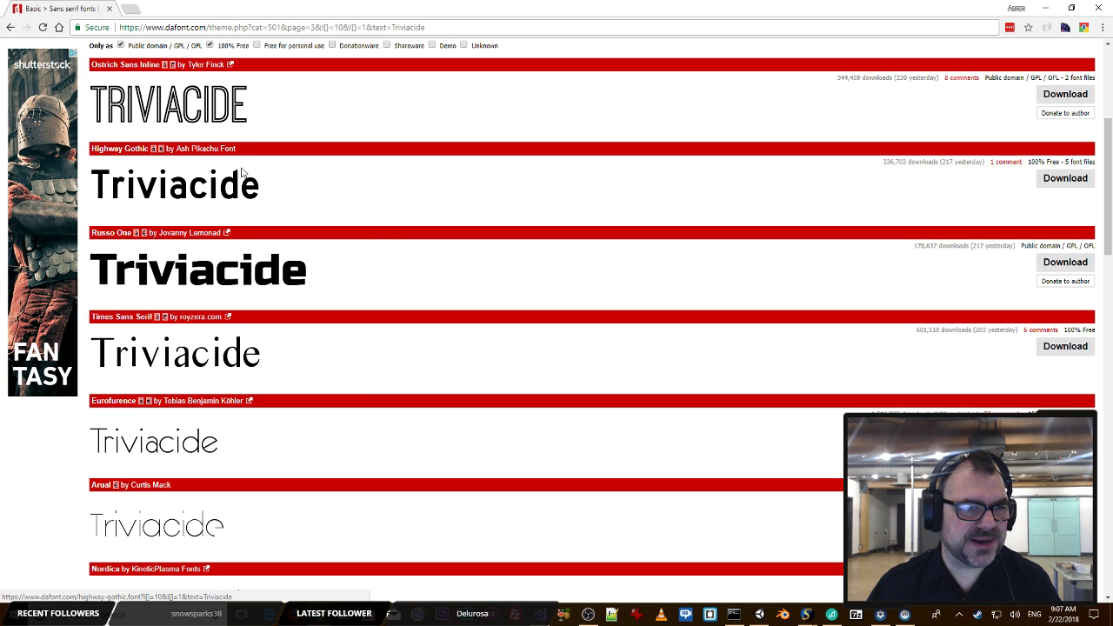
scroll(396, 242, "down", 2)
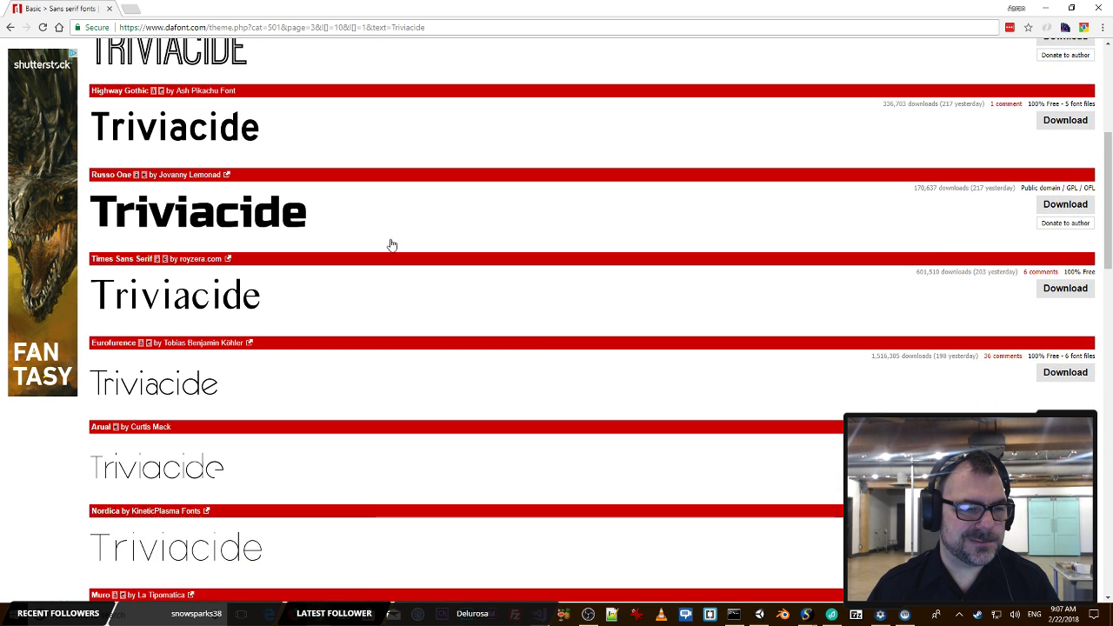
scroll(386, 240, "down", 3)
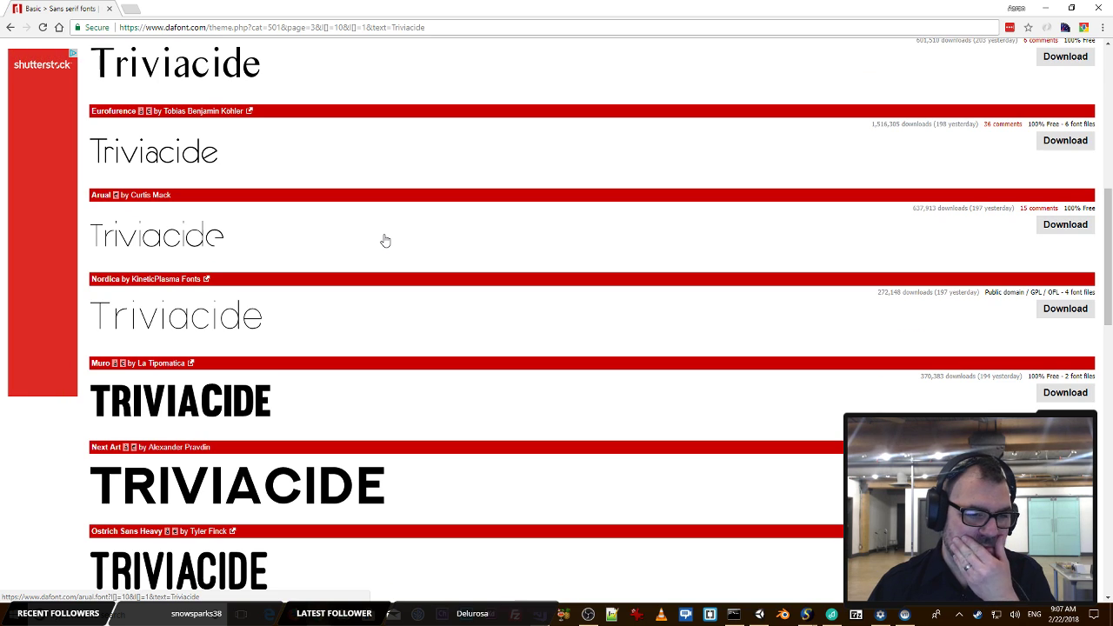
scroll(385, 240, "down", 4)
scroll(385, 240, "down", 4)
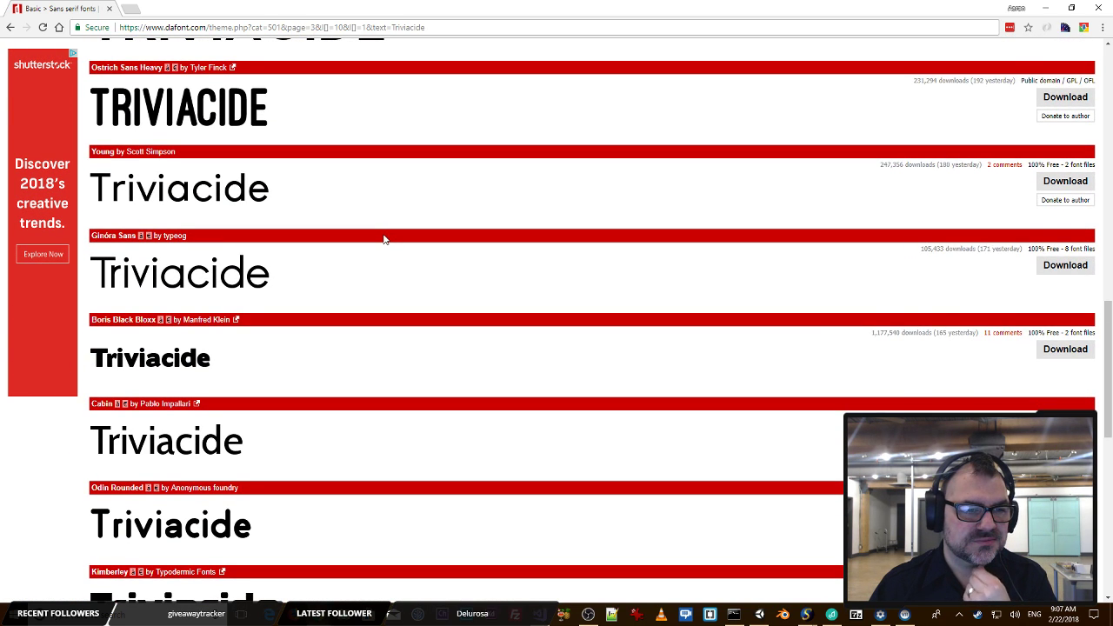
scroll(386, 240, "down", 4)
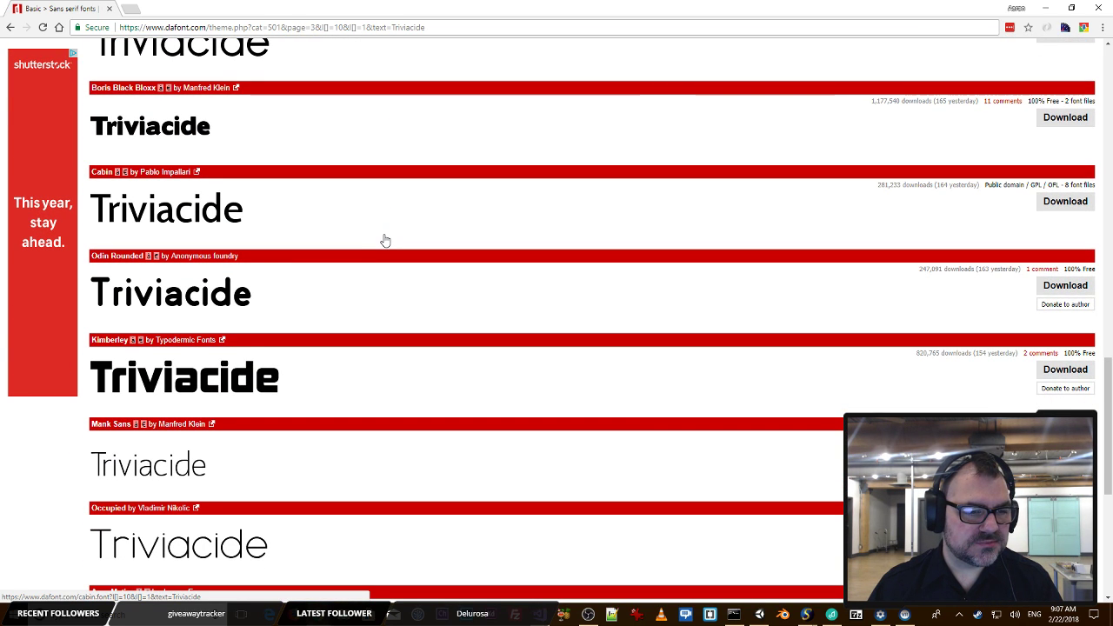
scroll(385, 242, "down", 6)
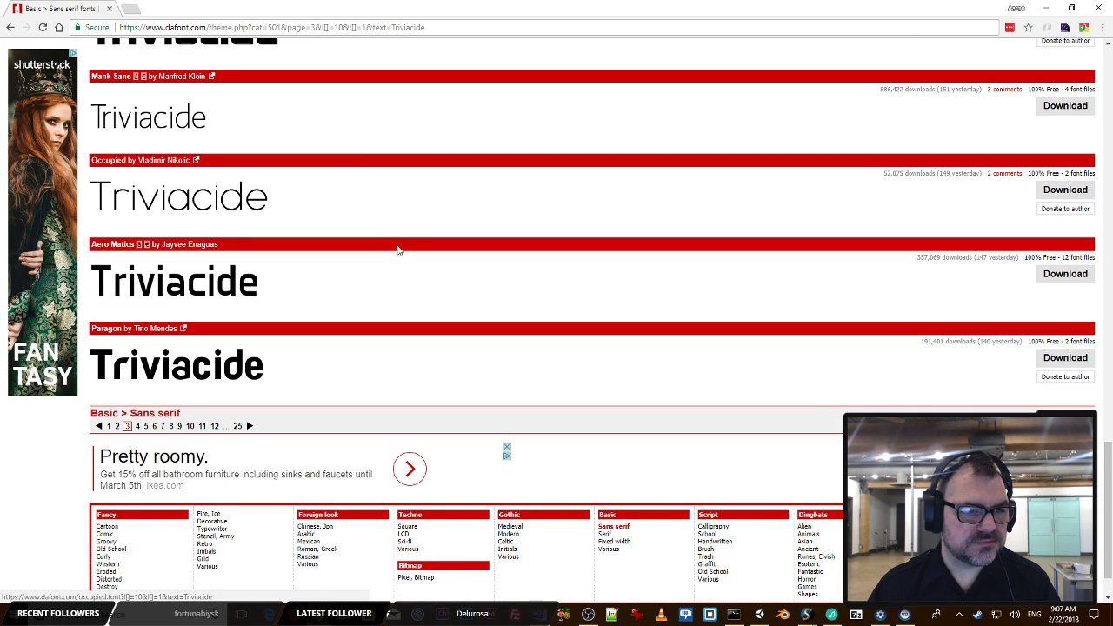
Step: Return to the Highway Gothic font near the start of the page and download it as highway_gothic.zip into Downloads
scroll(418, 310, "up", 15)
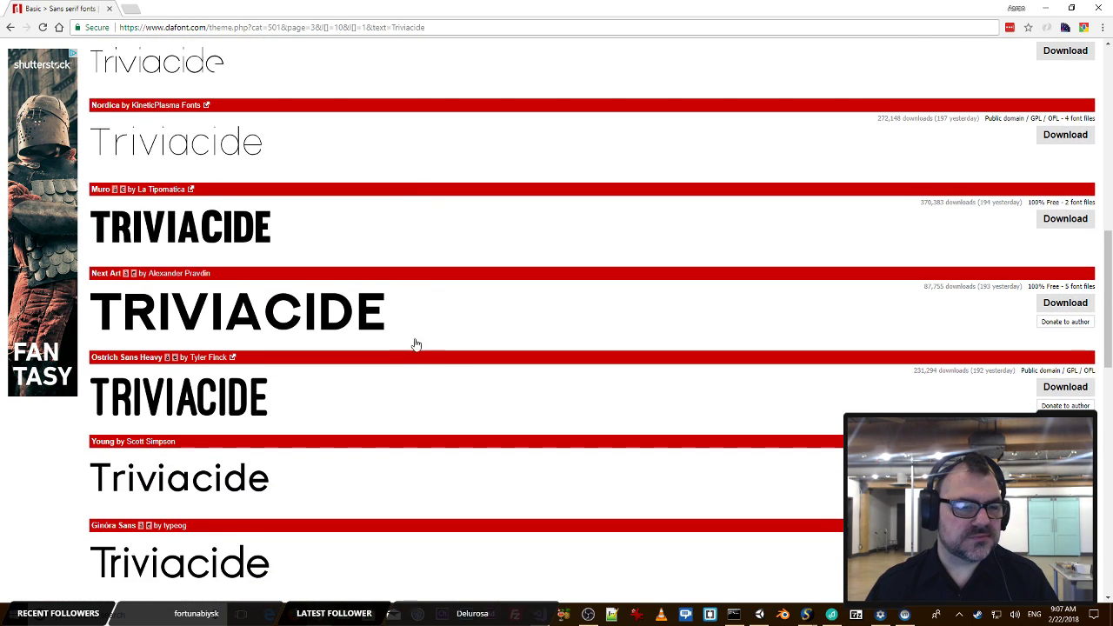
left_click(358, 388)
scroll(305, 460, "up", 2)
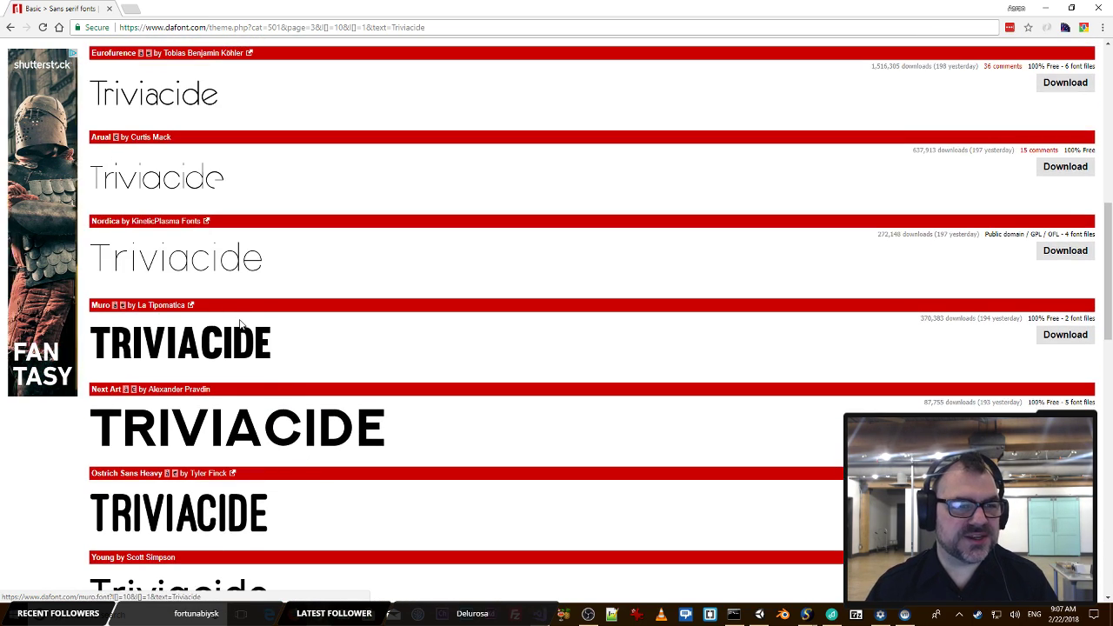
scroll(321, 333, "up", 5)
scroll(342, 331, "up", 4)
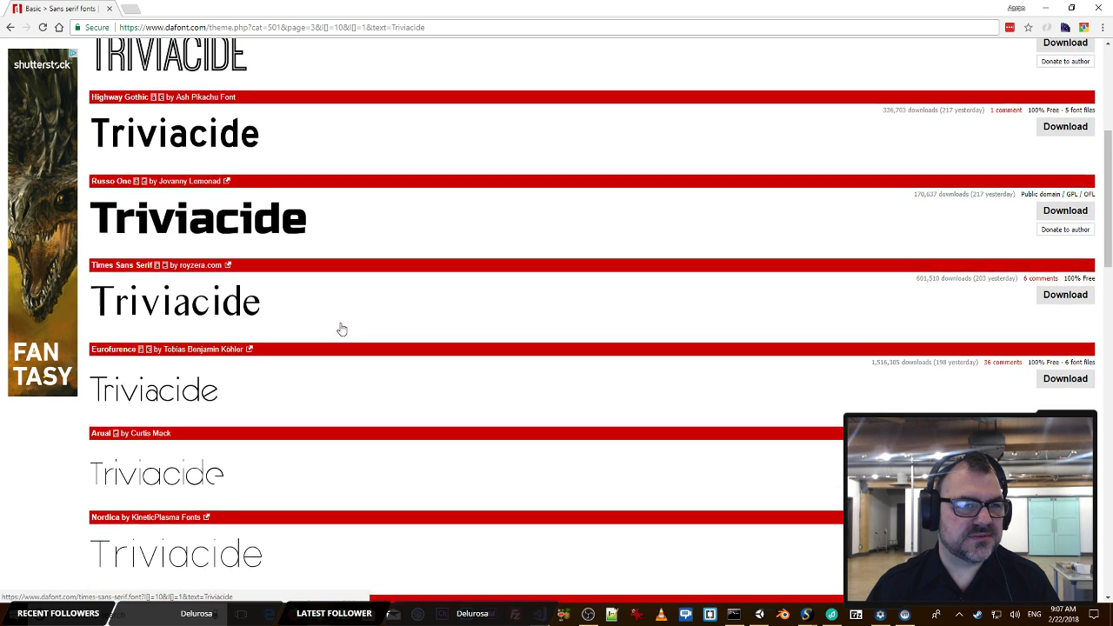
left_click(1071, 358)
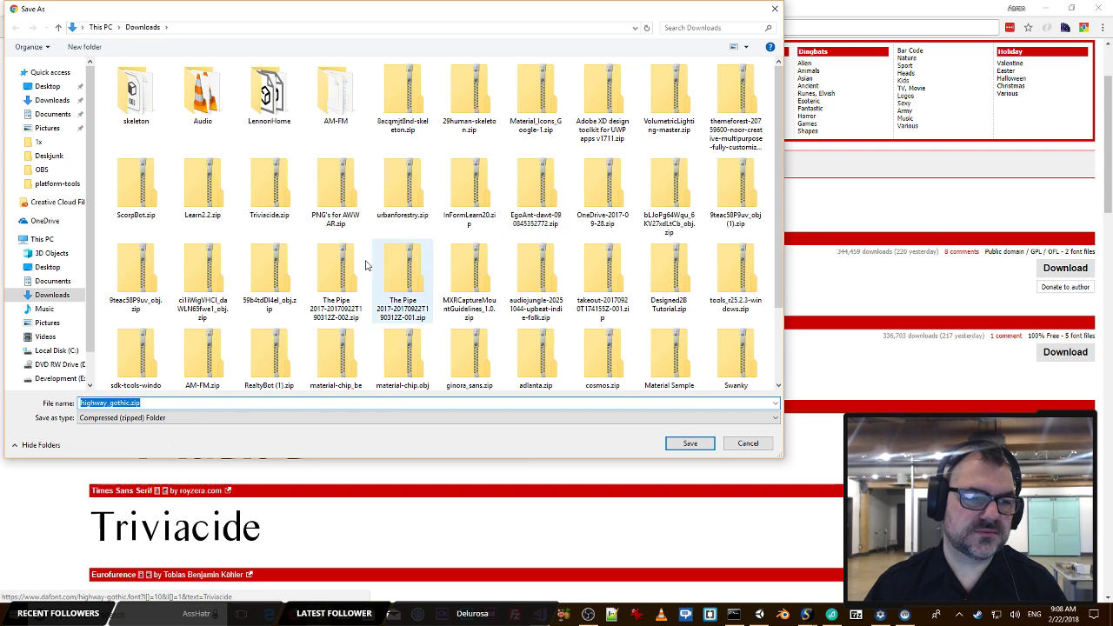
left_click(691, 443)
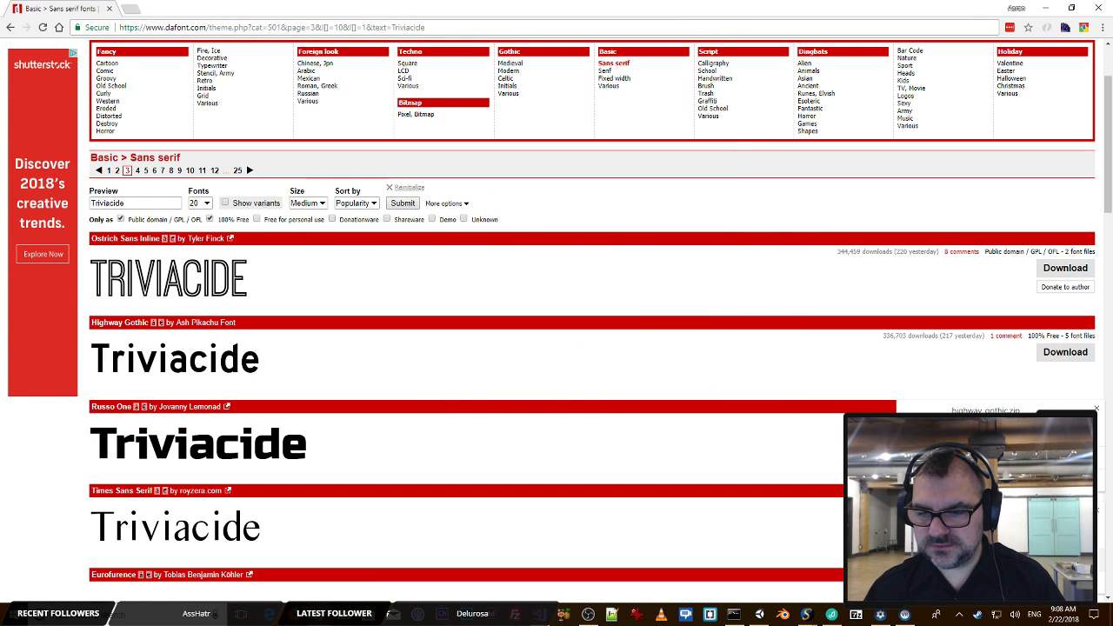
Step: Open the downloaded highway_gothic.zip and copy all five of its TrueType font files to the Desktop
left_click(991, 443)
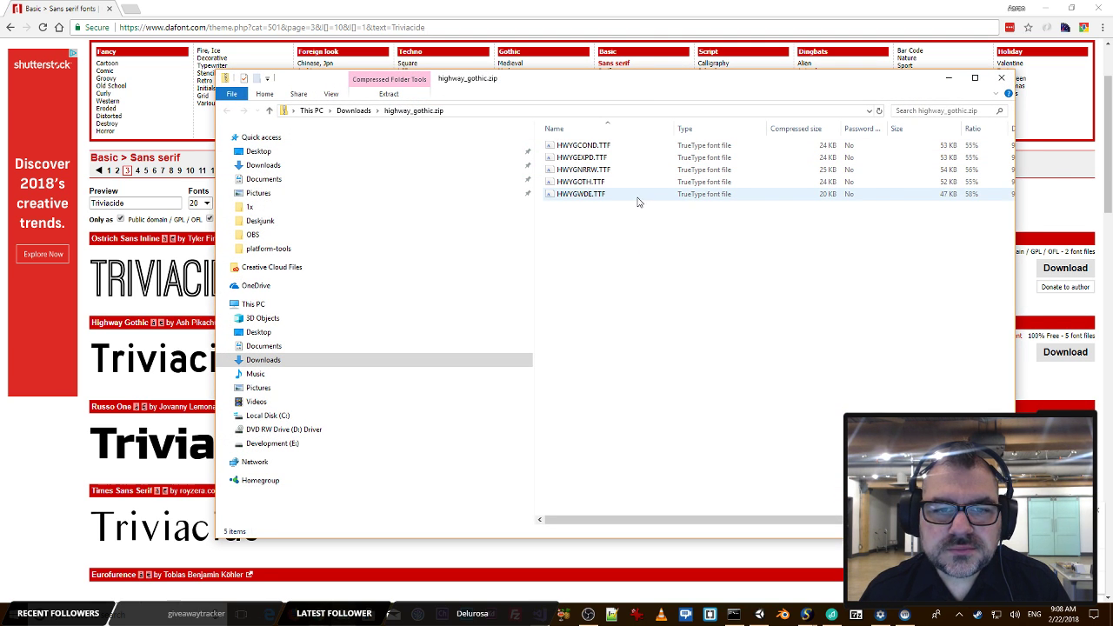
double_click(595, 147)
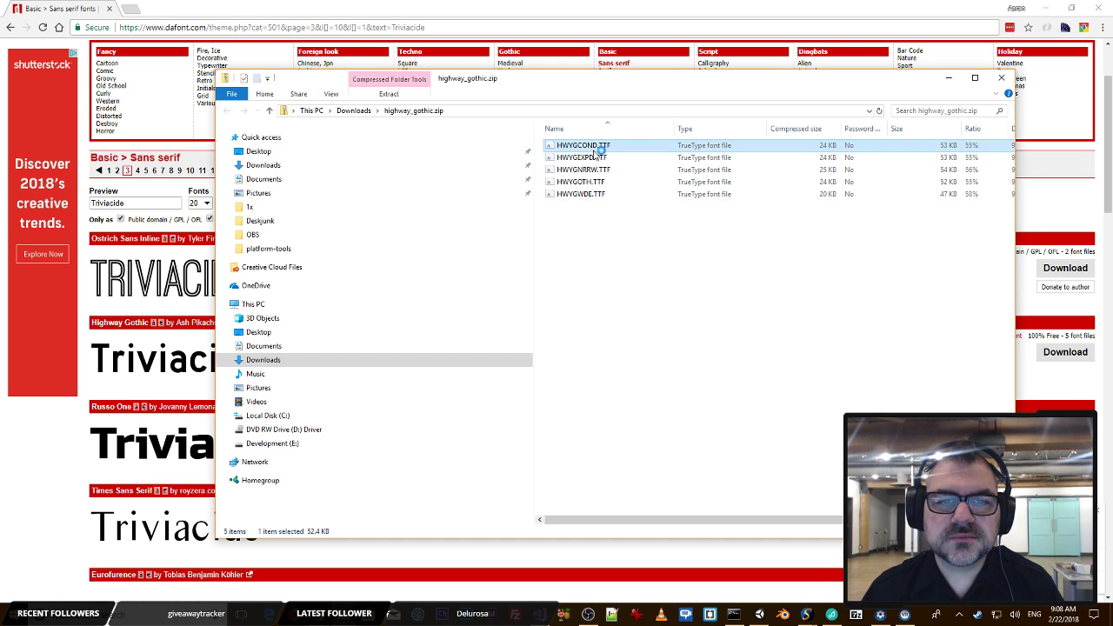
left_click(589, 192, "shift")
left_click_drag(581, 152, 271, 154)
Step: Install all five Highway Gothic TrueType fonts from the Desktop folder into Windows
left_click(431, 152)
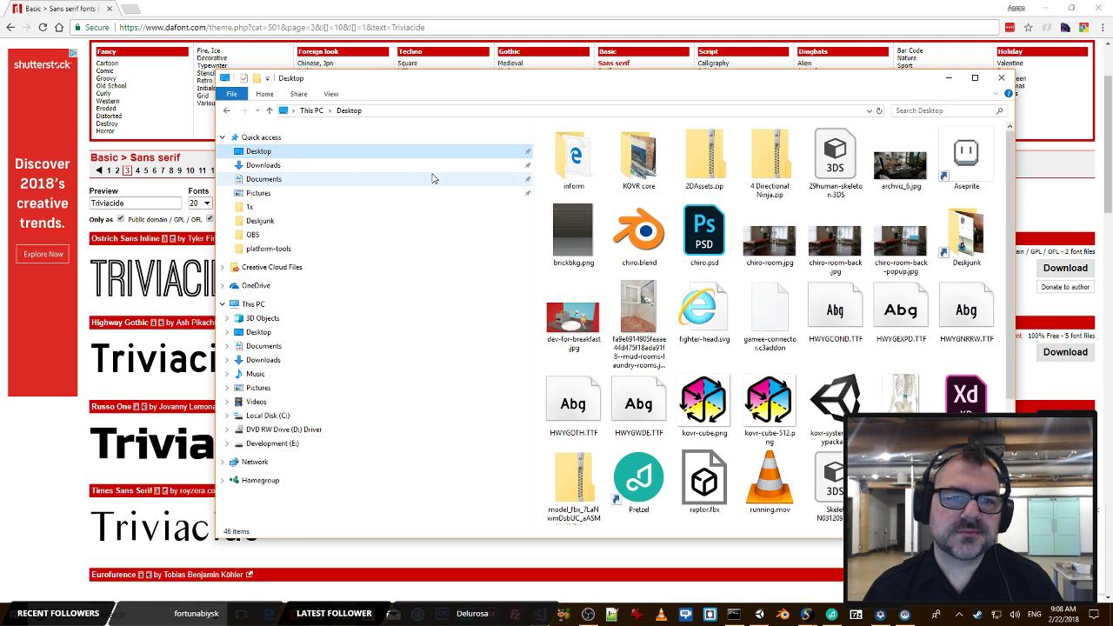
left_click(835, 309)
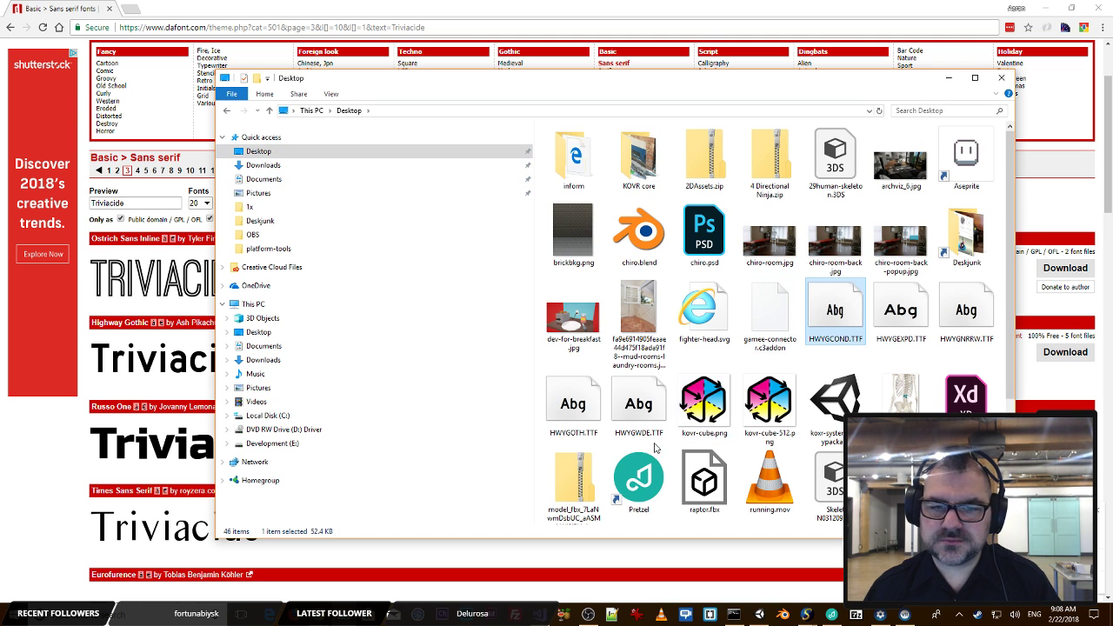
left_click(657, 445, "shift")
right_click(647, 423)
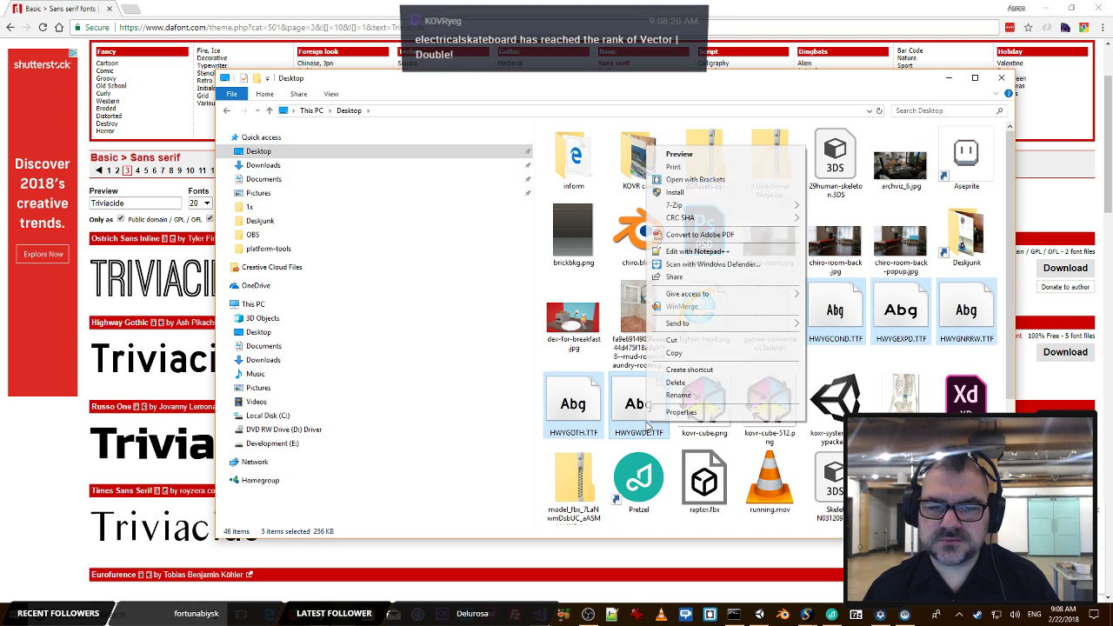
left_click(682, 192)
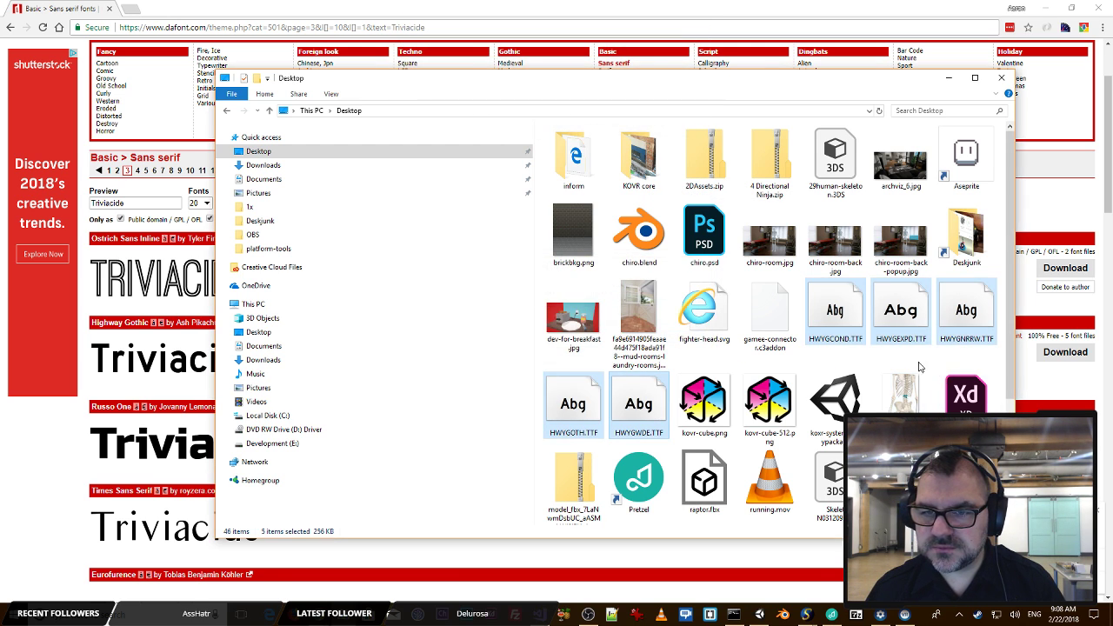
Step: Copy HWYGOTH.TTF and HWYGNRRW.TTF from the Desktop and open the Development (E:) drive
left_click(588, 412)
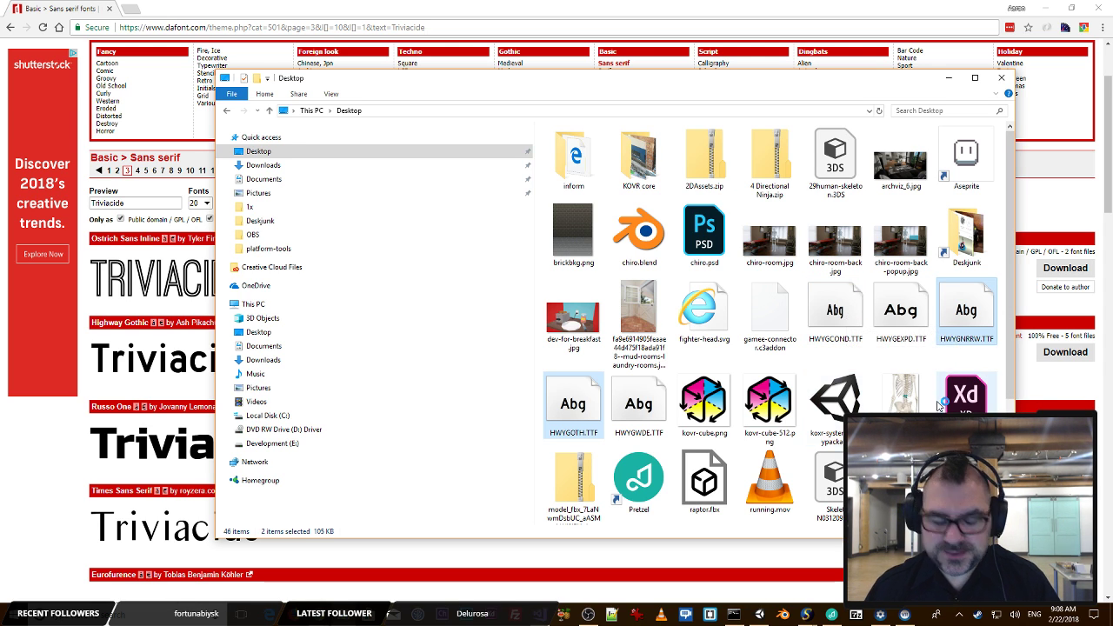
left_click(285, 444)
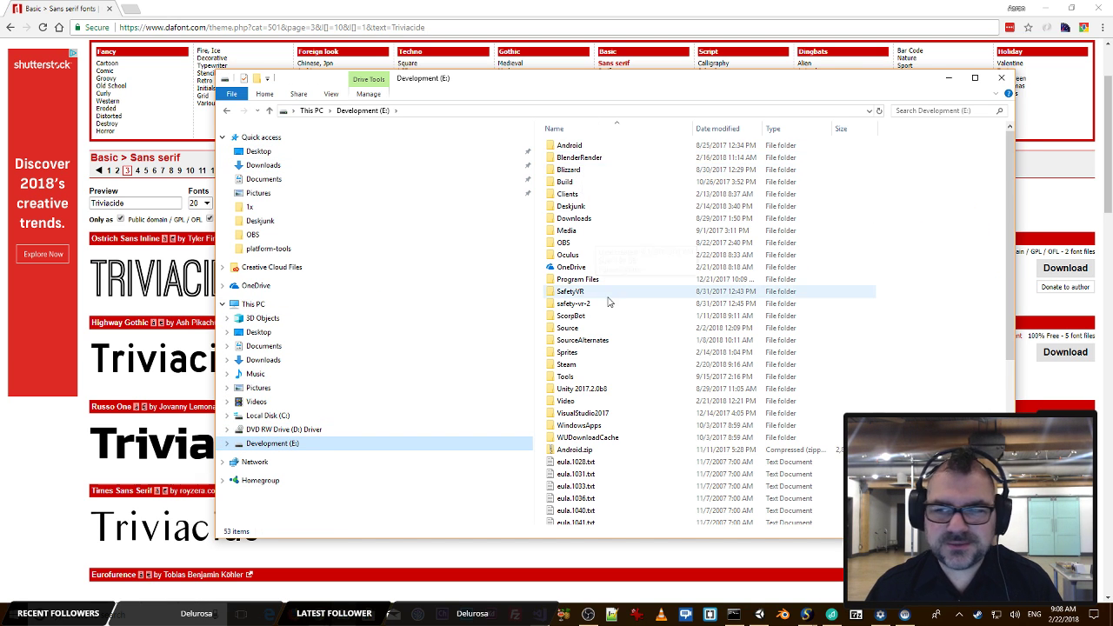
key("alt+Tab")
key("alt+Tab")
key("alt+Tab")
key("alt+Tab")
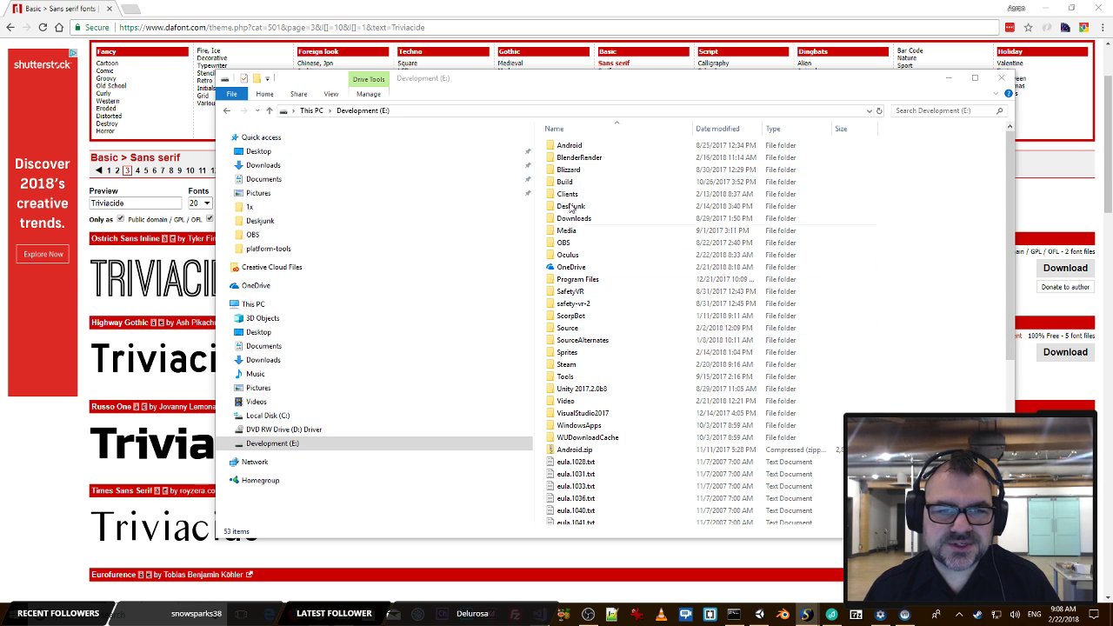
Step: Paste the two copied font files into Source\Triviacide\Assets\kovr\fonts
double_click(581, 328)
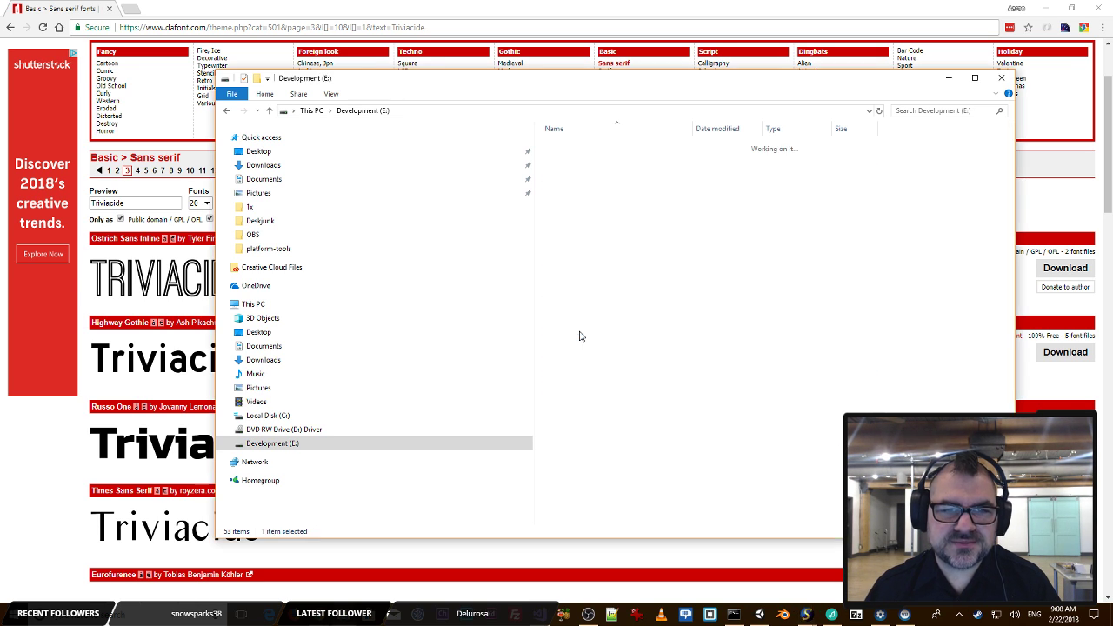
scroll(596, 229, "down", 4)
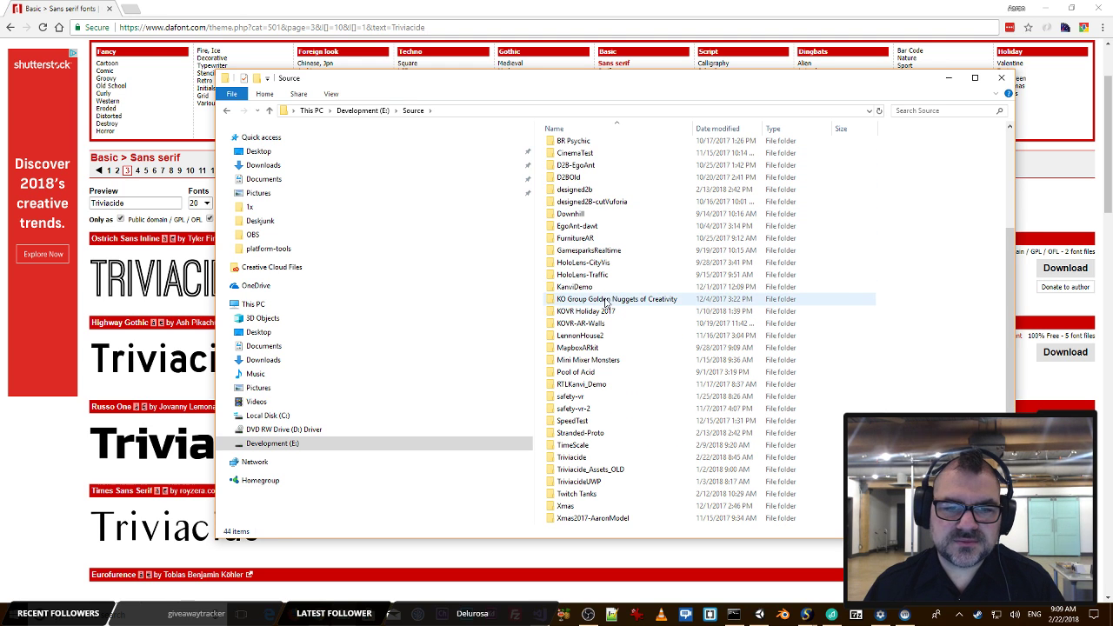
scroll(609, 313, "down", 1)
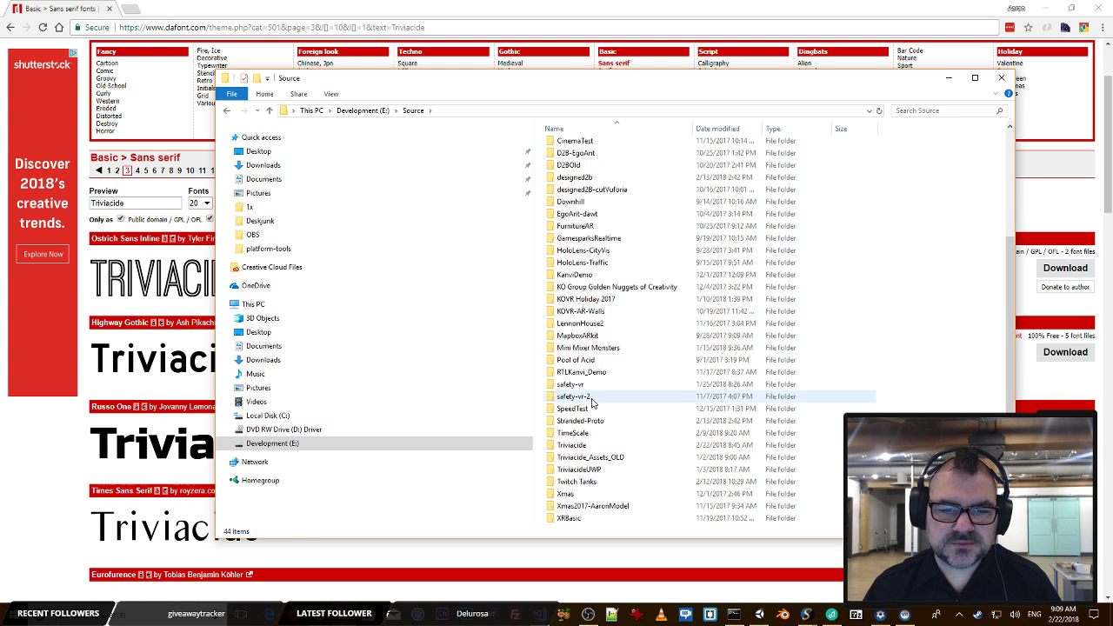
double_click(588, 445)
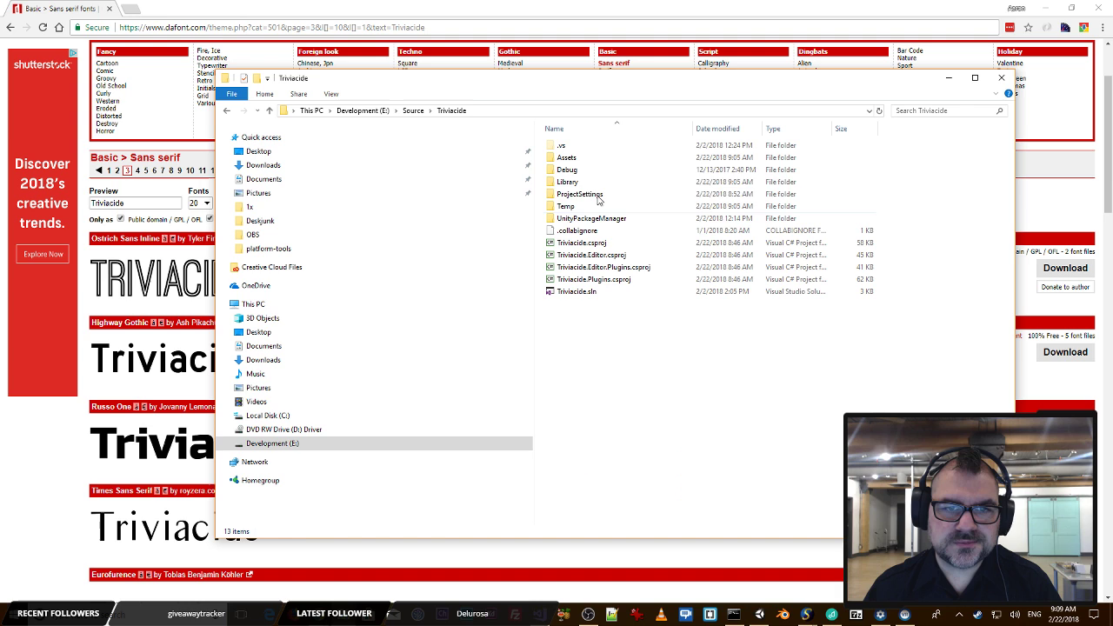
double_click(572, 158)
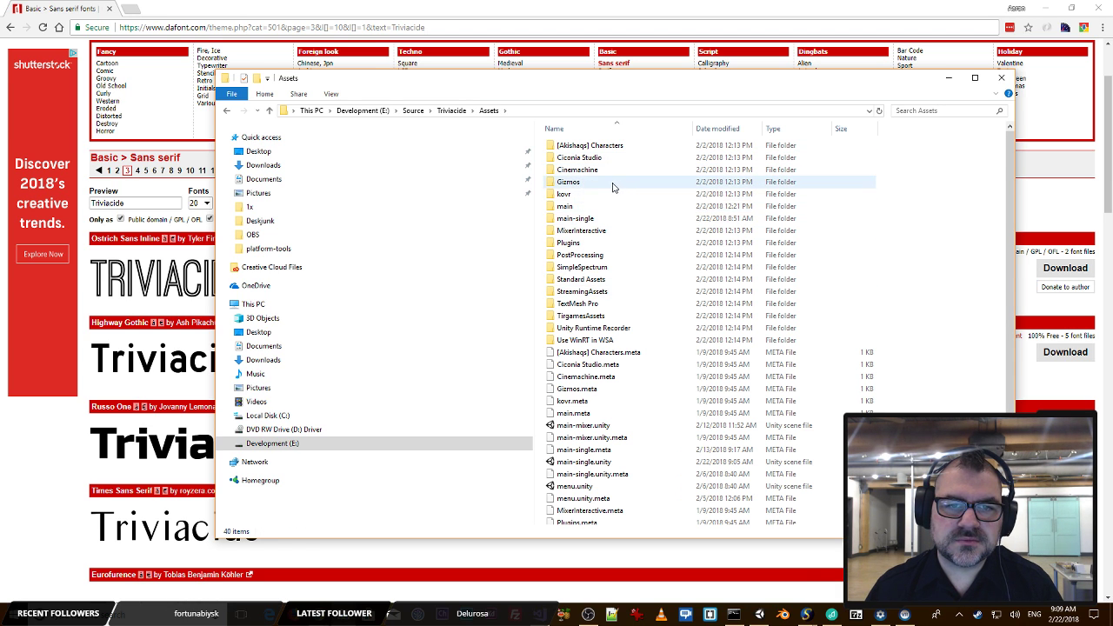
double_click(597, 194)
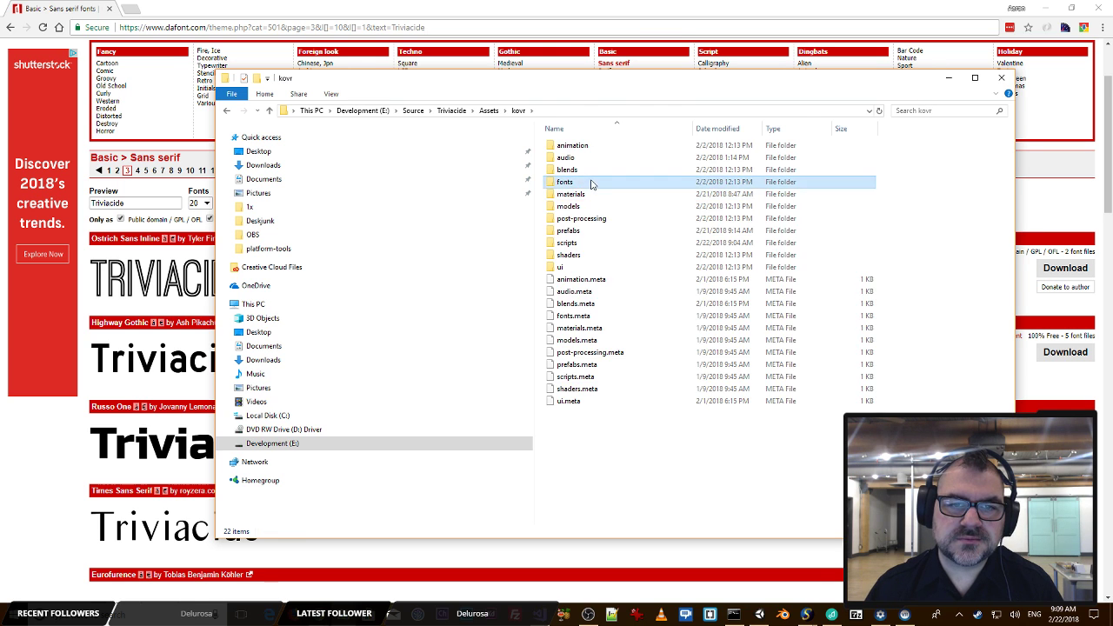
double_click(591, 182)
key("ctrl+v")
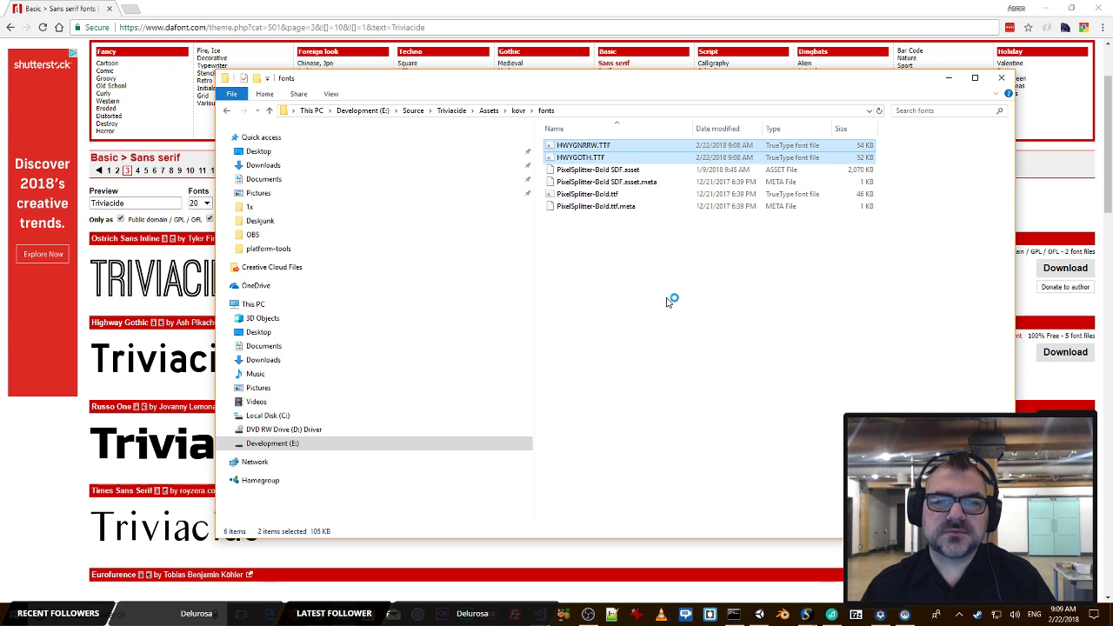
left_click(653, 280)
Step: Switch to Unity, open the TextMeshPro Font Asset Creator and set HWYGNRRW as its font source
key("alt+Tab")
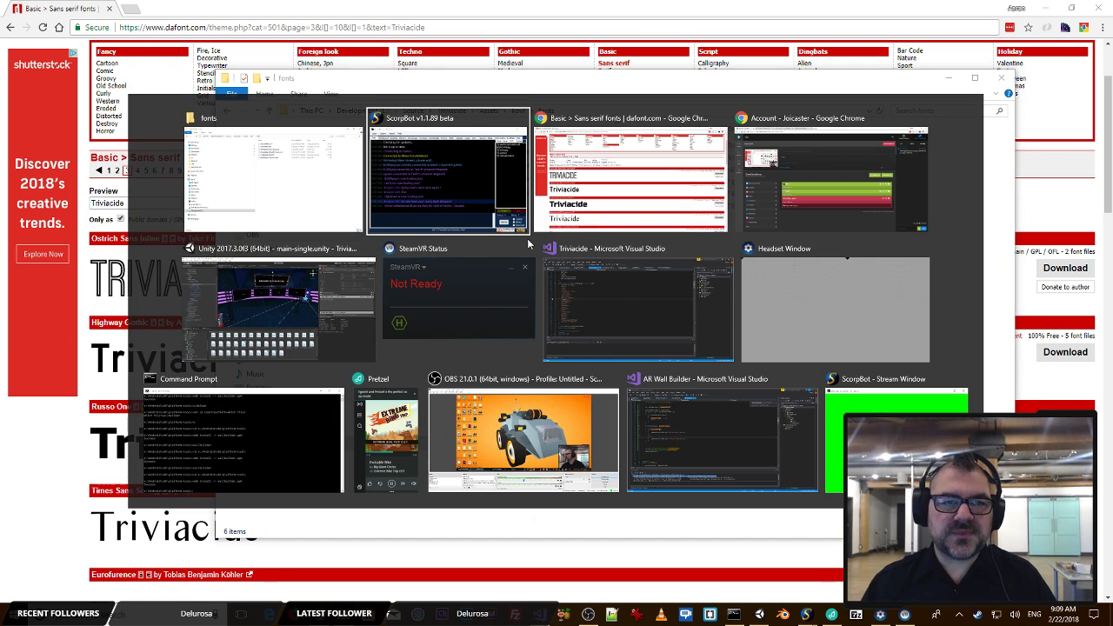
key("alt+Tab")
key("alt+Tab")
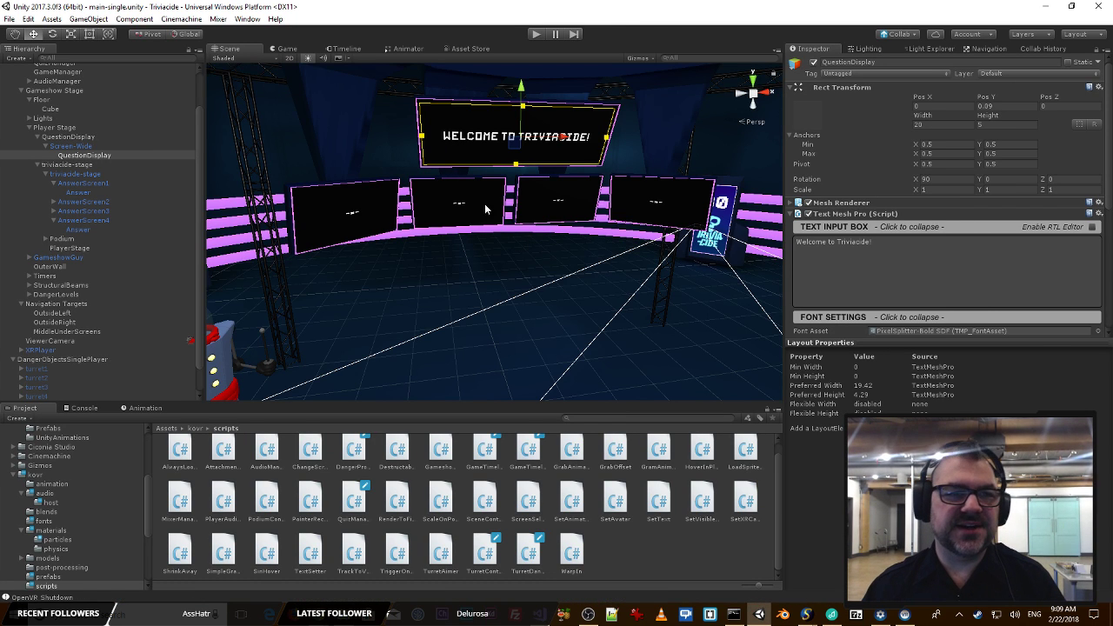
left_click(244, 19)
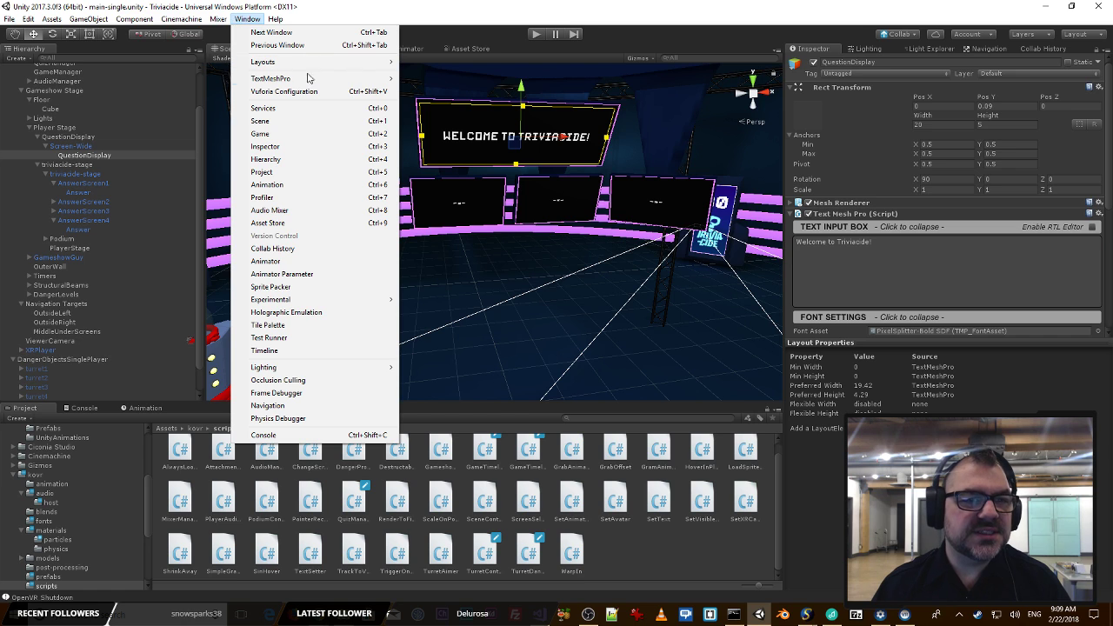
mouse_move(308, 83)
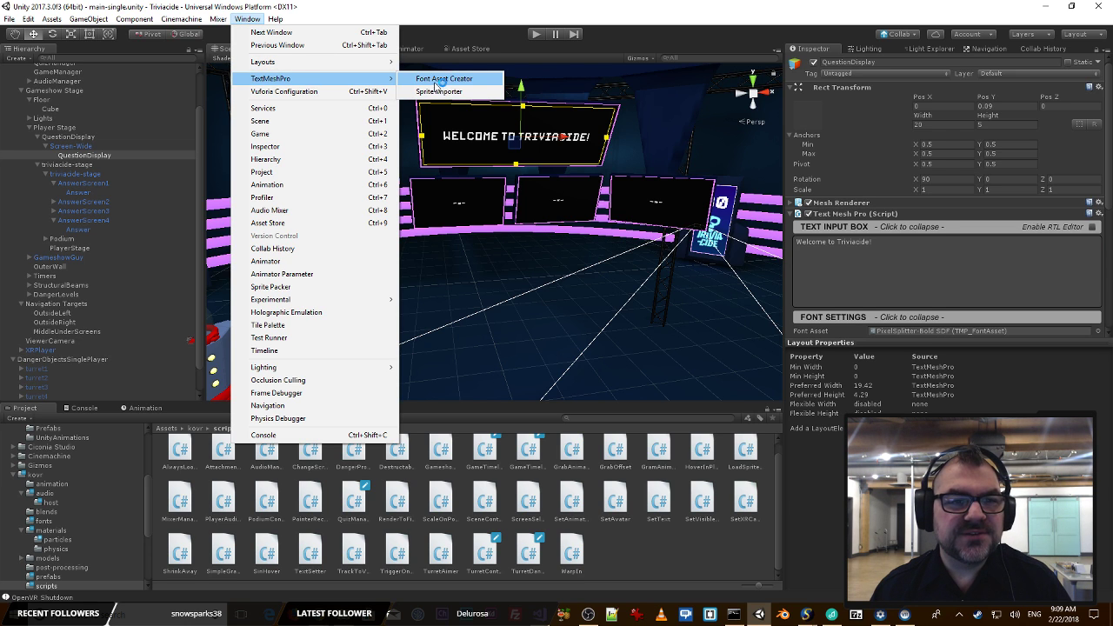
left_click(465, 79)
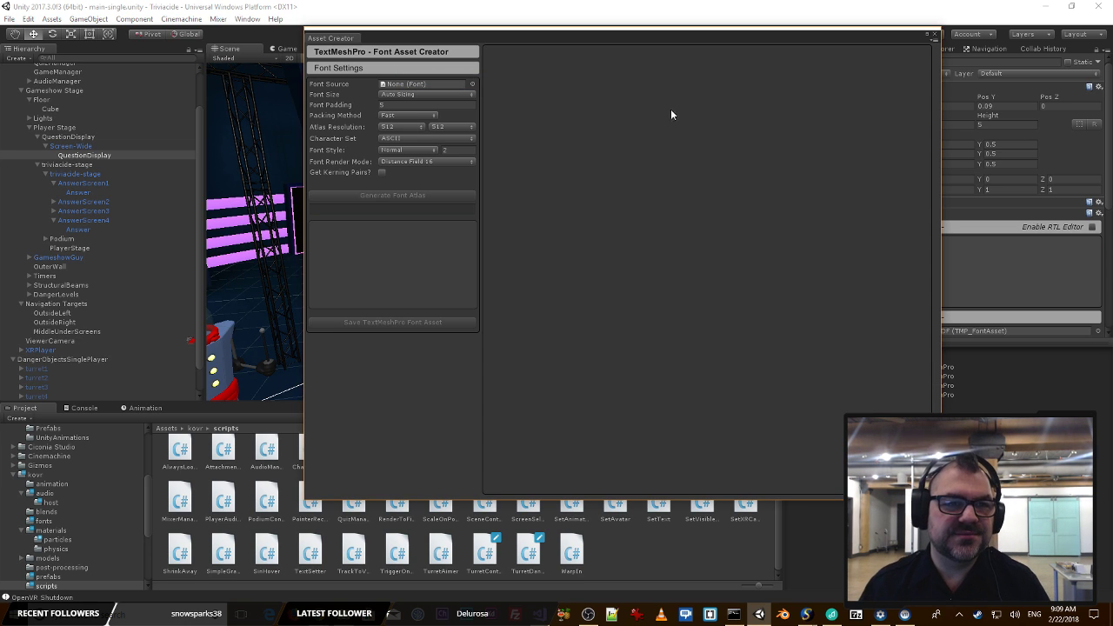
left_click(472, 84)
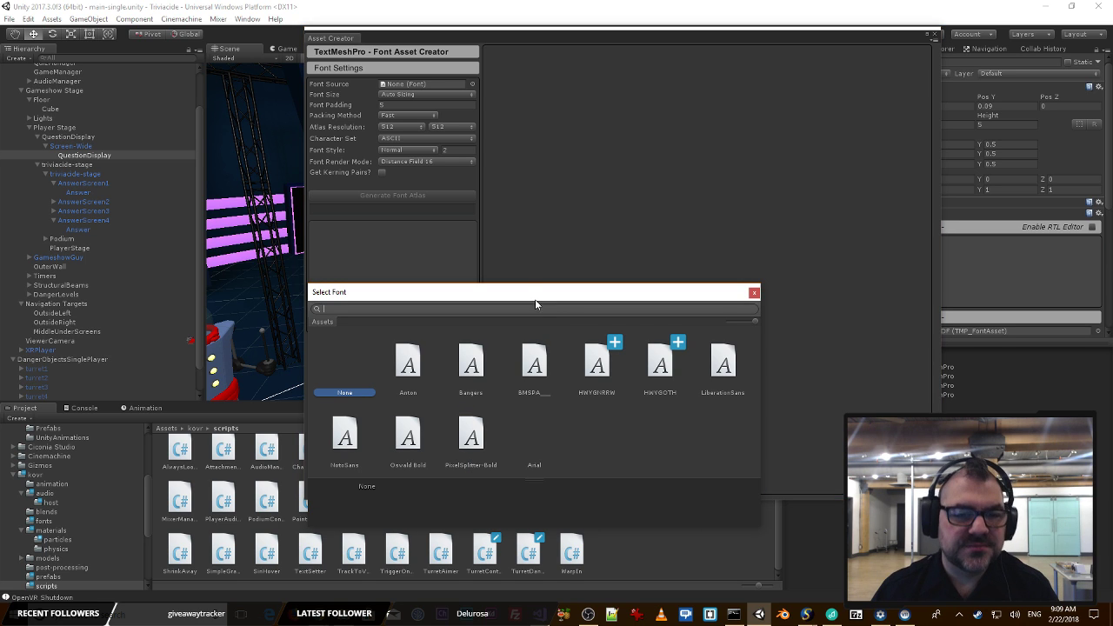
left_click(659, 366)
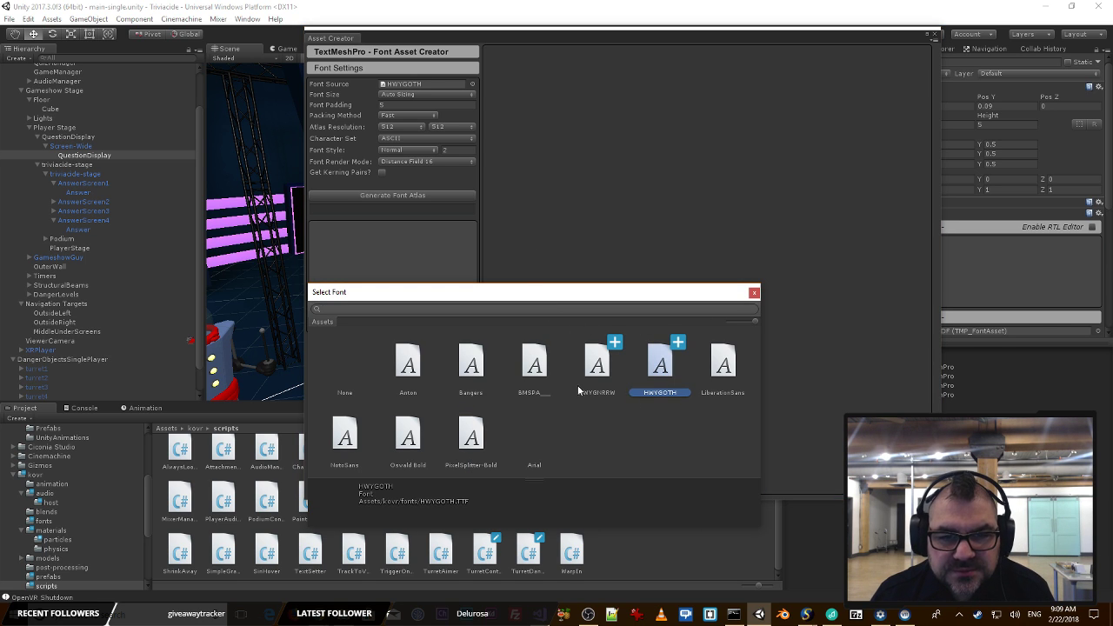
left_click(600, 365)
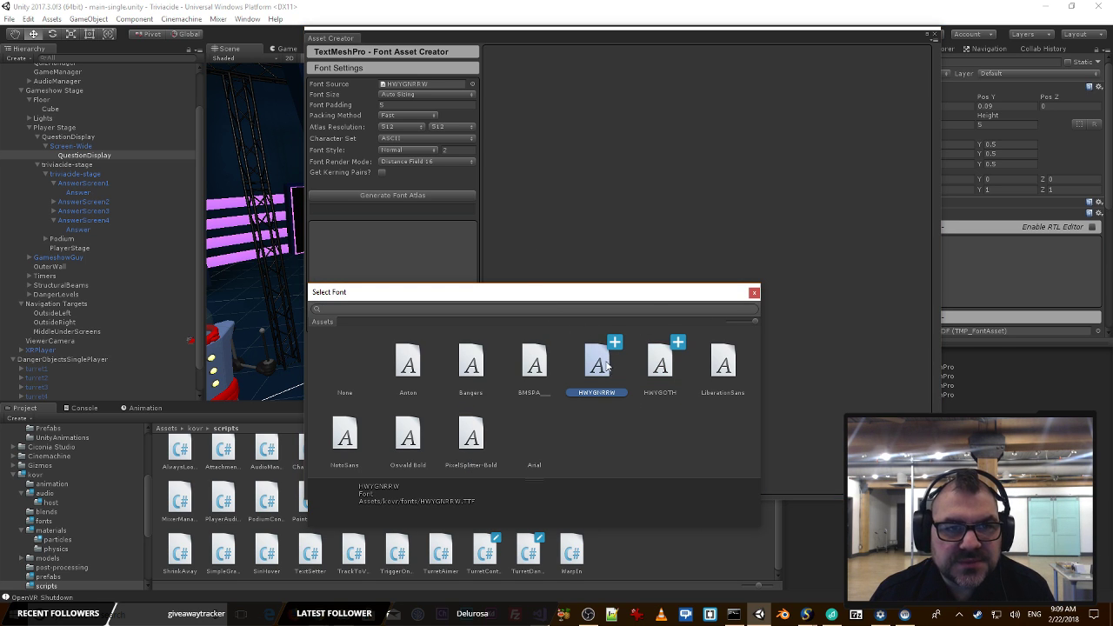
left_click(754, 292)
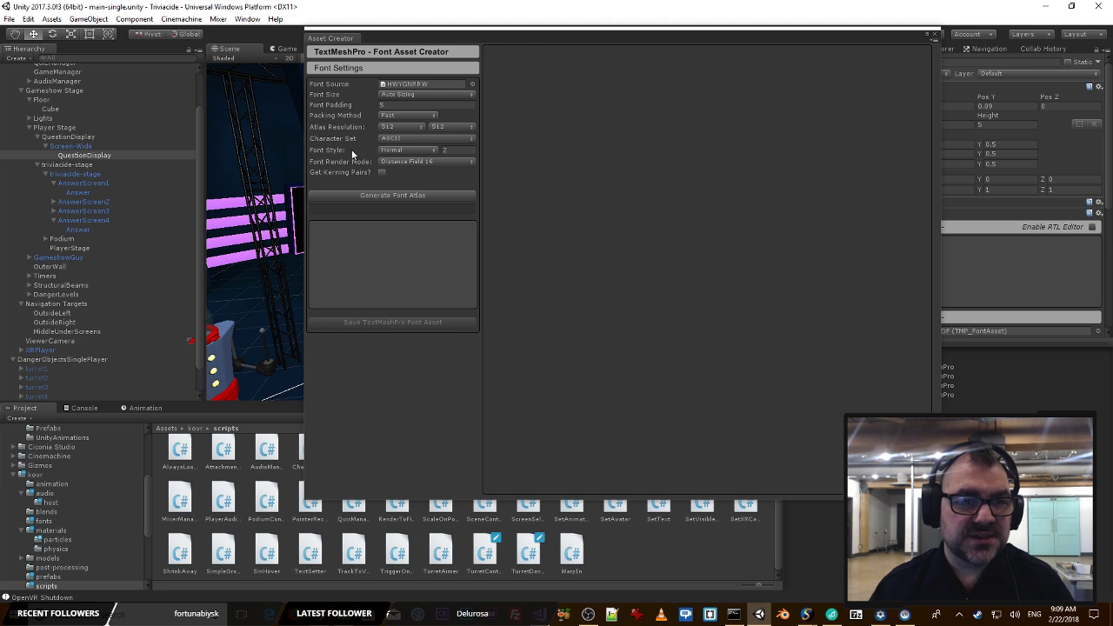
Step: Keep the font style at Normal and generate a font atlas at 512 × 512 with the ASCII character set
left_click(402, 150)
left_click(414, 163)
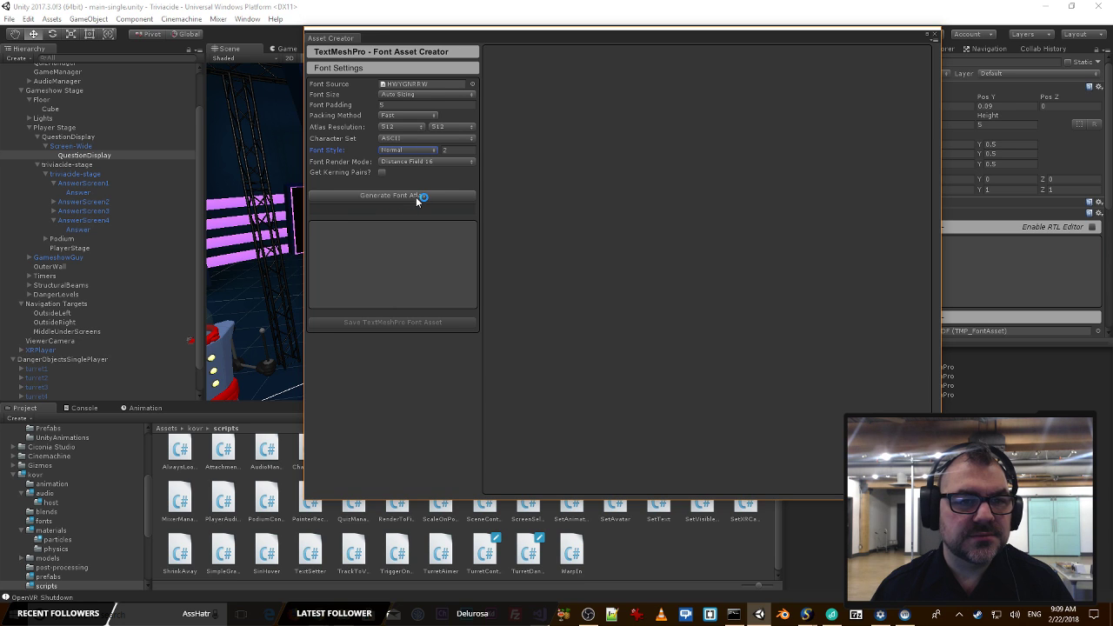
left_click(415, 197)
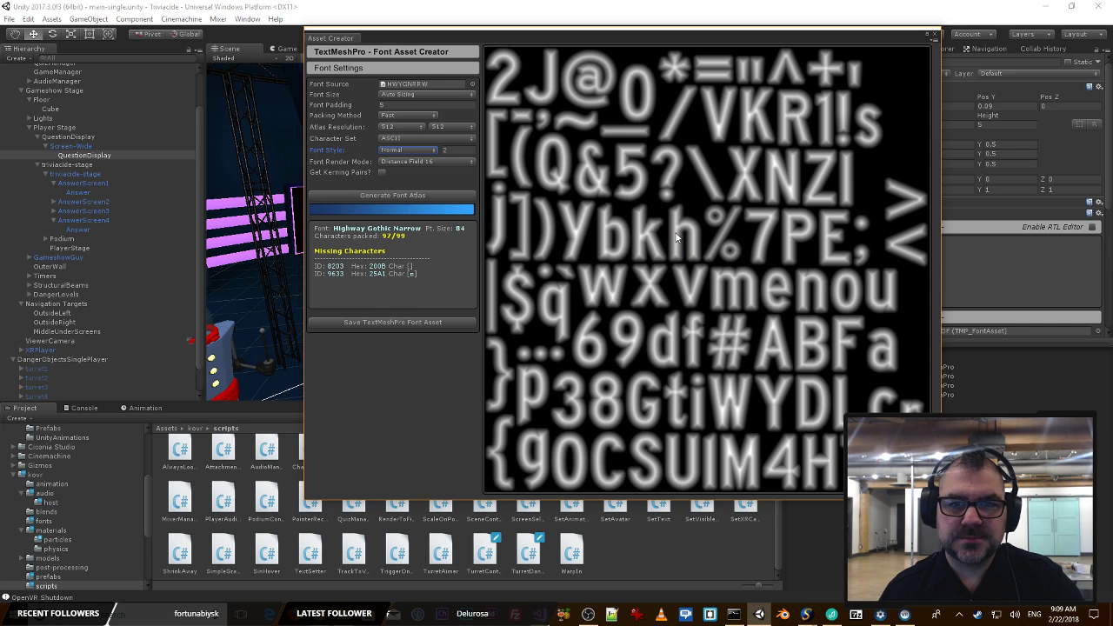
Step: Set the atlas resolution to 2048 × 2048 and the character set to Extended ASCII, and generate the font atlas again
left_click(408, 127)
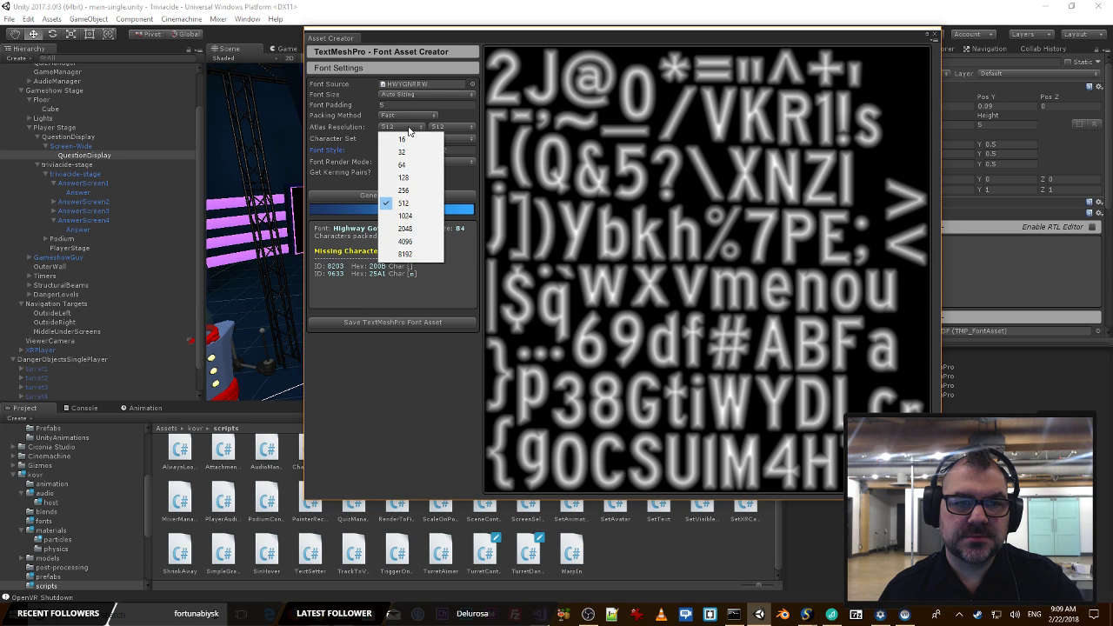
left_click(406, 229)
left_click(430, 127)
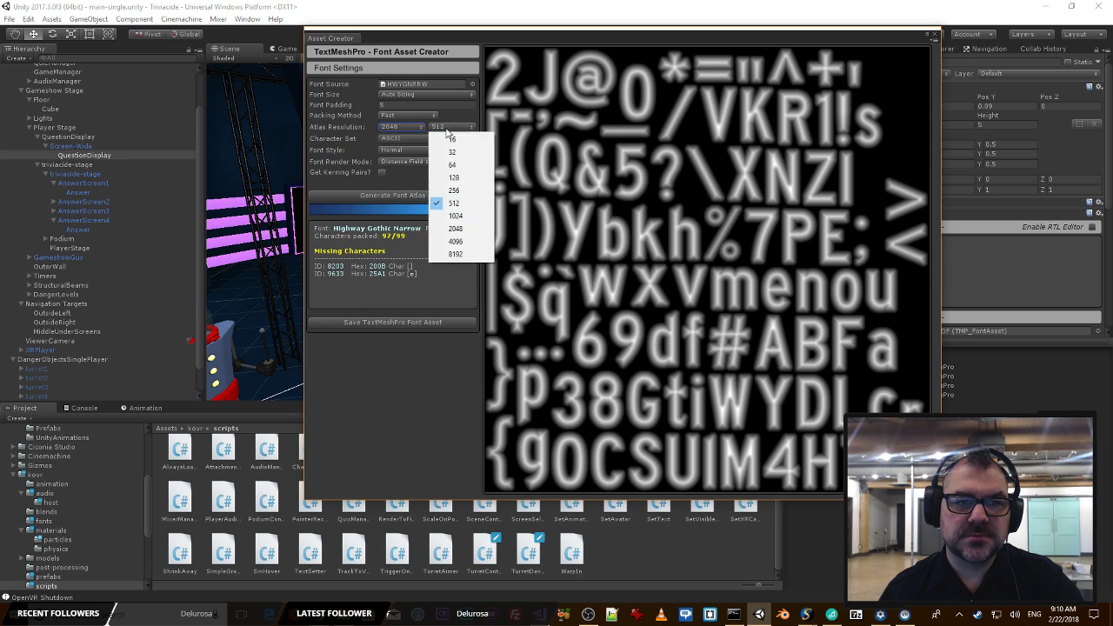
left_click(449, 229)
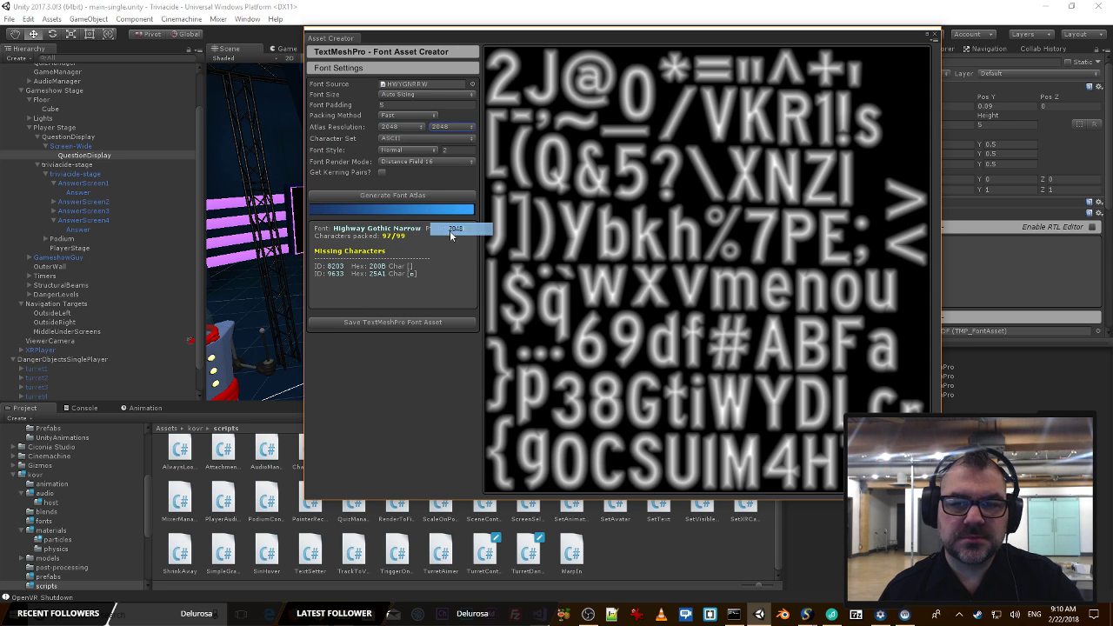
left_click(429, 138)
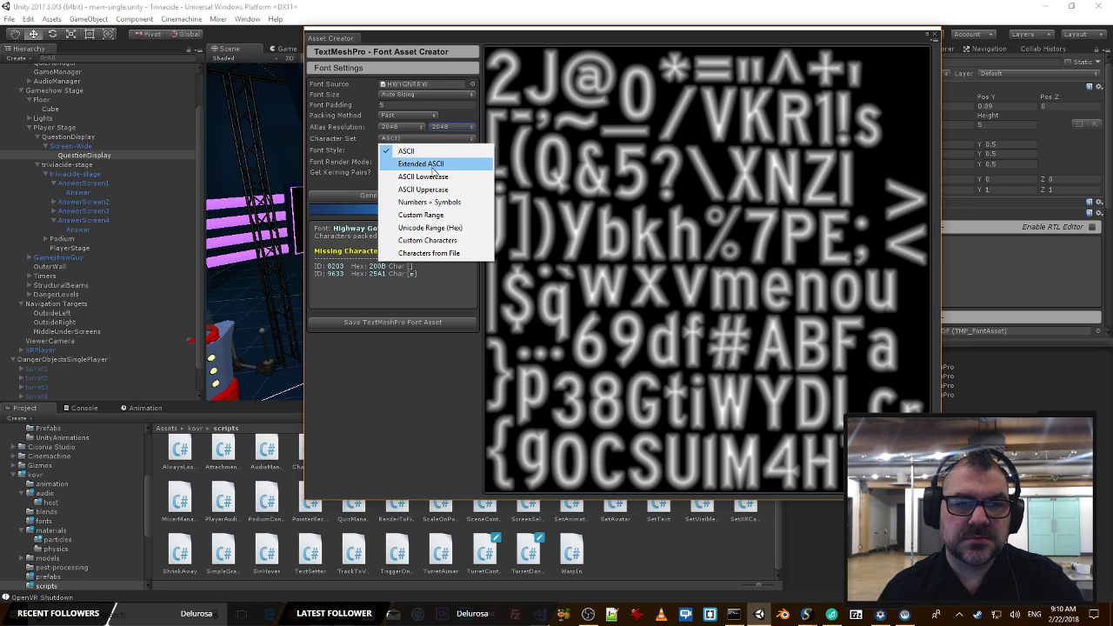
left_click(432, 164)
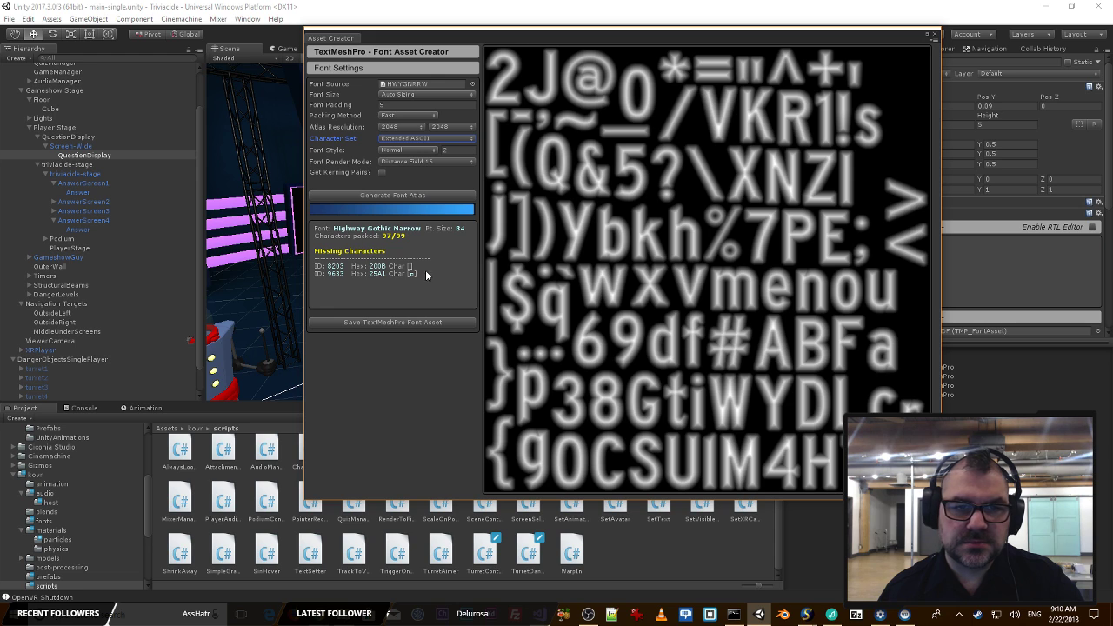
left_click(400, 195)
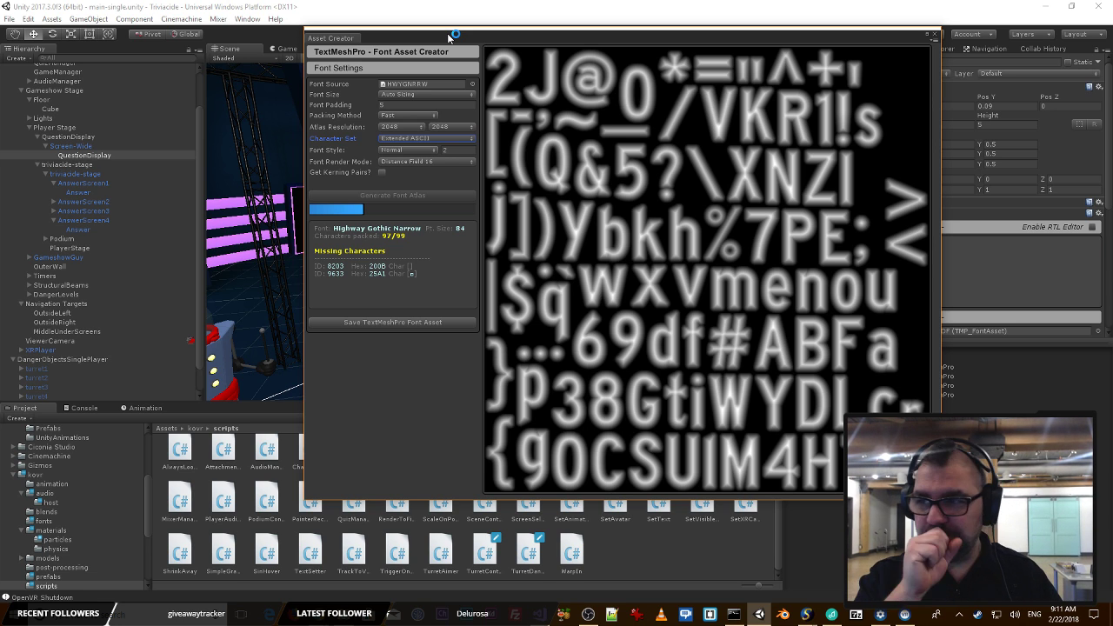
left_click(261, 153)
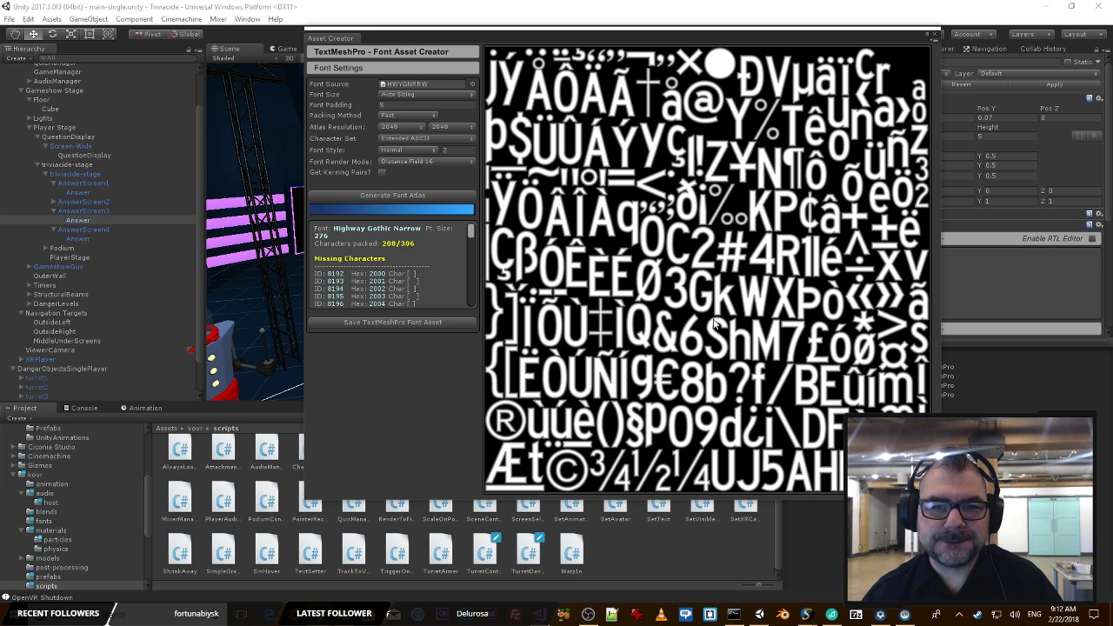
Step: Save the font asset as HWYGNRRW SDF.asset in the kovr fonts folder and close the Font Asset Creator
left_click(425, 321)
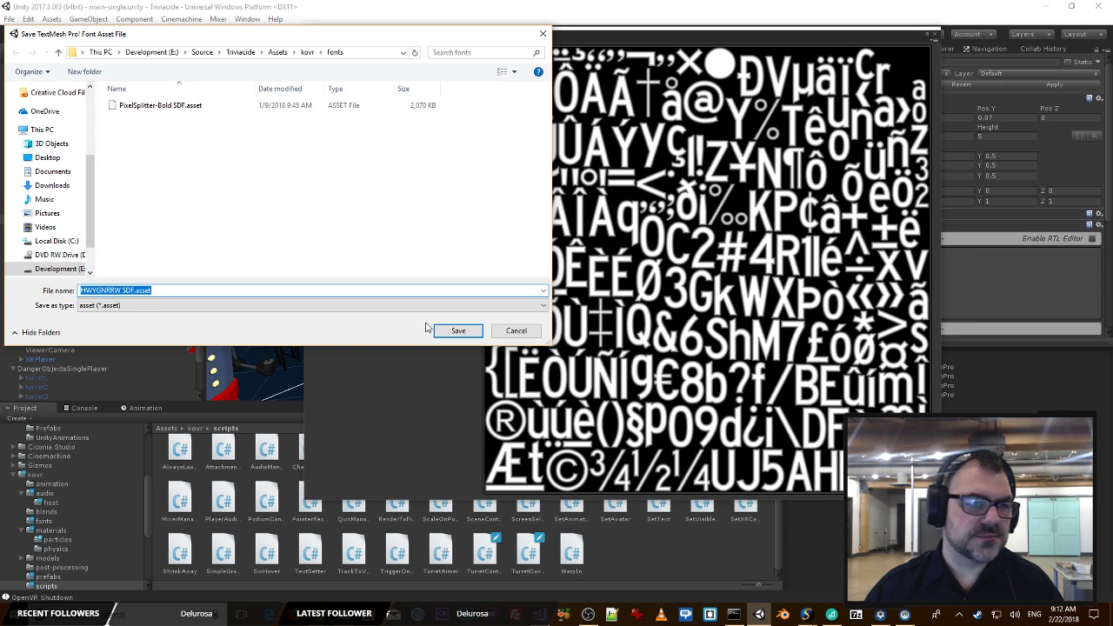
left_click(445, 331)
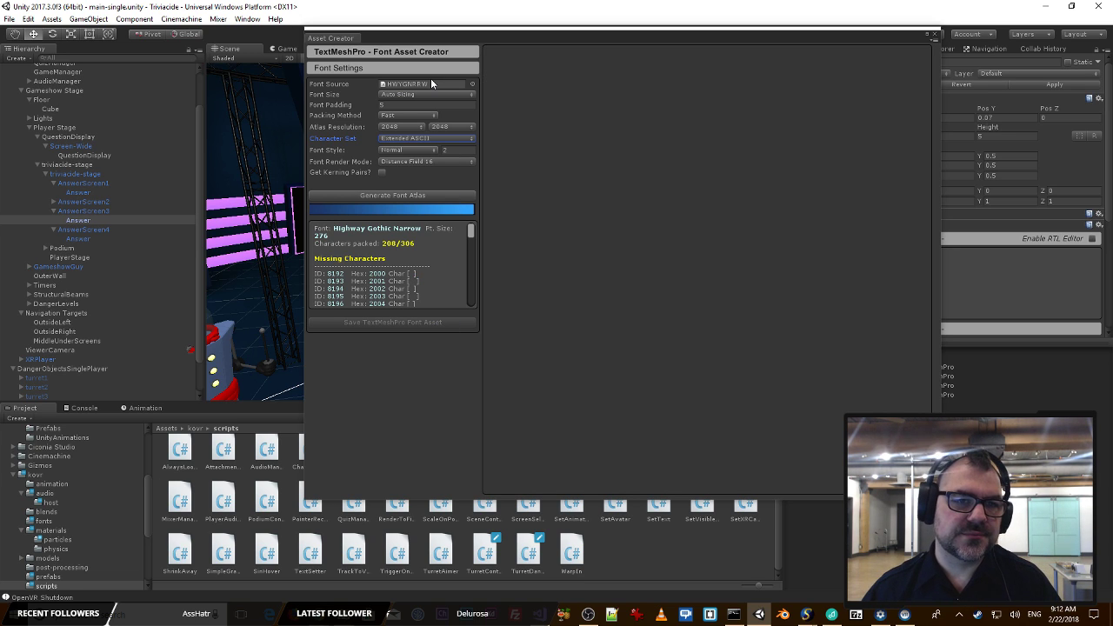
left_click(935, 37)
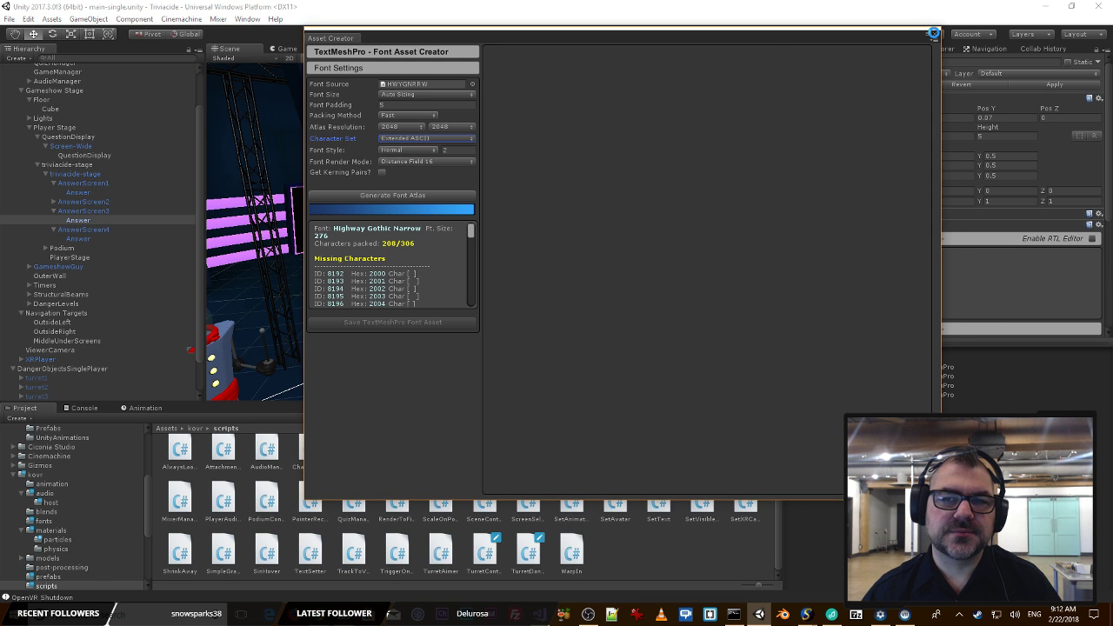
Step: Close the Font Asset Creator and set the QuestionDisplay text's font asset to HWYGNRRW SDF
left_click(933, 33)
left_click(549, 141)
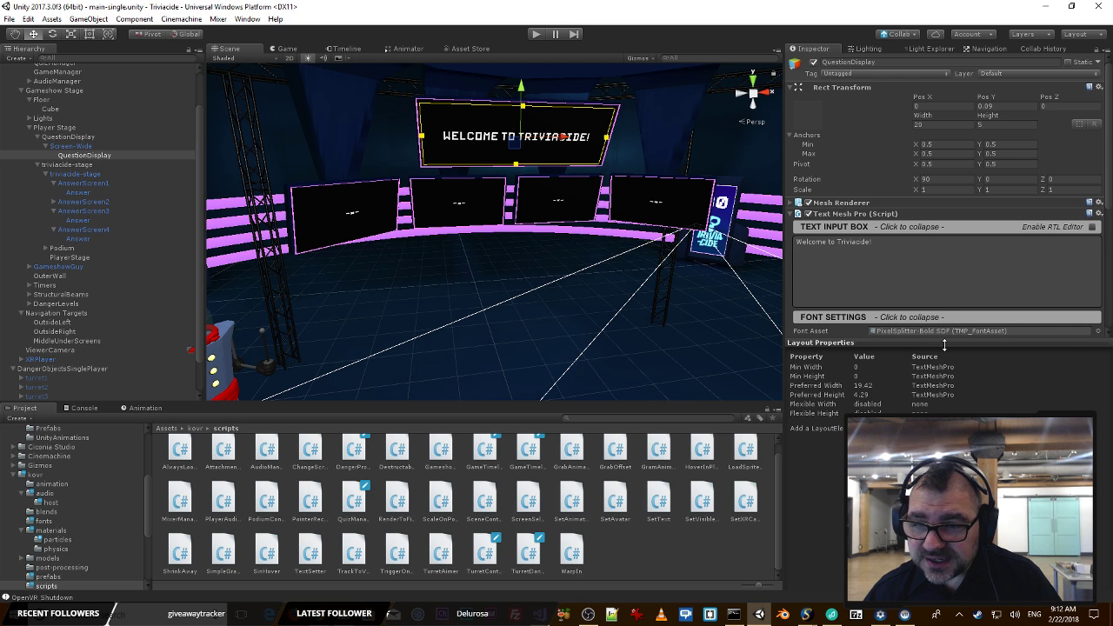
left_click(1099, 332)
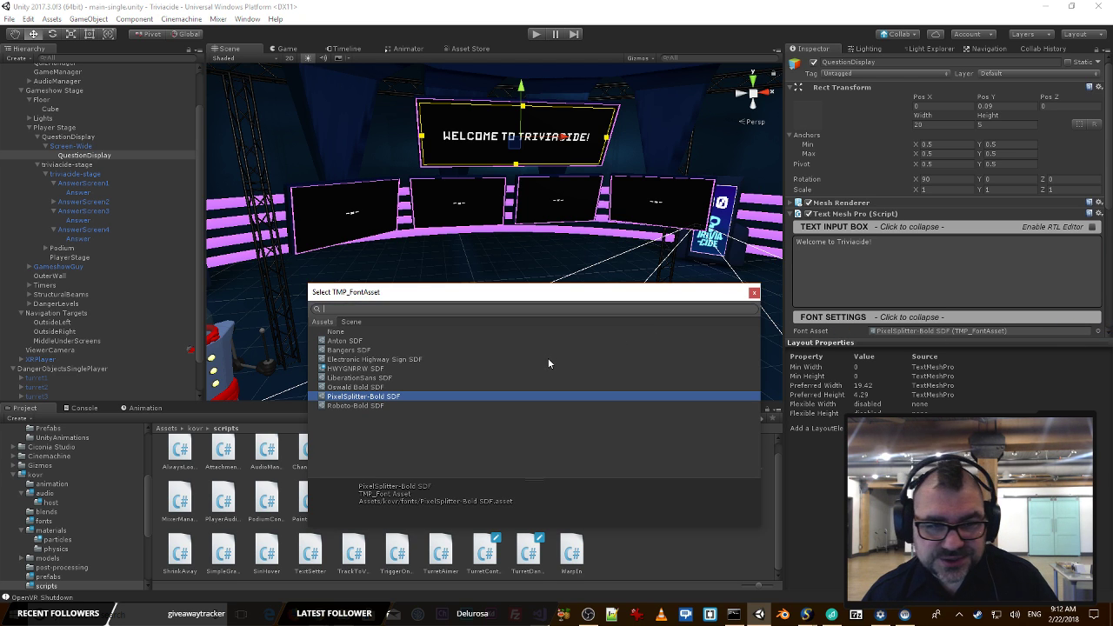
left_click(369, 368)
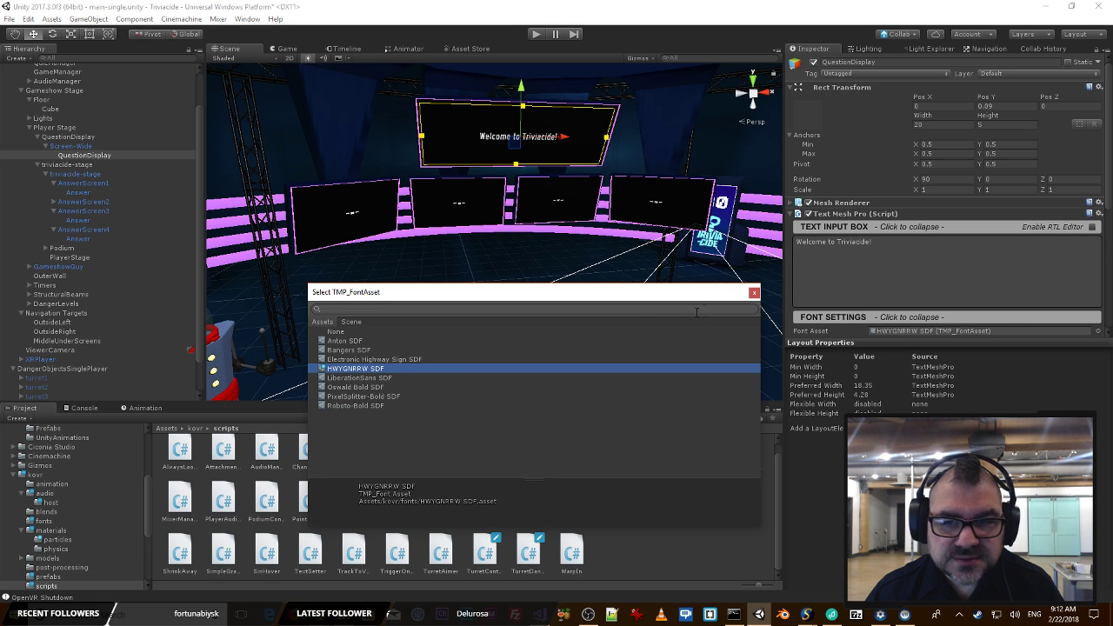
left_click(754, 294)
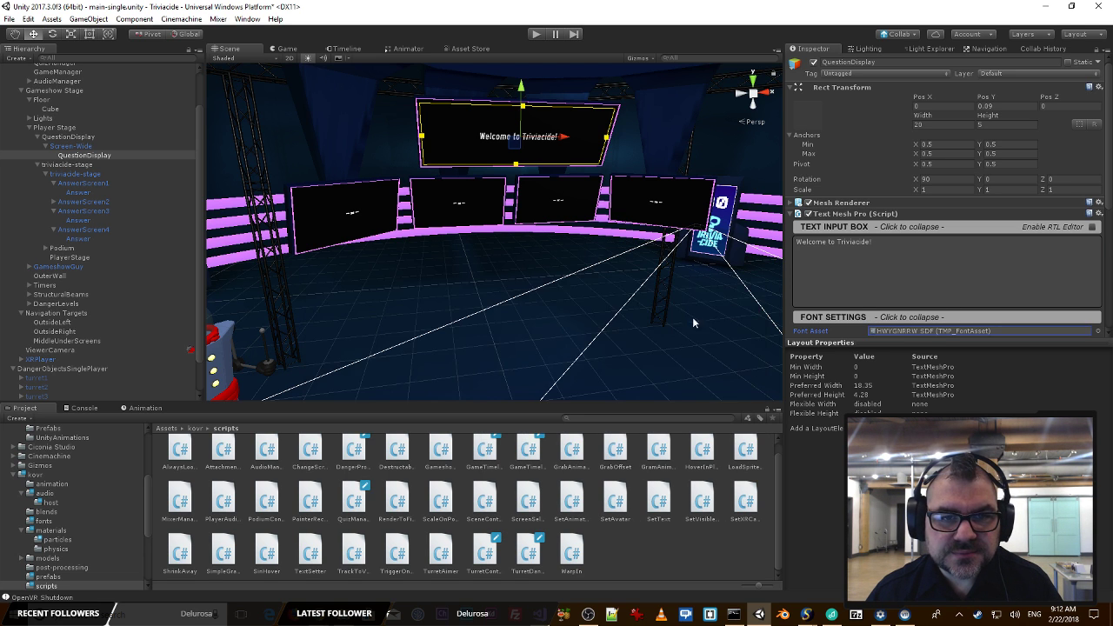
Step: Select the Answer texts on all four answer screens together and set their font asset to HWYGNRRW SDF
key("w")
right_click_drag(692, 316, 565, 309)
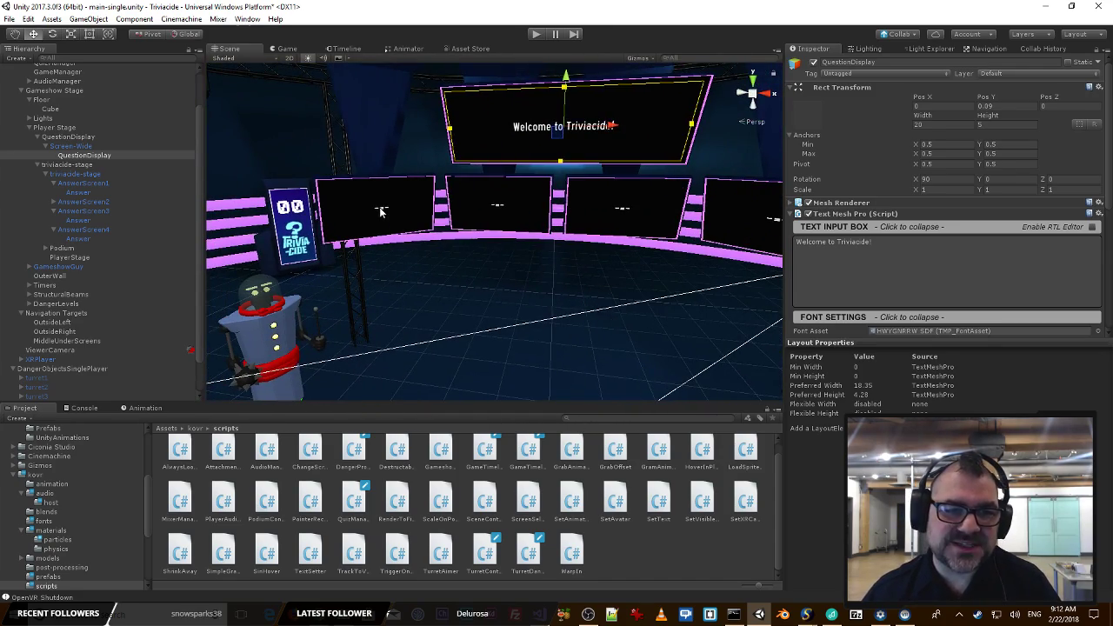
left_click(380, 211)
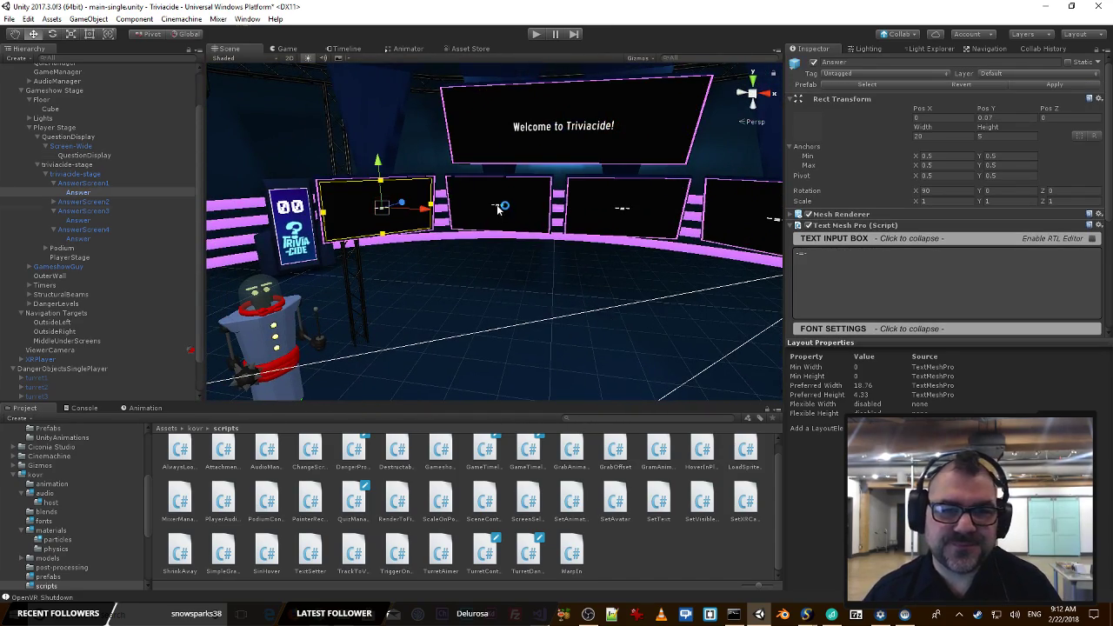
left_click(498, 209, "shift")
left_click(386, 210)
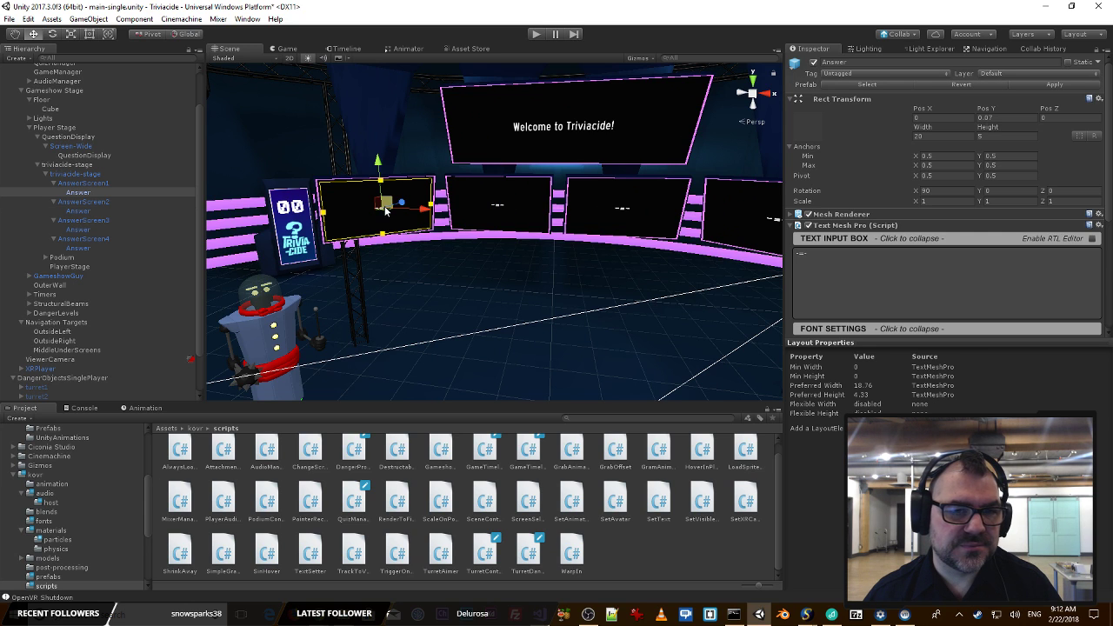
left_click(498, 207, "shift")
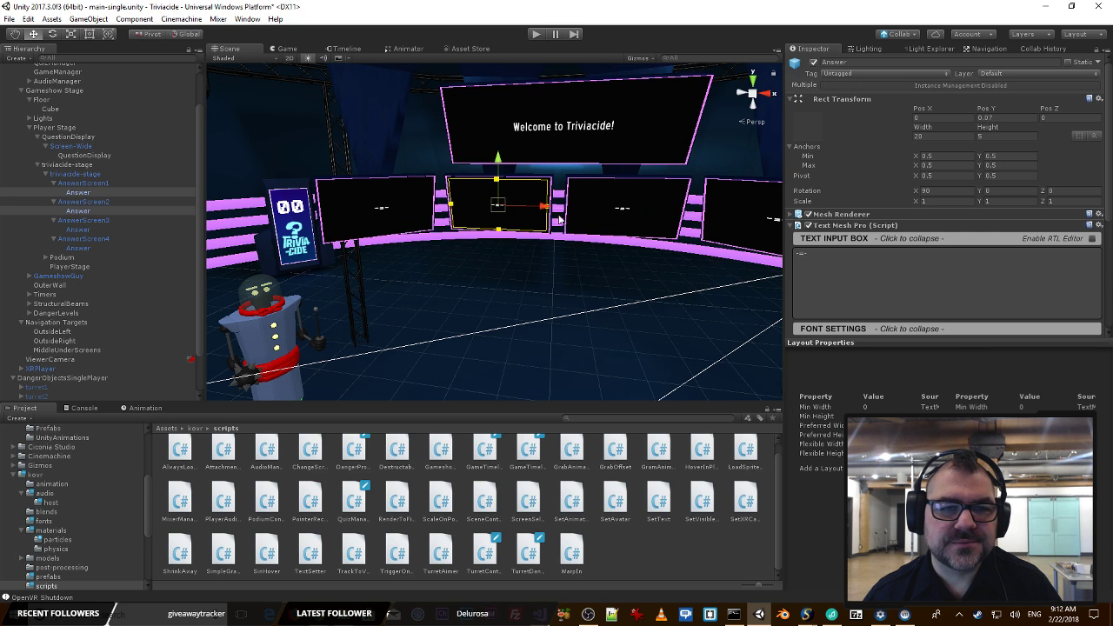
left_click(618, 210, "shift")
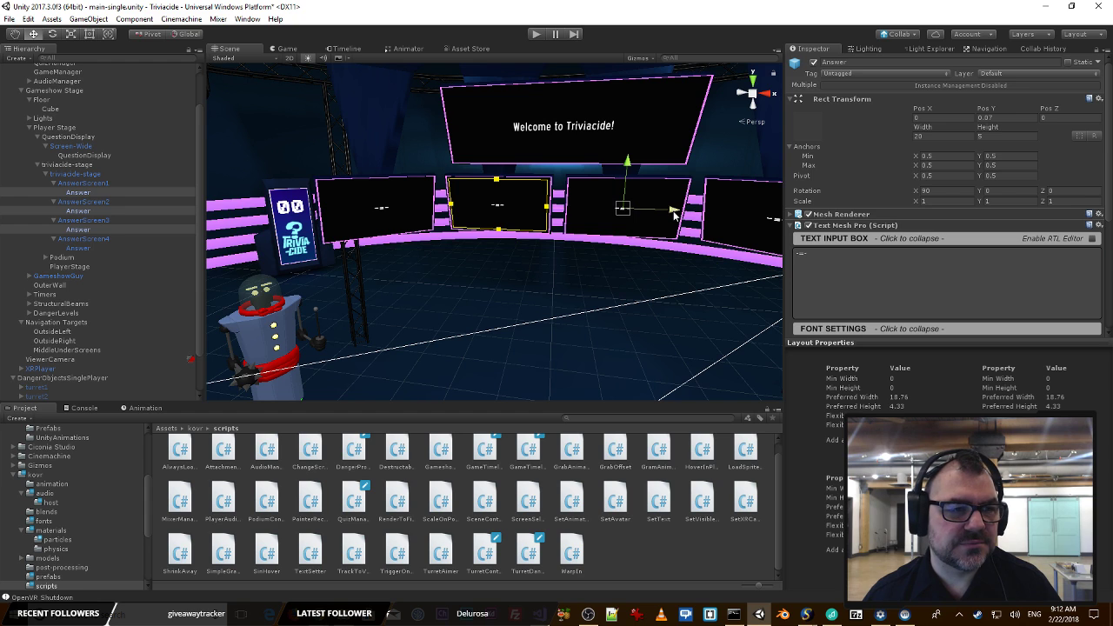
left_click(773, 222, "shift")
scroll(1004, 254, "down", 3)
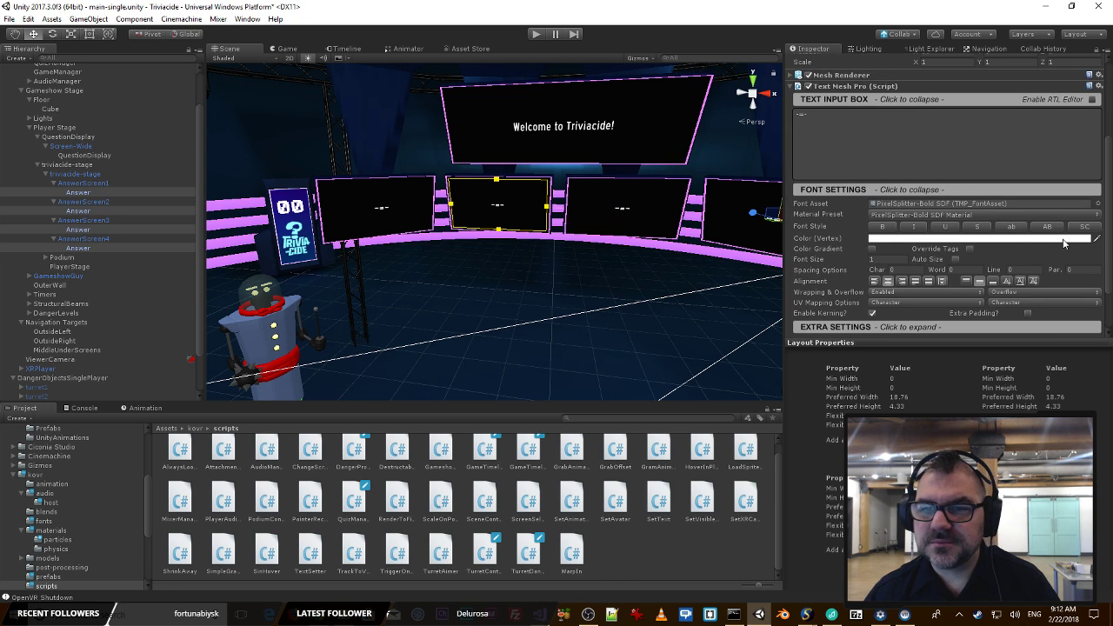
left_click(1099, 203)
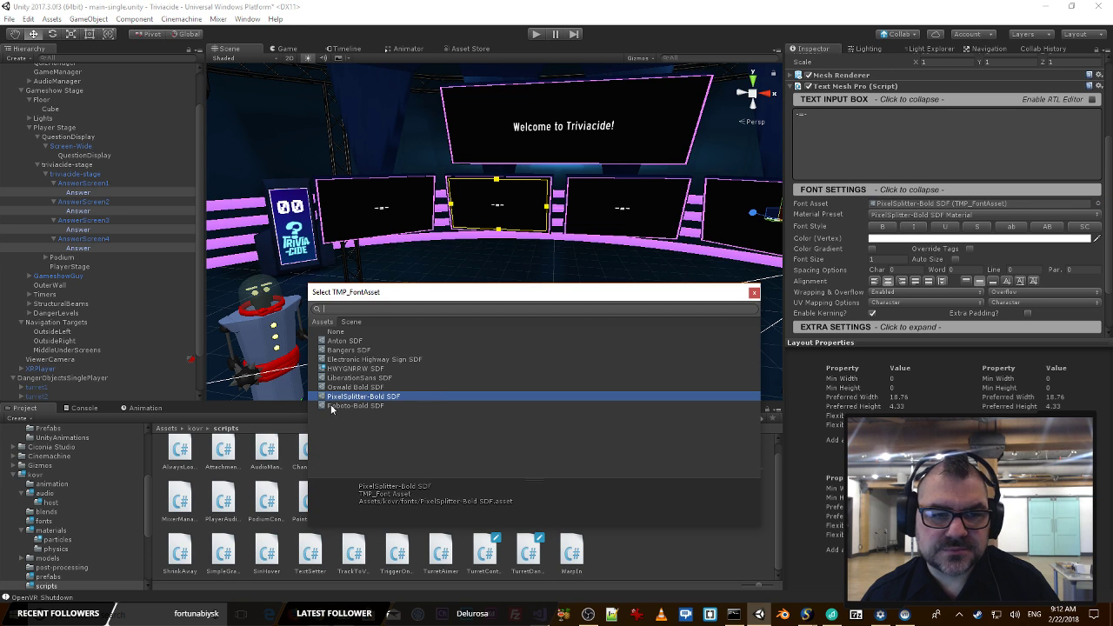
left_click(354, 369)
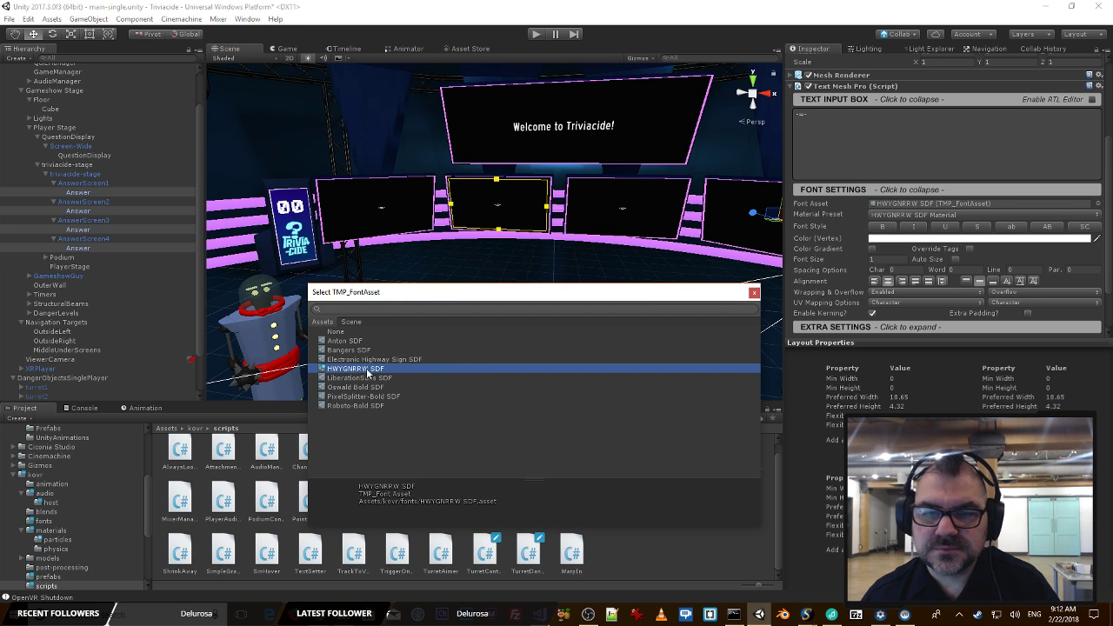
left_click(753, 293)
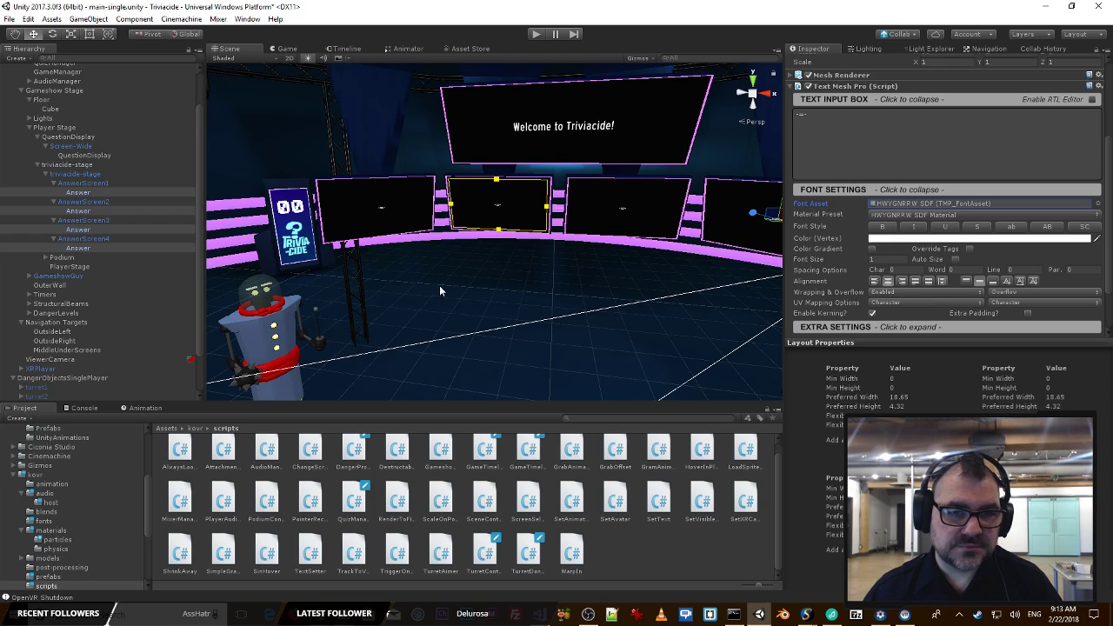
Step: Play-test the scene with the new font, choose answer 1 for a question, and stop play mode
left_click_drag(452, 290, 537, 146, "alt")
left_click(537, 35)
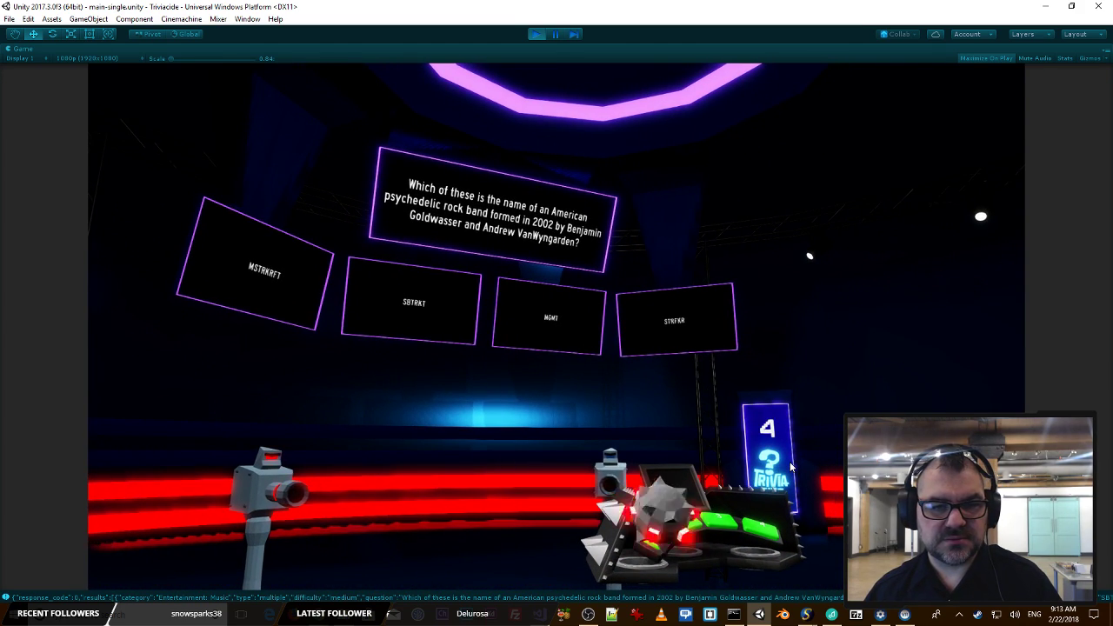
key("1")
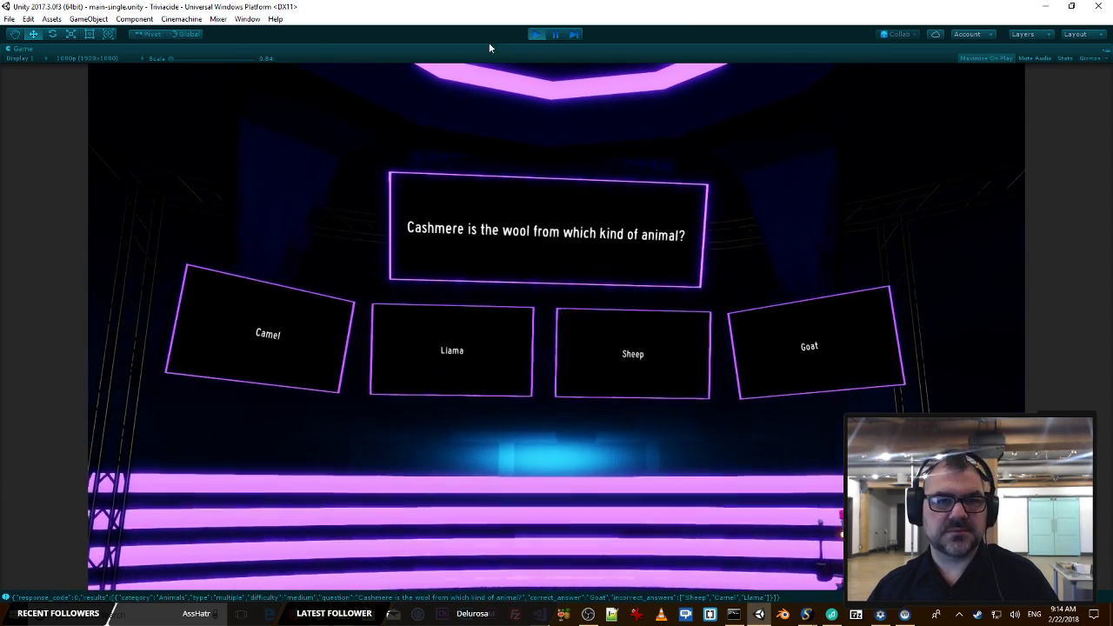
left_click(535, 34)
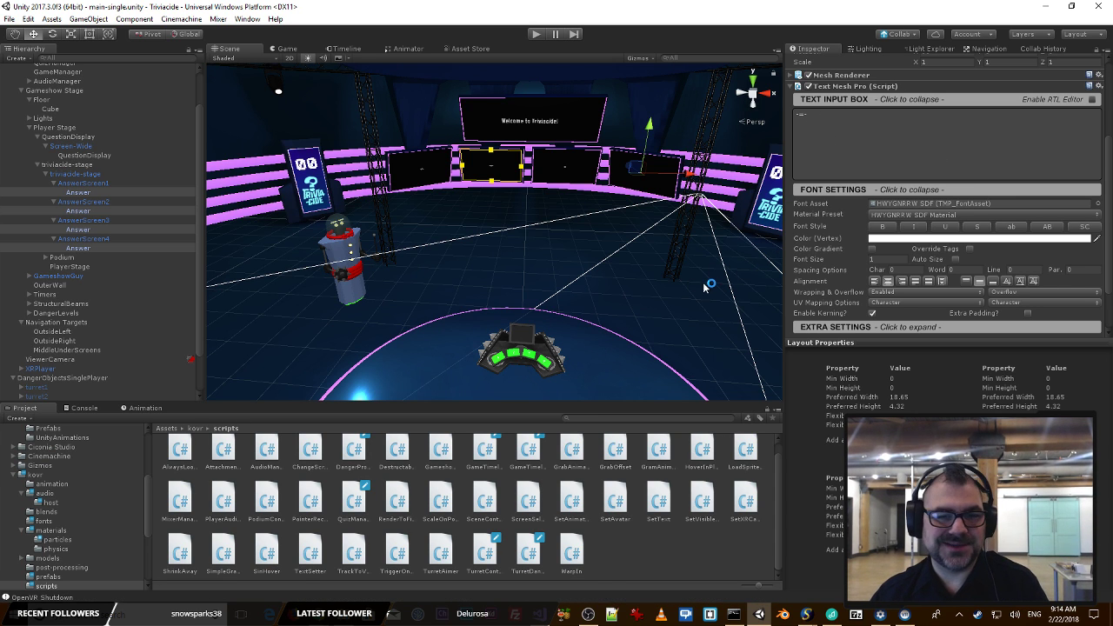
Step: Set the font size of the four selected Answer texts to 1.3
right_click_drag(658, 255, 655, 171)
key("s")
key("w")
key("s")
key("w")
key("s")
key("w")
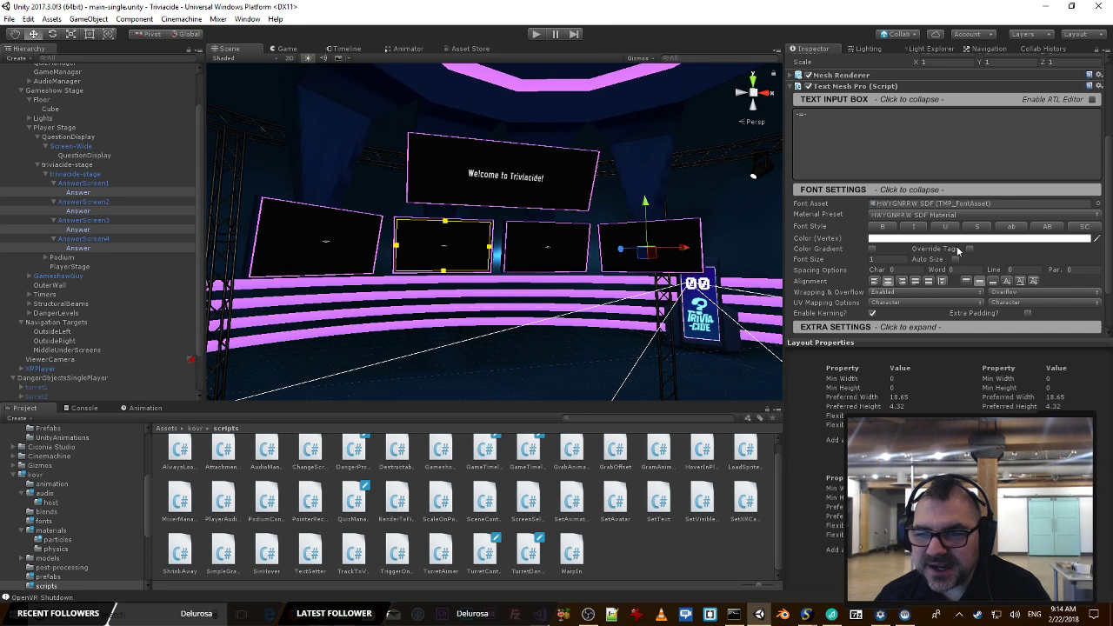
scroll(924, 277, "down", 2)
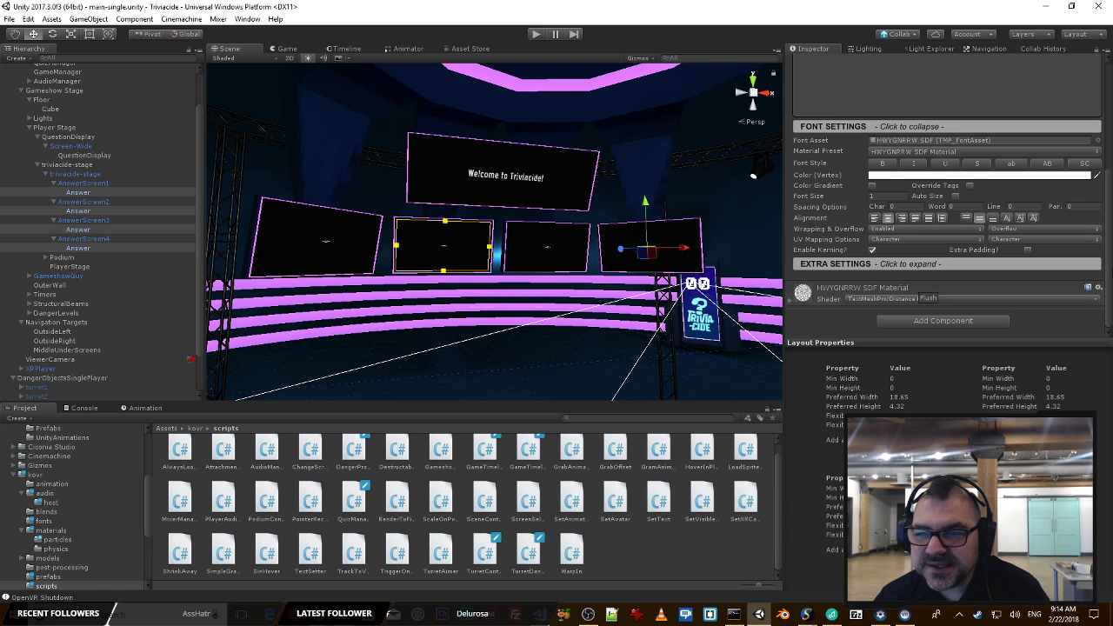
scroll(1008, 277, "up", 3)
scroll(998, 280, "down", 1)
scroll(997, 280, "up", 1)
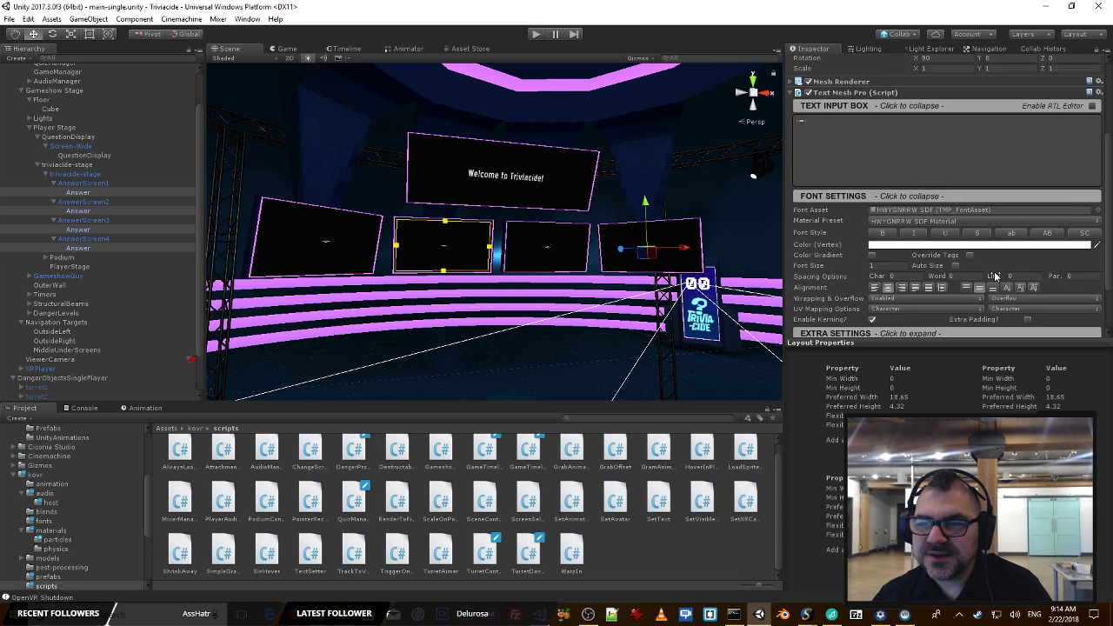
scroll(997, 277, "down", 2)
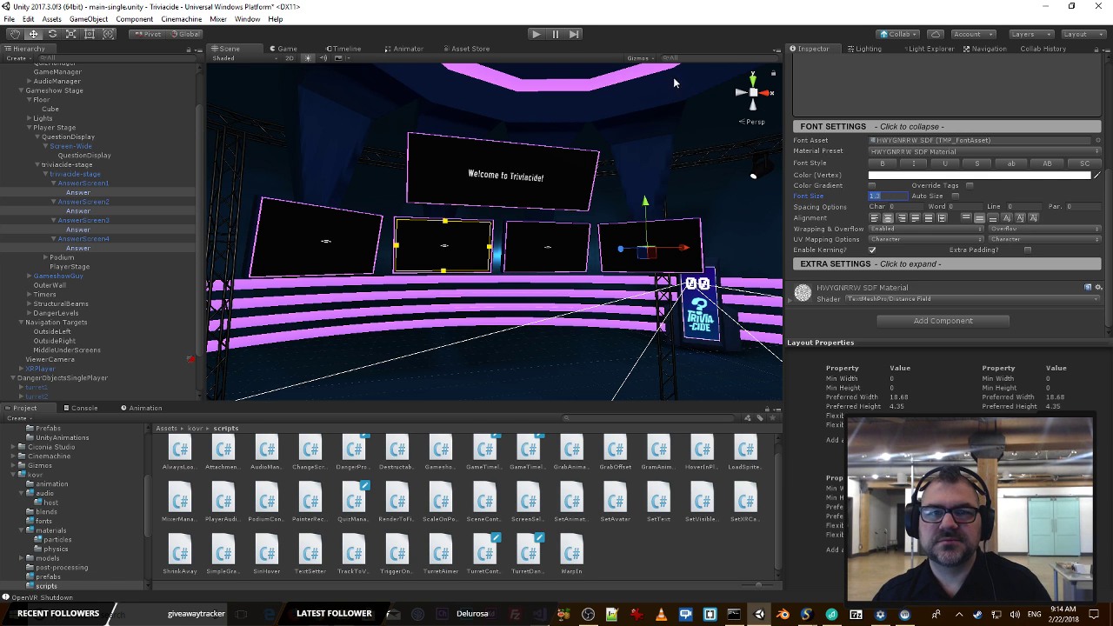
Step: Play the scene again, choose answer 4 for the question, and pause the game
left_click(536, 34)
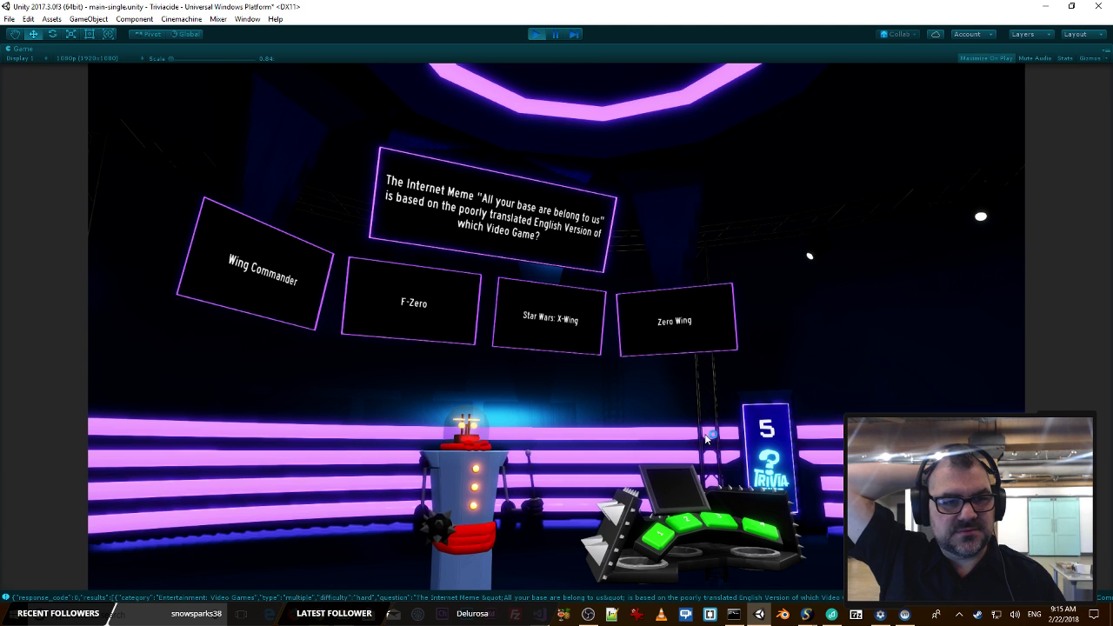
key("4")
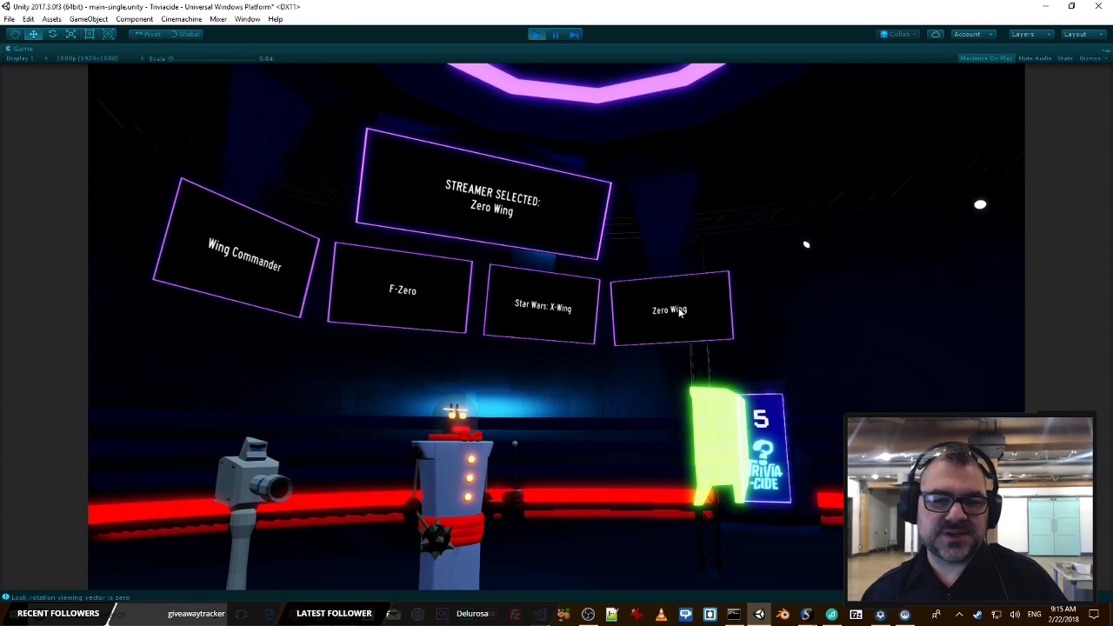
left_click(557, 34)
Step: Examine the fourth answer screen's text and border up close in the paused scene, select AnswerScreen4, and stop play mode
mouse_move(750, 250)
right_mouse_down()
mouse_move(746, 207)
mouse_move(701, 236)
mouse_move(724, 301)
mouse_move(678, 323)
mouse_move(654, 312)
mouse_move(696, 269)
mouse_move(826, 264)
mouse_move(745, 276)
mouse_move(755, 252)
right_mouse_up()
key("w")
key("s")
key("w")
key("s")
key("w")
key("s")
key("w")
left_click(575, 199)
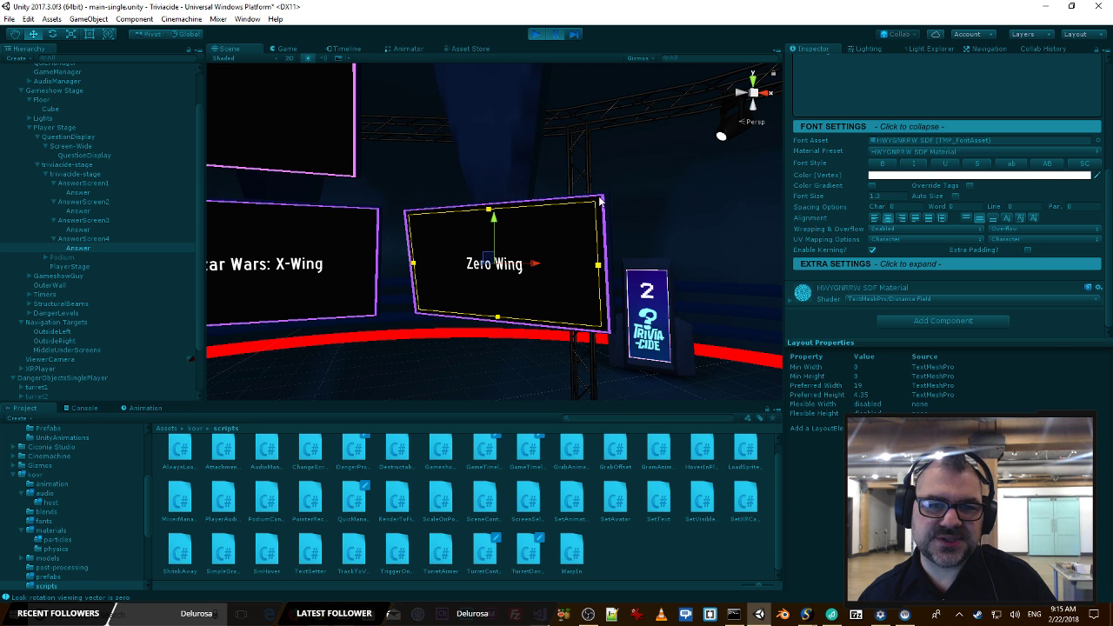
left_click(603, 200)
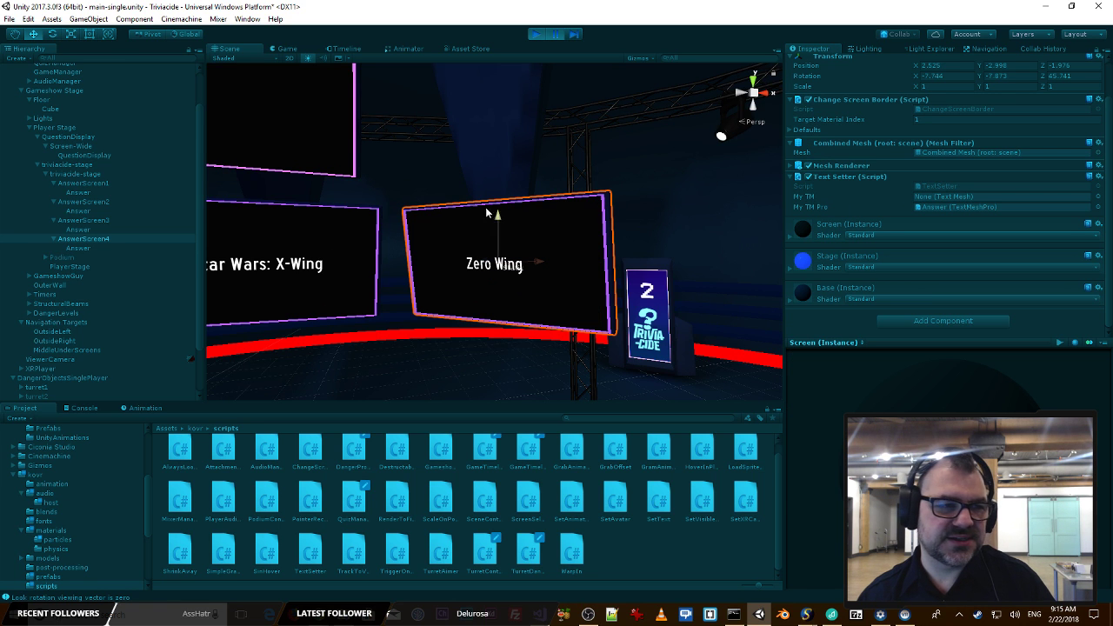
left_click(536, 33)
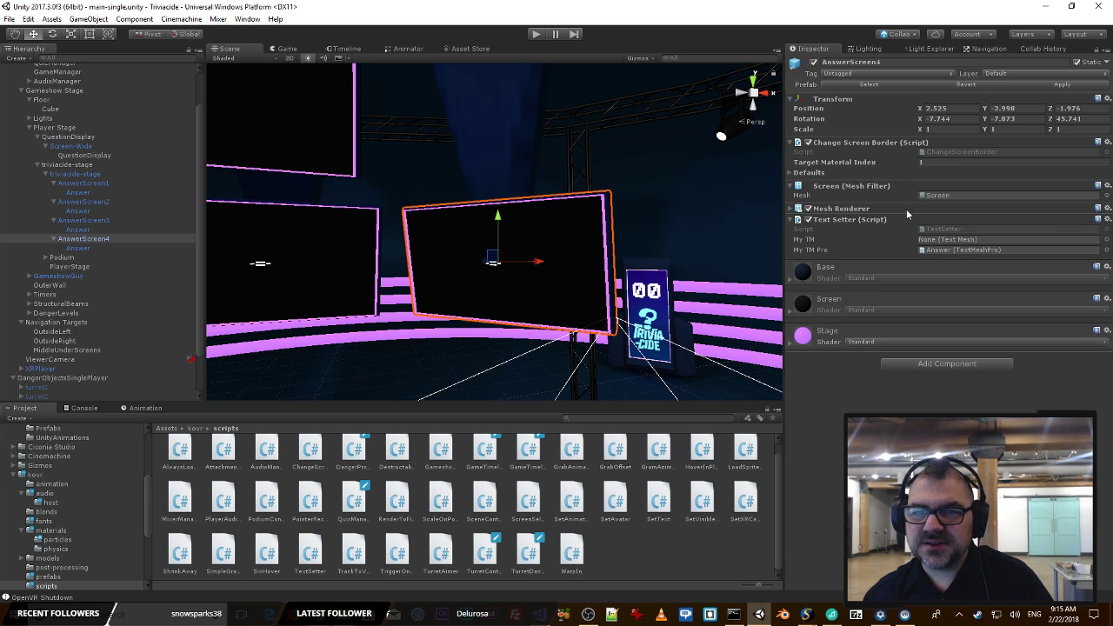
Step: Check the Change Screen Border defaults on AnswerScreen4 and open the ChangeScreenBorder script in Visual Studio
left_click(791, 173)
left_click(798, 194)
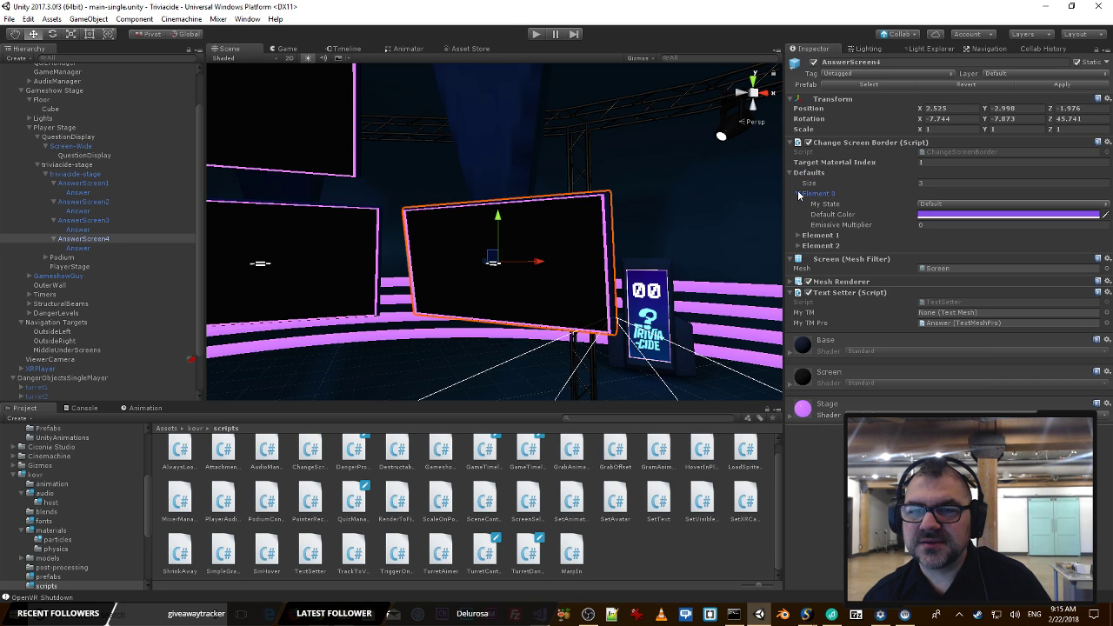
left_click(798, 193)
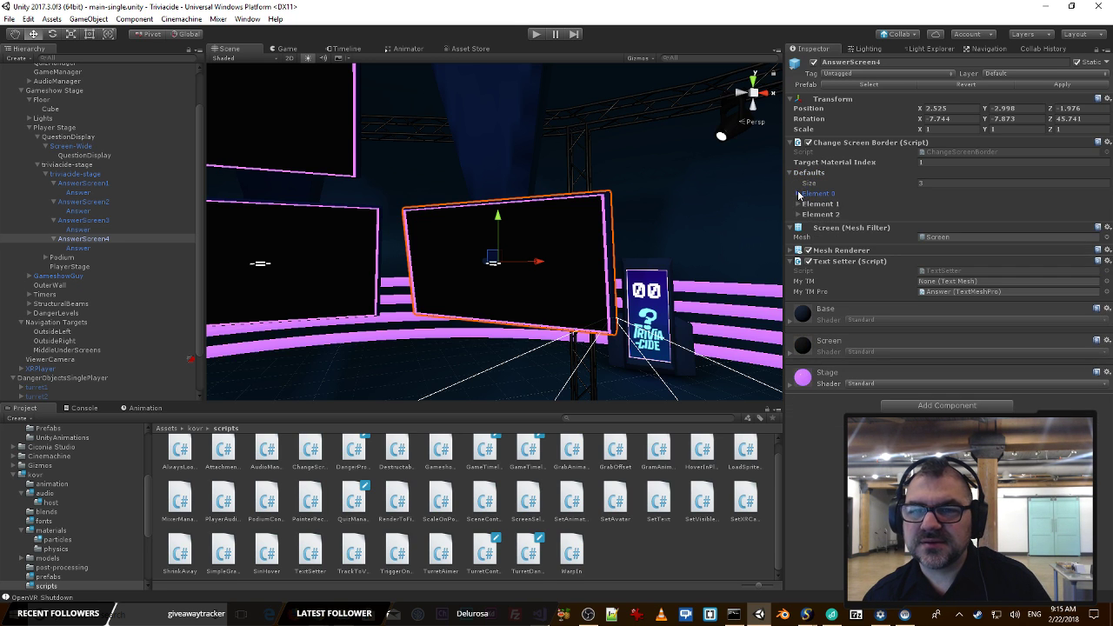
left_click(997, 152)
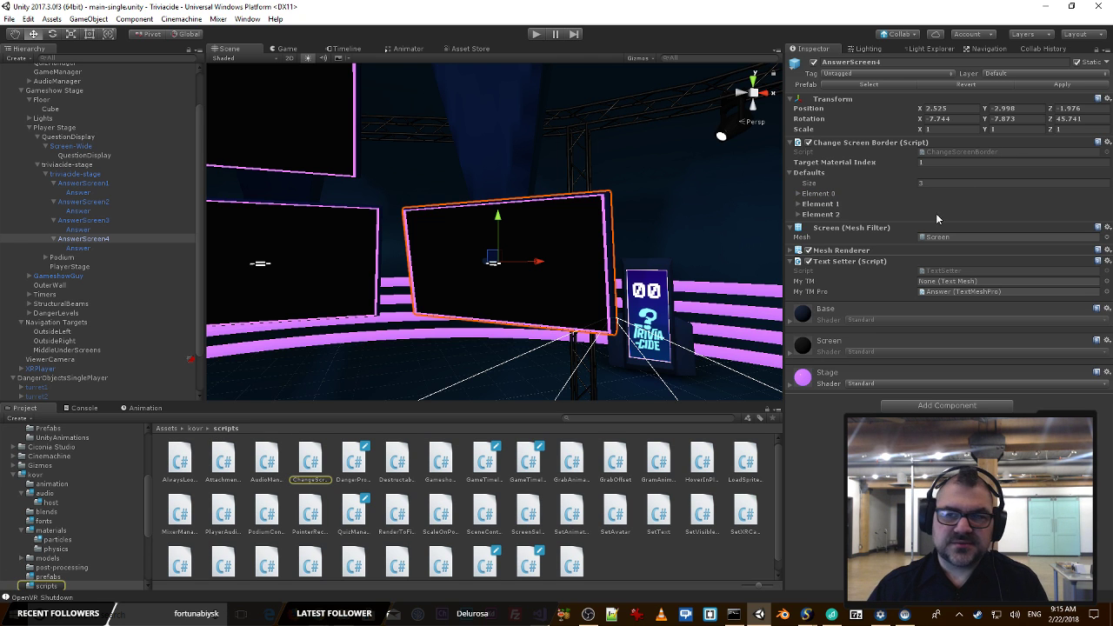
double_click(977, 152)
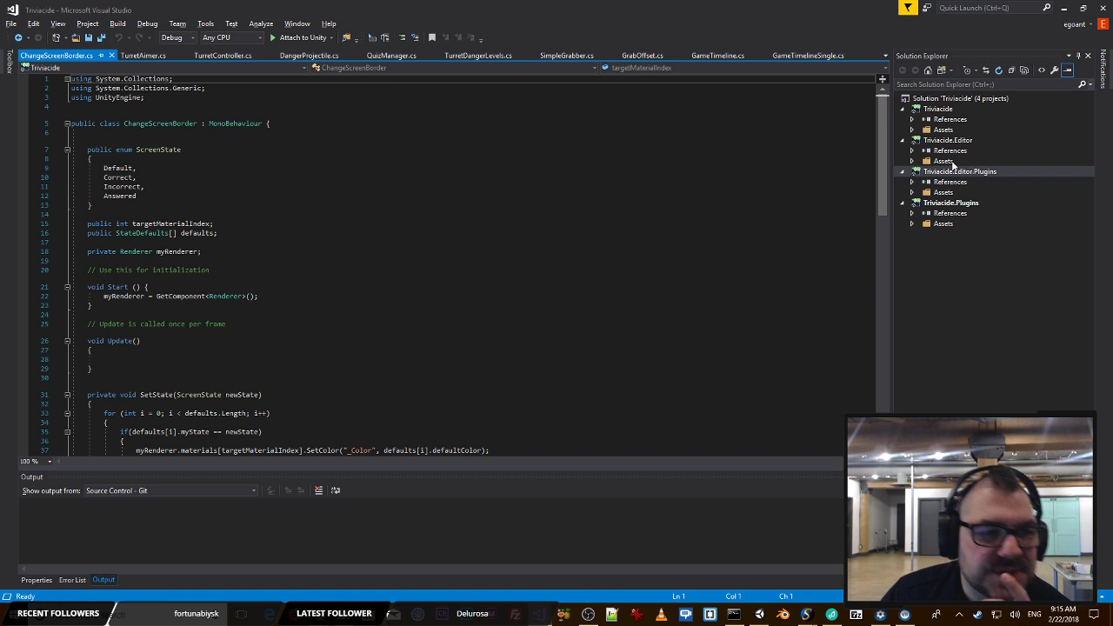
Step: Examine the ChangeScreenBorder script's SetState logic, its public state-setting methods and the StateDefaults class
left_click(268, 317)
scroll(288, 300, "down", 8)
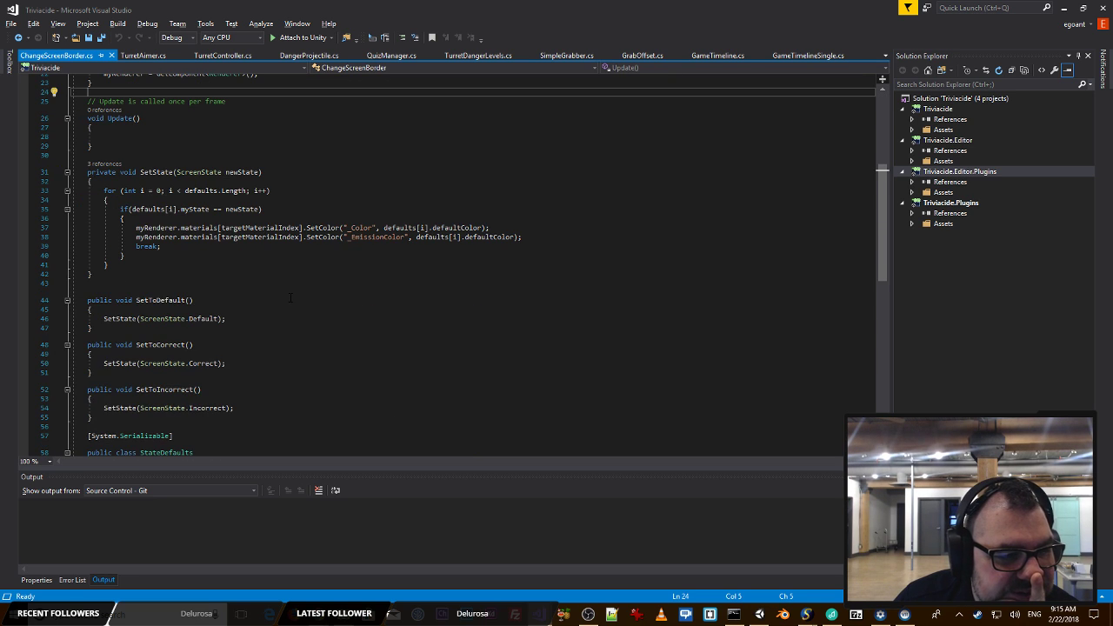
scroll(288, 296, "down", 2)
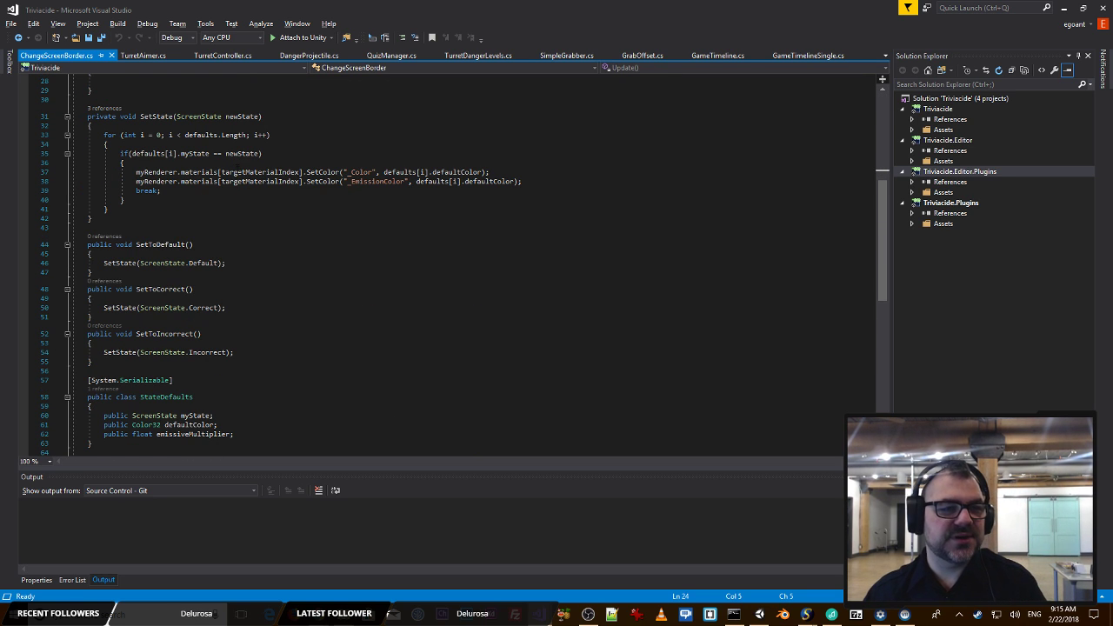
left_click(237, 172)
key("End")
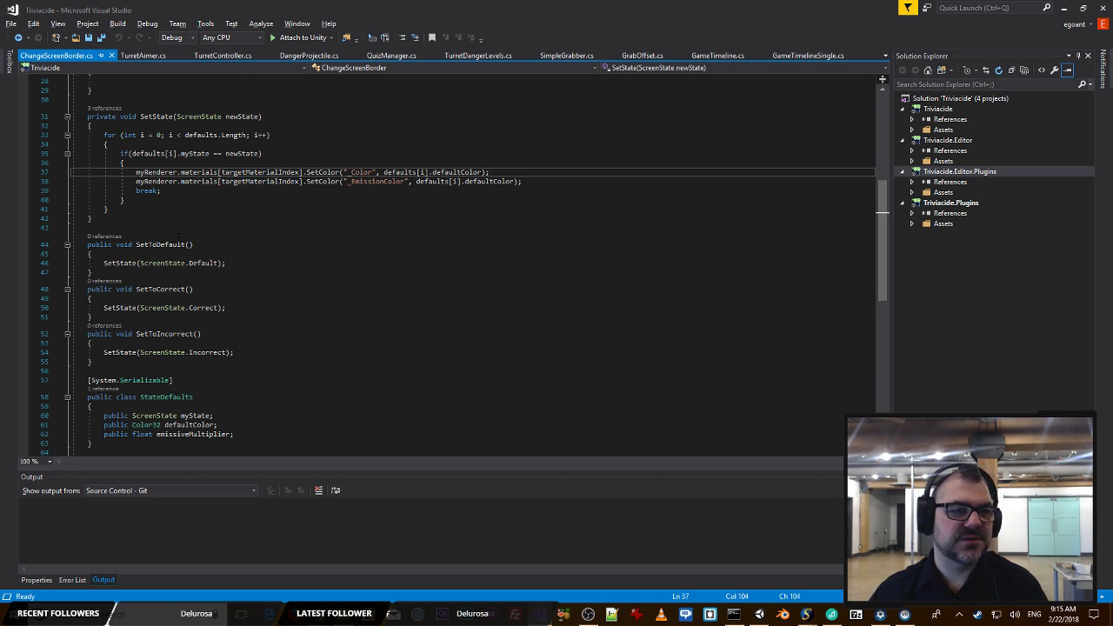
scroll(303, 267, "up", 8)
scroll(337, 268, "down", 14)
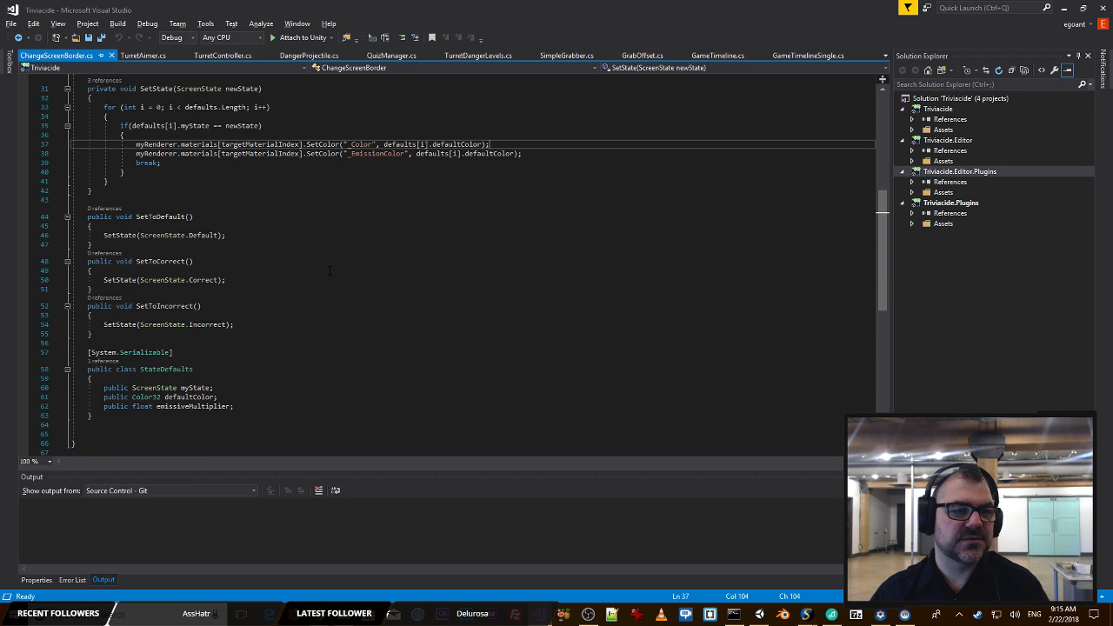
left_click(213, 221)
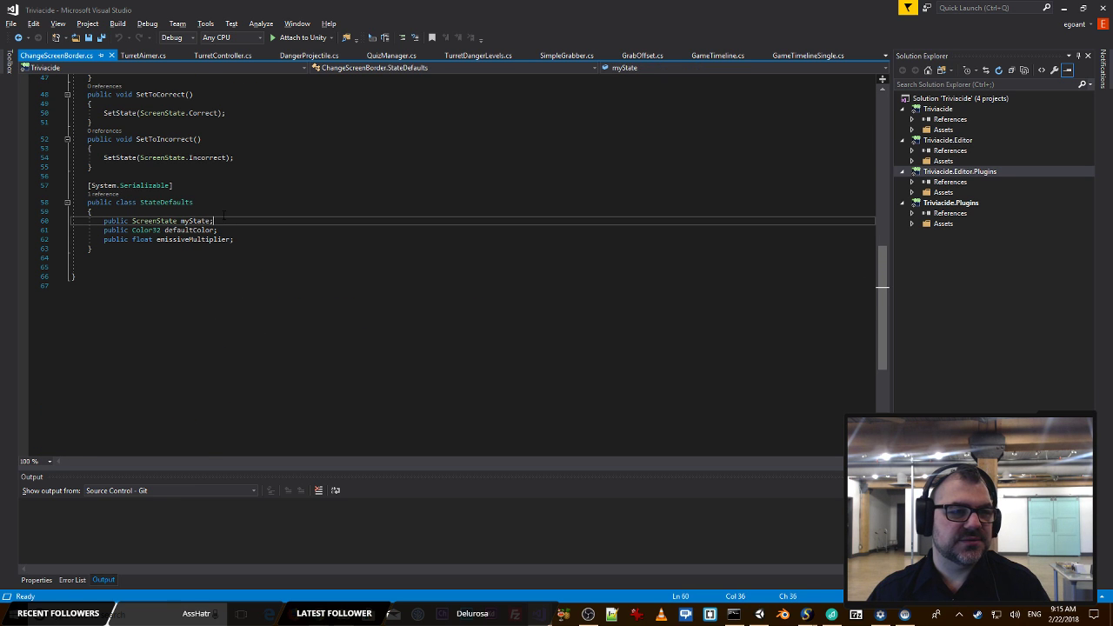
scroll(203, 188, "up", 5)
scroll(181, 178, "up", 4)
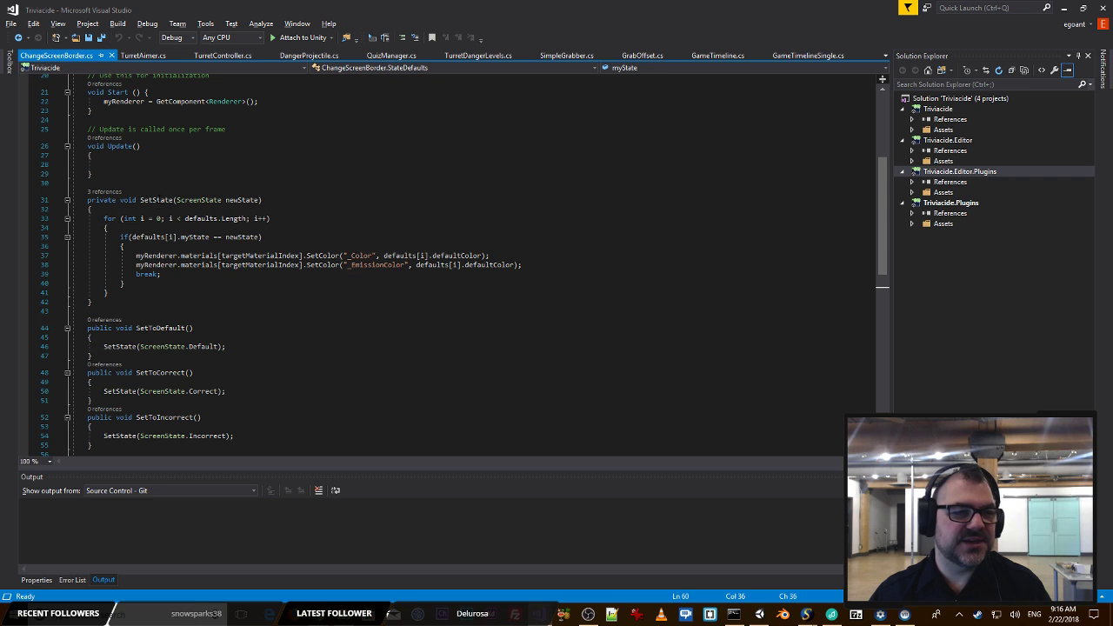
Step: Search the entire solution for SetToCorrect and open its call in GameTimeline.cs
left_click(148, 200)
double_click(148, 200)
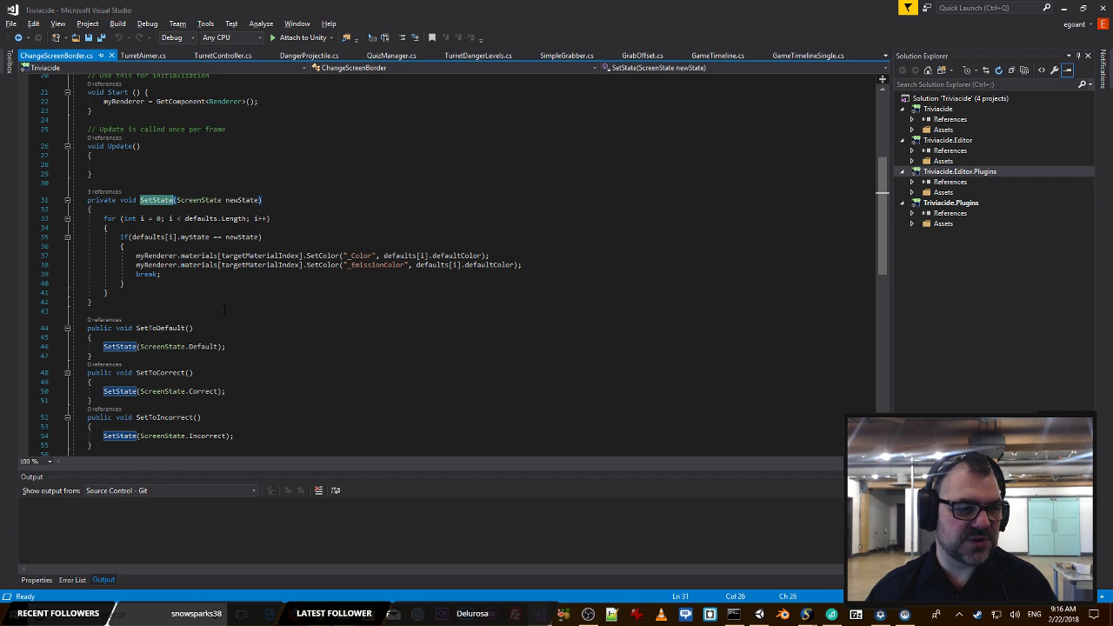
scroll(225, 310, "down", 2)
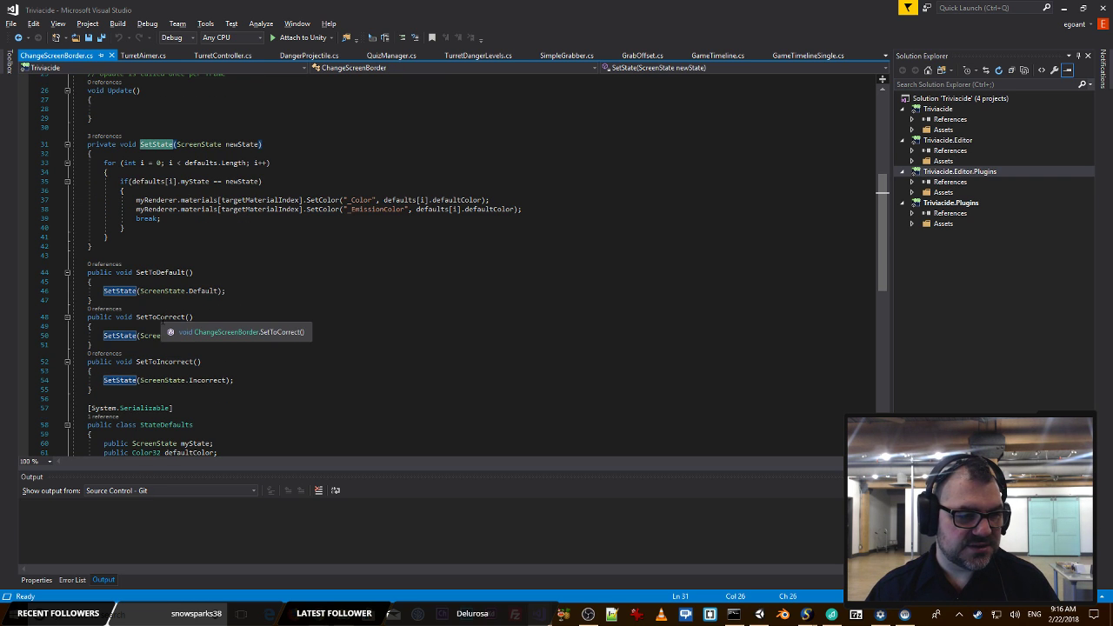
double_click(162, 318)
key("ctrl+shift+f")
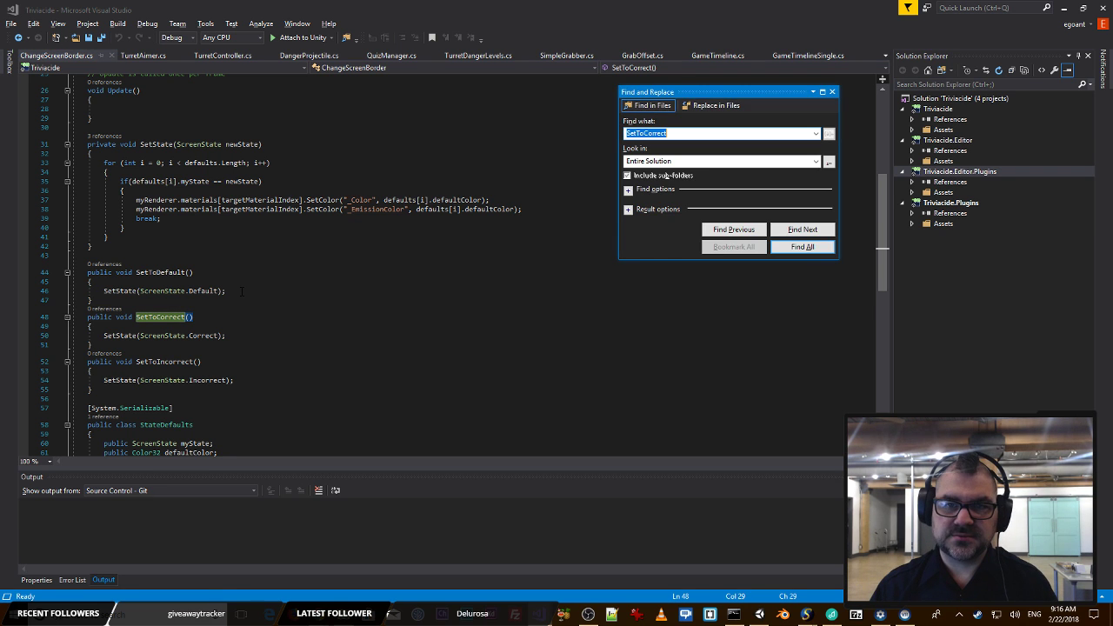
key("Return")
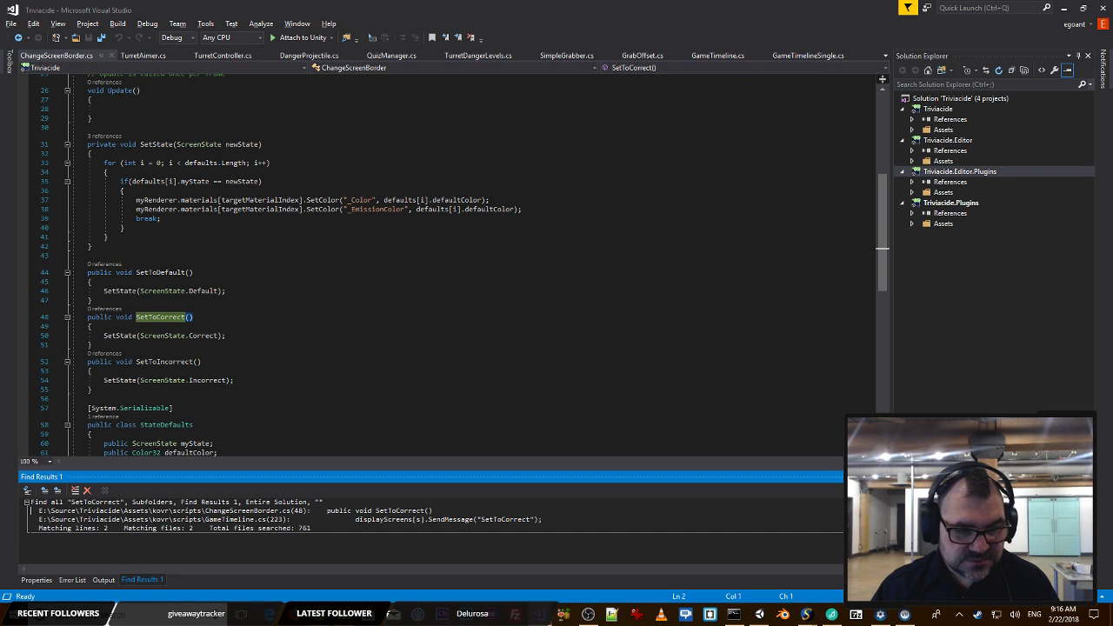
double_click(224, 519)
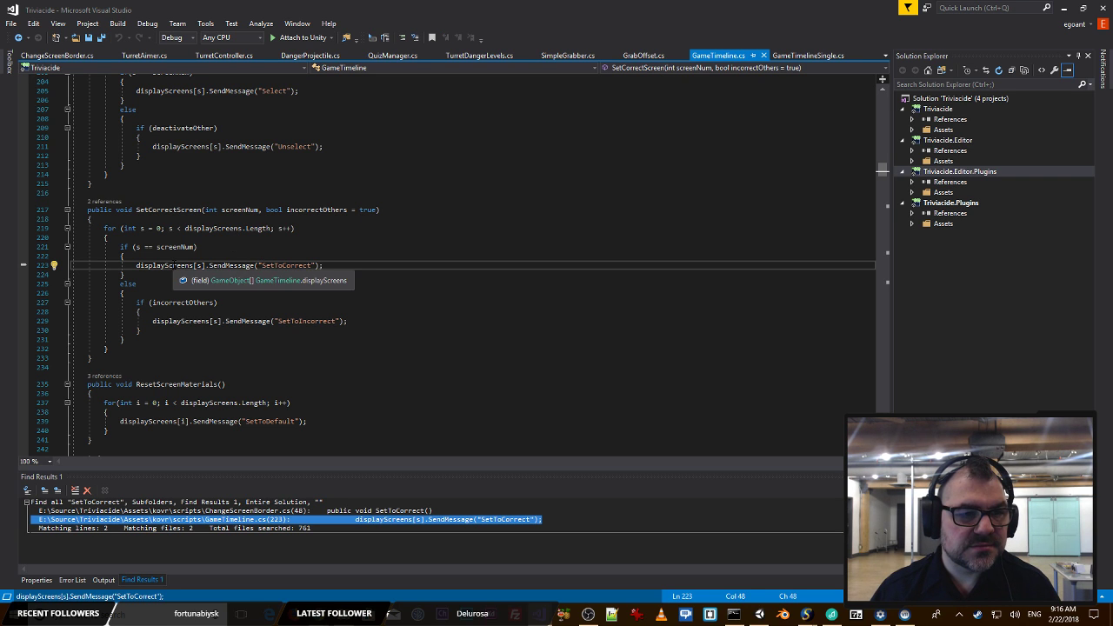
Step: Find where SetCorrectScreen is called in GameTimeline.cs and examine the answer-reveal code around that call
left_click(203, 265)
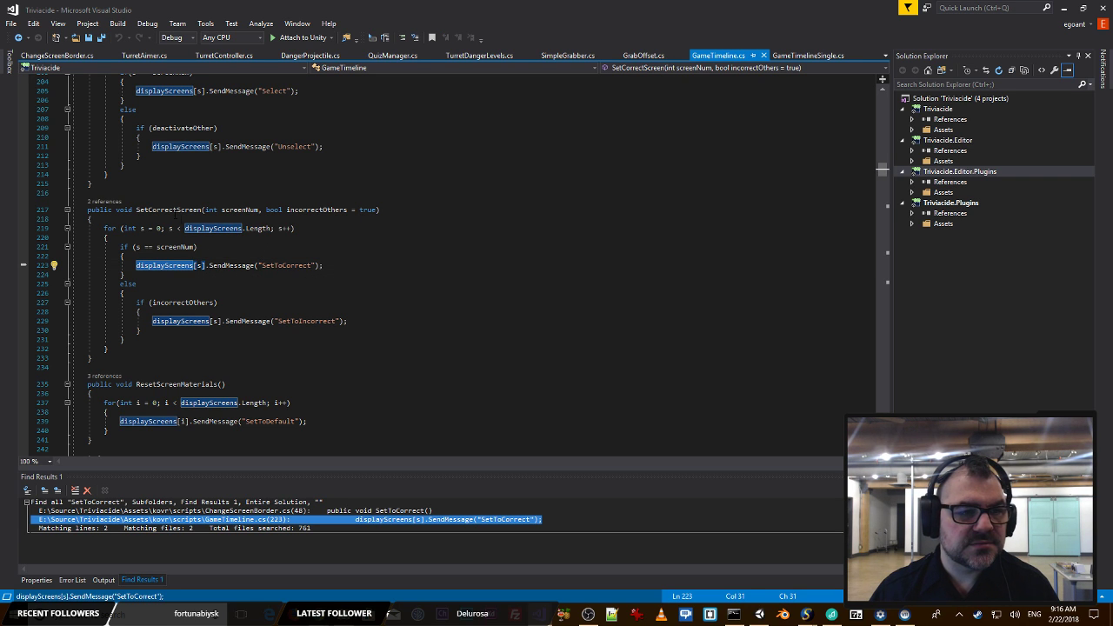
double_click(172, 209)
key("ctrl+f")
key("Return")
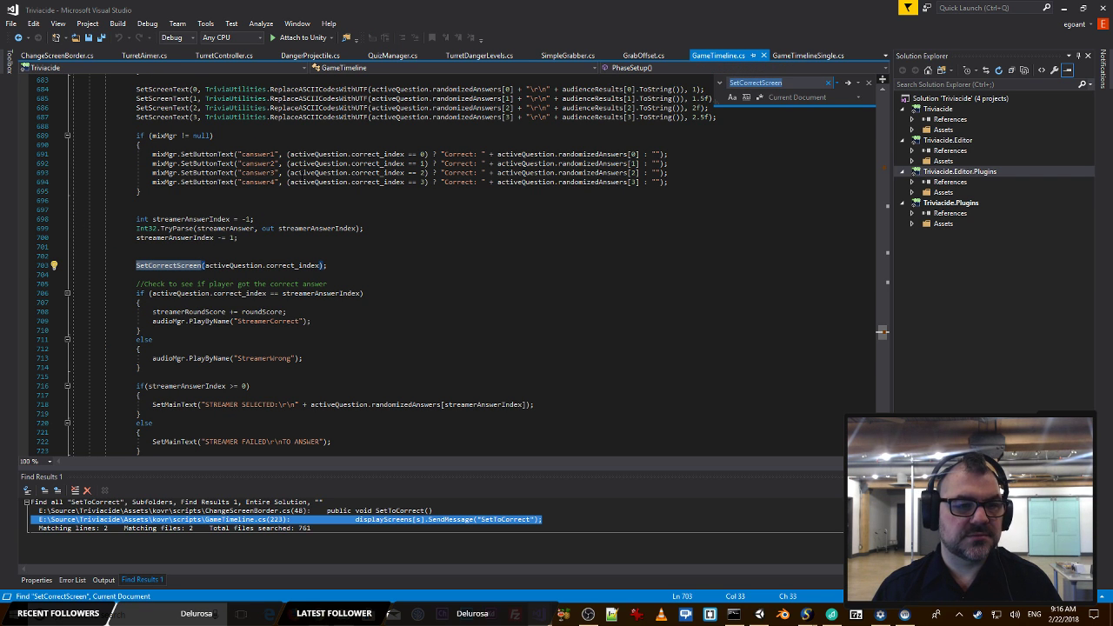
scroll(296, 233, "up", 17)
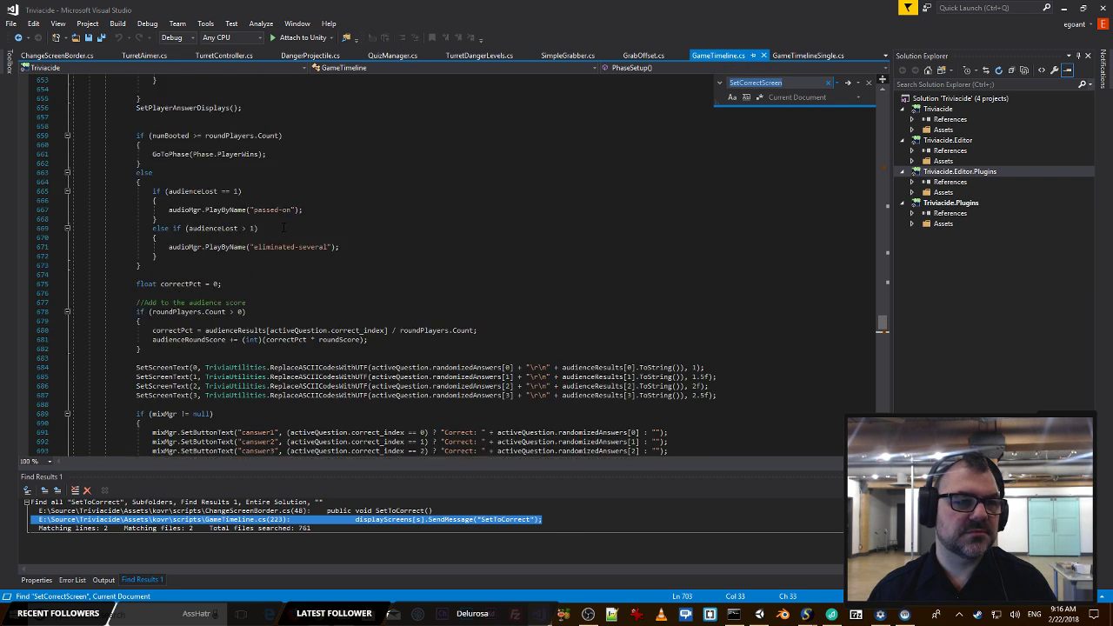
scroll(295, 233, "up", 8)
scroll(304, 233, "down", 20)
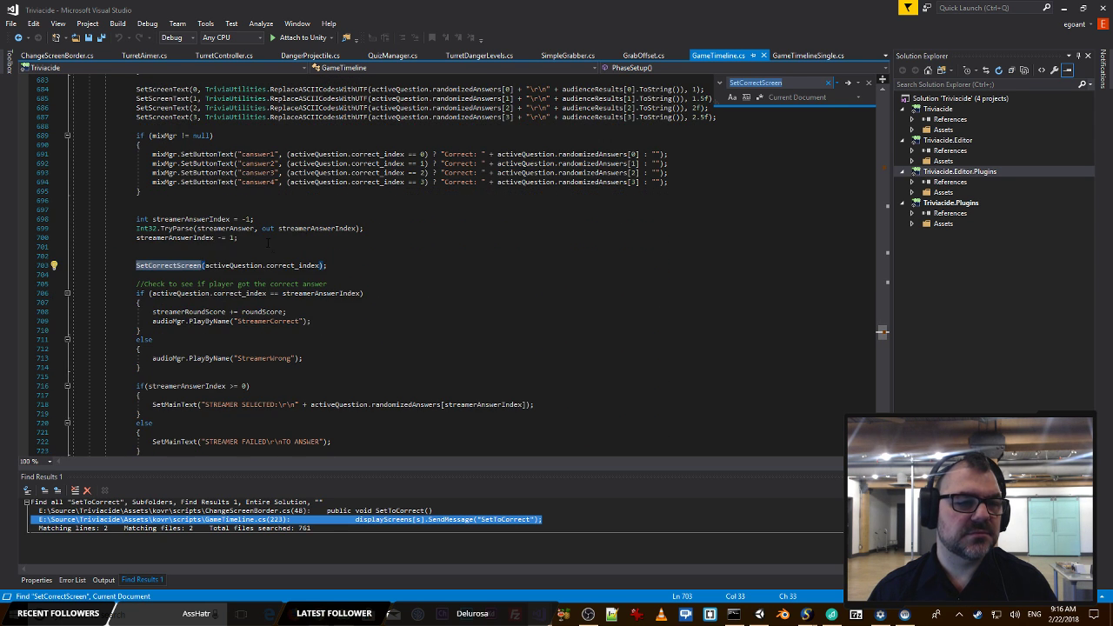
left_click_drag(347, 266, 139, 265)
left_click(369, 248)
key("ctrl+s")
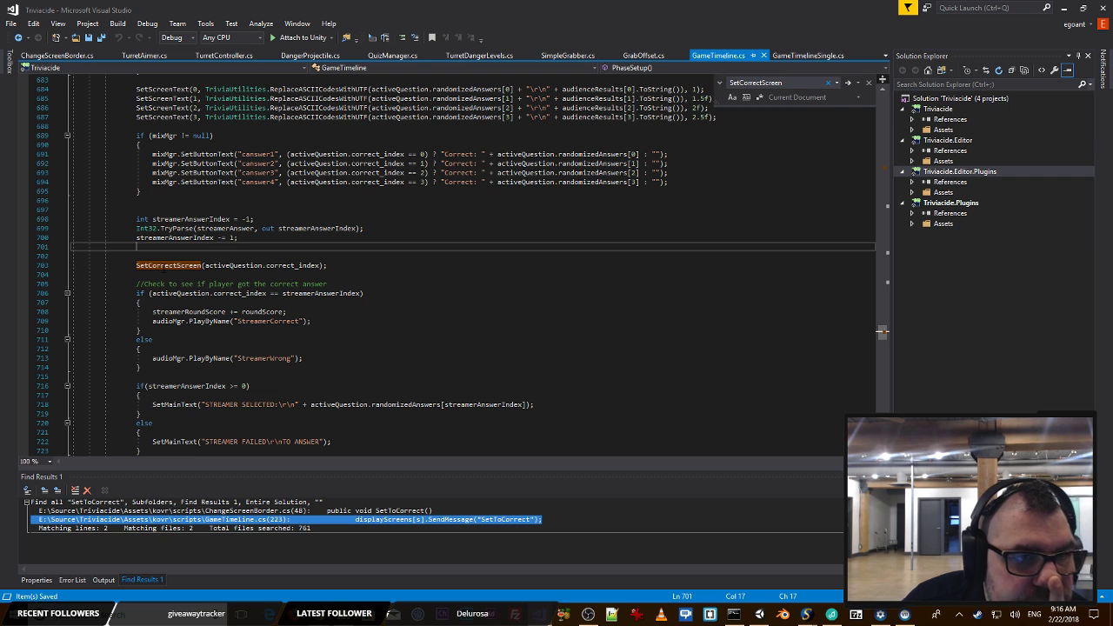
left_click(161, 265)
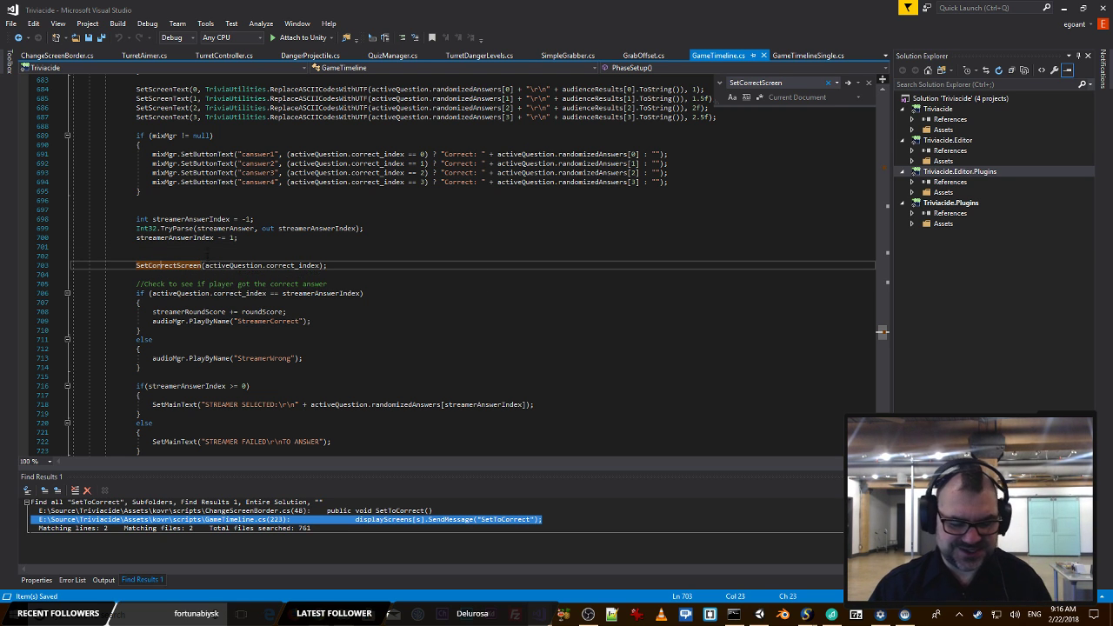
Step: Switch to Unity and look over the answer screens and the host robot in the scene
key("alt+Tab")
key("alt+Tab")
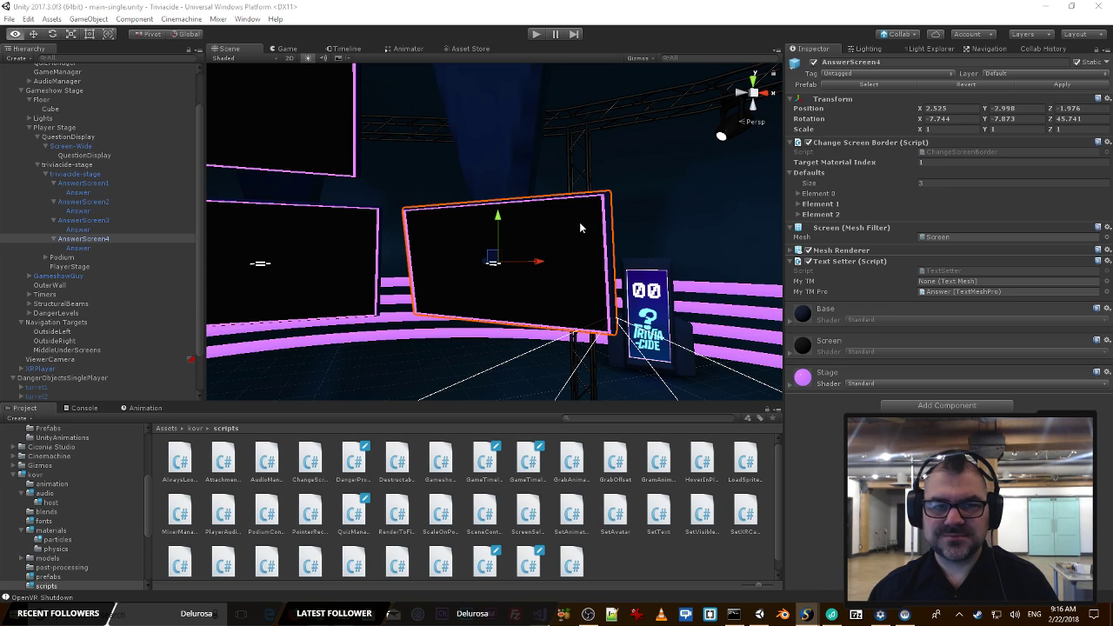
right_click_drag(551, 226, 438, 288)
key("s")
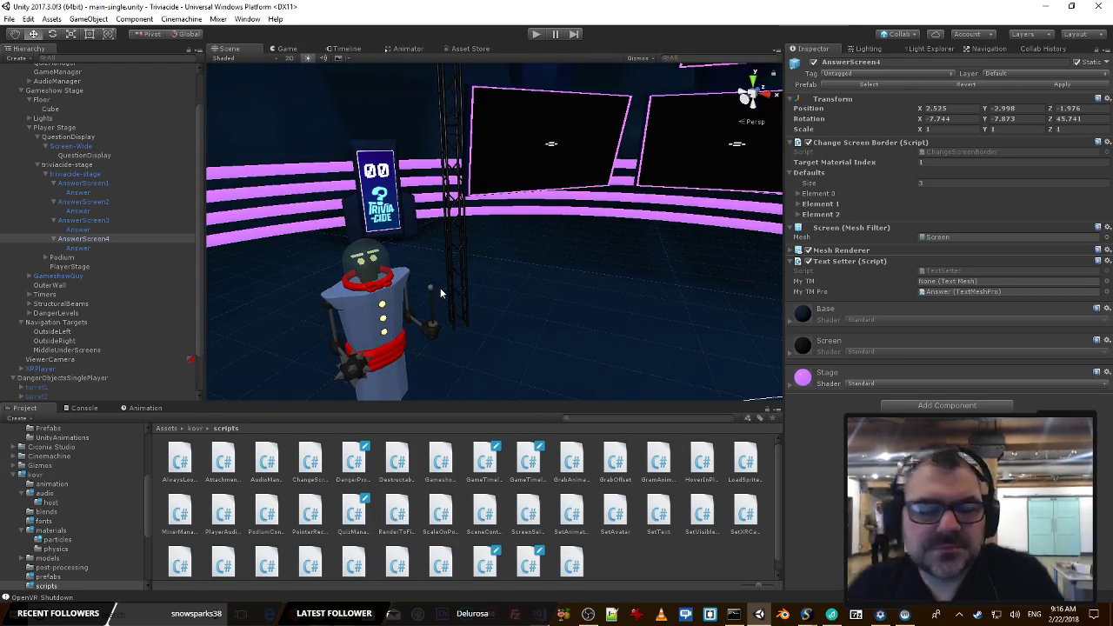
right_click_drag(551, 304, 591, 249)
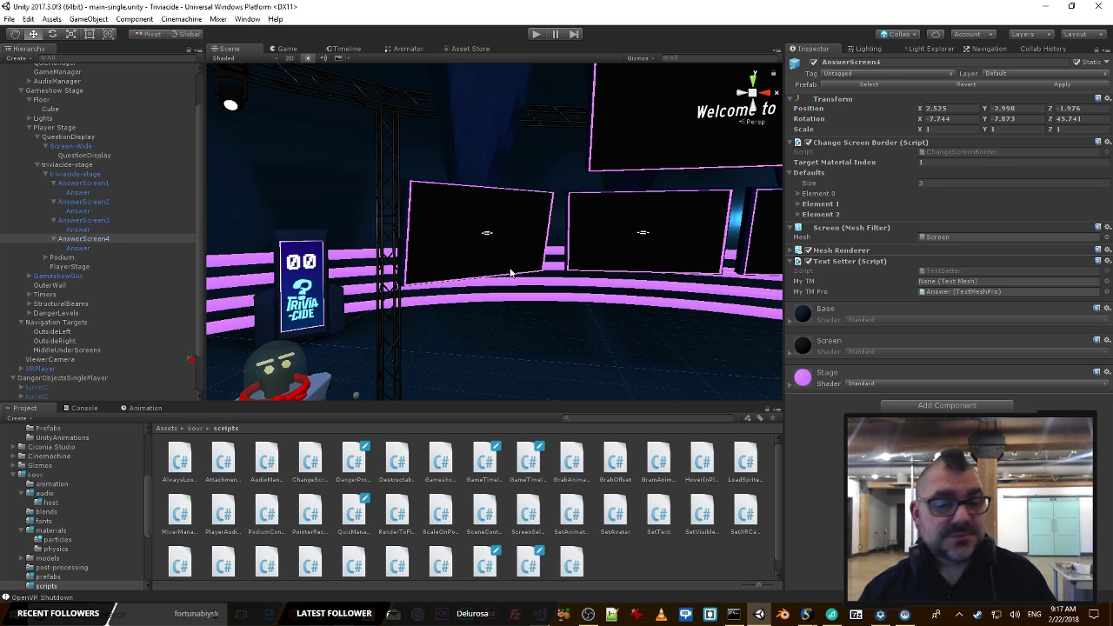
Step: Look at the Highway Gothic font listing on dafont in Chrome and return to the stage overview in Unity
mouse_move(322, 614)
left_click(382, 552)
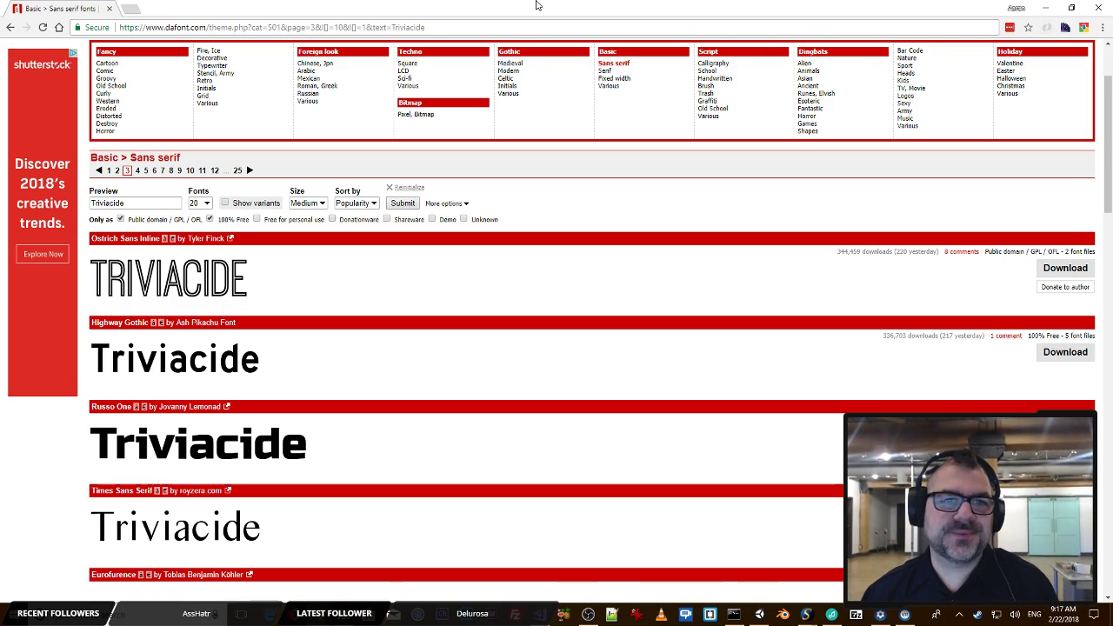
key("alt+Tab")
right_click_drag(582, 317, 629, 329)
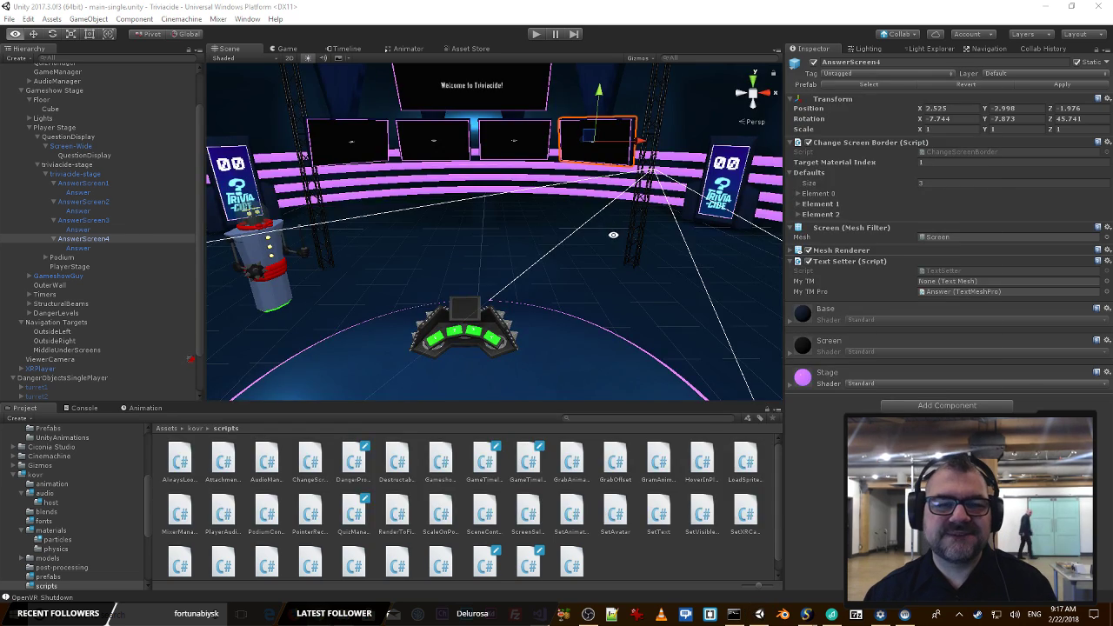
Step: Play the single-player scene again, choose answer 3 for the question, and stop play mode
key("super+Tab")
key("Left")
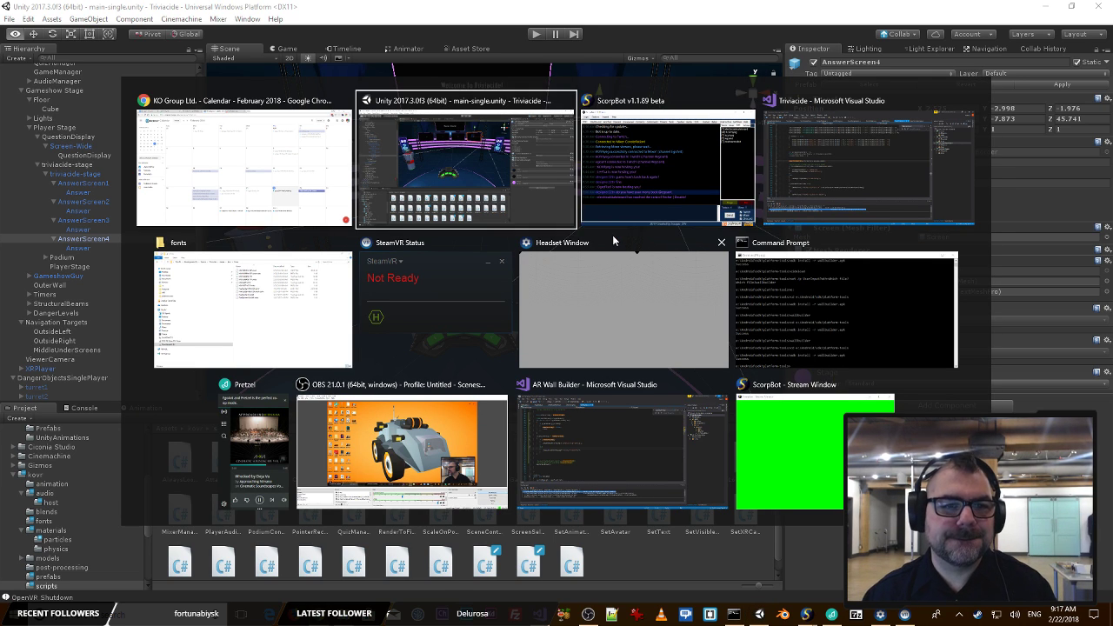
key("Return")
left_click(535, 34)
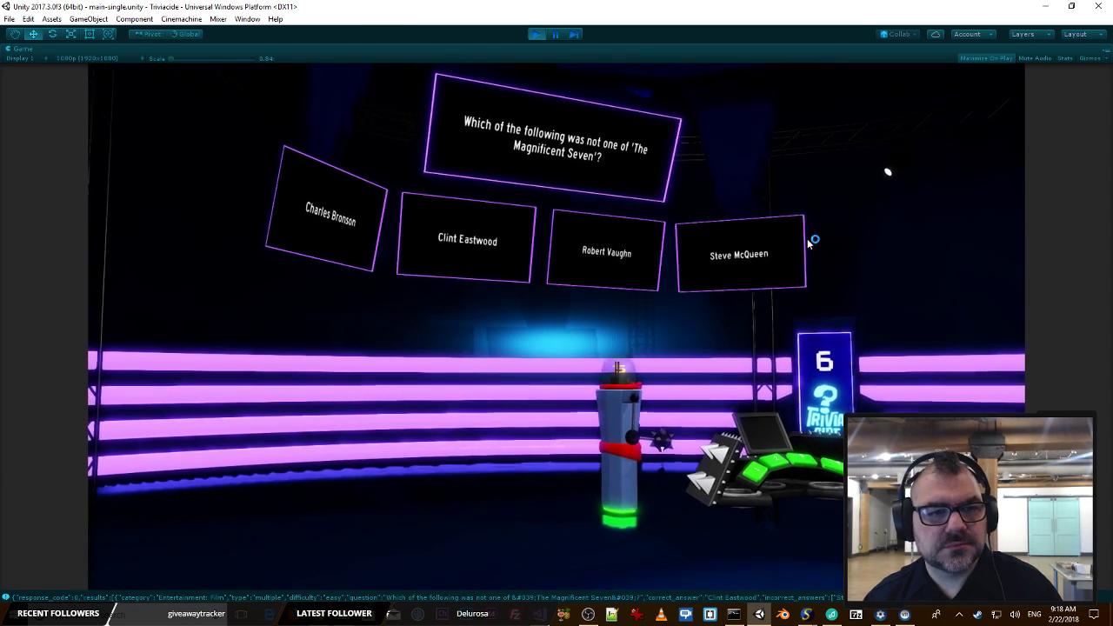
key("3")
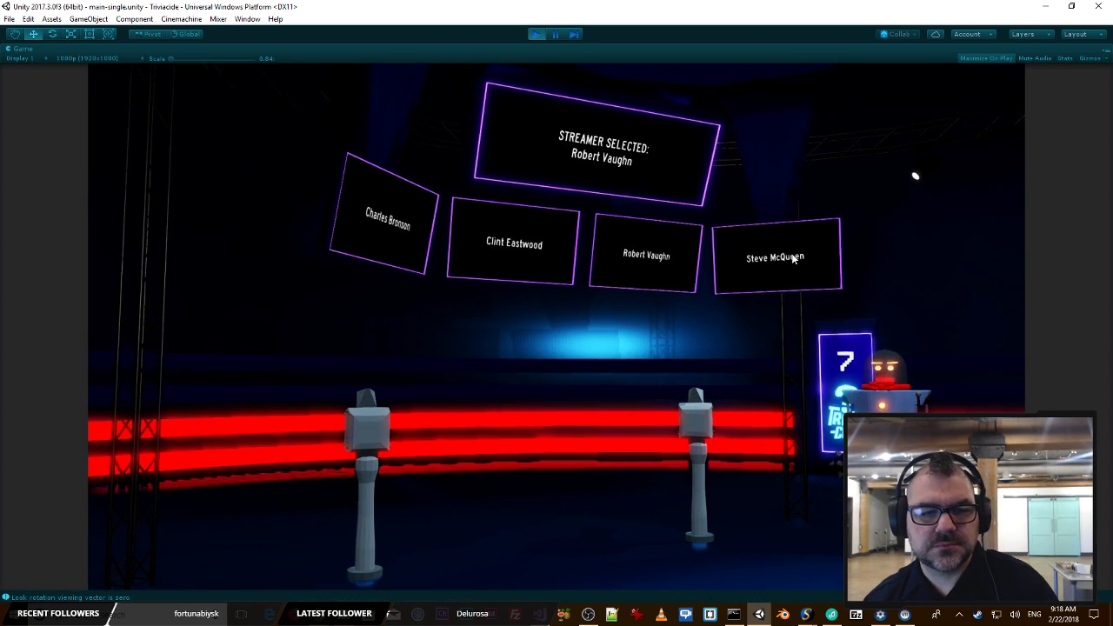
left_click(534, 34)
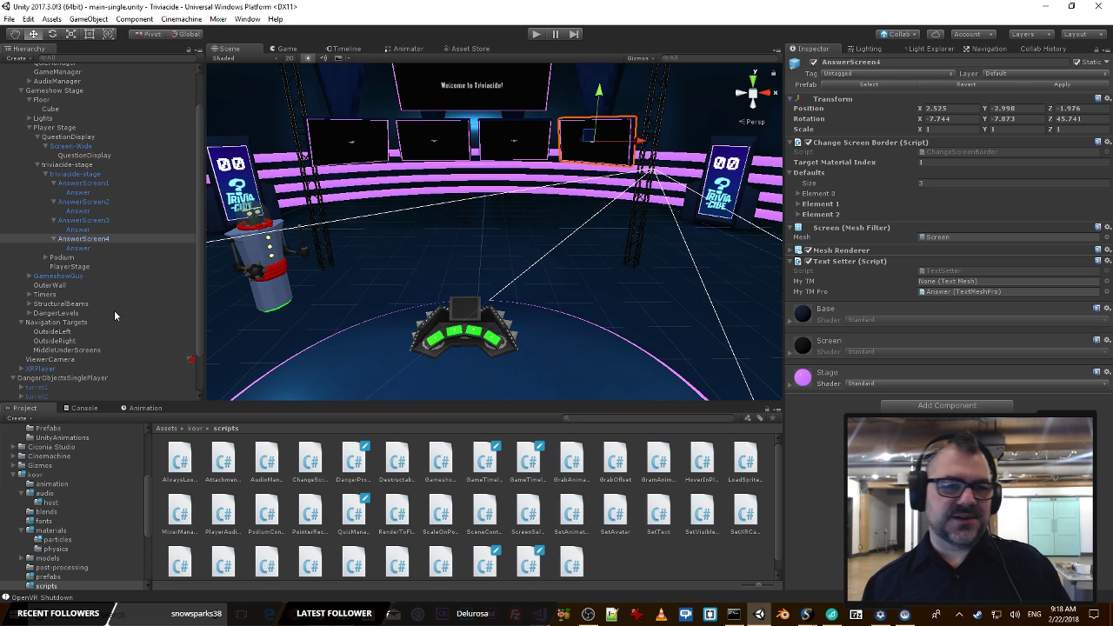
Step: Select the Top object inside turret1 and open its TurretAimer script in Visual Studio
scroll(63, 352, "down", 3)
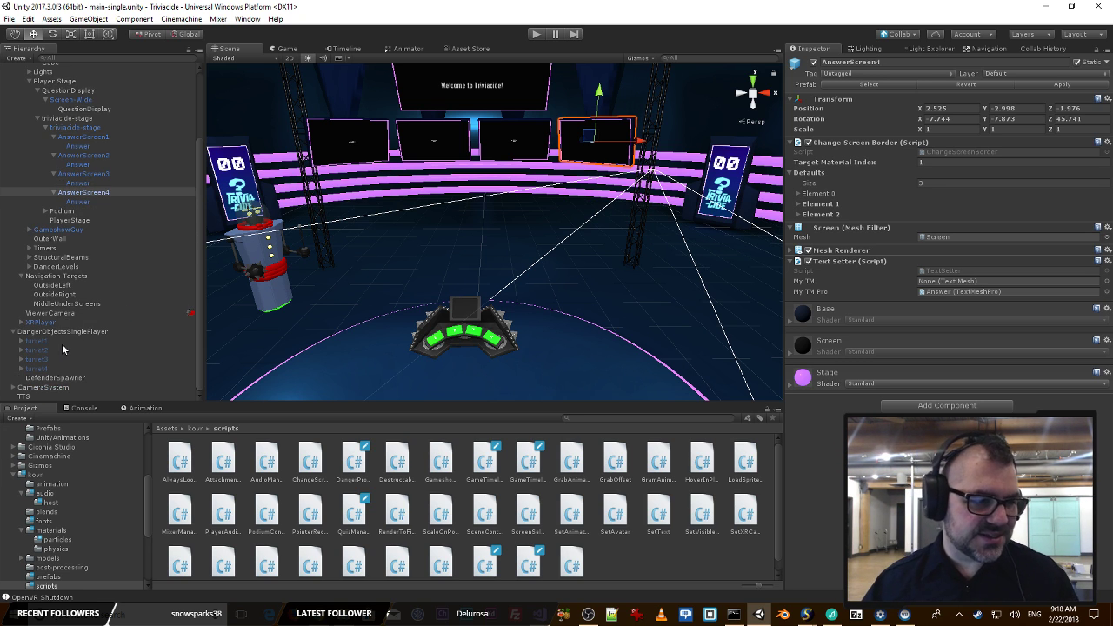
left_click(36, 342)
key("Right")
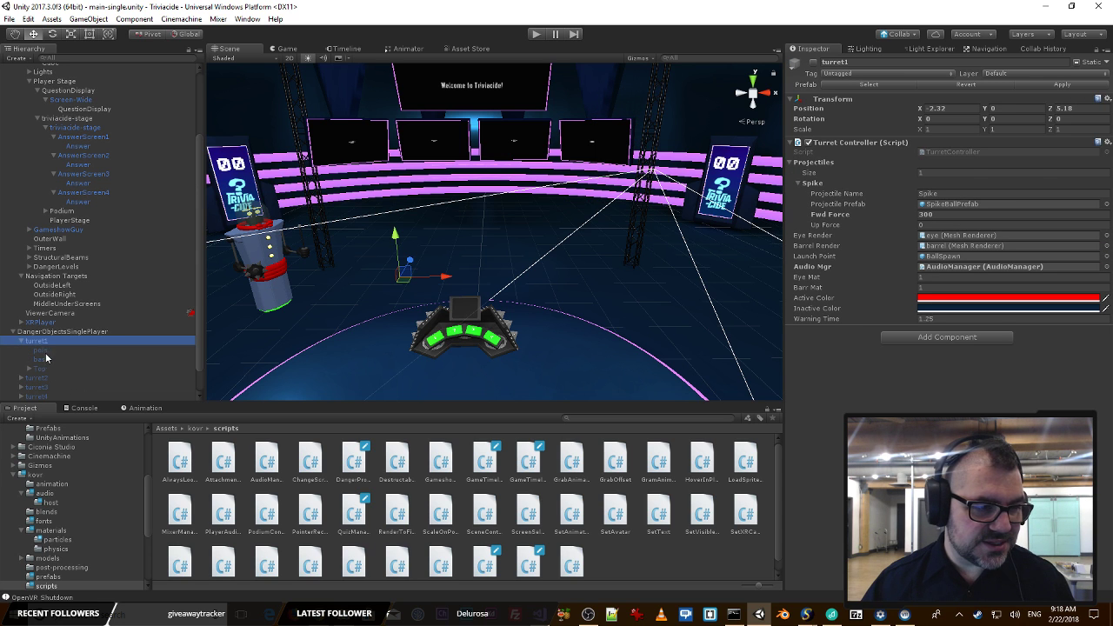
left_click(41, 372)
key("Right")
scroll(542, 218, "down", 2)
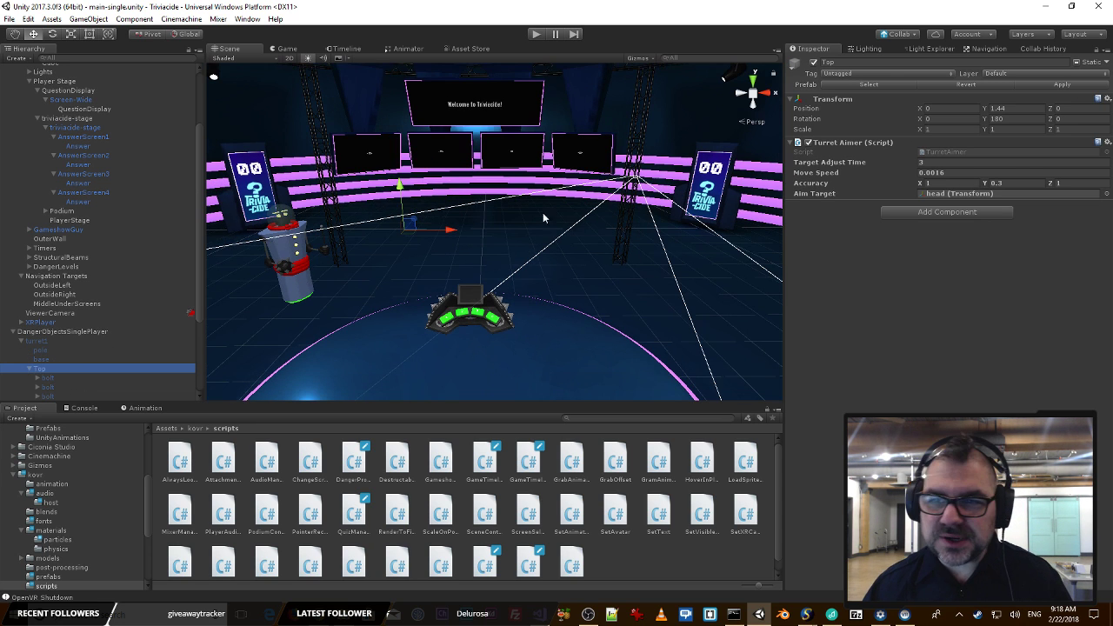
double_click(962, 151)
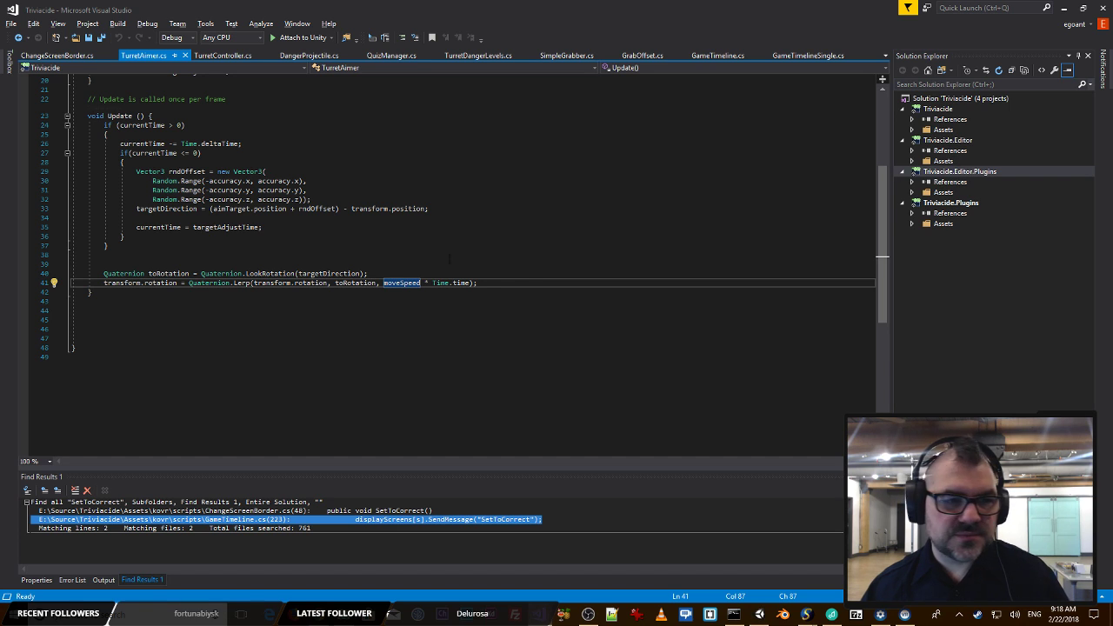
Step: Add an empty private void Awake() method above Start in the TurretAimer class and save the script
scroll(286, 222, "up", 7)
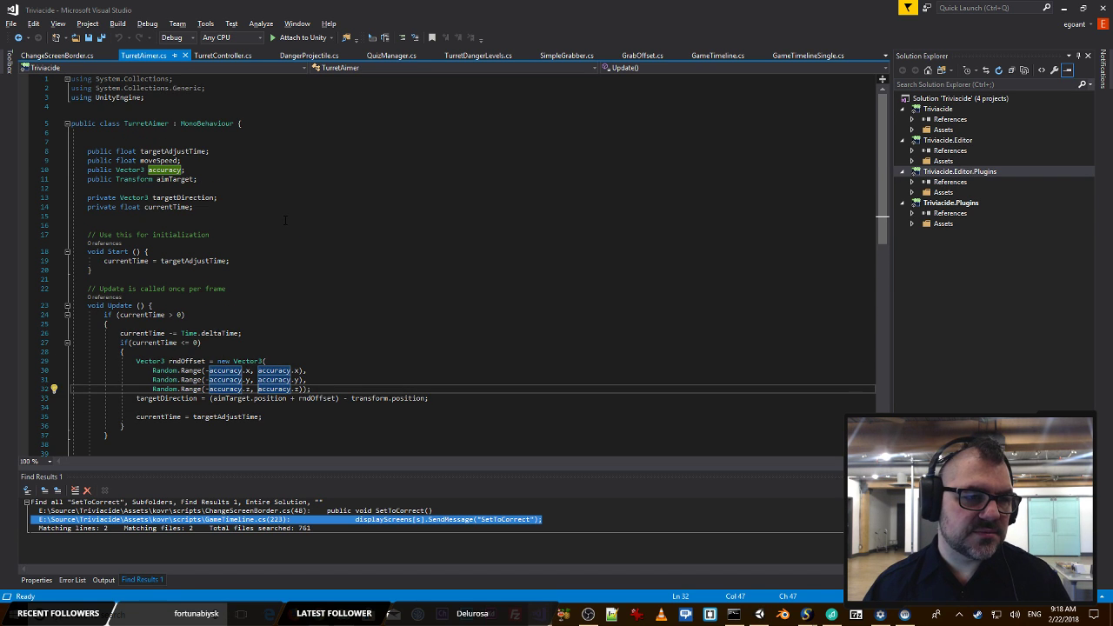
left_click(286, 218)
scroll(287, 222, "down", 1)
key("Return")
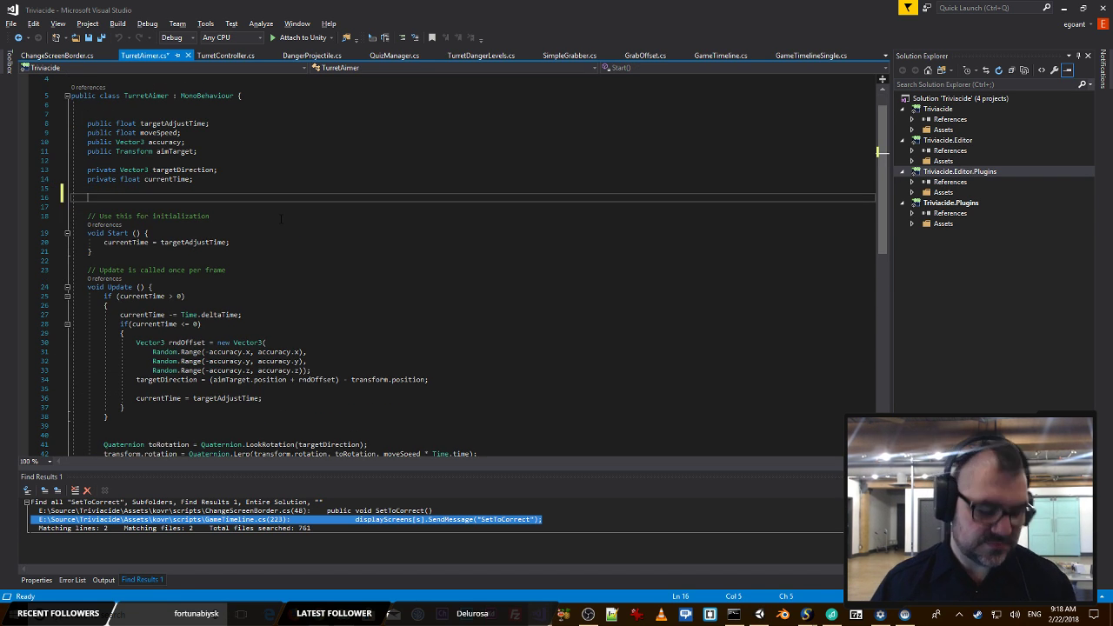
type("void Awa")
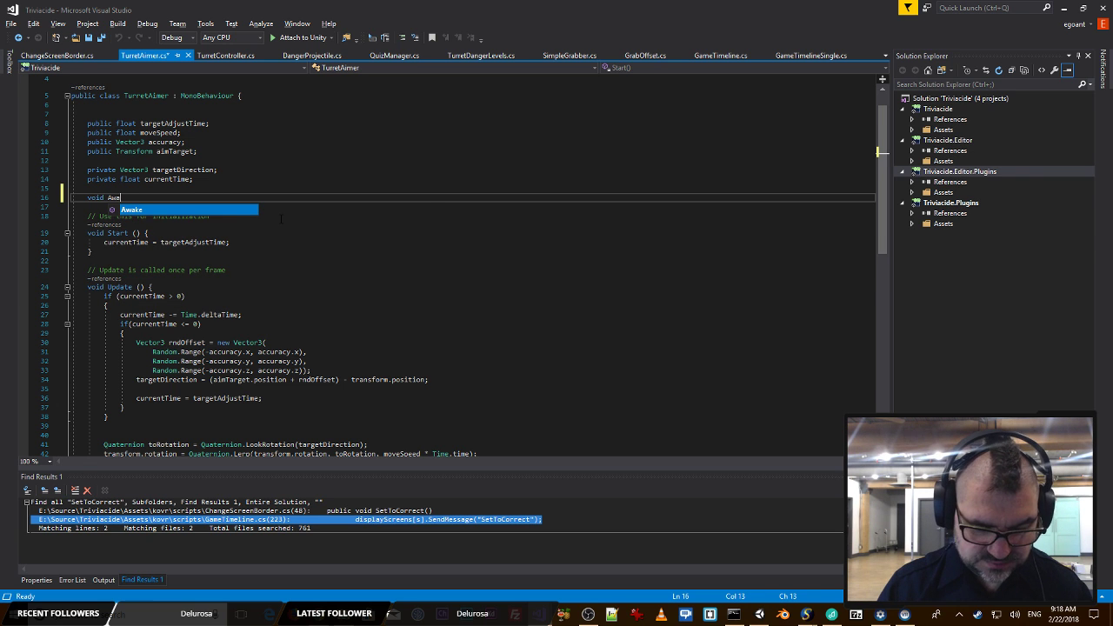
key("Tab")
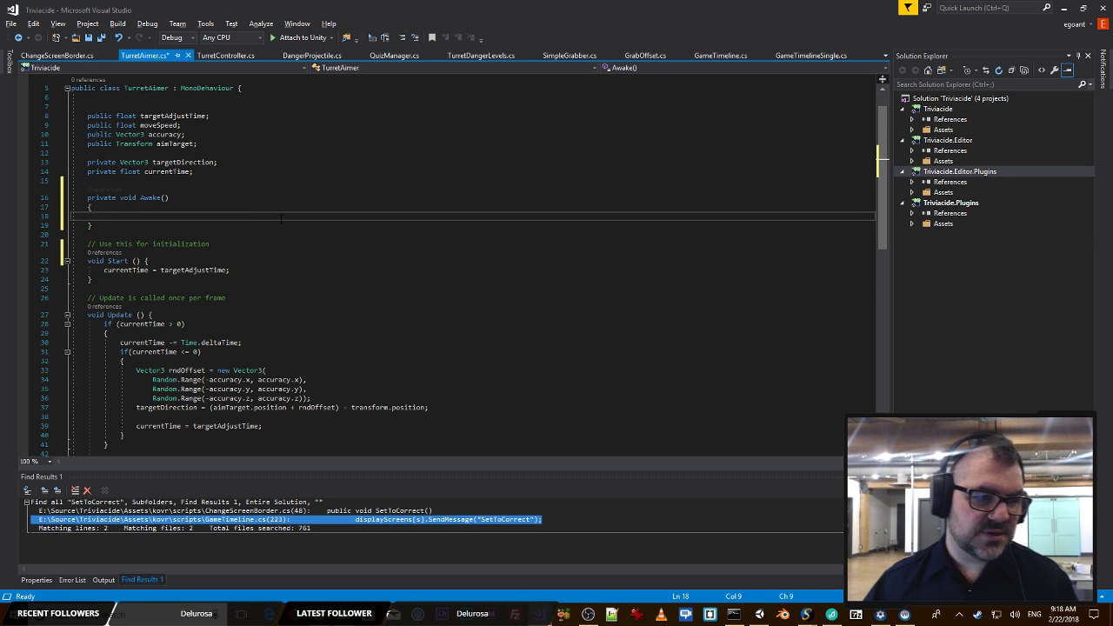
key("ctrl+s")
Step: Copy the toRotation LookRotation line and the transform.rotation Lerp line from Update into the Awake method
scroll(261, 212, "down", 3)
scroll(161, 171, "up", 1)
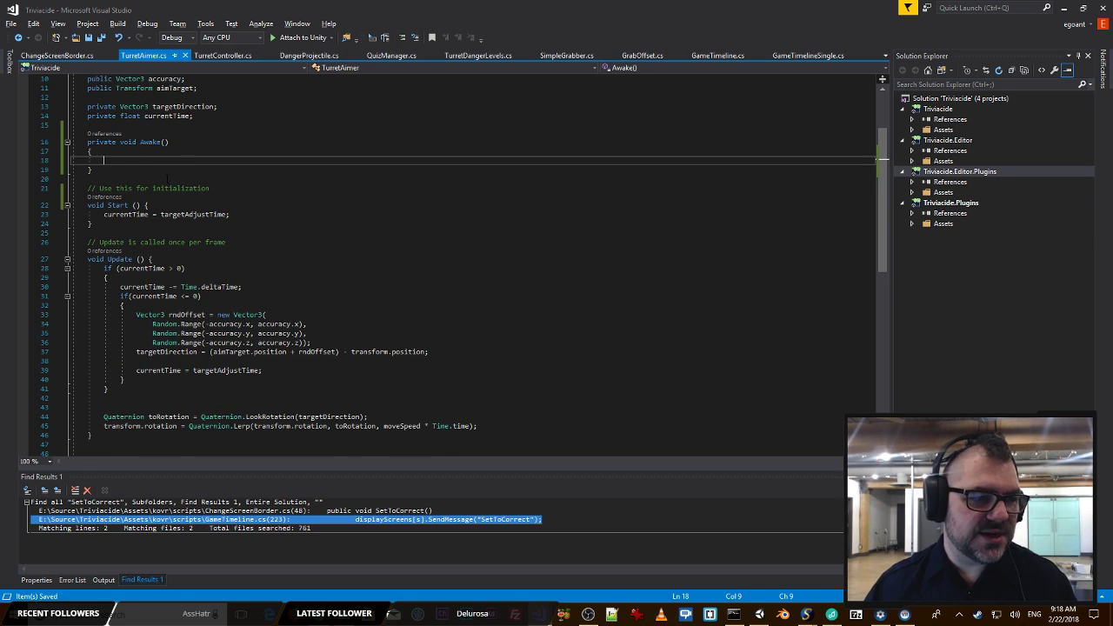
scroll(282, 187, "down", 2)
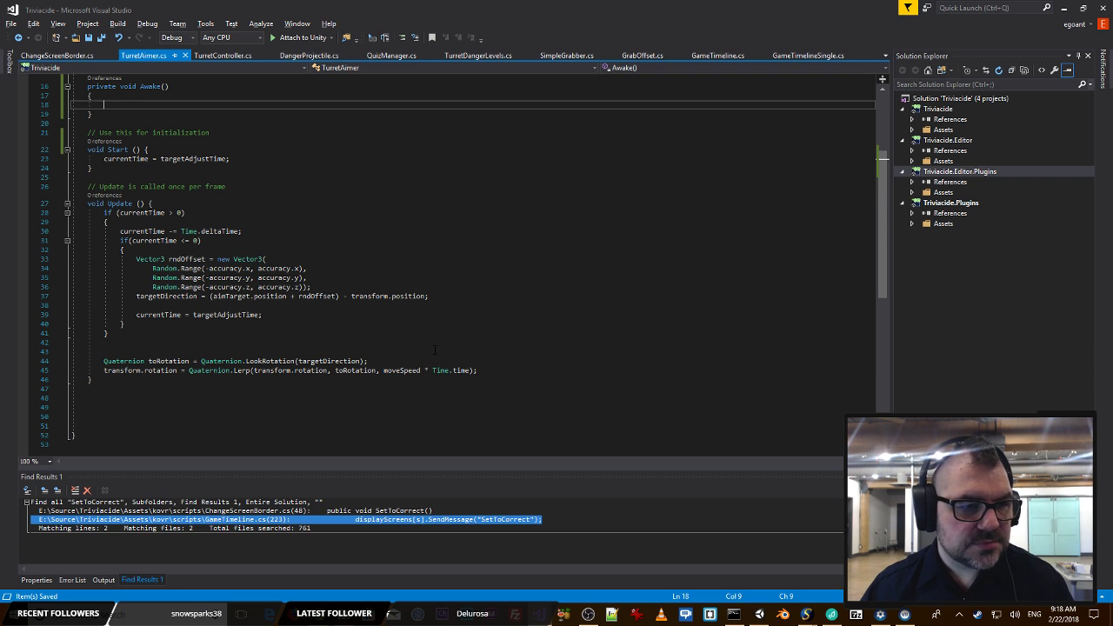
left_click(492, 371)
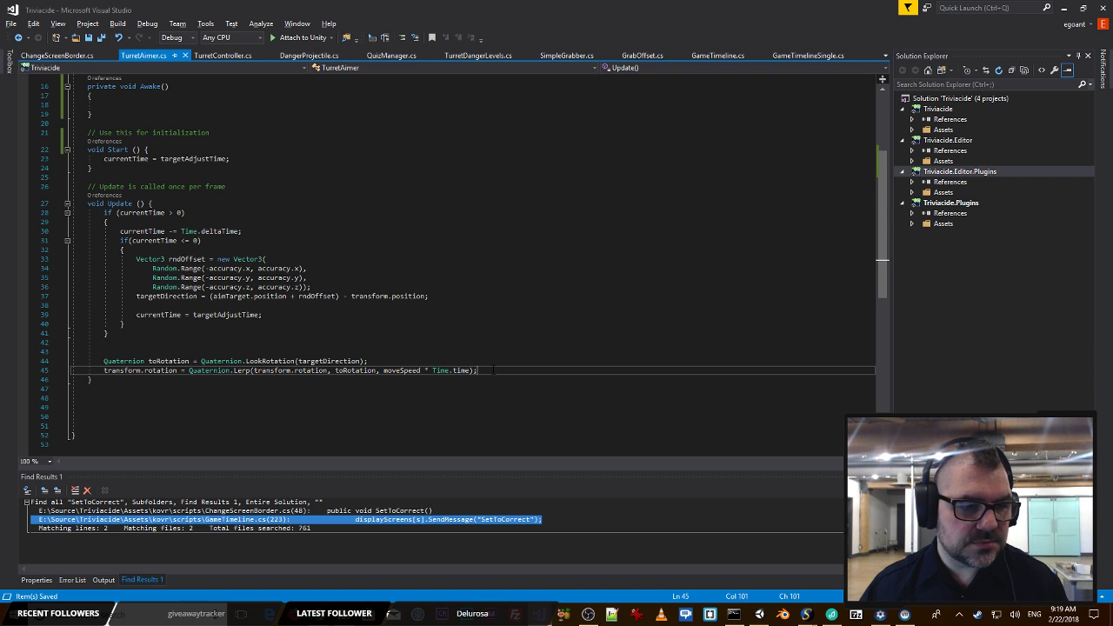
left_click(176, 378)
left_click_drag(481, 370, 73, 351)
key("ctrl+c")
scroll(79, 167, "up", 4)
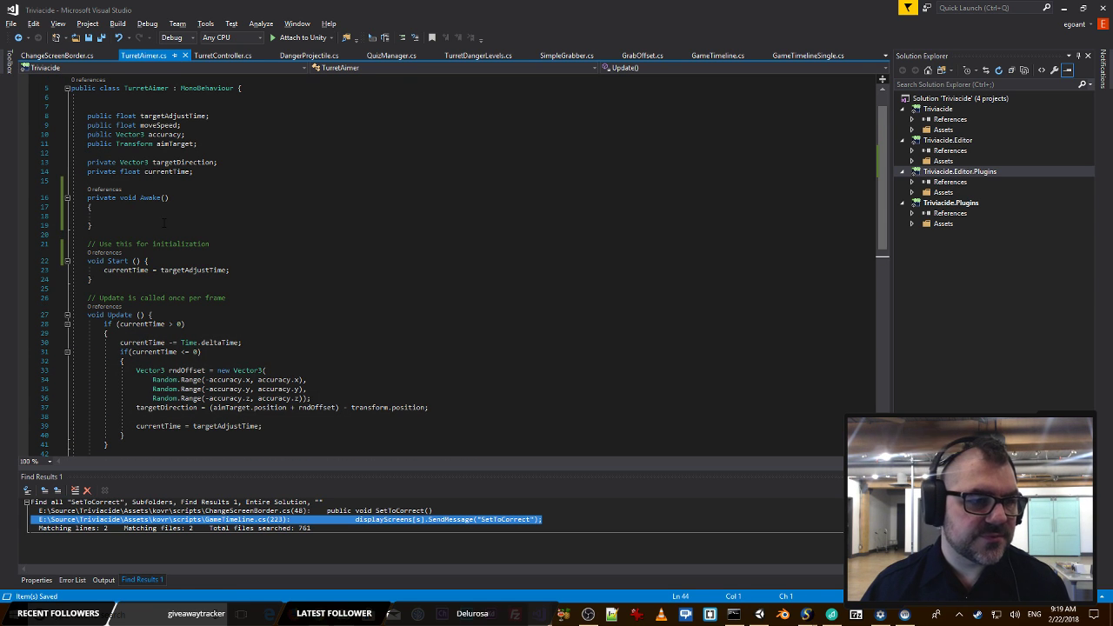
left_click(195, 209)
left_click(207, 217)
key("ctrl+v")
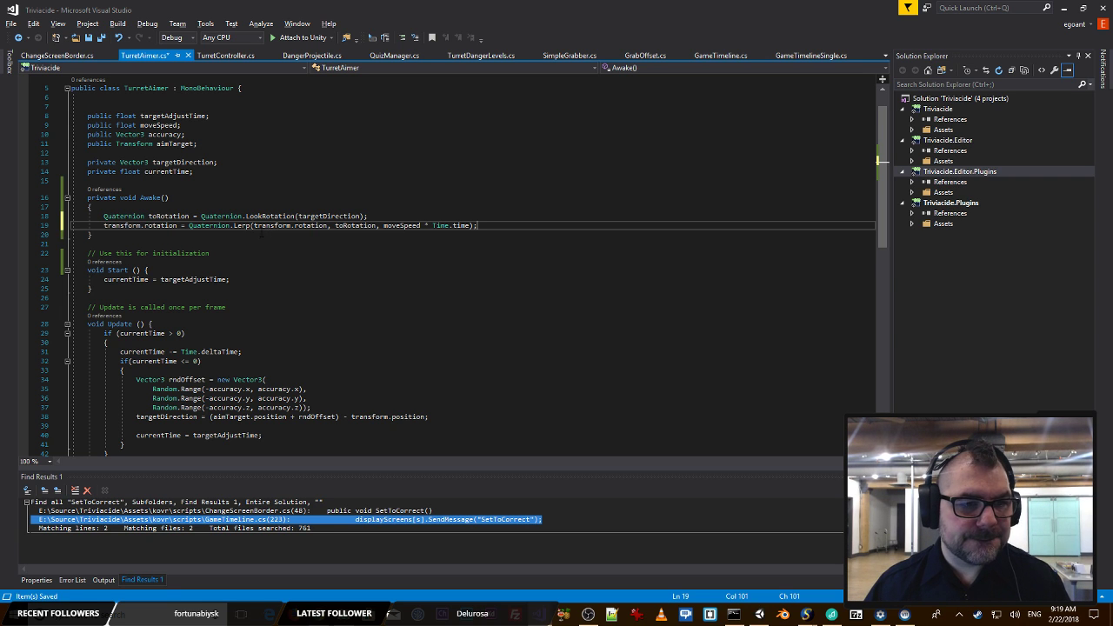
Step: Replace the Quaternion.Lerp expression in Awake so transform.rotation is assigned toRotation directly
left_click(189, 217)
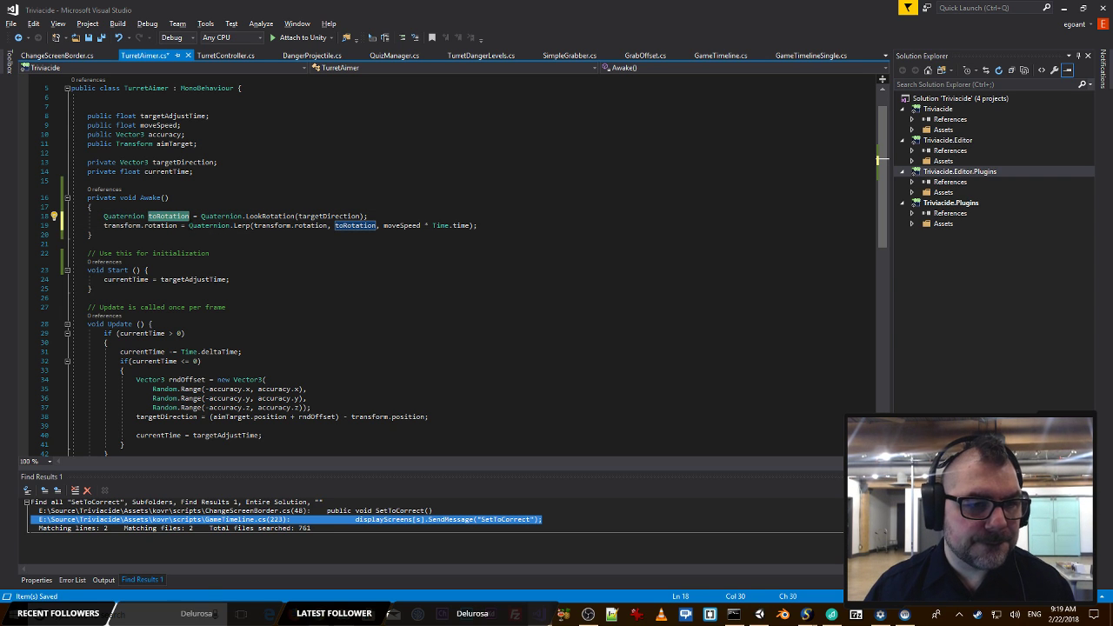
left_click_drag(189, 226, 473, 226)
type("toRotation;")
left_click(474, 205)
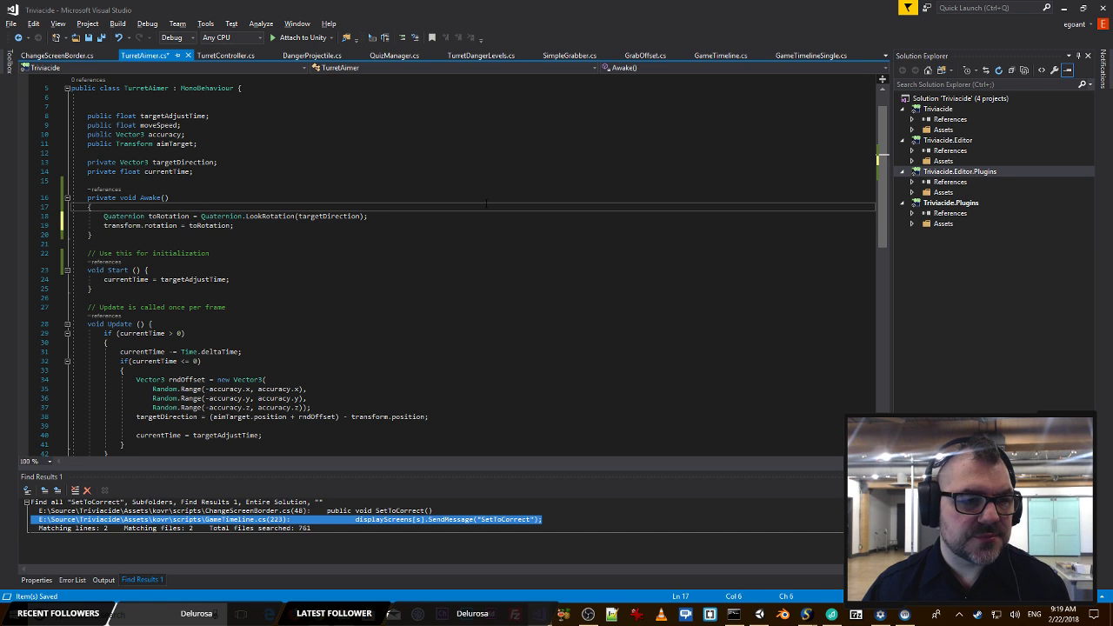
Step: Save the TurretAimer script and play-test the main-single scene in Unity, answering the question with the first option, Spacewar!, before stopping playback
key("ctrl+s")
key("alt+Tab")
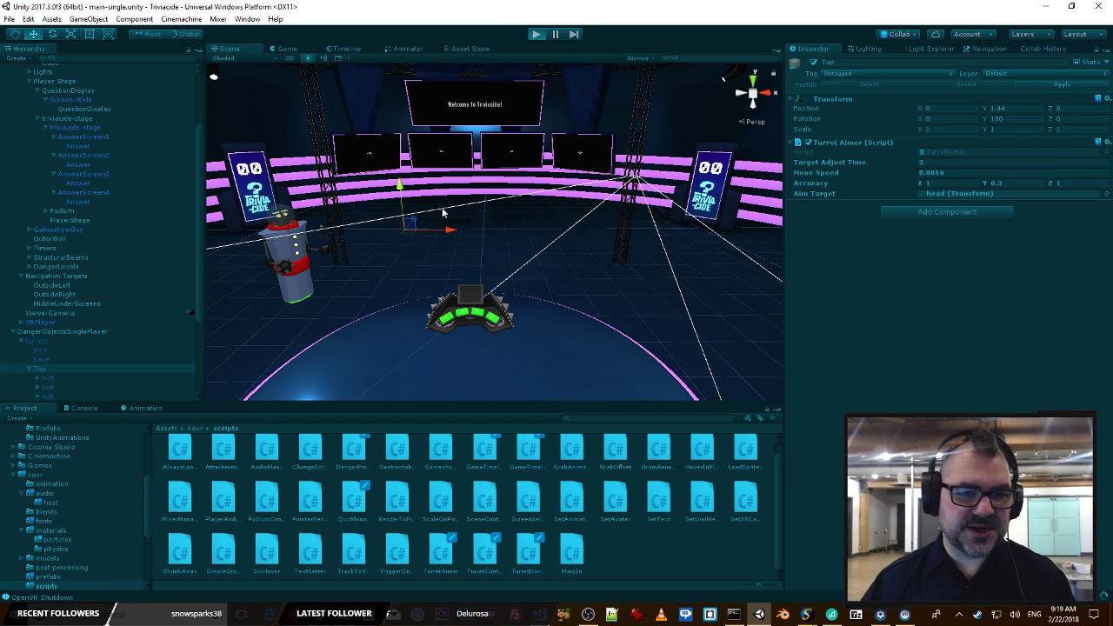
key("ctrl+p")
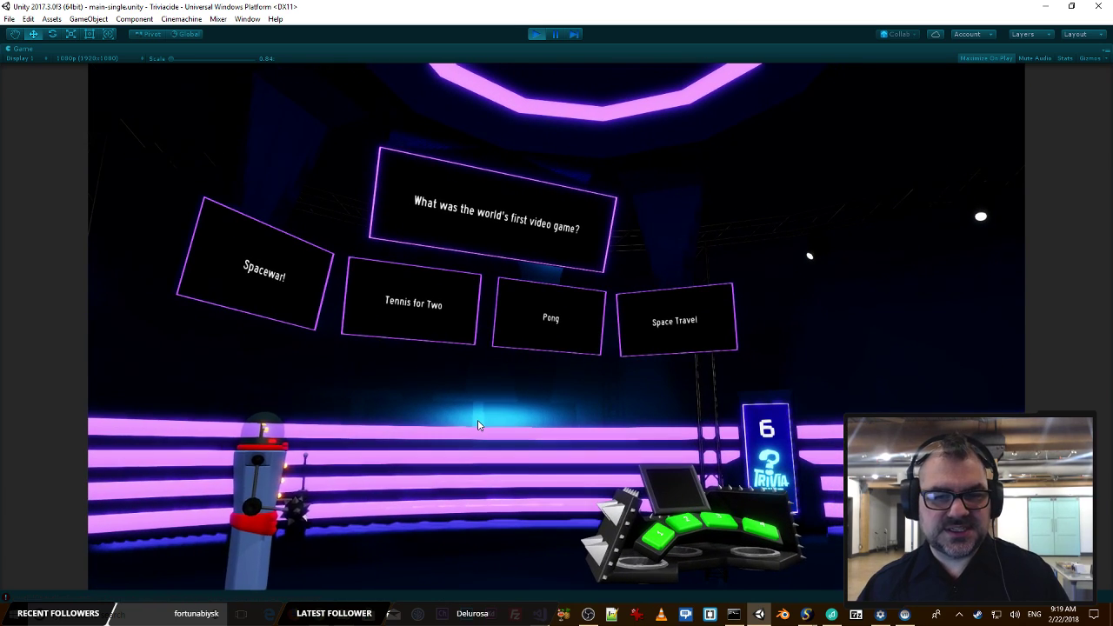
key("1")
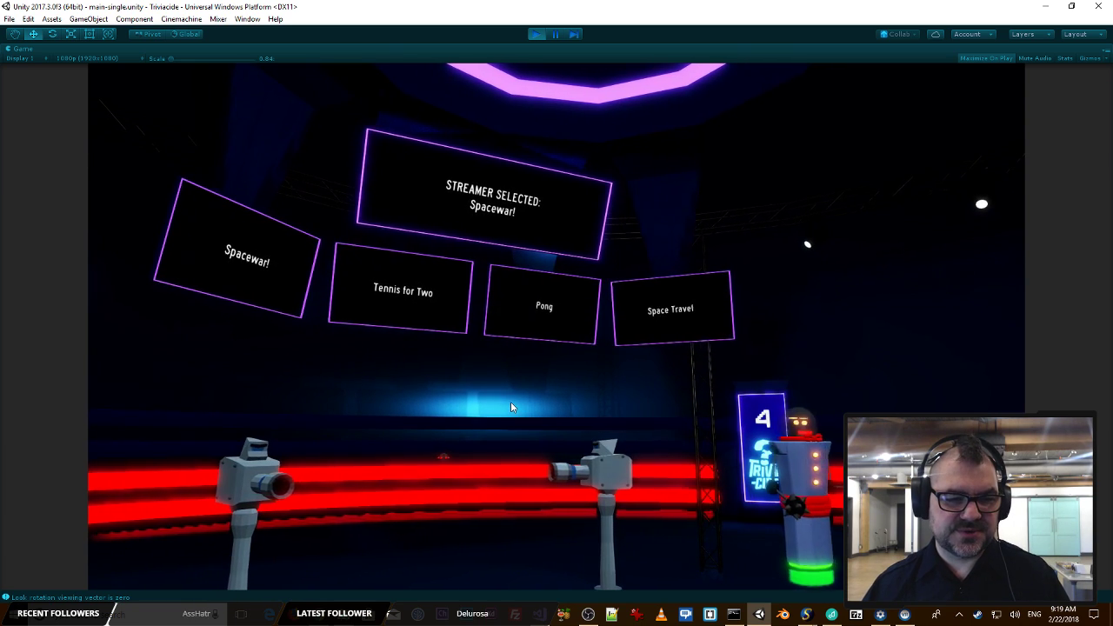
left_click(535, 35)
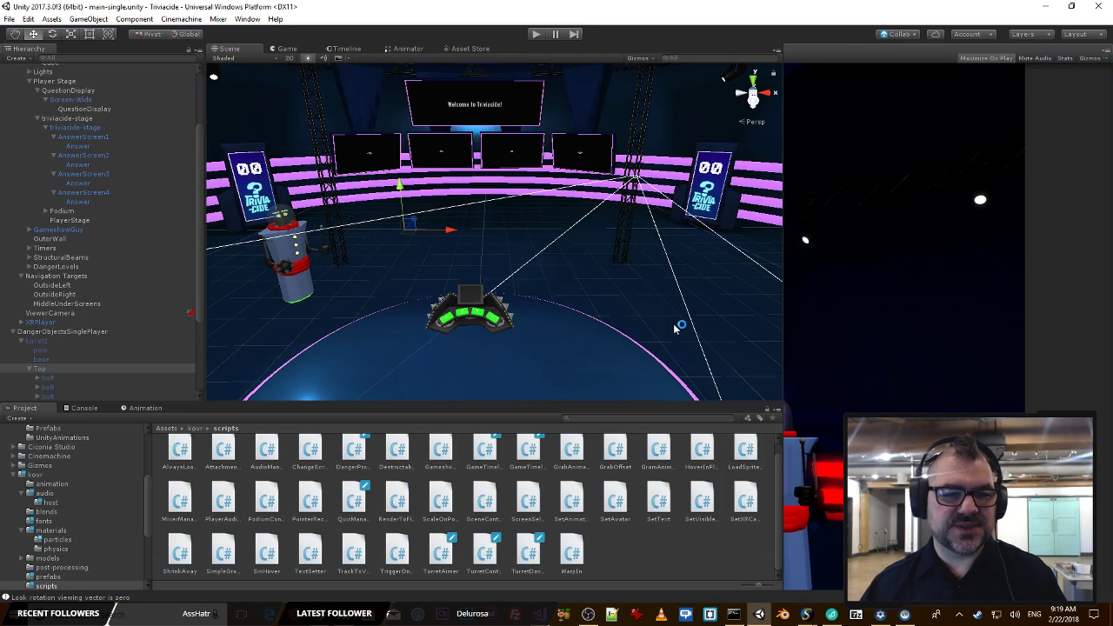
Step: Examine the play test's console messages and the stage around the player, and reopen the TurretAimer script in Visual Studio
left_click(83, 407)
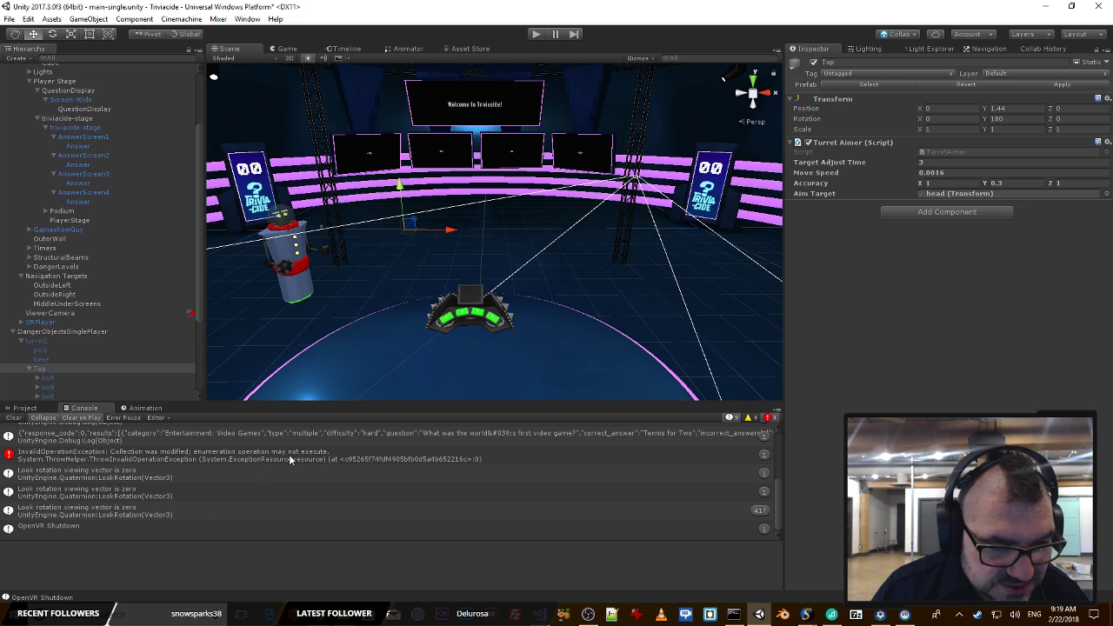
left_click(662, 437)
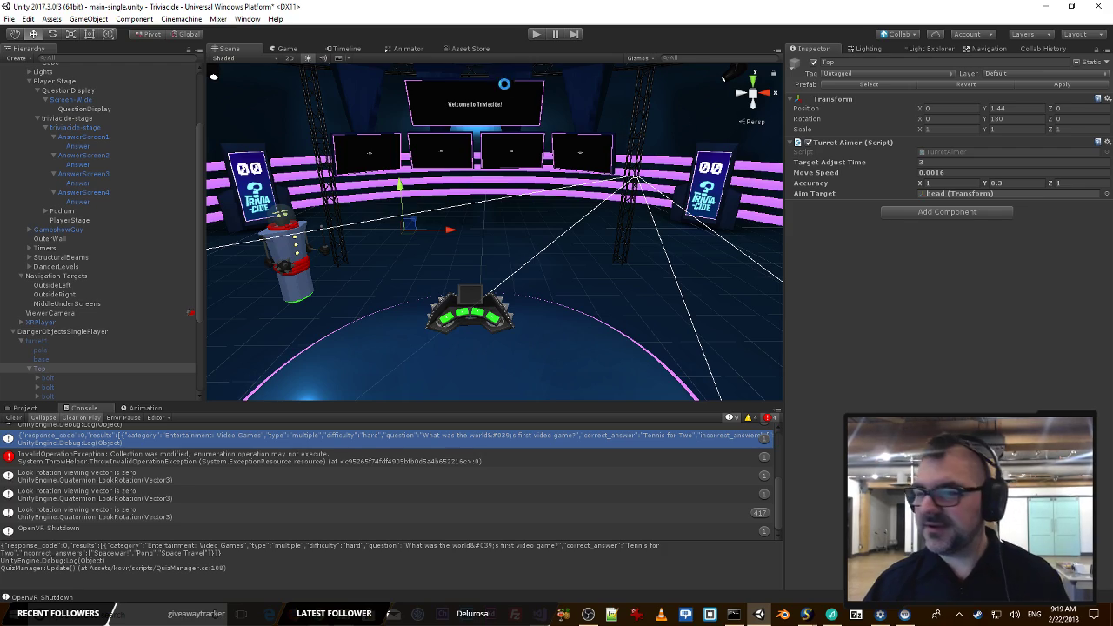
right_click_drag(412, 95, 513, 146)
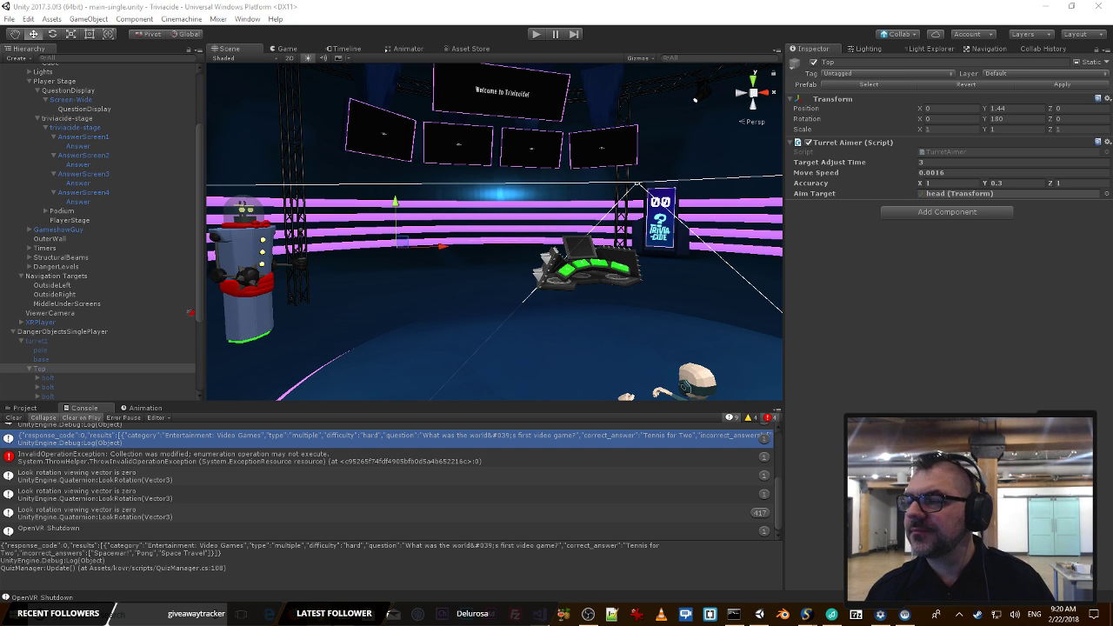
mouse_move(637, 287)
left_mouse_down("alt")
mouse_move(527, 373)
mouse_move(609, 328)
mouse_move(641, 293)
left_mouse_up("alt")
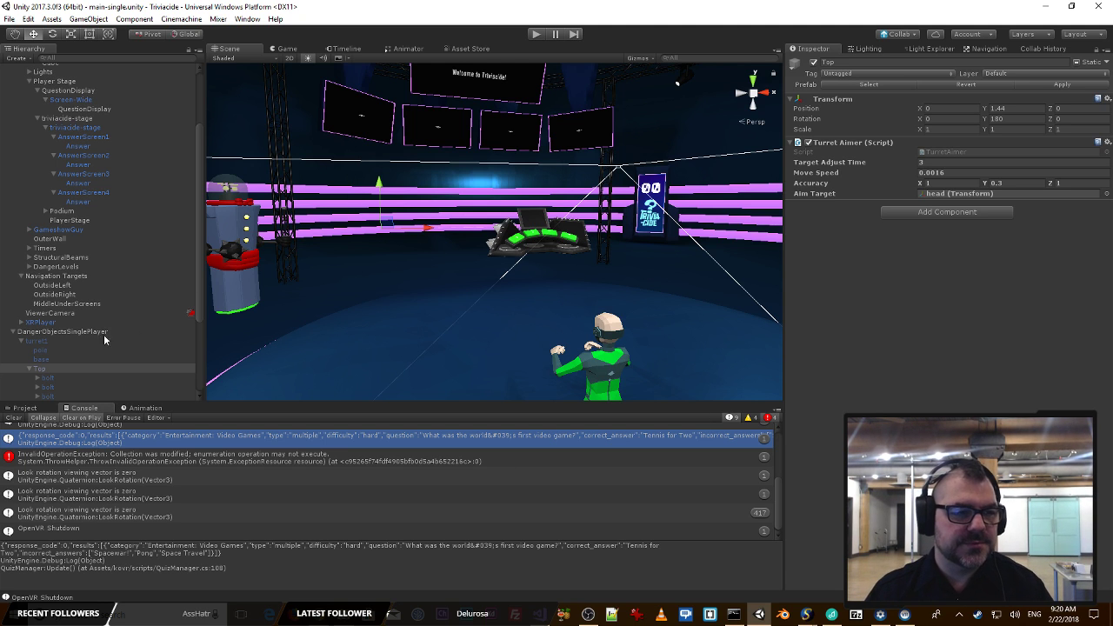
double_click(932, 152)
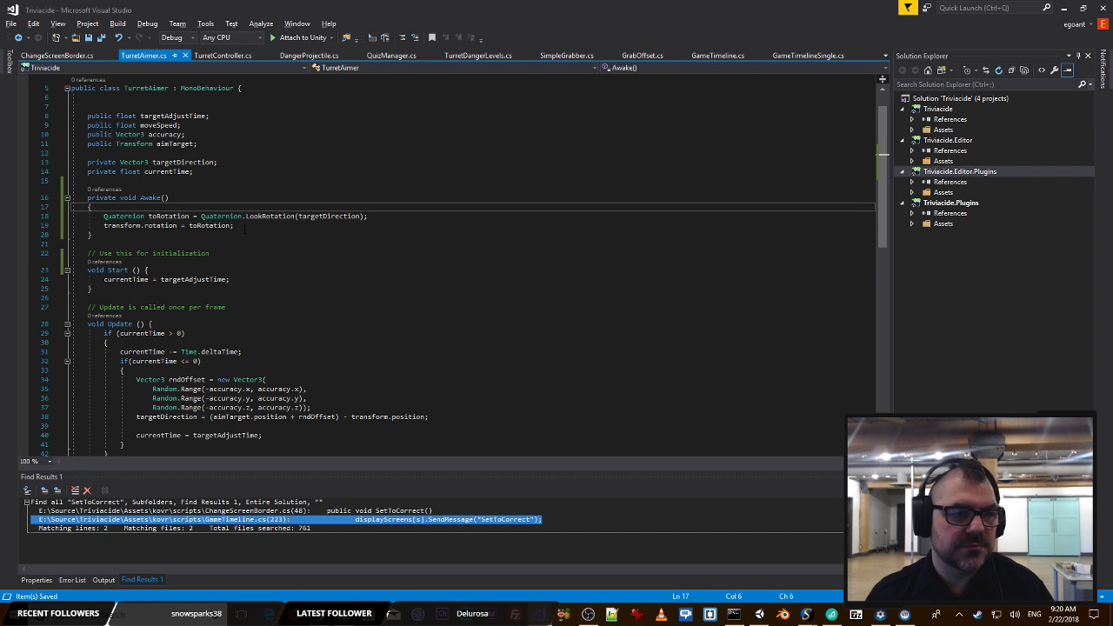
Step: Replace the two rotation lines in Awake with Debug.Log("All right, screw it. I'm awake. Ugh. What a night."); and save the script
left_click(245, 226)
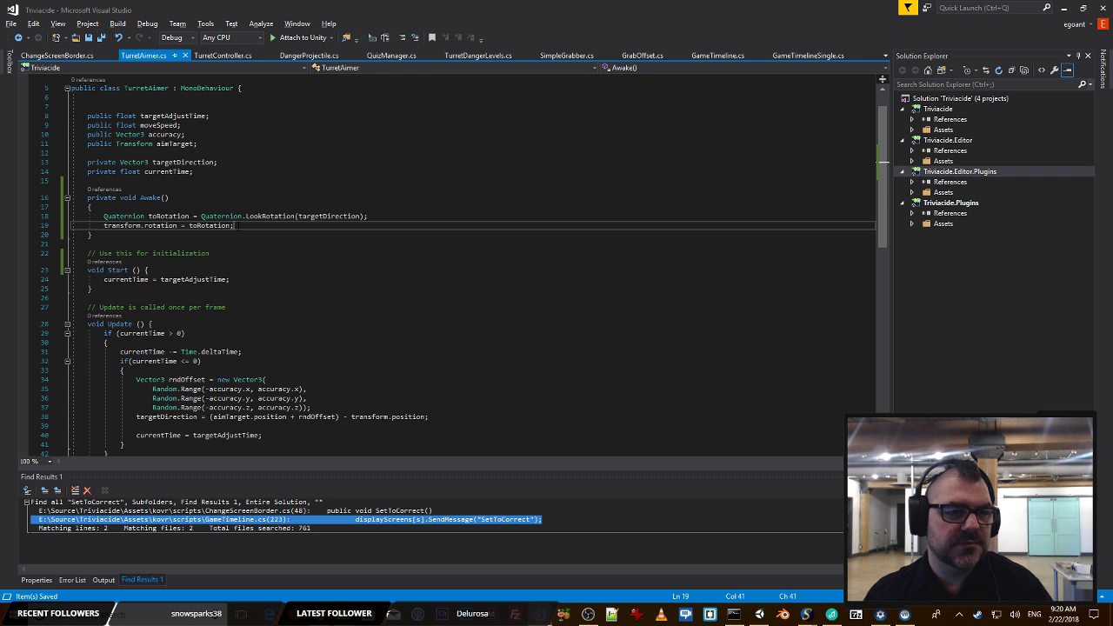
left_click_drag(235, 225, 102, 217)
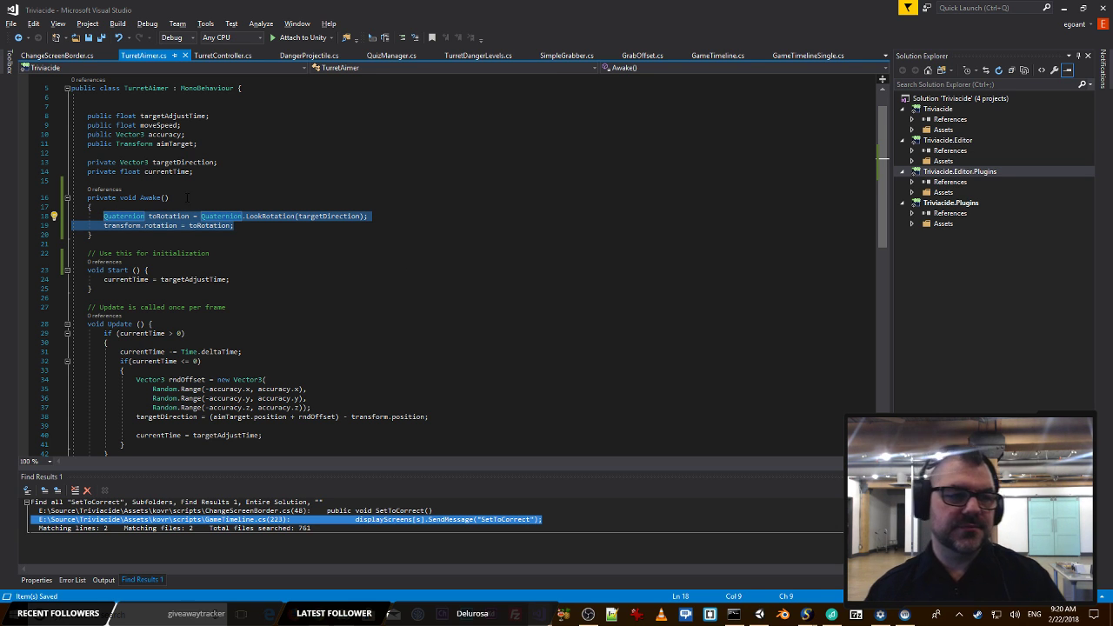
type("Deb")
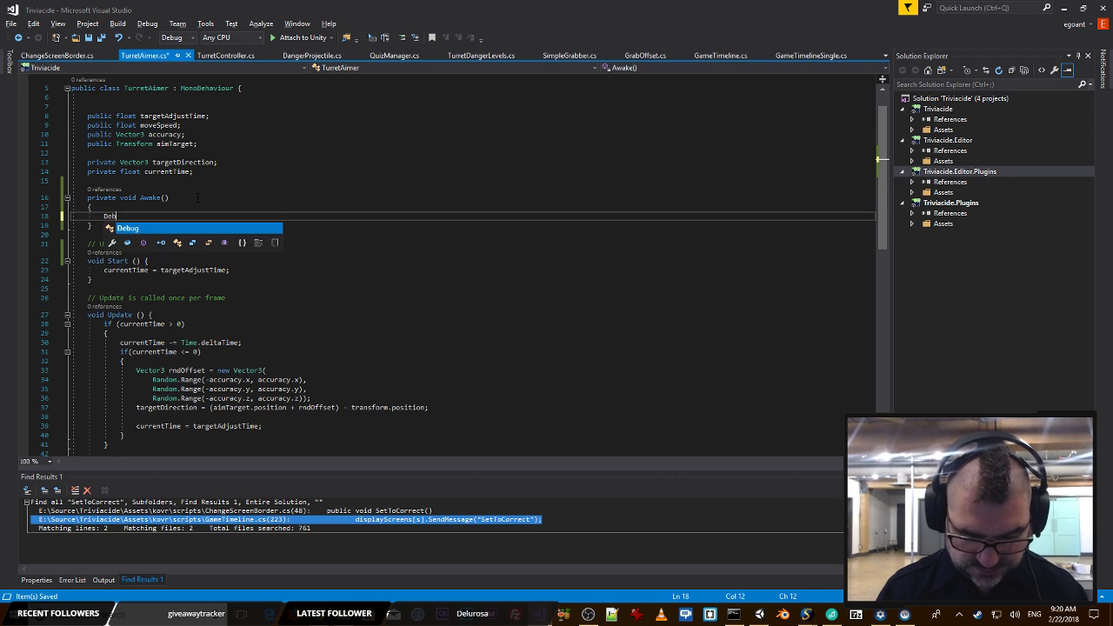
type("ug.")
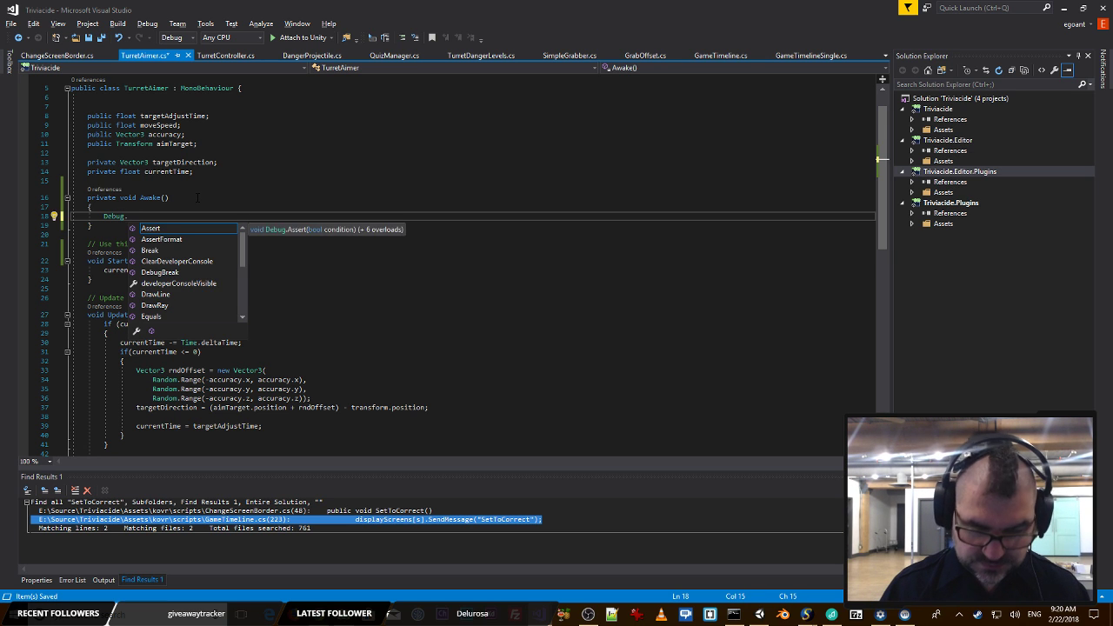
type("Log()")
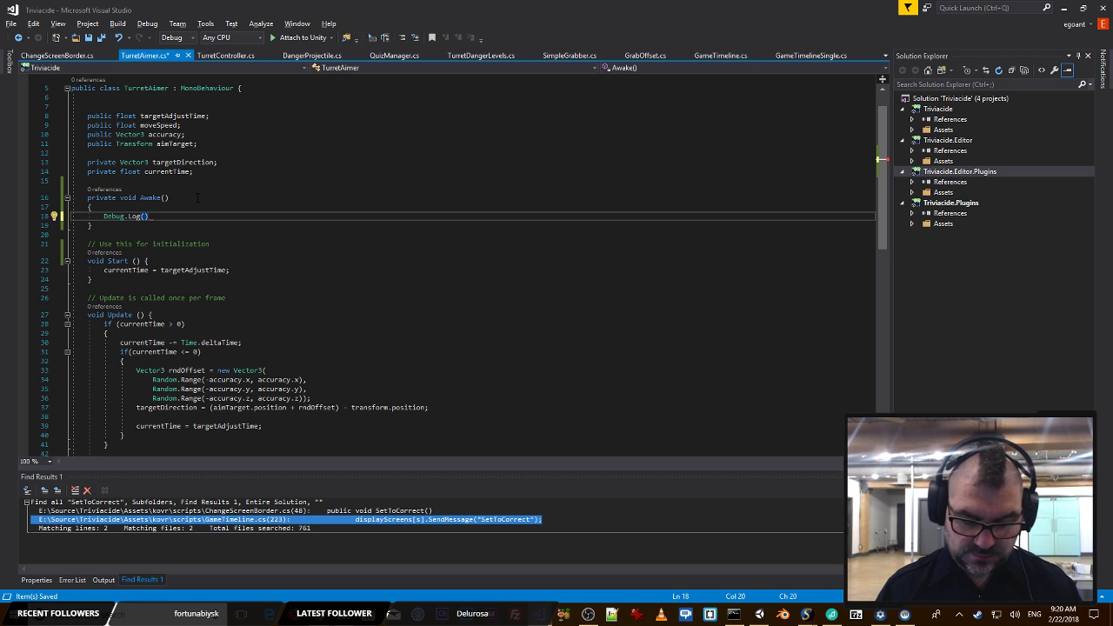
type(";")
key("Left")
key("Left")
type("\"")
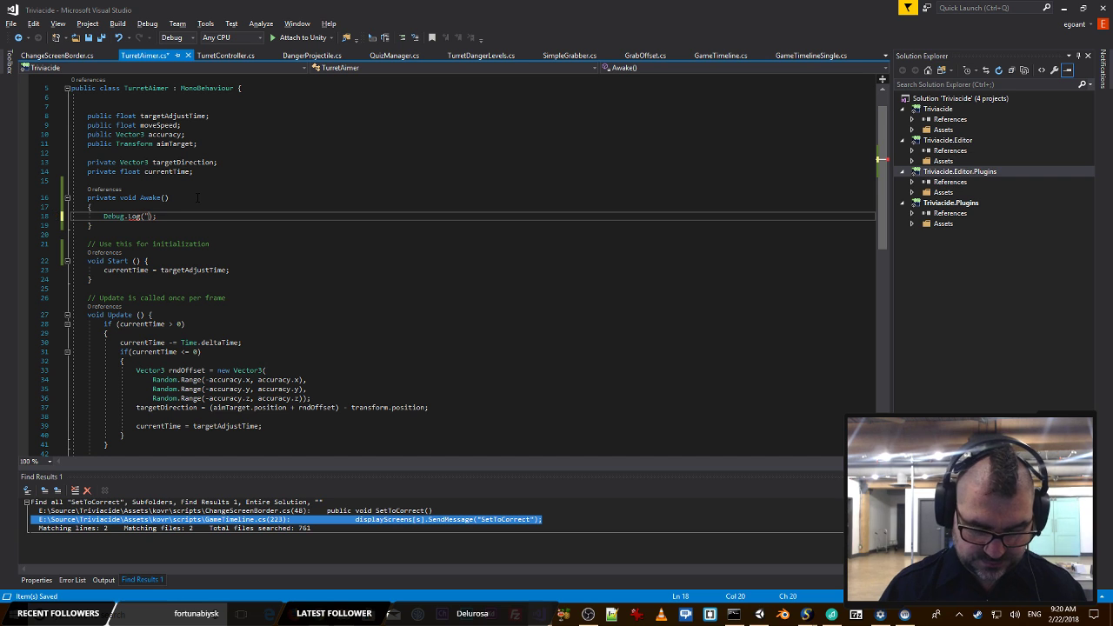
type("All right, sc")
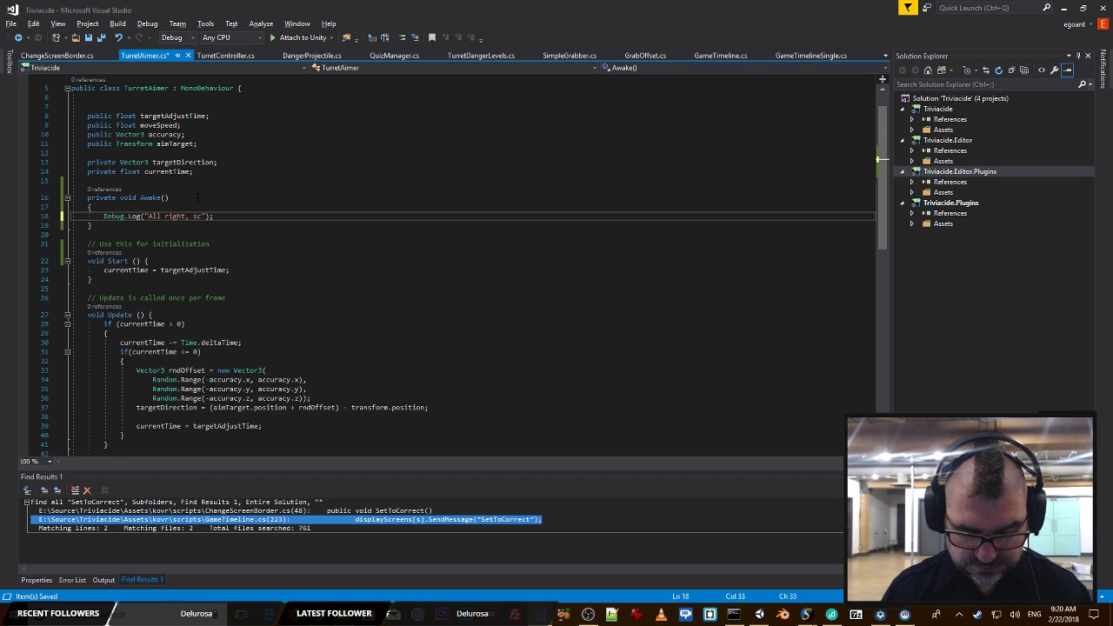
type("rew it. ")
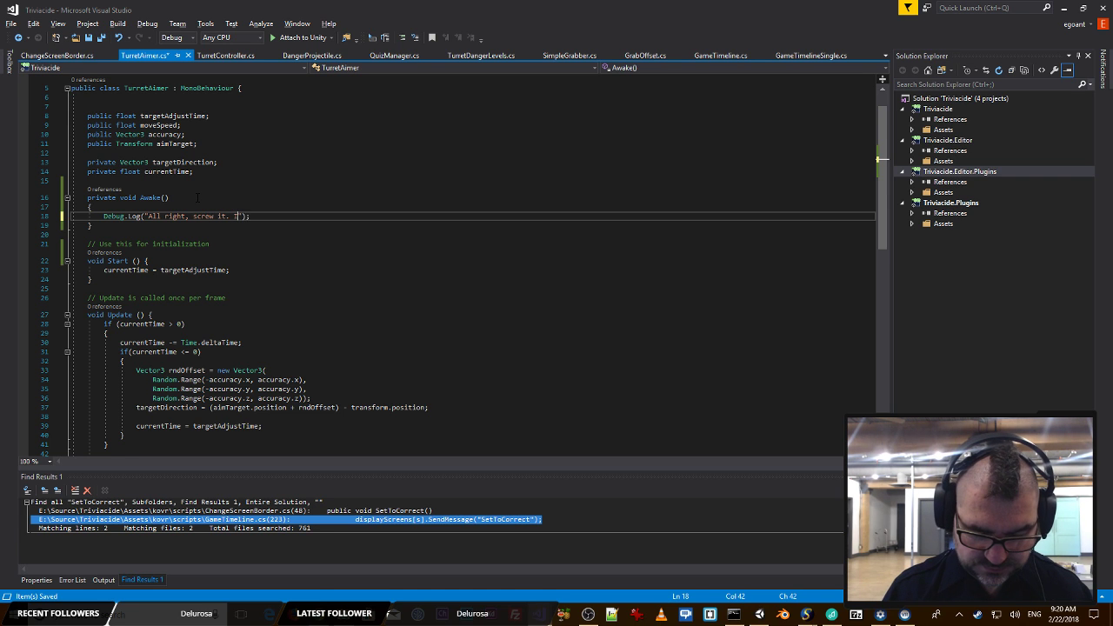
type("I'm awake")
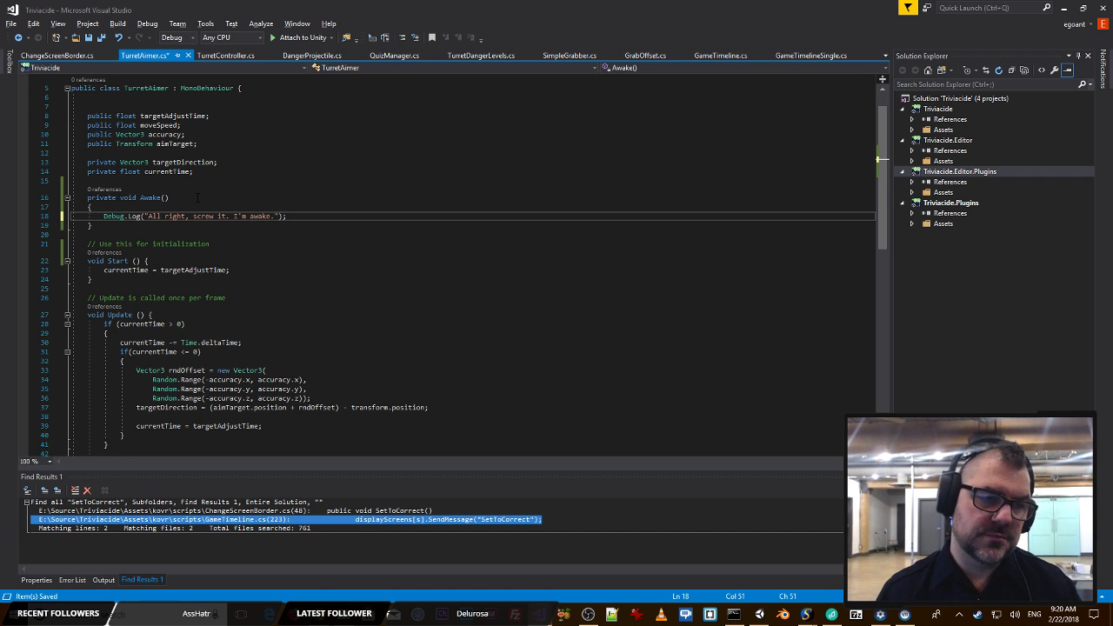
type(". Ugh. What a ")
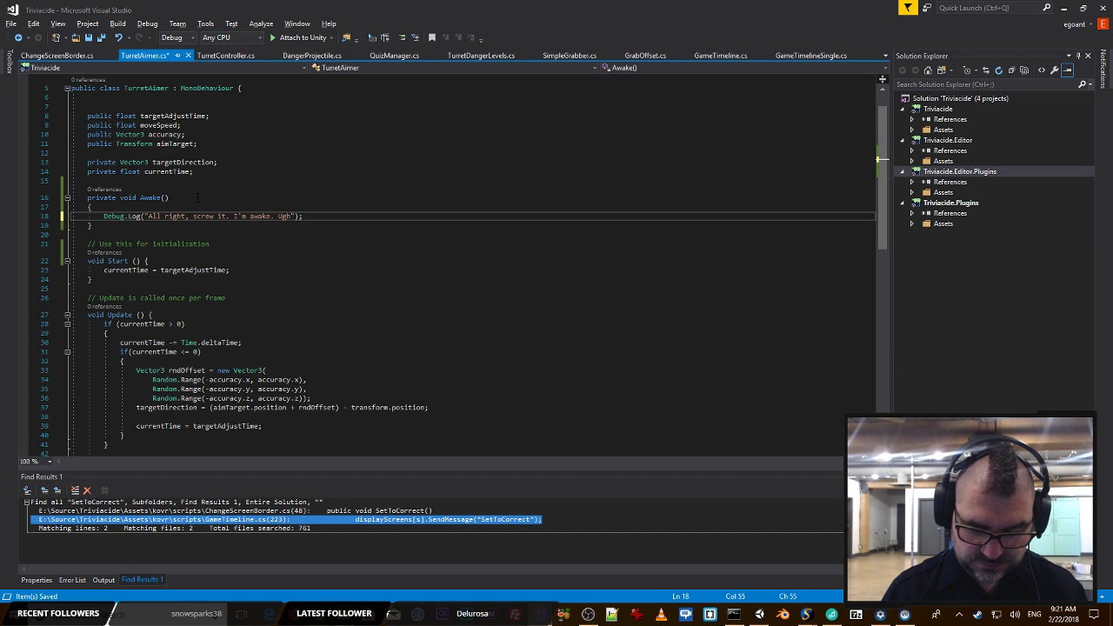
type("night.")
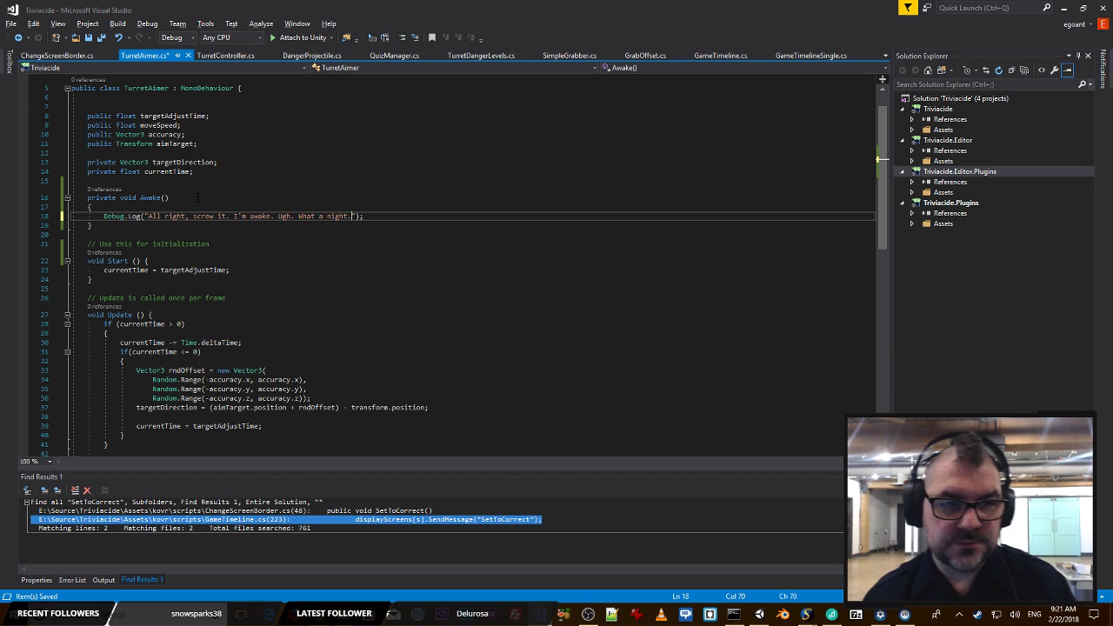
key("ctrl+s")
Step: Add a transform.LookAt() call on a new line below the Debug.Log statement in Awake
left_click(181, 199)
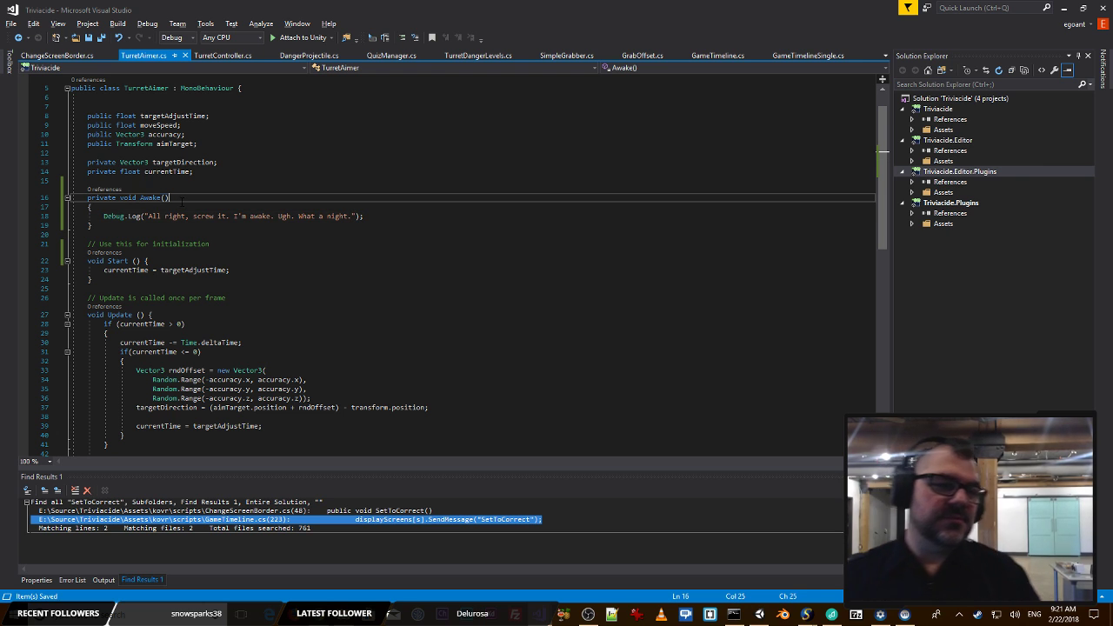
key("Down")
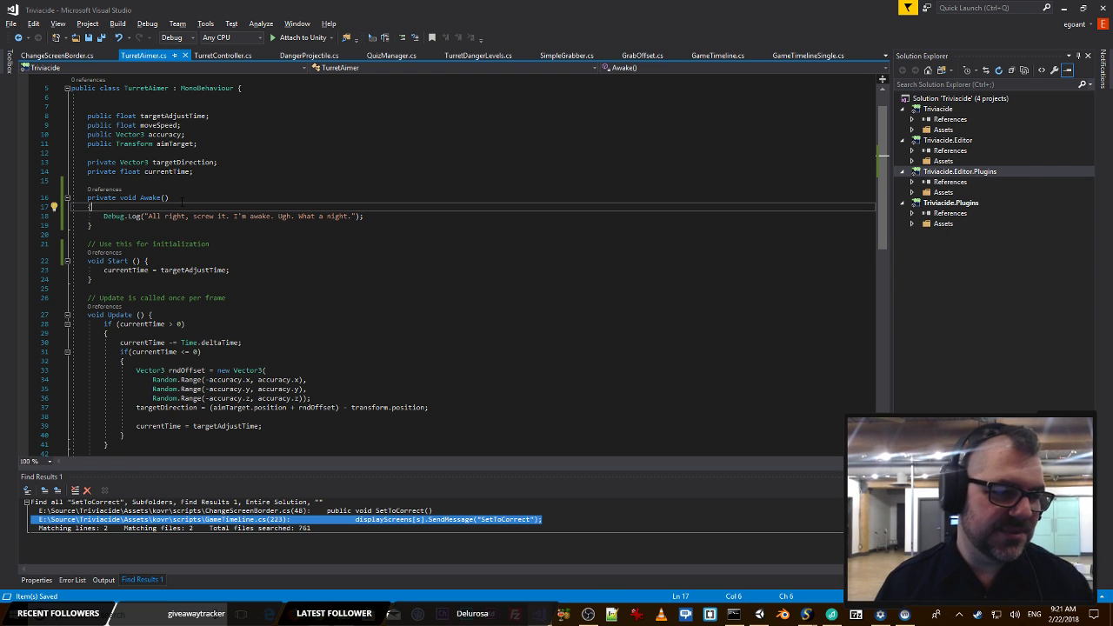
key("Down")
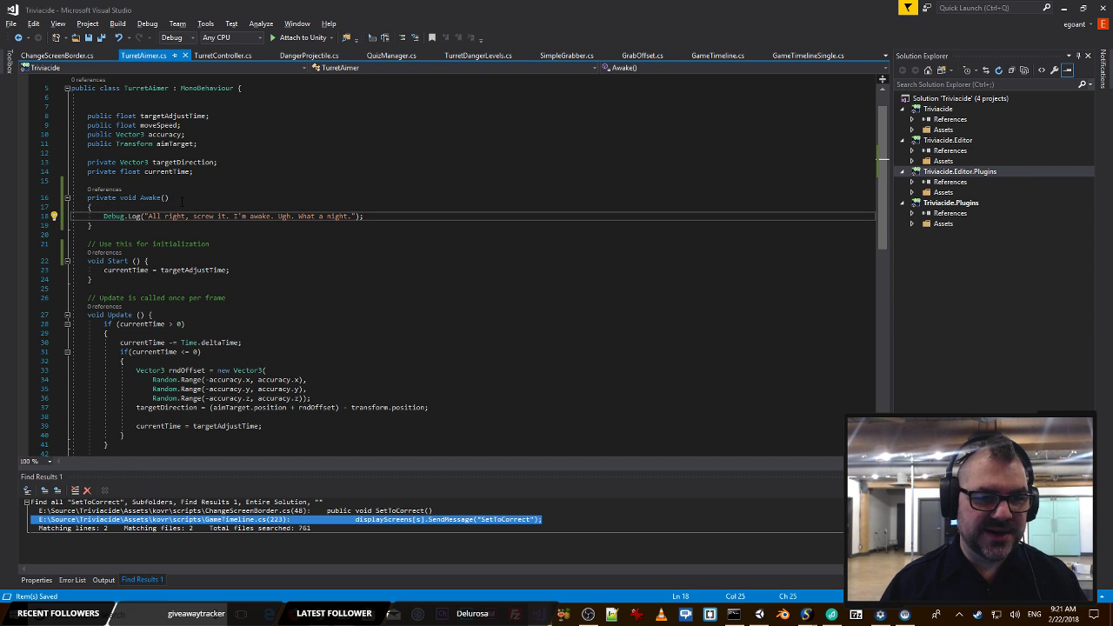
key("Return")
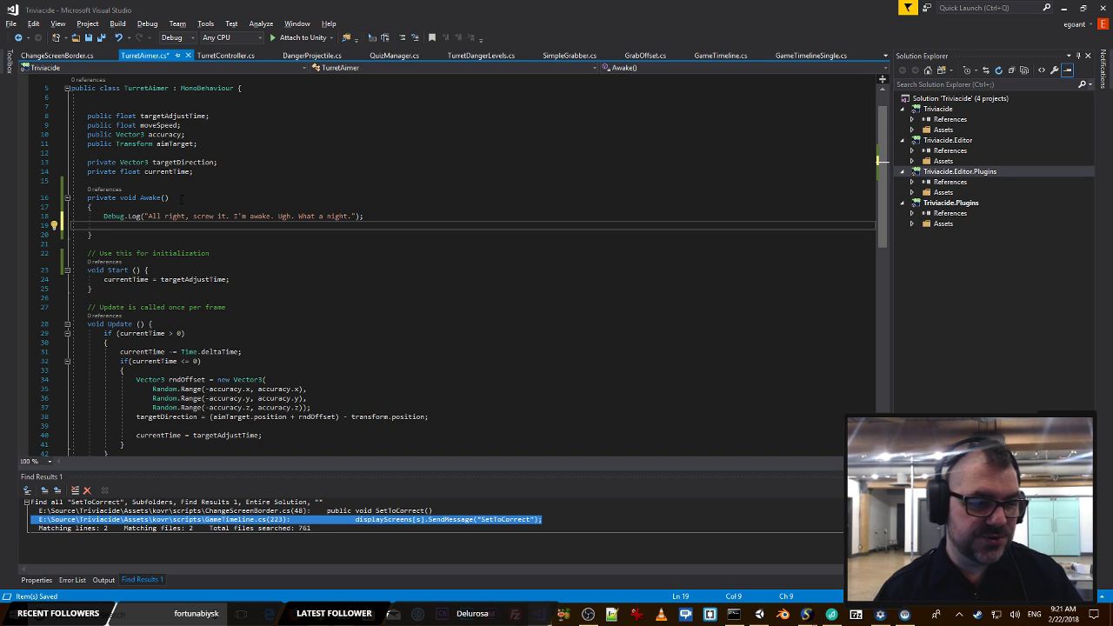
scroll(200, 221, "down", 6)
scroll(246, 289, "up", 4)
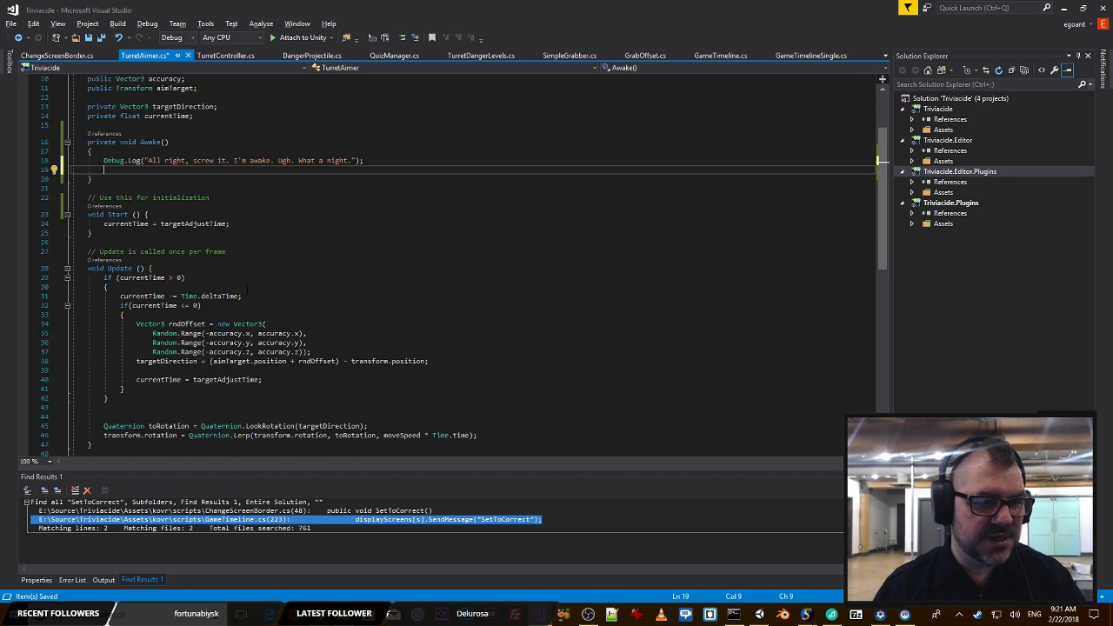
type("tr")
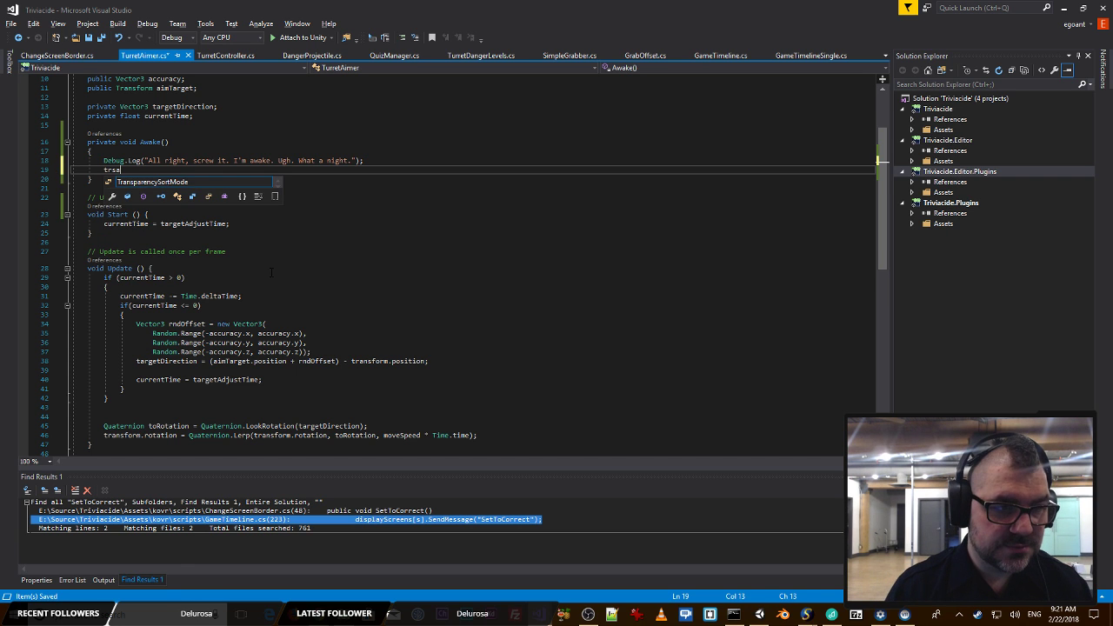
scroll(270, 271, "up", 3)
type("a")
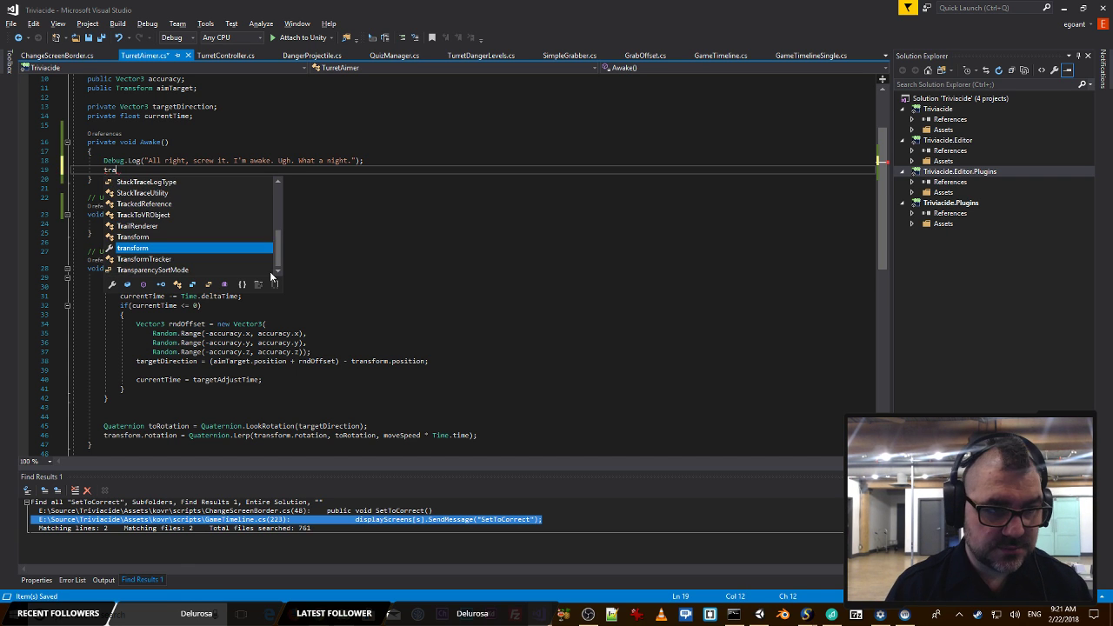
type("nsform.lo")
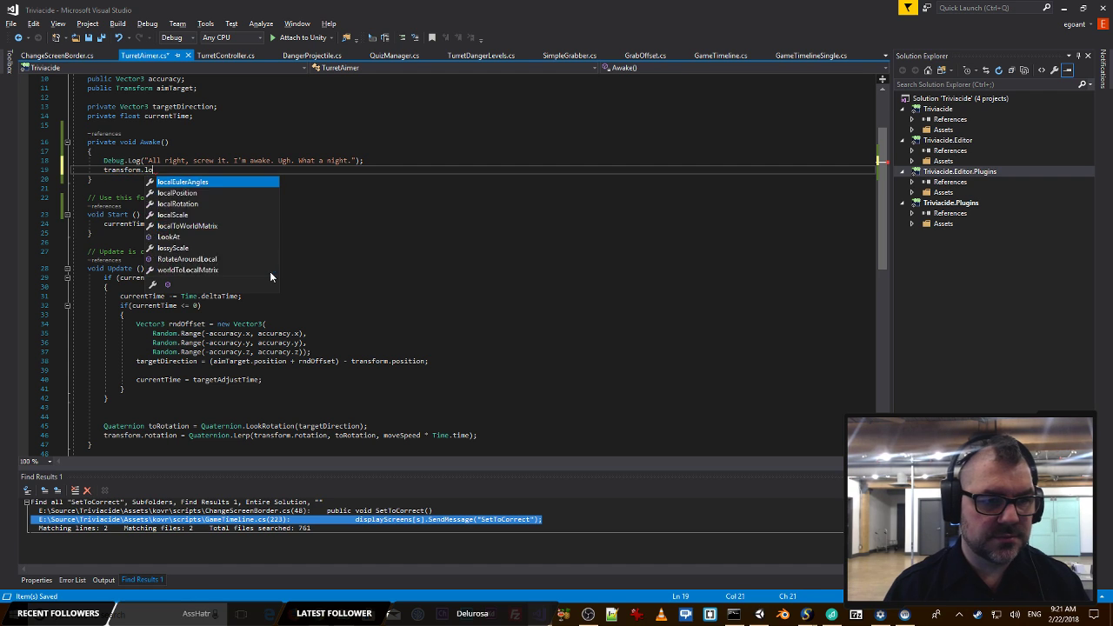
type("okAt(")
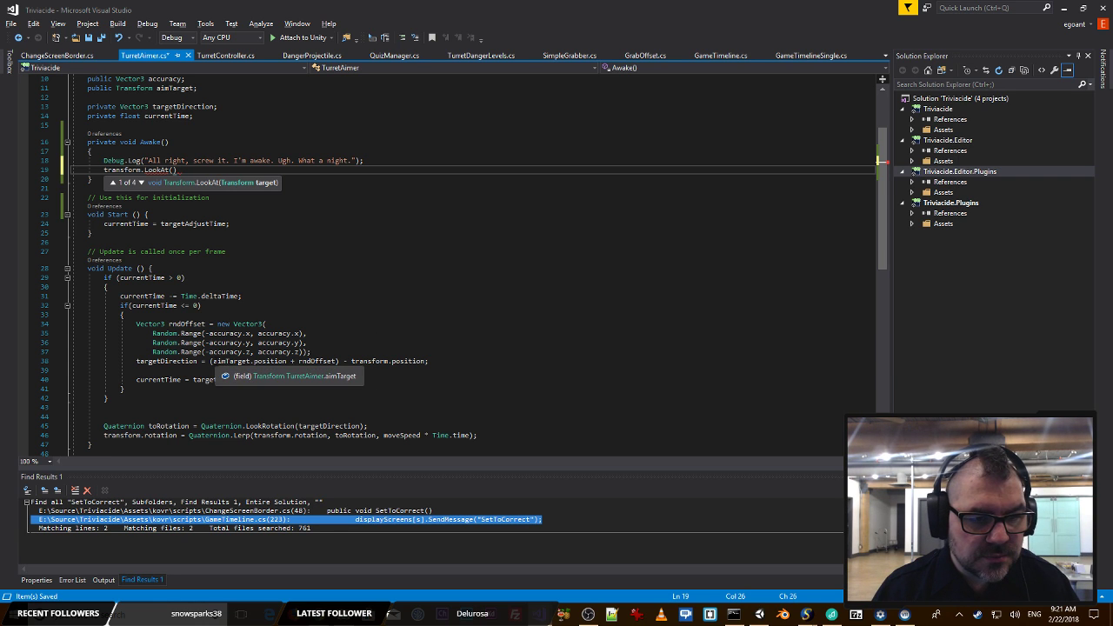
Step: Copy aimTarget from Update into the LookAt call as its argument and end the statement with a semicolon
left_click(233, 360)
mouse_move(238, 362)
left_mouse_down()
mouse_move(285, 363)
mouse_move(249, 364)
left_mouse_up()
key("ctrl+c")
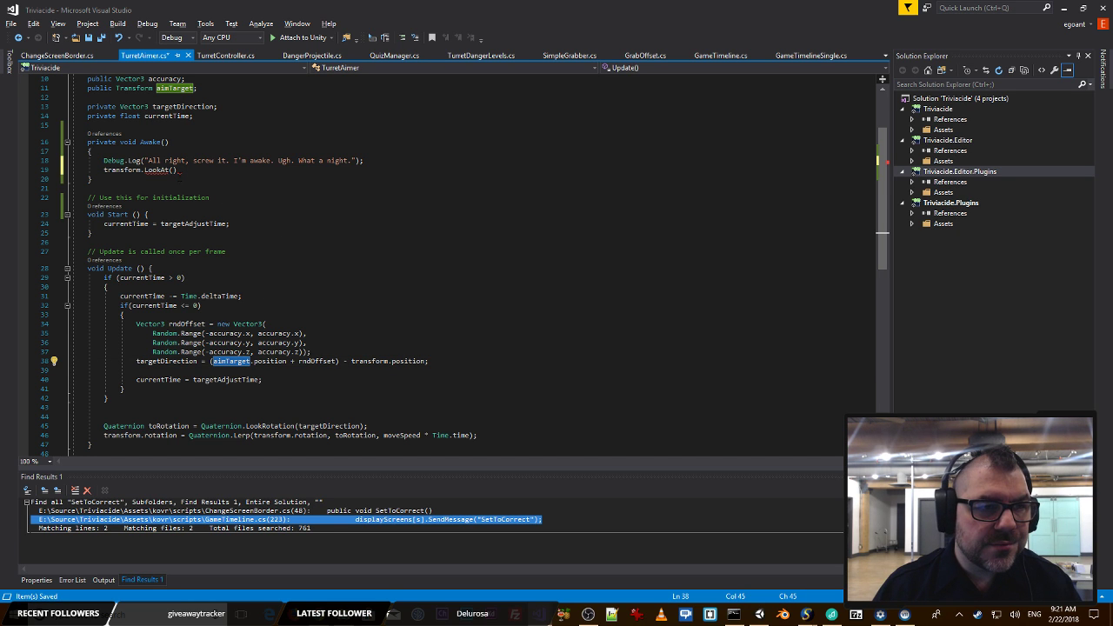
left_click(174, 171)
key("ctrl+v")
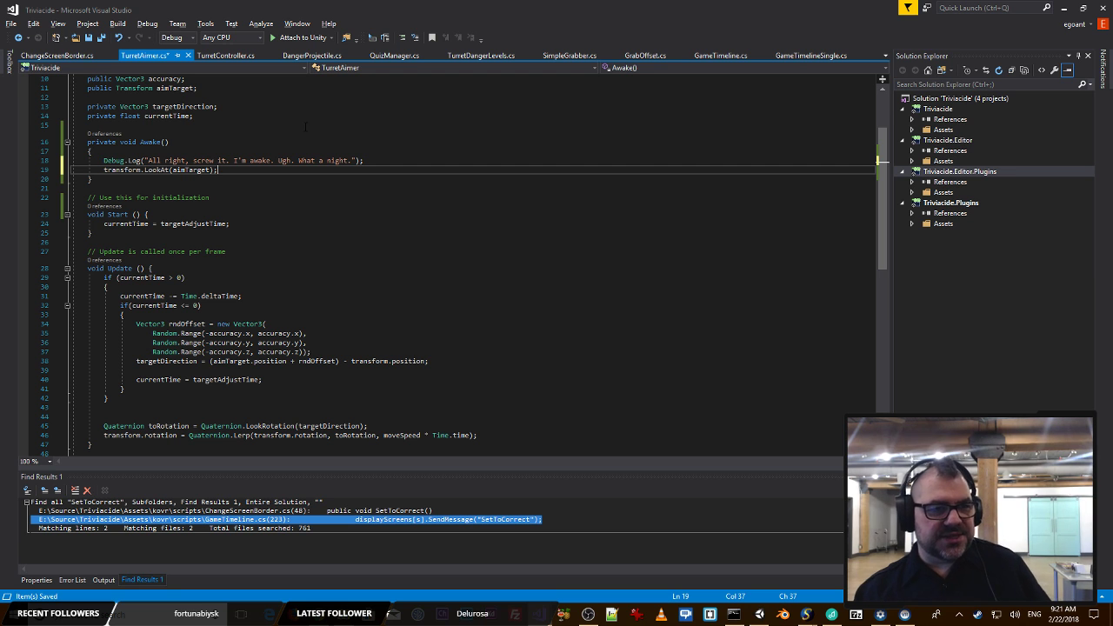
left_click(324, 142)
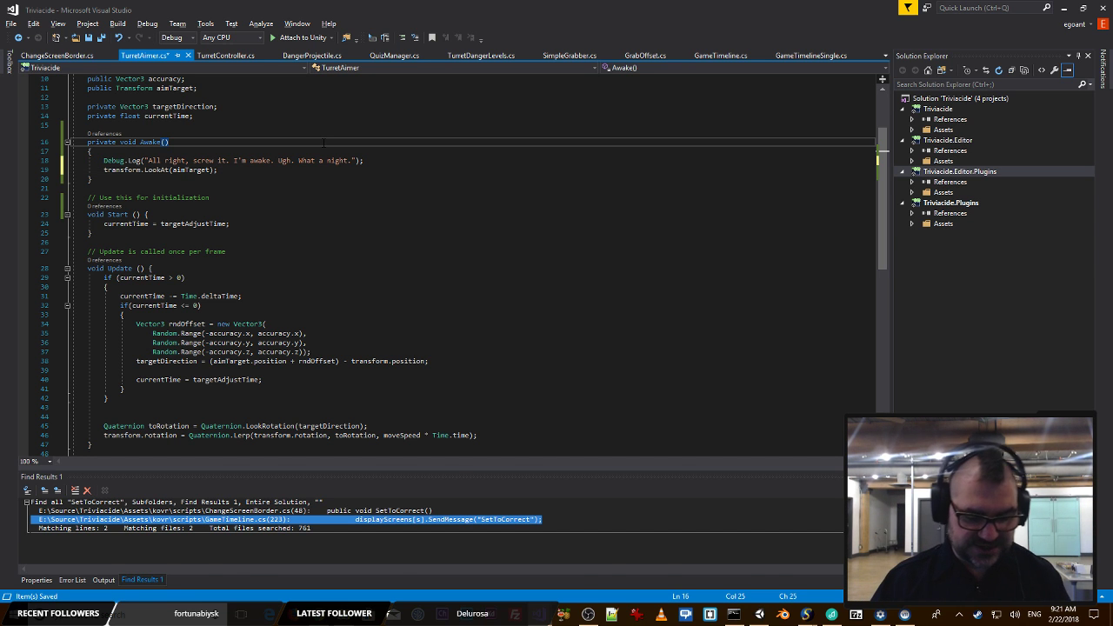
Step: Switch to Unity, run the scene to test the turret's aiming, and stop play mode
key("alt+Tab")
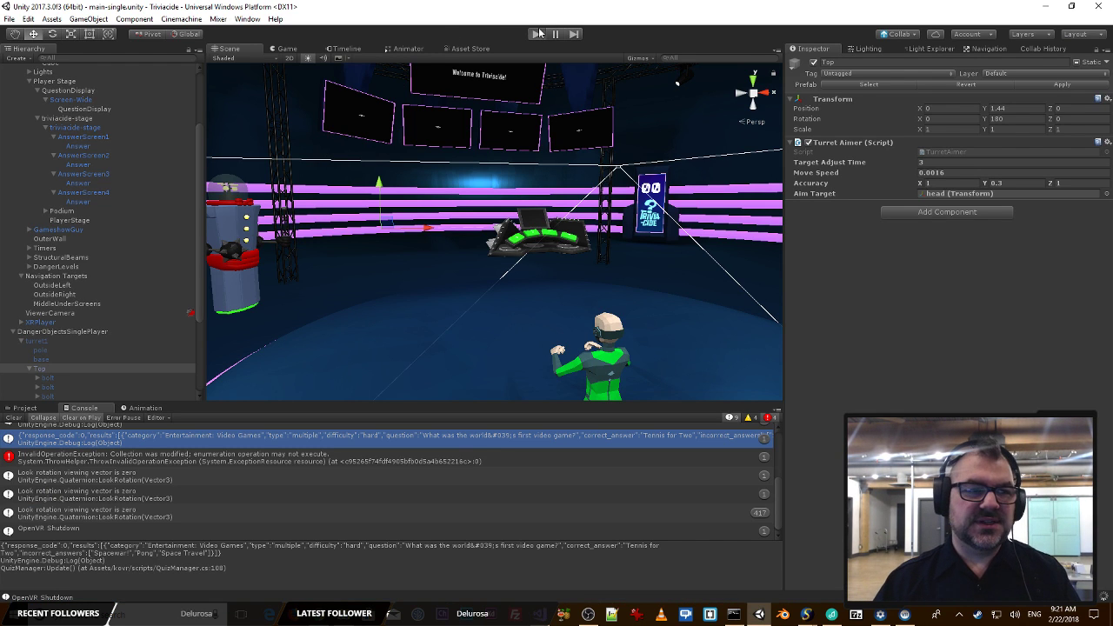
left_click(540, 33)
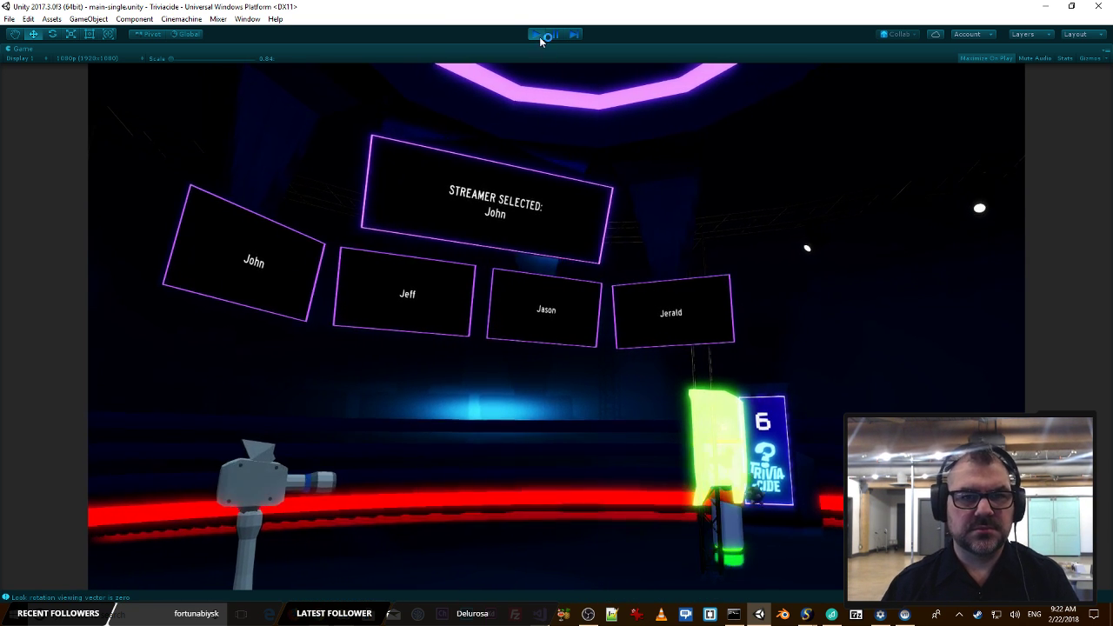
key("ctrl+p")
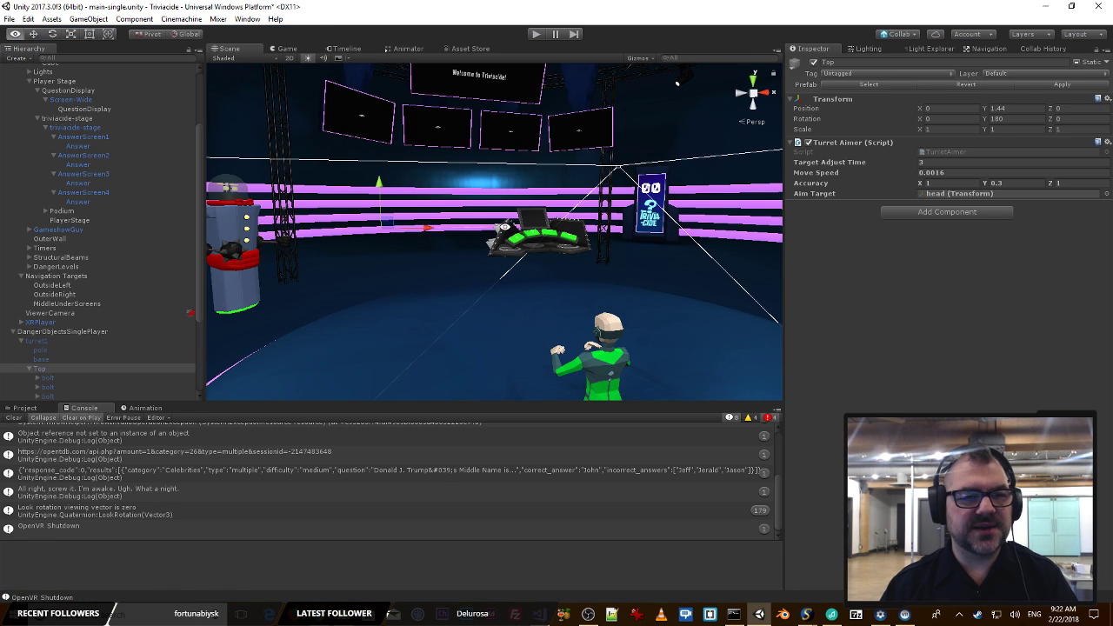
Step: Switch back to Visual Studio, copy Update's targetDirection assignment to the line below the LookAt call in Awake, and save
key("alt+Tab")
left_click(393, 227)
scroll(393, 228, "down", 3)
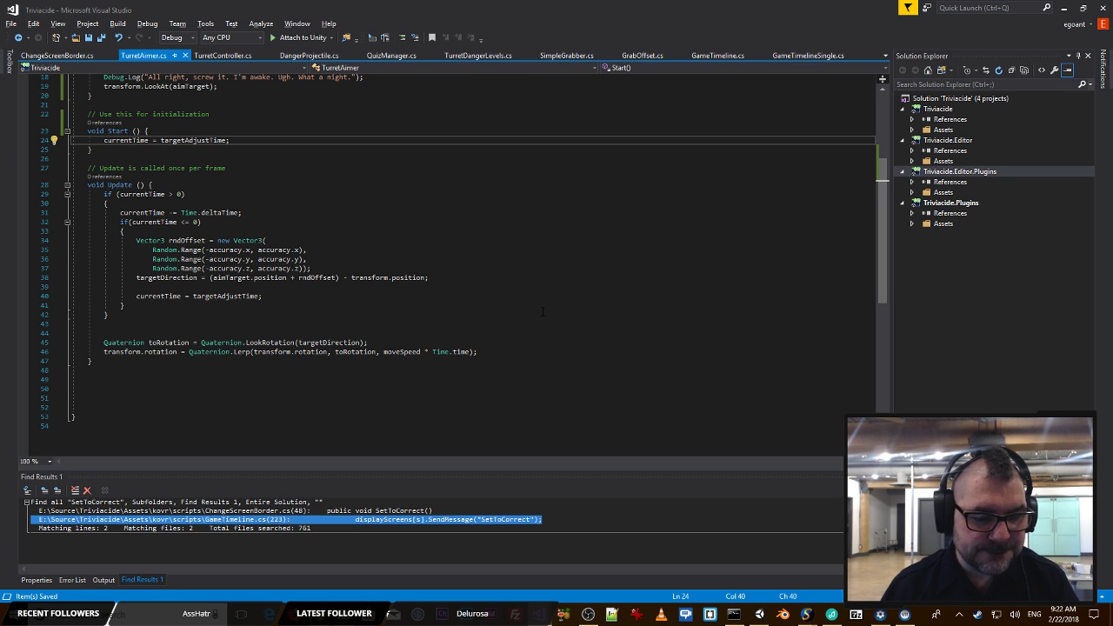
double_click(355, 351)
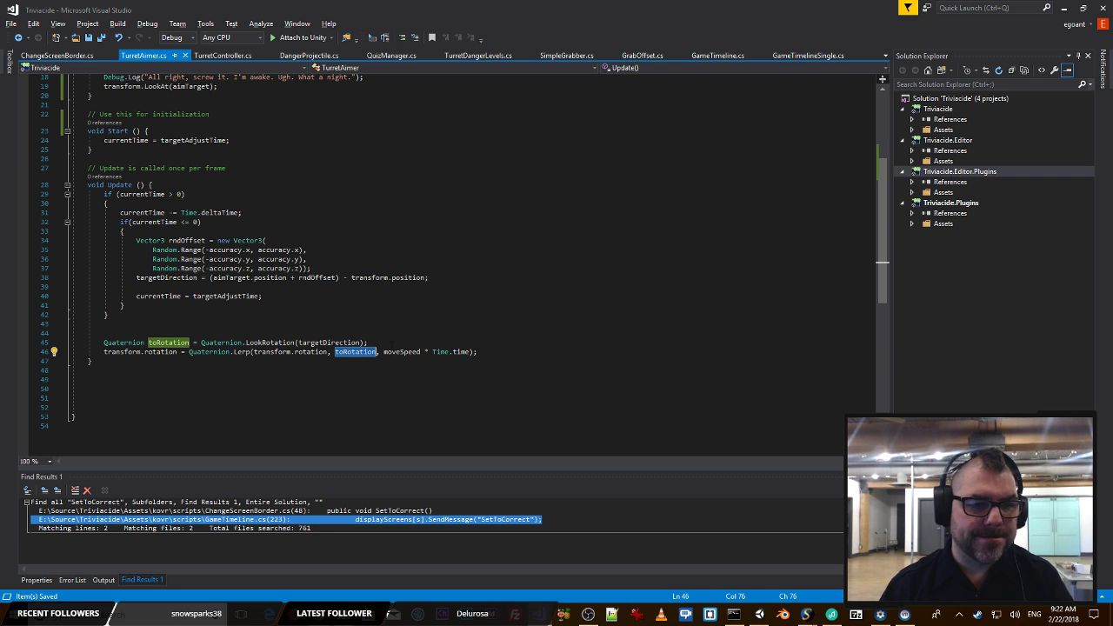
left_click_drag(368, 343, 150, 342)
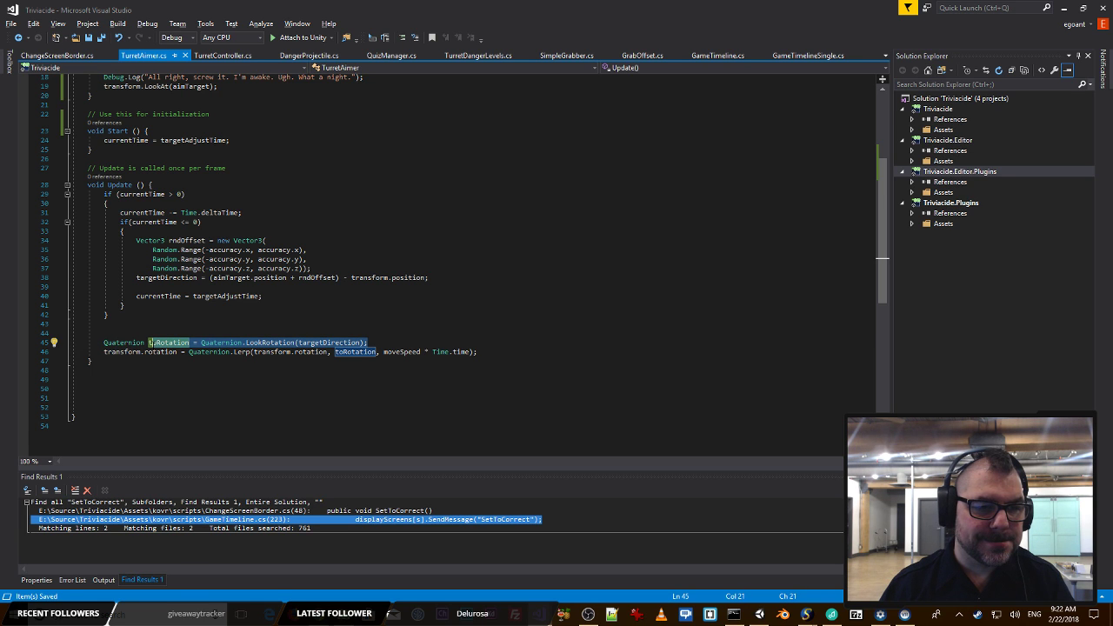
scroll(152, 453, "up", 4)
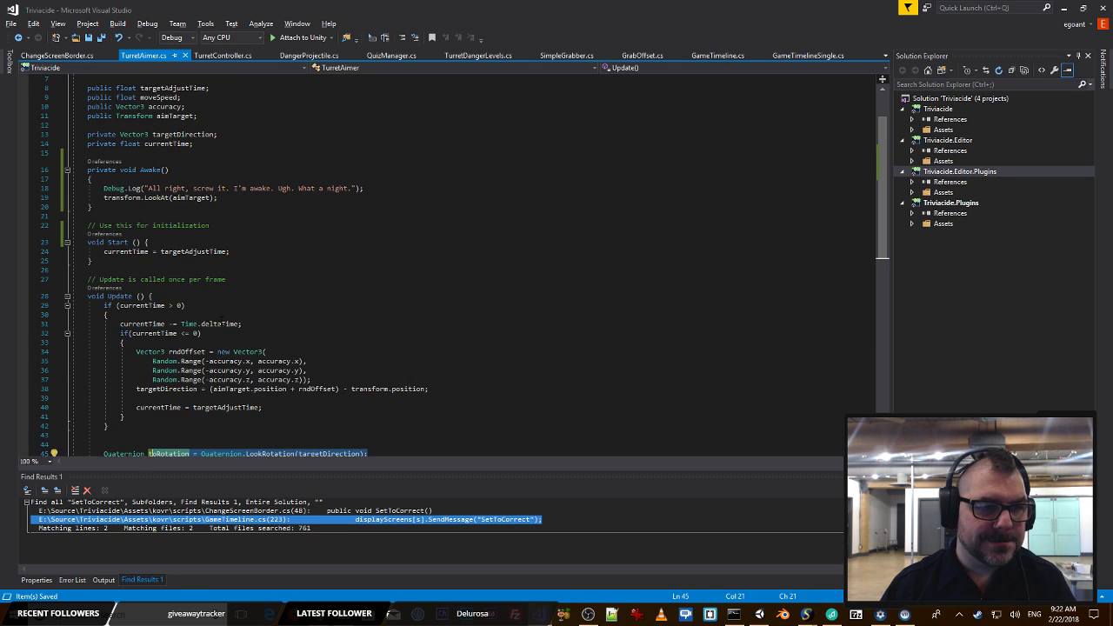
left_click(213, 134)
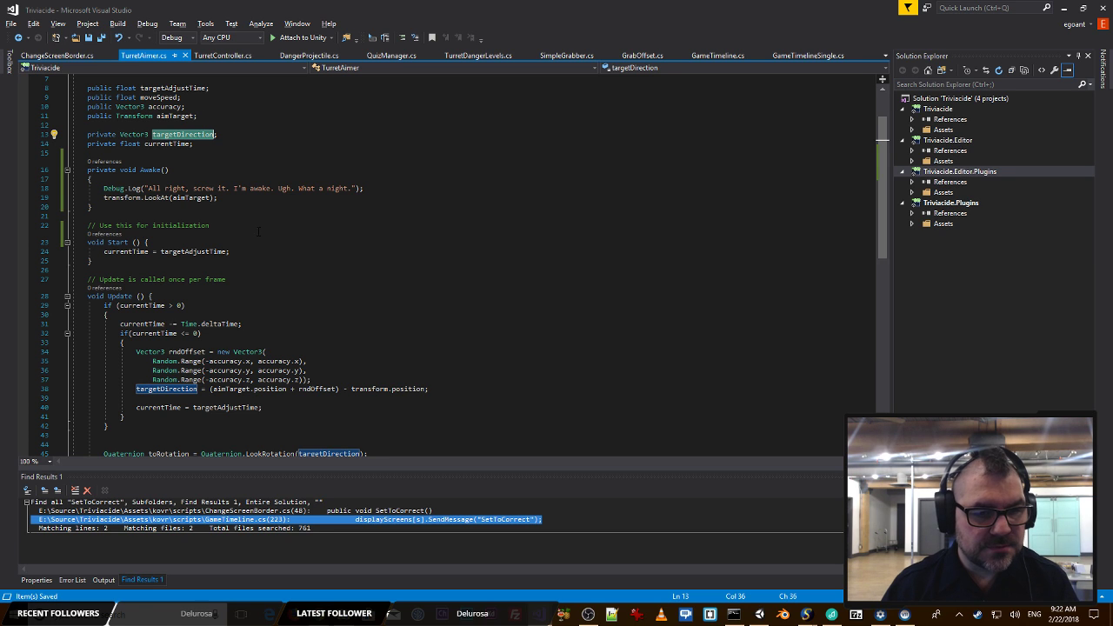
left_click_drag(429, 388, 150, 388)
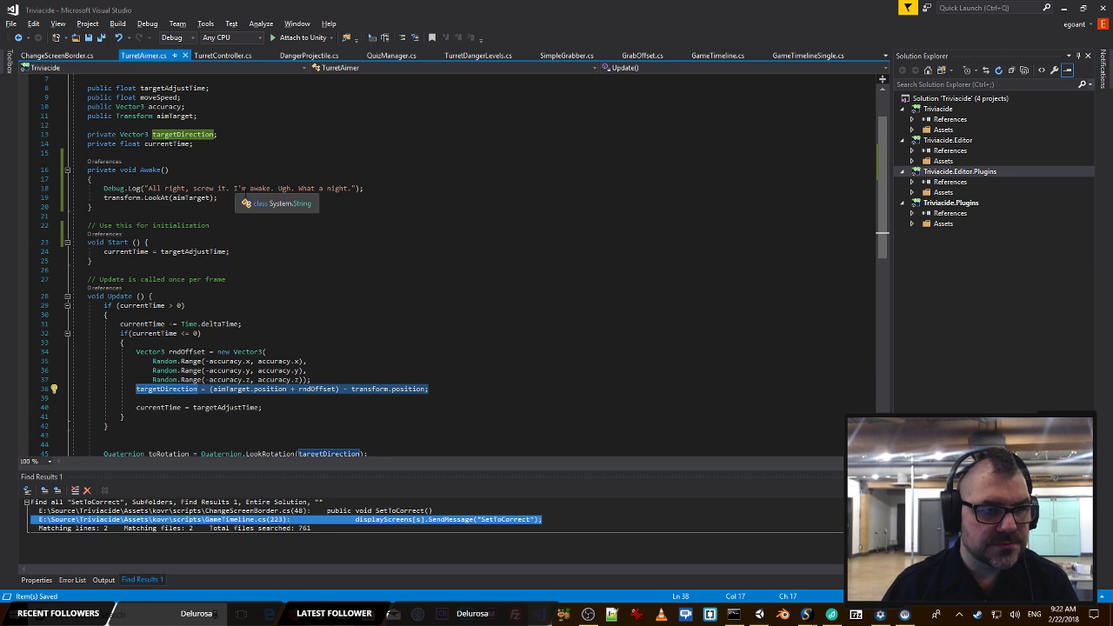
left_click(282, 199)
key("Return")
type("targetDirection = (aimTarget.position + rndOffset) - transform.position;")
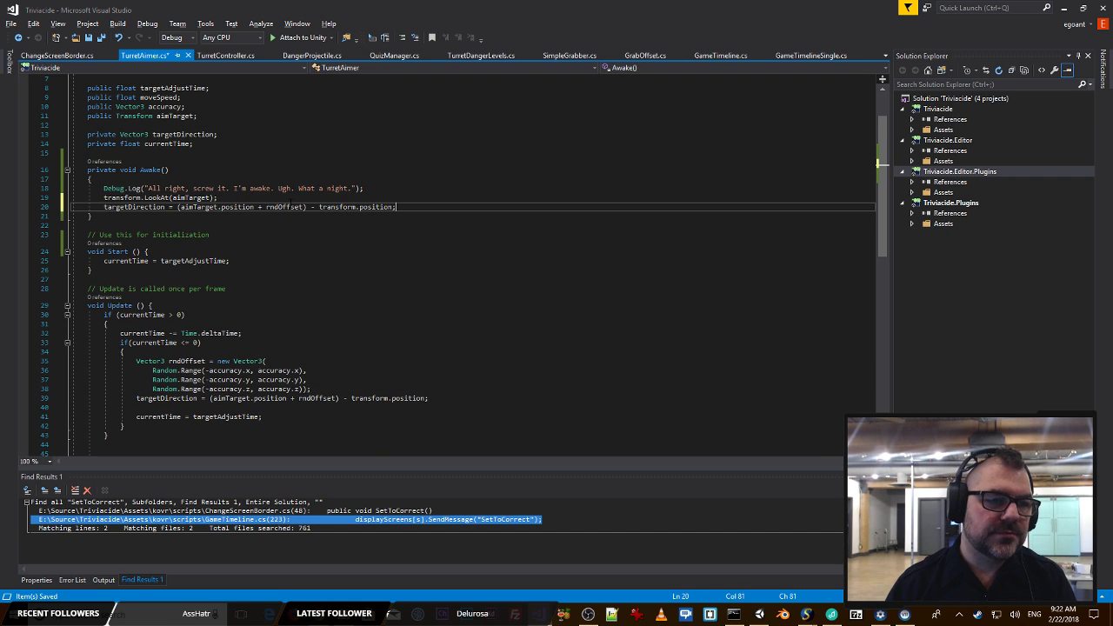
key("ctrl+s")
Step: Delete the Debug.Log line from Awake
left_click_drag(363, 189, 2, 189)
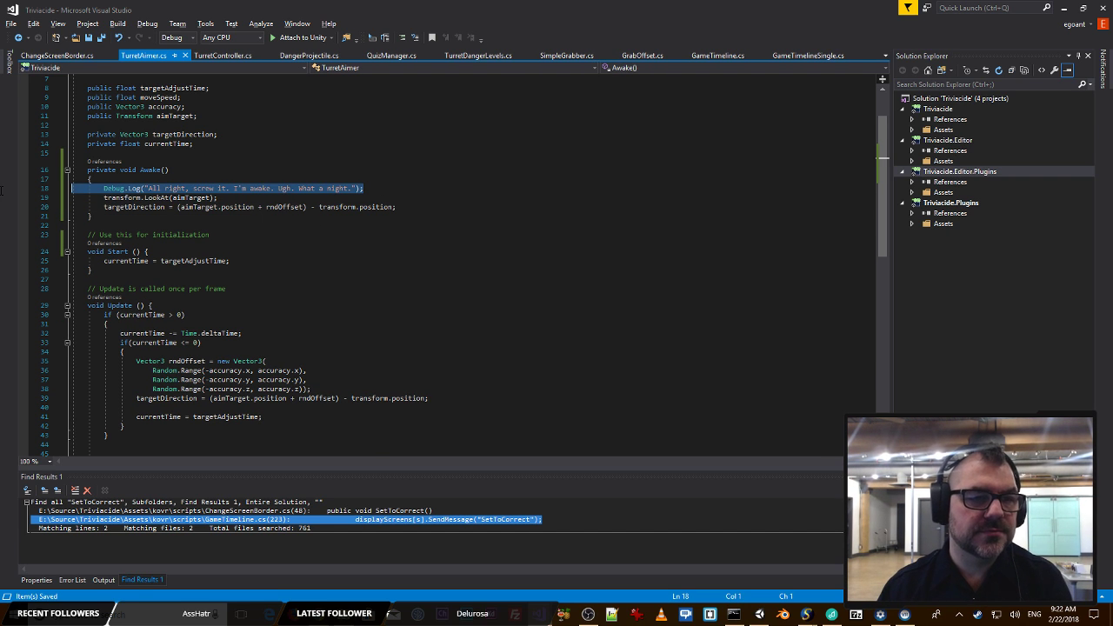
key("BackSpace")
key("BackSpace")
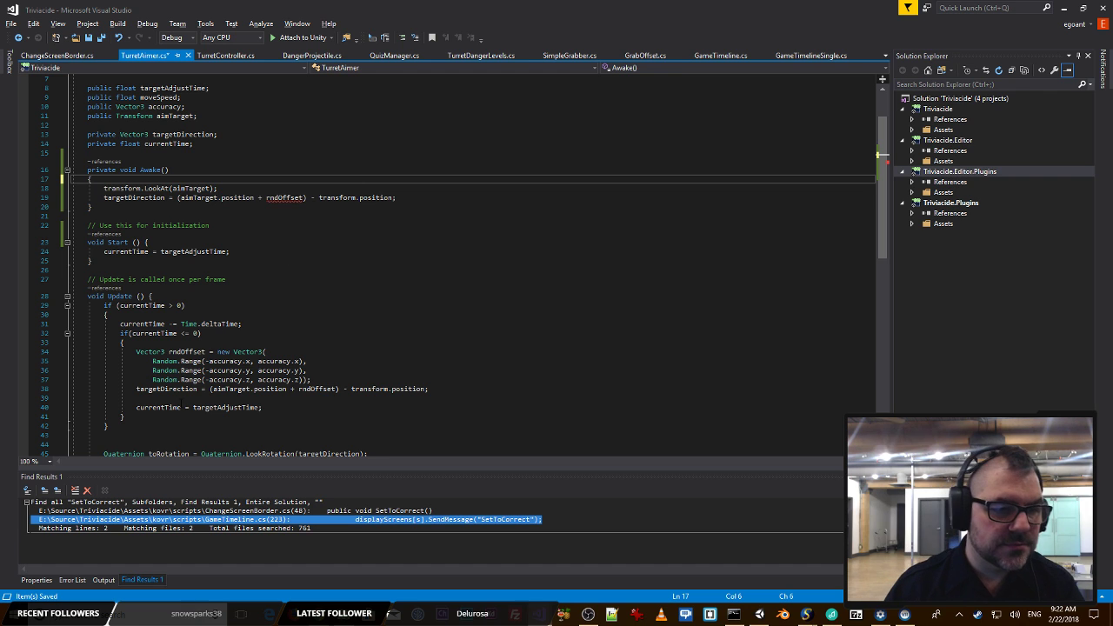
Step: Copy Update's rndOffset declaration with its three Random.Range lines into Awake, between the LookAt call and the targetDirection assignment
left_click_drag(311, 380, 3, 351)
key("ctrl+c")
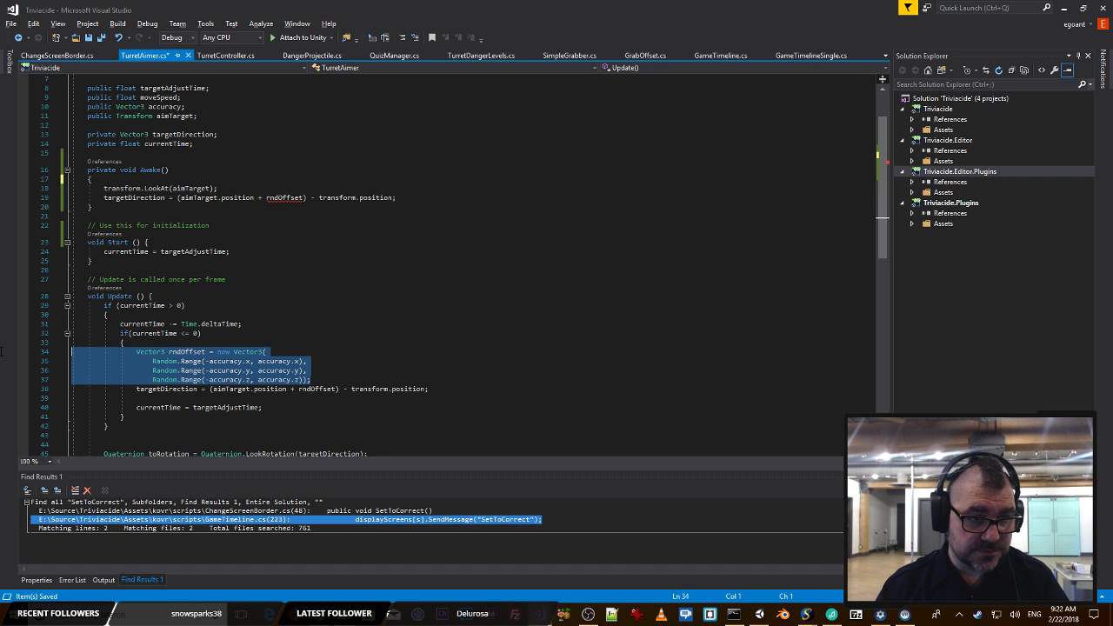
left_click(240, 188)
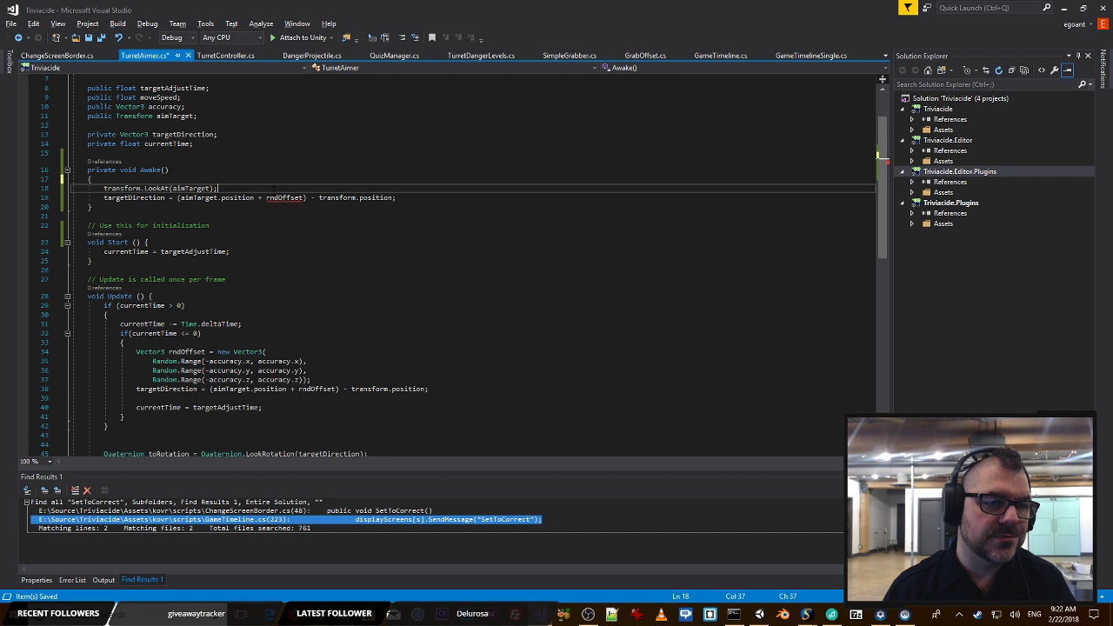
key("ctrl+v")
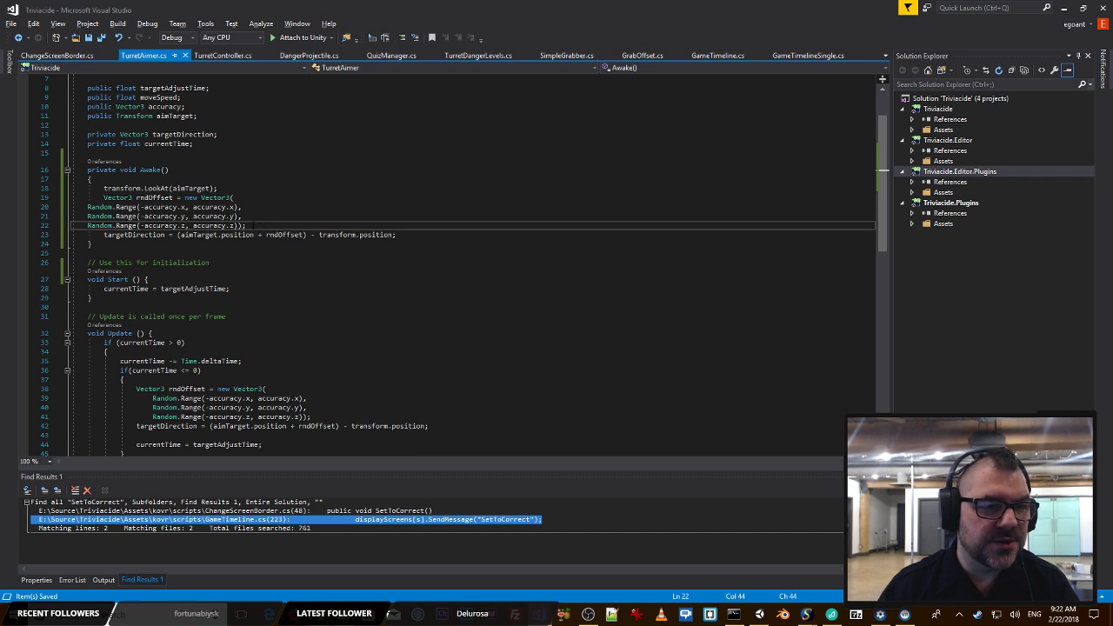
Step: Indent the pasted Random.Range lines in Awake beneath the rndOffset declaration and save the script
key("shift+Up")
key("shift+Up")
key("Tab")
key("Tab")
left_click(254, 160)
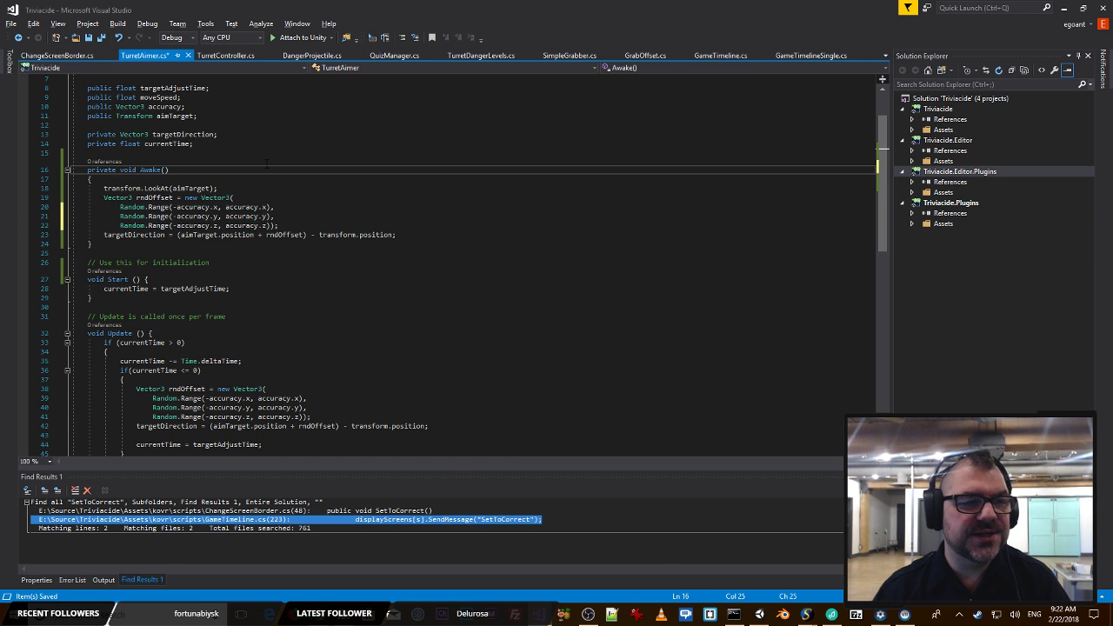
key("ctrl+s")
Step: Switch to Unity and inspect the call stack of the "I'm awake" log message in the console
key("alt+Tab")
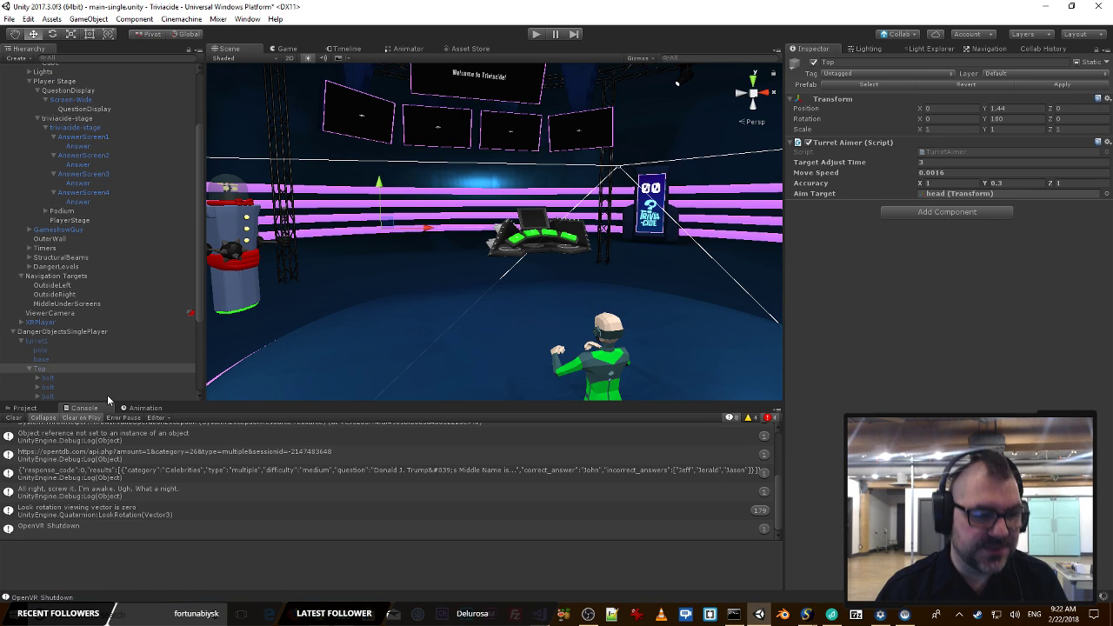
left_click(129, 492)
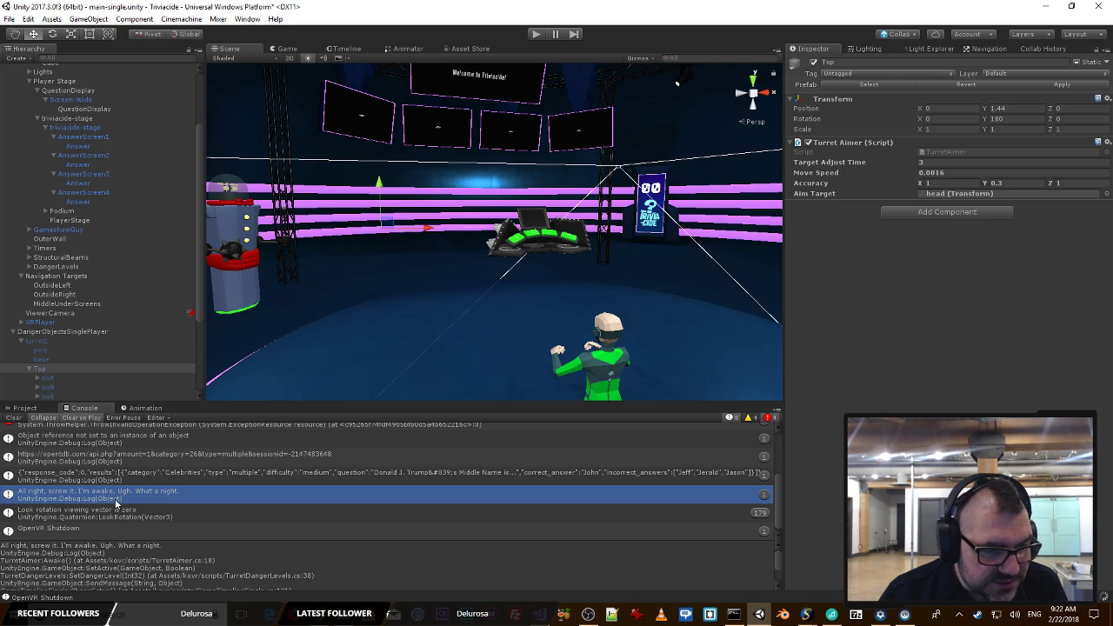
scroll(114, 500, "down", 1)
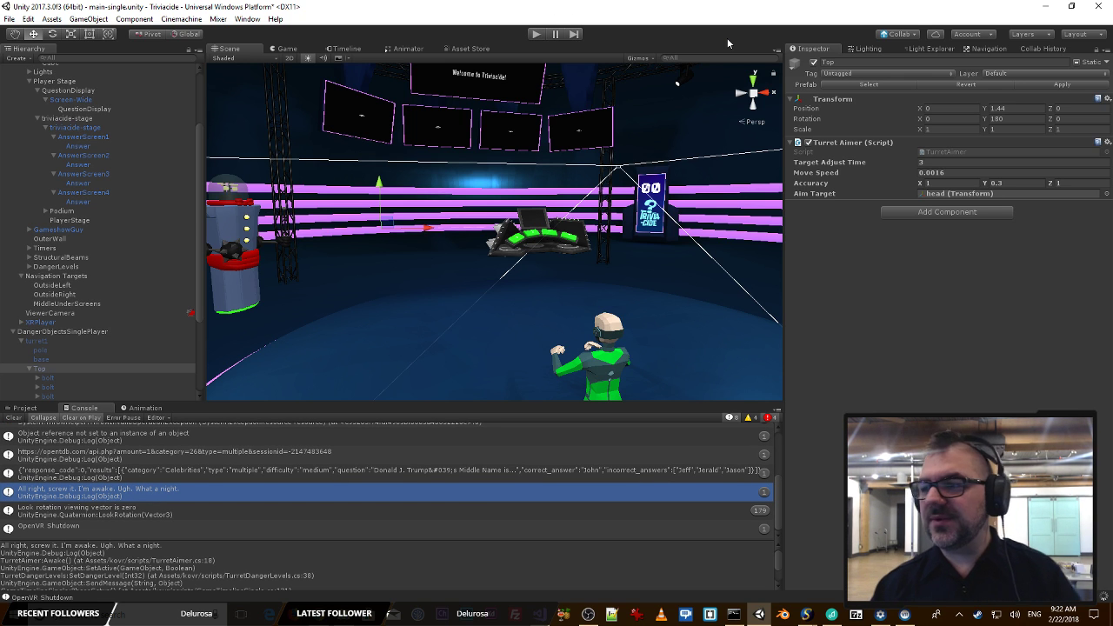
key("alt+Tab")
key("alt+Tab")
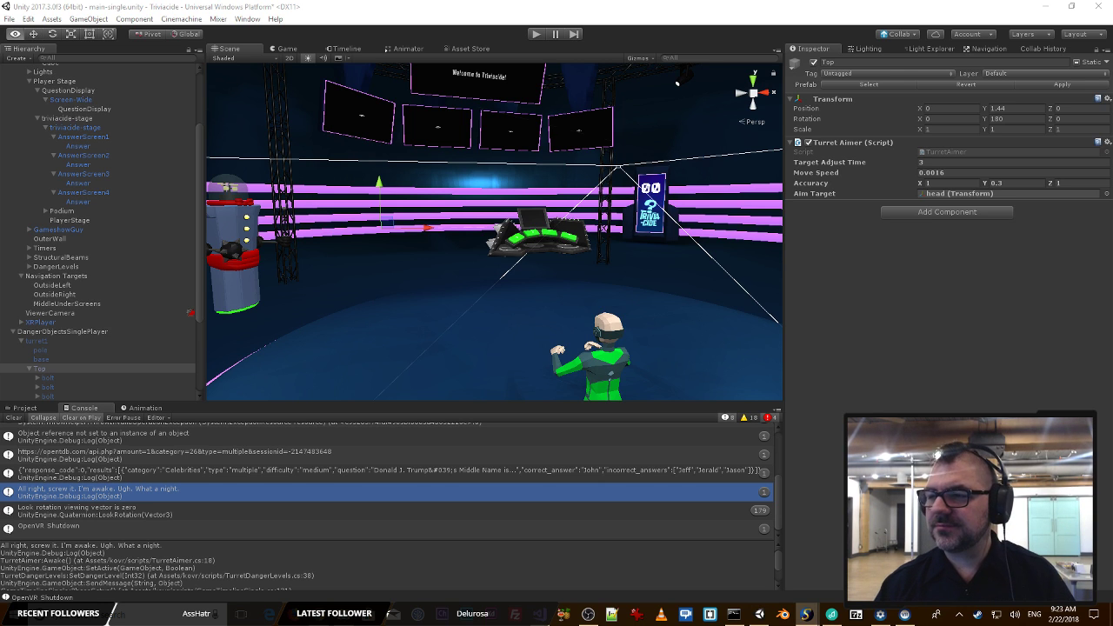
Step: Run the scene to test the turret, answer the trivia question with option 4, and stop play mode
left_click(536, 34)
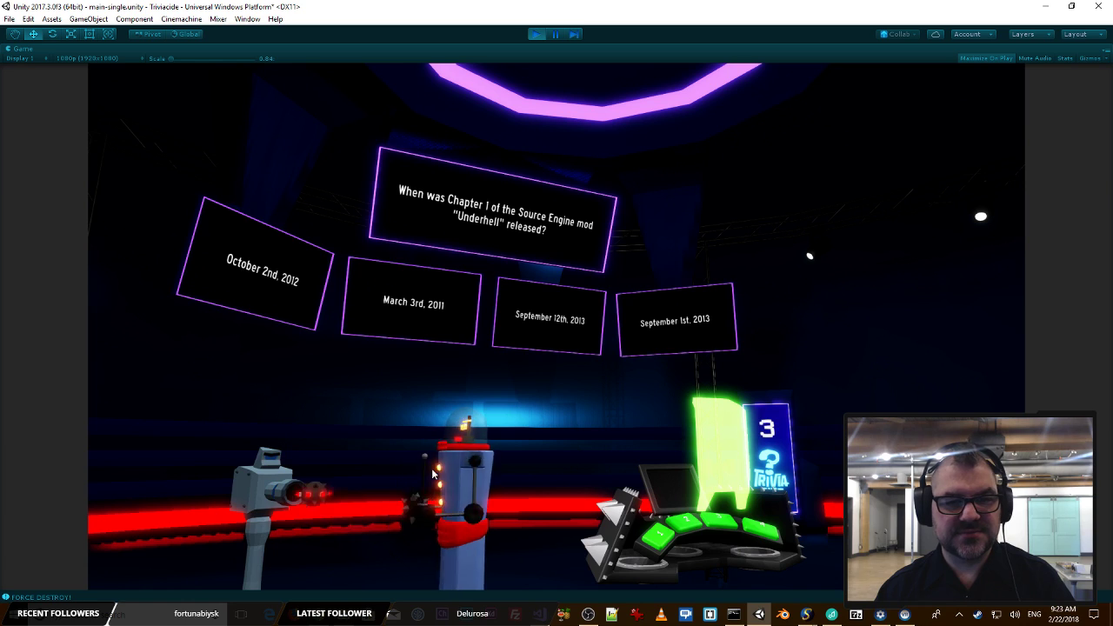
key("4")
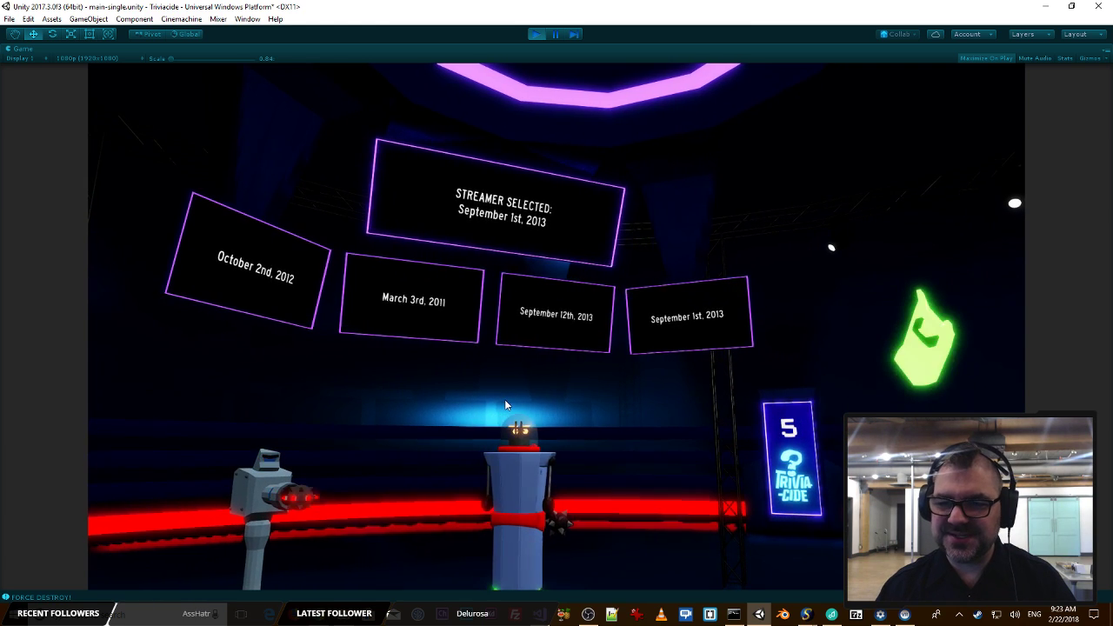
left_click(536, 33)
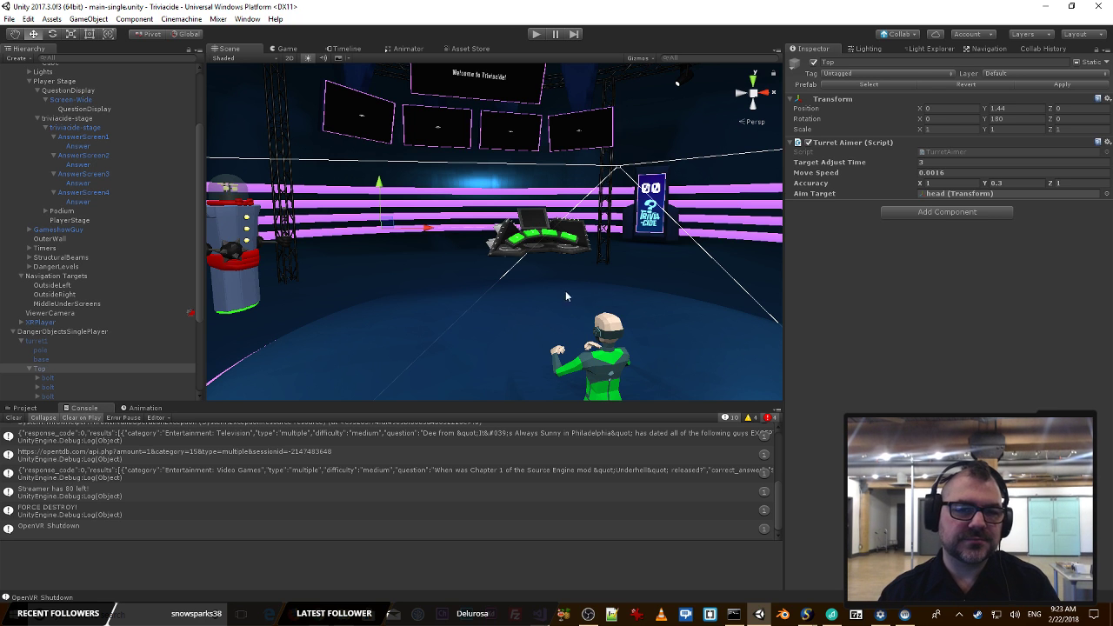
Step: Collapse turret1 in the hierarchy and select DefenderSpawner under DangerObjectsSinglePlayer to inspect its components
left_click_drag(565, 290, 491, 311, "alt")
key("d")
key("a")
key("s")
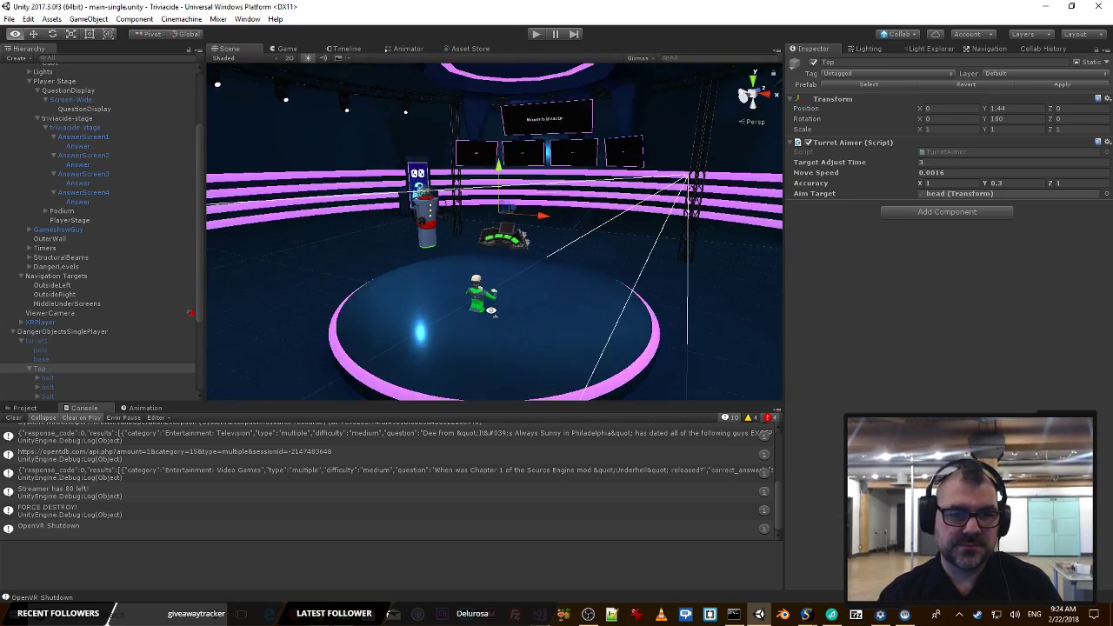
key("w")
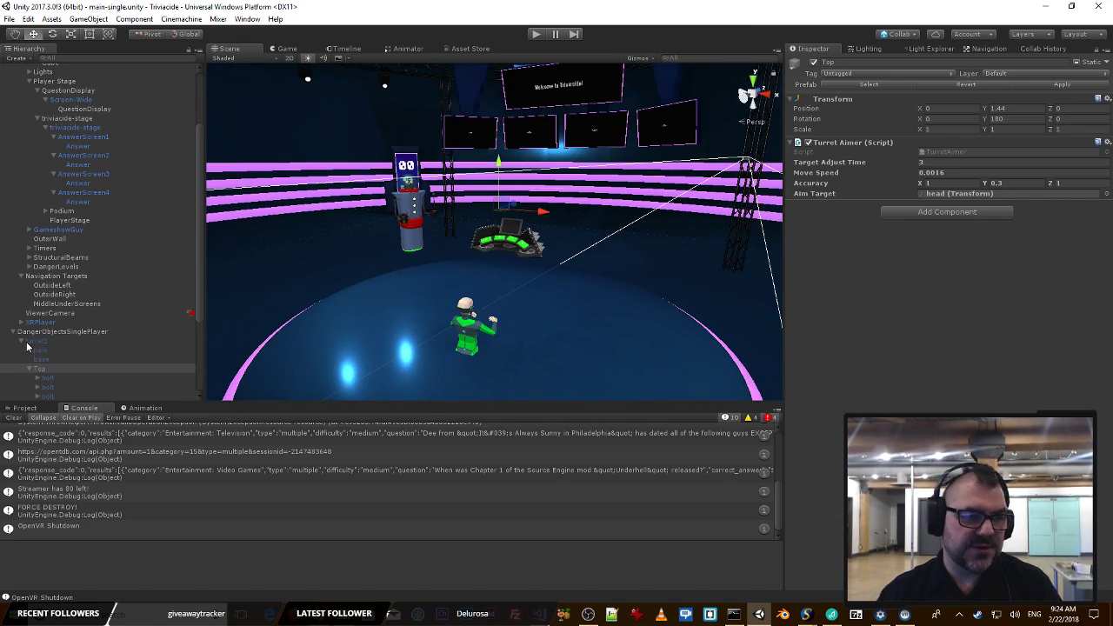
left_click(22, 341)
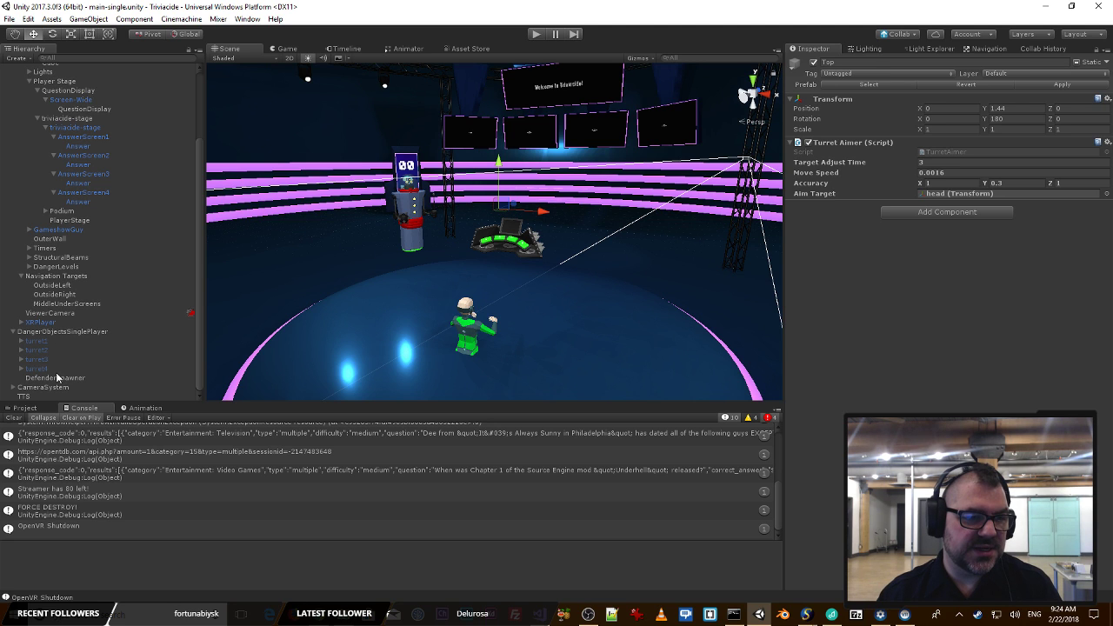
left_click(57, 377)
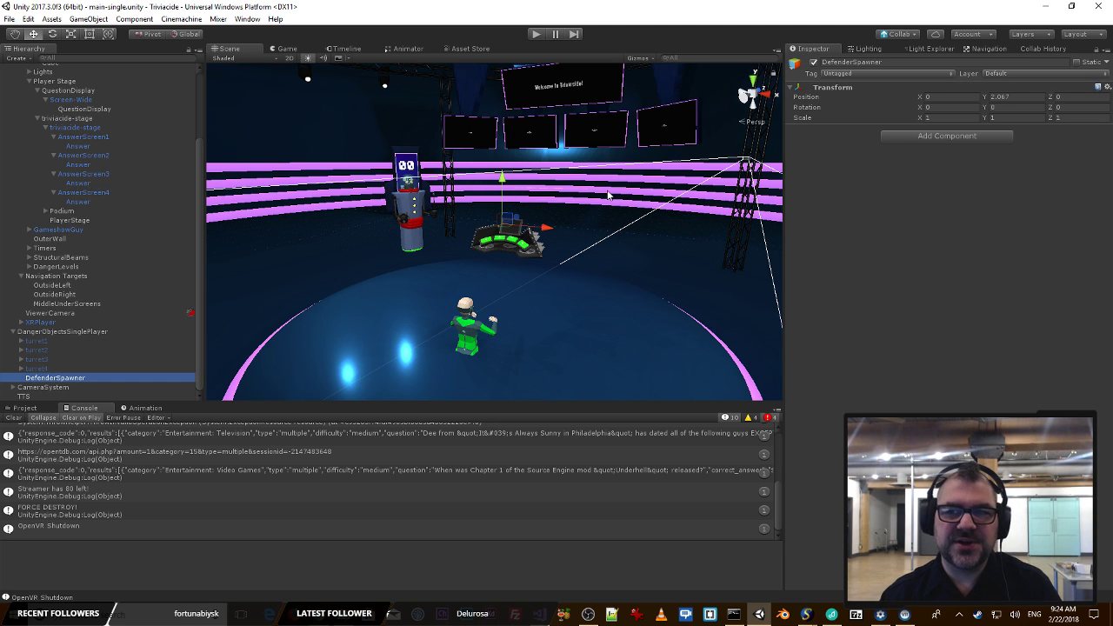
Step: Collapse the Managers, Gameshow Stage and Navigation Targets groups, and select DangerObjectsSinglePlayer to inspect its turret danger levels
scroll(126, 159, "up", 5)
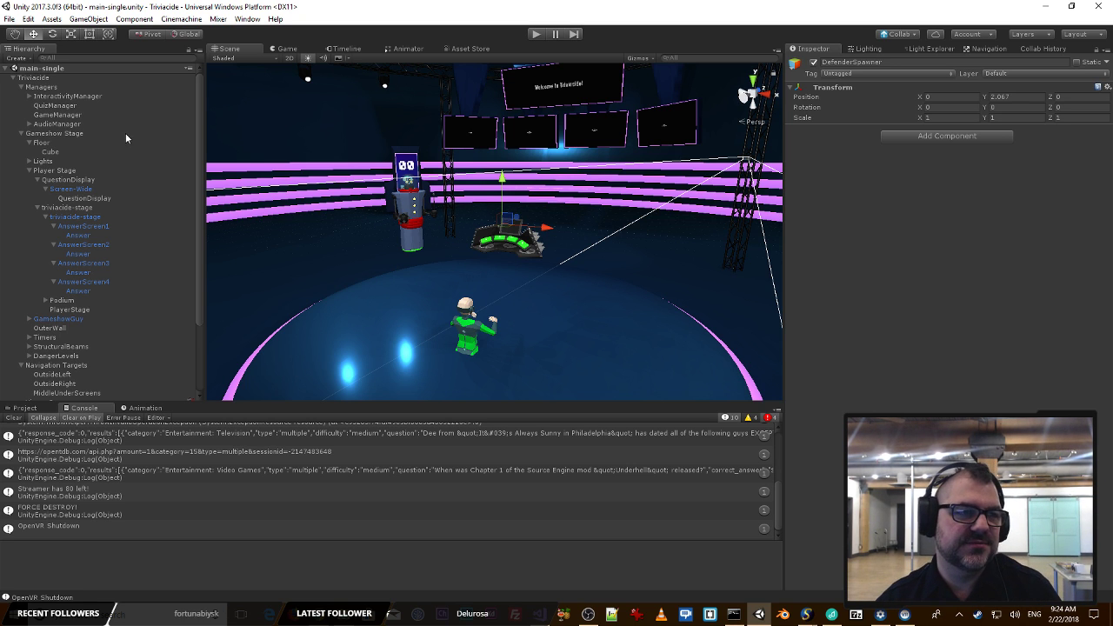
left_click(37, 88)
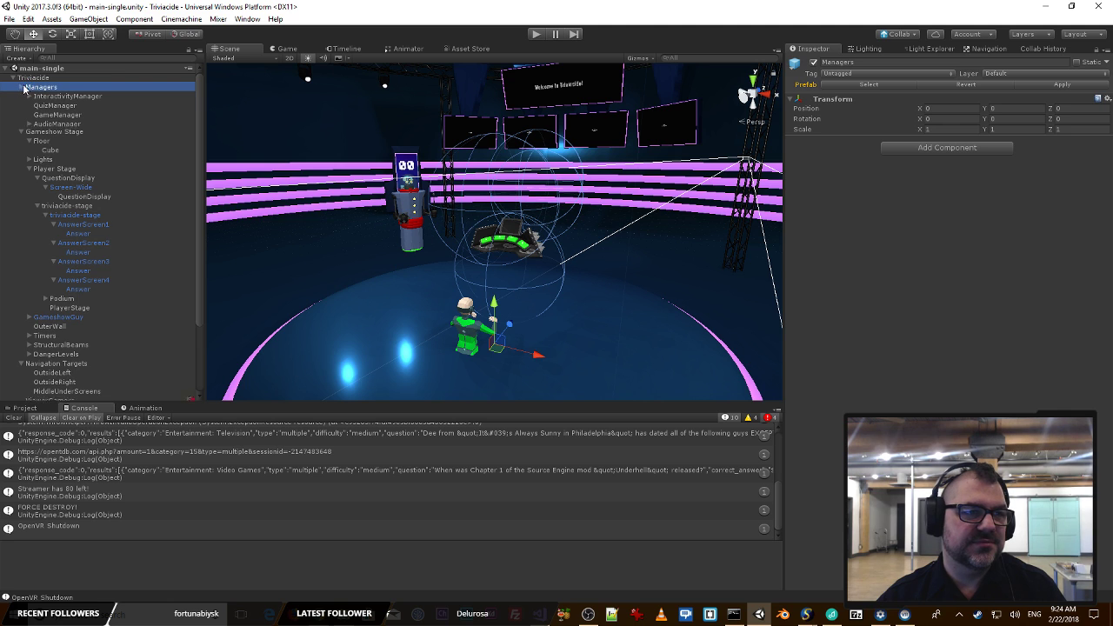
left_click(21, 87)
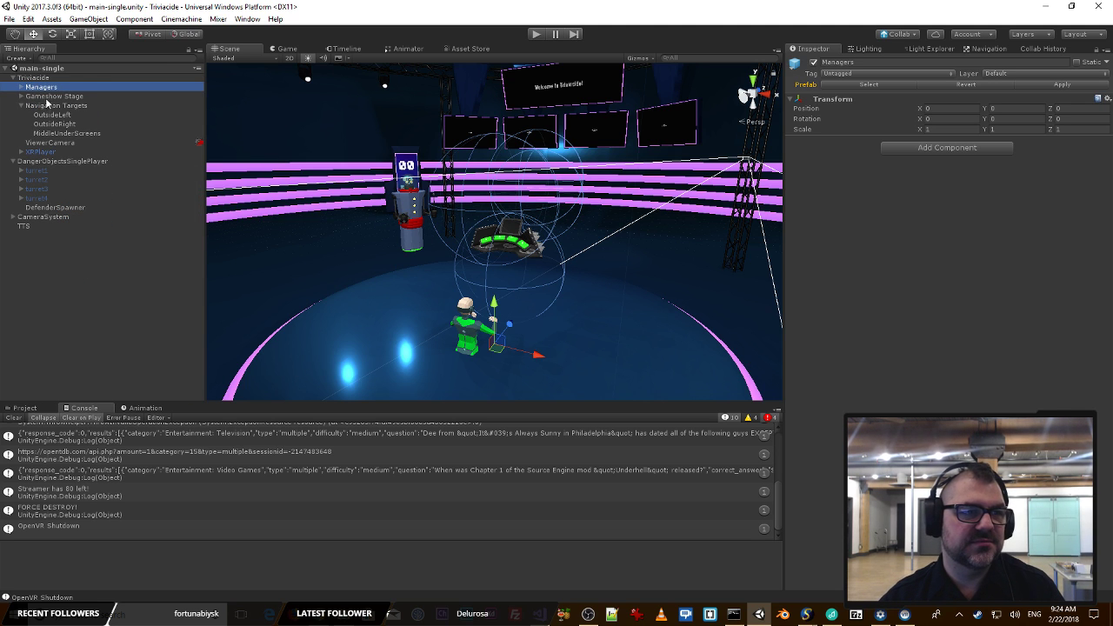
left_click(48, 100)
left_click(53, 107)
left_click(23, 106)
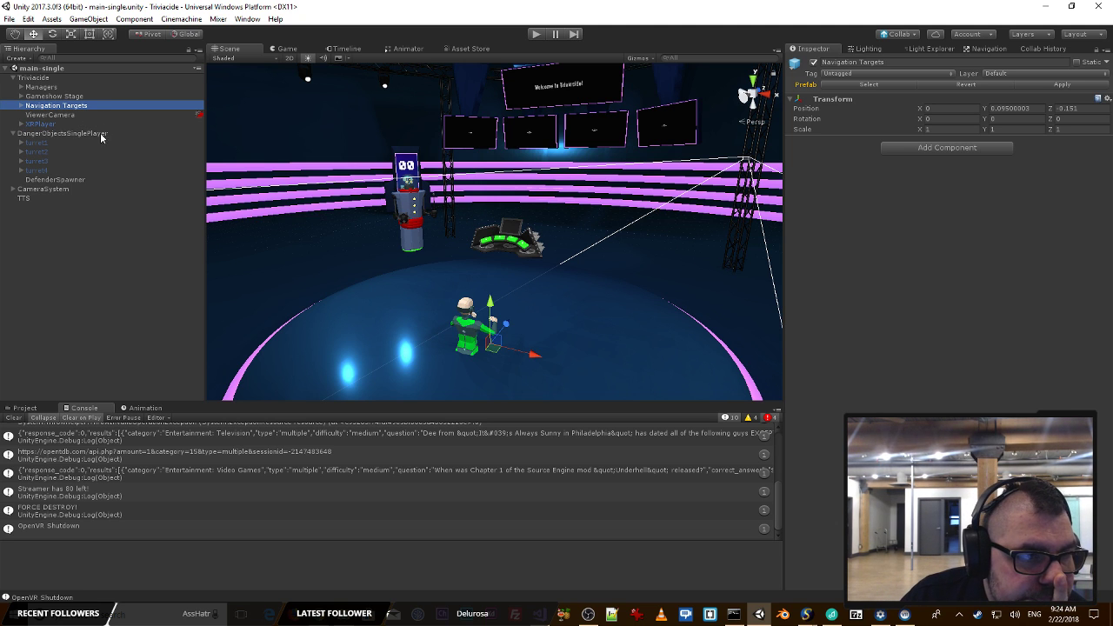
left_click(80, 135)
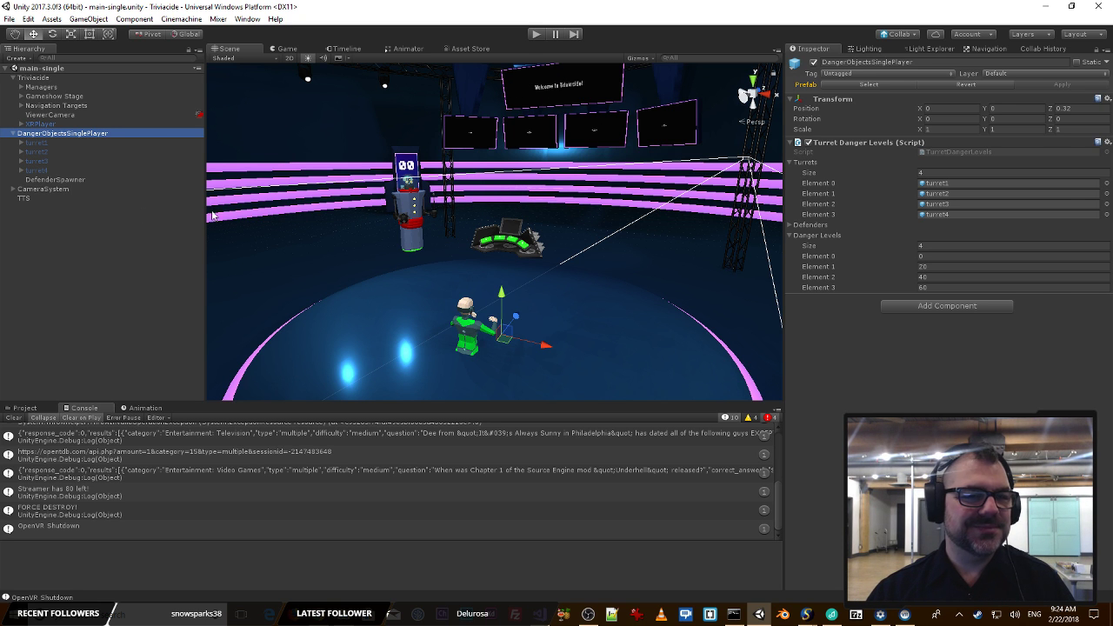
Step: Select the Answer texts of all four answer screens together and set their font size to 1.4
right_click_drag(541, 236, 595, 187)
key("w")
key("s")
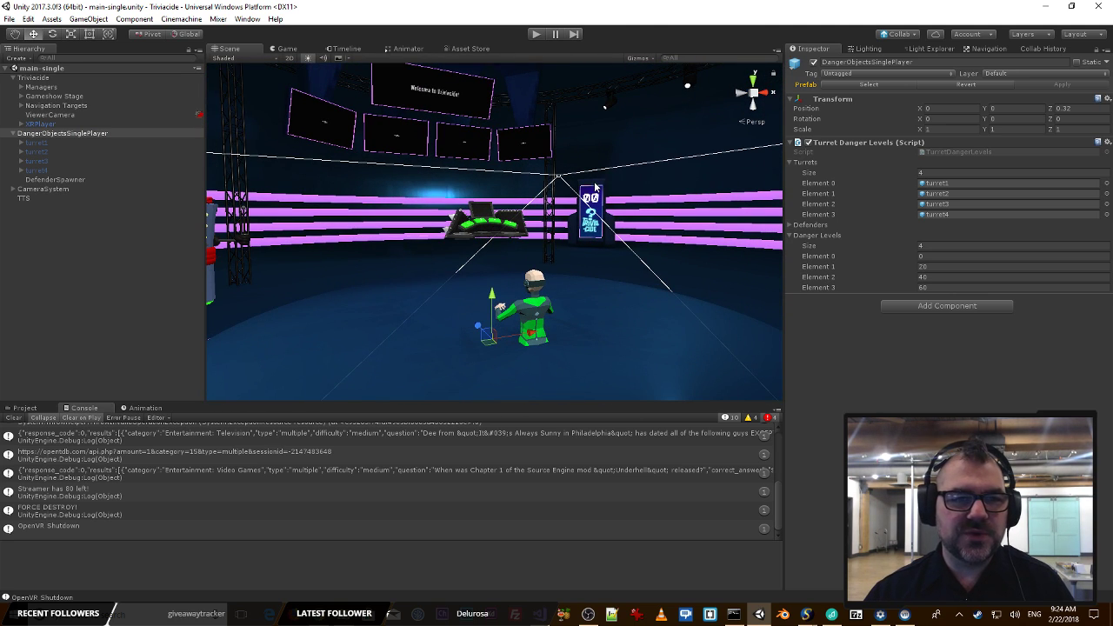
left_click(328, 122)
left_click(403, 139)
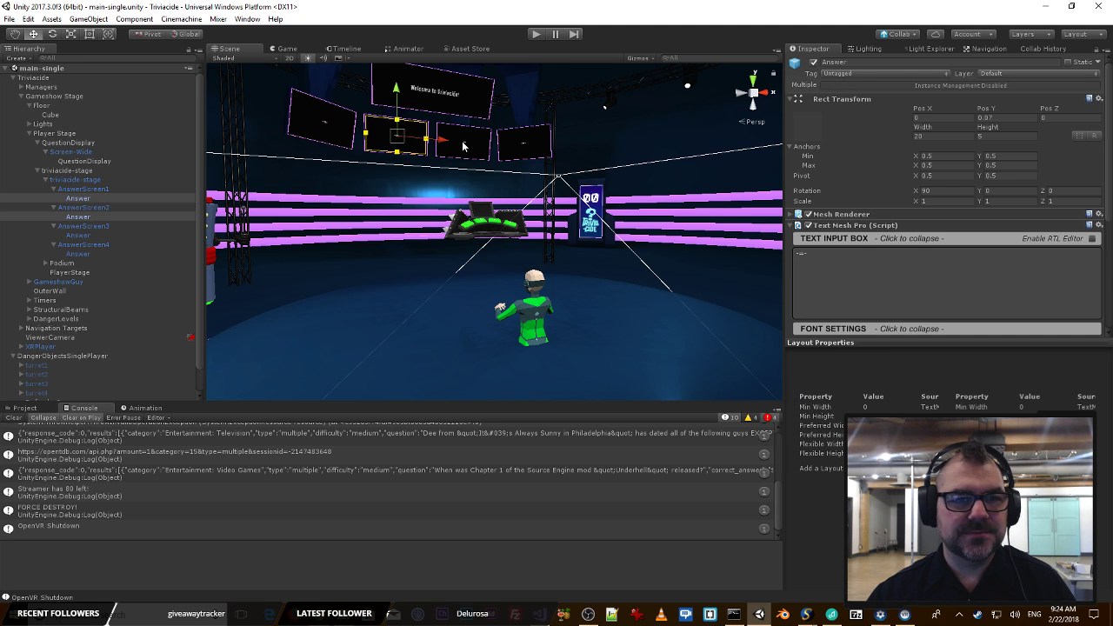
left_click(470, 146)
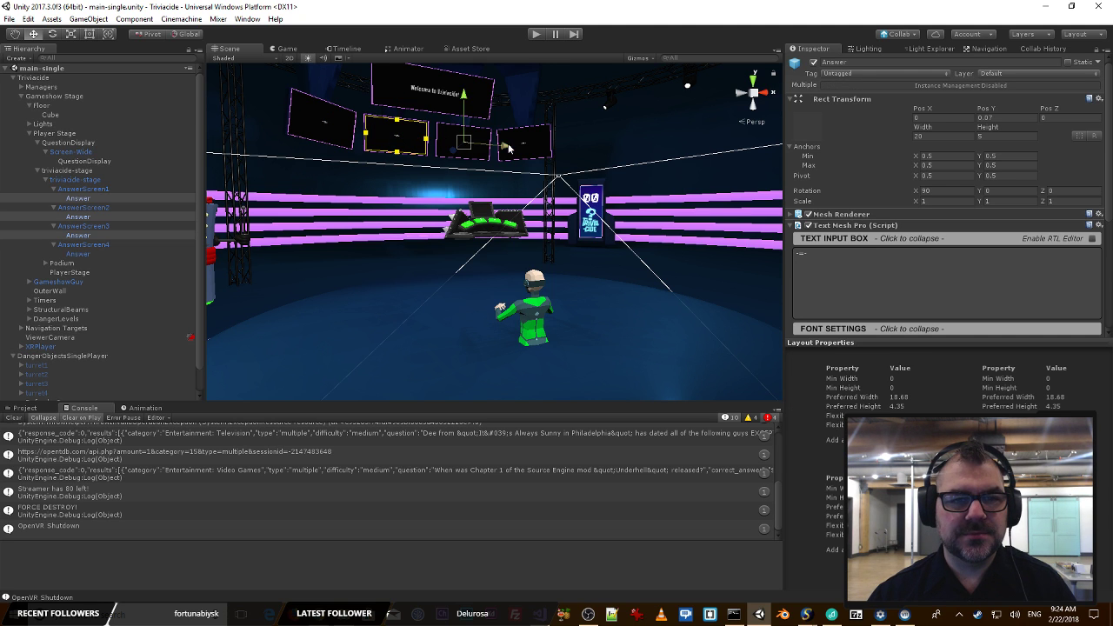
left_click(525, 148)
scroll(878, 252, "down", 5)
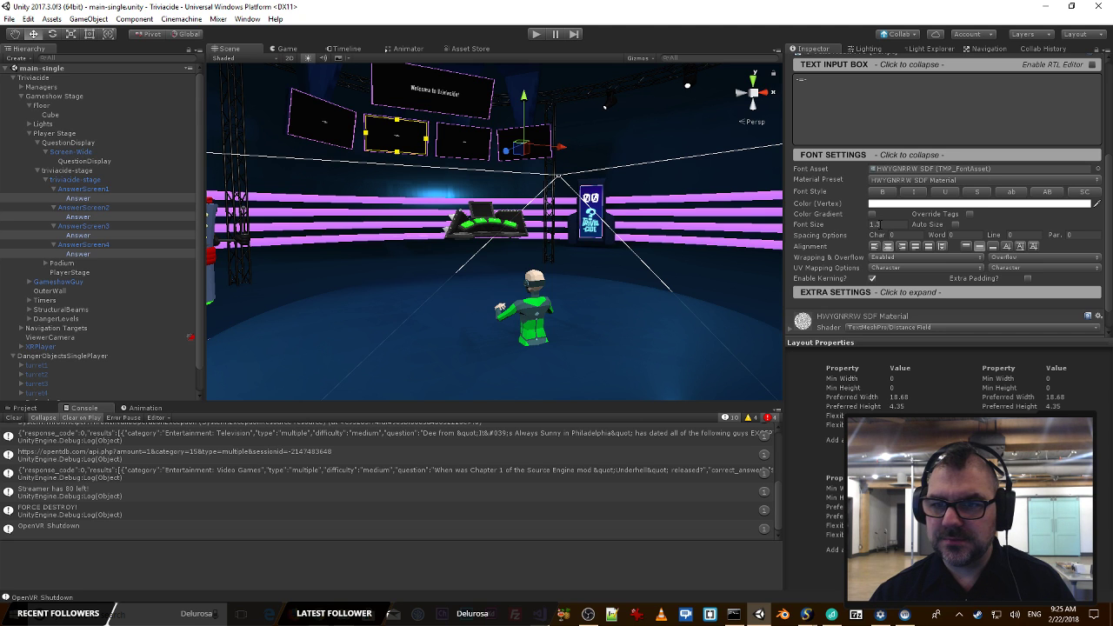
left_click(876, 224)
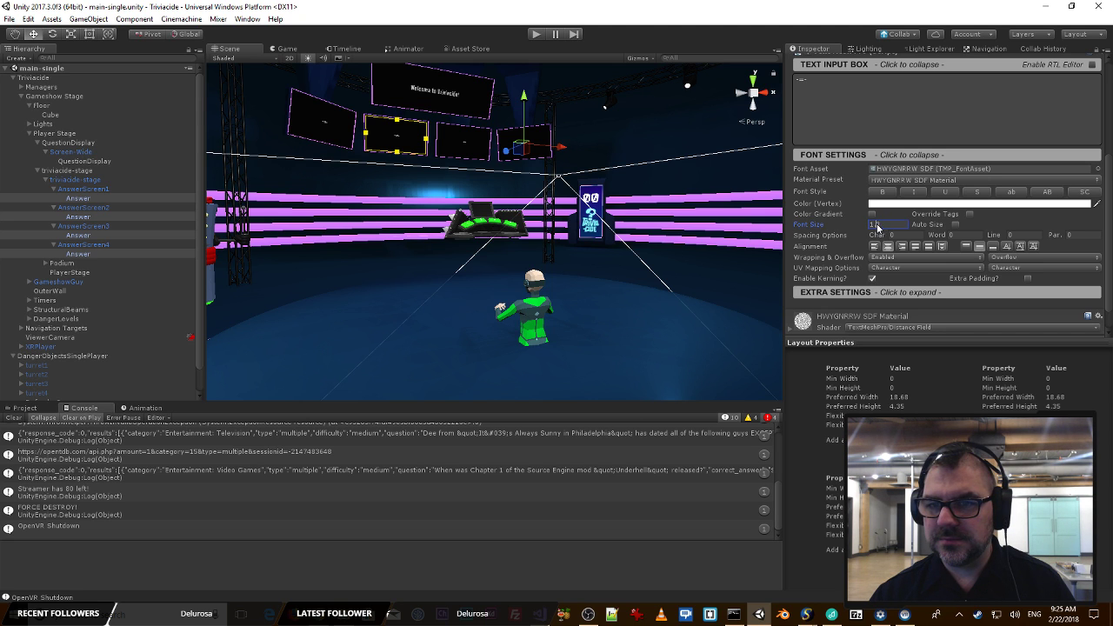
type("4")
key("Return")
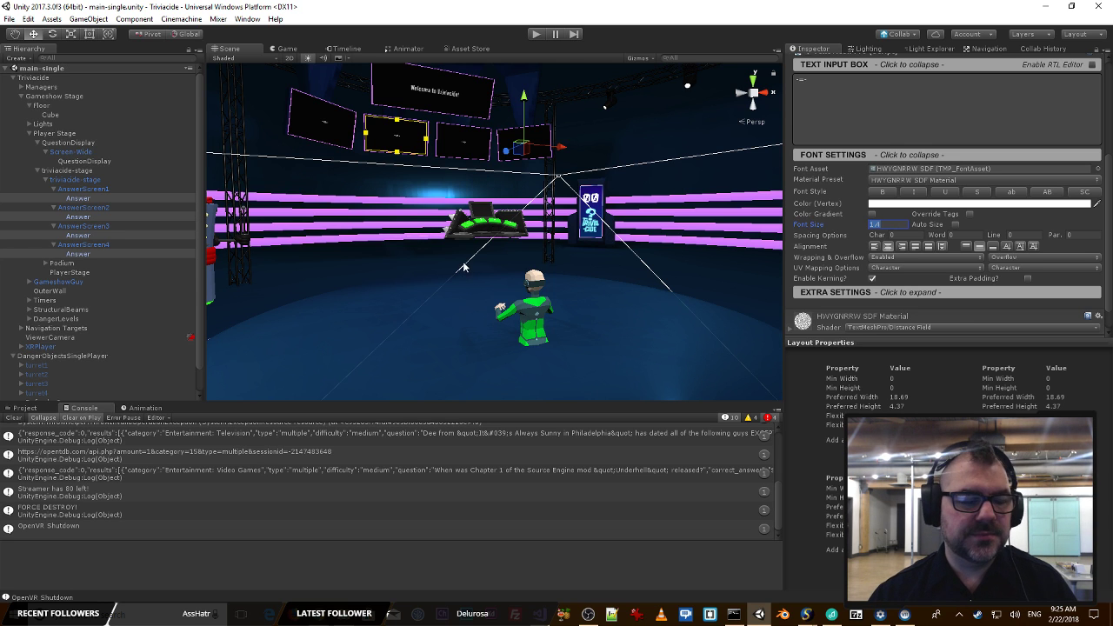
Step: Expand the Managers group, select GameManager, and review its Game Timeline Single phase, timer and reference settings
left_click(21, 88)
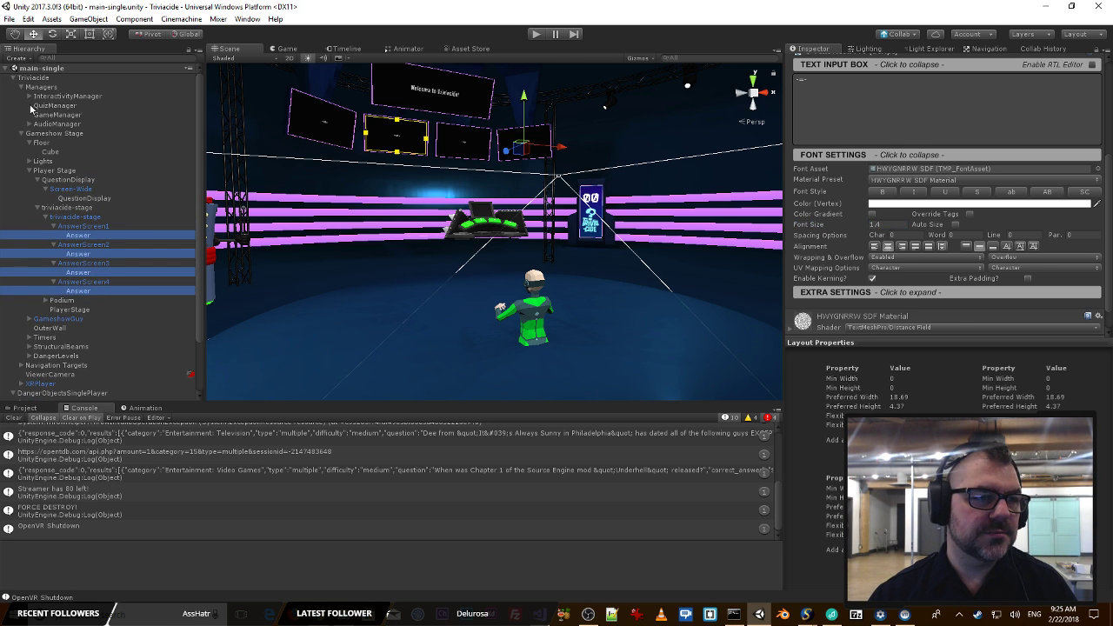
left_click(61, 115)
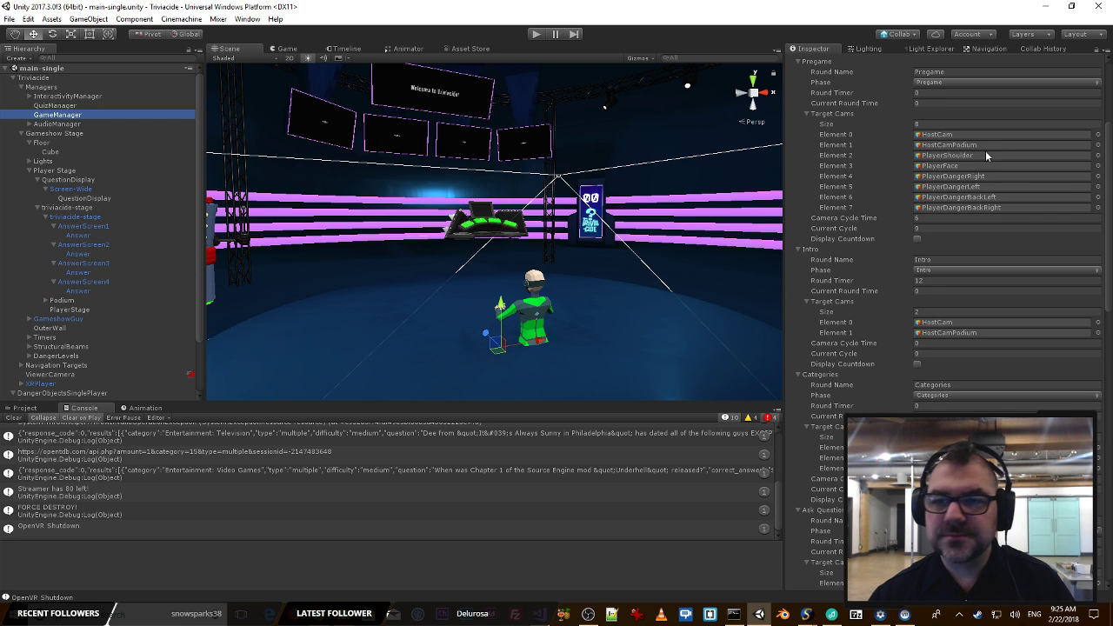
scroll(1101, 249, "down", 10)
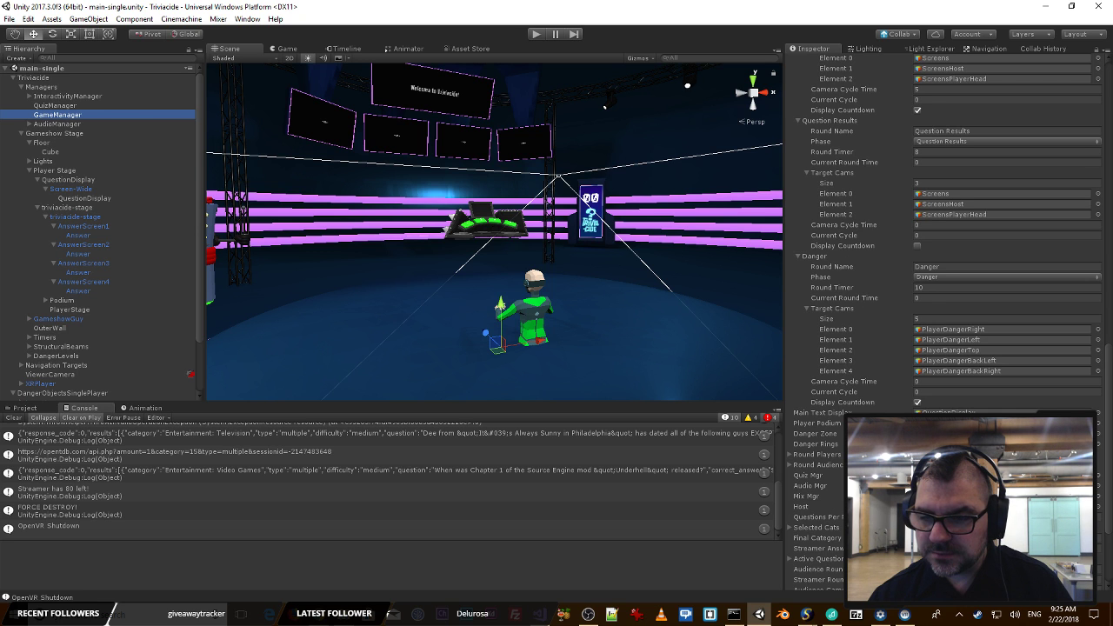
scroll(948, 322, "down", 4)
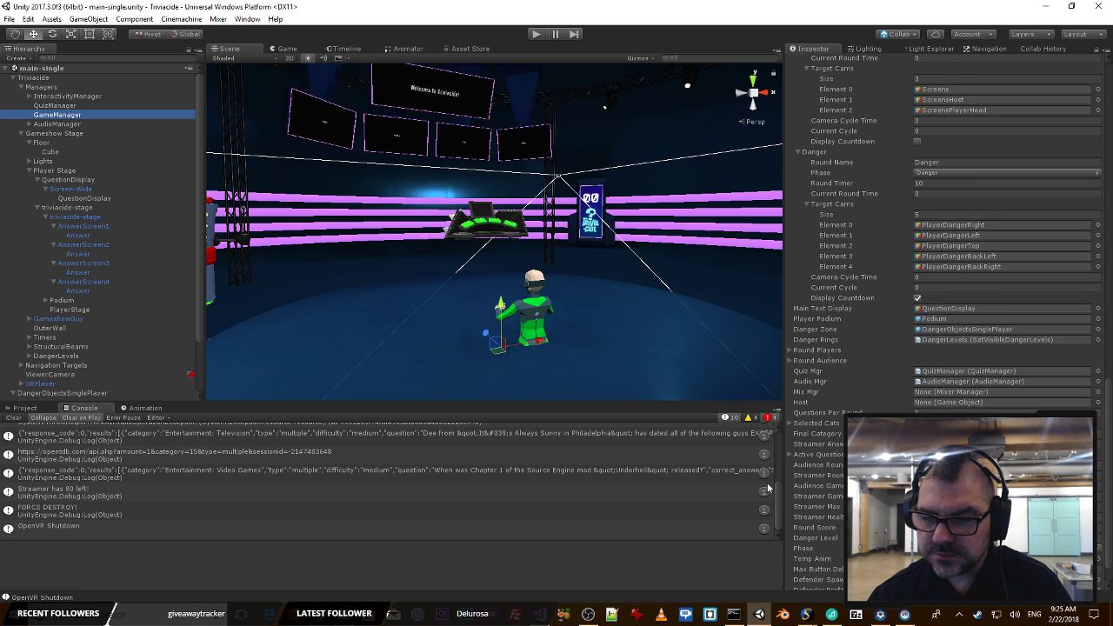
scroll(948, 321, "down", 1)
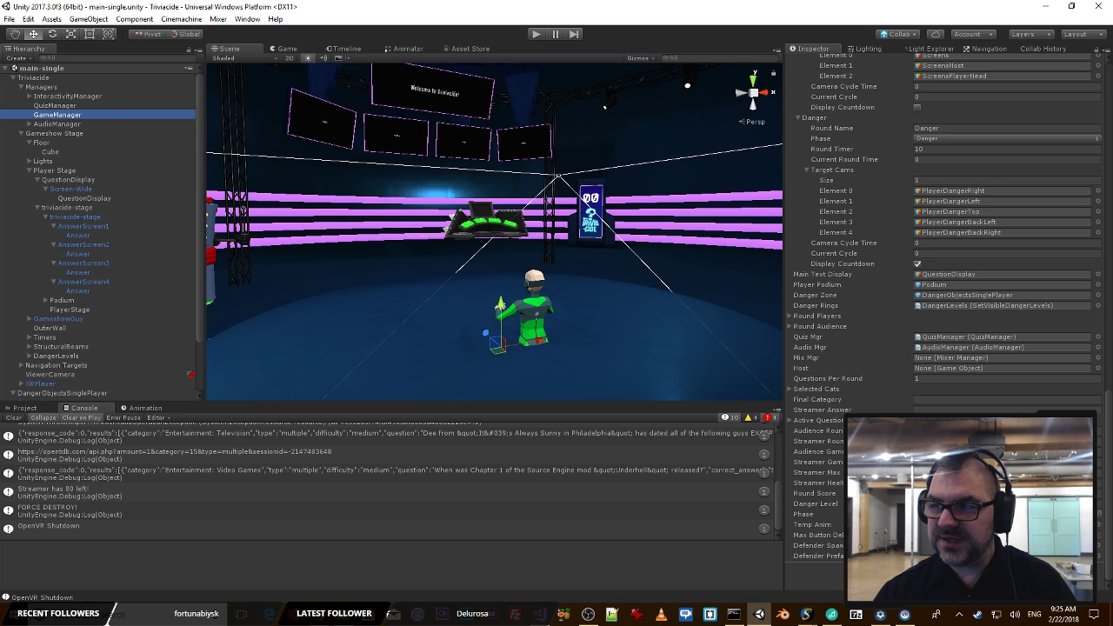
scroll(873, 61, "up", 10)
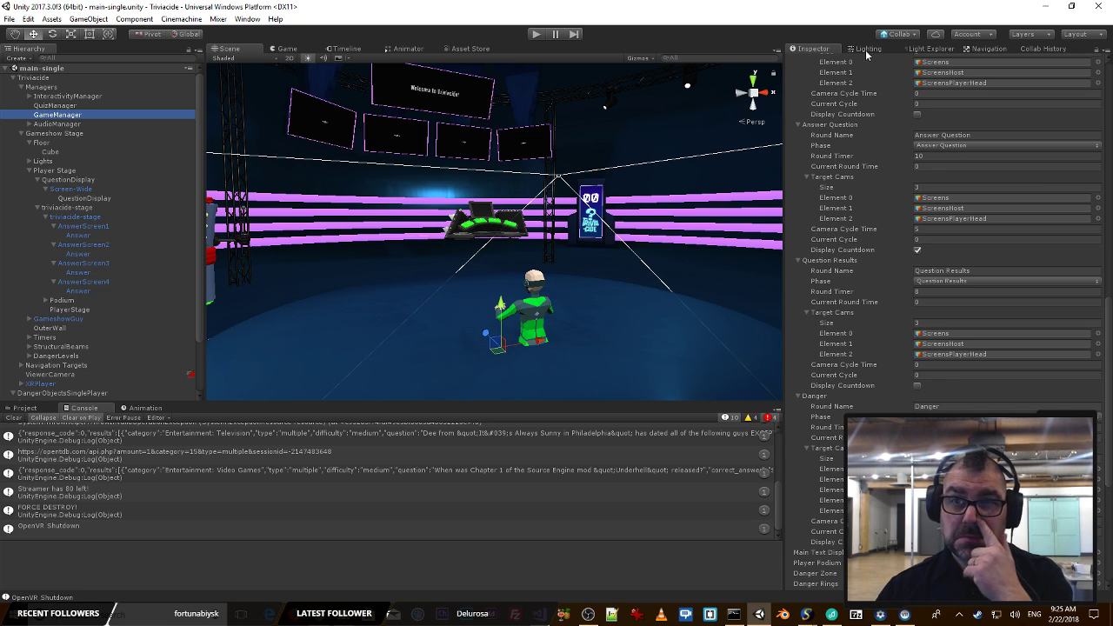
left_click(866, 49)
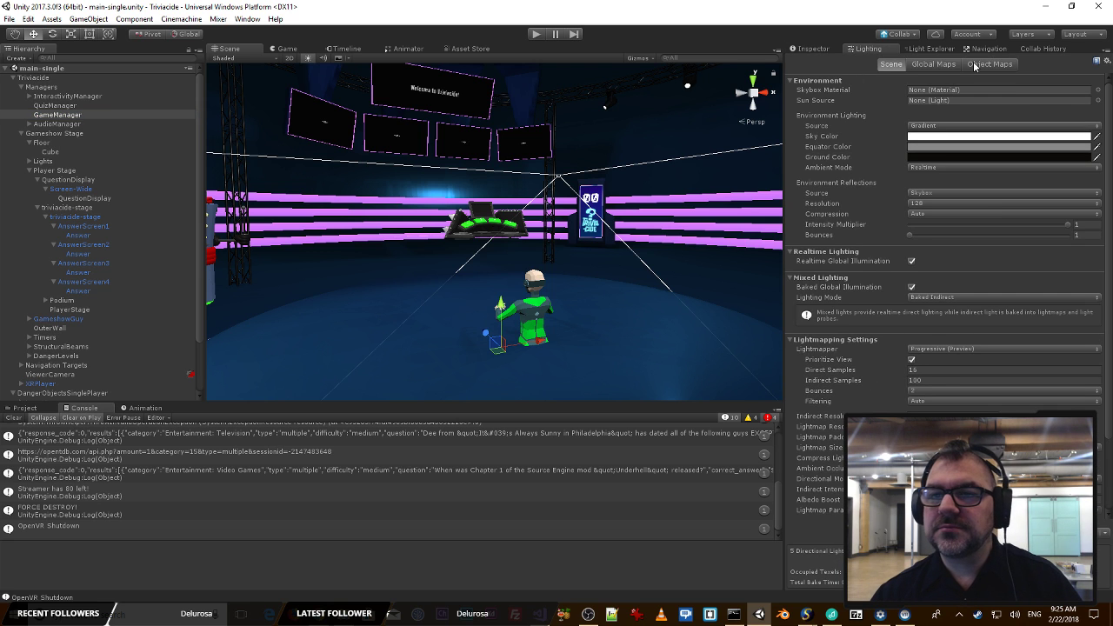
left_click(809, 49)
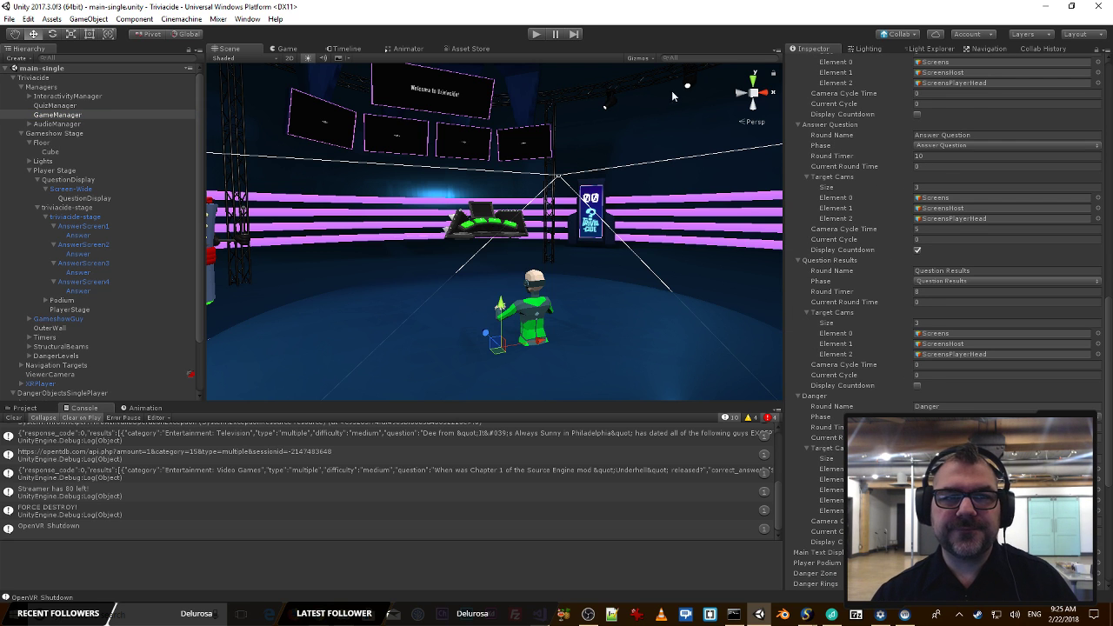
scroll(1043, 167, "up", 15)
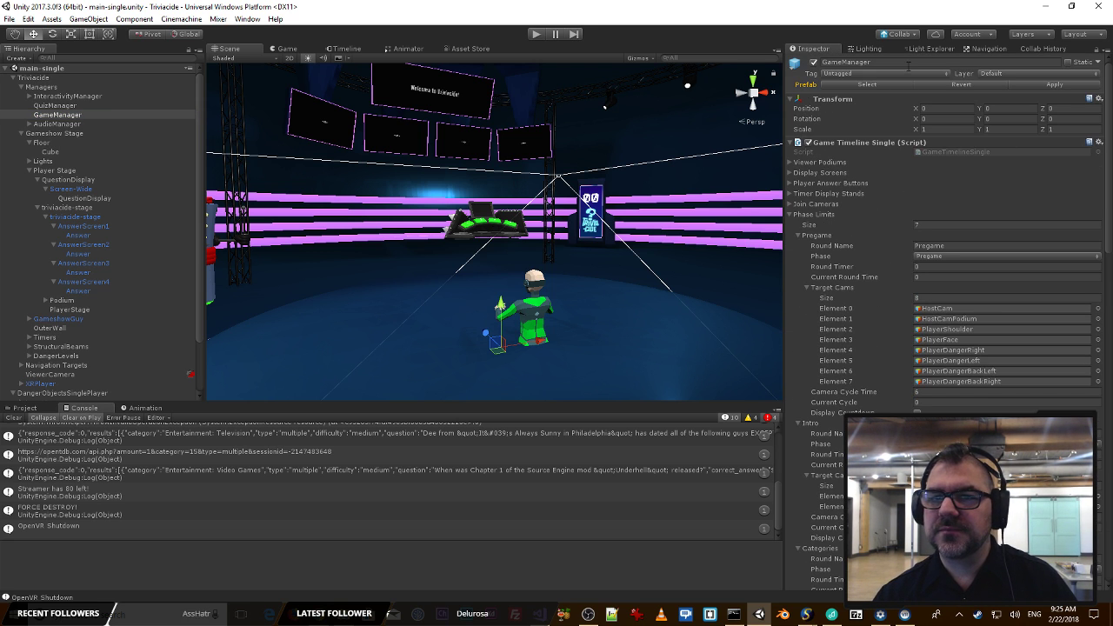
Step: Open the GameTimelineSingle script in Visual Studio and find the code that instantiates newDefender in the QuestionResults phase
double_click(945, 151)
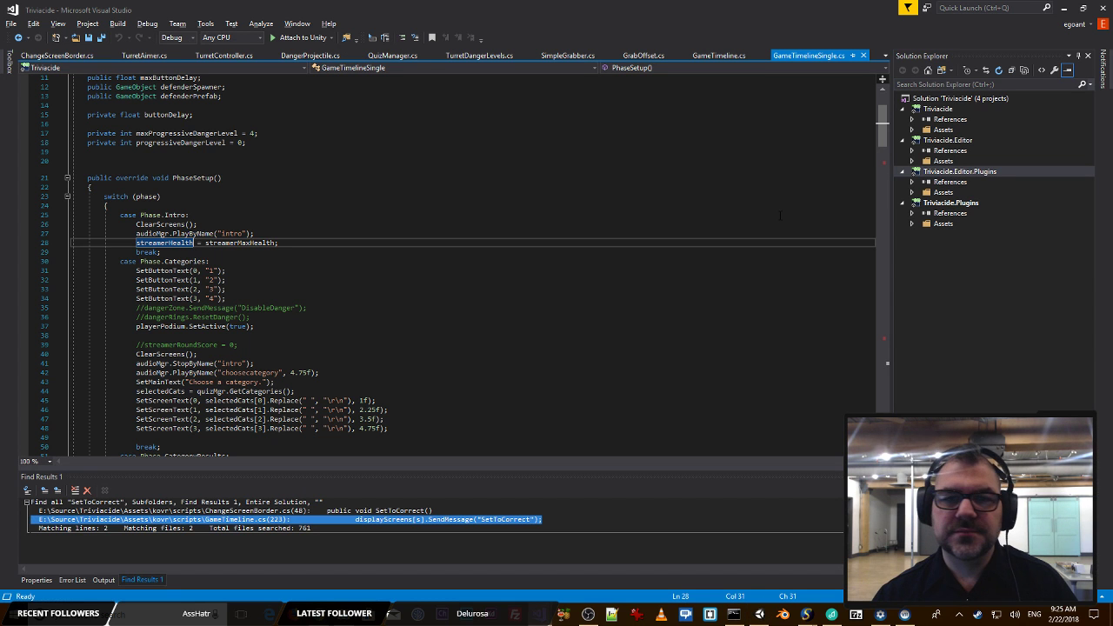
left_click(520, 205)
key("ctrl+f")
type("defenm")
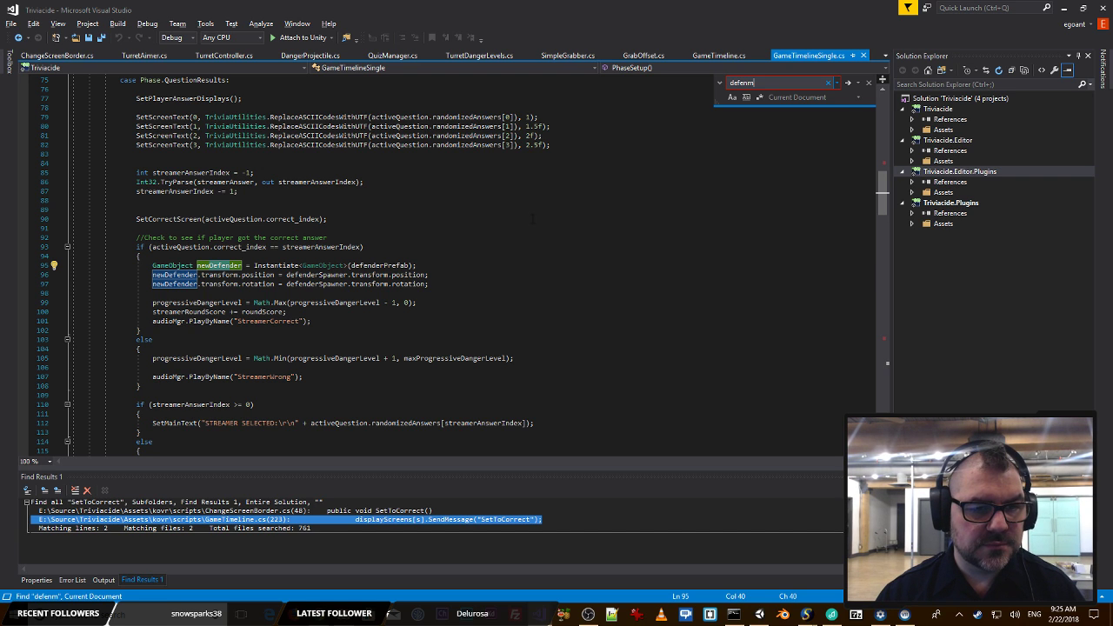
left_click(347, 275)
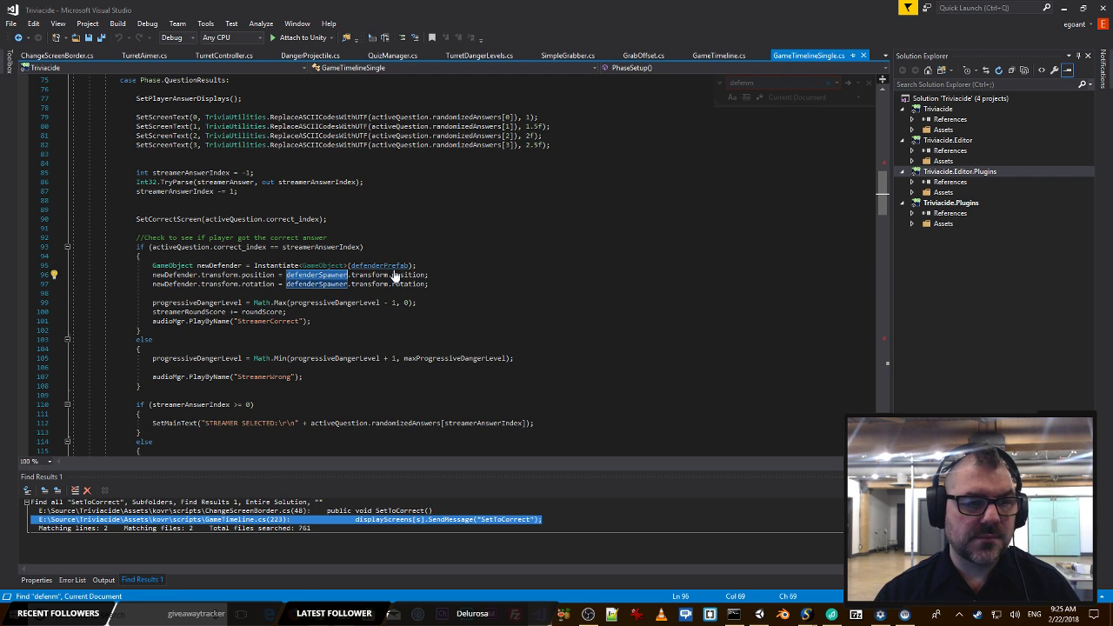
Step: Add defenderSpawner.transform.position = new Vector3(); at the start of the correct-answer block, above the newDefender instantiation, and save the script
left_click(338, 256)
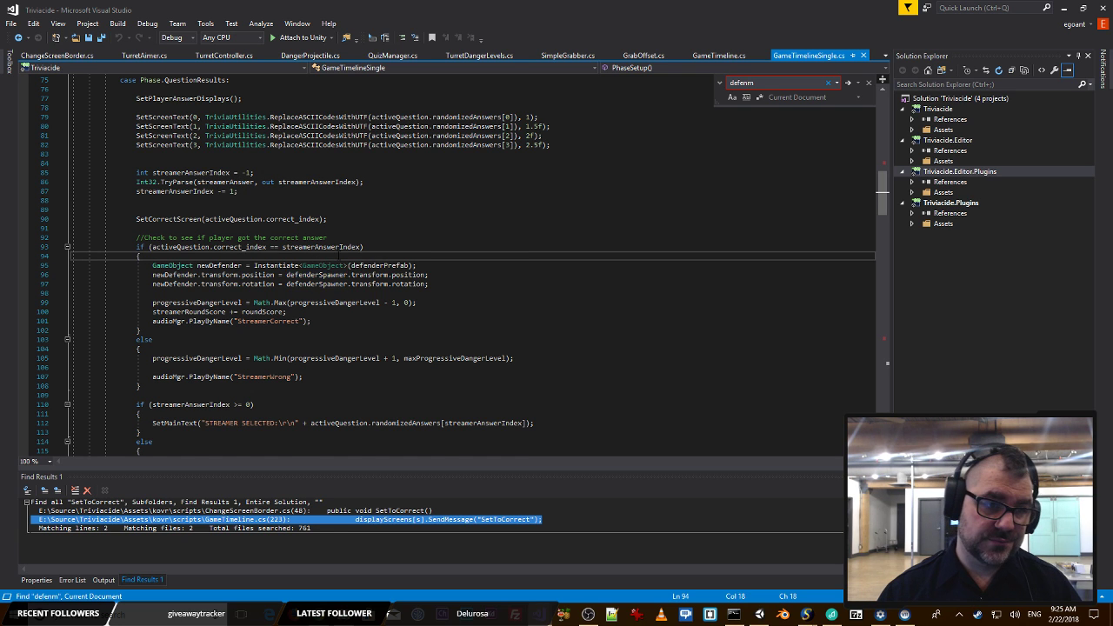
key("Return")
key("Return")
key("Return")
key("Up")
key("Up")
key("Down")
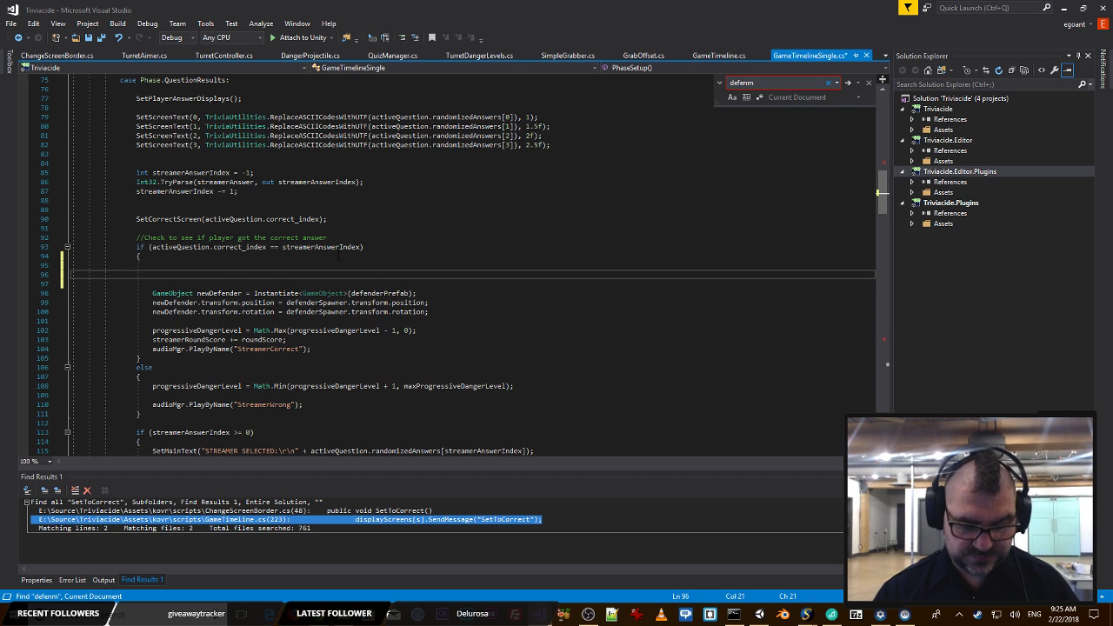
type("defenderSpawner.")
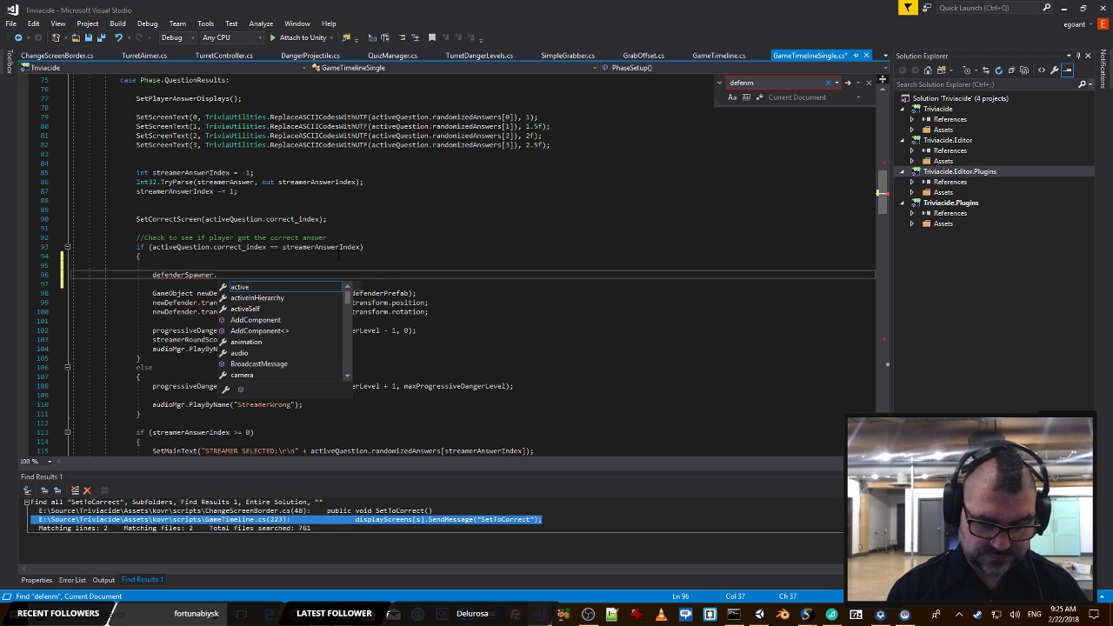
type("transform.po")
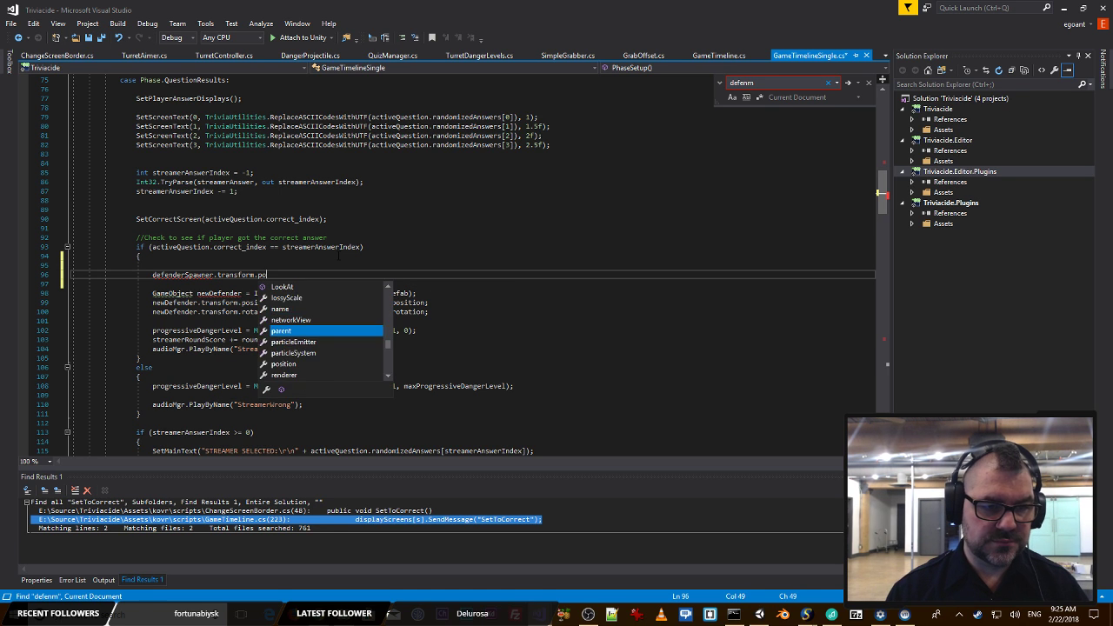
type("s")
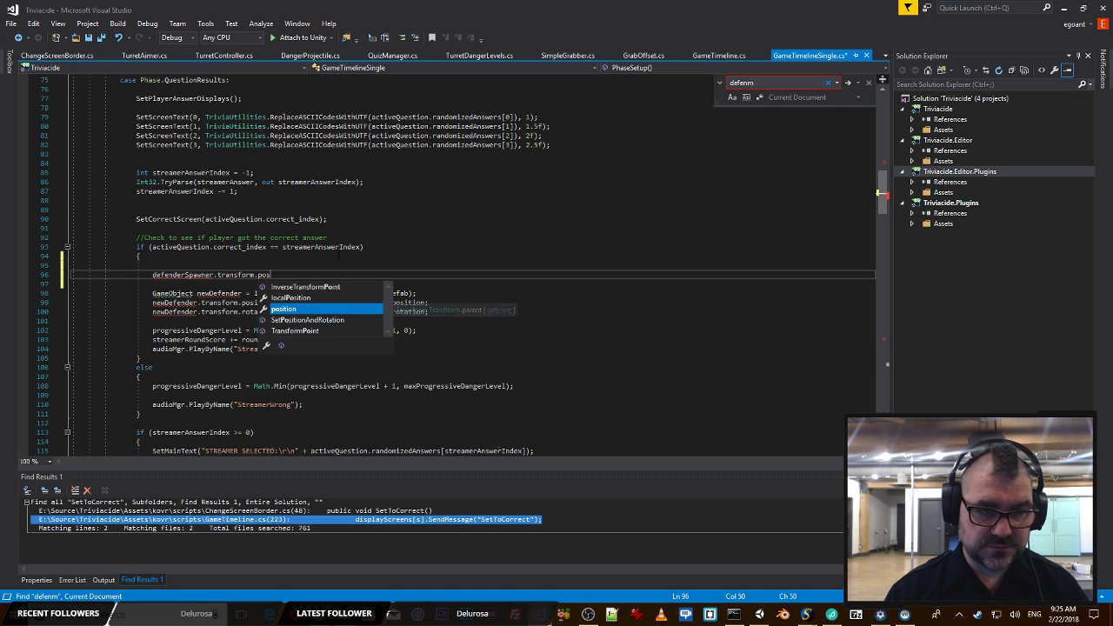
type("ition = ")
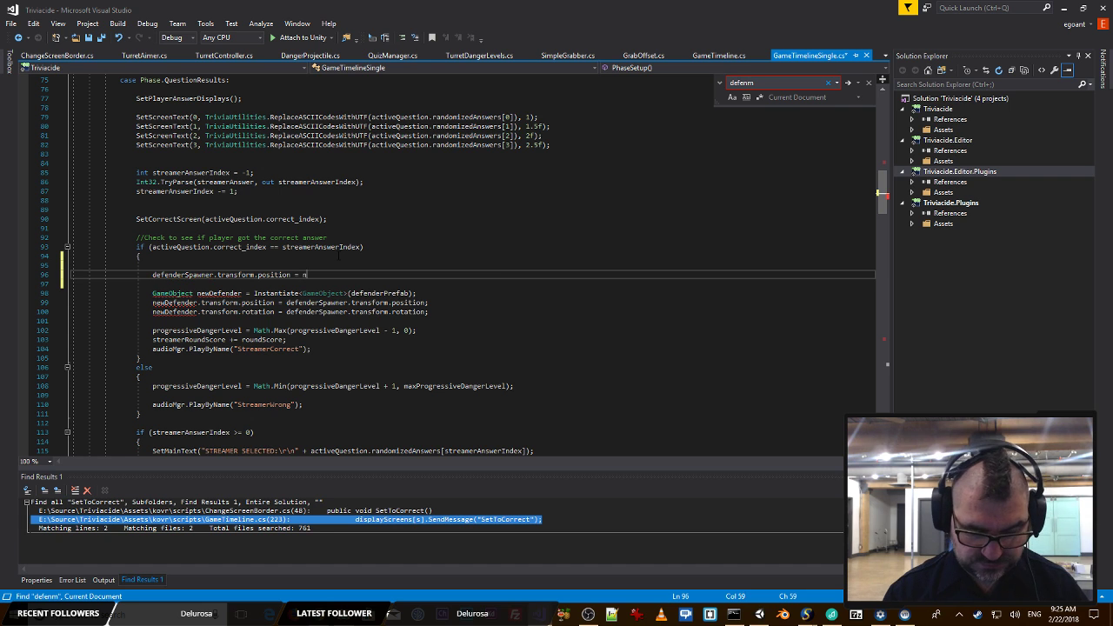
type("new Vector3();")
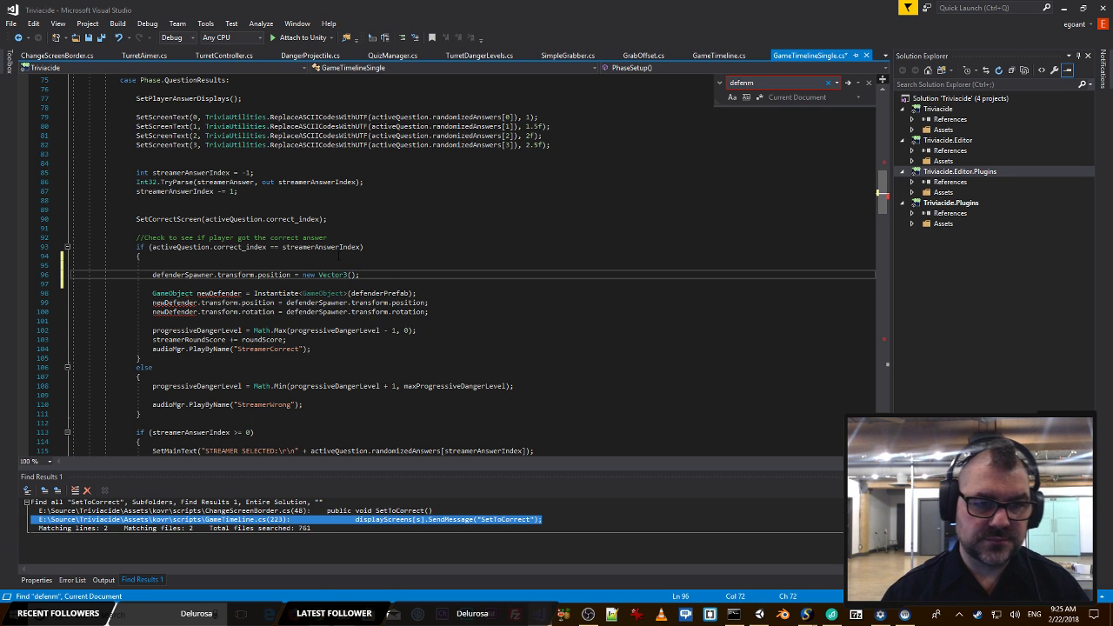
key("ctrl+s")
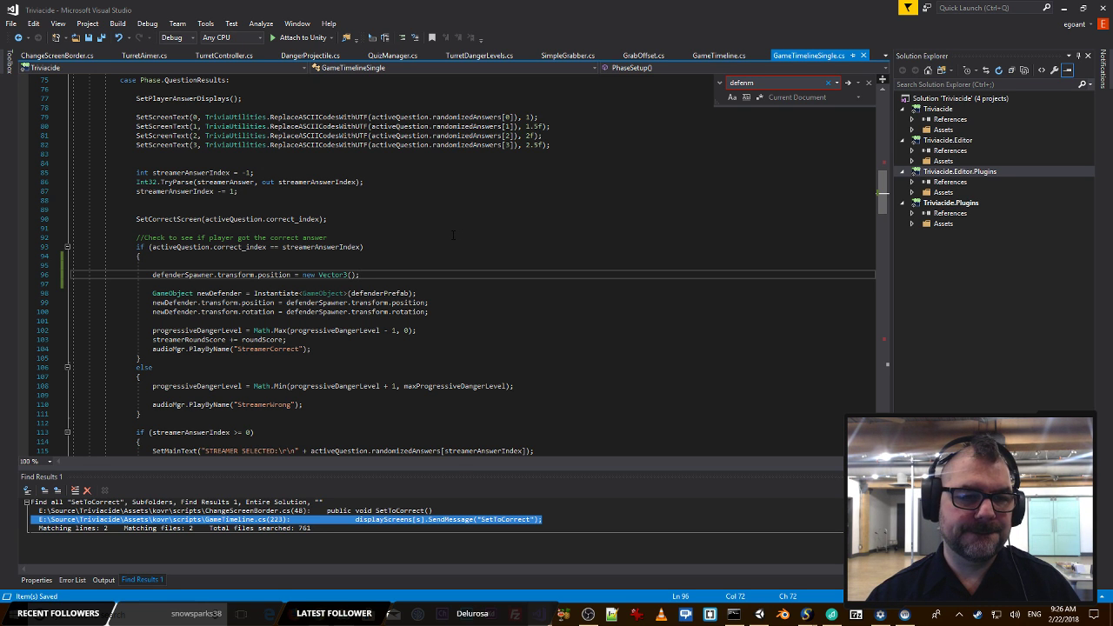
Step: Switch to Unity, collapse GameManager's Phase Limits, and expand XRPlayer to inspect its Luna_Suit child
key("alt+Tab")
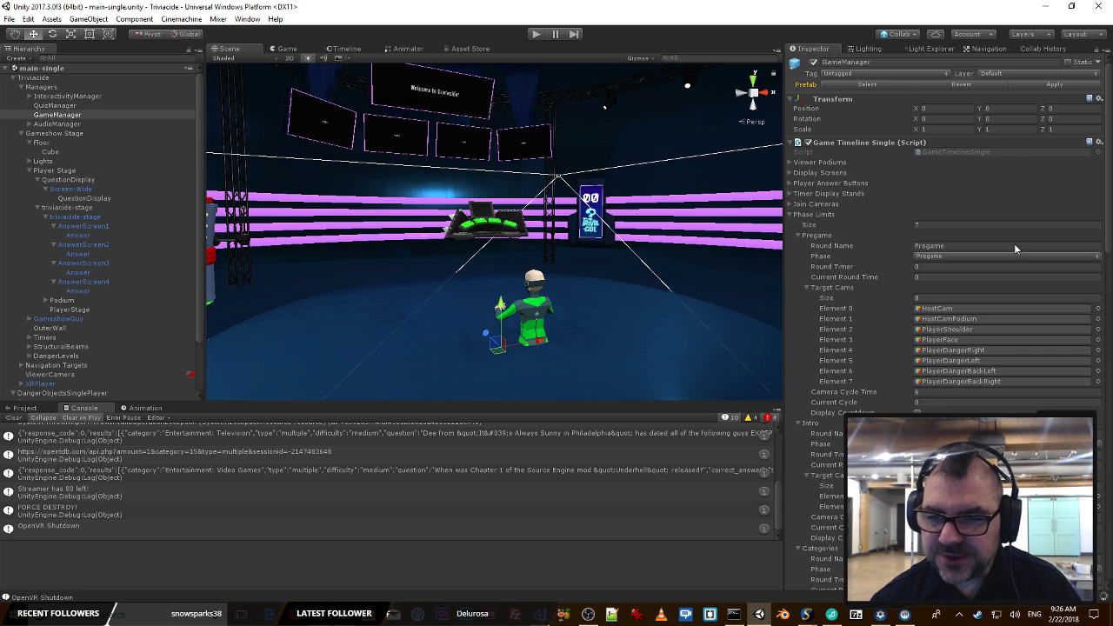
left_click(790, 215)
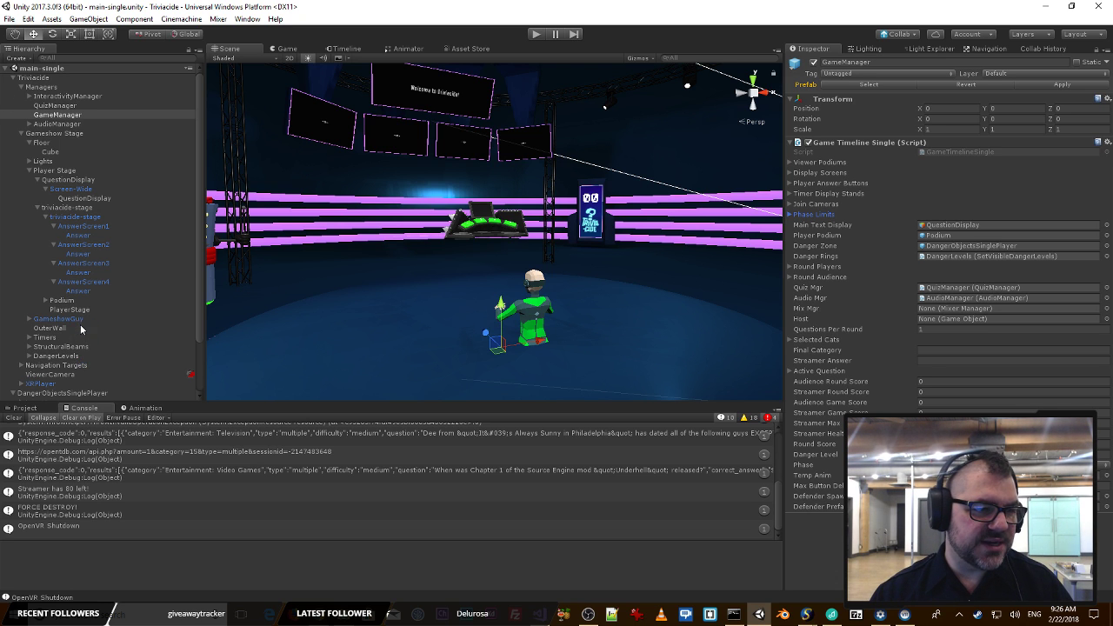
left_click(43, 385)
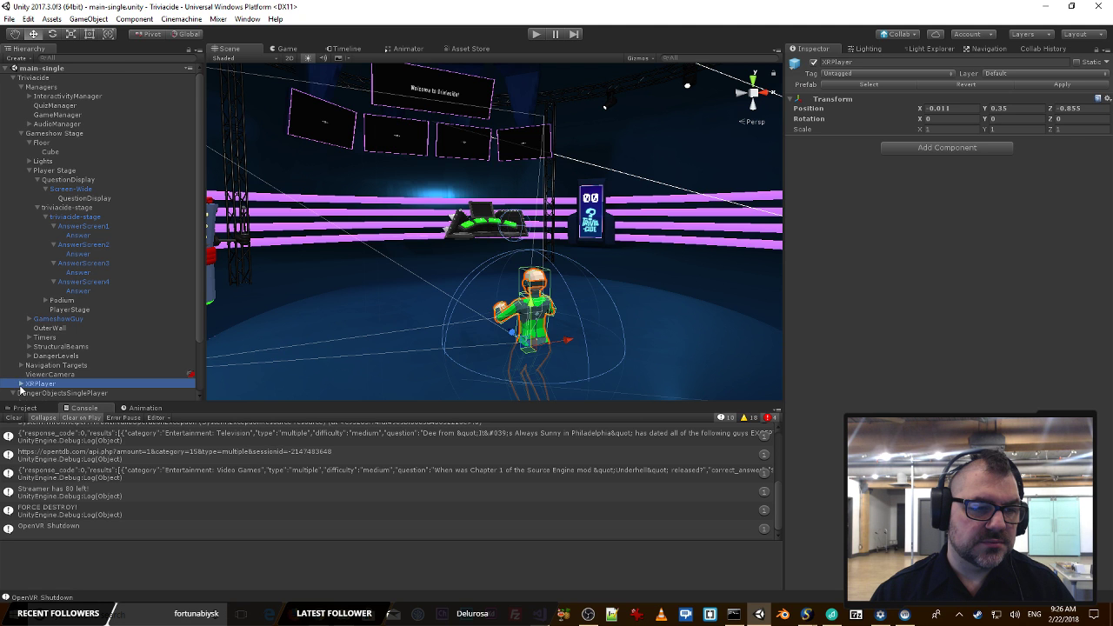
left_click(21, 384)
left_click(52, 314)
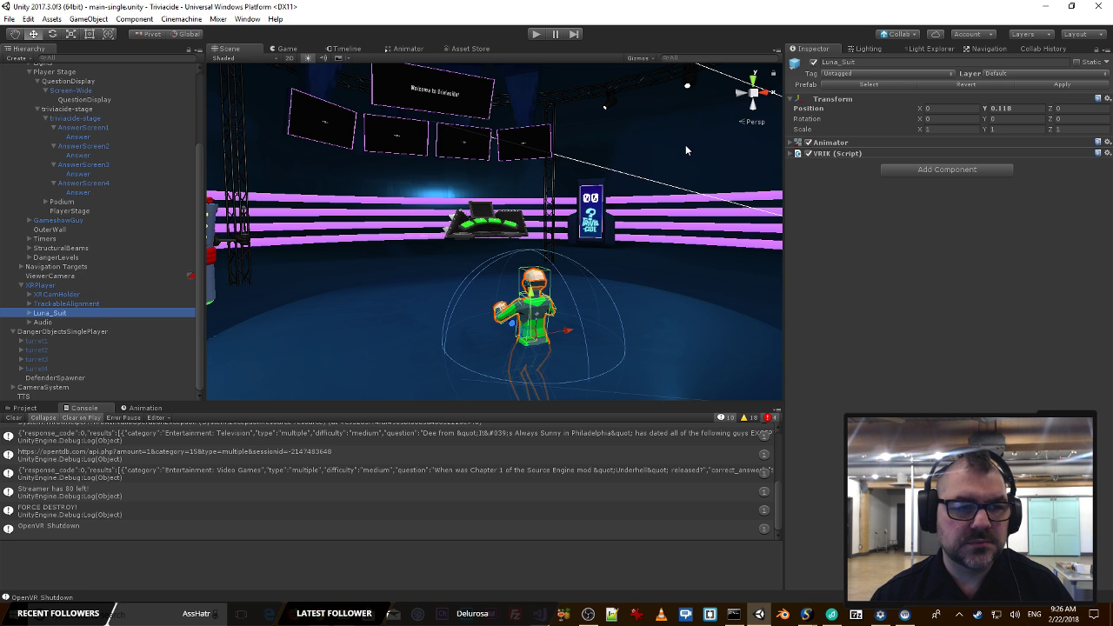
Step: Reselect GameManager in the hierarchy to review the references of its Game Timeline Single script
key("alt+Tab")
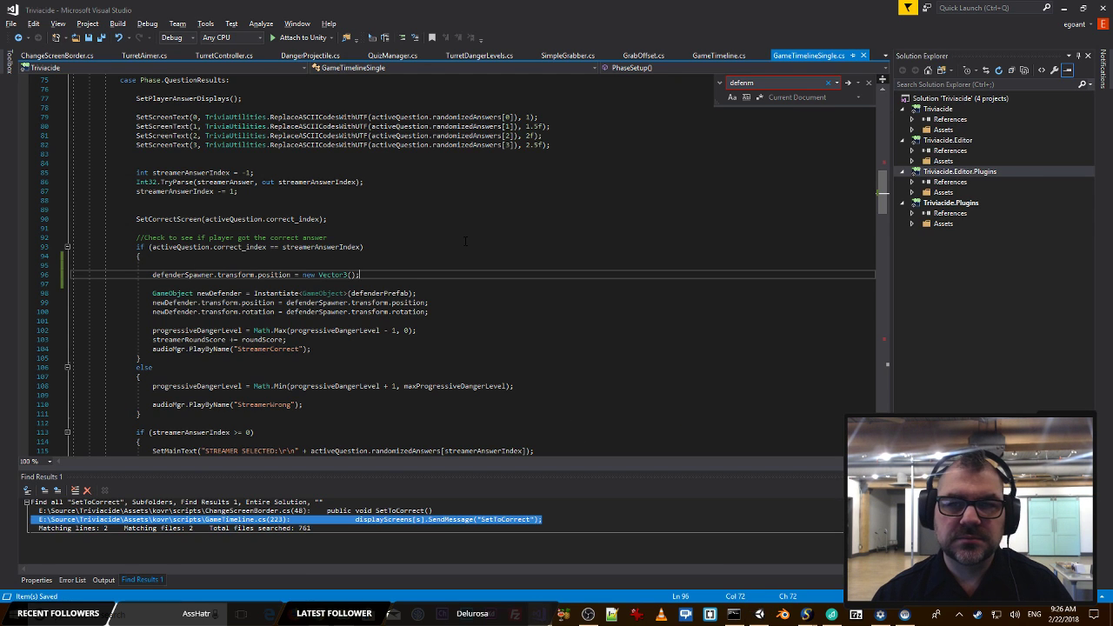
key("alt+Tab")
scroll(95, 131, "up", 4)
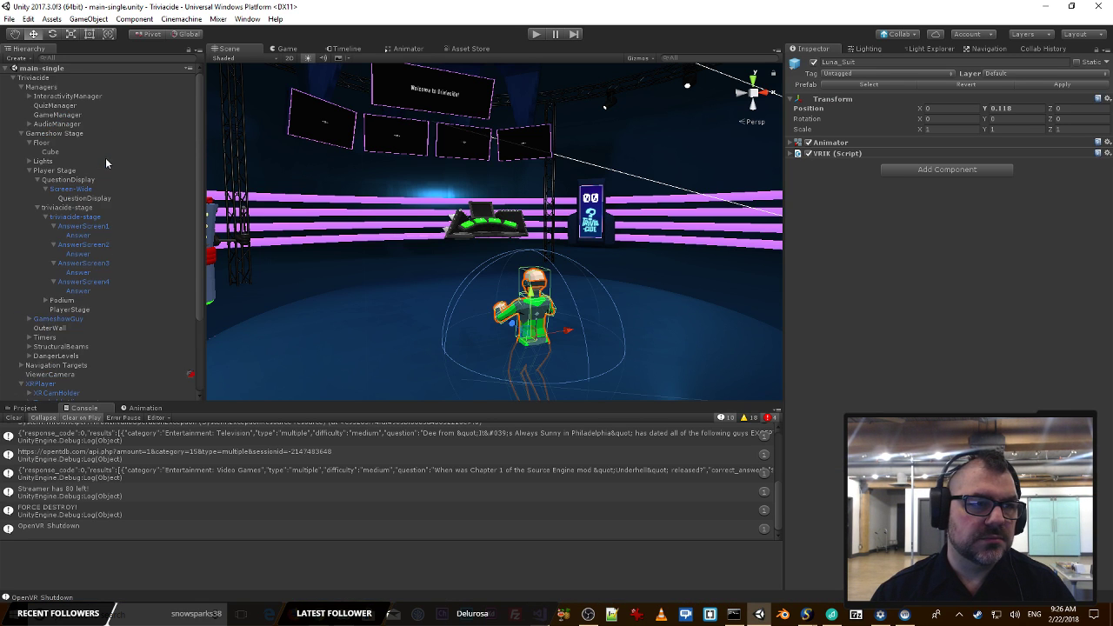
left_click(57, 115)
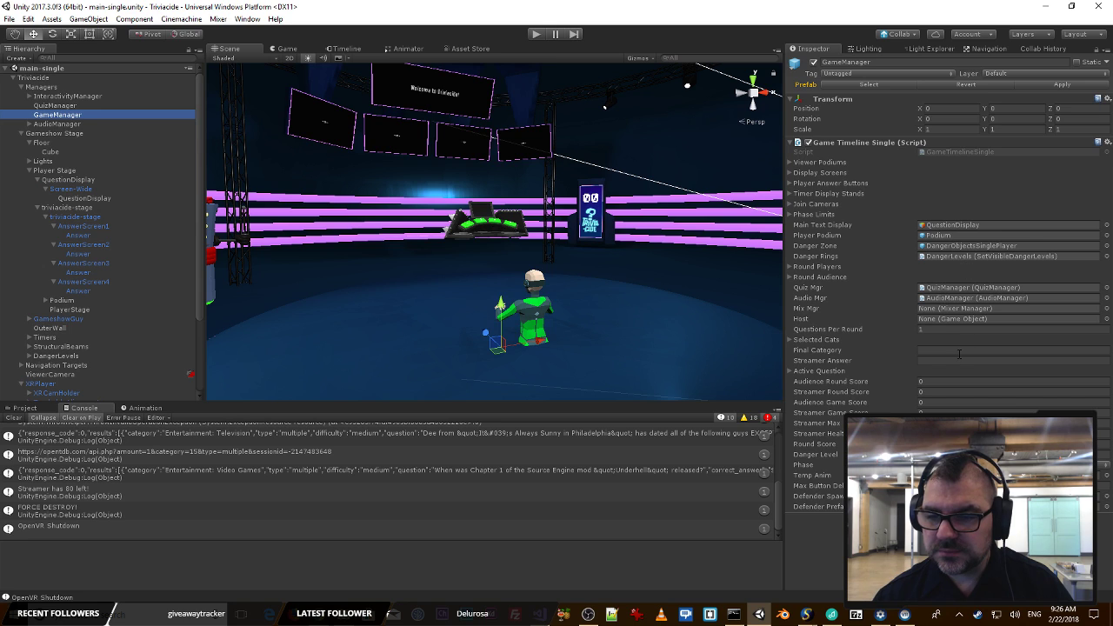
Step: Return to Visual Studio and go to the declaration of defenderSpawner in GameTimelineSingle
key("alt+Tab")
scroll(299, 163, "up", 10)
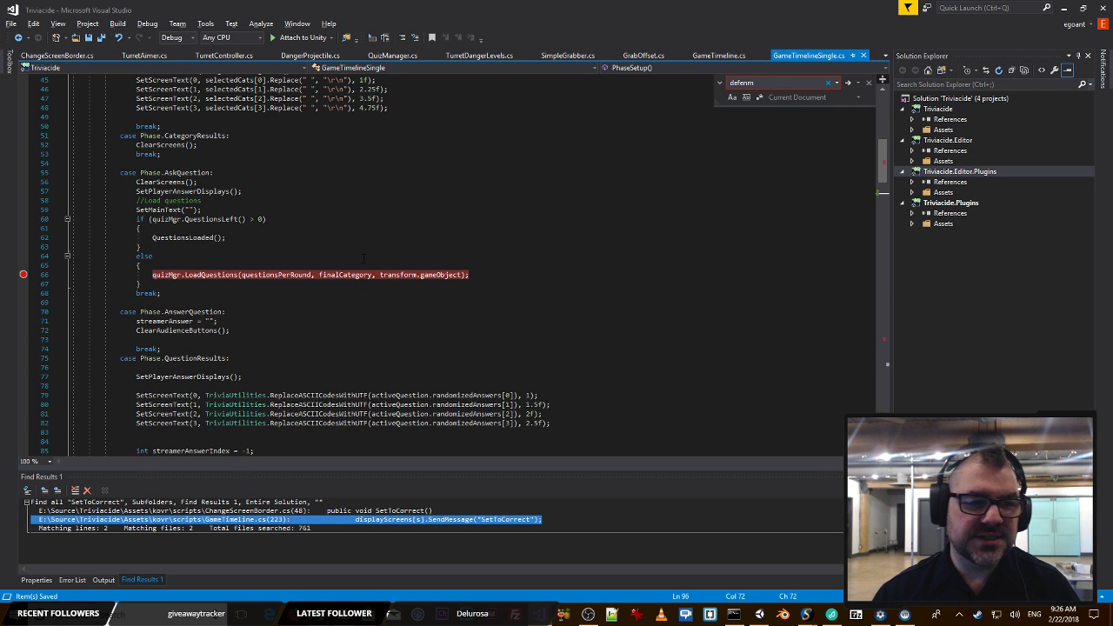
scroll(304, 283, "down", 10)
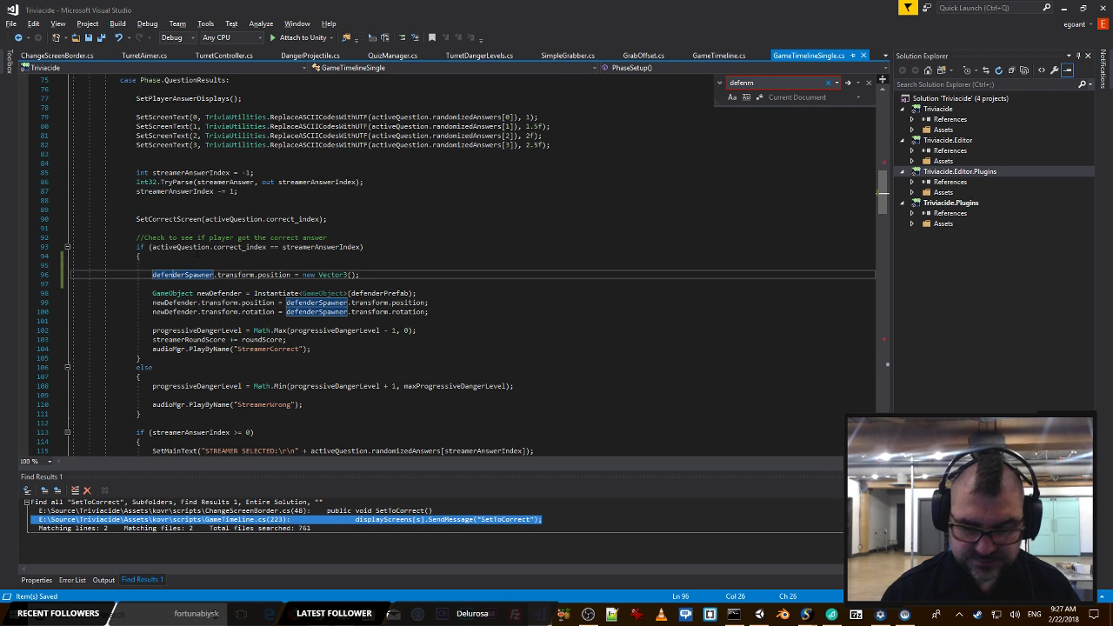
key("F12")
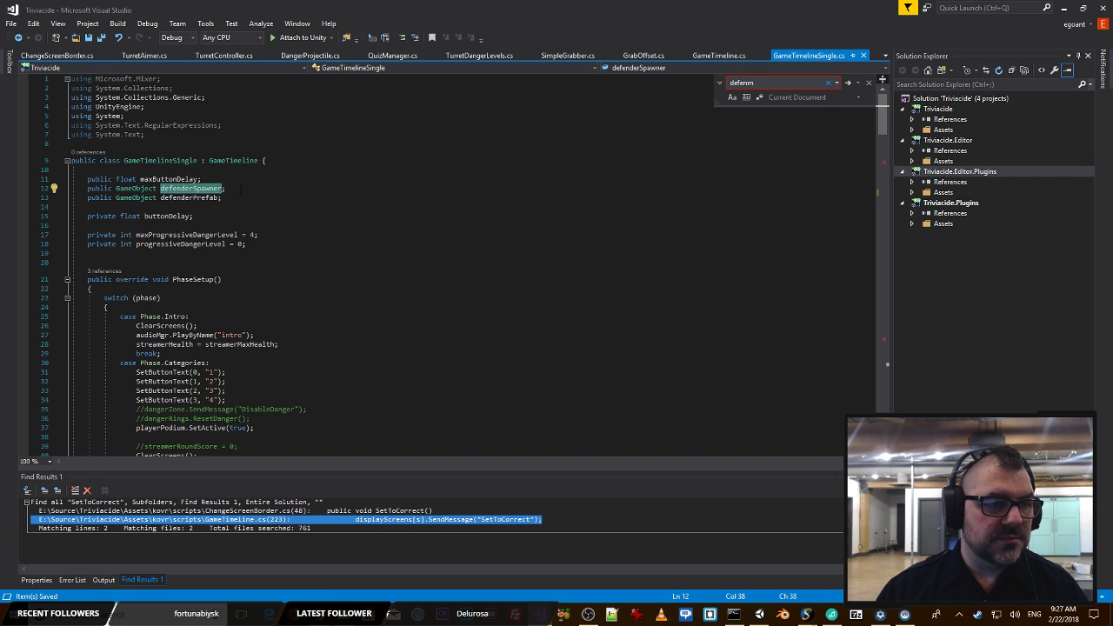
Step: Duplicate the defenderSpawner declaration below defenderPrefab, rename the copy to playerPosition as a public GameObject, and save the script
left_click_drag(241, 188, 87, 188)
key("ctrl+c")
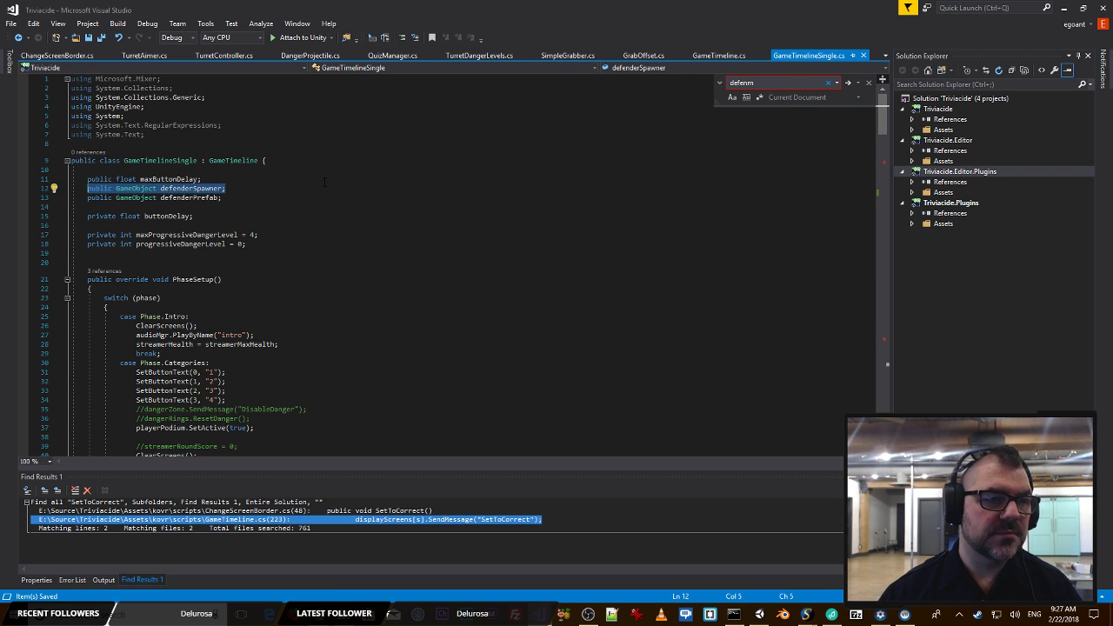
key("End")
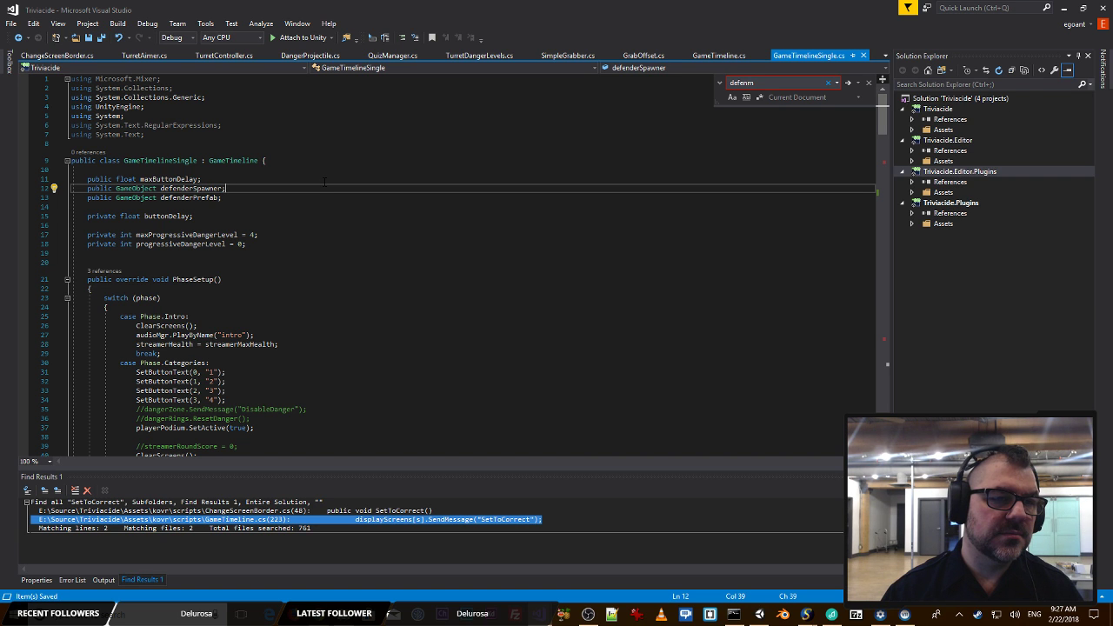
key("Down")
key("Return")
key("ctrl+v")
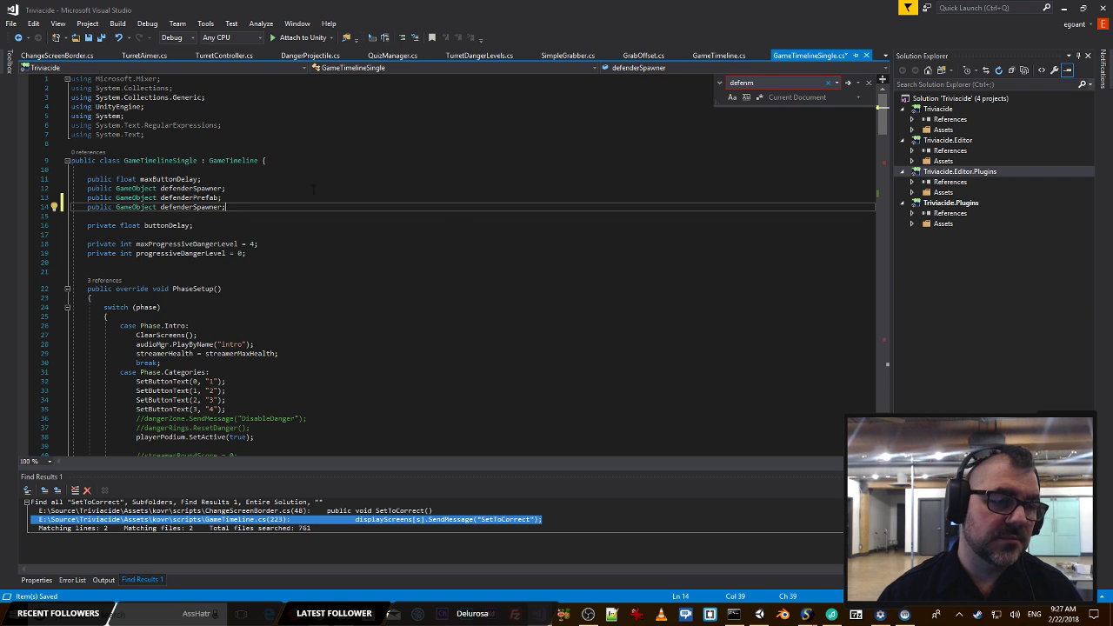
key("ctrl+shift+Left")
key("ctrl+shift+Left")
type("player")
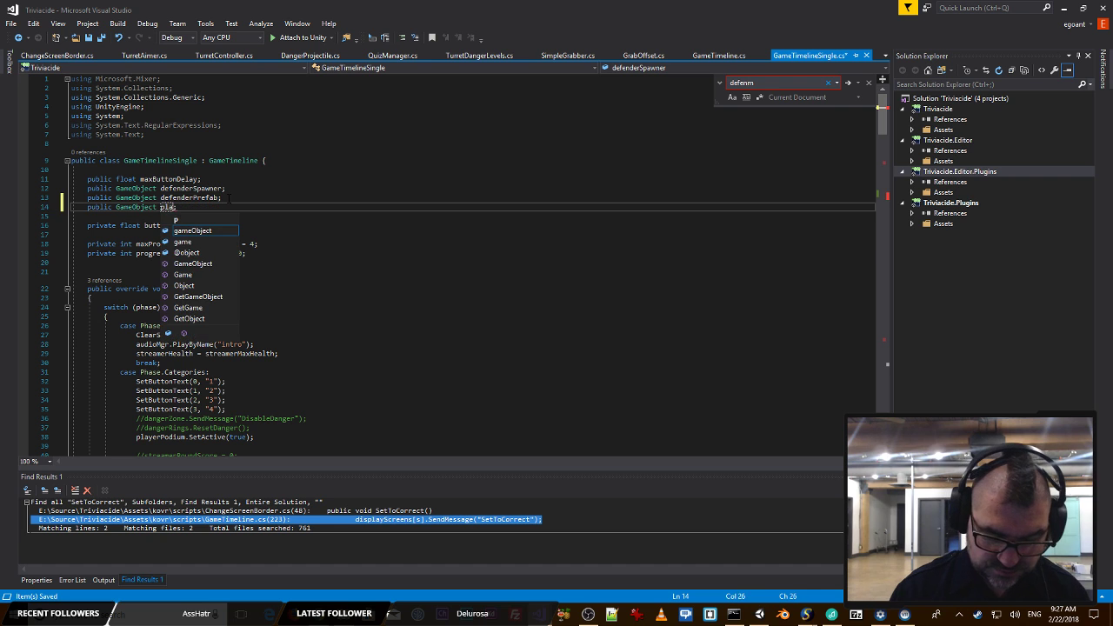
type("Position")
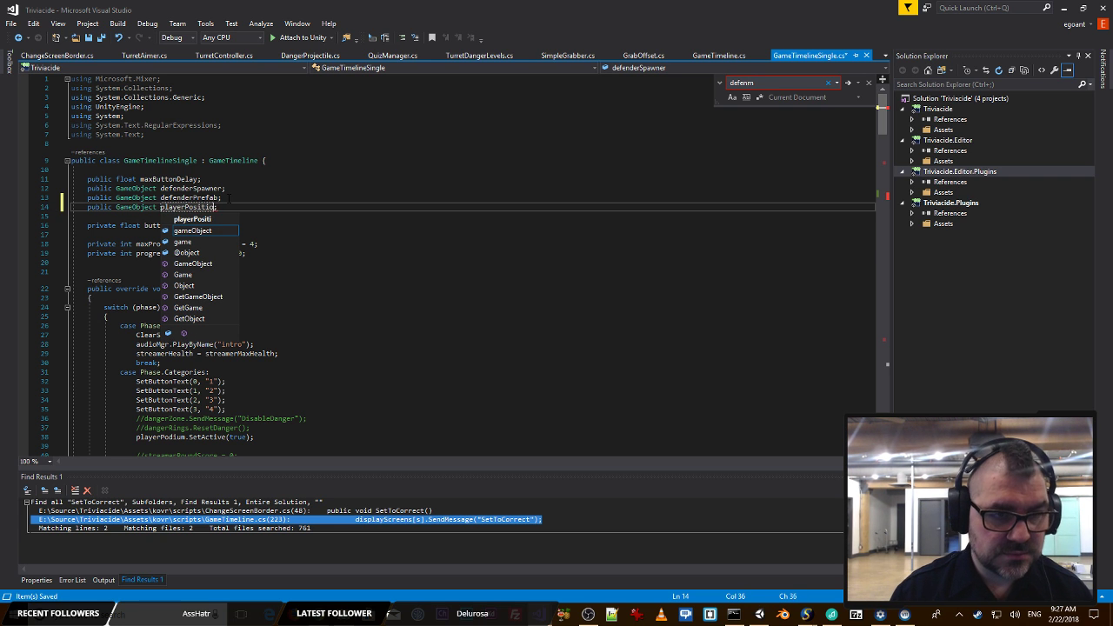
type(";")
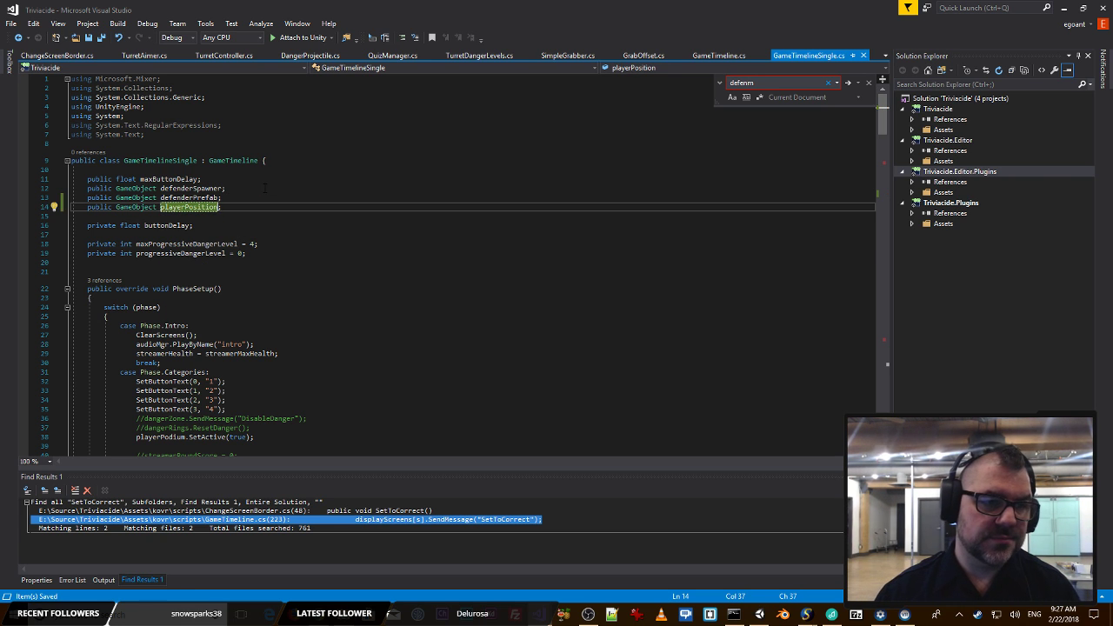
Step: Copy the playerPosition name and find where defenderSpawner's position is assigned in the current document
left_click(260, 189)
double_click(189, 207)
key("ctrl+c")
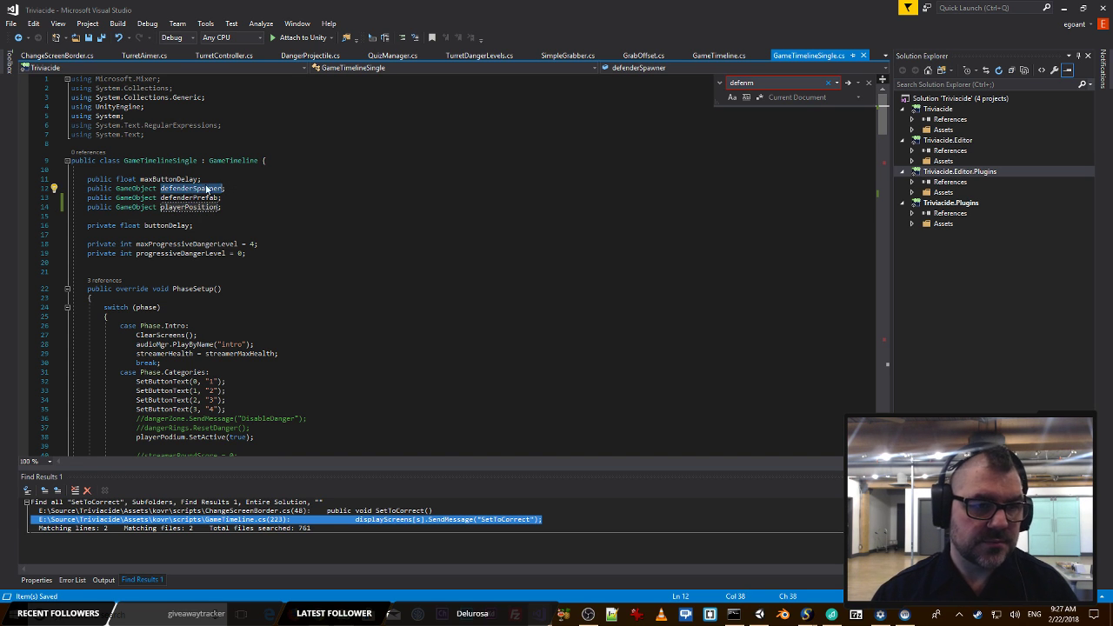
double_click(189, 189)
key("ctrl+f")
key("Return")
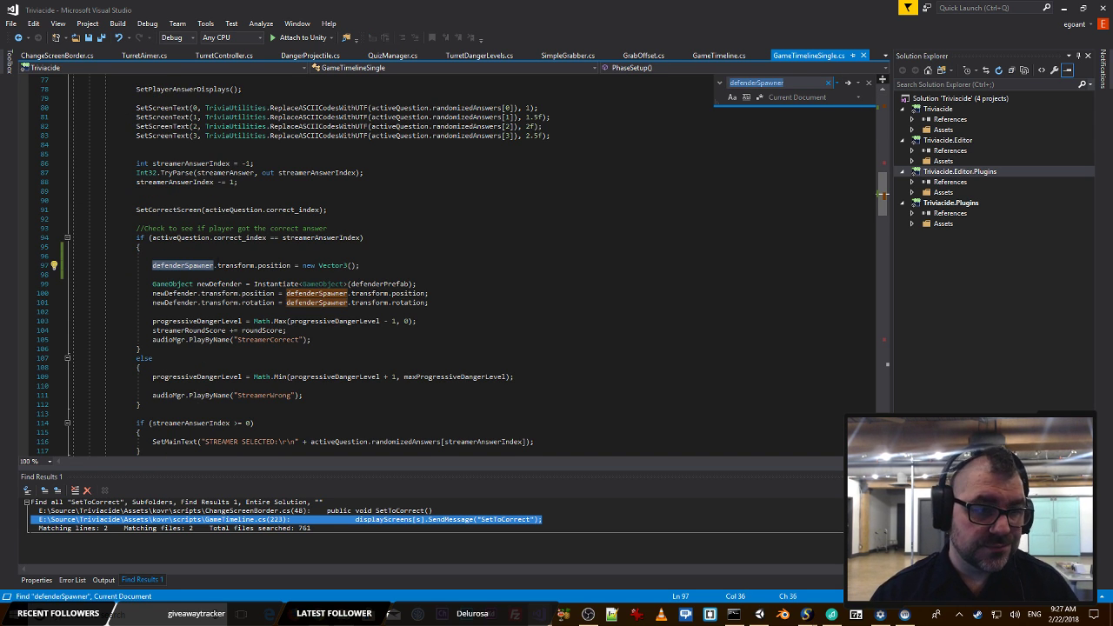
left_click(306, 255)
key("ctrl+v")
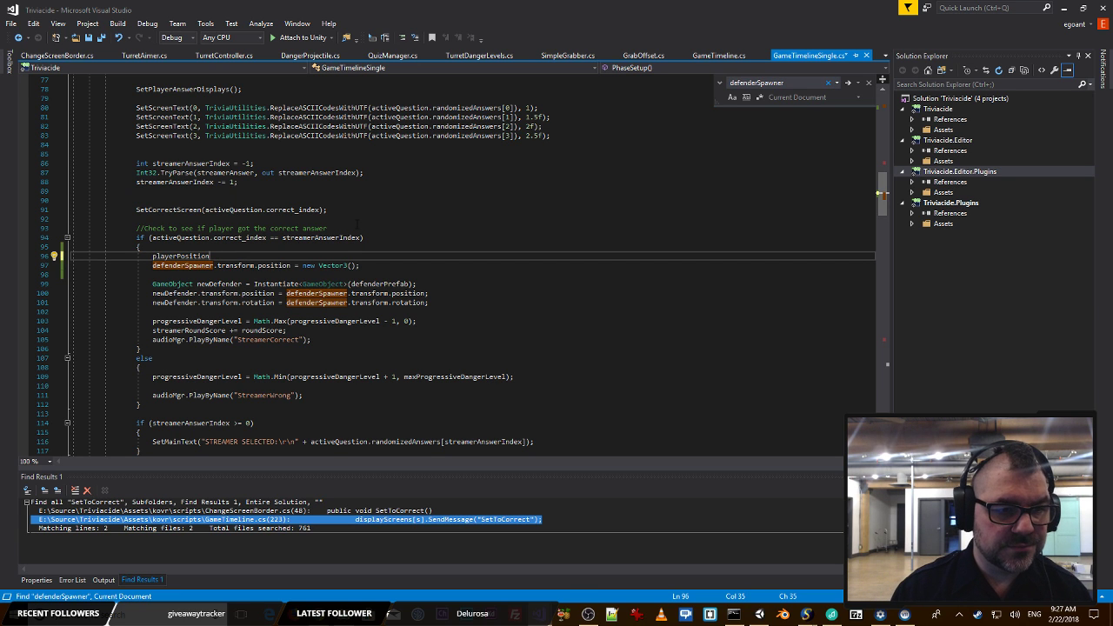
key("ctrl+z")
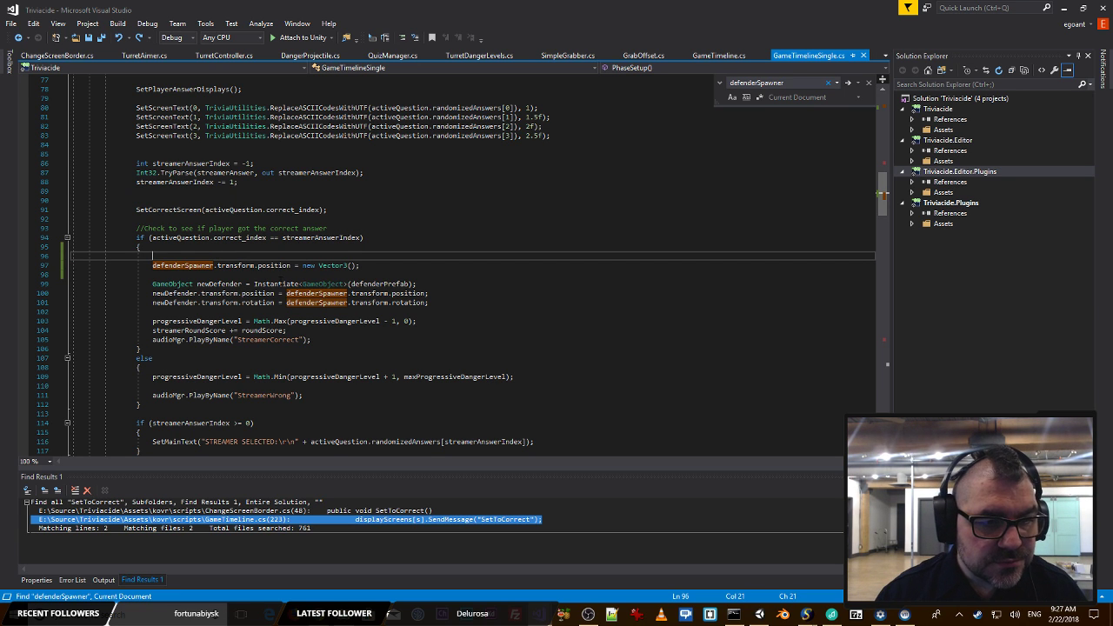
Step: Fill defenderSpawner's new Vector3 with the arguments playerPosition.x, playerPosition.y and playerPosition.z
left_click(353, 265)
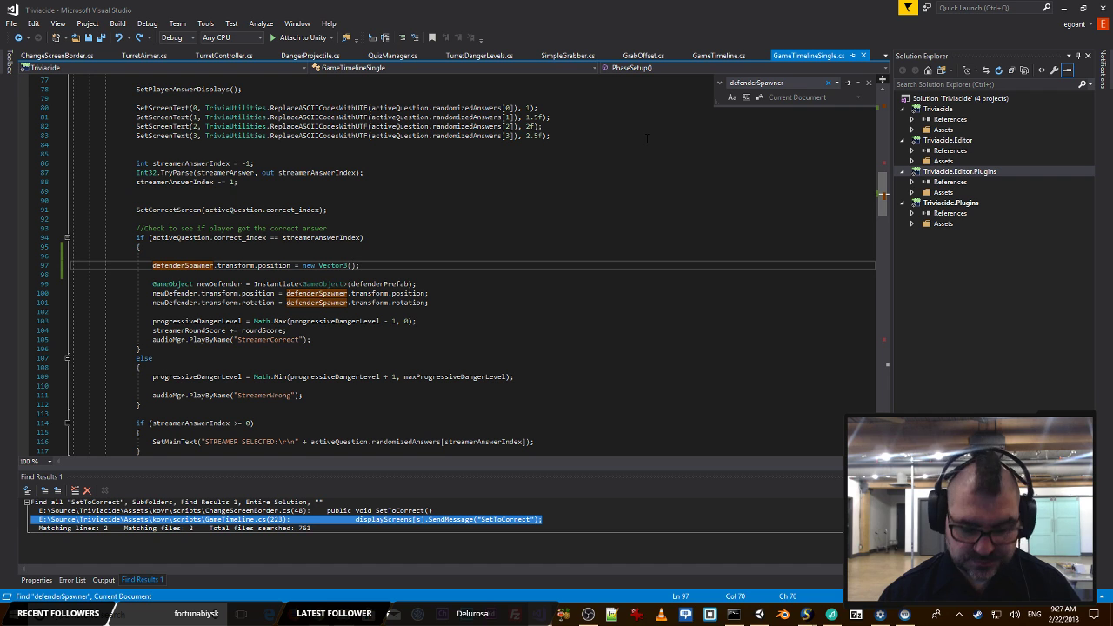
key("ctrl+v")
type(".x ")
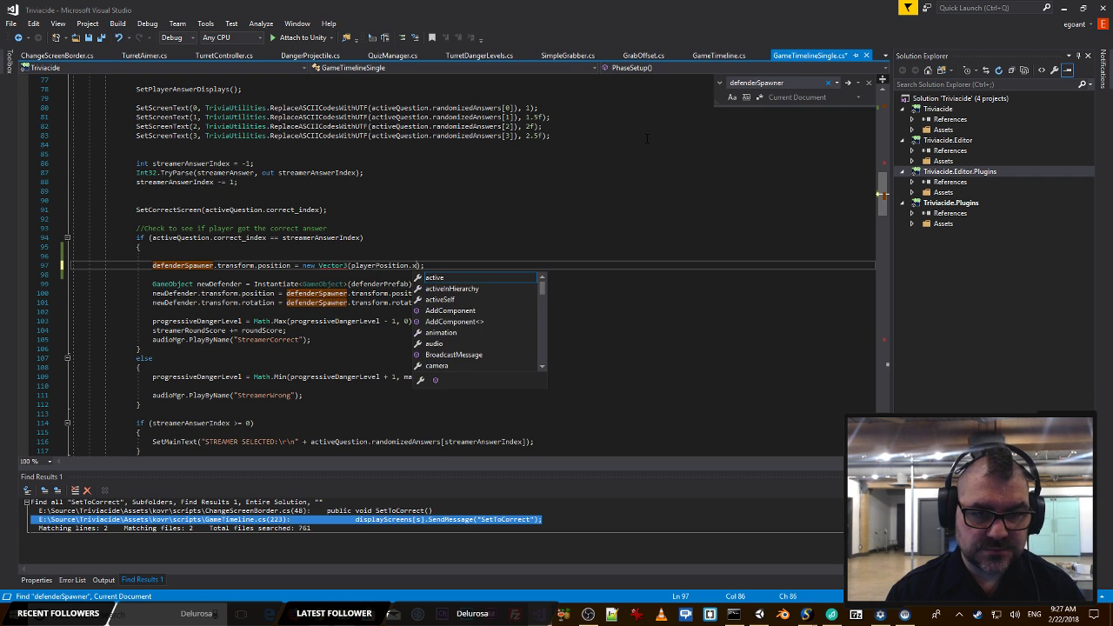
type("+ ")
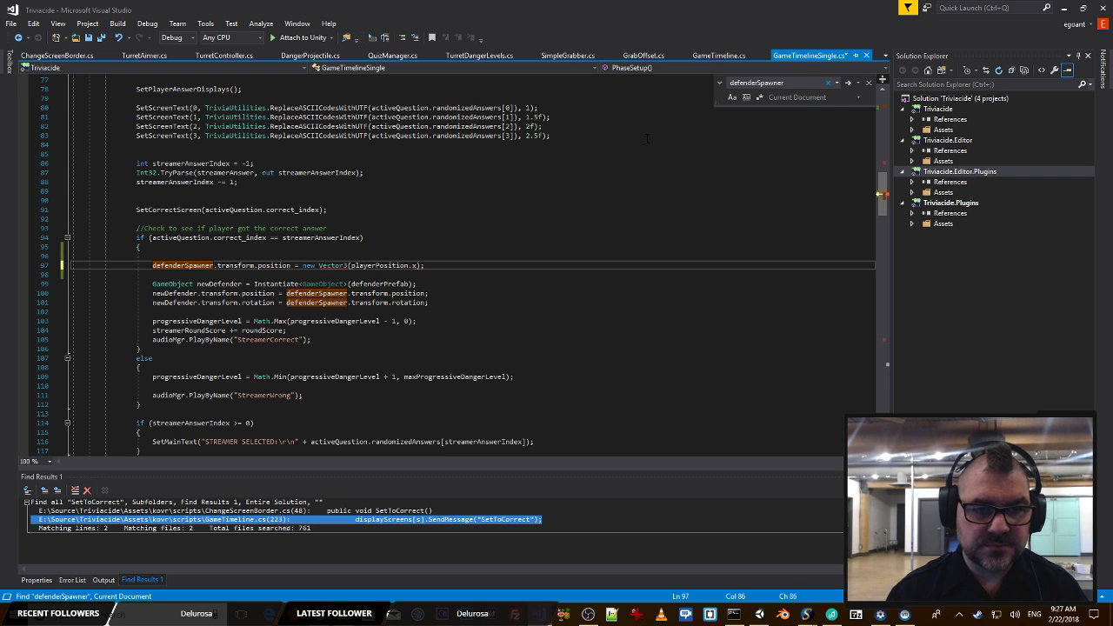
type(",")
key("ctrl+v")
type(".y")
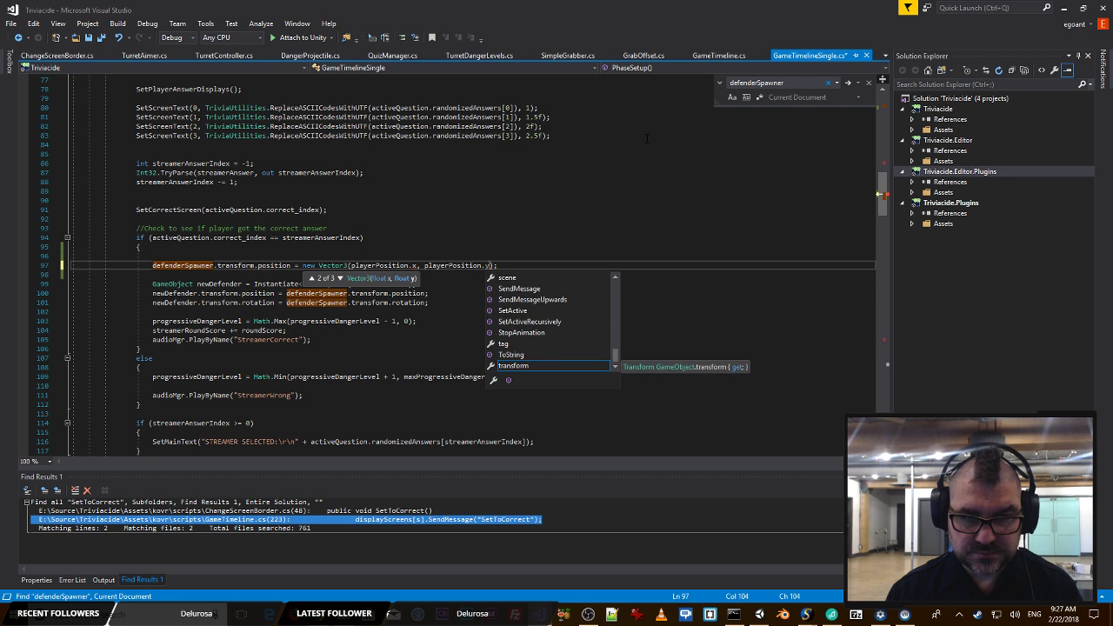
type(",")
key("ctrl+v")
type(".")
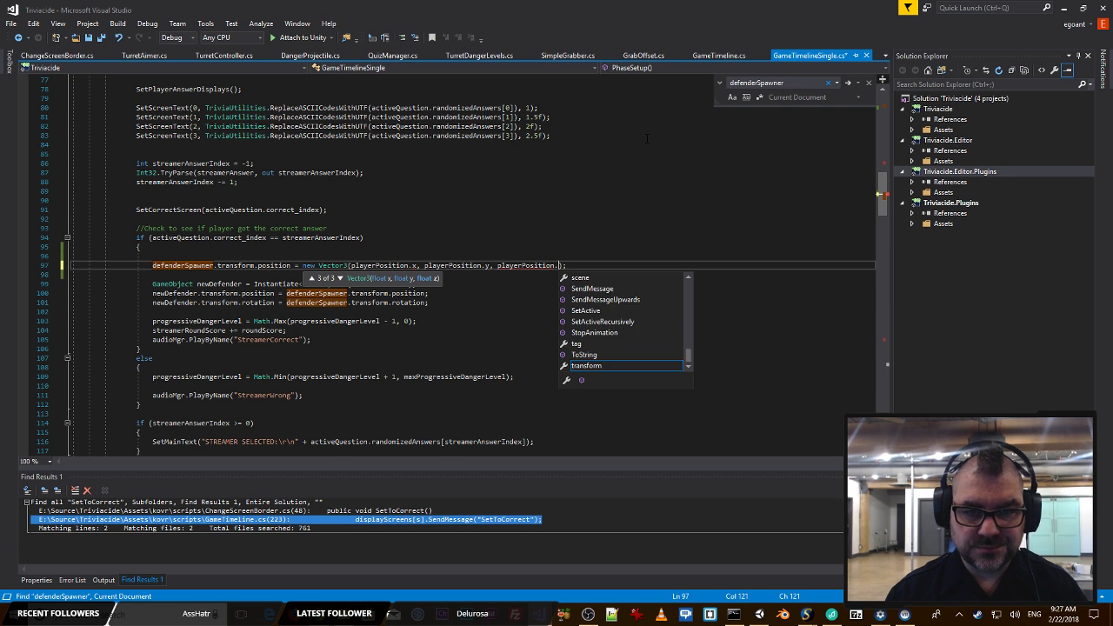
type("z")
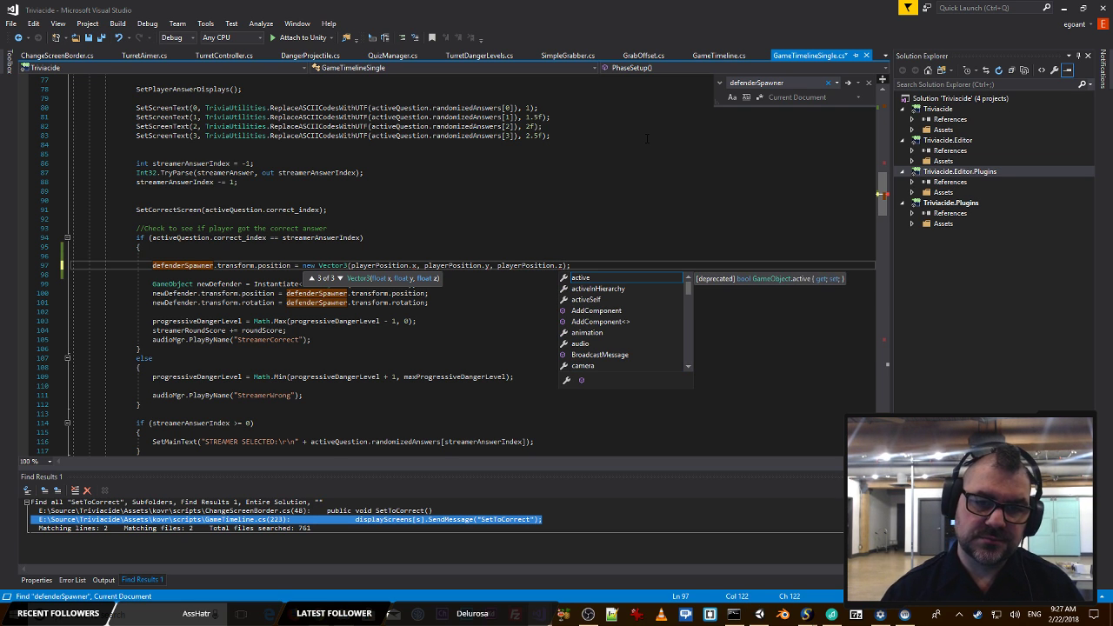
key("Escape")
key("Up")
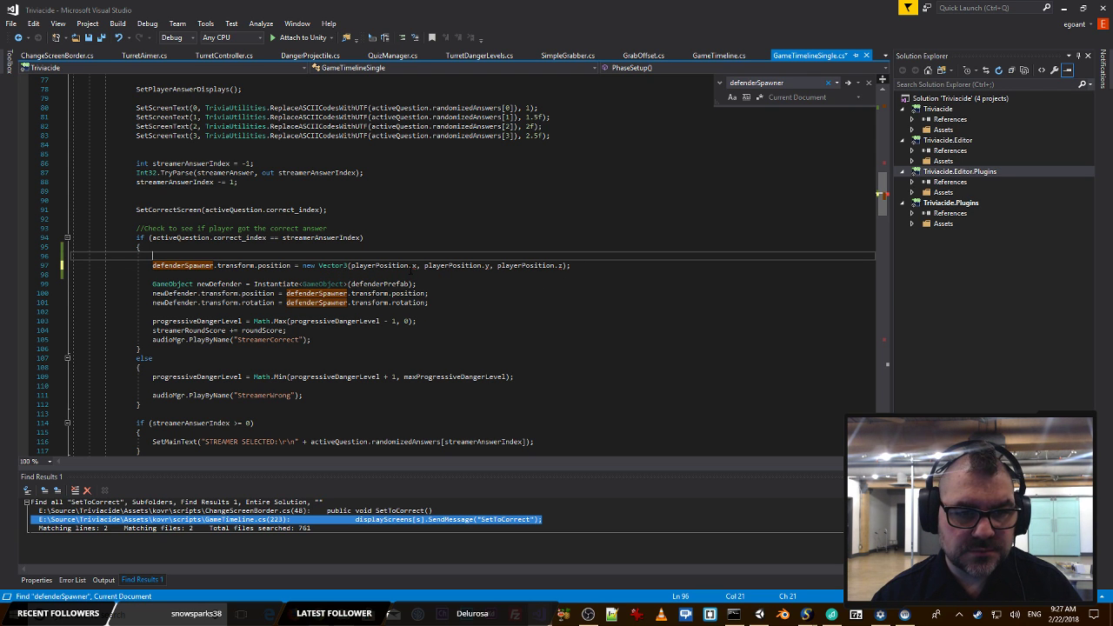
Step: Change the Vector3's first argument to playerPosition.transform.position.x
mouse_move(414, 270)
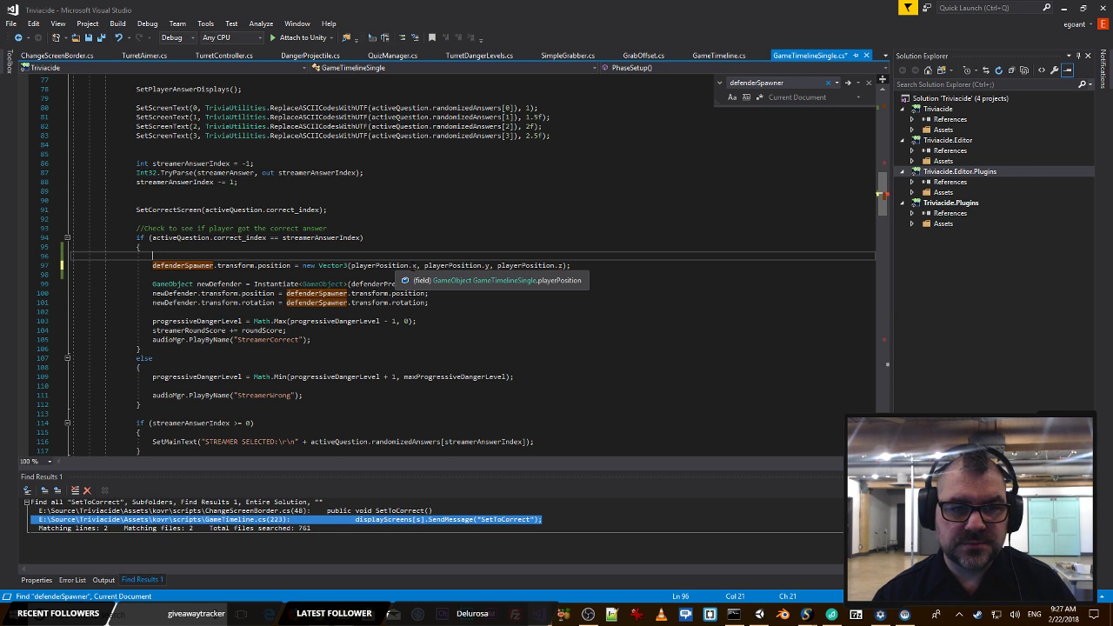
left_click(411, 266)
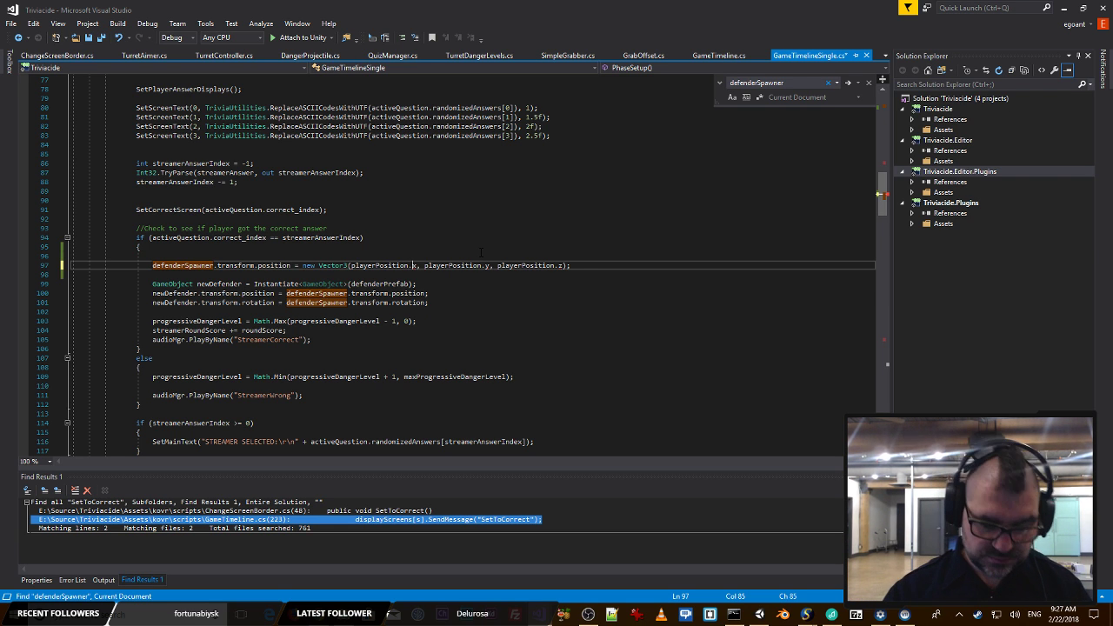
type("trans")
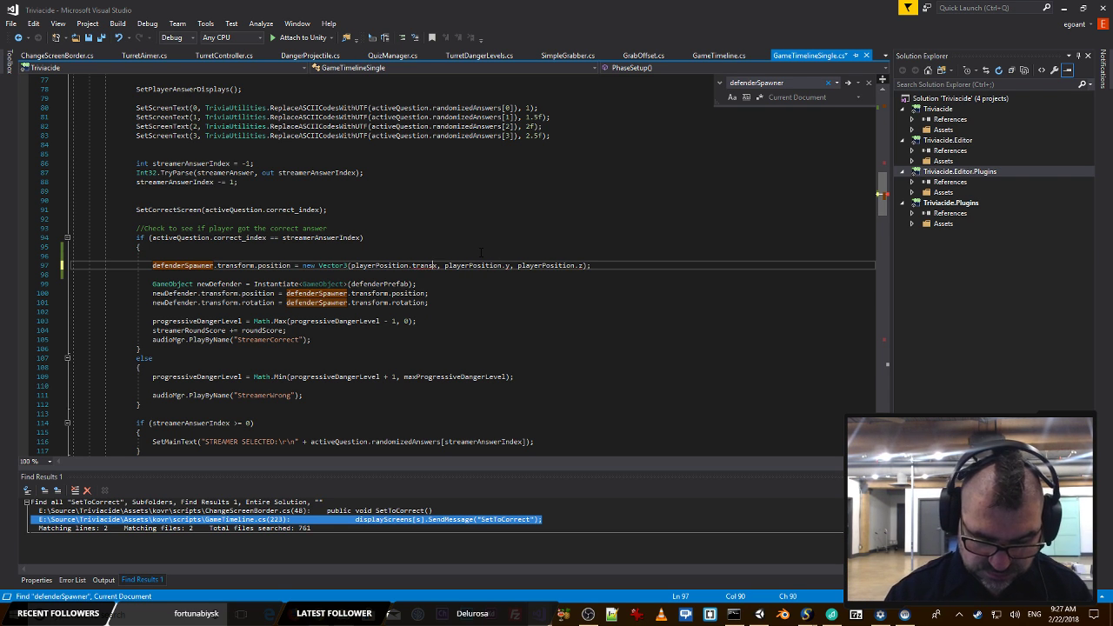
type("form.po")
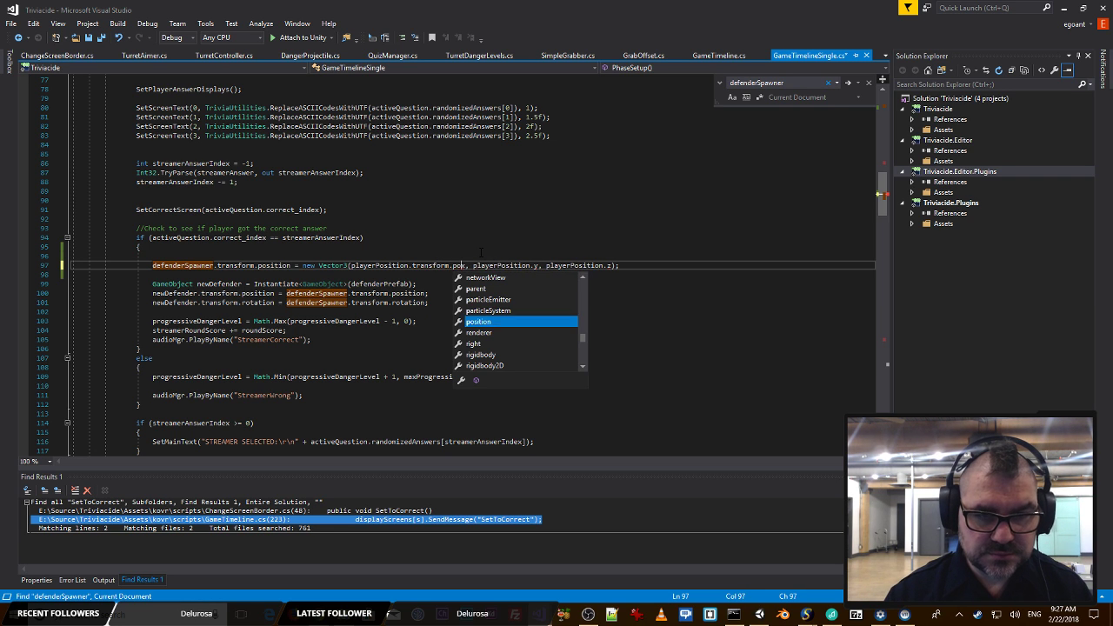
key("Tab")
type(".")
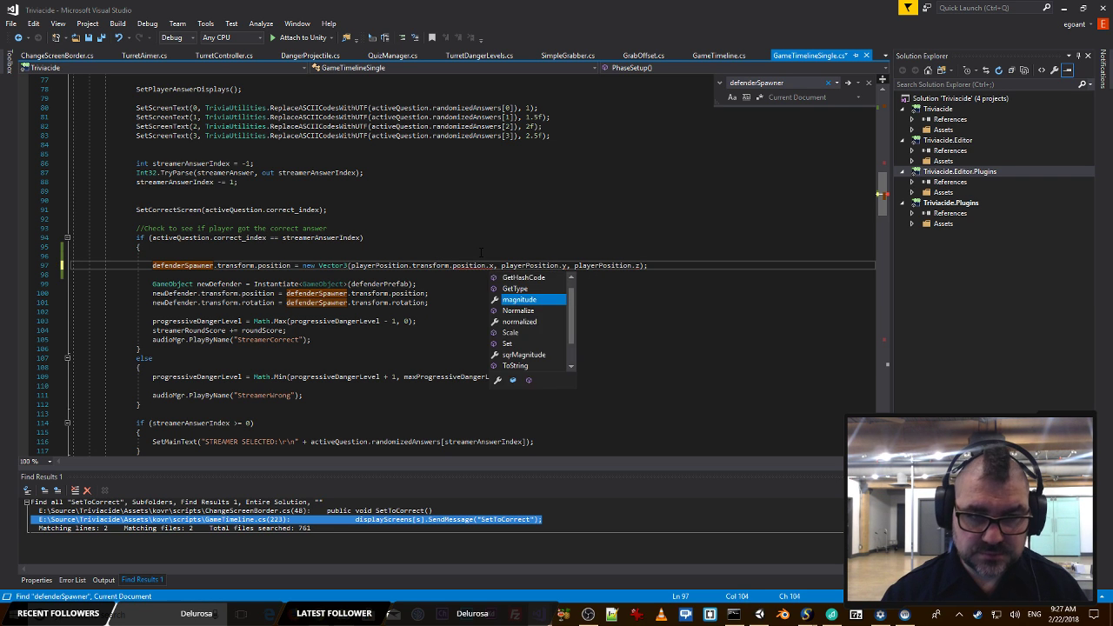
Step: Copy the .transform.position. fragment from the x argument and insert it after playerPosition in the y and z arguments
key("shift+Left")
key("shift+Left")
key("shift+Left")
key("shift+Left")
key("shift+Left")
key("shift+Left")
key("shift+Left")
key("shift+Left")
key("shift+Left")
key("shift+Left")
key("shift+Left")
key("shift+Left")
key("shift+Left")
key("shift+Left")
key("shift+Left")
key("shift+Left")
key("shift+Left")
key("shift+Left")
key("shift+Left")
key("shift+Left")
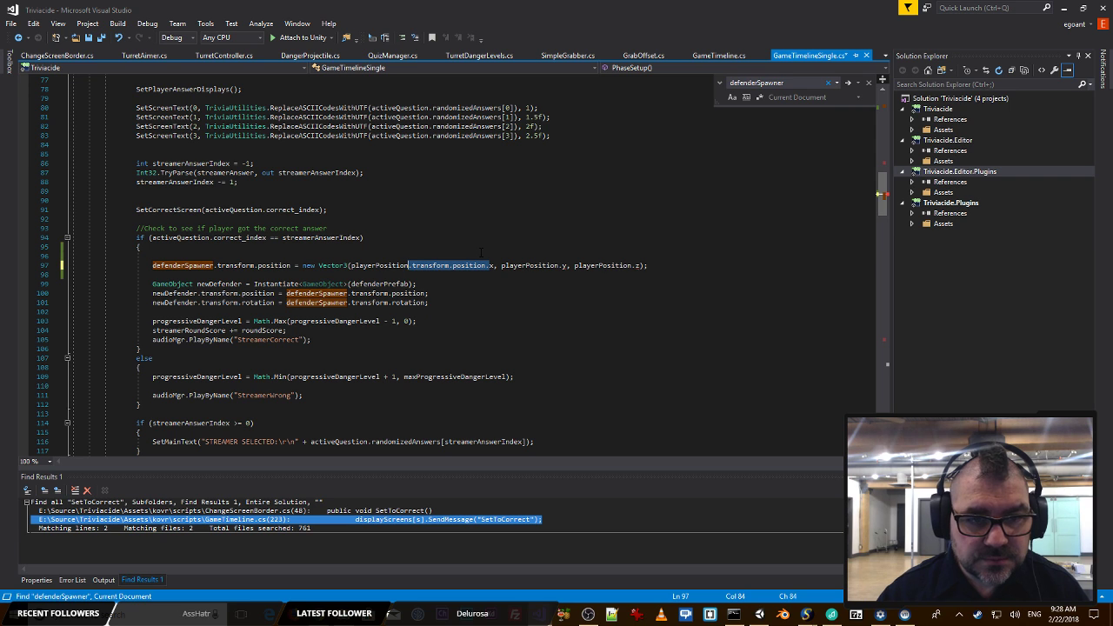
key("ctrl+c")
left_click(558, 266)
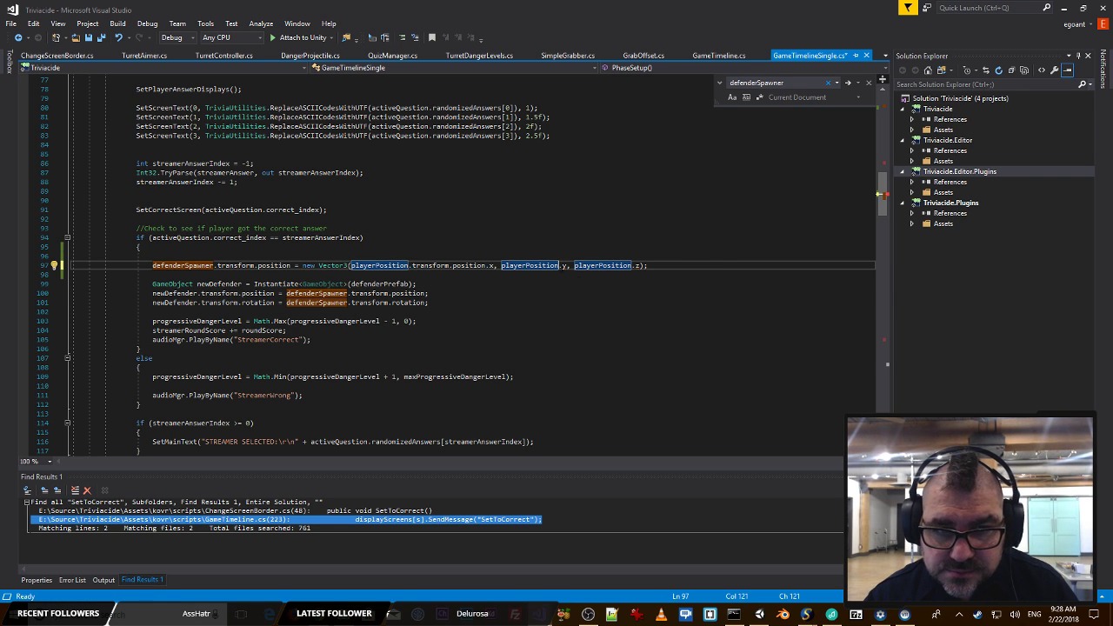
key("ctrl+v")
left_click(715, 265)
key("ctrl+v")
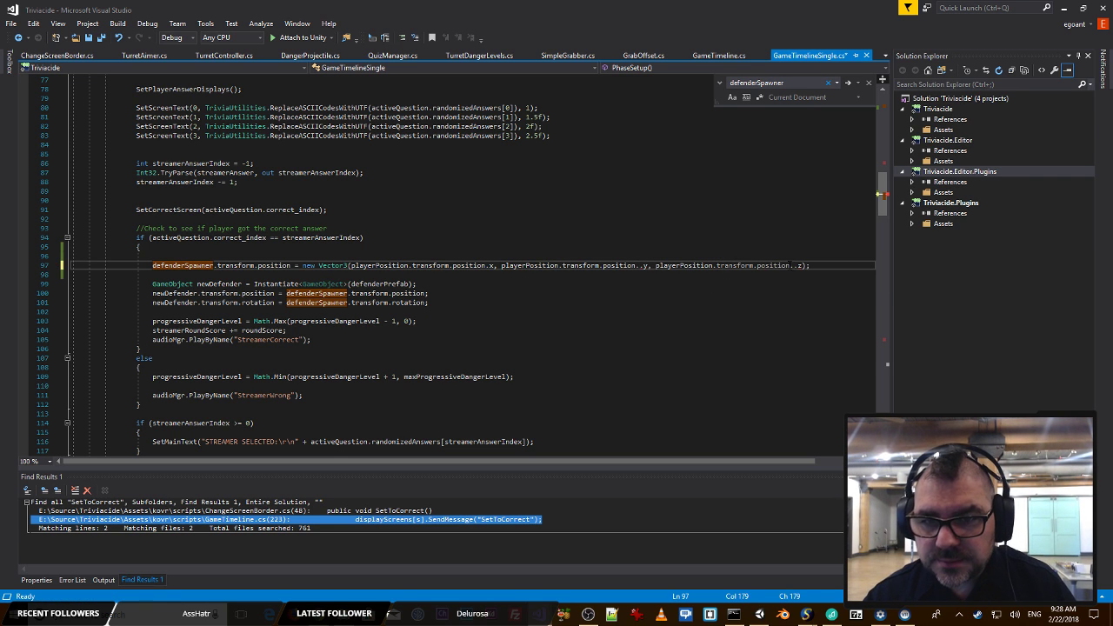
Step: Remove the doubled dots before z and y in the Vector3 arguments and save the script
left_click(786, 256)
left_click(797, 266)
key("BackSpace")
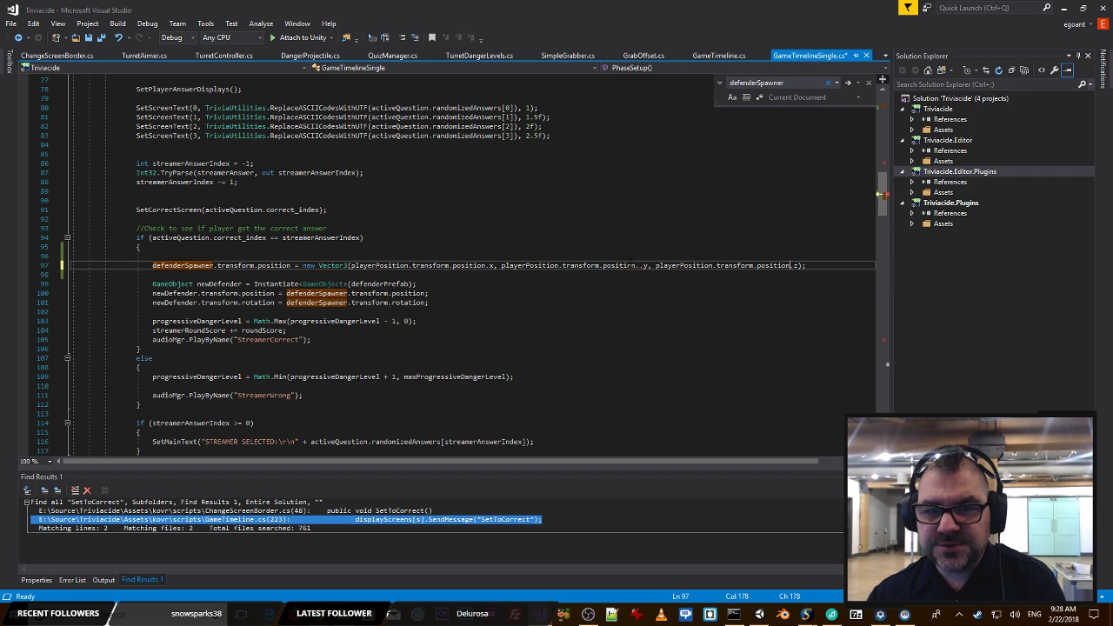
left_click(643, 266)
key("BackSpace")
left_click(686, 235)
key("ctrl+s")
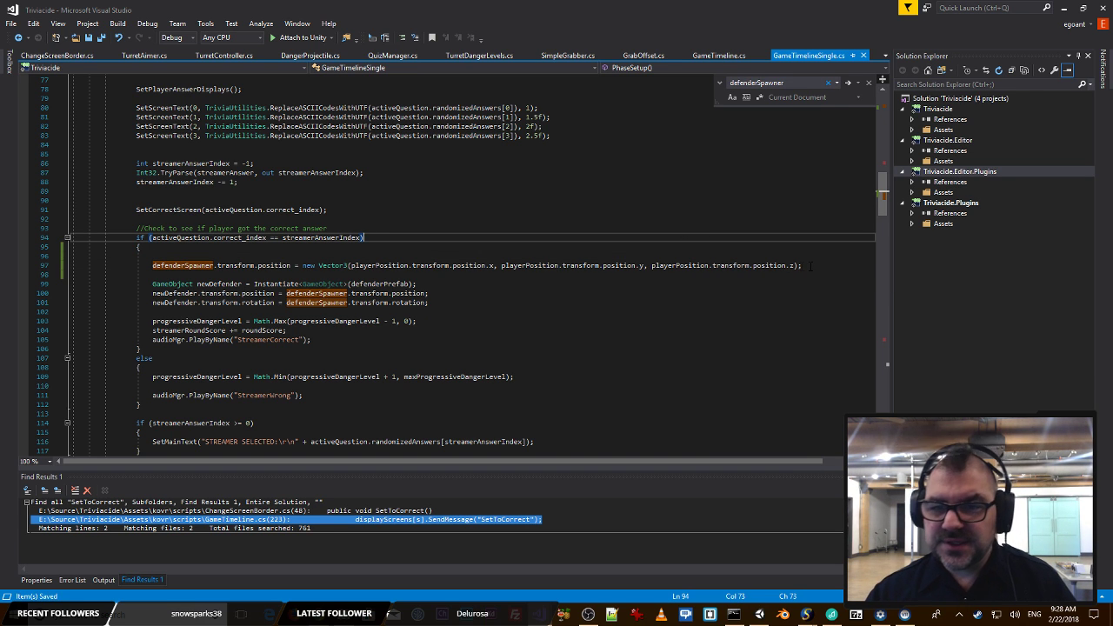
Step: Append a plus sign and a pair of parentheses after the Vector3 in the defenderSpawner position assignment
left_click(797, 265)
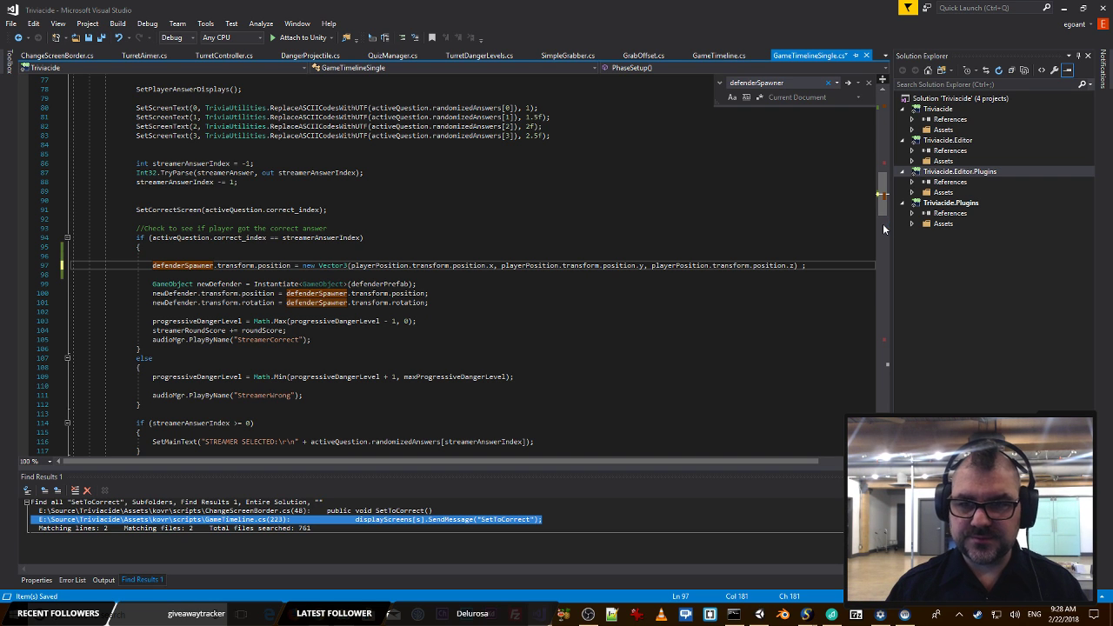
type("+ ")
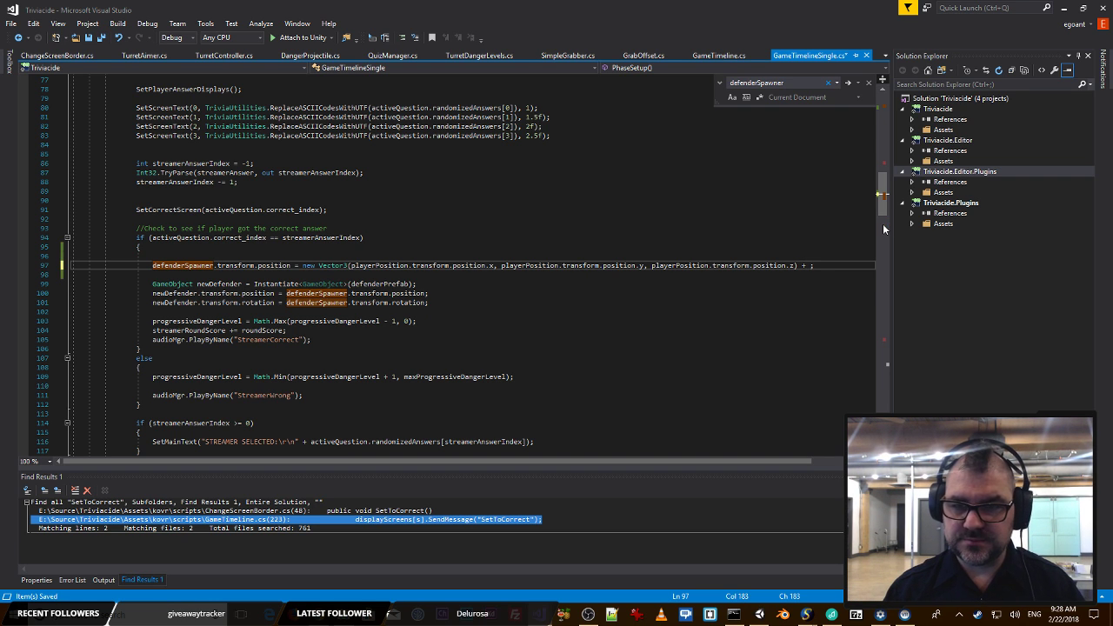
type("(")
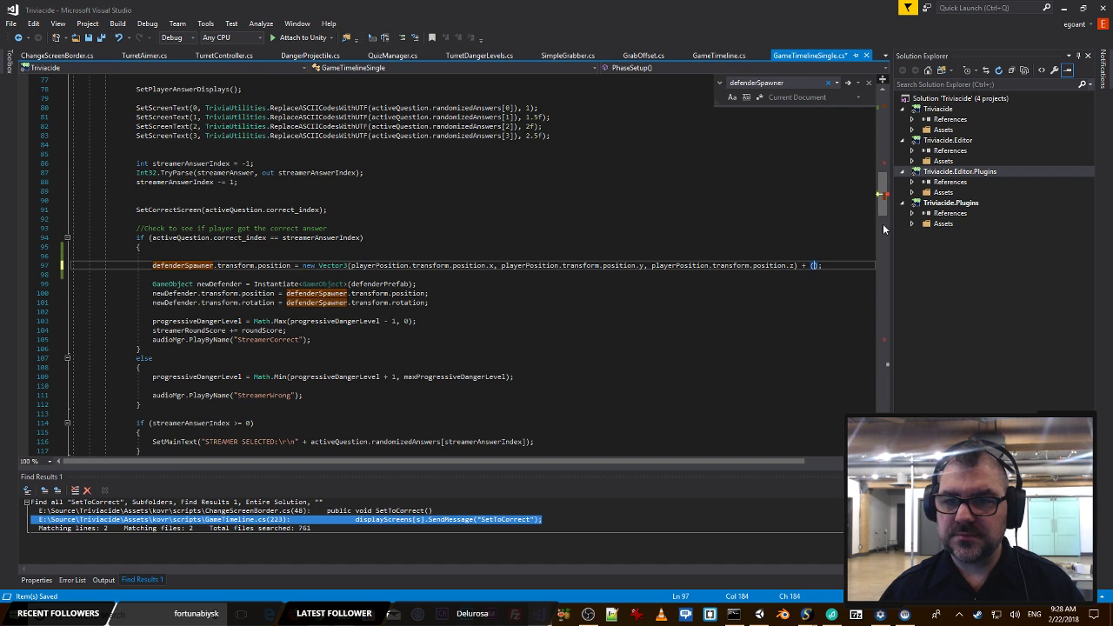
key("ctrl+v")
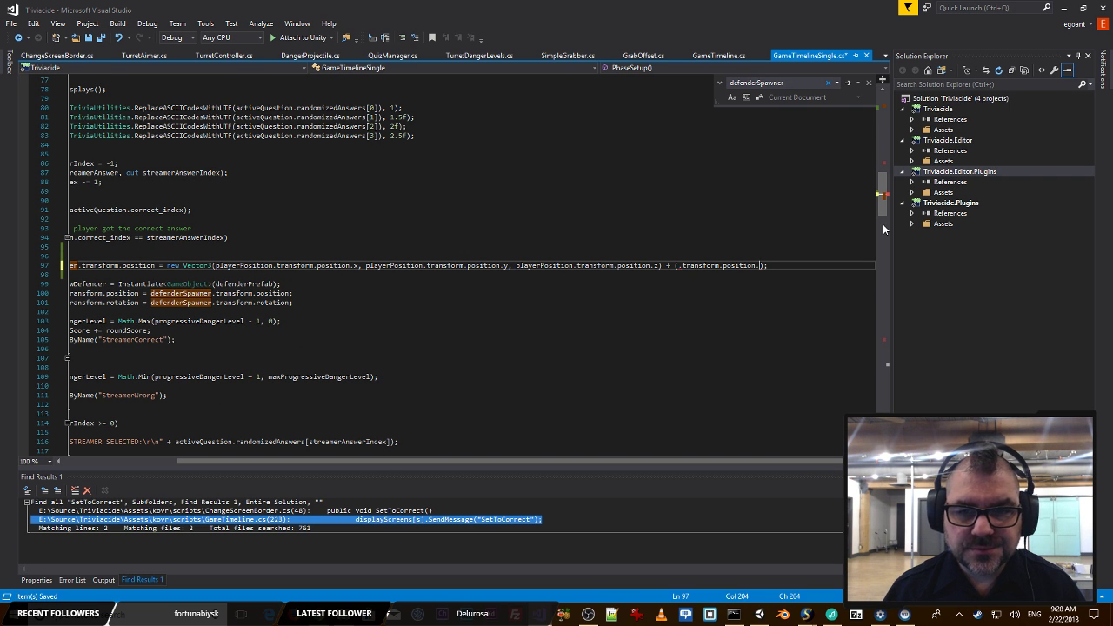
key("BackSpace")
key("BackSpace")
key("BackSpace")
key("BackSpace")
key("BackSpace")
key("BackSpace")
key("BackSpace")
key("BackSpace")
key("BackSpace")
key("BackSpace")
key("BackSpace")
key("BackSpace")
key("BackSpace")
key("BackSpace")
key("BackSpace")
key("BackSpace")
key("BackSpace")
key("BackSpace")
key("BackSpace")
key("BackSpace")
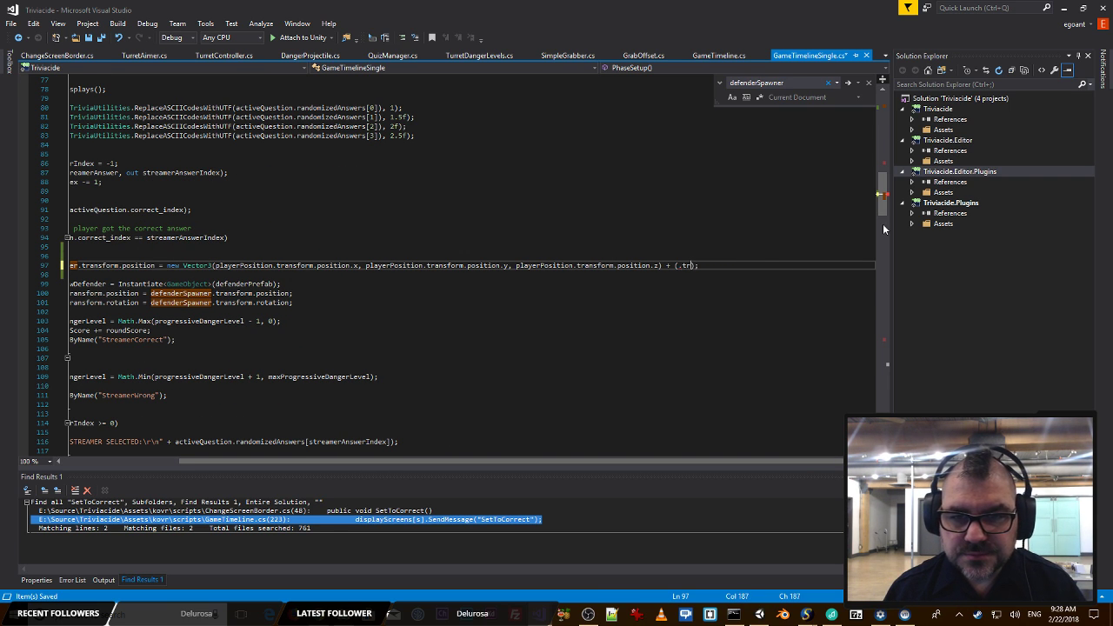
Step: Fill the added parentheses with playerPosition.transform.forward * 0.25f and save the script
type("play")
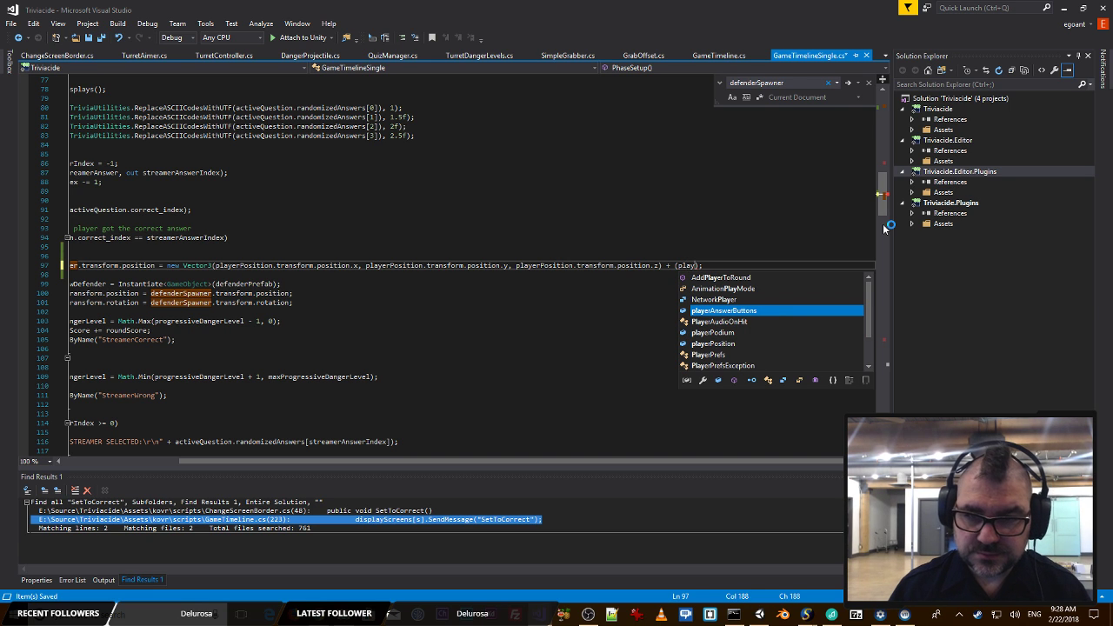
key("Down")
key("Down")
key("Down")
type(".")
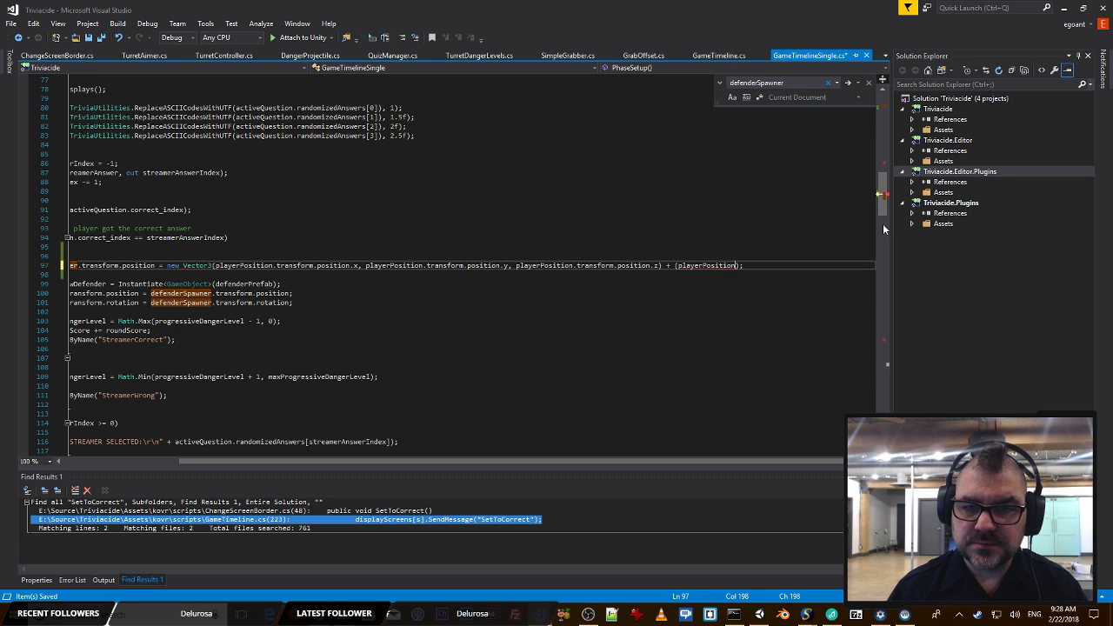
type("transform")
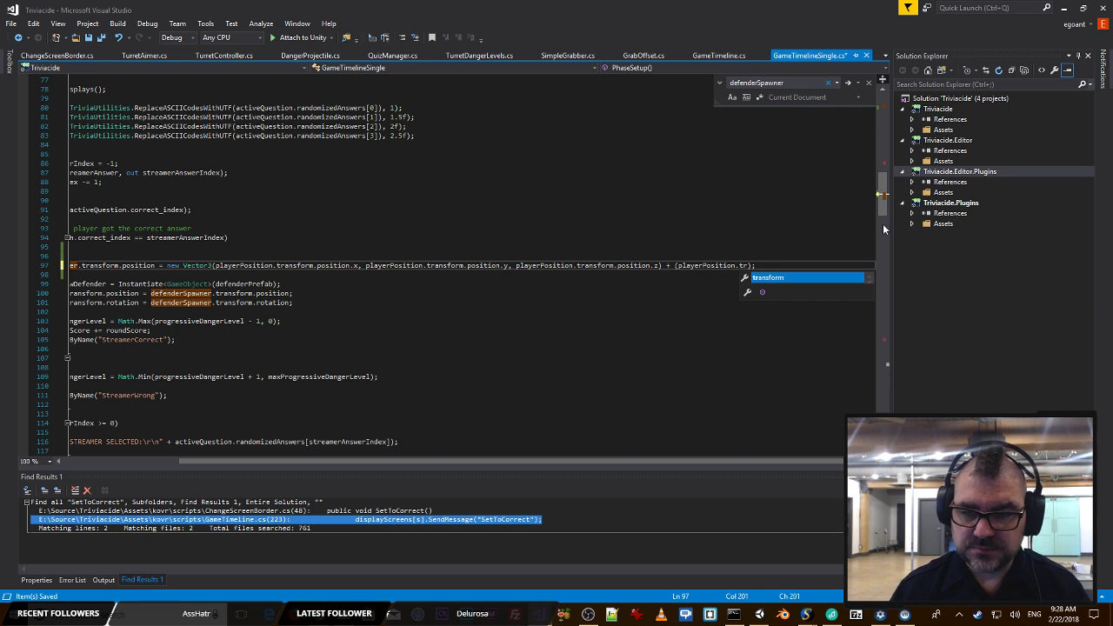
type(".forward ")
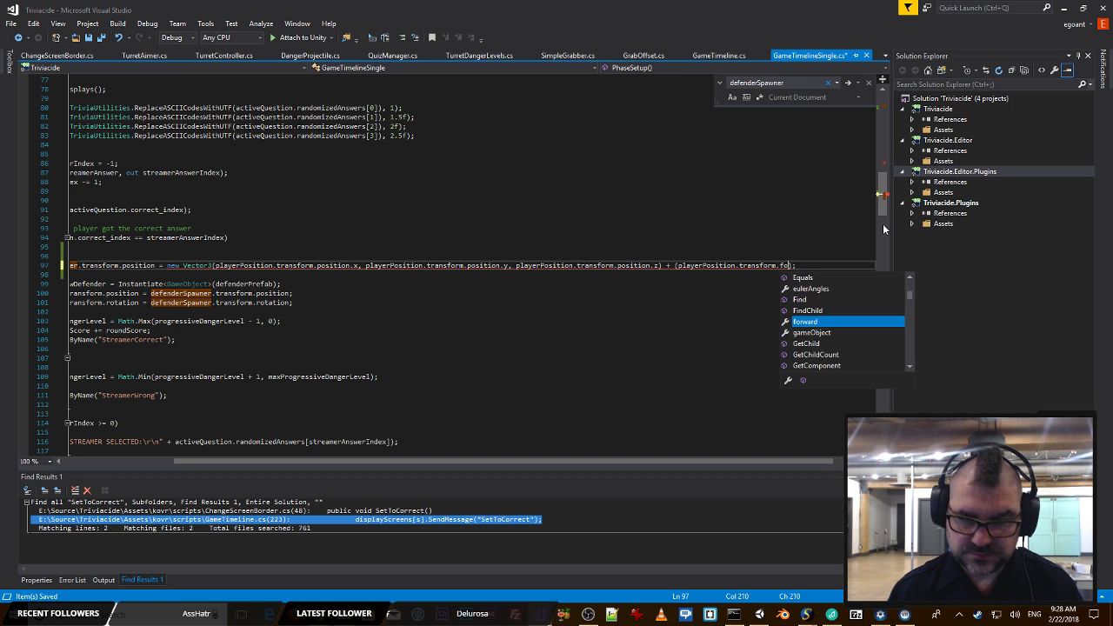
type("* 0.")
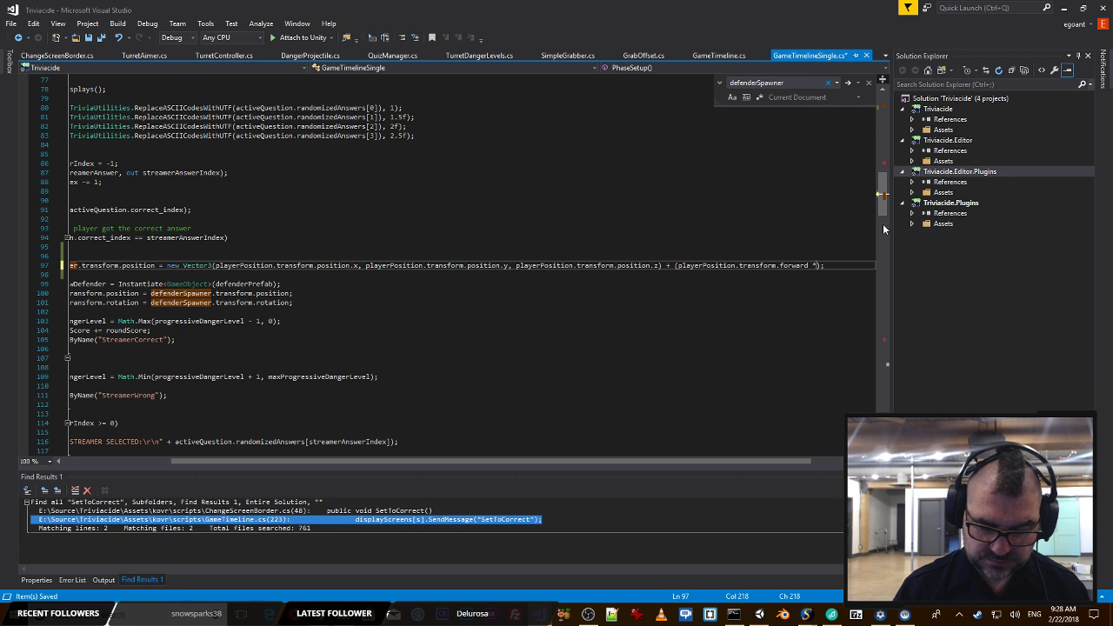
type("25f")
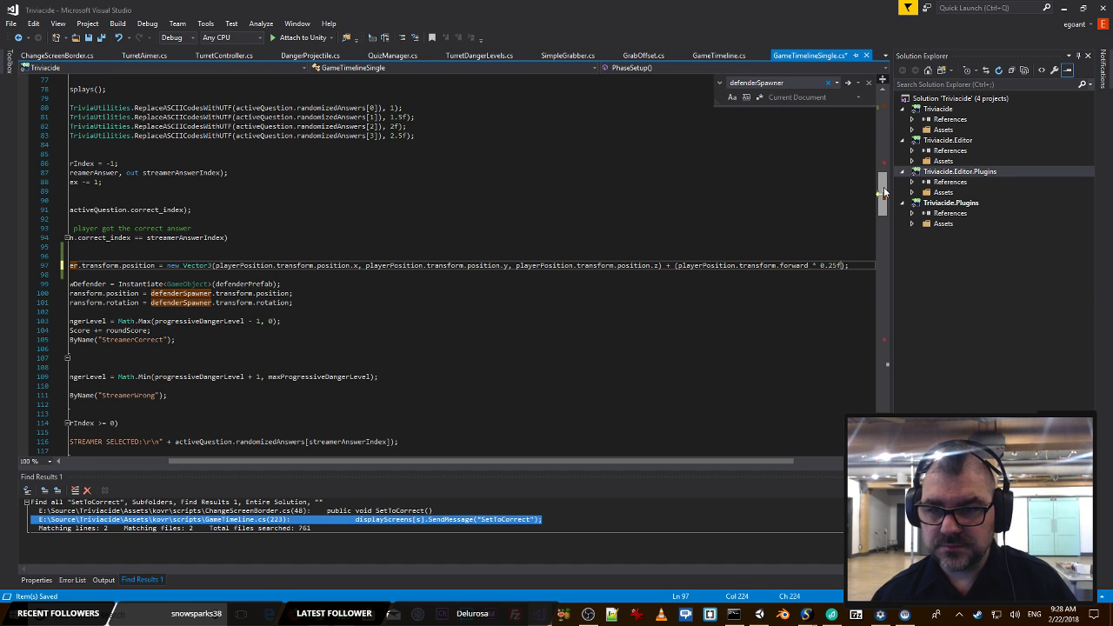
key("Home")
key("Home")
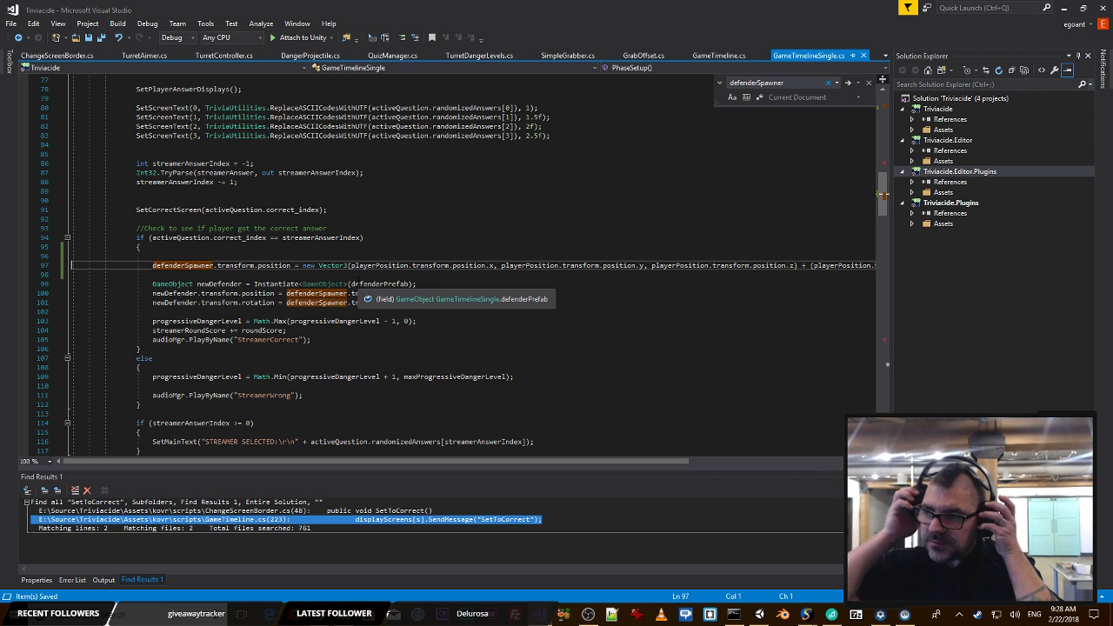
Step: Switch to Unity, play-test the main-single scene to check the defender spawning, stop it and view the stage from a wider angle
left_click(382, 246)
key("alt+Tab")
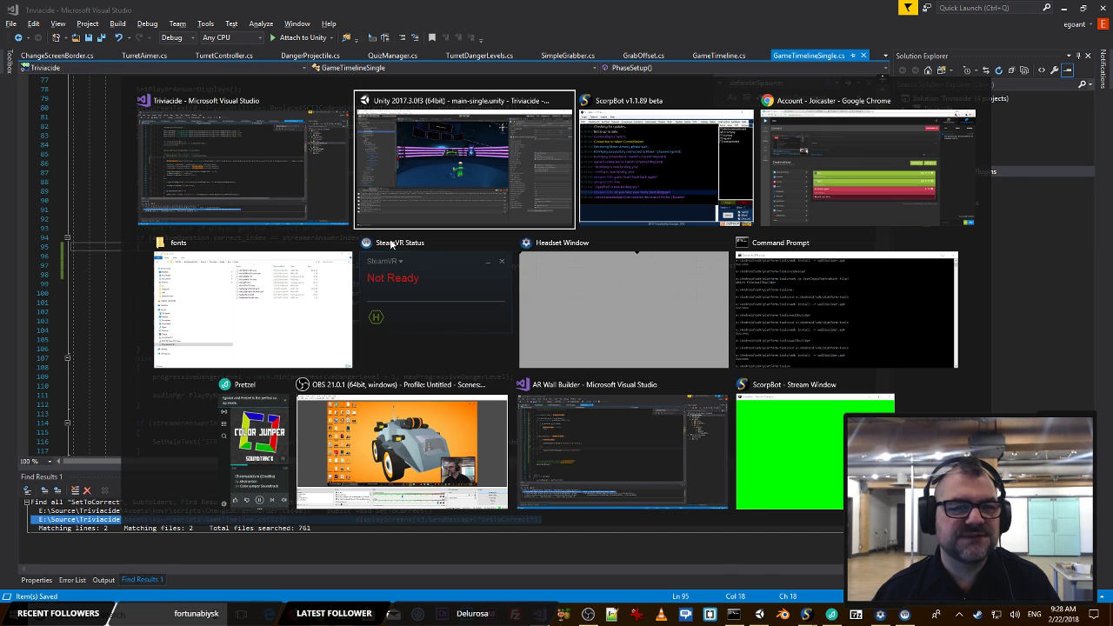
left_click(536, 34)
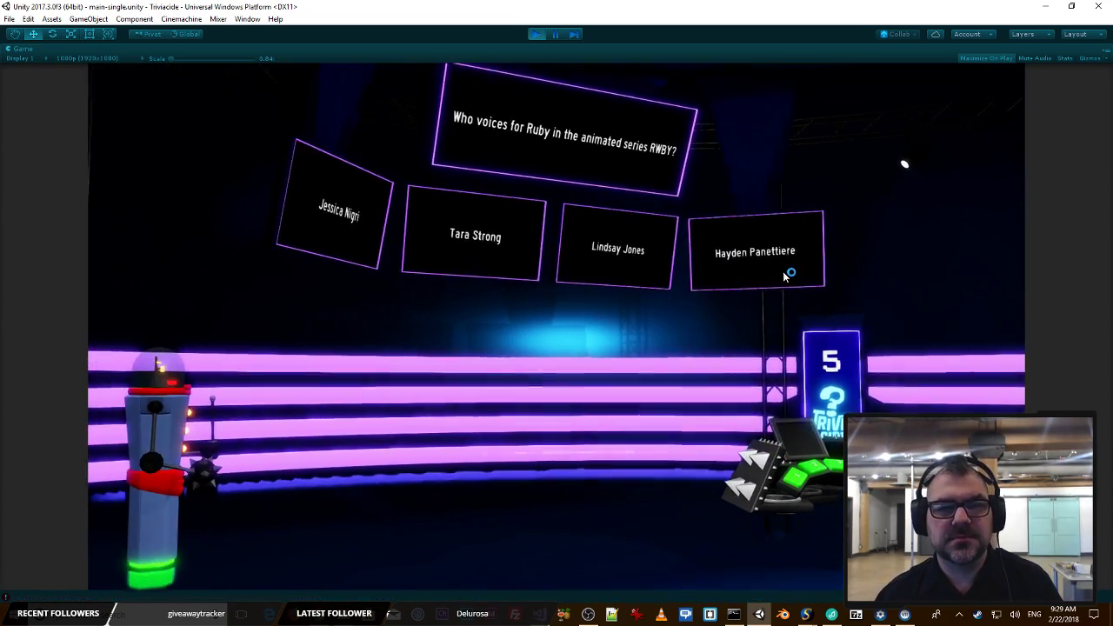
left_click(768, 254)
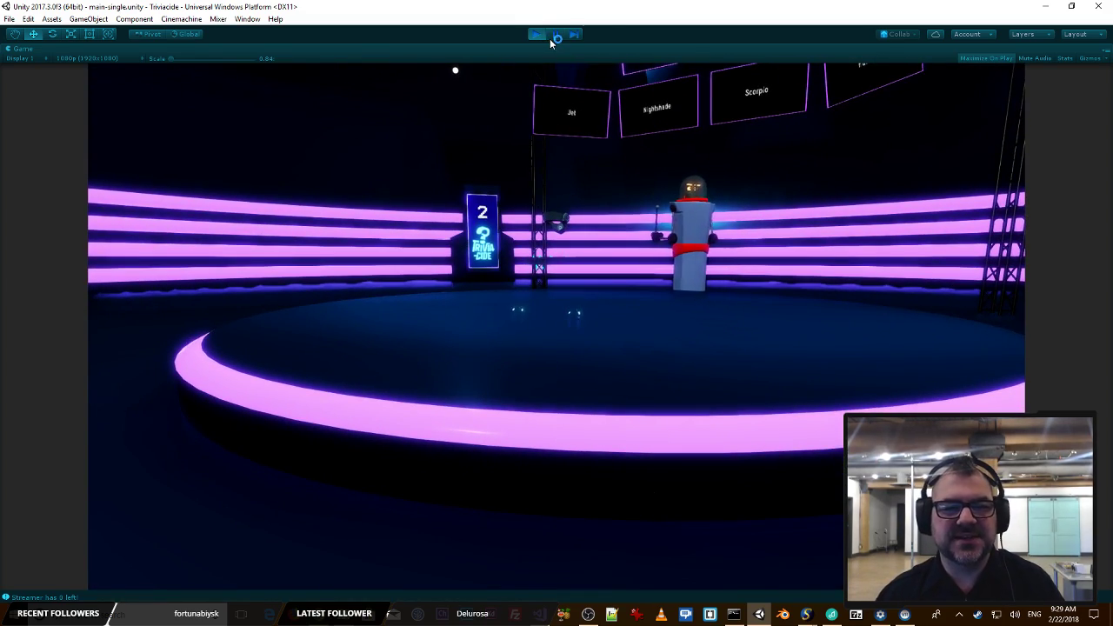
left_click(547, 34)
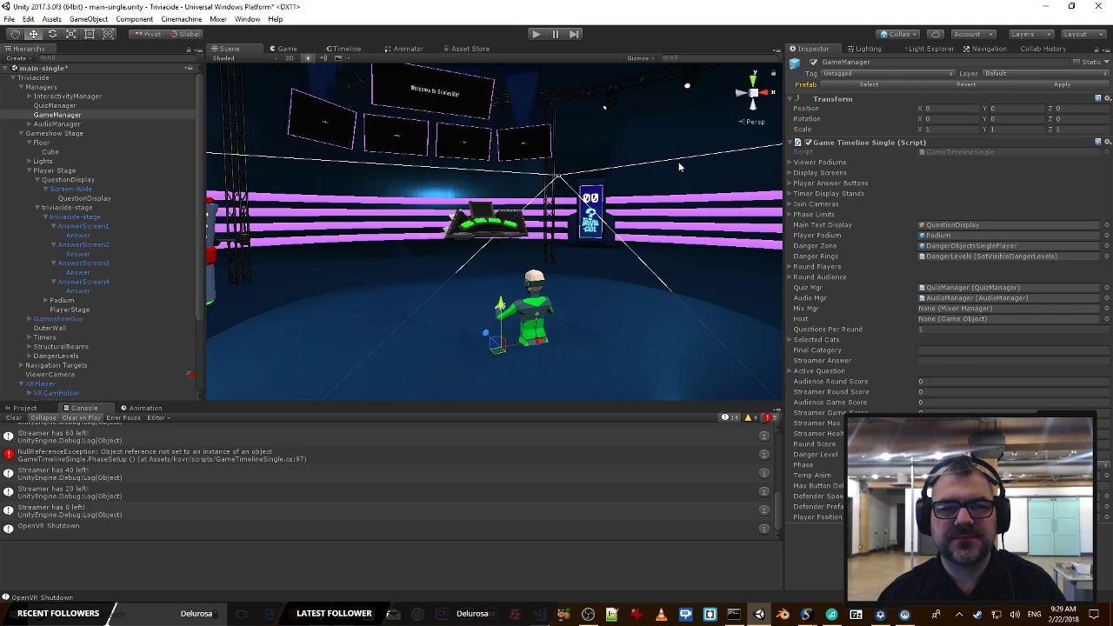
left_click_drag(679, 160, 622, 135, "alt")
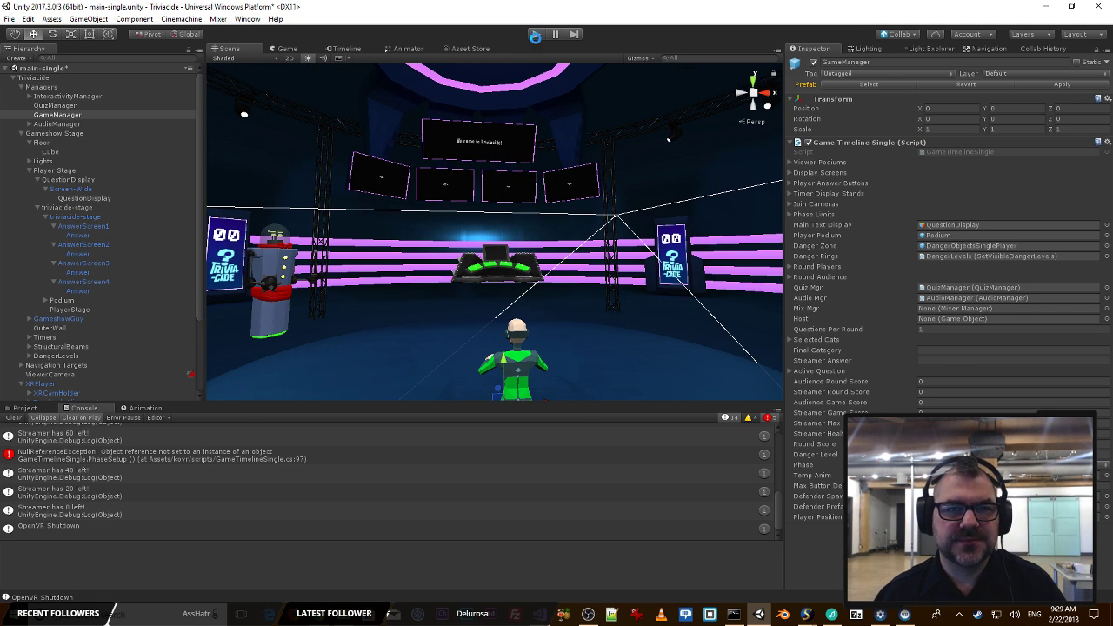
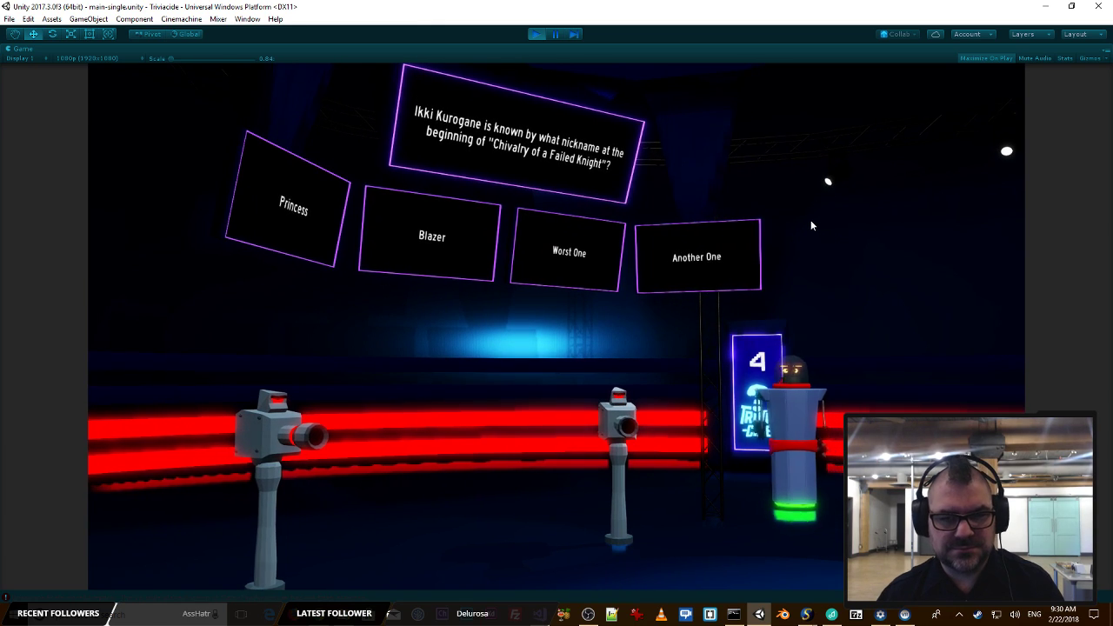
Step: Stop the play test and assign the Luna_Suit object under XRPlayer as GameManager's Player Position reference
left_click(539, 35)
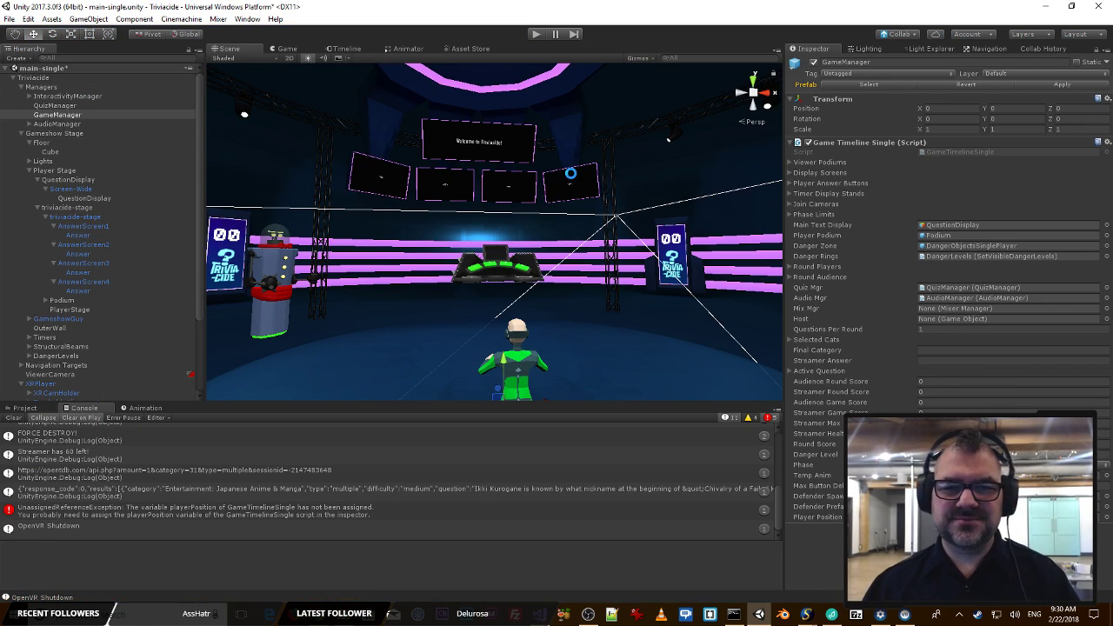
left_click(537, 34)
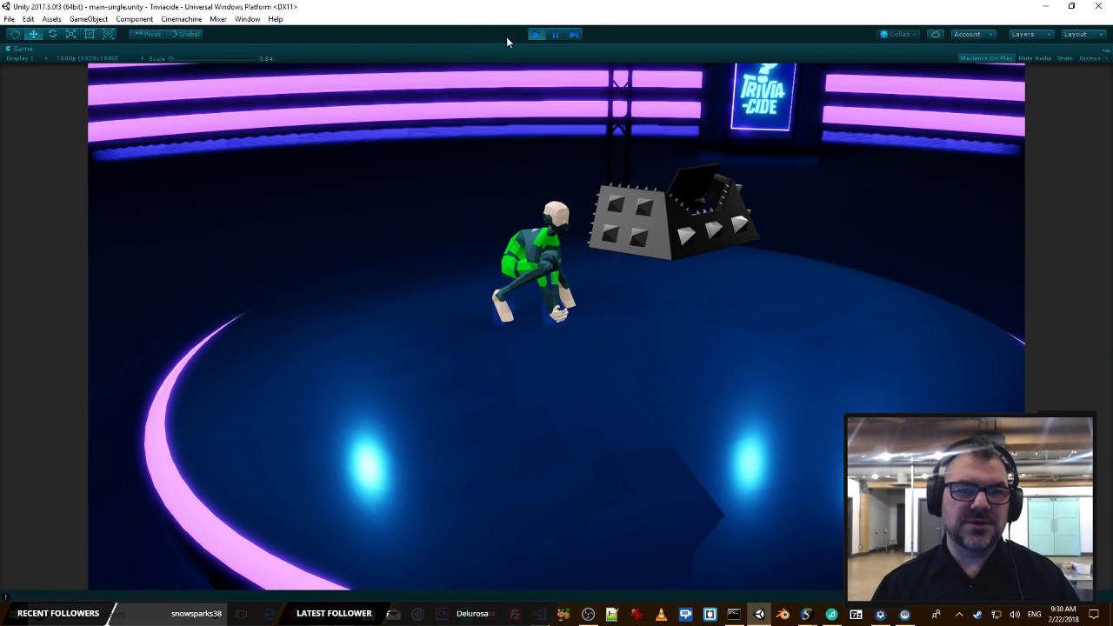
left_click(536, 34)
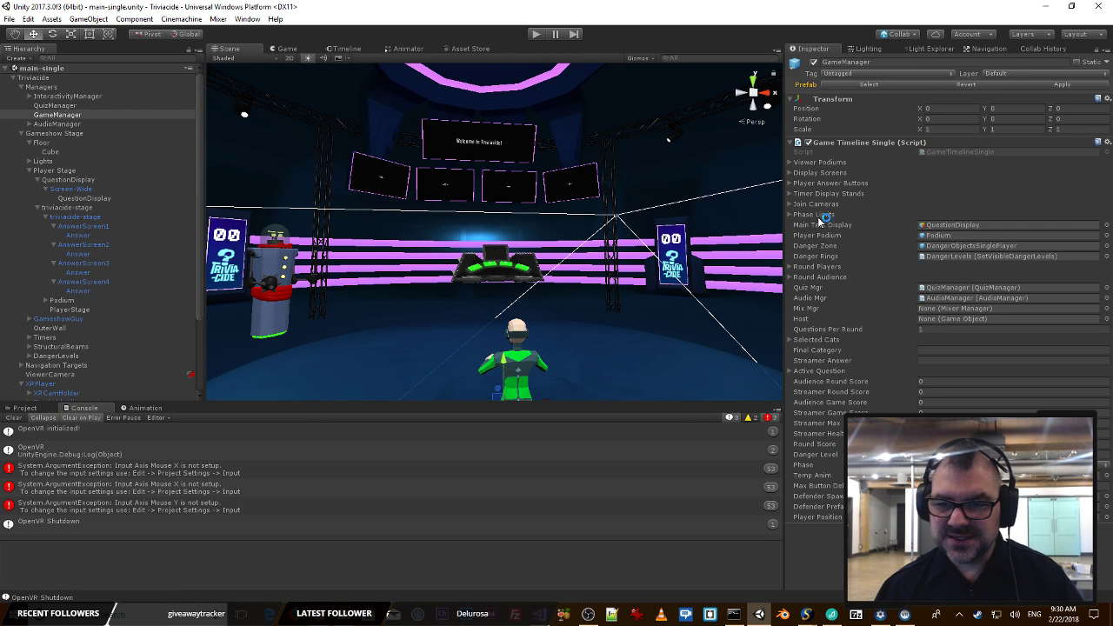
scroll(137, 301, "down", 3)
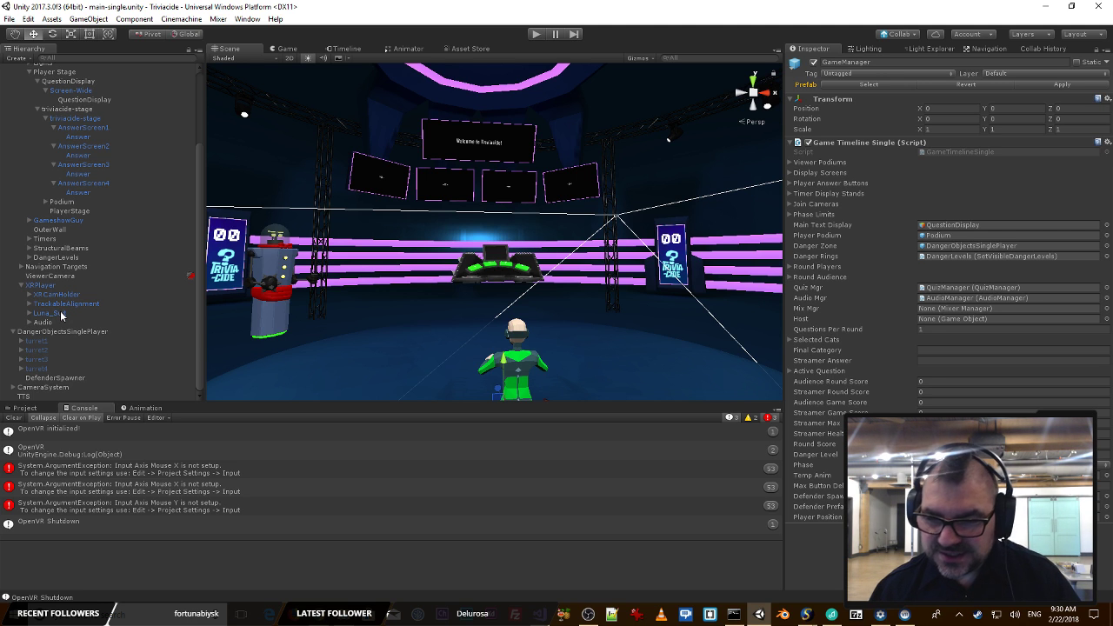
left_click_drag(61, 313, 943, 503)
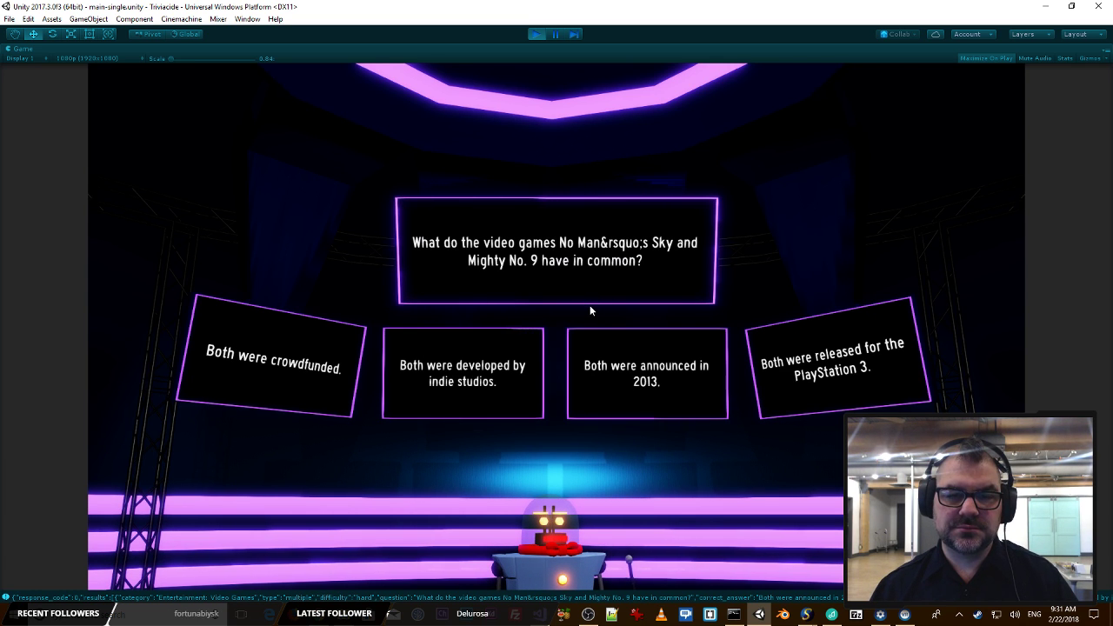
Step: Play-test the main-single scene, answer the trivia question with option 2, and stop the play session
key("2")
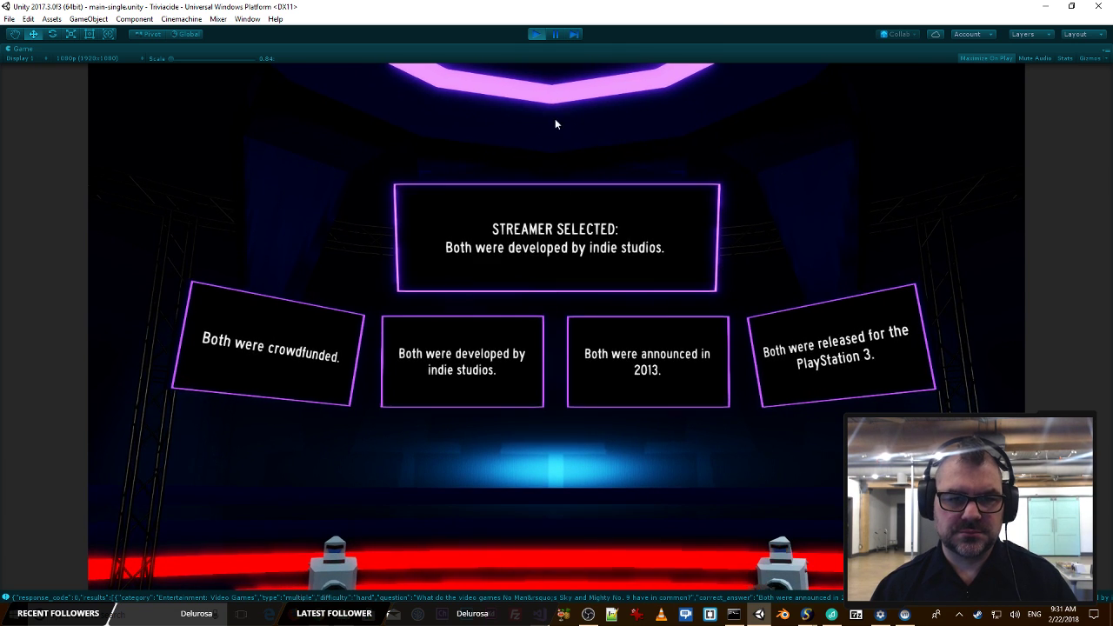
left_click(536, 34)
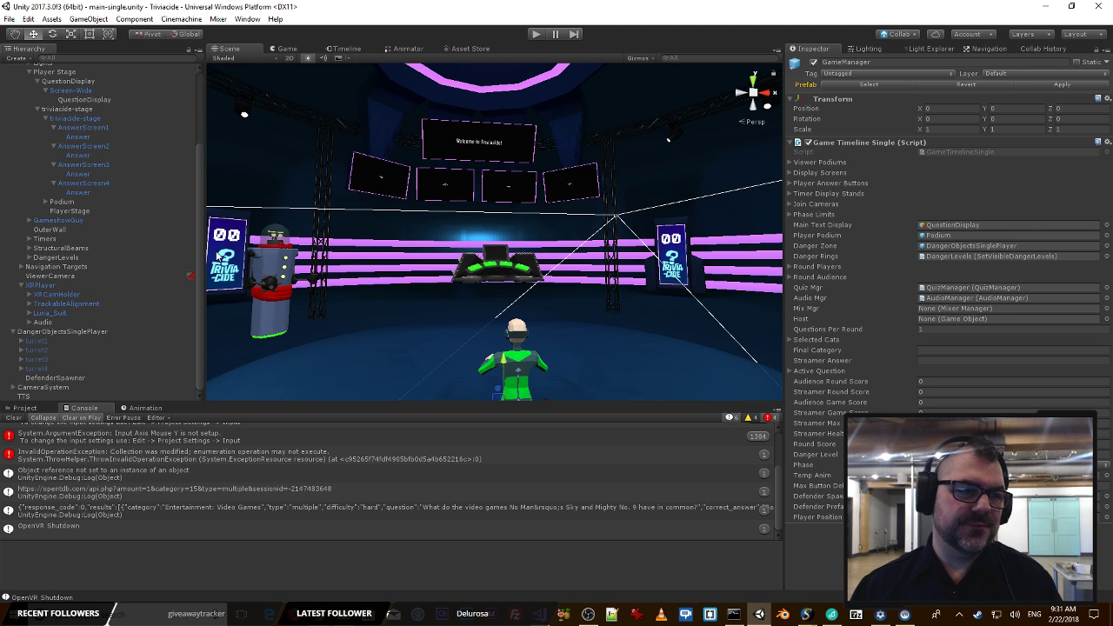
Step: Switch to Visual Studio and remove the breakpoint from the quizMgr.LoadQuestions call in the AskQuestion case
key("alt+Tab")
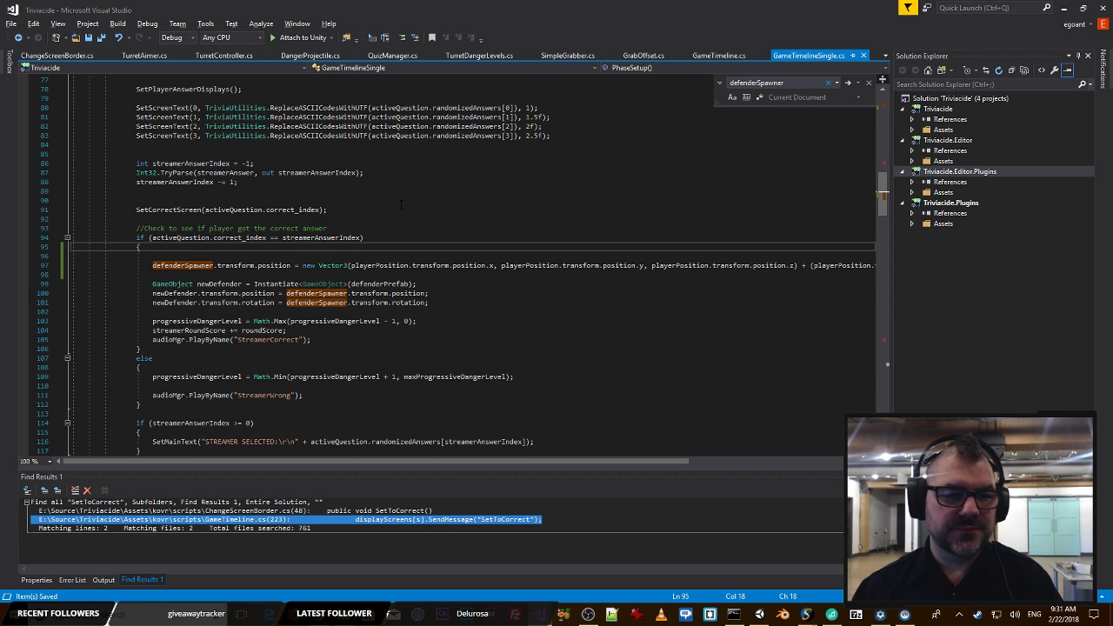
scroll(400, 204, "up", 12)
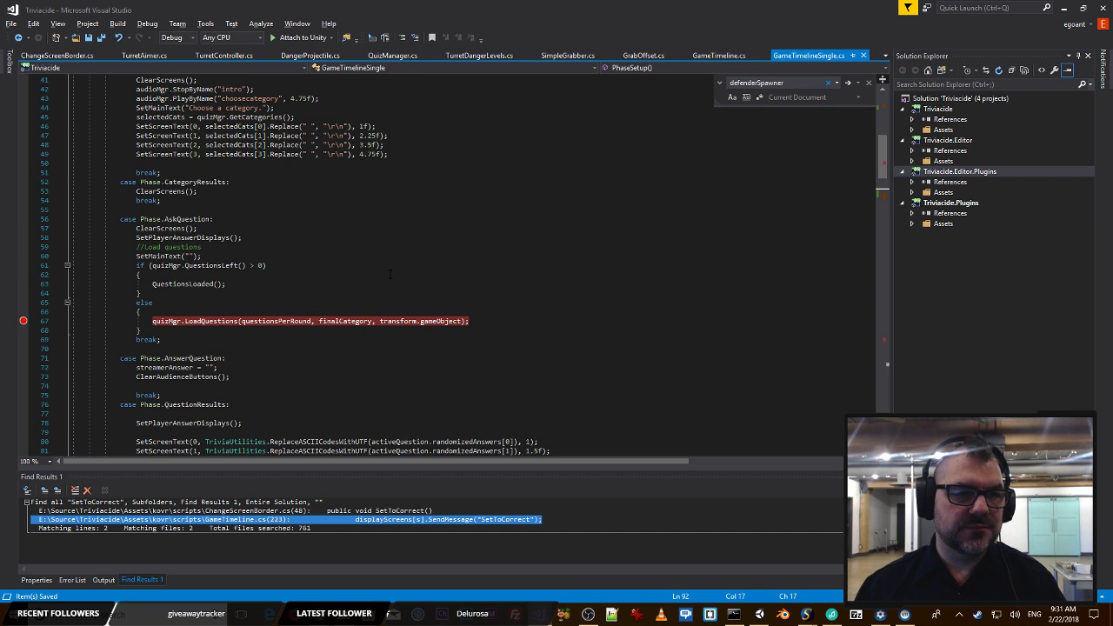
scroll(296, 238, "up", 13)
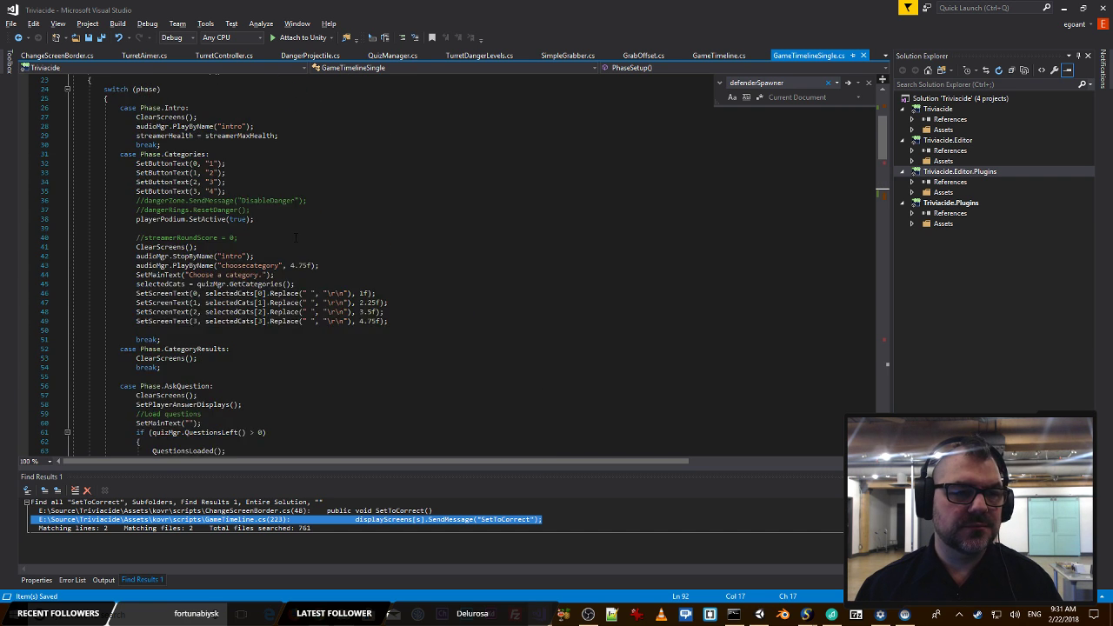
scroll(363, 259, "down", 16)
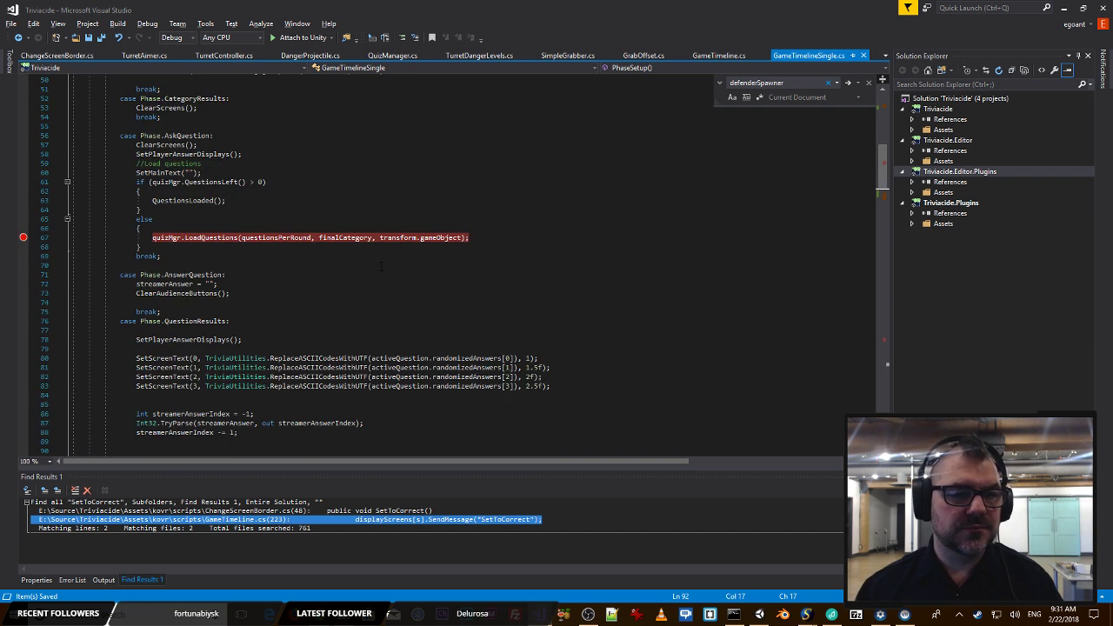
left_click(25, 237)
key("Return")
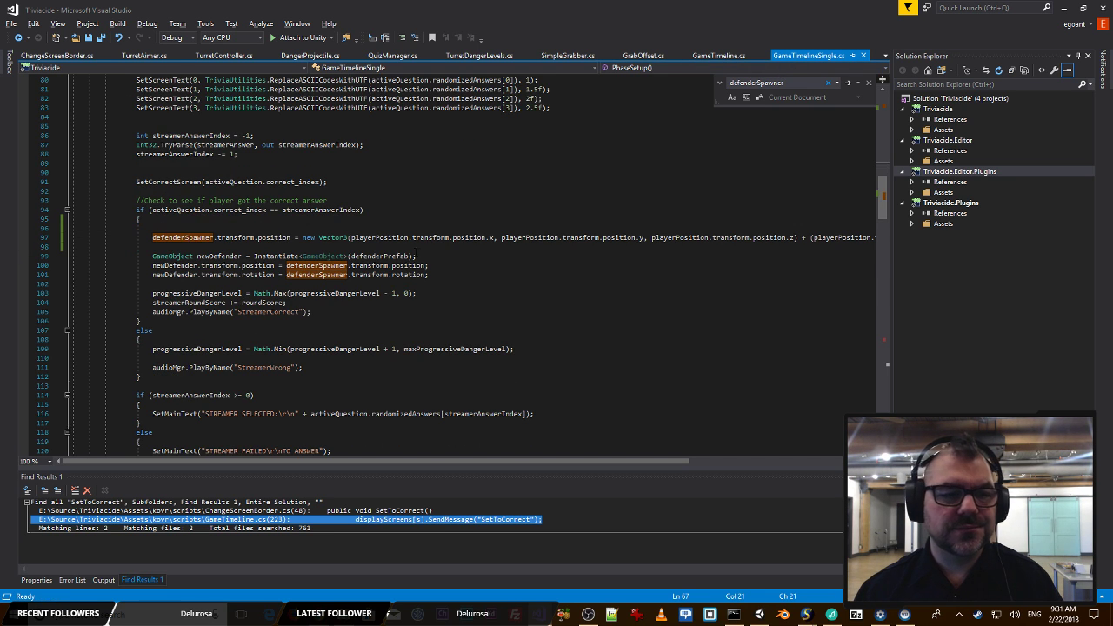
Step: Review the remaining PhaseSetup cases, TimelineCycle, StreamerSelected and QuestionsLoaded code in GameTimelineSingle.cs
scroll(416, 251, "down", 14)
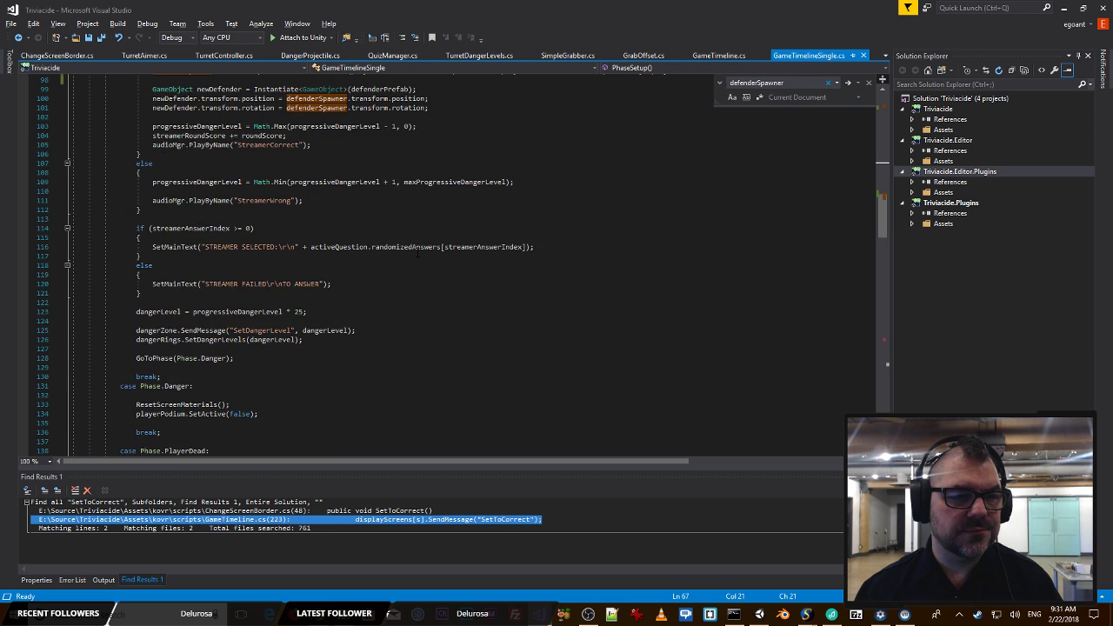
scroll(414, 251, "down", 1)
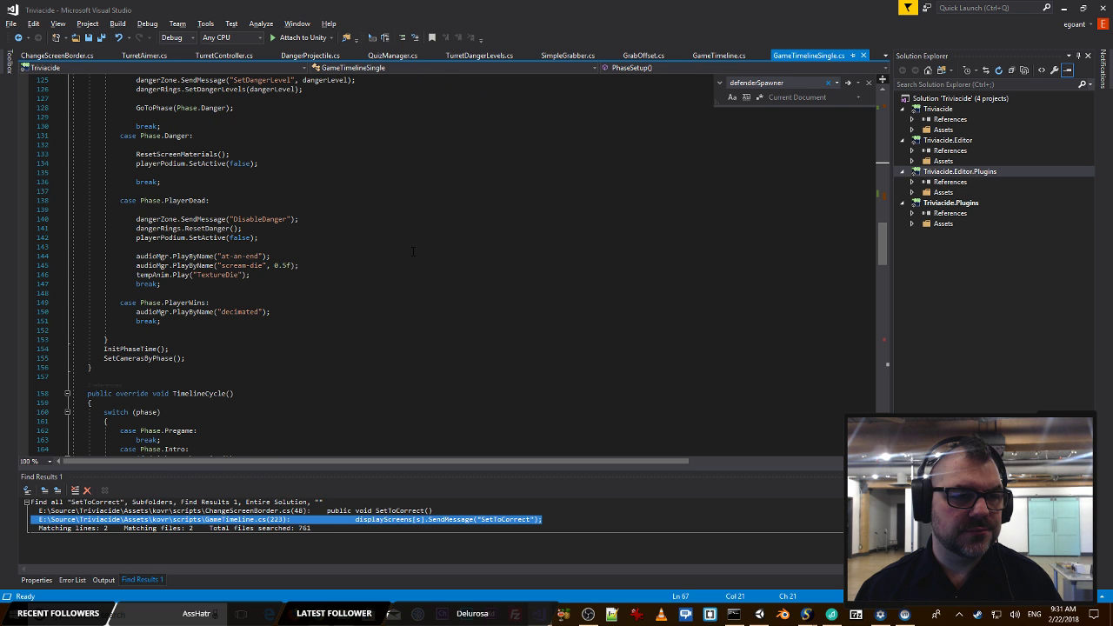
scroll(414, 252, "down", 1)
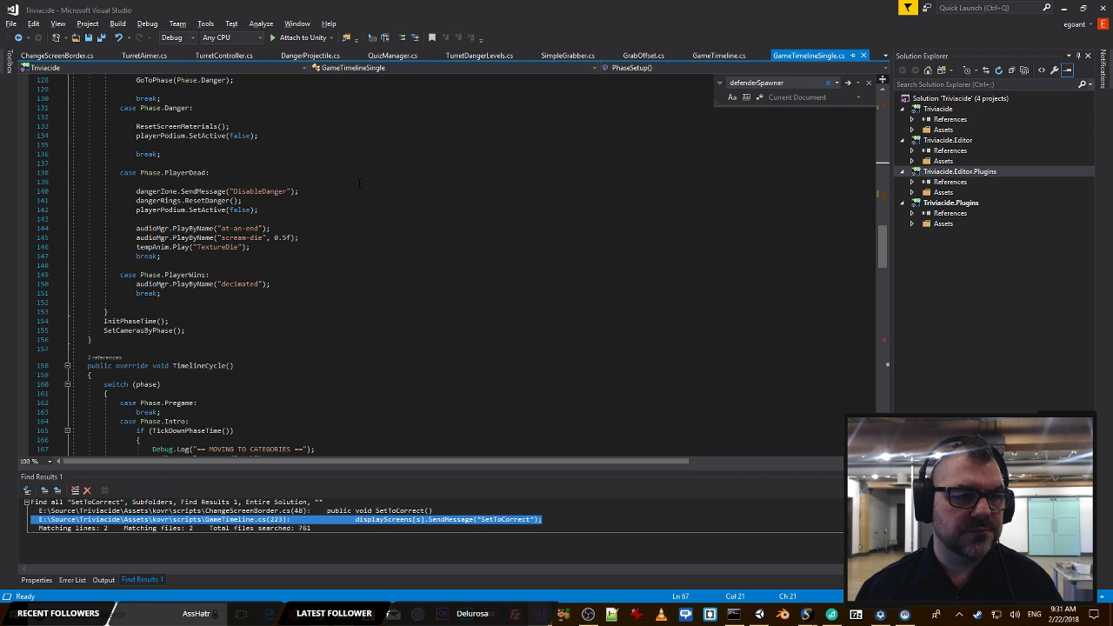
scroll(358, 183, "down", 1)
scroll(358, 183, "down", 3)
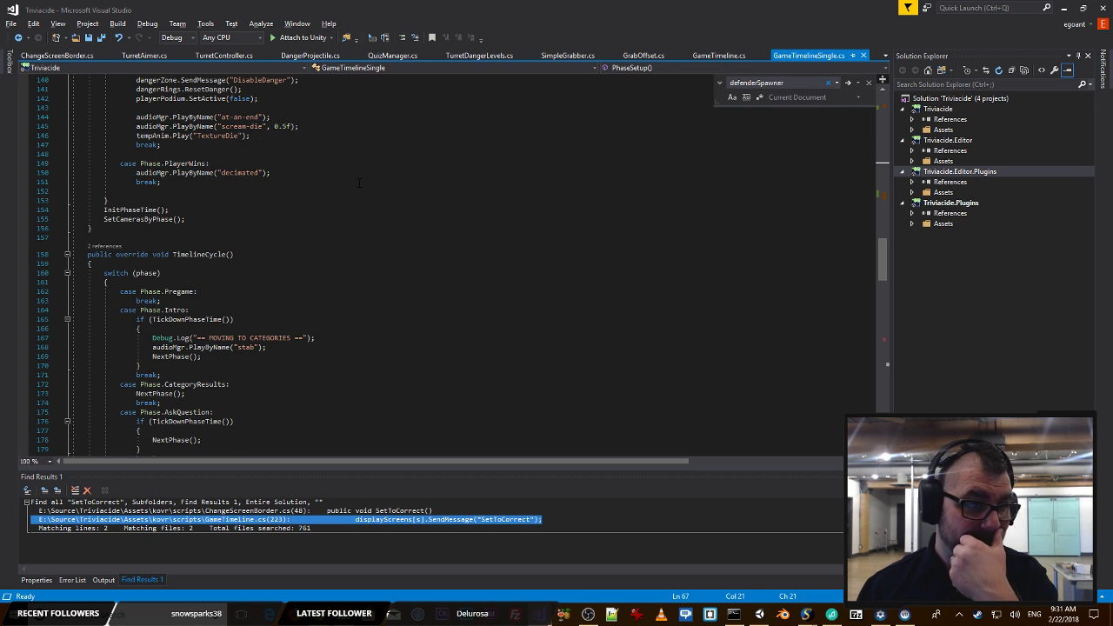
scroll(359, 182, "down", 5)
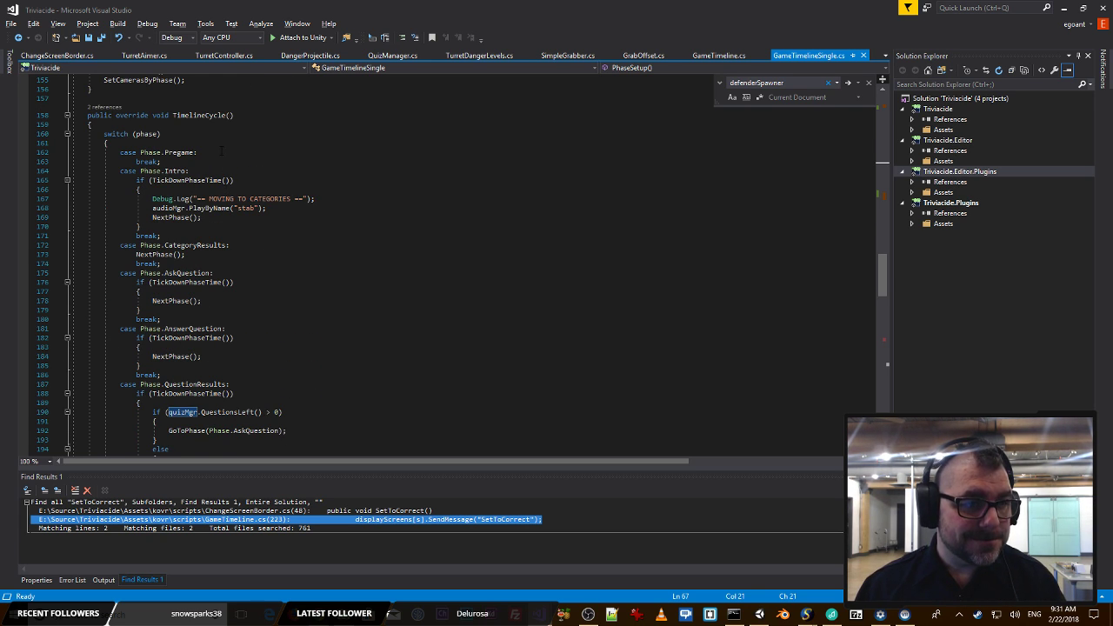
scroll(221, 150, "down", 1)
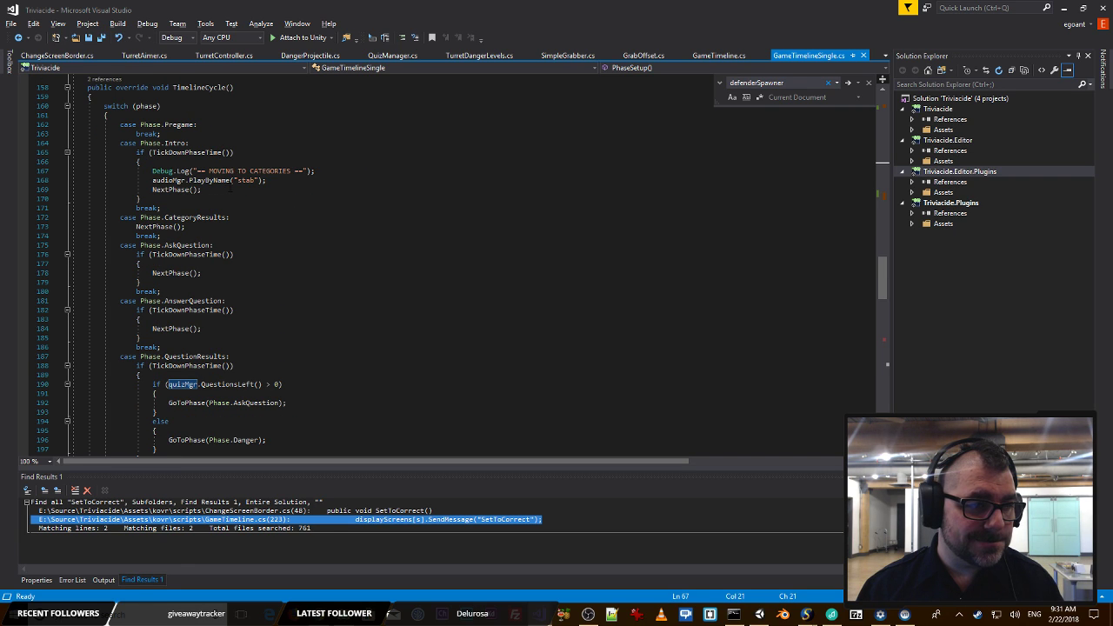
scroll(230, 184, "down", 1)
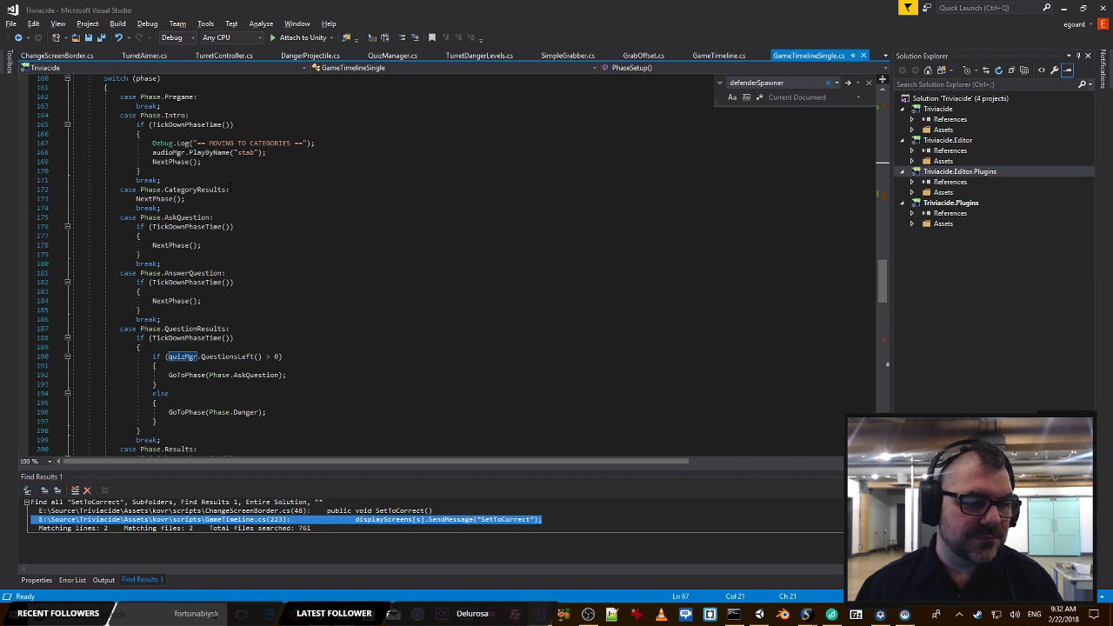
scroll(326, 216, "down", 14)
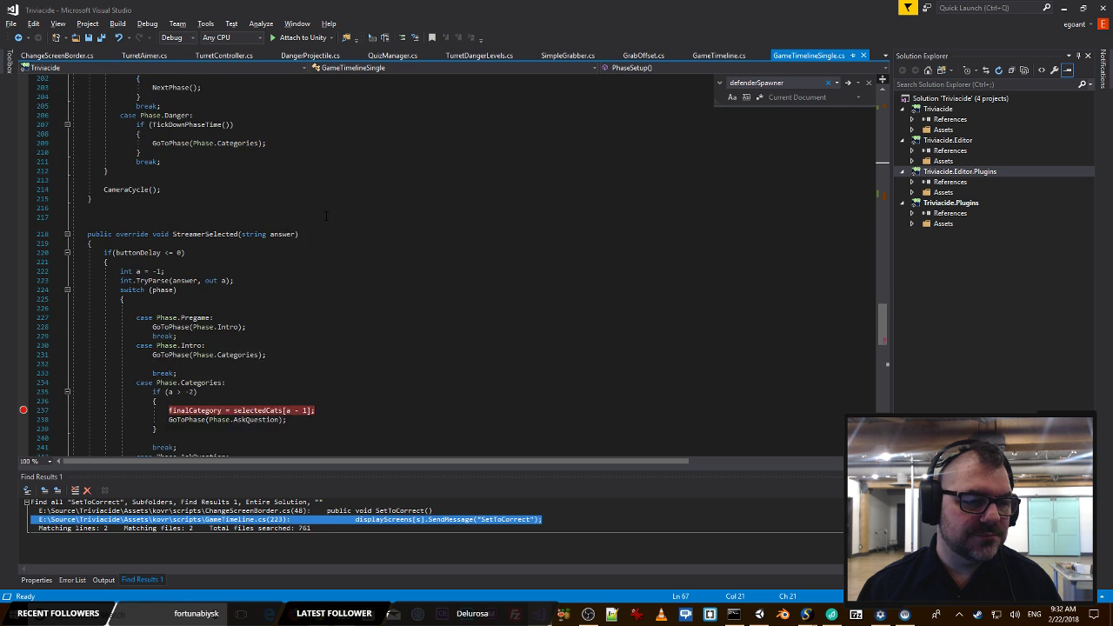
scroll(326, 215, "down", 3)
scroll(326, 216, "down", 6)
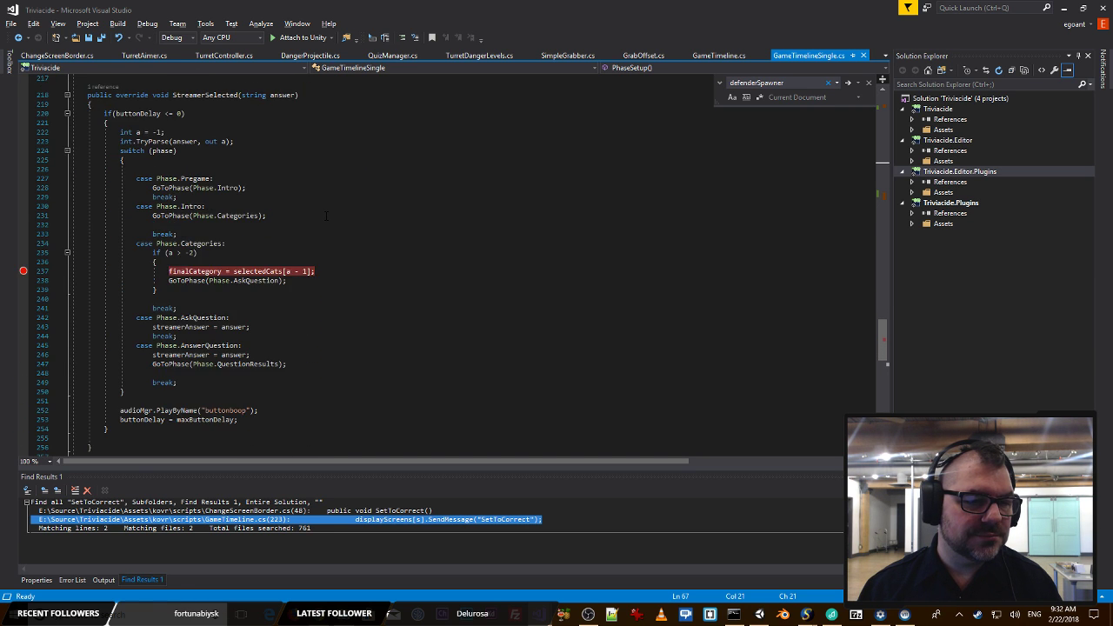
scroll(326, 216, "down", 16)
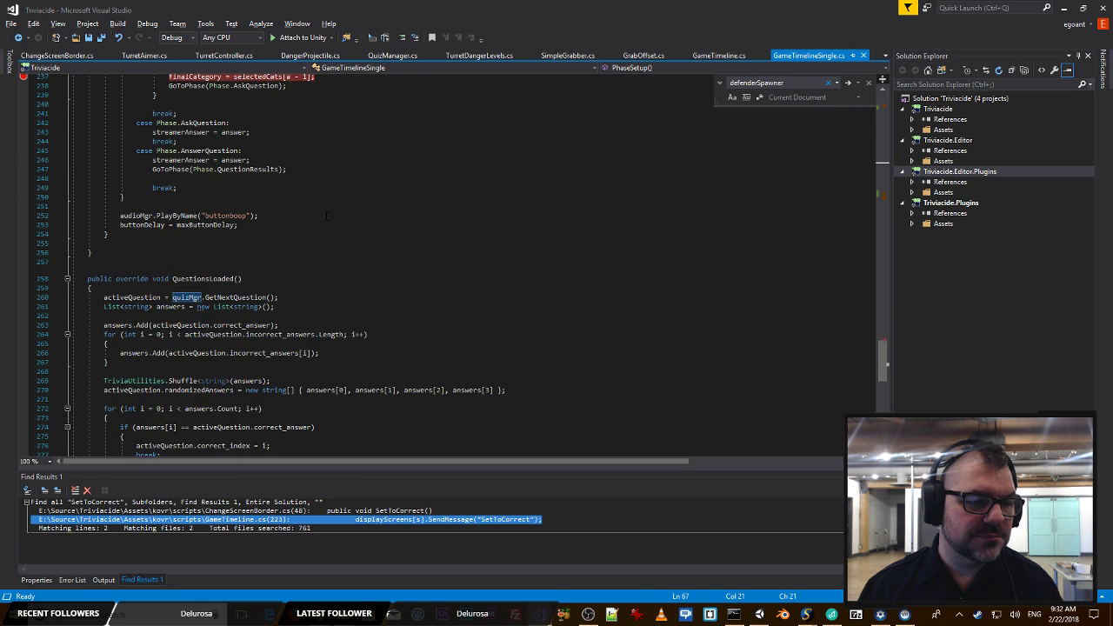
scroll(326, 216, "up", 20)
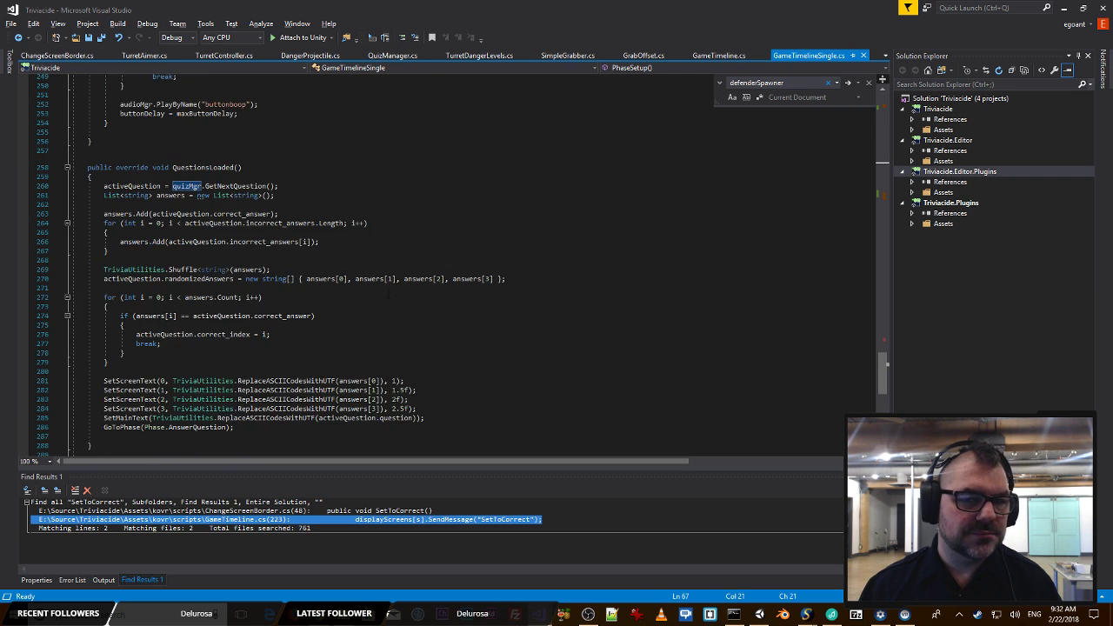
Step: Search GameTimelineSingle.cs for "screen" and step through the matches to examine the screen-related calls
key("ctrl+f")
type("scree")
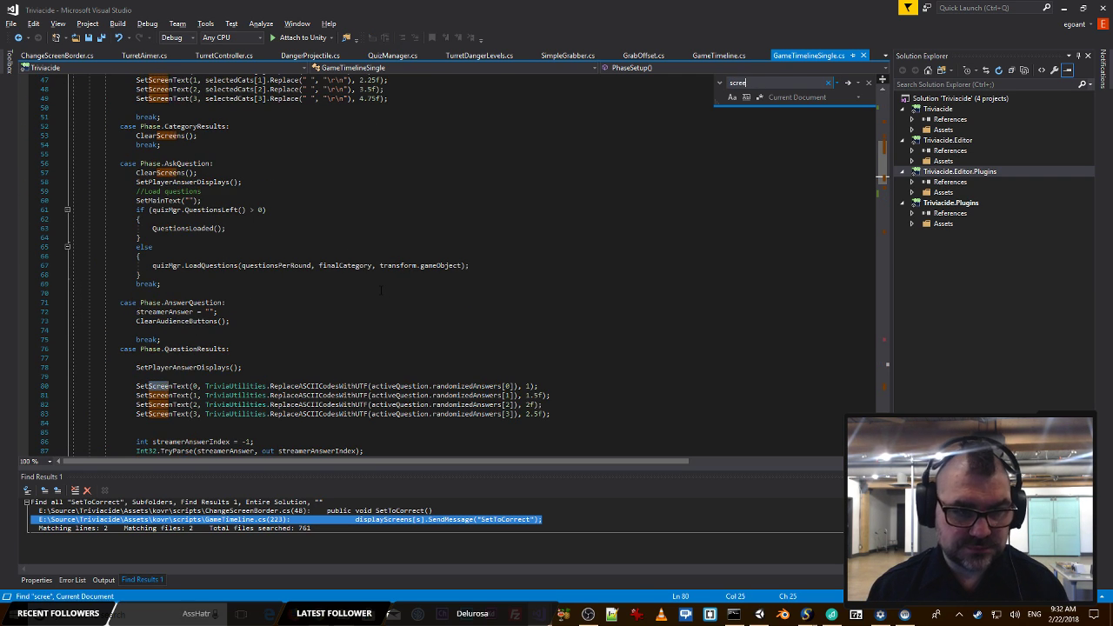
type("n")
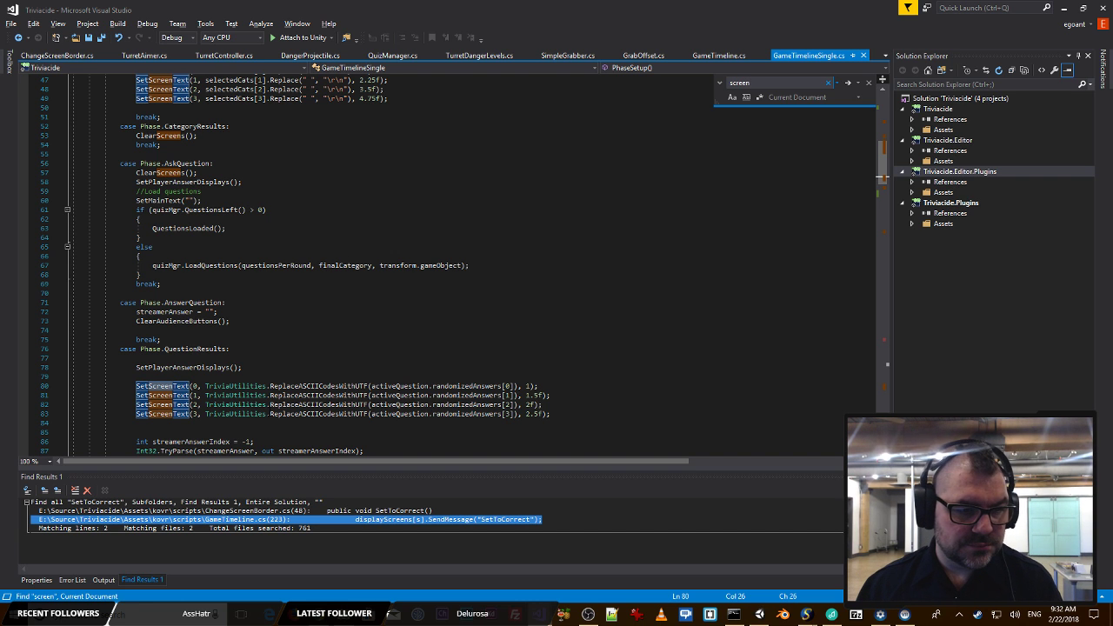
key("Return")
key("Return")
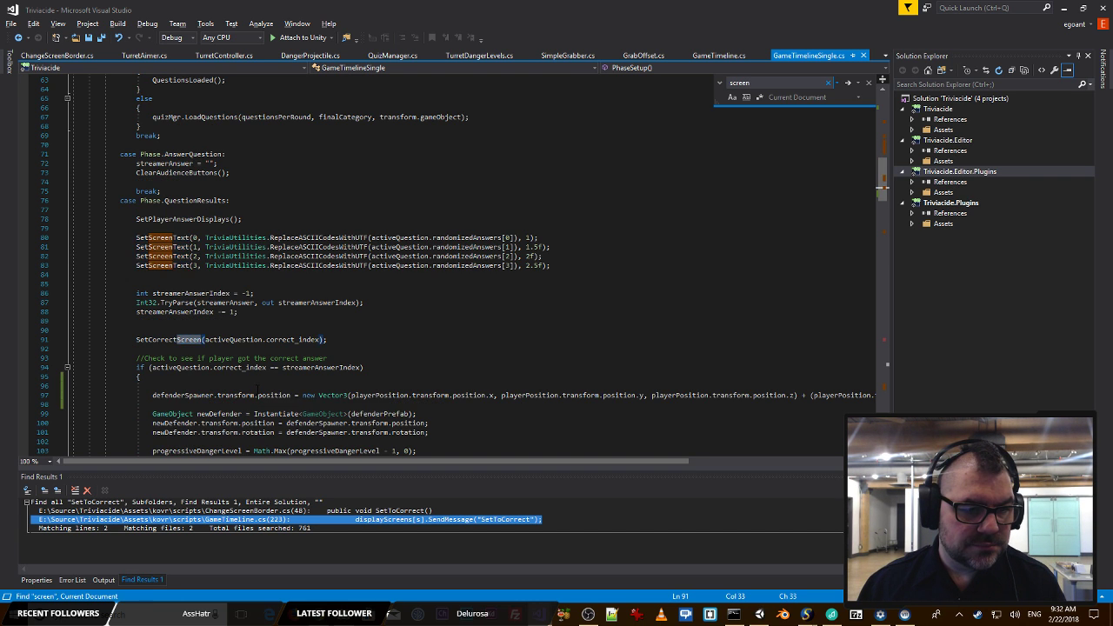
key("Return")
key("Return")
key("Return")
key("Return")
key("Return")
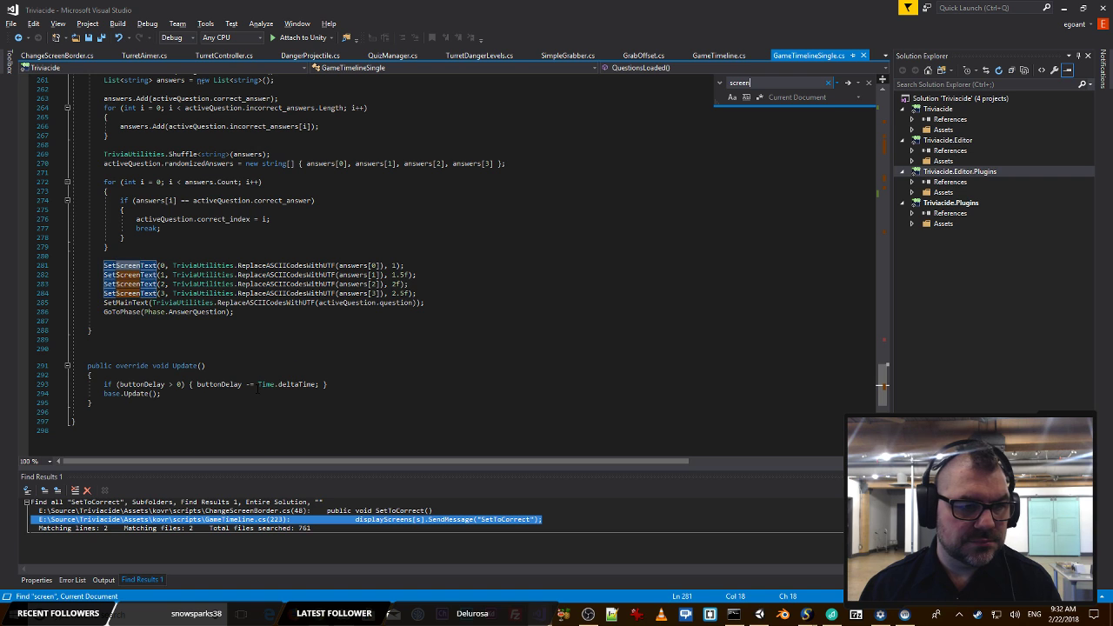
key("Return")
key("Return")
key("Return")
key("Return")
key("Return")
key("Return")
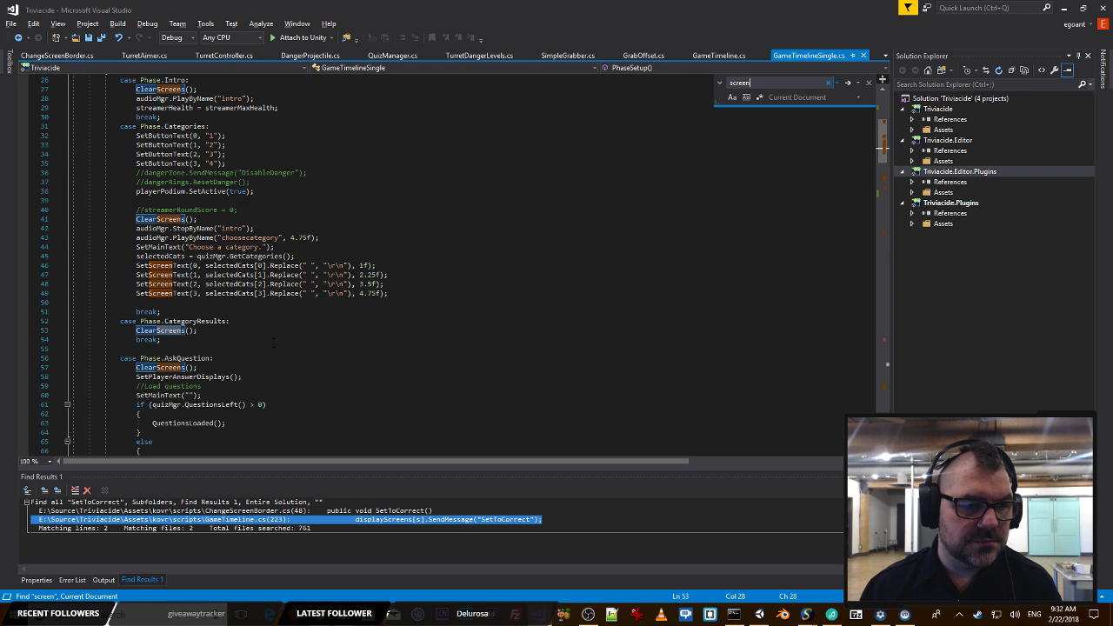
key("Return")
key("Return")
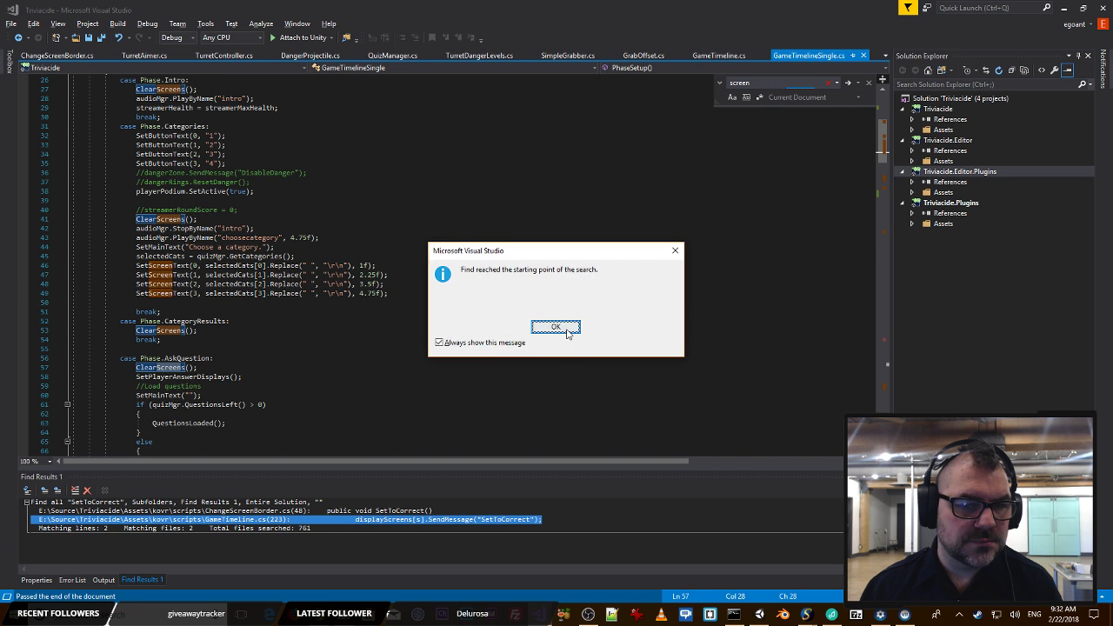
key("Return")
key("Return")
key("Return")
key("Return")
key("Return")
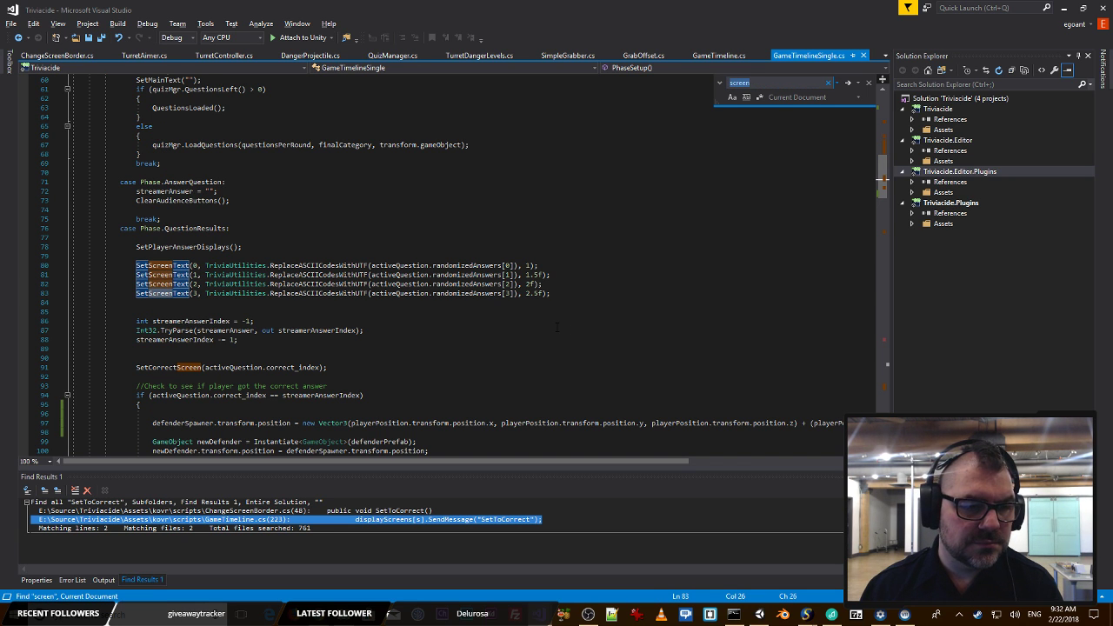
Step: Set a breakpoint on the SetCorrectScreen(activeQuestion.correct_index) call at line 91 in the QuestionResults case
left_click(521, 377)
scroll(522, 376, "down", 2)
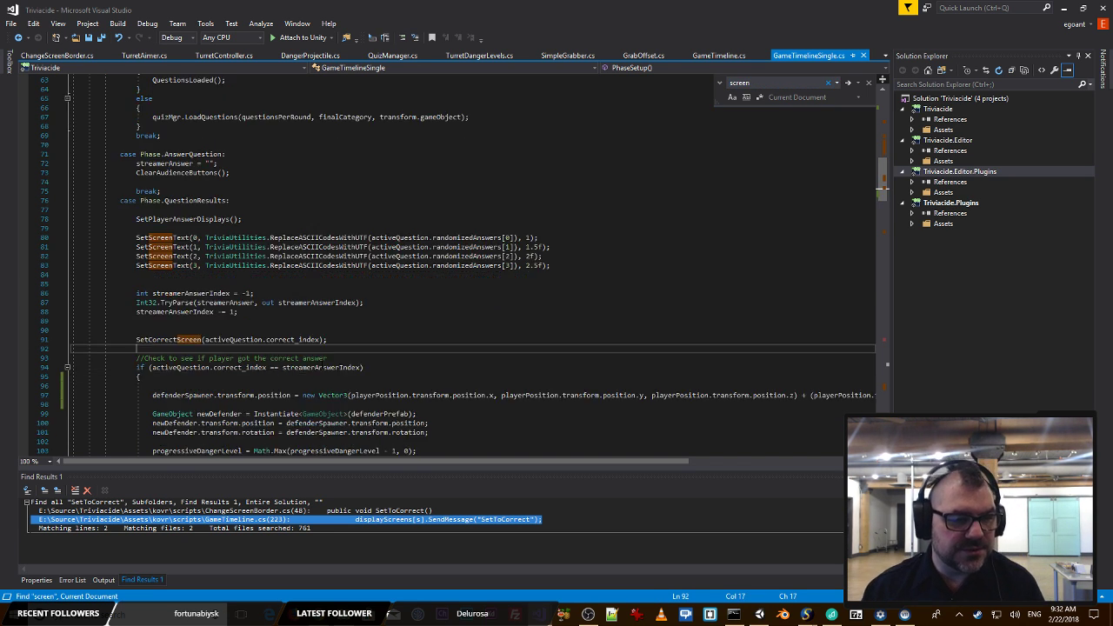
left_click(154, 312)
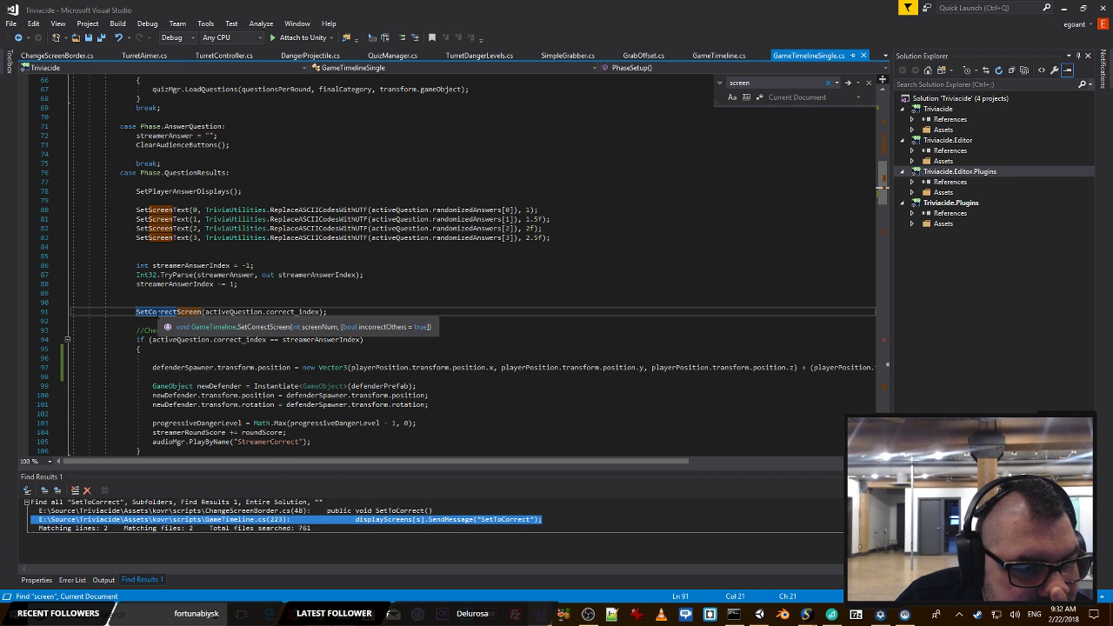
left_click(22, 312)
key("Up")
key("Up")
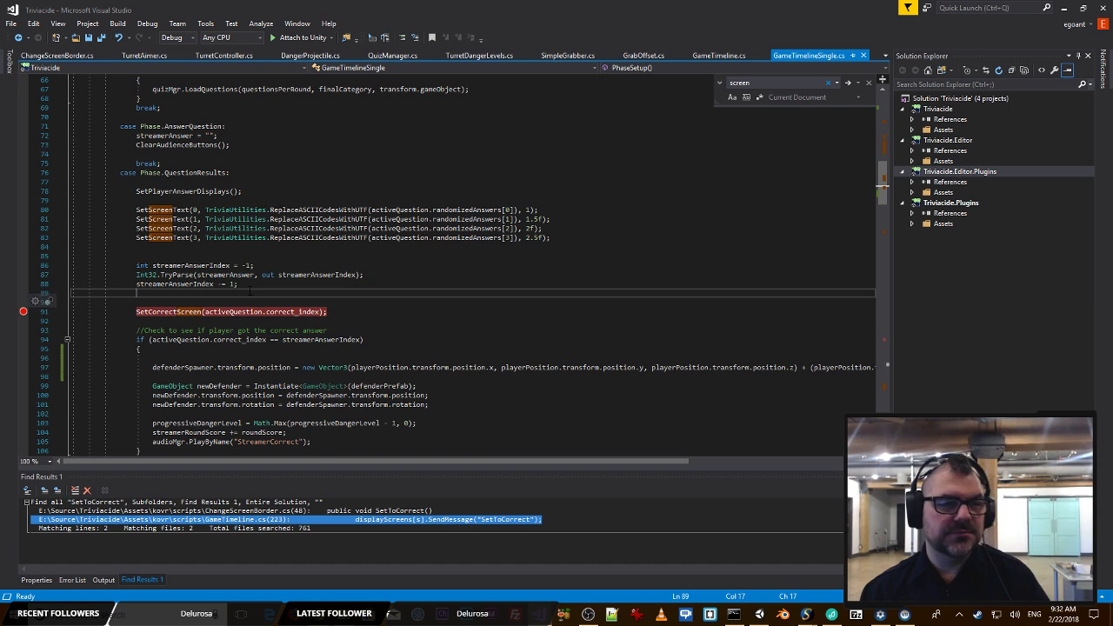
Step: Attach the Visual Studio debugger to Unity and switch back to the Unity editor
left_click(321, 37)
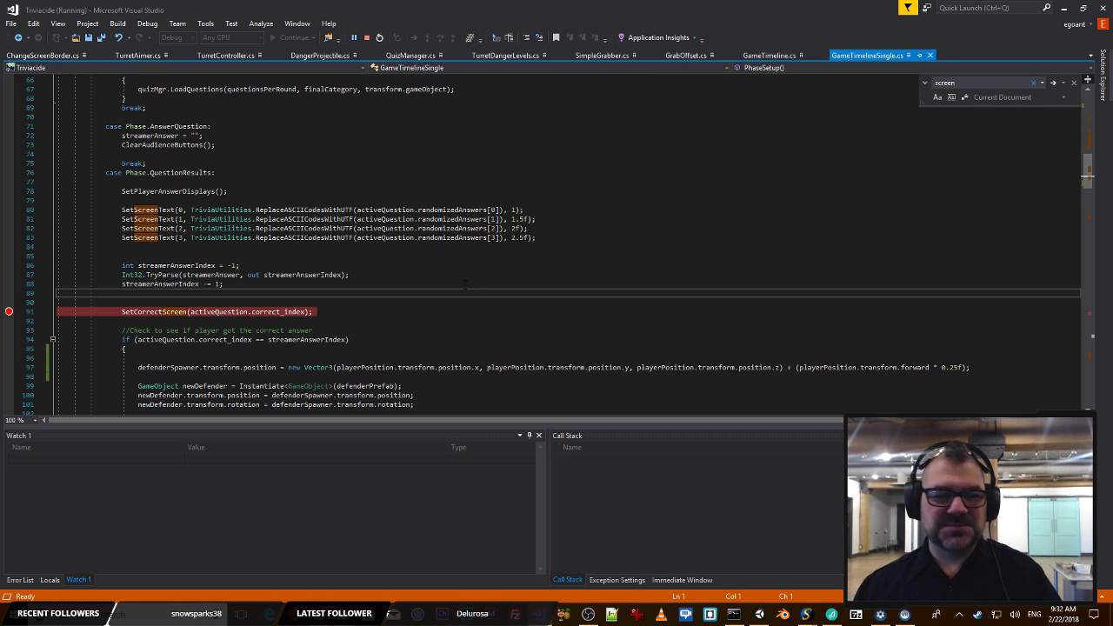
key("alt+Tab")
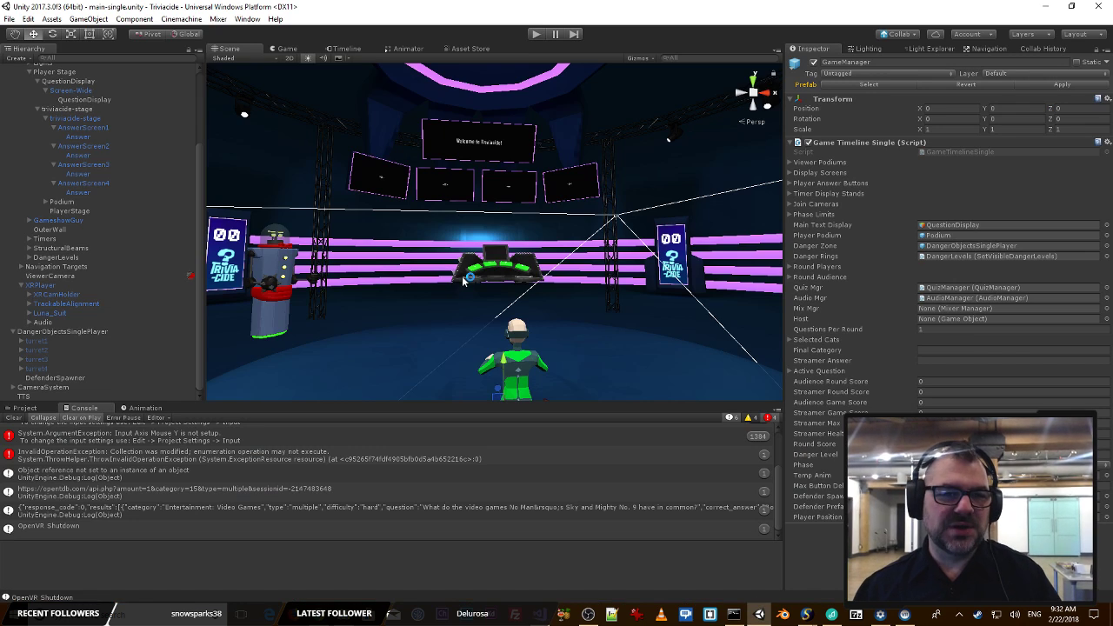
Step: Run the scene and remove the breakpoints at GameTimelineSingle.cs line 237 and QuizManager.cs lines 154 and 113, resuming execution after each
left_click(536, 35)
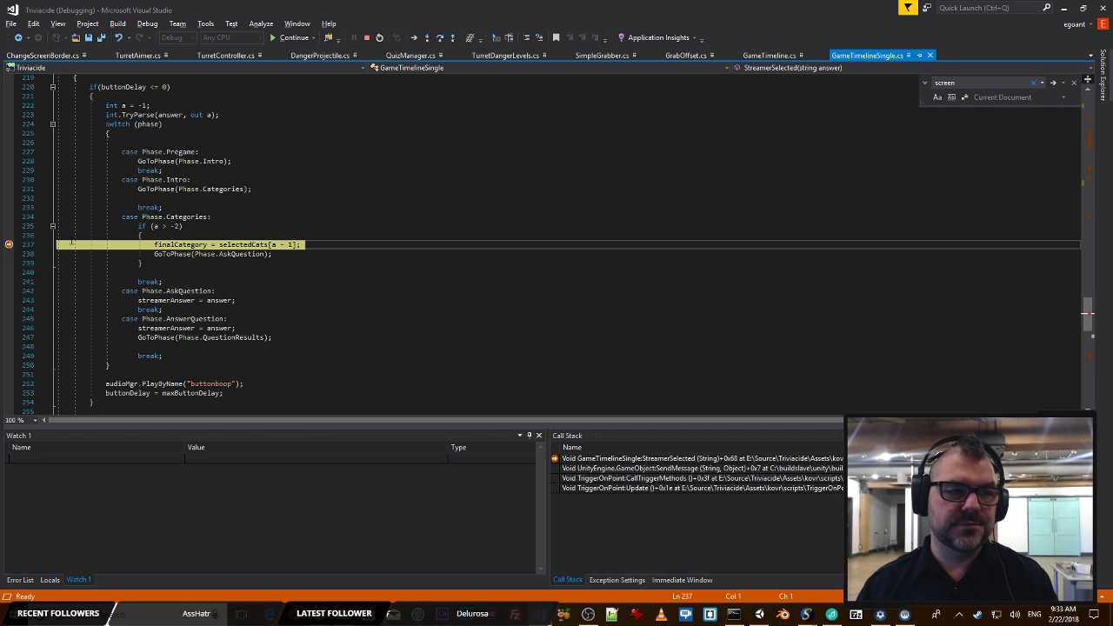
left_click(9, 246)
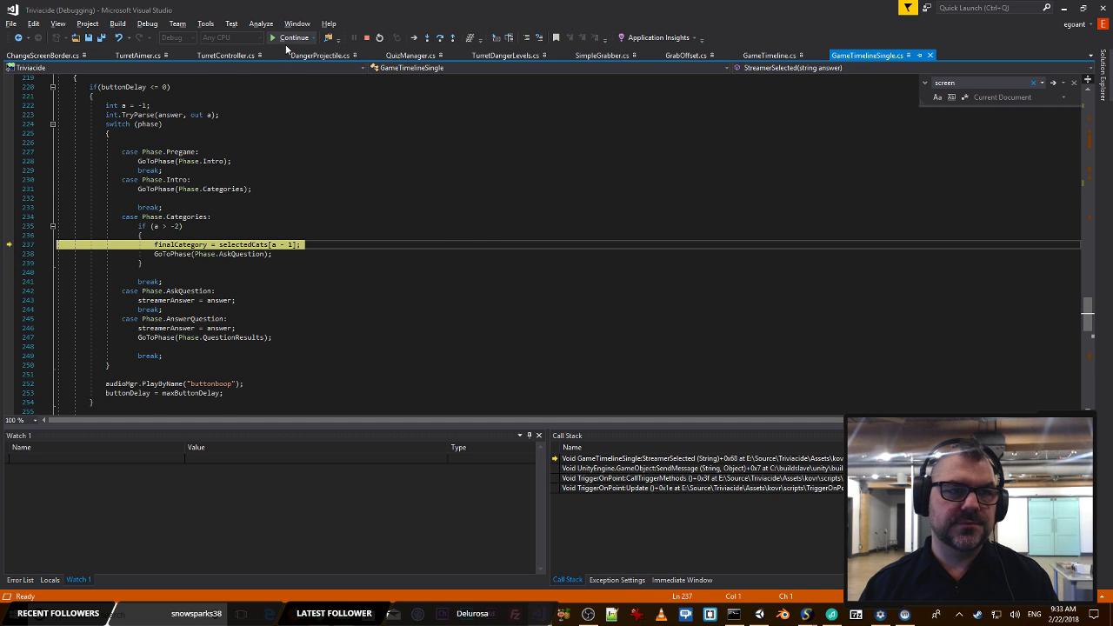
left_click(291, 38)
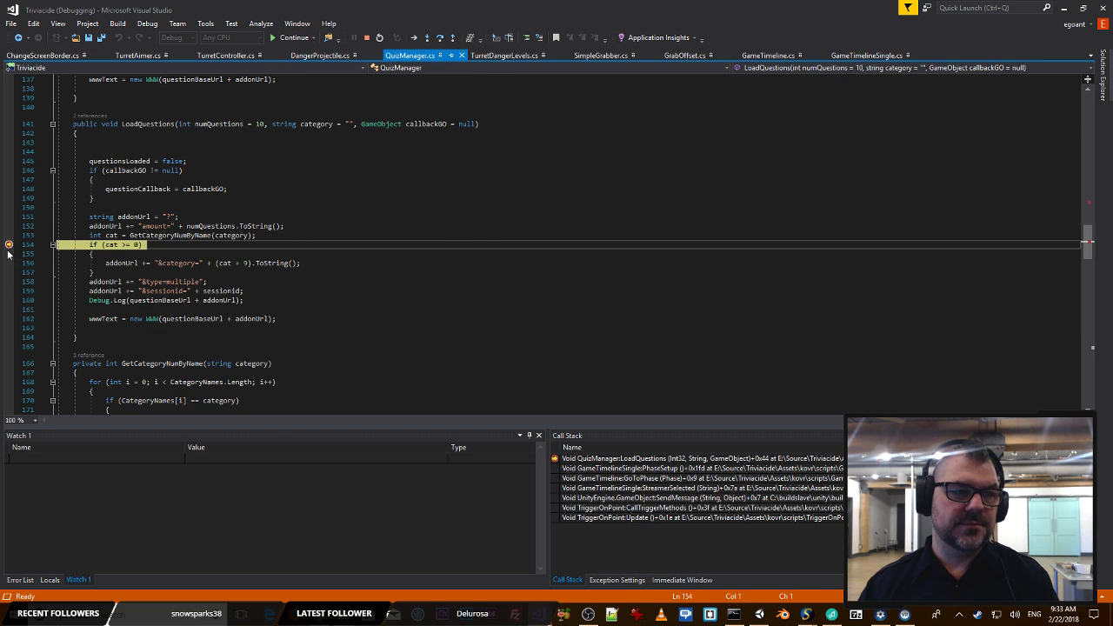
left_click(10, 245)
left_click(291, 38)
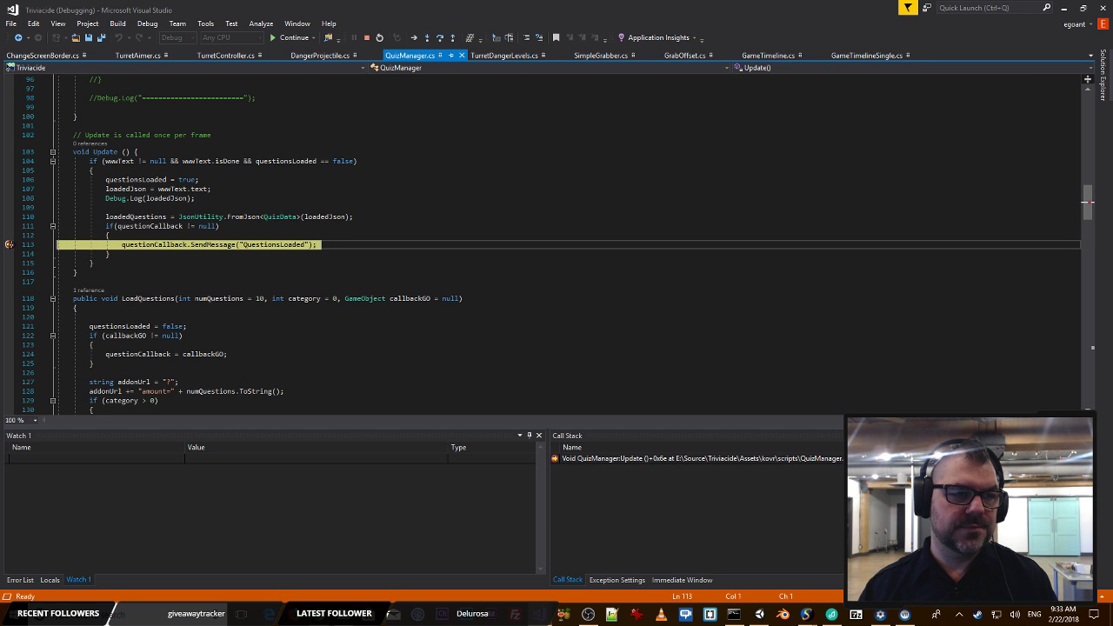
left_click(10, 245)
left_click(290, 39)
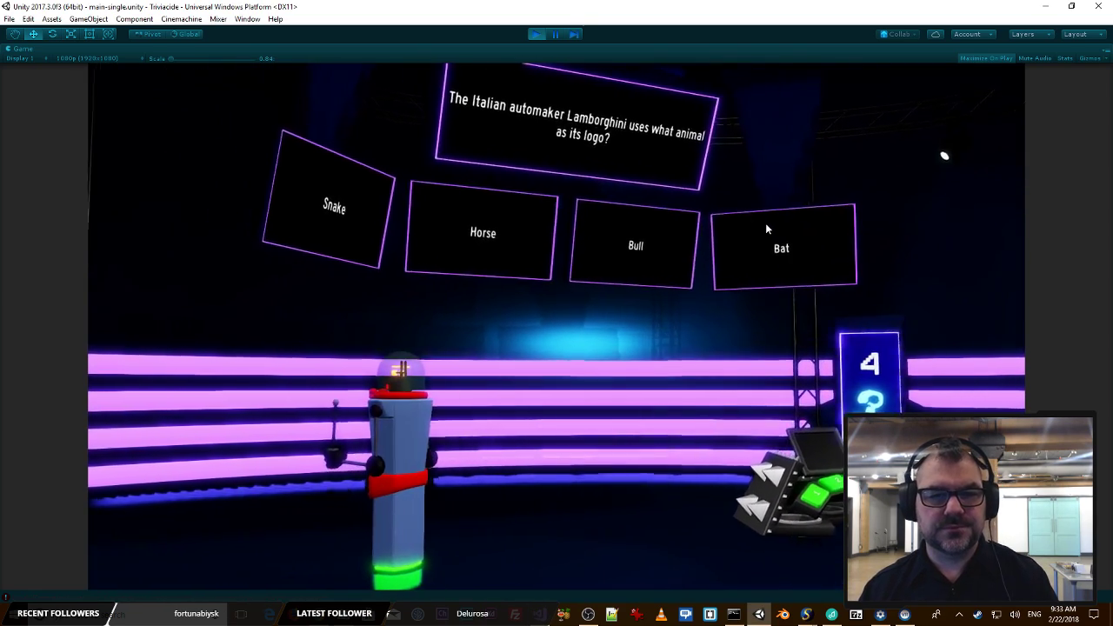
Step: Play on to the line 91 breakpoint, inspect activeQuestion.correct_index, and step into the SetCorrectScreen method
left_click(766, 224)
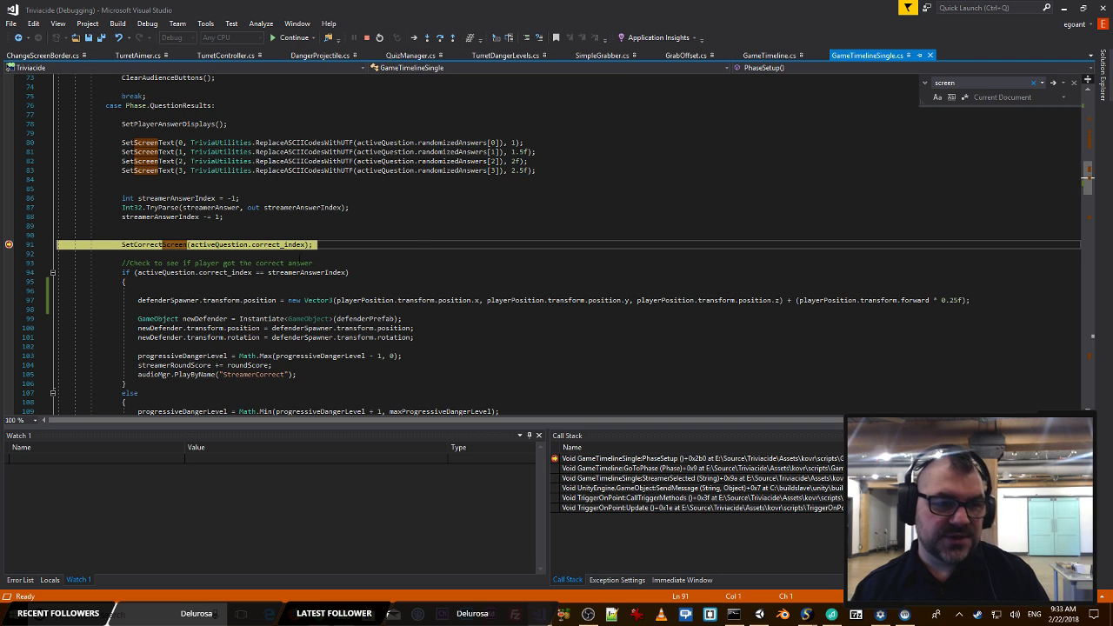
mouse_move(299, 246)
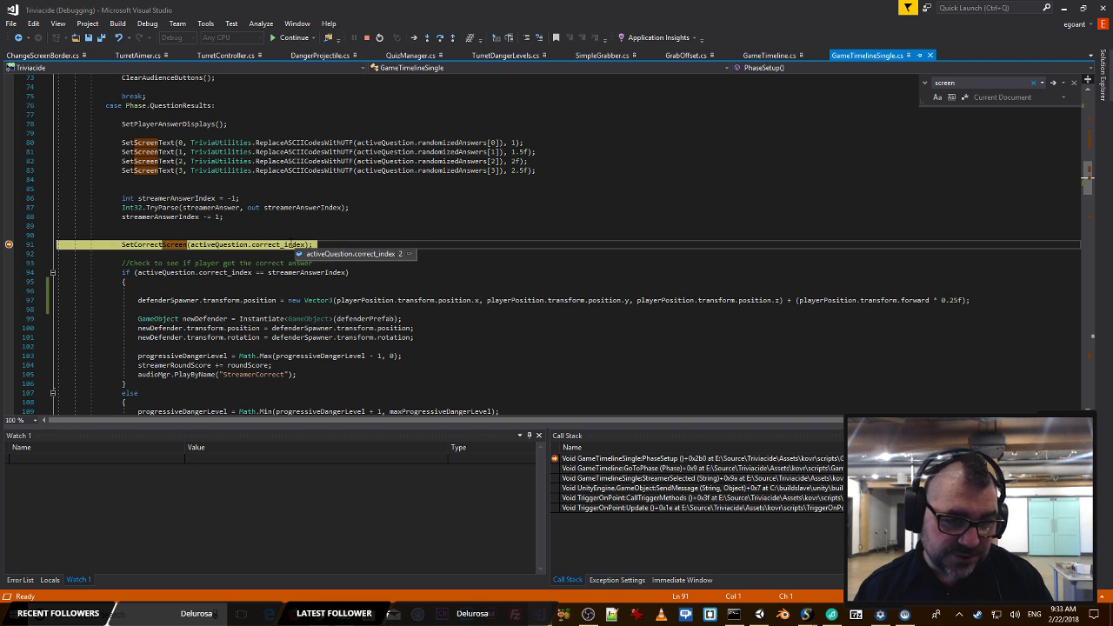
left_click(428, 39)
left_click(428, 39)
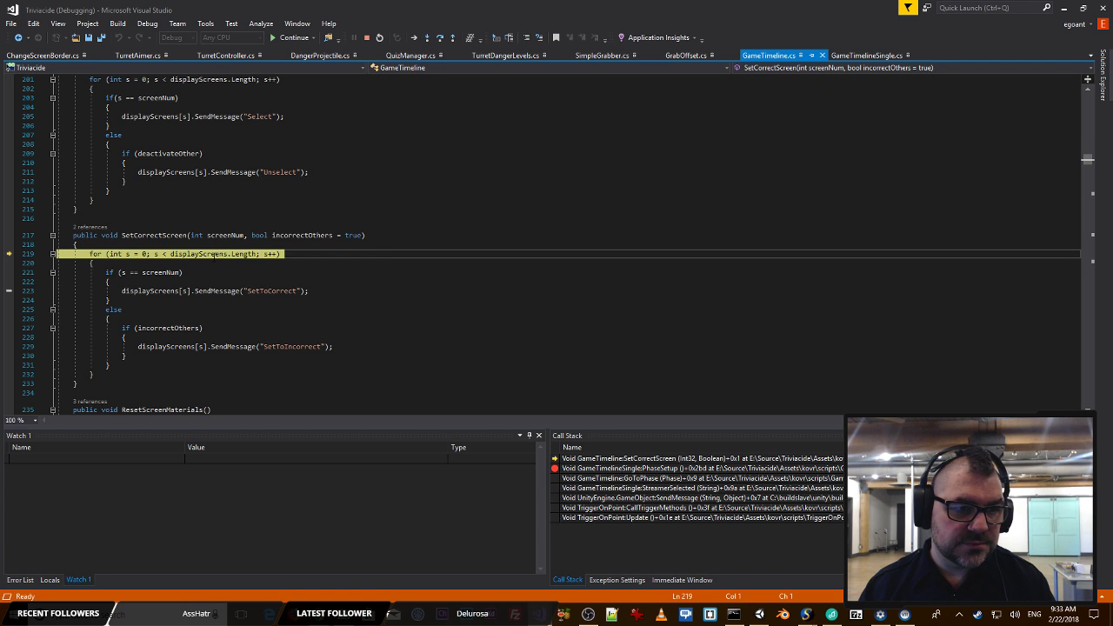
Step: Step through the SetCorrectScreen loop for the first display screen and into ChangeScreenBorder's SetToIncorrect method
mouse_move(250, 253)
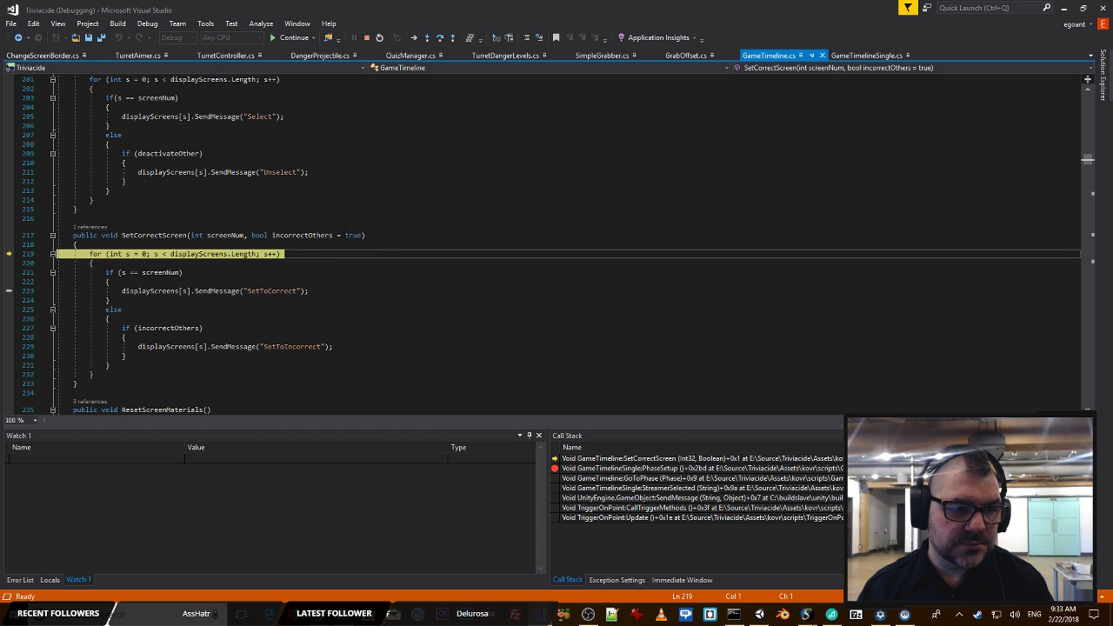
left_click(428, 38)
left_click(428, 38)
left_click(427, 38)
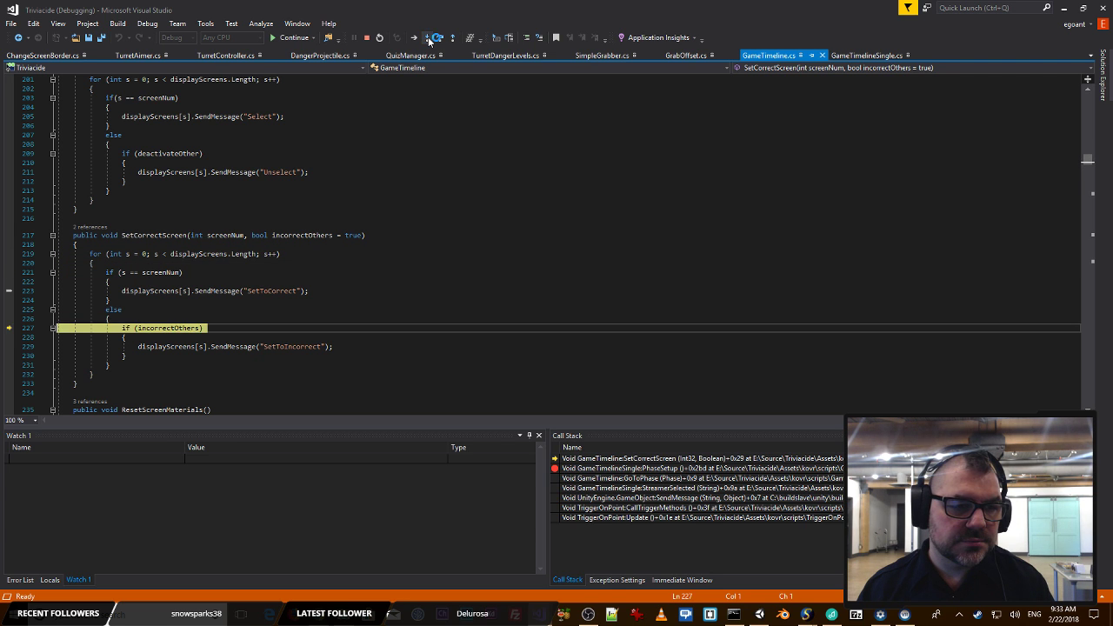
left_click(427, 38)
left_click(427, 38)
left_click(428, 38)
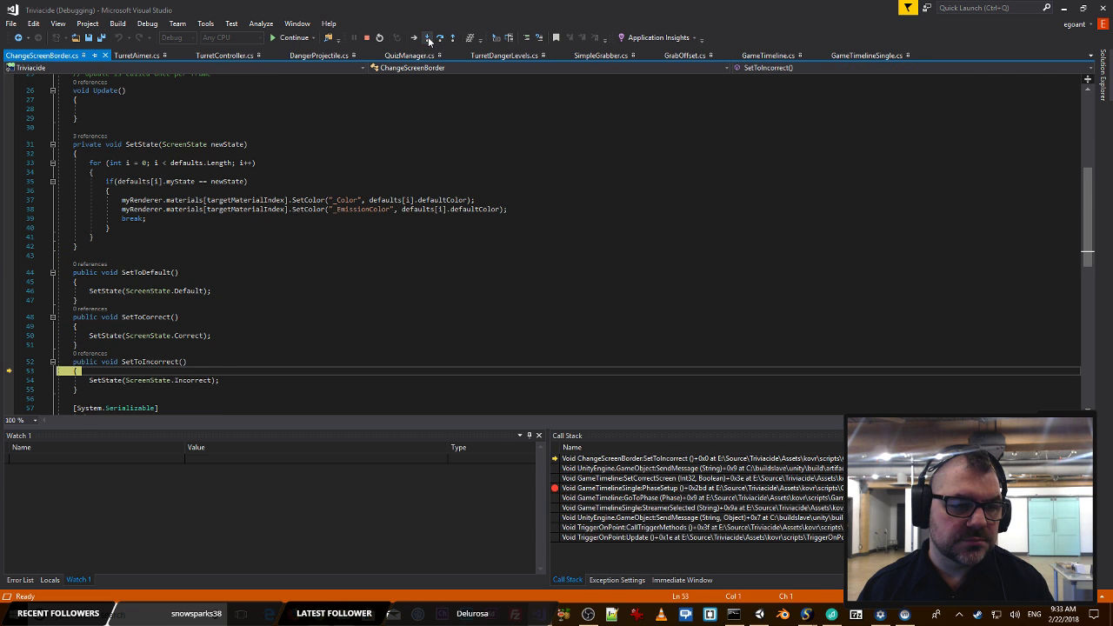
Step: Step into SetState and inspect newState and myState in the line 35 comparison
left_click(428, 38)
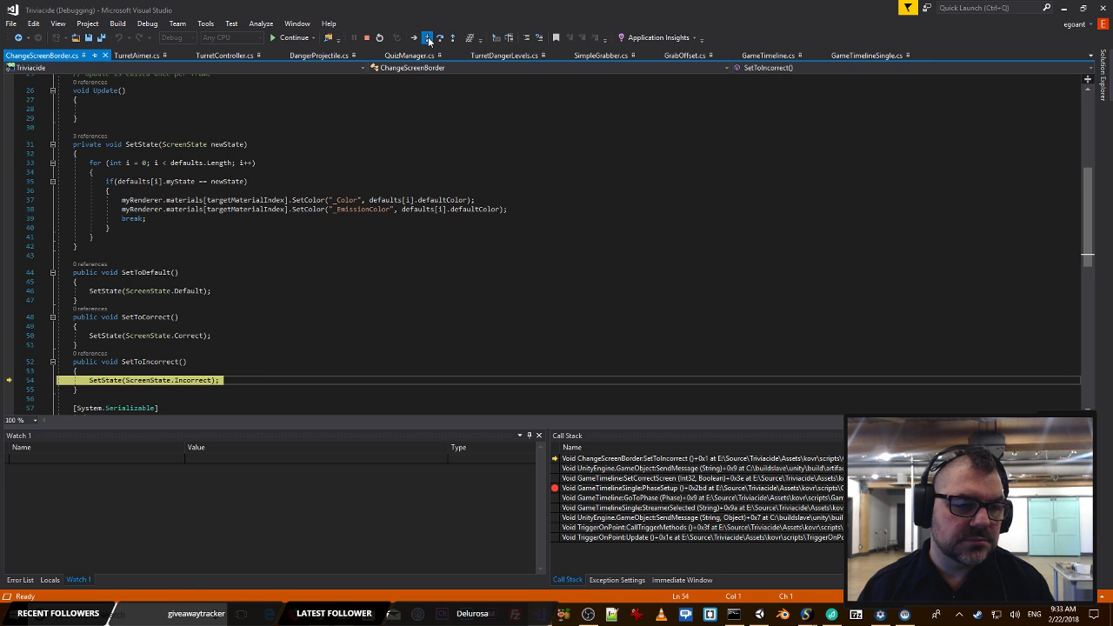
left_click(428, 38)
left_click(428, 38)
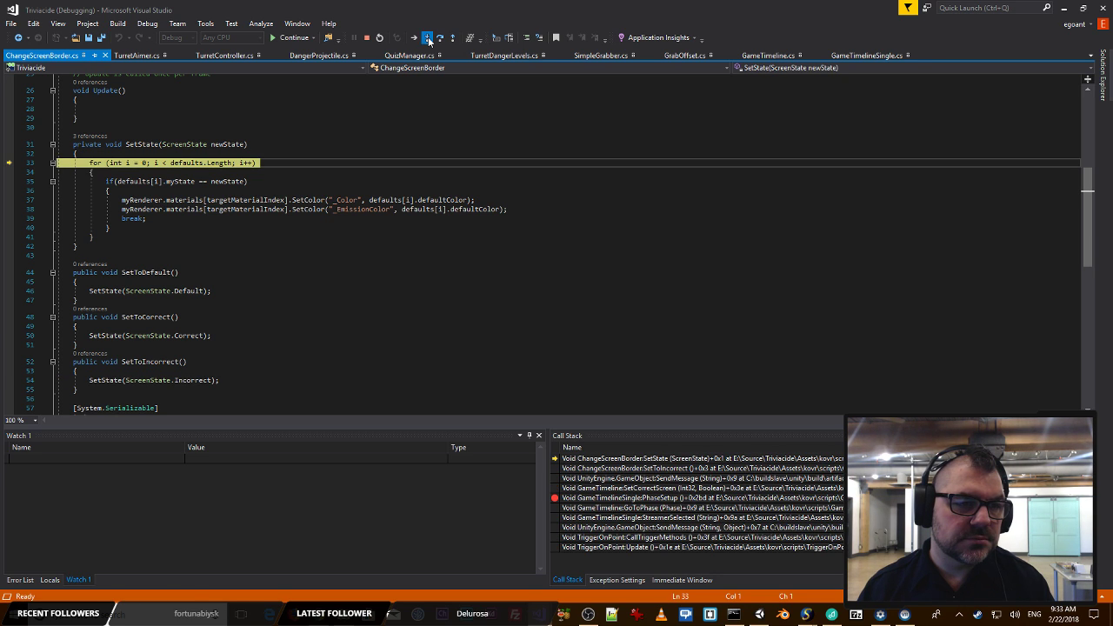
left_click(428, 38)
left_click(428, 38)
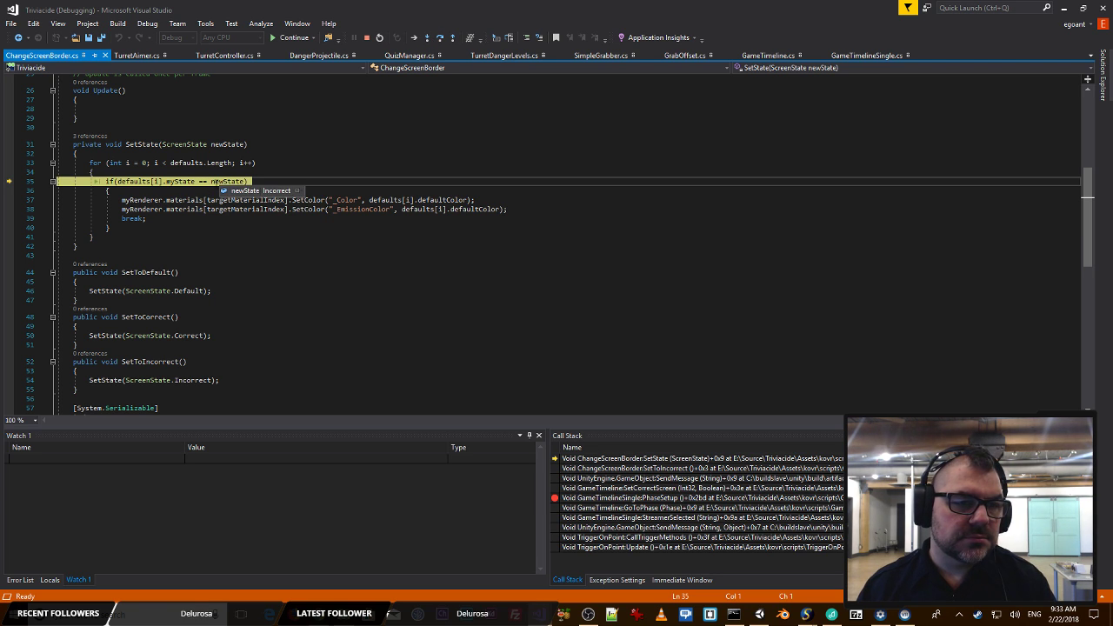
mouse_move(180, 180)
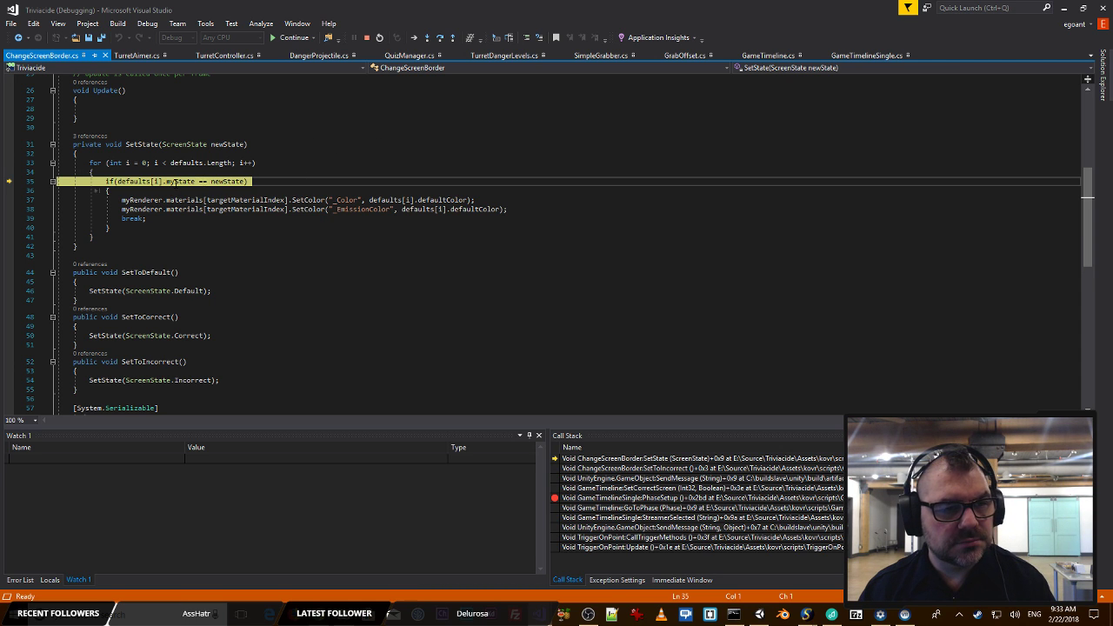
mouse_move(226, 181)
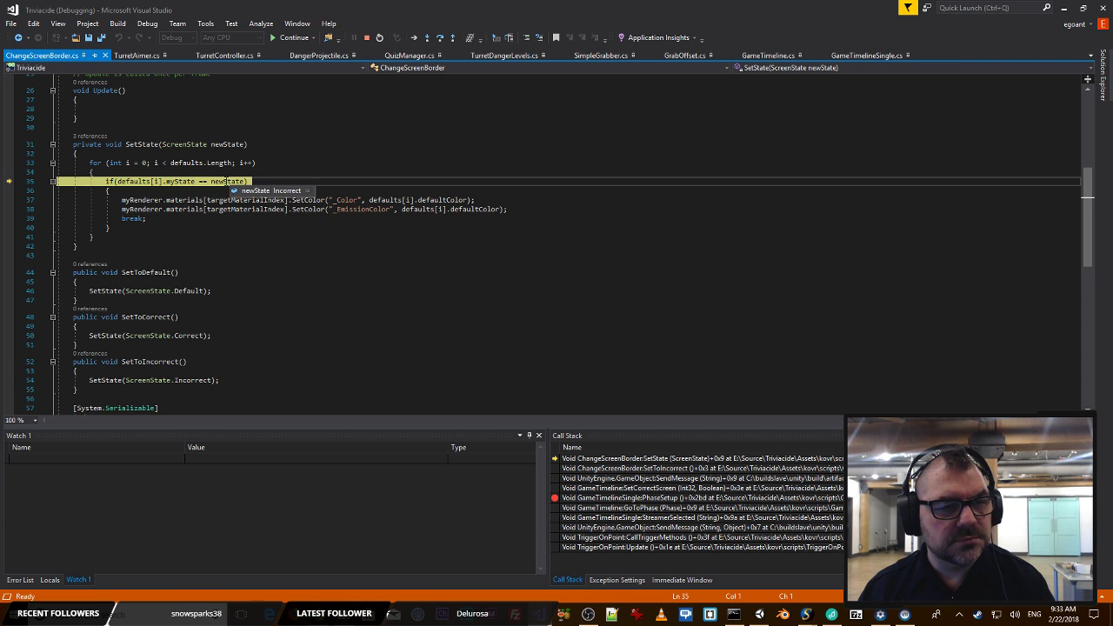
Step: Step through the defaults loop to the "_Color" SetColor call at line 37 and inspect defaults[i].defaultColor
left_click(428, 39)
left_click(428, 39)
left_click(428, 39)
left_click(428, 39)
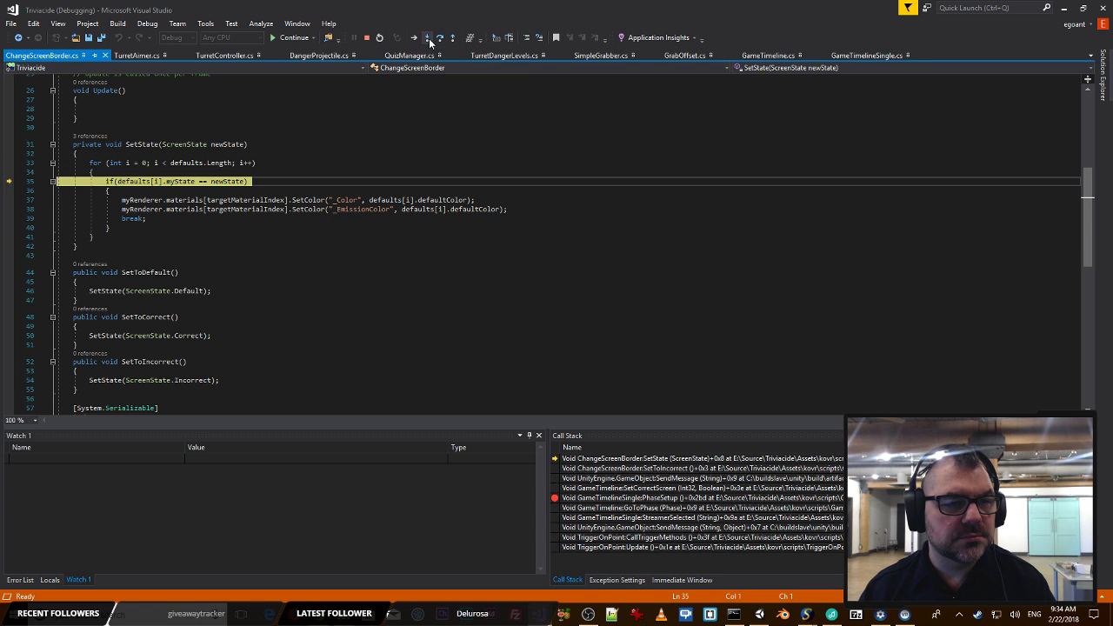
left_click(428, 39)
left_click(428, 39)
left_click(428, 39)
left_click(428, 39)
left_click(428, 39)
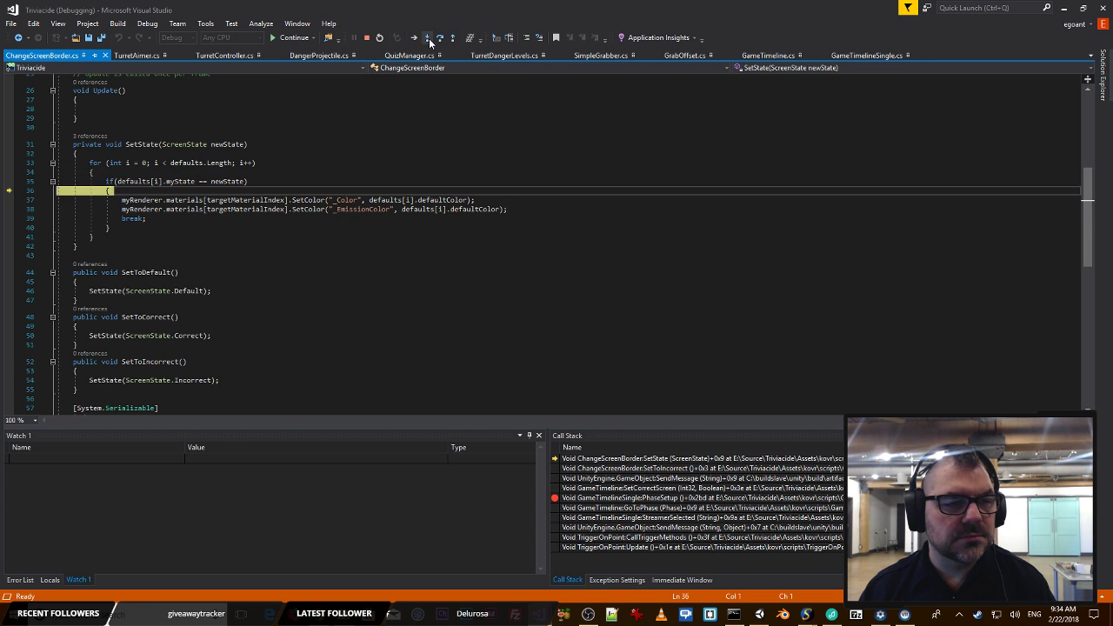
left_click(428, 39)
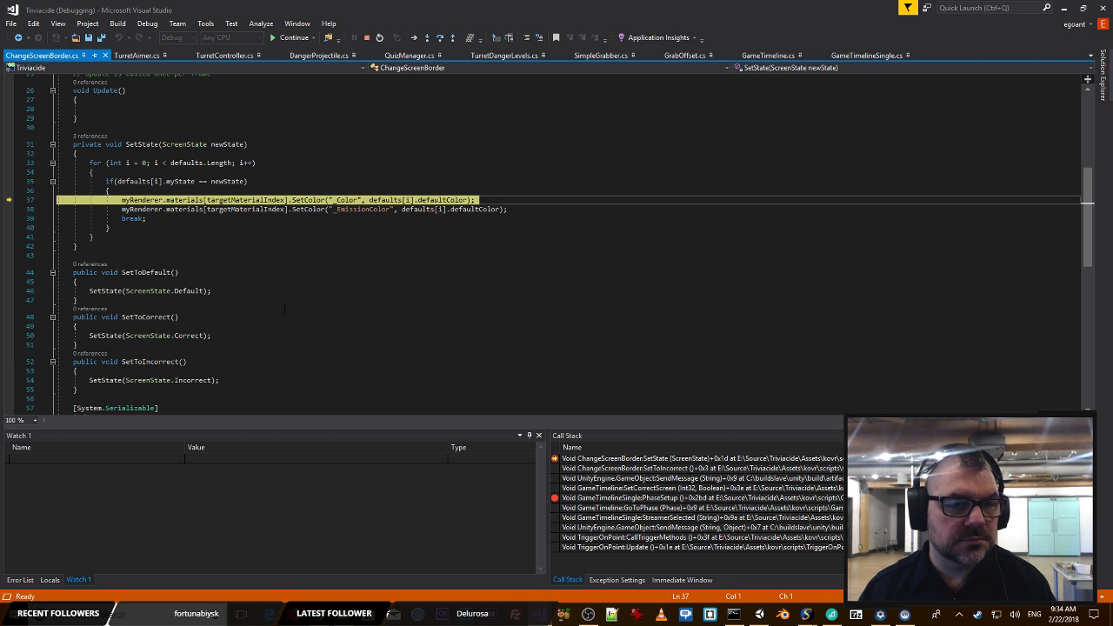
mouse_move(428, 198)
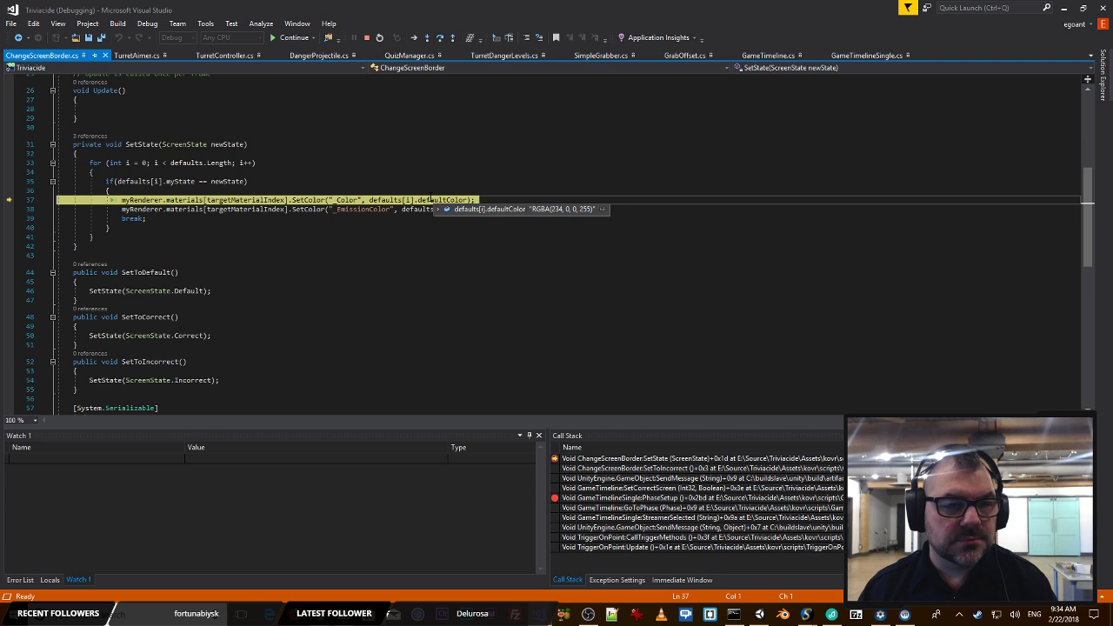
Step: Step past both SetColor calls and out of SetState and SetToIncorrect, back into the SetCorrectScreen loop
left_click(426, 39)
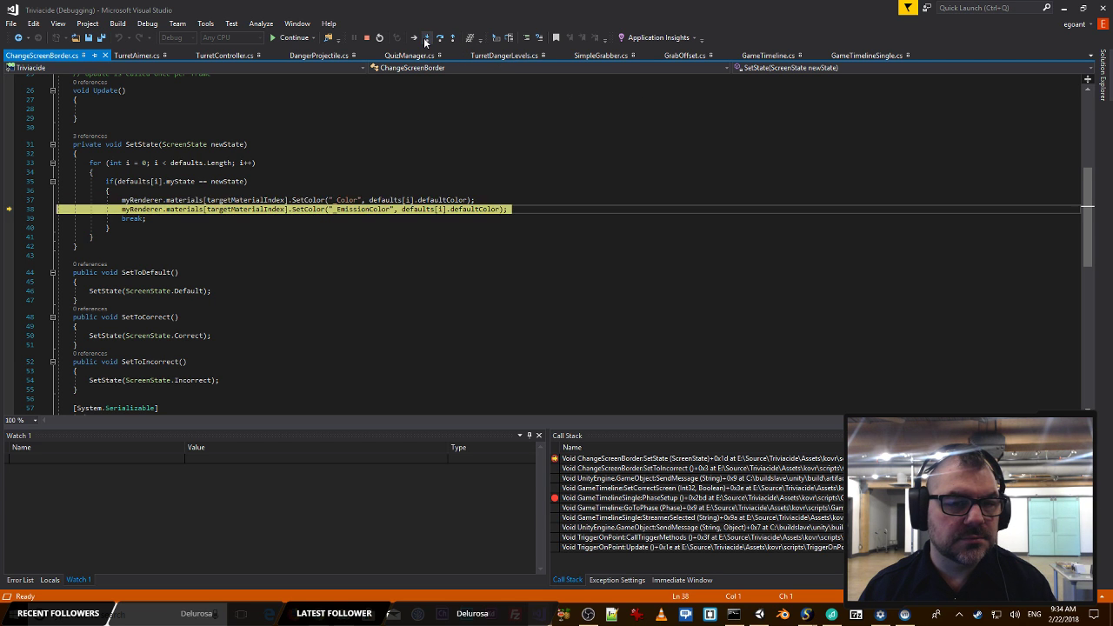
left_click(426, 39)
left_click(426, 38)
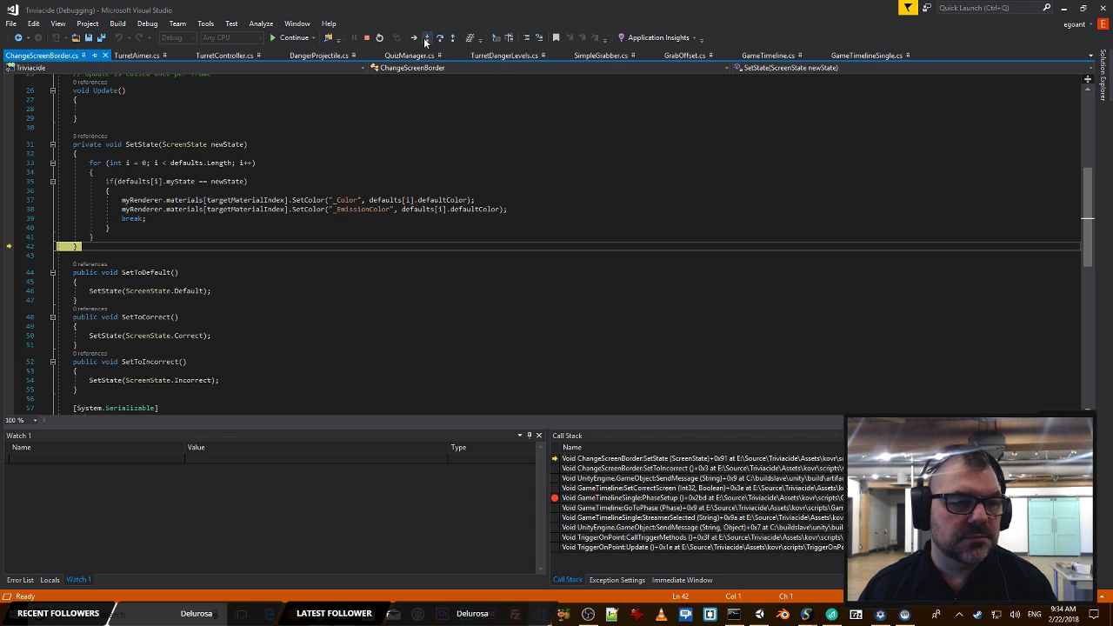
left_click(426, 38)
left_click(426, 39)
left_click(426, 38)
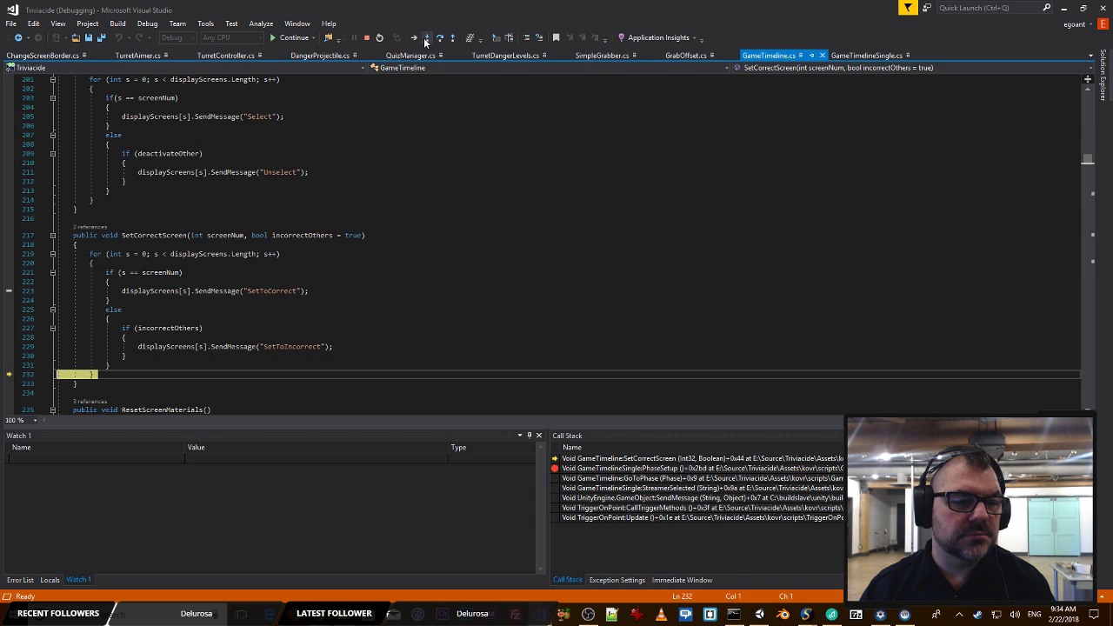
Step: Step through the loop's pass for the second display screen, following SetToIncorrect and SetState until the next screenNum comparison
left_click(426, 38)
left_click(426, 38)
left_click(426, 39)
left_click(426, 38)
left_click(426, 39)
left_click(426, 38)
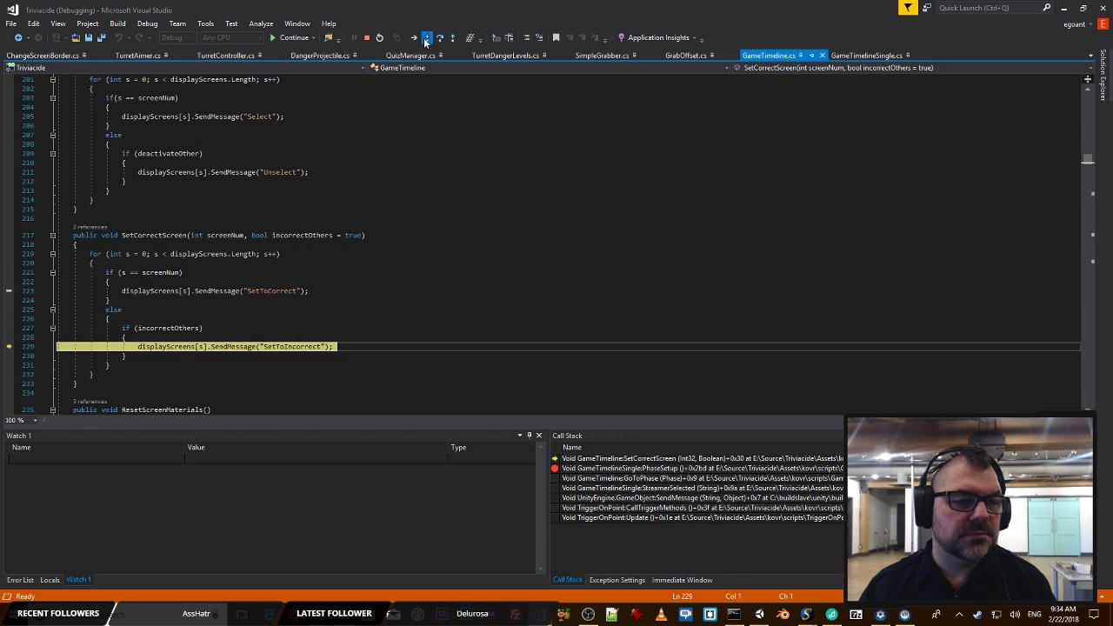
left_click(427, 39)
left_click(426, 38)
left_click(426, 38)
left_click(426, 38)
left_click(427, 38)
left_click(426, 38)
left_click(426, 39)
left_click(426, 38)
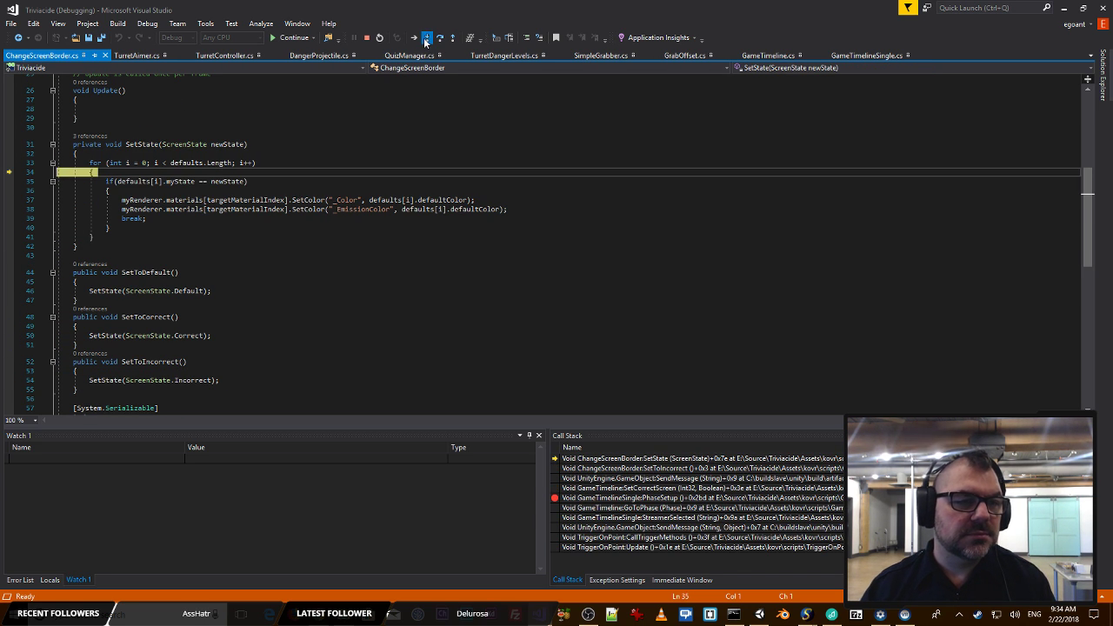
left_click(426, 38)
left_click(426, 38)
left_click(426, 38)
left_click(426, 38)
left_click(426, 39)
left_click(426, 38)
left_click(426, 38)
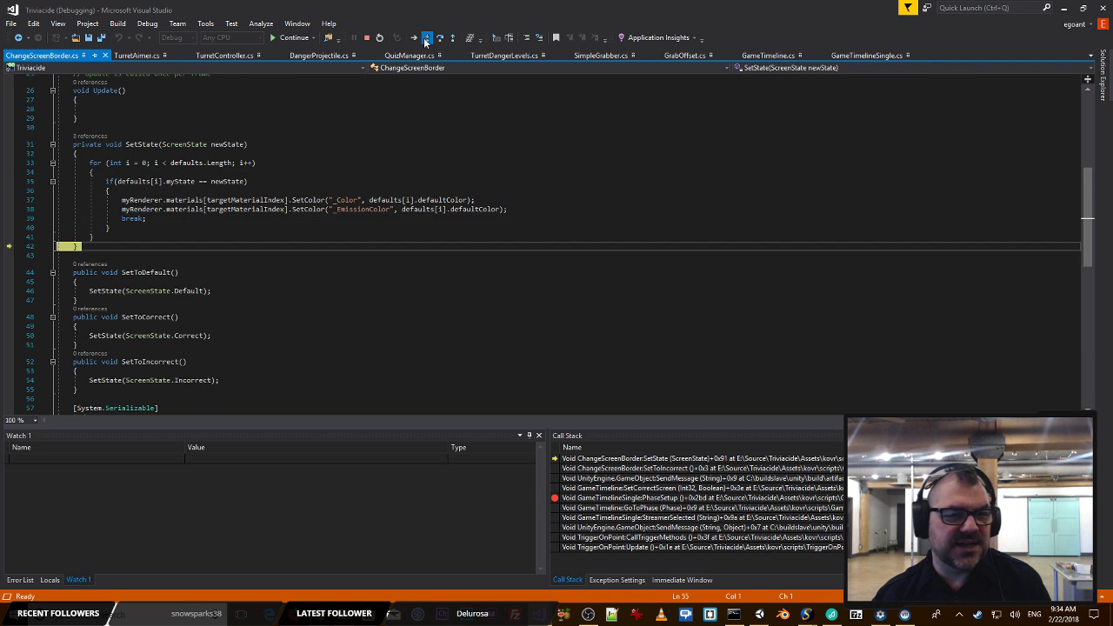
left_click(426, 38)
left_click(426, 38)
left_click(426, 40)
left_click(426, 39)
left_click(426, 40)
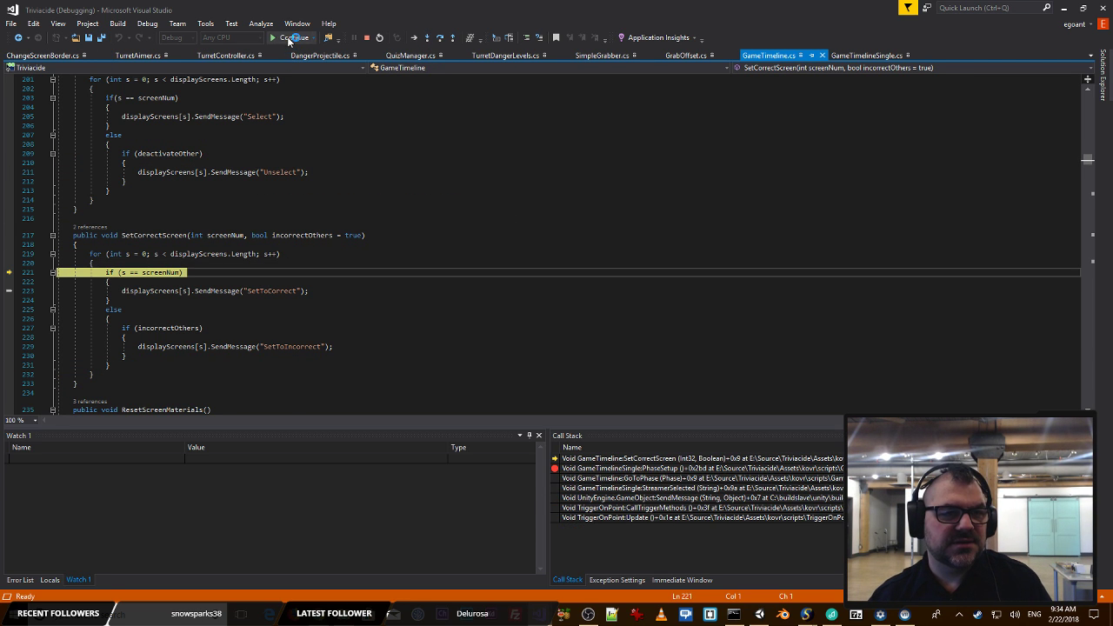
Step: Resume execution, clear the breakpoints at lines 37 and 39 of TurretController.cs, and stop play mode in Unity
left_click(293, 40)
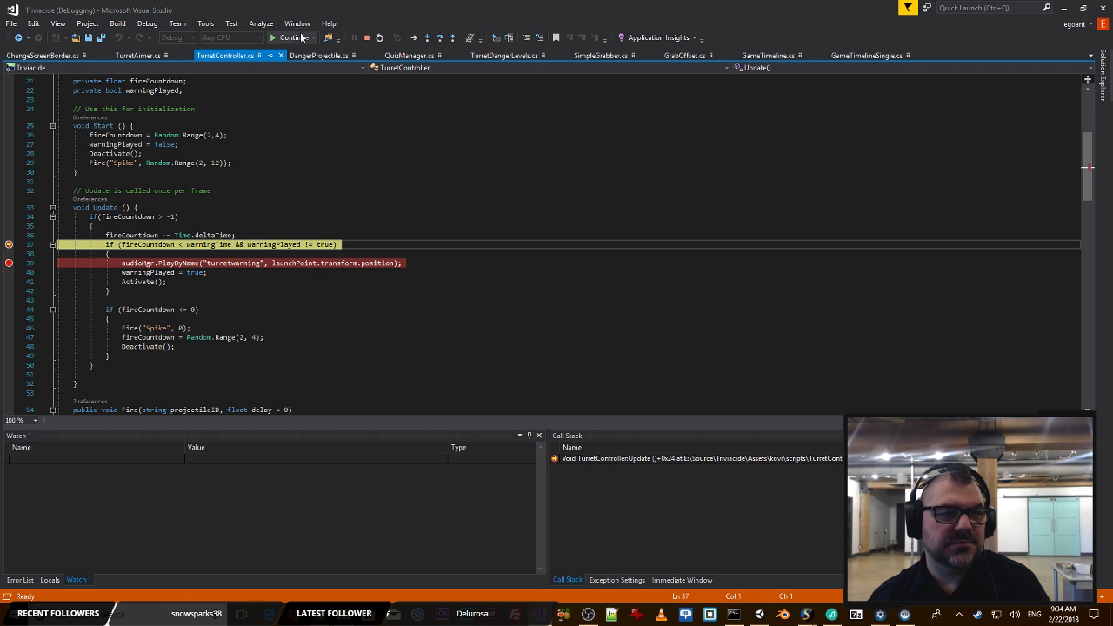
left_click(297, 40)
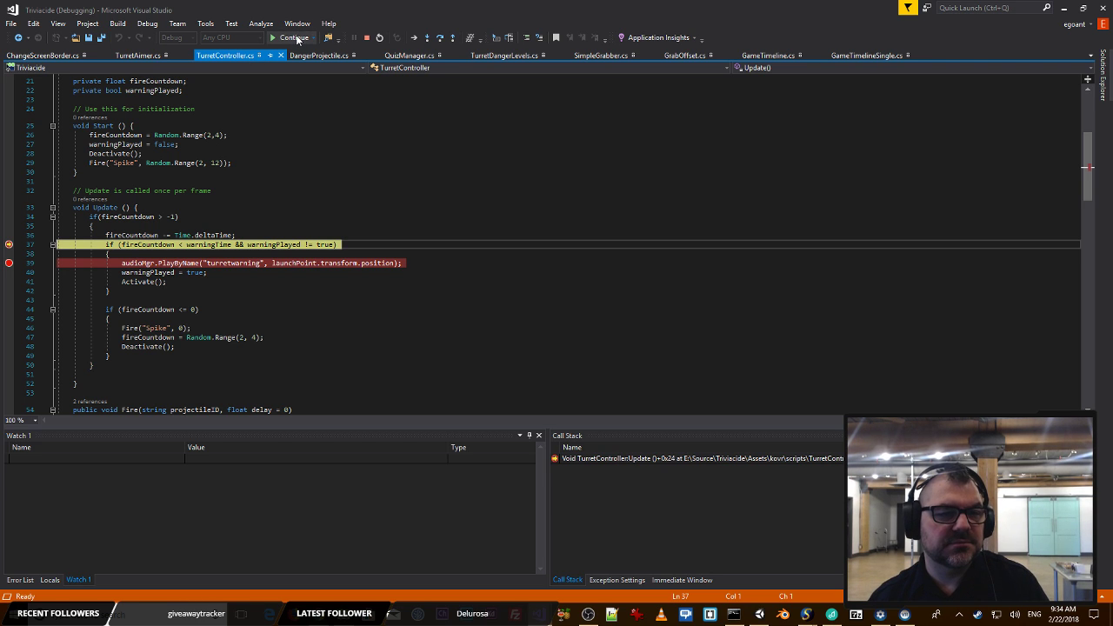
left_click(8, 263)
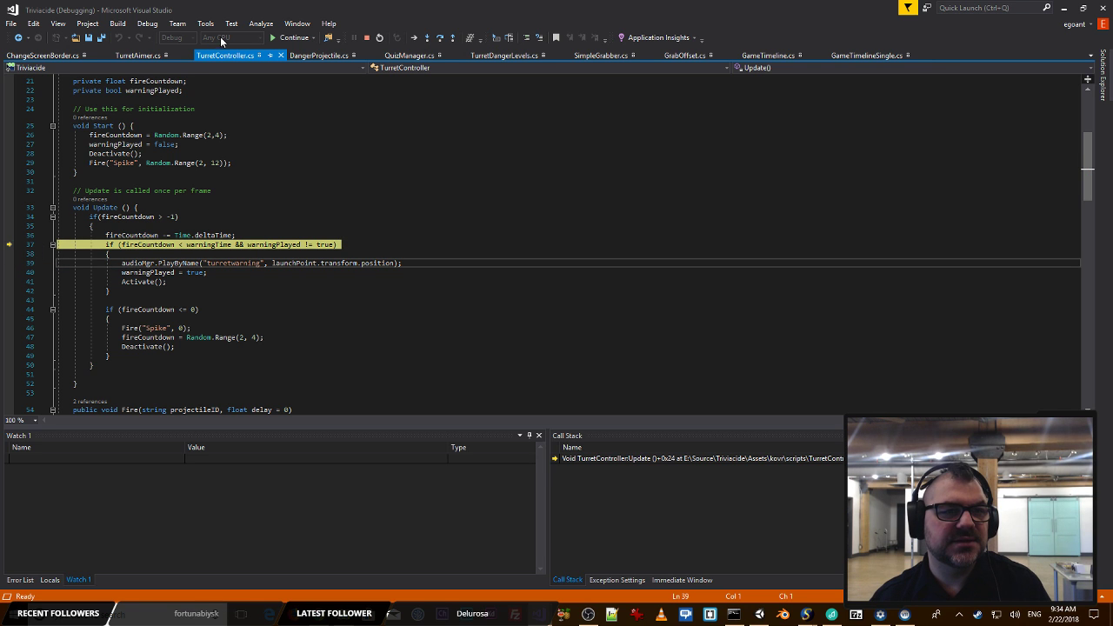
left_click(292, 37)
key("alt+Tab")
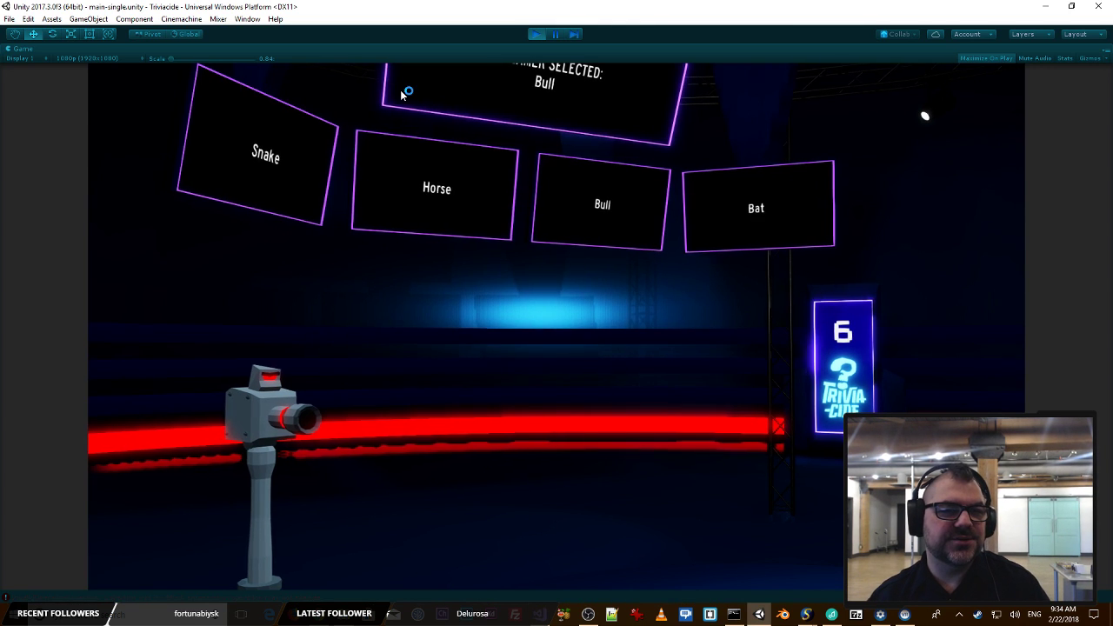
left_click(537, 36)
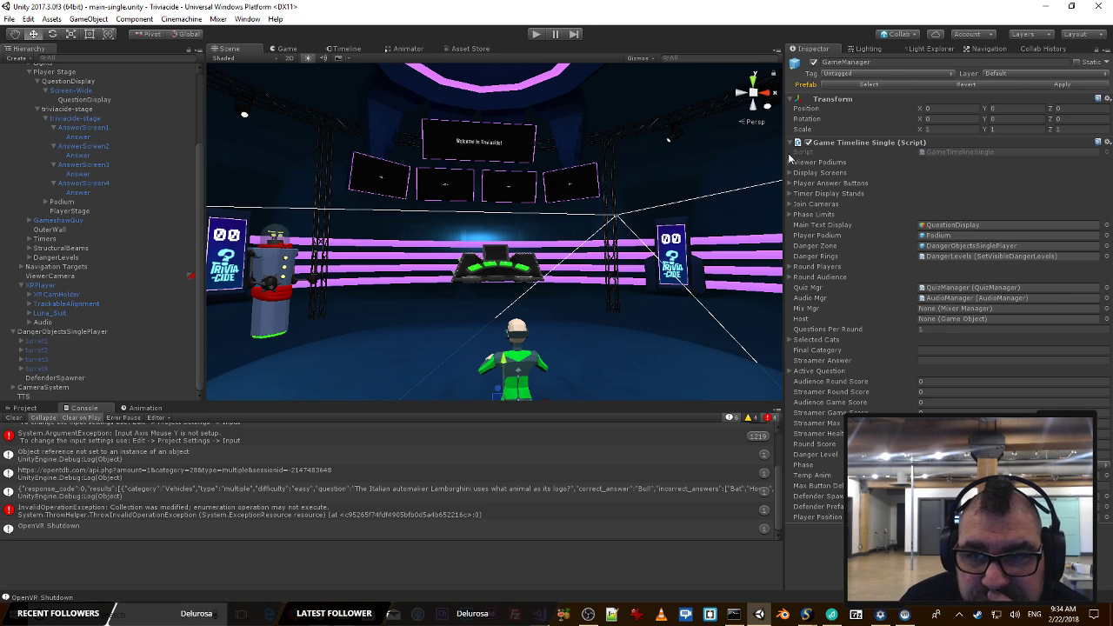
Step: Expand GameManager's Phase Limits, collapse the Pregame through Answer Question entries, and select the Question Results Round Timer value
scroll(108, 153, "up", 5)
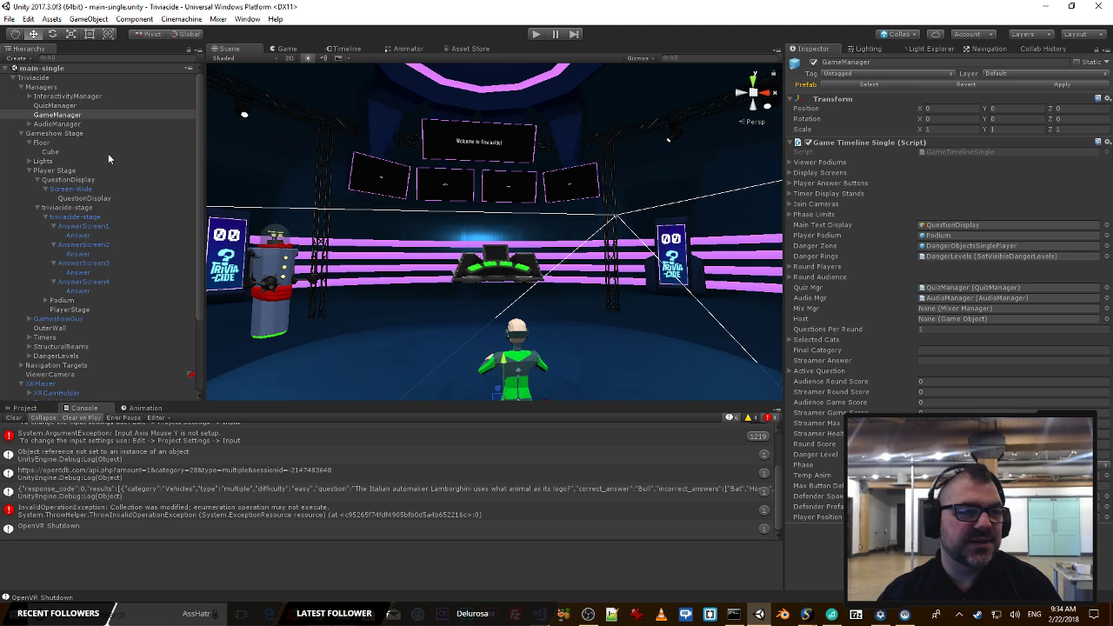
left_click(789, 214)
scroll(886, 250, "down", 3)
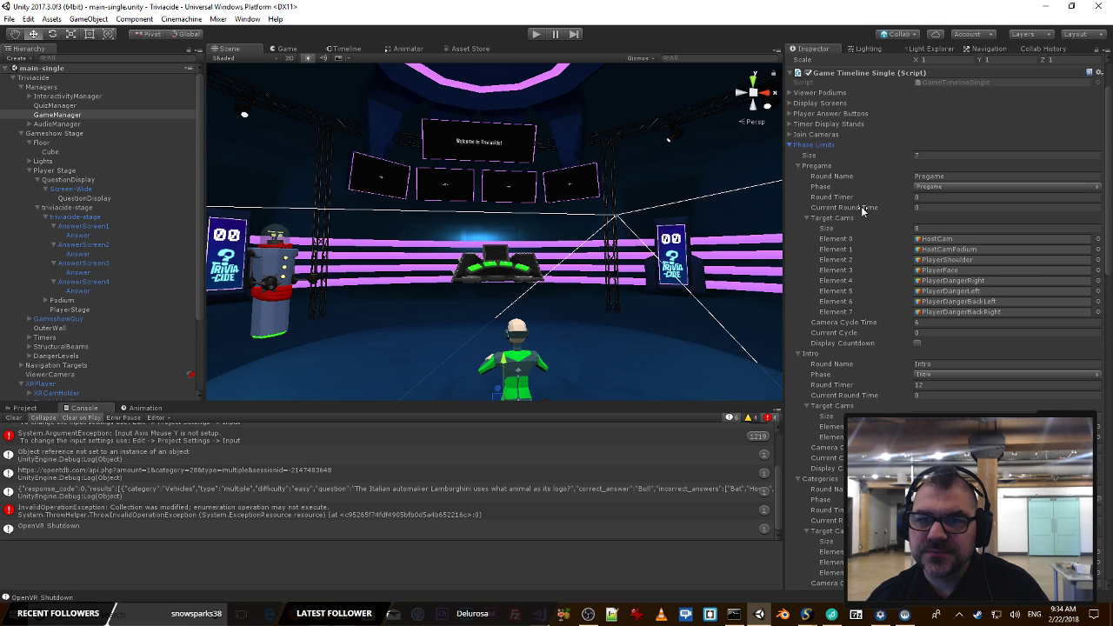
left_click(799, 165)
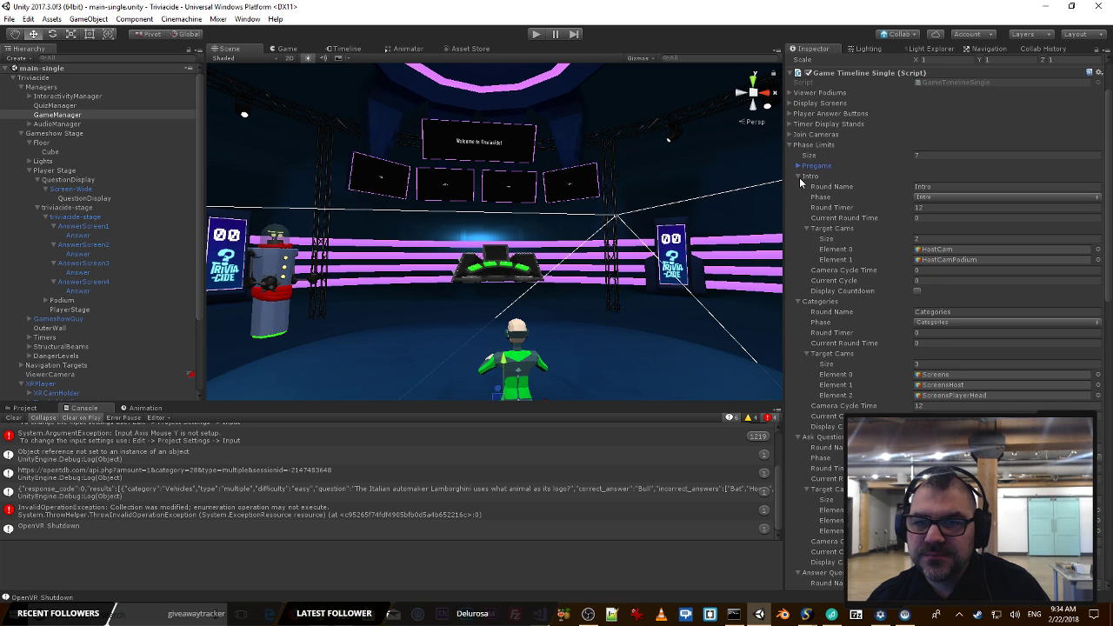
left_click(799, 175)
left_click(798, 187)
left_click(802, 197)
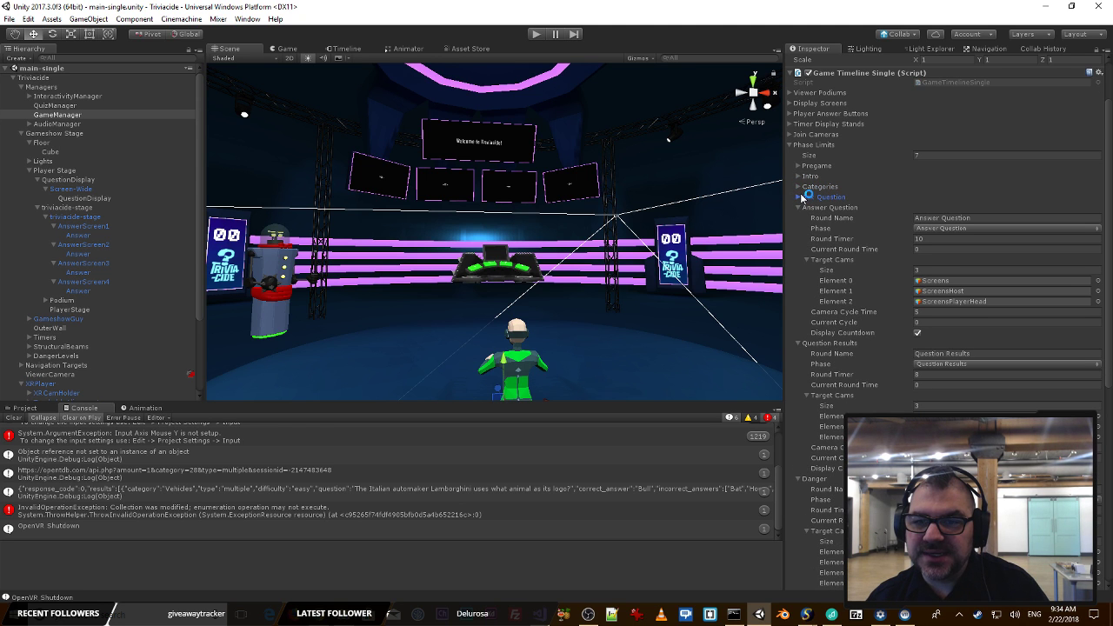
left_click(800, 207)
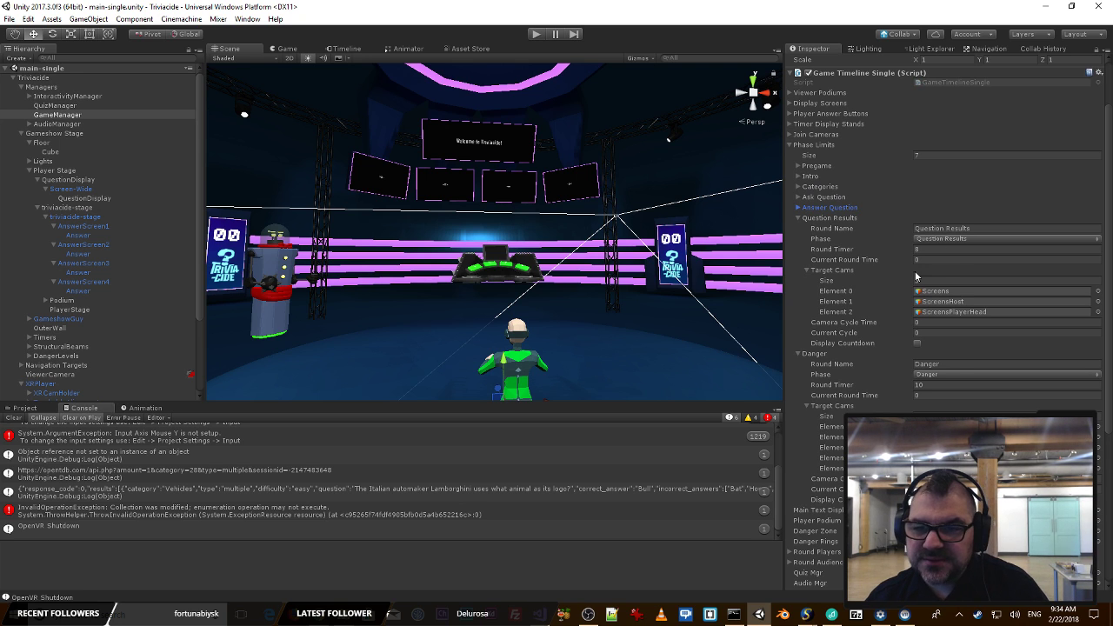
left_click(973, 250)
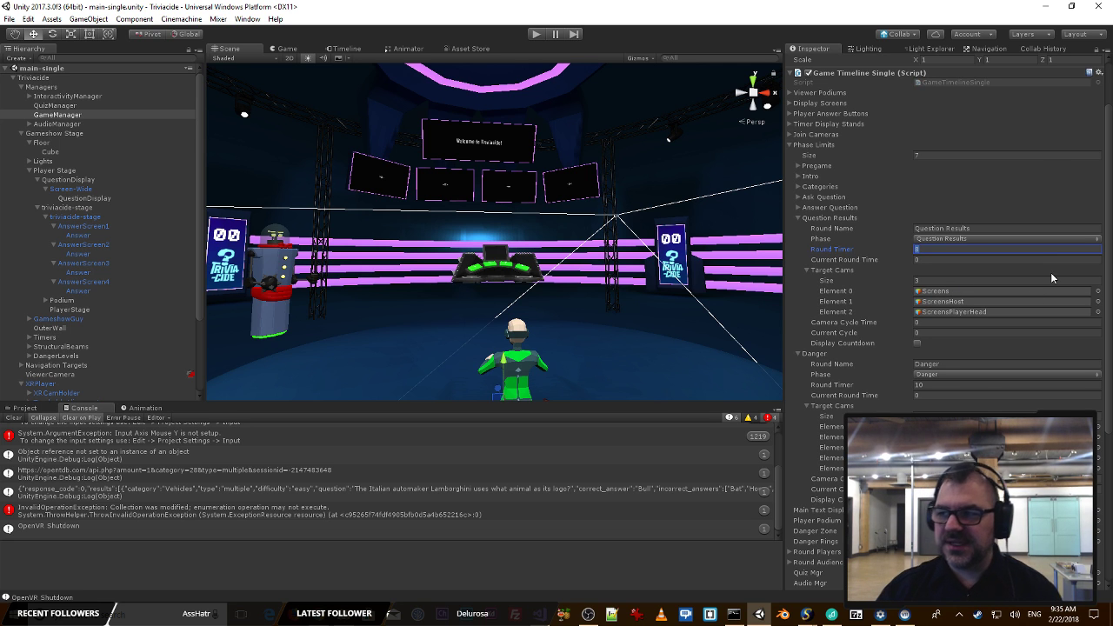
Step: Switch to Visual Studio, stop the debugging session, and search GameTimelineSingle.cs for "results"
key("alt+Tab")
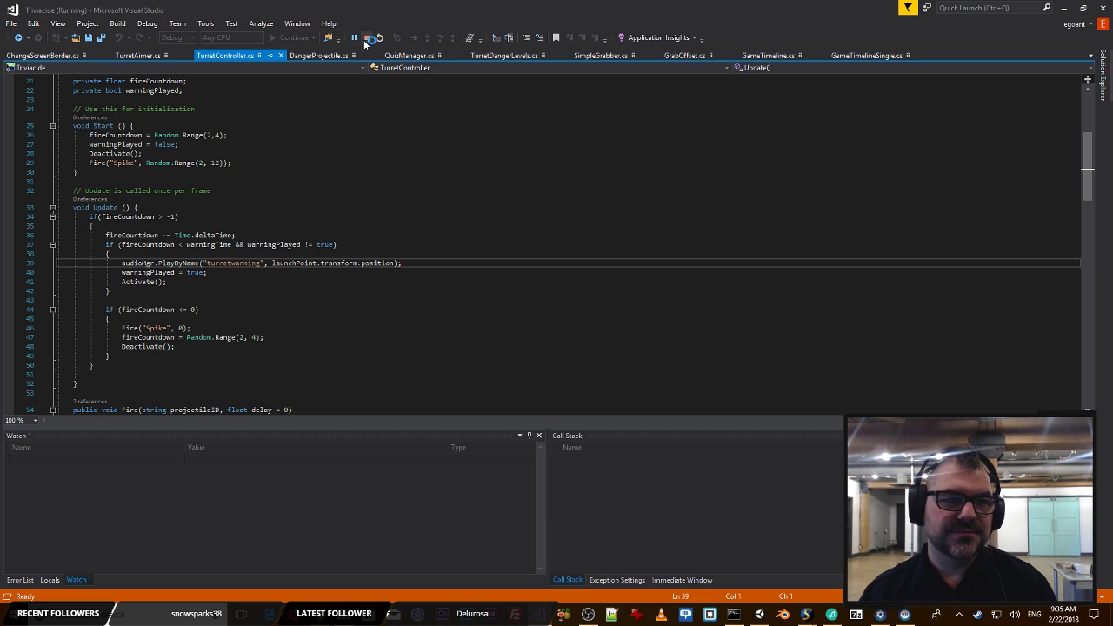
left_click(366, 37)
key("ctrl+f")
type("results")
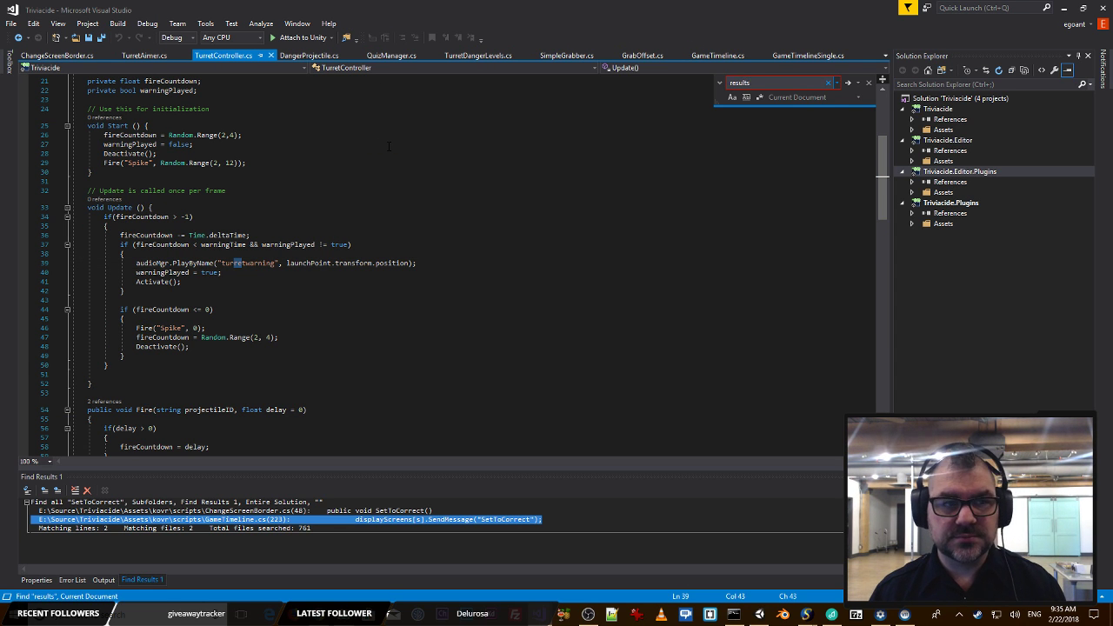
left_click(783, 56)
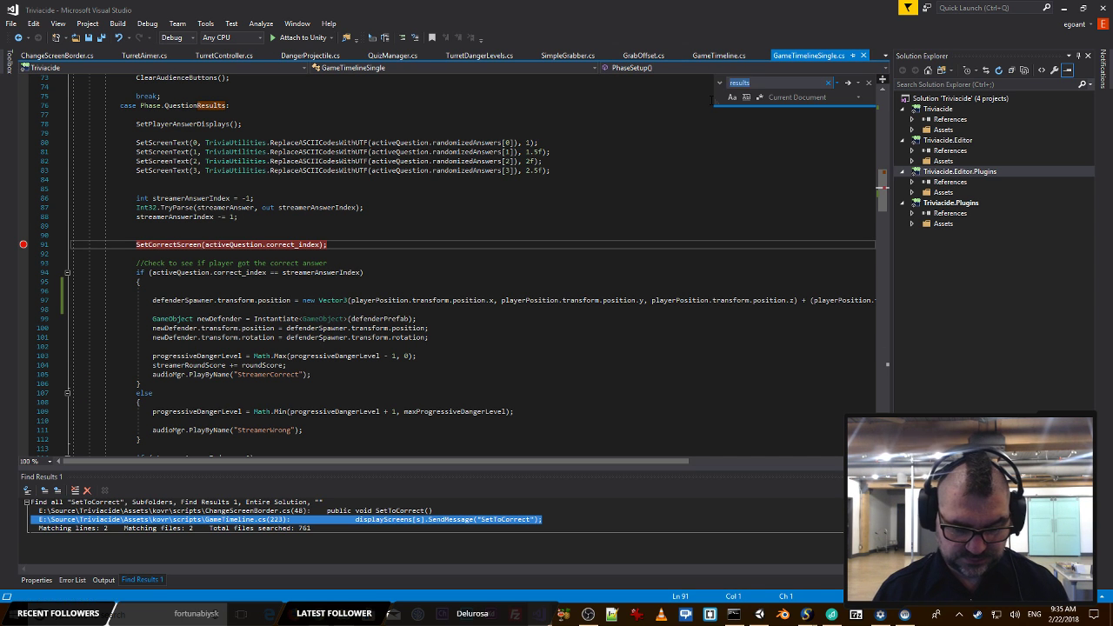
key("ctrl+f")
key("Return")
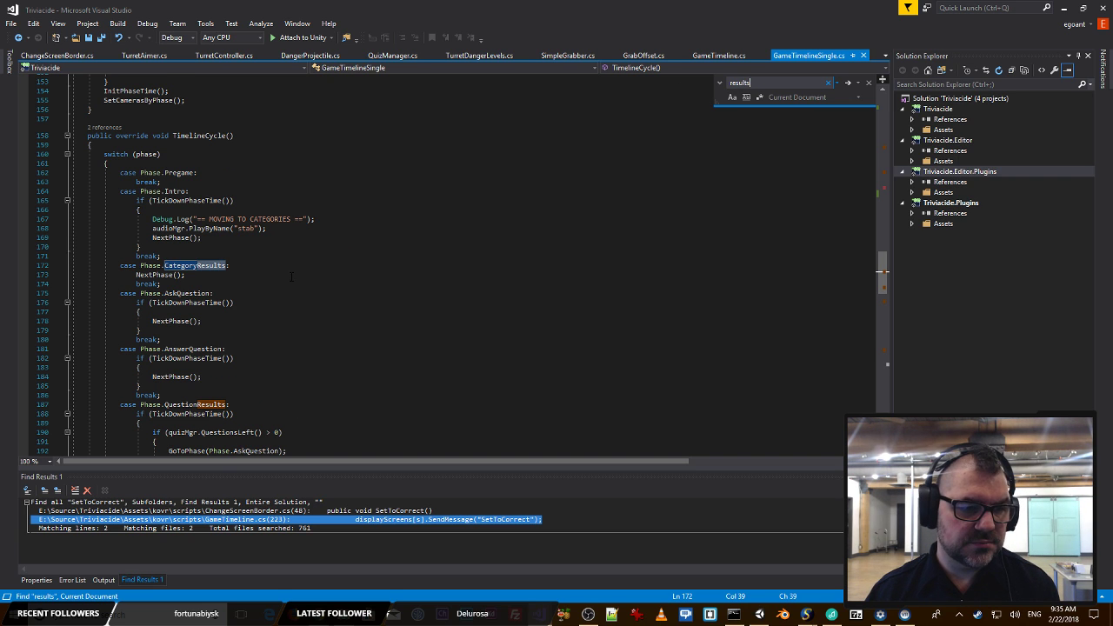
Step: Go through the remaining "results" matches in TimelineCycle and back around to the QuestionResults case in PhaseSetup
scroll(291, 276, "down", 5)
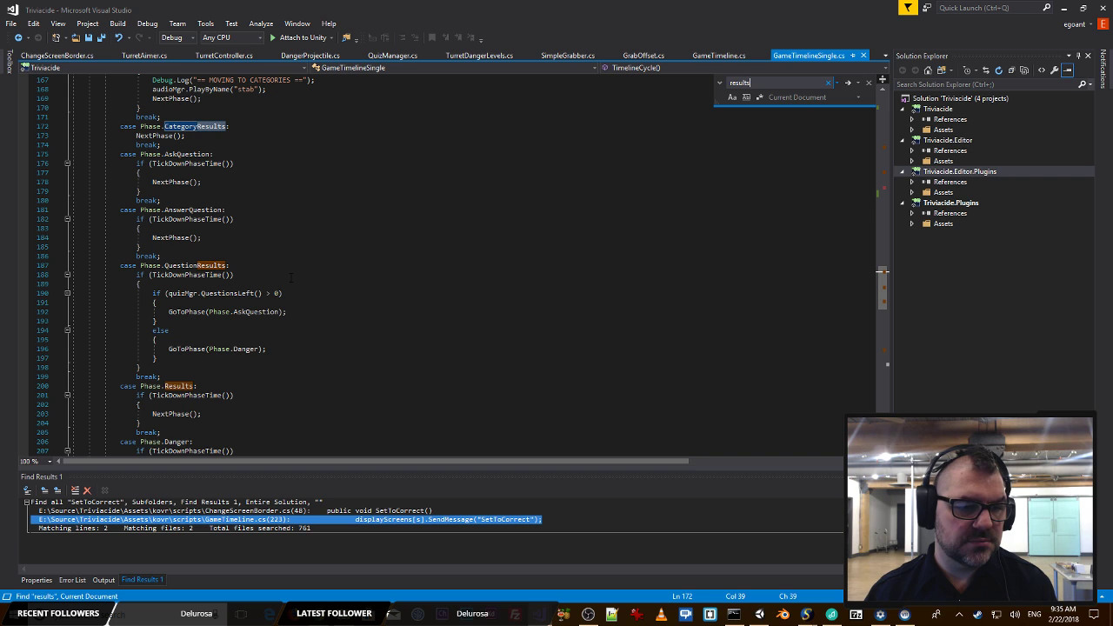
scroll(291, 277, "down", 1)
key("Return")
key("Return")
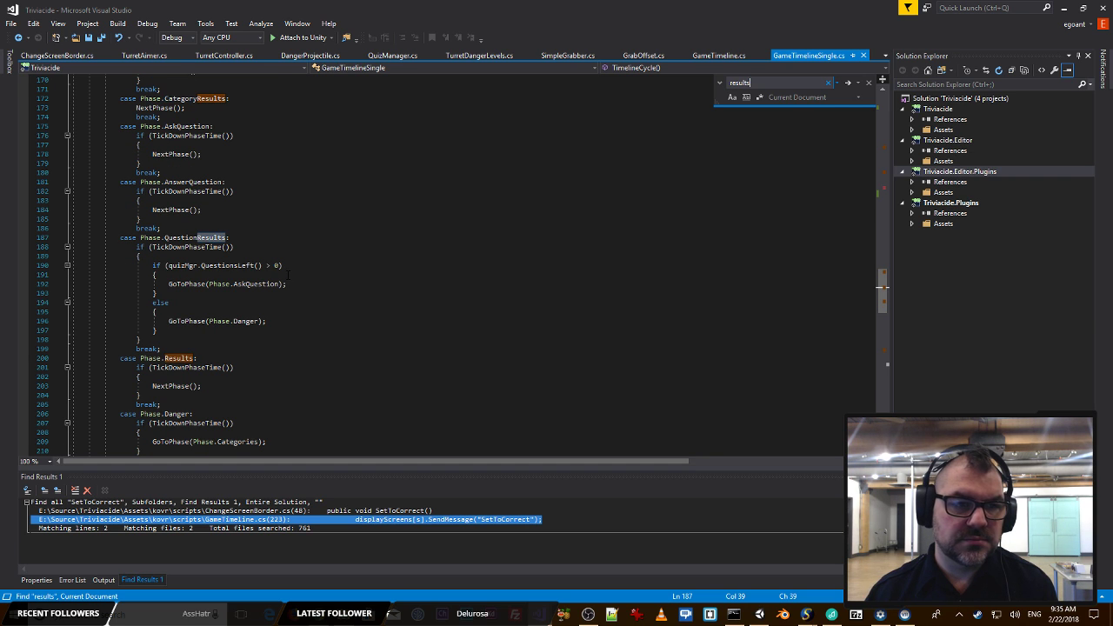
key("Return")
key("Return")
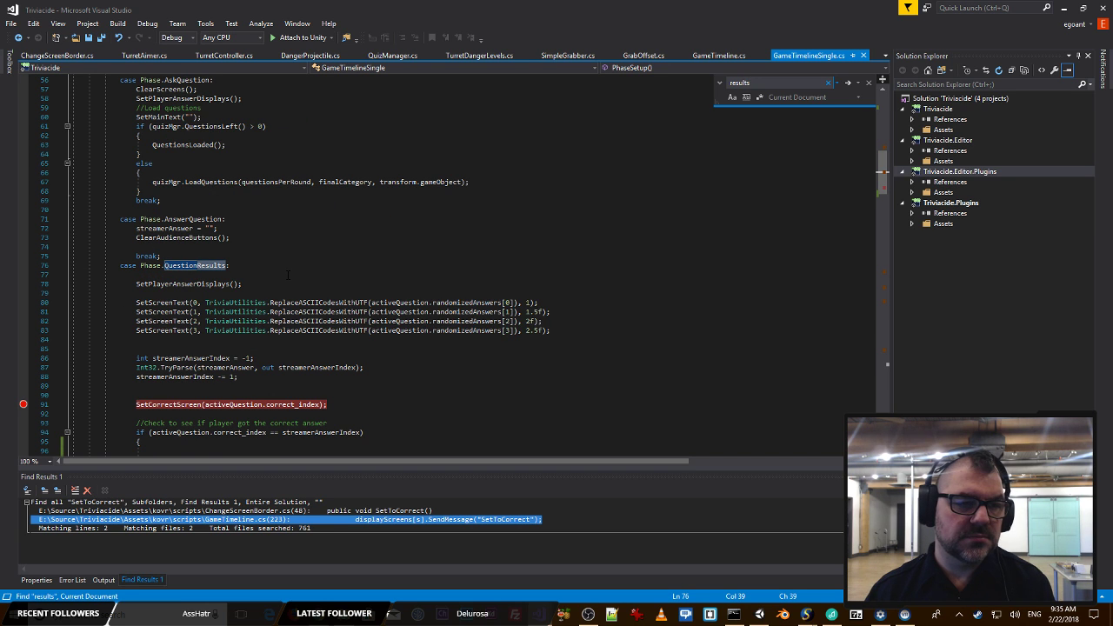
key("Return")
left_click(559, 328)
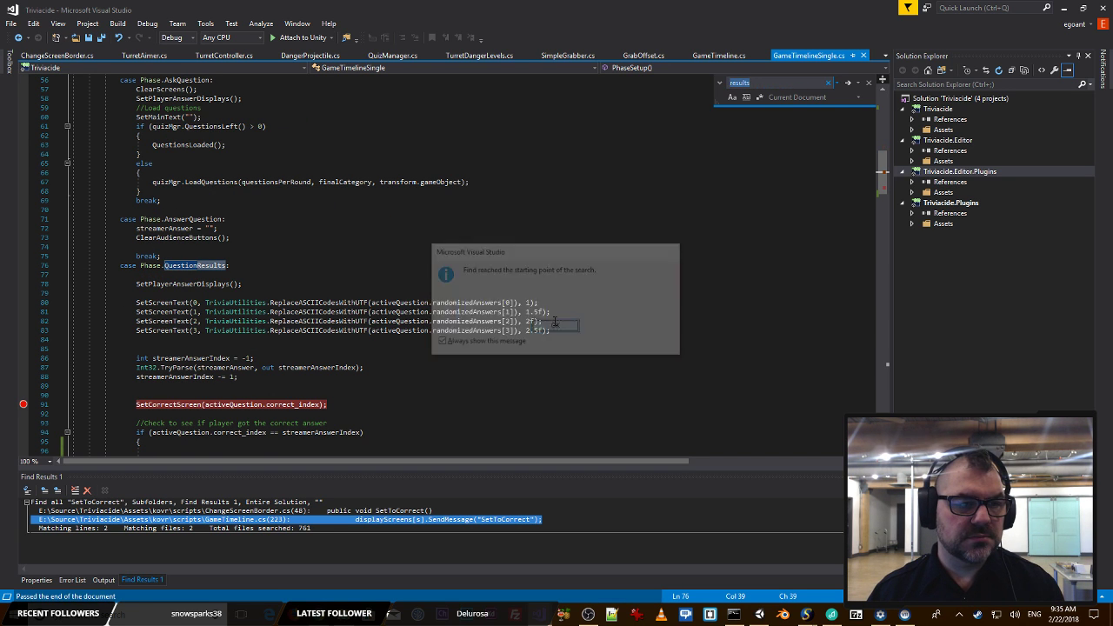
Step: Follow the ClearScreens call in the AskQuestion case to its definition, and on to the definition of ResetScreenMaterials
scroll(305, 242, "up", 8)
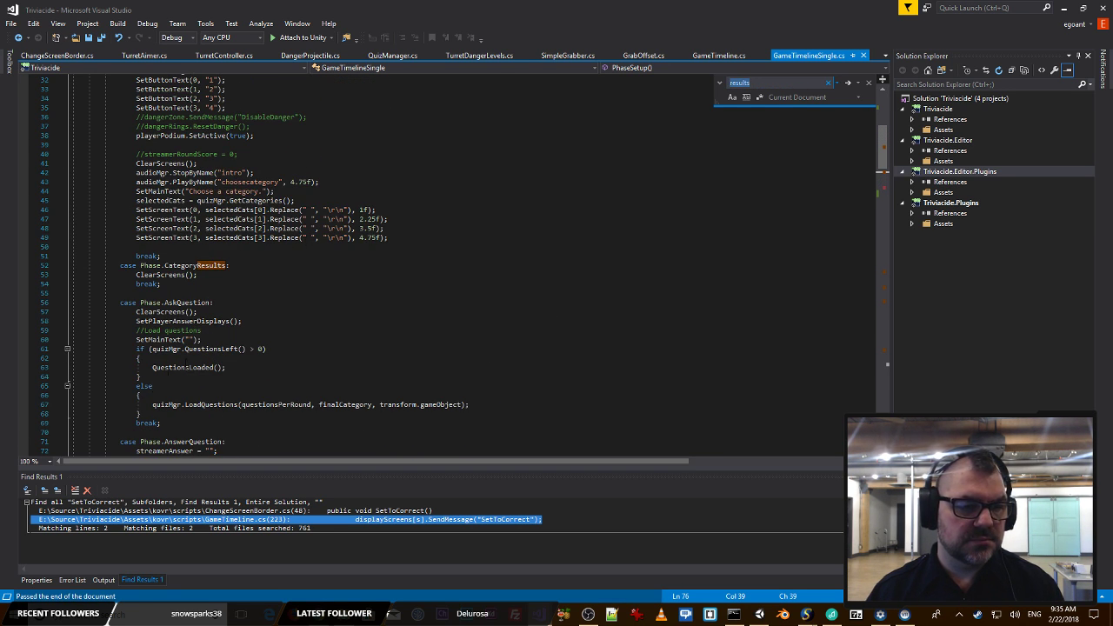
left_click(155, 311)
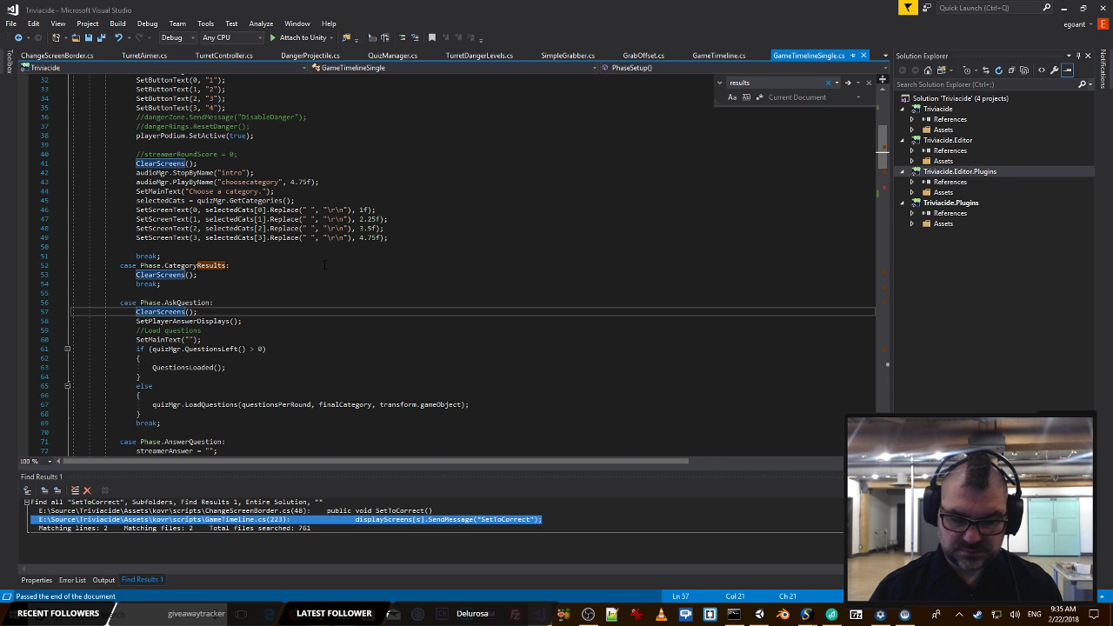
key("F12")
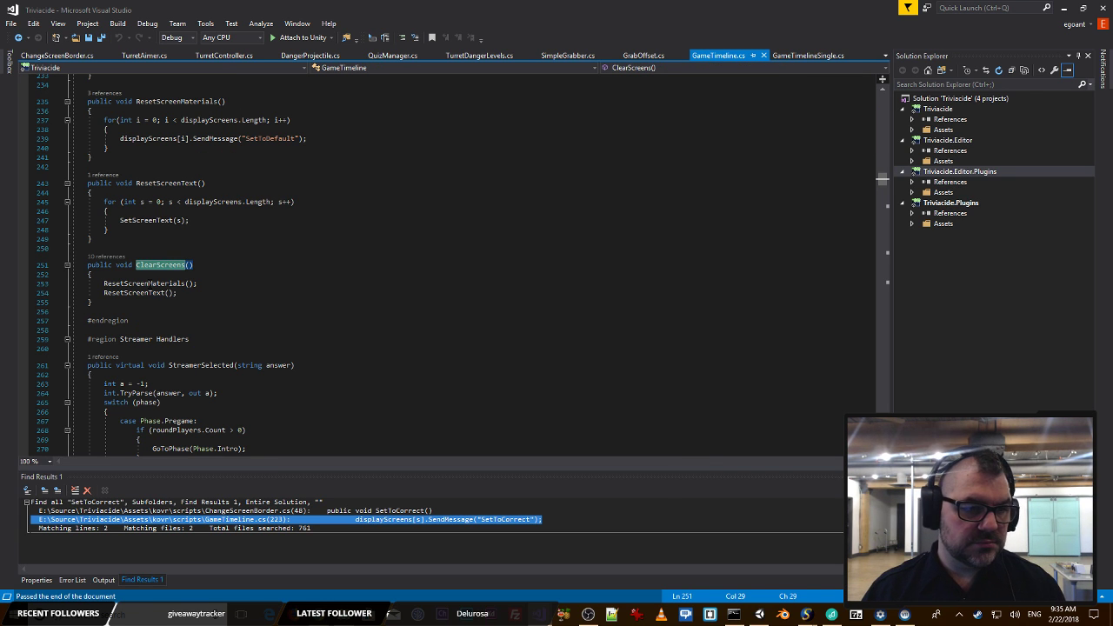
left_click(150, 283)
key("F12")
key("F5")
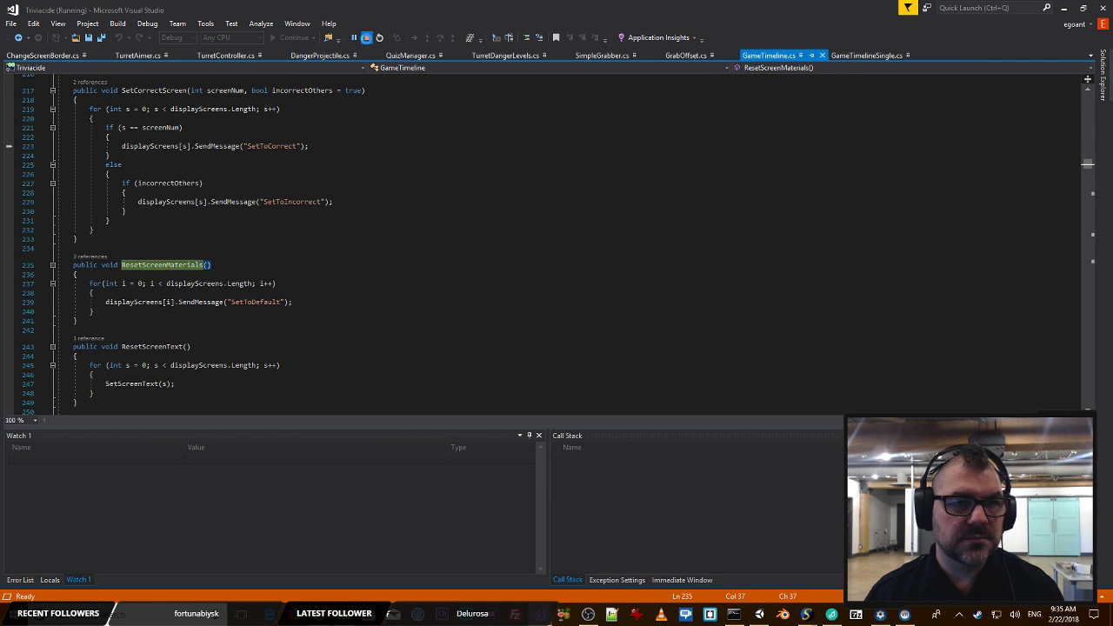
left_click(366, 37)
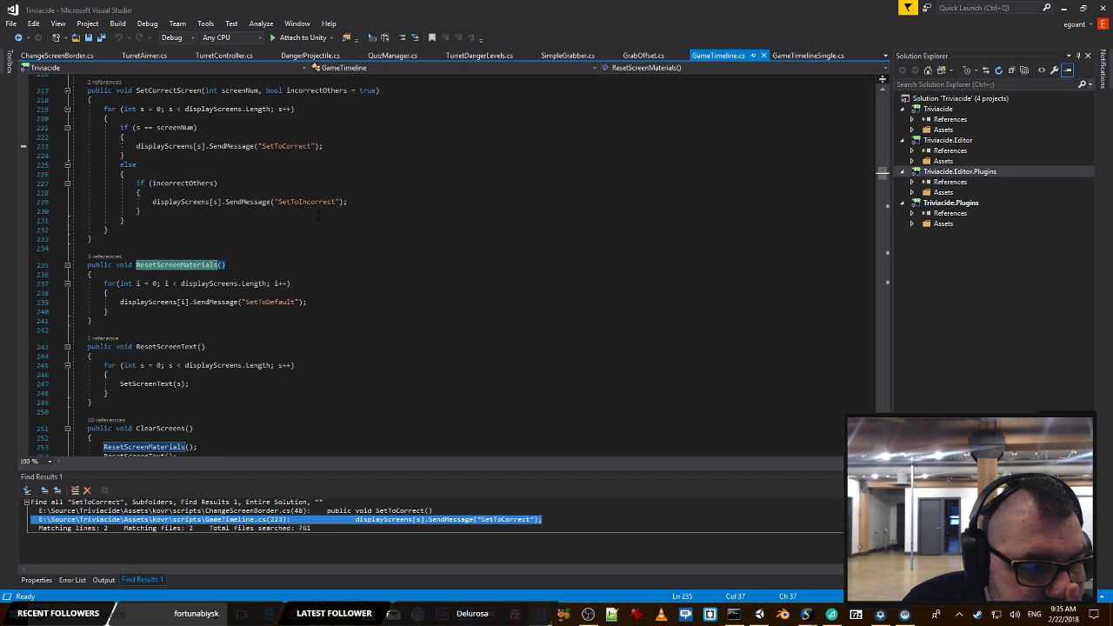
Step: Select the ResetScreenMaterials method name in GameTimeline.cs and search the entire solution for it
scroll(312, 211, "down", 2)
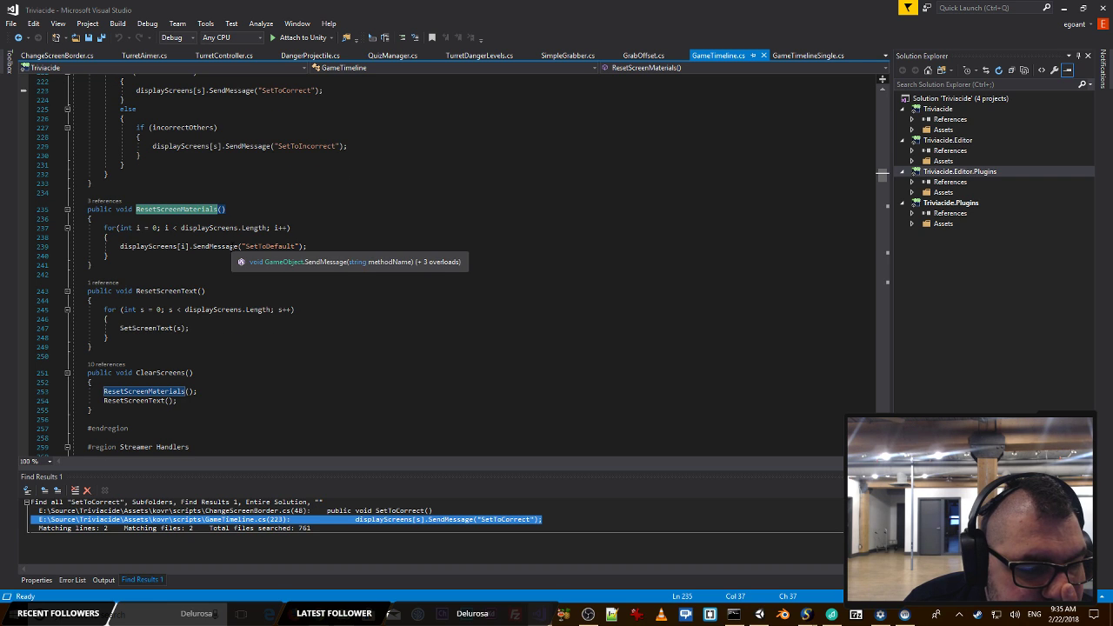
left_click(313, 247)
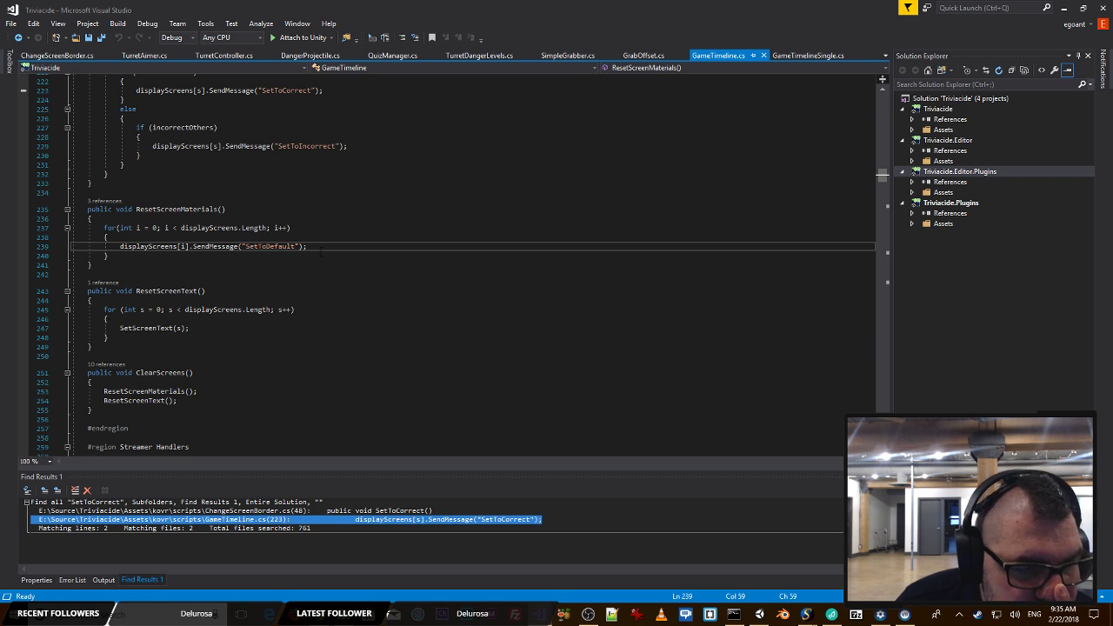
double_click(181, 209)
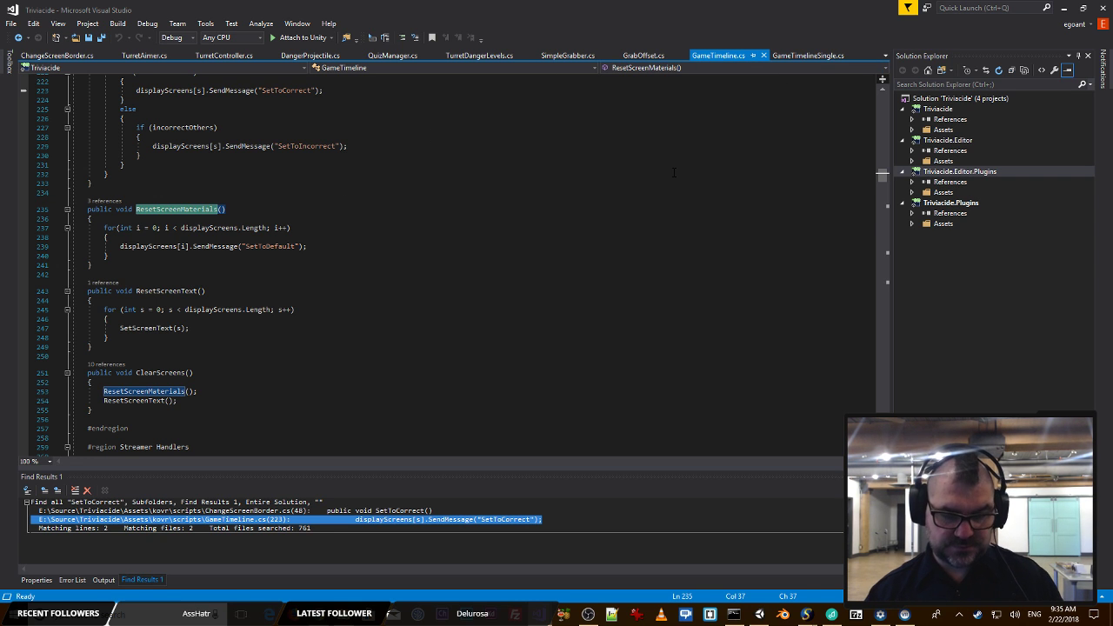
key("ctrl+shift+f")
key("Return")
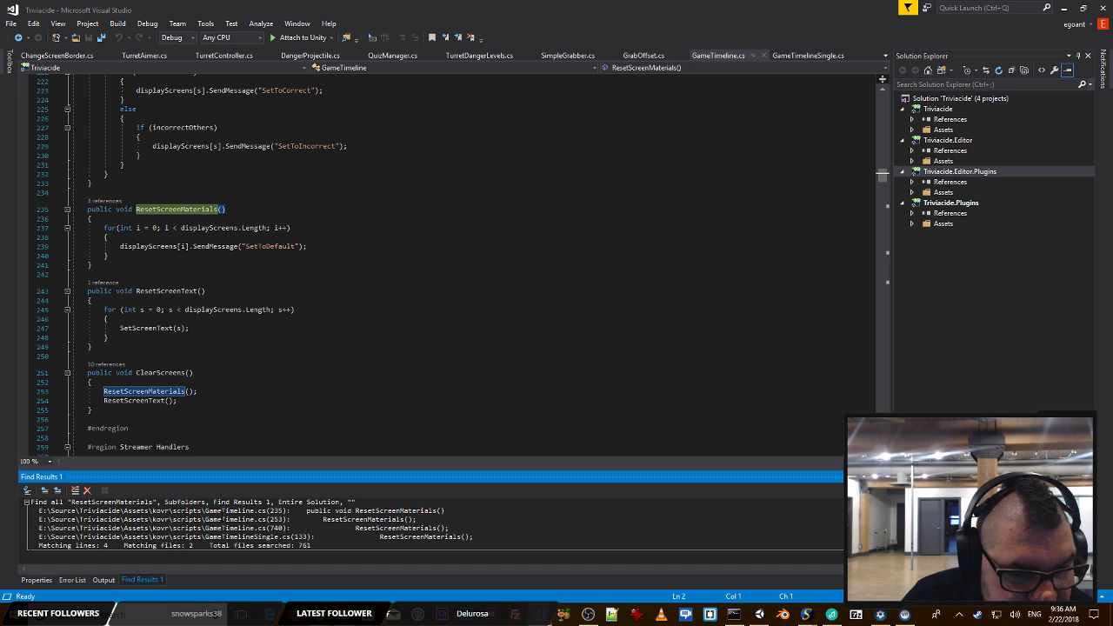
Step: Review each ResetScreenMaterials match in GameTimeline.cs, ending at the call in the Danger case of GameTimelineSingle.cs
double_click(225, 519)
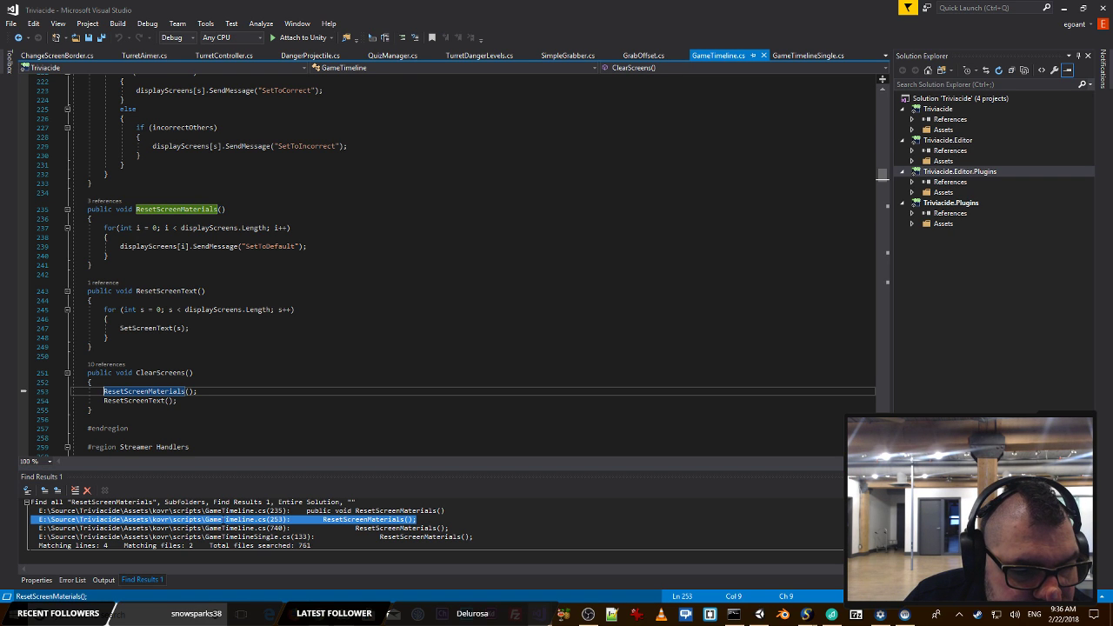
double_click(225, 511)
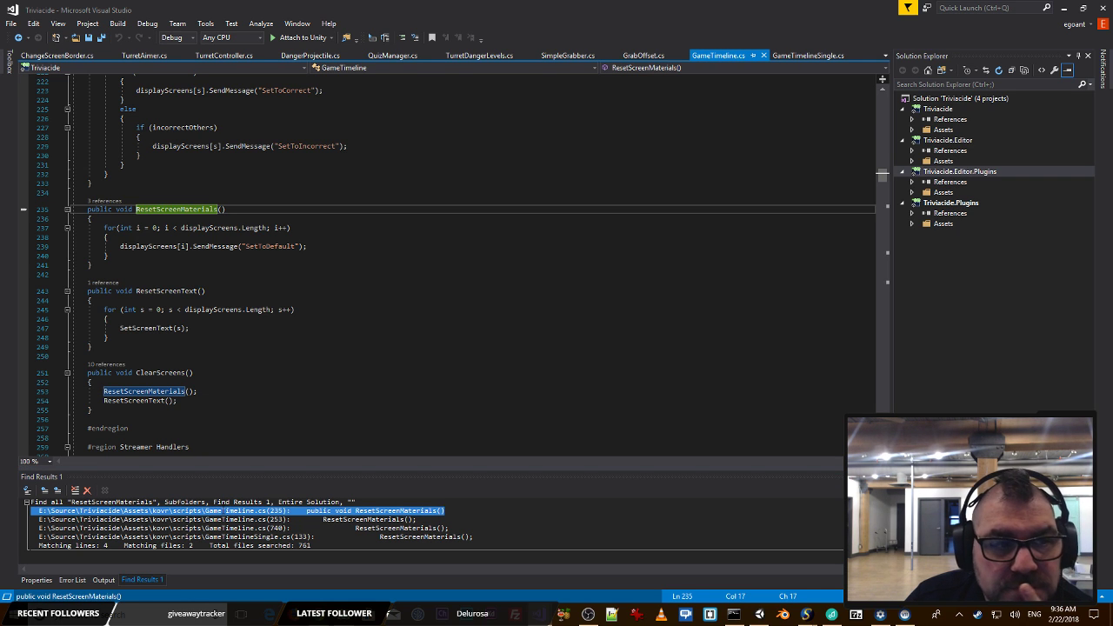
double_click(224, 519)
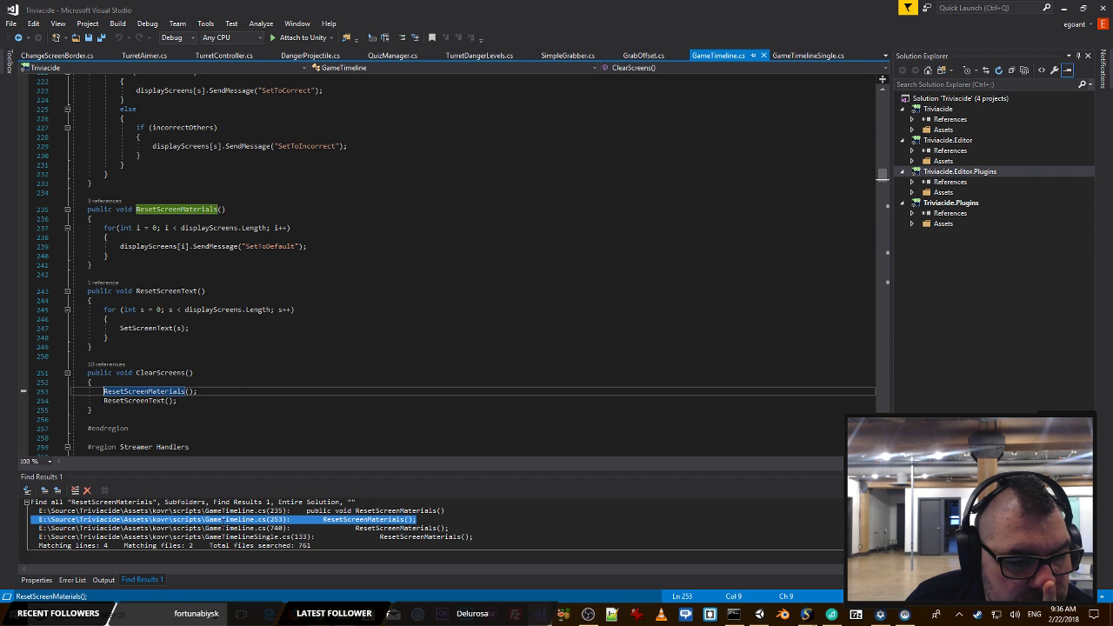
double_click(225, 528)
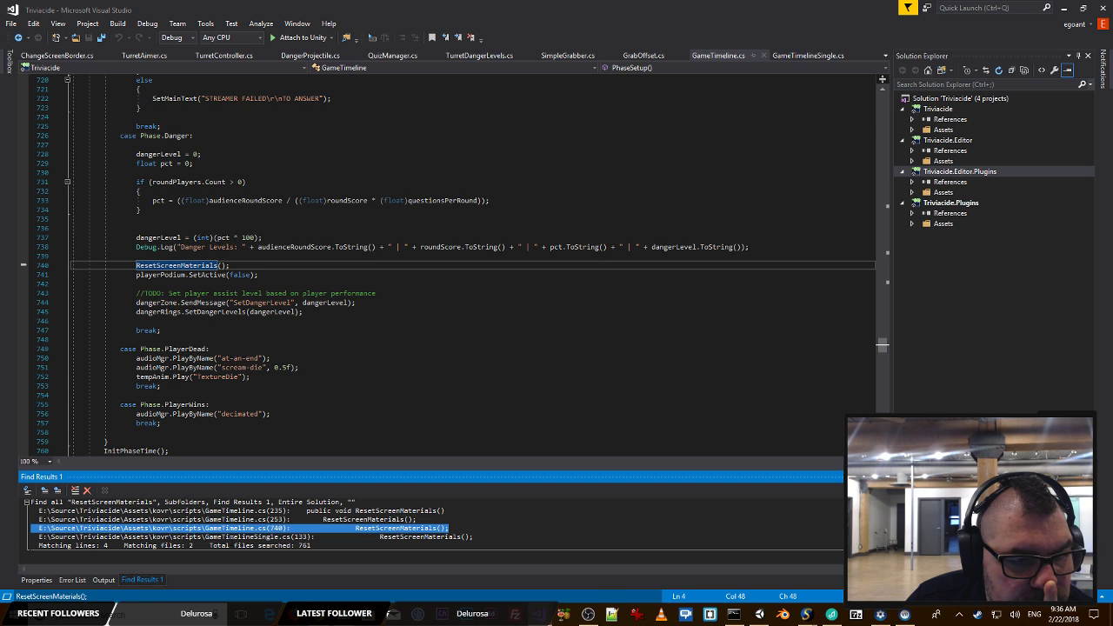
double_click(228, 536)
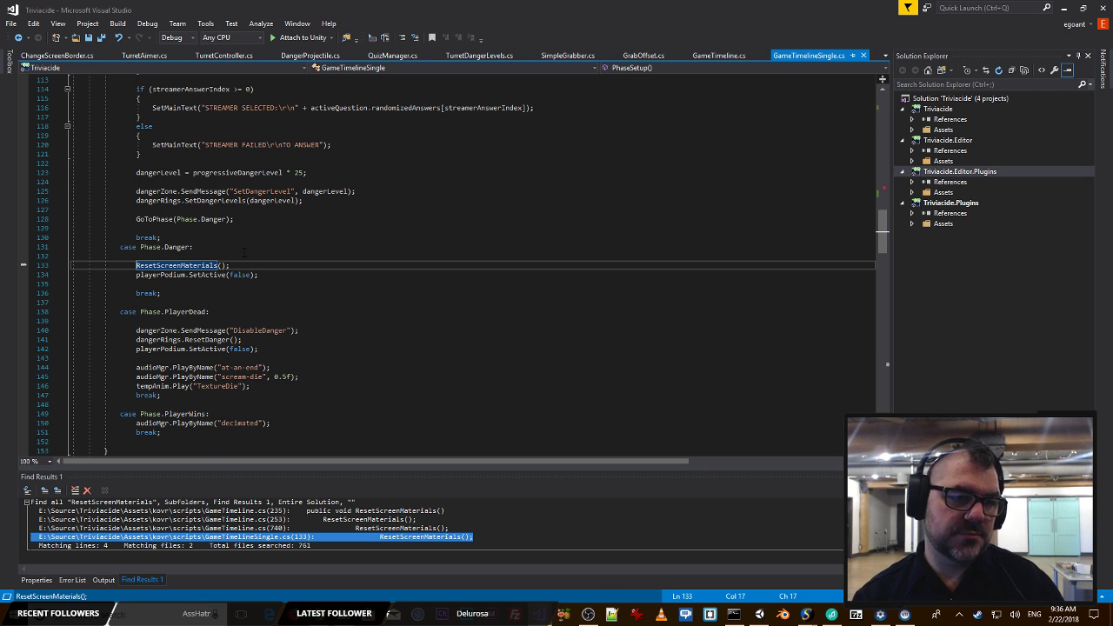
left_click_drag(229, 266, 137, 266)
left_click(167, 255)
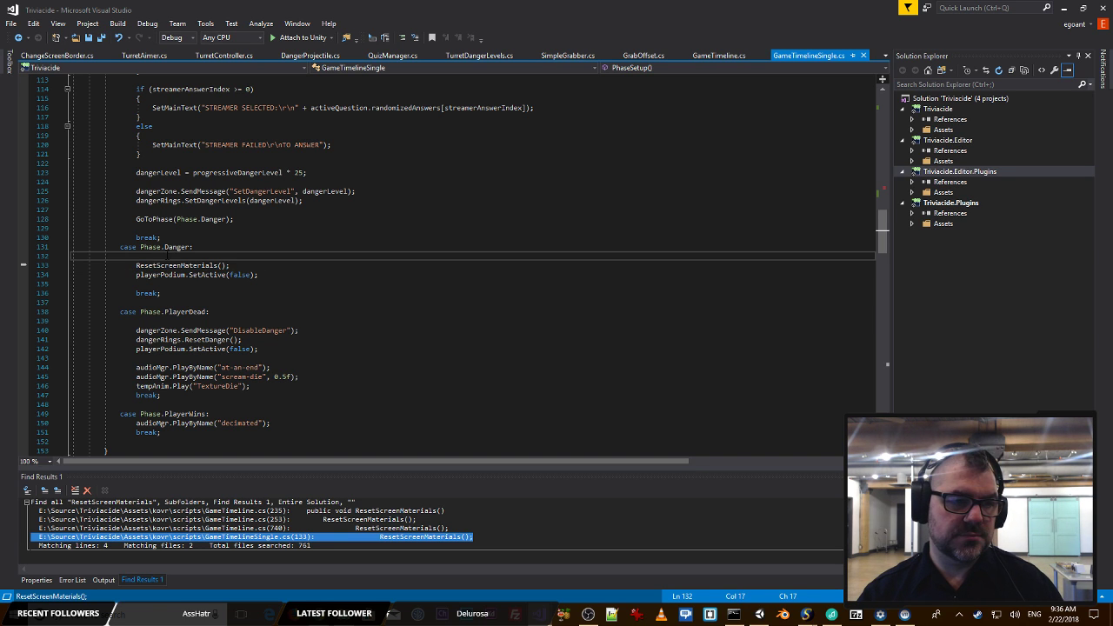
left_click(232, 265)
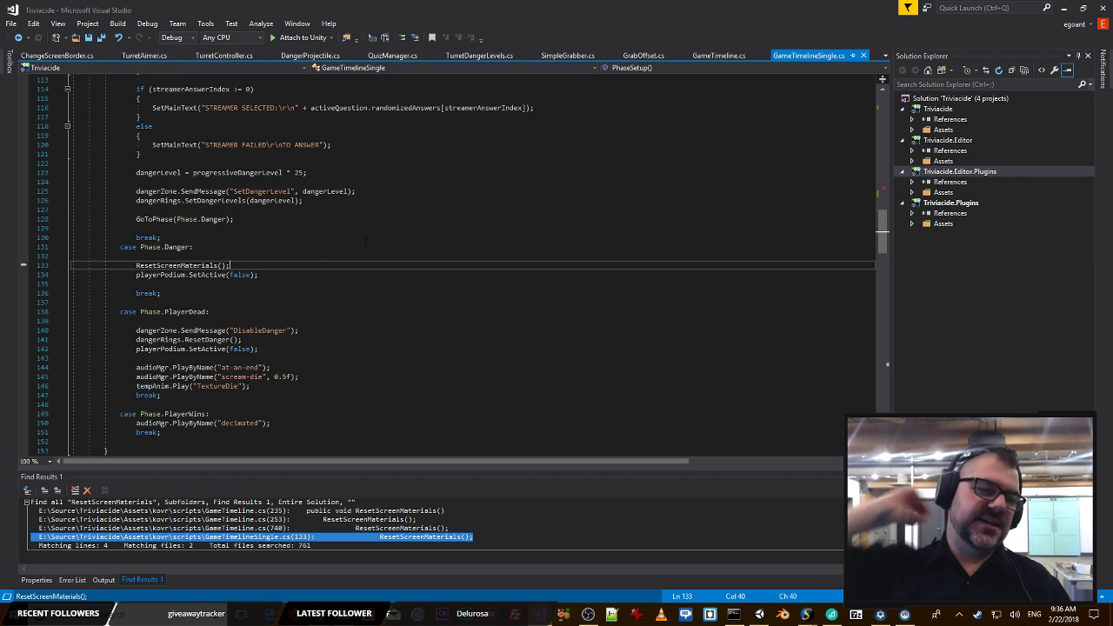
Step: Copy the SetCorrectScreen(activeQuestion.correct_index); call at line 91 of the QuestionResults case and delete it from there
scroll(366, 242, "up", 4)
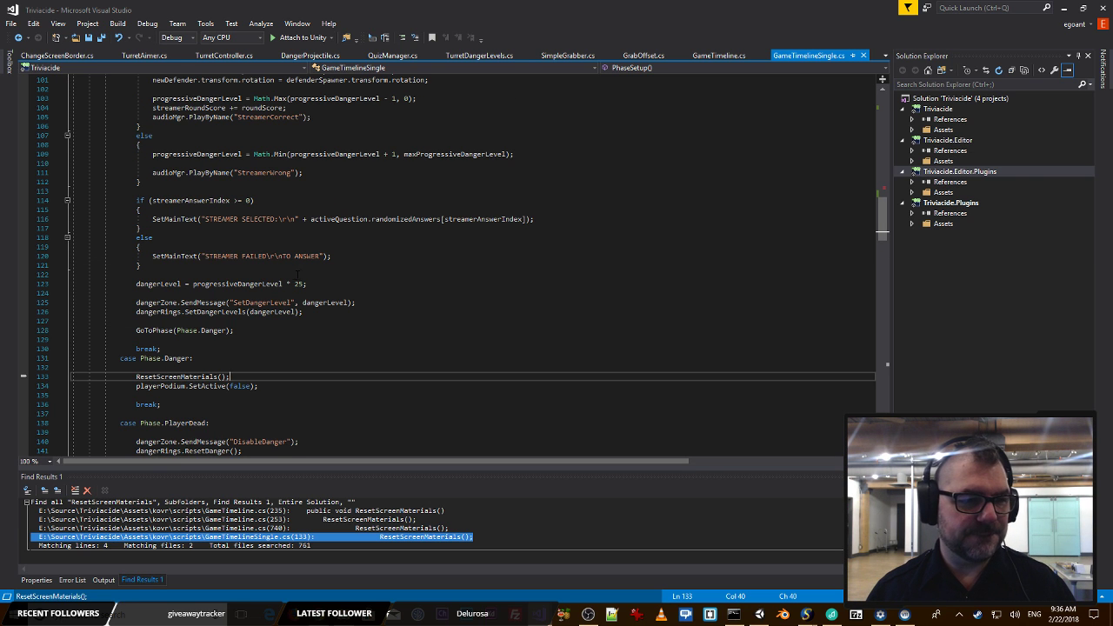
scroll(288, 274, "up", 5)
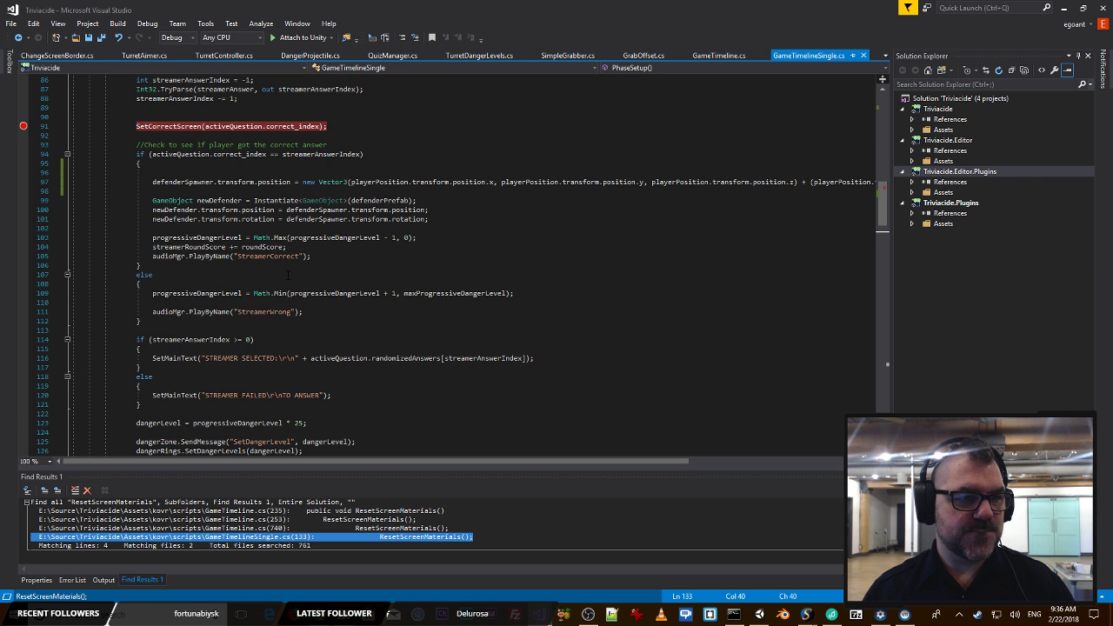
scroll(287, 274, "up", 1)
left_click(372, 153)
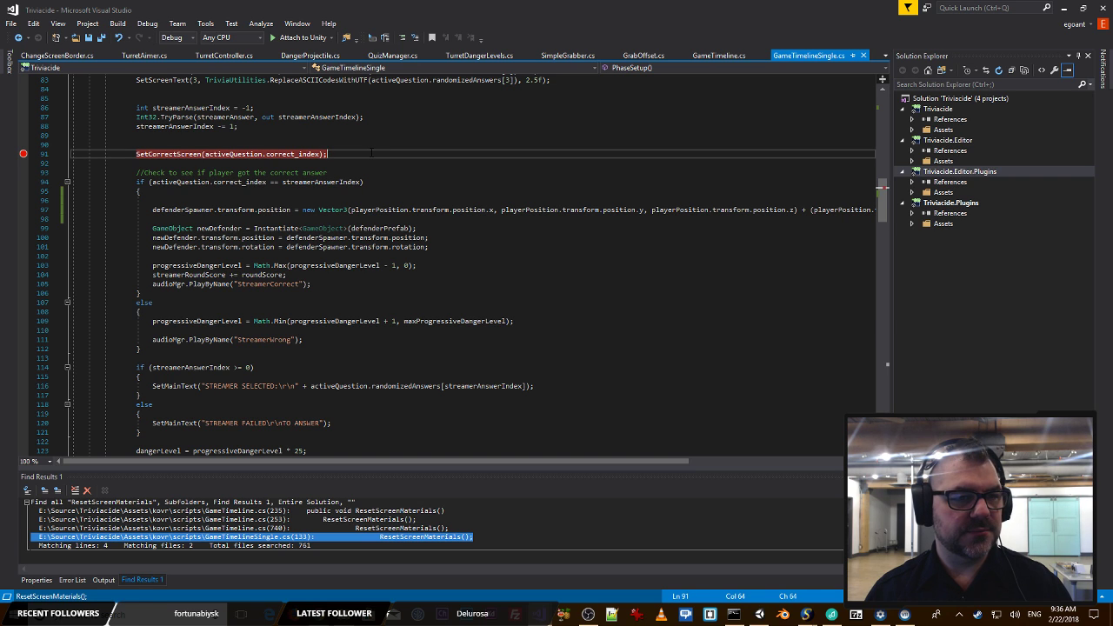
key("shift+Home")
key("ctrl+c")
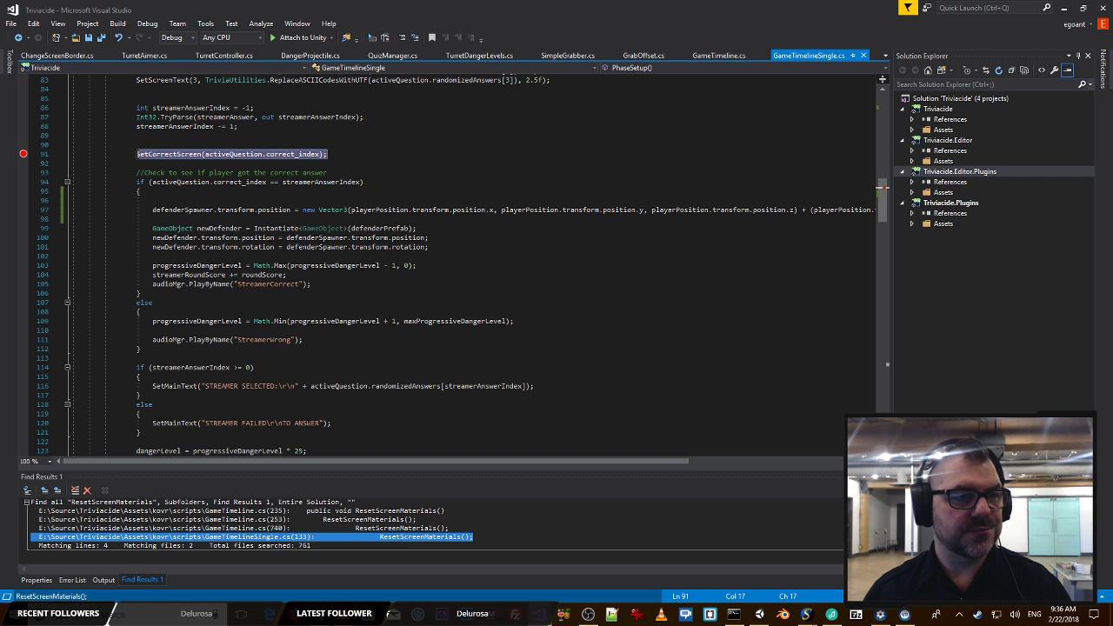
key("Delete")
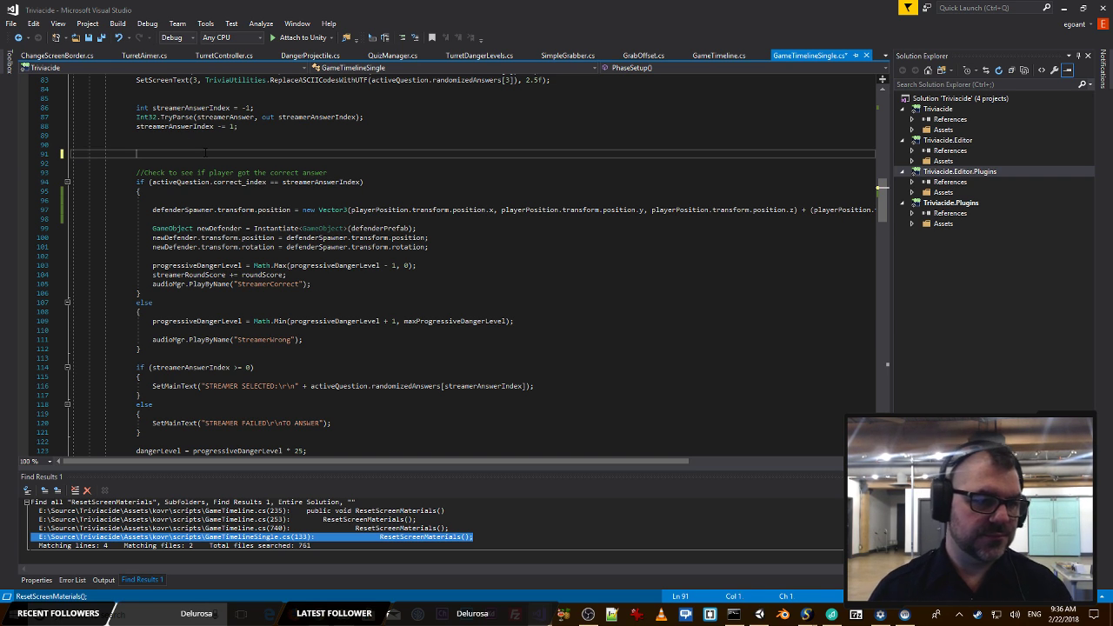
Step: Remove the leftover blank lines, paste SetCorrectScreen(activeQuestion.correct_index); just above GoToPhase(Phase.Danger) in the QuestionResults case, and save the file
key("BackSpace")
key("BackSpace")
scroll(345, 331, "down", 3)
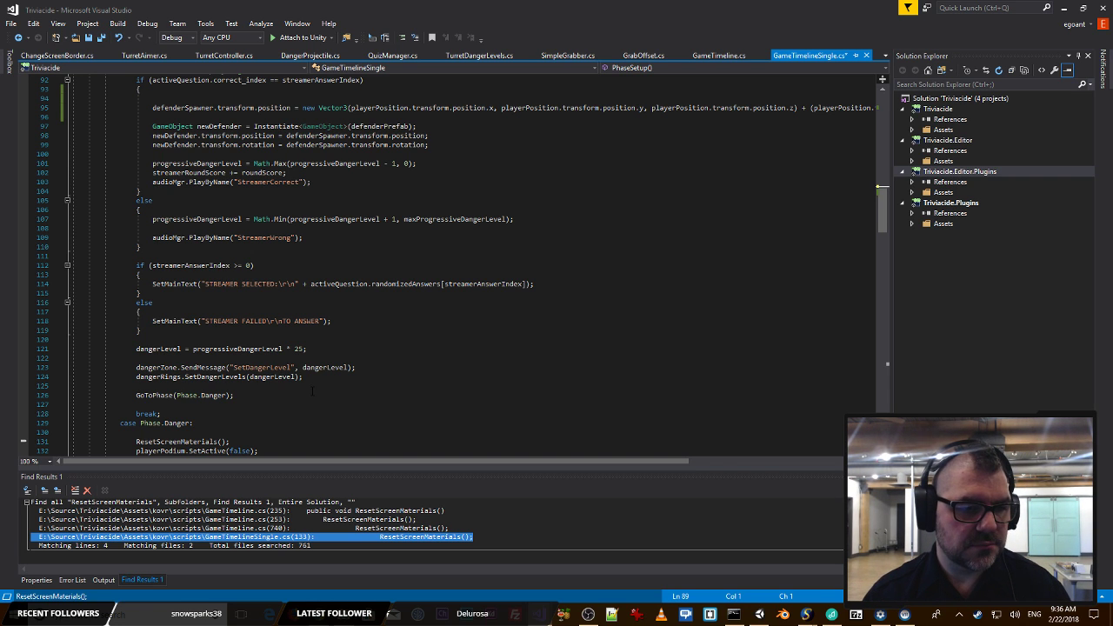
left_click(206, 386)
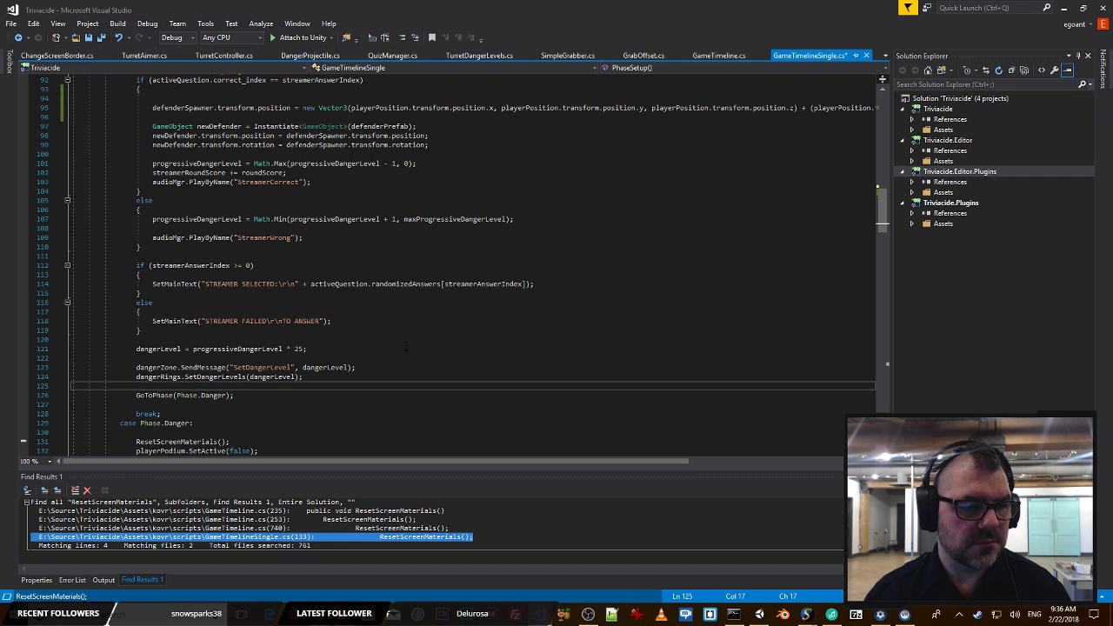
key("ctrl+v")
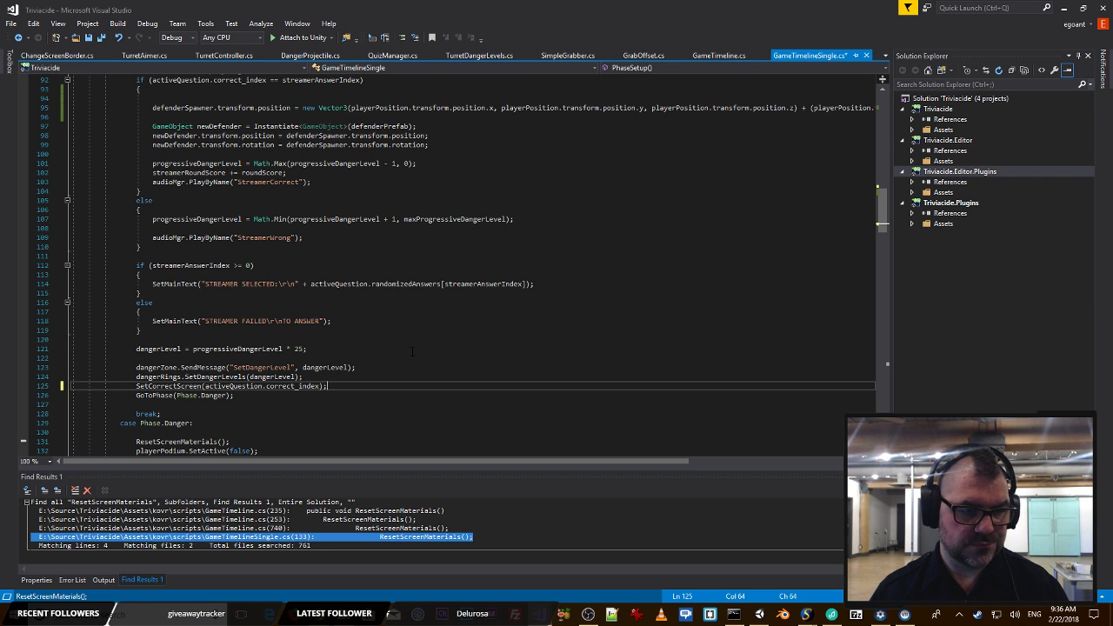
key("ctrl+s")
Step: Comment out the GoToPhase(Phase.Danger); line at the end of the QuestionResults case in PhaseSetup
scroll(412, 352, "down", 2)
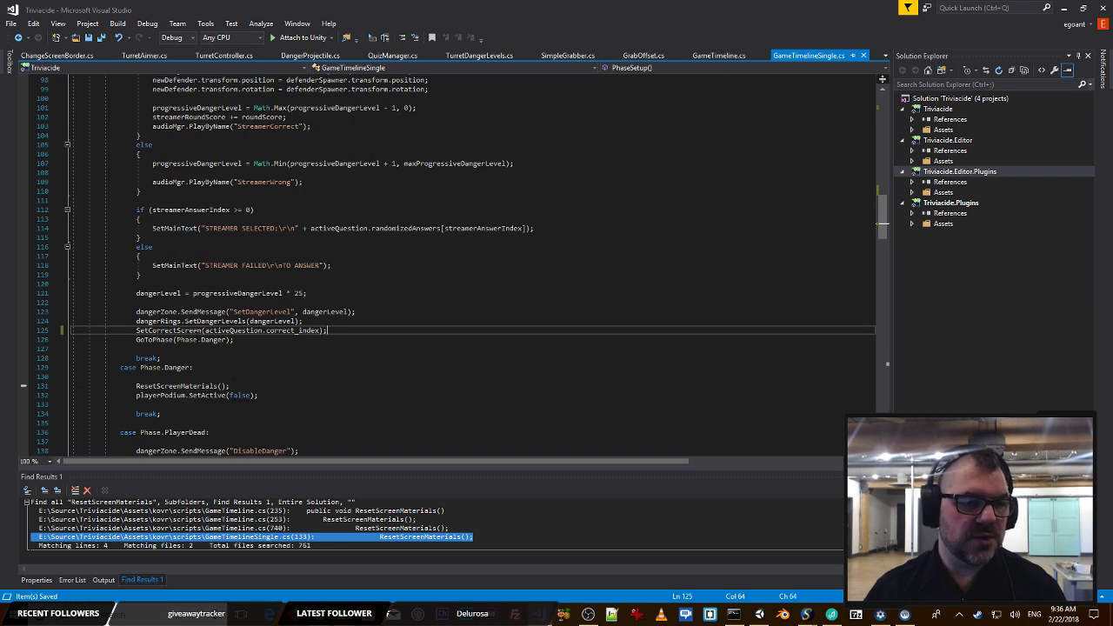
key("Down")
key("shift+Home")
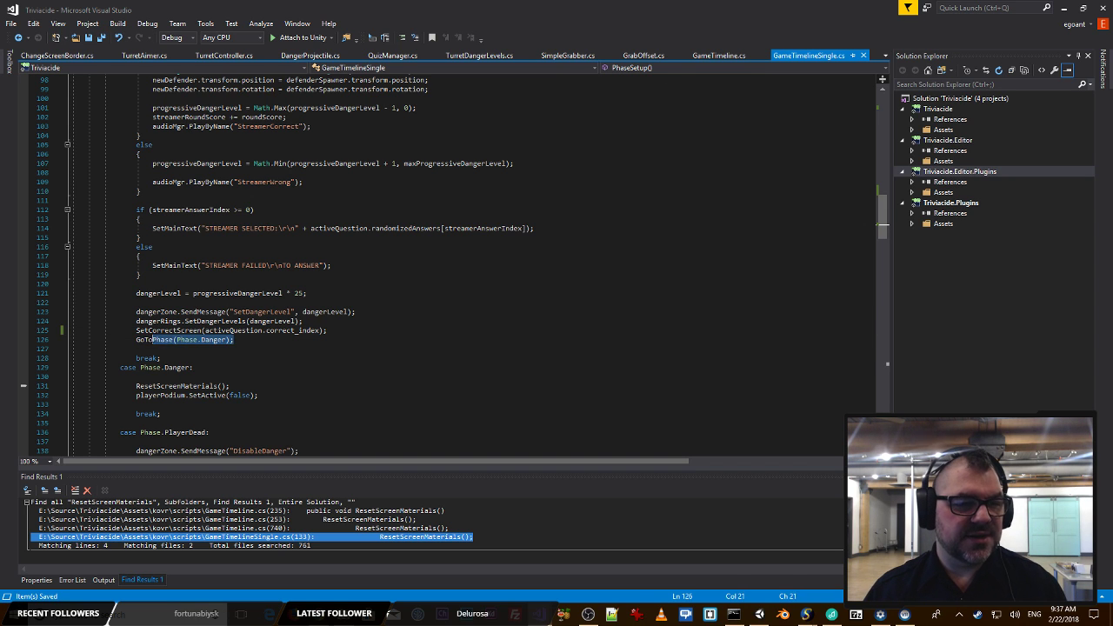
left_click(139, 340)
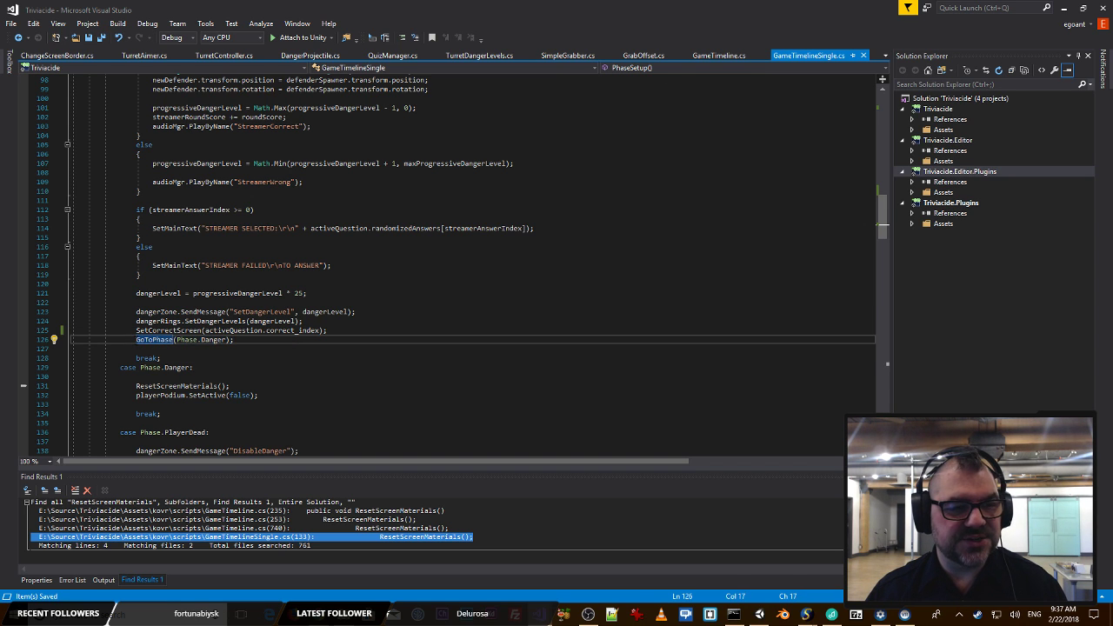
type("//")
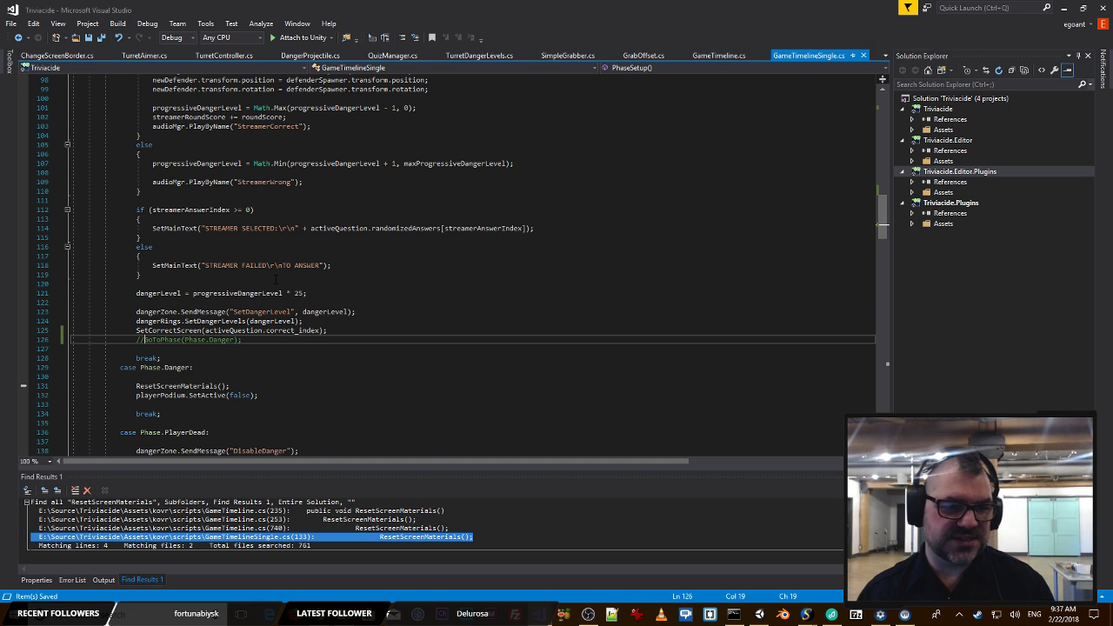
Step: Review the phase cases in PhaseSetup and the start of TimelineCycle in GameTimelineSingle.cs
scroll(296, 280, "down", 1)
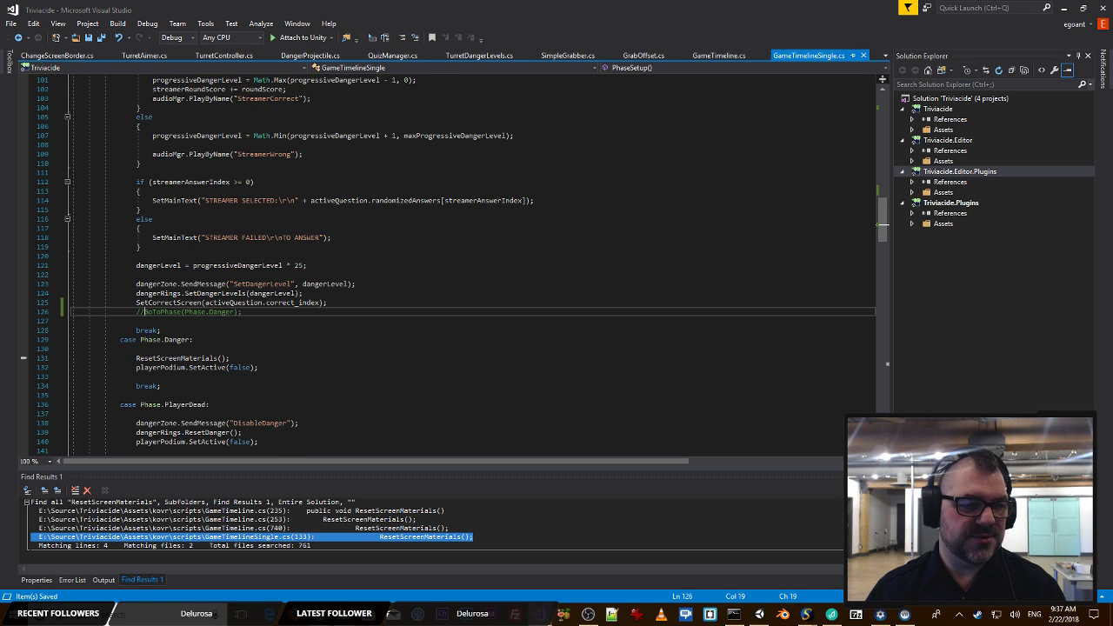
scroll(297, 304, "down", 12)
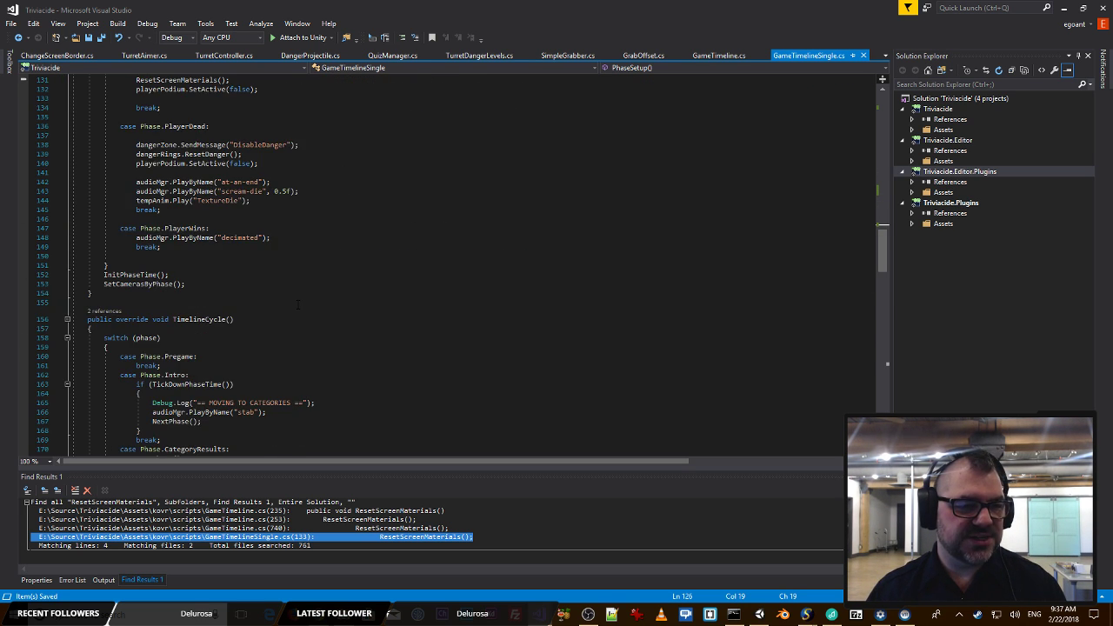
scroll(298, 304, "up", 20)
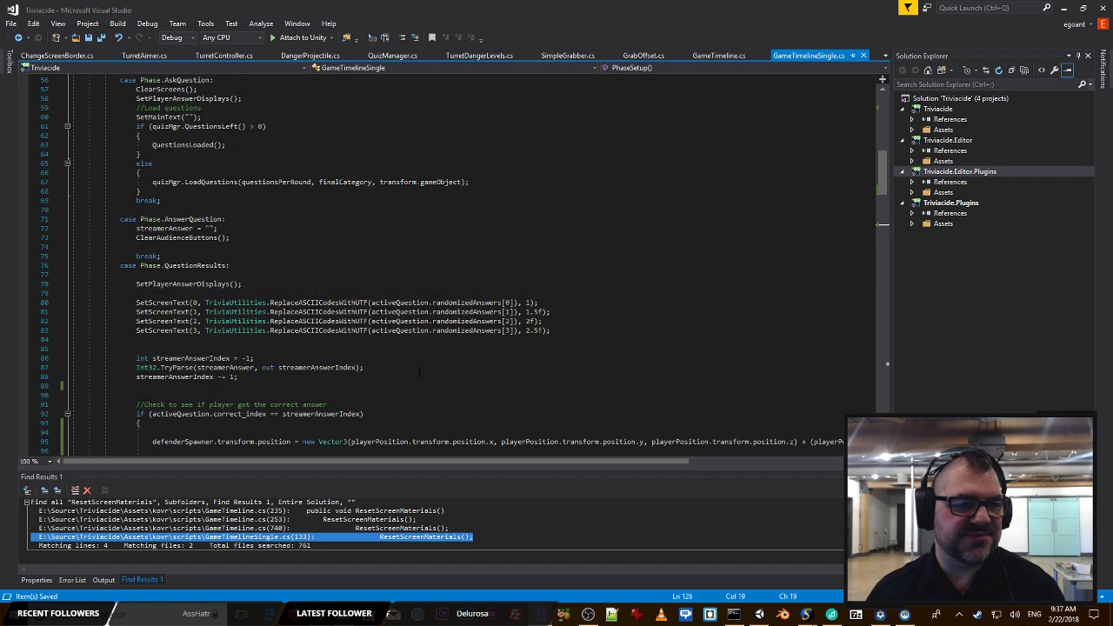
scroll(415, 365, "up", 3)
scroll(397, 345, "down", 11)
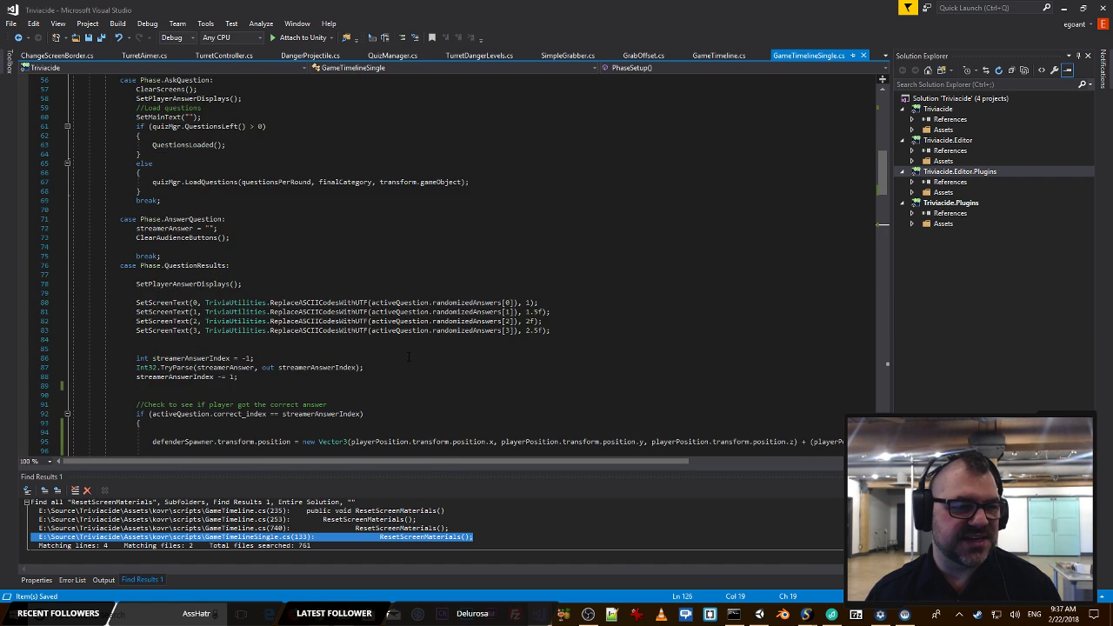
scroll(397, 345, "up", 10)
Step: Go to the Update() method of GameTimelineSingle and examine it together with the QuestionsLoaded() code above it
left_click(624, 69)
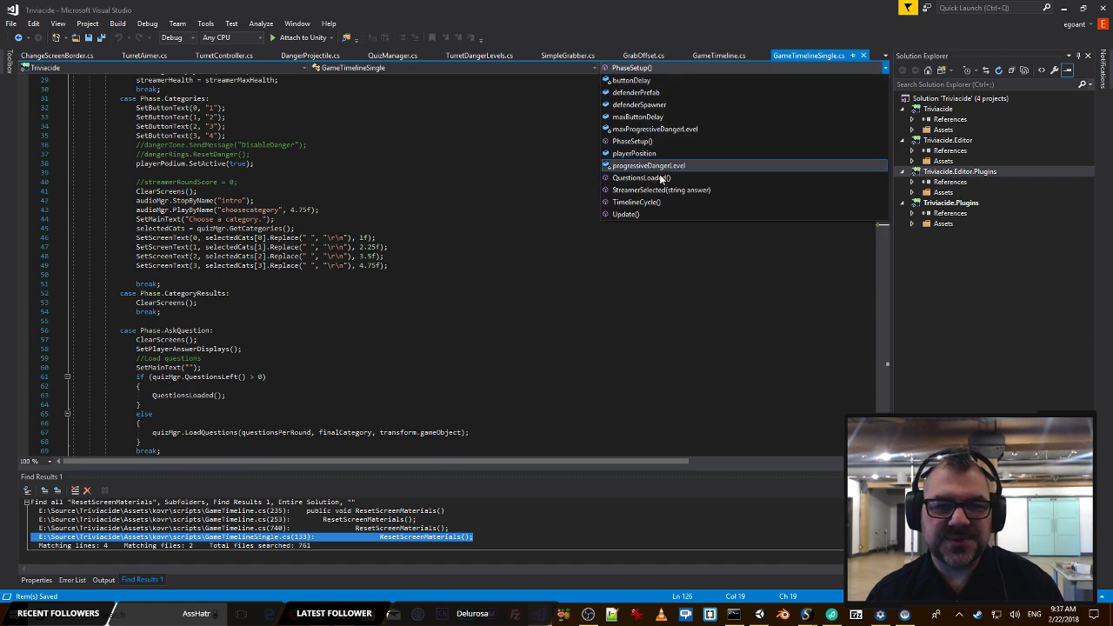
left_click(654, 215)
scroll(362, 230, "up", 6)
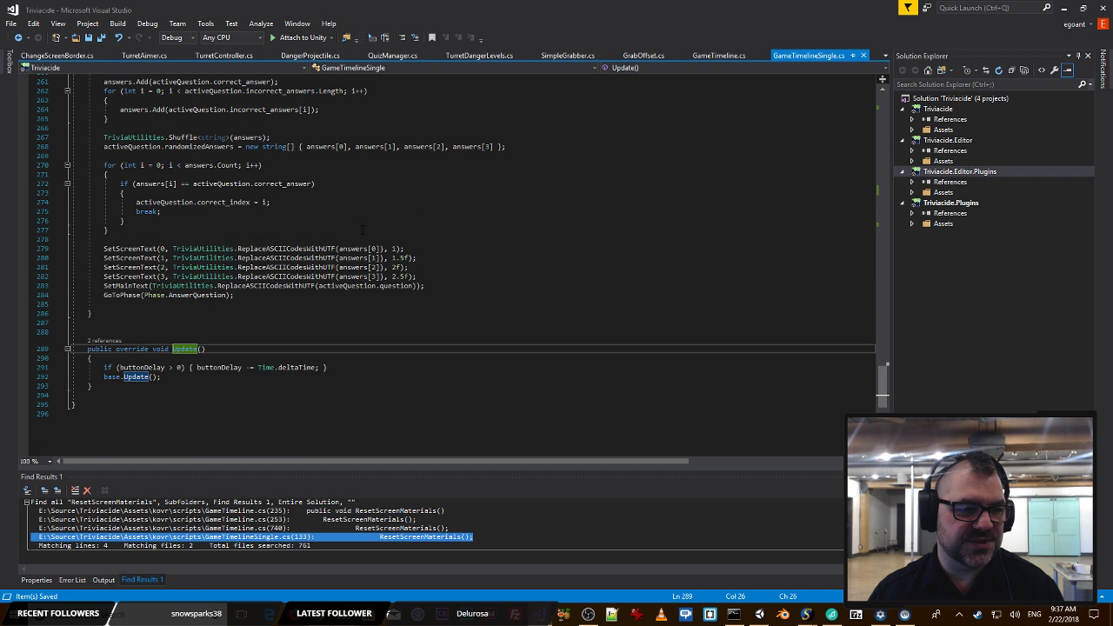
left_click(280, 187)
scroll(366, 195, "up", 6)
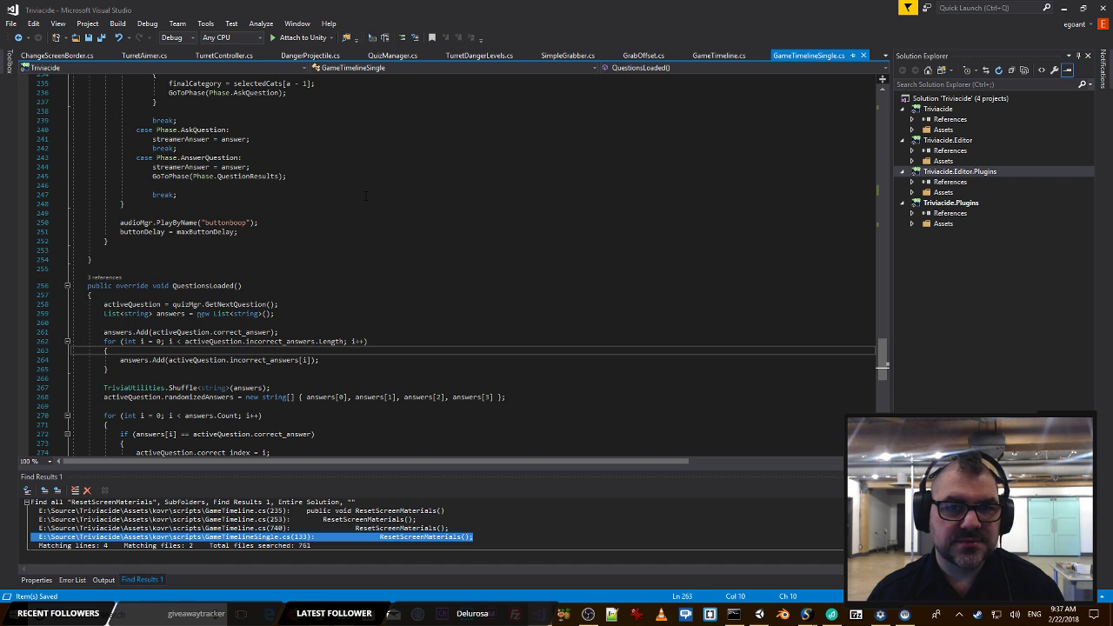
left_click(682, 70)
left_click(631, 217)
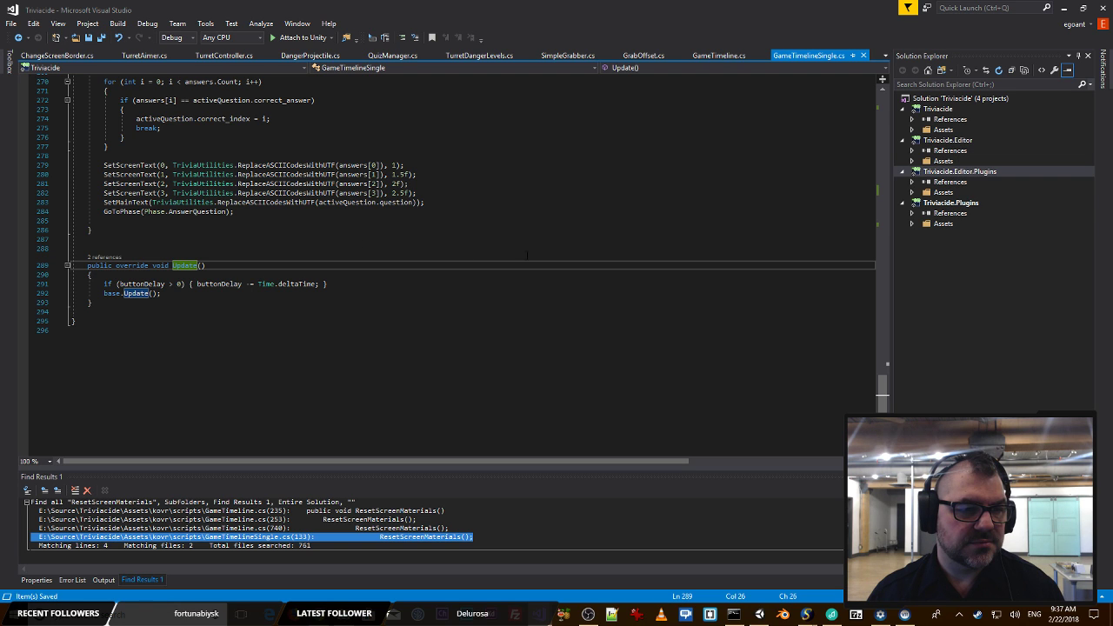
left_click(181, 294)
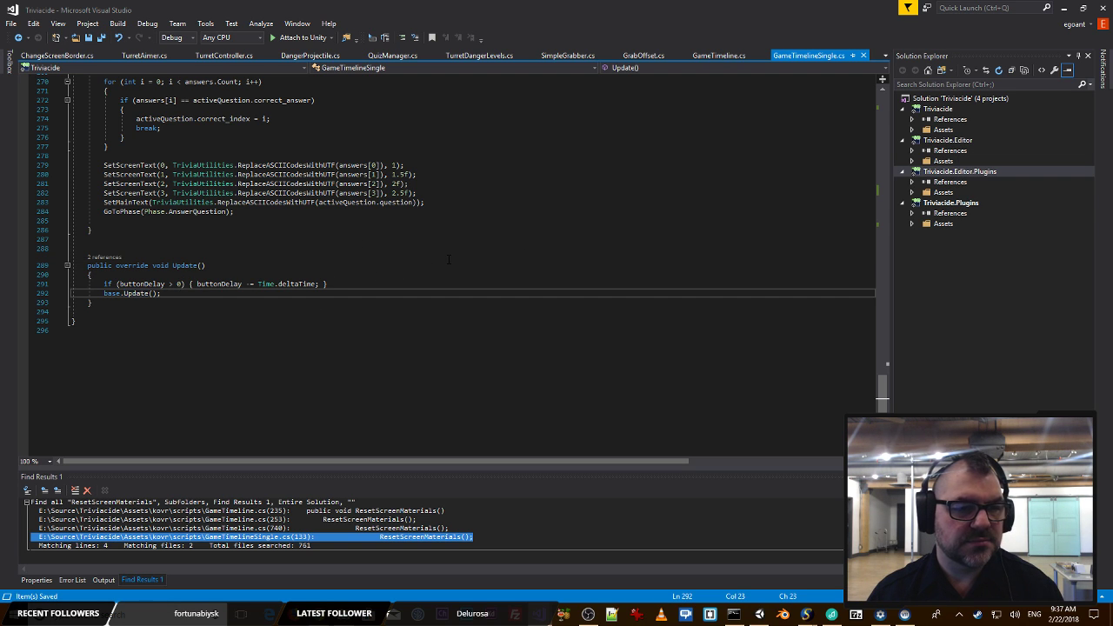
left_click(410, 251)
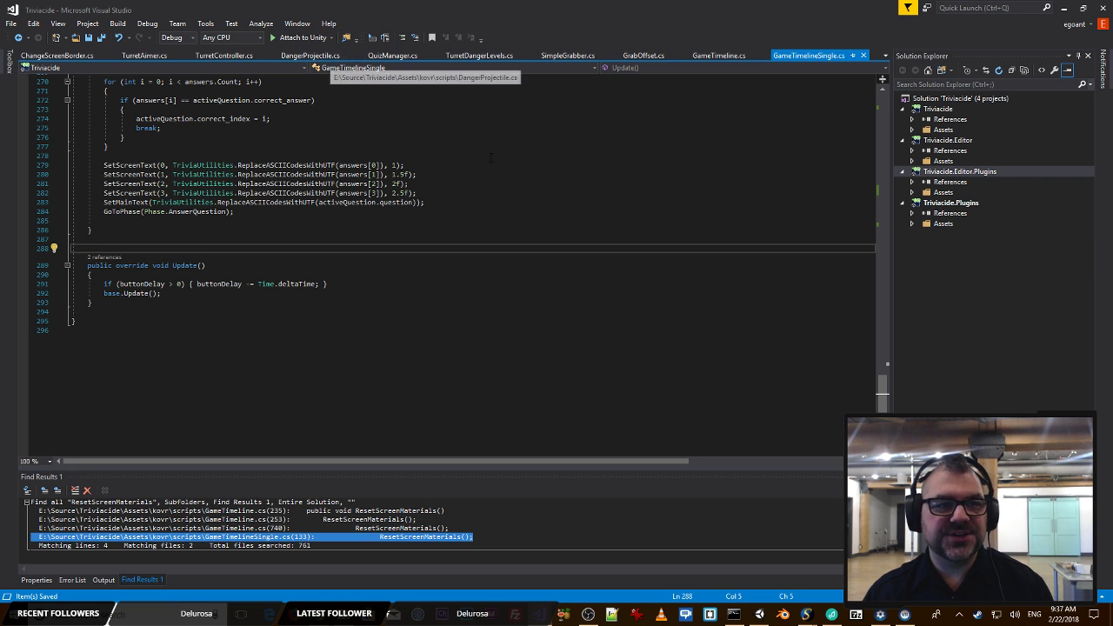
Step: Switch to Unity, play-test the main-single scene by answering the question with choice 4, James Watt, and stop play mode
key("alt+Tab")
left_click(535, 36)
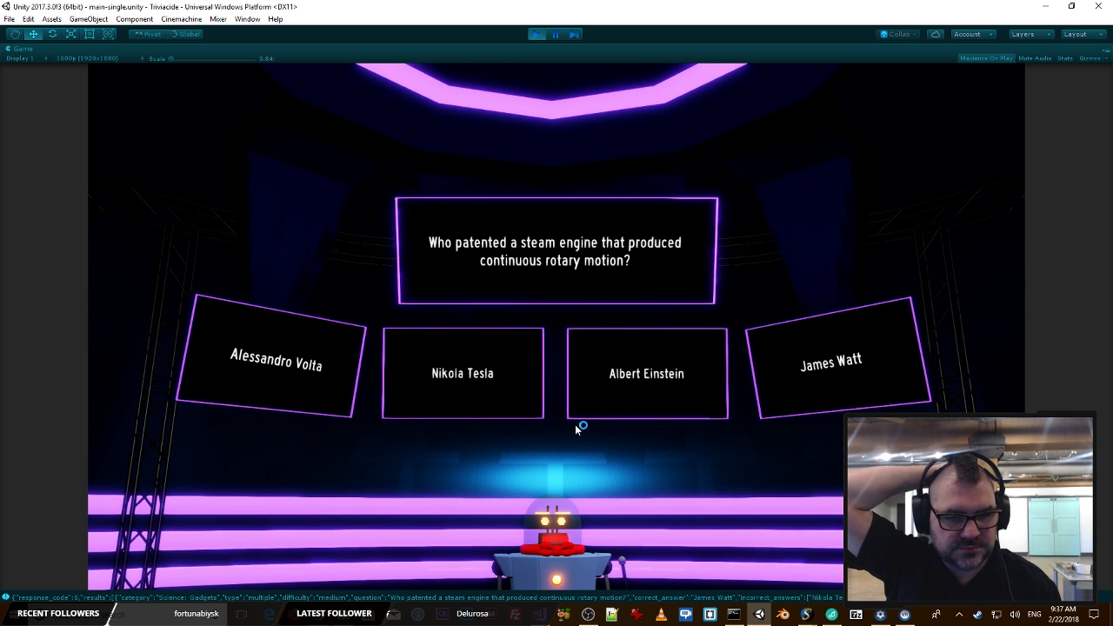
key("4")
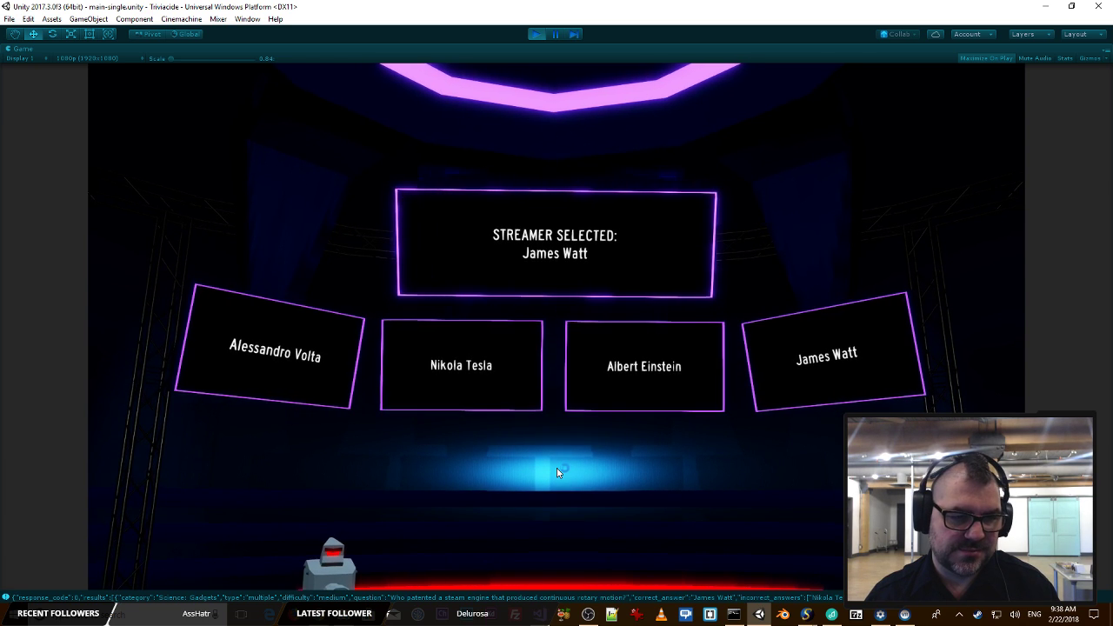
left_click(539, 36)
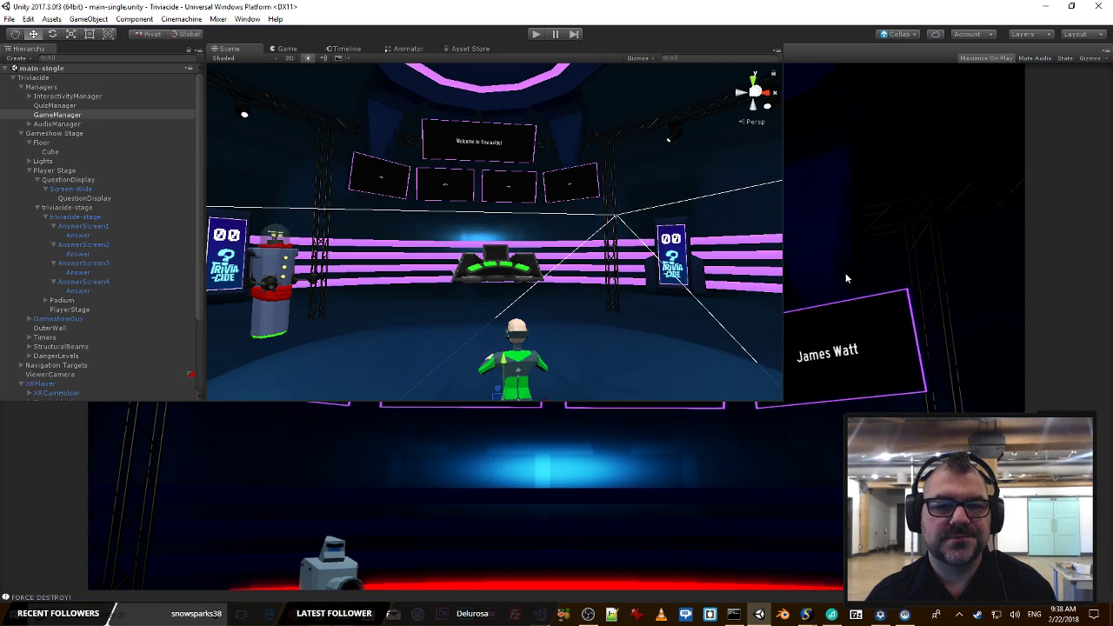
Step: Switch back to Visual Studio and examine the QuestionResults, Results and Danger cases in TimelineCycle
key("alt+Tab")
left_click(396, 174)
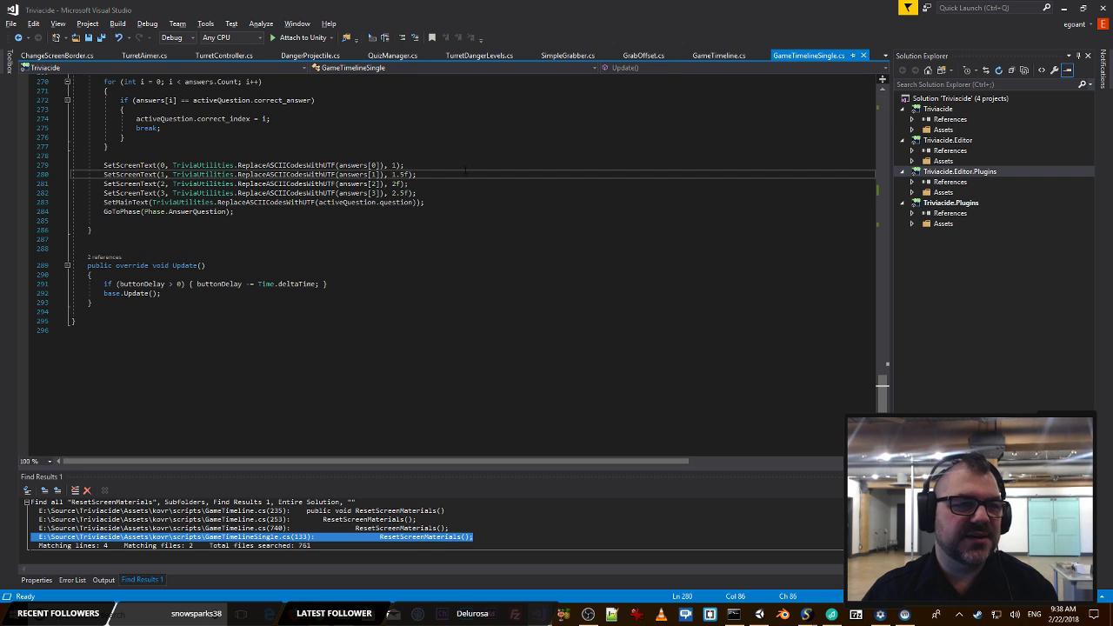
scroll(524, 288, "up", 20)
scroll(524, 289, "up", 12)
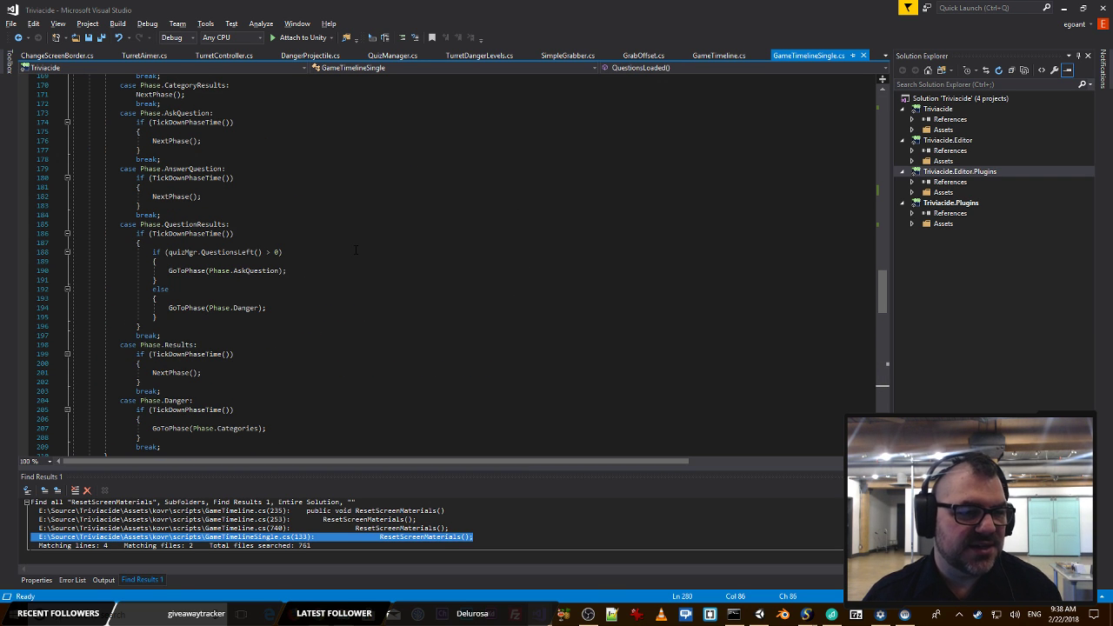
scroll(355, 250, "down", 2)
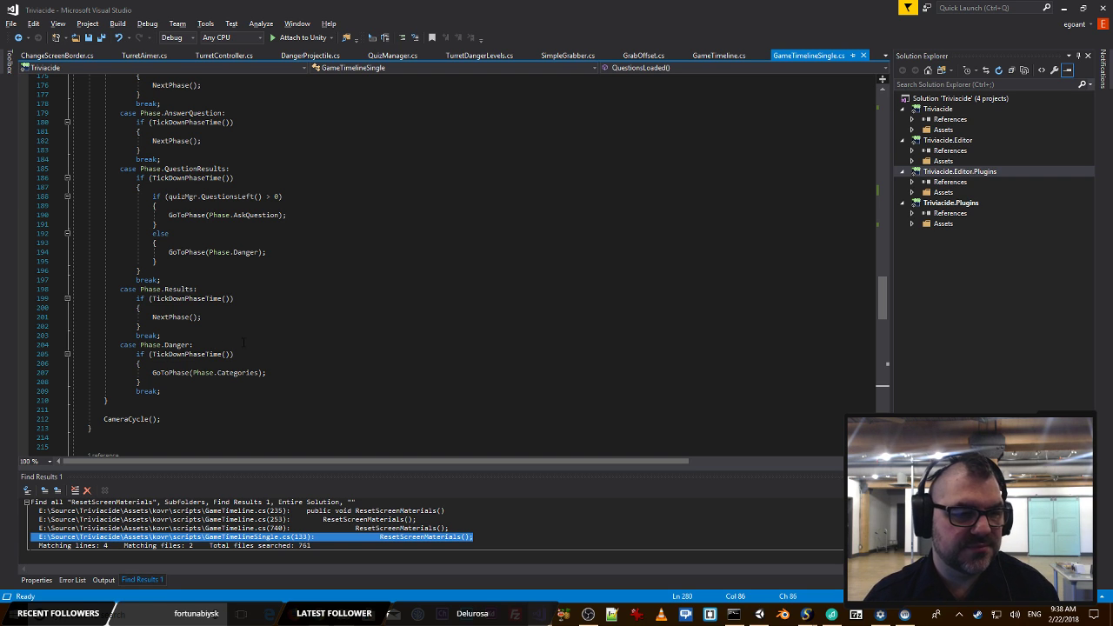
left_click(213, 345)
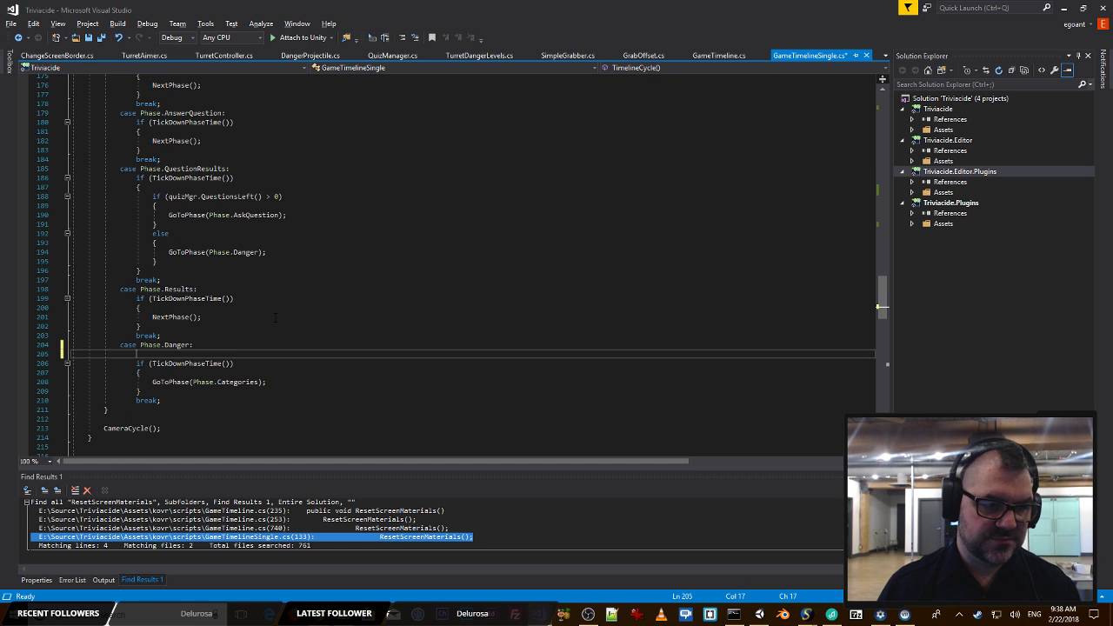
key("Return")
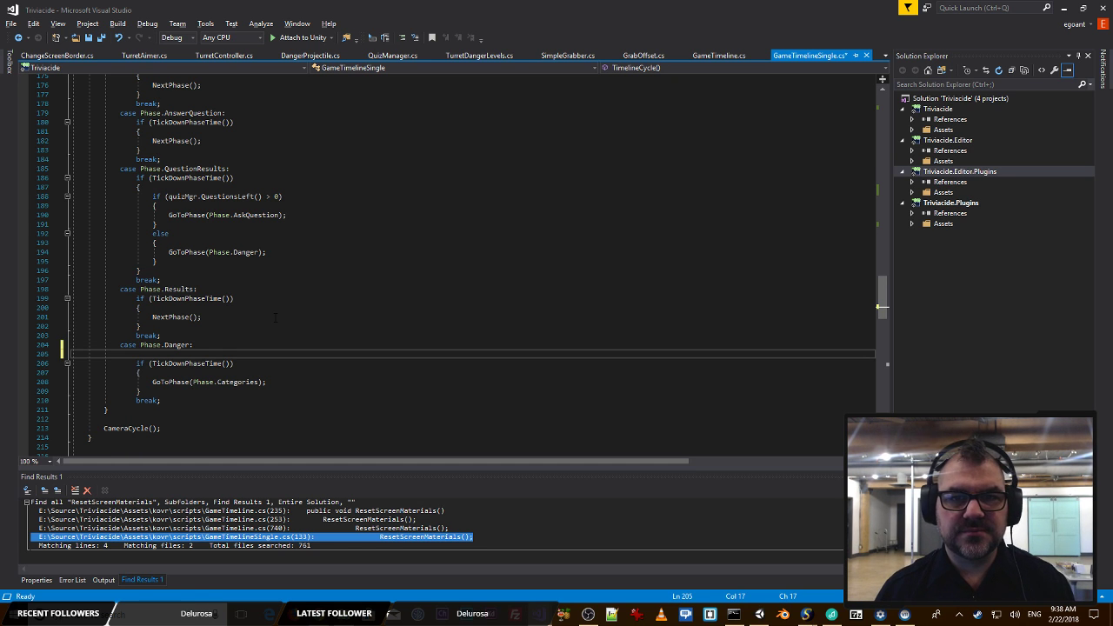
scroll(276, 317, "up", 10)
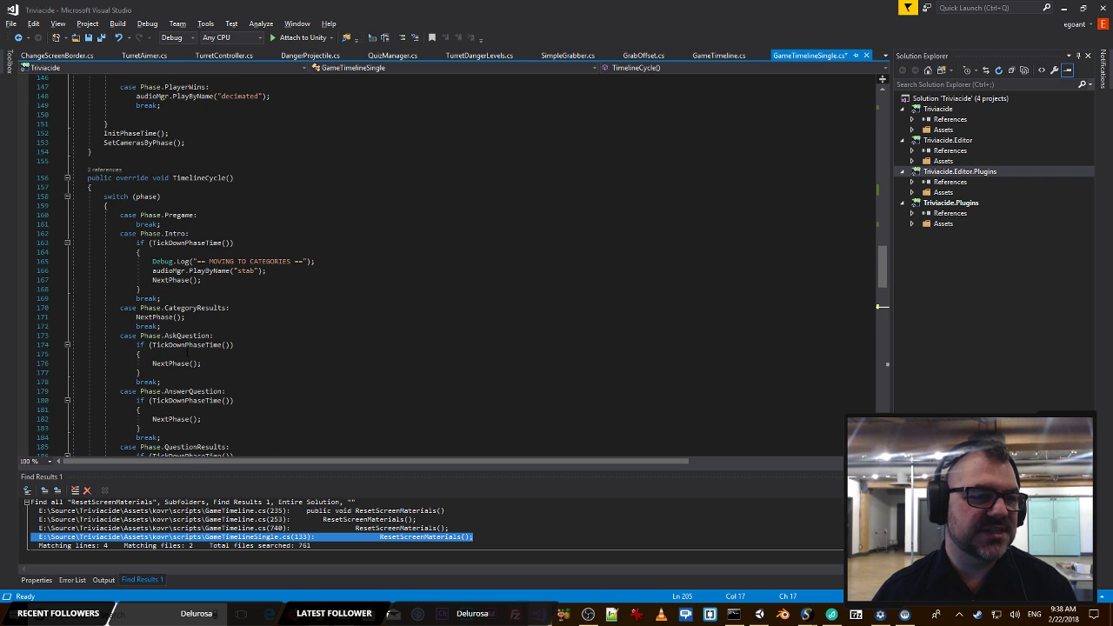
scroll(218, 343, "down", 9)
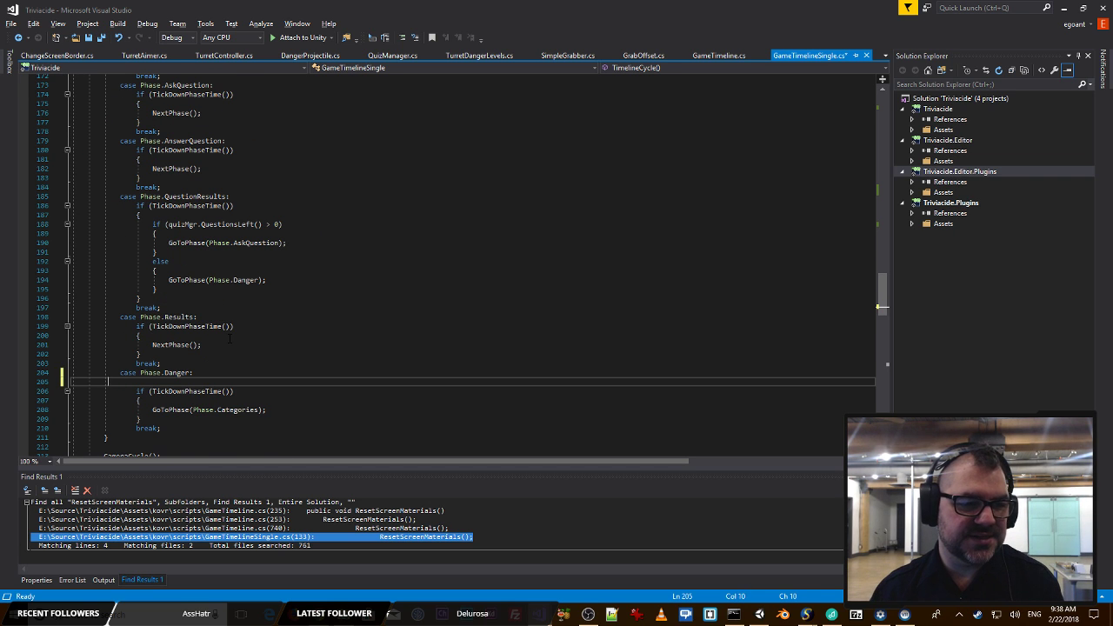
key("BackSpace")
key("BackSpace")
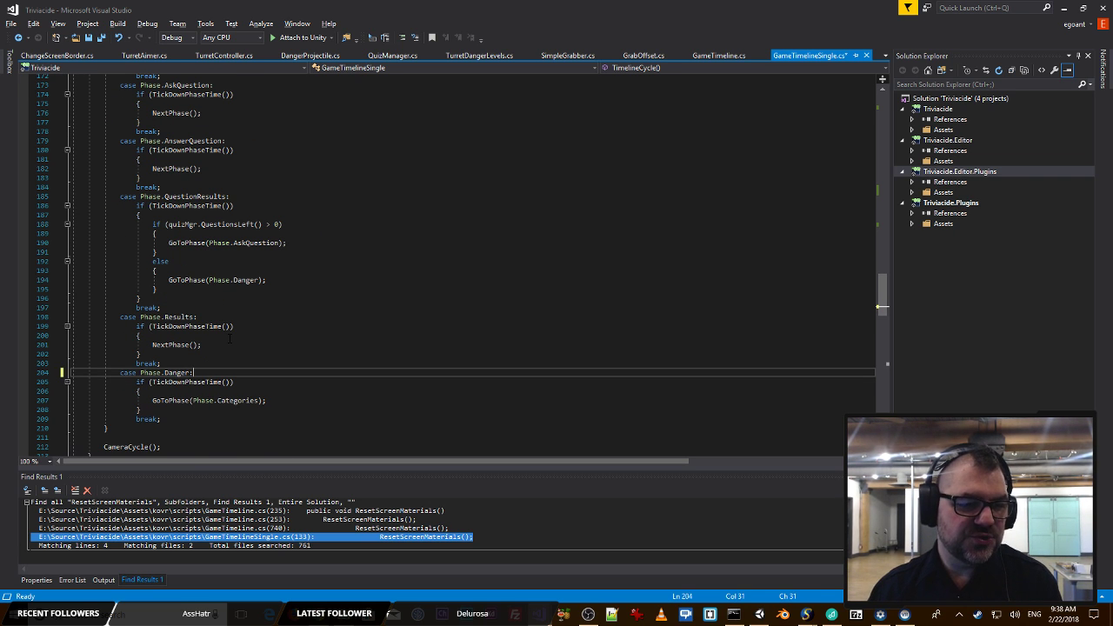
Step: Return to the start of the TimelineCycle switch and save GameTimelineSingle.cs
scroll(431, 333, "up", 7)
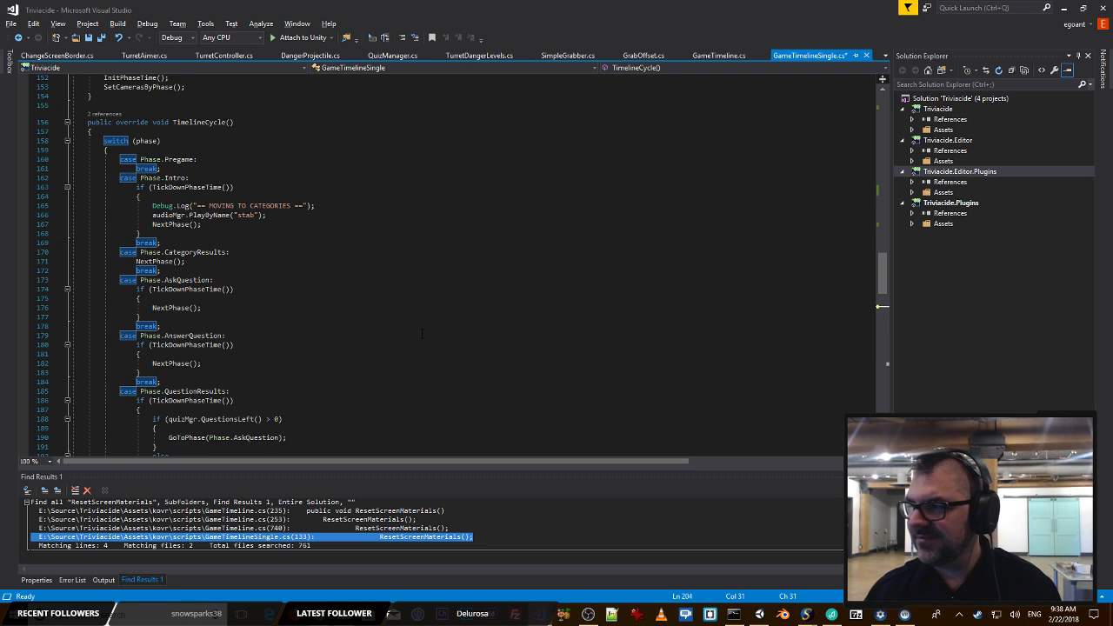
scroll(414, 324, "up", 4)
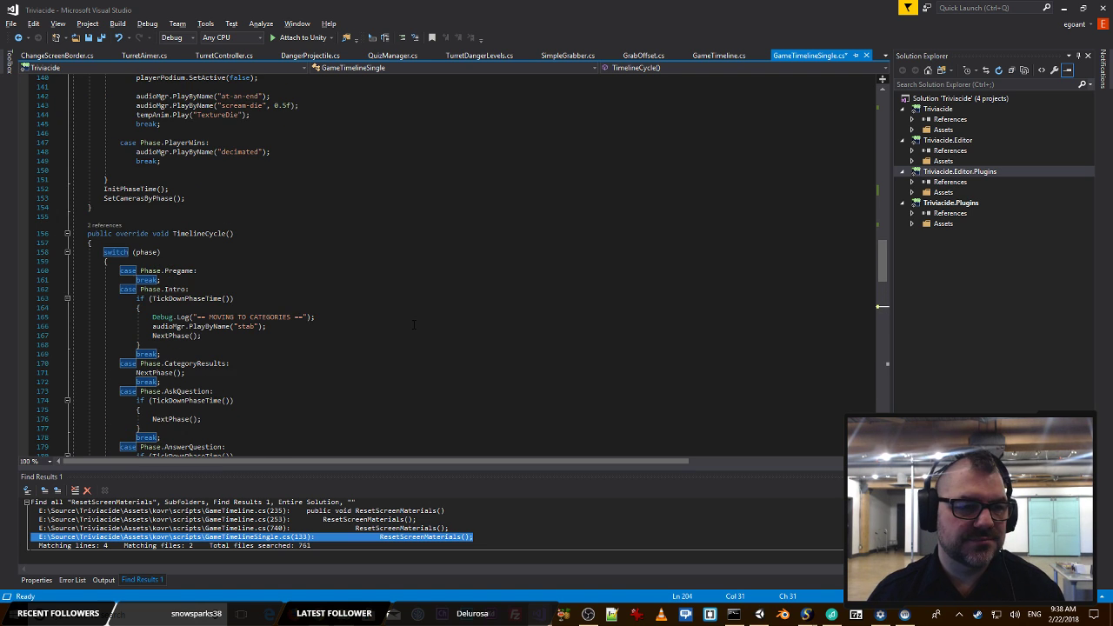
left_click(231, 288)
key("ctrl+s")
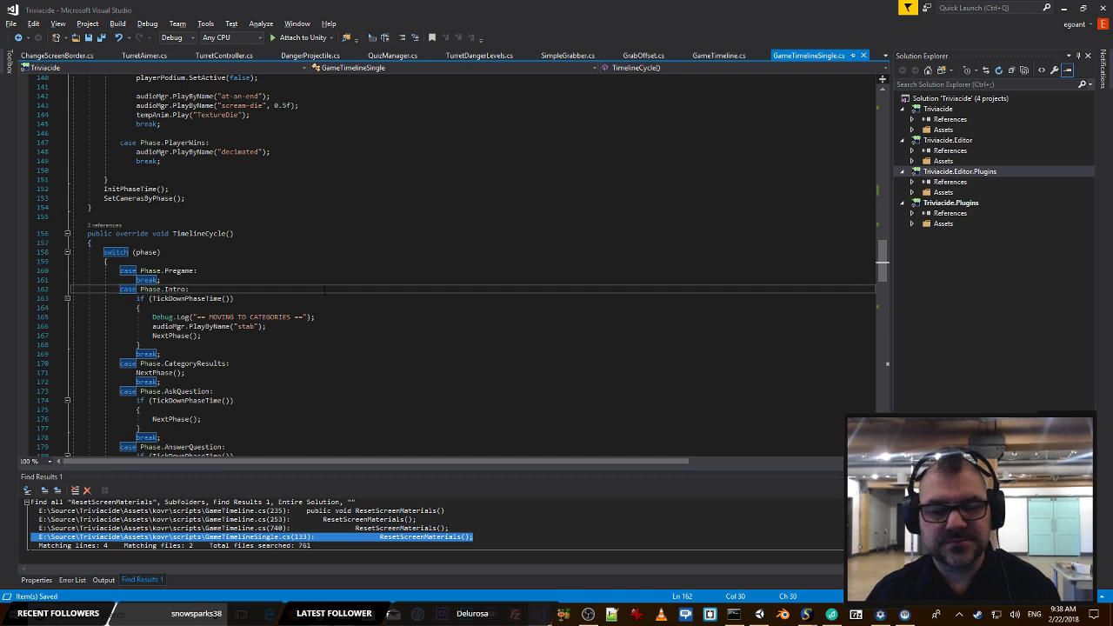
Step: Add a ClearScreens(); call above ResetScreenMaterials() in the Phase.Danger case of PhaseSetup() and save GameTimelineSingle.cs
scroll(313, 291, "up", 2)
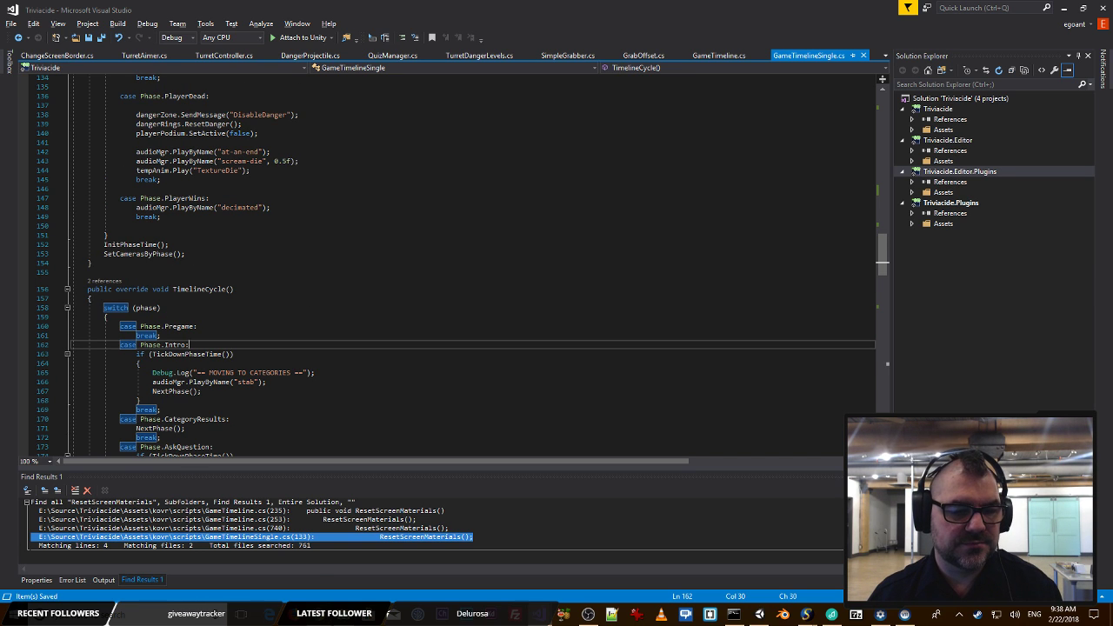
left_click(250, 307)
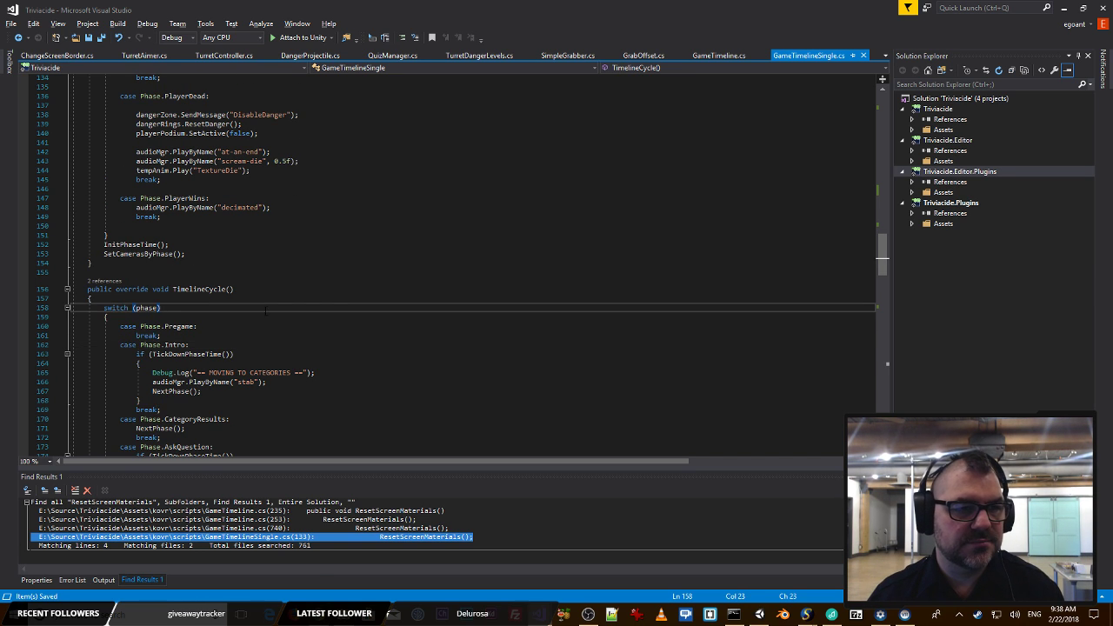
scroll(265, 312, "up", 6)
left_click(280, 252)
left_click(242, 207)
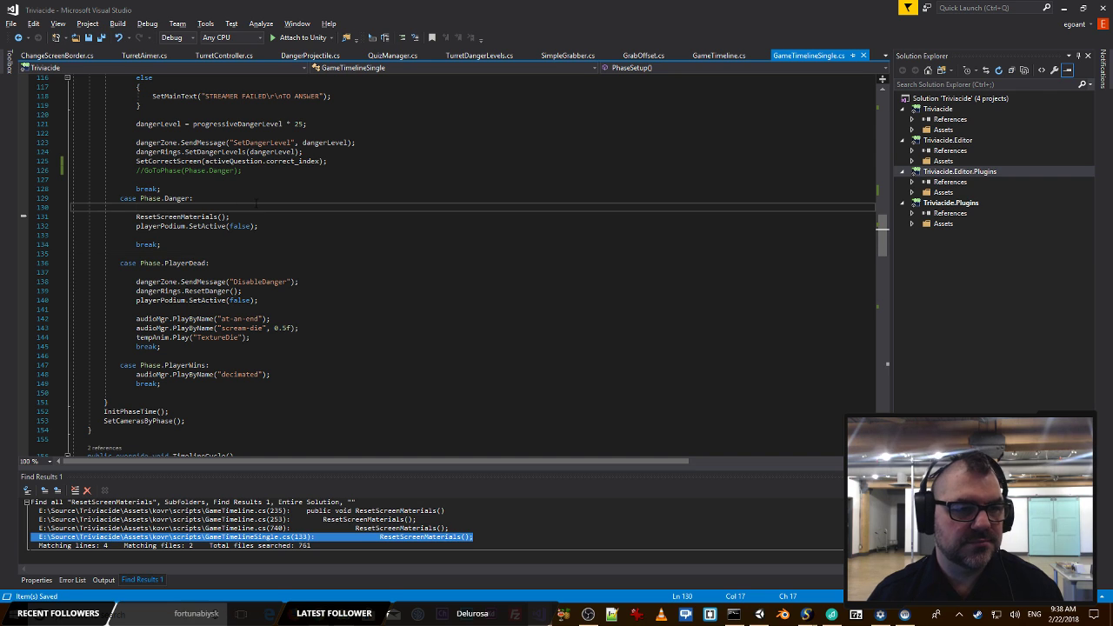
key("shift+Home")
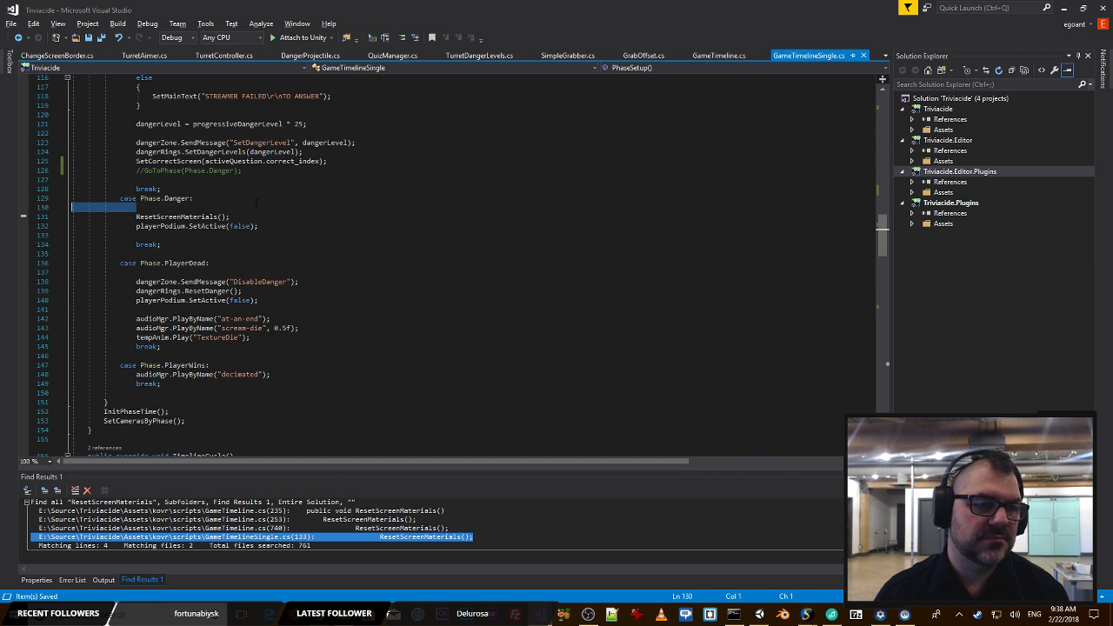
key("Tab")
key("BackSpace")
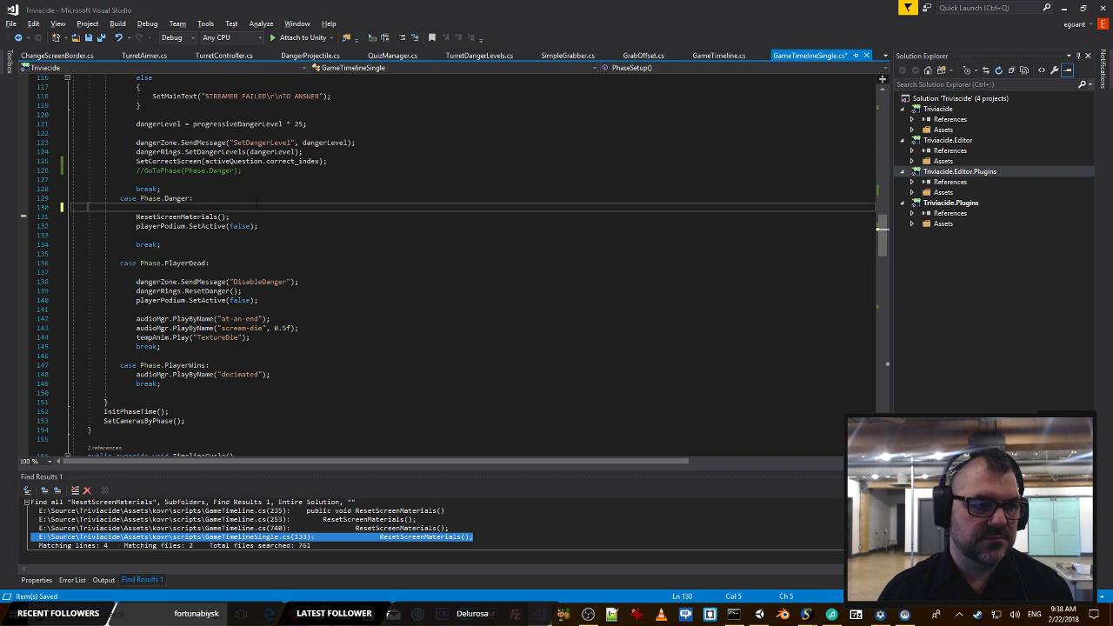
key("Tab")
key("Tab")
type("Clea")
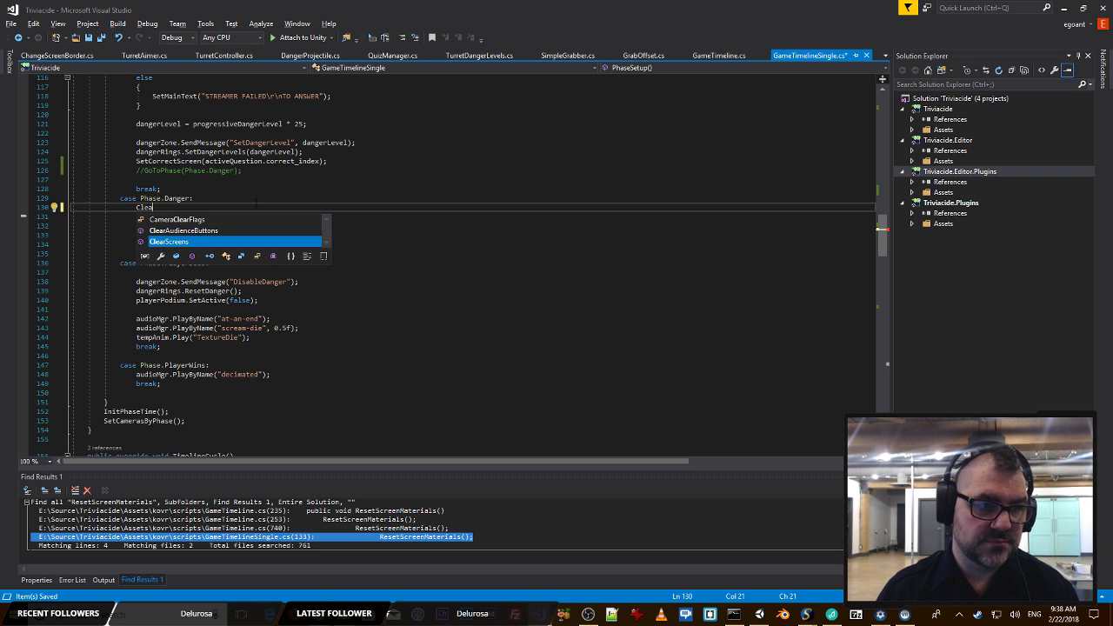
key("Tab")
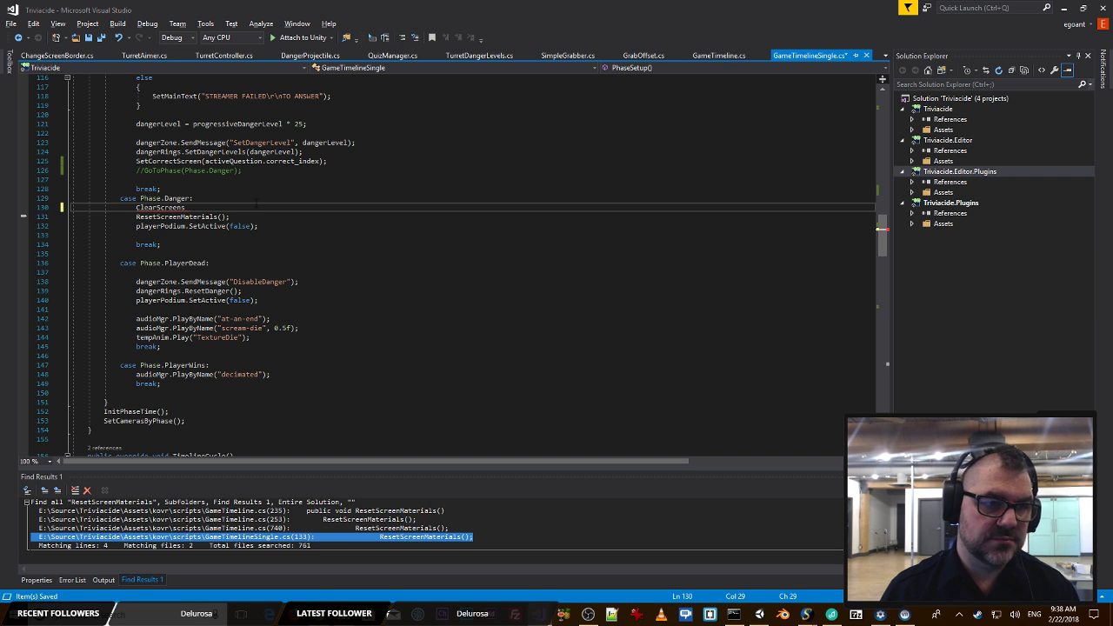
type("()")
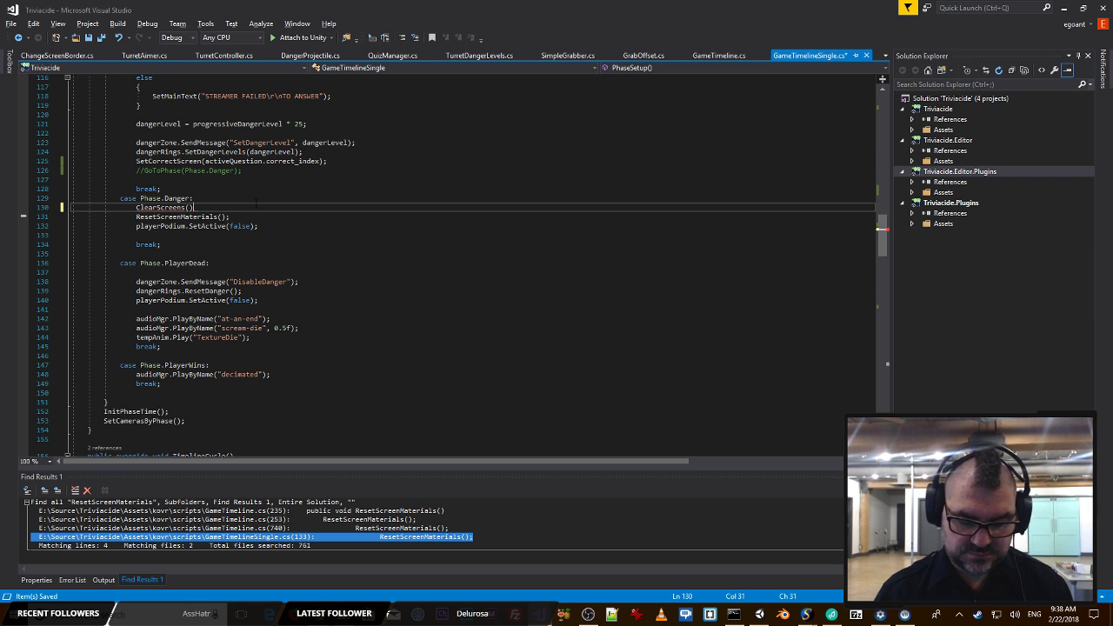
type(";")
left_click(300, 217)
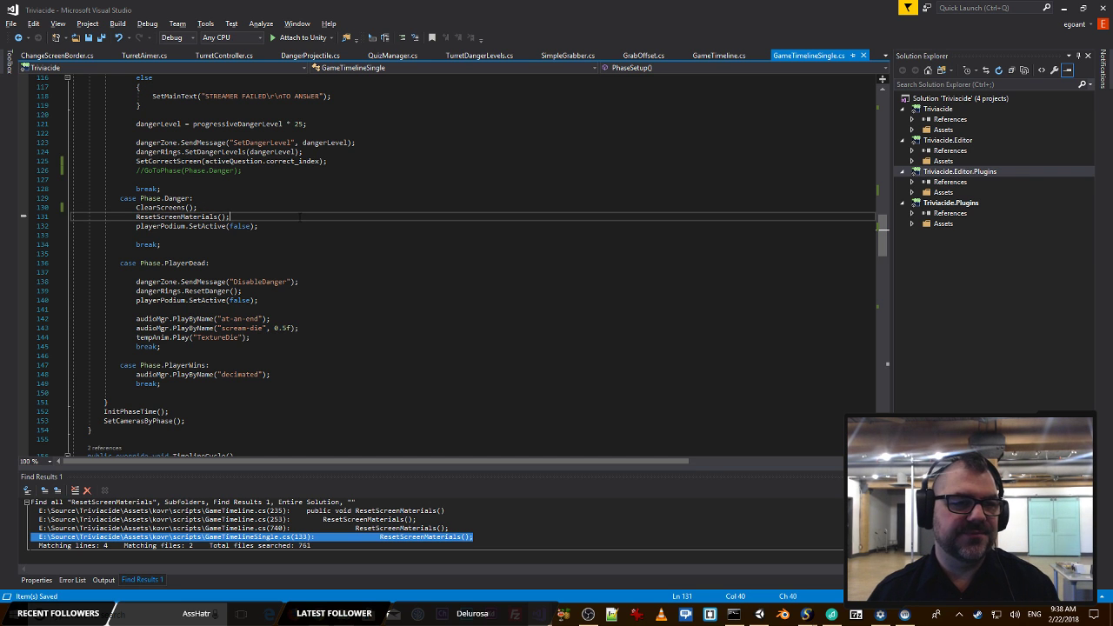
left_click(282, 226)
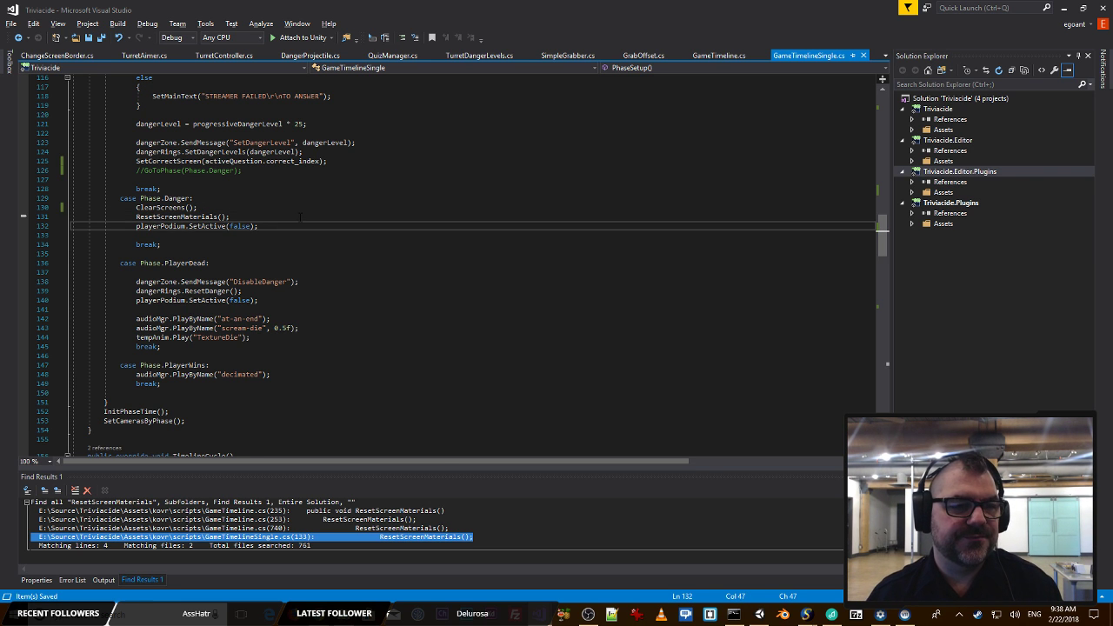
Step: Switch to Unity, play-test the main-single scene through the question results into the Danger phase, and stop play mode
key("alt+Tab")
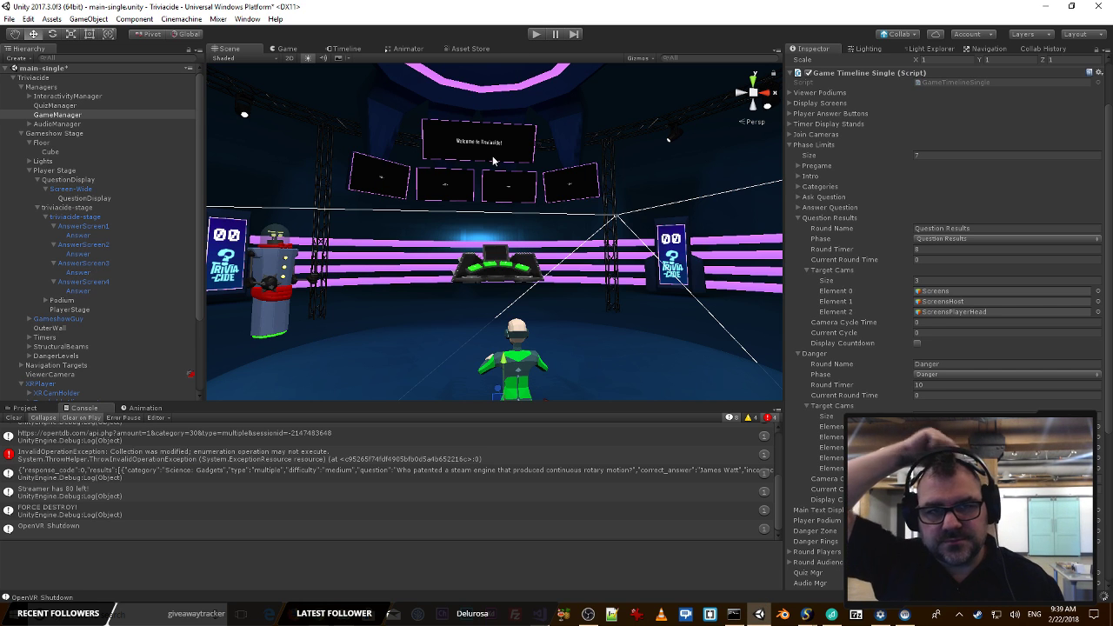
left_click(539, 35)
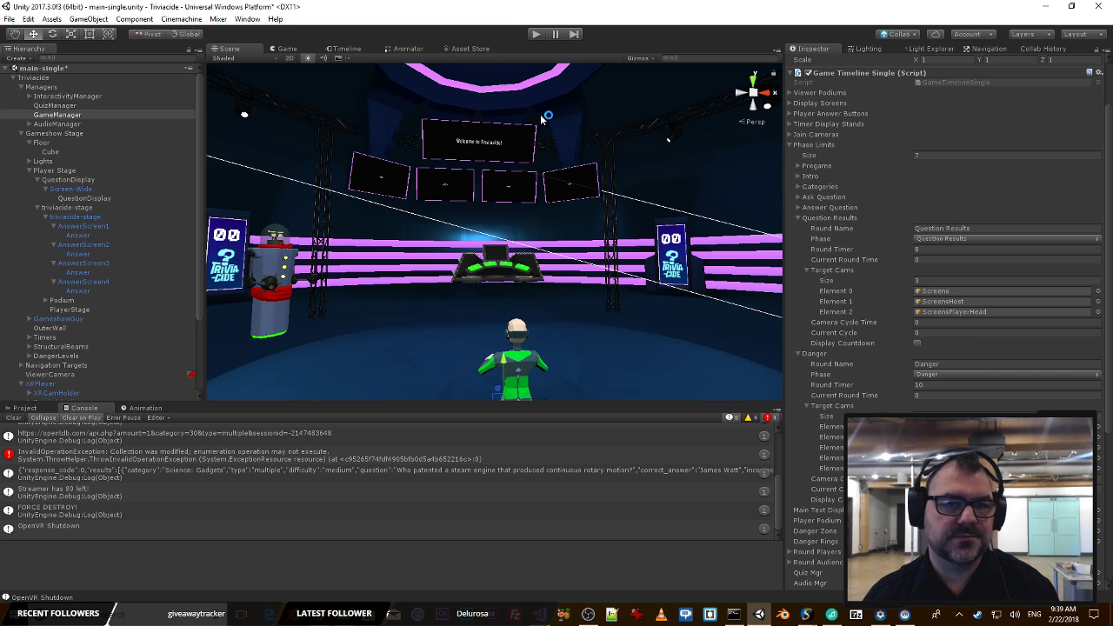
left_click(539, 34)
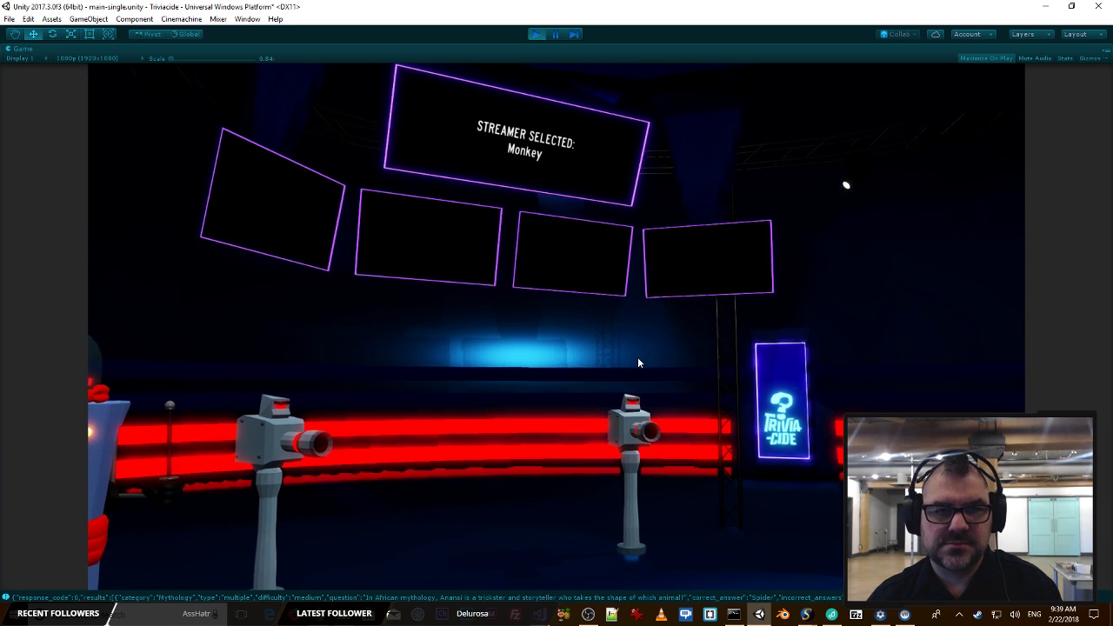
left_click(539, 35)
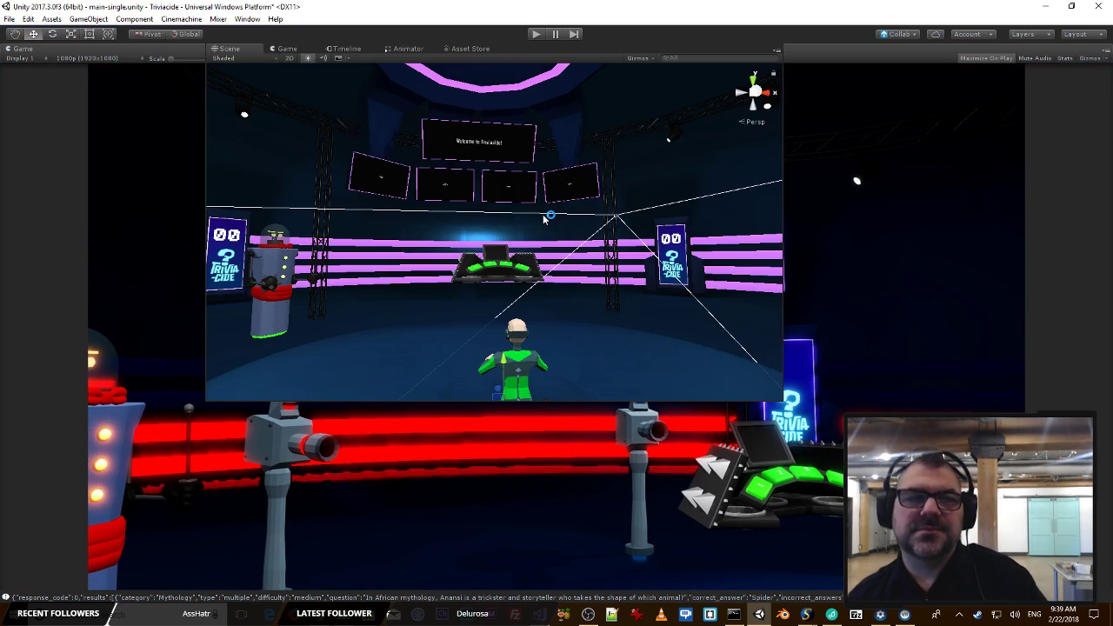
Step: Switch back to Visual Studio and copy the four SetScreenText lines with selectedCats from the Categories case of PhaseSetup()
key("alt+Tab")
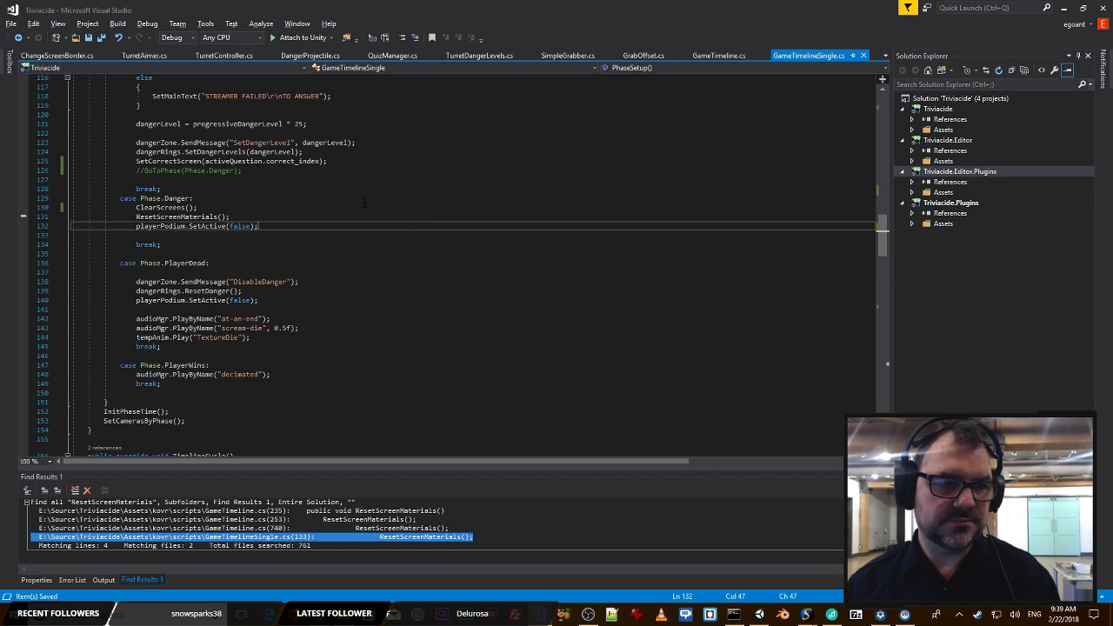
key("Up")
key("Up")
key("Up")
scroll(357, 230, "up", 15)
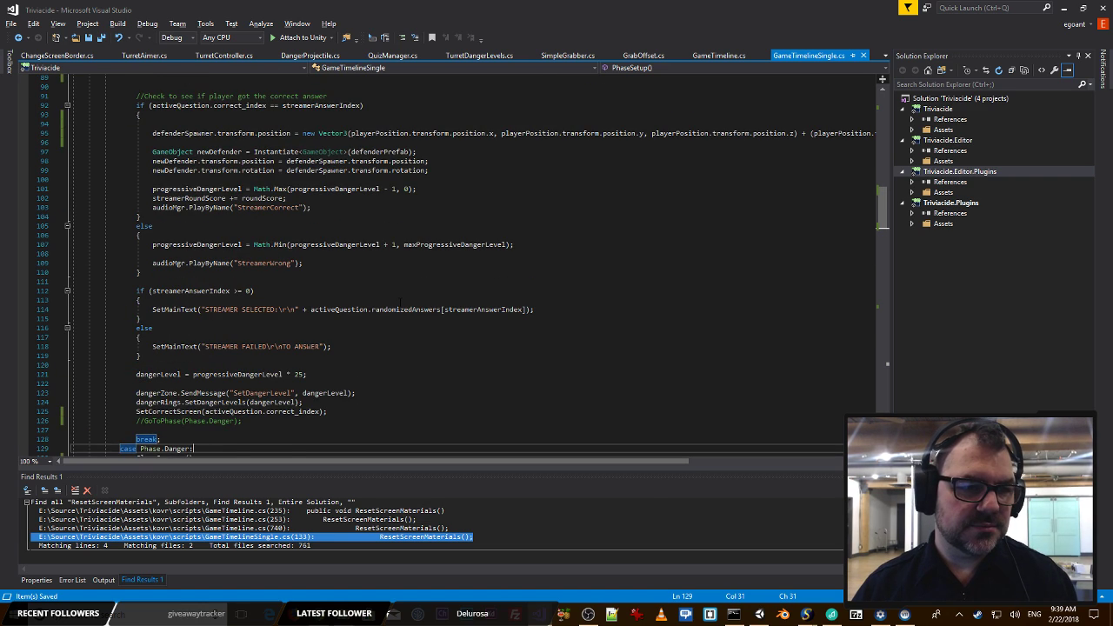
scroll(446, 275, "up", 16)
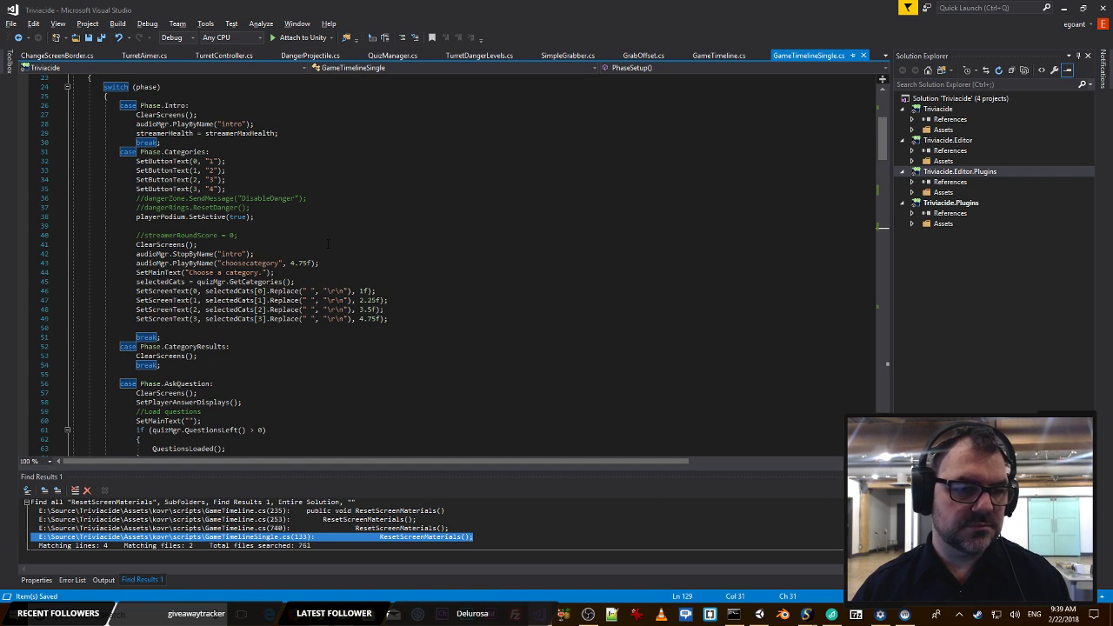
left_click(280, 244)
left_click(337, 262)
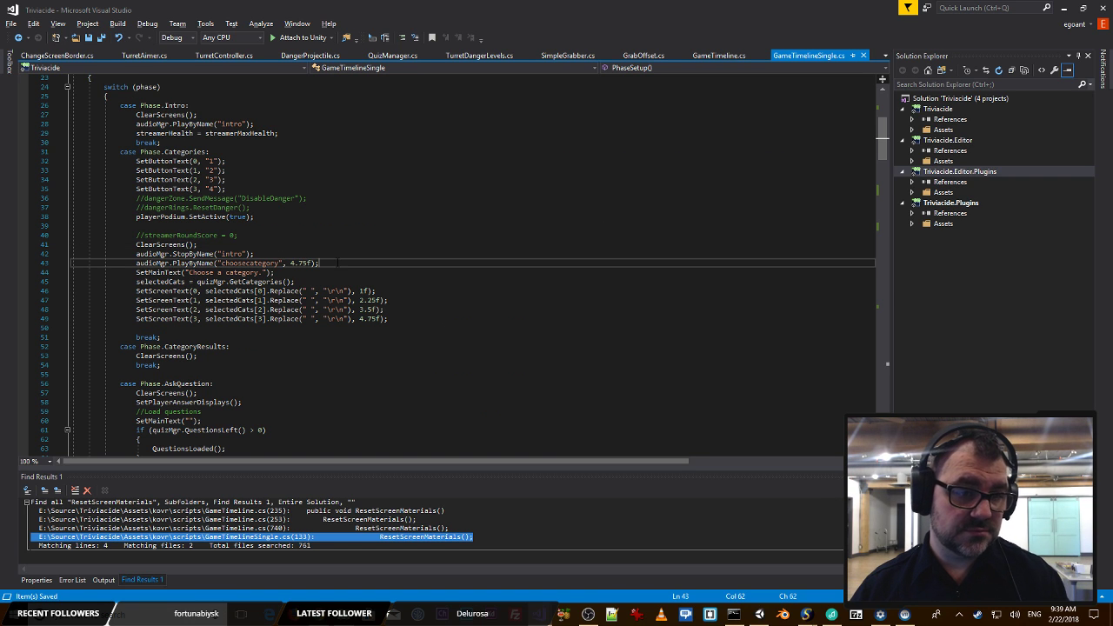
key("Down")
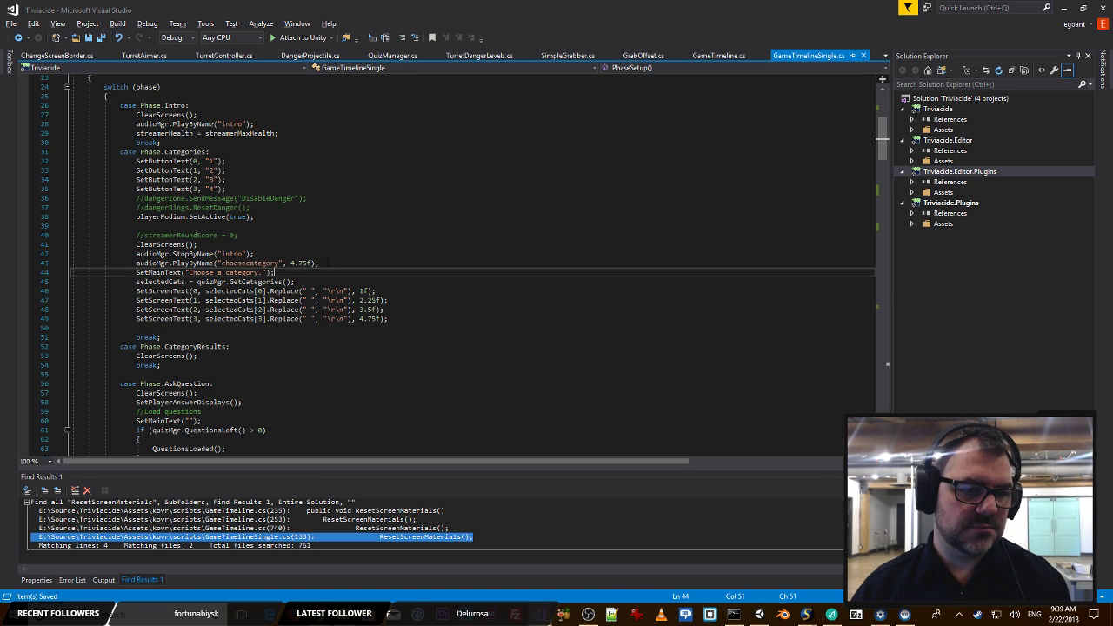
key("Up")
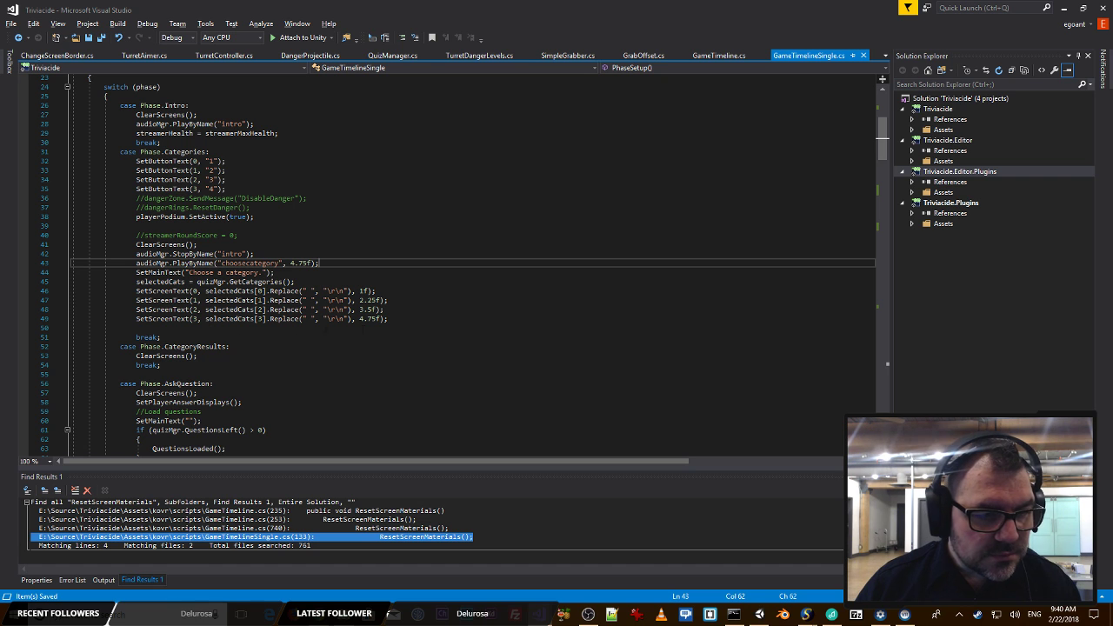
left_click_drag(398, 318, 71, 291)
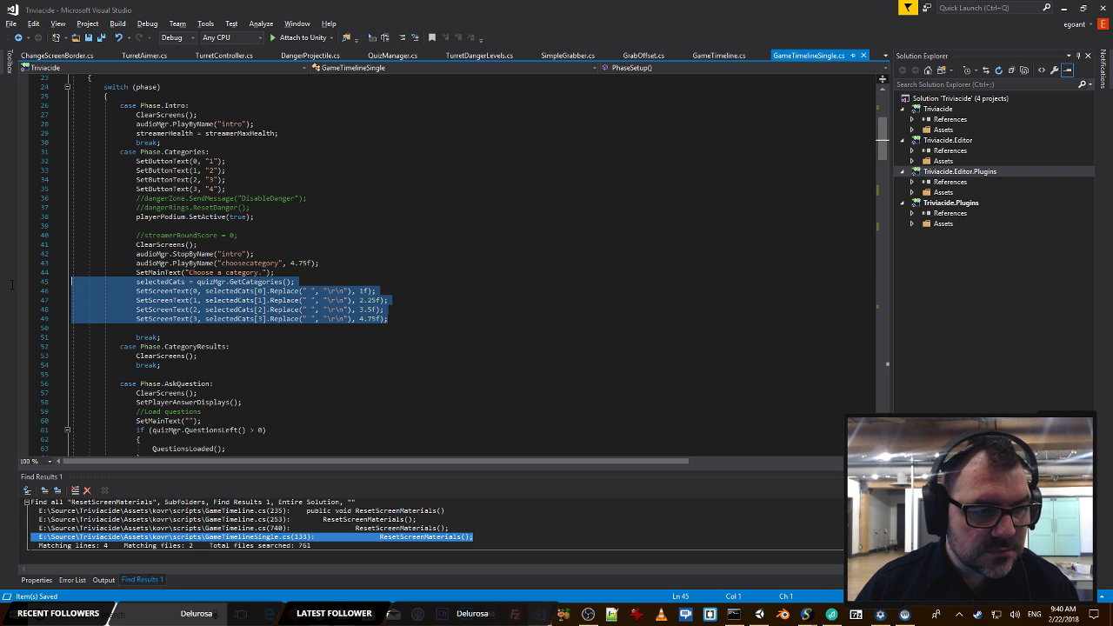
Step: Paste the four SetScreenText lines below playerPodium.SetActive(false) in the Phase.Danger case of PhaseSetup() and save the file
scroll(266, 291, "down", 15)
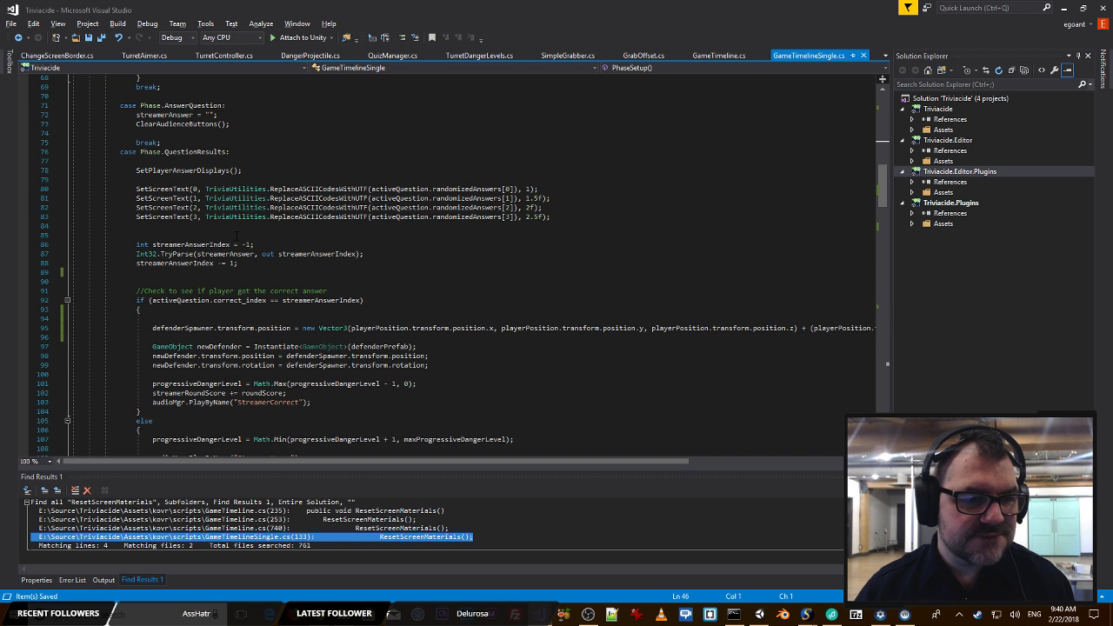
scroll(261, 239, "down", 15)
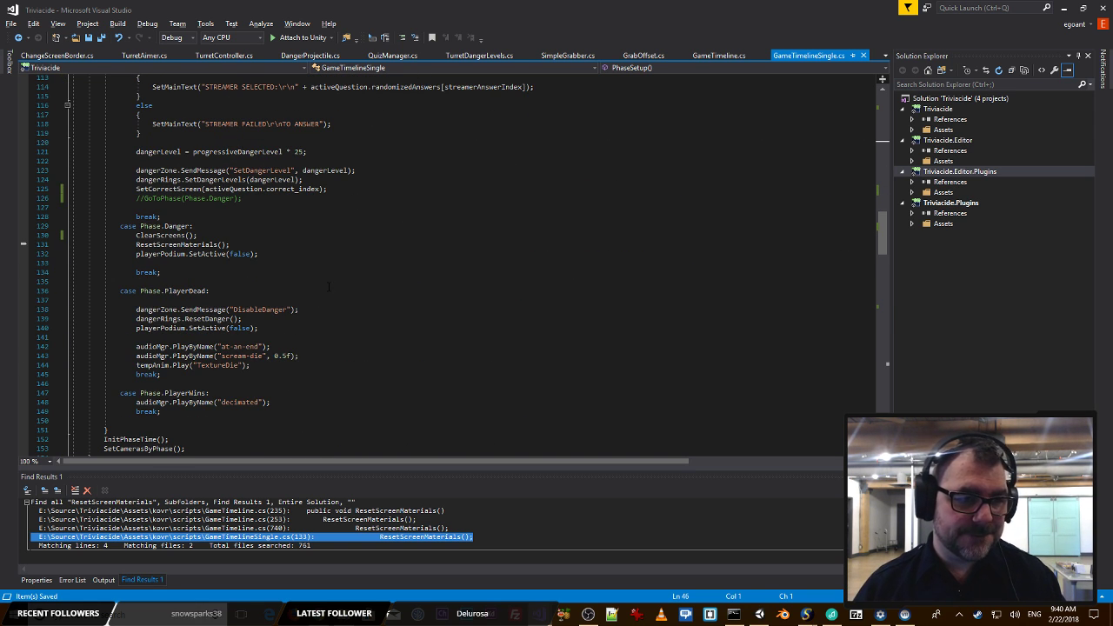
scroll(225, 239, "up", 20)
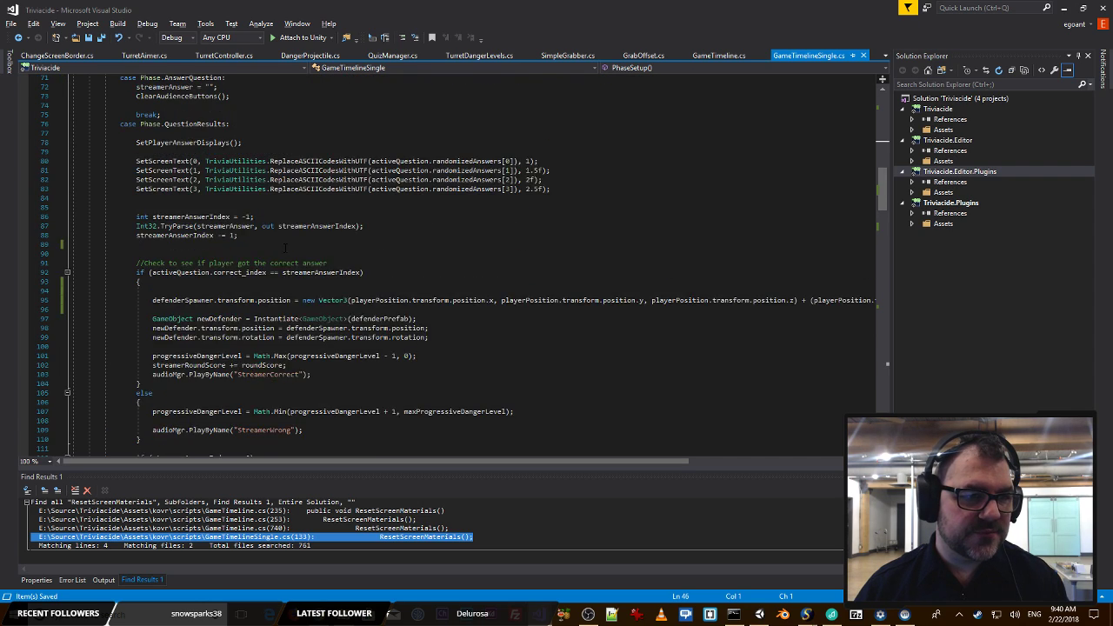
scroll(289, 248, "up", 11)
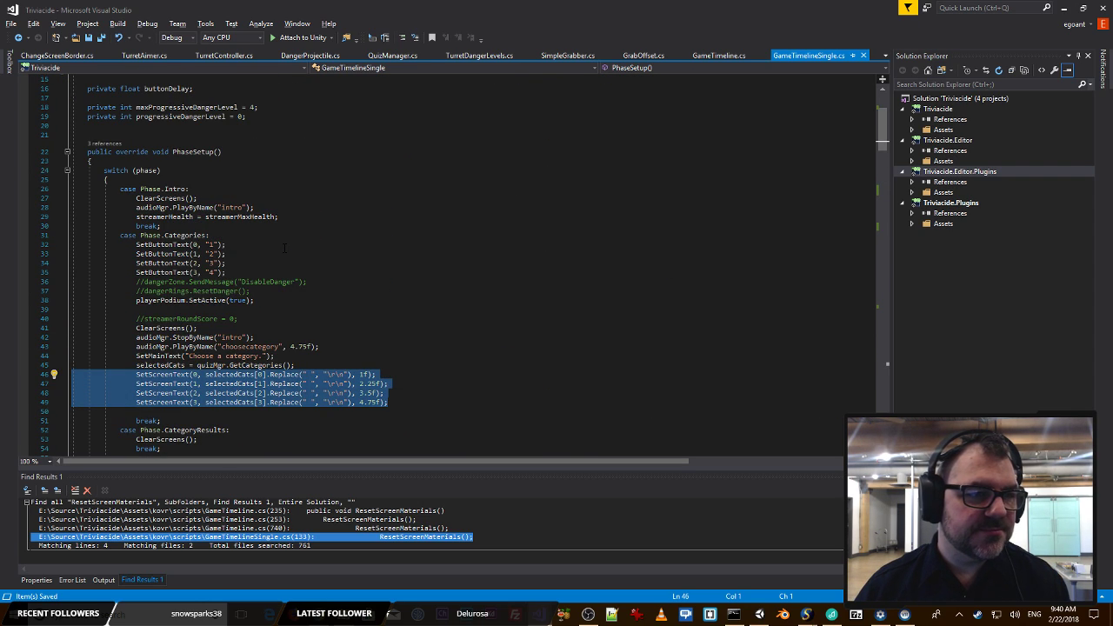
scroll(284, 249, "down", 20)
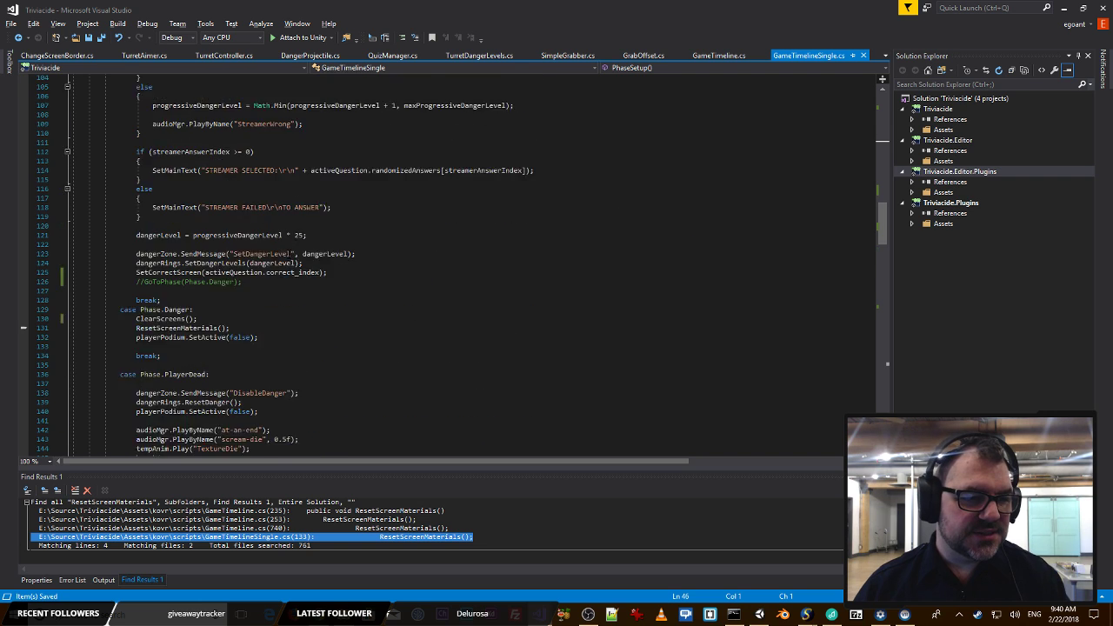
scroll(209, 240, "down", 1)
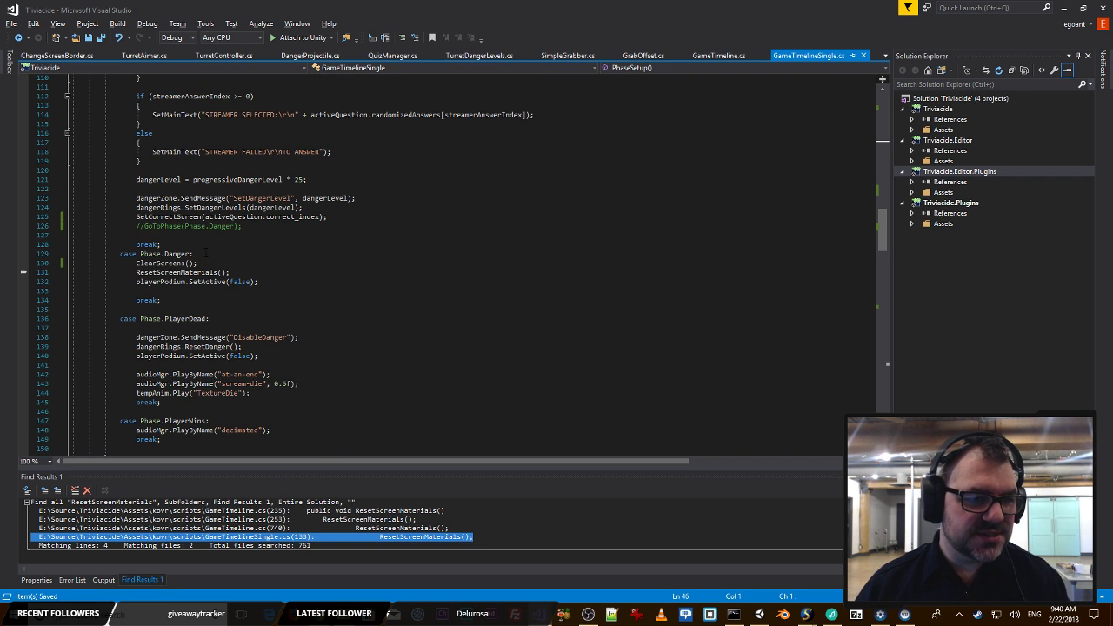
left_click(205, 253)
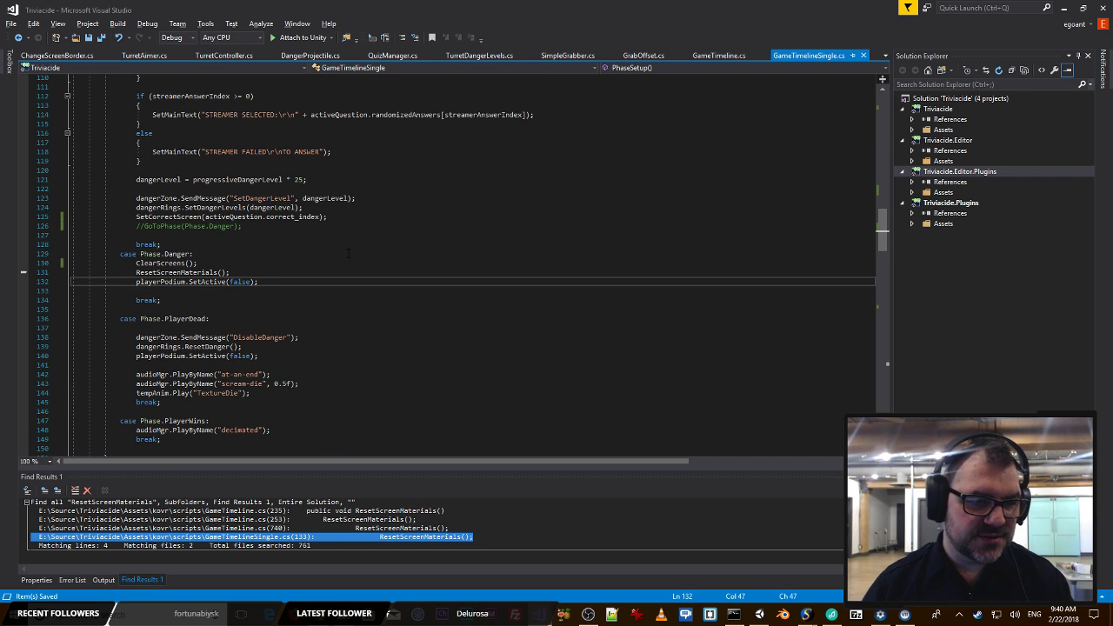
key("Return")
key("Return")
key("Return")
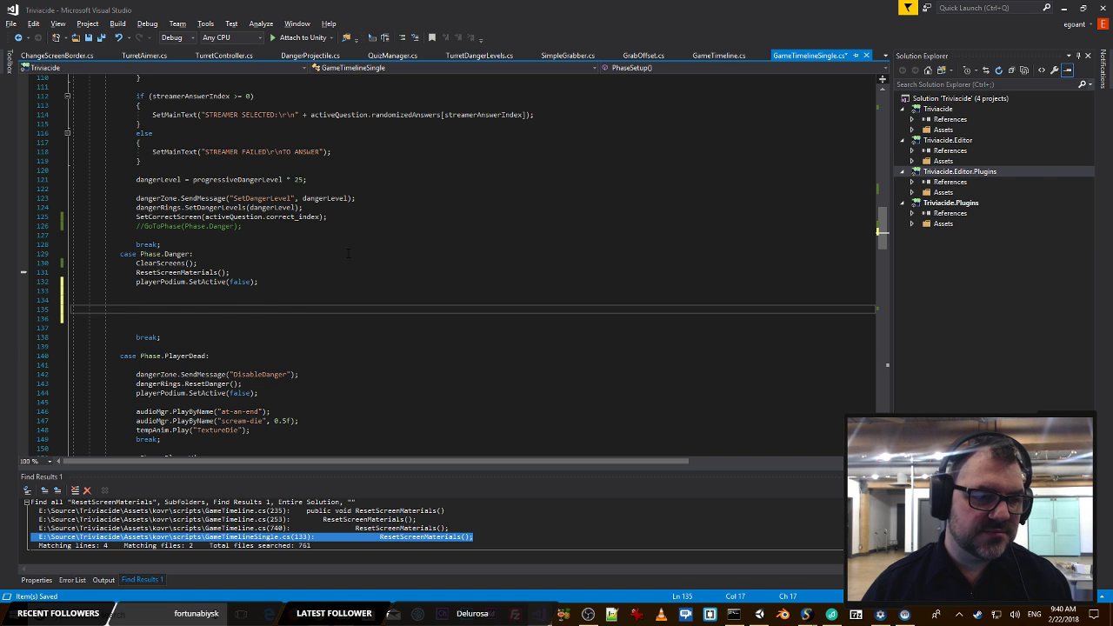
key("ctrl+v")
Step: Copy the "STREAMER SELECTED" SetMainText line from the QuestionResults case to just above the SetScreenText lines in the Danger case
scroll(382, 242, "up", 6)
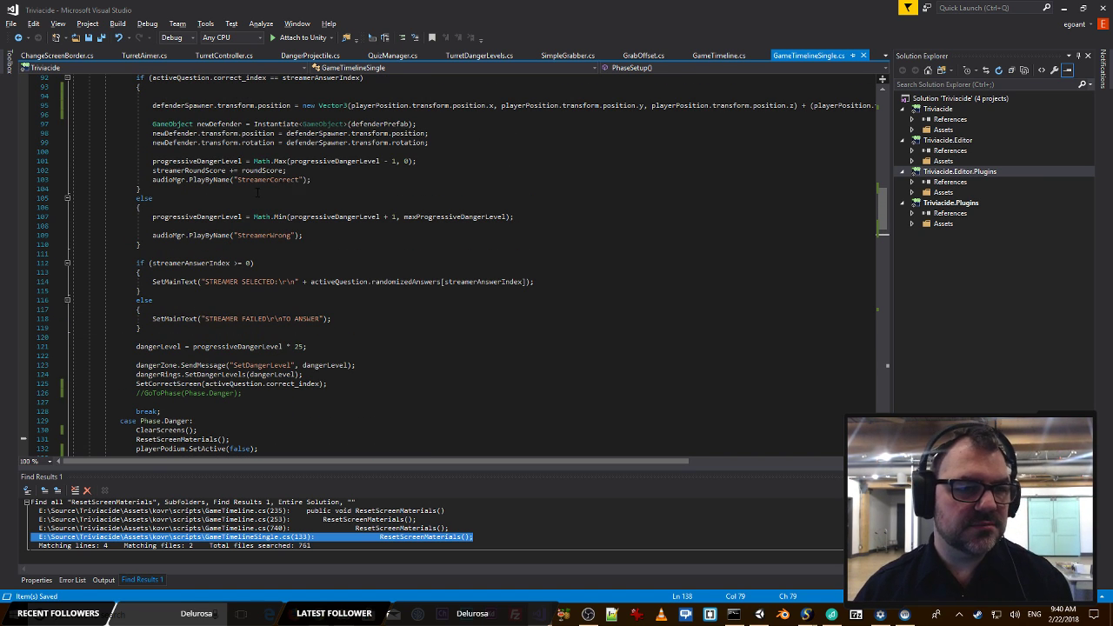
double_click(190, 170)
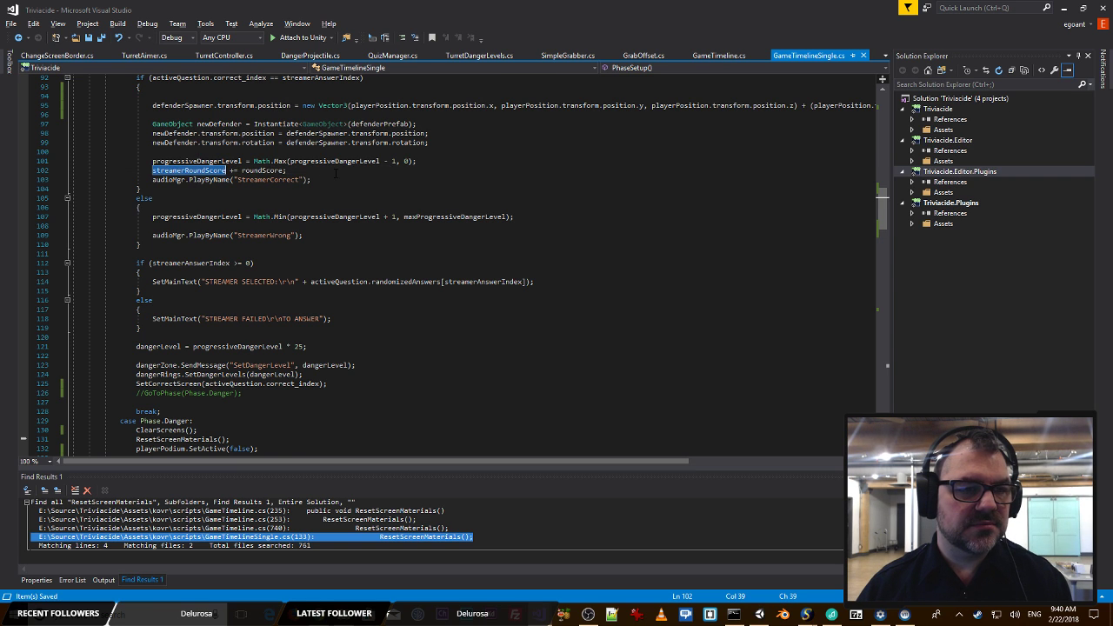
scroll(336, 185, "up", 3)
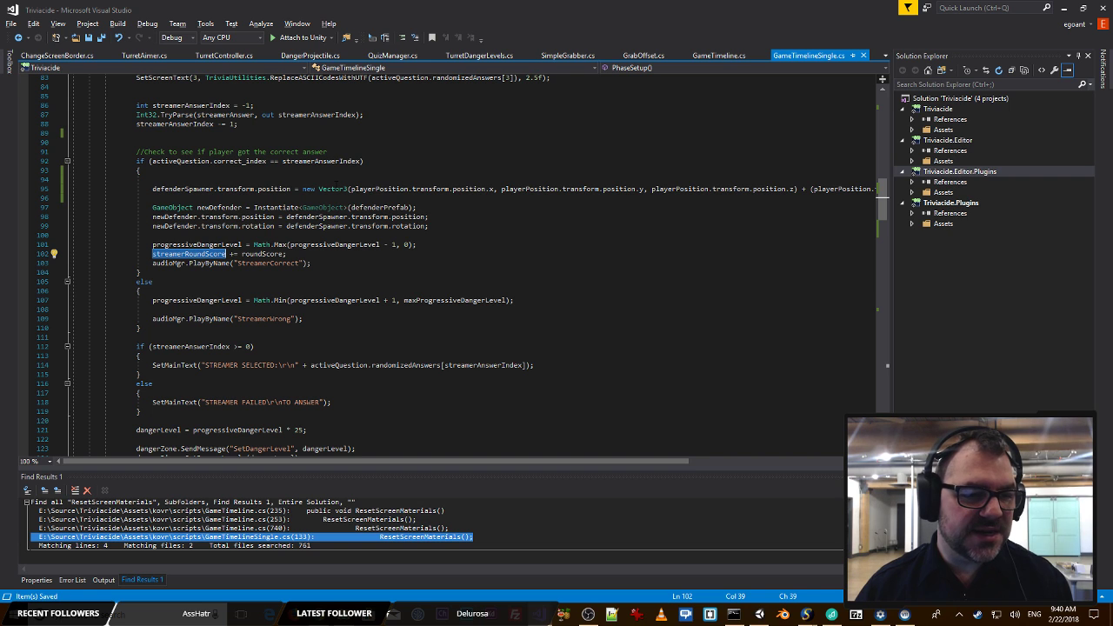
left_click(564, 368)
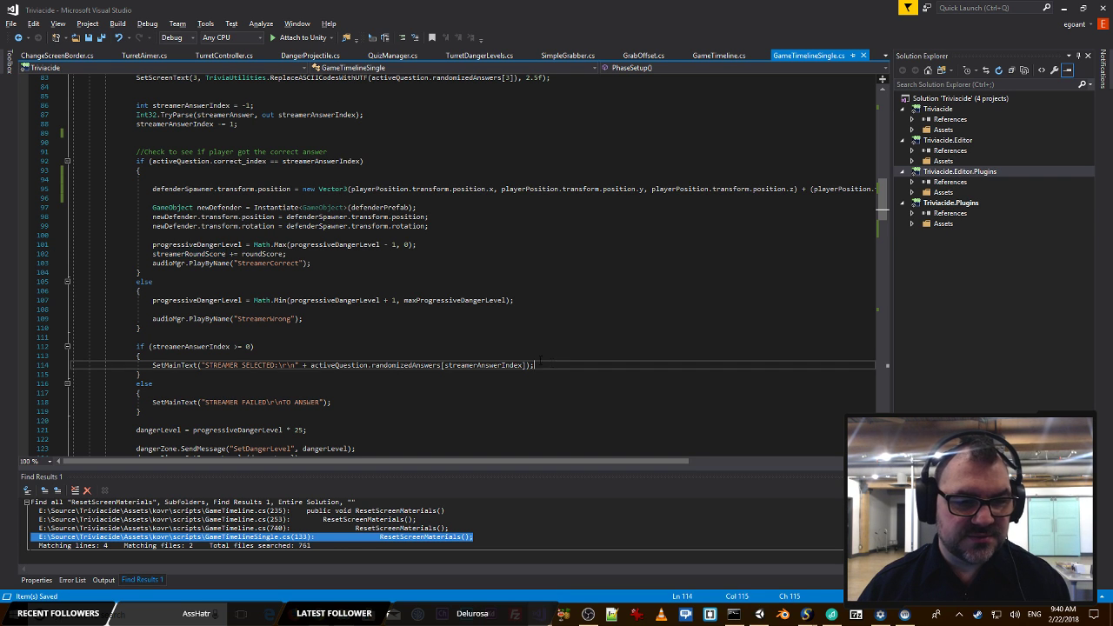
key("shift+Home")
key("ctrl+c")
scroll(291, 329, "down", 10)
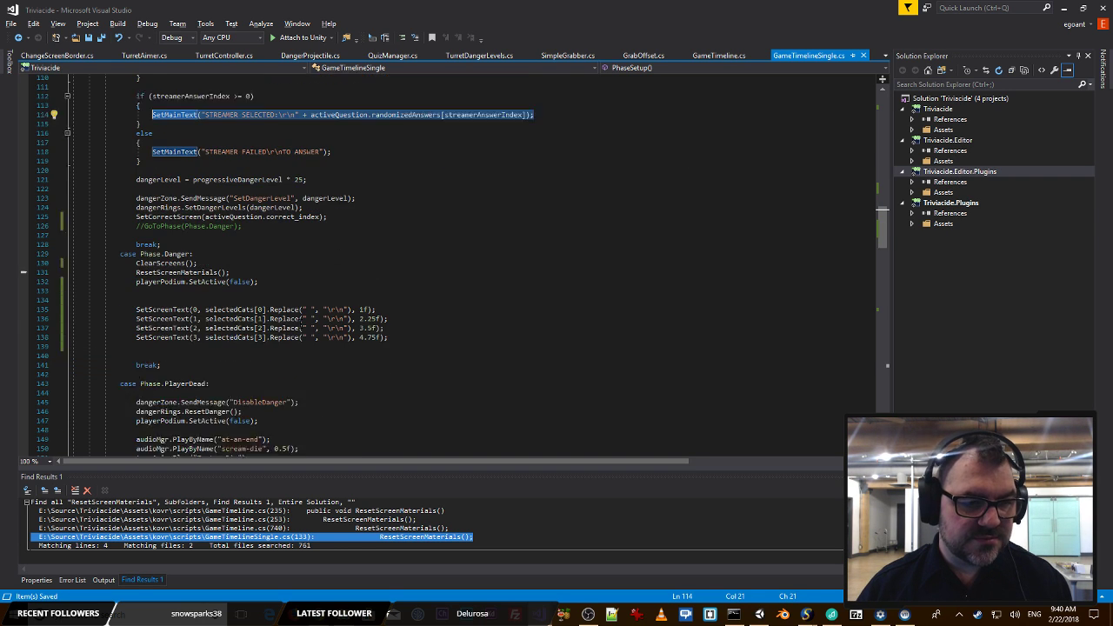
left_click(160, 273)
key("ctrl+v")
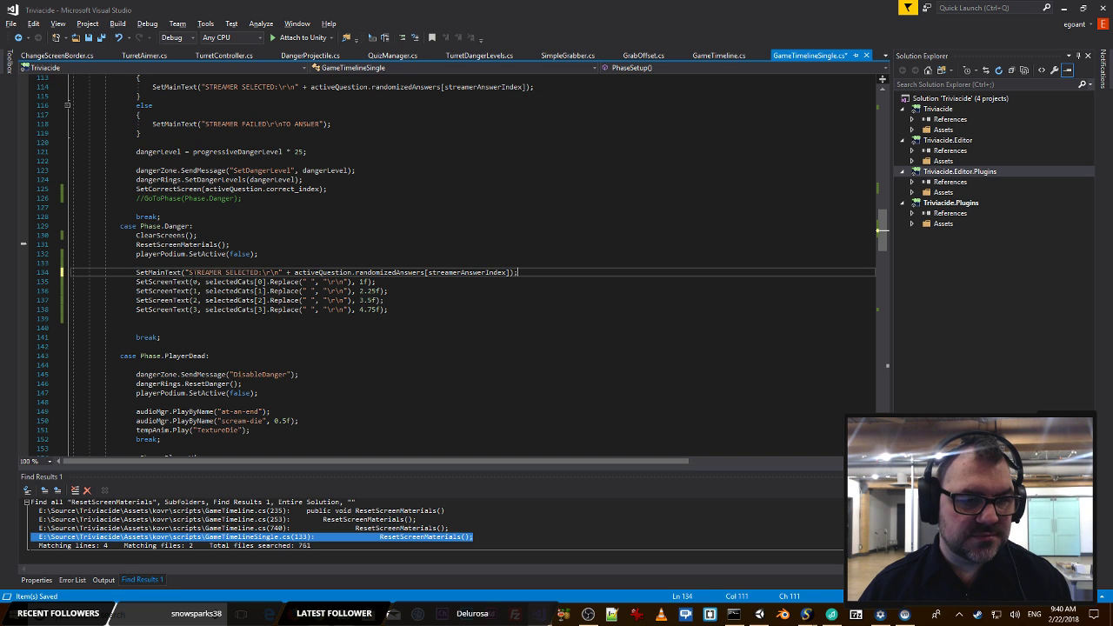
Step: Change the SetMainText label in the Phase.Danger case from "STREAMER SELECTED" to "CURRENT SCORE"
left_click_drag(189, 273, 260, 272)
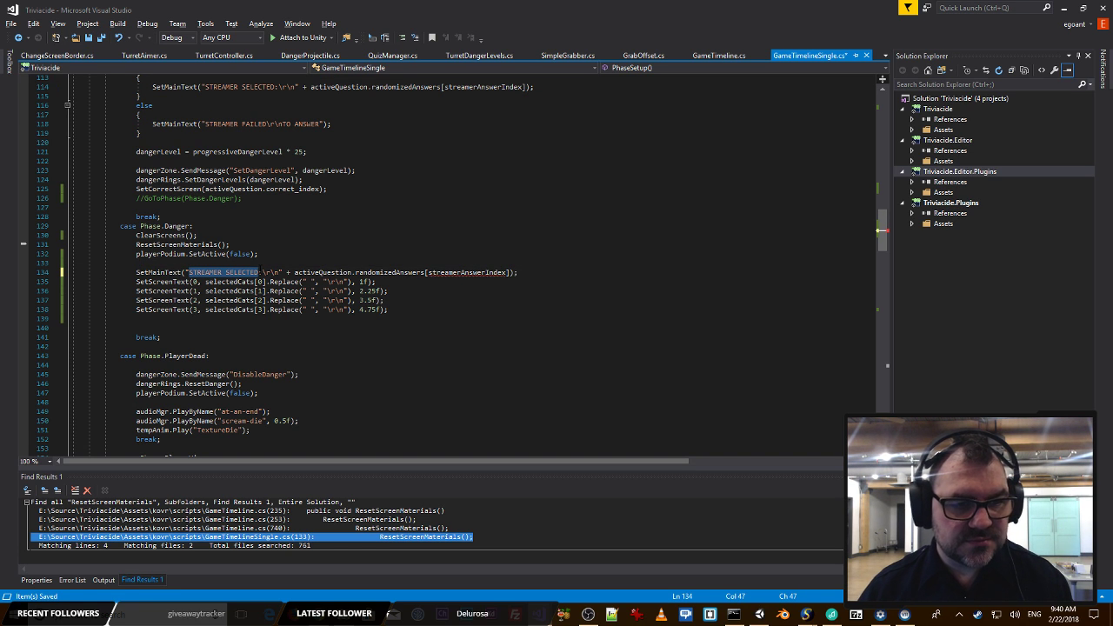
type("CURRENT S")
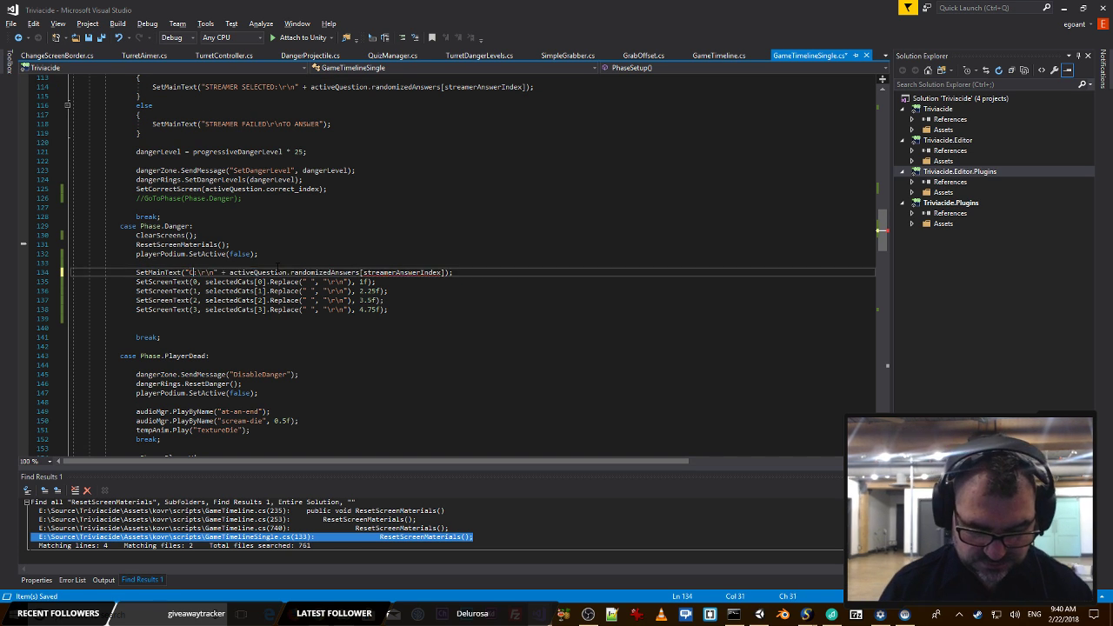
type("CORE")
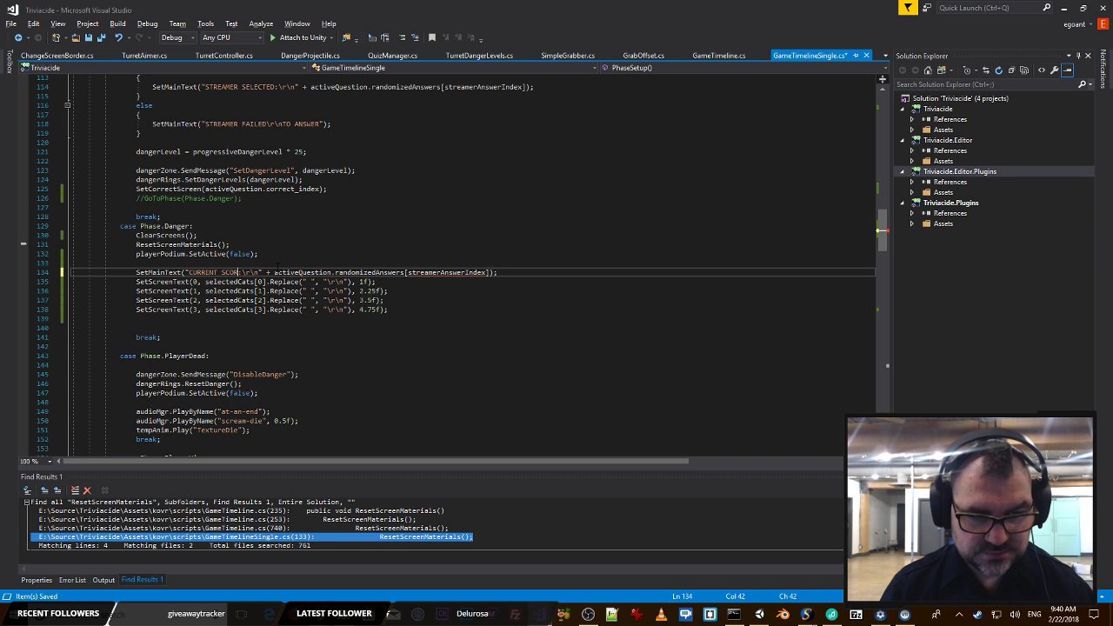
Step: Copy the streamerRoundScore variable name from the correct-answer branch of the QuestionResults case
scroll(470, 261, "up", 3)
scroll(366, 259, "up", 6)
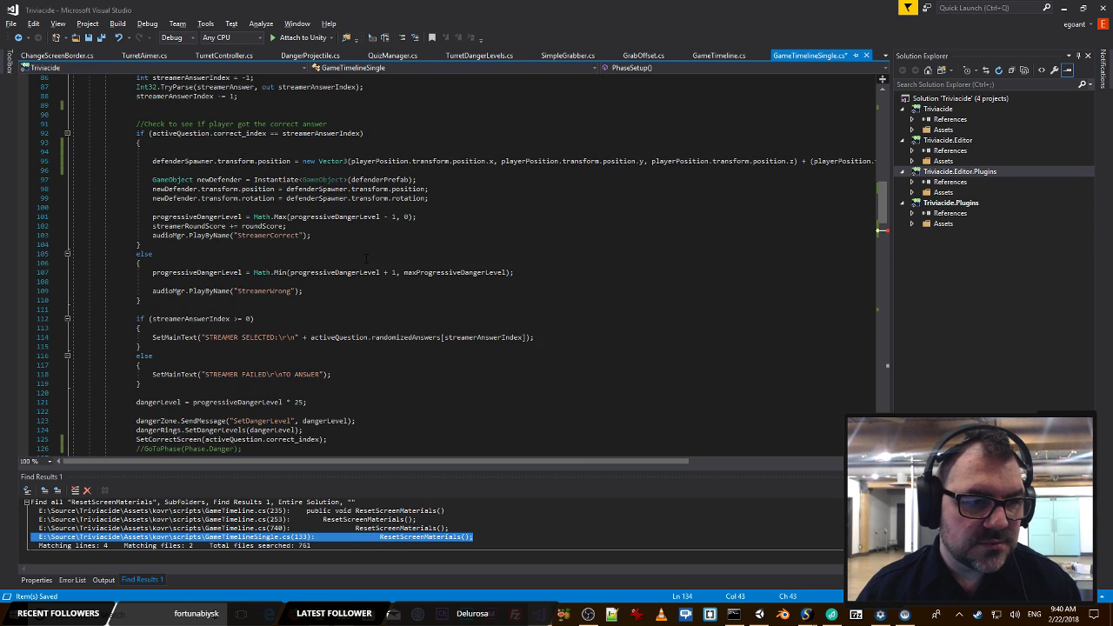
scroll(363, 254, "up", 4)
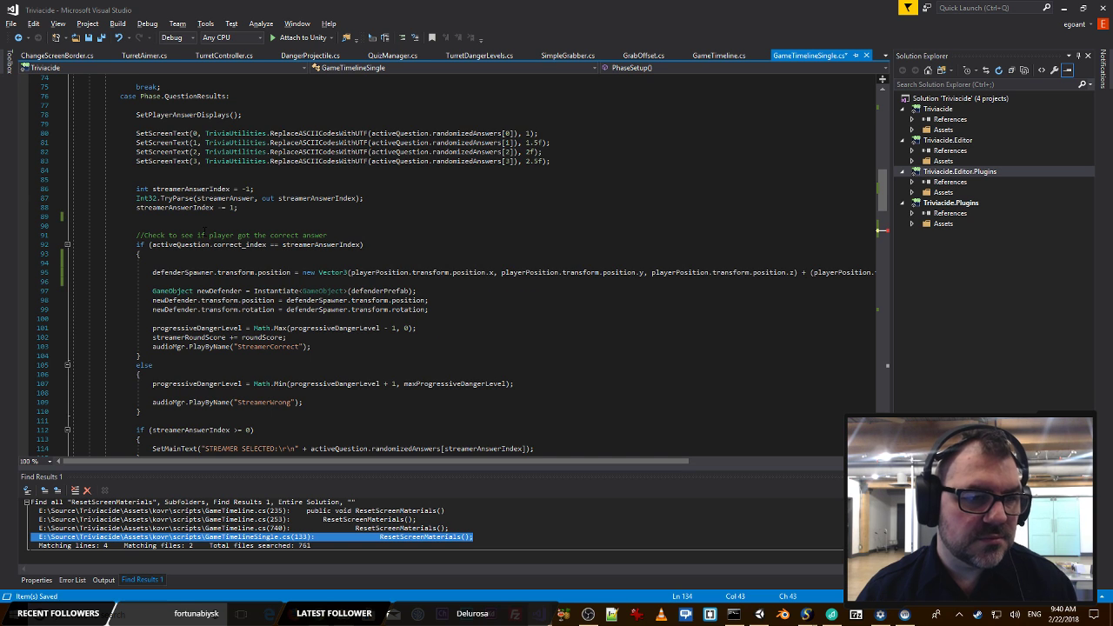
scroll(209, 239, "down", 9)
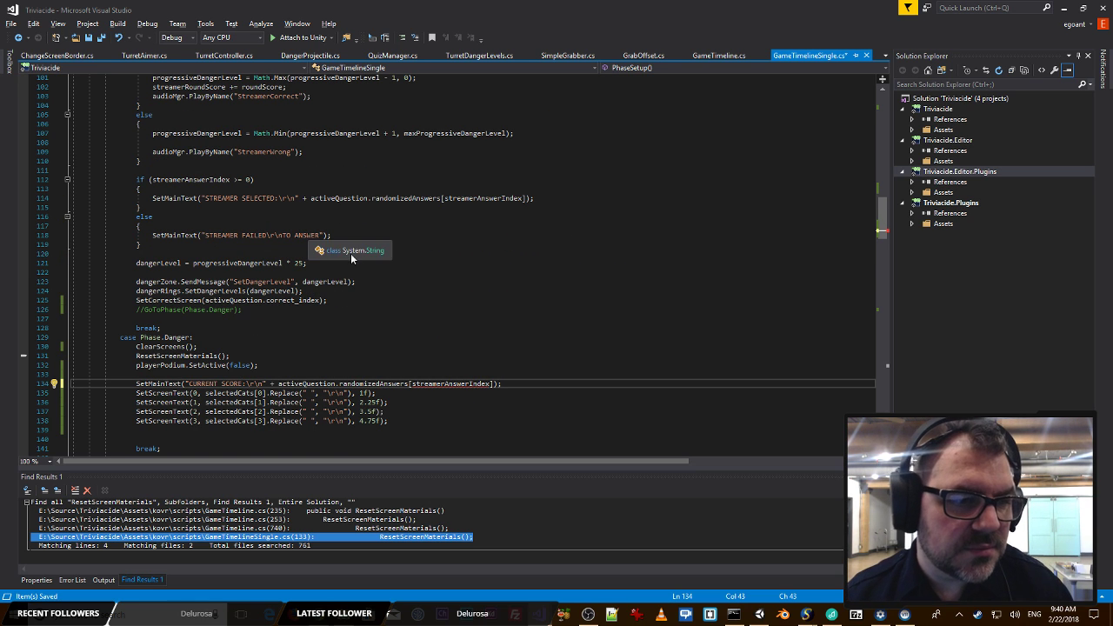
scroll(351, 253, "up", 10)
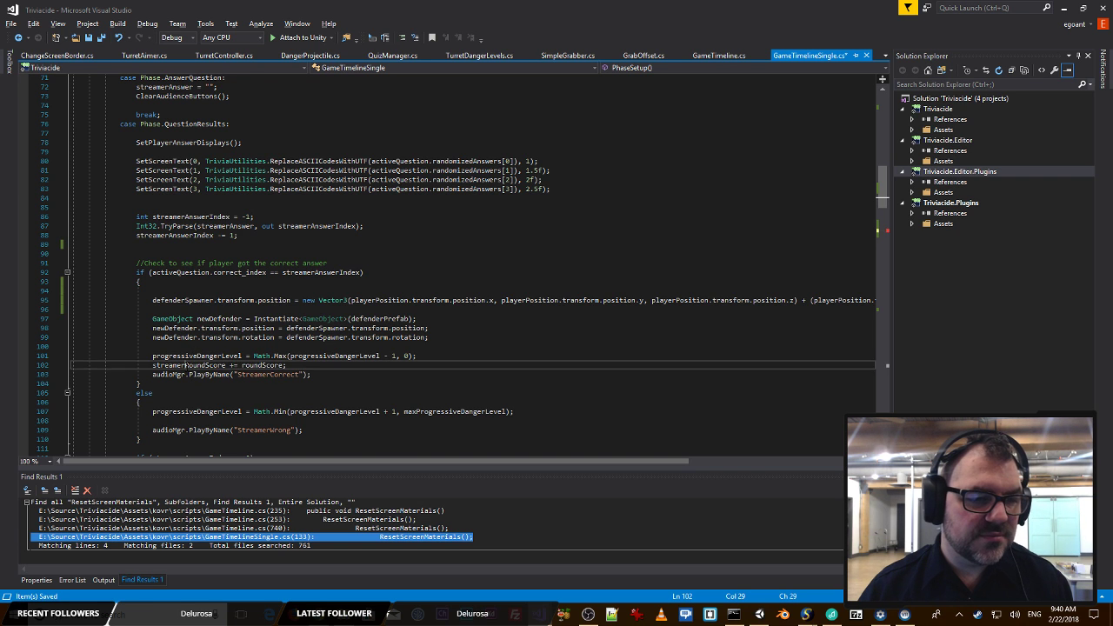
double_click(190, 365)
Step: Replace the randomizedAnswers expression in the Danger case's SetMainText line with streamerRoundScore.ToString() and save the file
scroll(528, 354, "down", 9)
scroll(528, 354, "down", 7)
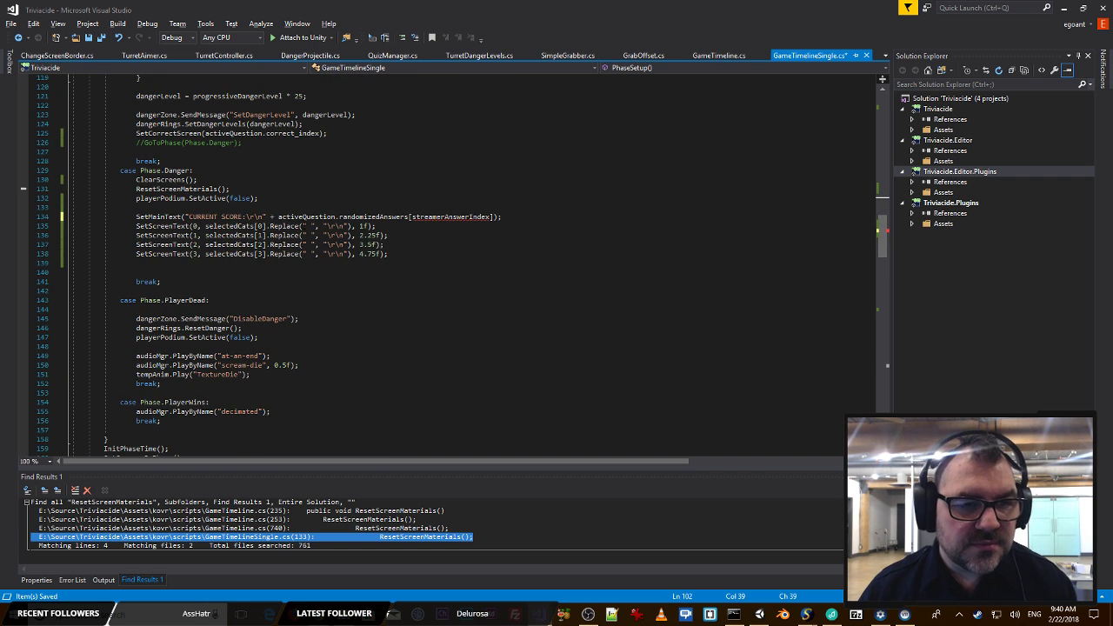
left_click_drag(279, 216, 493, 217)
key("ctrl+v")
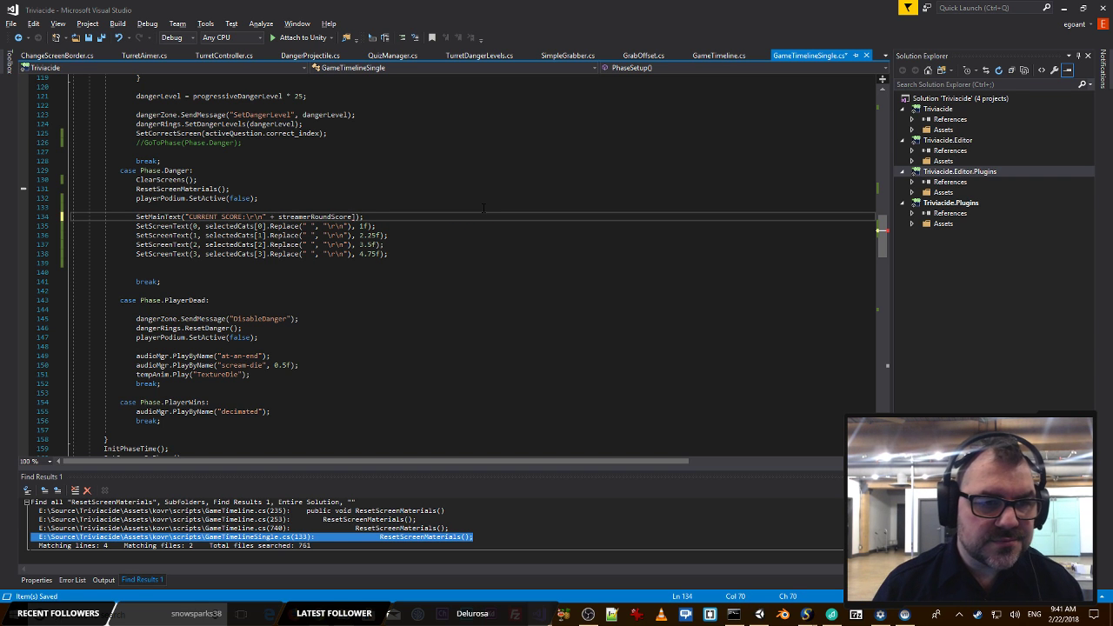
type(".")
key("Tab")
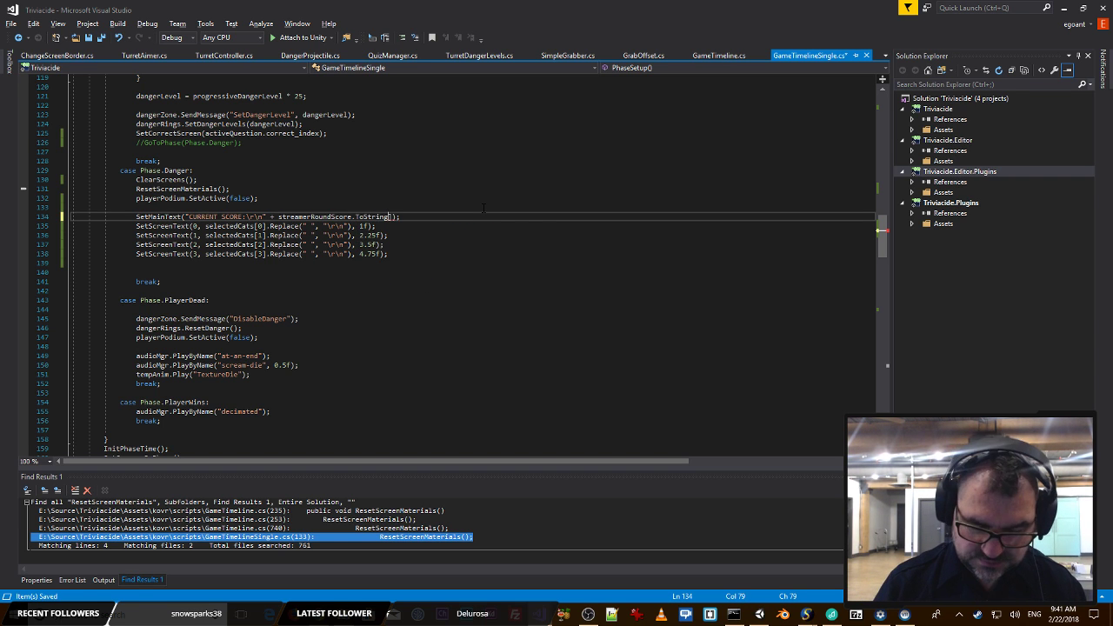
type("(")
left_click(446, 244)
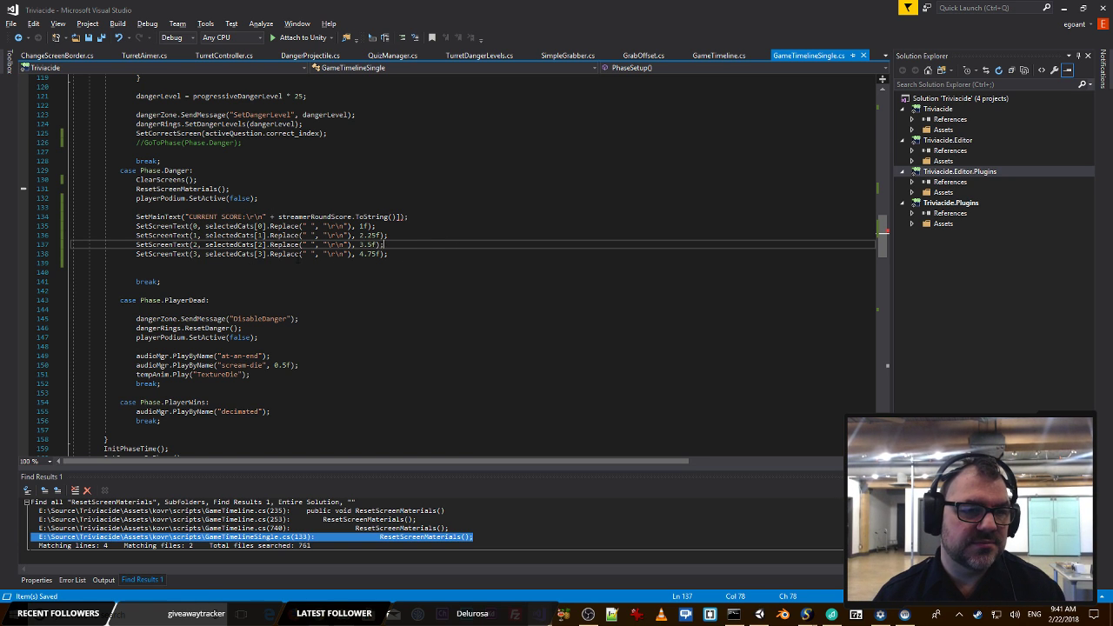
Step: Replace the selectedCats[0] text in the Danger case's screen 0 SetScreenText call with an empty string and set its delay to 0.25f
left_click_drag(204, 226, 352, 227)
key("Delete")
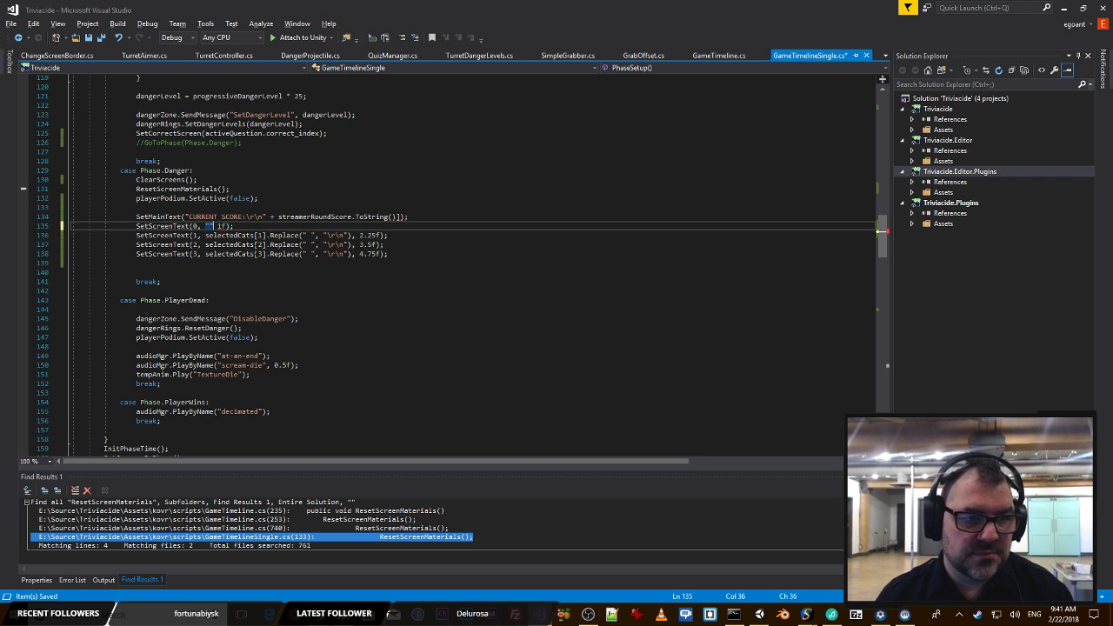
type("\"\"")
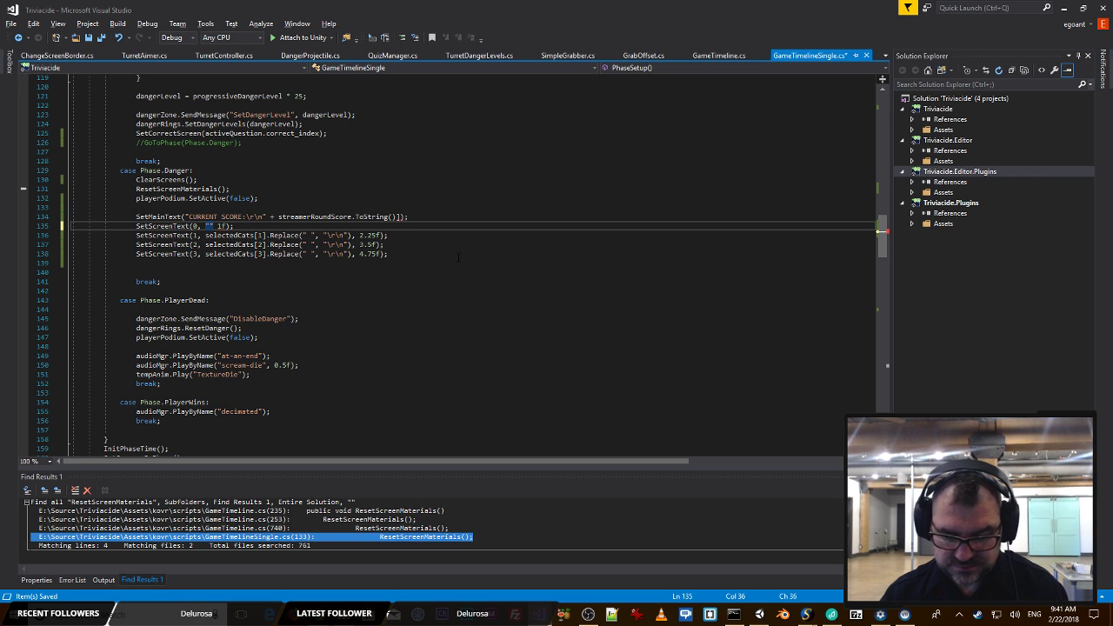
type(",")
left_click(225, 226)
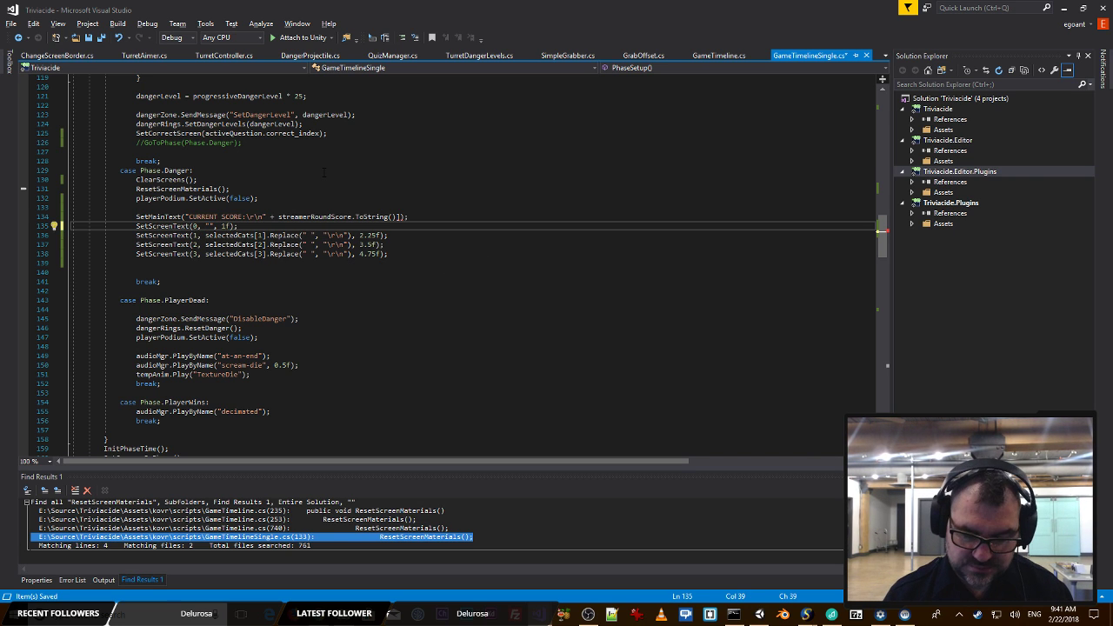
type(".25")
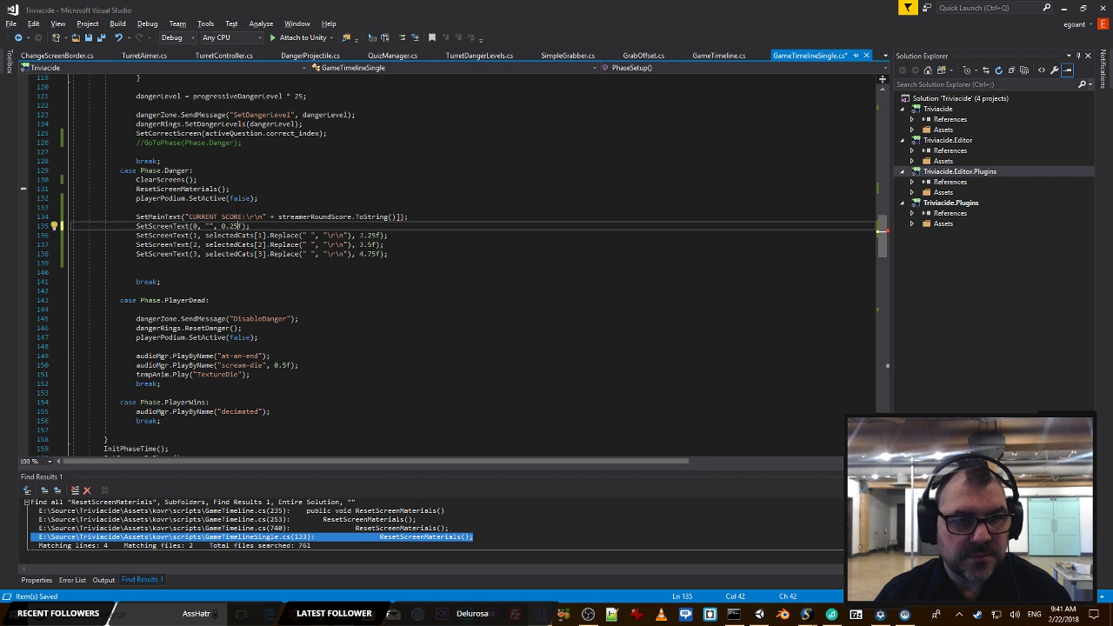
Step: Set the delay of the screen 1 SetScreenText call in the Danger case to 0.5f
left_click_drag(361, 235, 380, 235)
type("0")
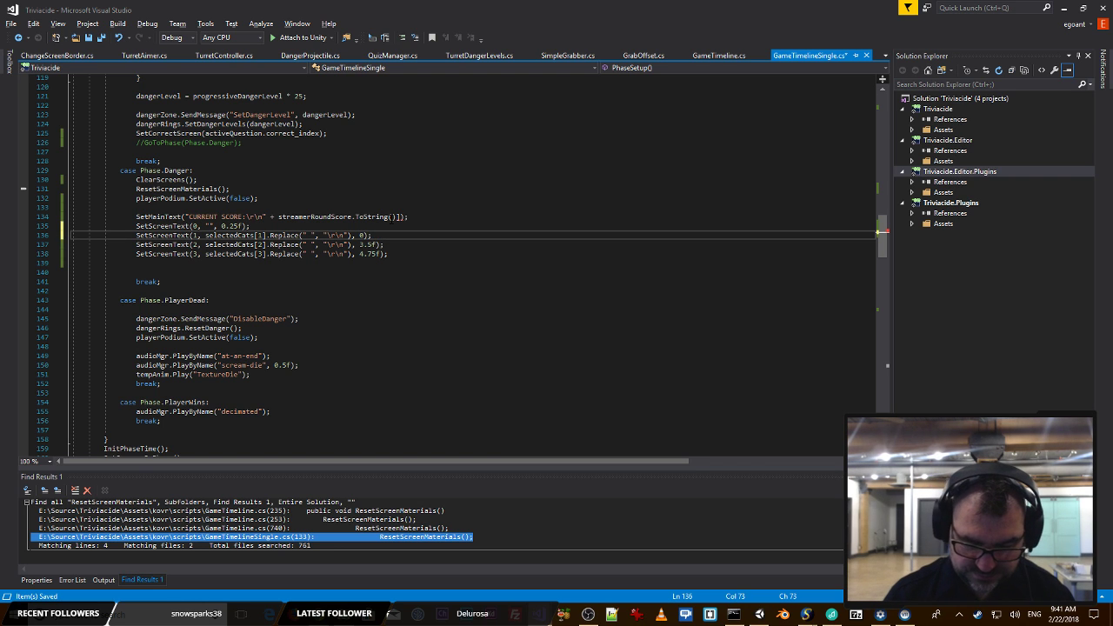
type(".5f")
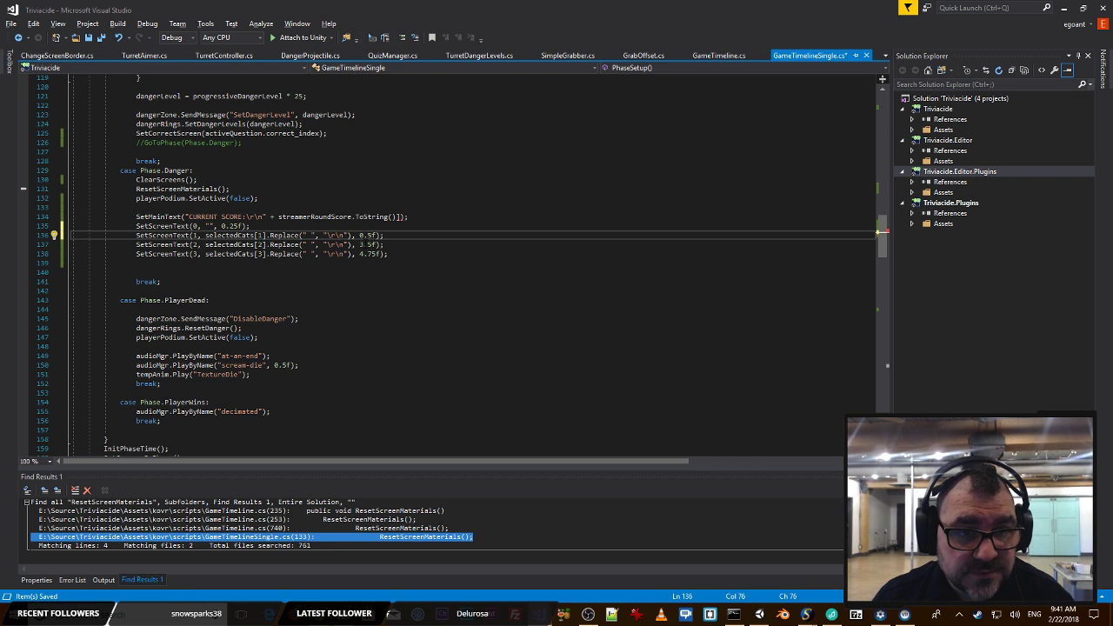
left_click(360, 244)
left_click_drag(360, 244, 377, 245)
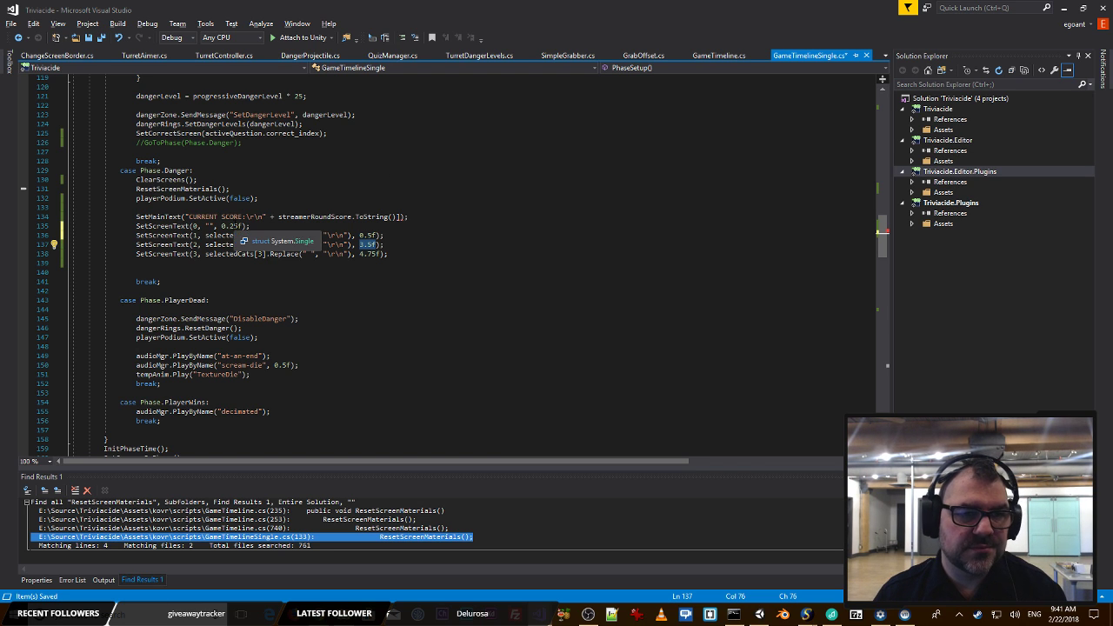
Step: Set the delays of the four Danger SetScreenText calls to 0.1f, 0.2f, 0.3f and 0.4f in order
left_click(239, 227)
key("BackSpace")
key("BackSpace")
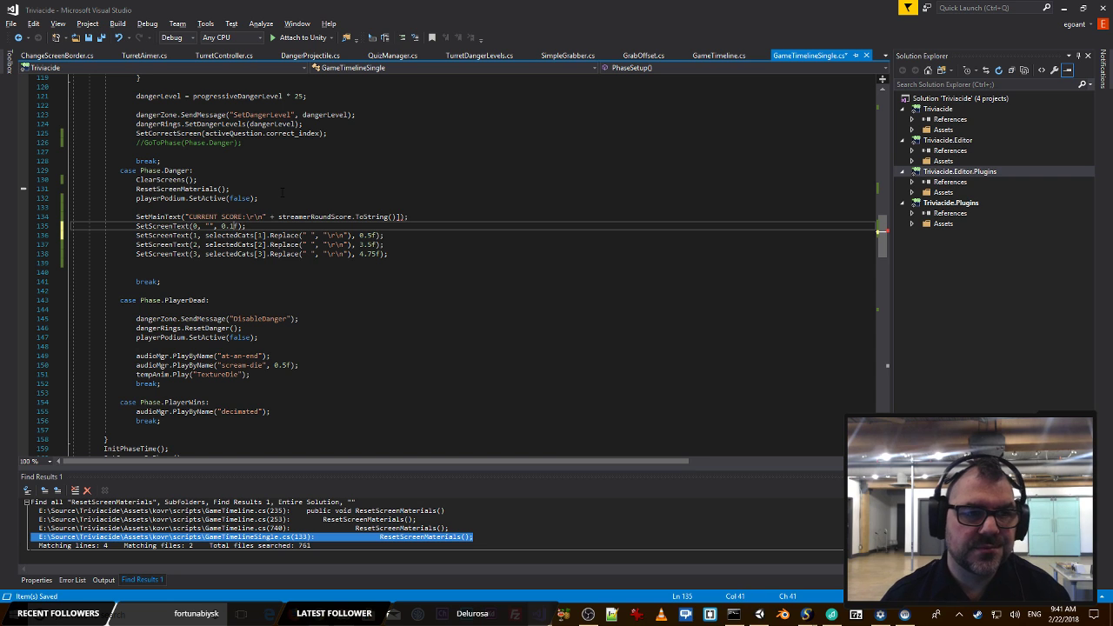
left_click(366, 235)
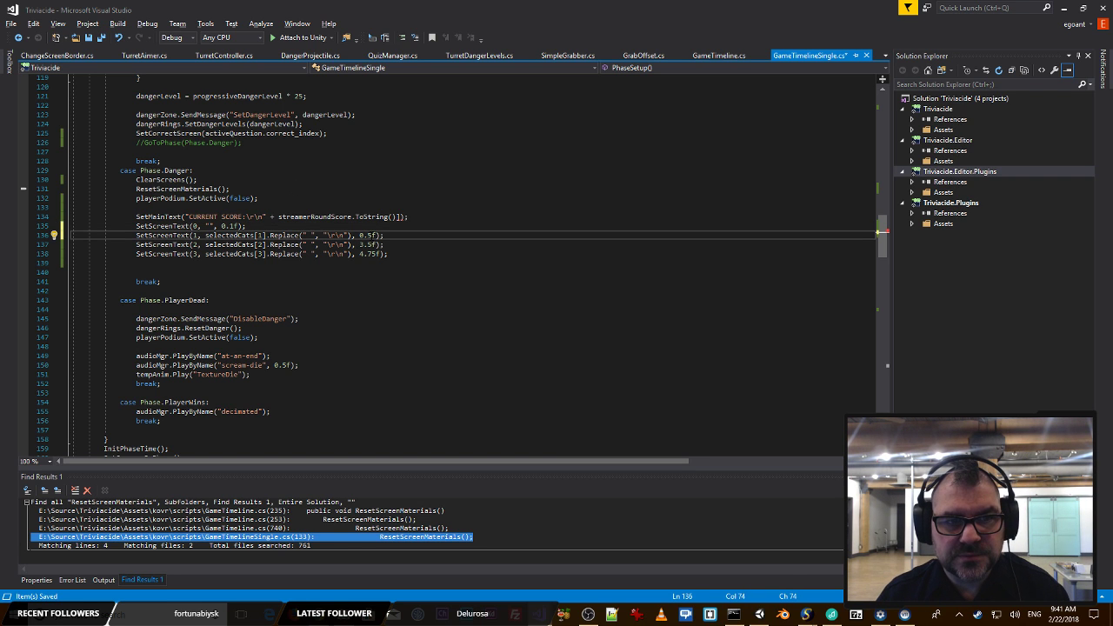
left_click_drag(368, 236, 373, 245)
type("2")
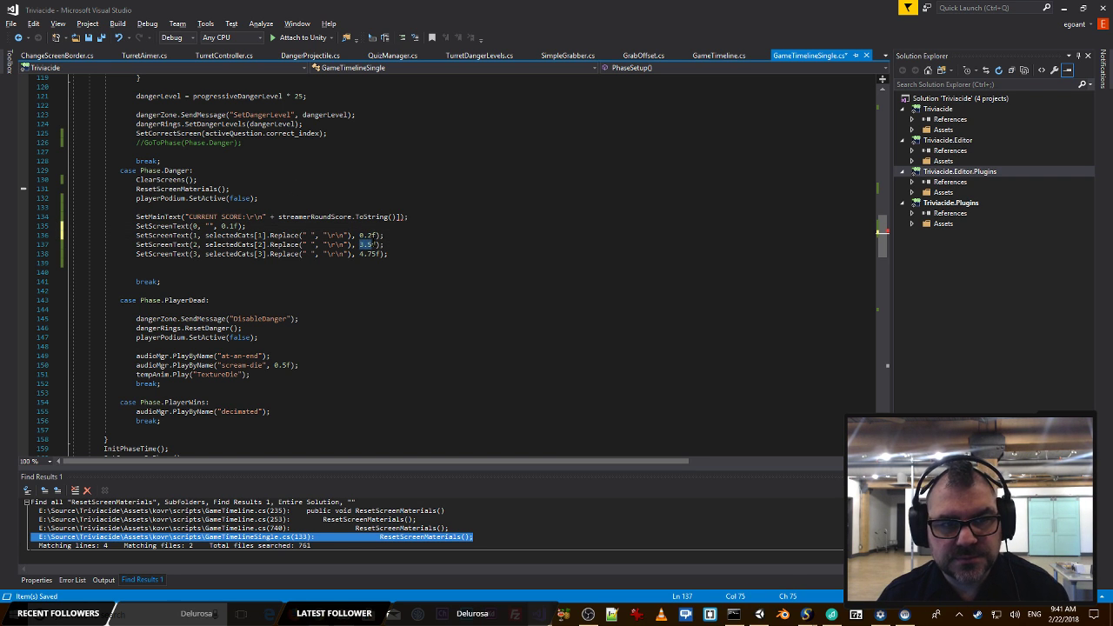
type("0.3")
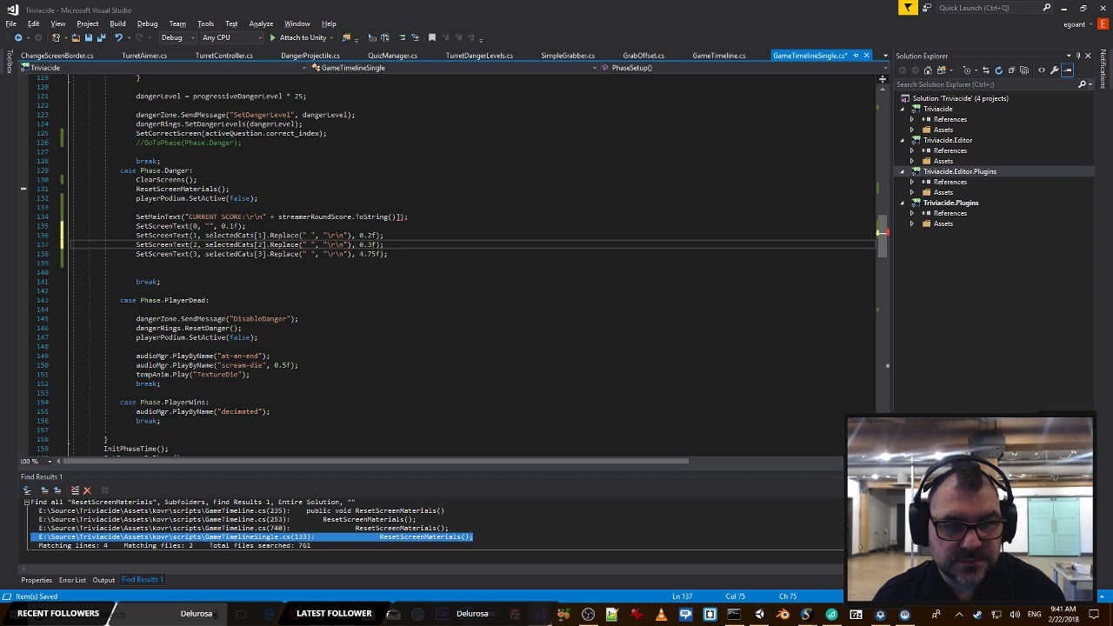
left_click_drag(359, 254, 375, 254)
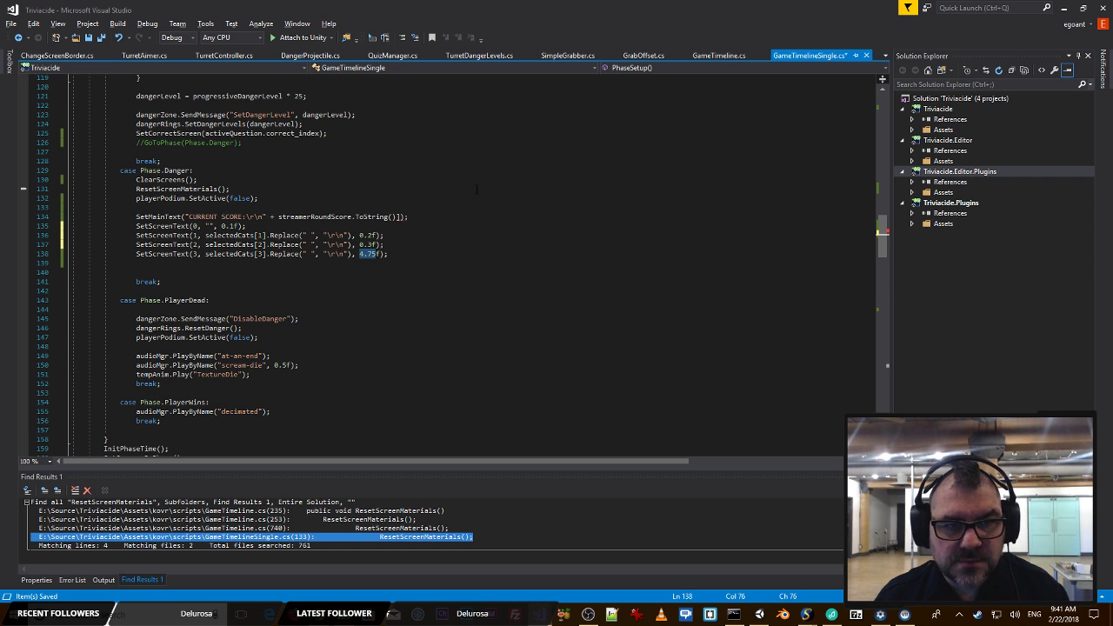
type("0.")
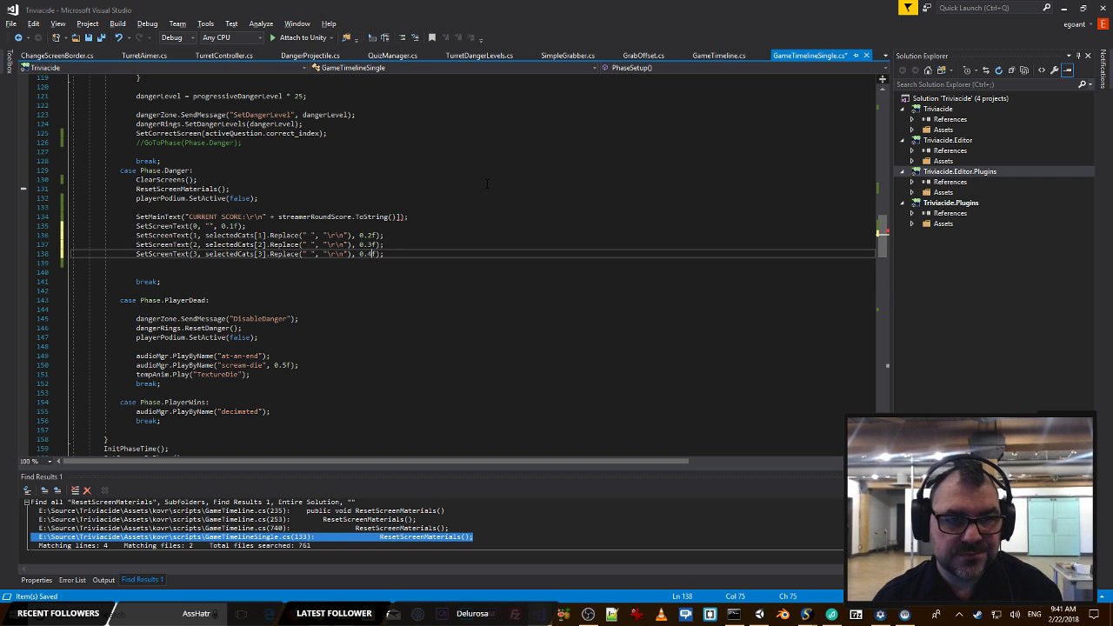
left_click(450, 234)
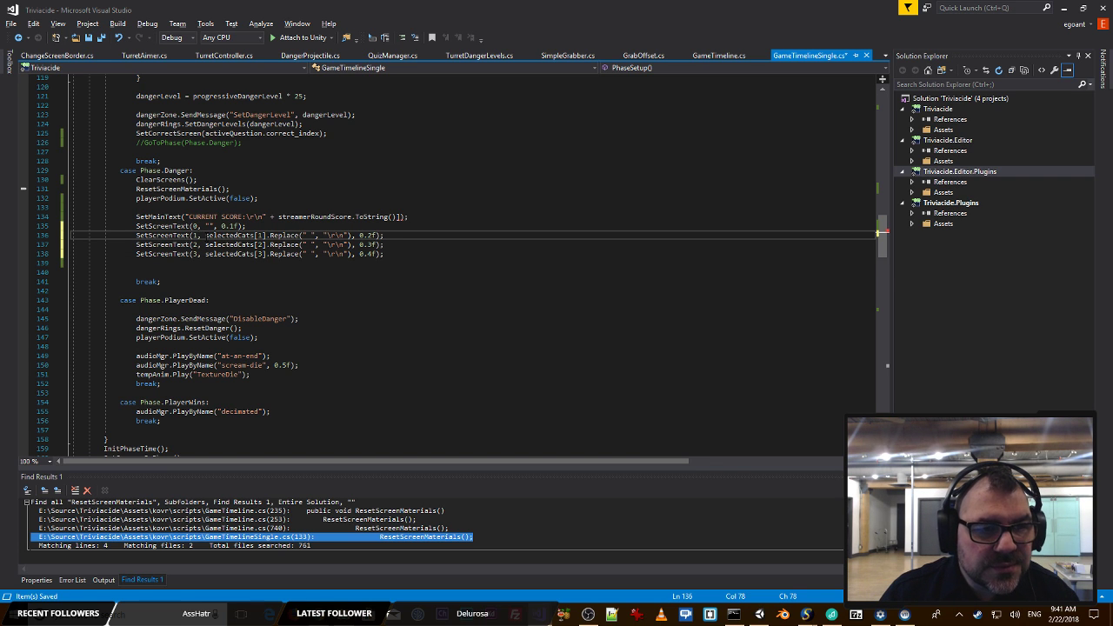
Step: Replace the selectedCats text in the Danger case with "DEFEND" for screen 1 and "YOURSELF!" for screen 2
left_click_drag(206, 235, 351, 234)
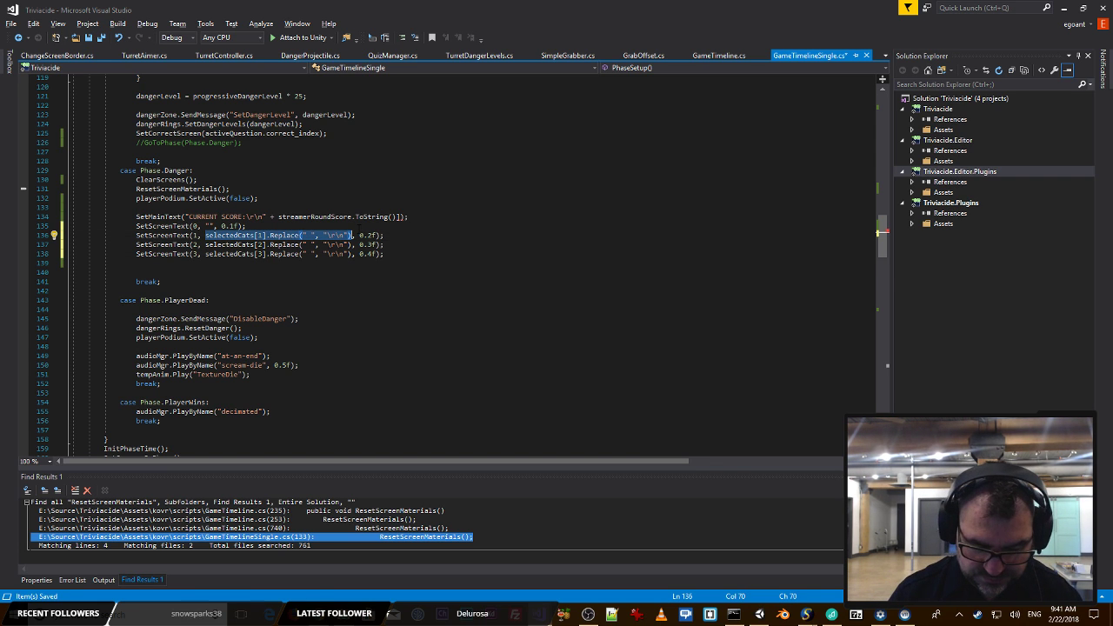
type("\"DEFEND")
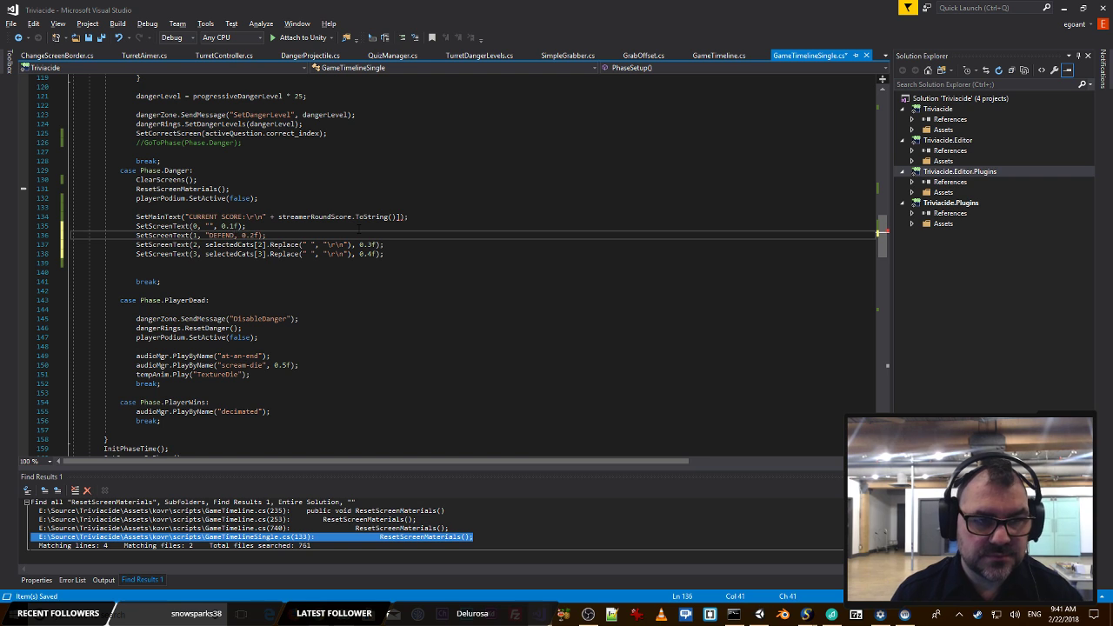
type("\"")
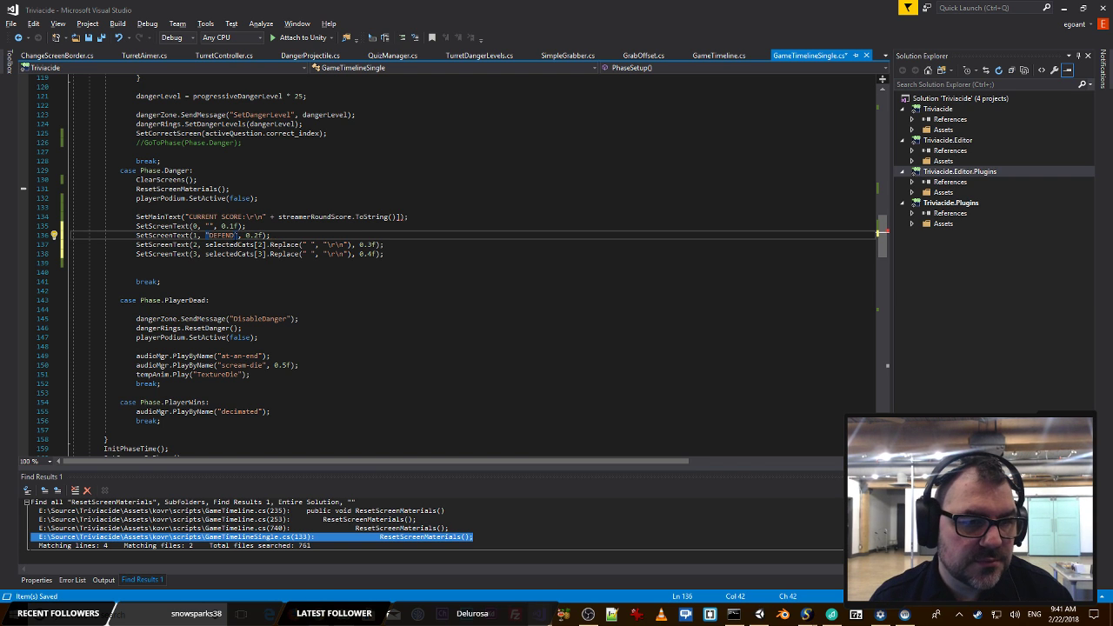
left_click_drag(205, 245, 352, 244)
key("BackSpace")
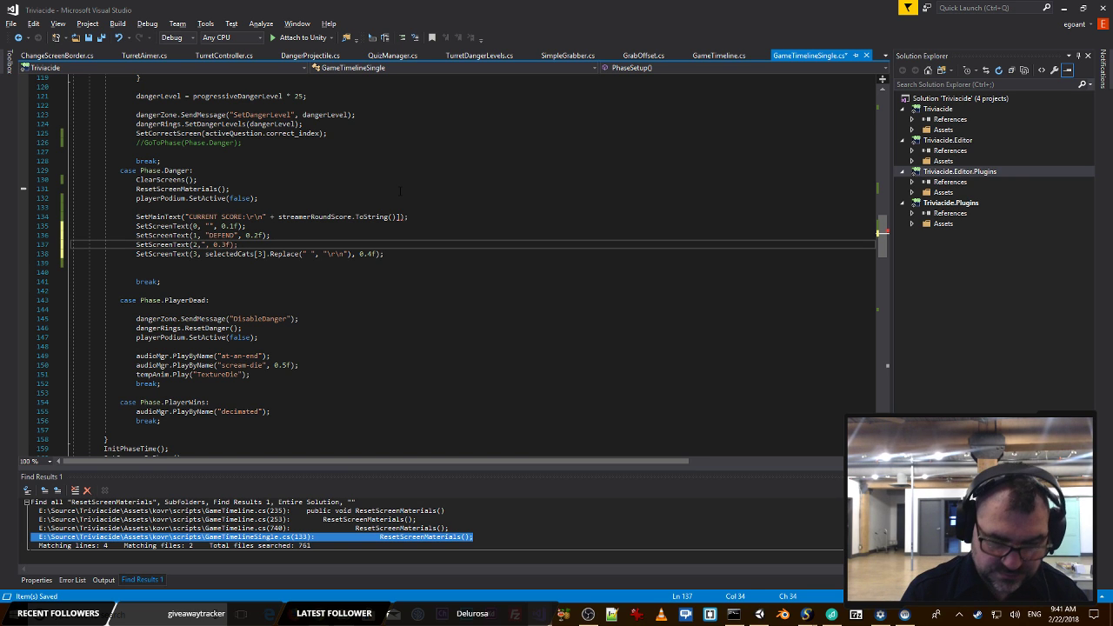
type("\"YOURSELF")
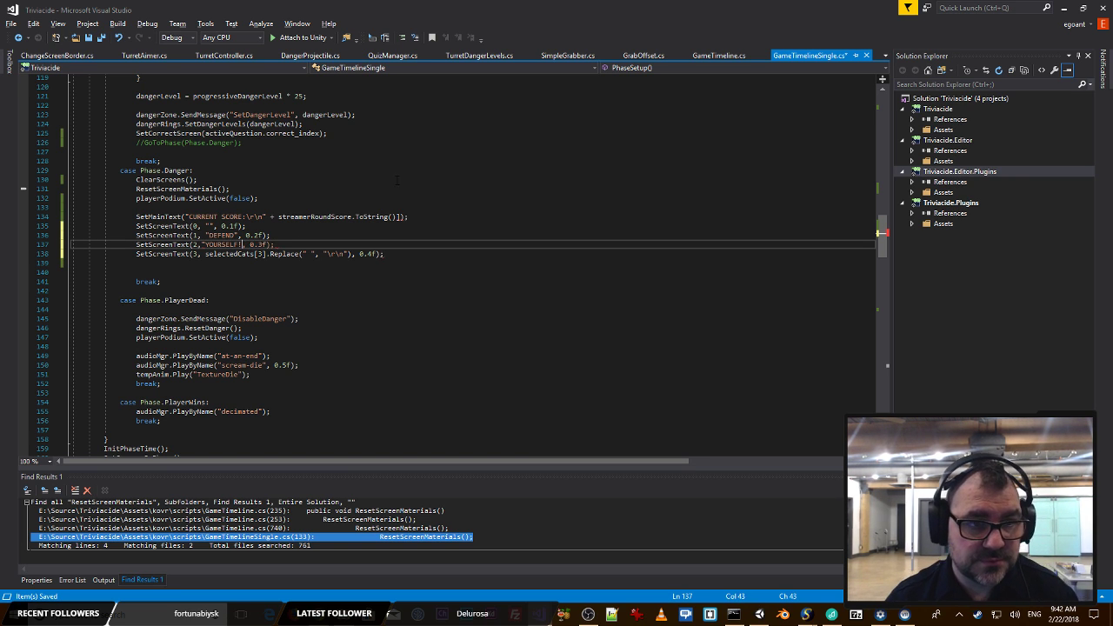
type("!\"")
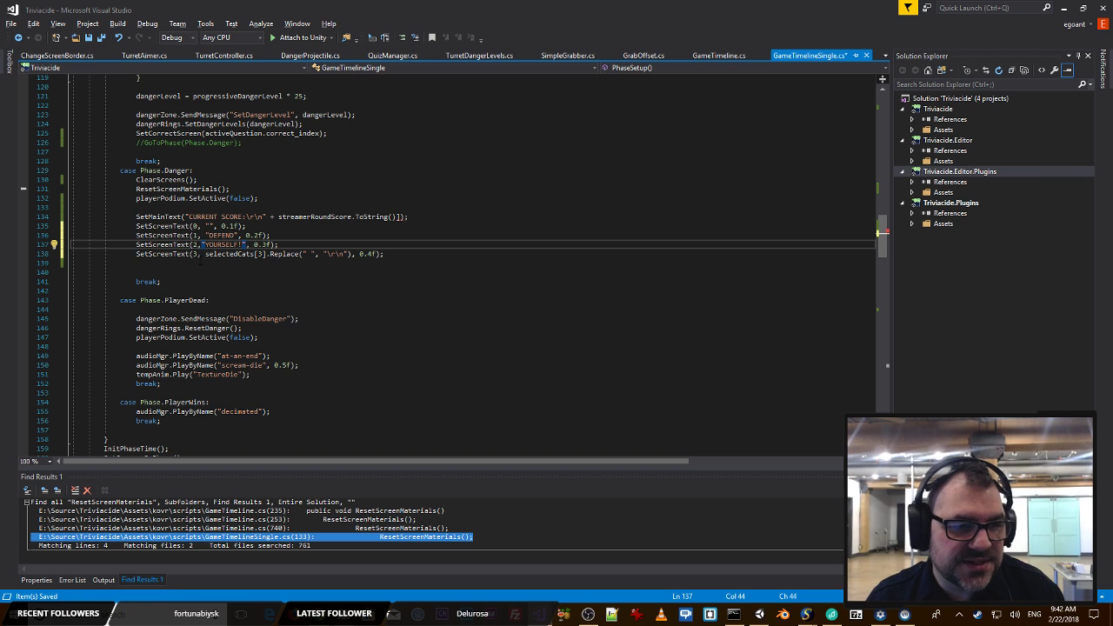
Step: Replace the selectedCats[3] text in the Danger case's screen 3 SetScreenText call with an empty string
left_click_drag(206, 254, 351, 254)
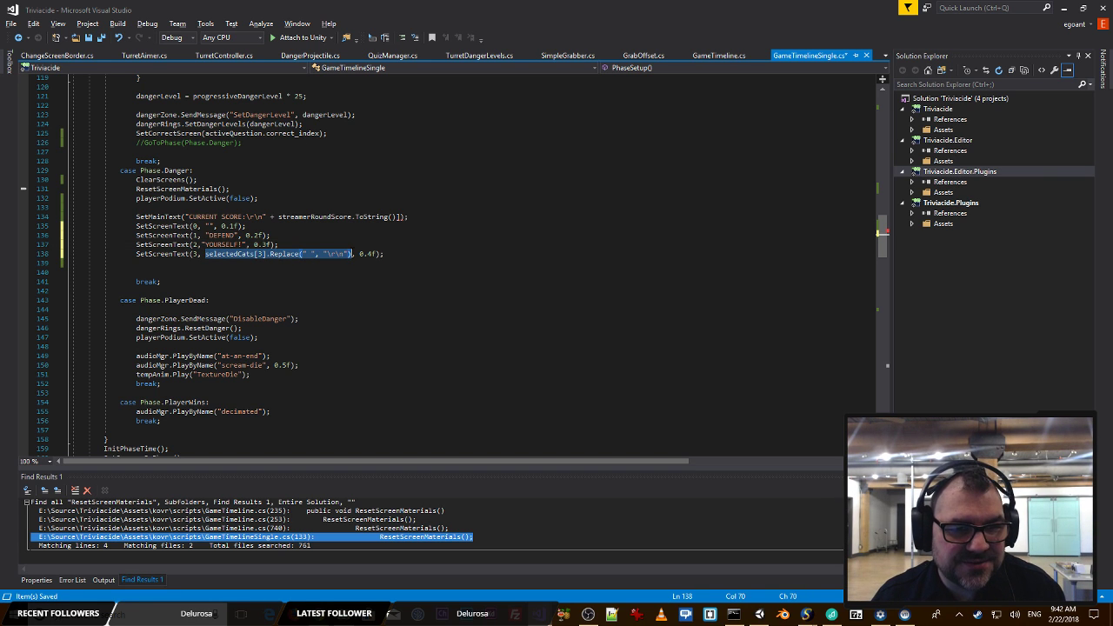
type("\"")
left_click(337, 235)
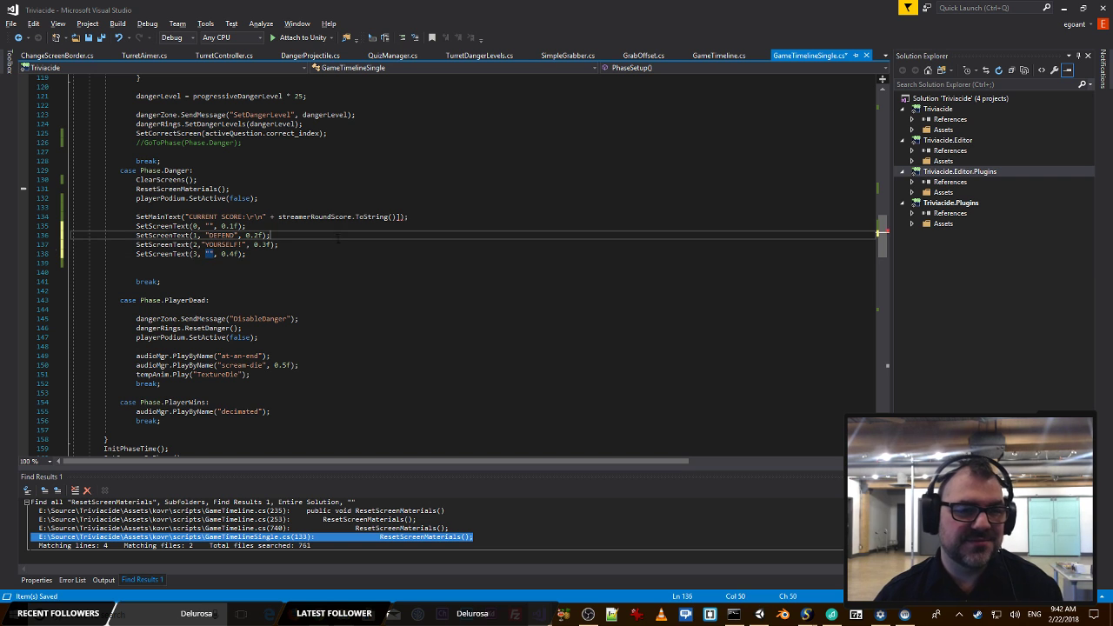
Step: Switch to Unity and try to start play mode on the main-single scene
key("alt+Tab")
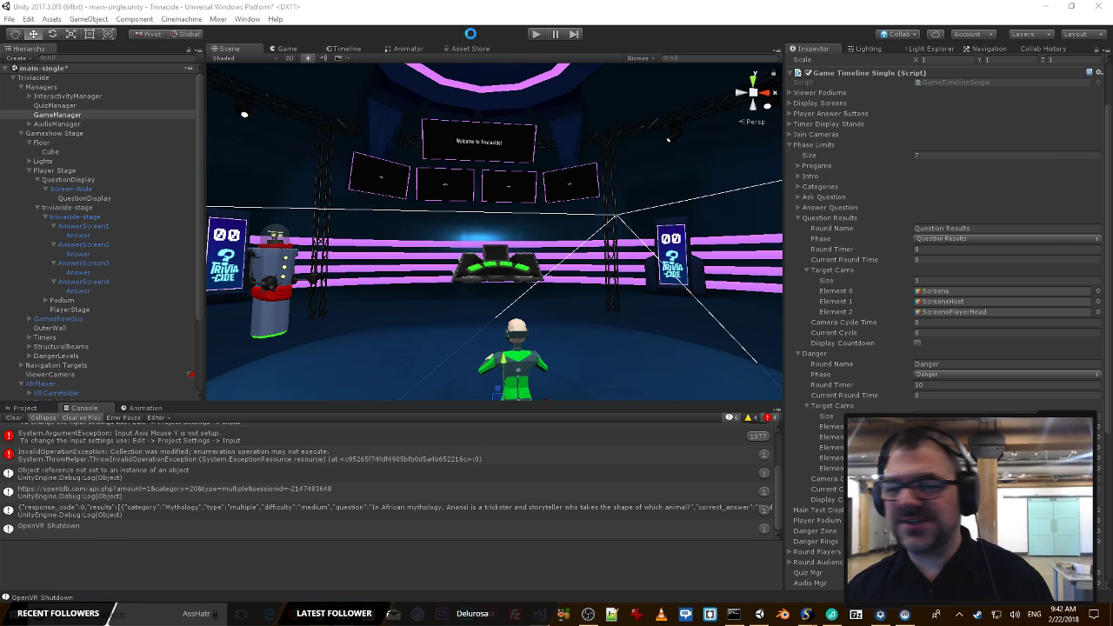
left_click(537, 34)
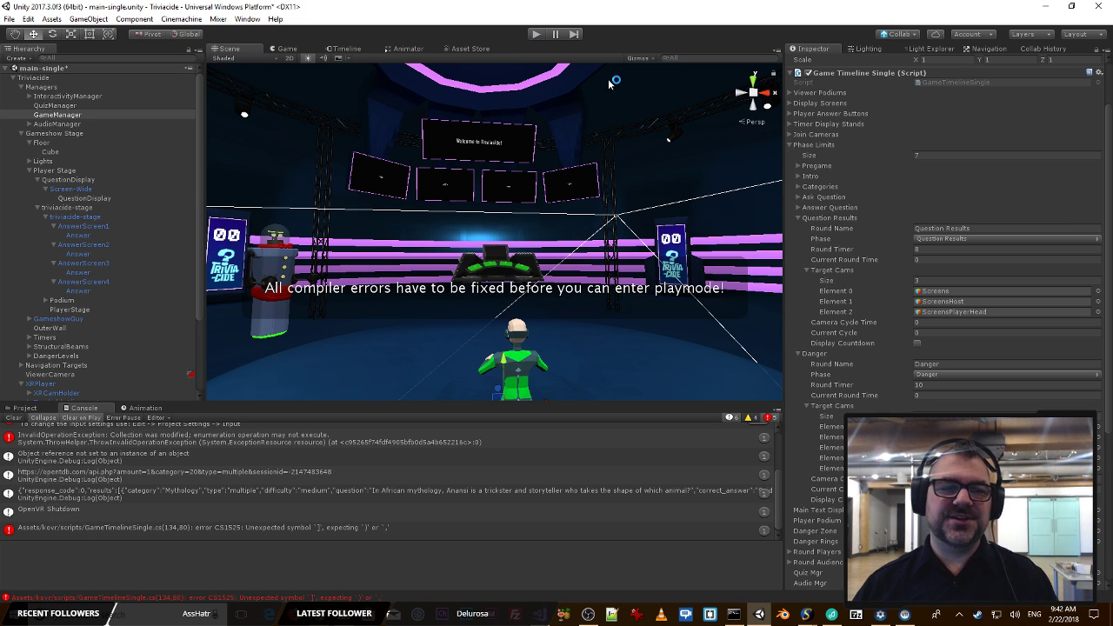
Step: Open the compiler error's source line in Visual Studio and remove the stray "]" from the Danger case's SetMainText call
double_click(303, 528)
left_click(348, 235)
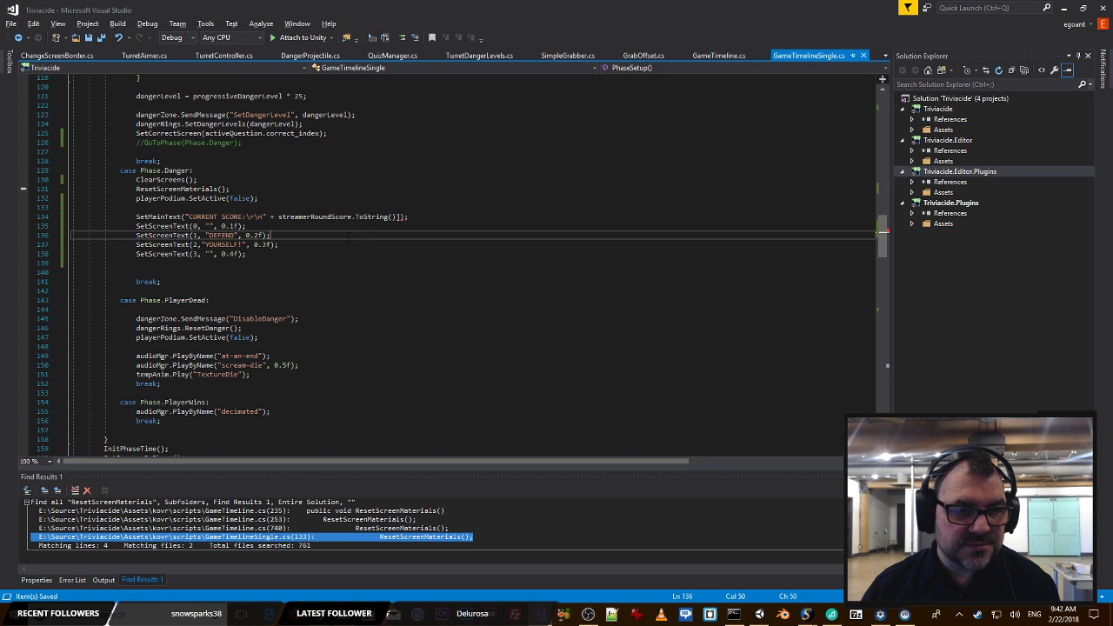
left_click(399, 216)
left_click(440, 199)
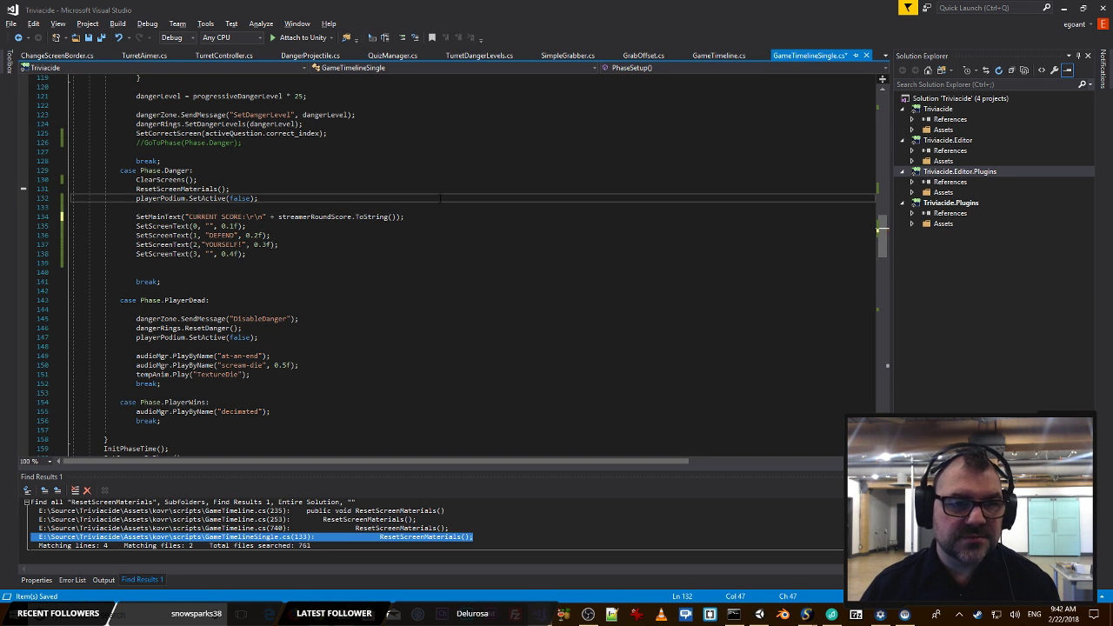
Step: Switch to Unity and play-test the main-single scene, answering a trivia question with option 3, and exit play mode
key("alt+Tab")
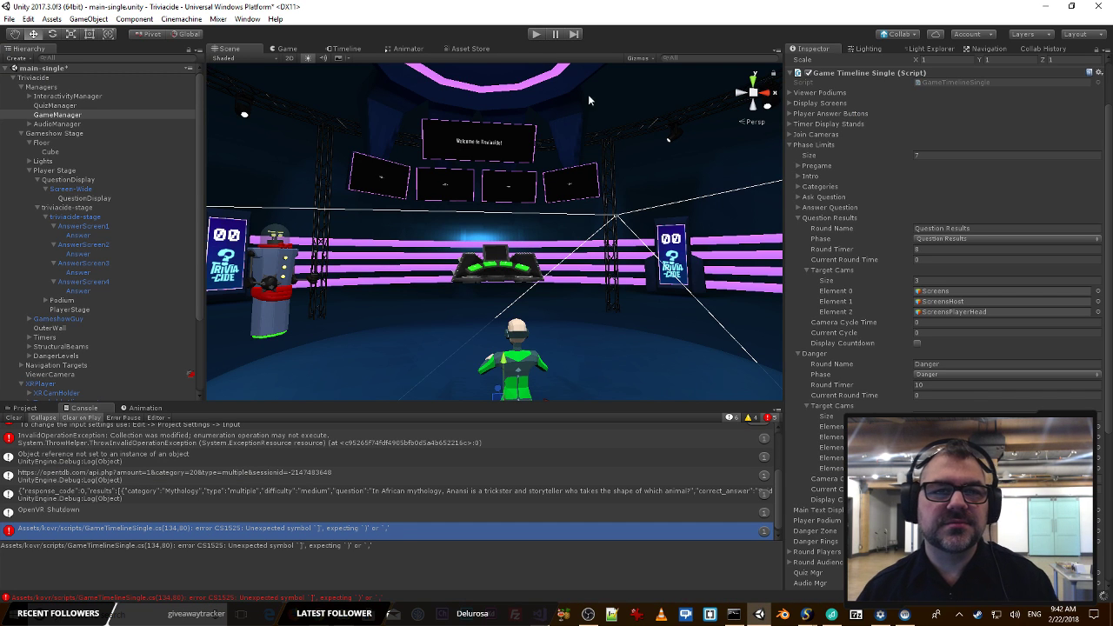
left_click(536, 35)
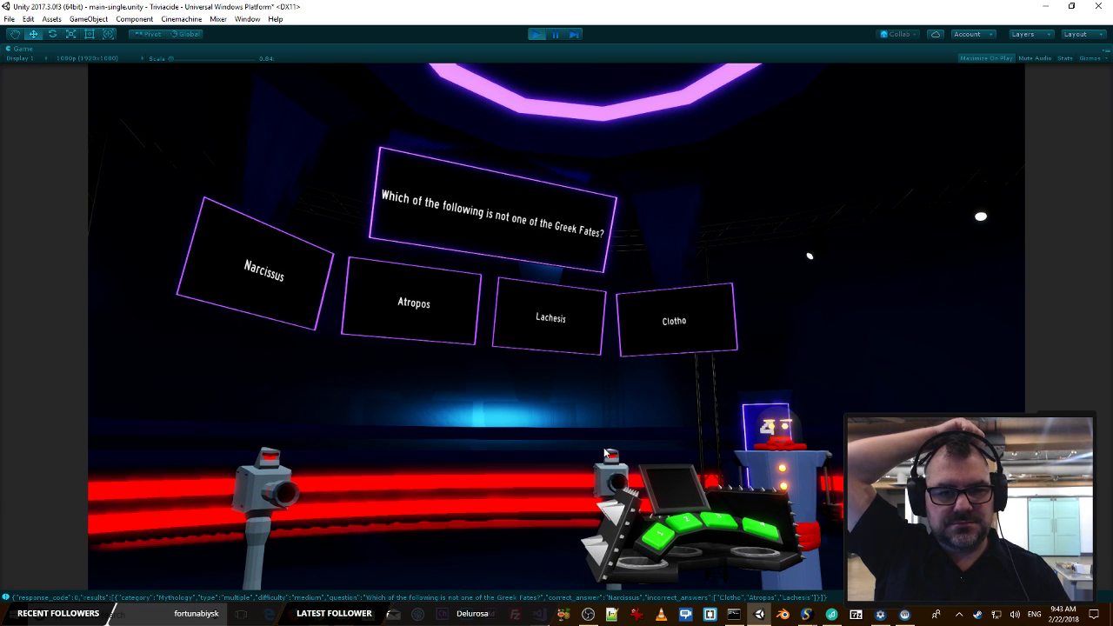
key("3")
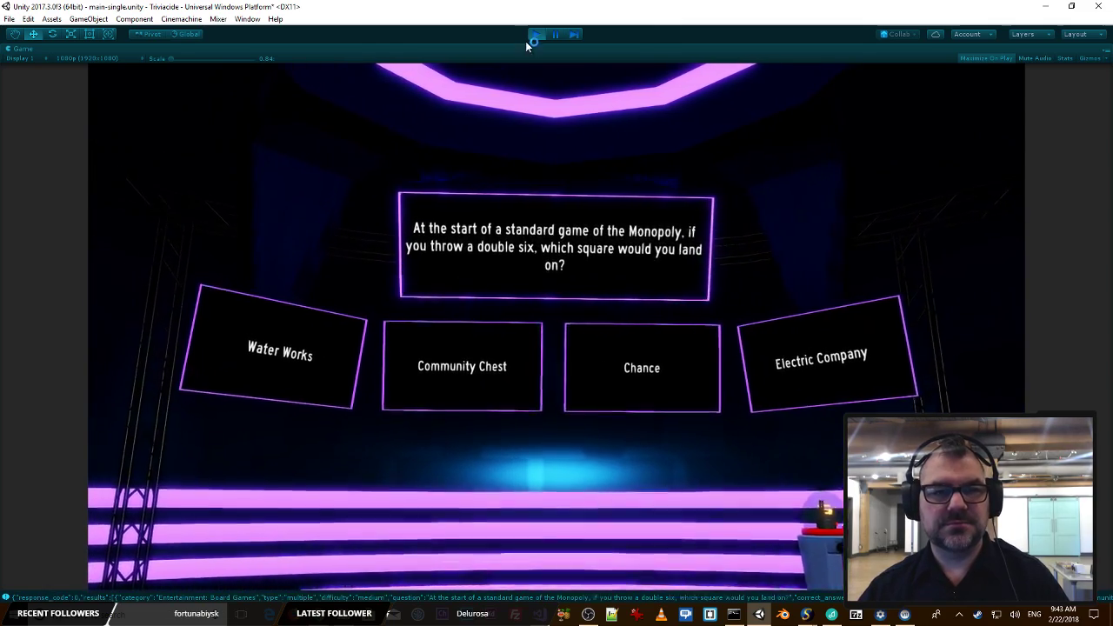
left_click(536, 35)
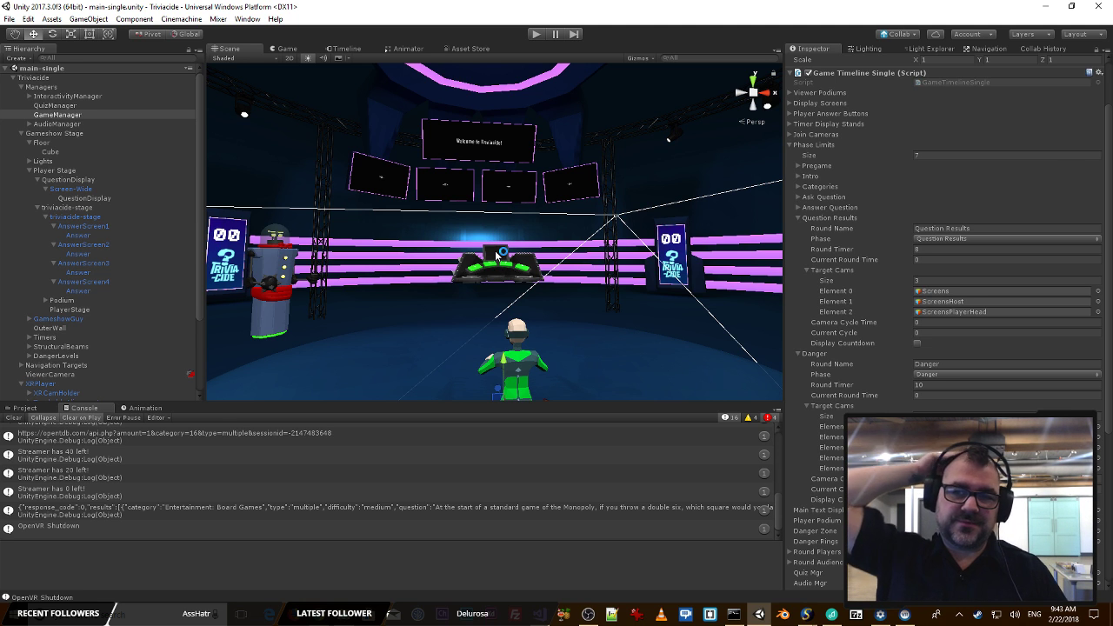
Step: Set the size of GameManager's Phase Limits array to 8
scroll(944, 322, "down", 7)
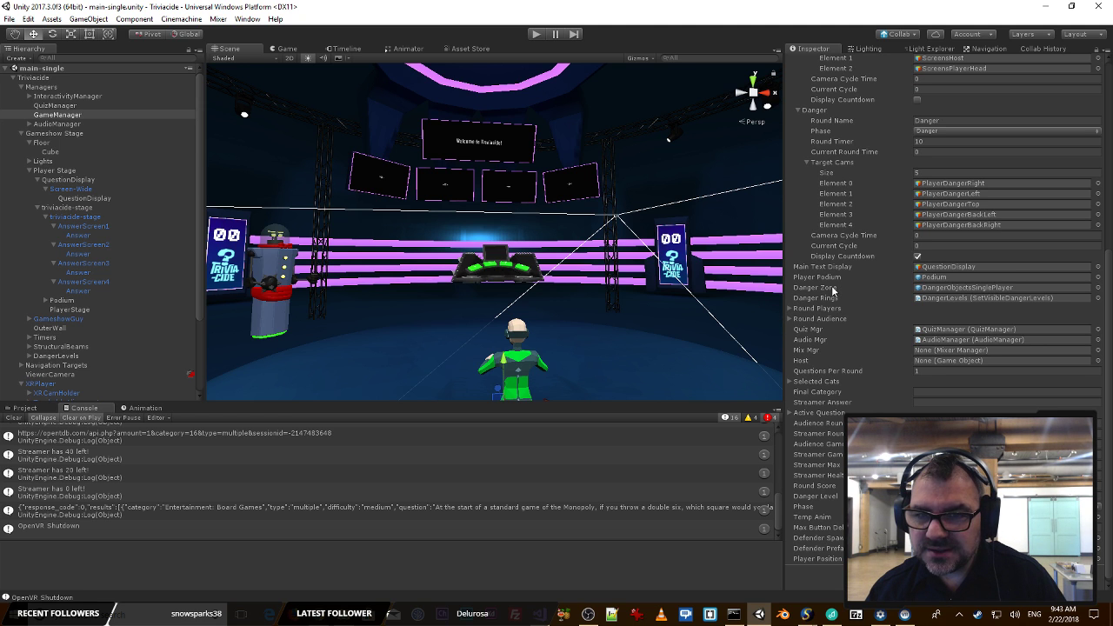
scroll(833, 290, "up", 9)
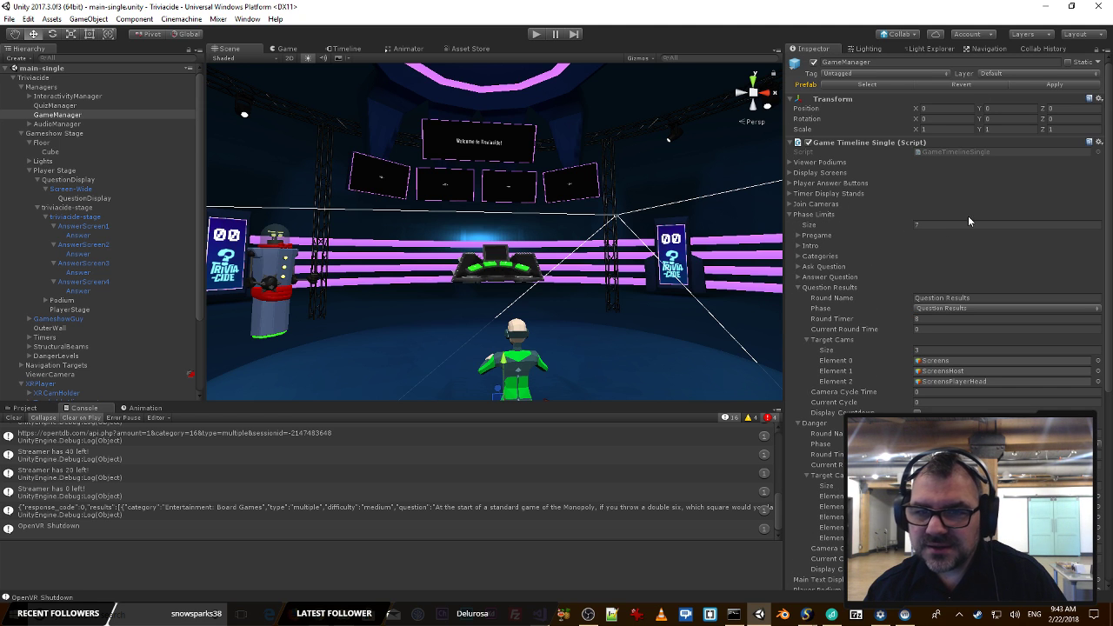
left_click(960, 225)
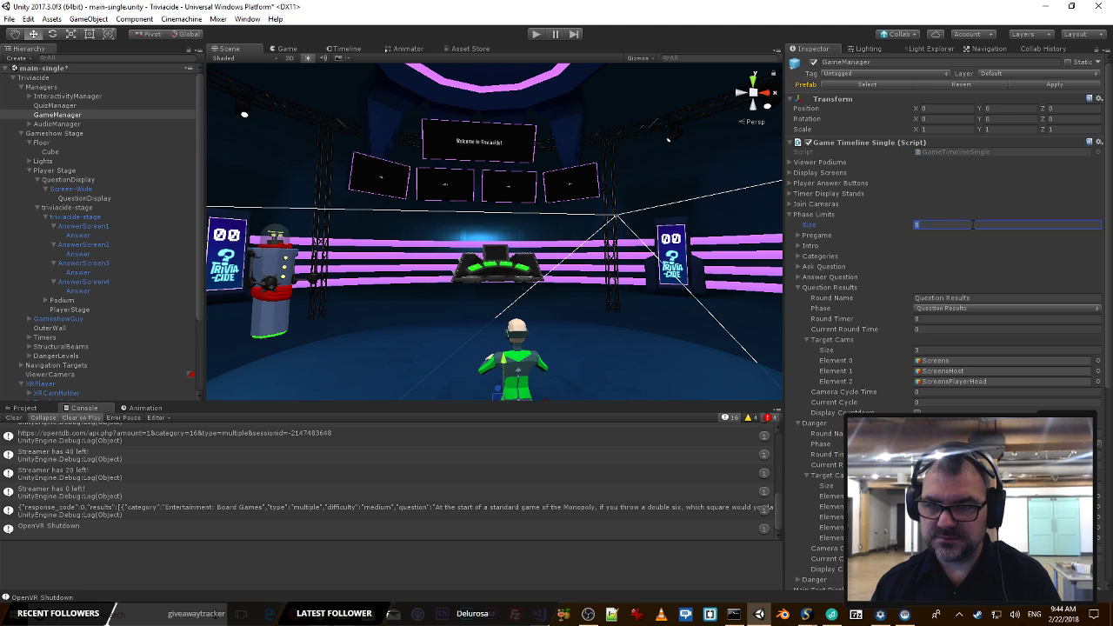
type("8")
key("Return")
Step: Collapse the Question Results and first Danger entries in Phase Limits and expand the duplicate Danger entry at the end of the array
scroll(965, 277, "down", 4)
scroll(837, 424, "down", 2)
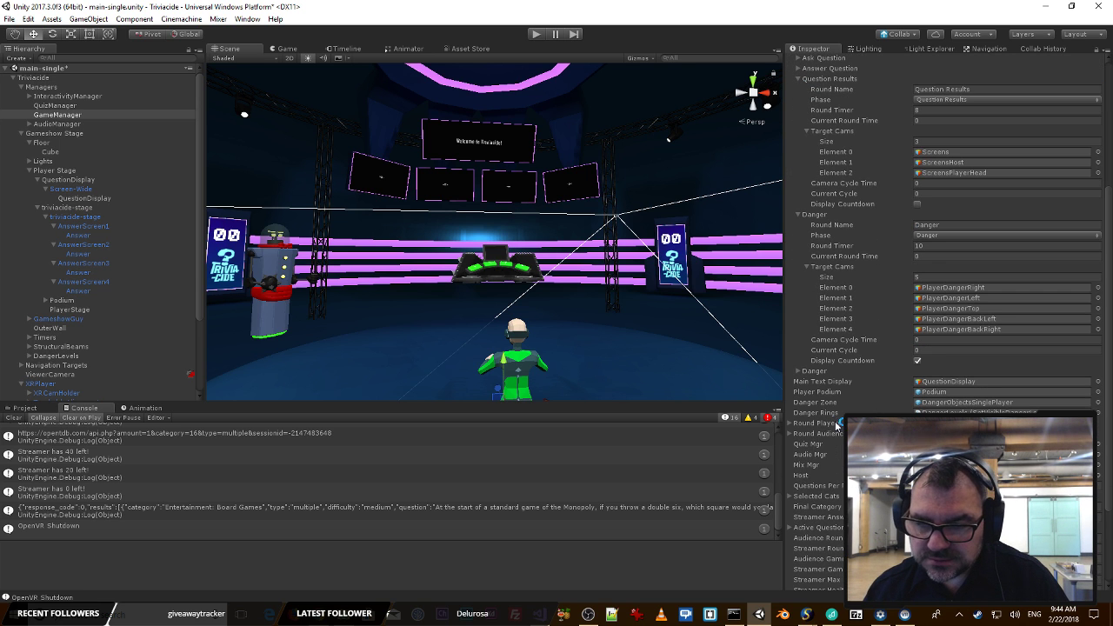
left_click(798, 216)
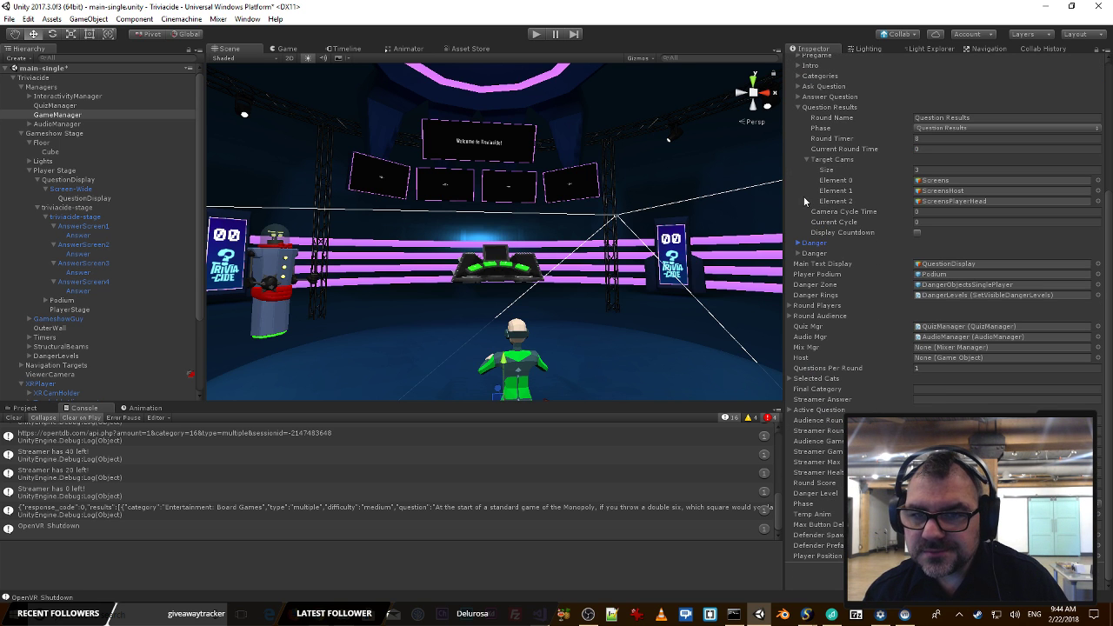
left_click(798, 107)
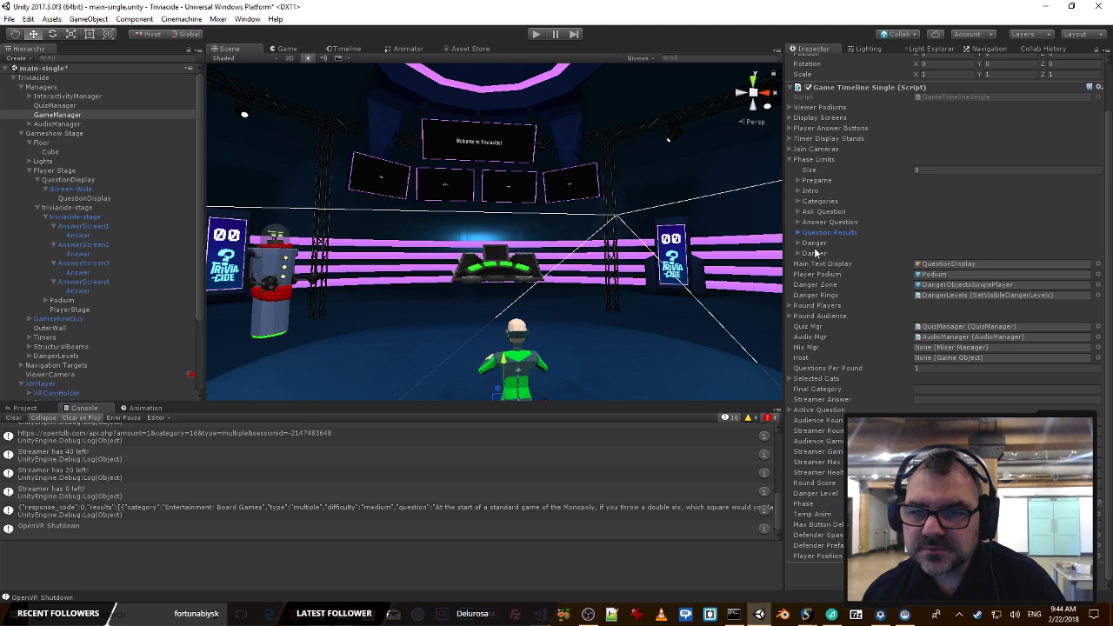
left_click(798, 253)
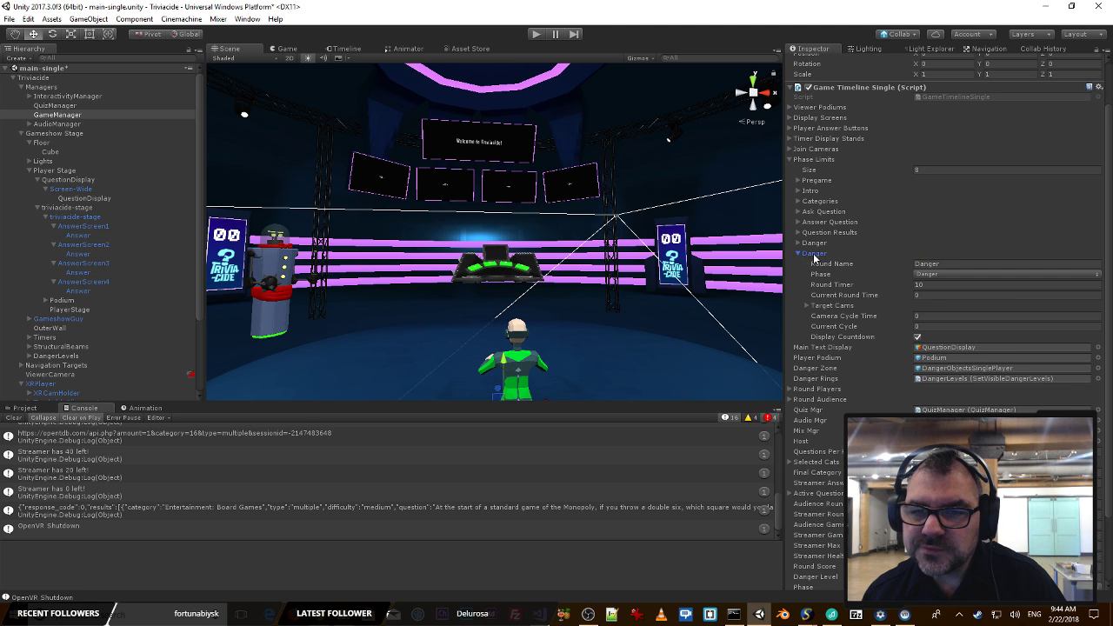
Step: Set the last phase limit's phase to Player Dead and its round name to PlayerDead
left_click(947, 277)
left_click(967, 403)
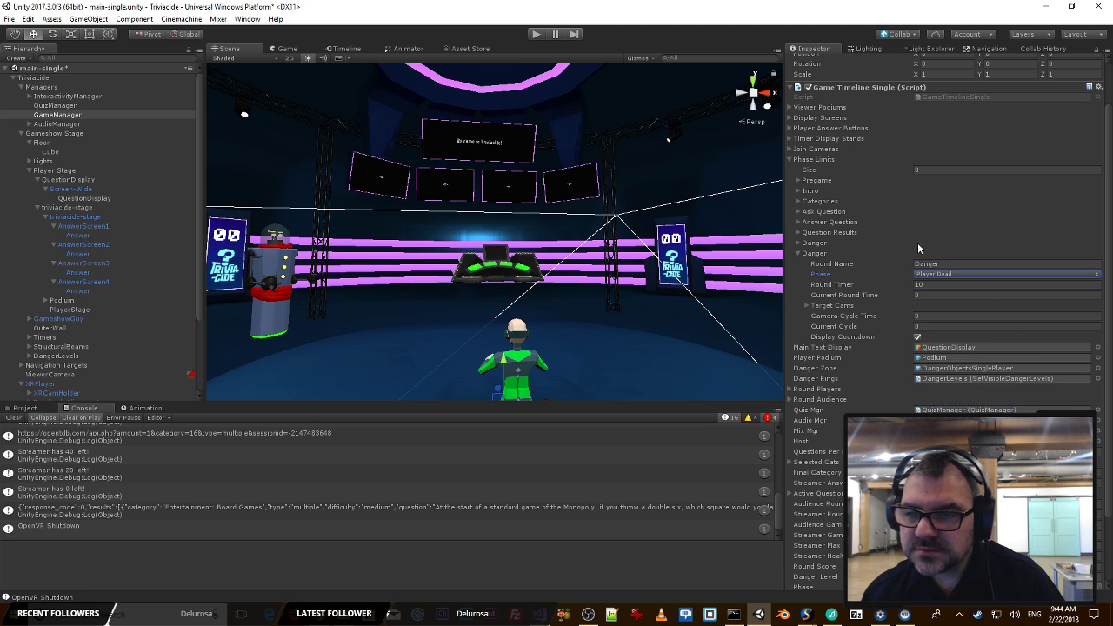
left_click(993, 262)
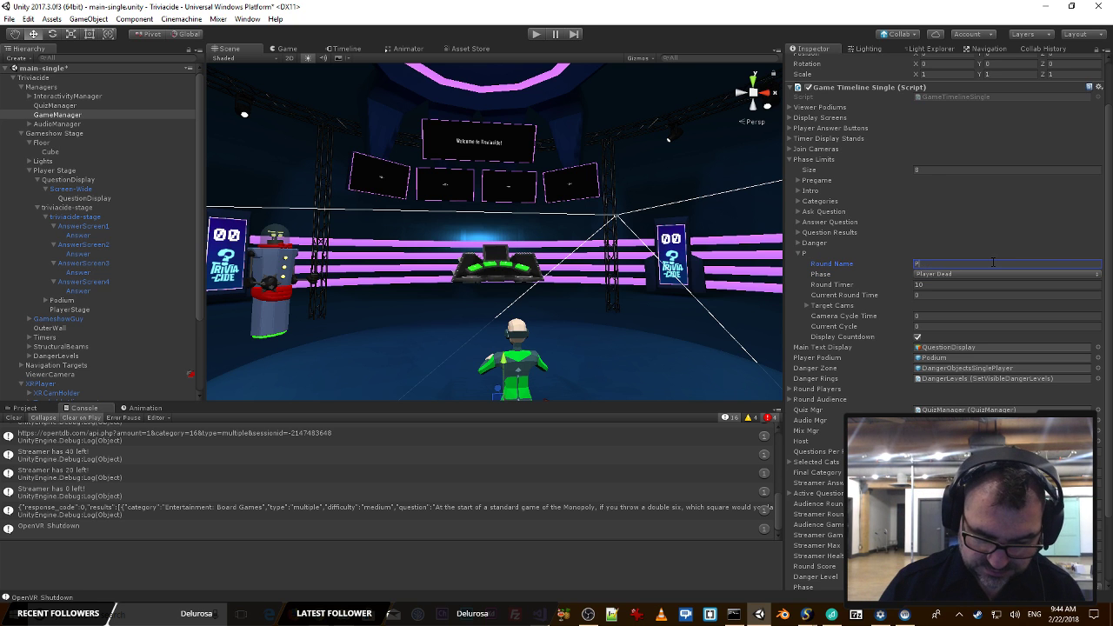
type("Player")
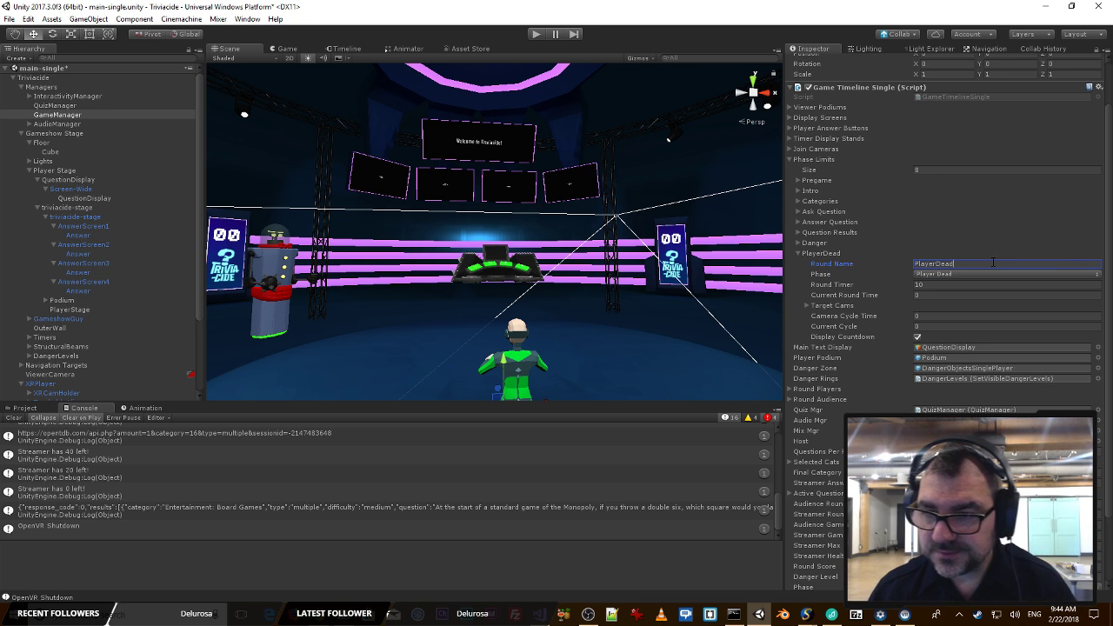
type("Dead")
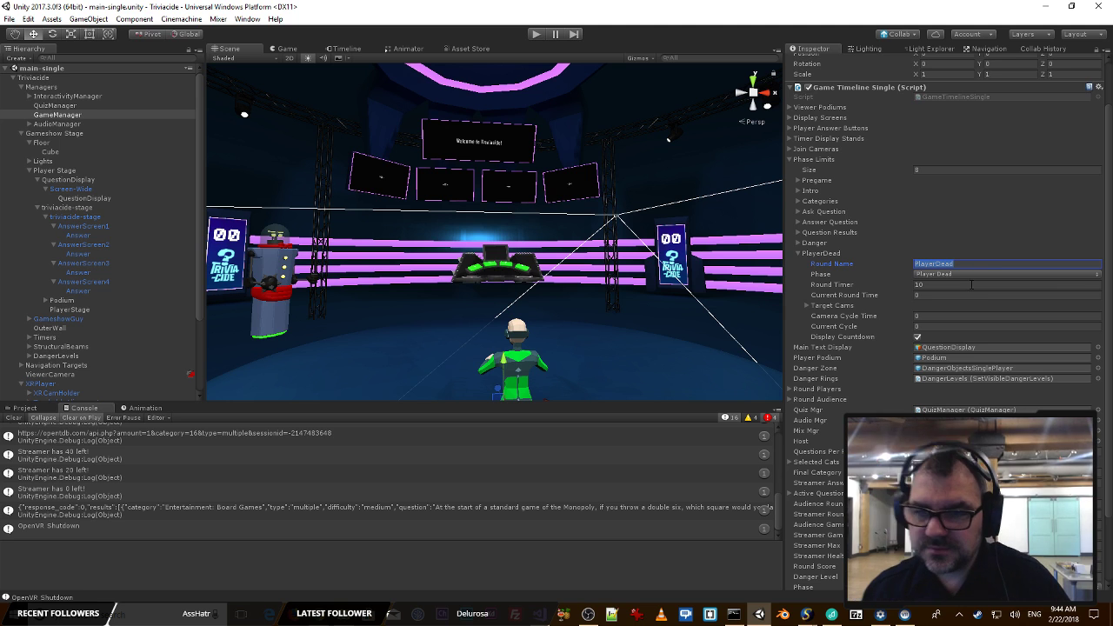
Step: Set the PlayerDead round timer to 10
left_click(970, 285)
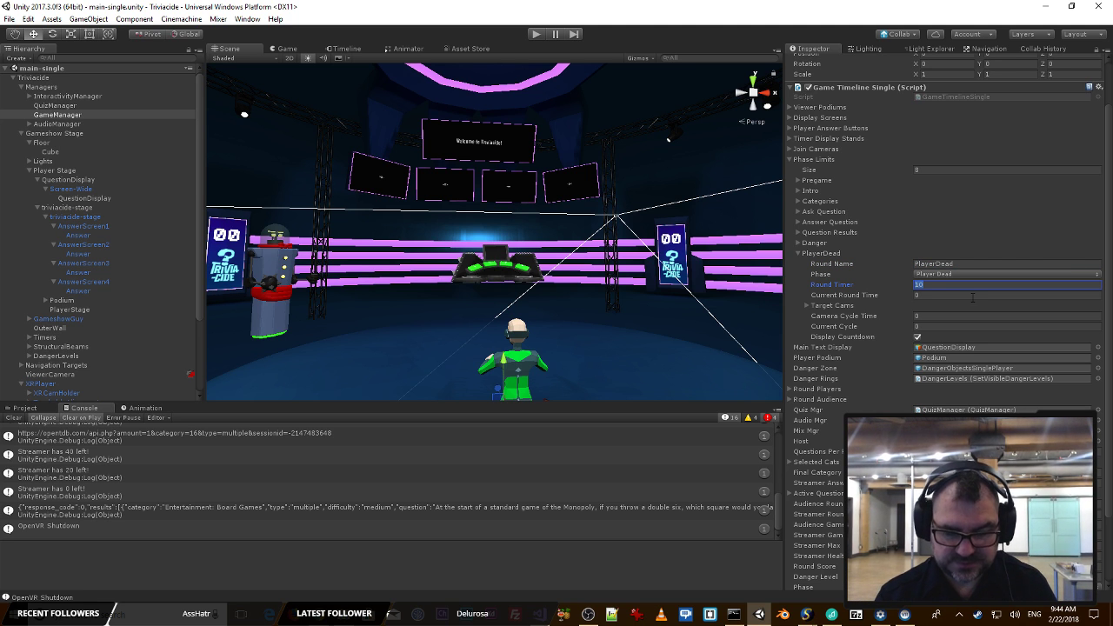
type("15")
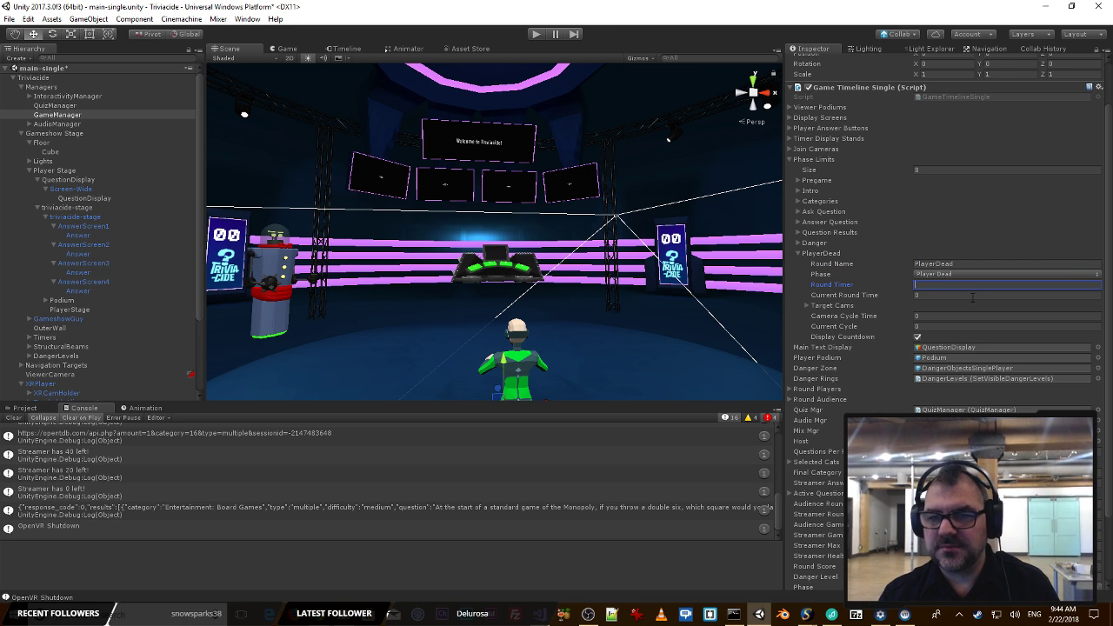
type("10")
key("ctrl+a")
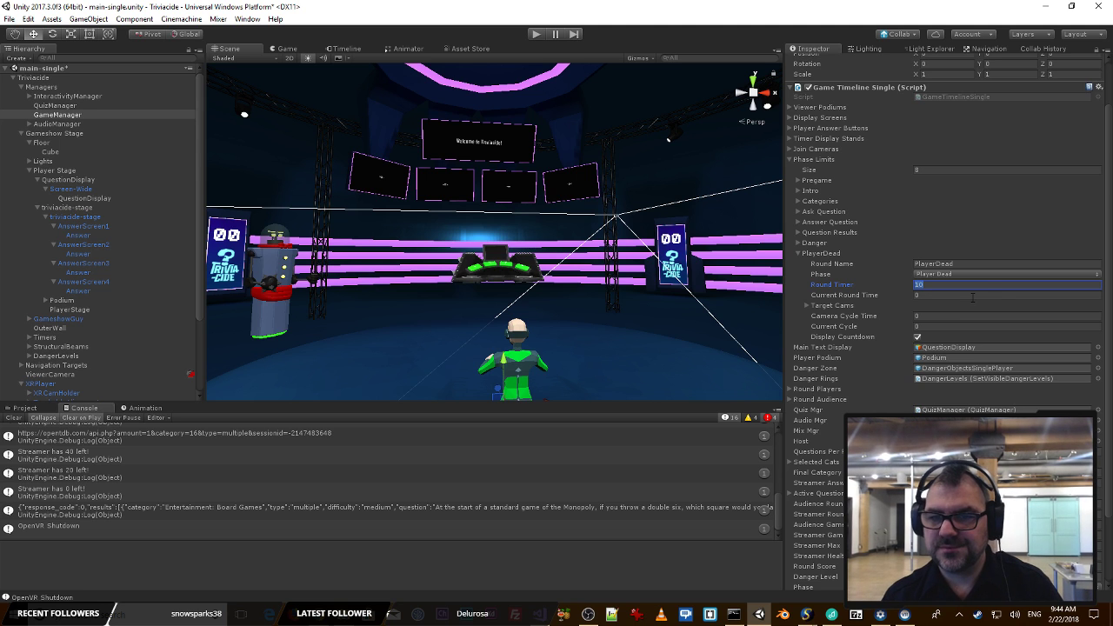
Step: Examine the PlayerDead target cameras and the PlayerDangerRight virtual camera in the CameraSystem group
left_click(806, 307)
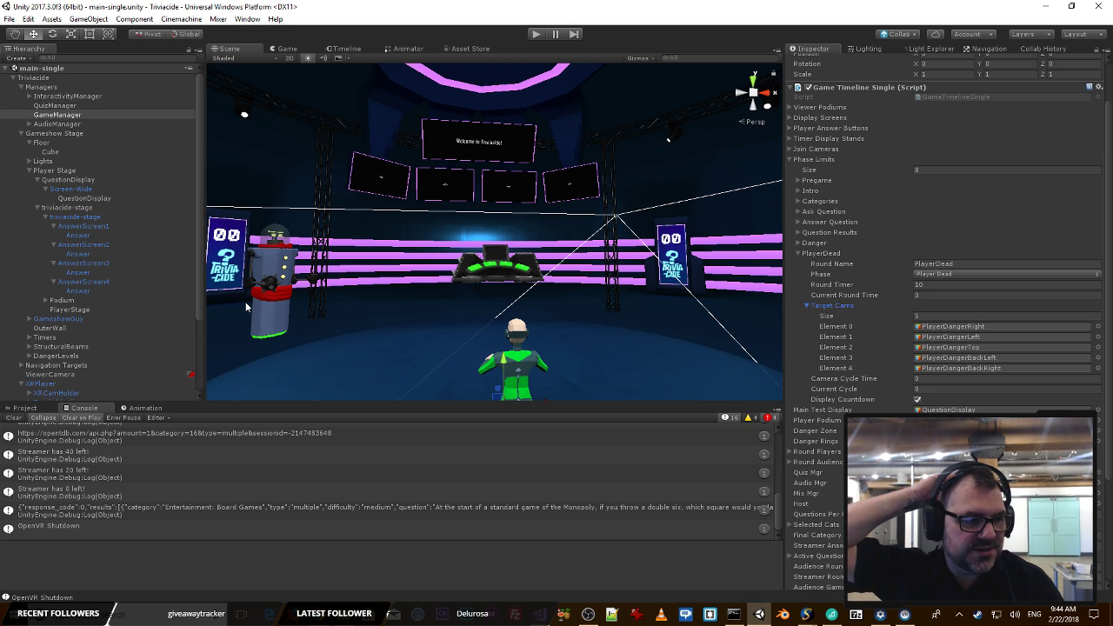
scroll(112, 242, "down", 3)
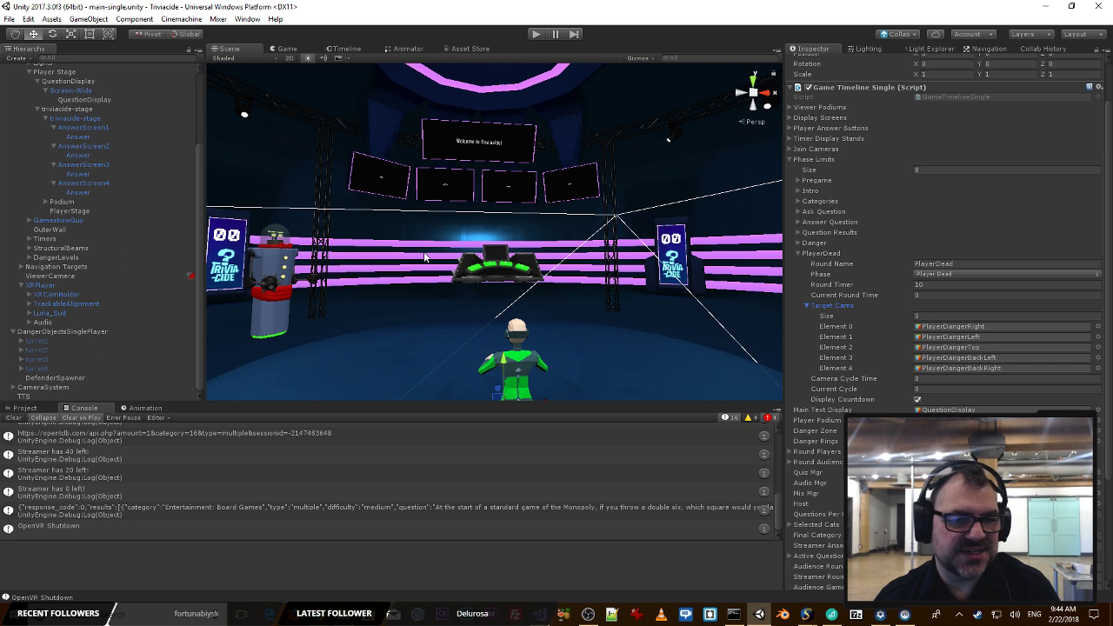
right_click_drag(491, 278, 266, 291)
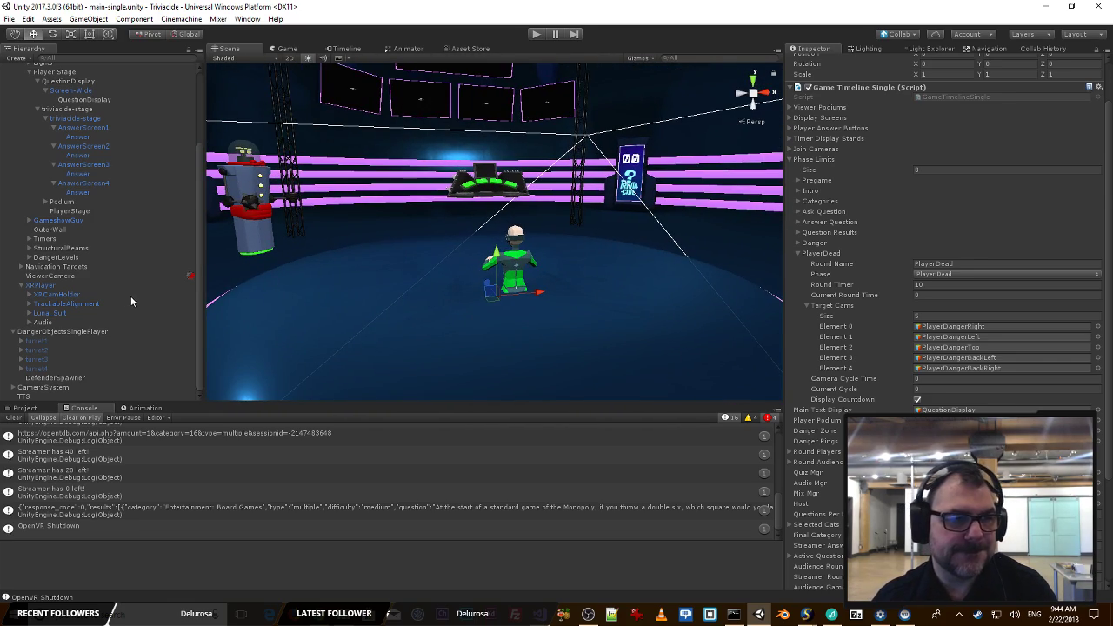
left_click(14, 388)
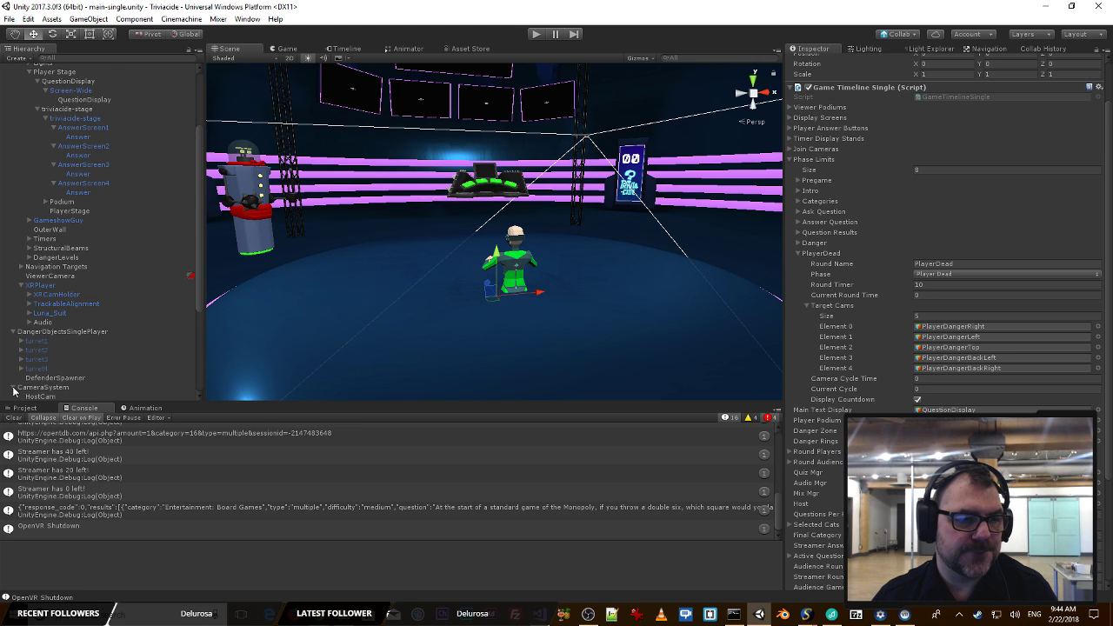
scroll(90, 353, "down", 5)
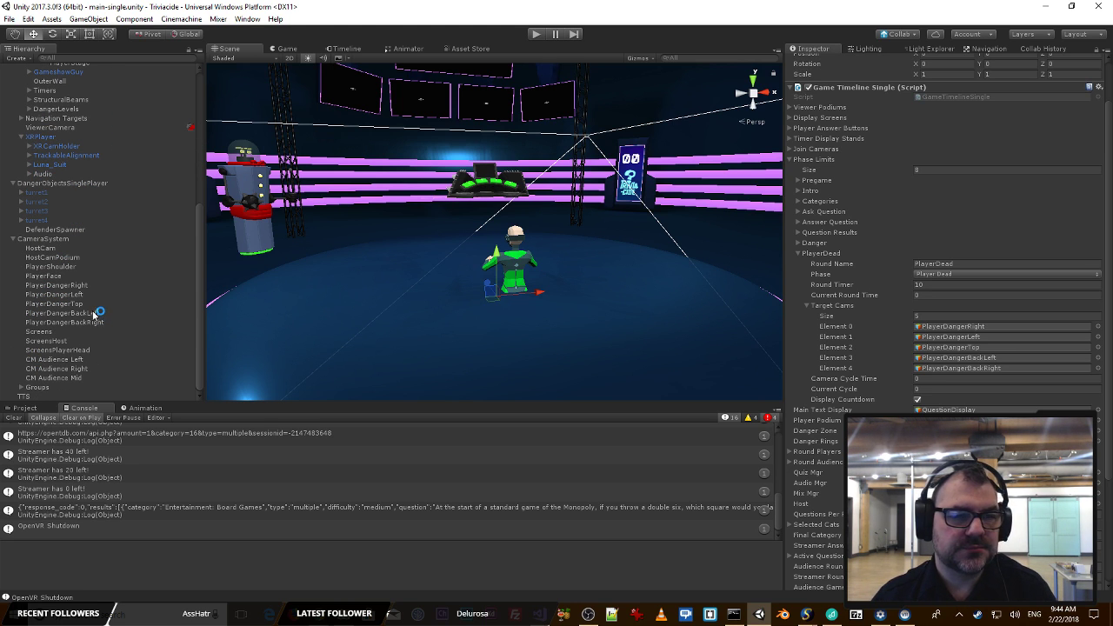
left_click(93, 315)
right_click_drag(560, 239, 520, 270)
left_click(61, 285)
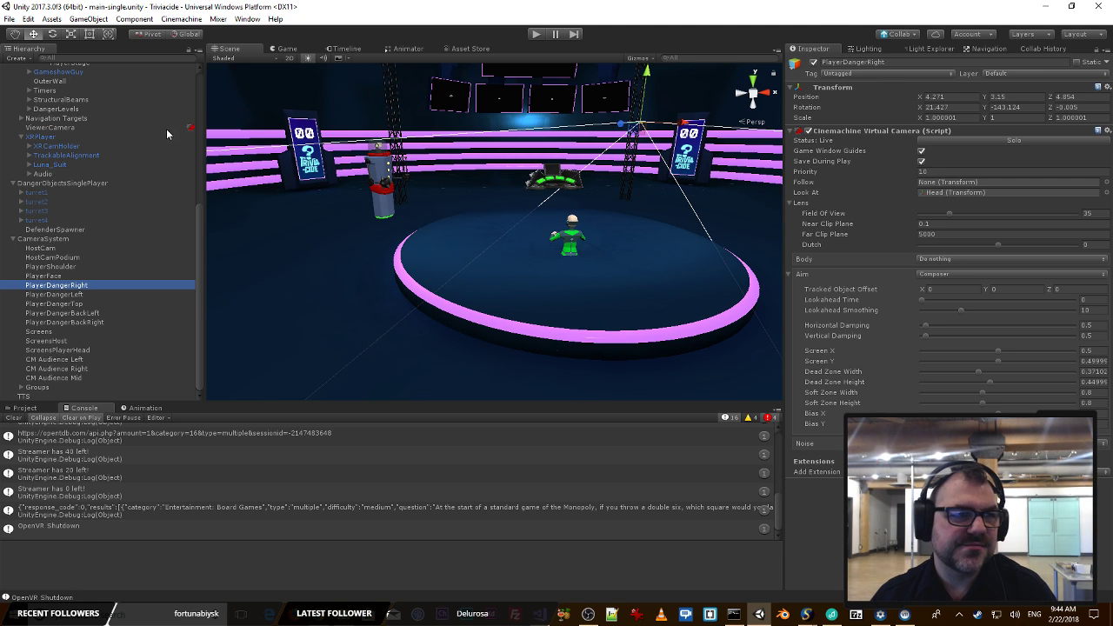
Step: Turn off Display Countdown for the PlayerDead phase of GameManager
scroll(161, 135, "up", 10)
left_click(60, 111)
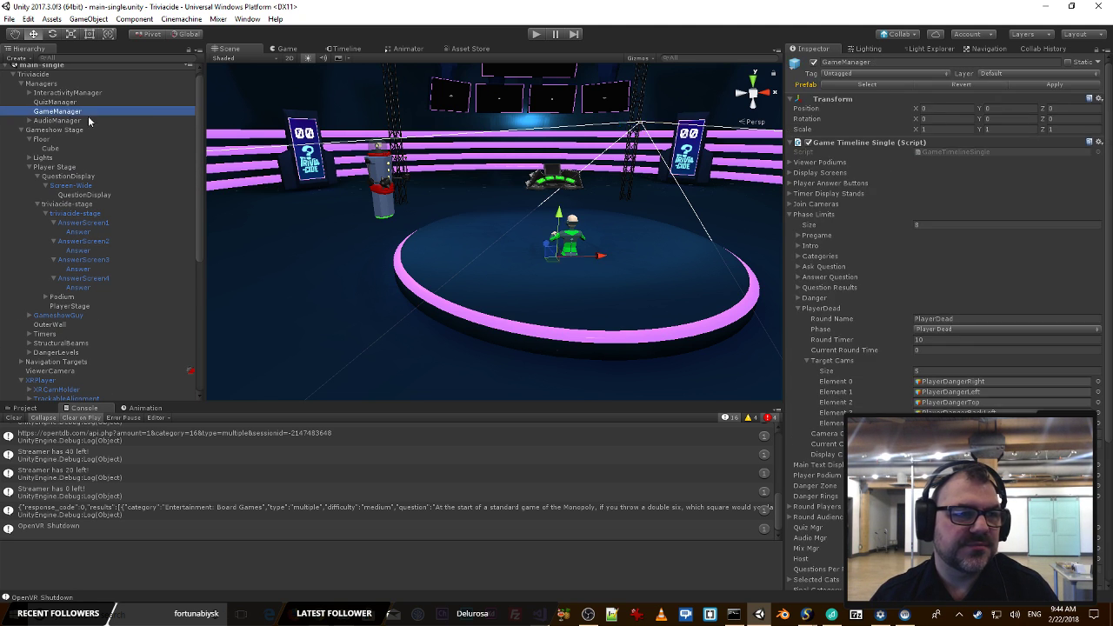
scroll(924, 360, "down", 5)
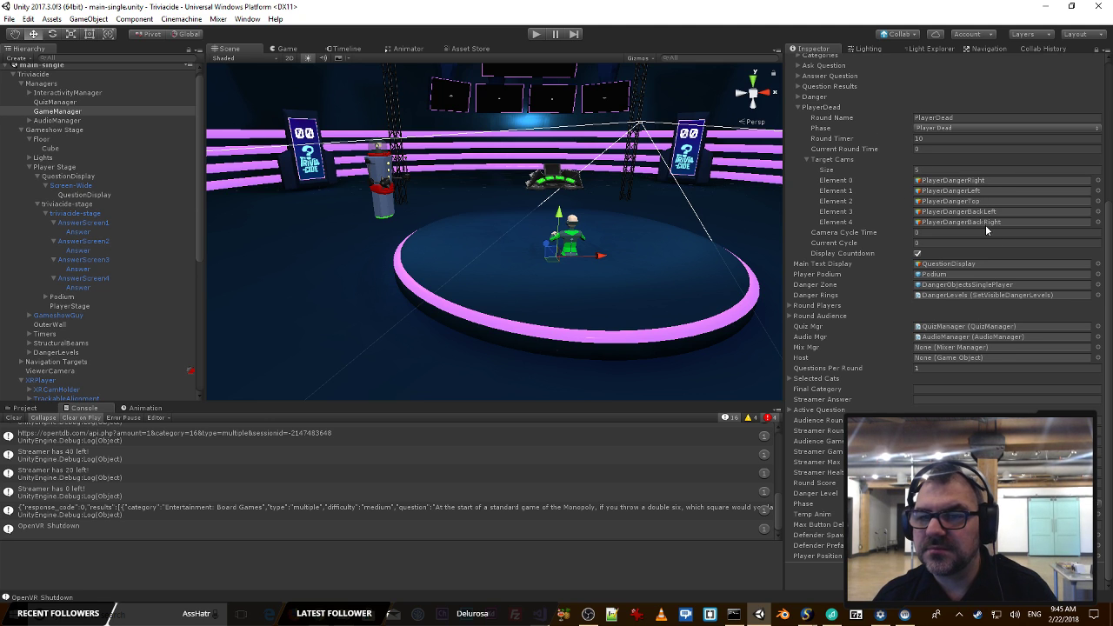
left_click(917, 253)
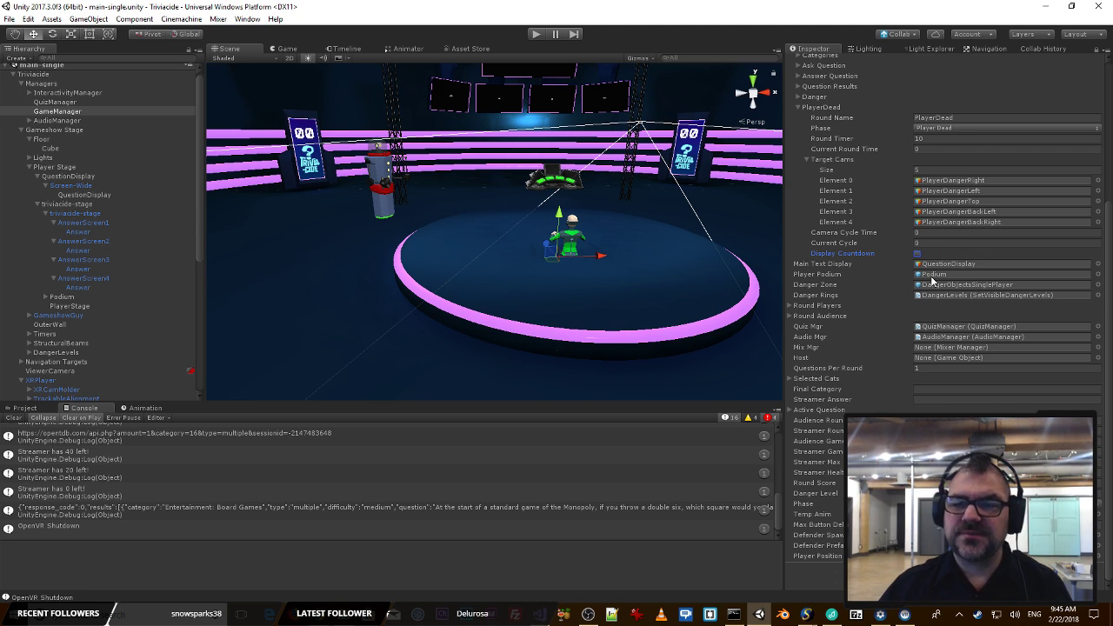
Step: Locate the Podium assigned as Player Podium, list its child objects and examine it on the stage from several angles
left_click(932, 276)
left_click(76, 297)
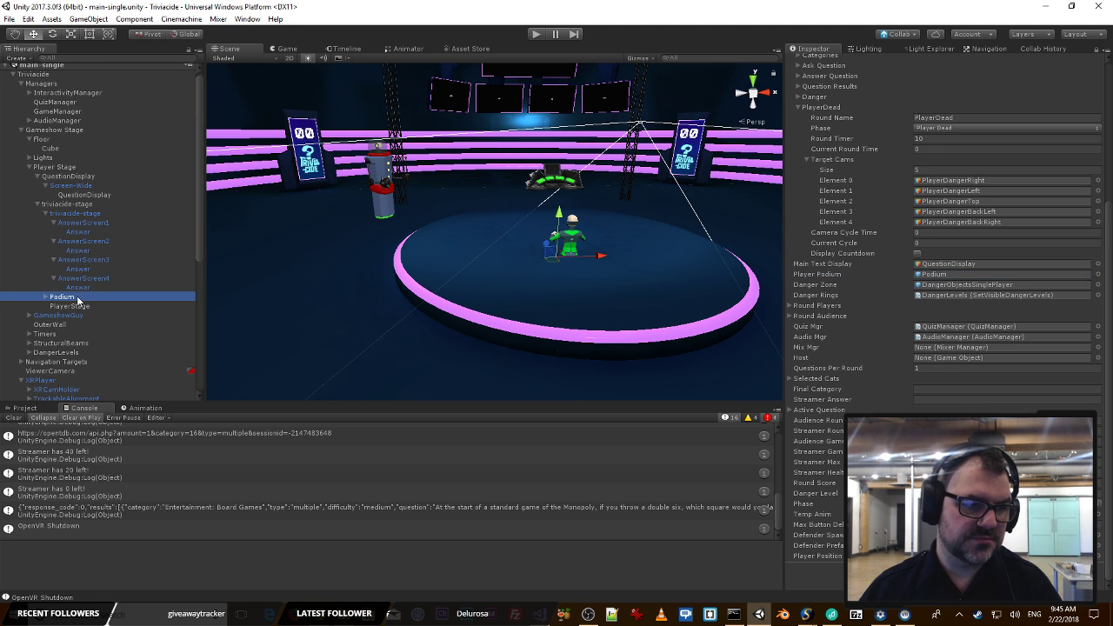
left_click(45, 297)
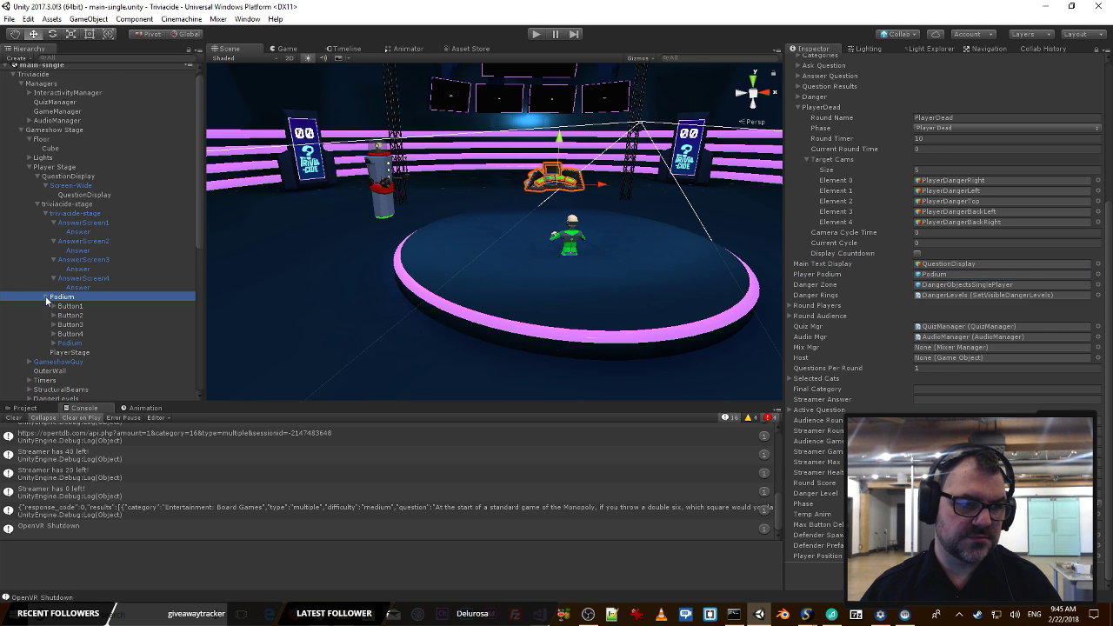
right_click_drag(389, 284, 415, 285)
key("w")
key("w")
key("s")
key("w")
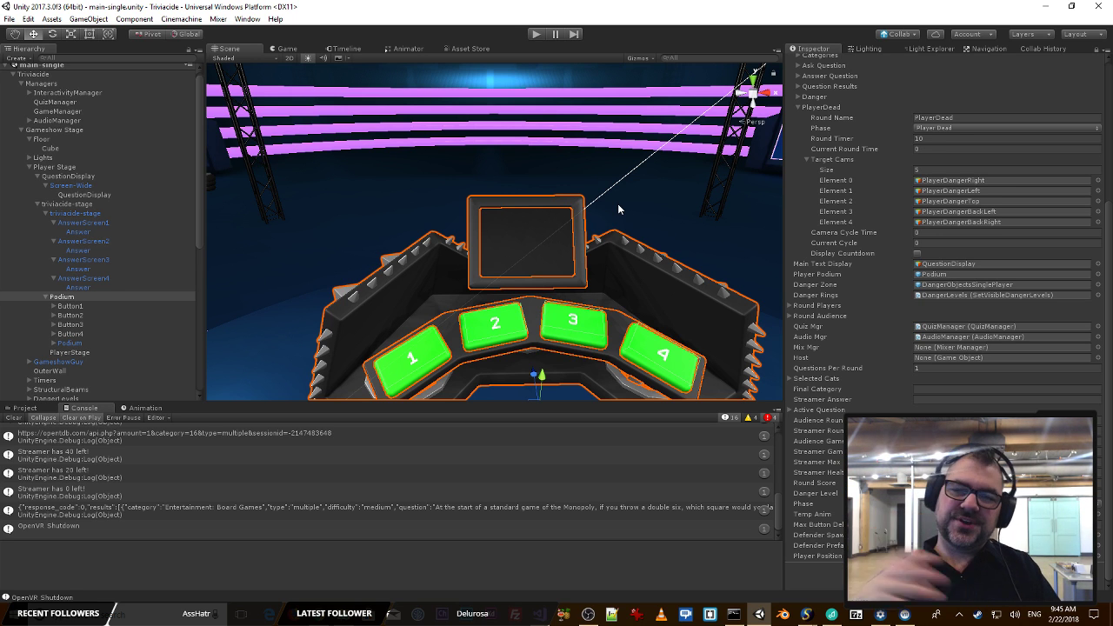
key("s")
right_click_drag(661, 173, 620, 211)
key("w")
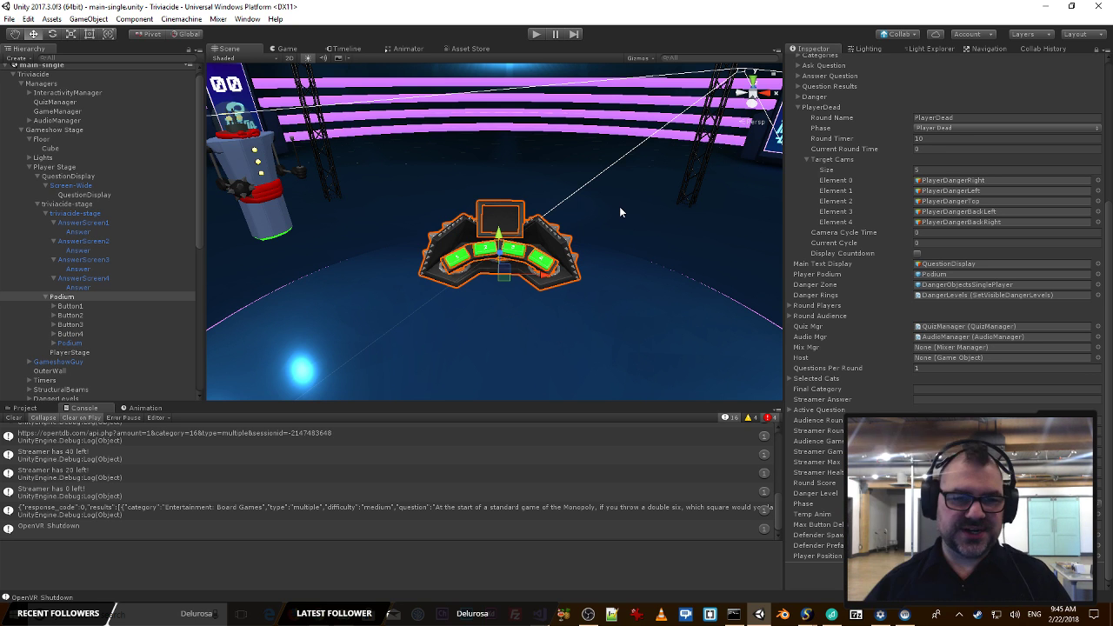
right_click_drag(572, 206, 569, 232)
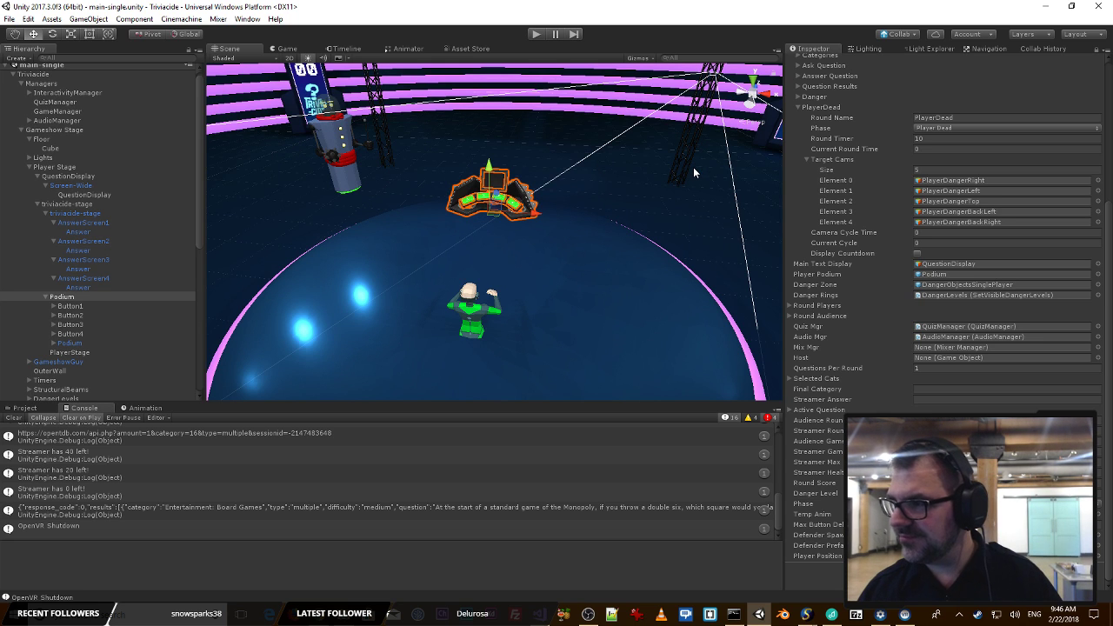
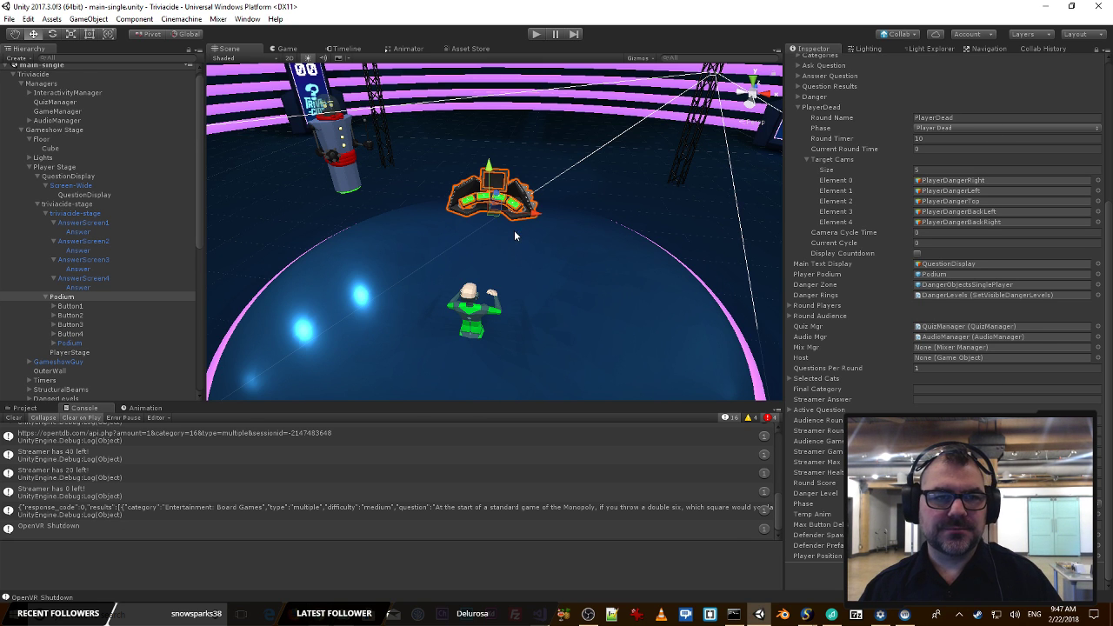
left_click_drag(513, 229, 660, 221, "alt")
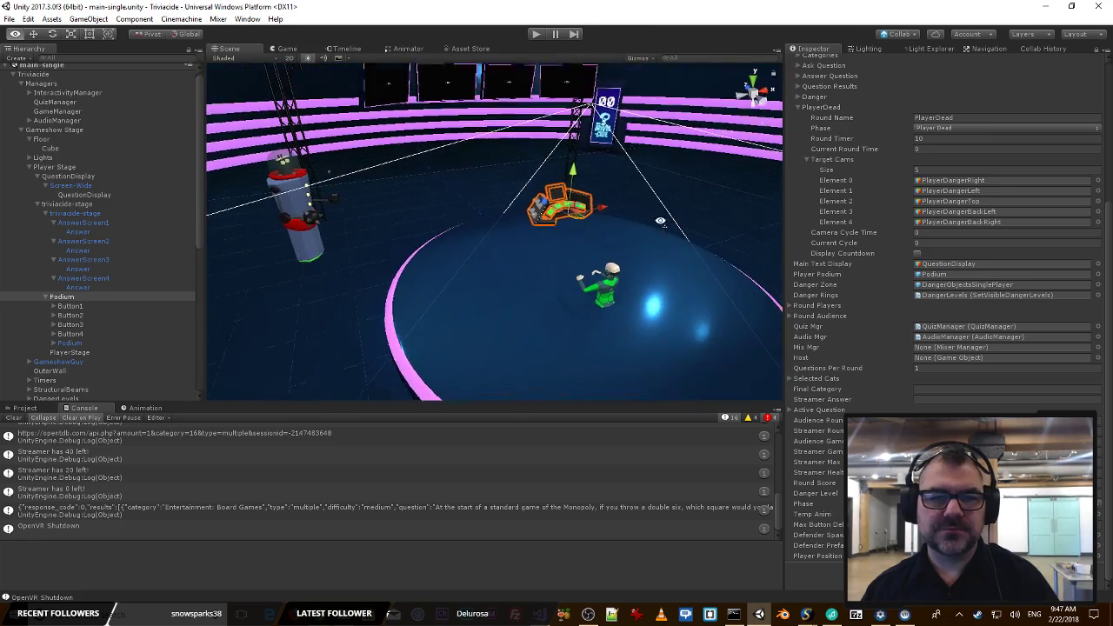
right_click_drag(660, 221, 481, 233)
key("w")
key("s")
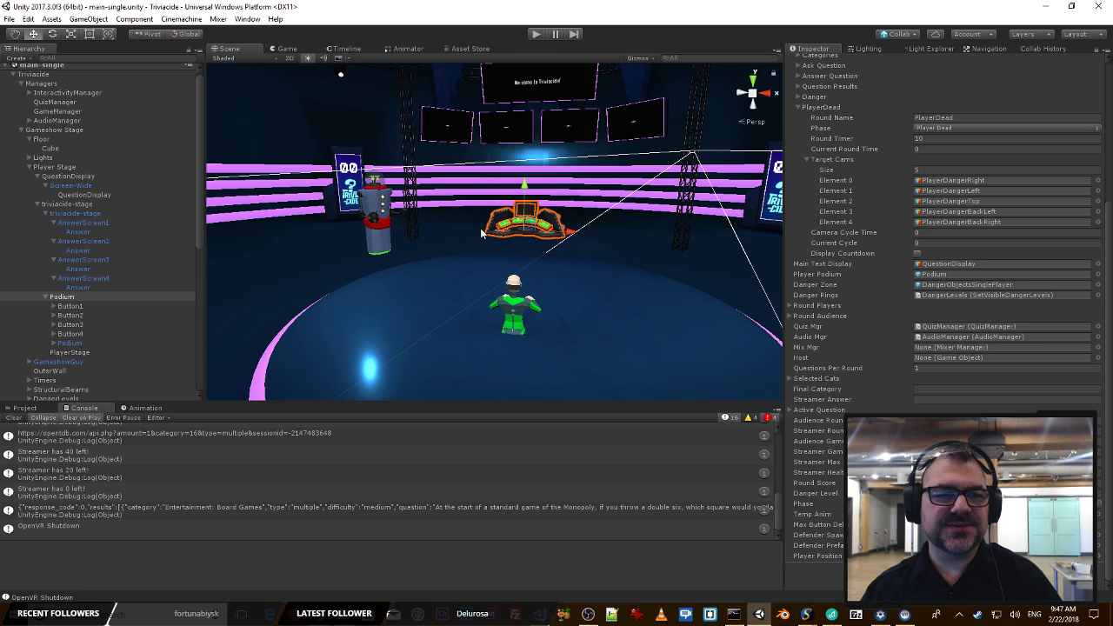
Step: Play-test the game up to the danger round and pause it there
left_click(536, 35)
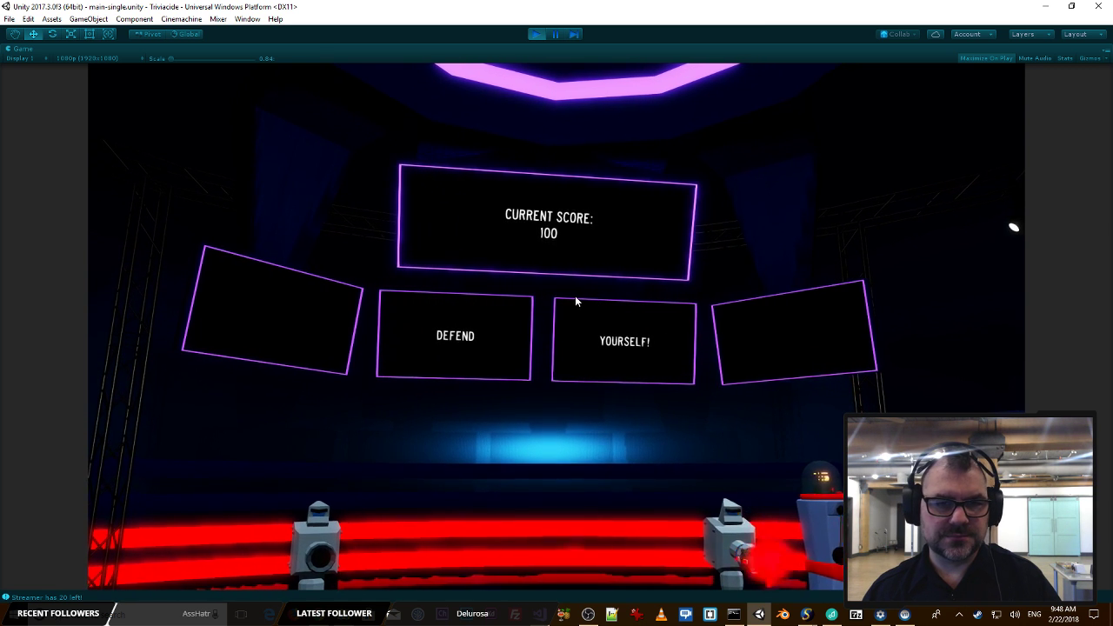
left_click(558, 34)
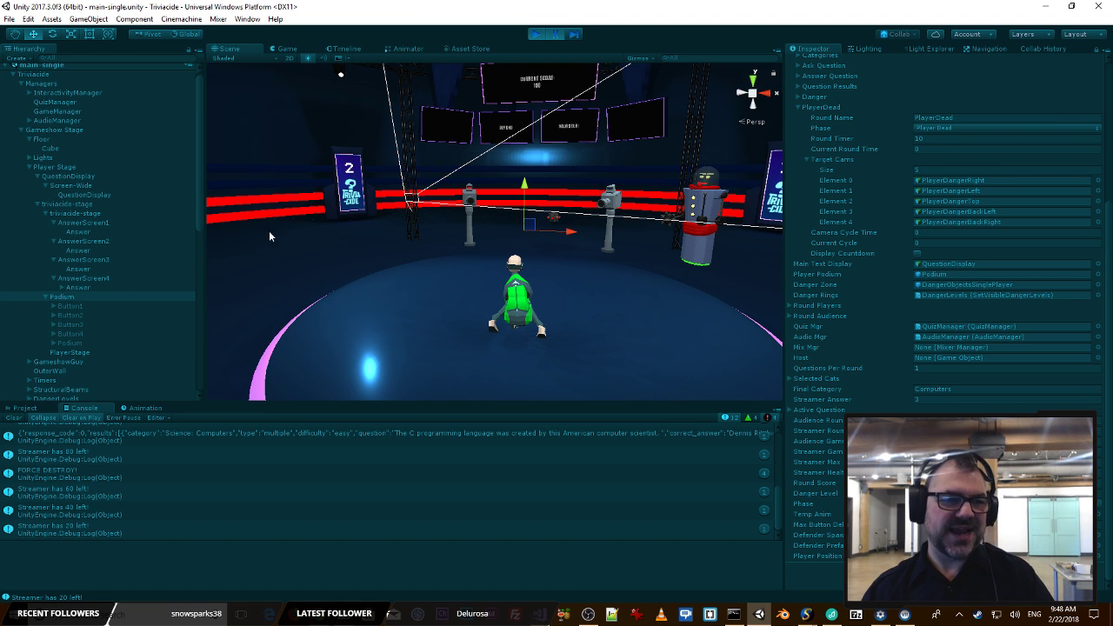
Step: Unlock the Inspector and show the properties of the CameraSystem object
scroll(69, 325, "down", 5)
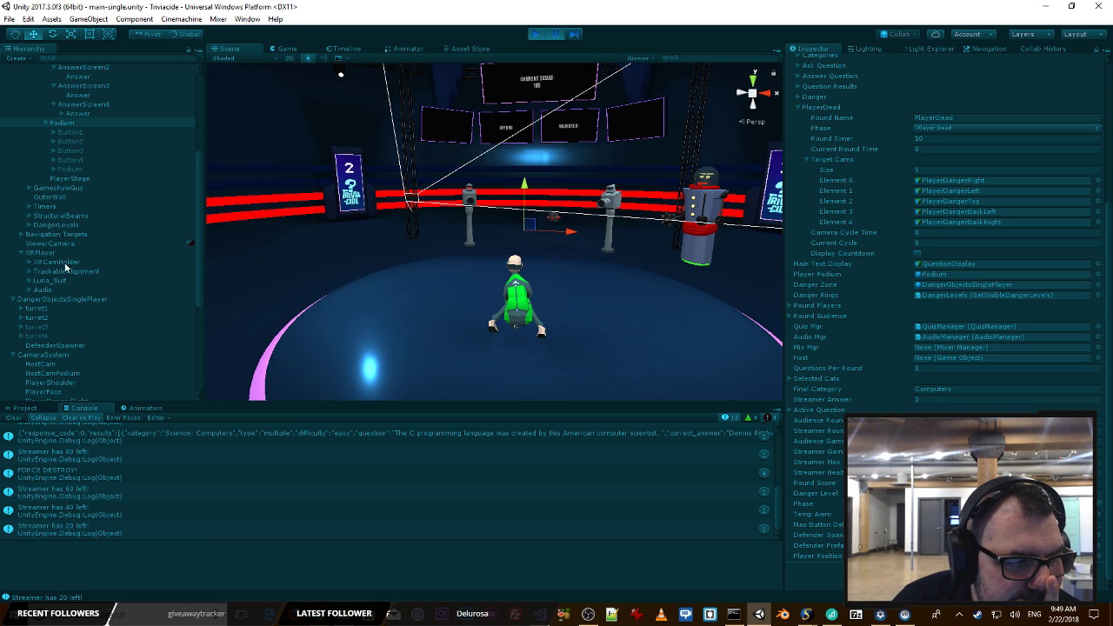
scroll(77, 296, "down", 2)
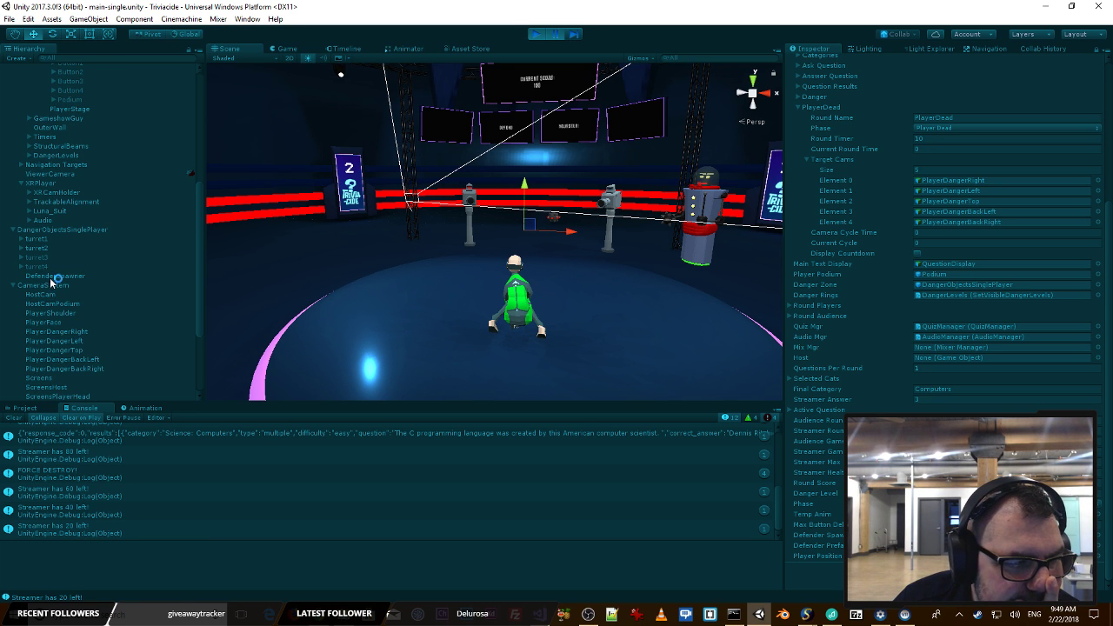
left_click(48, 285)
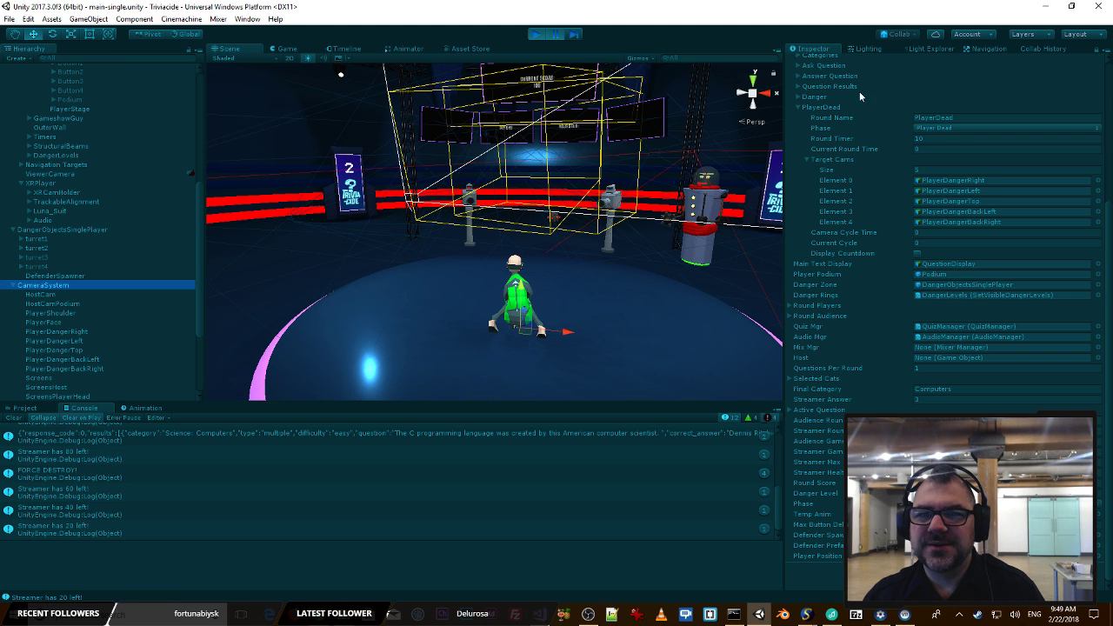
left_click(1098, 51)
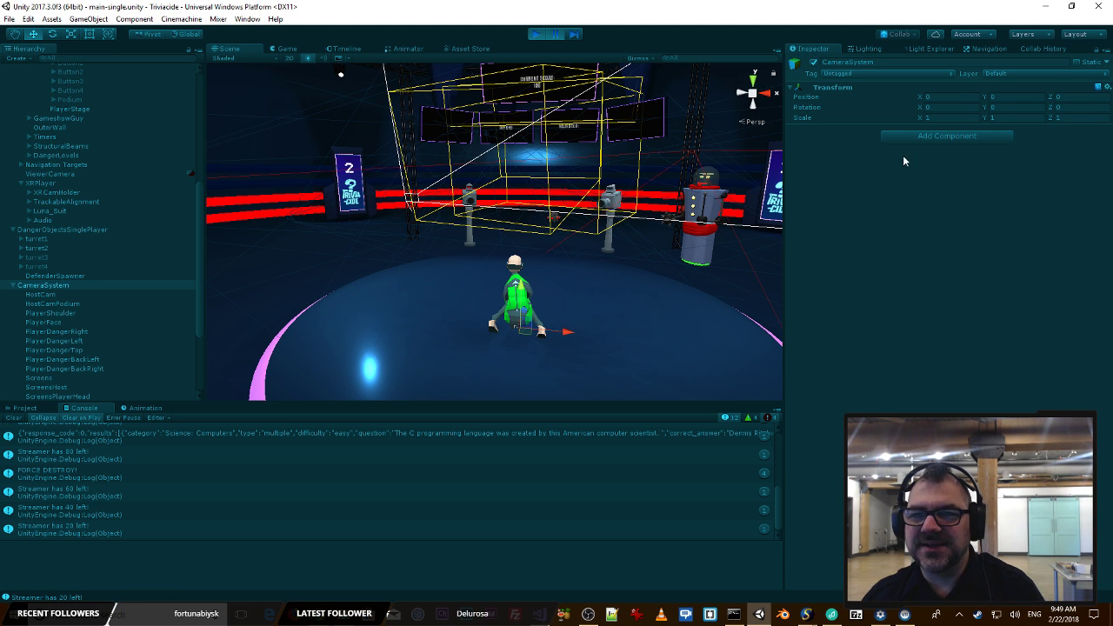
Step: Look through the scene's object hierarchy and show the GameManager's Game Timeline Single settings in the paused game
scroll(90, 272, "down", 4)
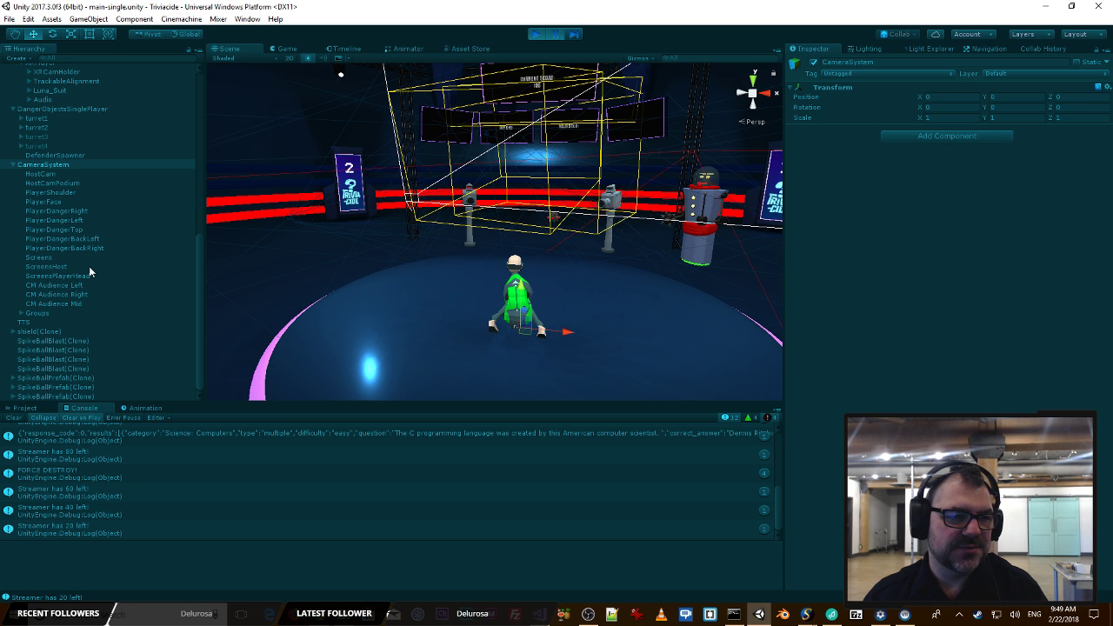
scroll(88, 265, "up", 6)
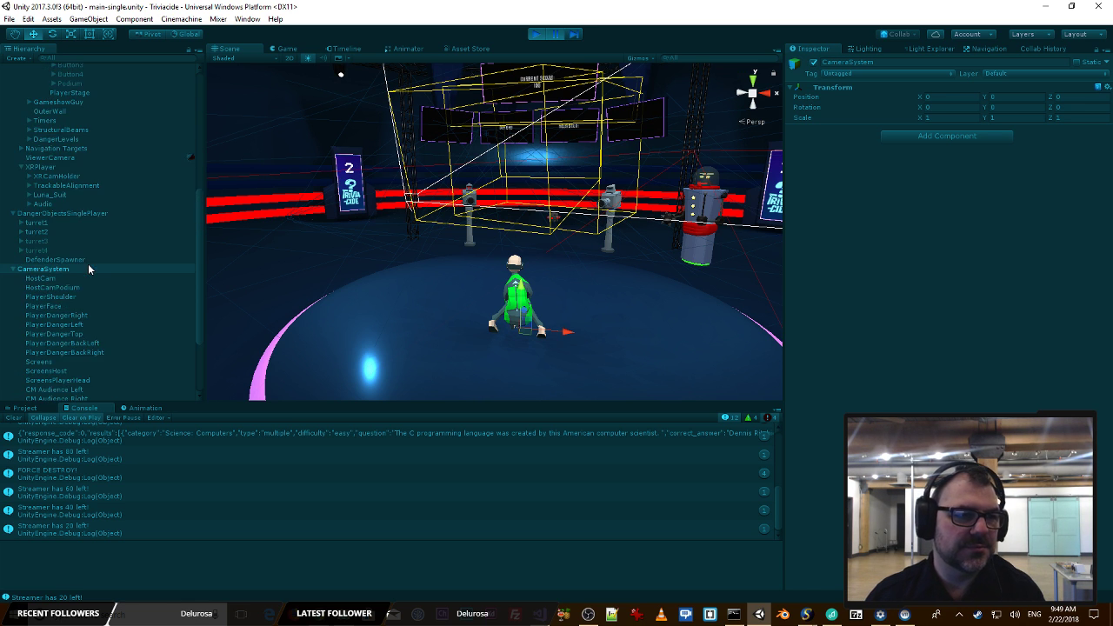
scroll(77, 292, "up", 1)
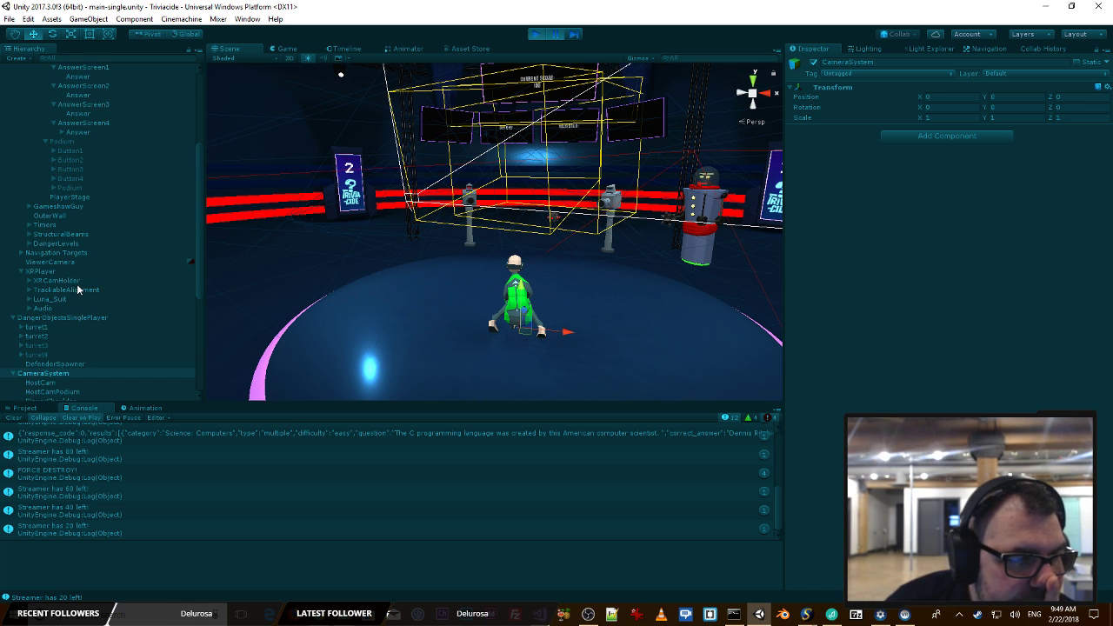
scroll(77, 284, "up", 6)
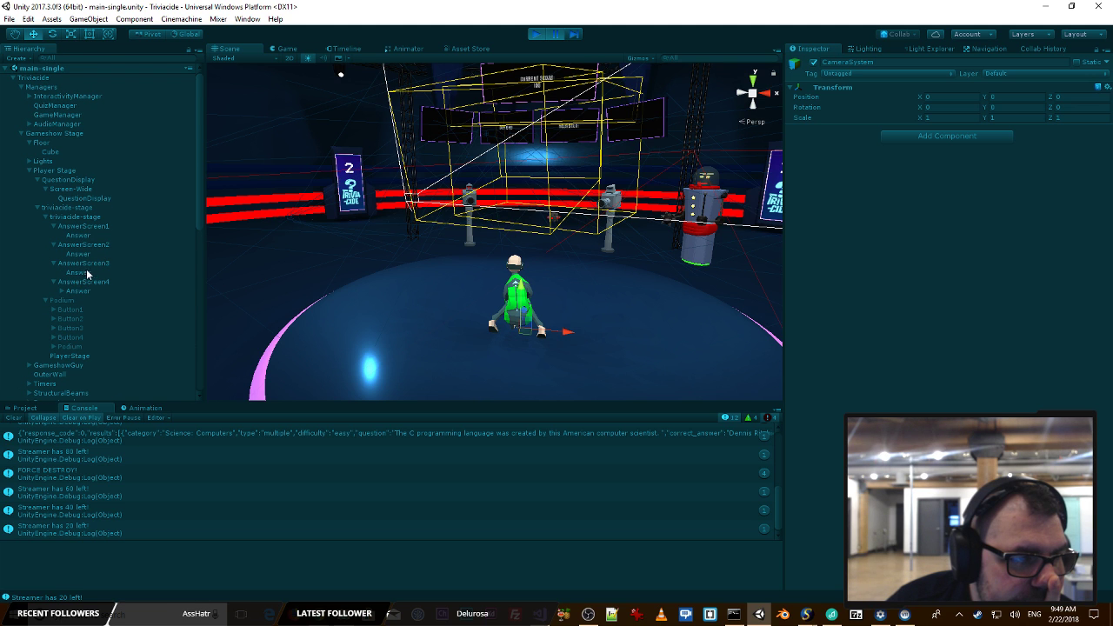
left_click(75, 114)
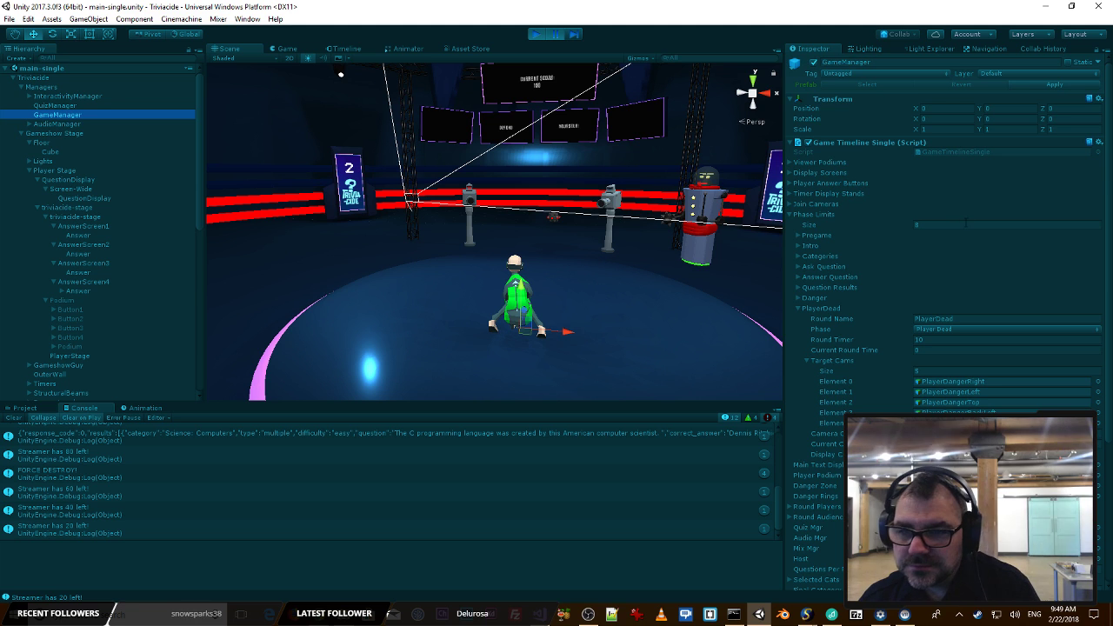
Step: Review the PlayerDead phase's target cameras and timing, and read the details of the InvalidOperationException in the console
scroll(979, 239, "down", 5)
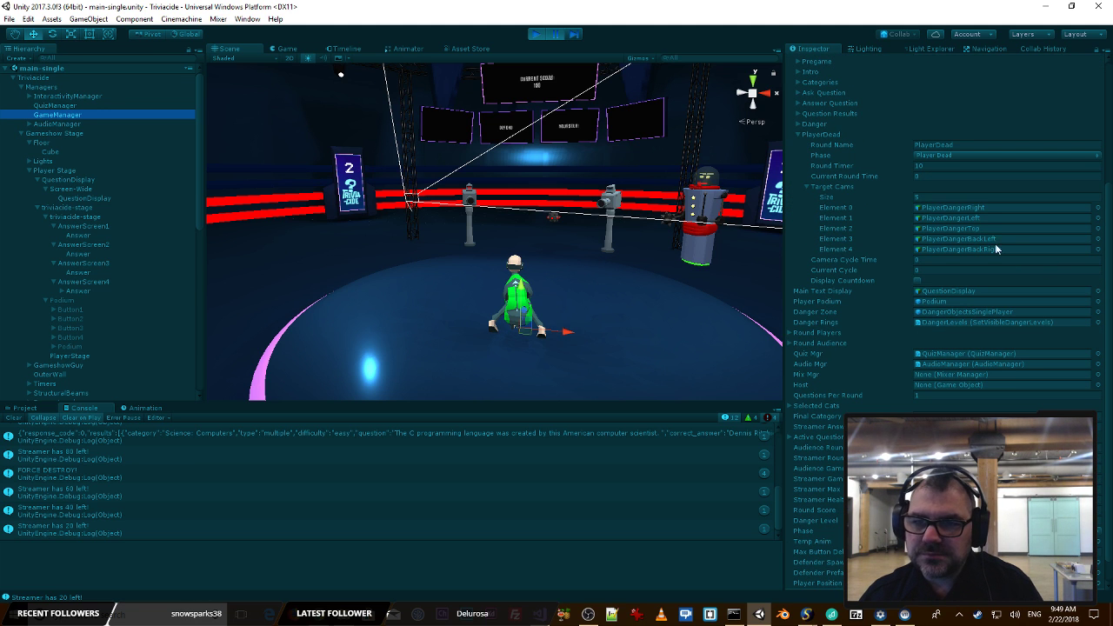
scroll(153, 472, "up", 3)
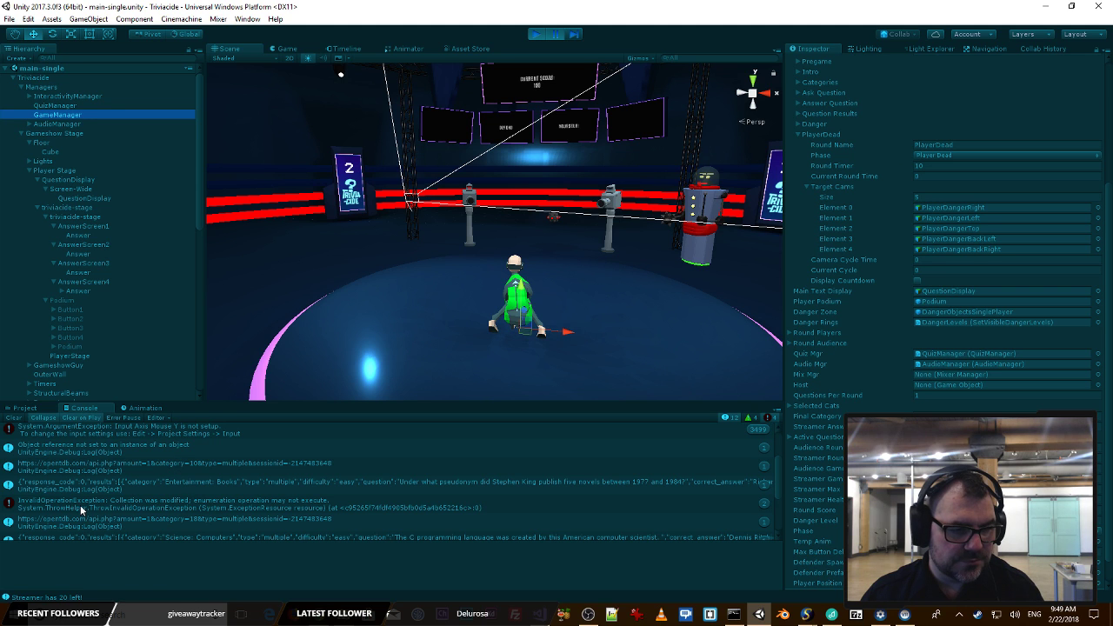
left_click(80, 505)
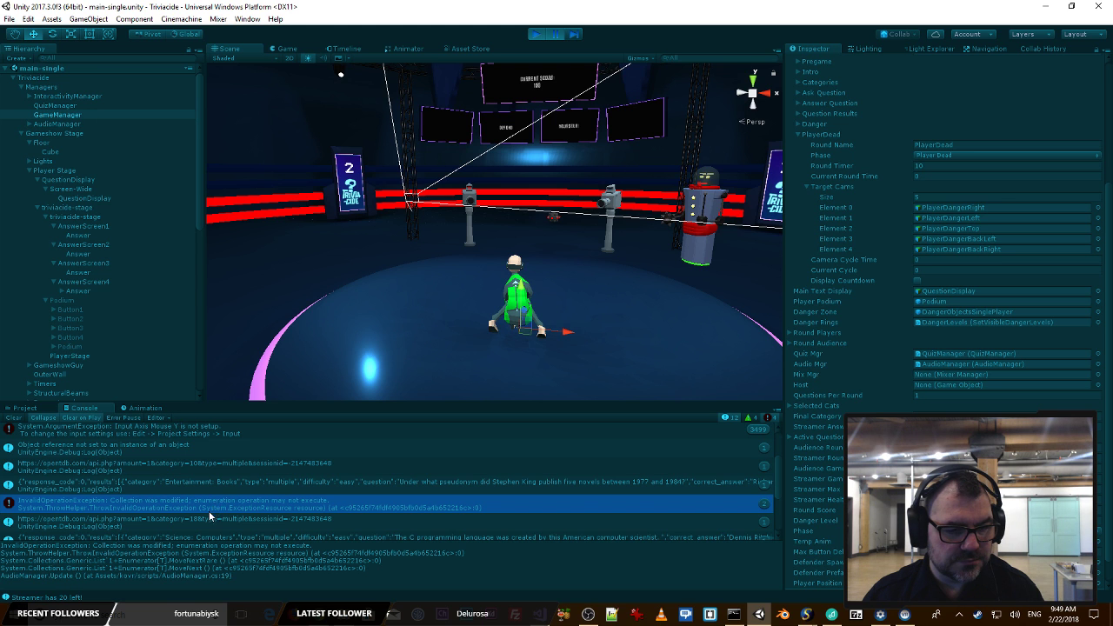
scroll(954, 364, "up", 5)
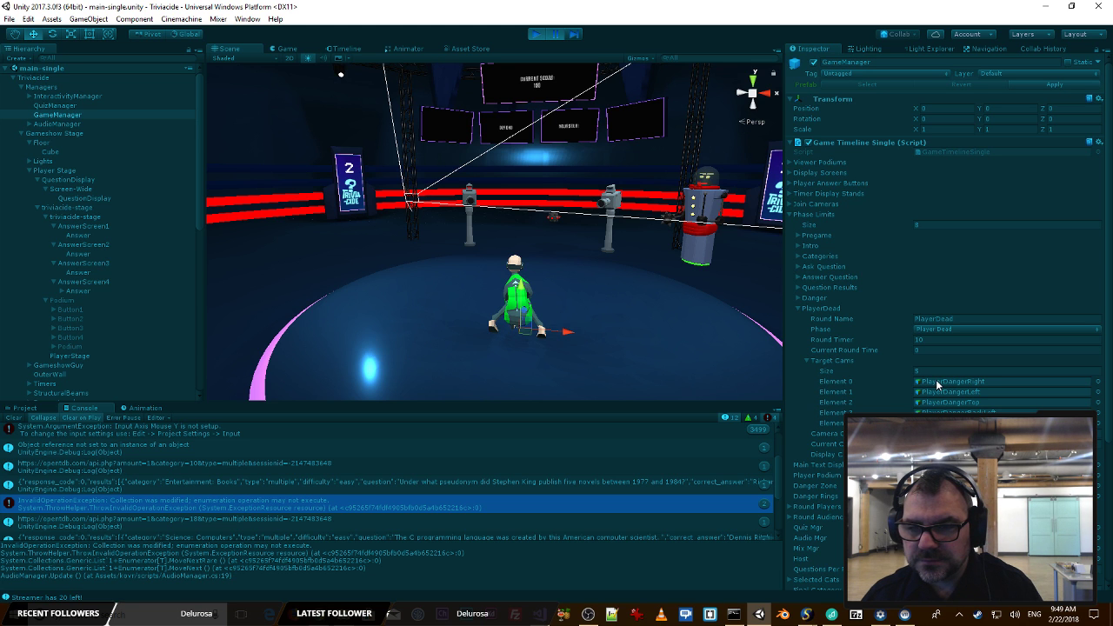
Step: Locate the PlayerDangerRight target camera in the hierarchy and inspect the HostCam and its CameraSystem parent
left_click(936, 381)
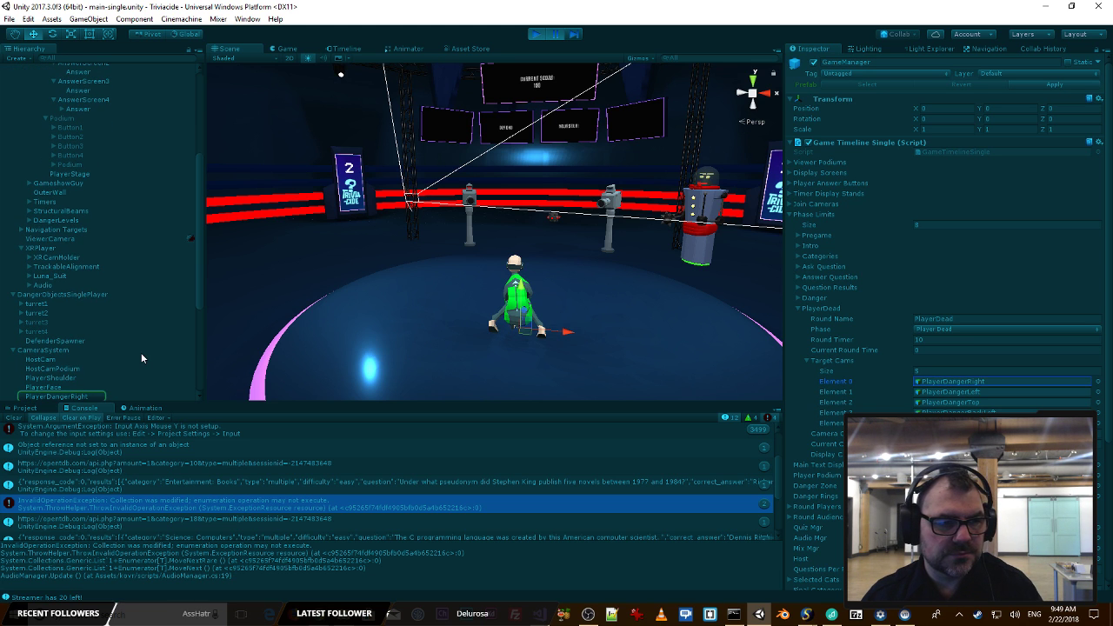
scroll(139, 353, "down", 3)
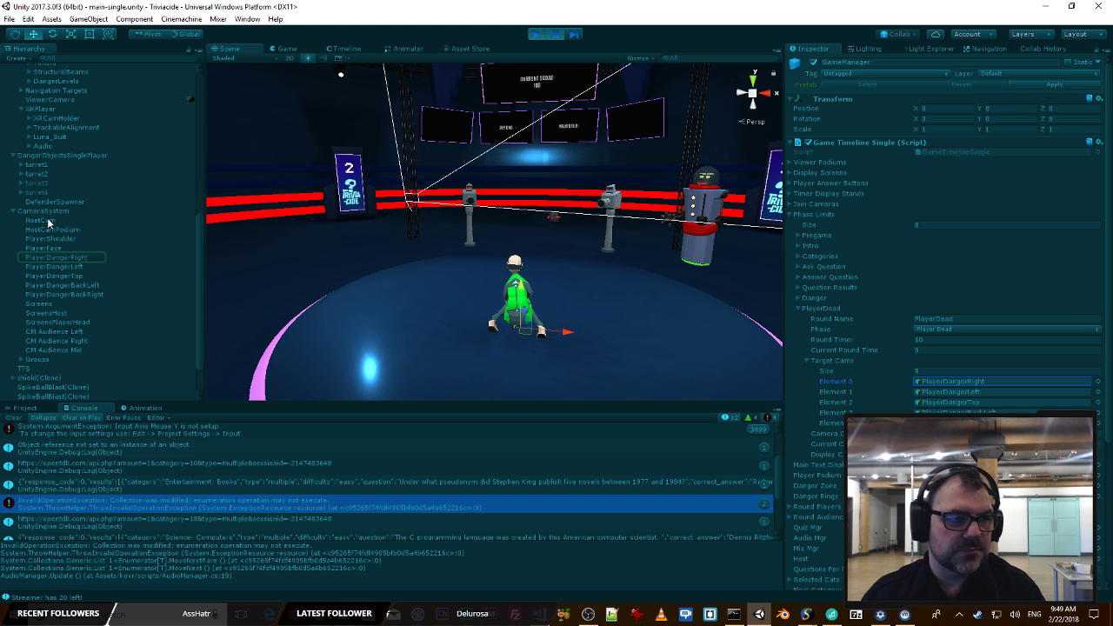
left_click(40, 220)
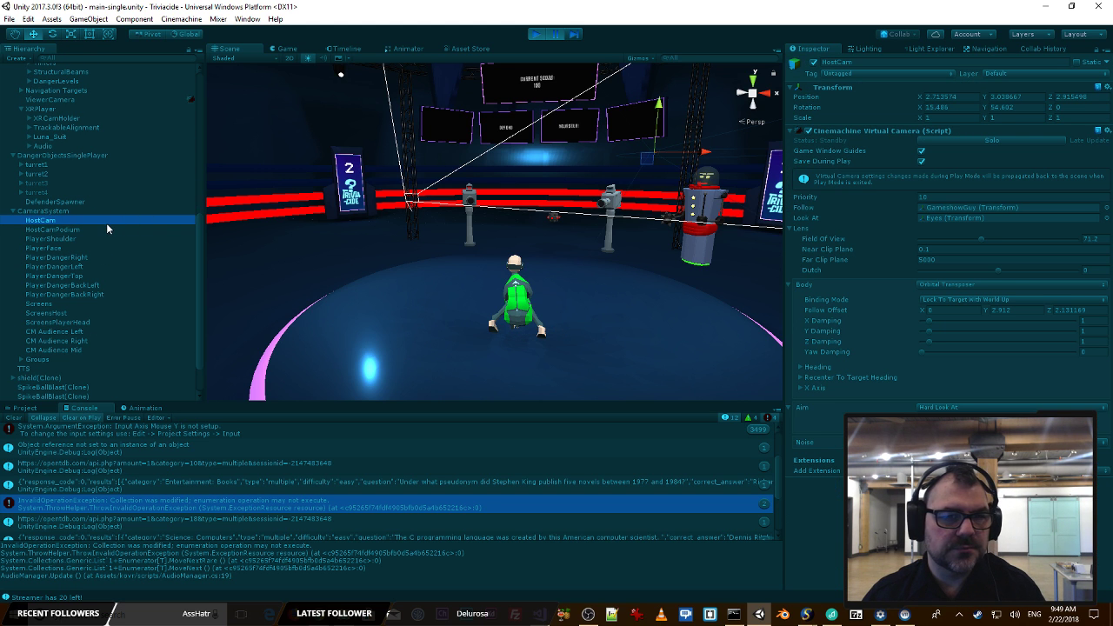
left_click(57, 209)
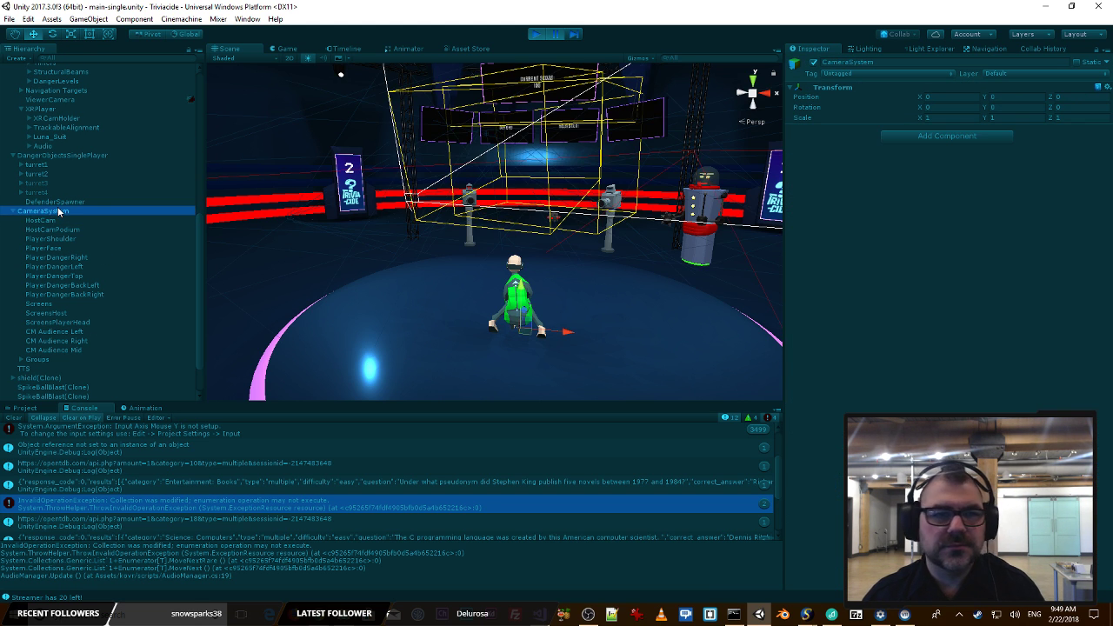
scroll(64, 247, "up", 1)
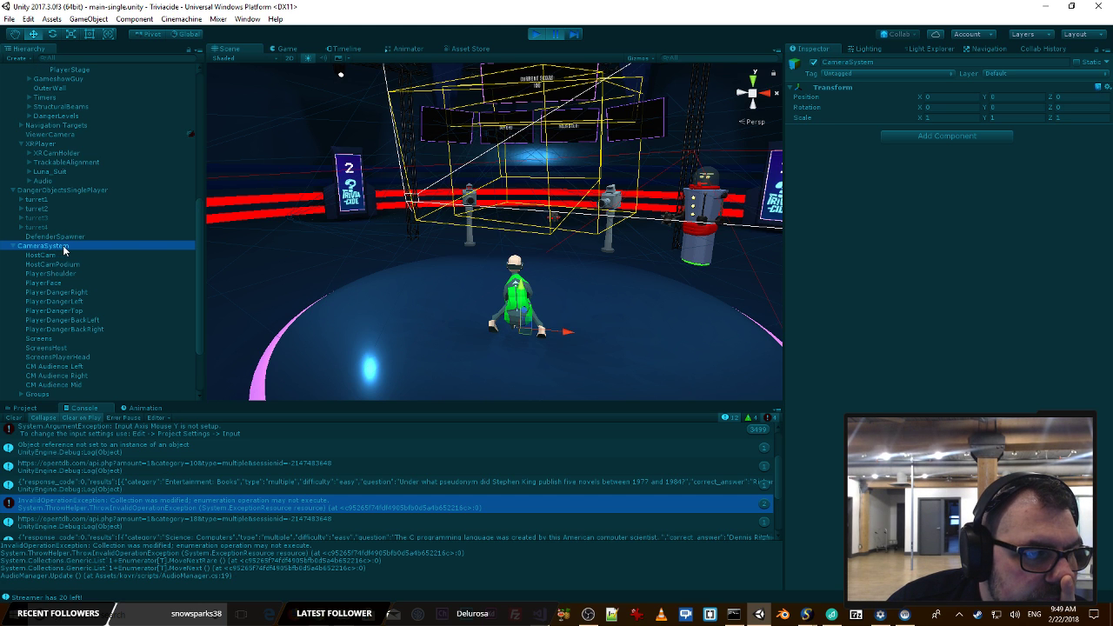
Step: Collapse the CameraSystem group, show the XRCamHolder's properties and examine it on the stage from another angle
left_click(13, 246)
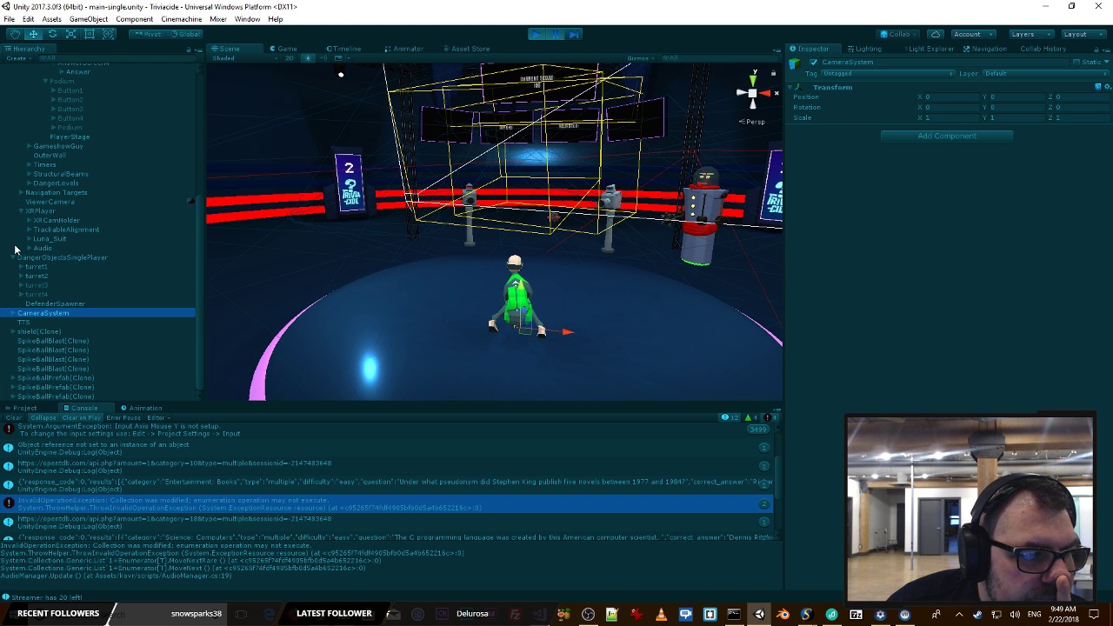
left_click(63, 220)
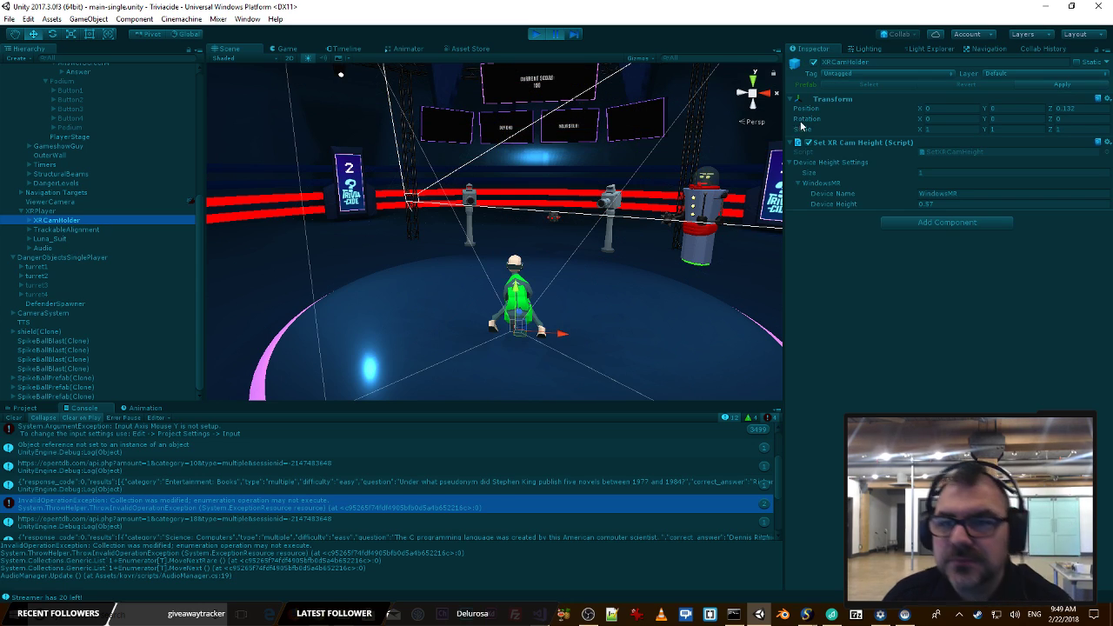
right_click_drag(576, 225, 551, 176)
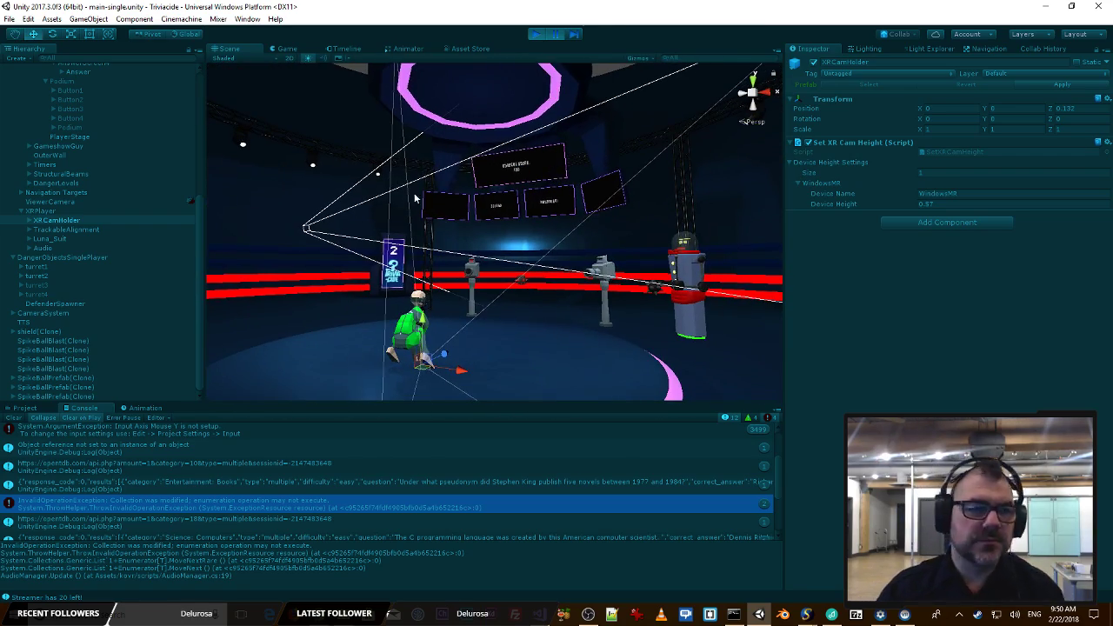
Step: In the GameManager's phase limits, collapse PlayerDead and expand Danger to check its target cameras and Camera Cycle Time
scroll(130, 269, "up", 7)
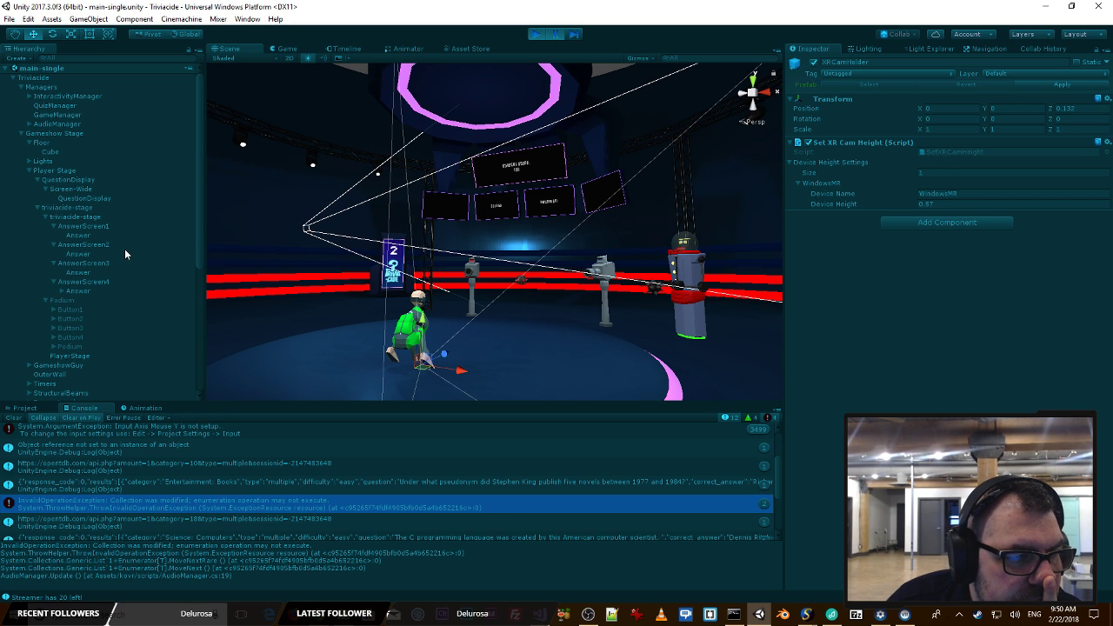
left_click(61, 114)
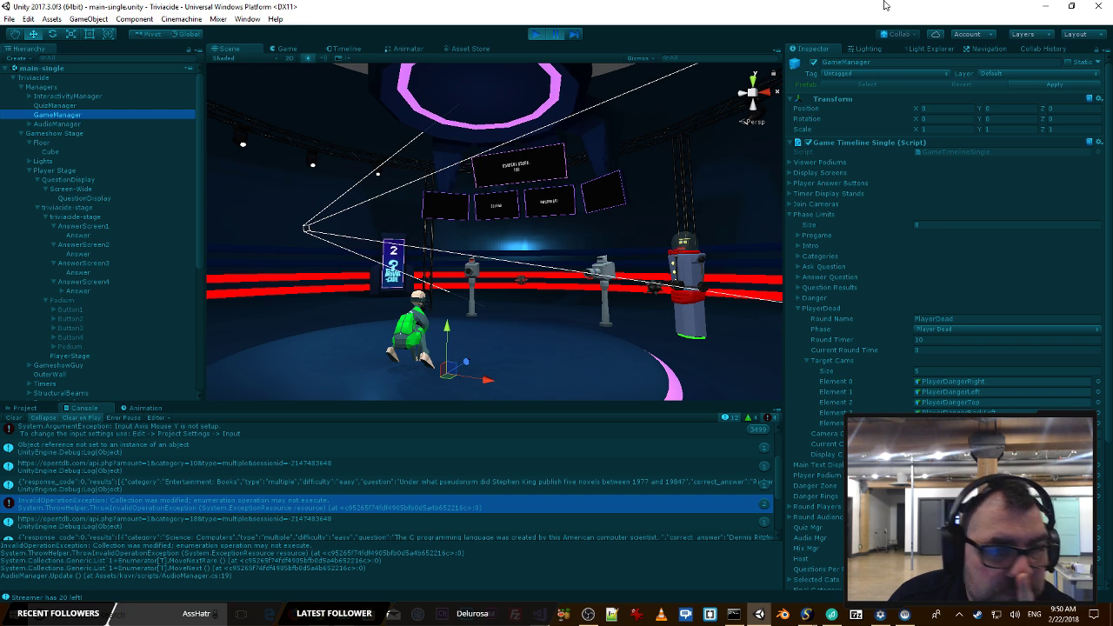
scroll(989, 276, "down", 5)
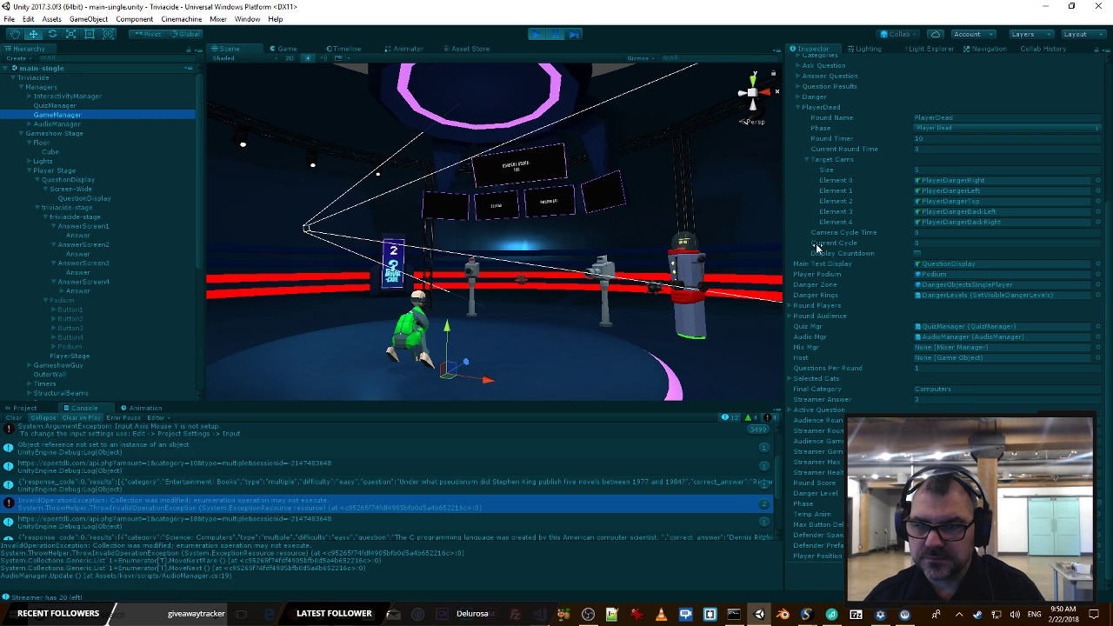
left_click(804, 107)
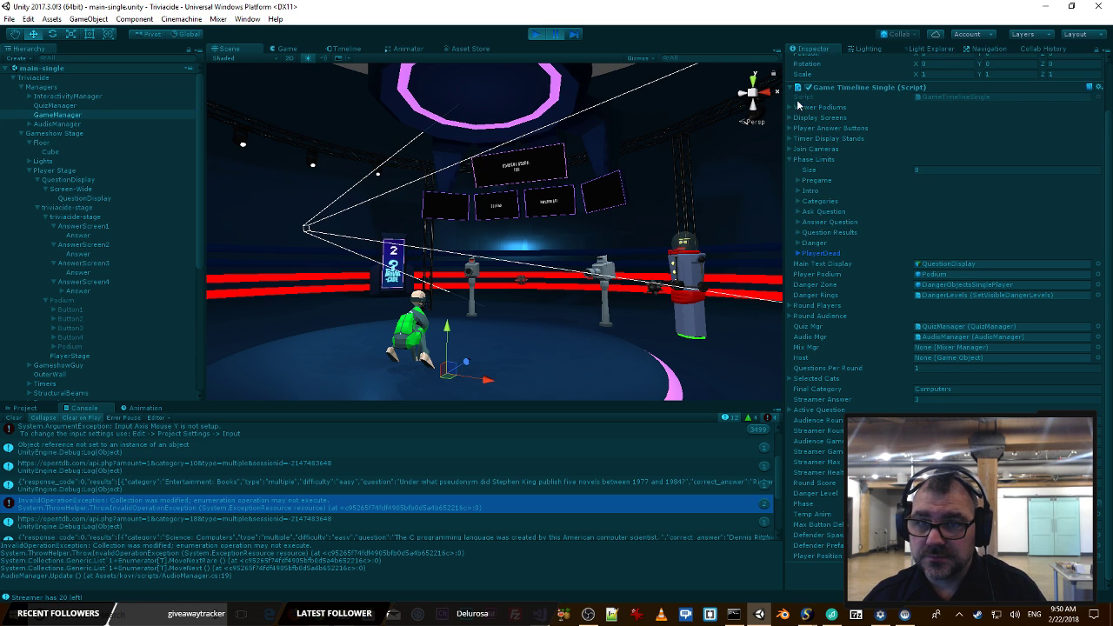
left_click(798, 244)
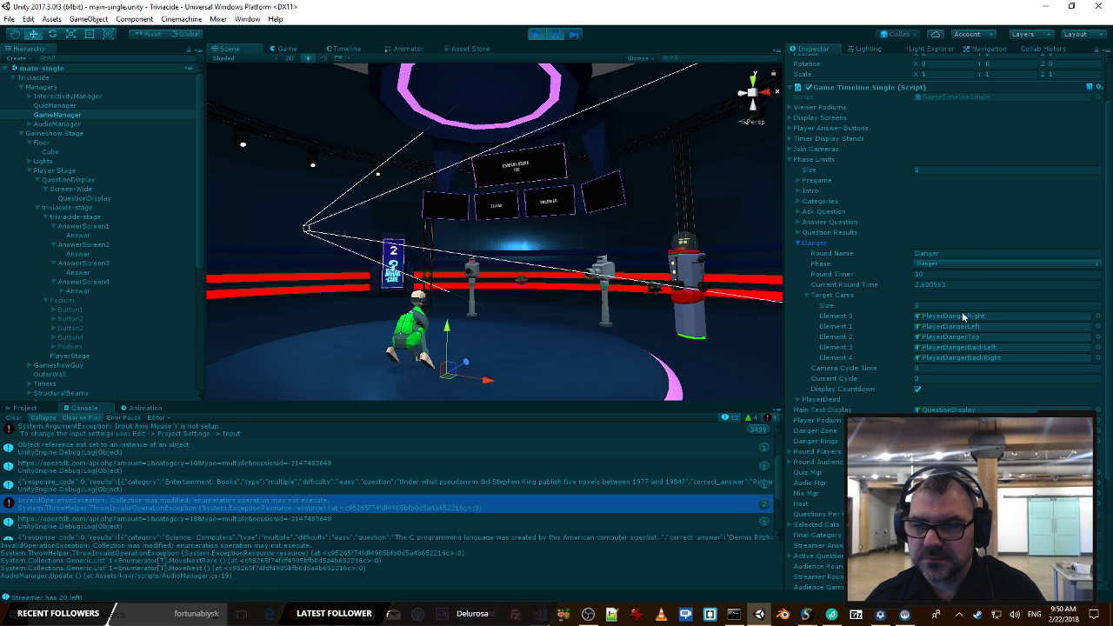
left_click(963, 369)
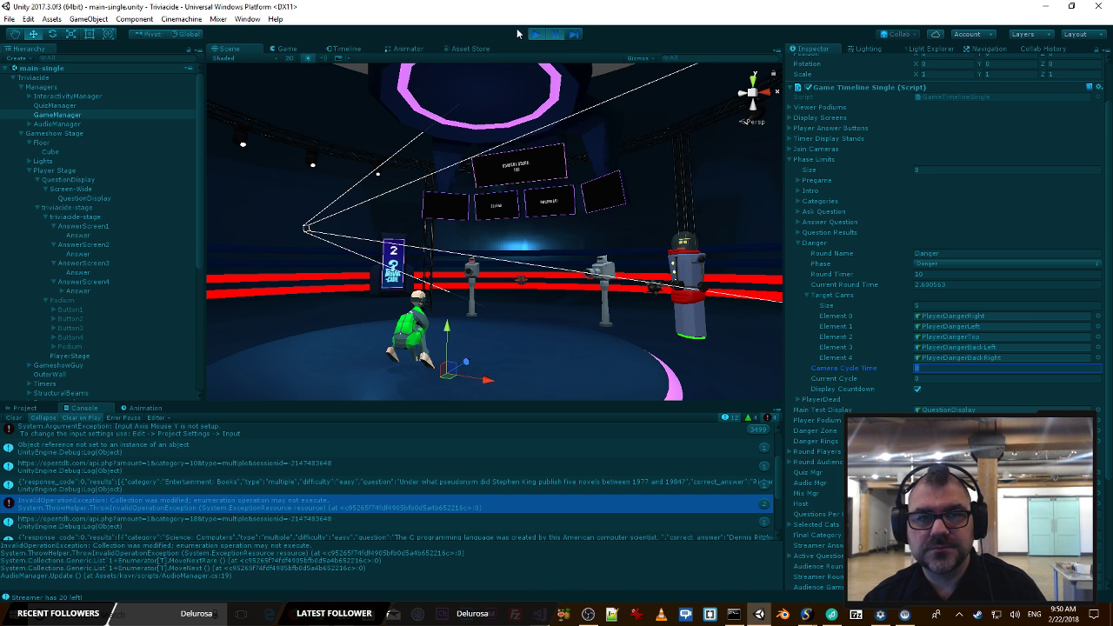
Step: Turn off Maximize On Play for the Game view, run the paused game through the end of the danger round and stop it
left_click(556, 36)
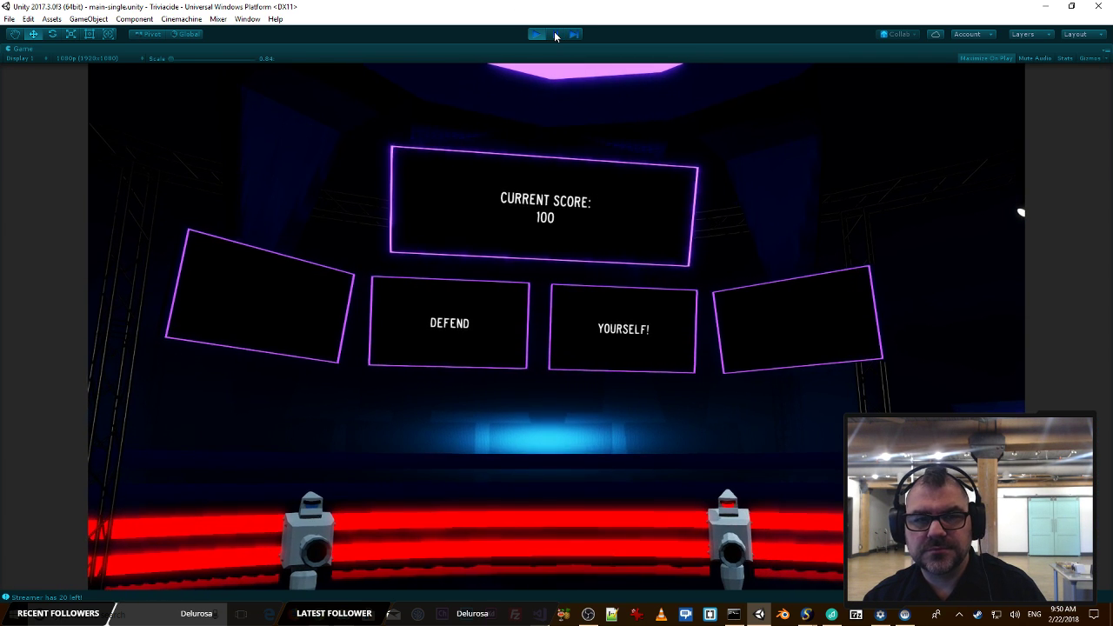
left_click(556, 35)
left_click(287, 49)
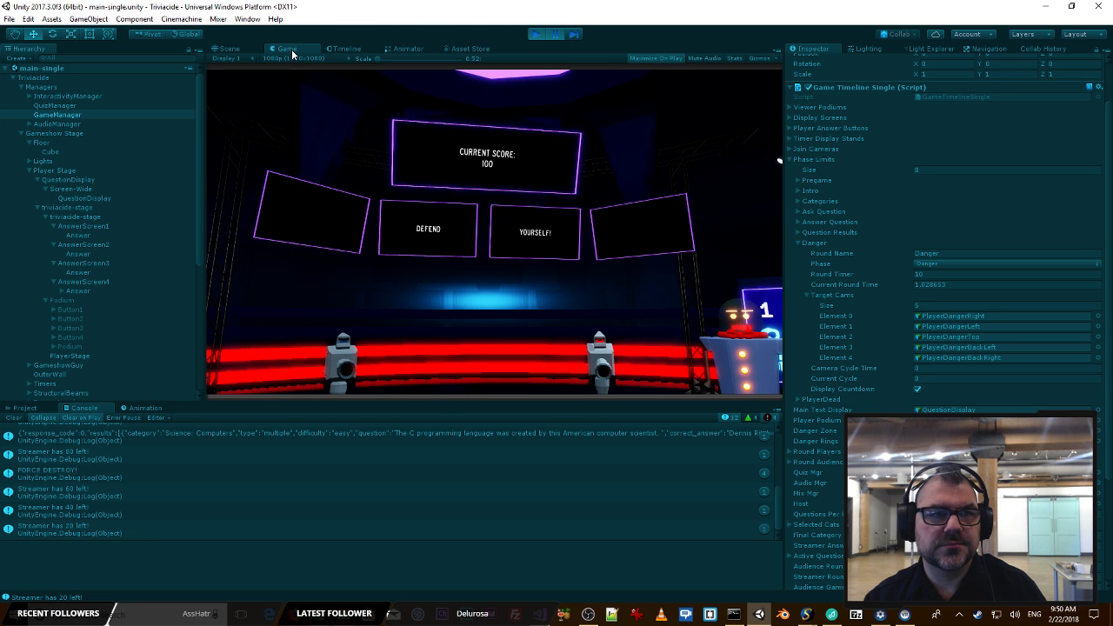
left_click(633, 59)
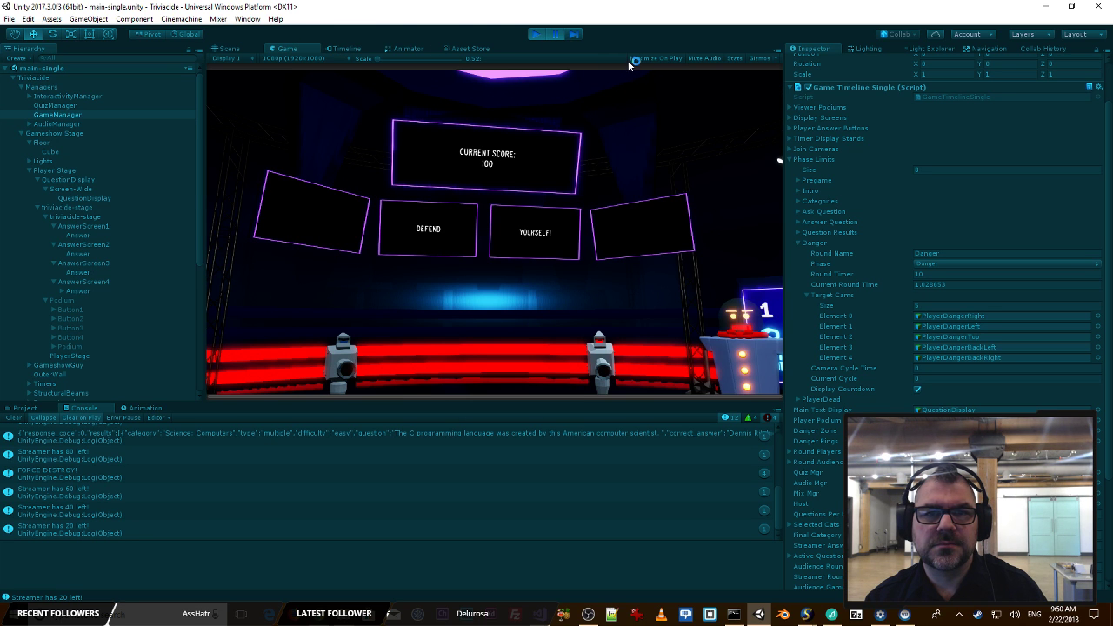
left_click(556, 35)
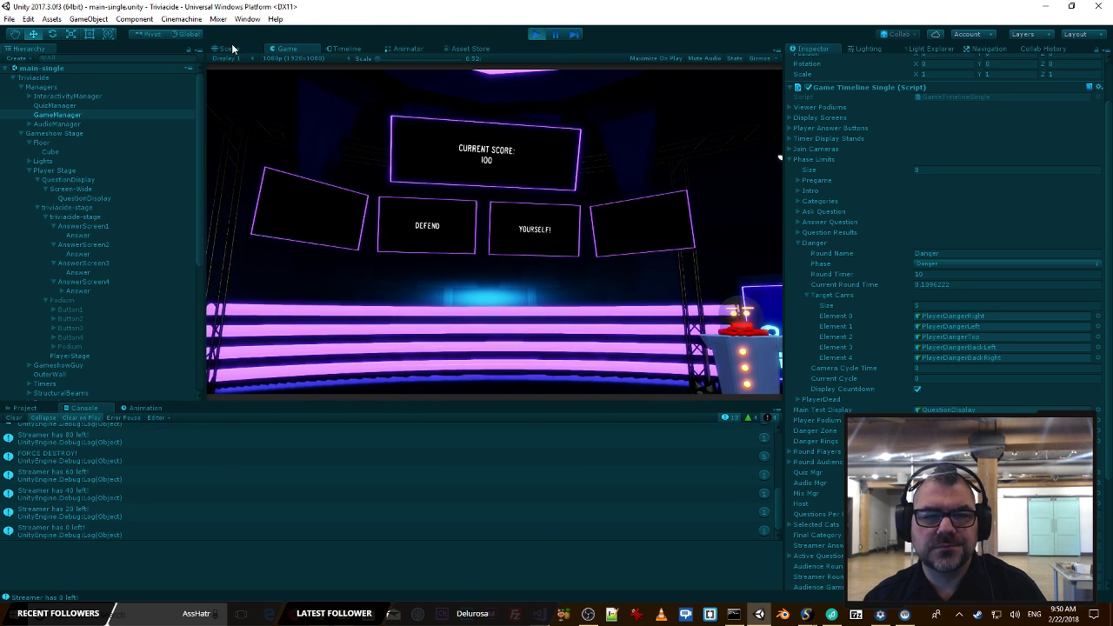
left_click(535, 34)
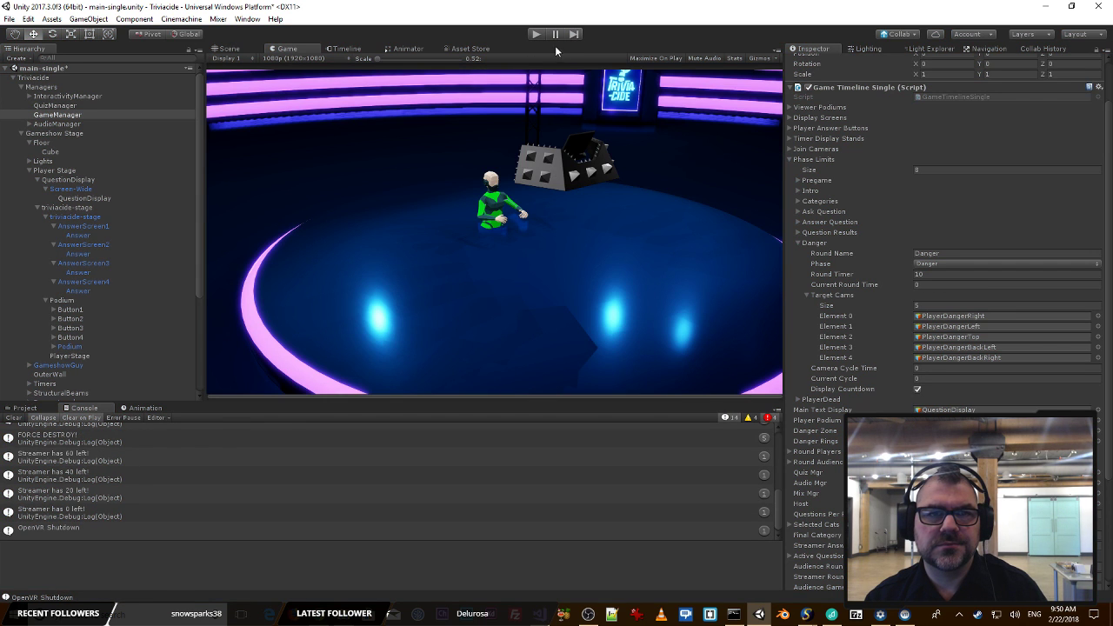
Step: Start a new play-test and expand the Pregame, Categories and Ask Question phases to watch their timing
left_click(536, 35)
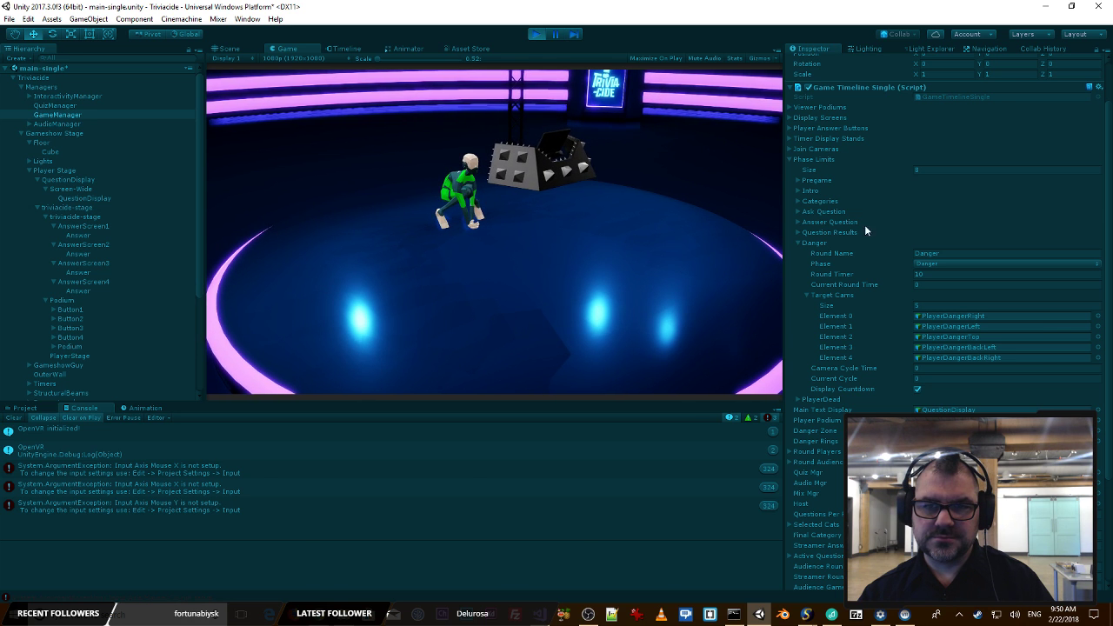
left_click(798, 180)
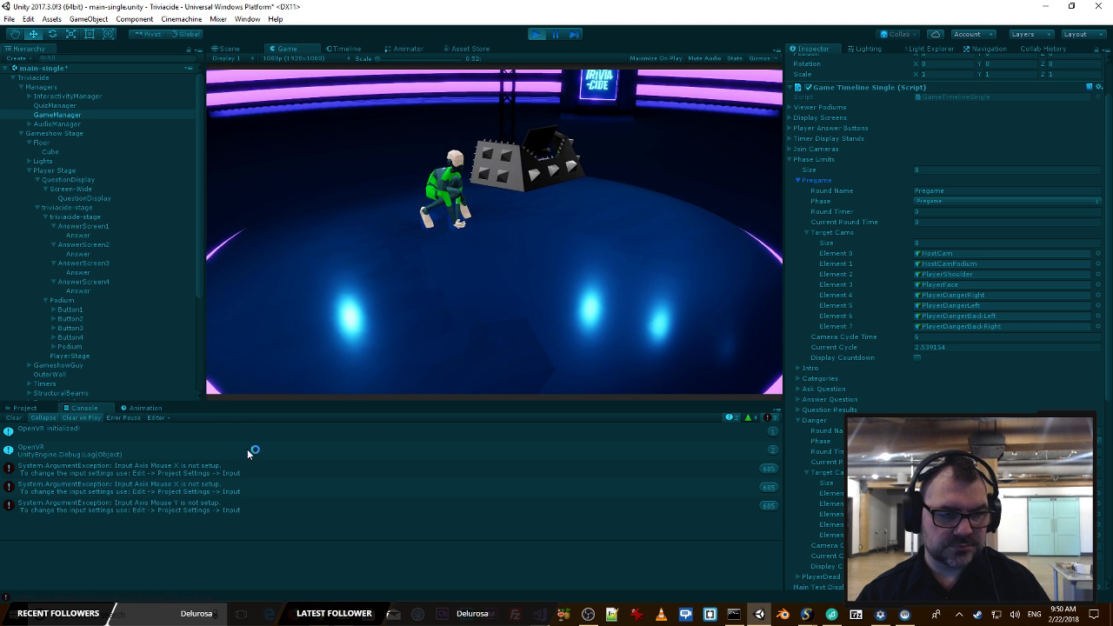
left_click(970, 348)
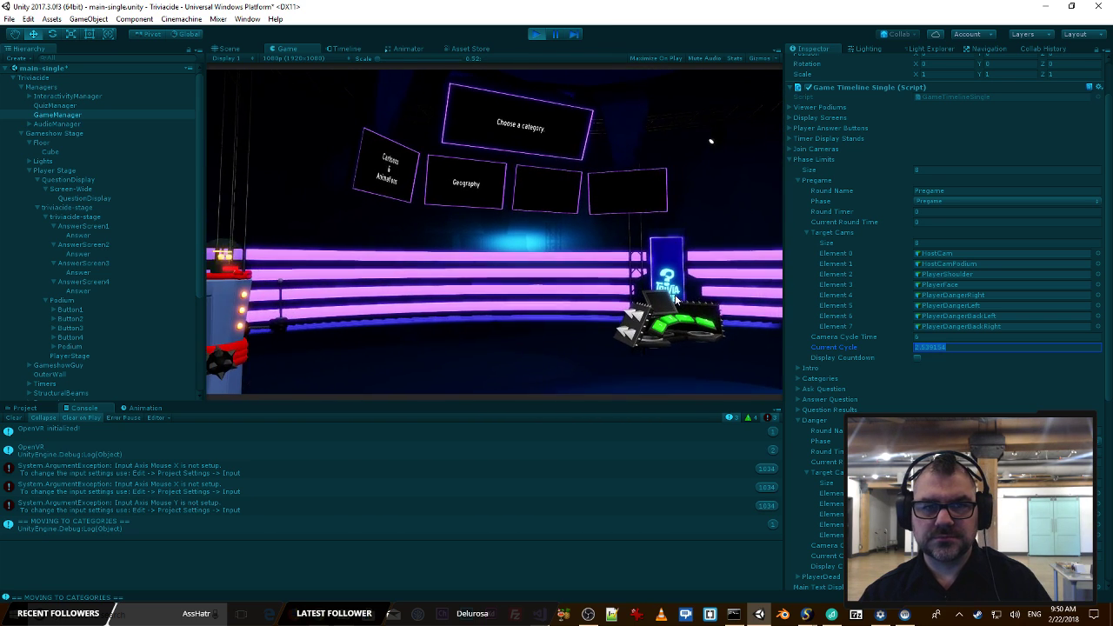
left_click(799, 380)
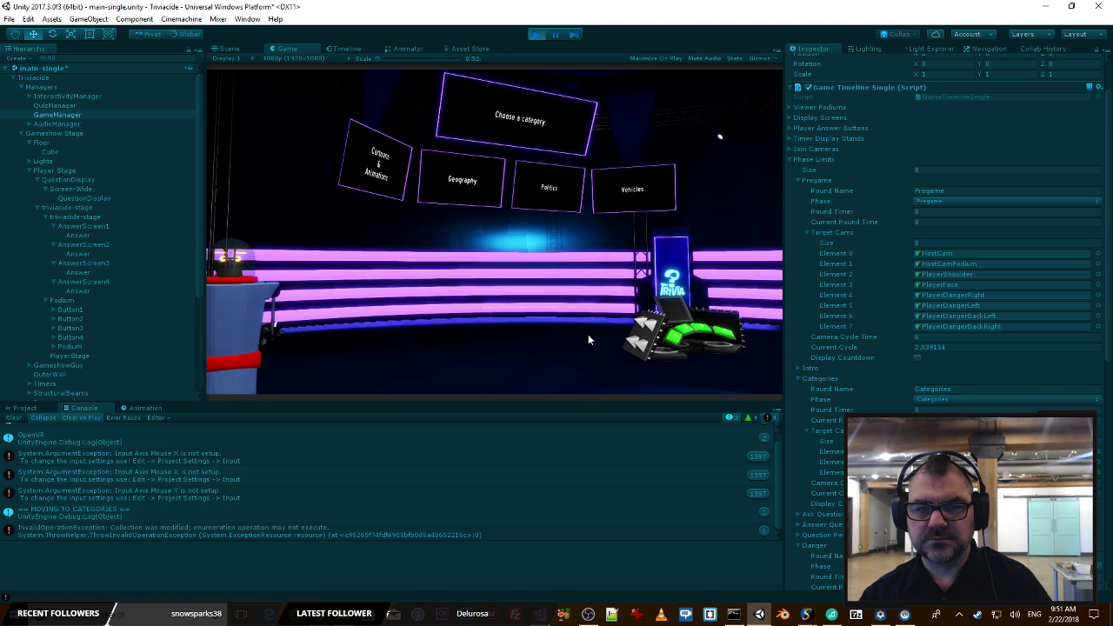
left_click(796, 512)
scroll(987, 390, "down", 4)
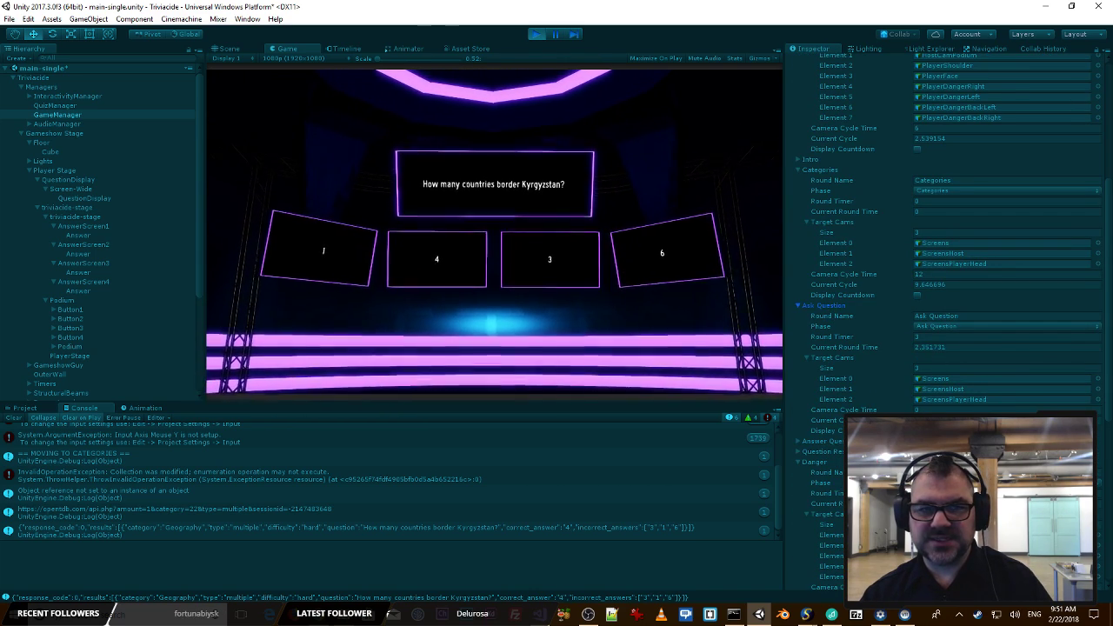
Step: Answer the trivia question with the second option, 4, and expand the Answer Question and Question Results phases
left_click(556, 317)
key("2")
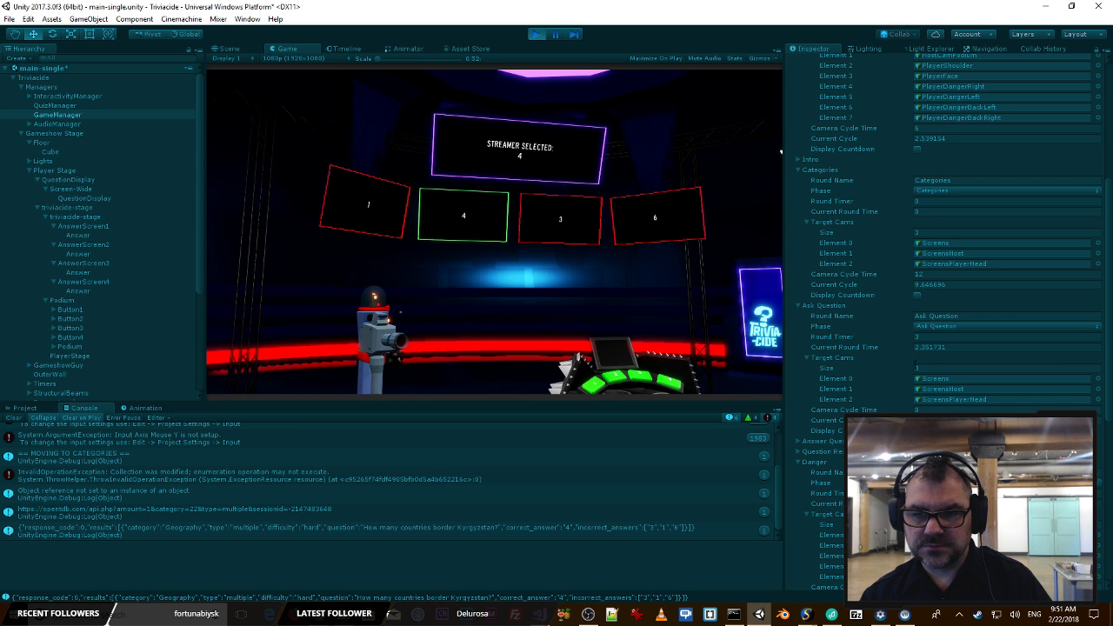
scroll(922, 365, "down", 2)
left_click(798, 371)
scroll(807, 364, "down", 2)
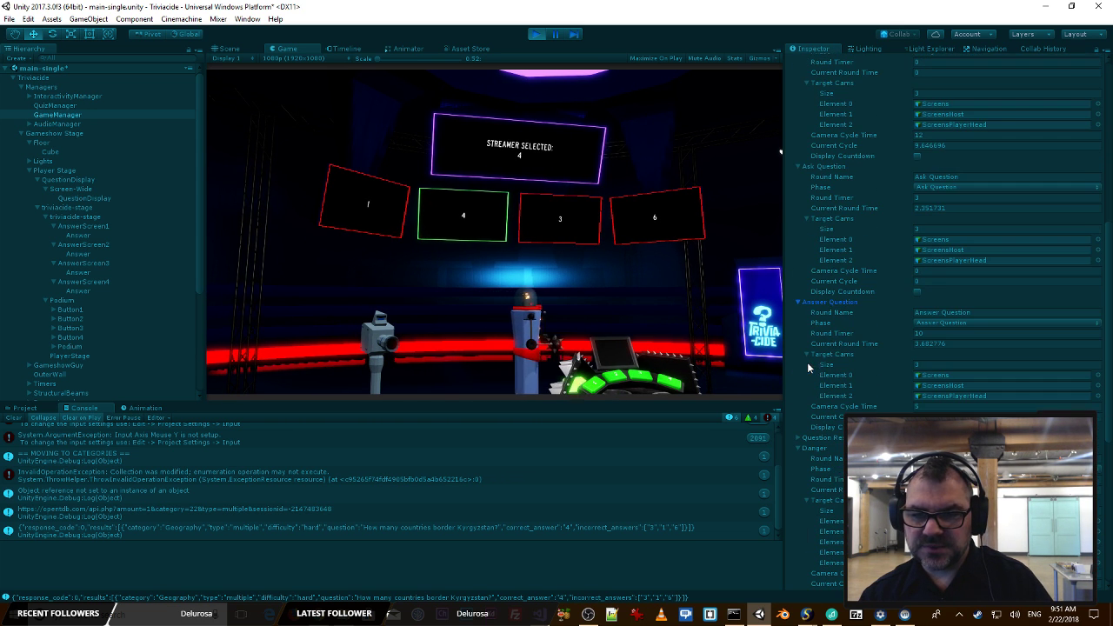
left_click(799, 438)
scroll(861, 402, "down", 2)
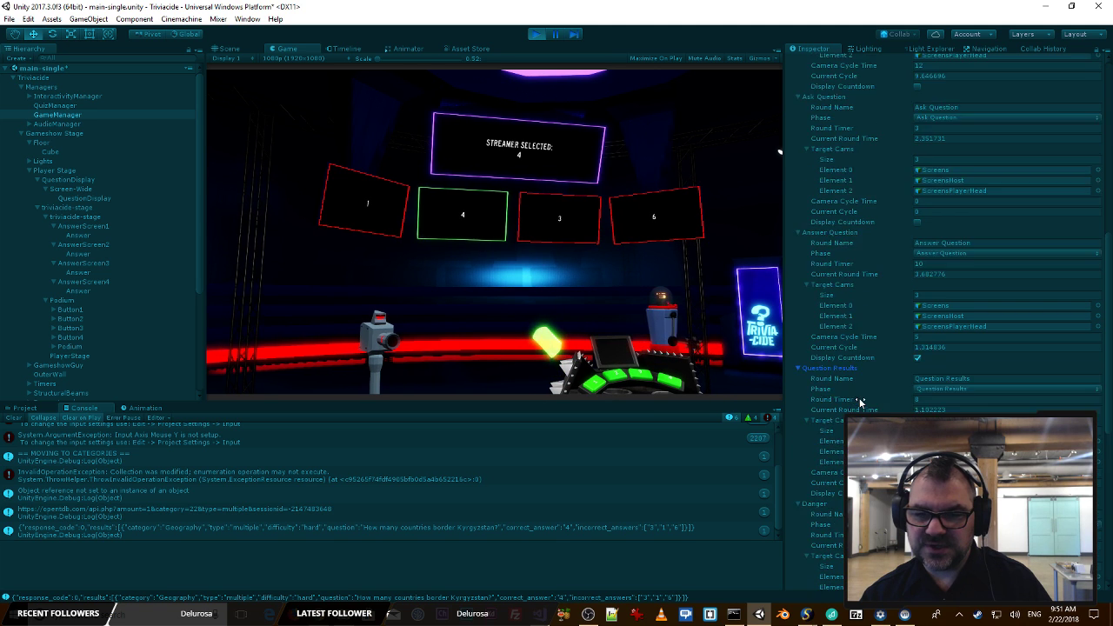
Step: Watch the Question Results and Danger phases' timers and target cameras while the danger round plays
scroll(860, 402, "down", 2)
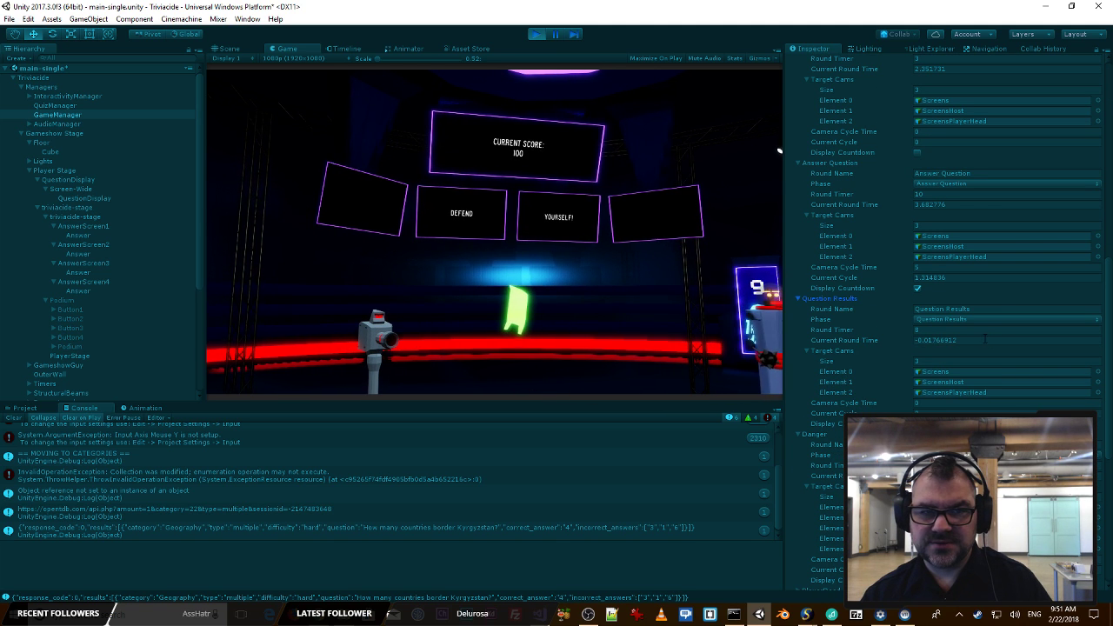
scroll(849, 408, "down", 3)
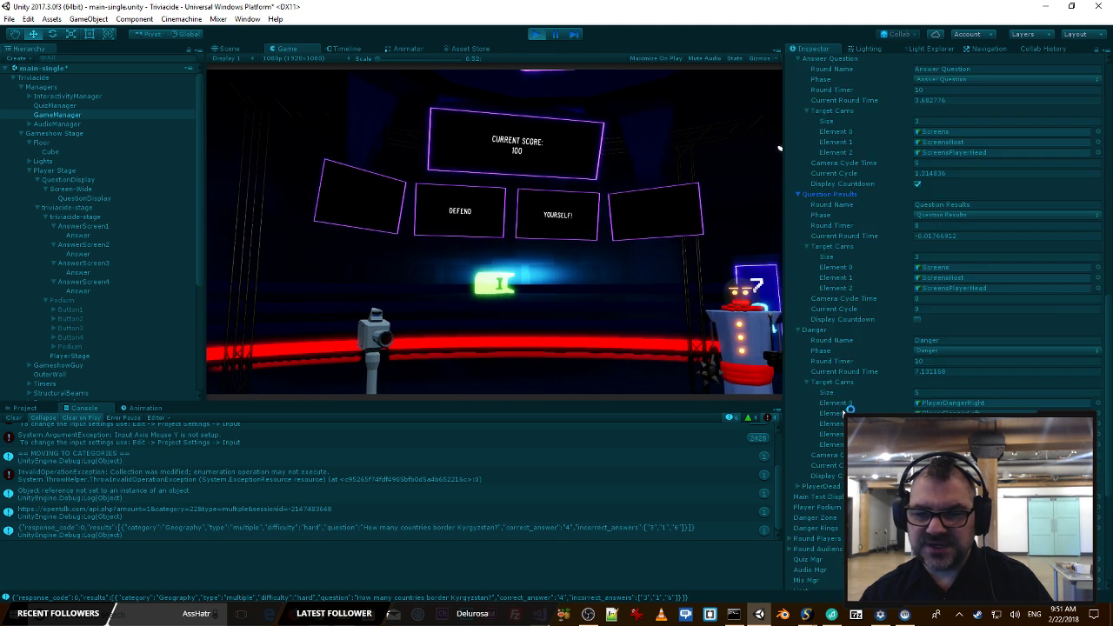
scroll(959, 376, "down", 1)
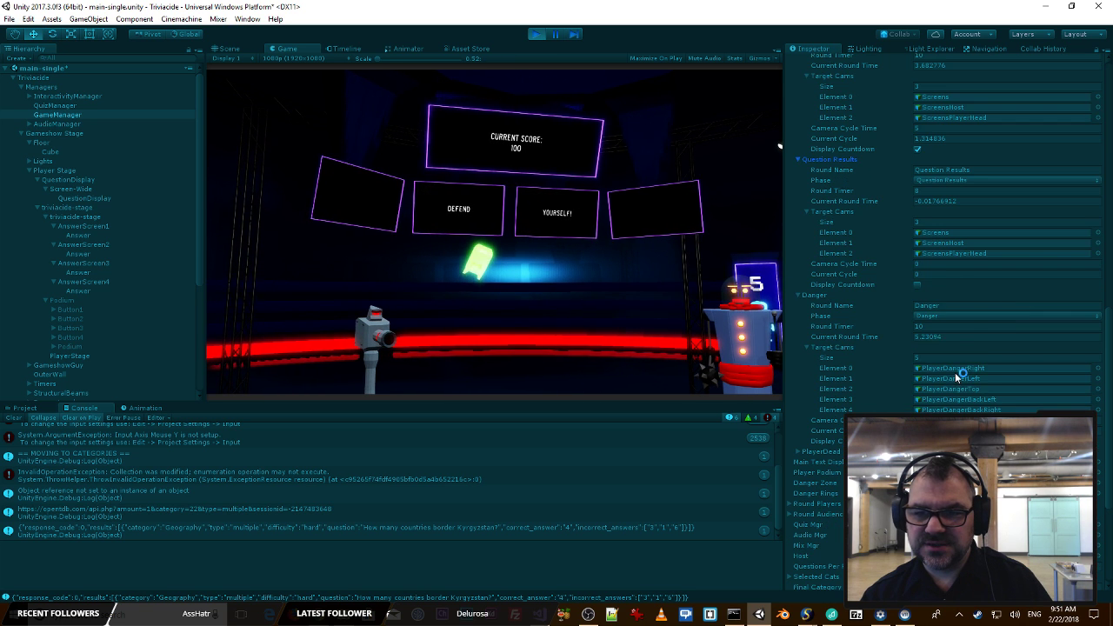
scroll(960, 376, "down", 1)
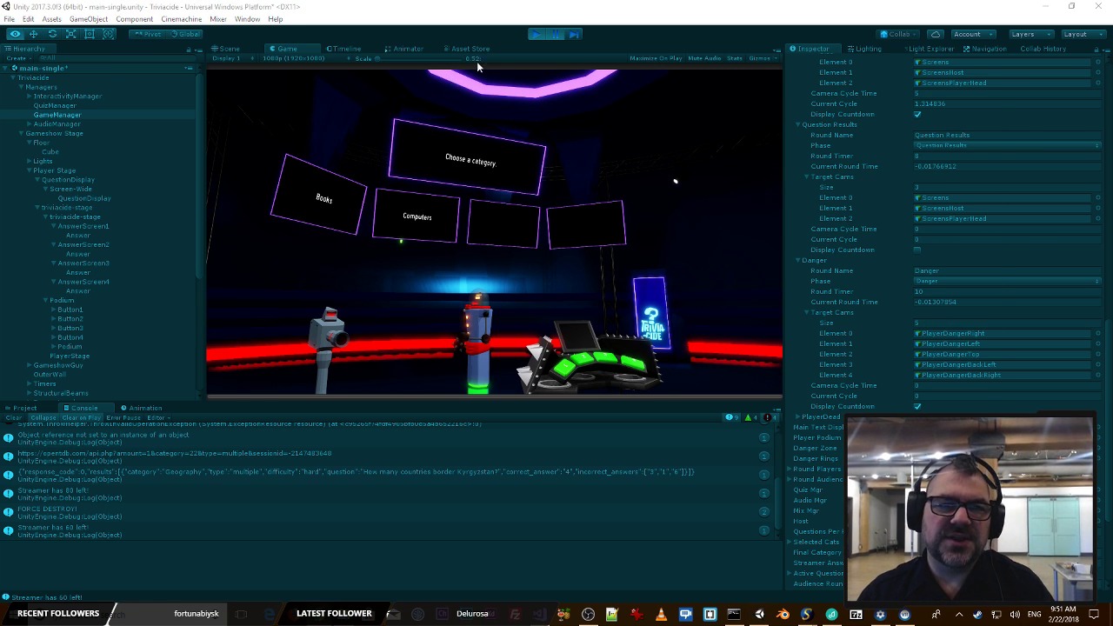
Step: Stop the play-test and switch to the Triviacide solution in Visual Studio to review the phase code in GameTimelineSingle.cs
left_click(536, 35)
key("alt+Tab")
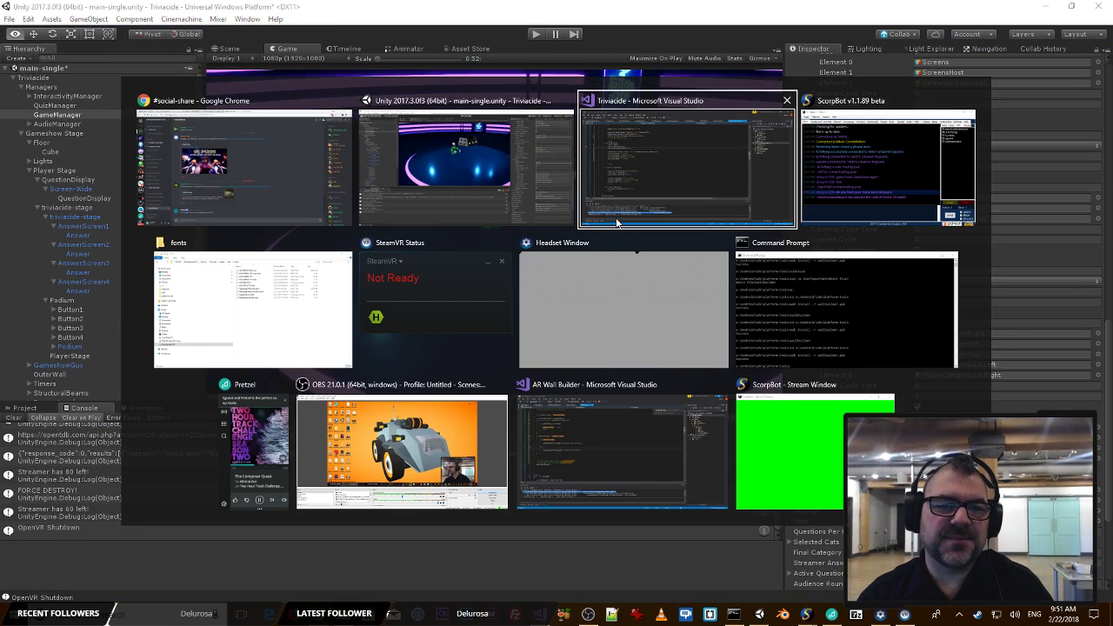
left_click(618, 221)
left_click(352, 167)
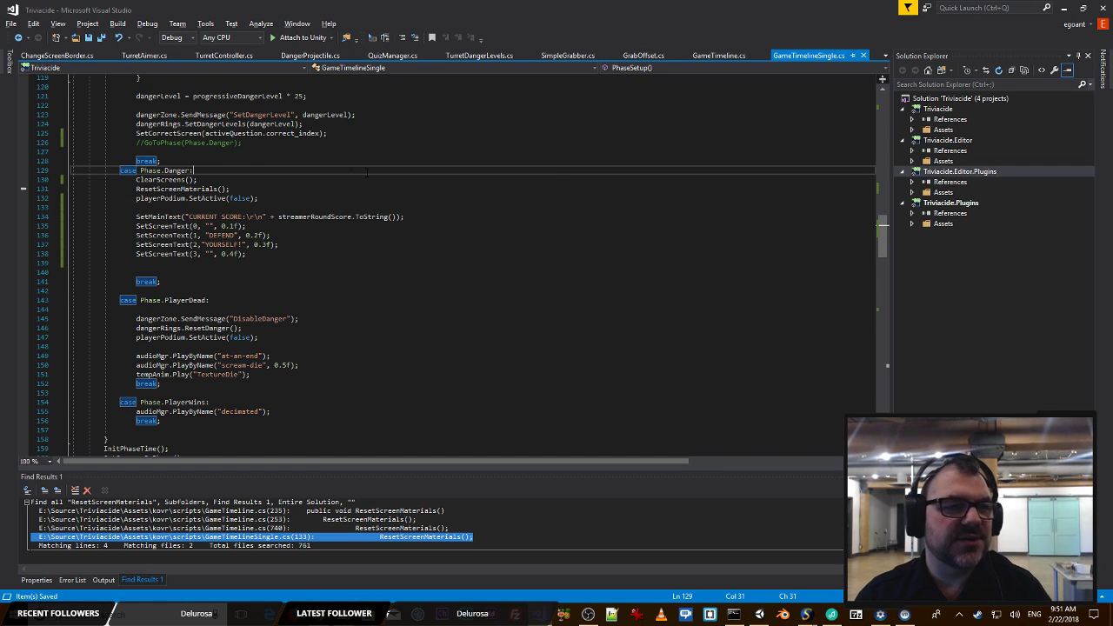
scroll(374, 174, "up", 8)
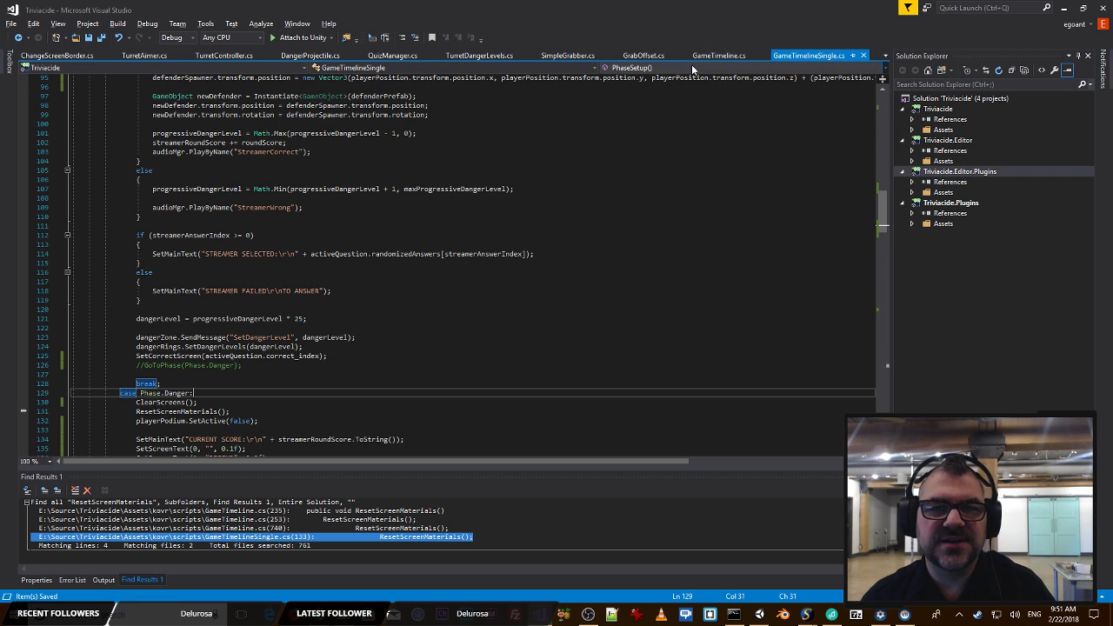
Step: Search GameTimeline.cs for "camera" and go to the definition of SetCamerasByPhase
left_click(718, 54)
left_click(629, 145)
key("ctrl+f")
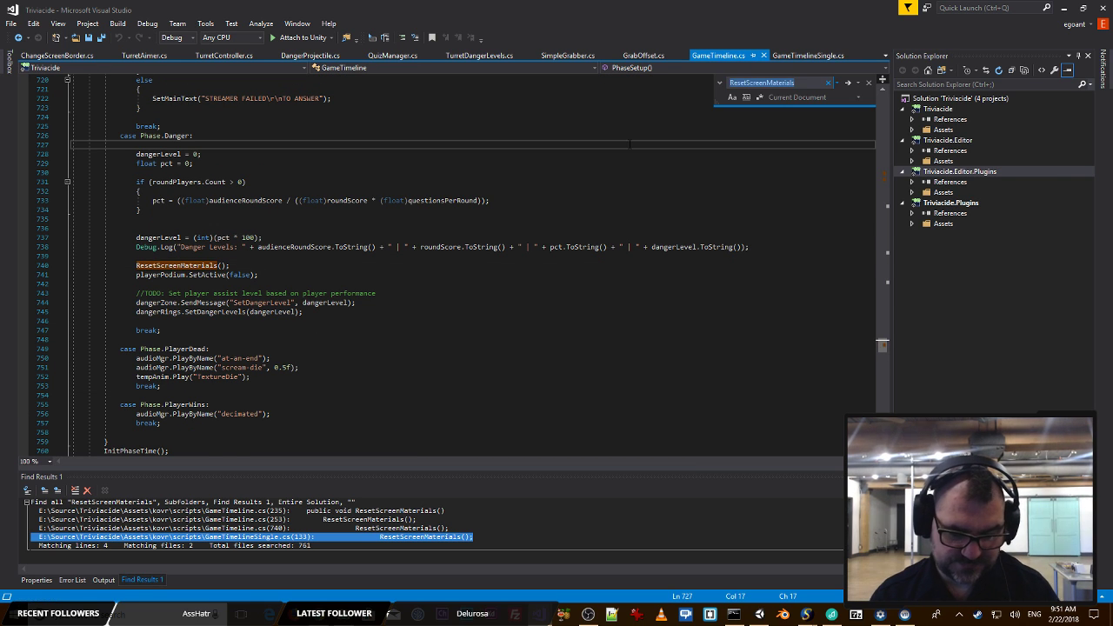
type("camera")
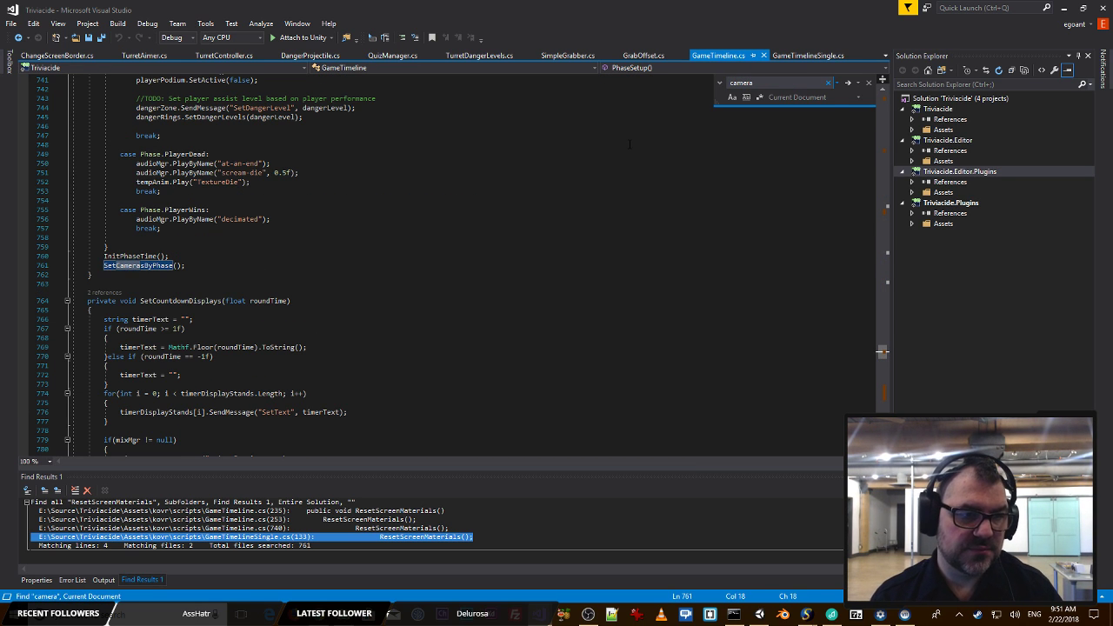
scroll(209, 251, "up", 3)
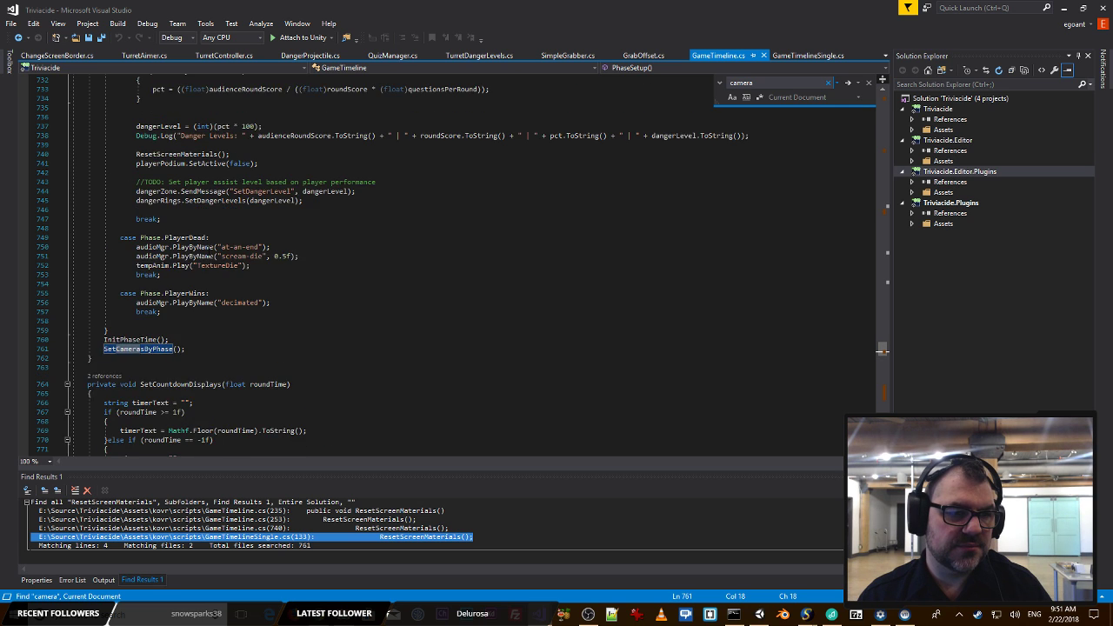
scroll(208, 251, "down", 3)
left_click(149, 265)
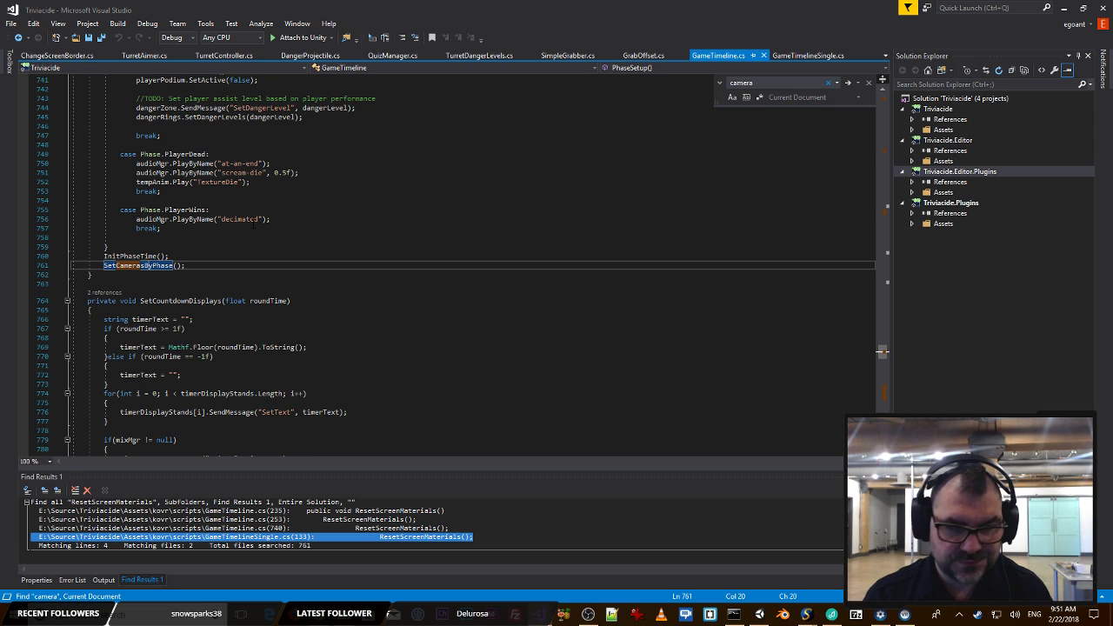
key("F12")
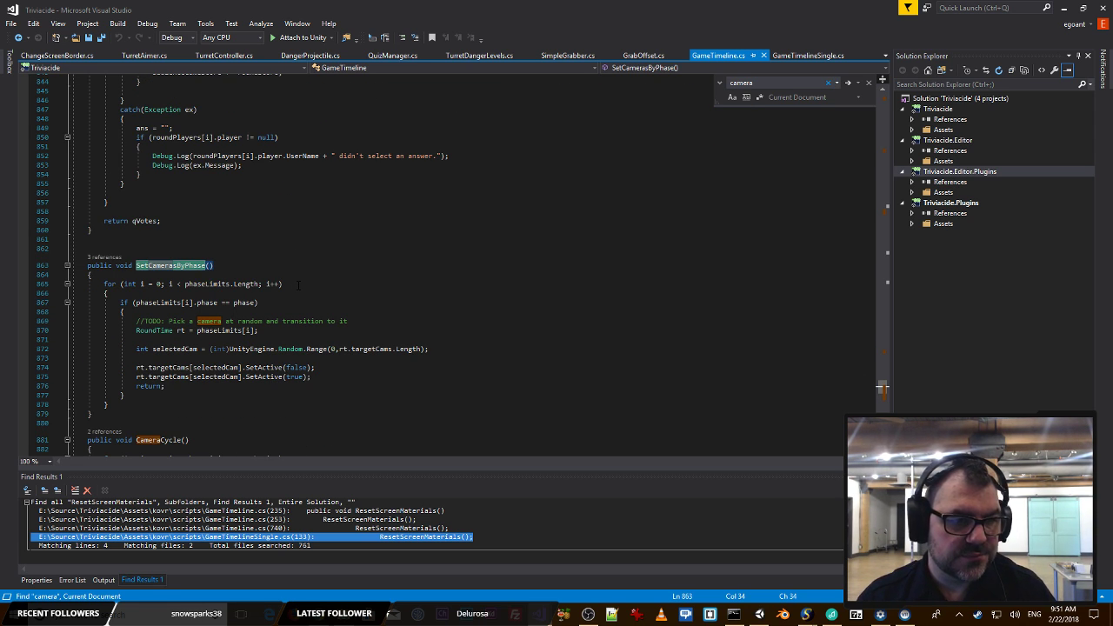
Step: Examine the target camera selection and the SetActive calls inside SetCamerasByPhase
scroll(298, 284, "down", 1)
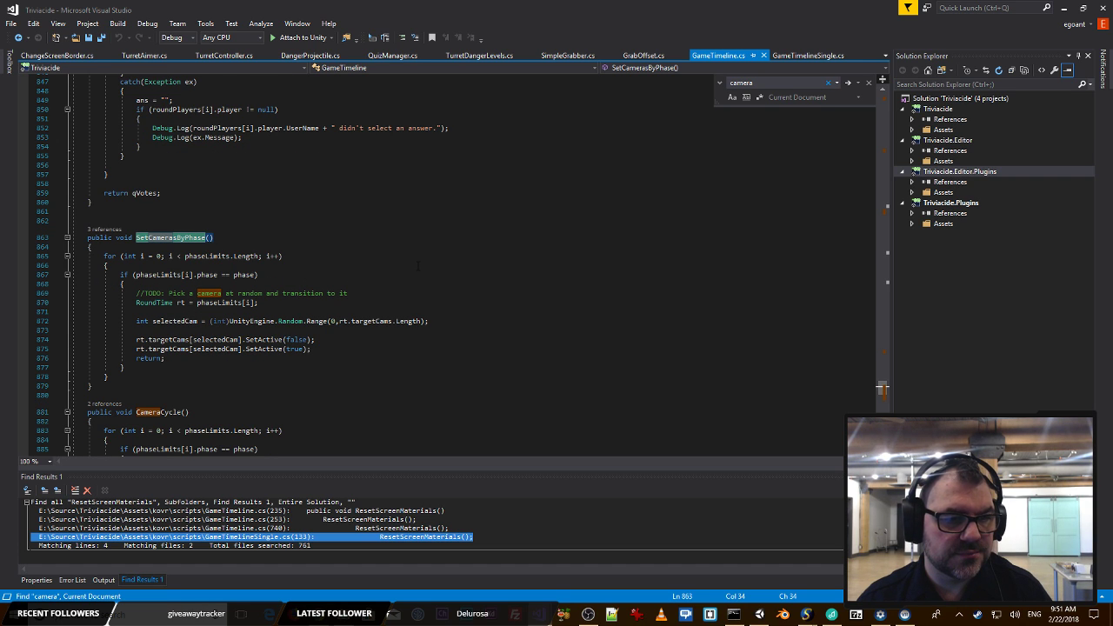
scroll(418, 266, "down", 1)
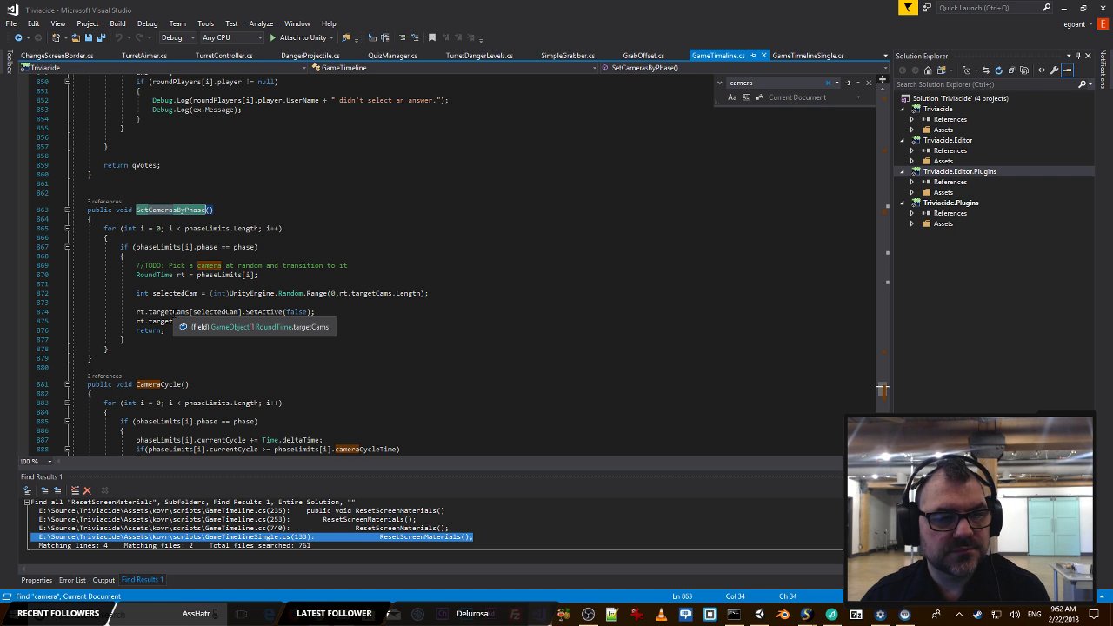
left_click(175, 312)
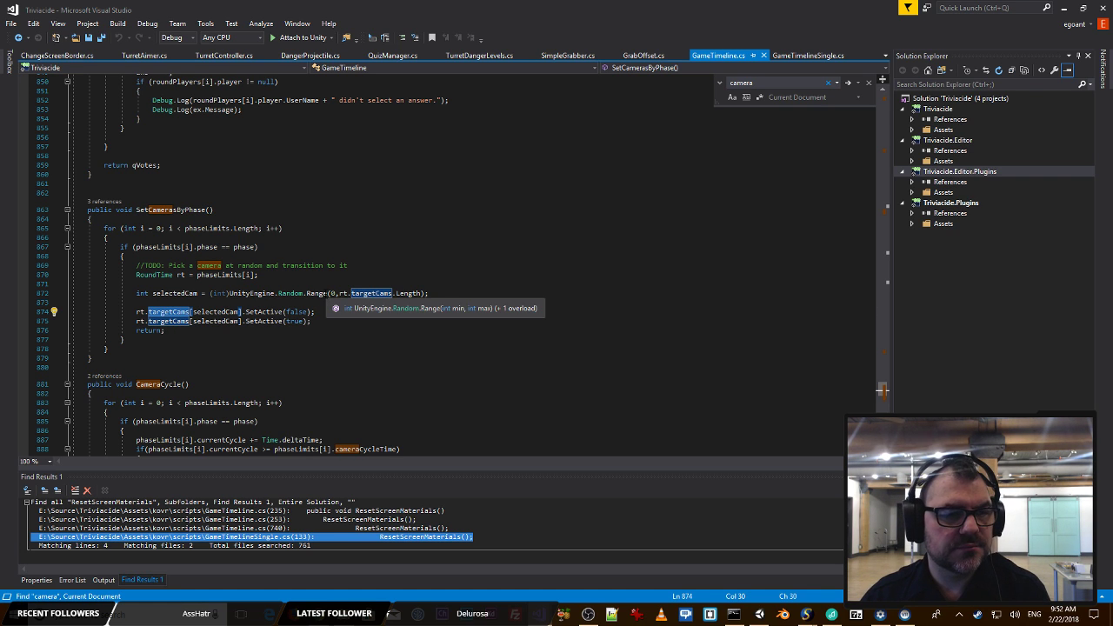
left_click(333, 250)
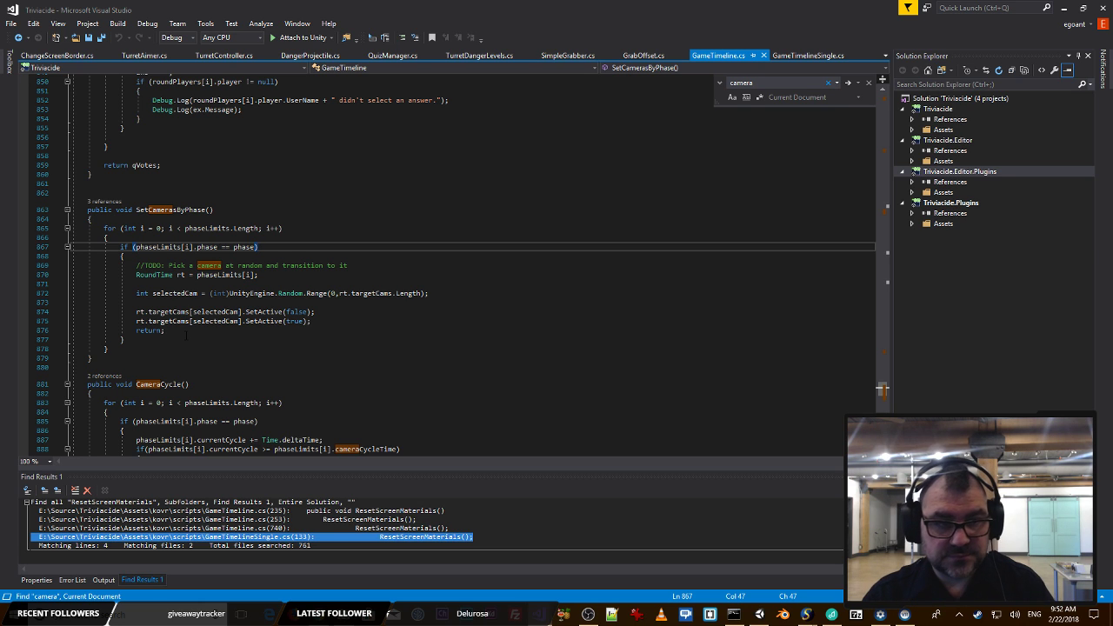
left_click(356, 320)
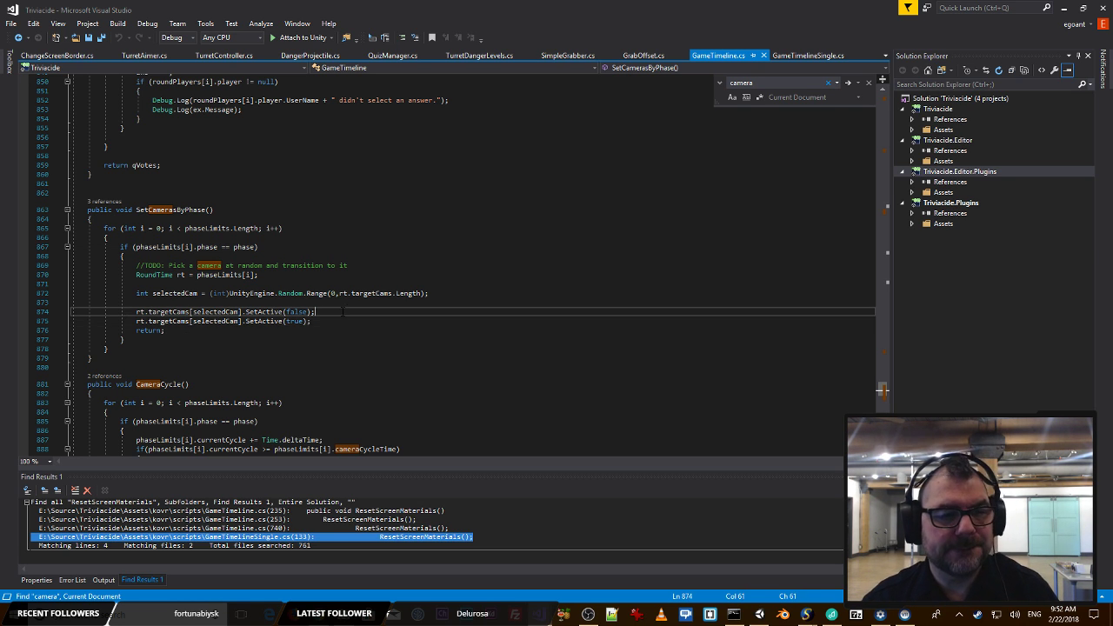
Step: Switch to Unity, expand CameraSystem and select all its virtual cameras from HostCam through CM Audience Mid
key("alt+Tab")
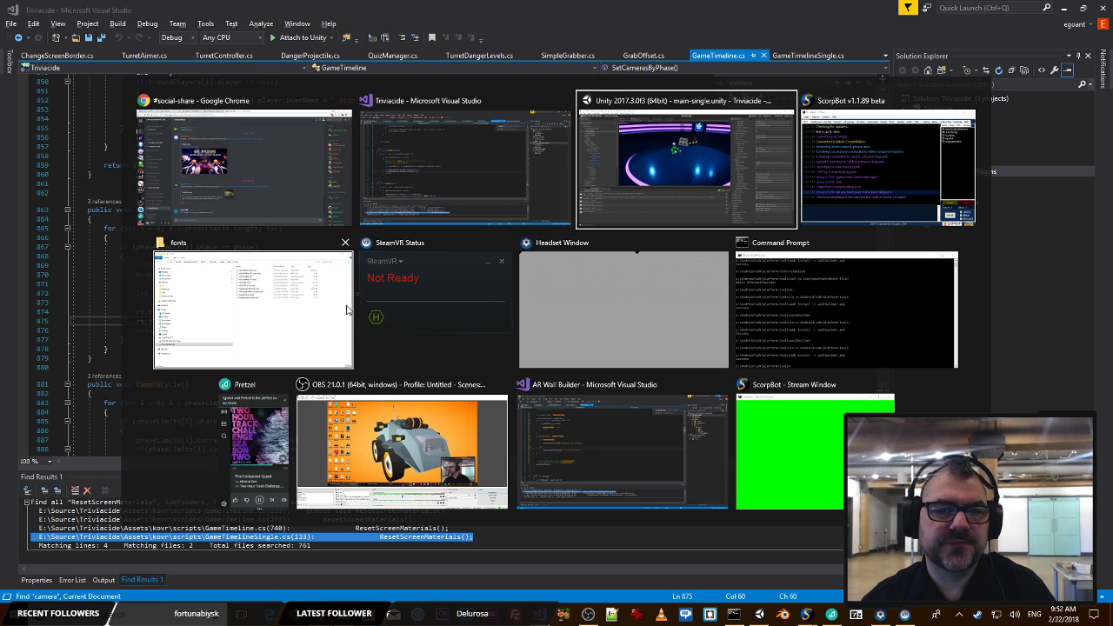
scroll(126, 317, "down", 5)
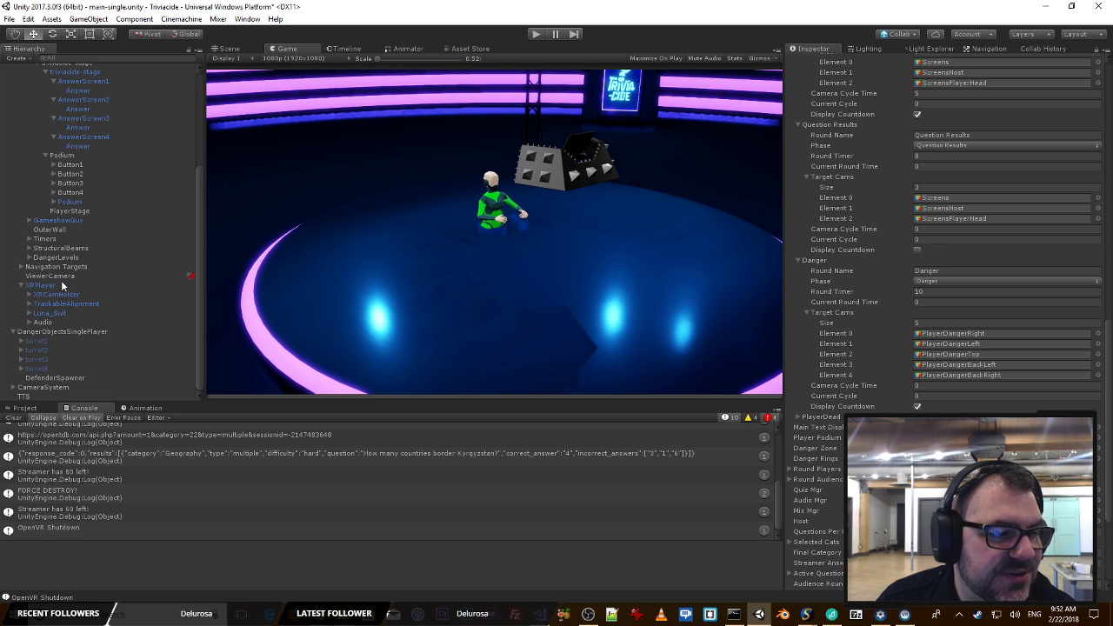
left_click(12, 387)
scroll(17, 383, "down", 5)
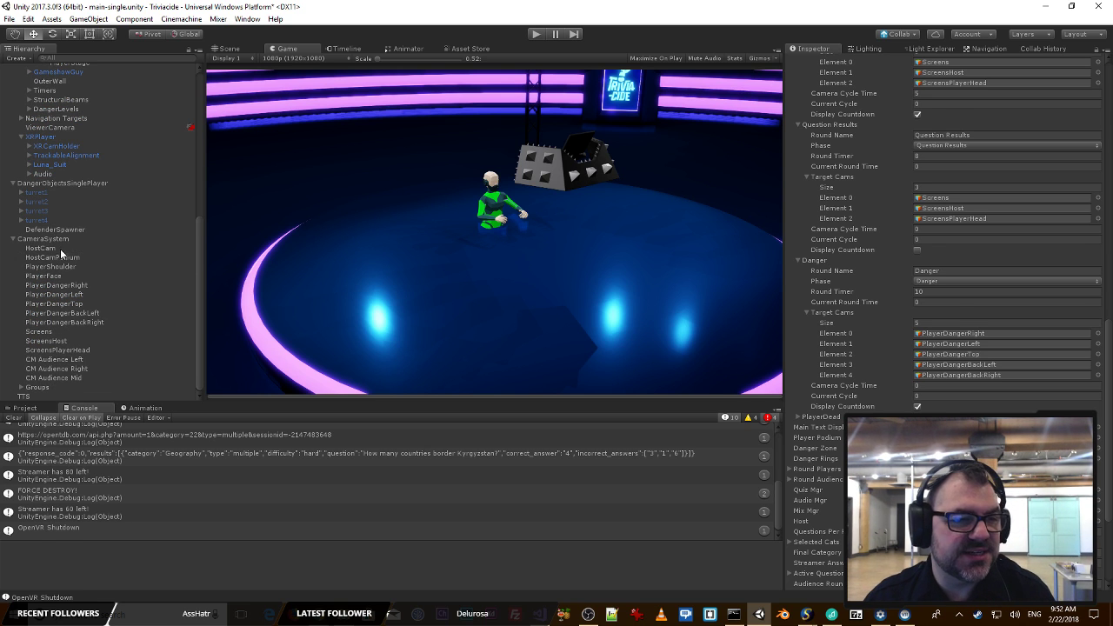
left_click(54, 249)
left_click(54, 377, "shift")
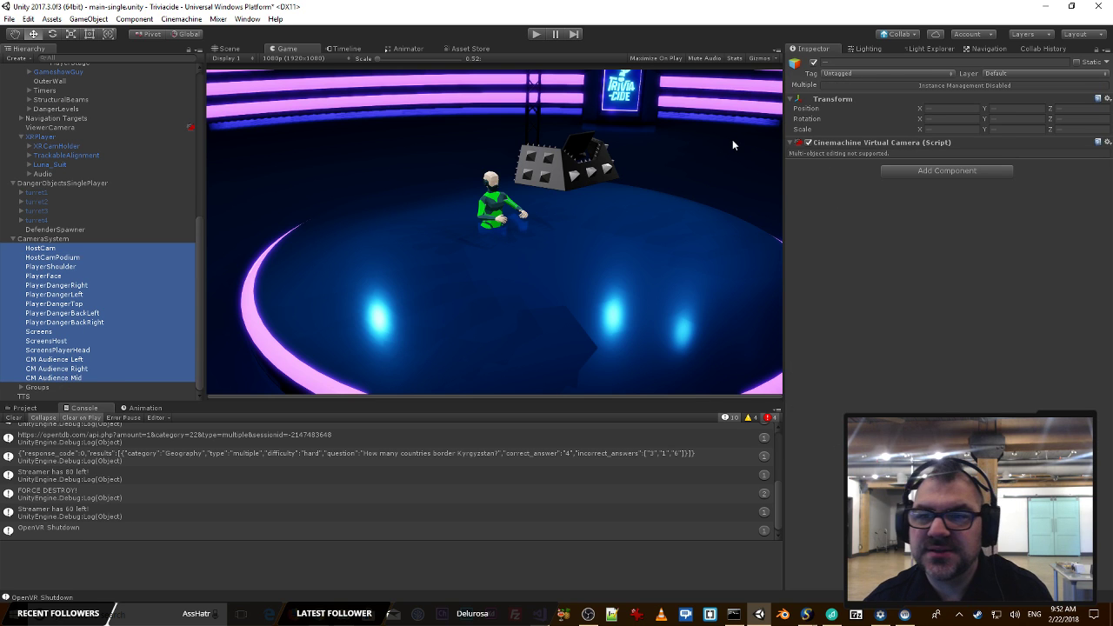
Step: Inspect the virtual camera settings one camera at a time, from HostCam down to CM Audience Mid
left_click(48, 250)
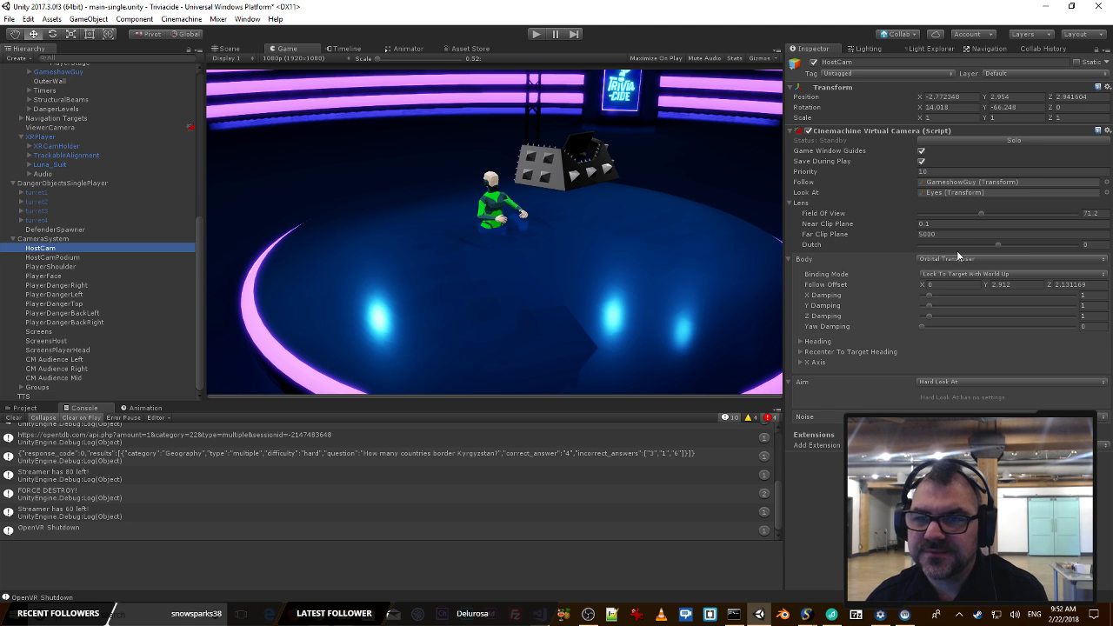
left_click(67, 258)
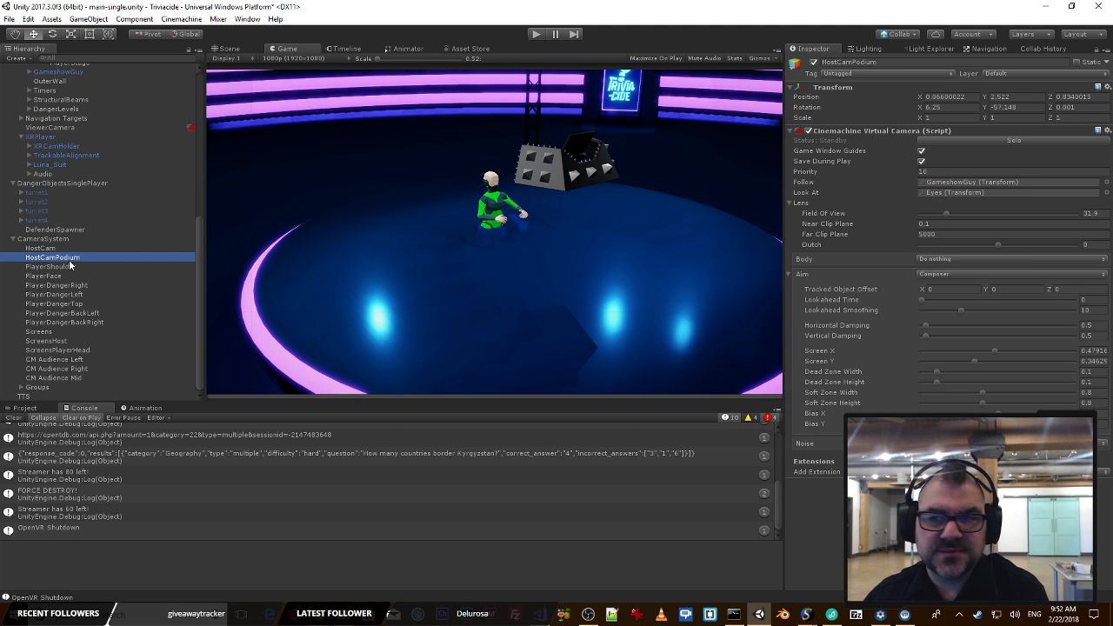
left_click(69, 266)
key("Down")
key("Down")
key("Down")
key("Down")
key("Down")
key("Down")
key("Down")
key("Down")
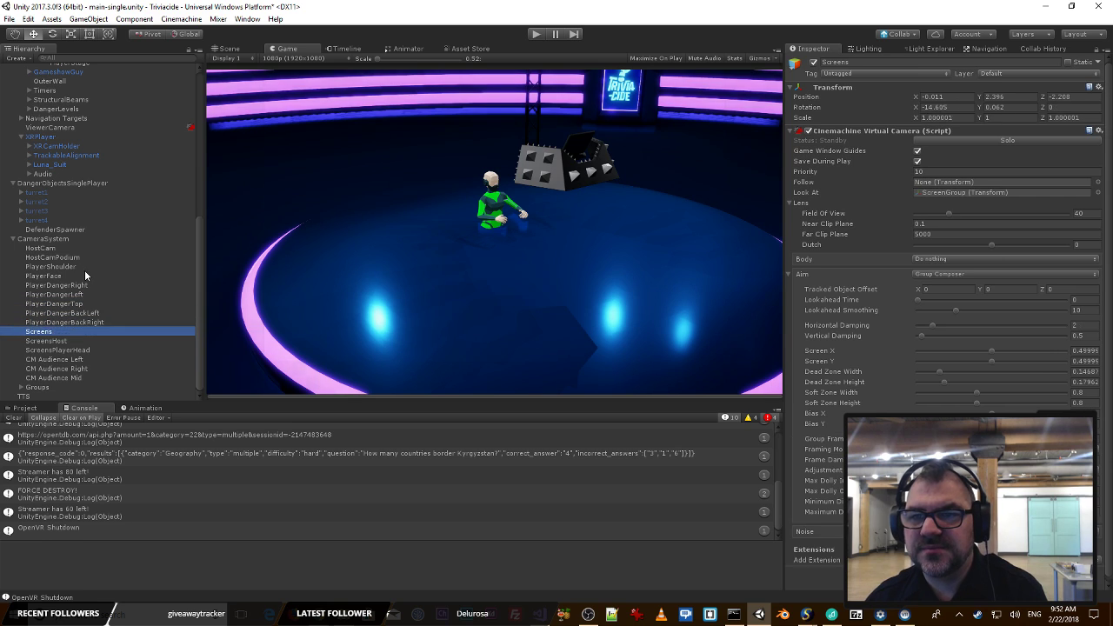
key("Down")
key("Down")
key("Down")
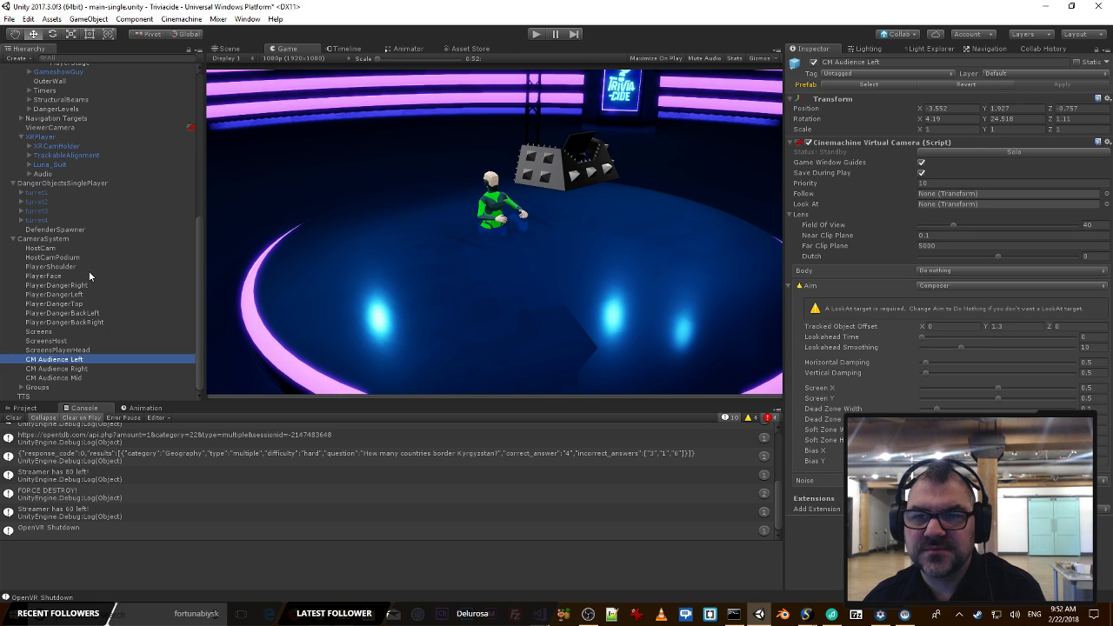
key("Down")
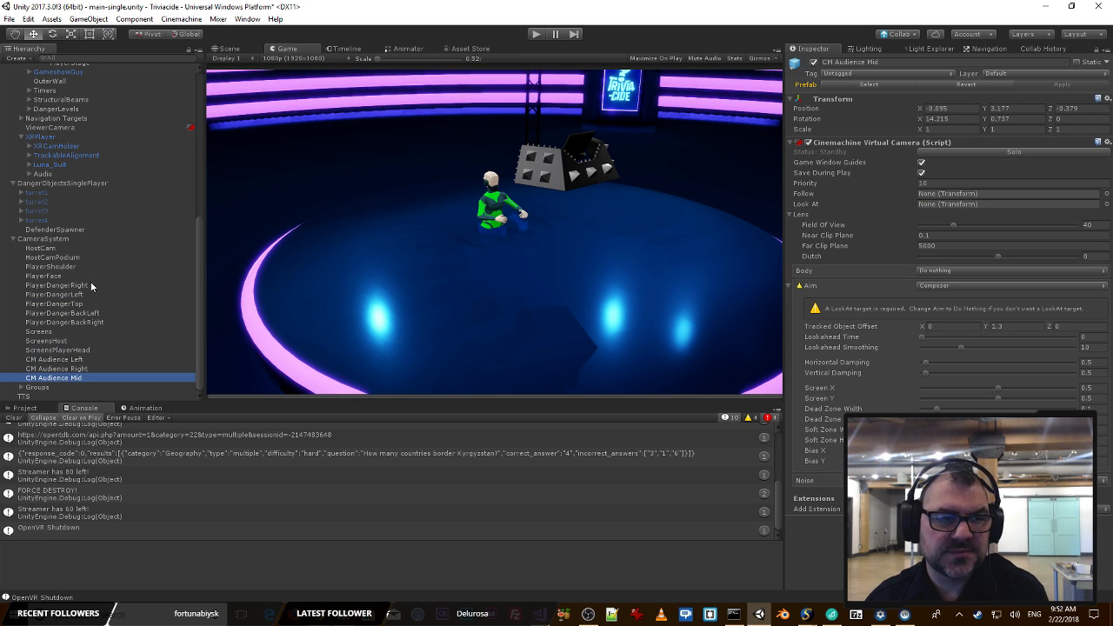
Step: Expand Groups and inspect the target lists of ScreenGroupWithPlayerHead, ScreenGroupWithHost and ScreenGroup
left_click(21, 387)
scroll(60, 345, "down", 1)
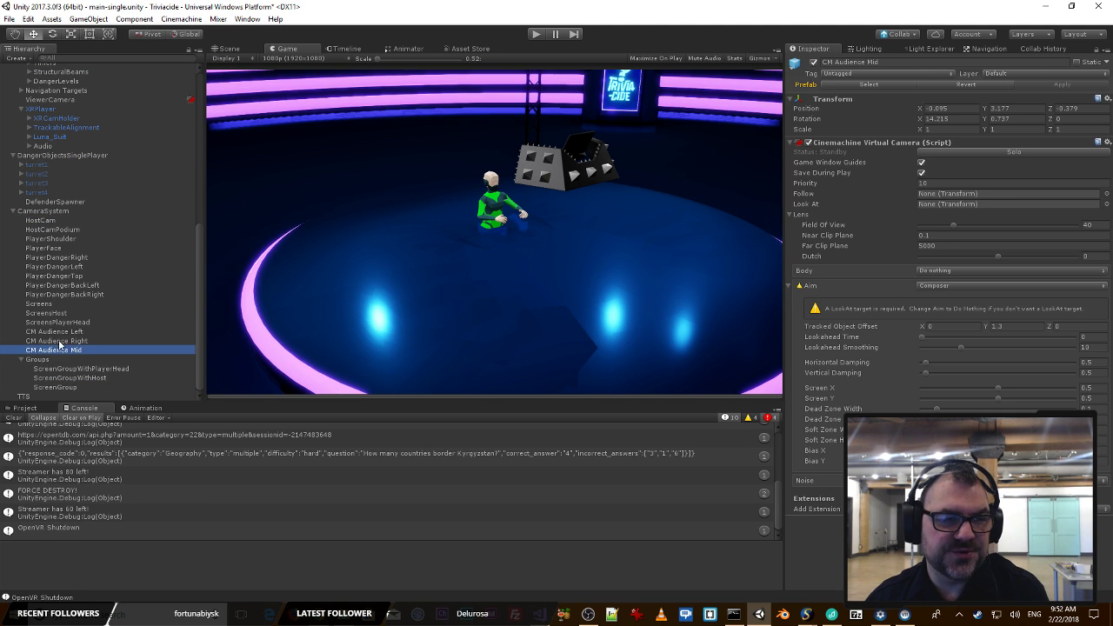
left_click(91, 369)
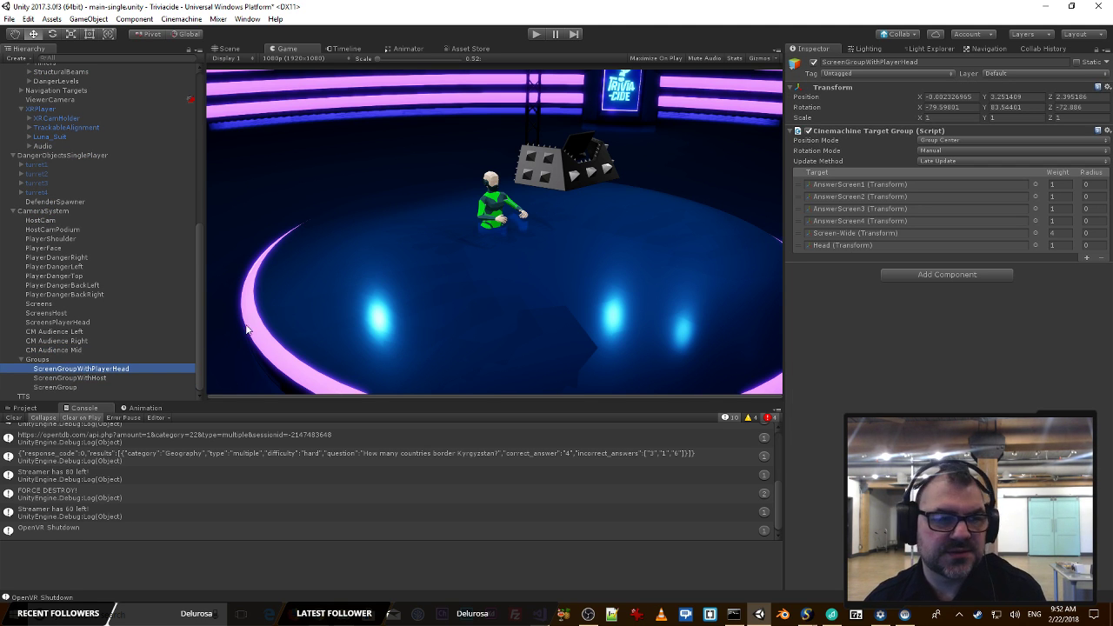
key("Down")
key("Up")
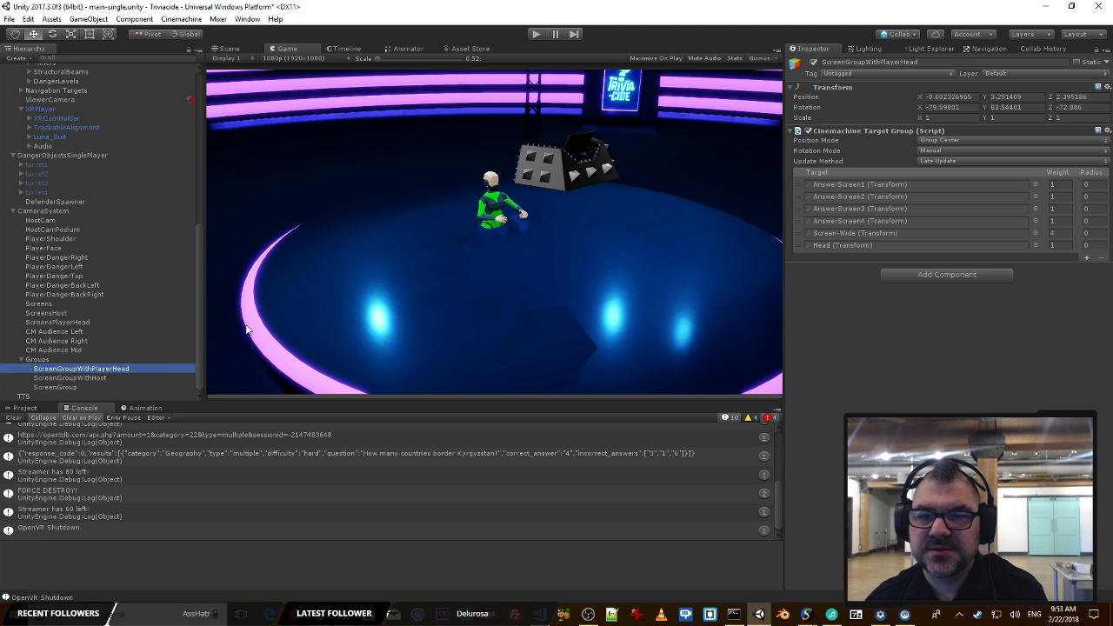
key("Down")
key("Down")
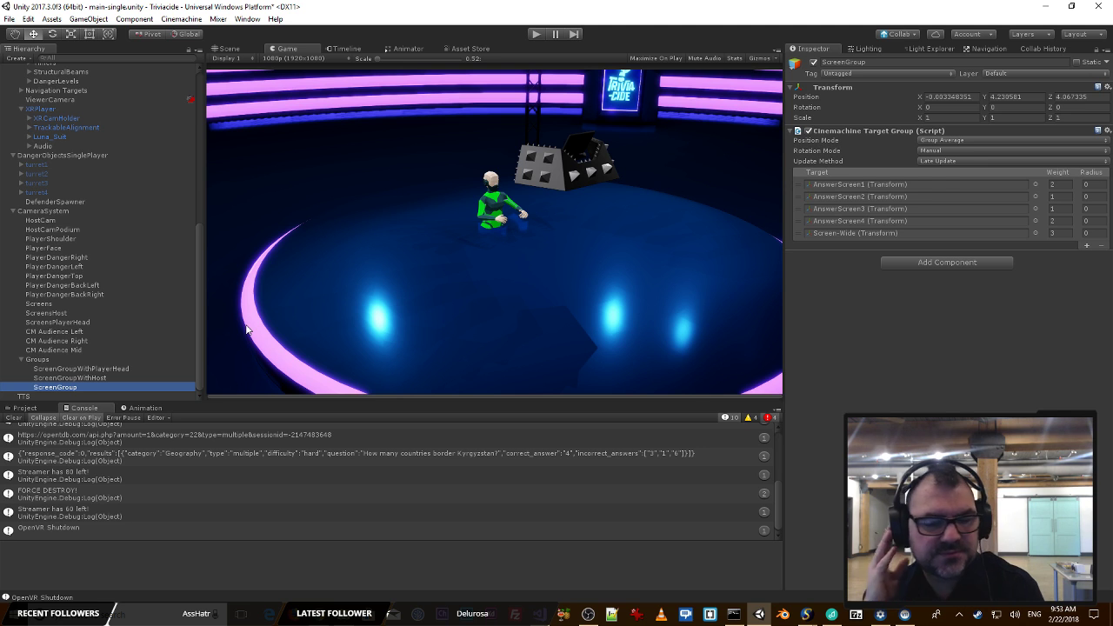
key("alt+Tab")
key("alt+Tab")
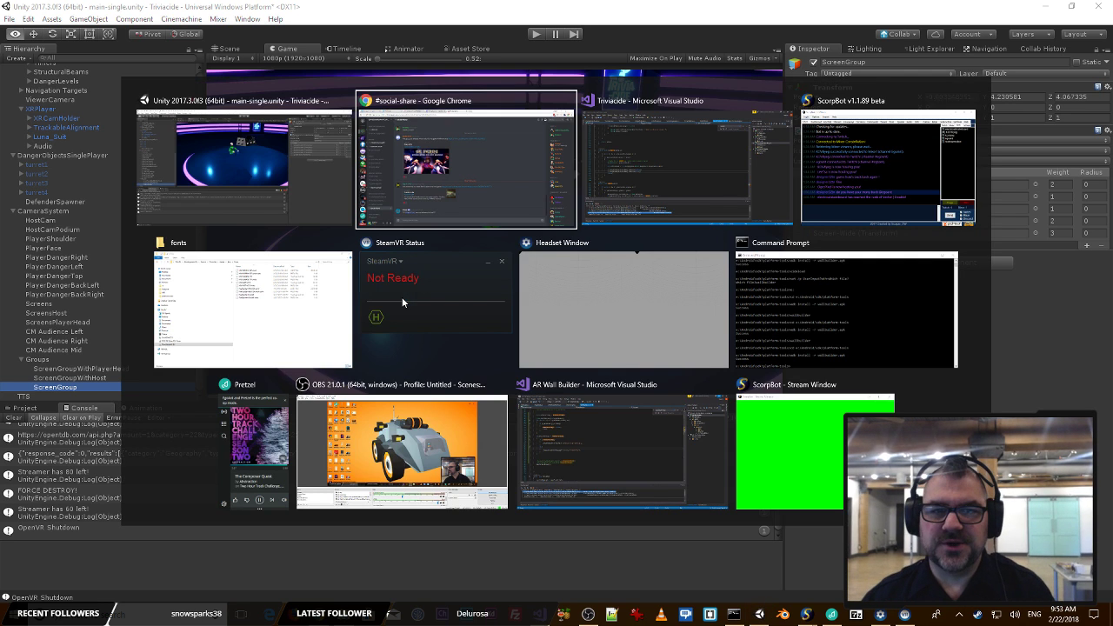
key("Escape")
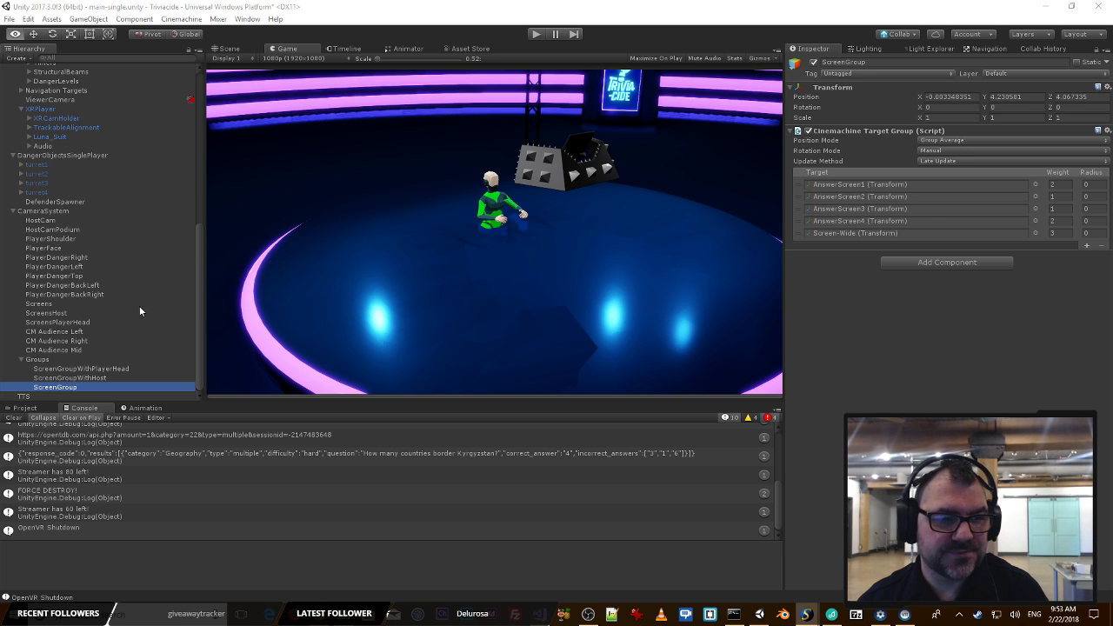
left_click(512, 207)
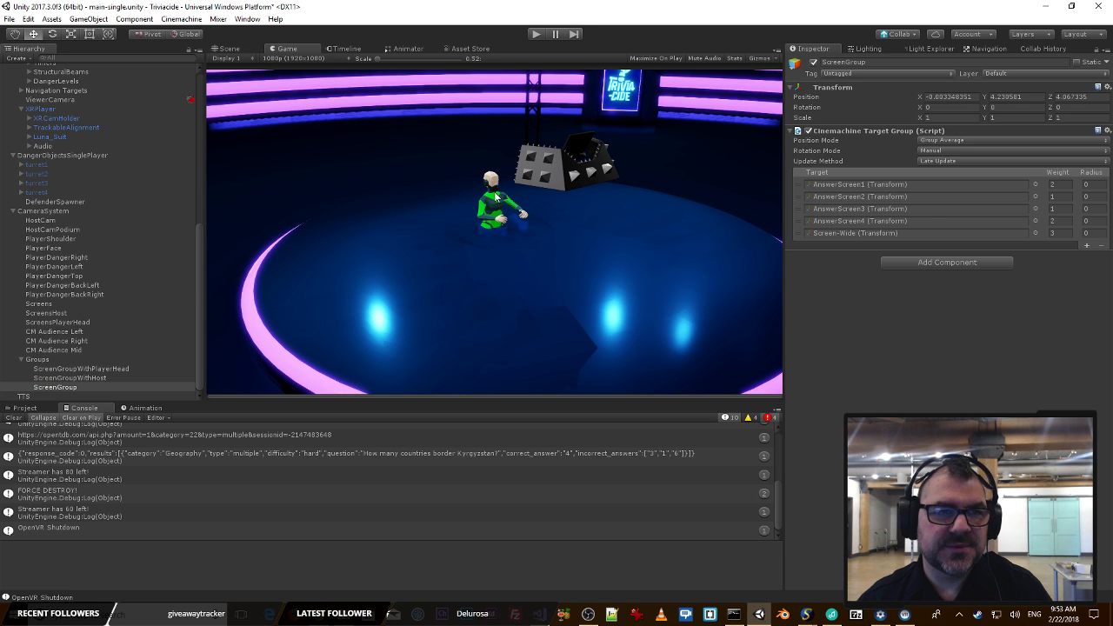
Step: View the stage in the Scene view from behind the player, facing the answer screens, and briefly run the game
left_click(229, 49)
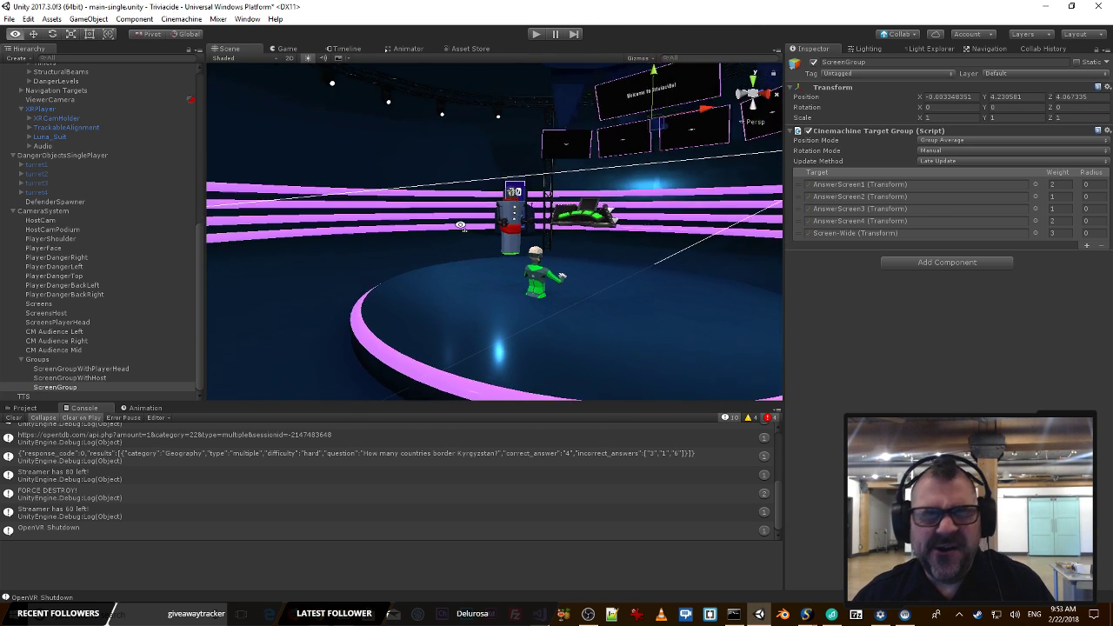
key("w")
right_click_drag(551, 224, 572, 205)
key("s")
key("w")
key("s")
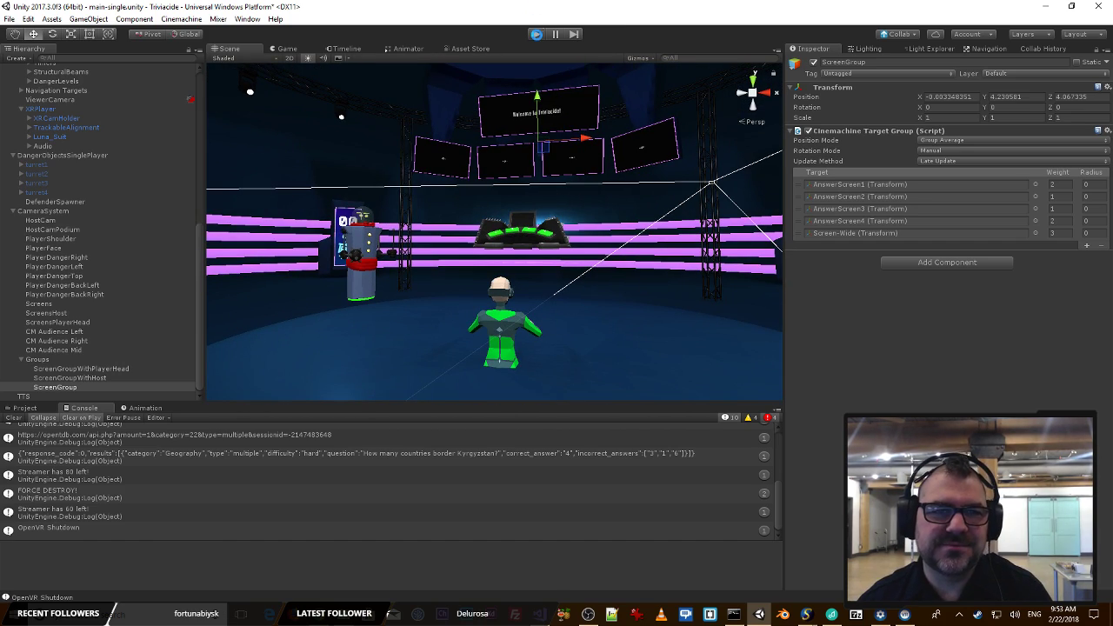
left_click(535, 34)
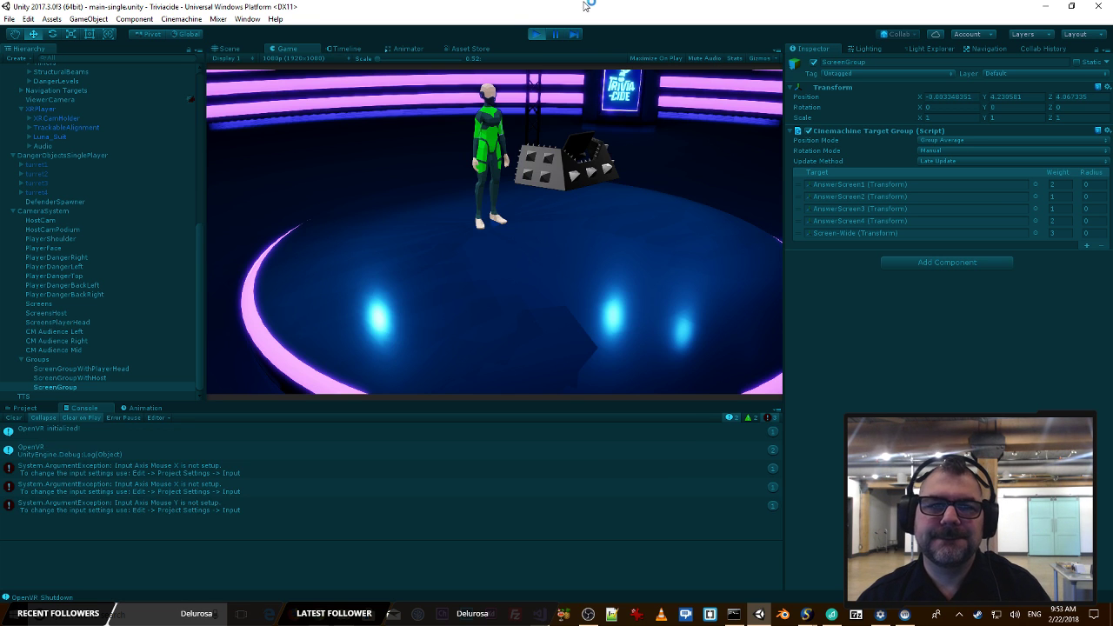
Step: Switch back to Visual Studio and read the CameraCycle method below SetCamerasByPhase in GameTimeline.cs
key("alt+Tab")
key("alt+Tab")
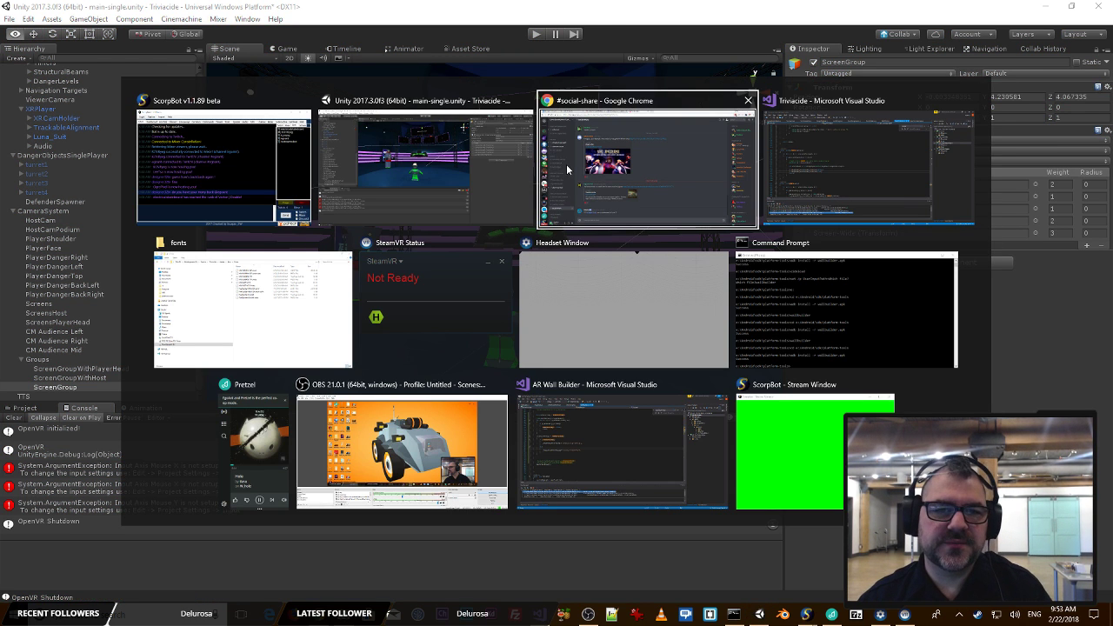
key("alt+Tab")
key("alt+Tab")
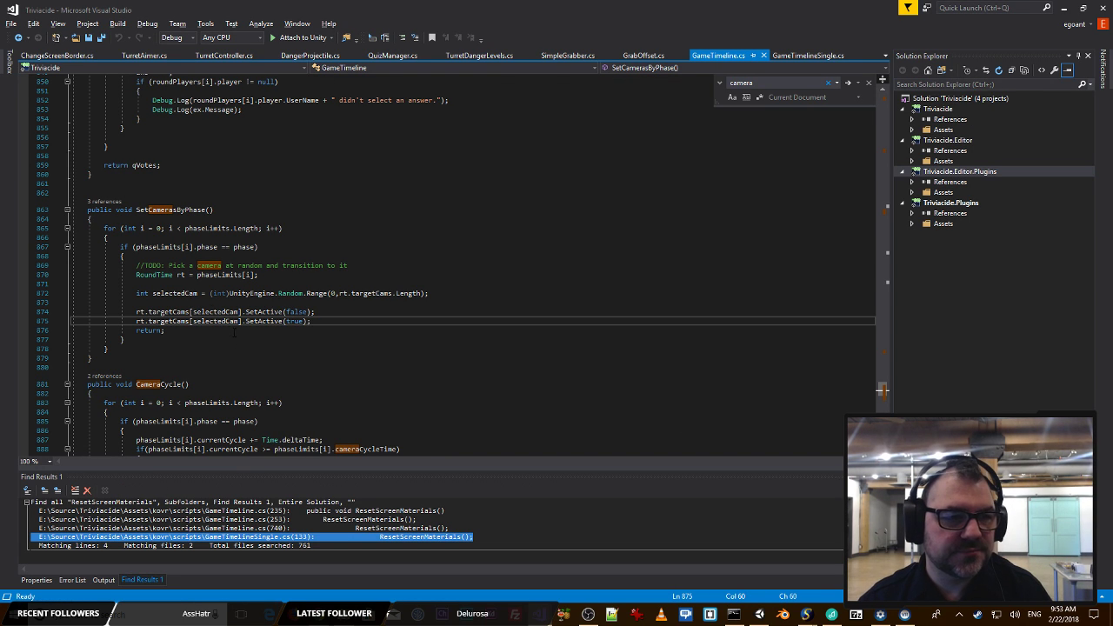
scroll(284, 274, "down", 5)
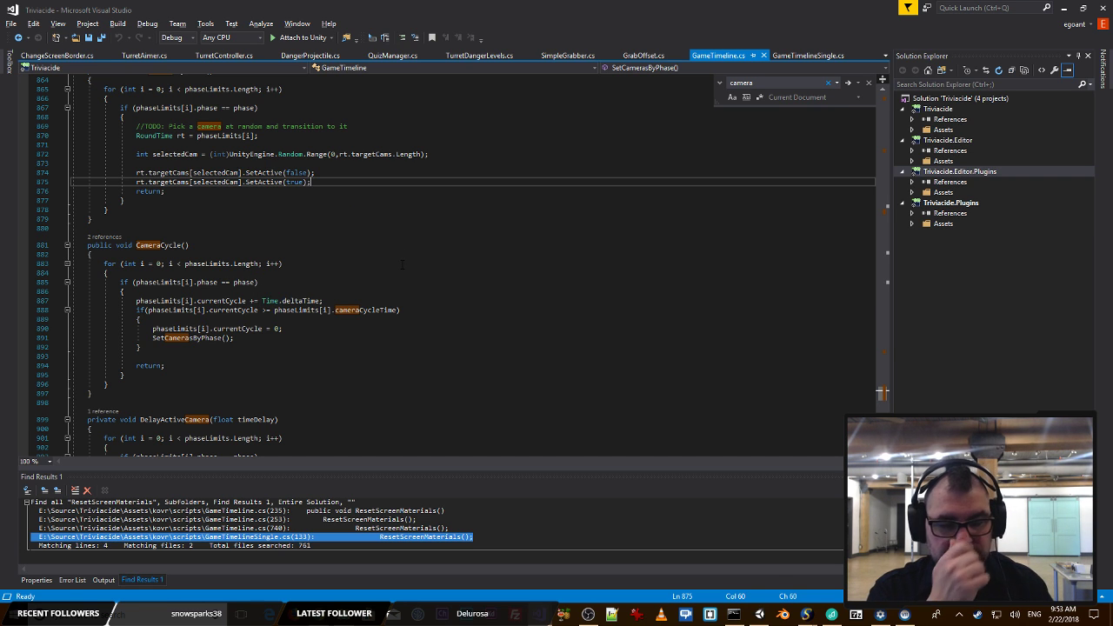
Step: Add a Debug.Log call with the text "SET CAMERA TO: " below the SetActive lines in SetCamerasByPhase
scroll(376, 269, "up", 3)
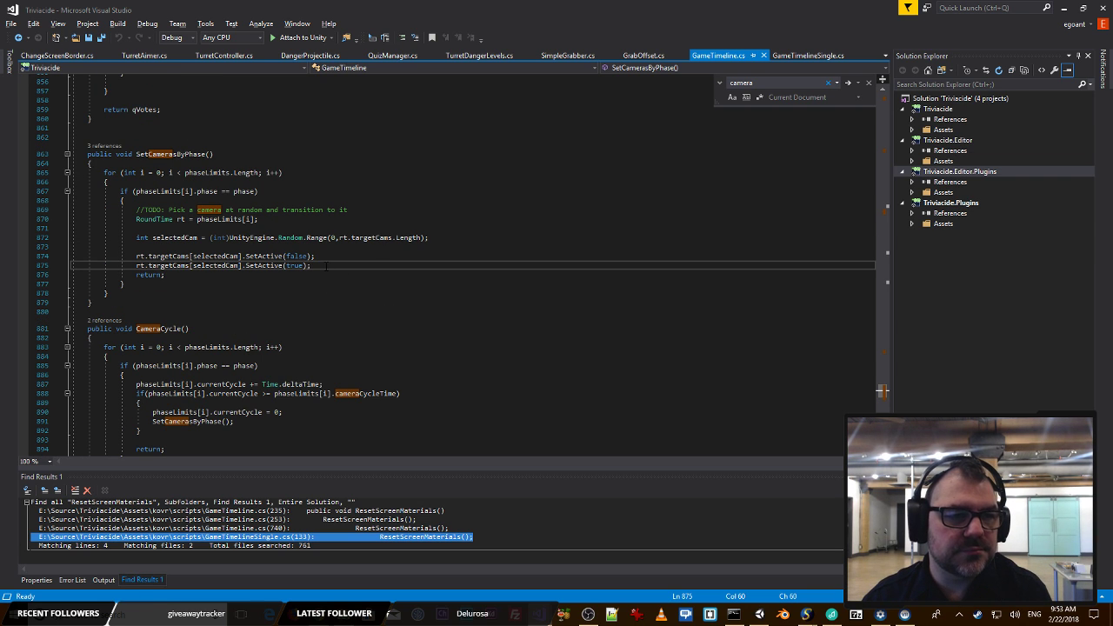
key("Return")
key("Return")
key("Return")
key("Up")
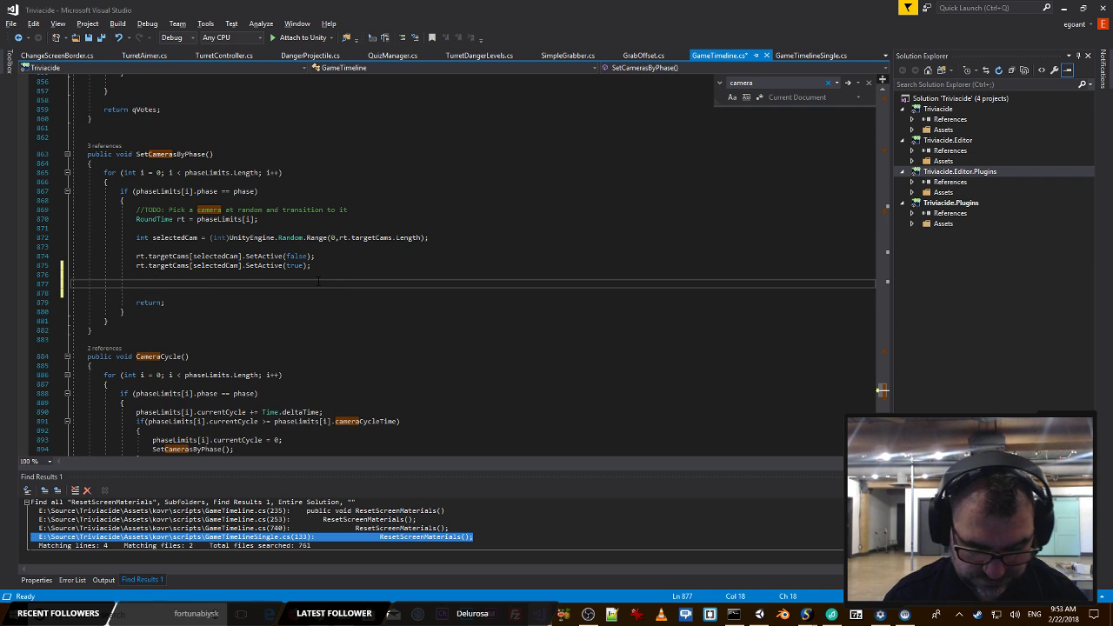
type("Debug.")
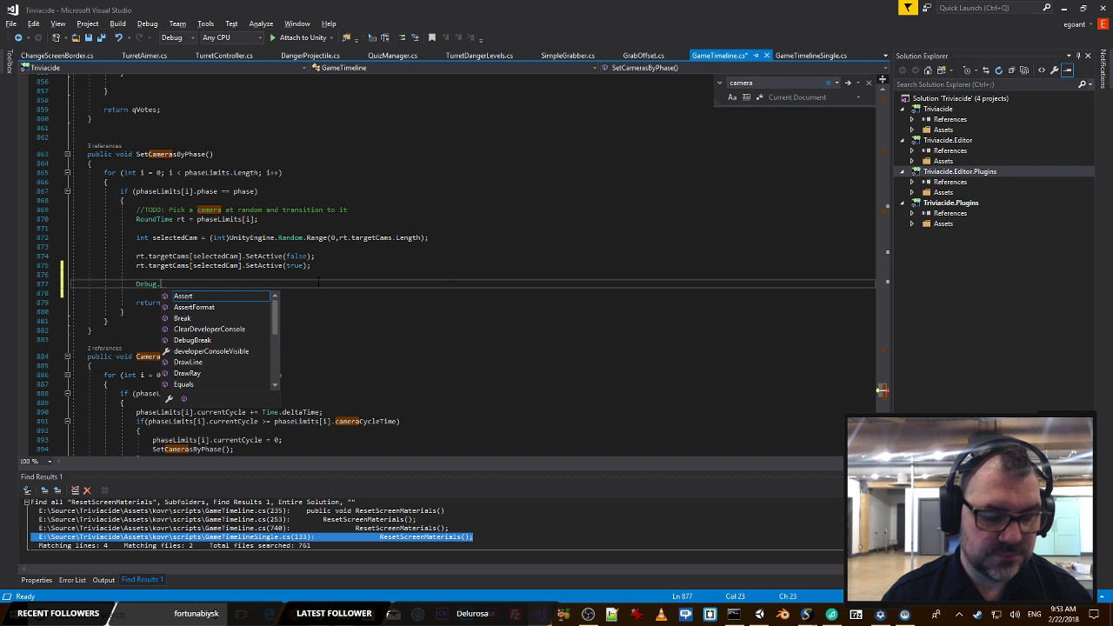
type("Log")
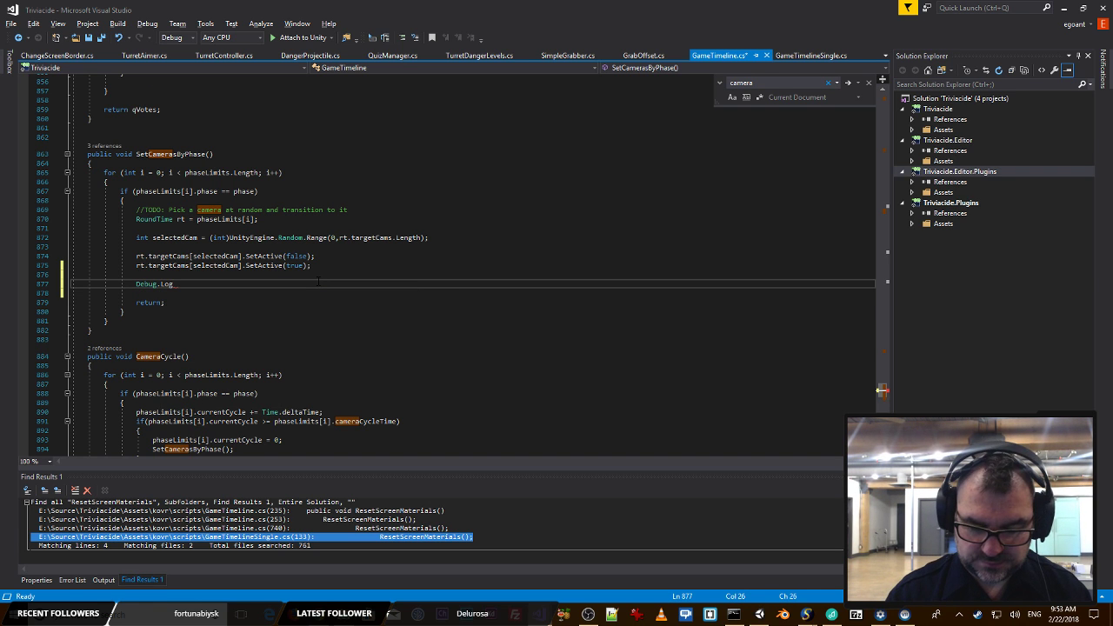
type("();")
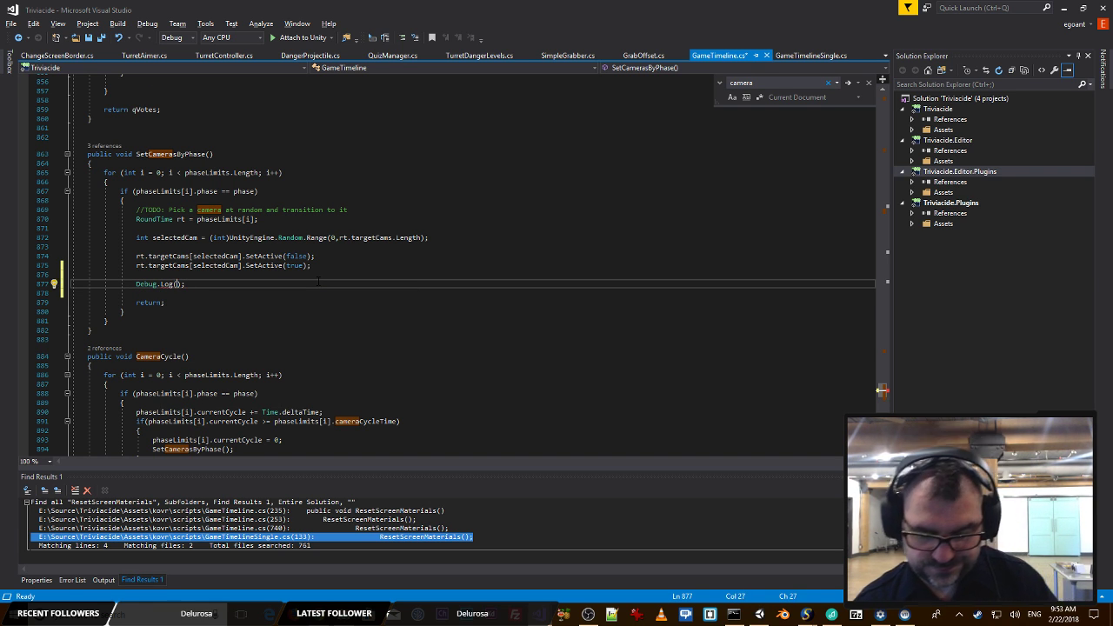
type("\"St")
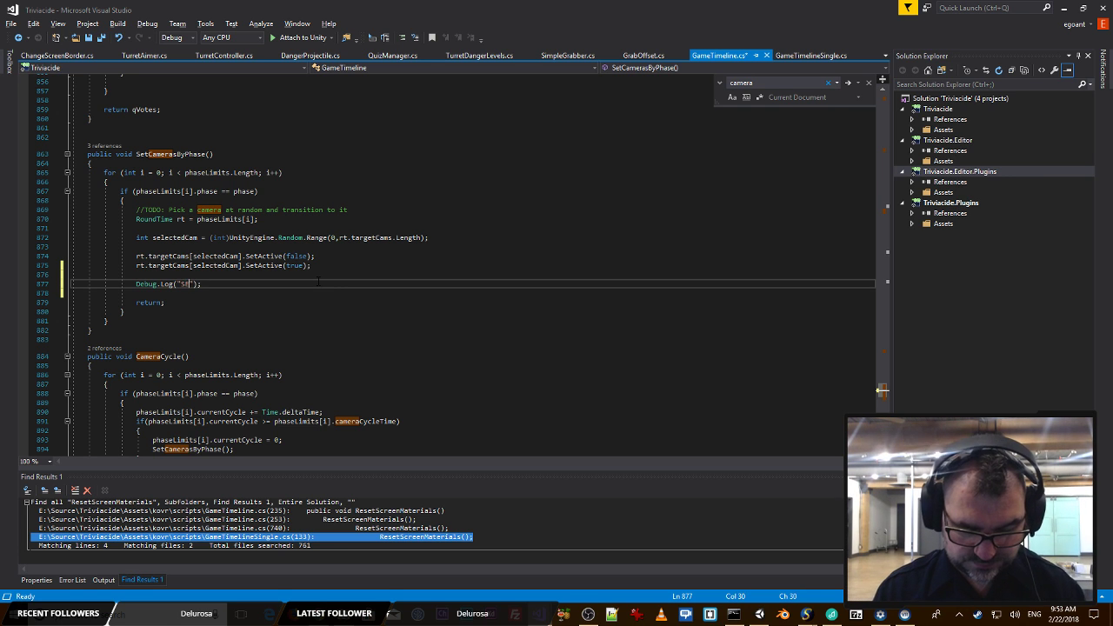
type("T CAMERA TO:")
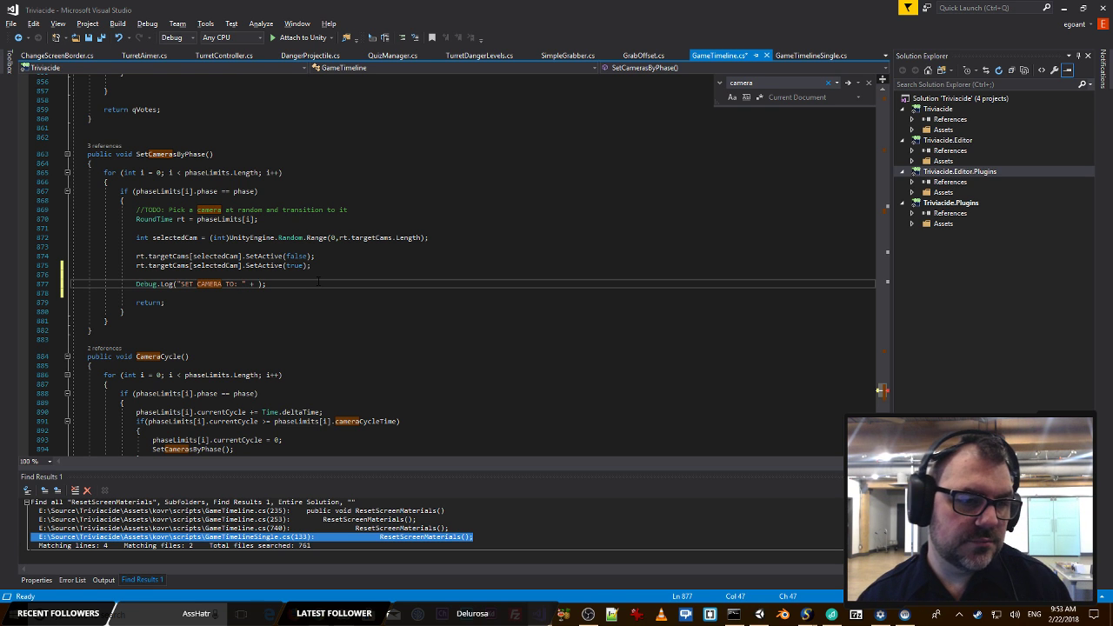
Step: Append rt.targetCams[selectedCam].name to the logged camera message and save GameTimeline.cs
left_click_drag(136, 255, 240, 257)
key("ctrl+c")
left_click(258, 283)
key("ctrl+v")
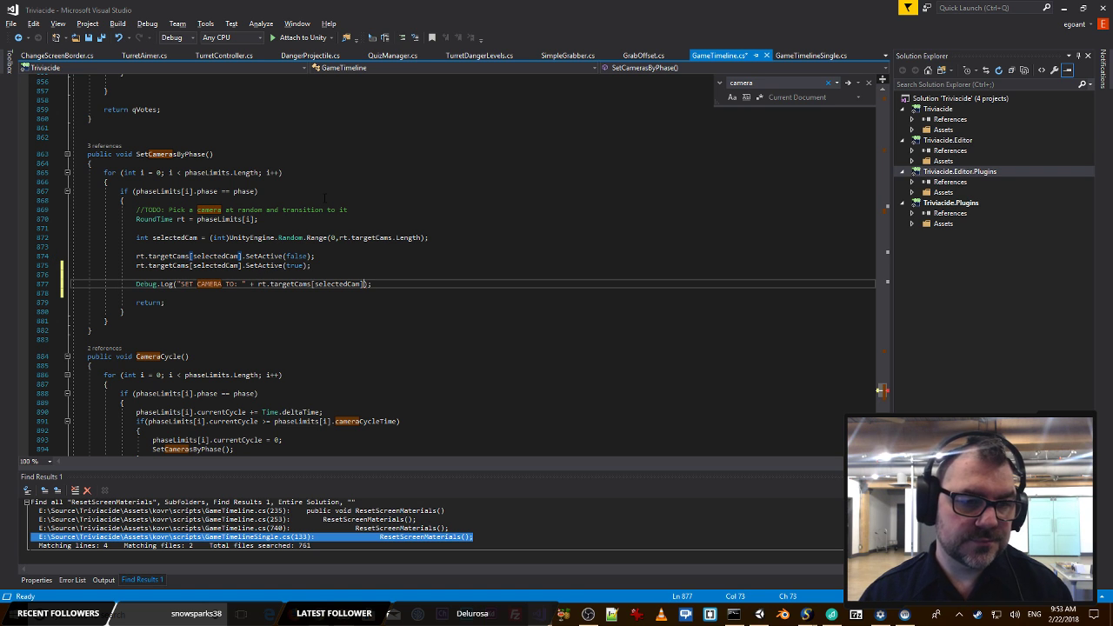
type(".name")
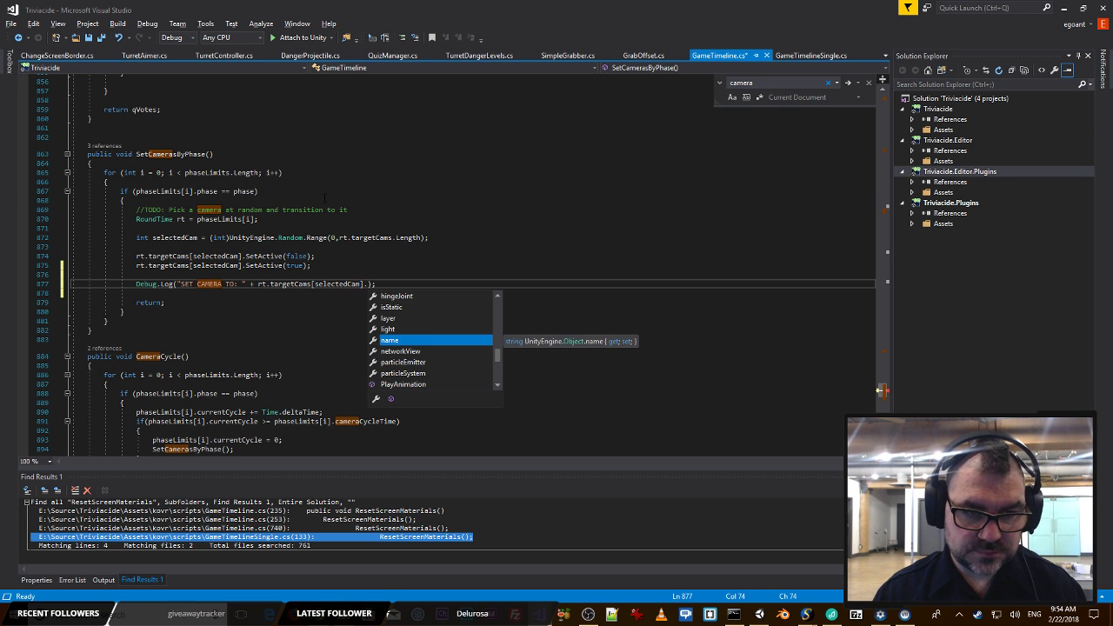
key("ctrl+s")
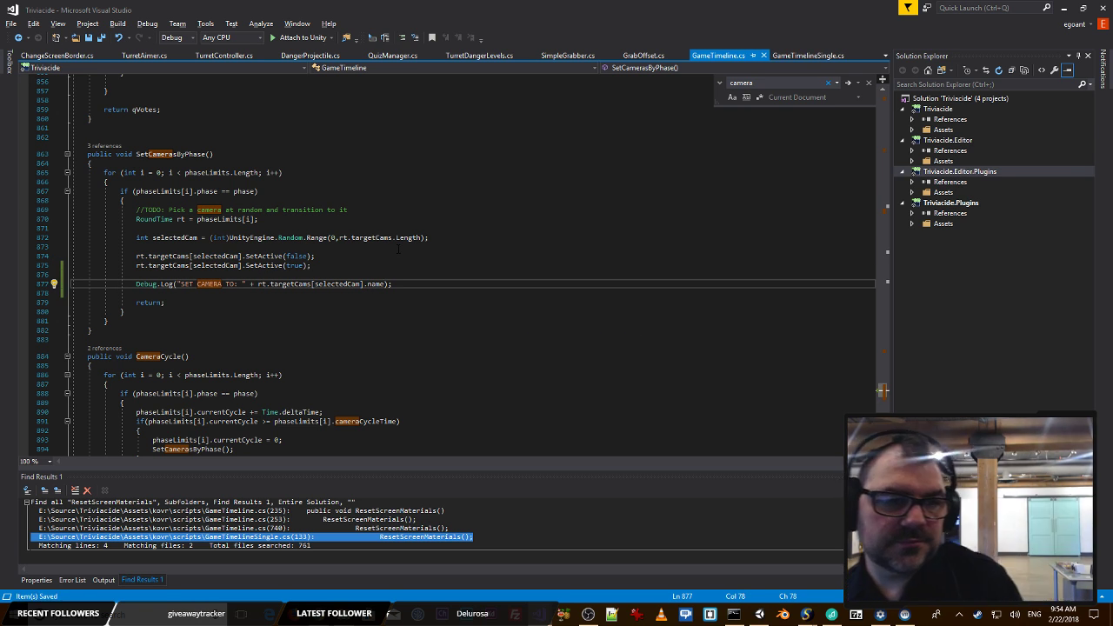
Step: Switch to Unity, run the game, examine the PlayerDangerLeft camera log entry in the console, and pause play
key("Up")
key("Up")
key("Up")
key("alt+Tab")
key("alt+Tab")
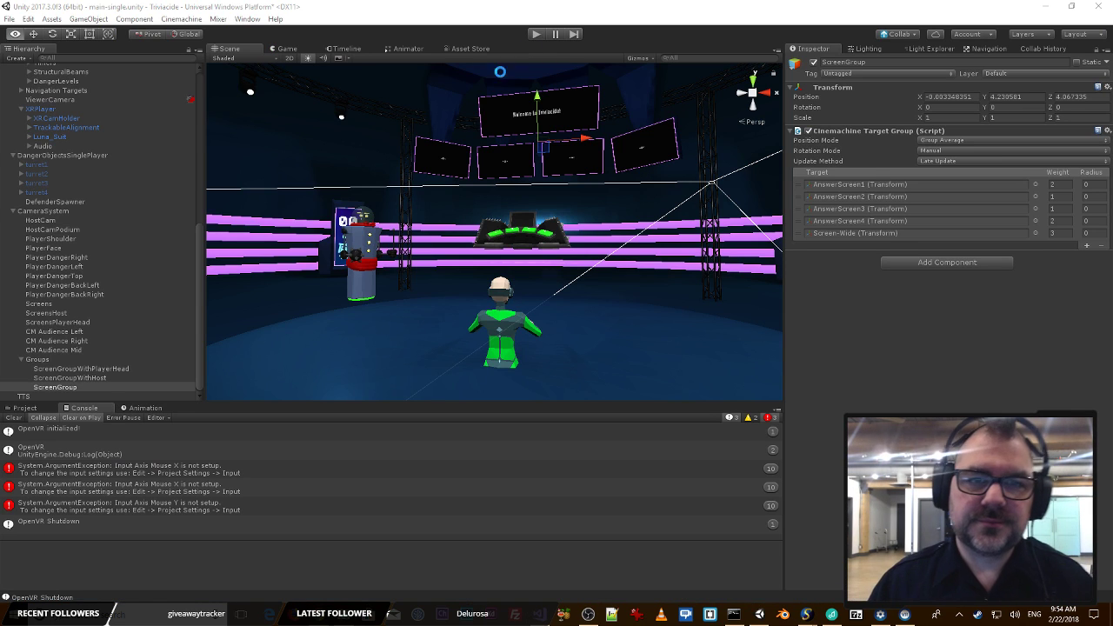
left_click(535, 35)
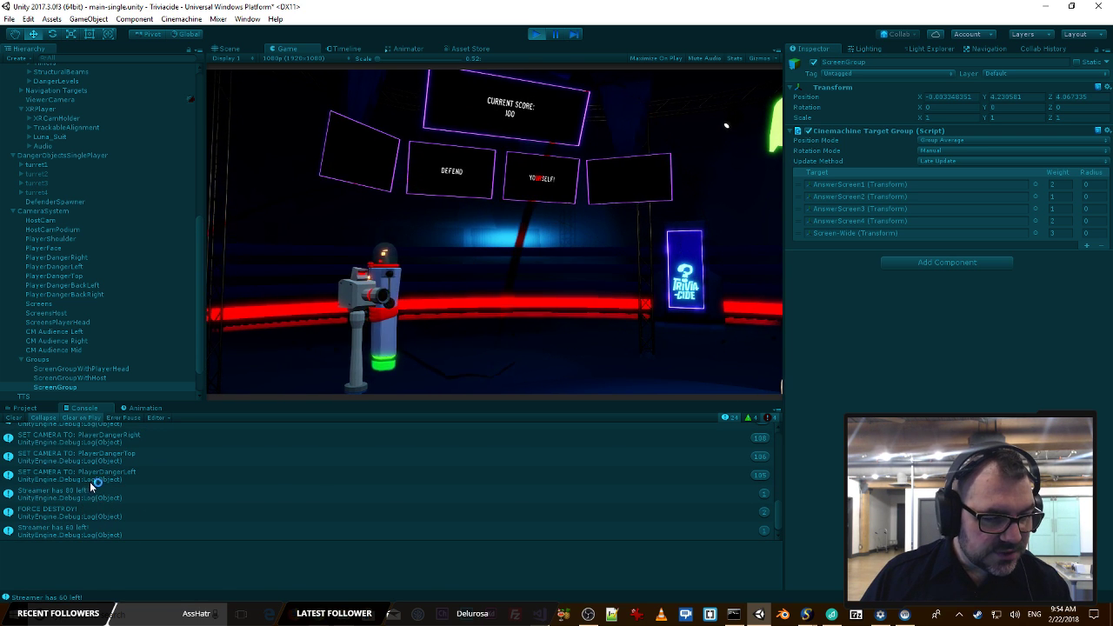
left_click(160, 480)
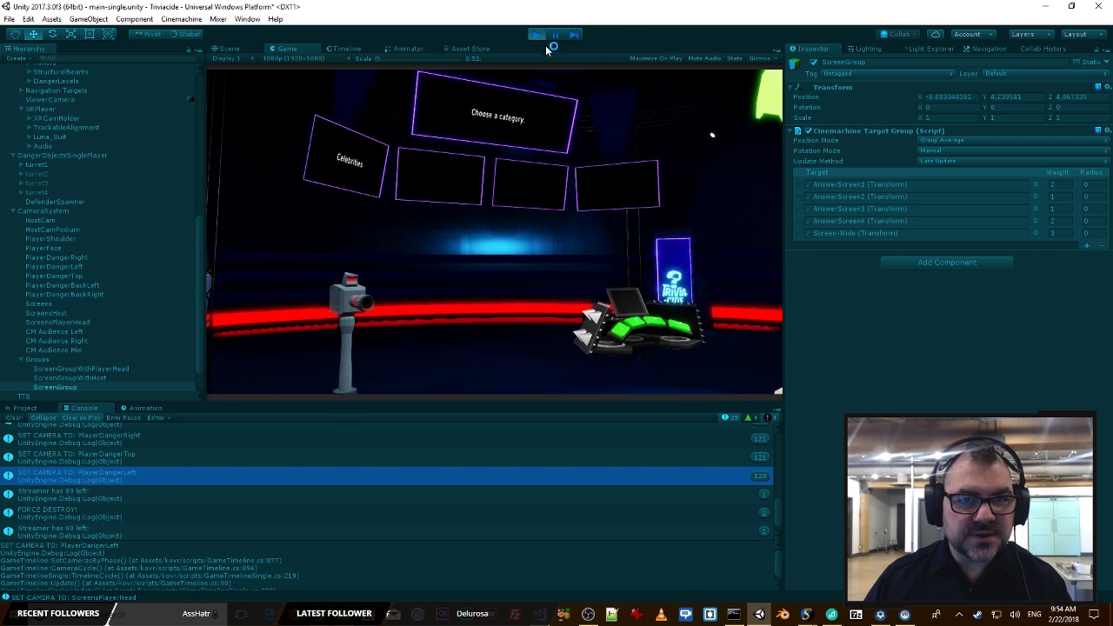
left_click(554, 36)
Step: Inspect the PlayerDangerLeft virtual camera in the paused Scene view and stop the game
right_click_drag(513, 228, 308, 248)
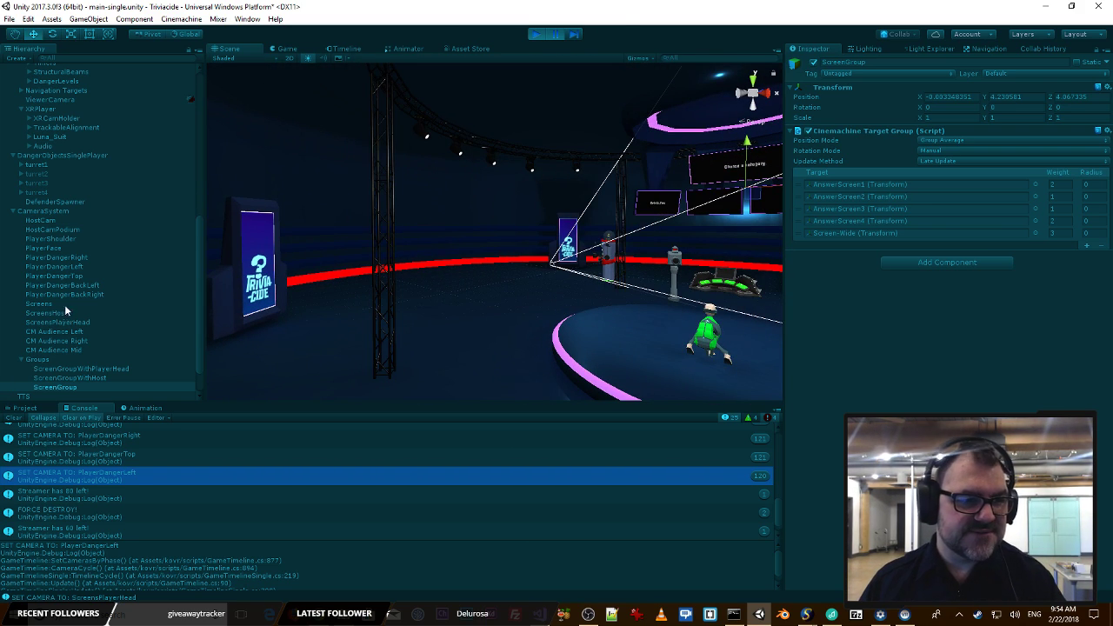
left_click(79, 268)
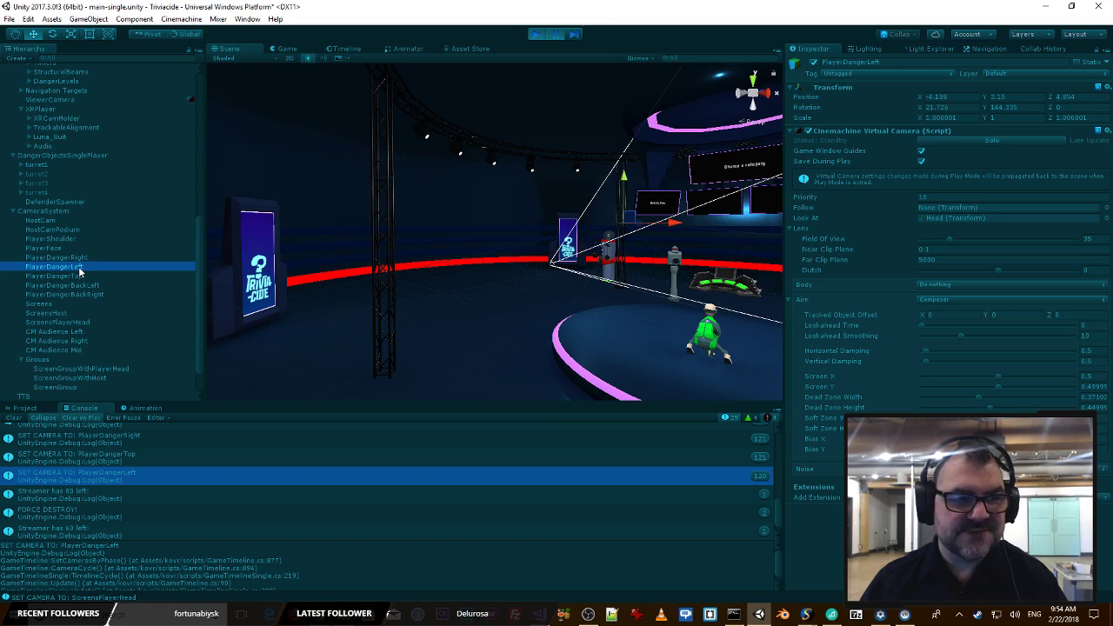
right_click_drag(409, 261, 656, 239)
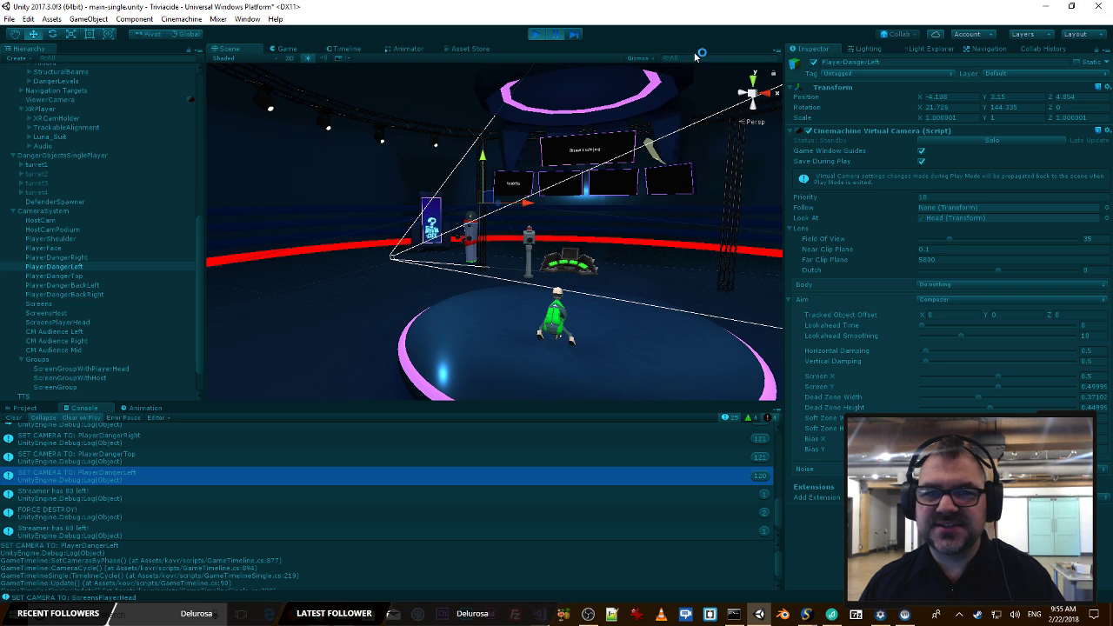
left_click(540, 35)
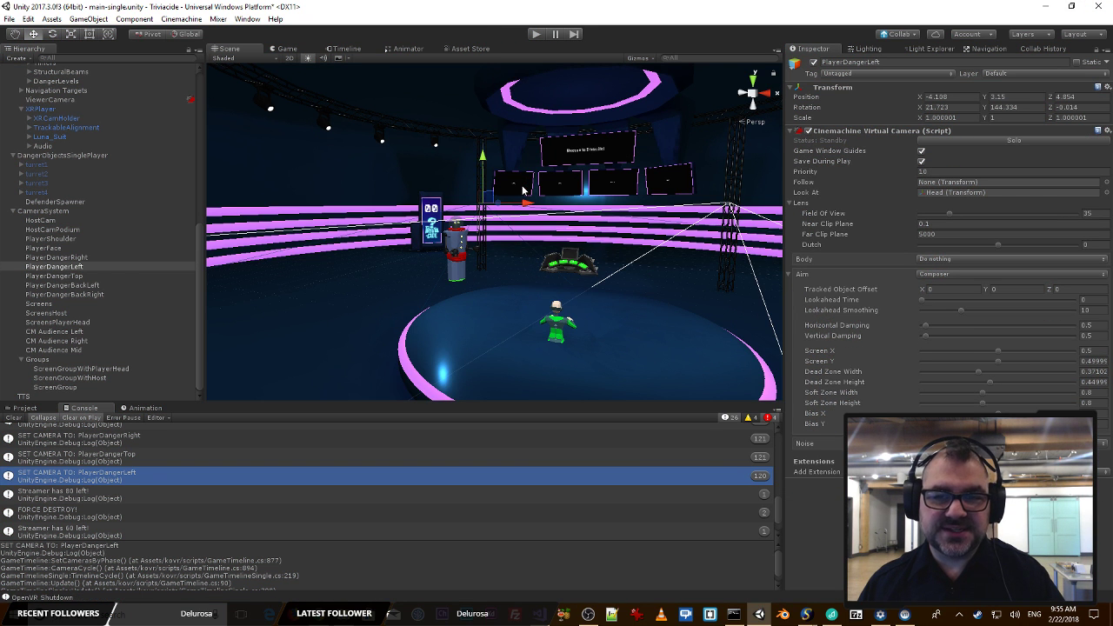
Step: Frame PlayerDangerLeft in the Scene view and examine its placement around the stage from the player's side
left_click(85, 266)
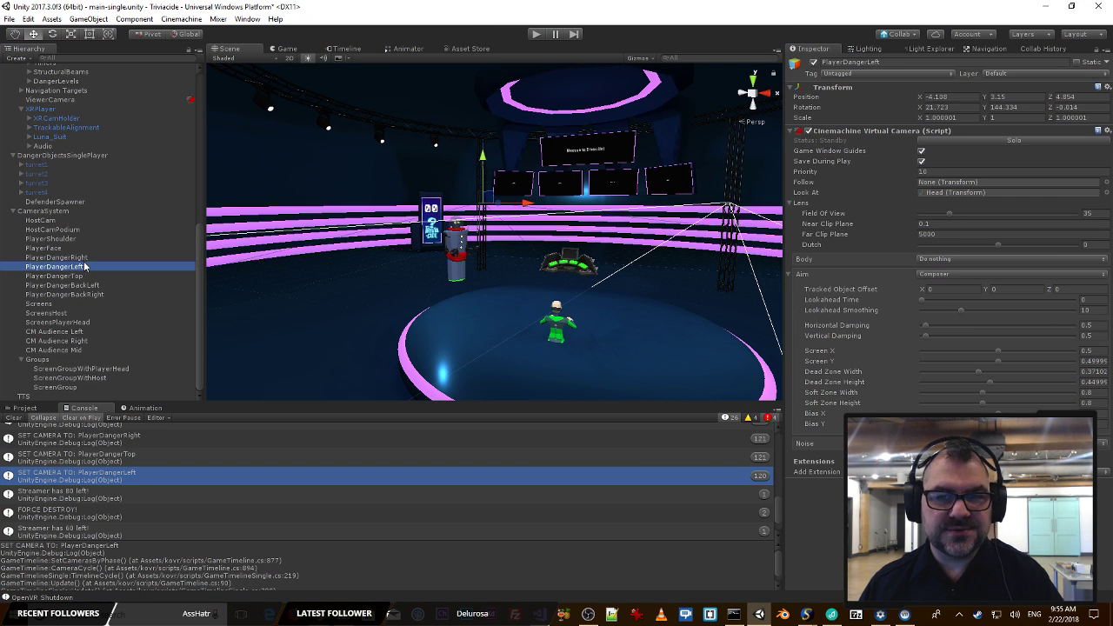
double_click(88, 267)
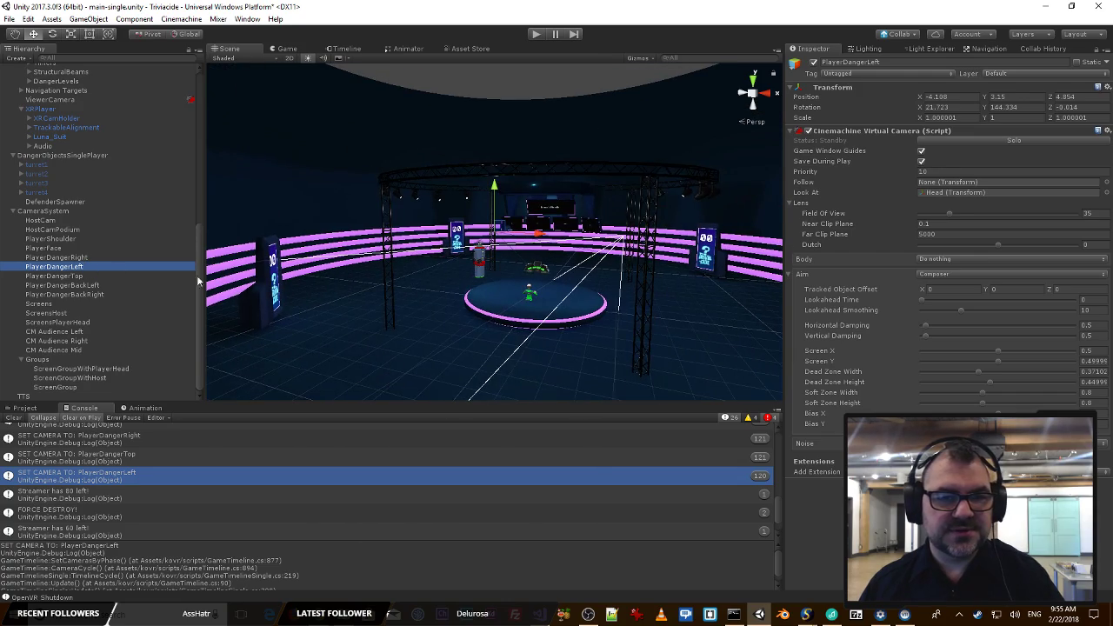
scroll(675, 284, "up", 3)
key("w")
right_click_drag(674, 285, 462, 280)
key("d")
key("s")
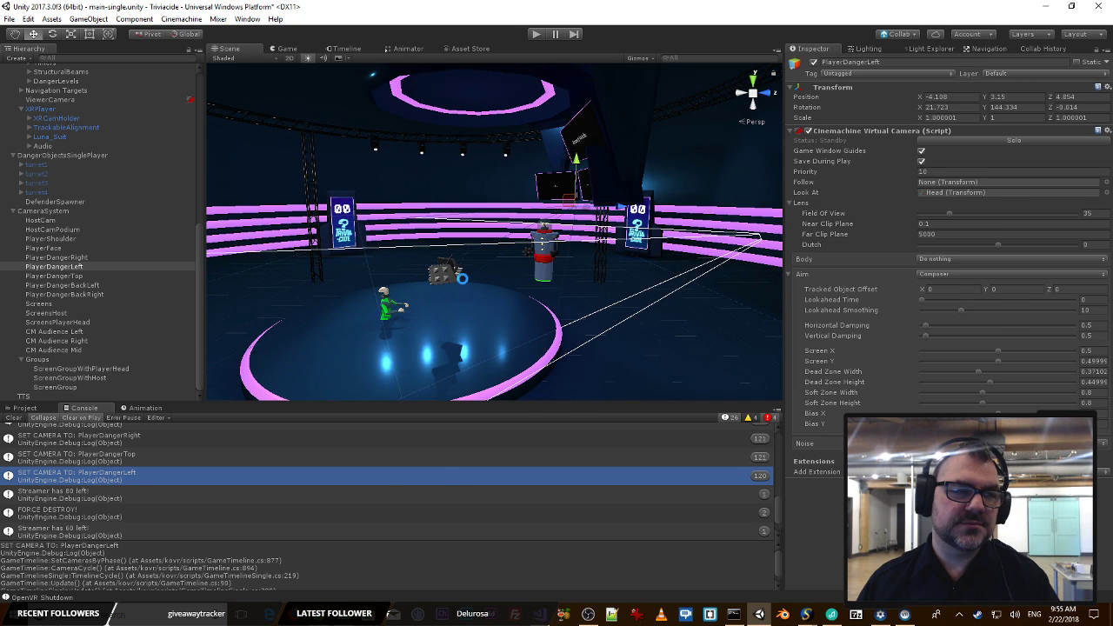
Step: Switch back to Visual Studio and review the SetActive(false) line in SetCamerasByPhase
key("alt+Tab")
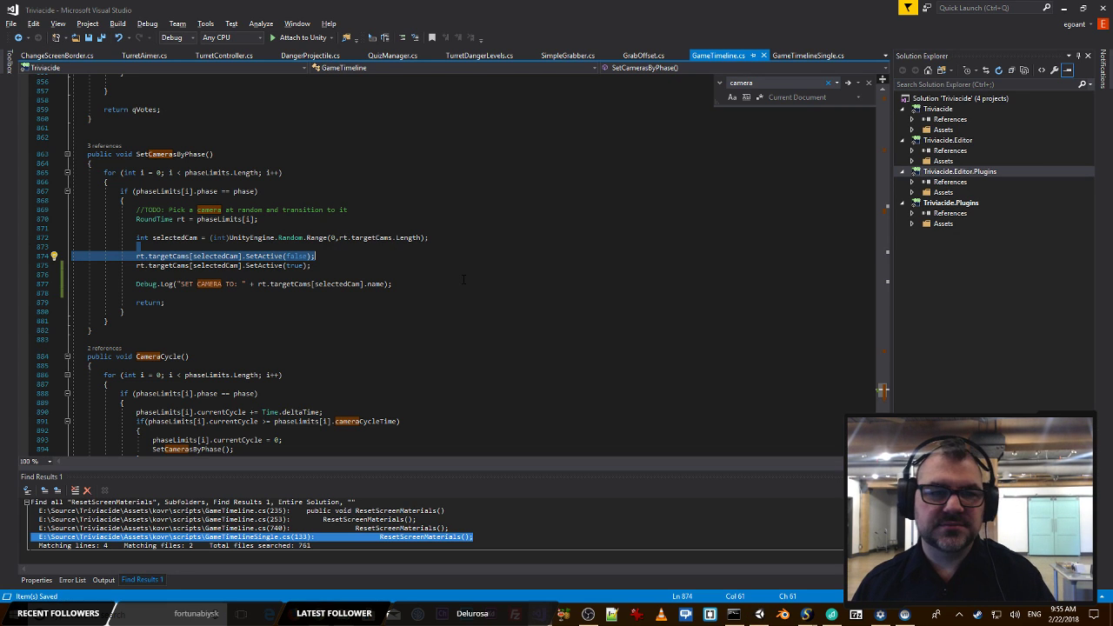
left_click(432, 259)
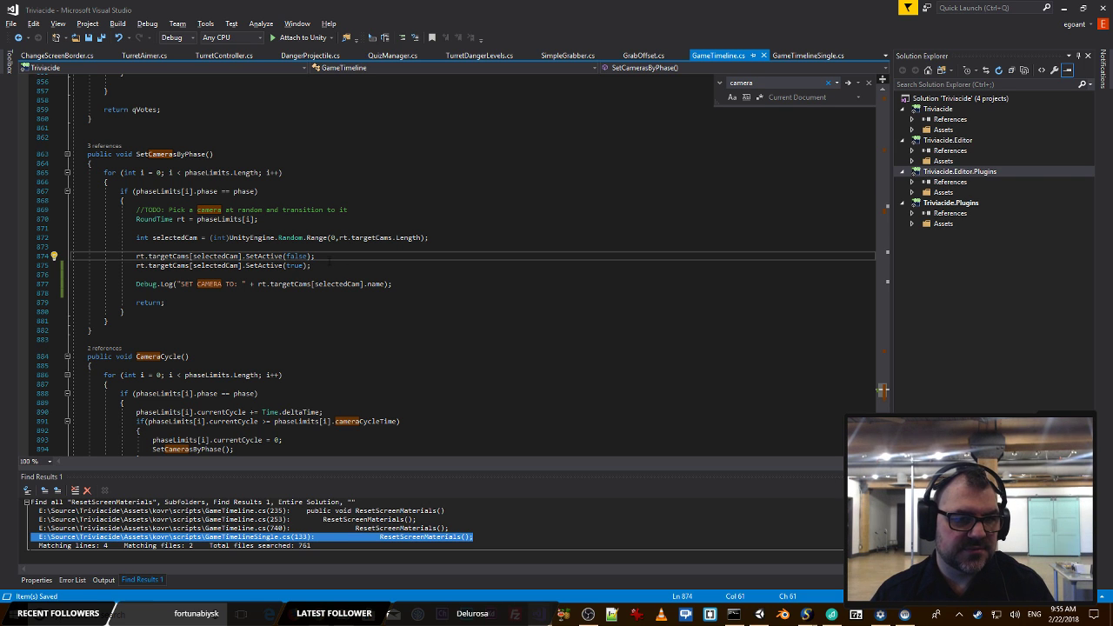
key("shift+Home")
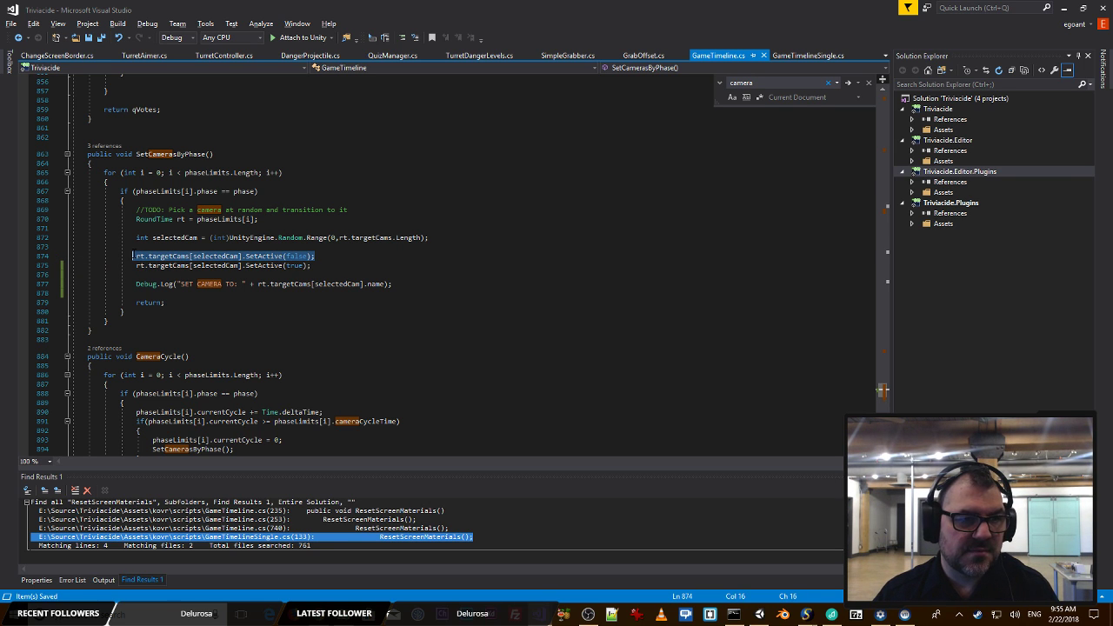
key("shift+Right")
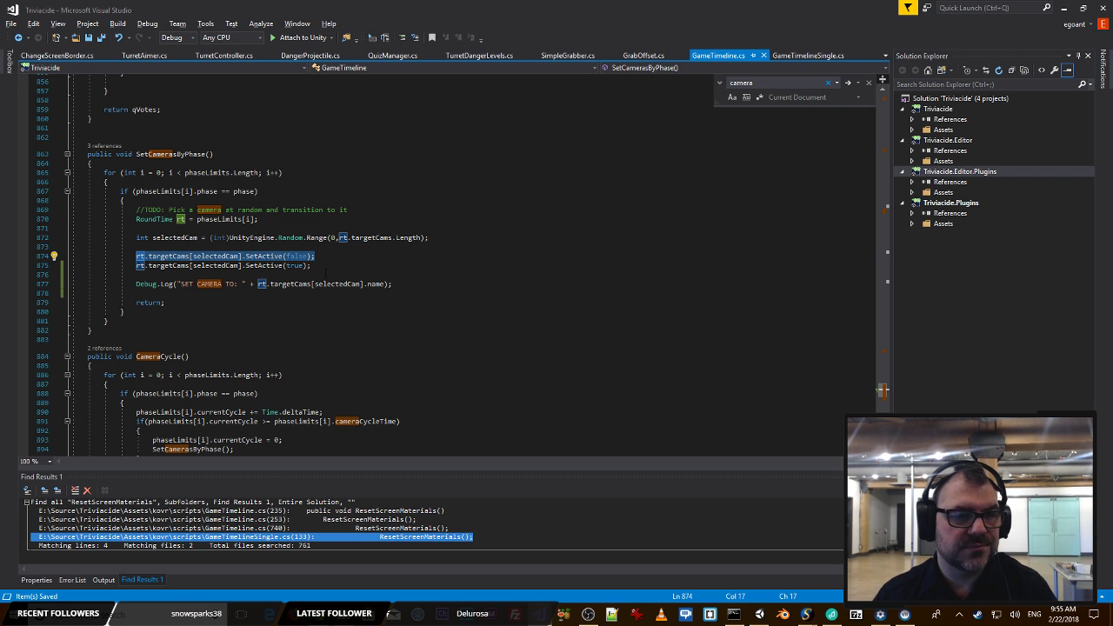
left_click(330, 256)
Step: Insert an empty for loop block between the selectedCam declaration and the SetActive(false) line
left_click(232, 248)
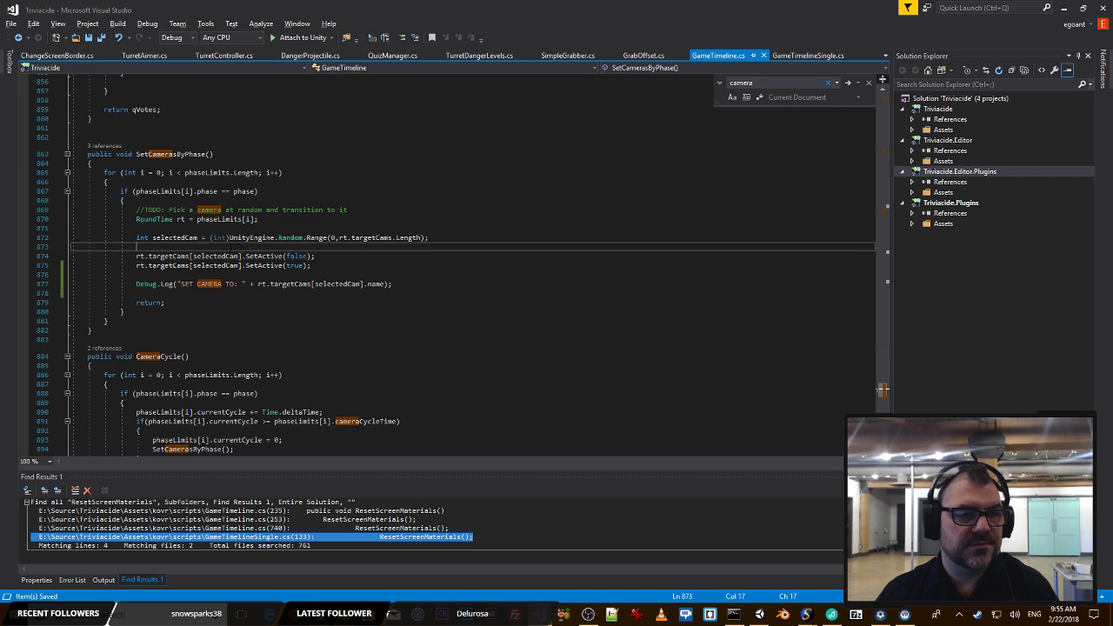
key("Return")
key("Return")
key("Up")
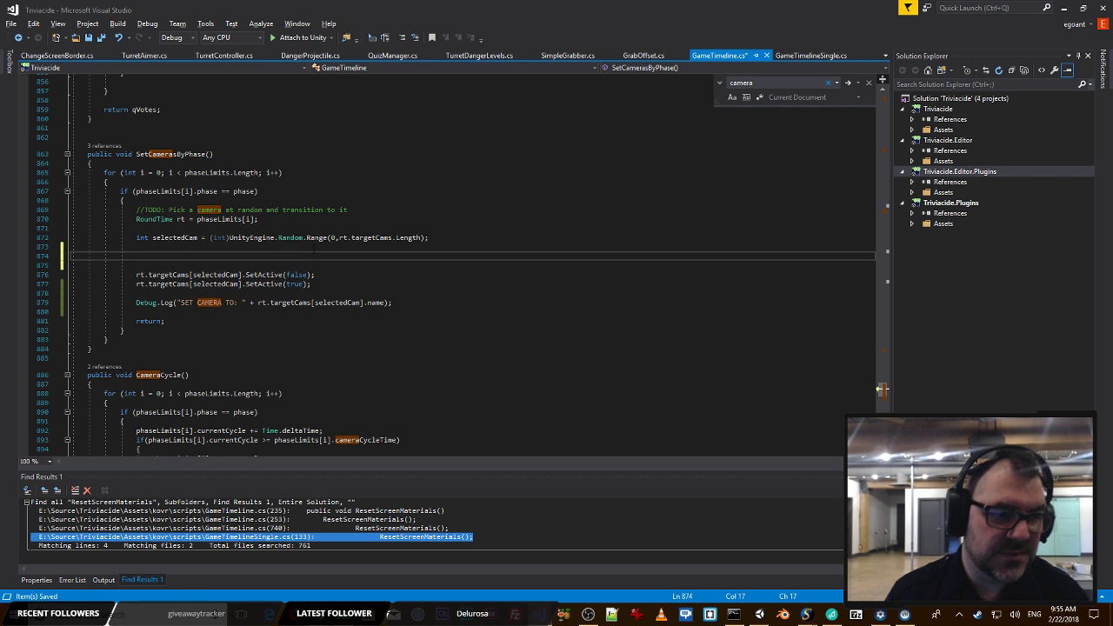
type("for()")
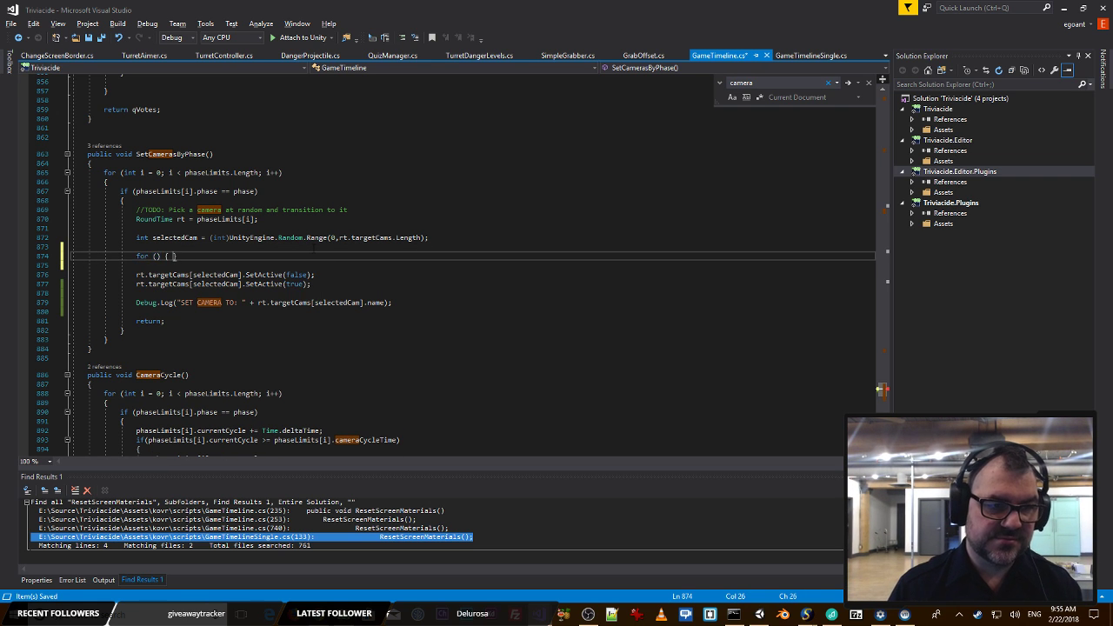
type("{")
key("Return")
left_click(157, 257)
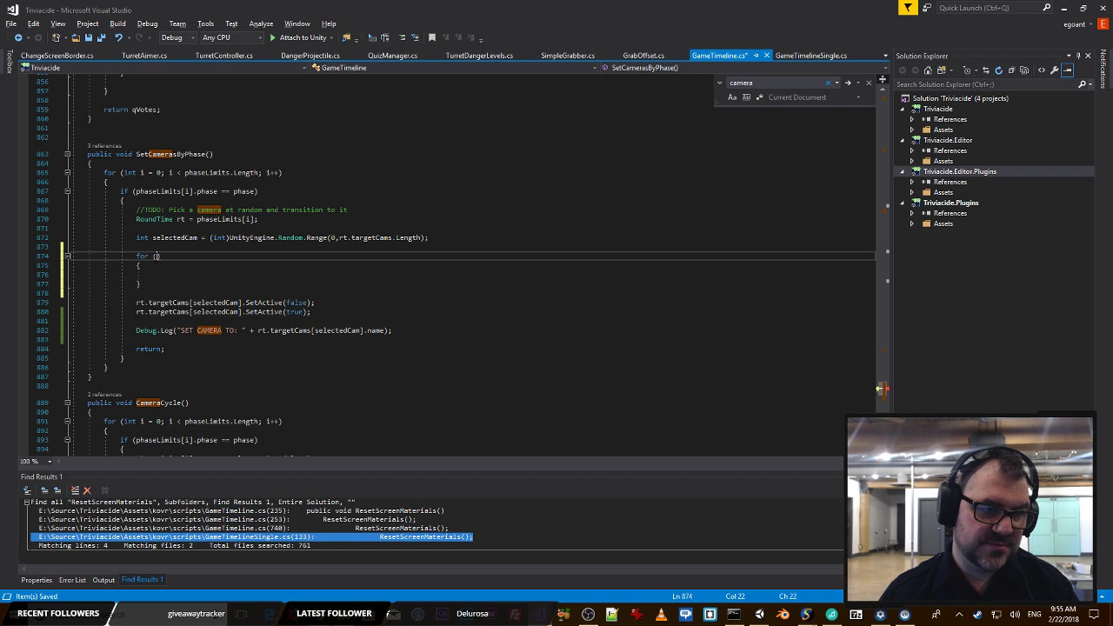
Step: Complete the new for loop's header as int i = 0; i < rt.targetCams.Length; i++ in SetCamerasByPhase
type("int")
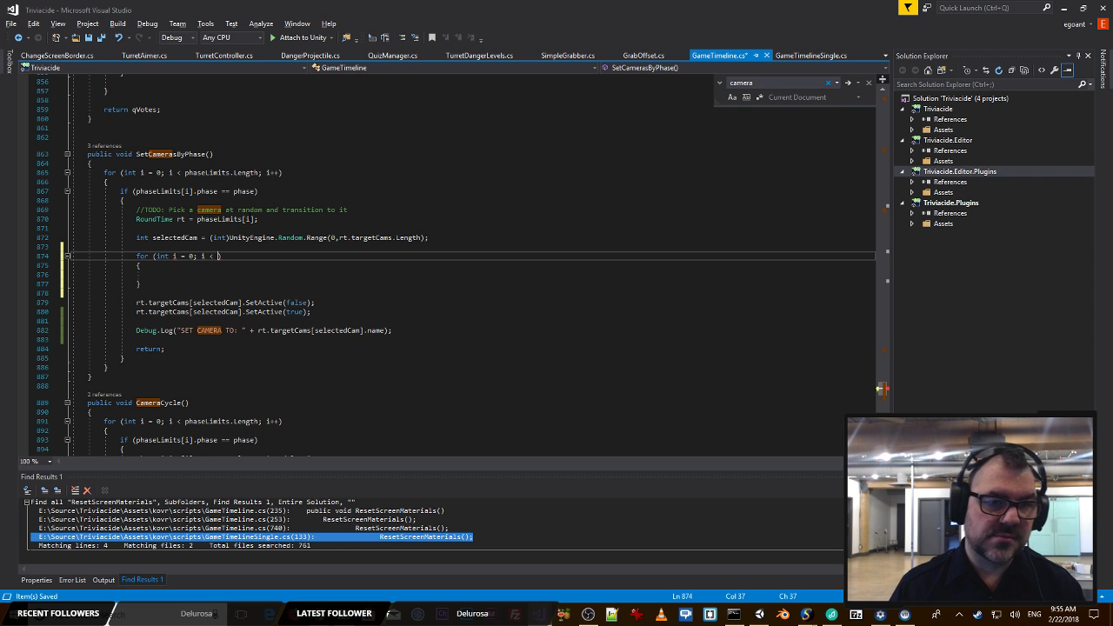
type("i = 0; i < rt")
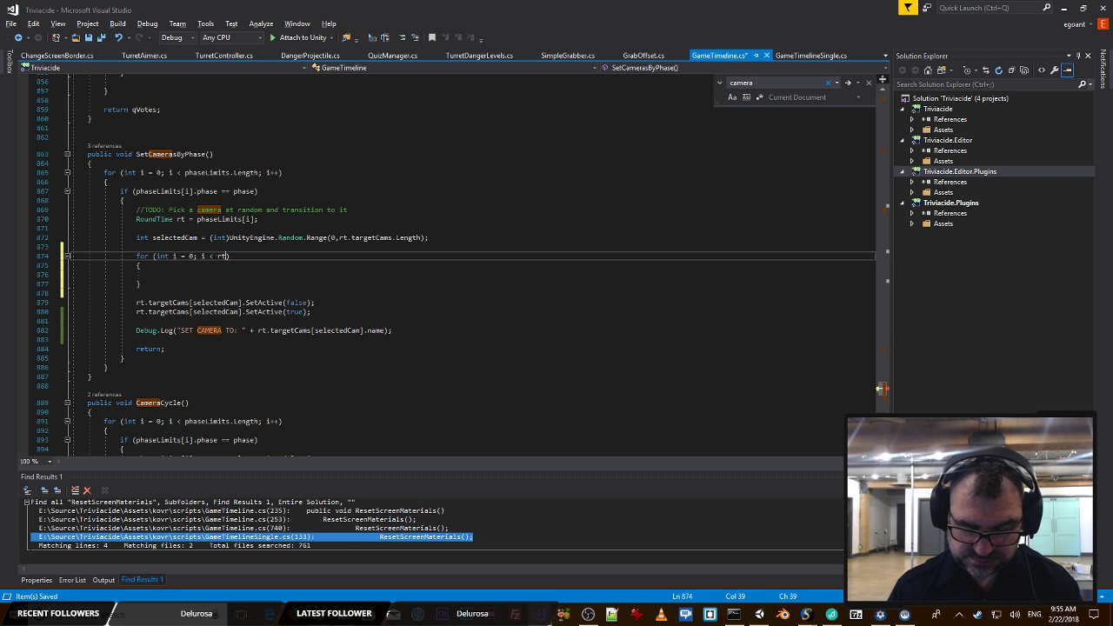
type(".targetCams.")
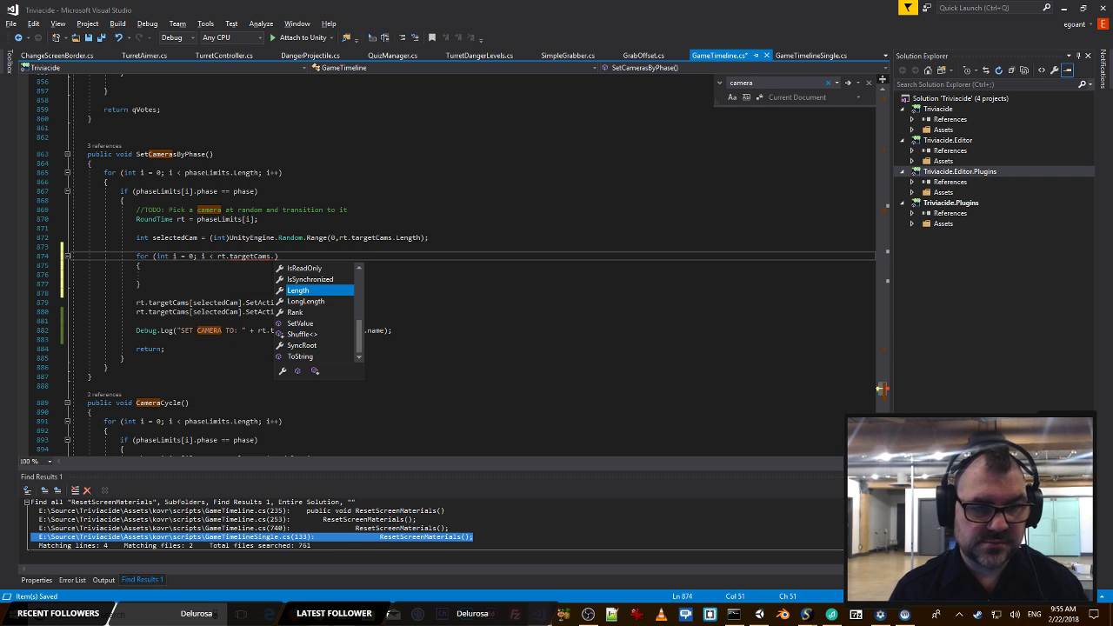
key("Tab")
type("; ")
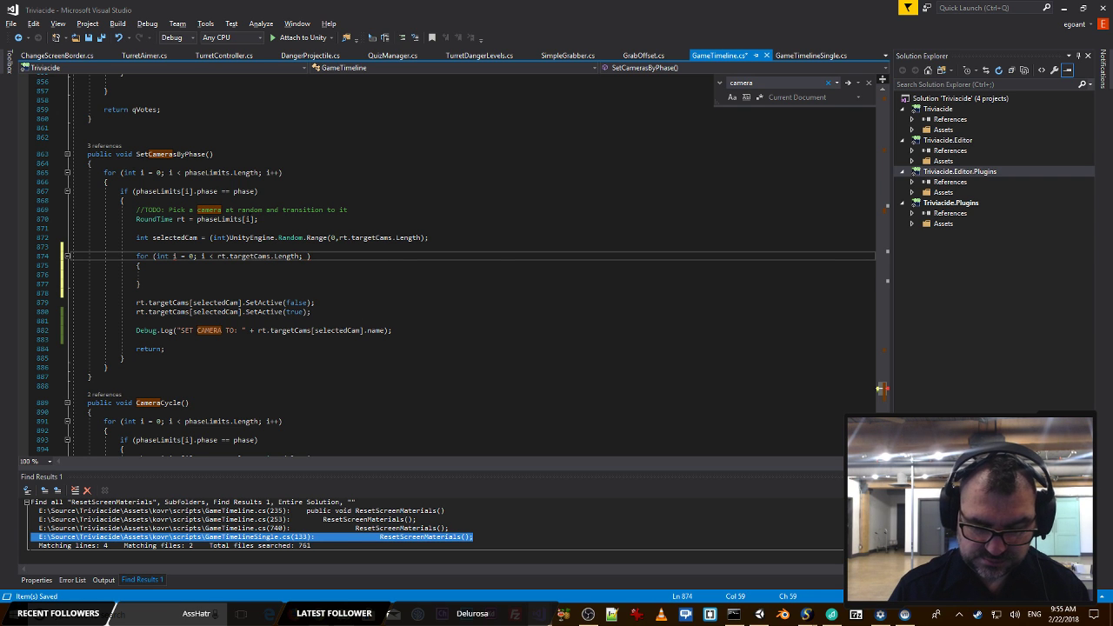
type("i++")
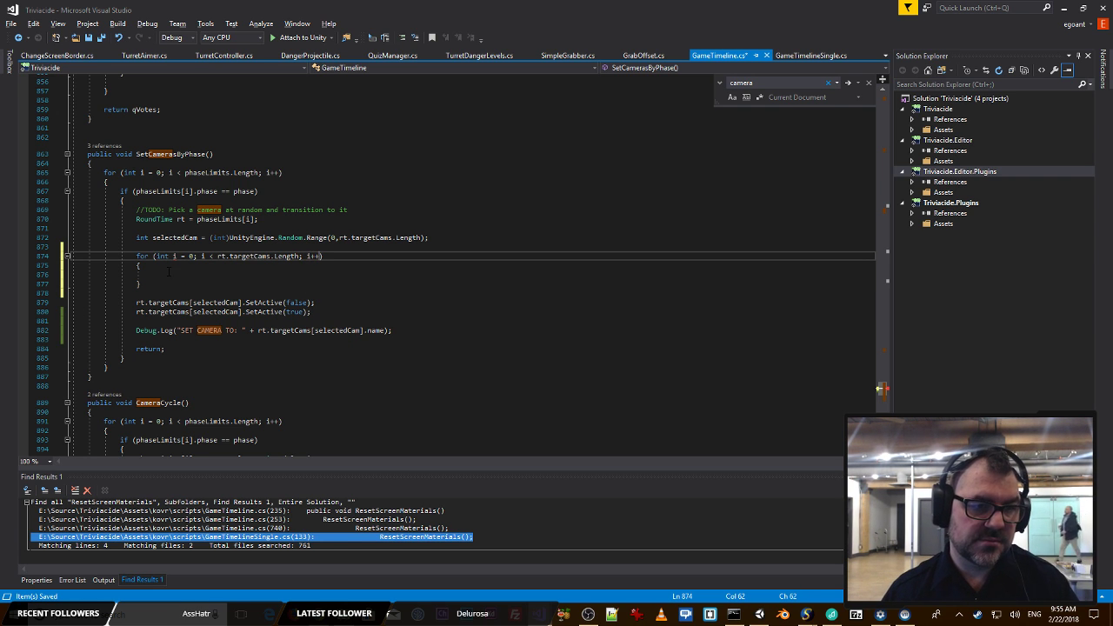
left_click(170, 274)
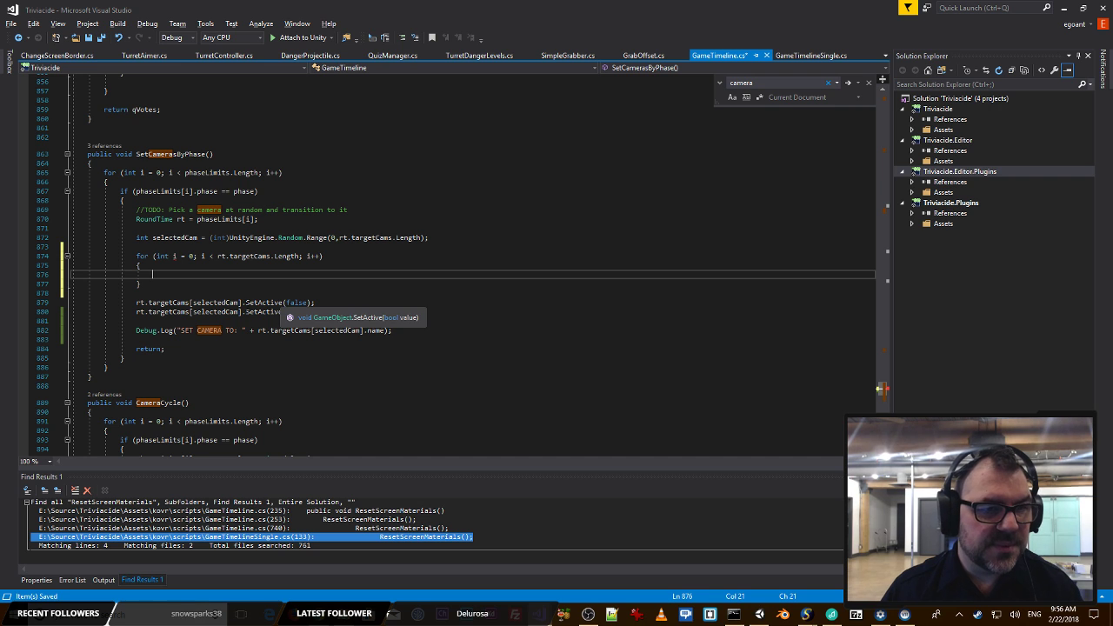
Step: Rename the inner loop's counter variable to c in its declaration, condition and increment
left_click(174, 256)
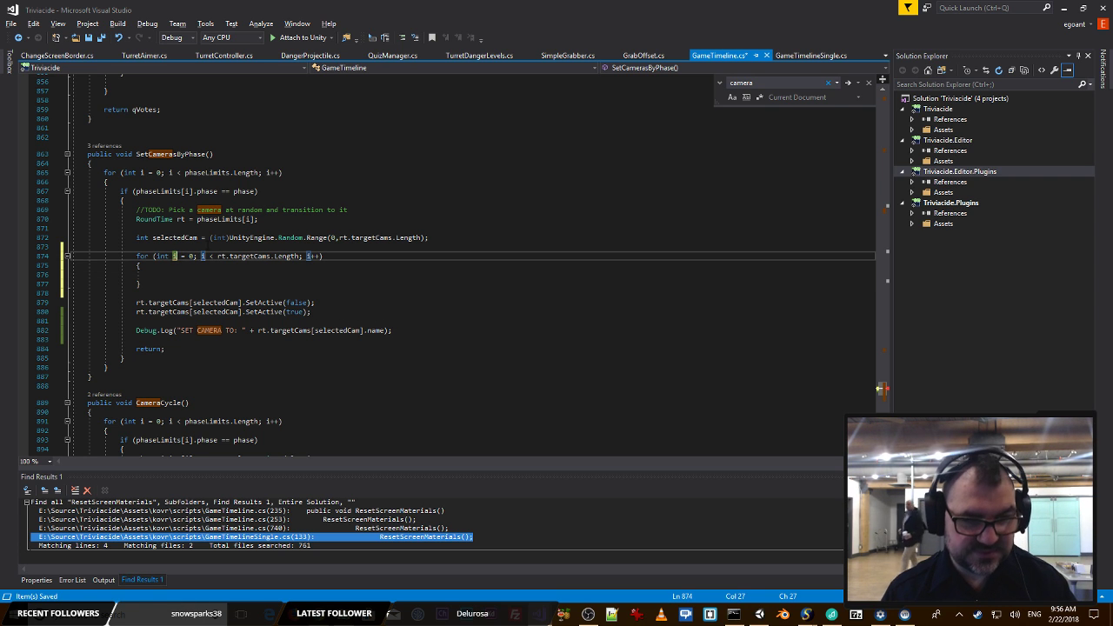
key("Right")
key("Right")
key("Right")
key("Right")
key("Right")
key("Right")
key("Right")
key("Right")
key("Right")
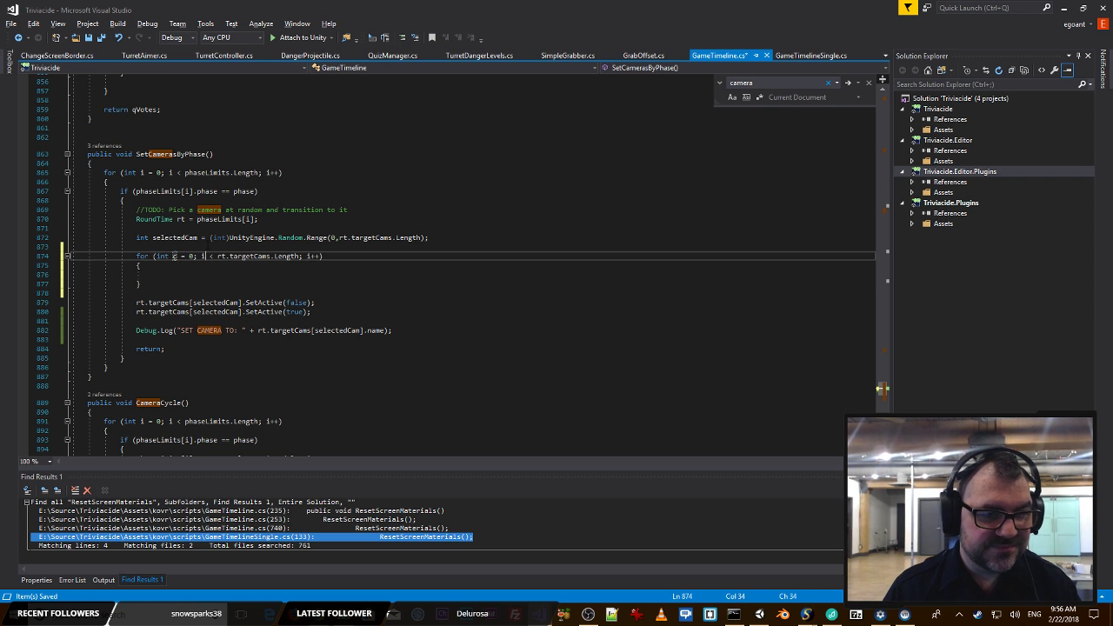
key("Right")
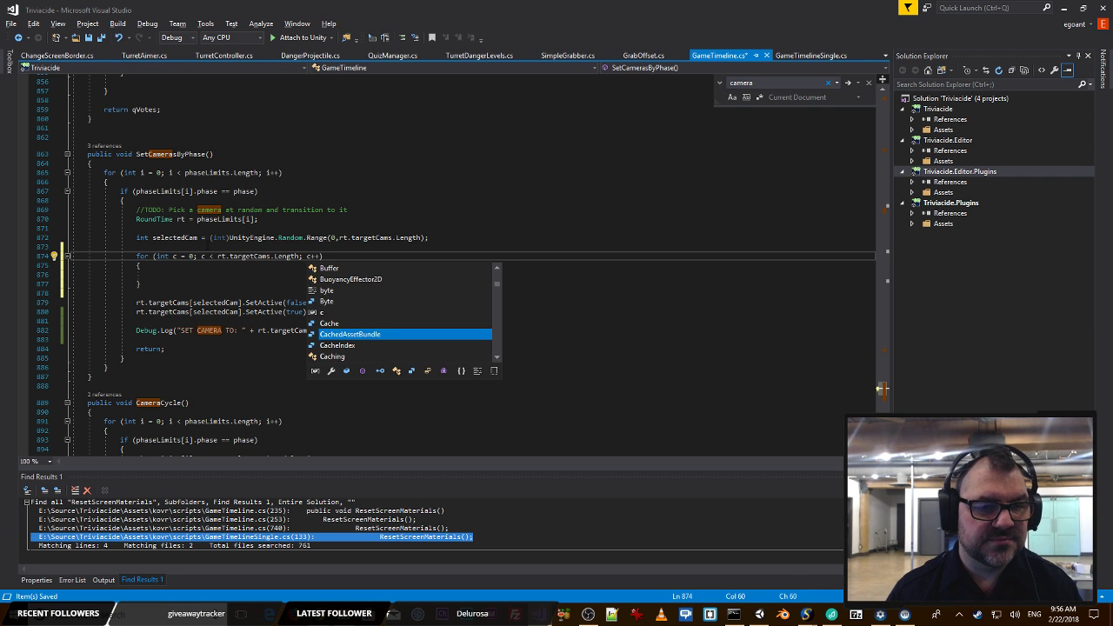
left_click(470, 271)
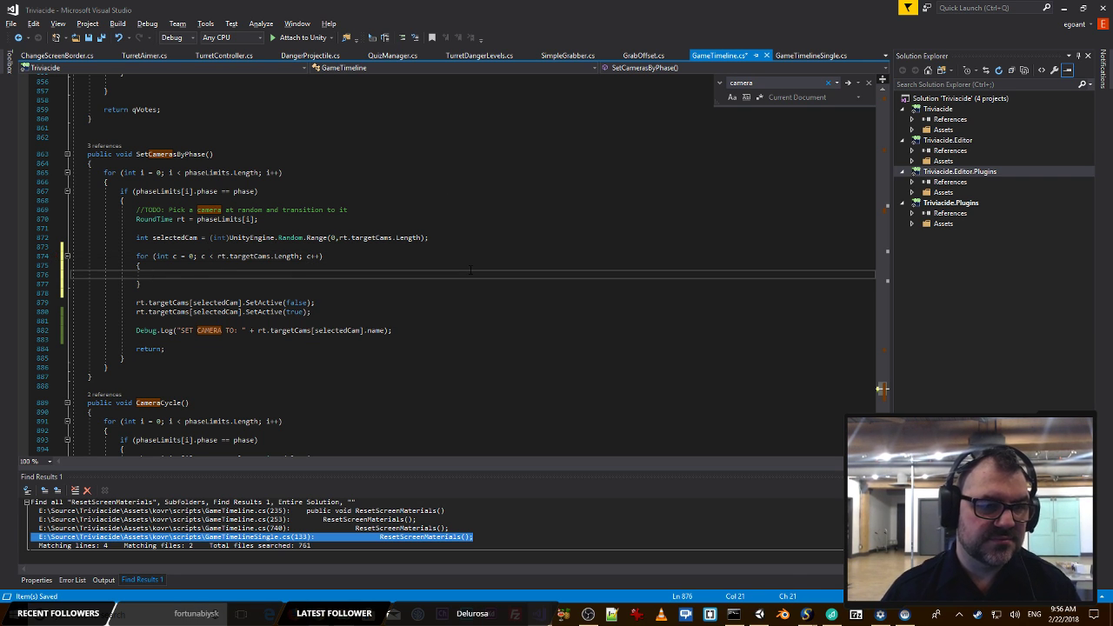
Step: Move the SetActive(false) line into the body of the inner camera loop and remove the spare blank line there
type("if")
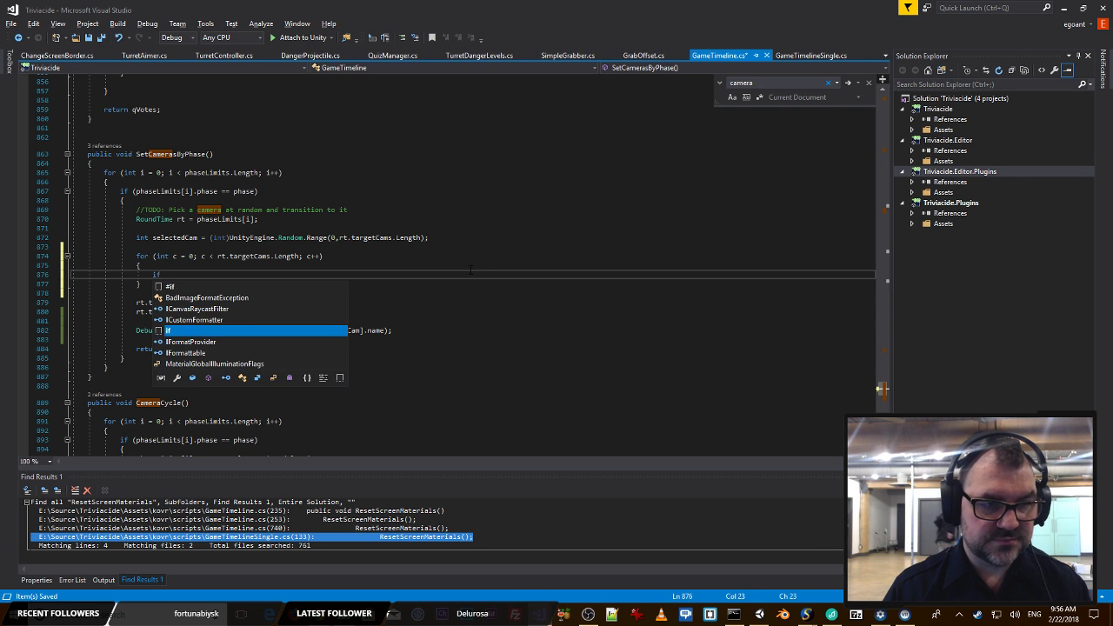
left_click(407, 248)
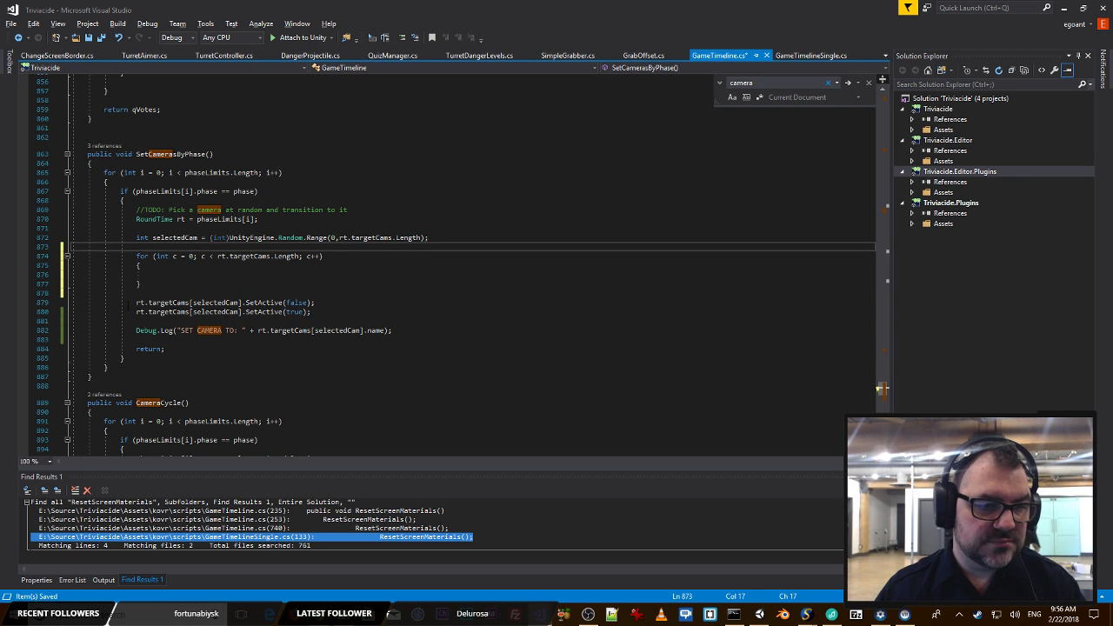
left_click_drag(323, 303, 139, 302)
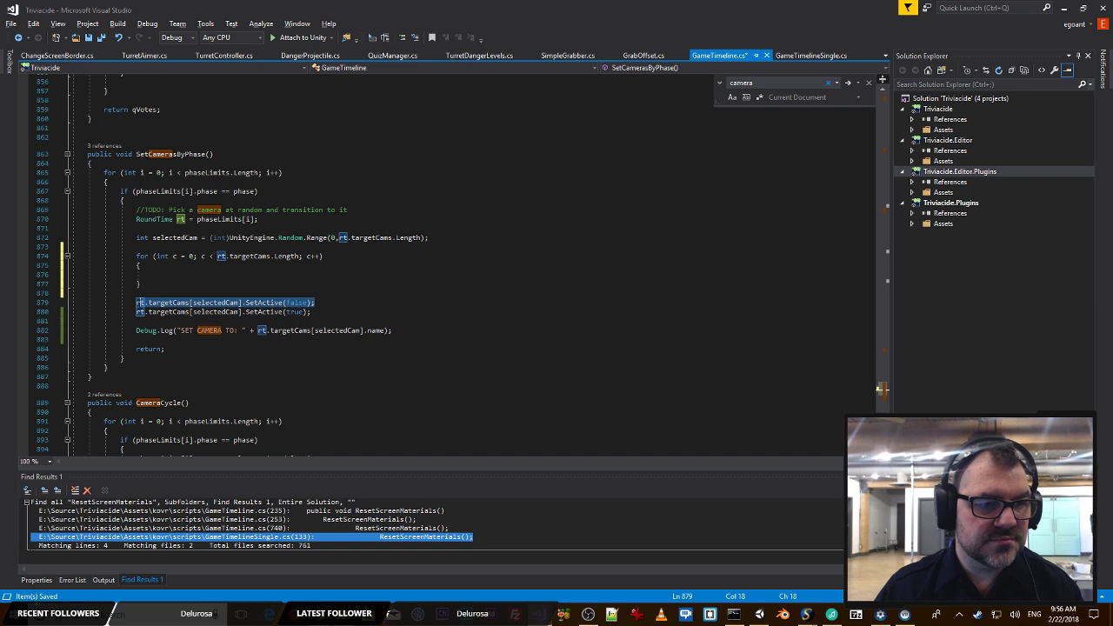
key("ctrl+x")
left_click(252, 268)
key("Return")
key("ctrl+v")
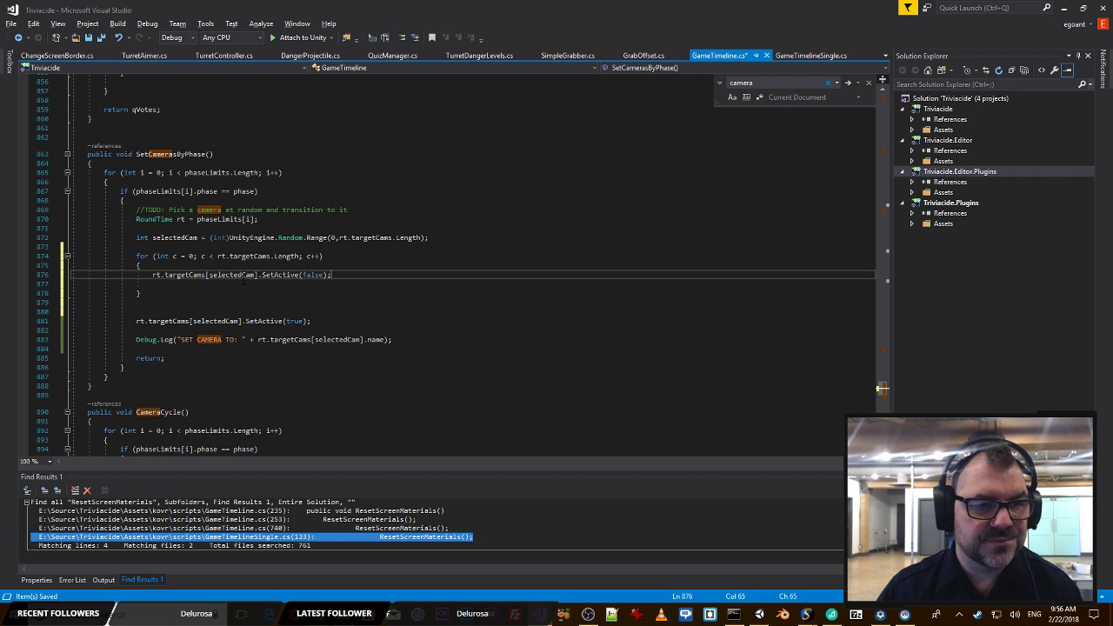
key("Down")
key("BackSpace")
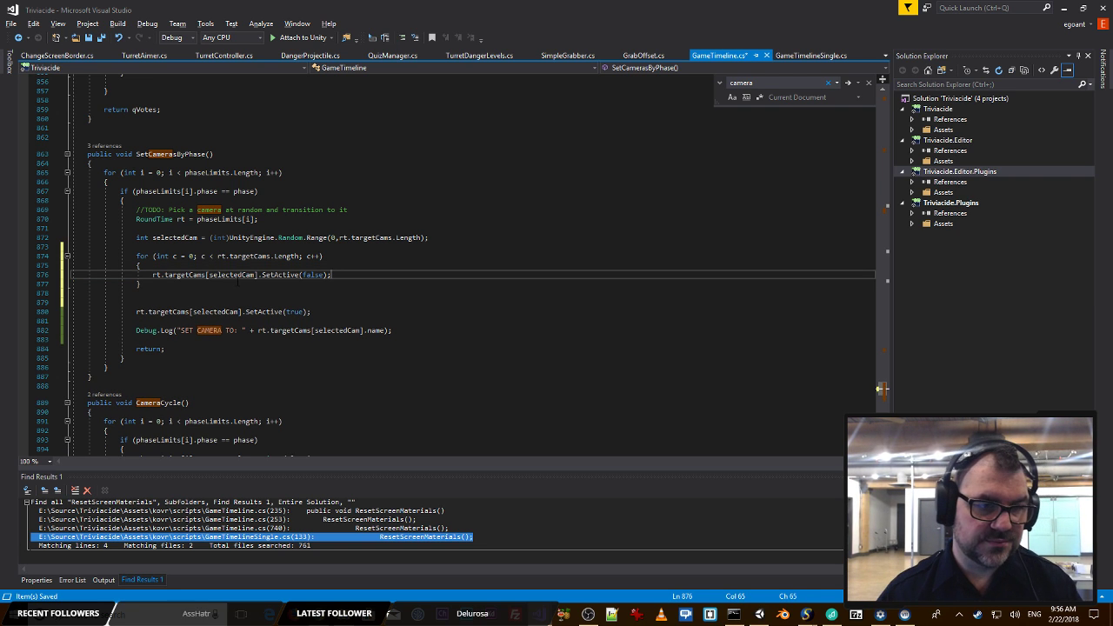
Step: Delete the SetActive(true) line below the inner loop together with the extra blank lines
left_click_drag(312, 312, 5, 302)
key("BackSpace")
key("BackSpace")
key("BackSpace")
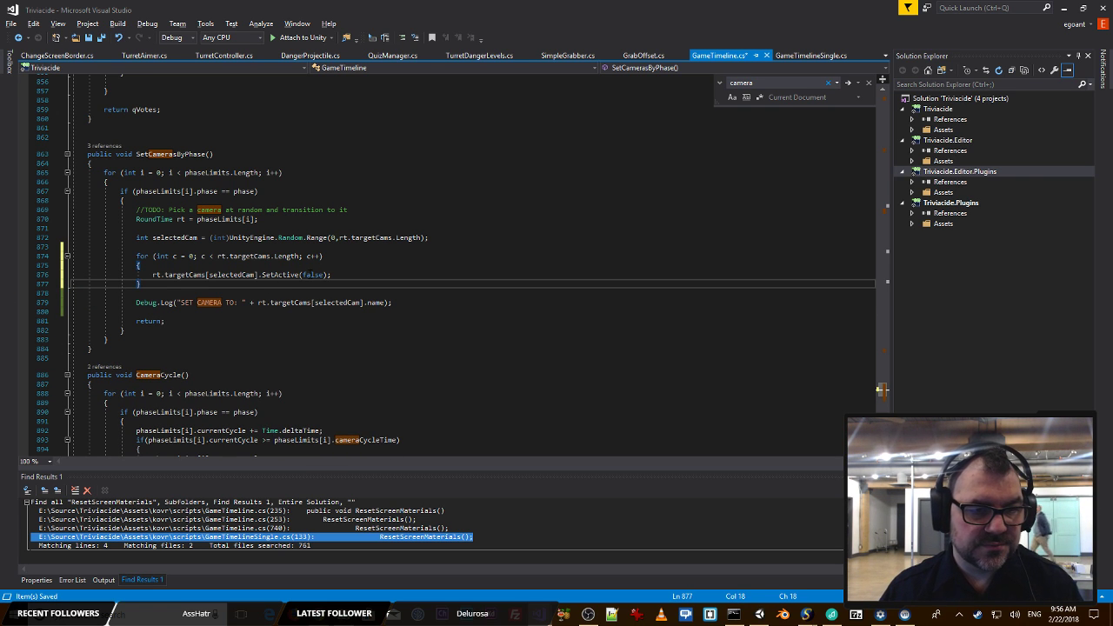
Step: Replace the false argument of SetActive inside the loop with c == selectedCam and save the script
double_click(312, 275)
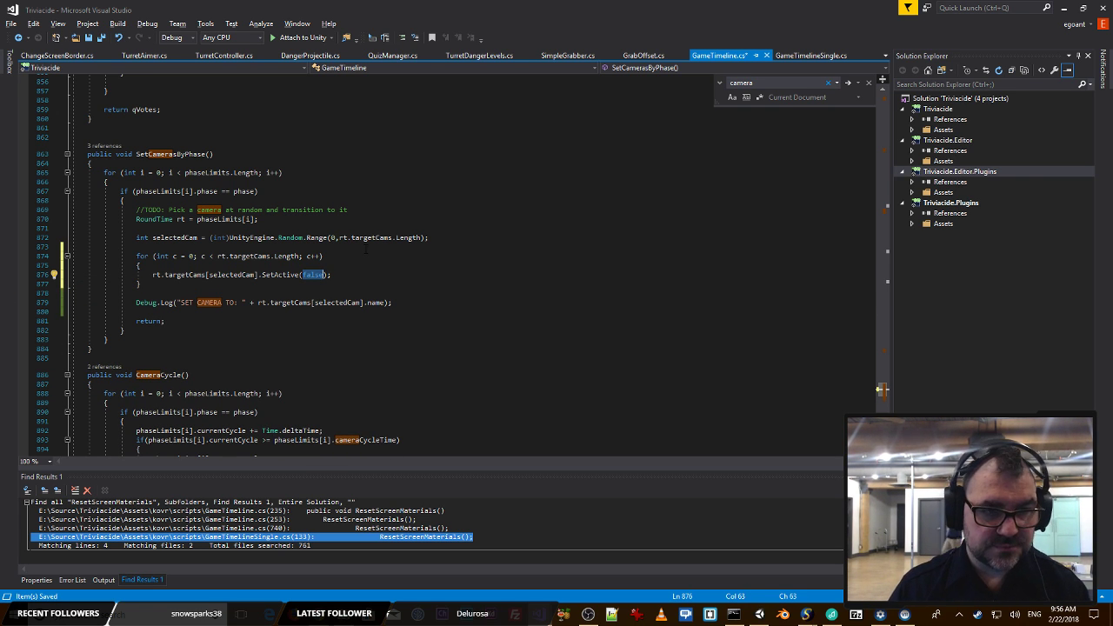
type("c ")
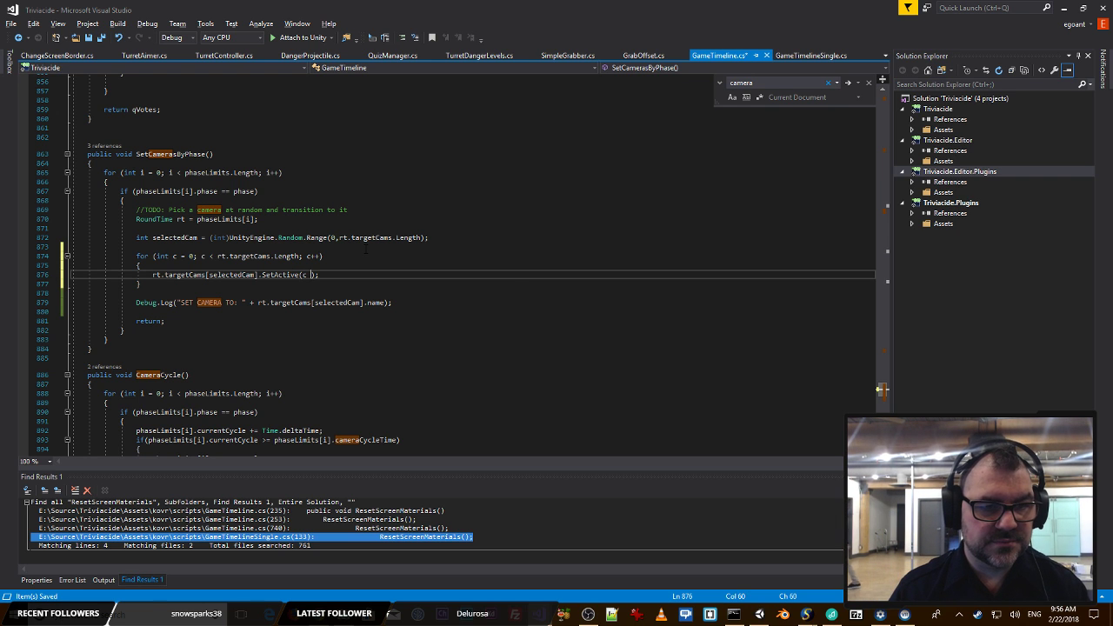
type("== selectedCam")
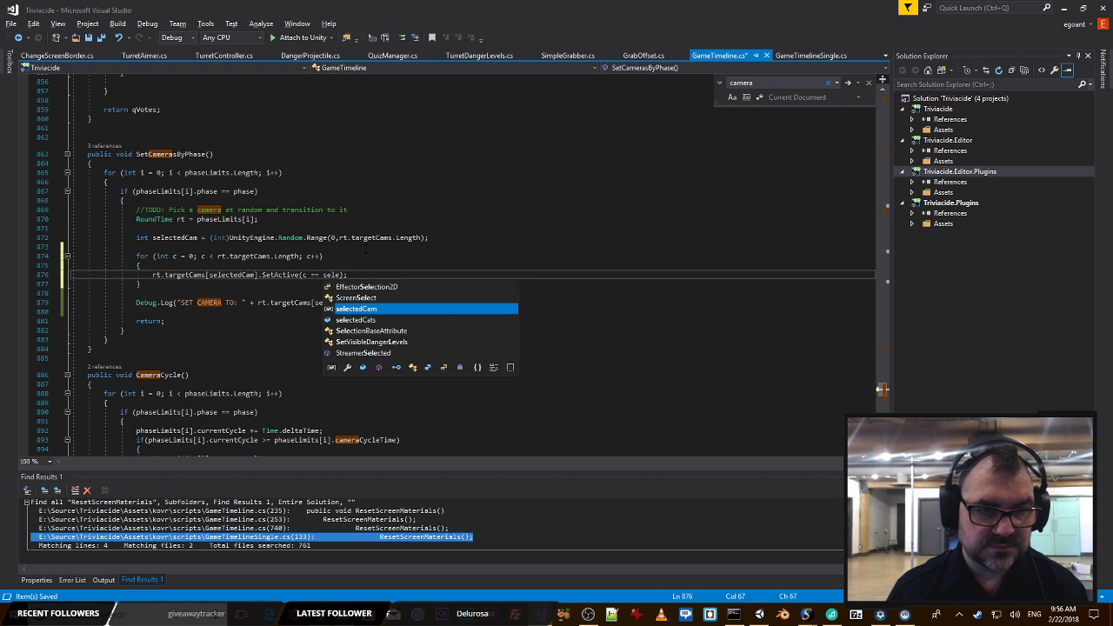
left_click(429, 258)
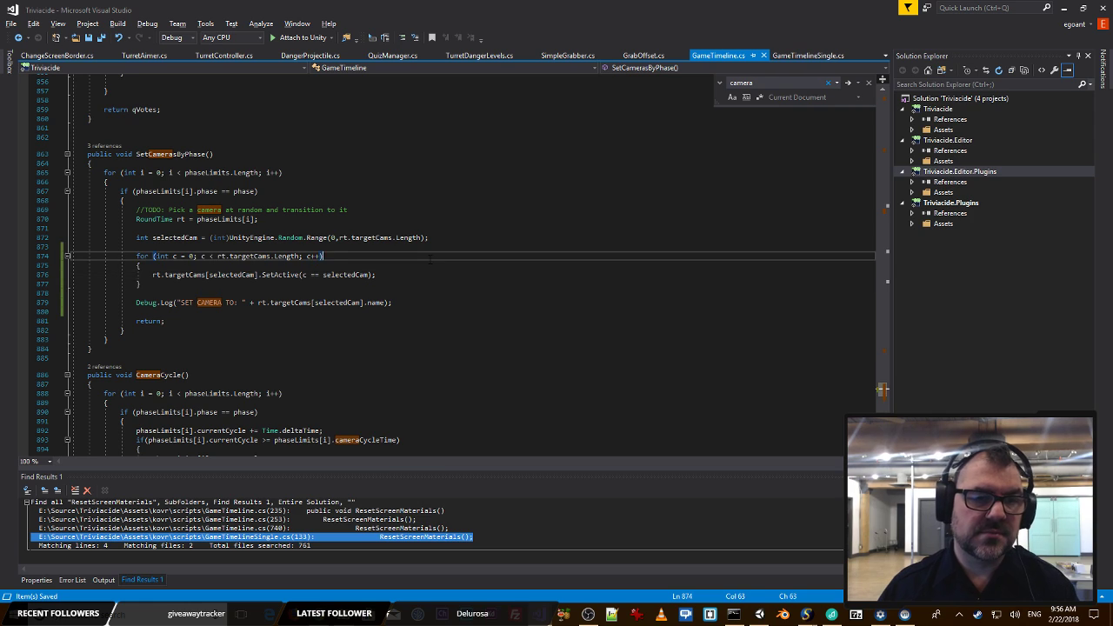
Step: Switch to Unity, run the game to test the camera switching, and stop it
key("alt+Tab")
key("alt+Tab")
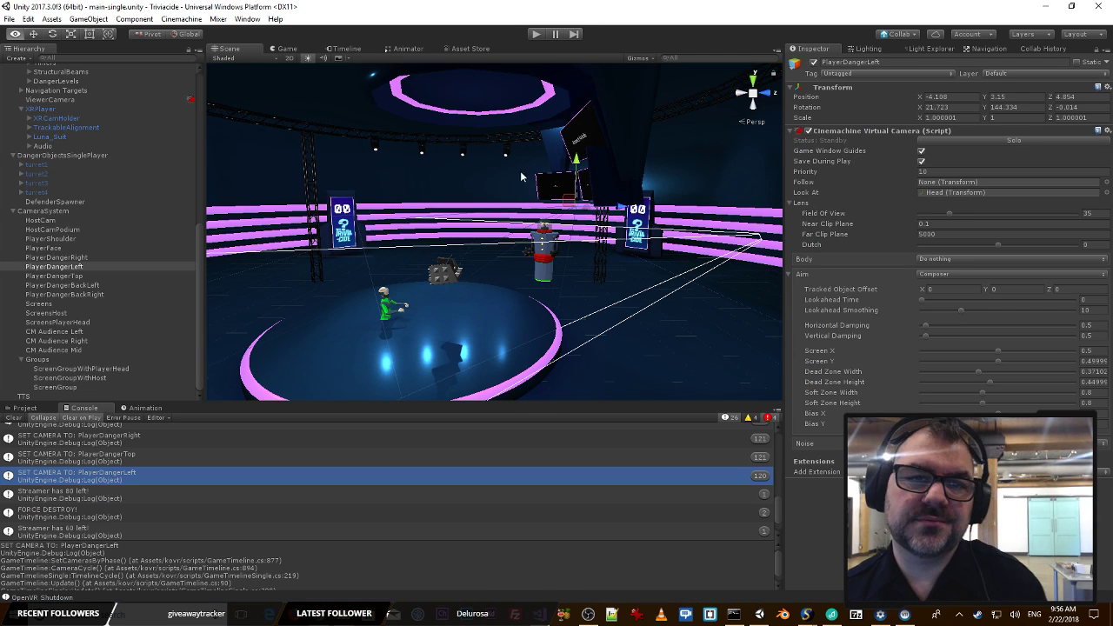
left_click(536, 34)
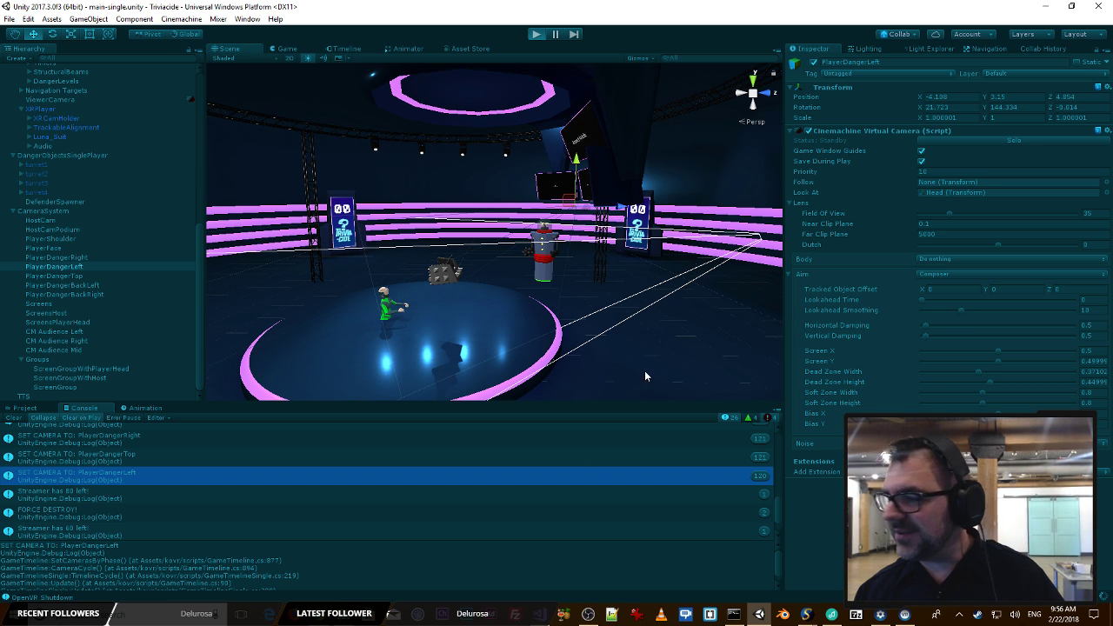
key("ctrl+p")
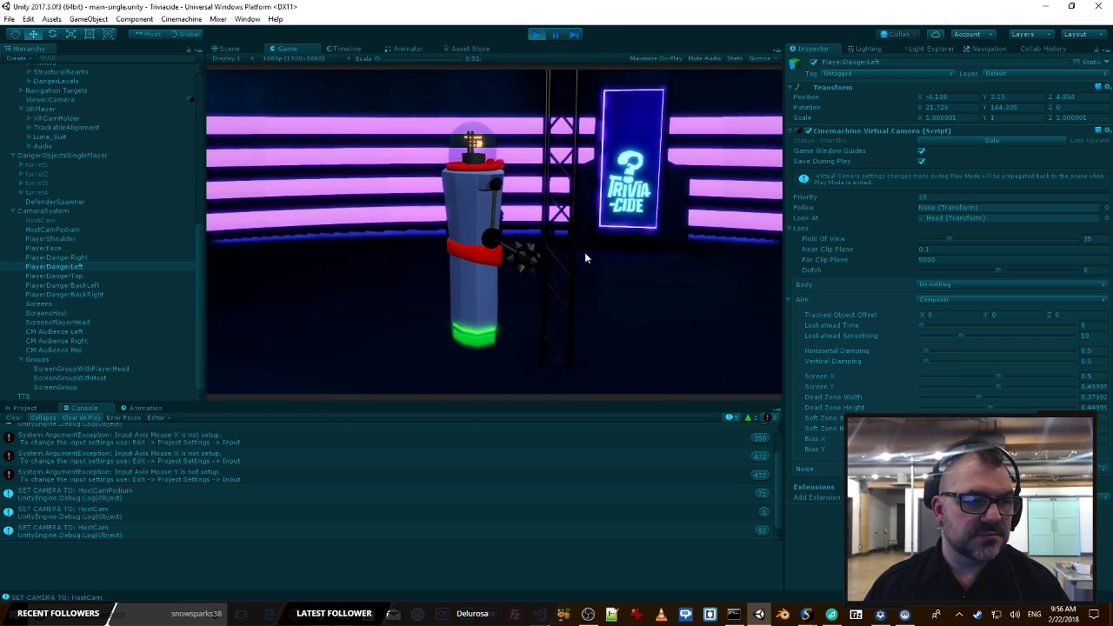
left_click(537, 34)
Step: Switch back to Visual Studio, change the targetCams index inside the loop to c, and save GameTimeline.cs
key("alt+Tab")
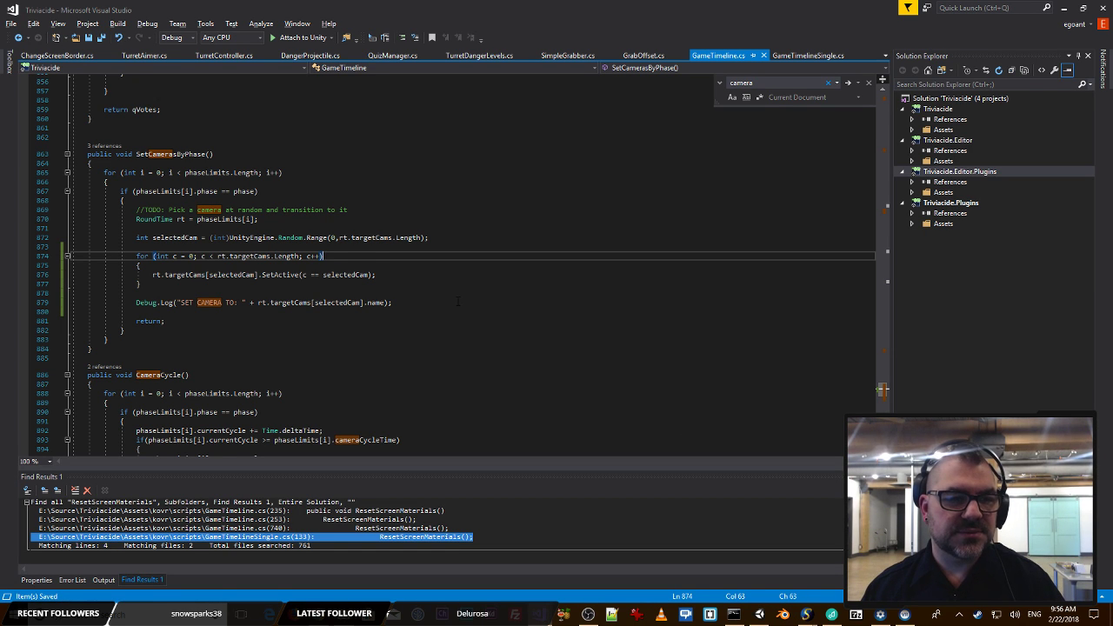
key("Down")
key("Down")
key("End")
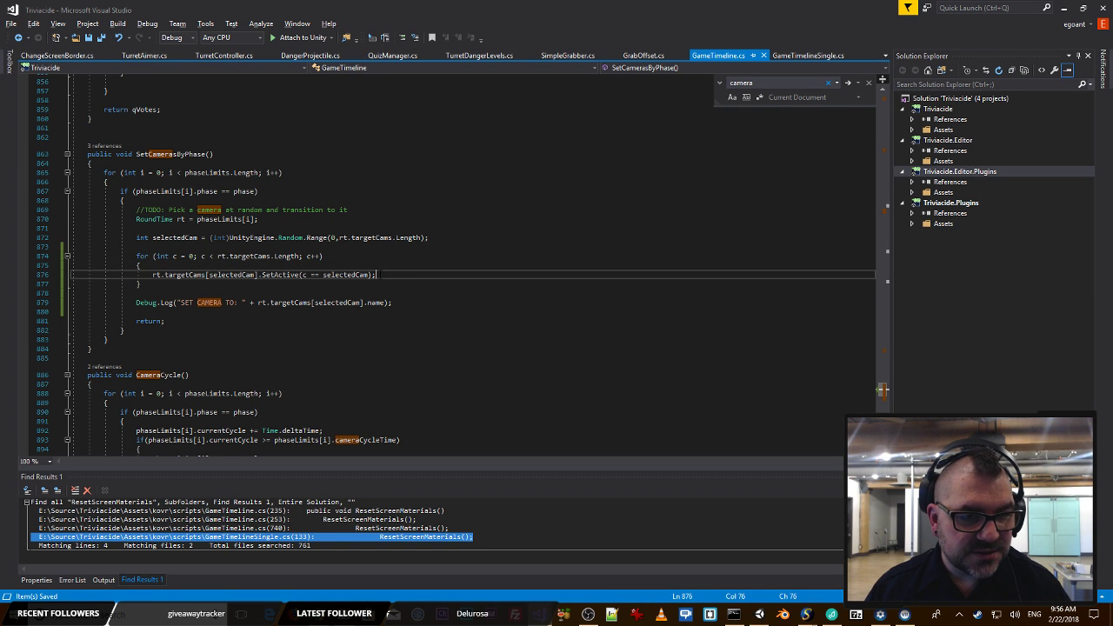
left_click(314, 275)
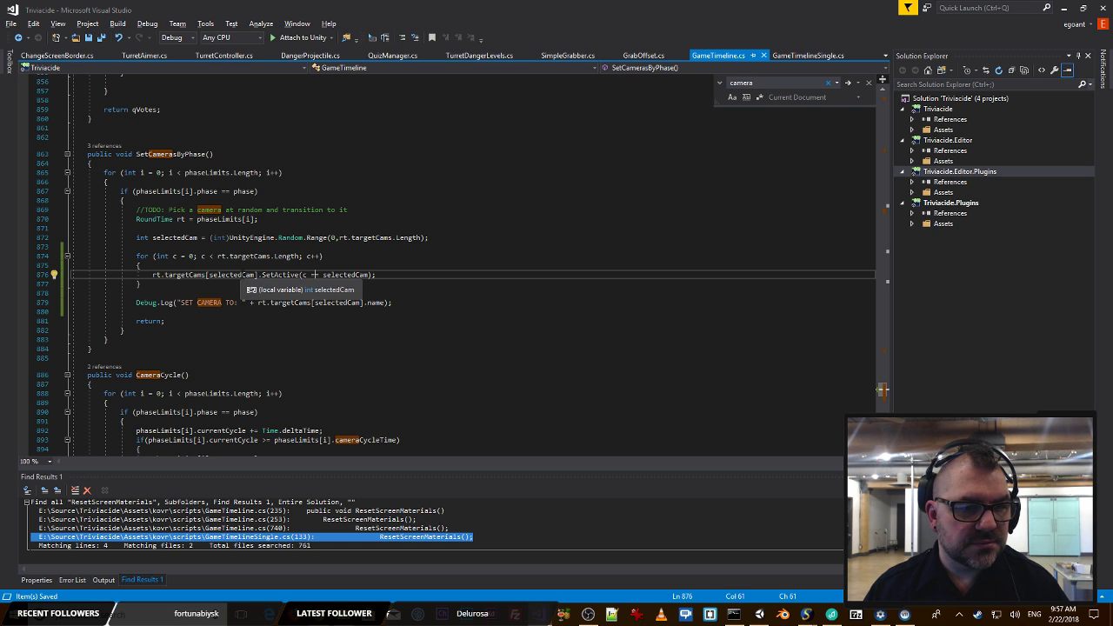
left_click(253, 275)
key("ctrl+BackSpace")
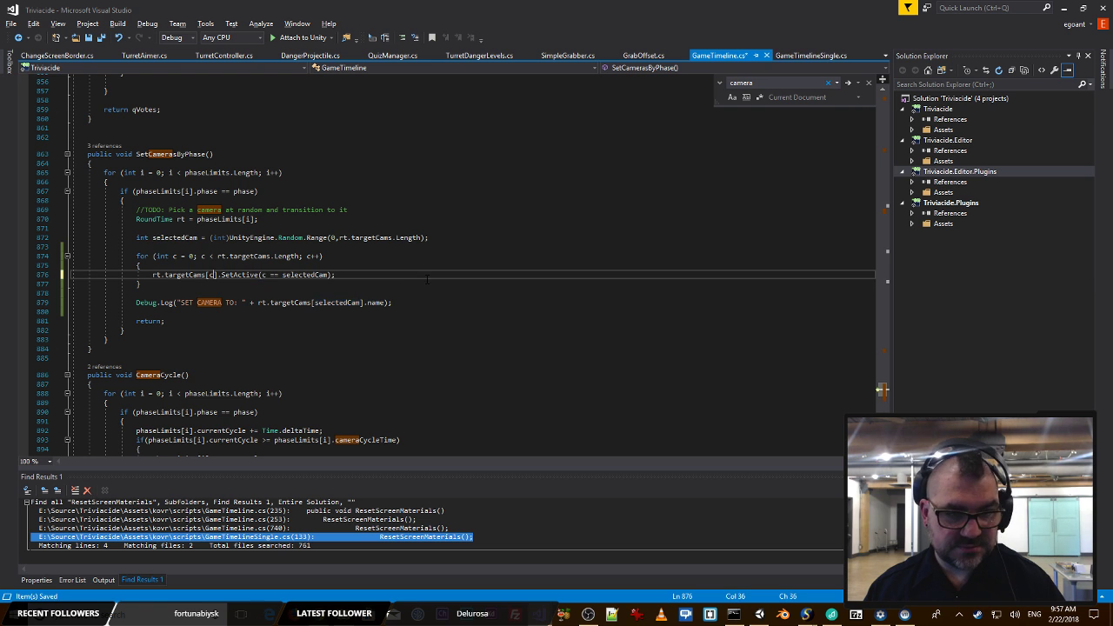
type("c")
key("End")
key("ctrl+s")
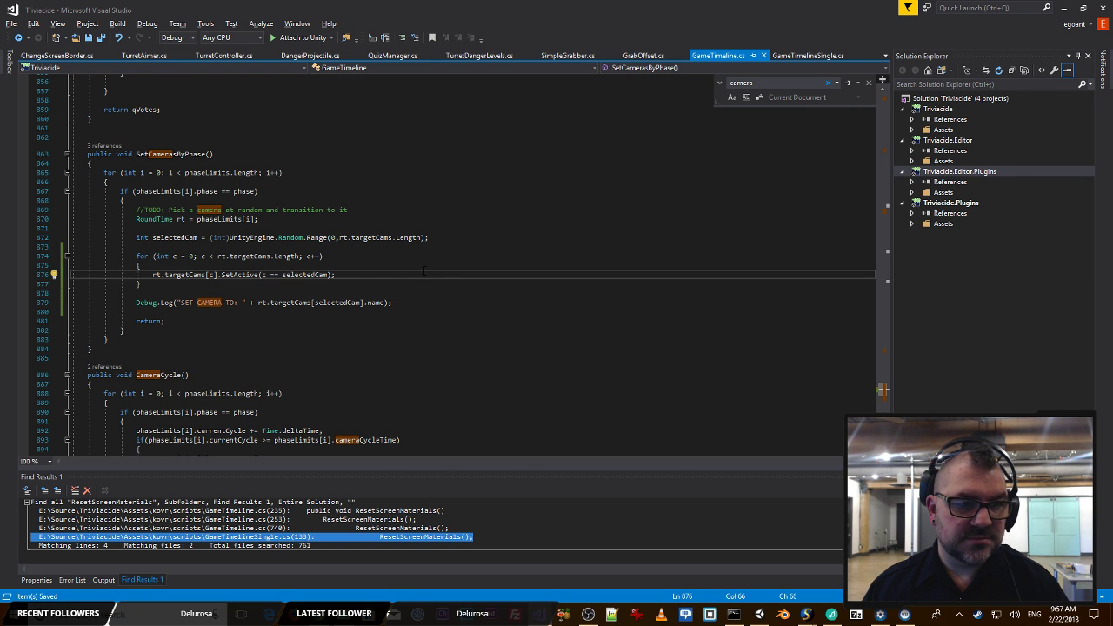
Step: Play-test the game in Unity, submit choice 3 at the trivia question, pause during the defend phase to inspect PlayerDangerLeft, and stop the game
key("alt+Tab")
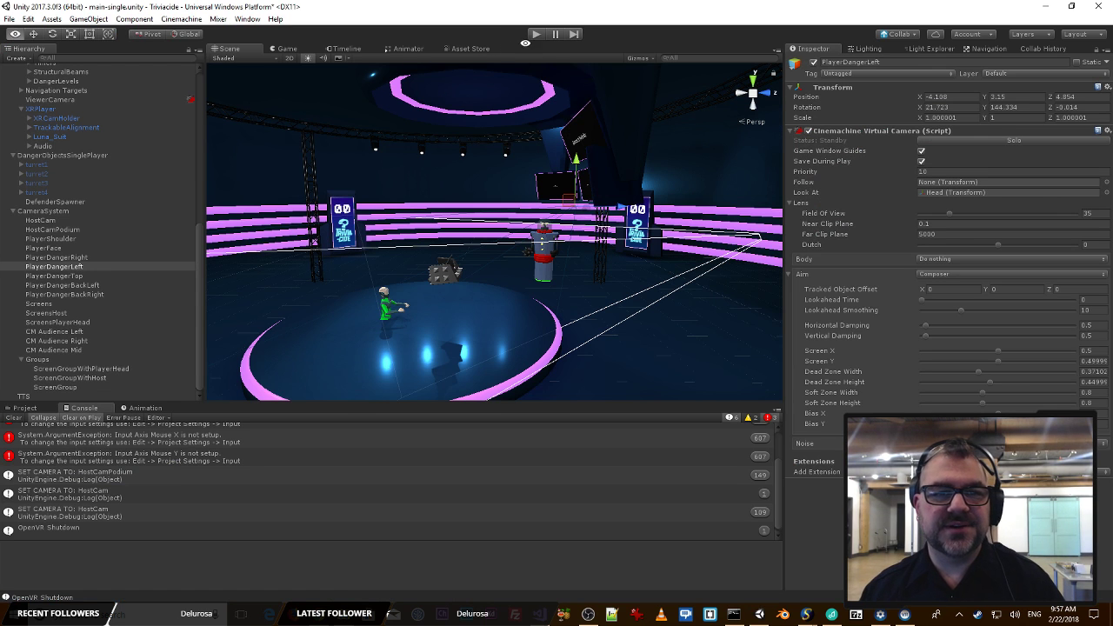
left_click(535, 34)
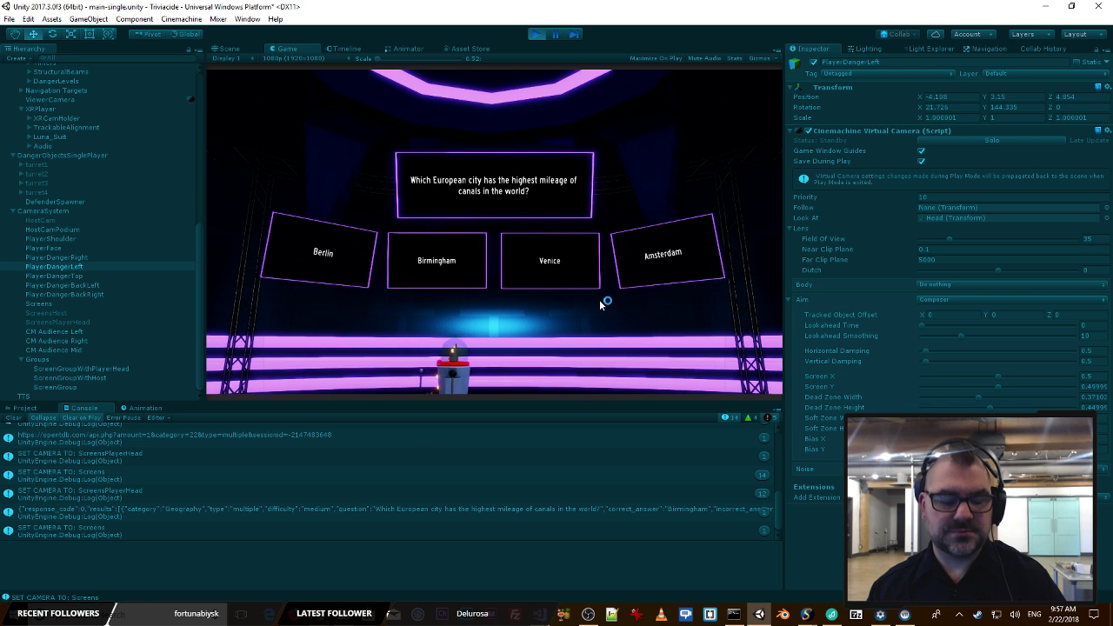
key("3")
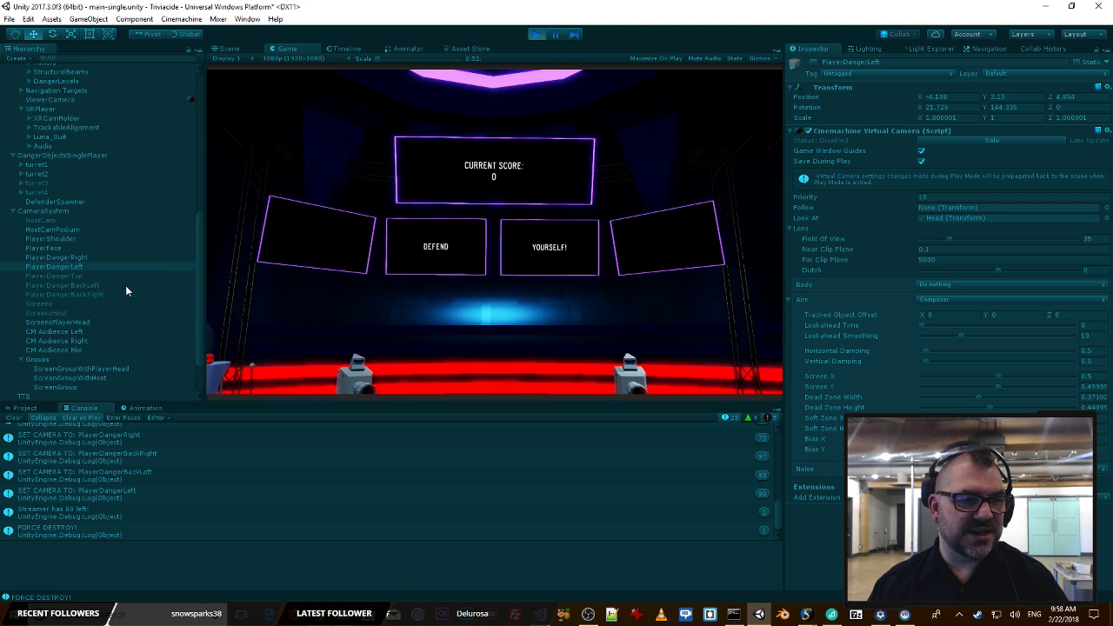
left_click(555, 35)
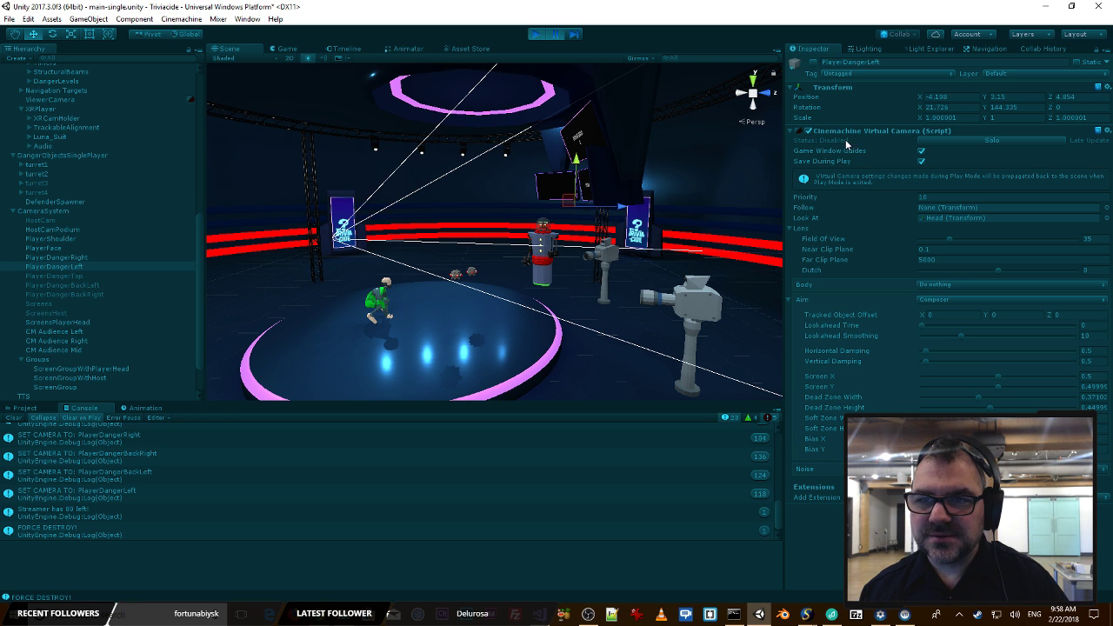
left_click(535, 35)
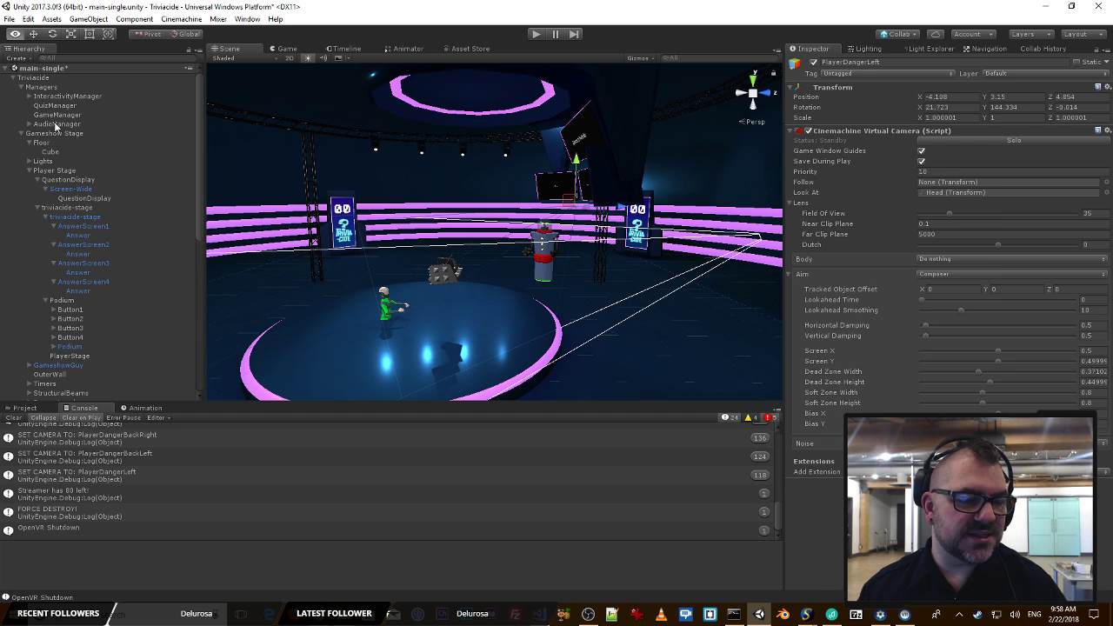
Step: Switch back to Visual Studio and review the phase check in the CameraCycle method
key("alt+Tab")
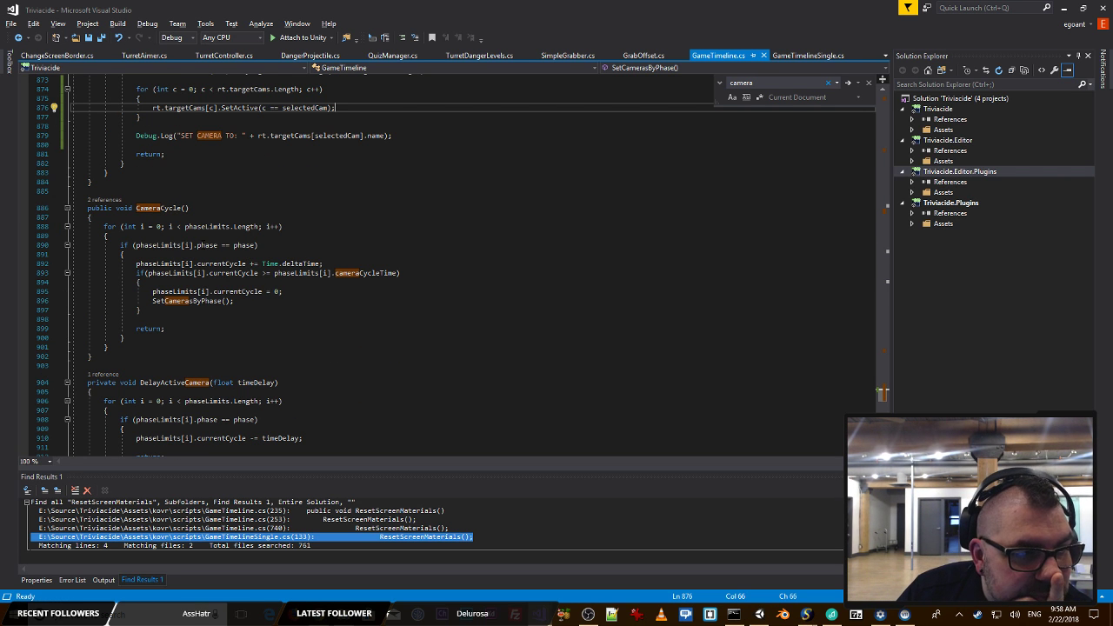
left_click(286, 245)
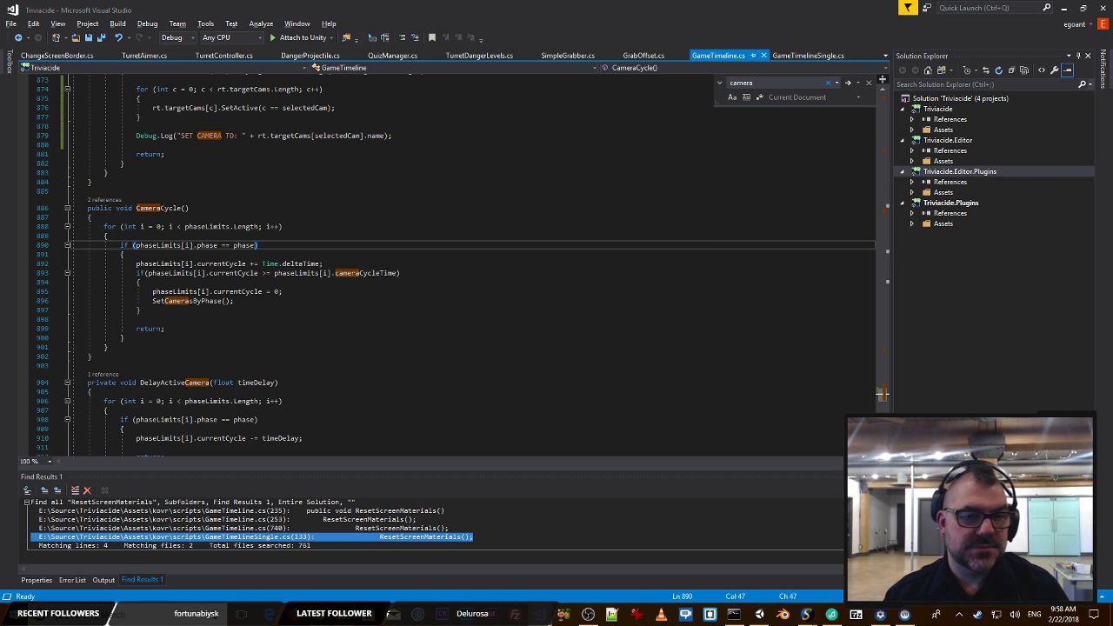
left_click(387, 273)
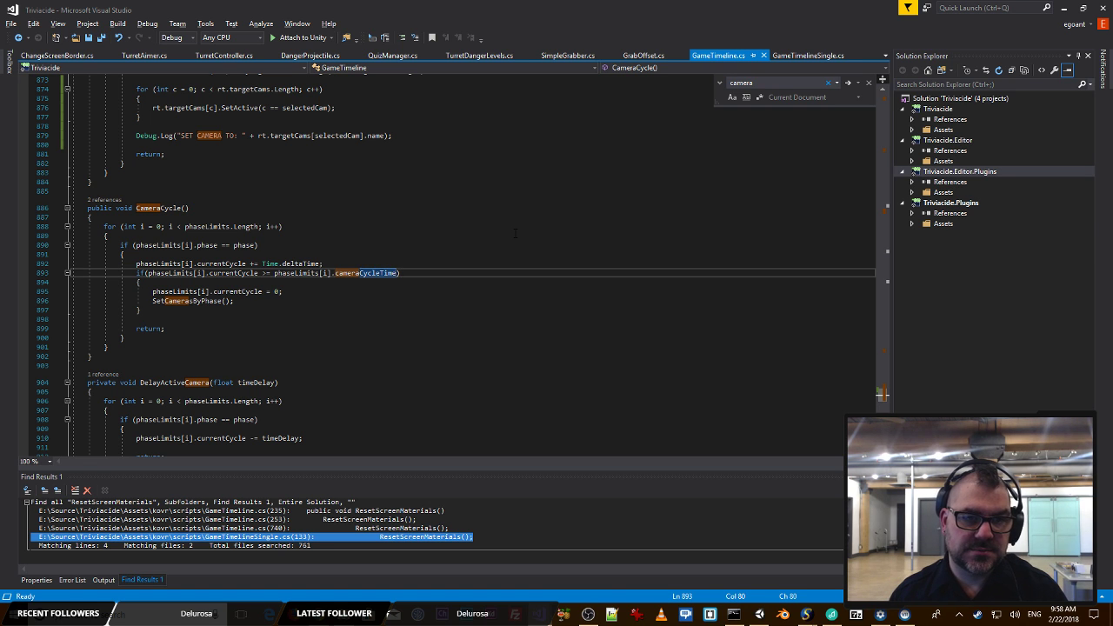
key("Right")
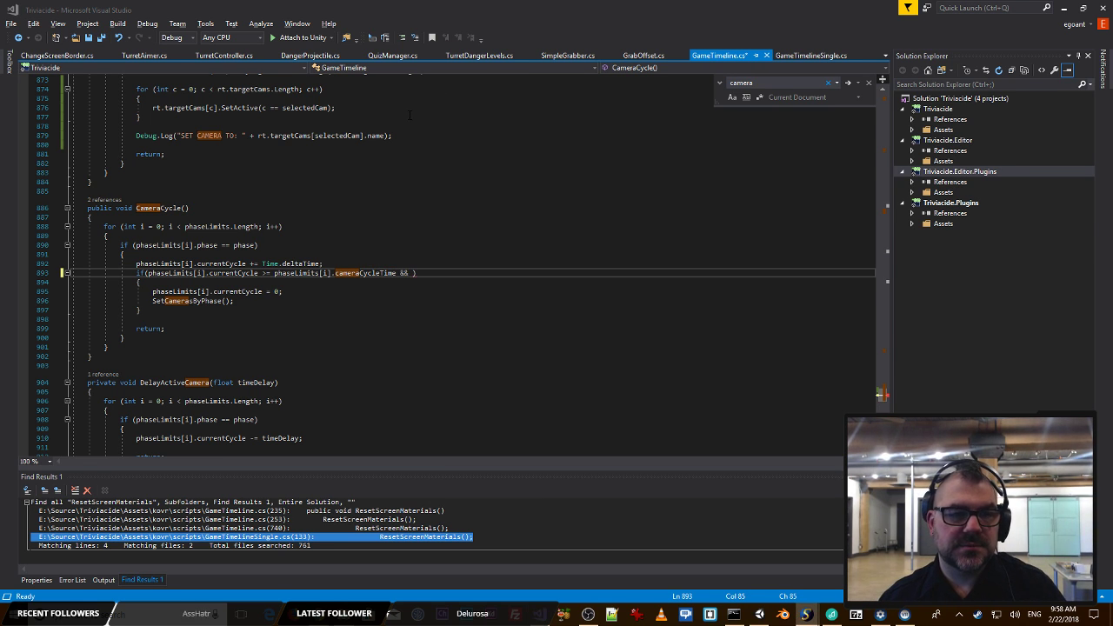
key("alt+Tab")
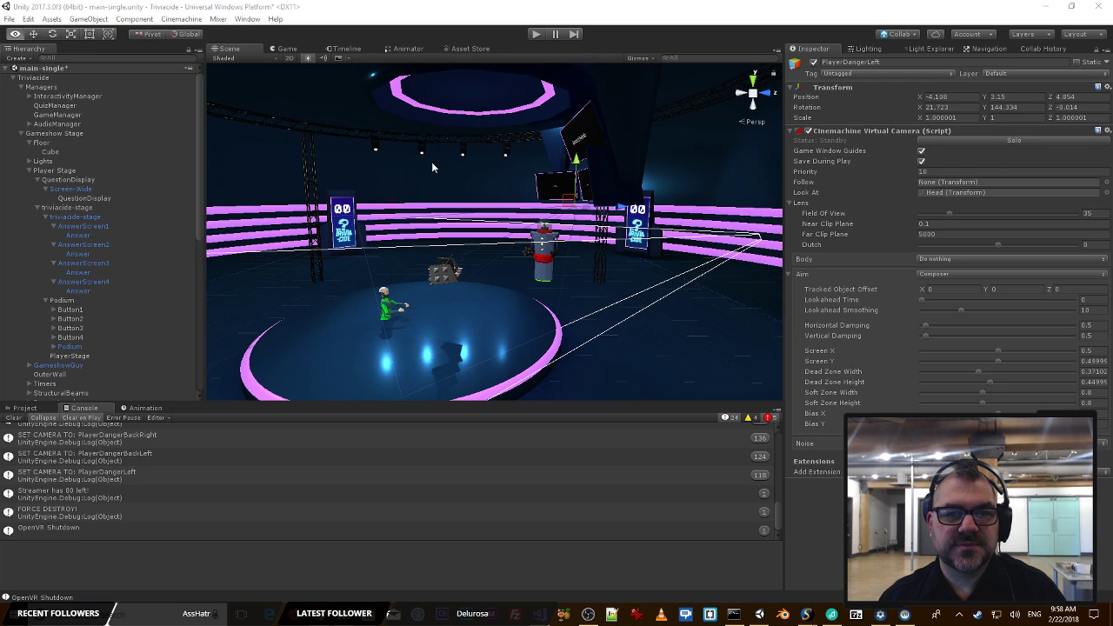
key("alt+Tab")
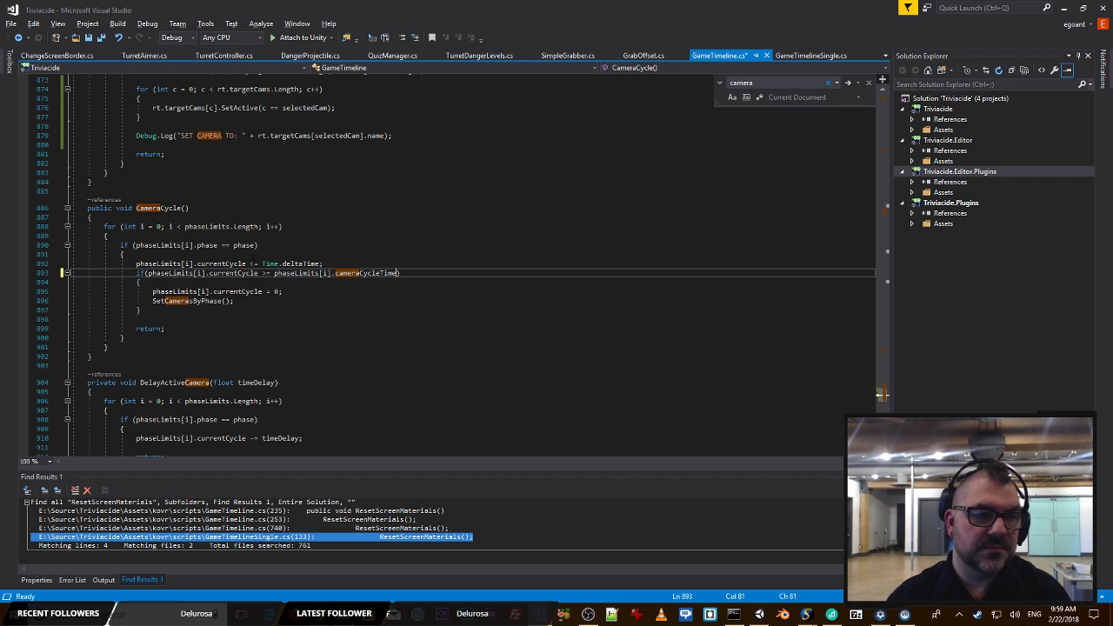
Step: Extend the phase check in CameraCycle with && phaseLimits[i].cameraCycleTime > 0 and save GameTimeline.cs
left_click(256, 245)
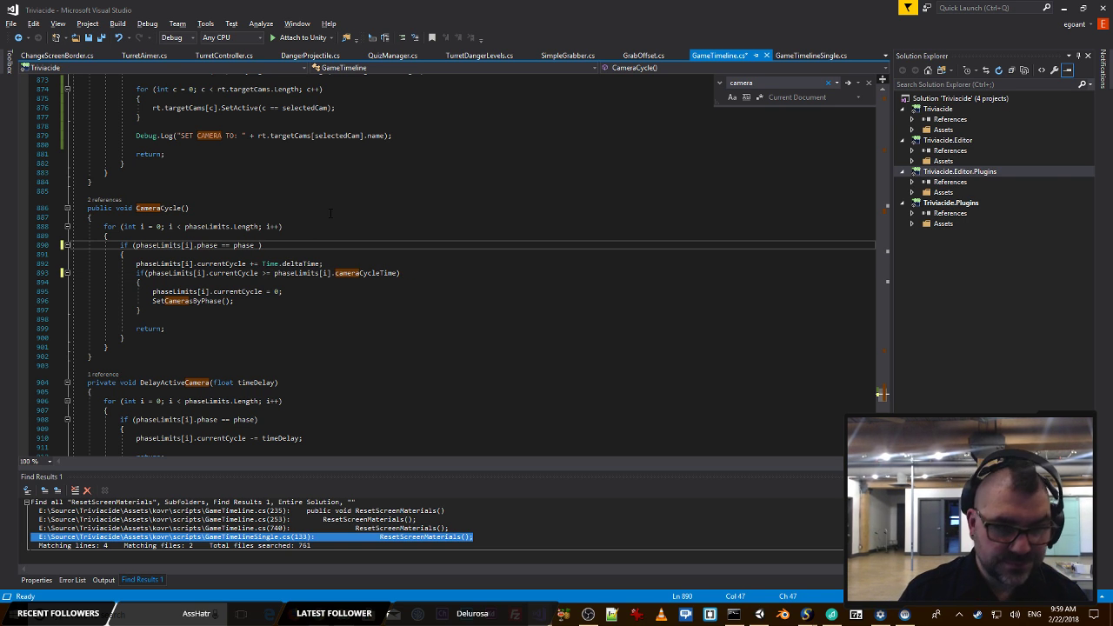
type("&& phas")
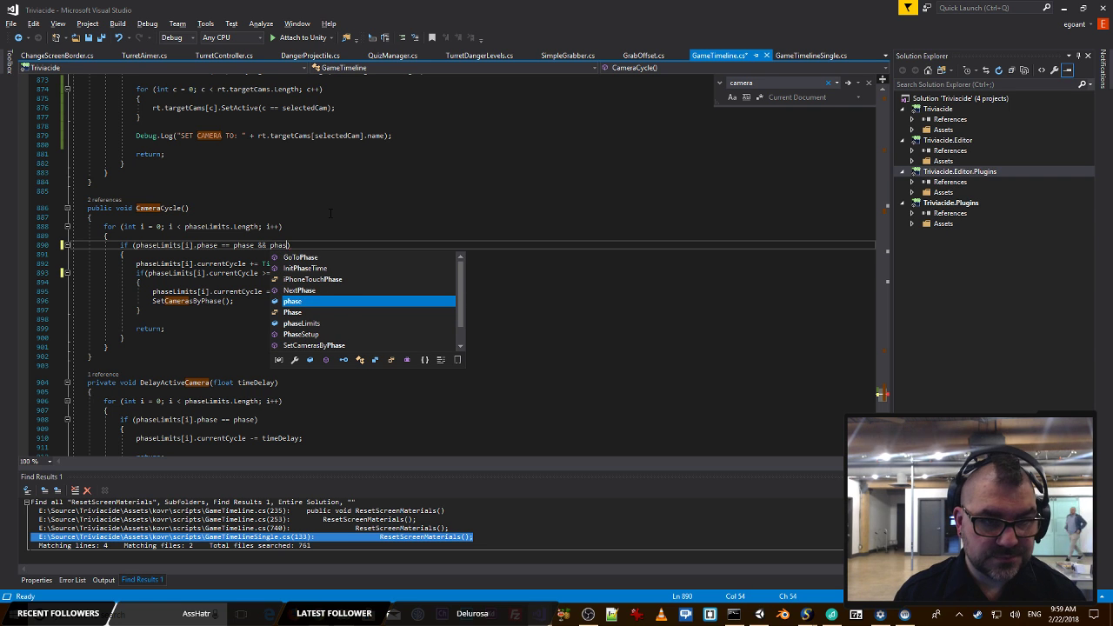
type("eLimits")
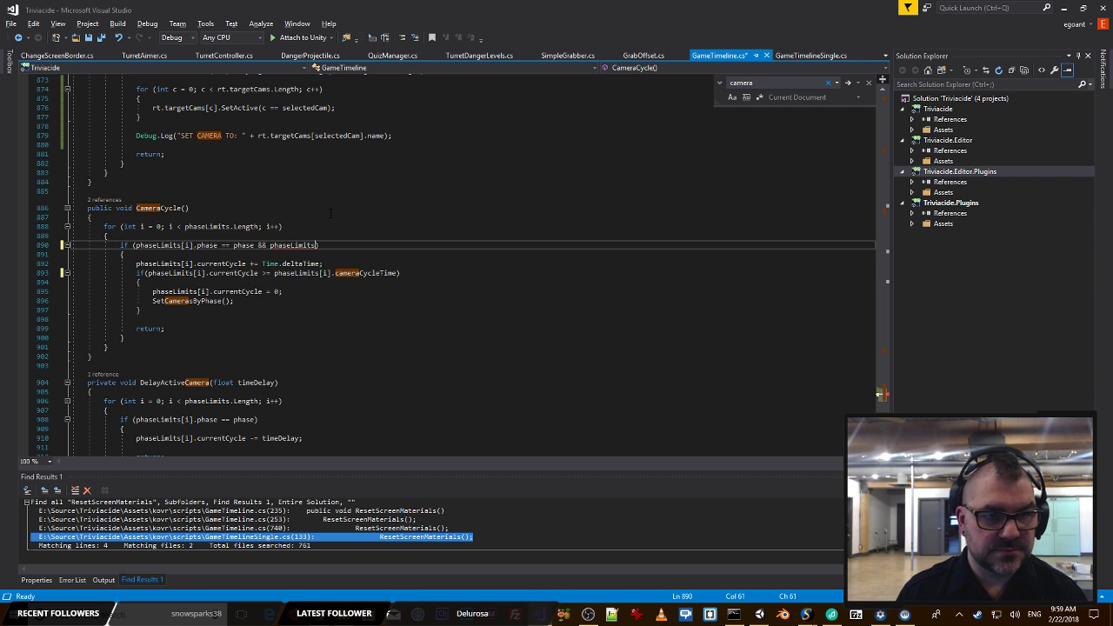
type("[i]")
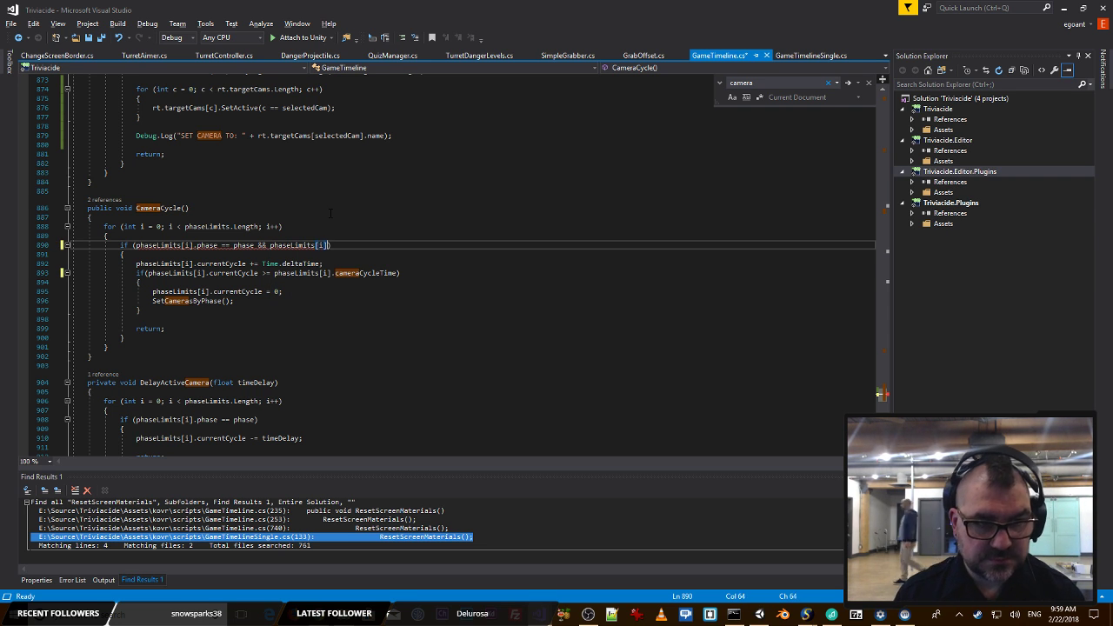
type(".")
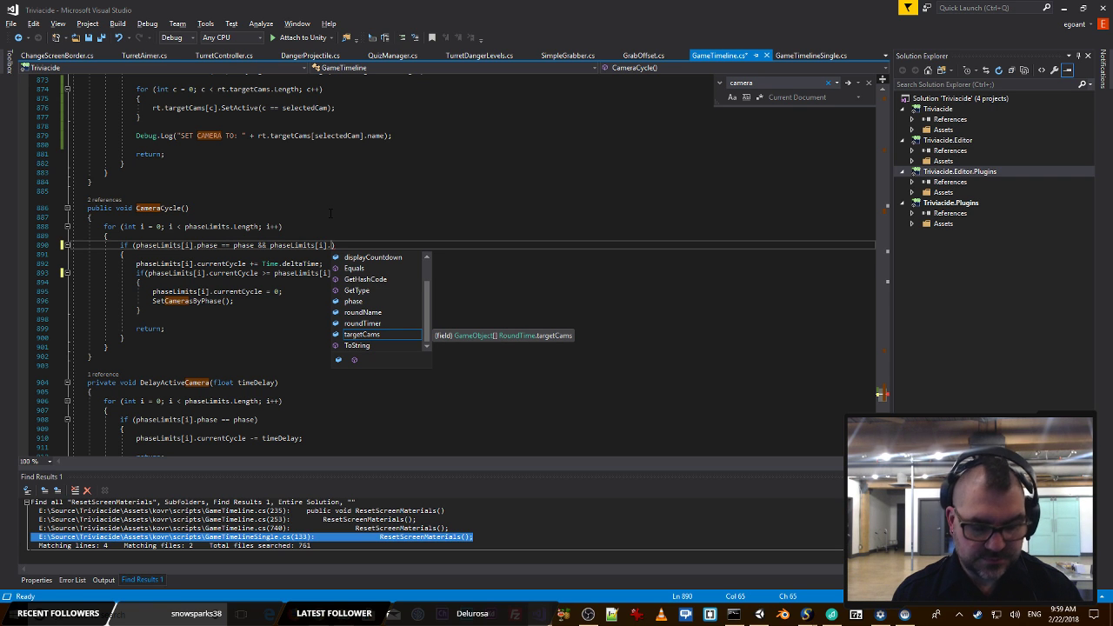
type("p")
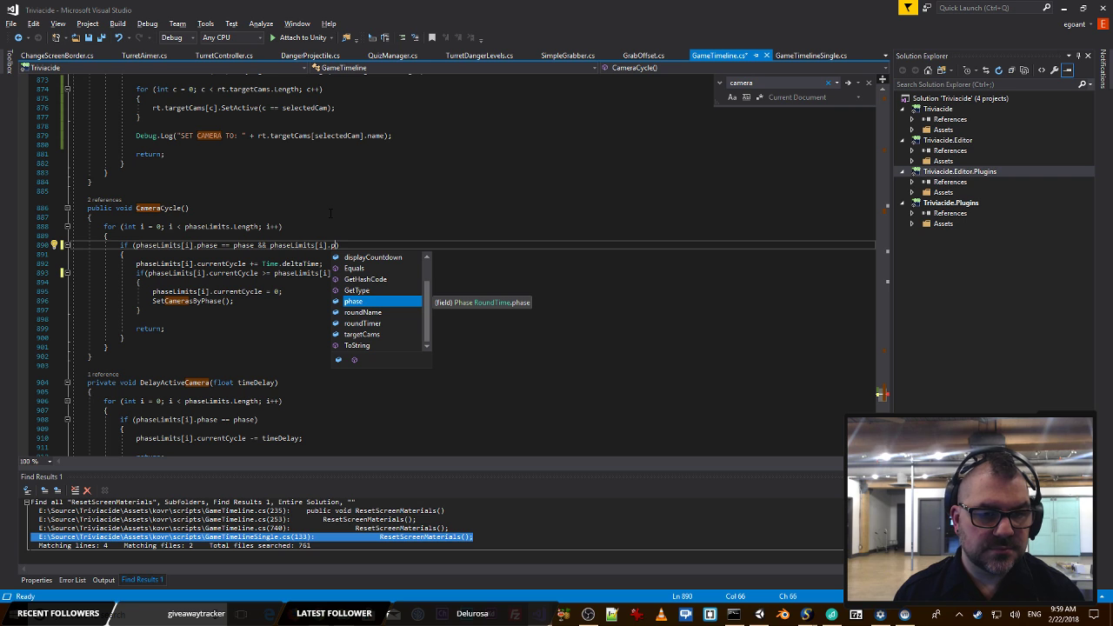
key("Down")
key("Up")
key("Up")
key("Up")
key("Up")
key("Up")
key("Up")
key("Up")
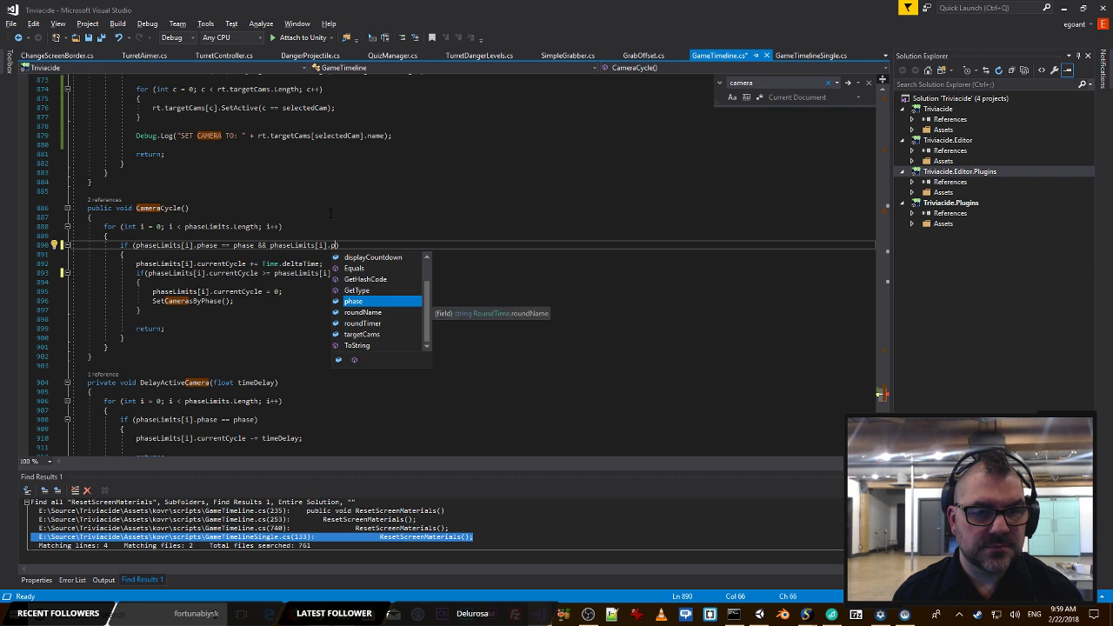
key("Up")
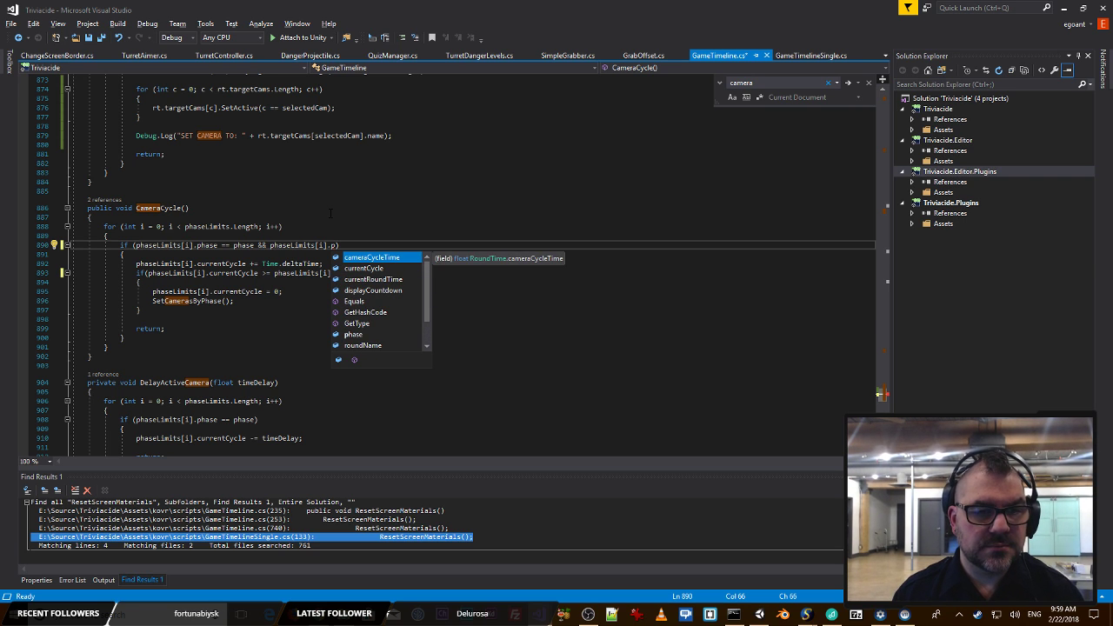
key("Tab")
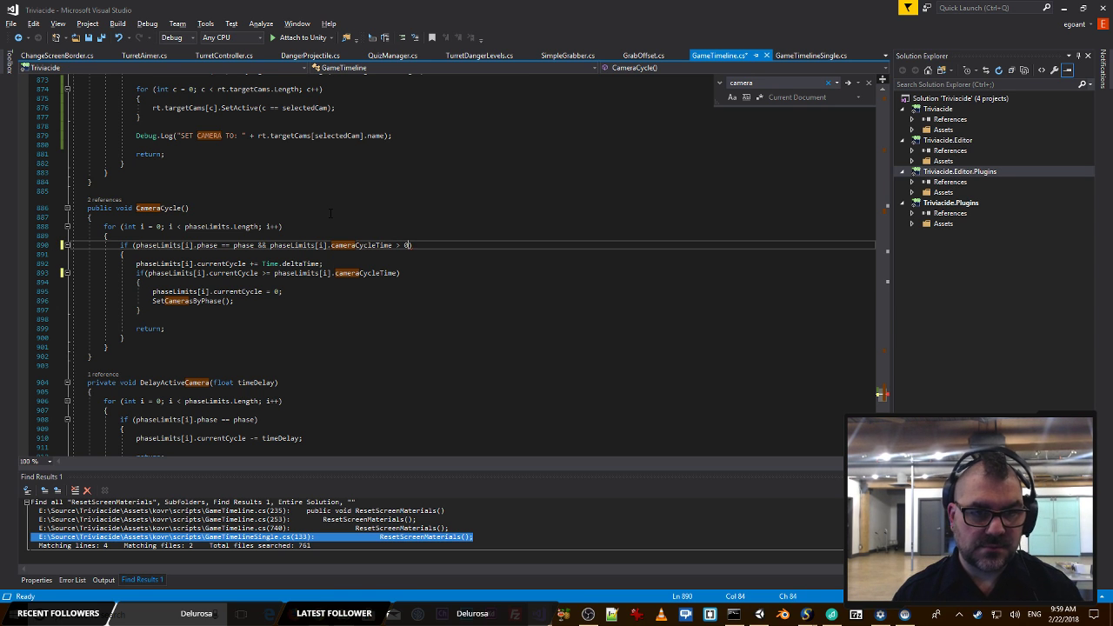
key("ctrl+s")
Step: Switch to Unity, run the game to test the camera cycling, and inspect the InvalidOperationException entry in the console
key("alt+Tab")
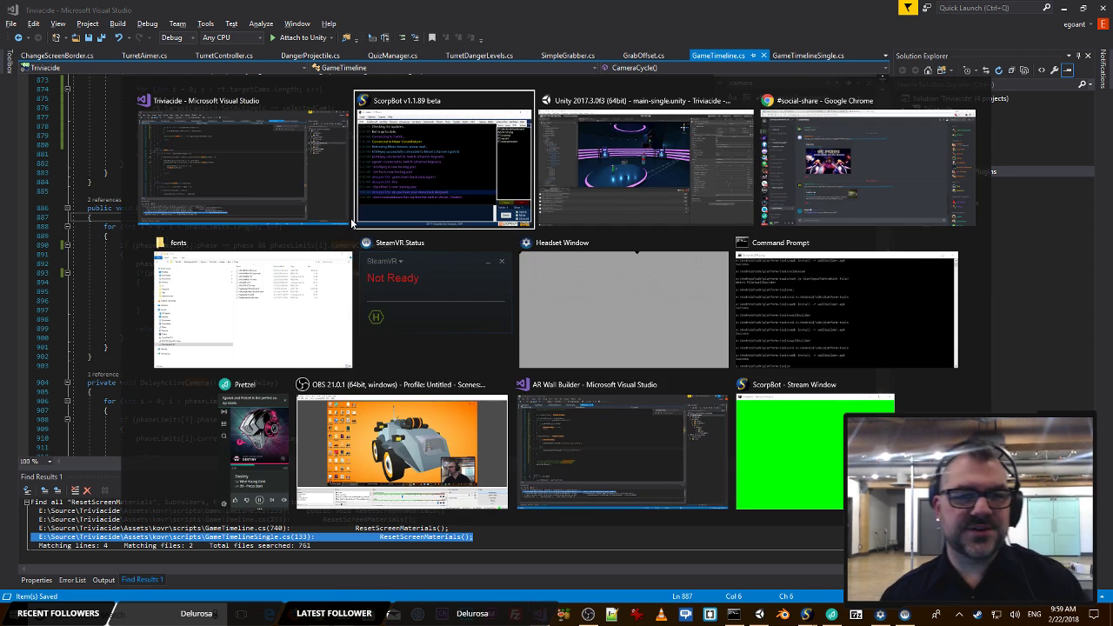
left_click(537, 36)
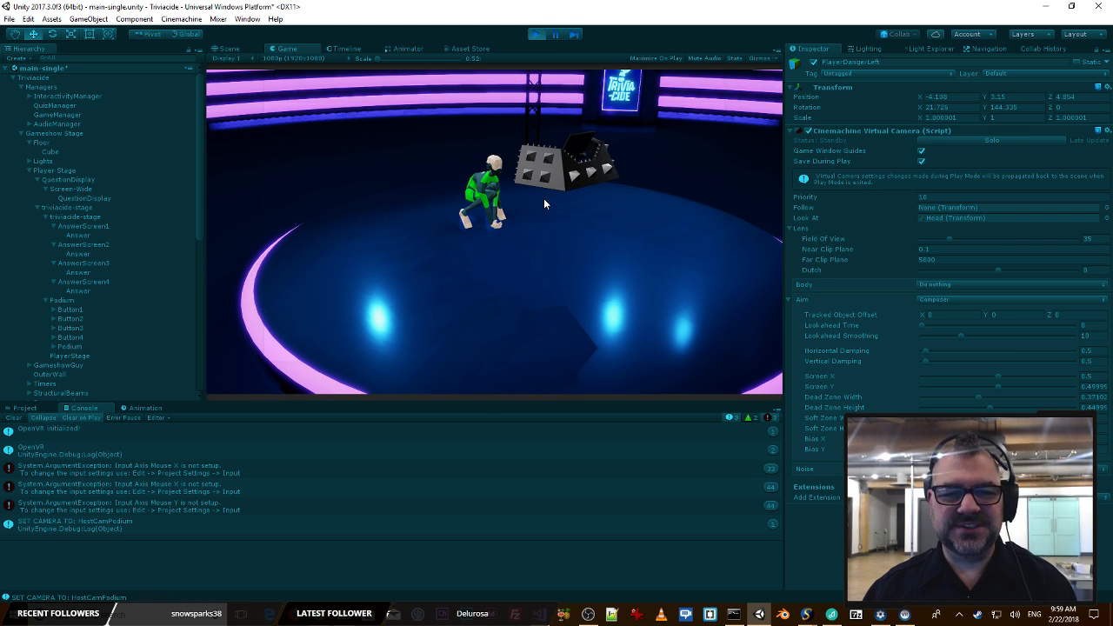
scroll(155, 292, "down", 10)
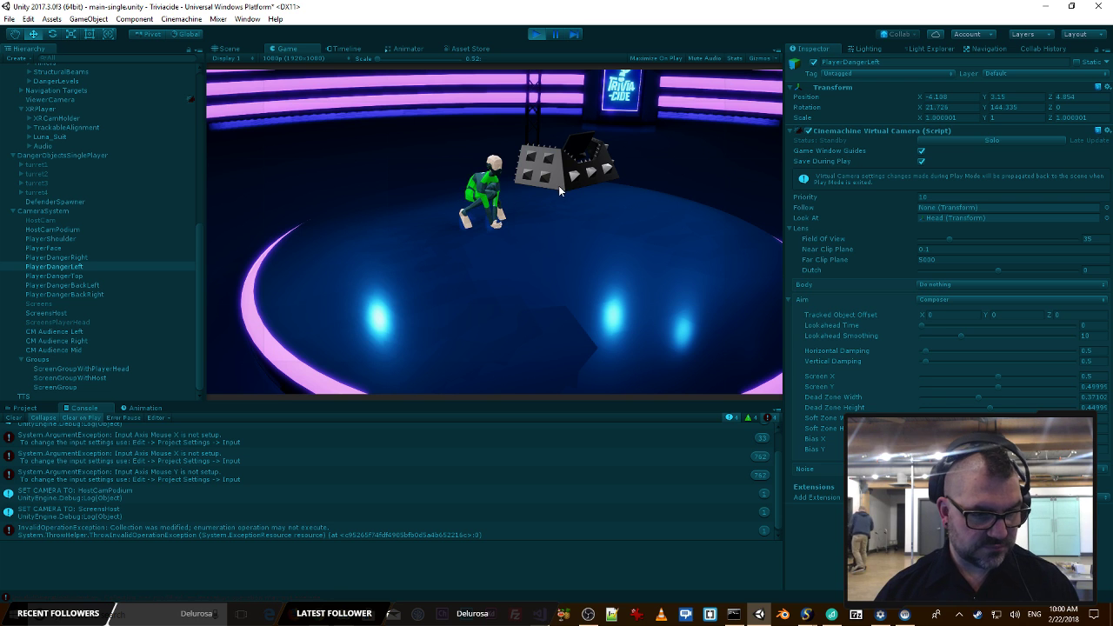
left_click(191, 531)
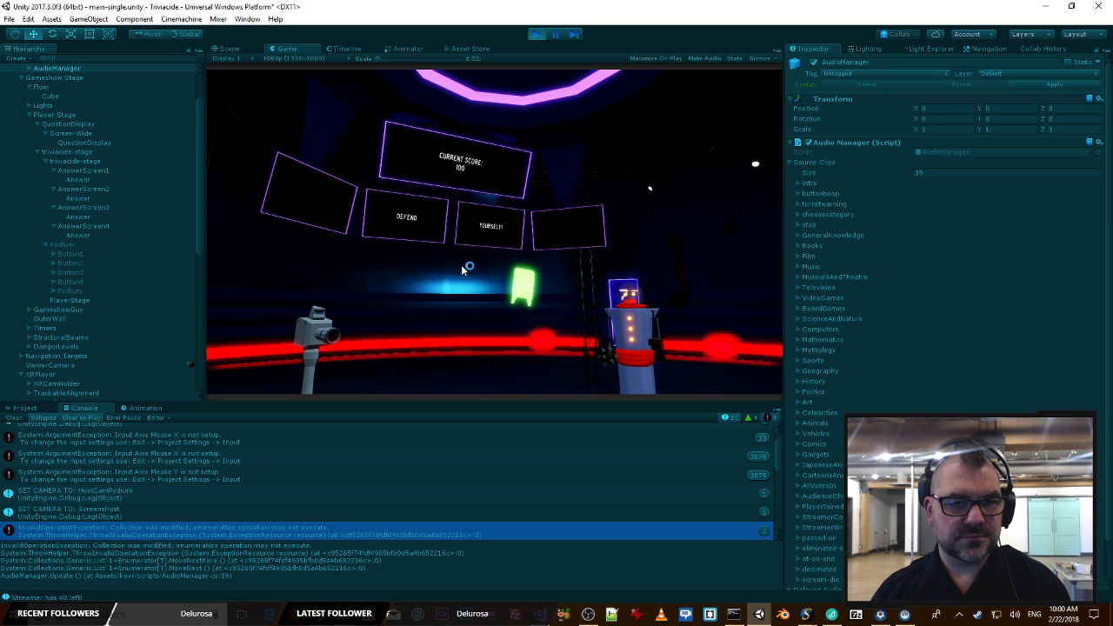
Step: In the running game, inspect PlayerDangerBackRight and deactivate the HostCamPodium, PlayerShoulder and PlayerFace cameras under CameraSystem
scroll(74, 315, "down", 10)
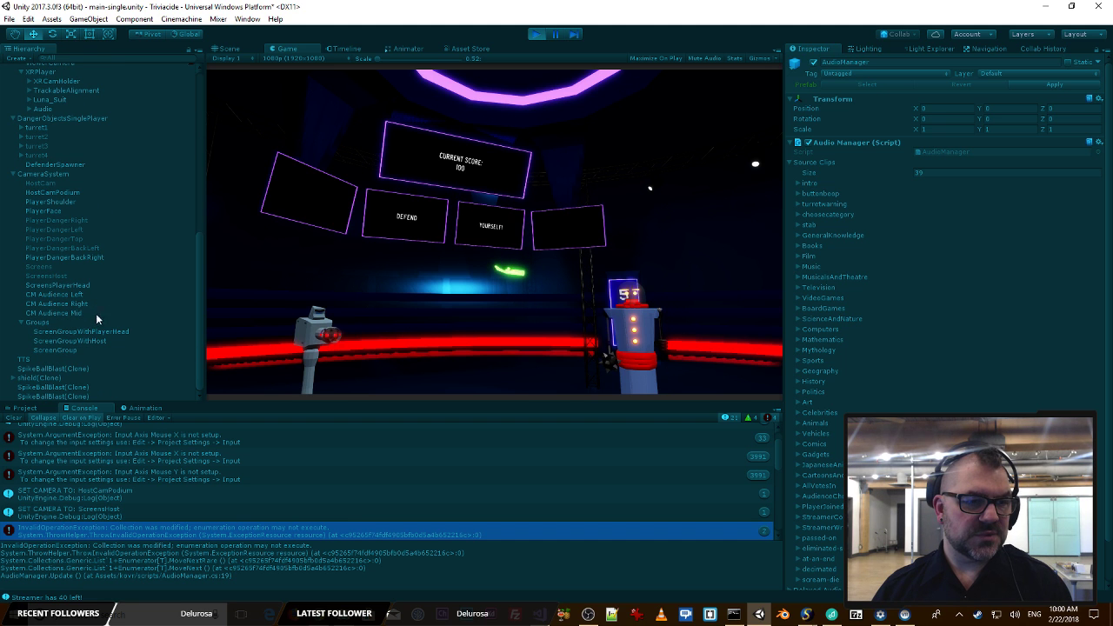
left_click(76, 257)
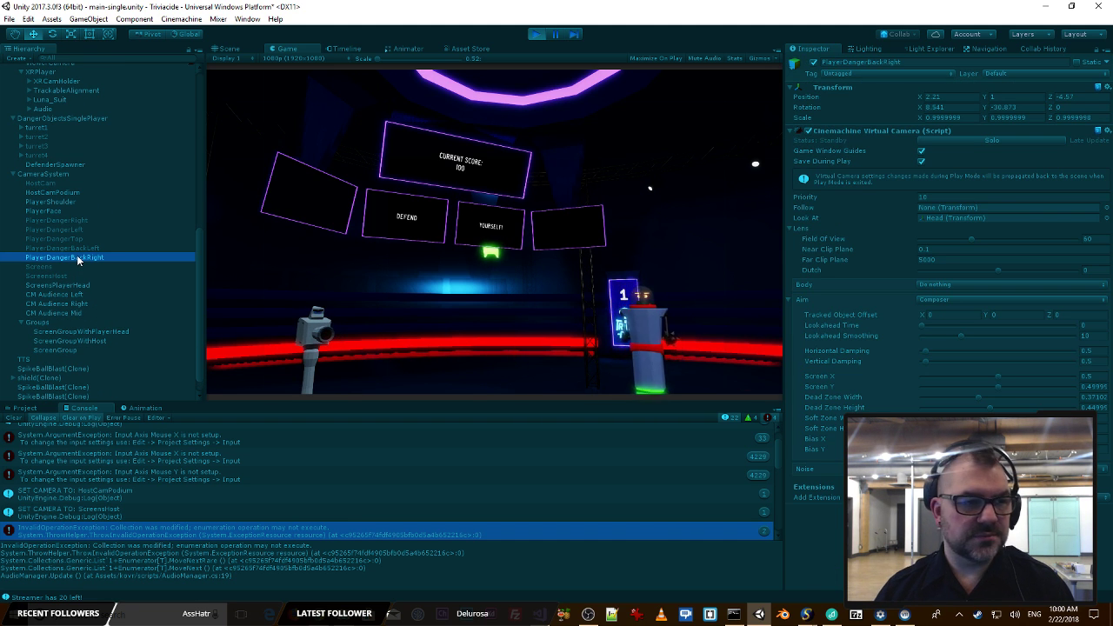
left_click(67, 193)
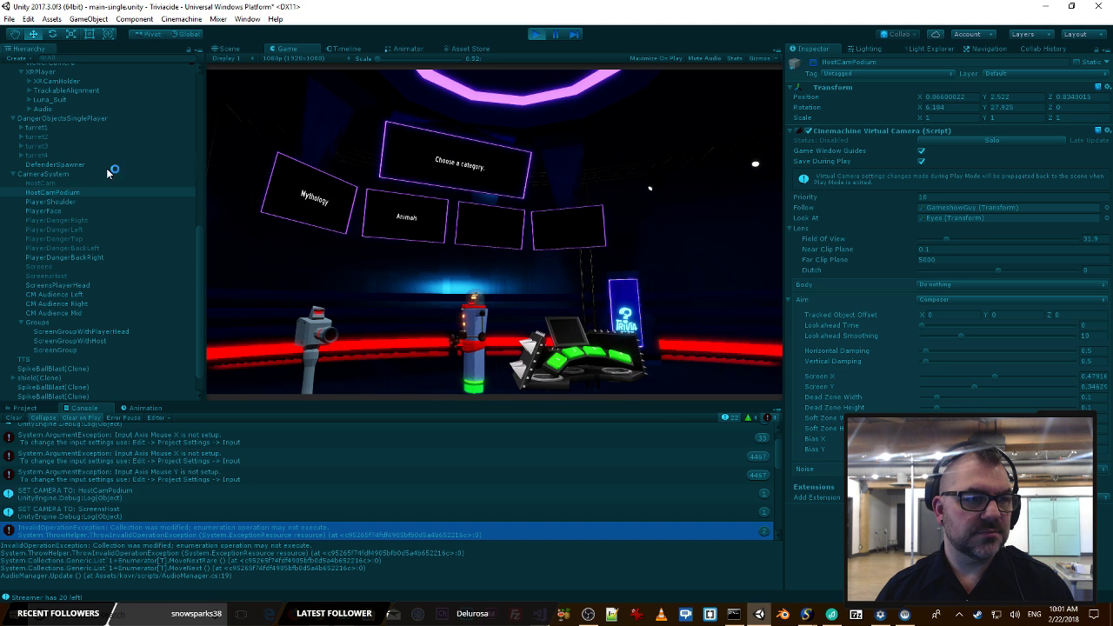
left_click(60, 201)
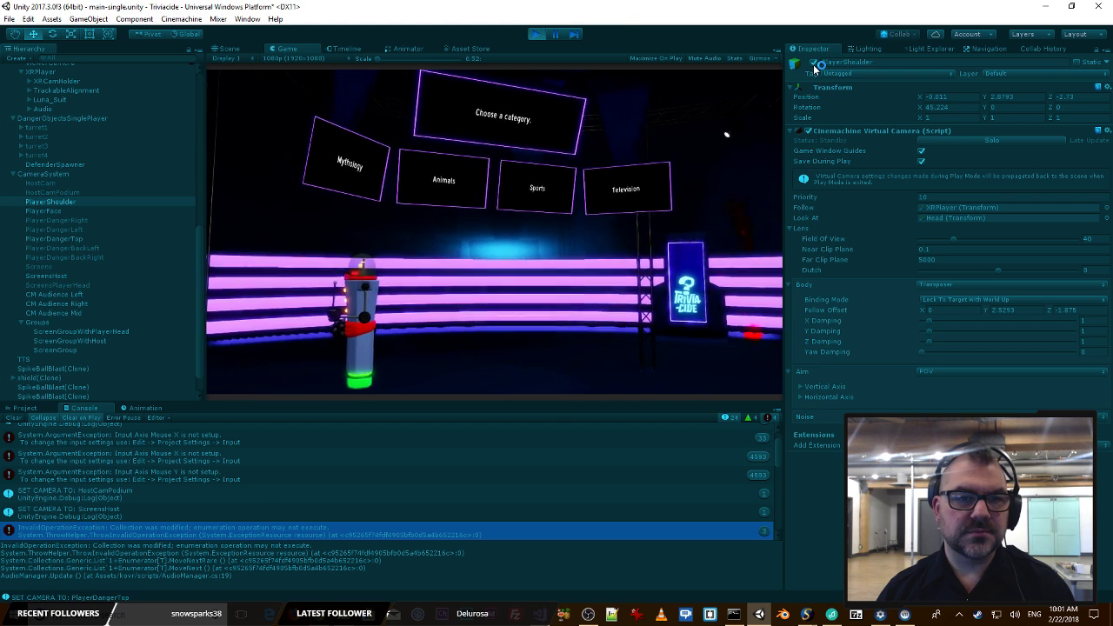
left_click(61, 210)
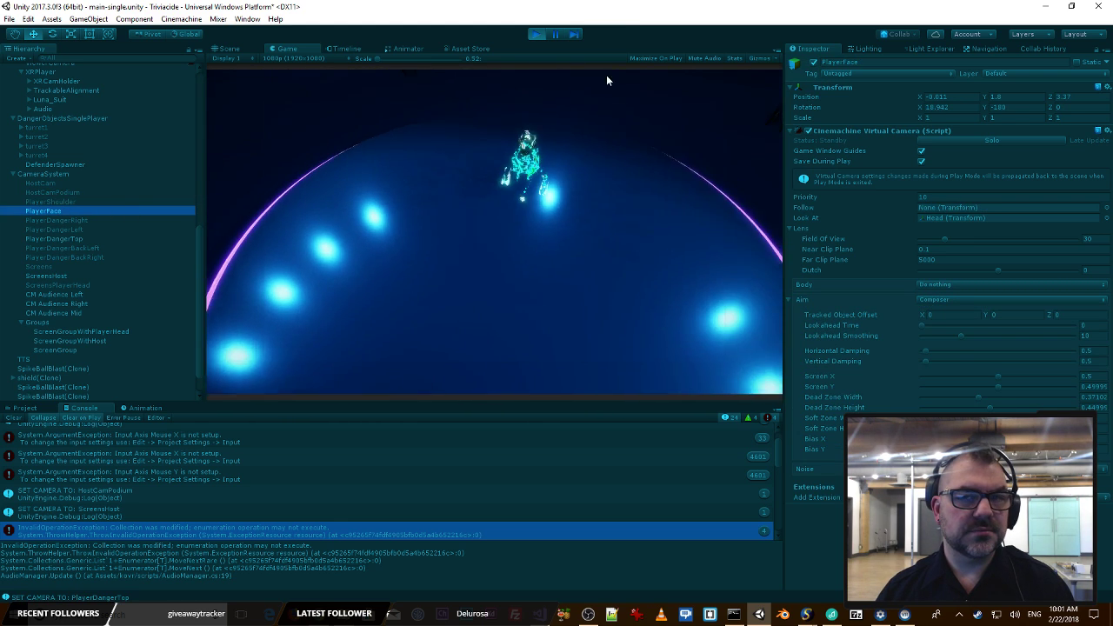
left_click(814, 64)
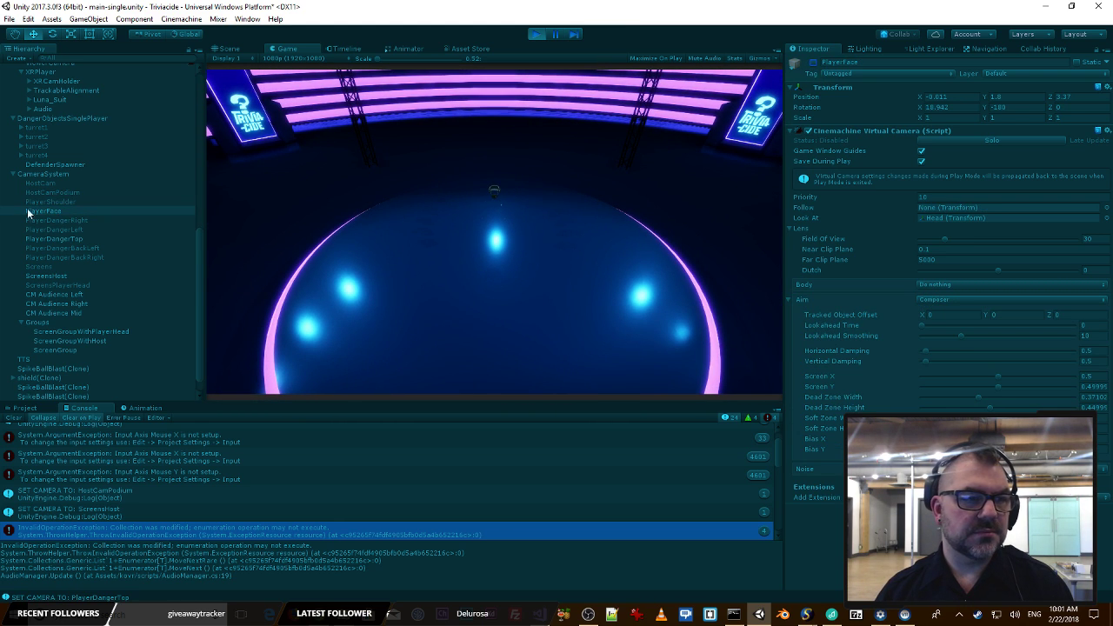
Step: Deactivate the ScreensHost and PlayerDangerTop cameras while the game is running
left_click(57, 221)
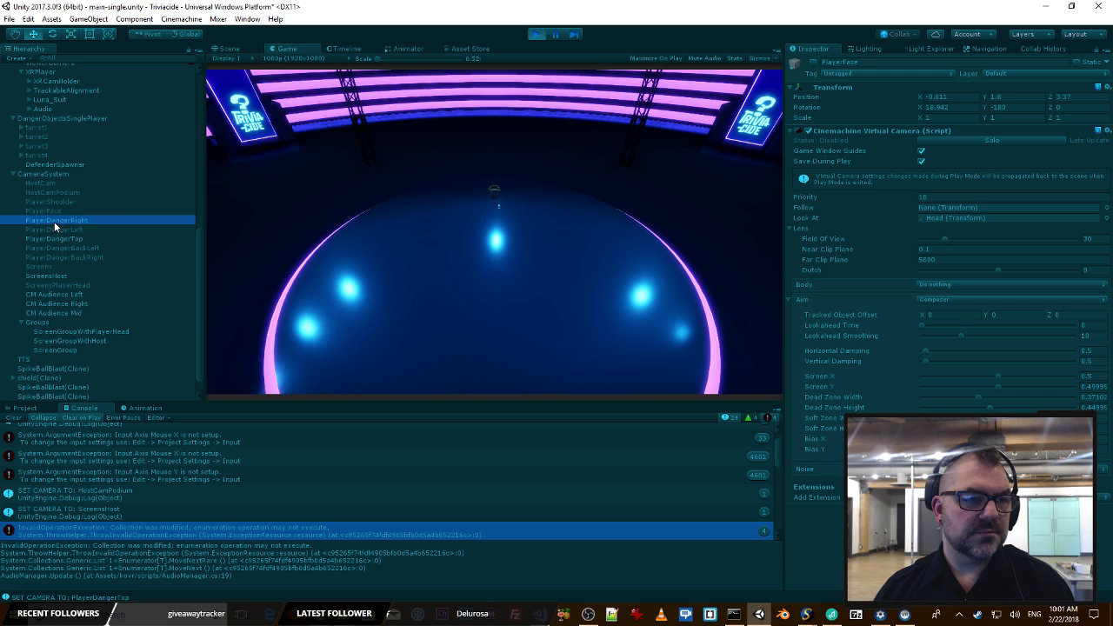
left_click(61, 274)
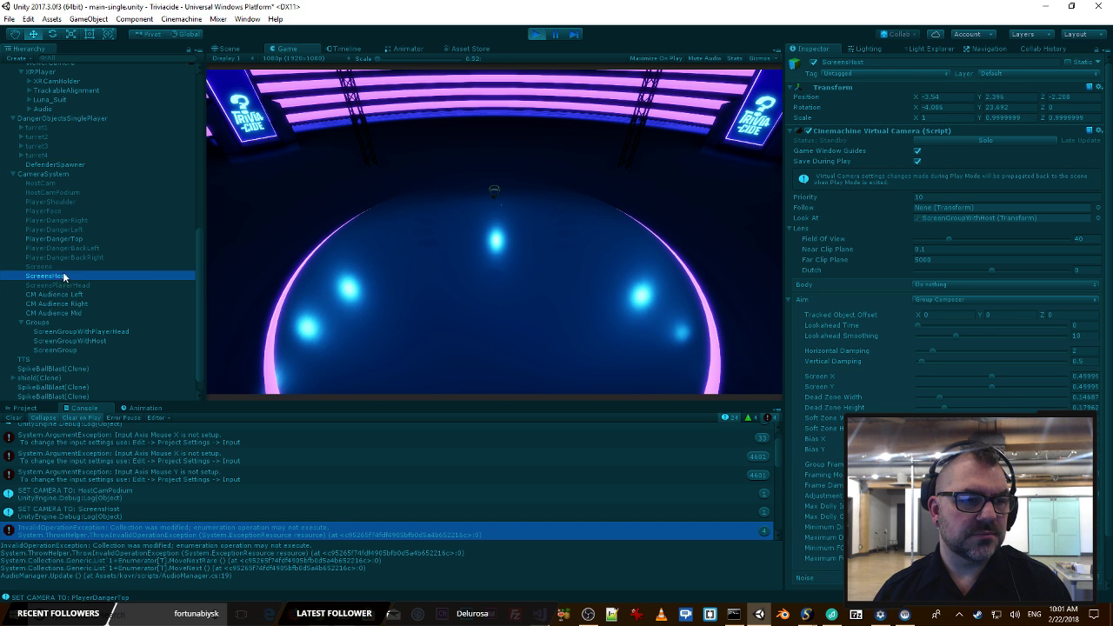
left_click(815, 64)
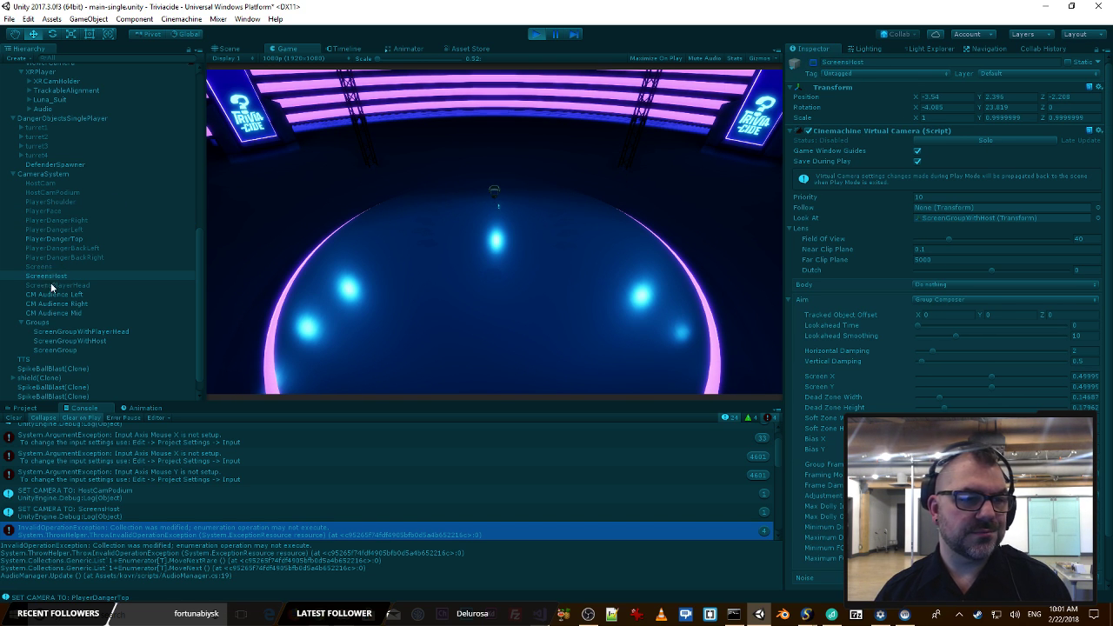
left_click(119, 238)
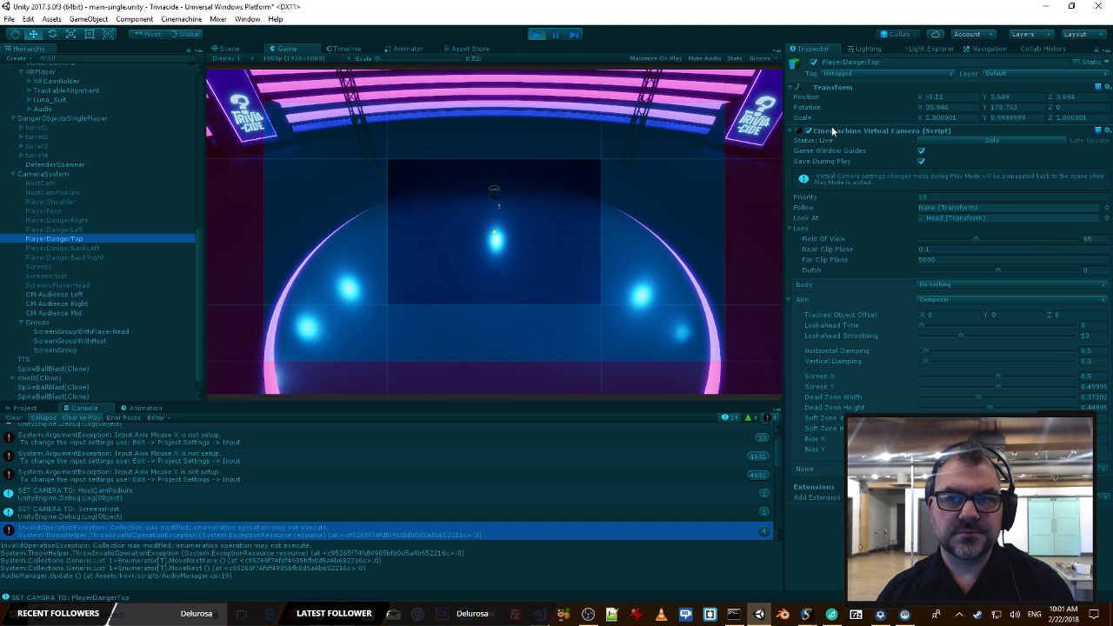
left_click(814, 64)
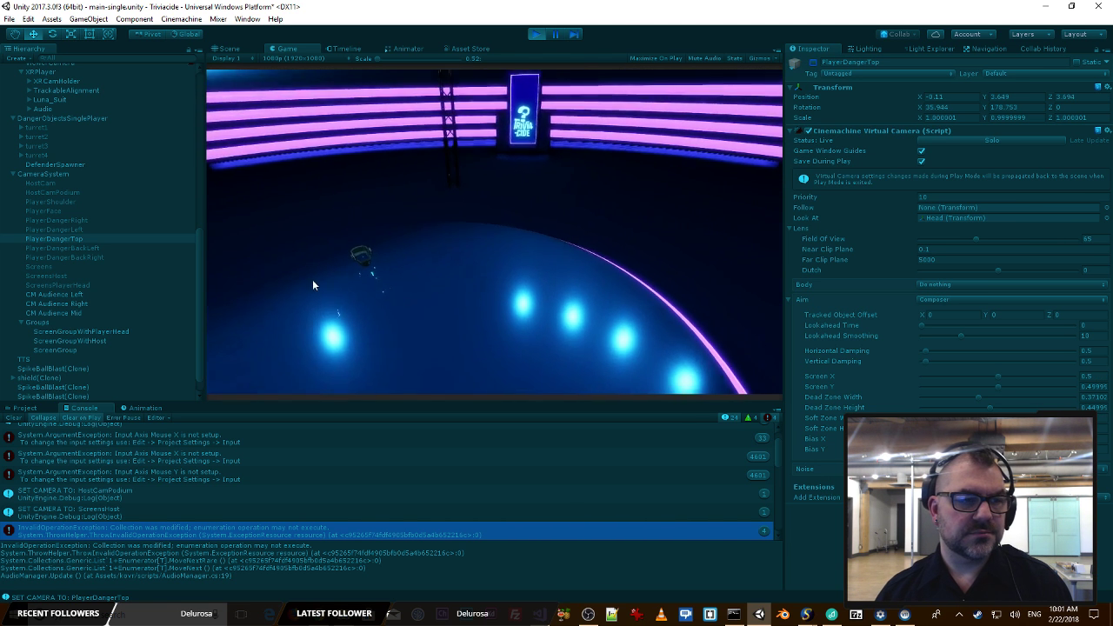
Step: Deactivate the CM Audience Left and CM Audience Right cameras, inspect CM Audience Mid, and stop the game
left_click(79, 295)
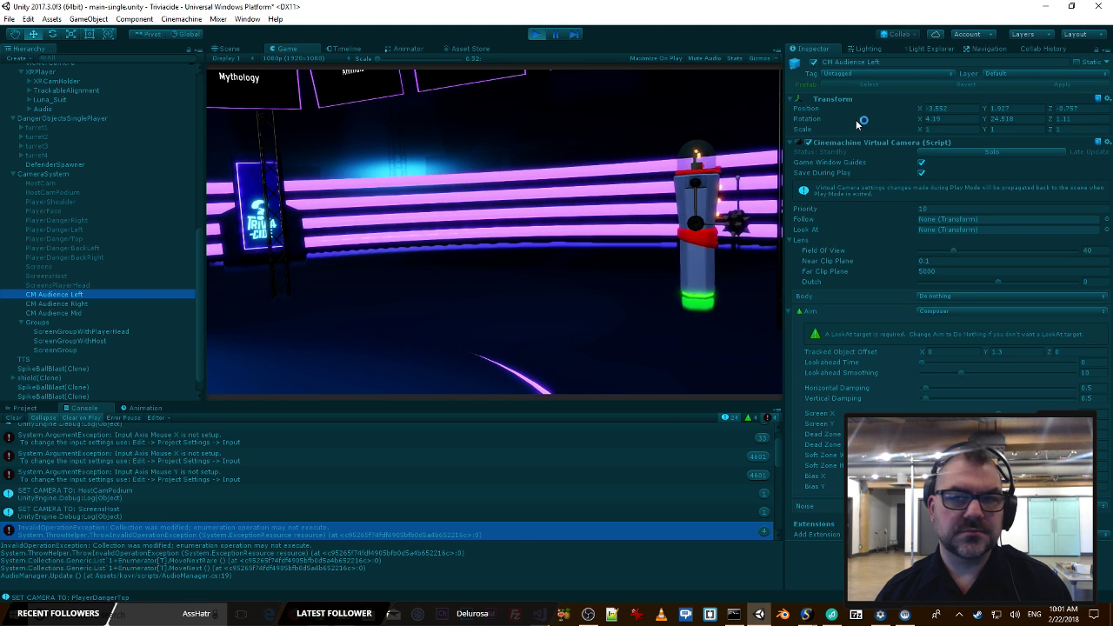
left_click(814, 62)
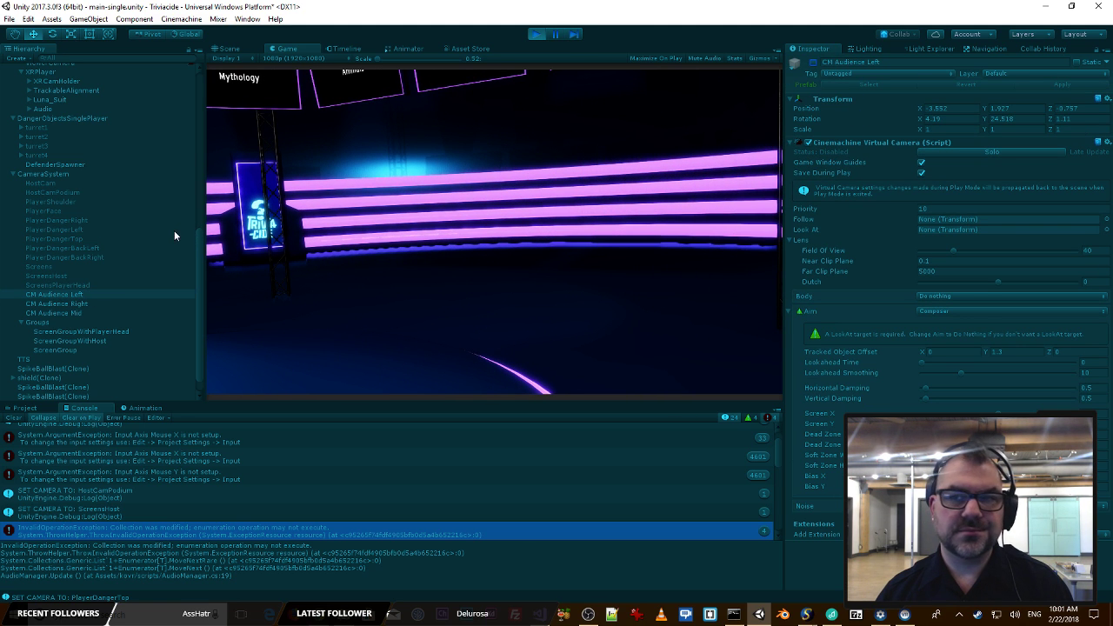
left_click(73, 303)
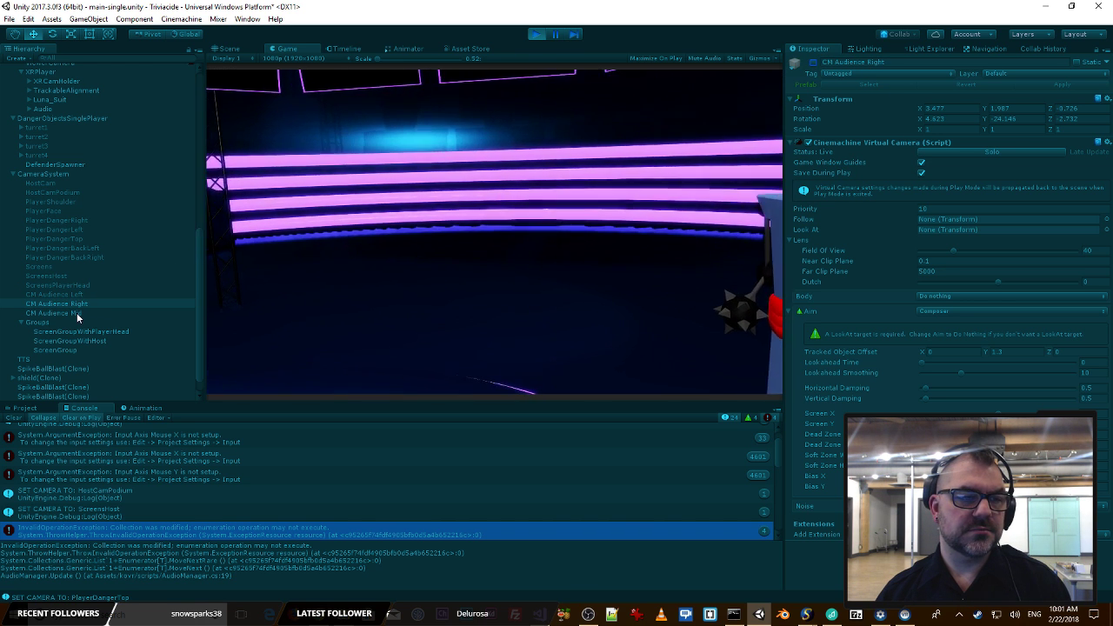
left_click(77, 313)
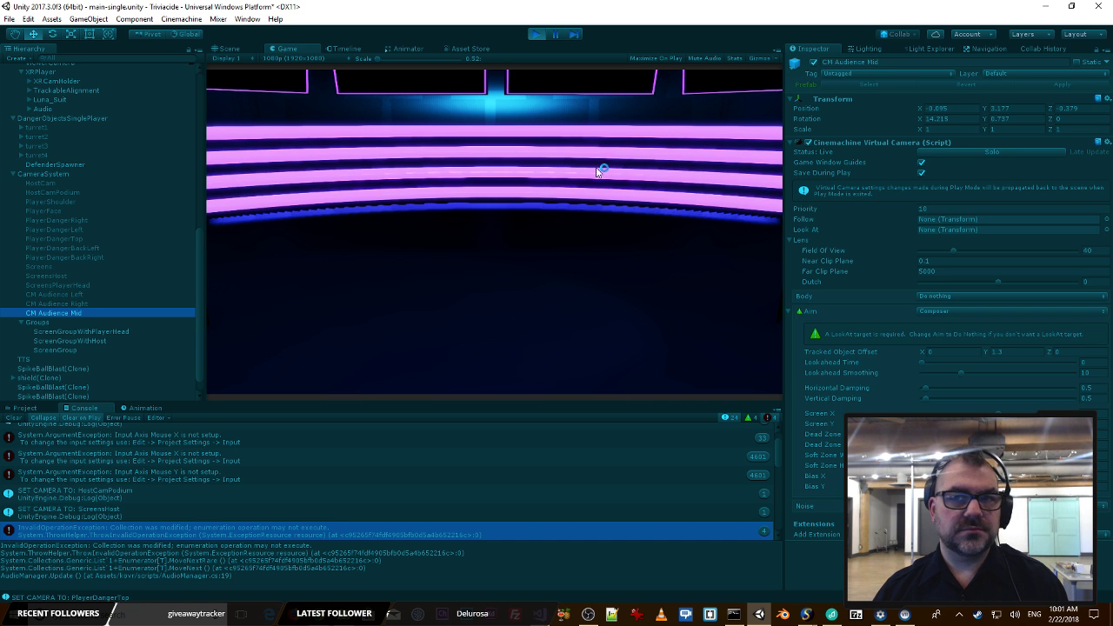
left_click(534, 34)
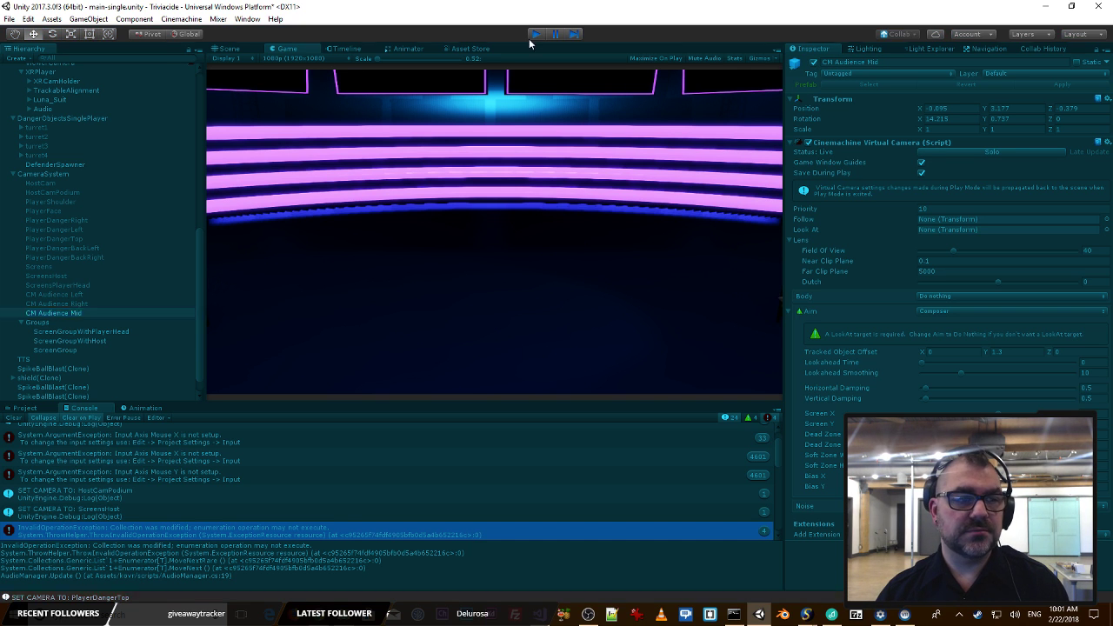
Step: Deactivate all the virtual cameras under CameraSystem, from HostCam through CM Audience Mid, in the stopped scene
left_click(85, 256)
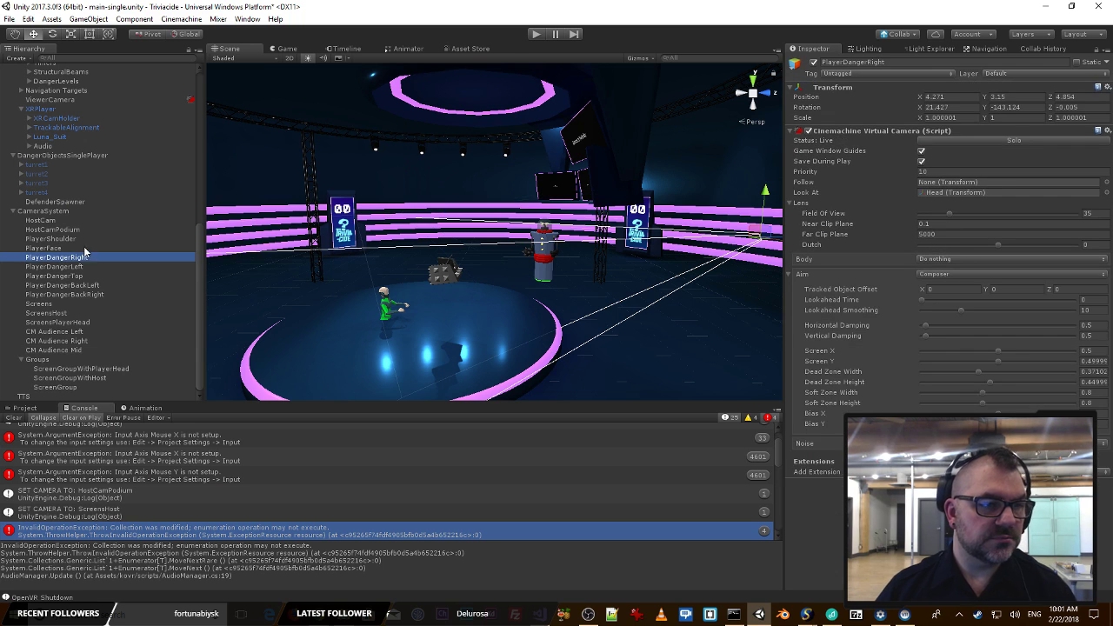
left_click(39, 220)
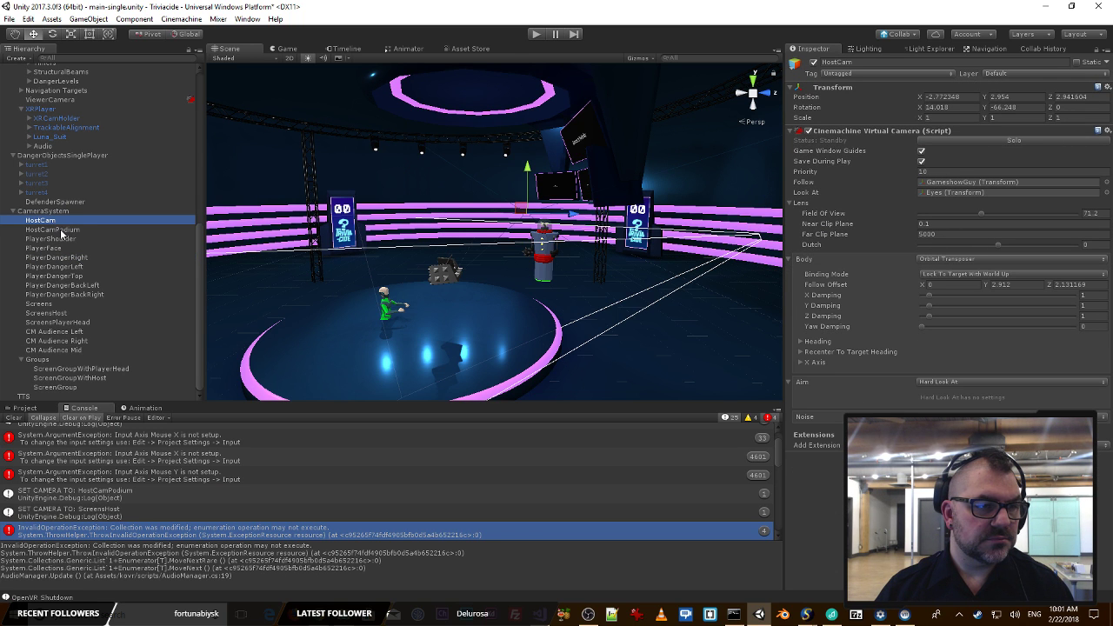
left_click(54, 230)
left_click(40, 220)
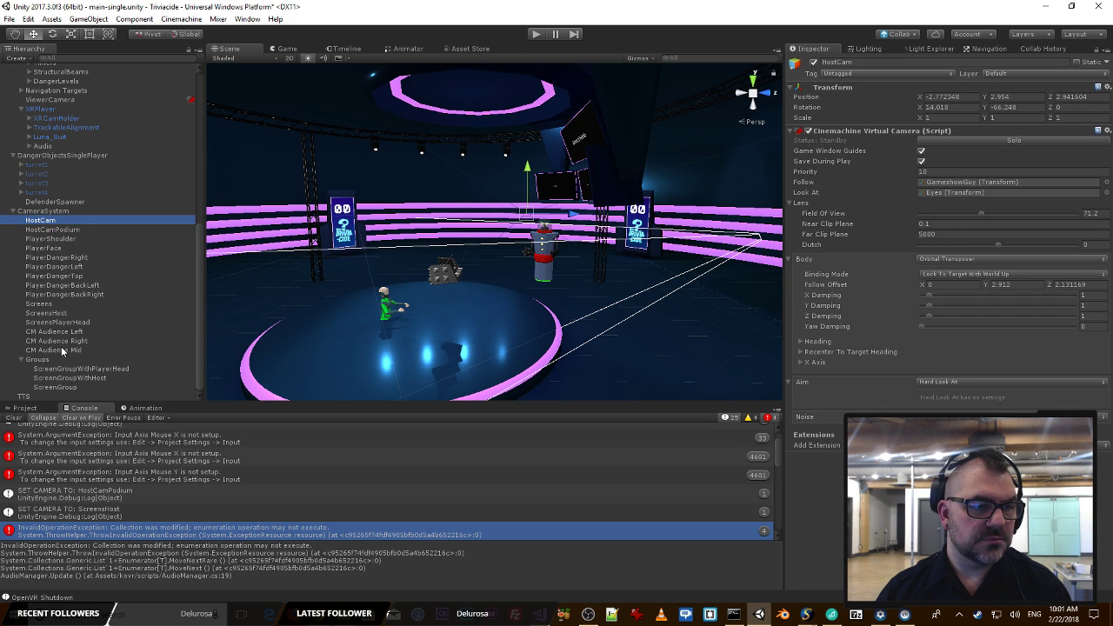
left_click(65, 350, "shift")
left_click(814, 63)
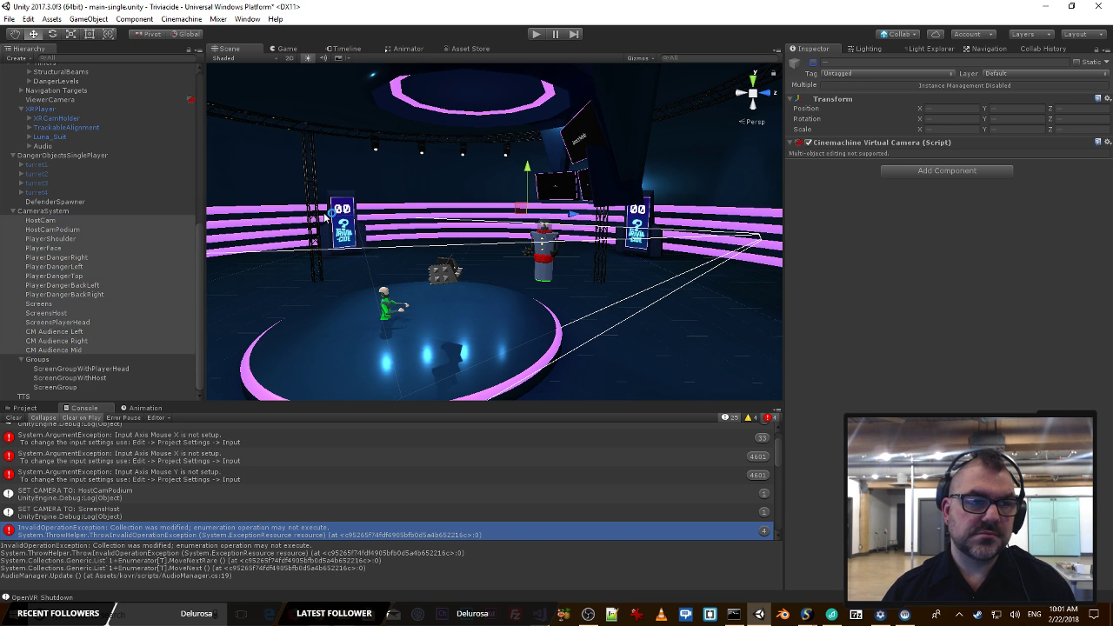
Step: Reactivate only the HostCamPodium camera under CameraSystem
left_click(101, 238)
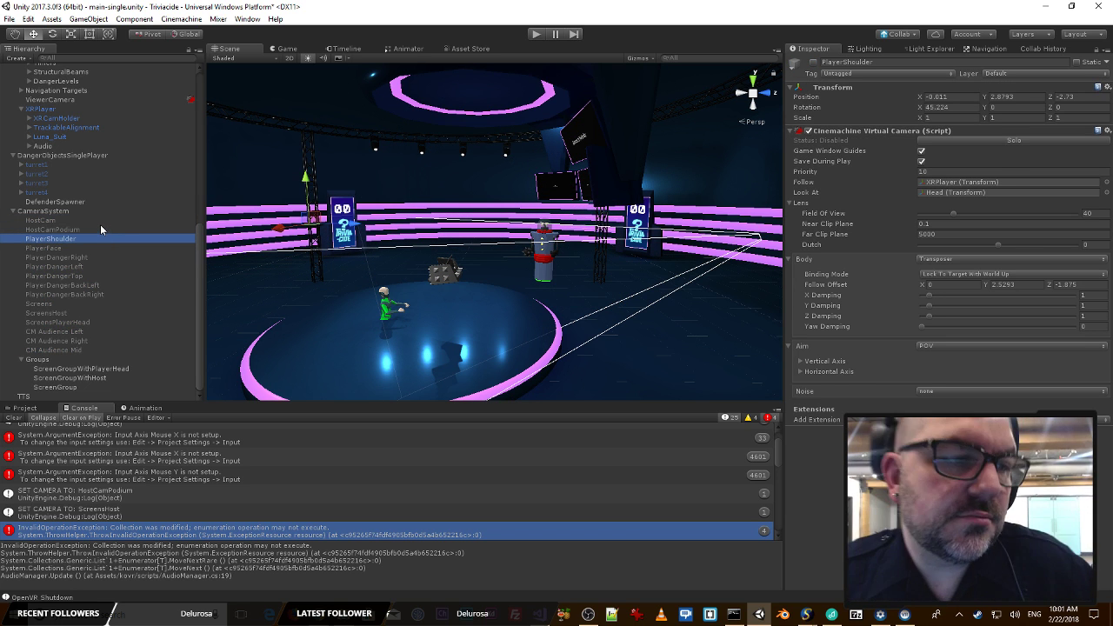
left_click(100, 222)
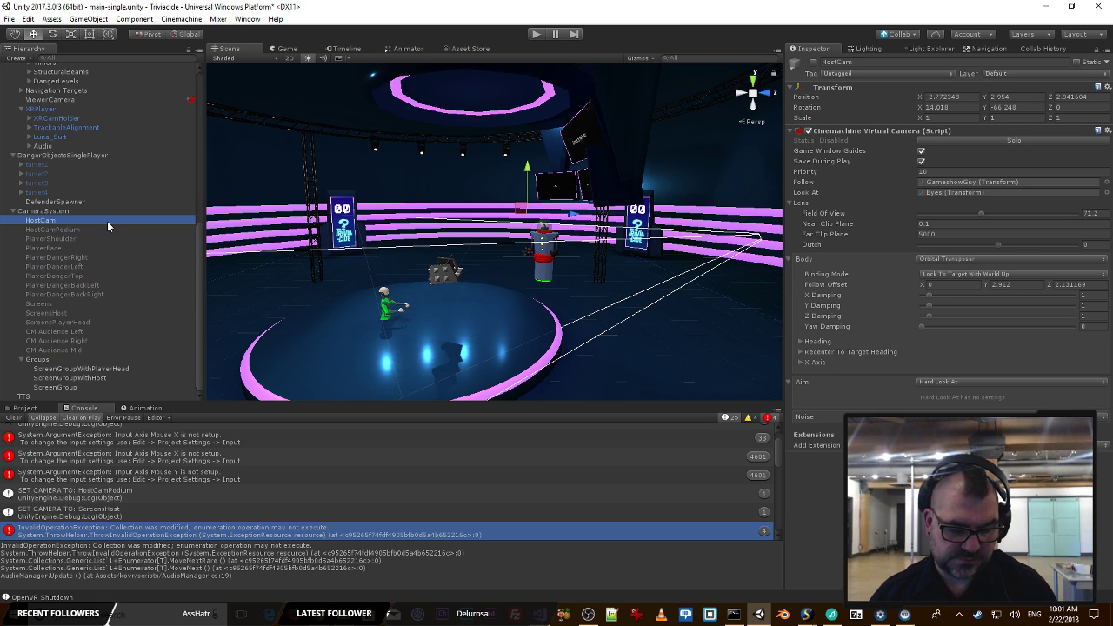
left_click(75, 238)
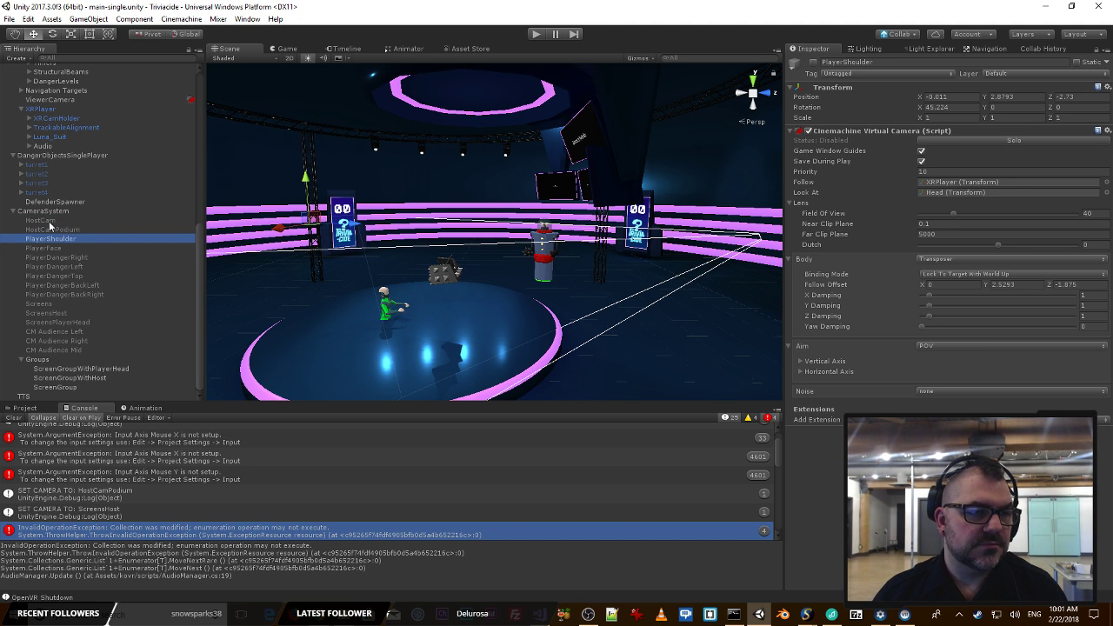
left_click(54, 230)
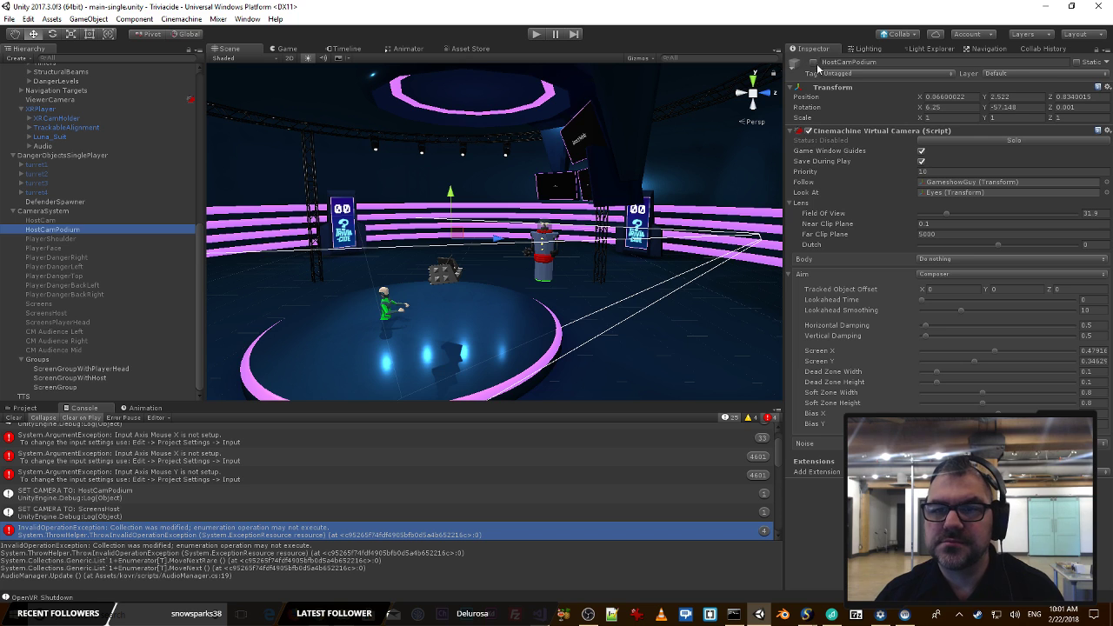
left_click(814, 63)
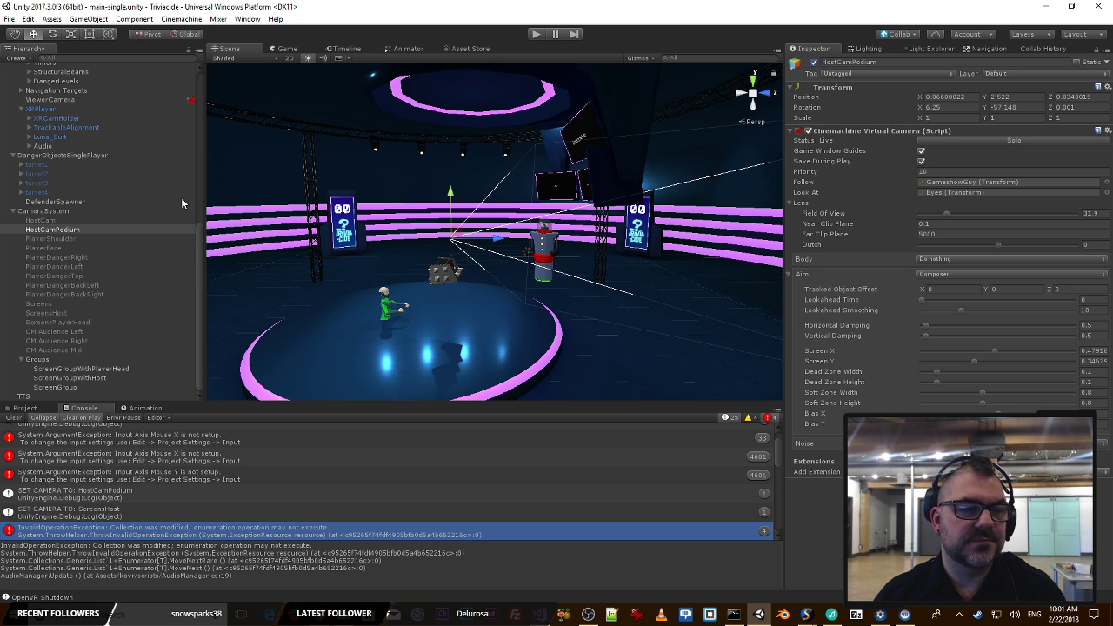
Step: Run the game to test the camera switching, inspect PlayerDangerBackRight, stop the game and look through the scene hierarchy
left_click(536, 34)
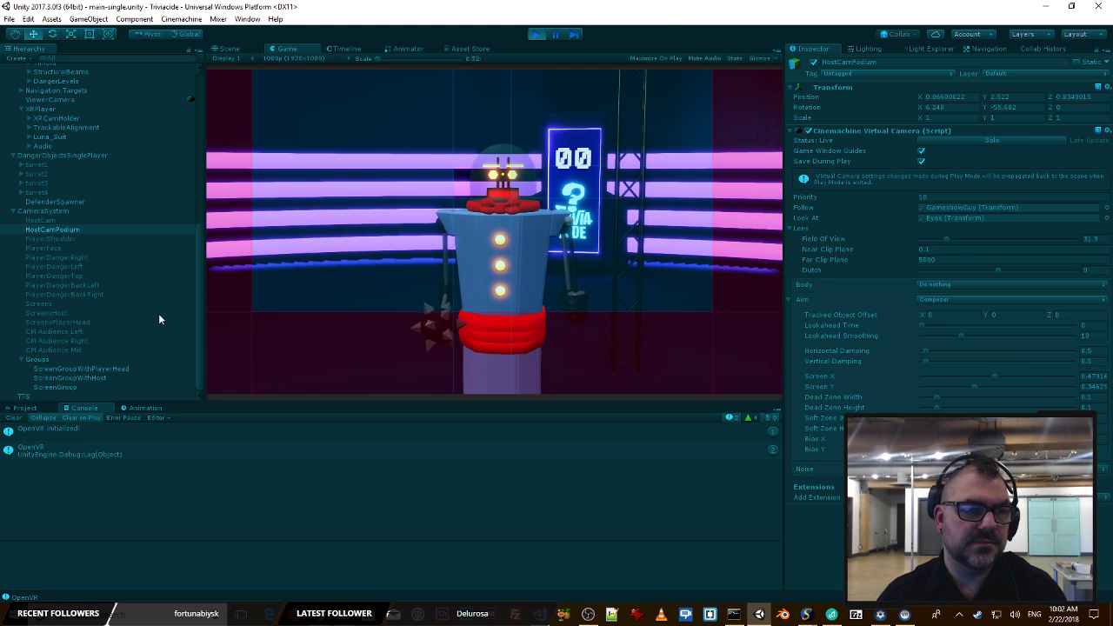
left_click(124, 294)
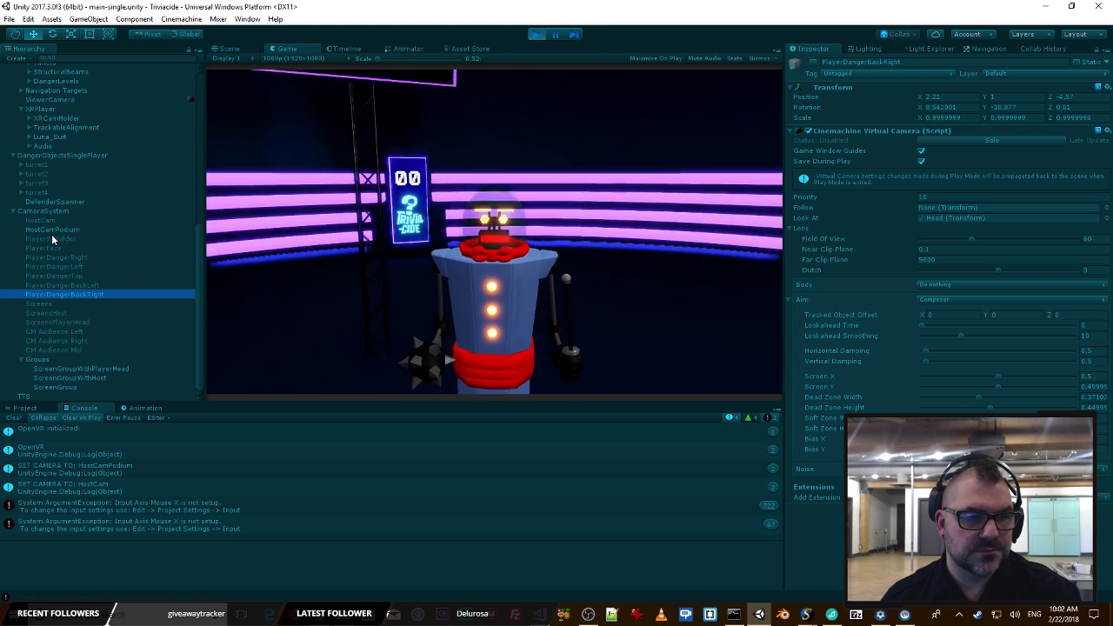
left_click(537, 35)
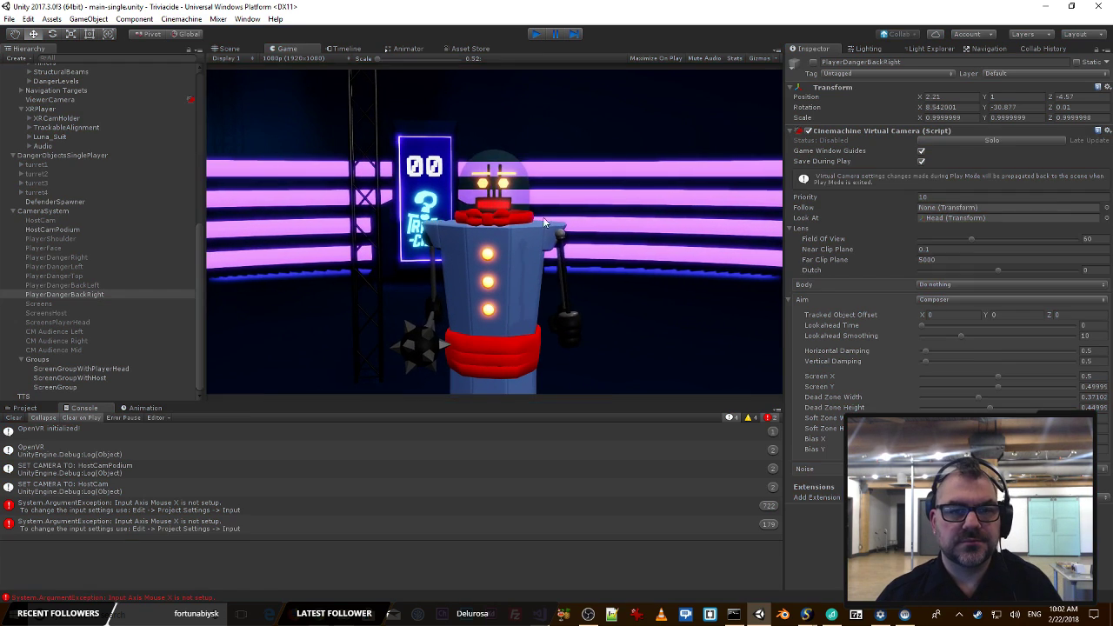
scroll(125, 252, "up", 5)
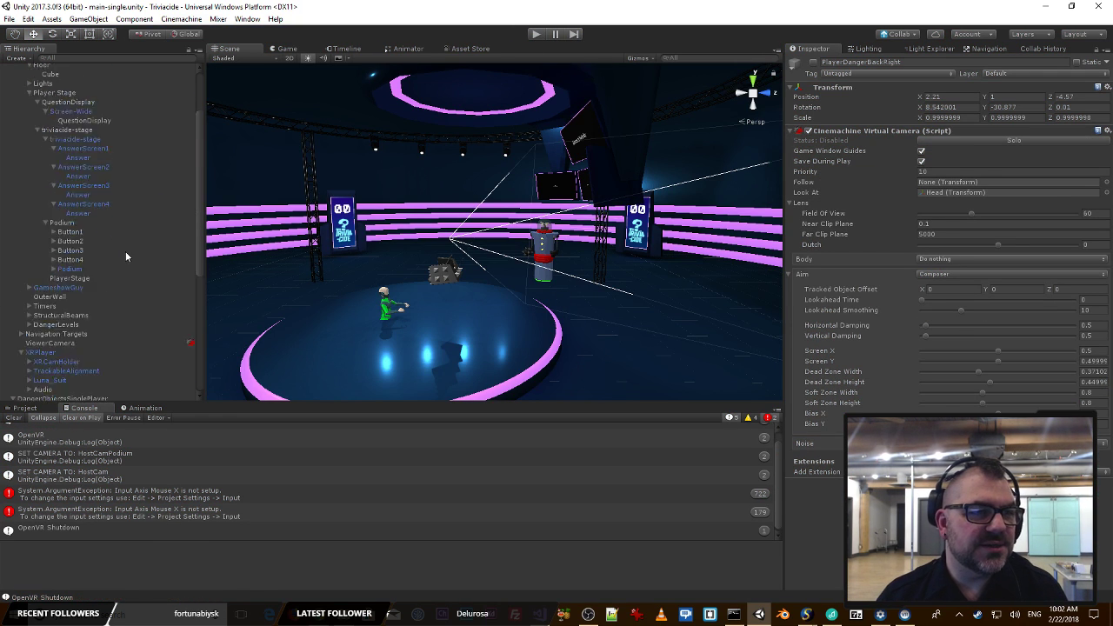
scroll(131, 252, "up", 6)
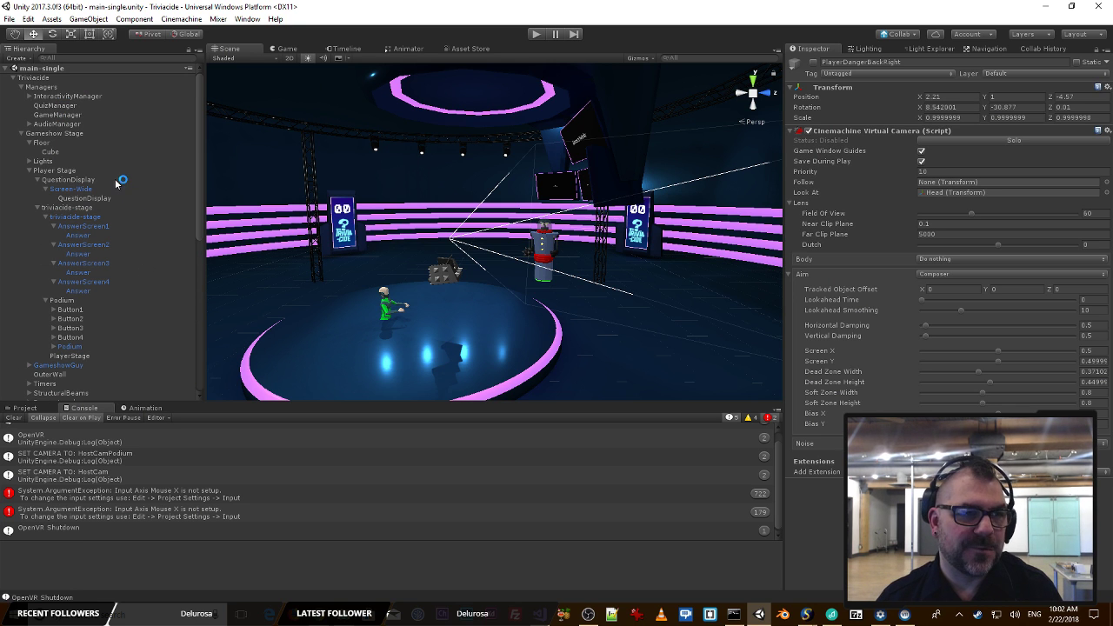
scroll(137, 228, "down", 9)
scroll(138, 227, "down", 1)
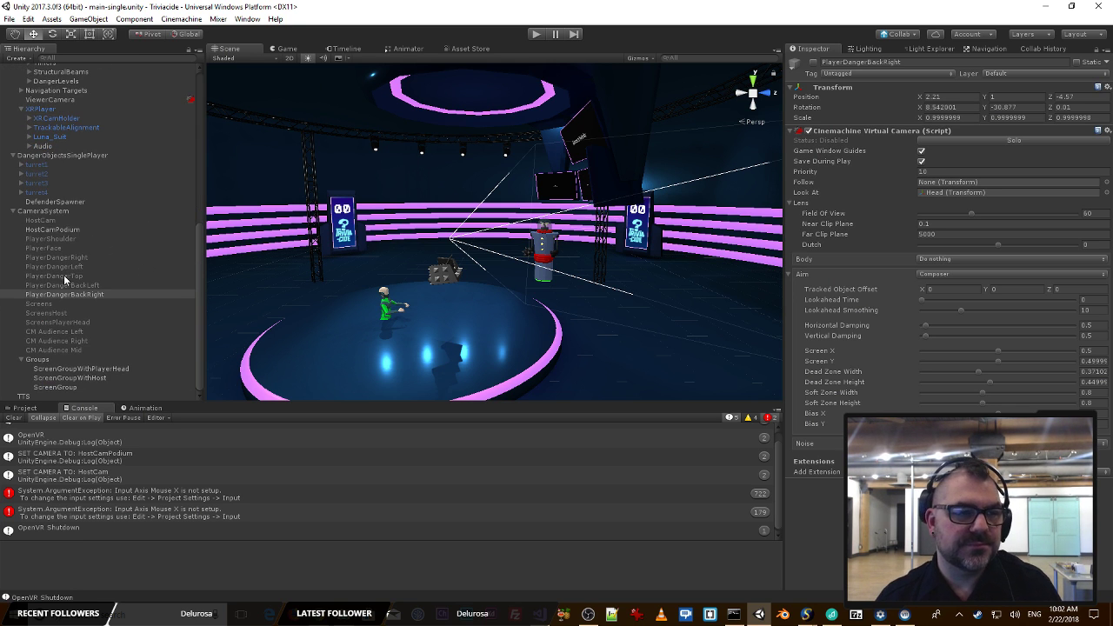
Step: Switch to Visual Studio and examine the camera cycling, phase timing and RoundTime class code in GameTimeline.cs
key("alt+Tab")
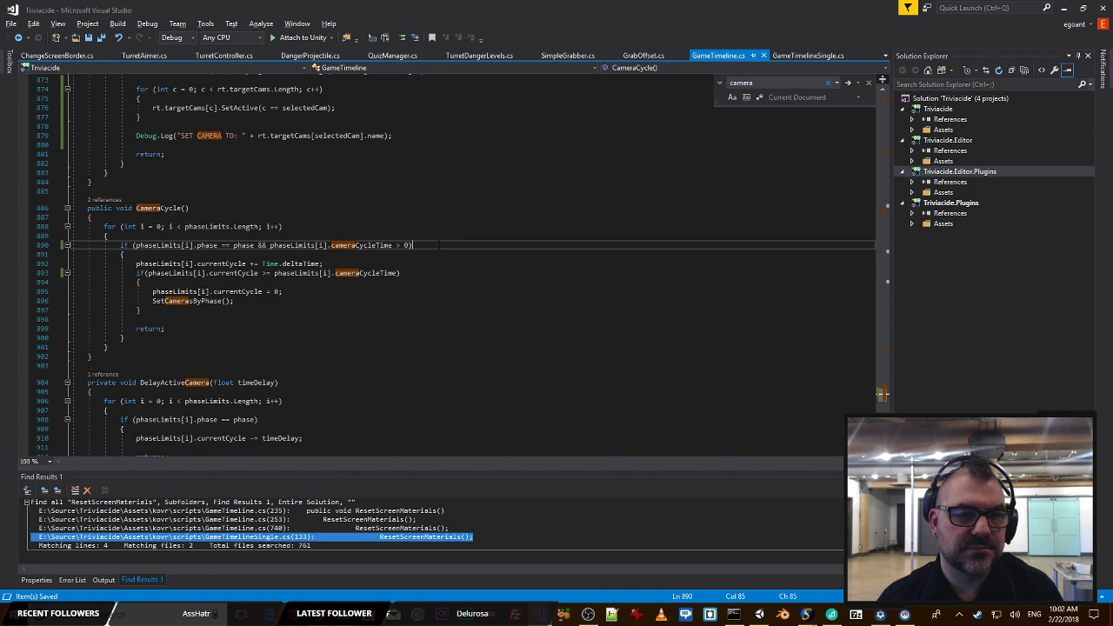
scroll(411, 193, "down", 12)
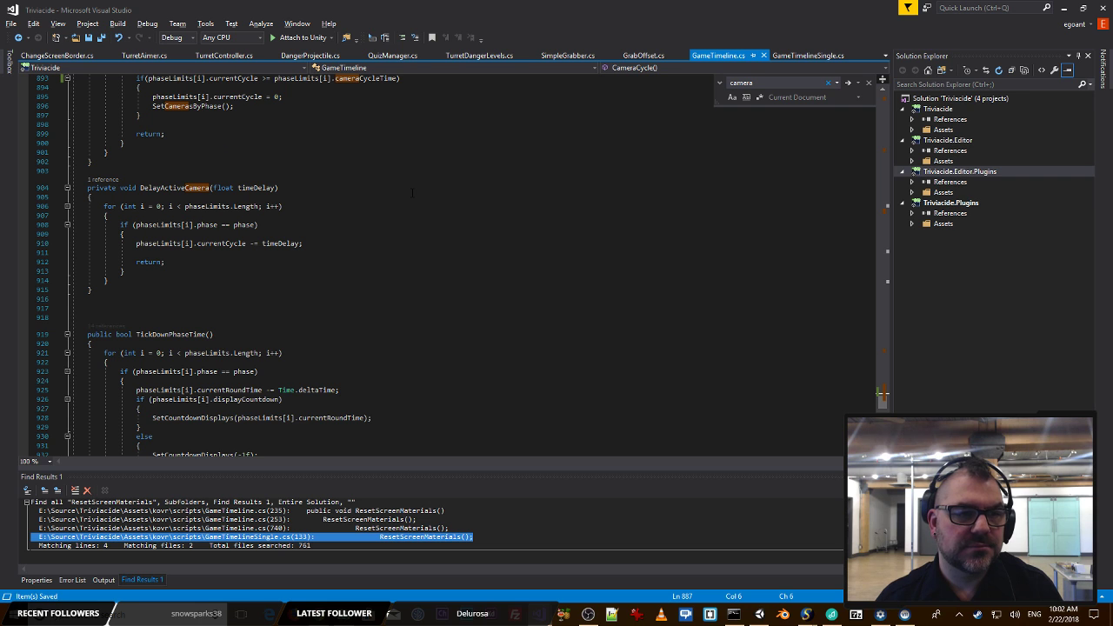
scroll(412, 193, "down", 1)
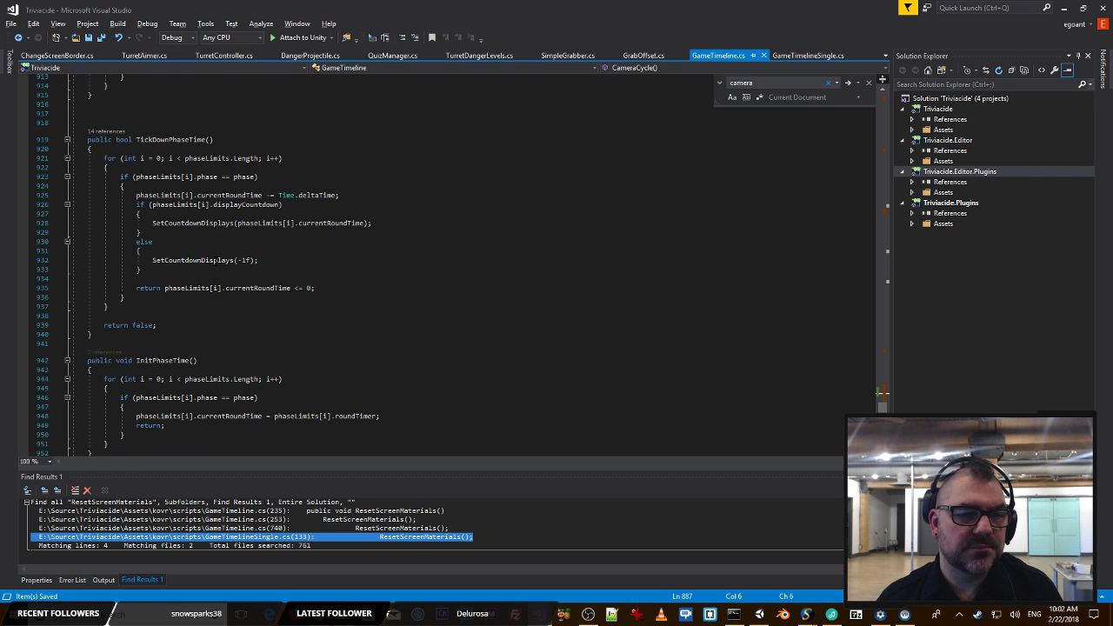
left_click(230, 260)
scroll(349, 233, "down", 10)
scroll(348, 233, "down", 9)
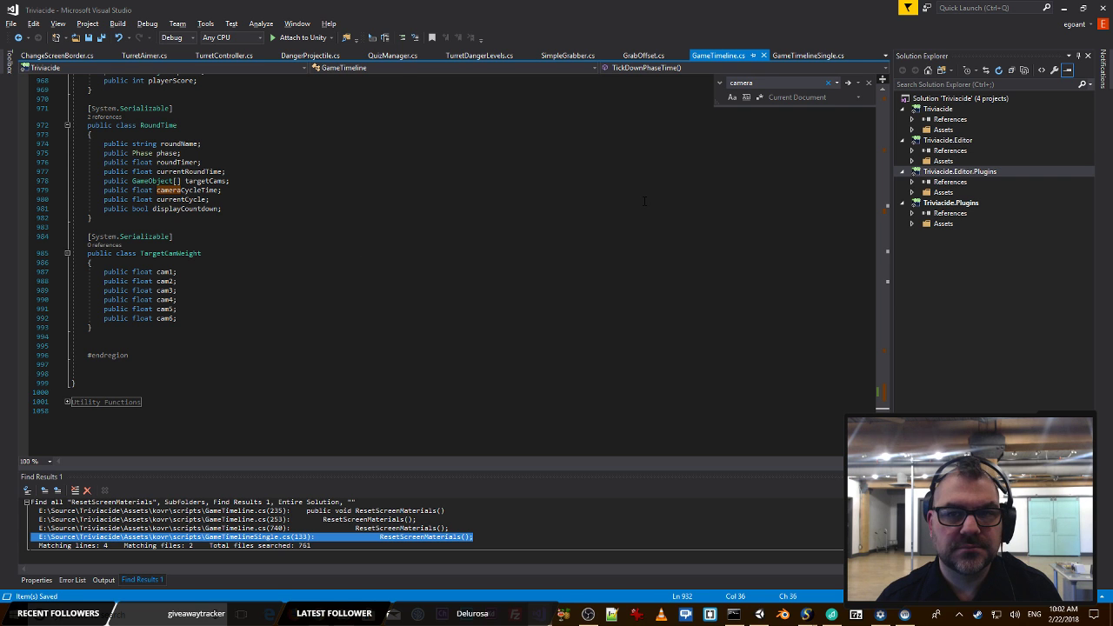
left_click(534, 144)
scroll(383, 168, "up", 4)
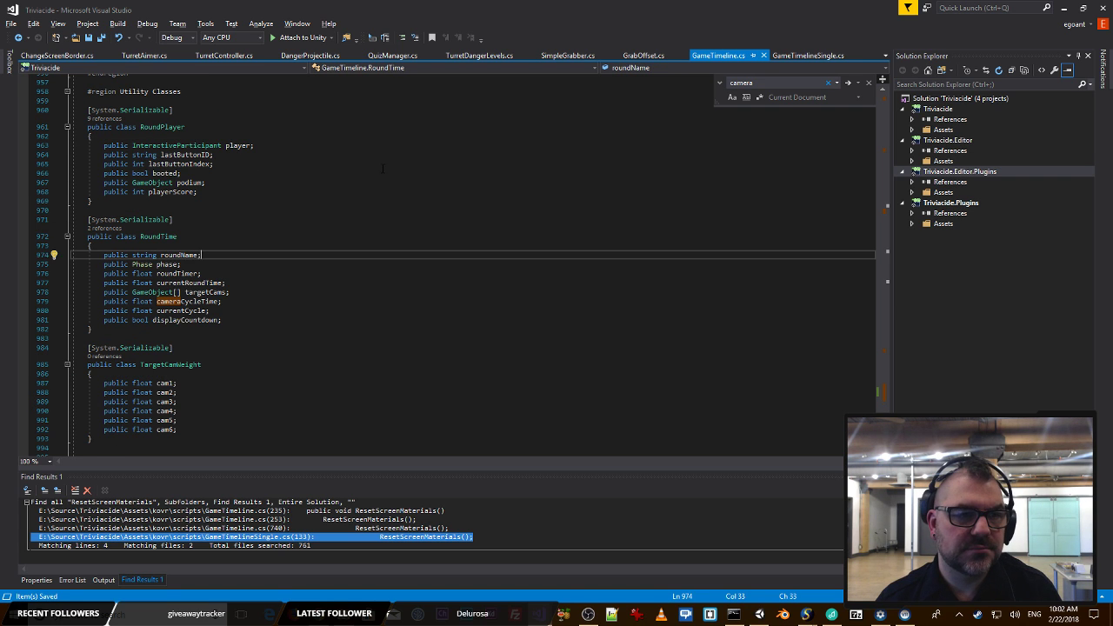
left_click(258, 174)
left_click(327, 165)
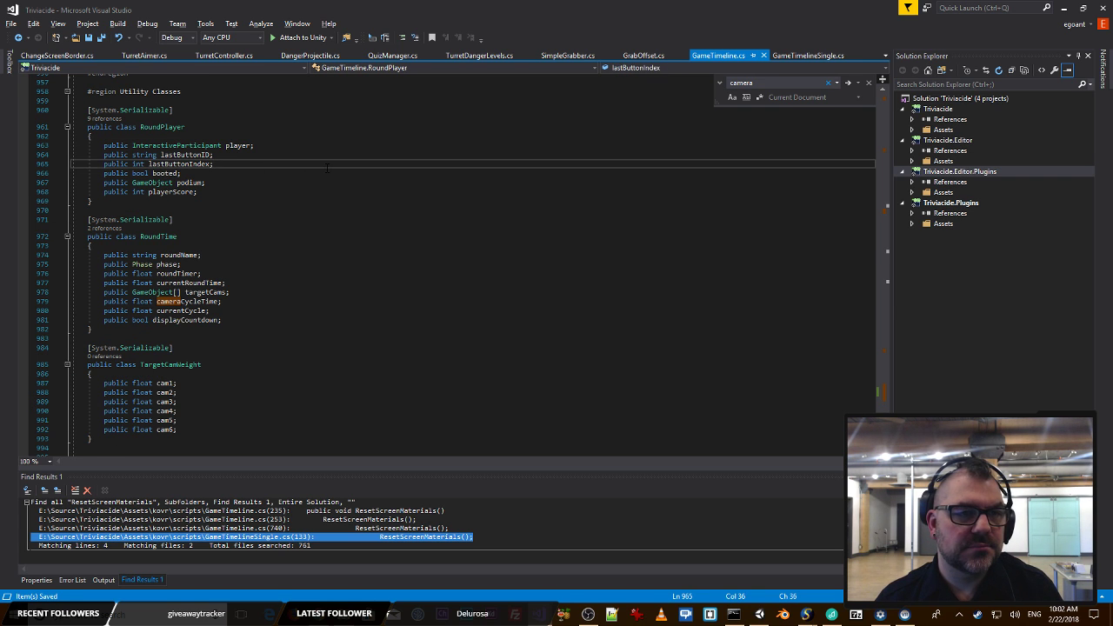
Step: Examine the Danger phase setup code in GameTimelineSingle.cs
left_click(787, 57)
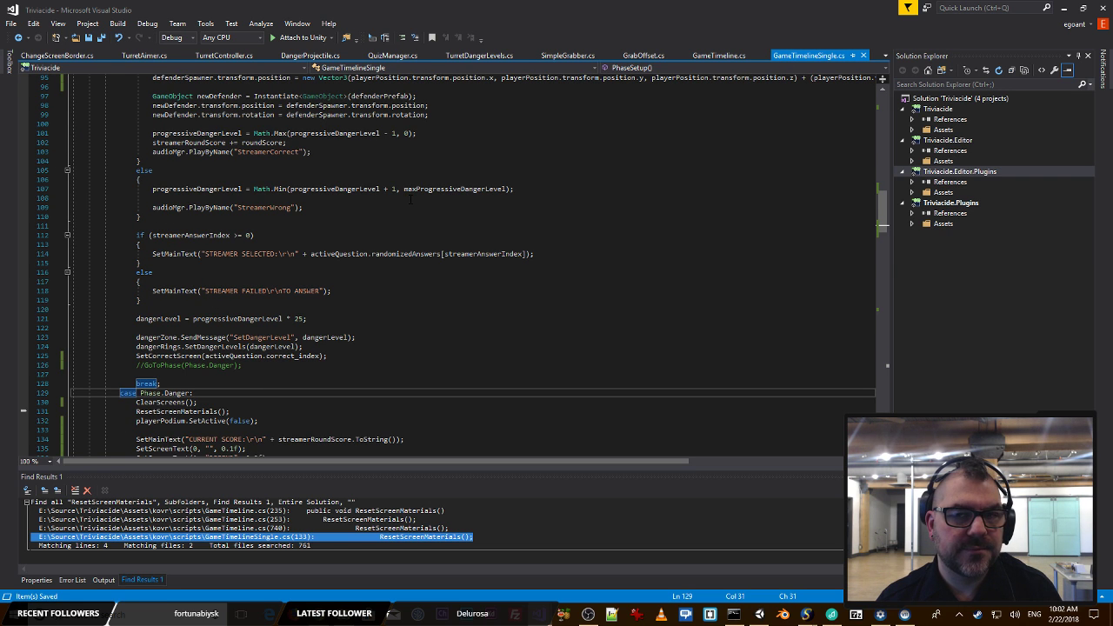
scroll(409, 199, "down", 9)
scroll(409, 199, "up", 5)
Step: Duplicate the public joinCameras GameObject array declaration among the fields of the GameTimeline class in GameTimeline.cs
left_click(725, 58)
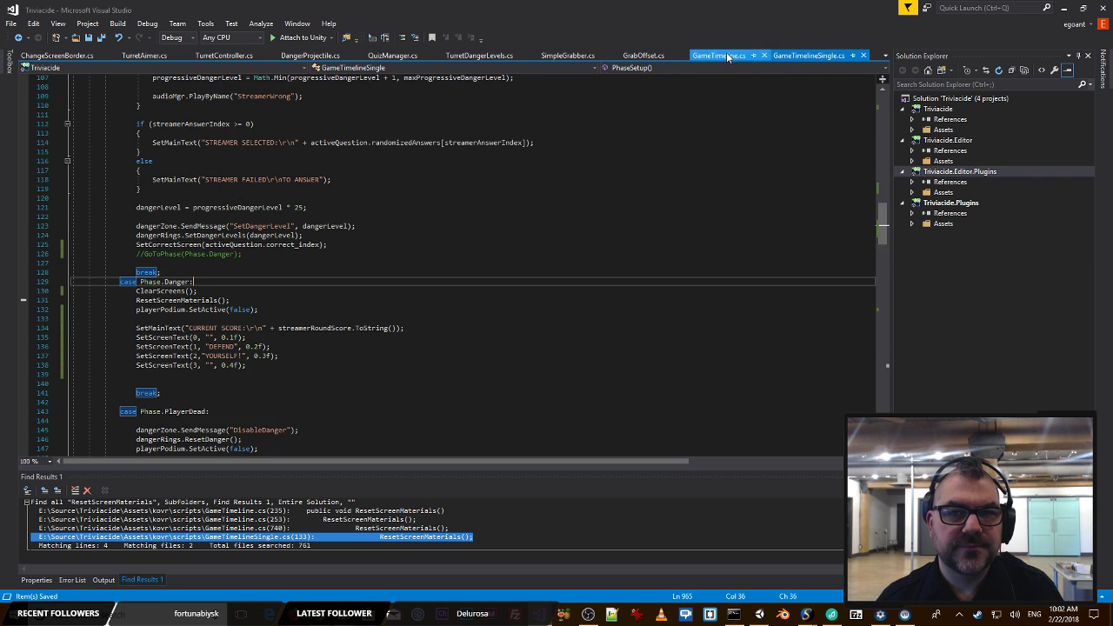
left_click_drag(883, 393, 936, 73)
left_click(259, 229)
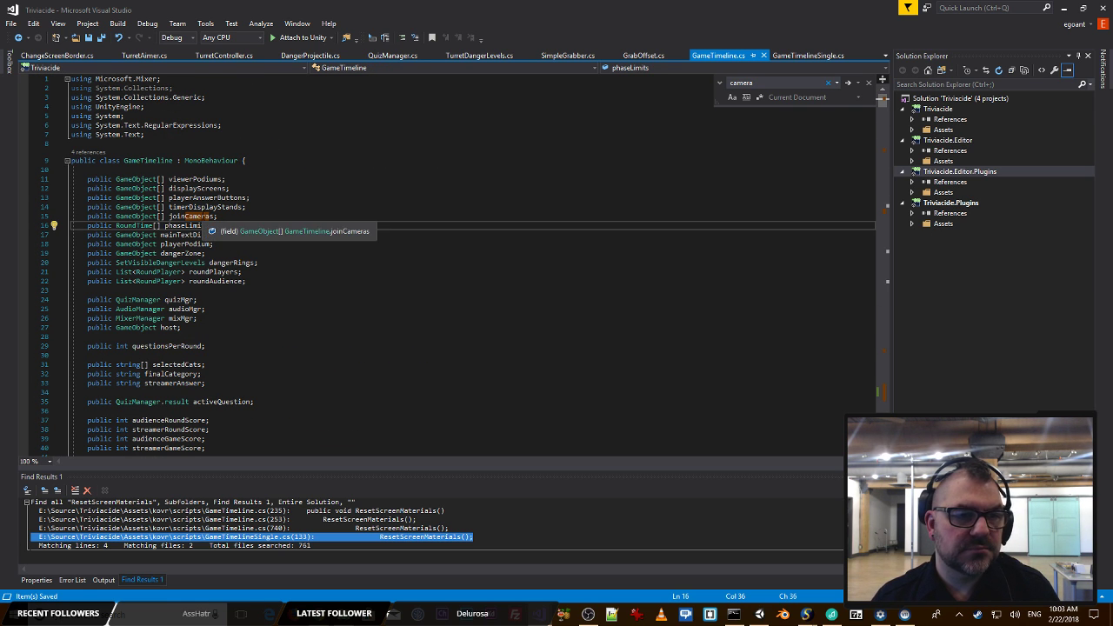
left_click(185, 216)
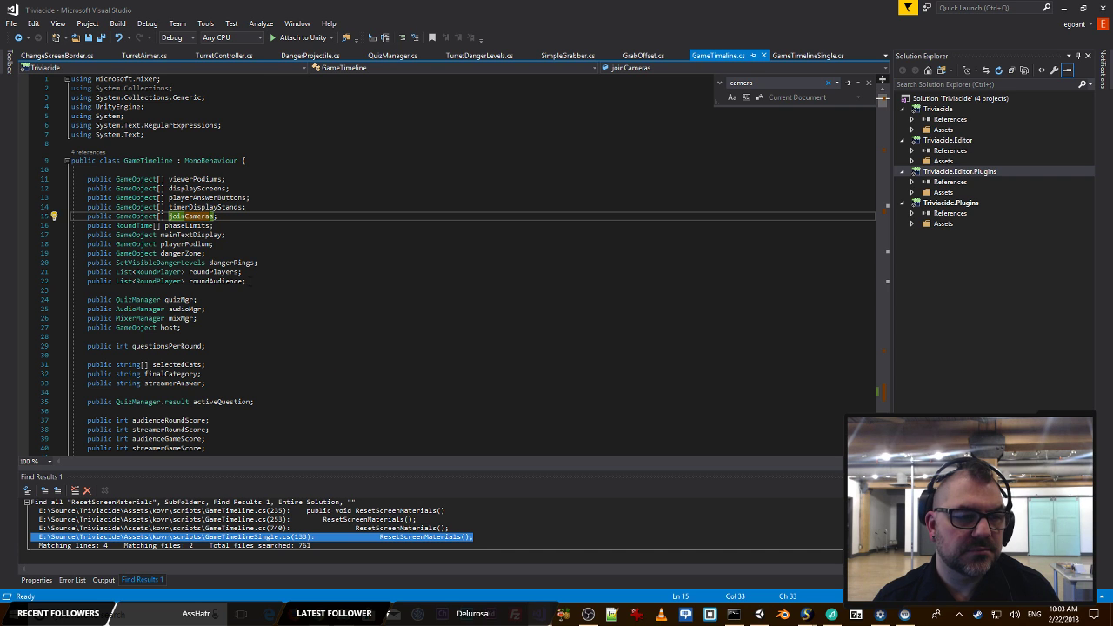
left_click(303, 280)
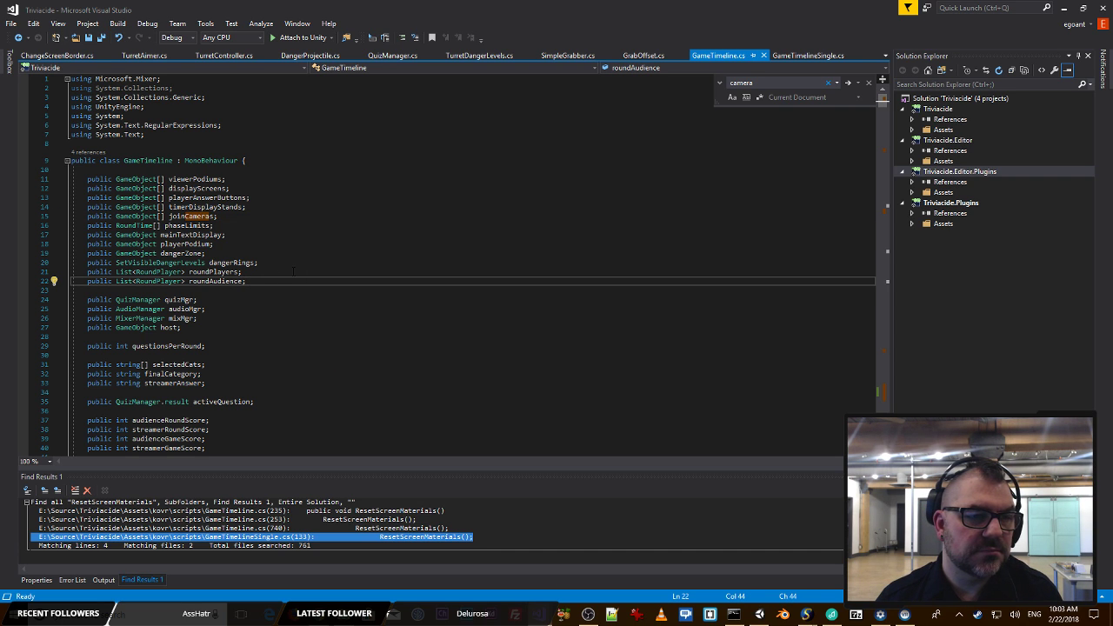
left_click_drag(218, 216, 90, 215)
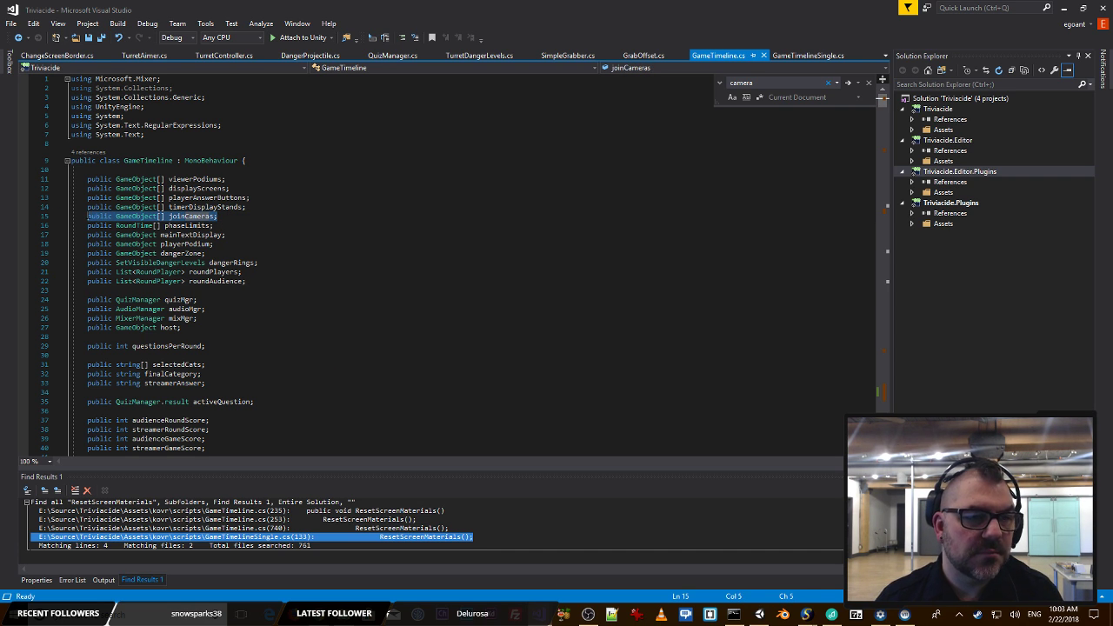
left_click(261, 214)
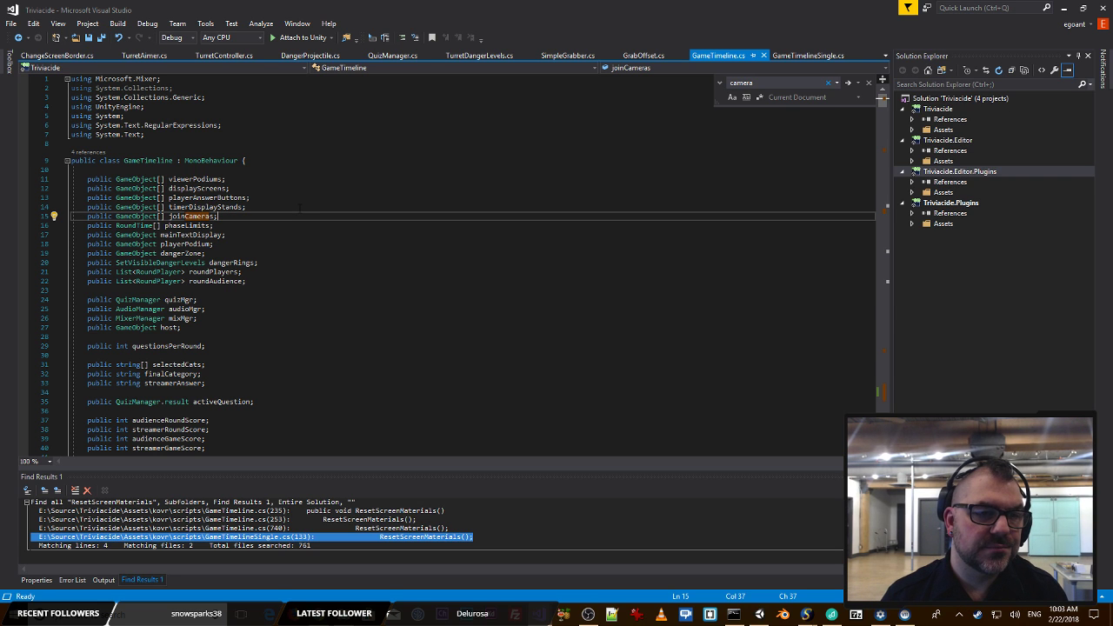
key("ctrl+c")
key("ctrl+v")
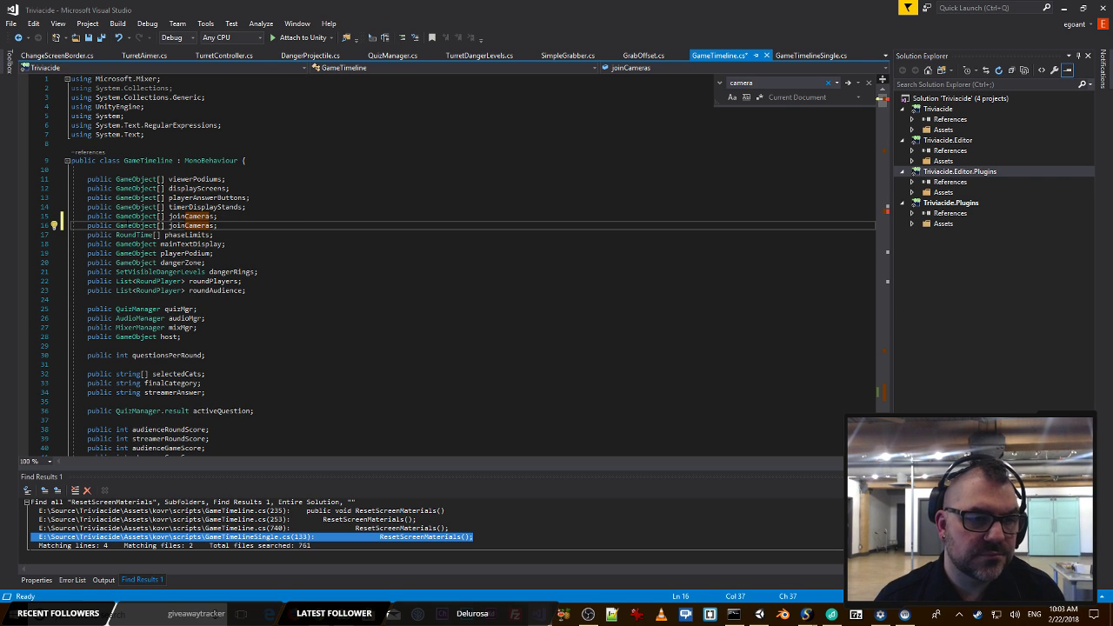
Step: Rename the duplicated GameObject array field viewerCams and save the script
key("Left")
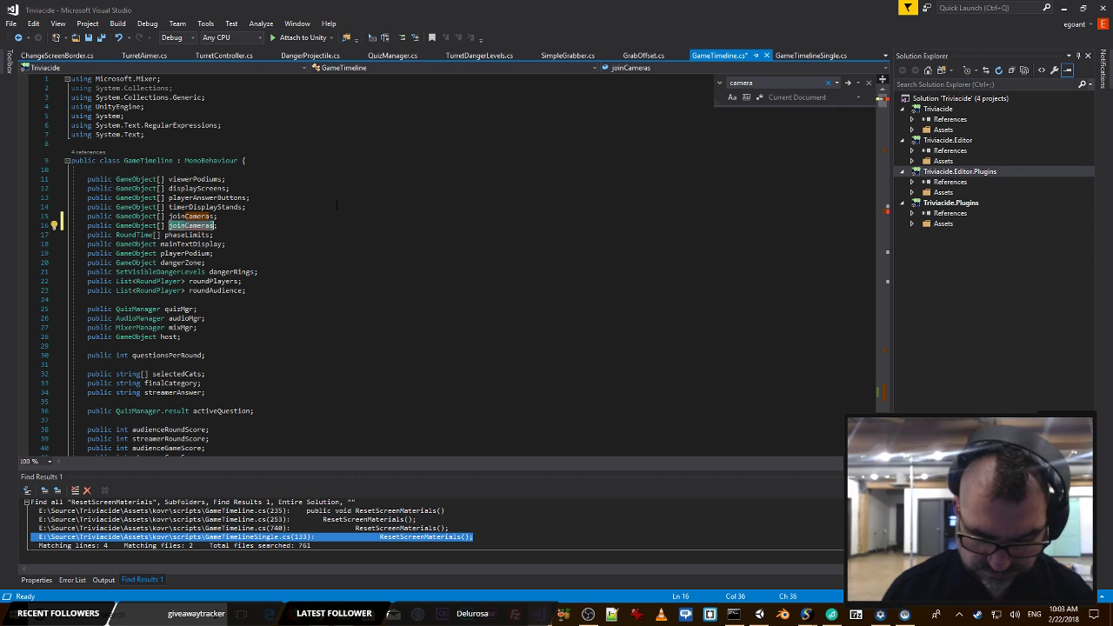
key("ctrl+BackSpace")
type("vie")
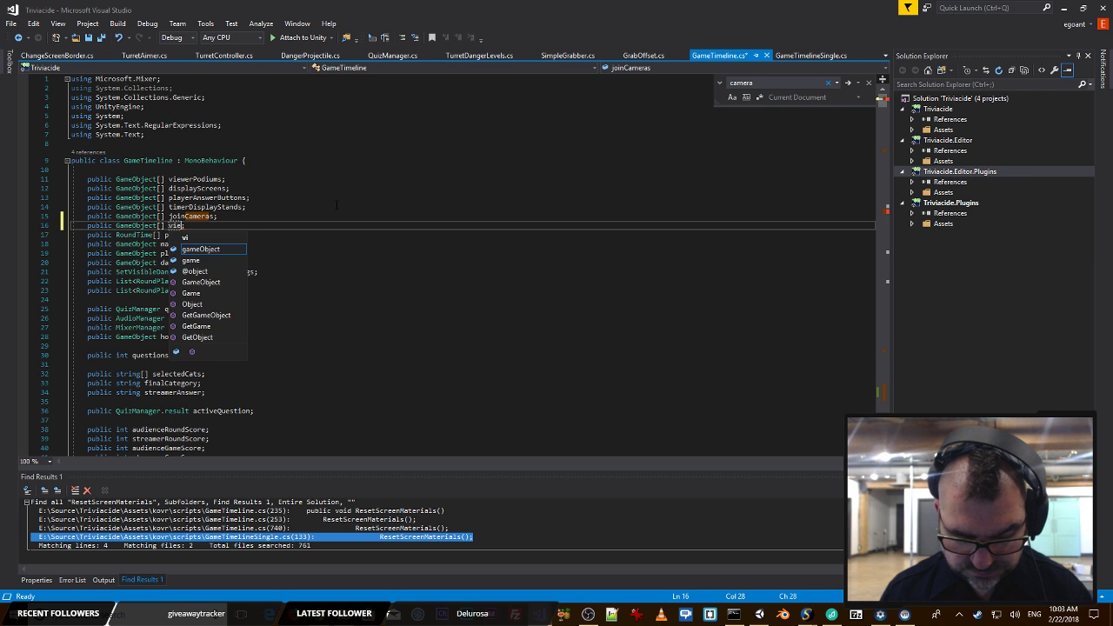
type("werCam")
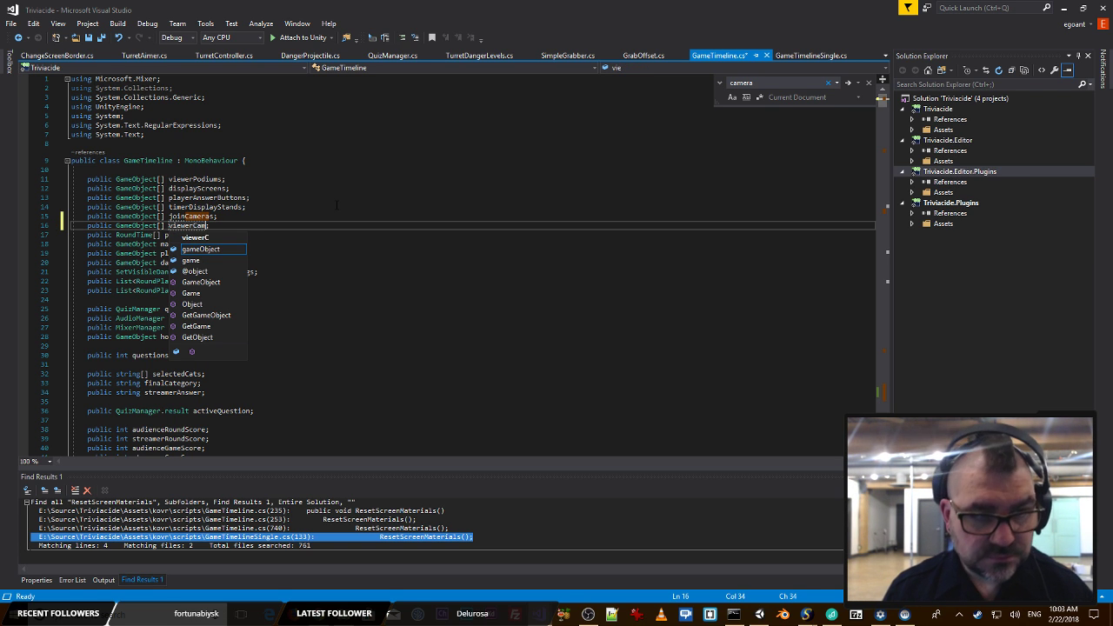
type("s")
key("ctrl+s")
Step: Examine the viewerCams field in GameTimeline.cs and the phase setup, TimelineCycle and StreamerSelected code in GameTimelineSingle.cs
left_click(287, 215)
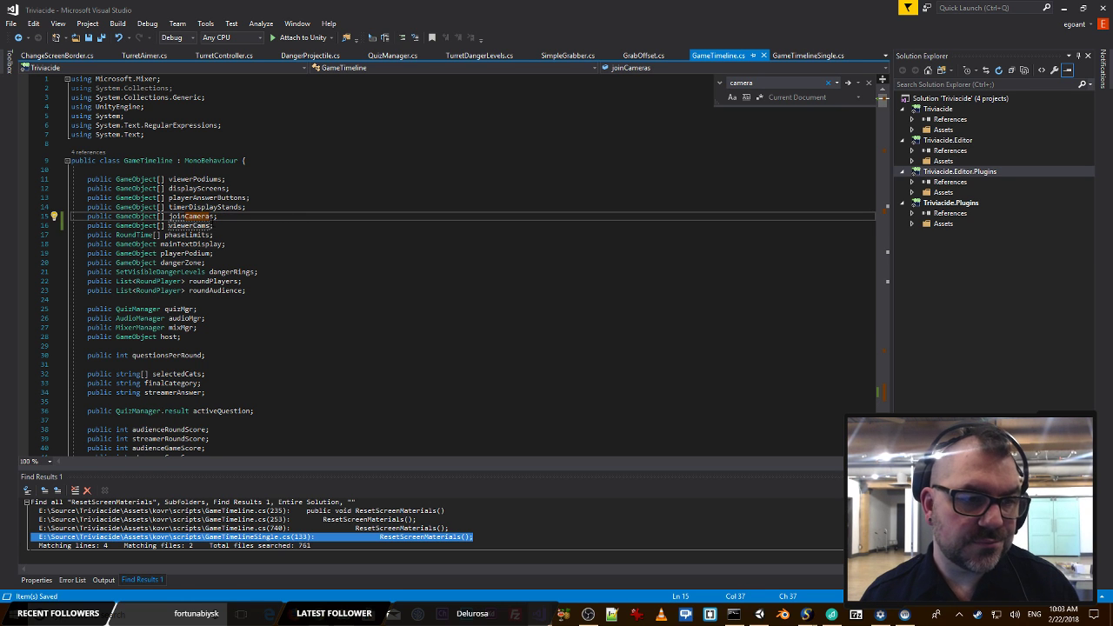
left_click(193, 226)
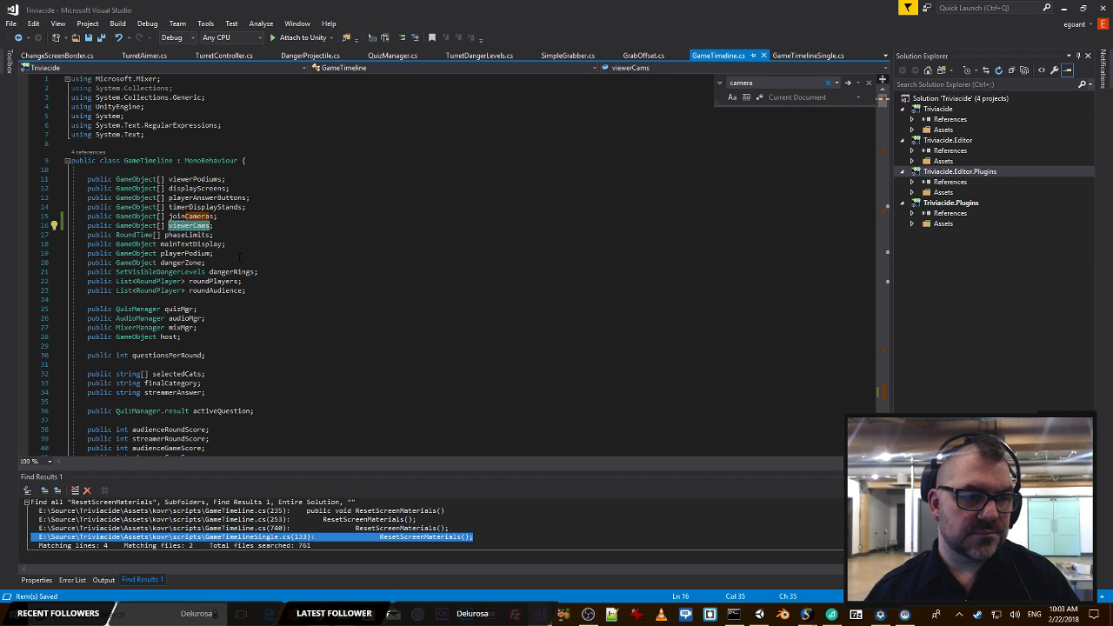
scroll(294, 276, "down", 20)
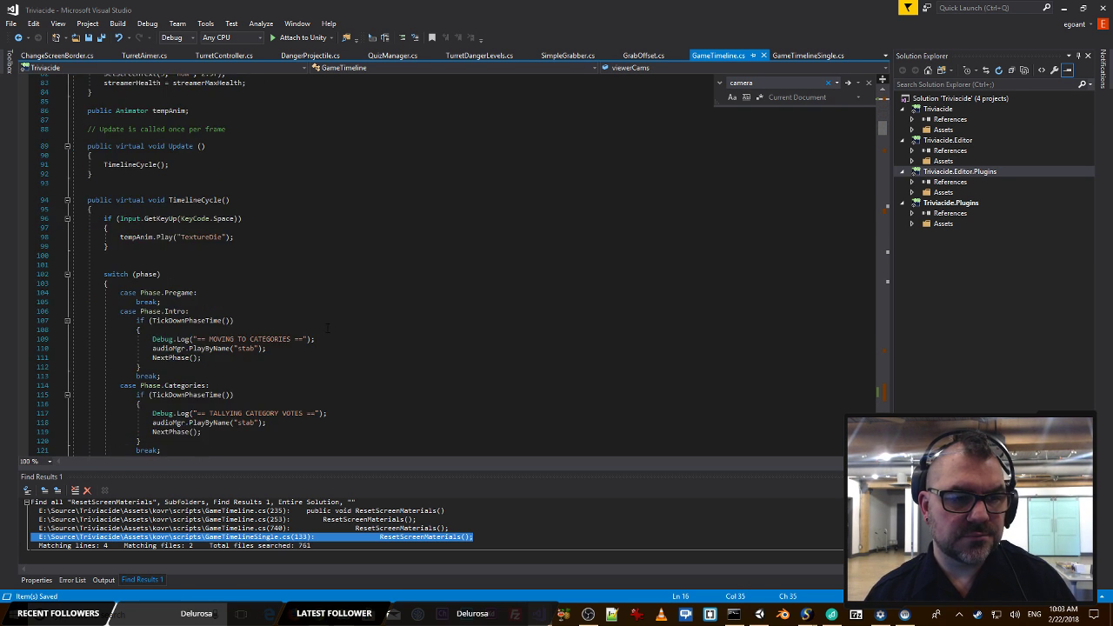
left_click_drag(883, 155, 859, 306)
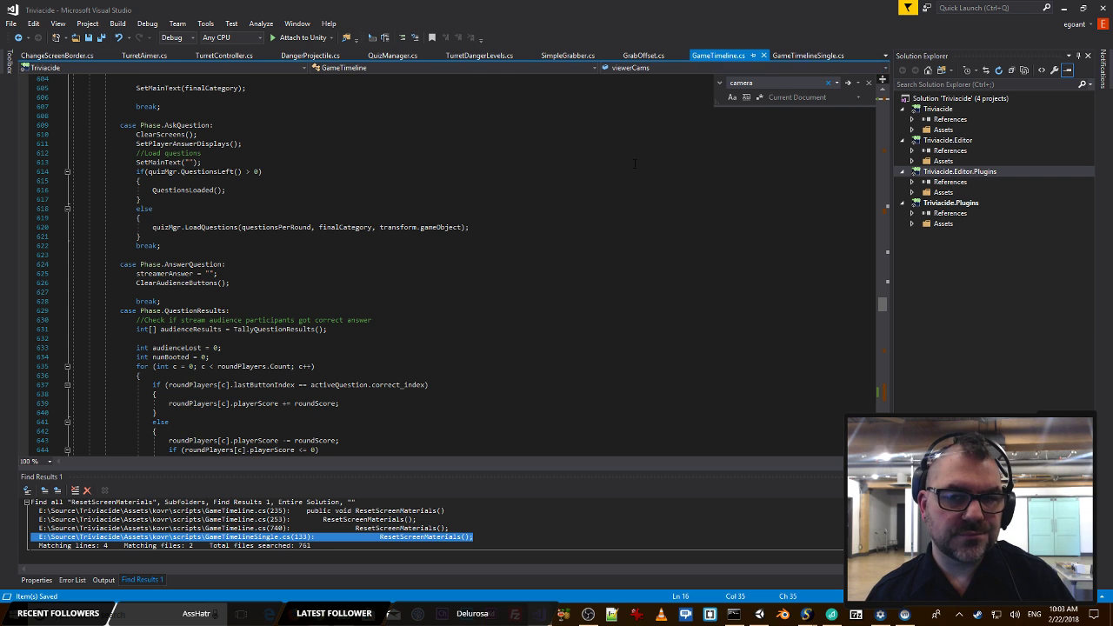
left_click(821, 58)
scroll(536, 293, "down", 5)
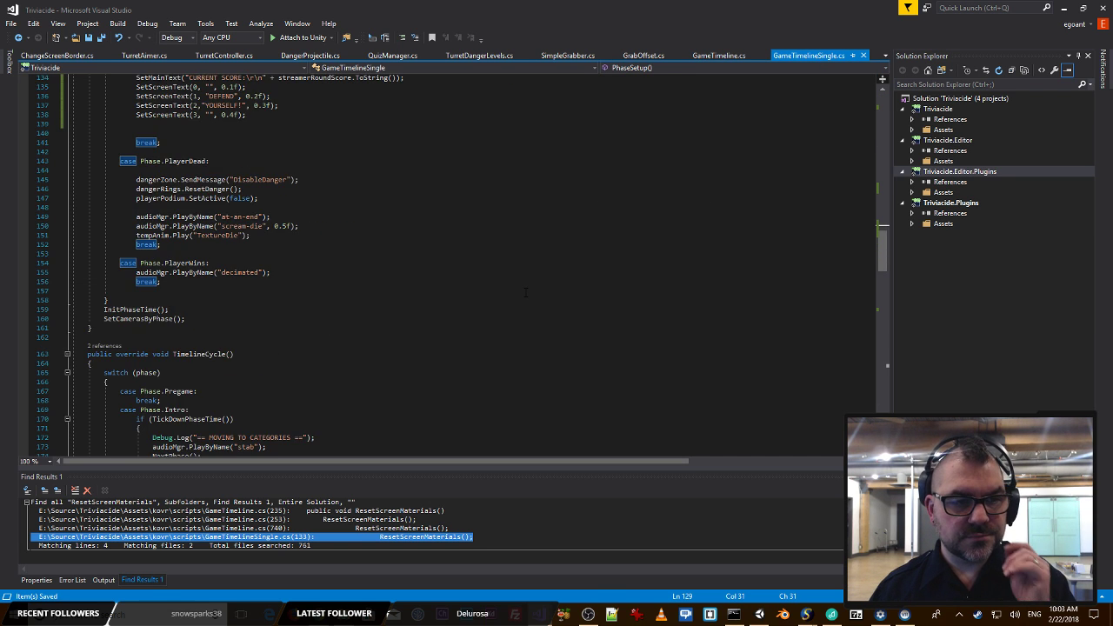
scroll(537, 293, "up", 8)
scroll(537, 293, "down", 10)
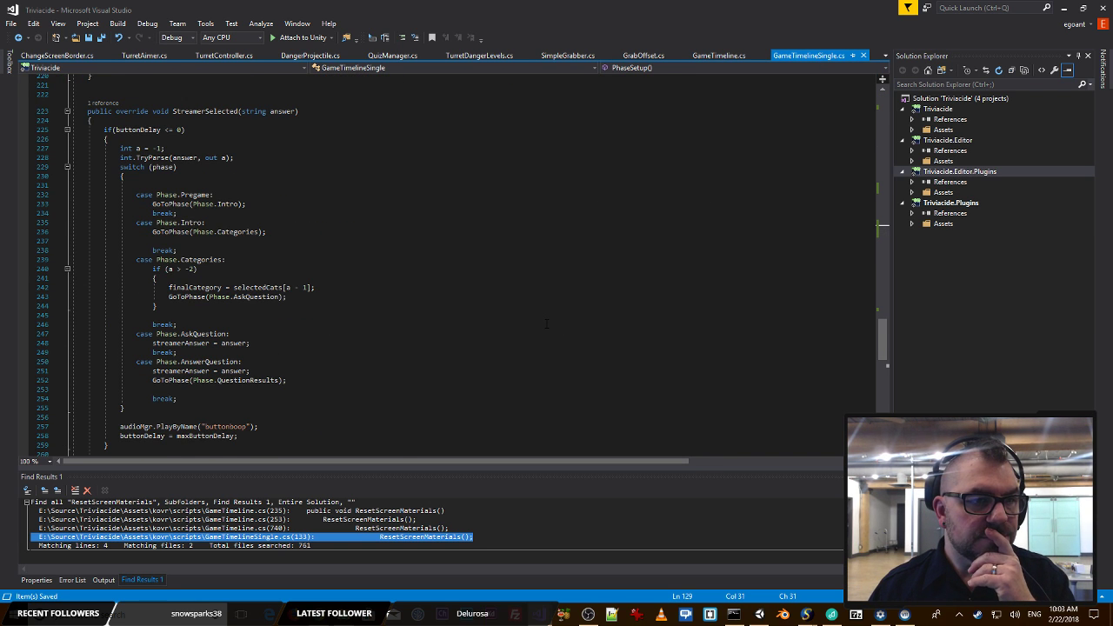
scroll(546, 323, "down", 10)
scroll(543, 315, "down", 8)
scroll(610, 278, "up", 20)
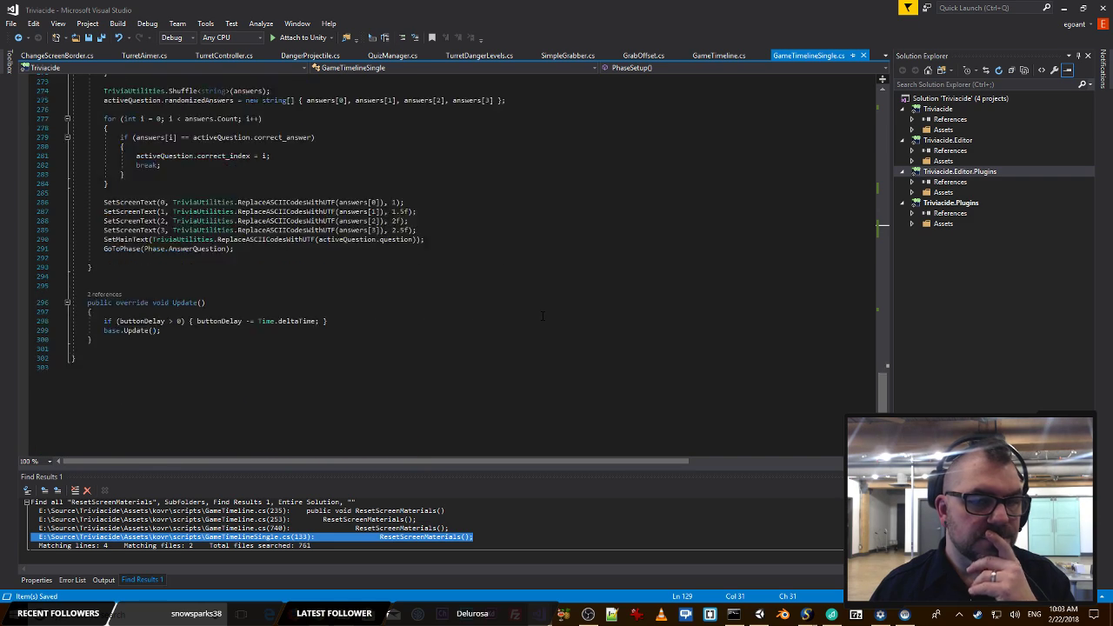
scroll(609, 278, "up", 8)
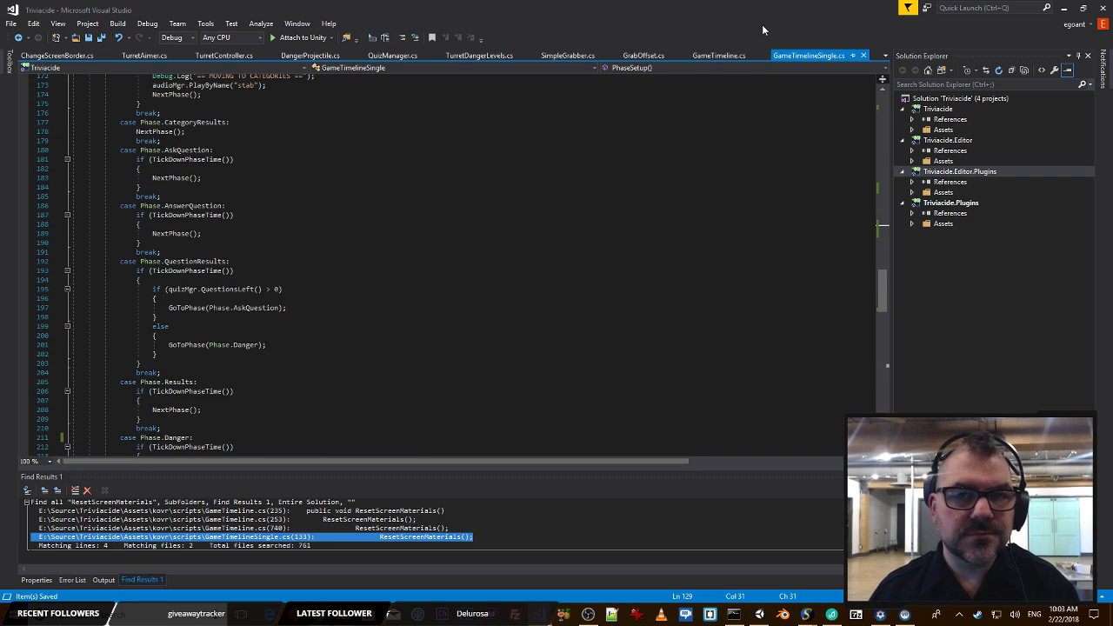
Step: Find the SetCamerasByPhase call at the end of PhaseSetup in GameTimeline.cs and go to the method's definition
left_click(719, 54)
scroll(492, 267, "down", 15)
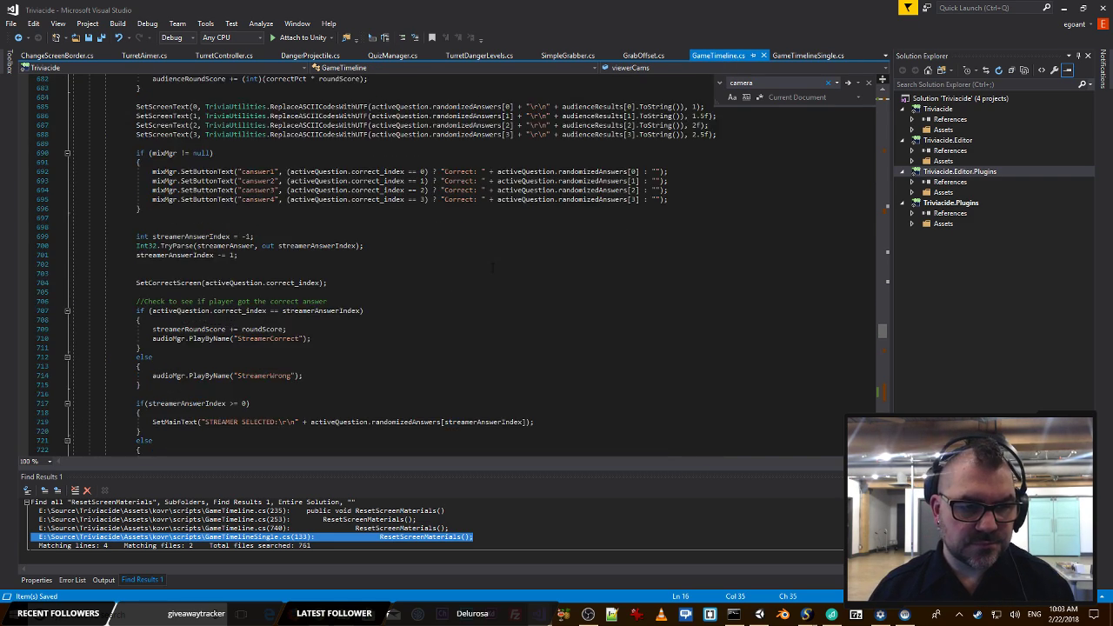
scroll(492, 267, "down", 20)
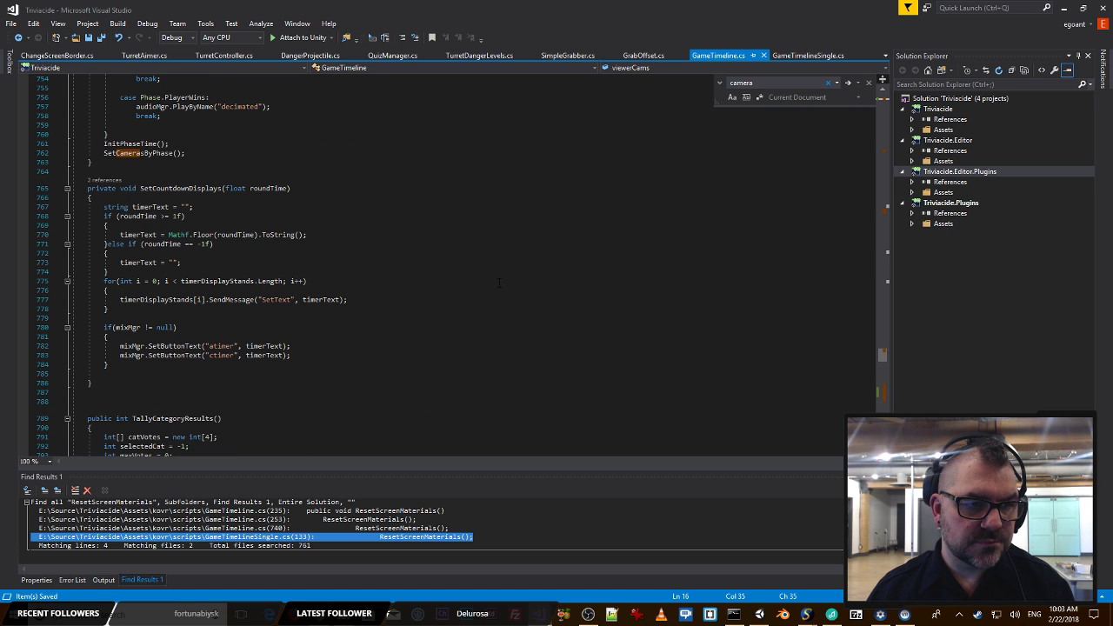
left_click(138, 153)
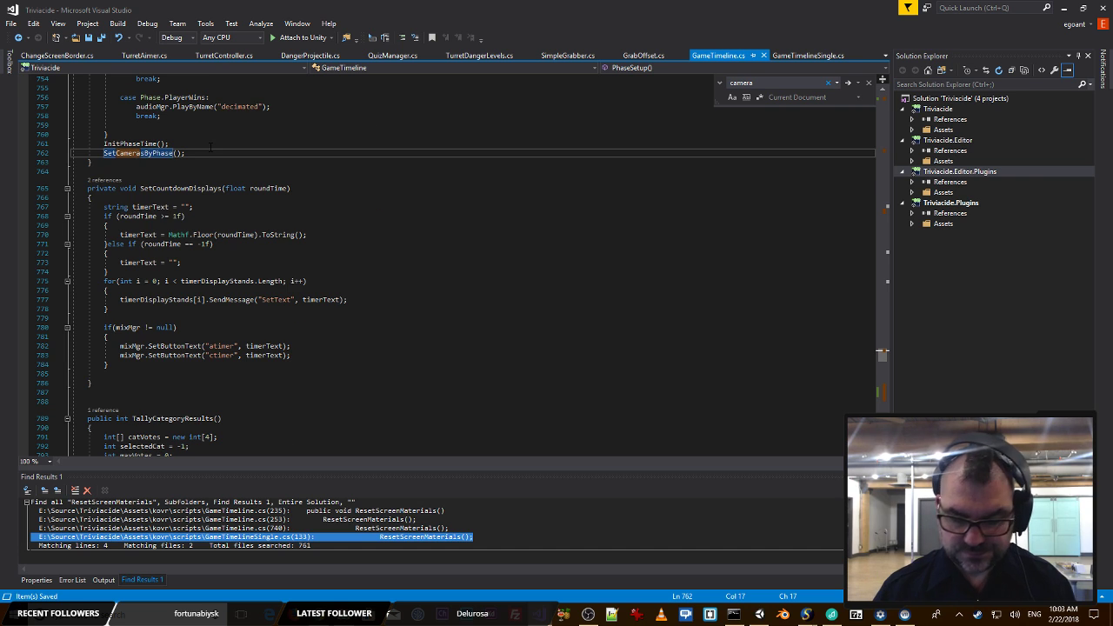
key("F12")
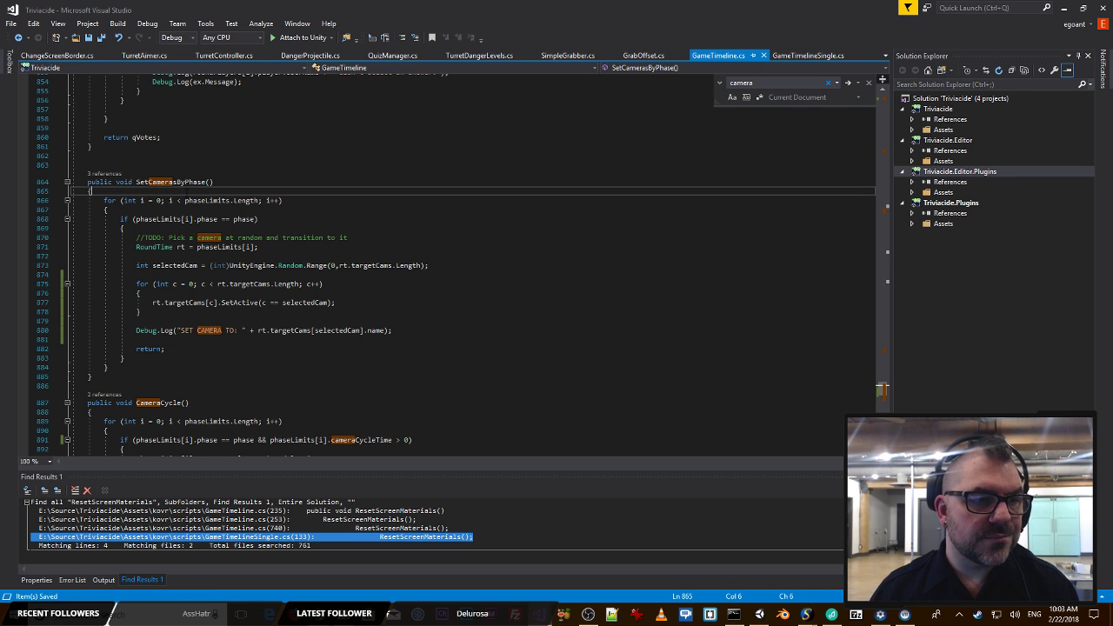
Step: Add an empty loop at the start of SetCamerasByPhase: for(int vcm = 0; vcm < viewerCams.Length; vcm++)
left_click(186, 193)
key("Return")
key("Return")
key("Return")
key("Return")
key("Up")
key("Up")
key("Up")
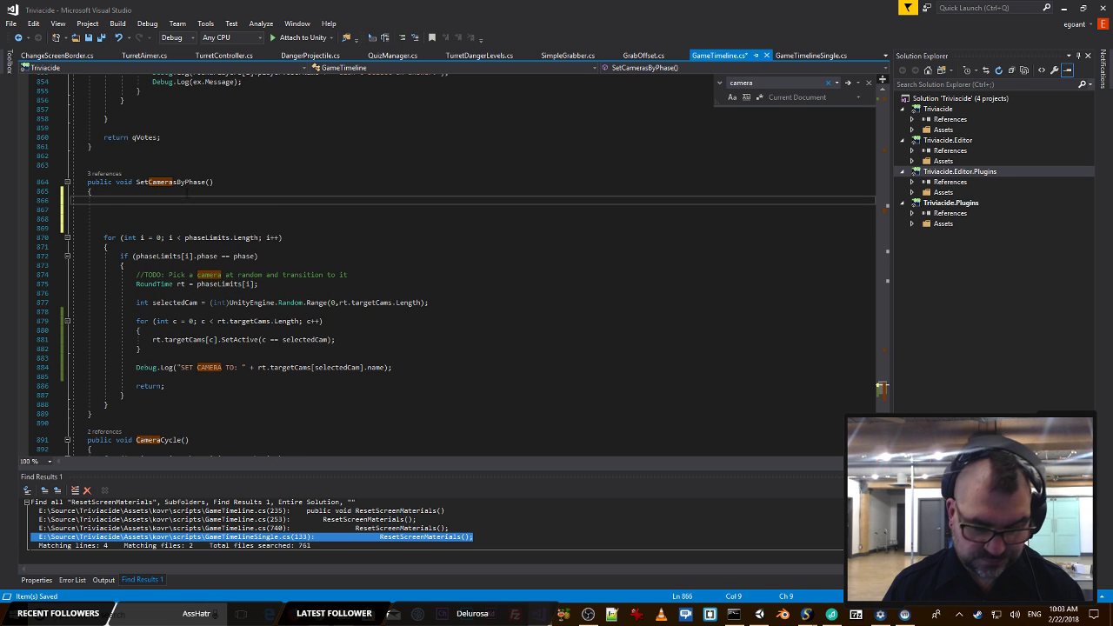
type("for")
key("Escape")
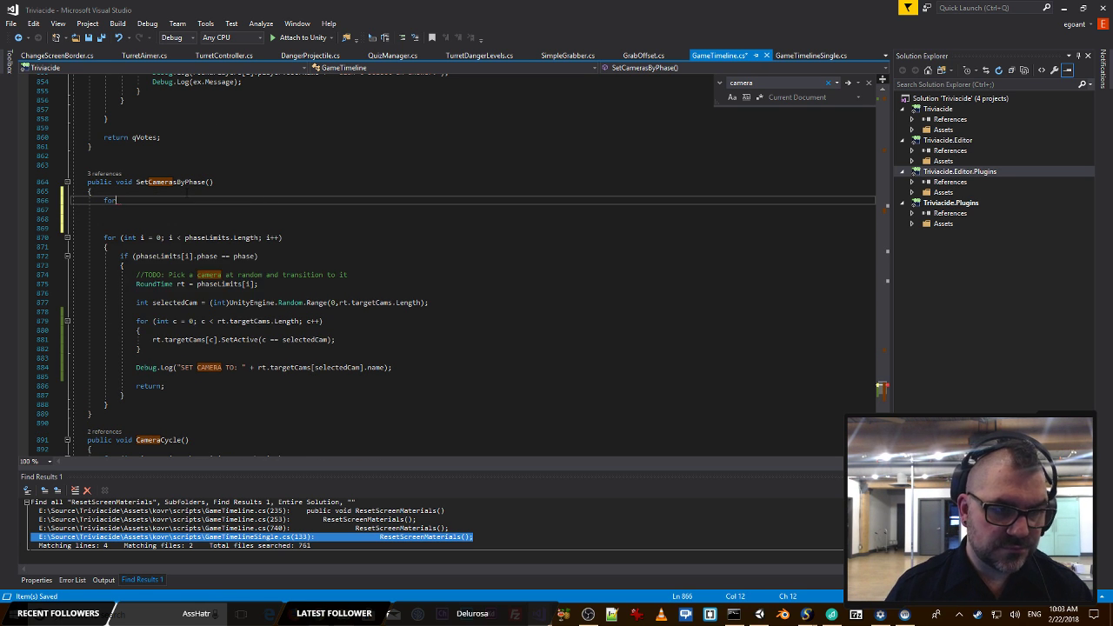
type("(in")
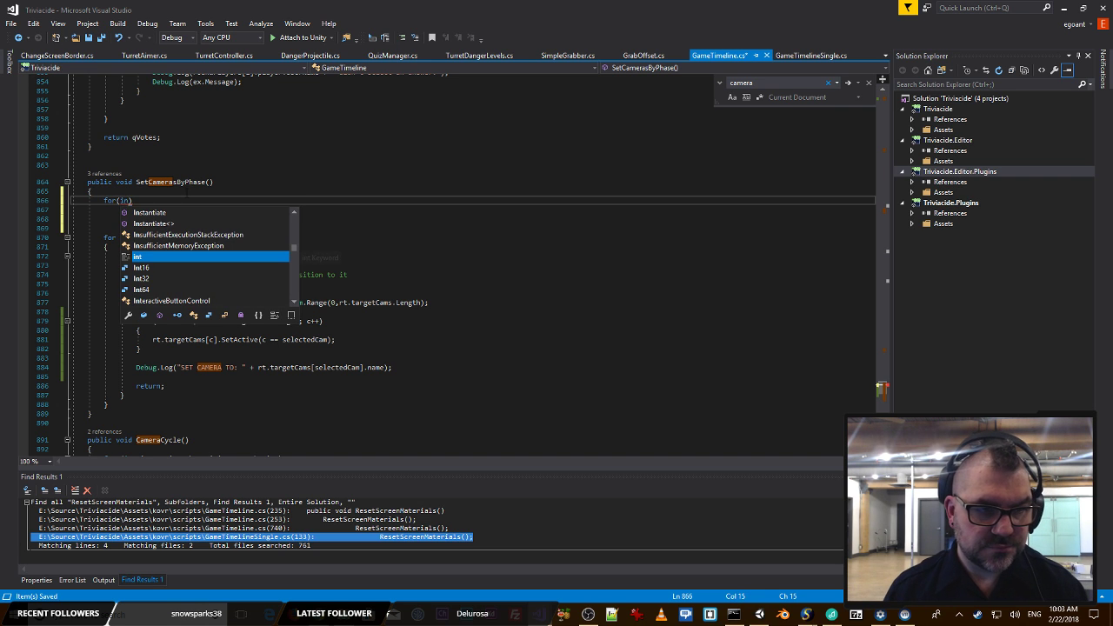
type("t ")
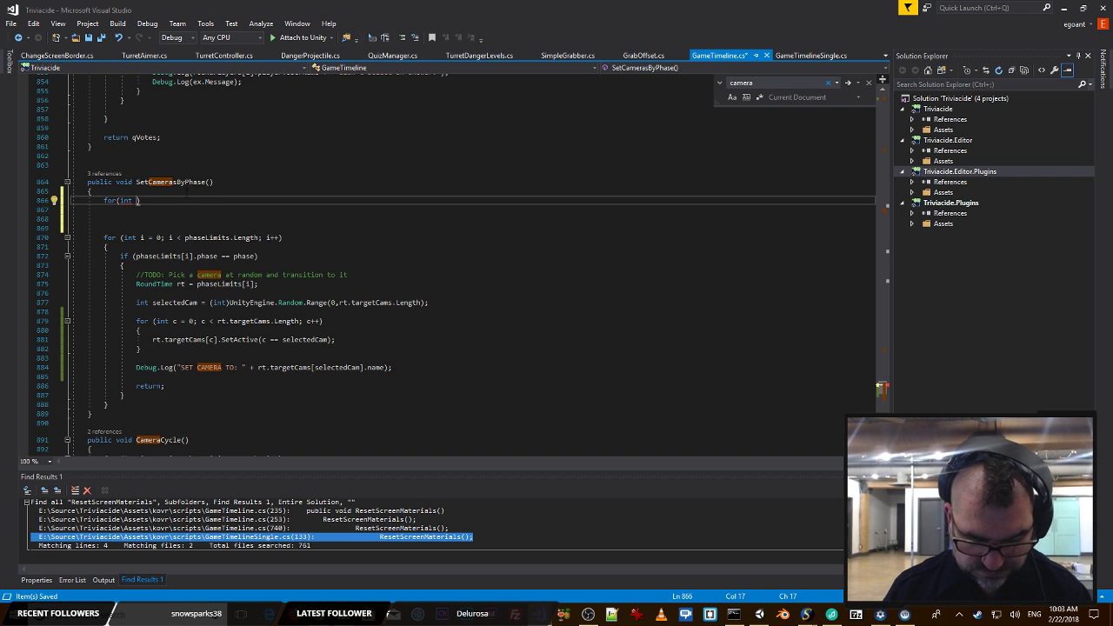
type("vcm = 0")
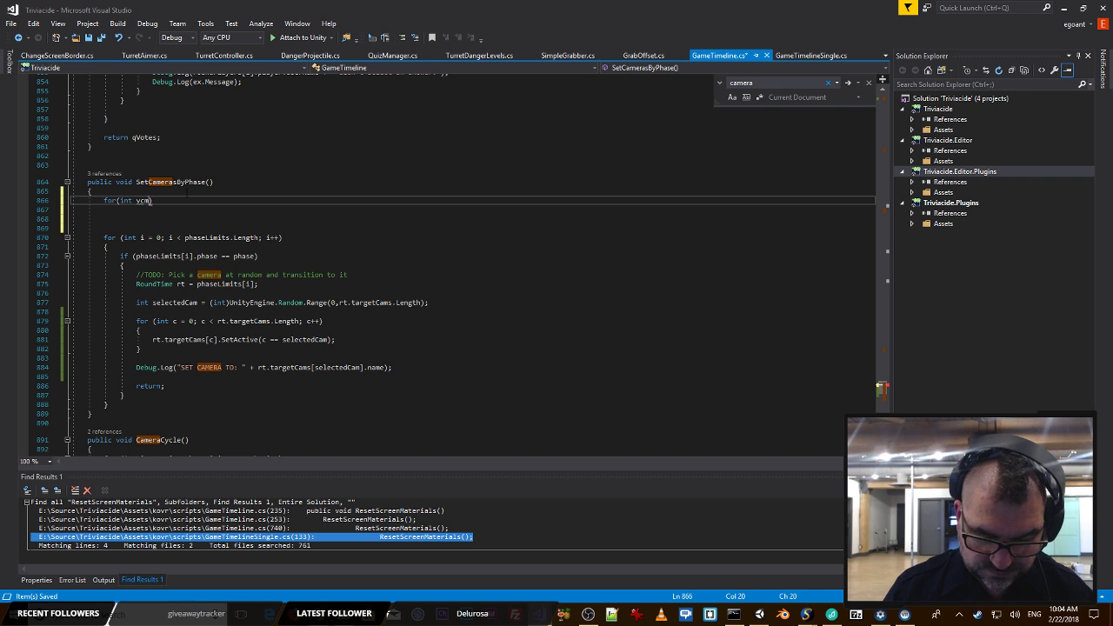
type("; vcm ")
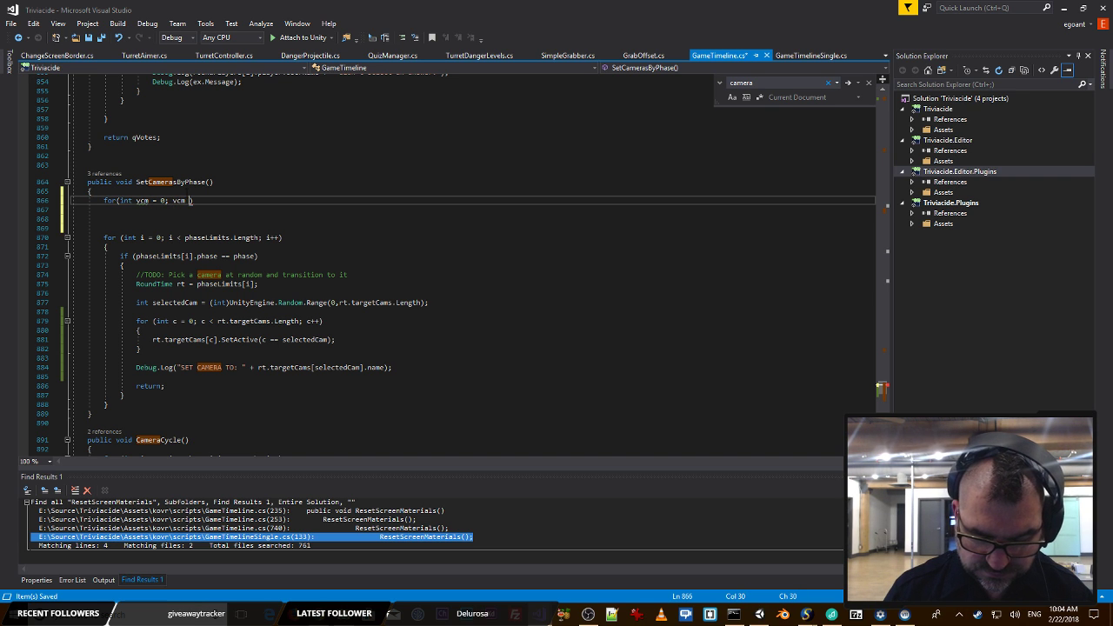
type("< viewerCams.l")
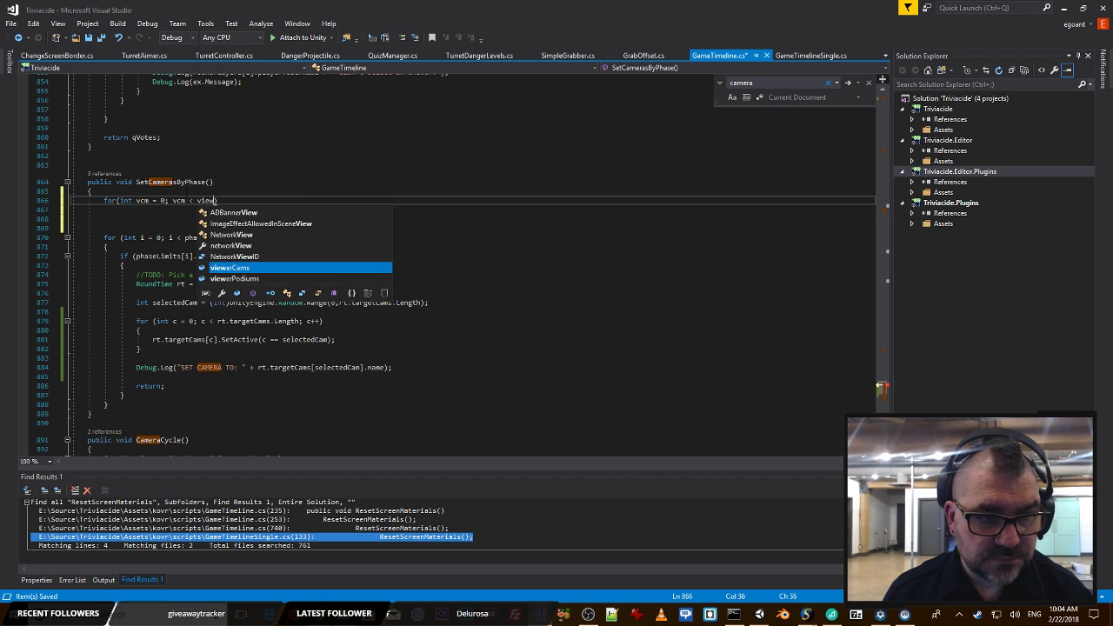
type("ength")
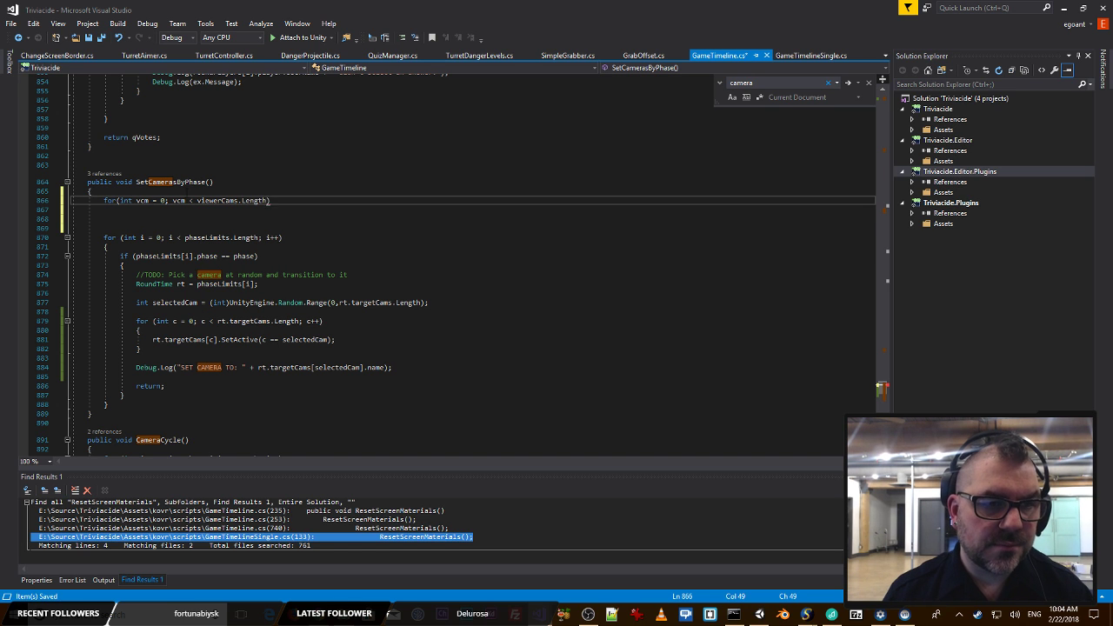
type("; vcm++)")
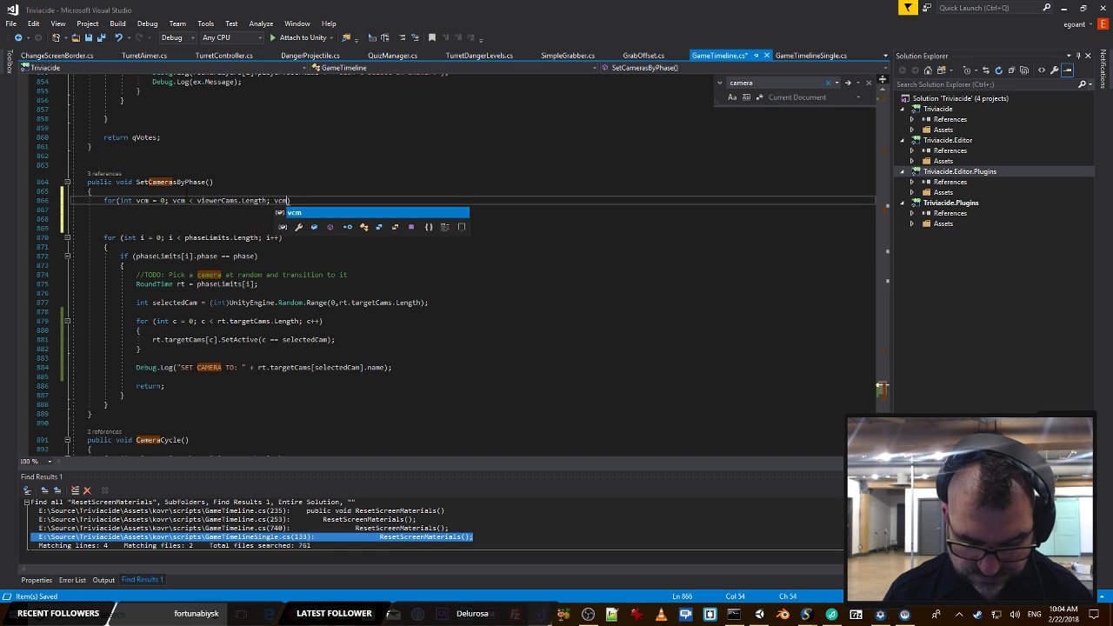
key("Return")
type("{")
key("Return")
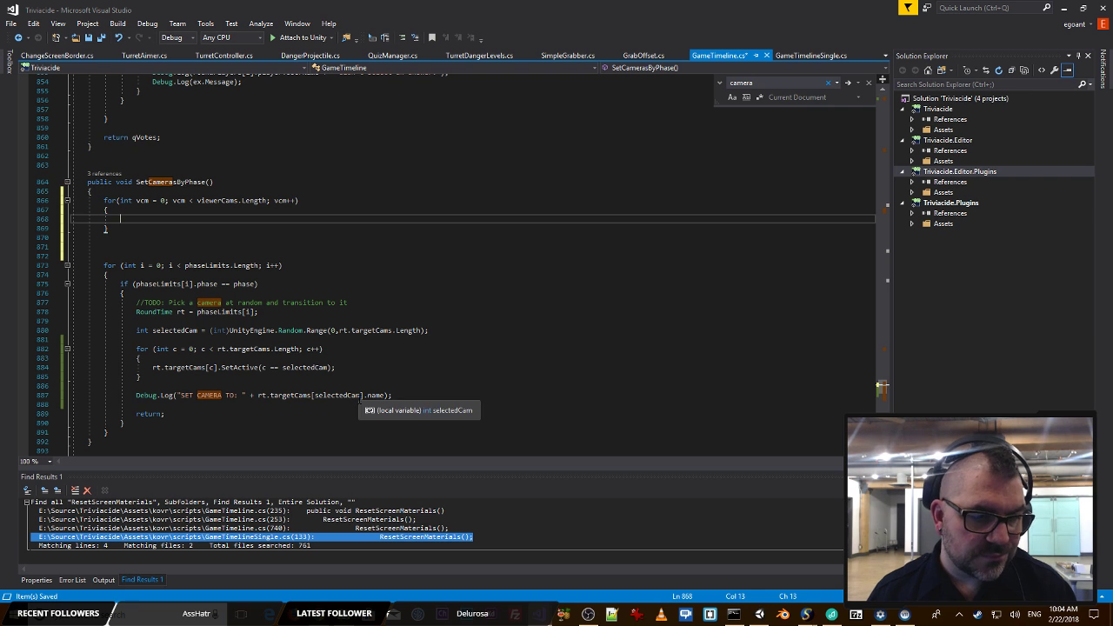
Step: Remove the "SET CAMERA TO: " Debug.Log line below the targetCams loop in SetCamerasByPhase
left_click_drag(393, 395, 43, 396)
key("ctrl+x")
key("BackSpace")
key("BackSpace")
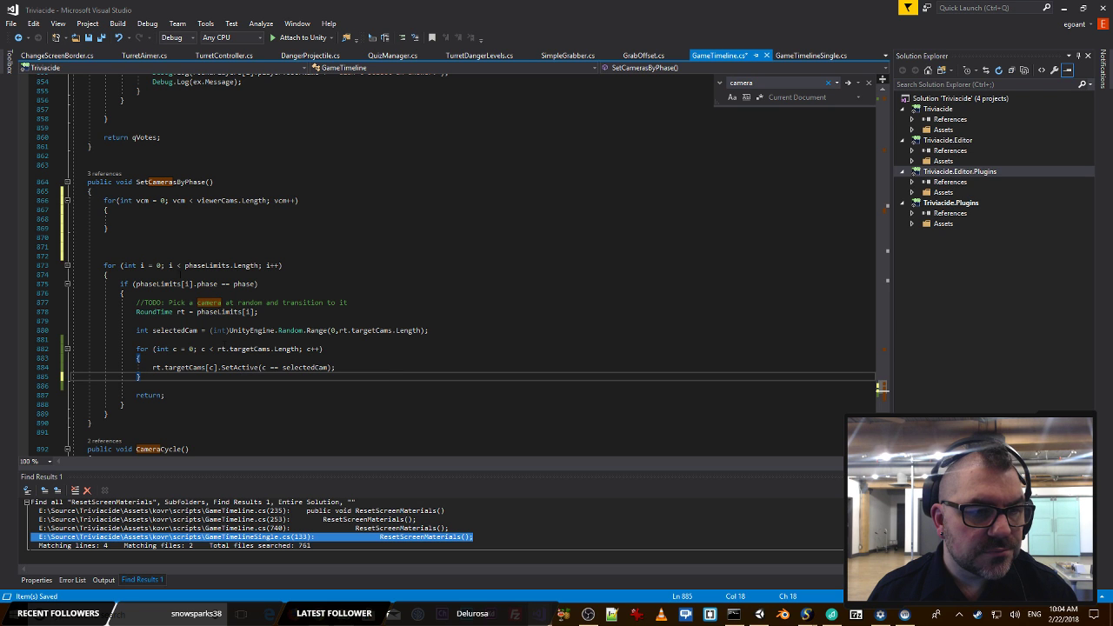
Step: Fill the viewerCams loop body with viewerCams[vcm].SetActive(false); and save the script
left_click(152, 218)
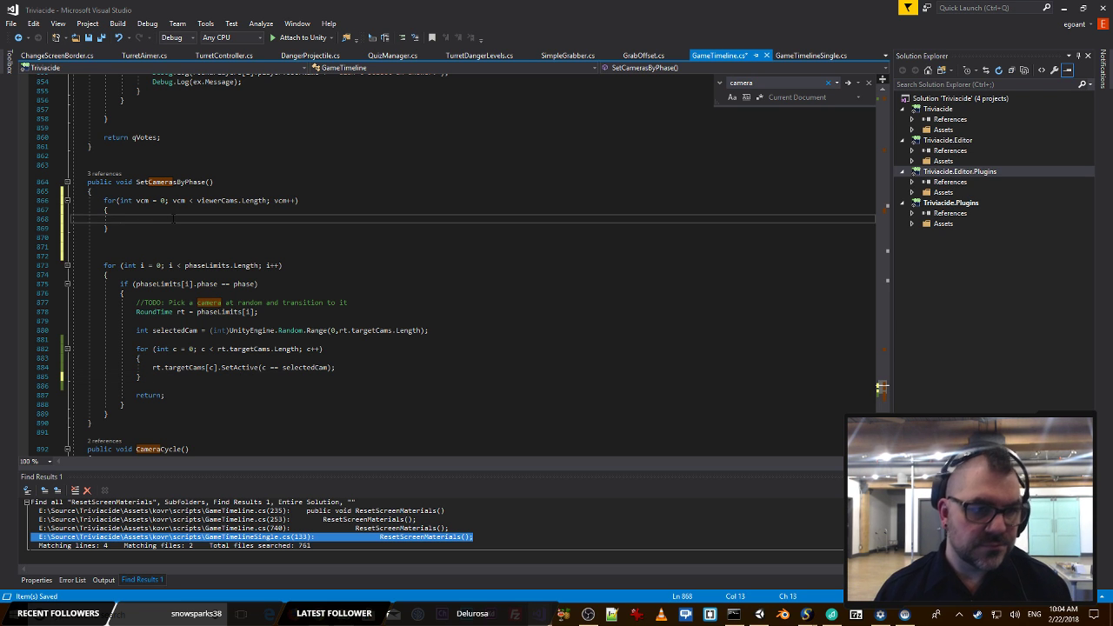
type("view")
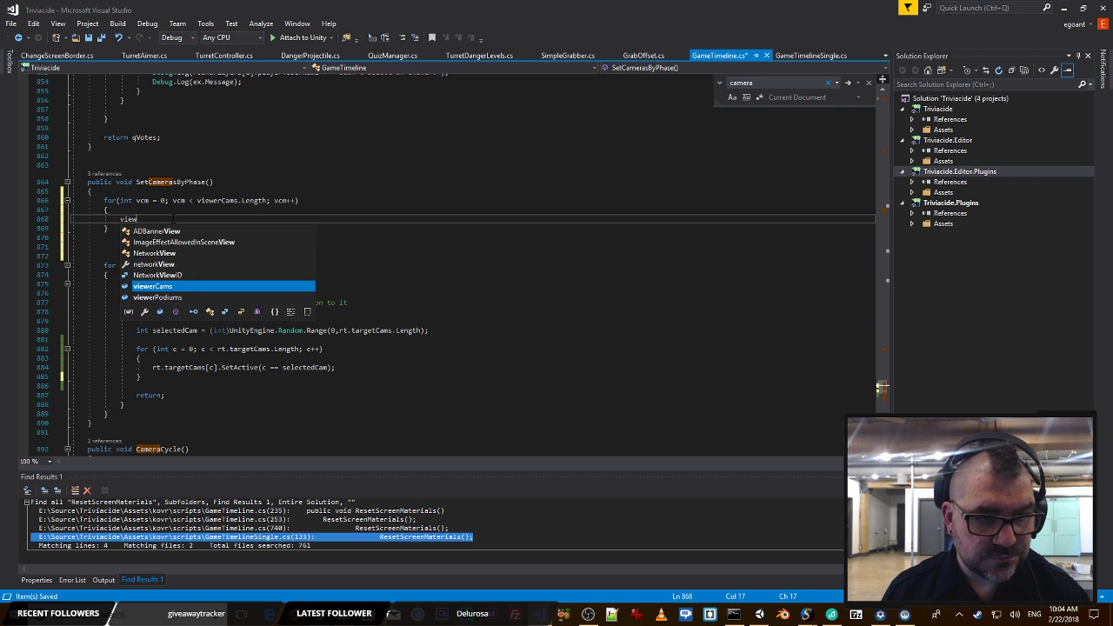
key("Tab")
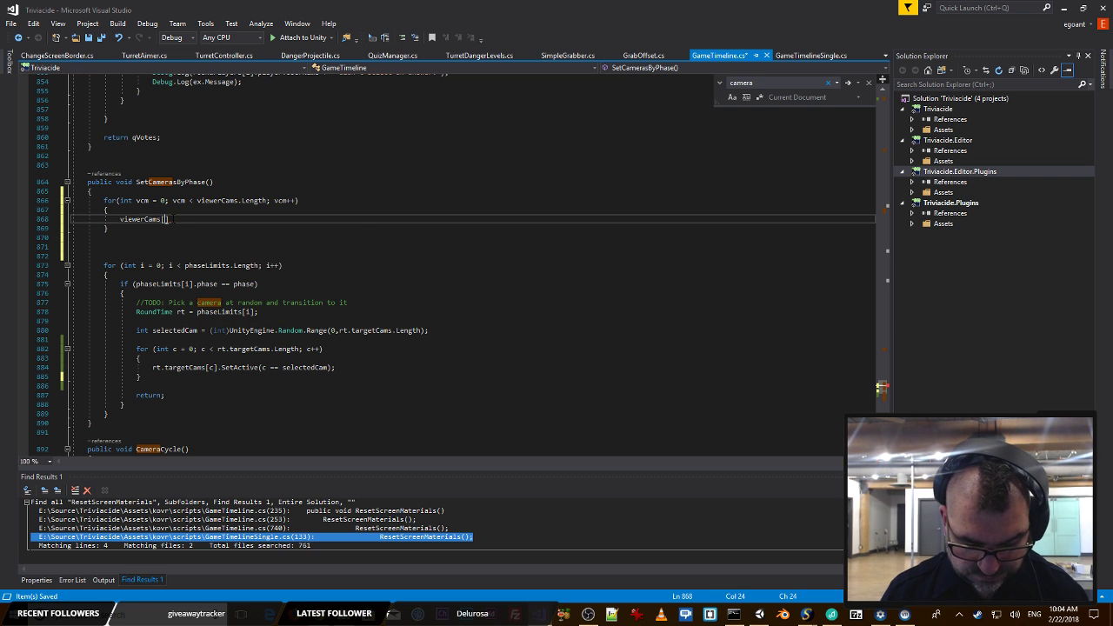
type("[vcm].Set")
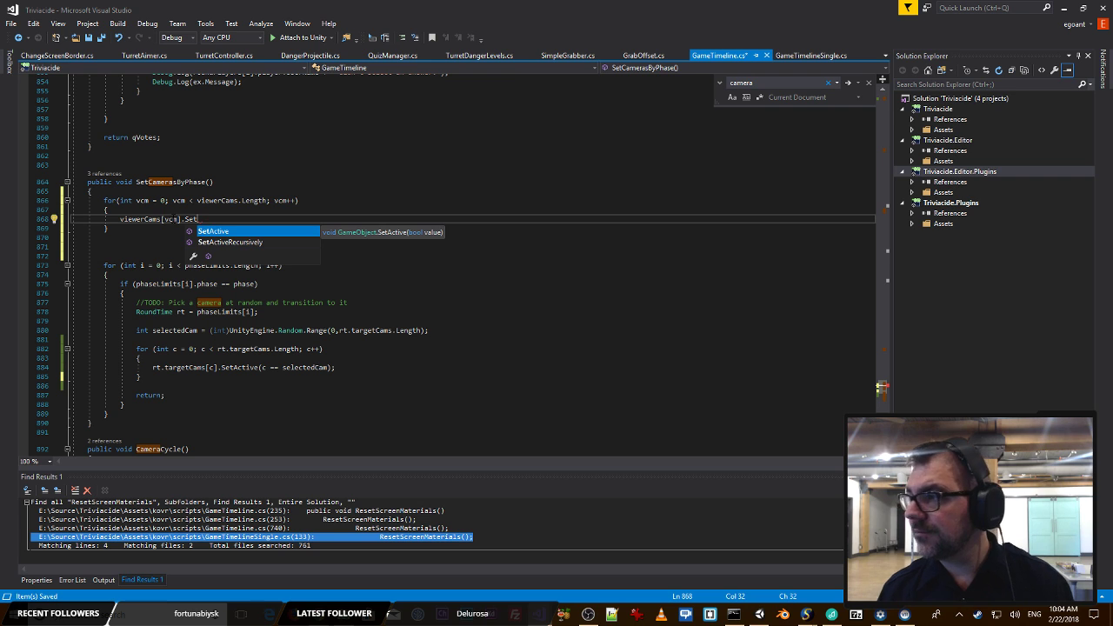
type("Active(")
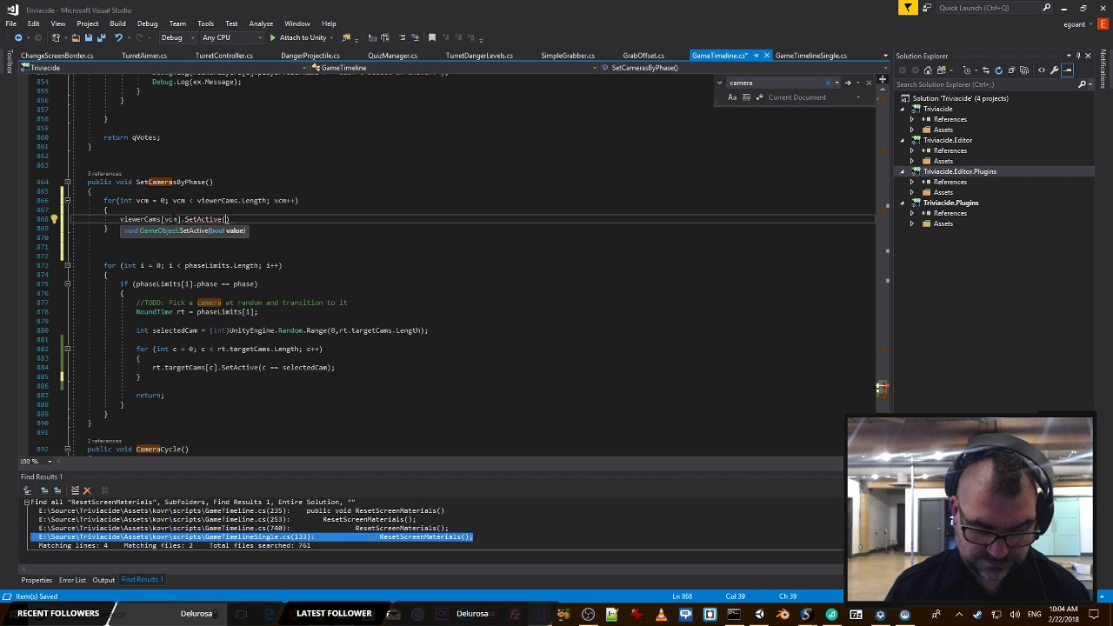
type("false")
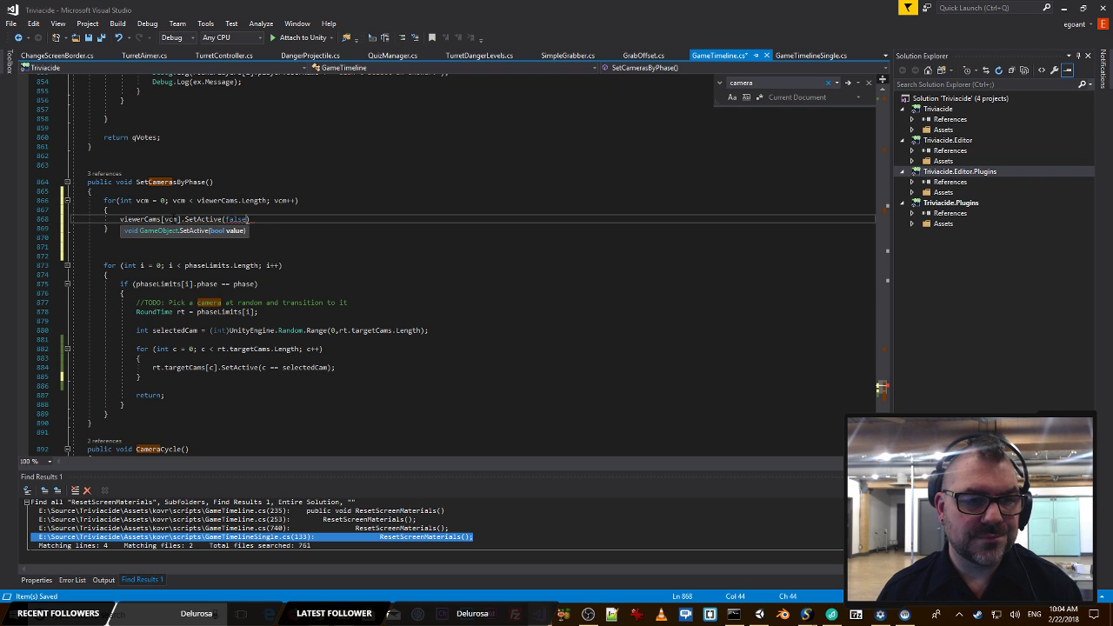
type(");")
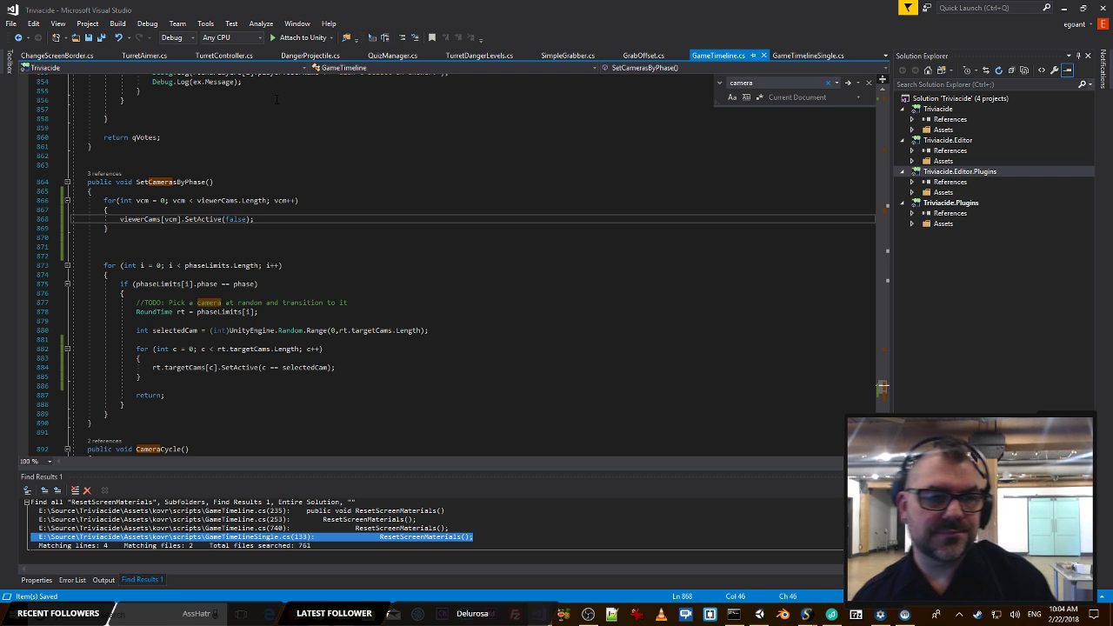
Step: Delete the surplus blank lines between the viewerCams loop and the phaseLimits loop, and save the script
left_click(119, 246)
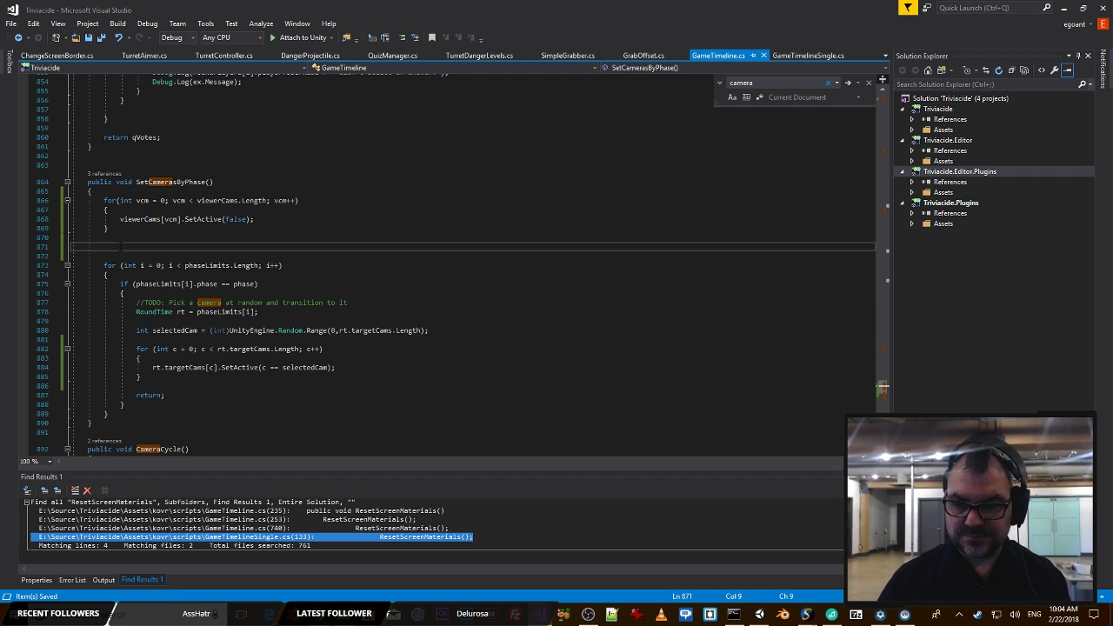
key("shift+Home")
key("BackSpace")
key("BackSpace")
key("BackSpace")
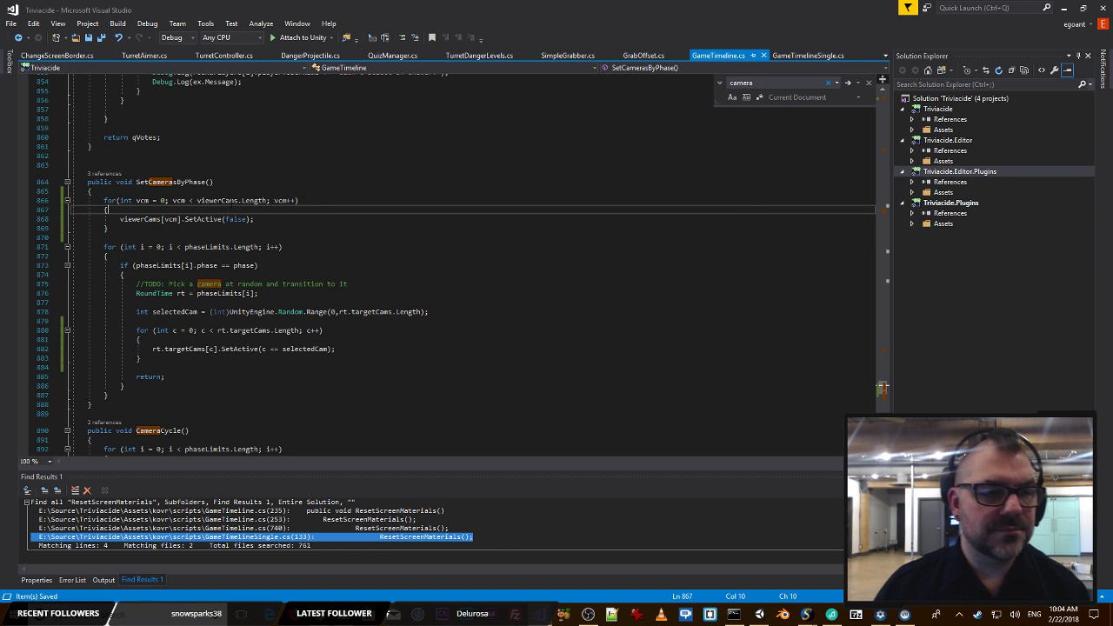
Step: Switch to Unity and examine the stage podium and its Shell mesh
key("alt+Tab")
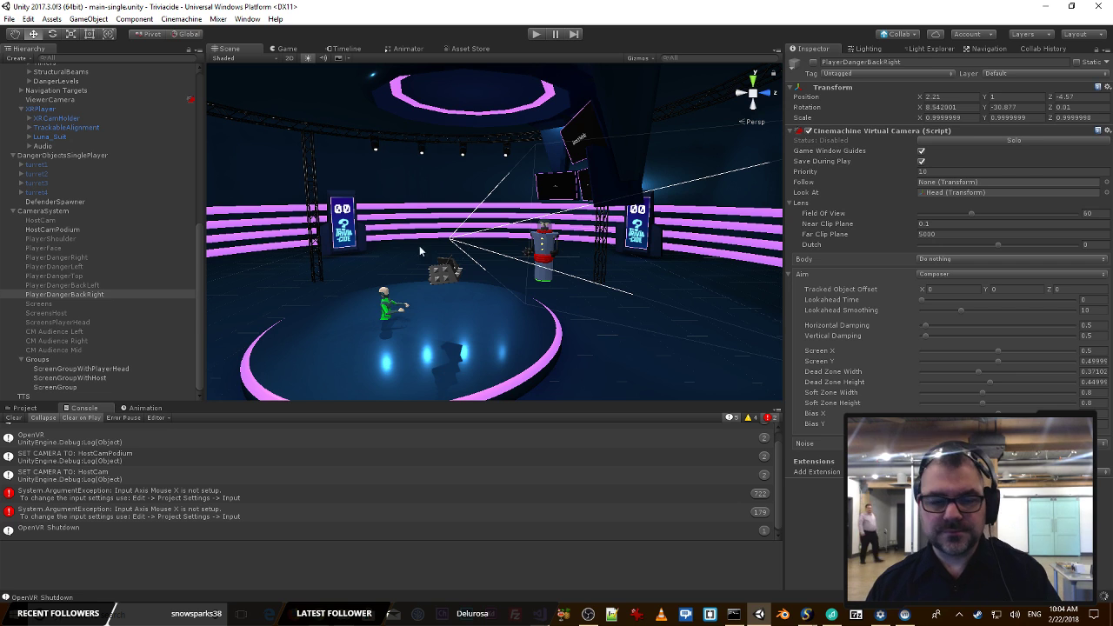
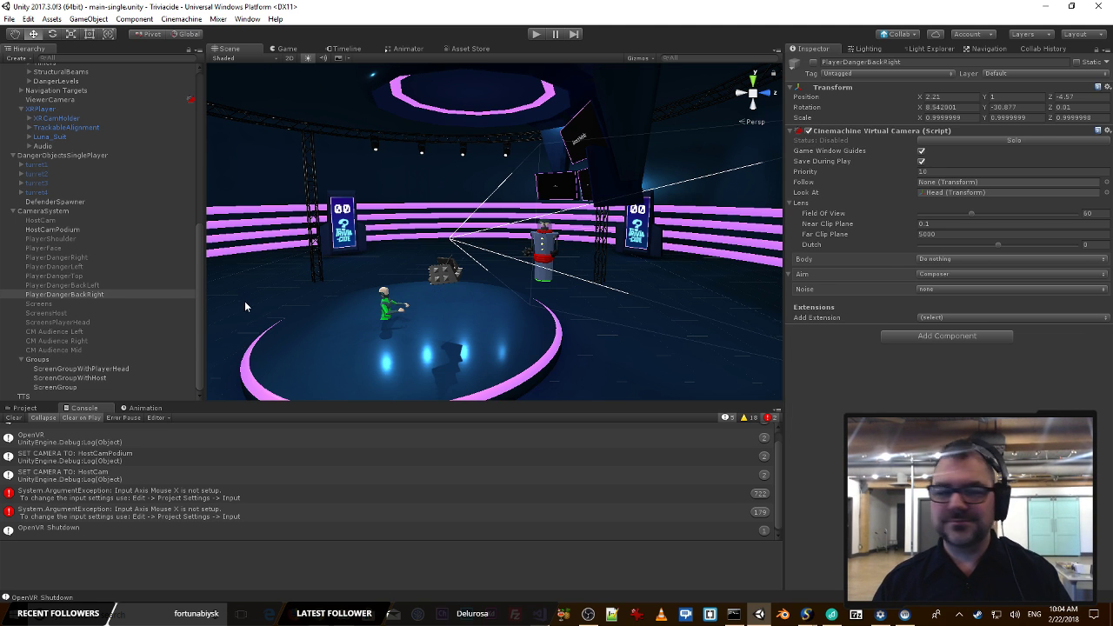
left_click(442, 272)
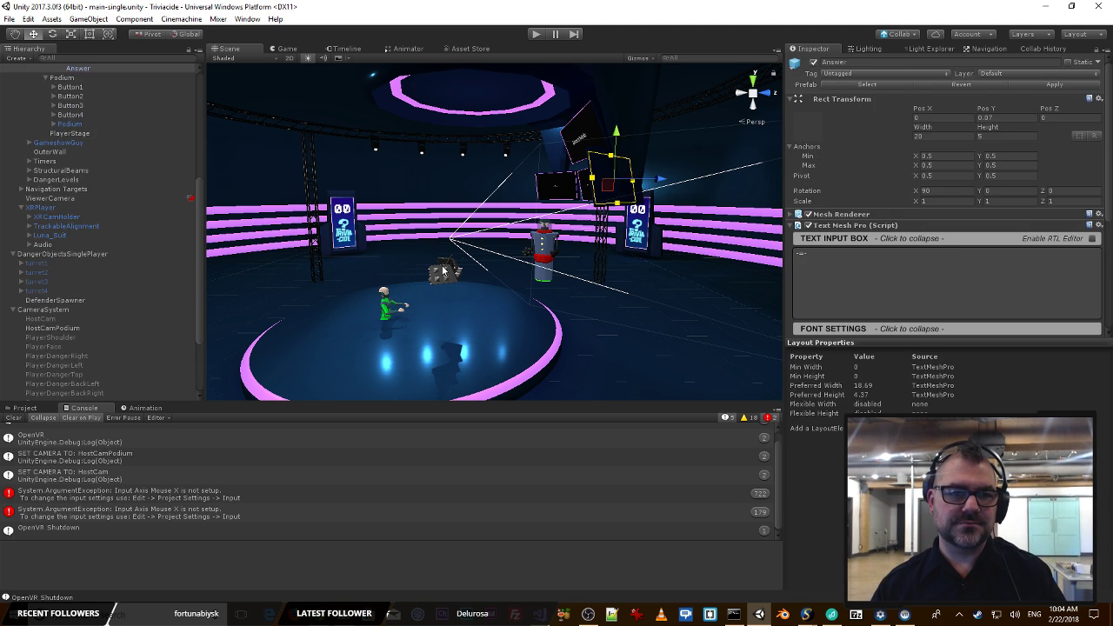
key("w")
right_click_drag(476, 265, 474, 294)
left_click(507, 287)
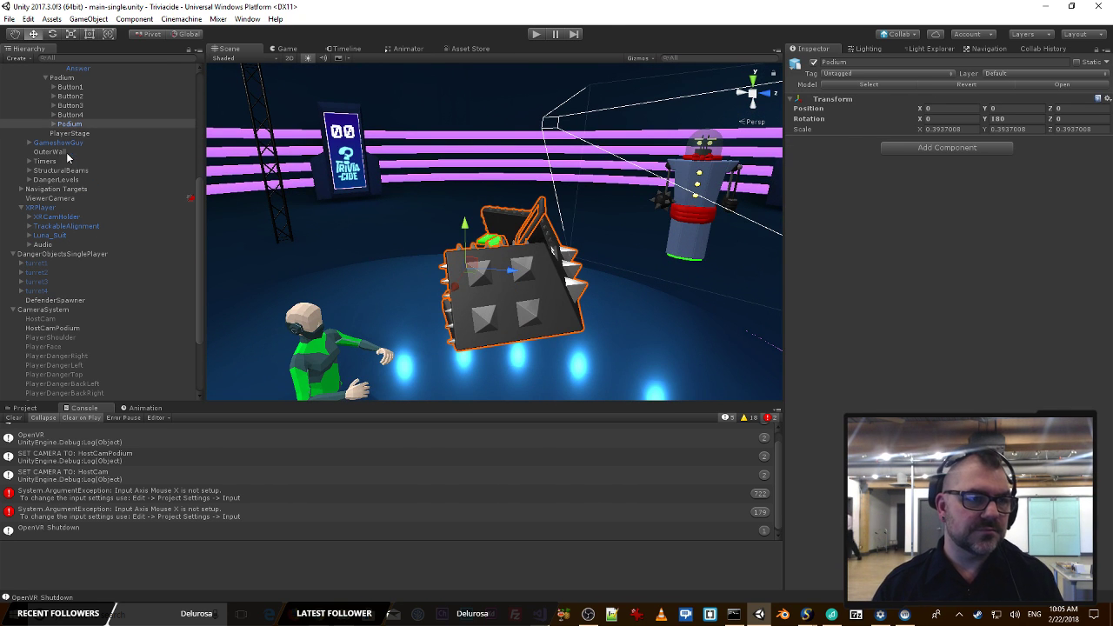
left_click(59, 127)
left_click(54, 125)
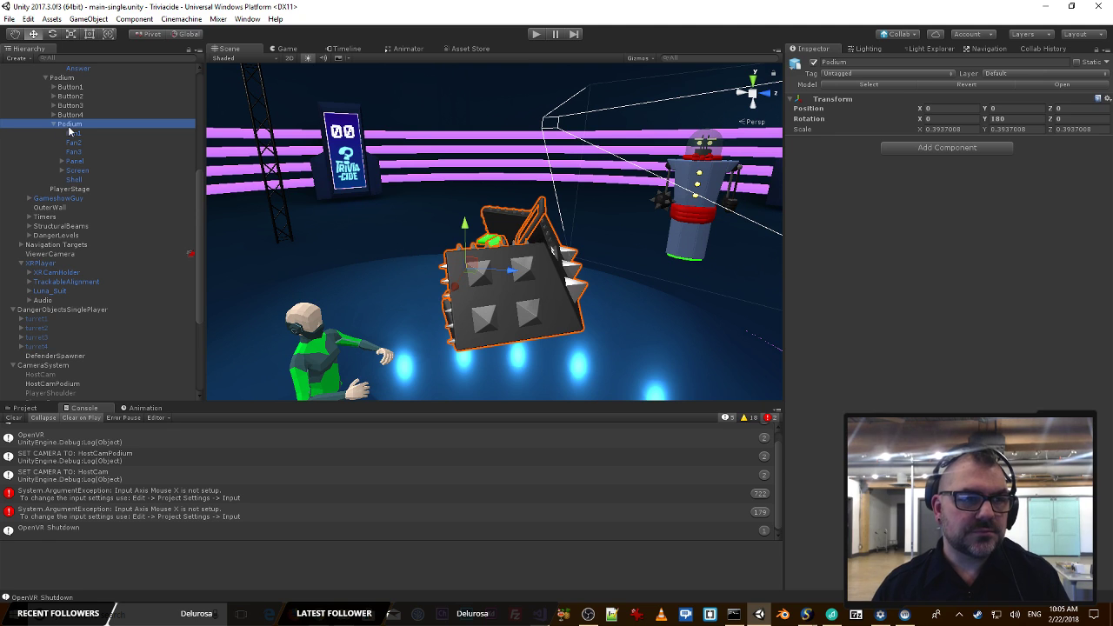
left_click(77, 179)
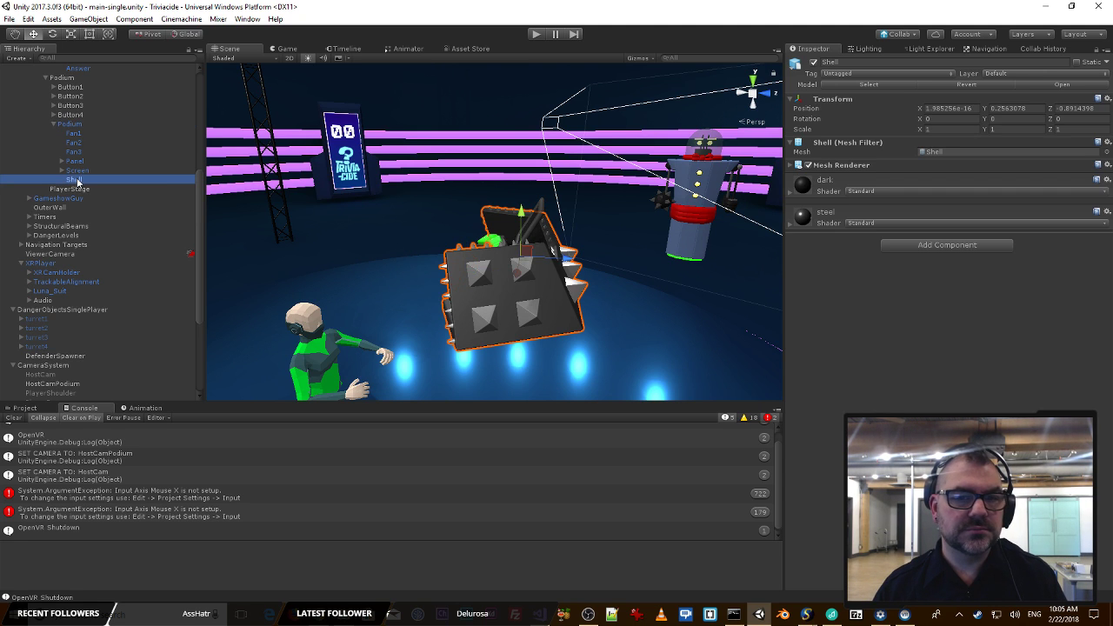
right_click_drag(539, 188, 454, 183)
scroll(454, 183, "down", 5)
scroll(454, 183, "up", 3)
scroll(454, 183, "down", 4)
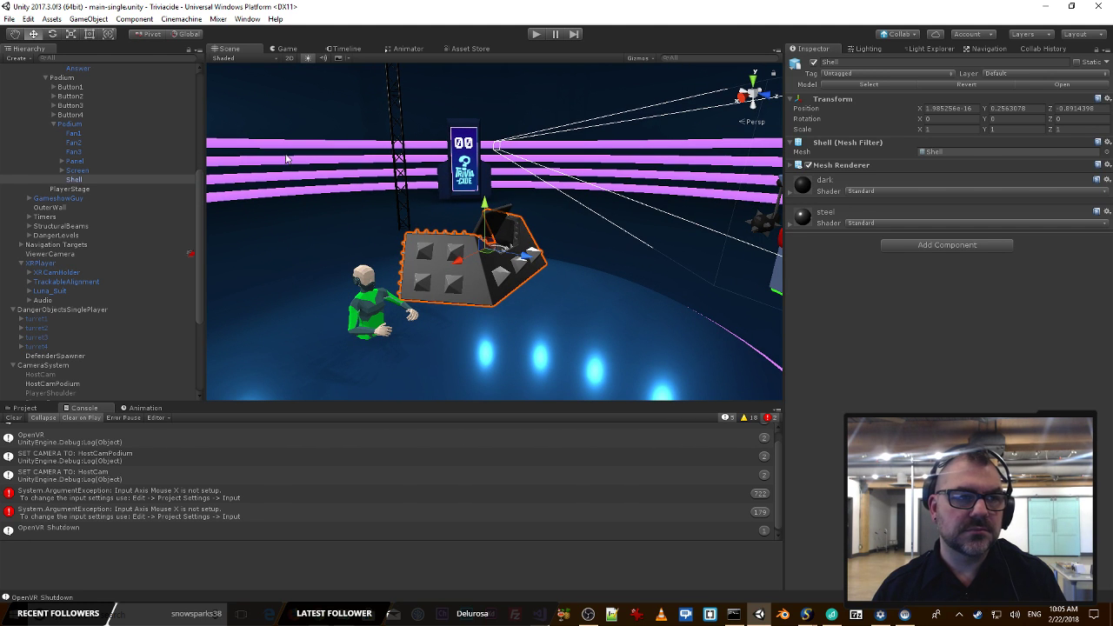
Step: Add a Rigidbody component to the Podium model that contains the Shell mesh
left_click(69, 125)
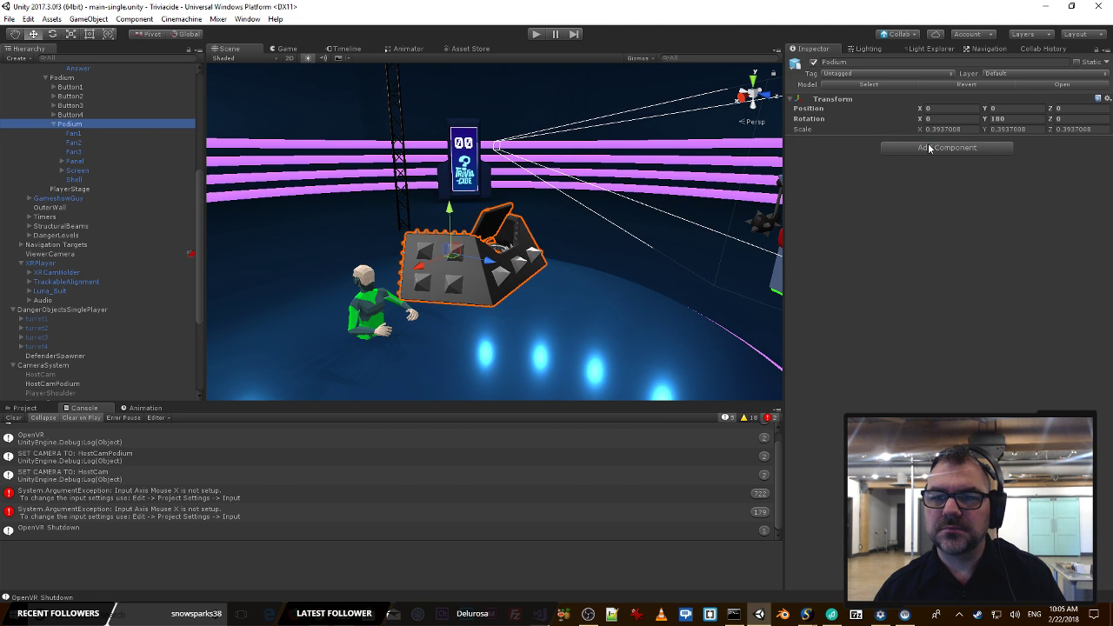
left_click(961, 155)
type("rig")
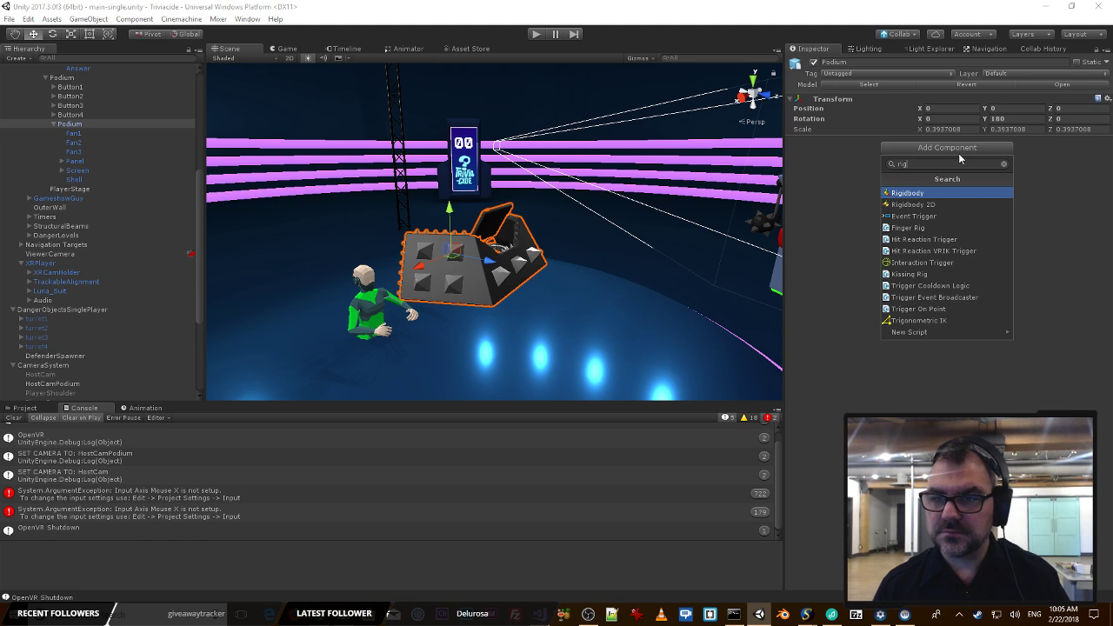
key("Return")
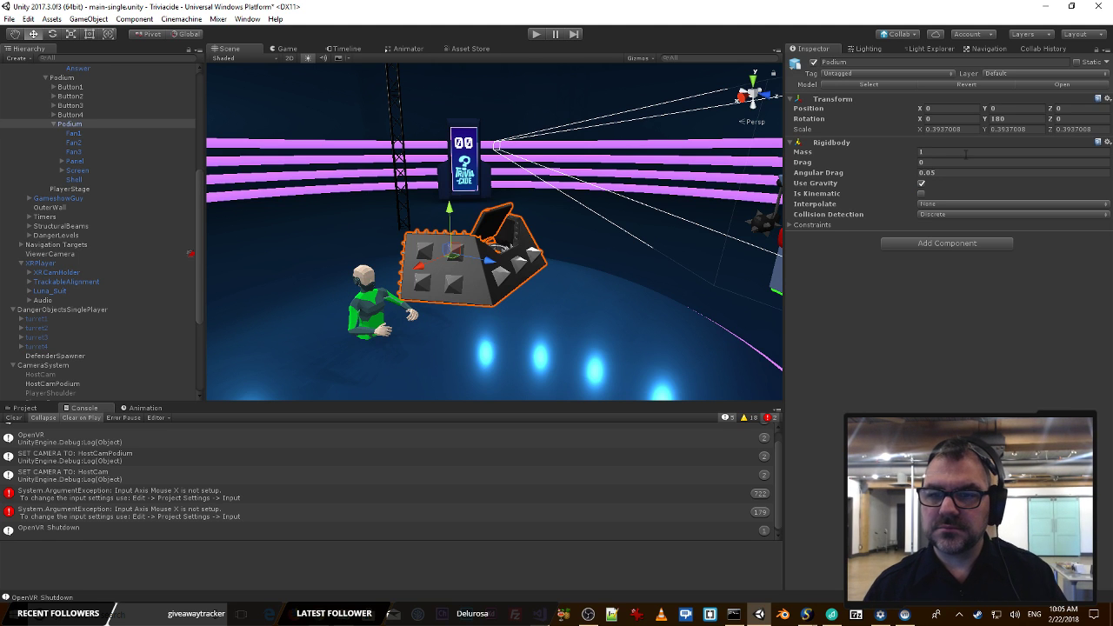
Step: Freeze the Podium Rigidbody's position and rotation on the X, Y and Z axes
left_click(811, 226)
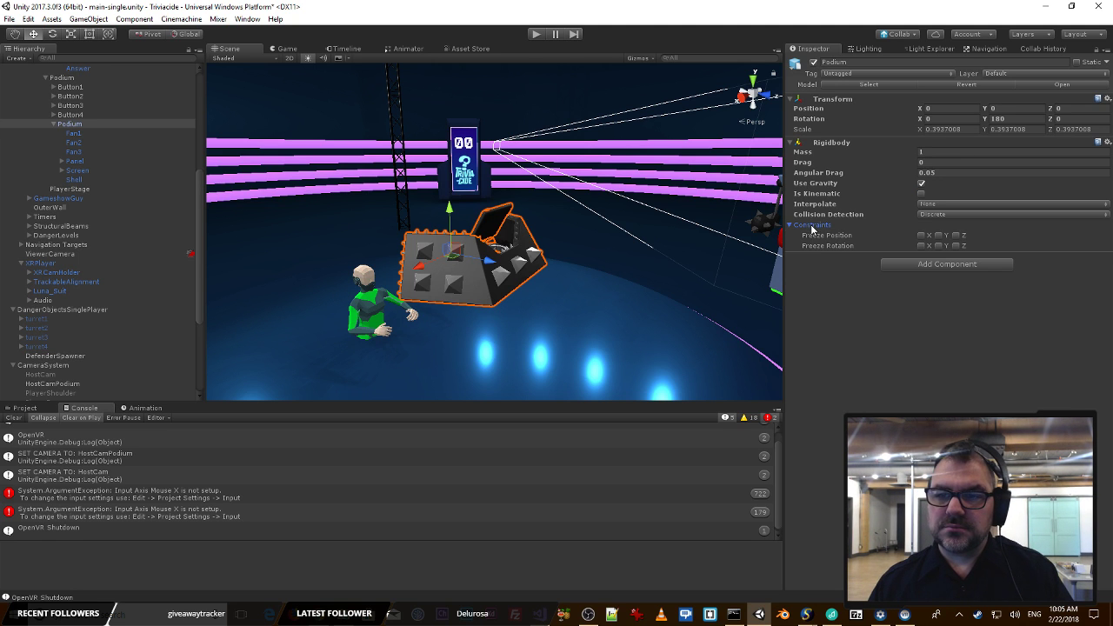
left_click(922, 235)
left_click(956, 235)
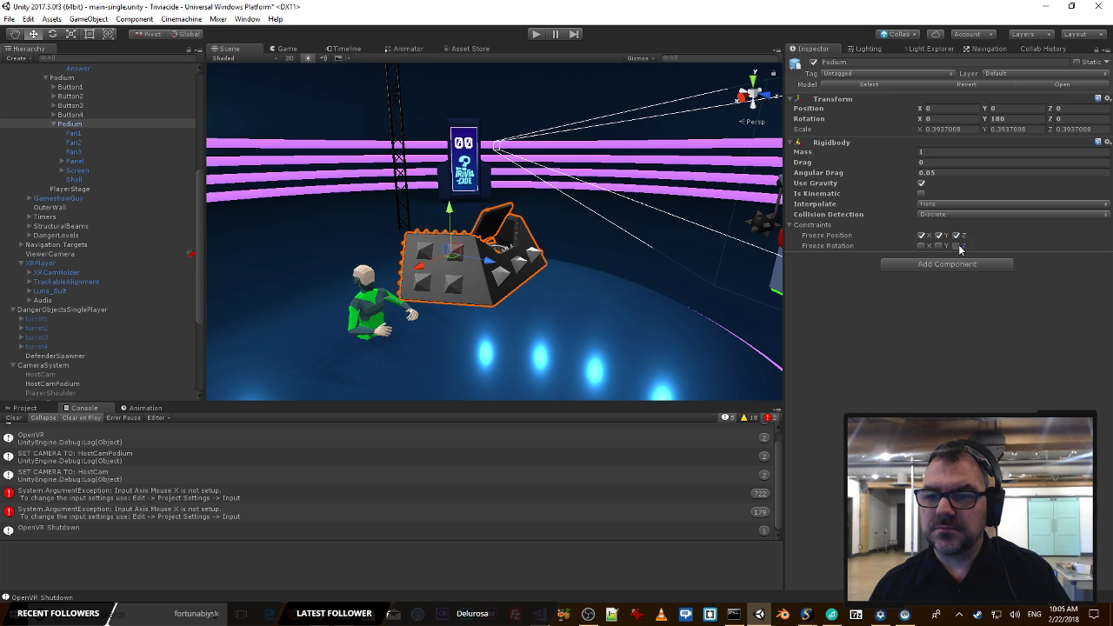
left_click(922, 247)
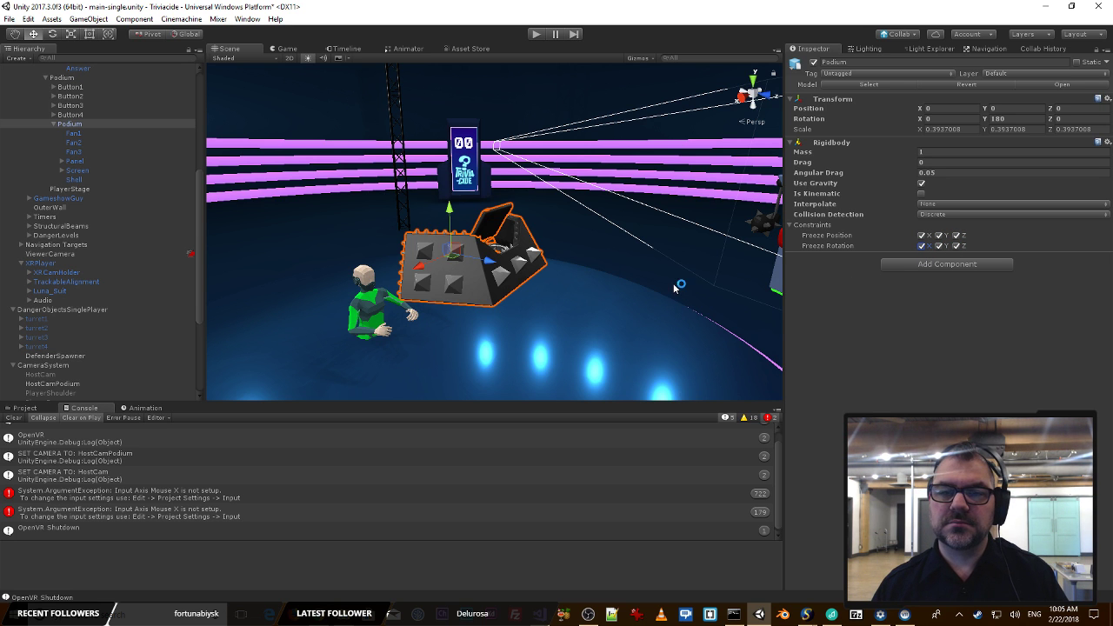
Step: Copy the Podium's Rigidbody component and paste it as a new component on the Shell object
right_click_drag(674, 287, 690, 341)
key("w")
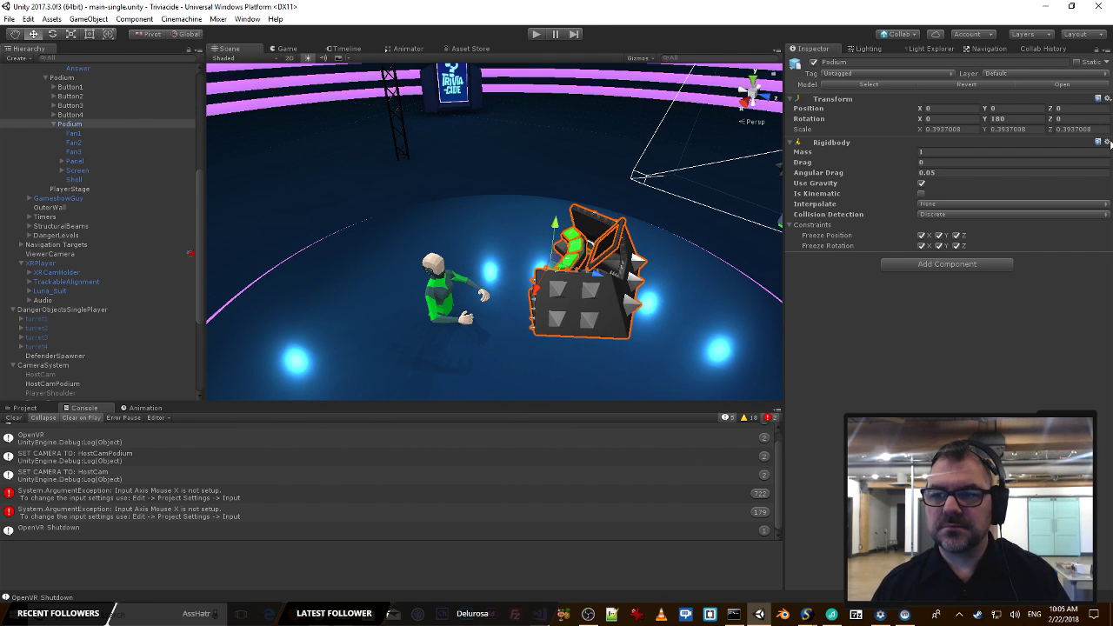
left_click(1106, 142)
left_click(1013, 209)
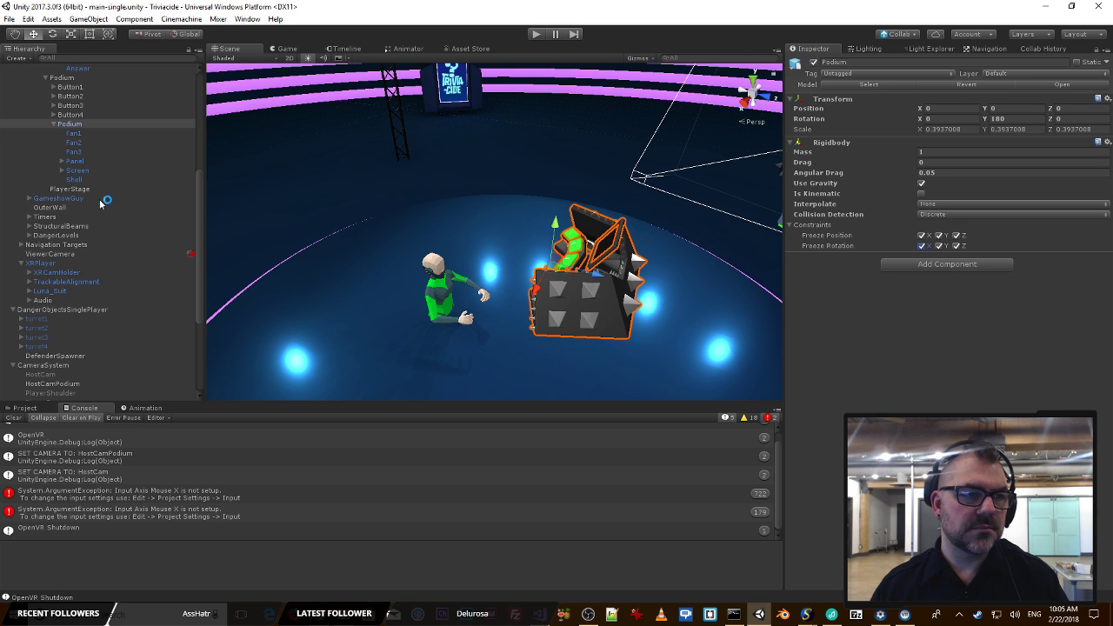
left_click(78, 179)
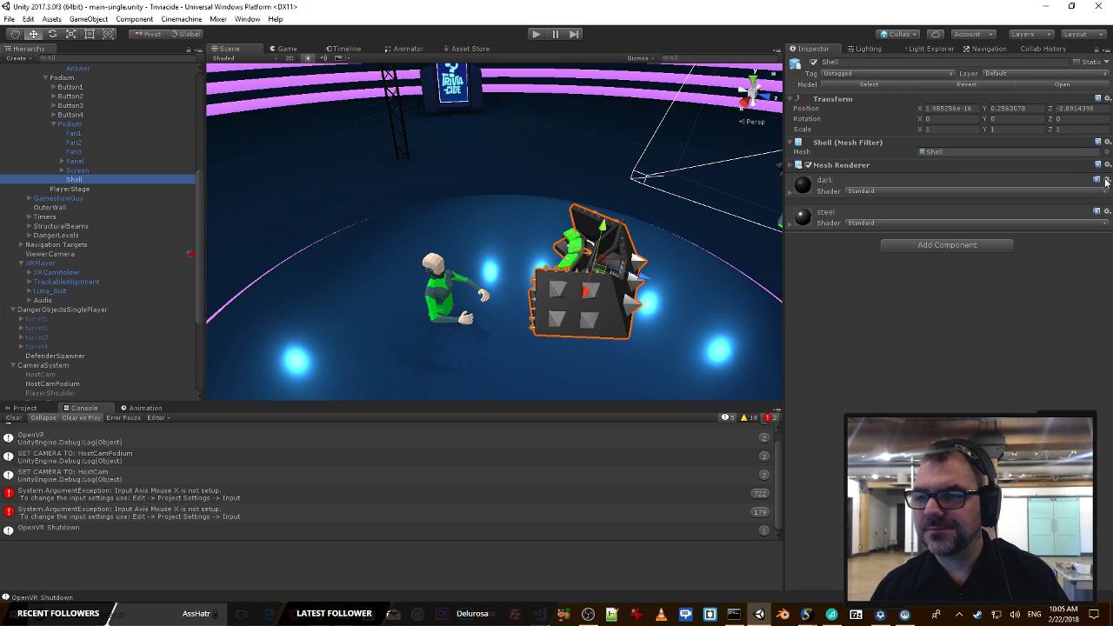
left_click(1108, 145)
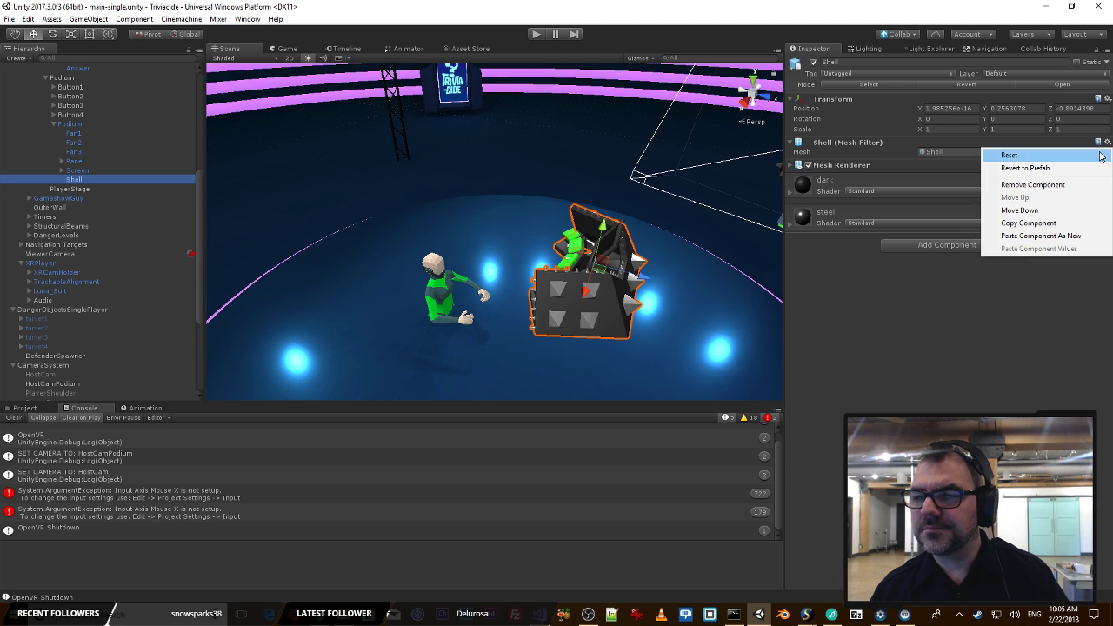
left_click(1039, 233)
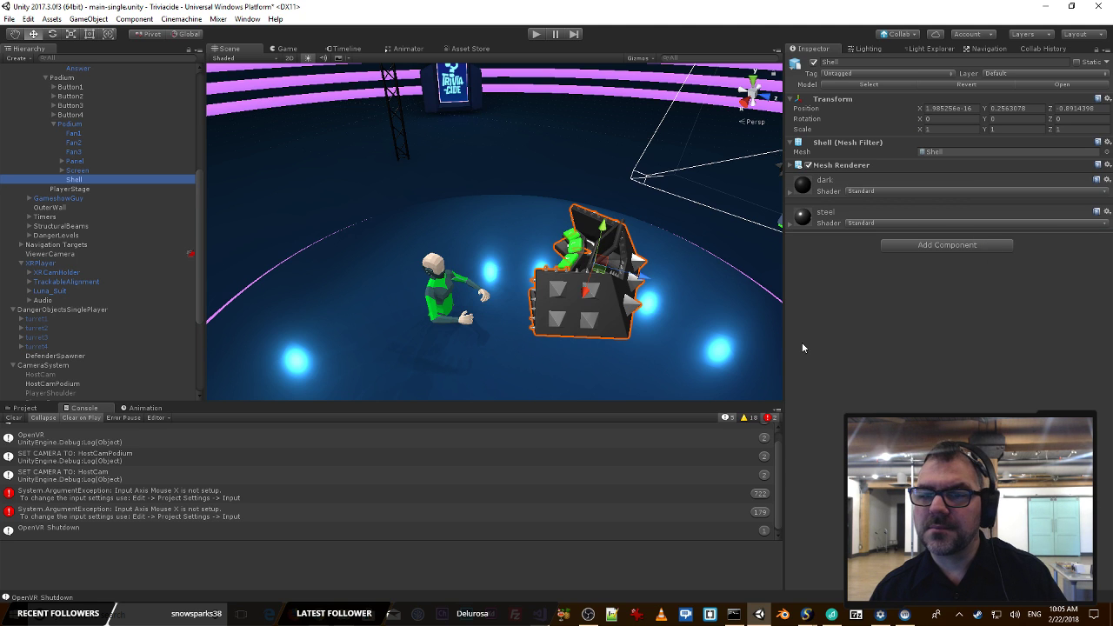
Step: Try a convex Mesh Collider on the Shell object, and remove that collider again
left_click(936, 363)
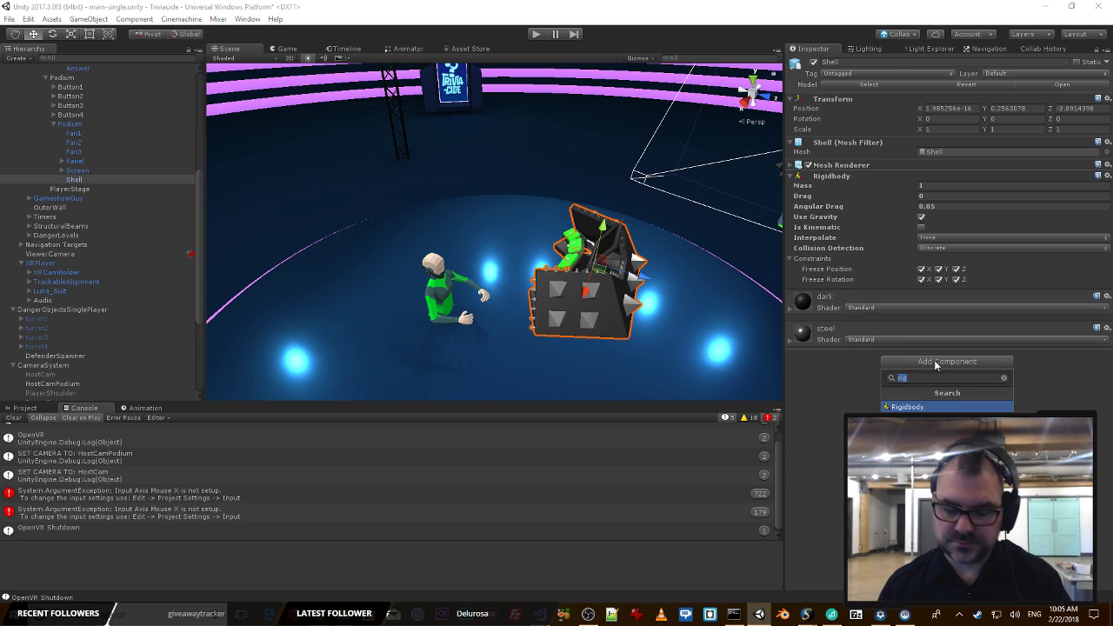
type("mes")
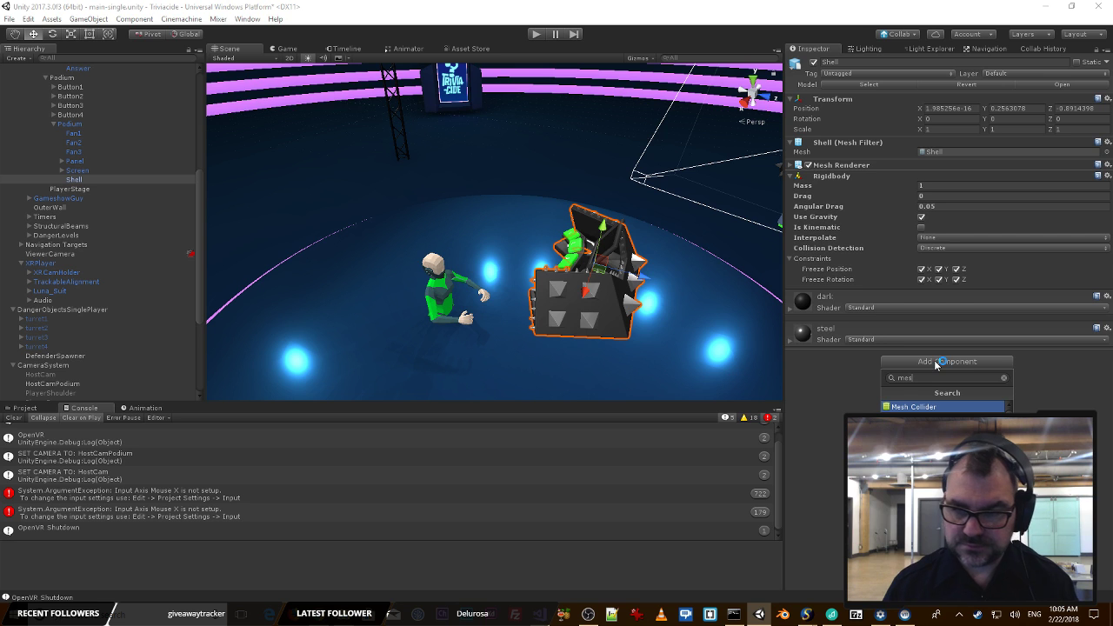
left_click(919, 405)
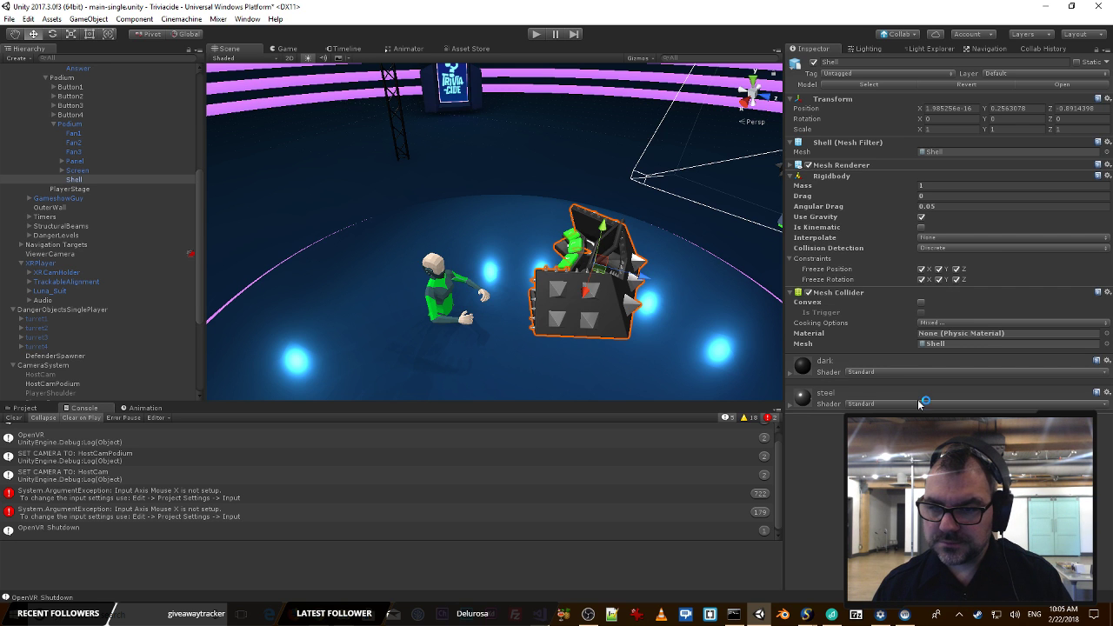
left_click(921, 303)
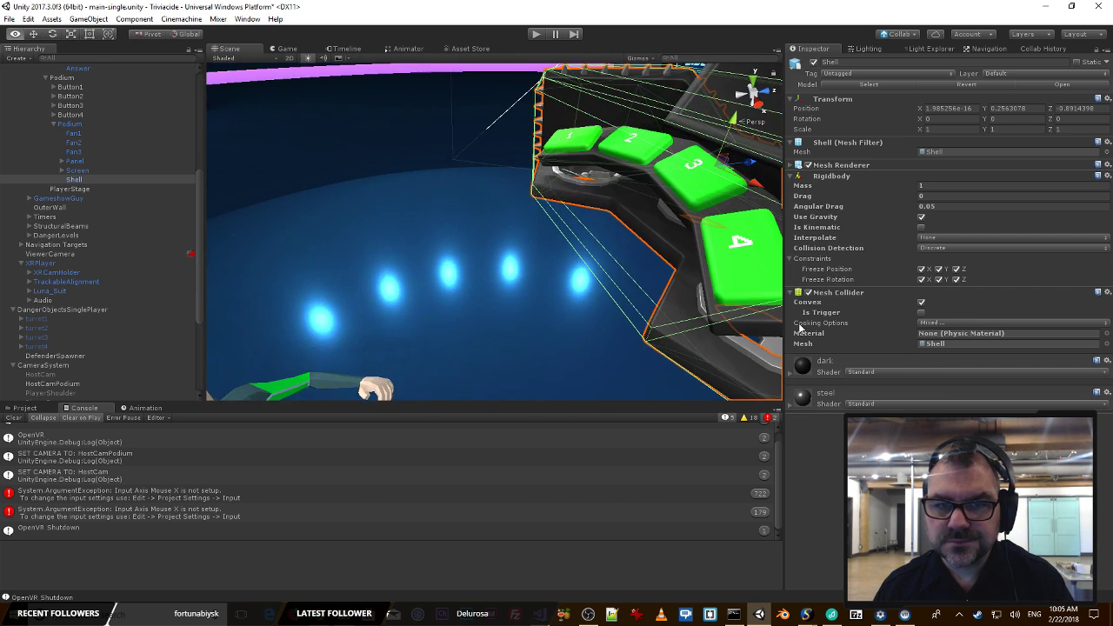
right_click_drag(800, 328, 724, 322)
key("s")
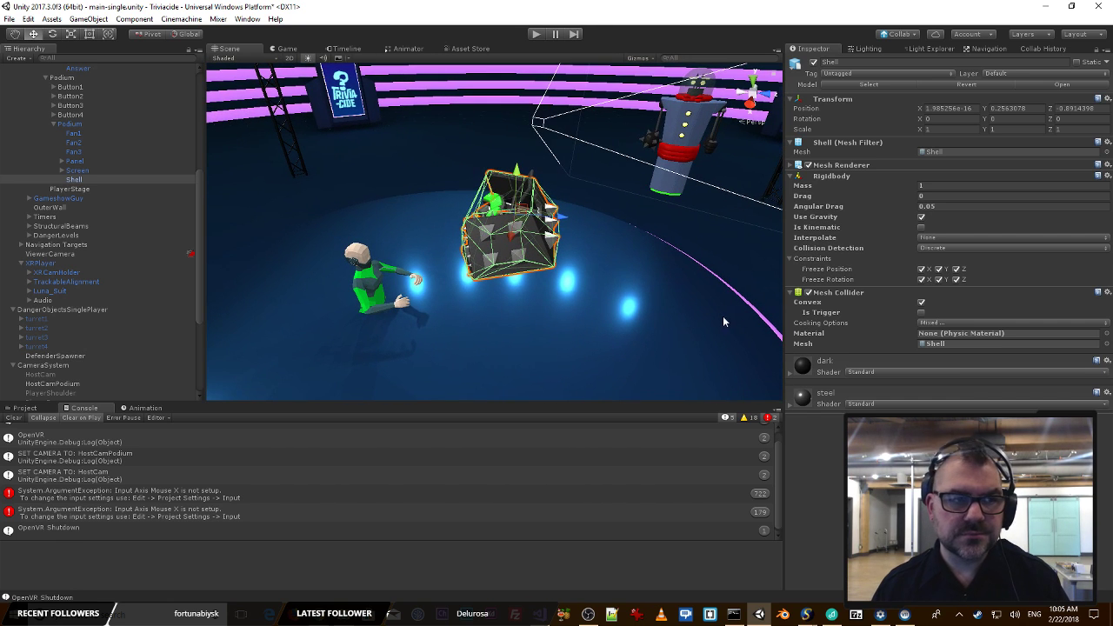
left_click(1108, 293)
left_click(1024, 320)
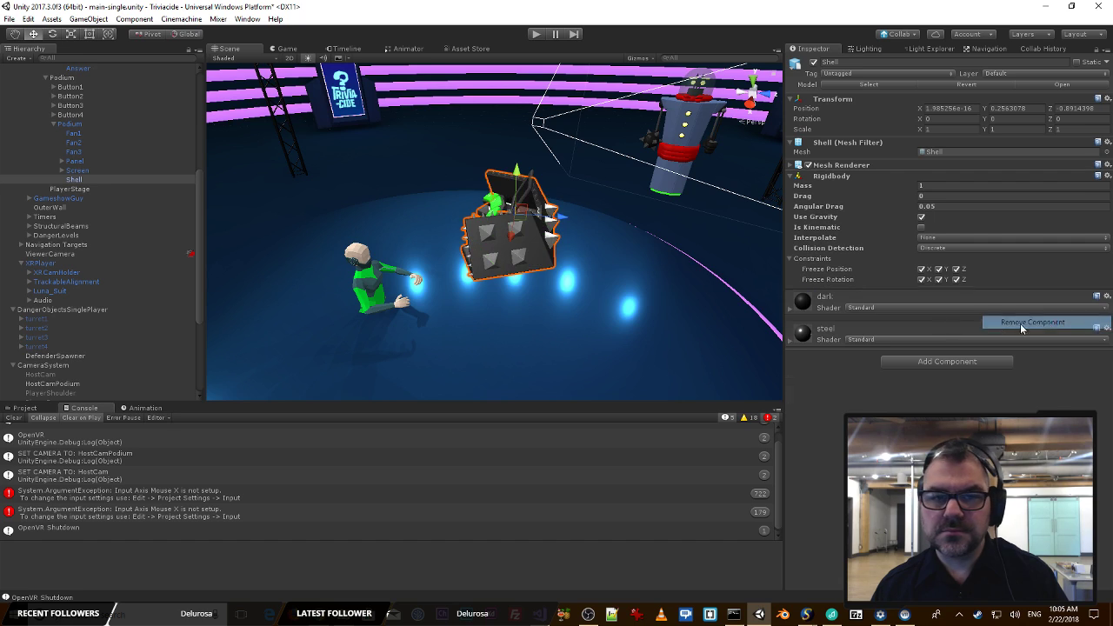
Step: Turn off Use Gravity on the Shell's Rigidbody
right_click_drag(557, 285, 584, 243)
key("s")
key("w")
key("s")
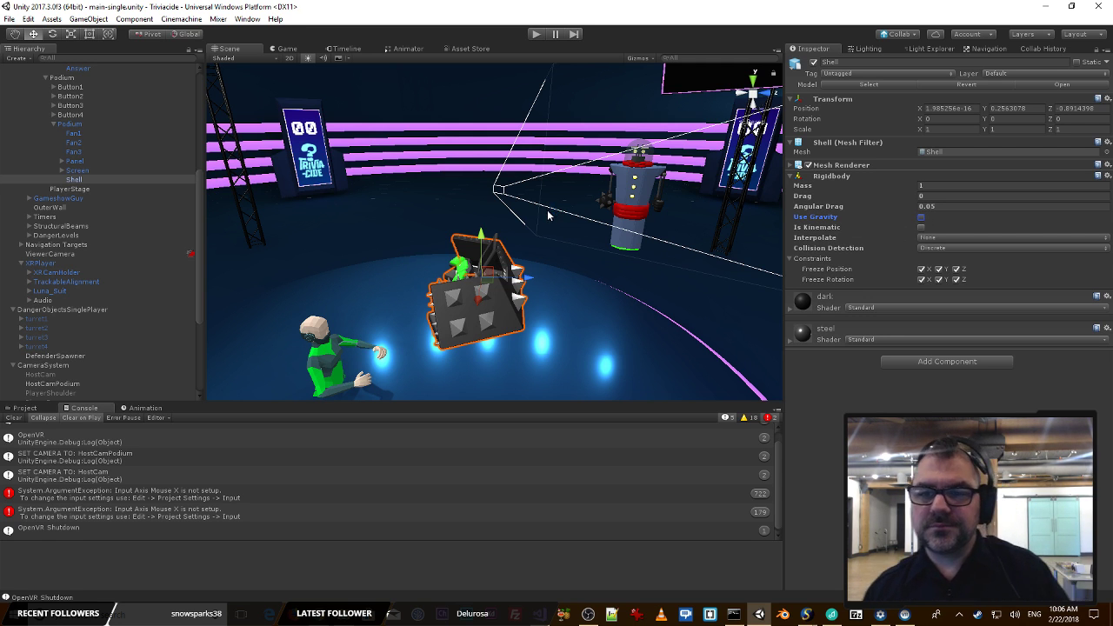
Step: Create an empty child object under Shell and name it Collider
right_click_drag(548, 215, 567, 237)
key("w")
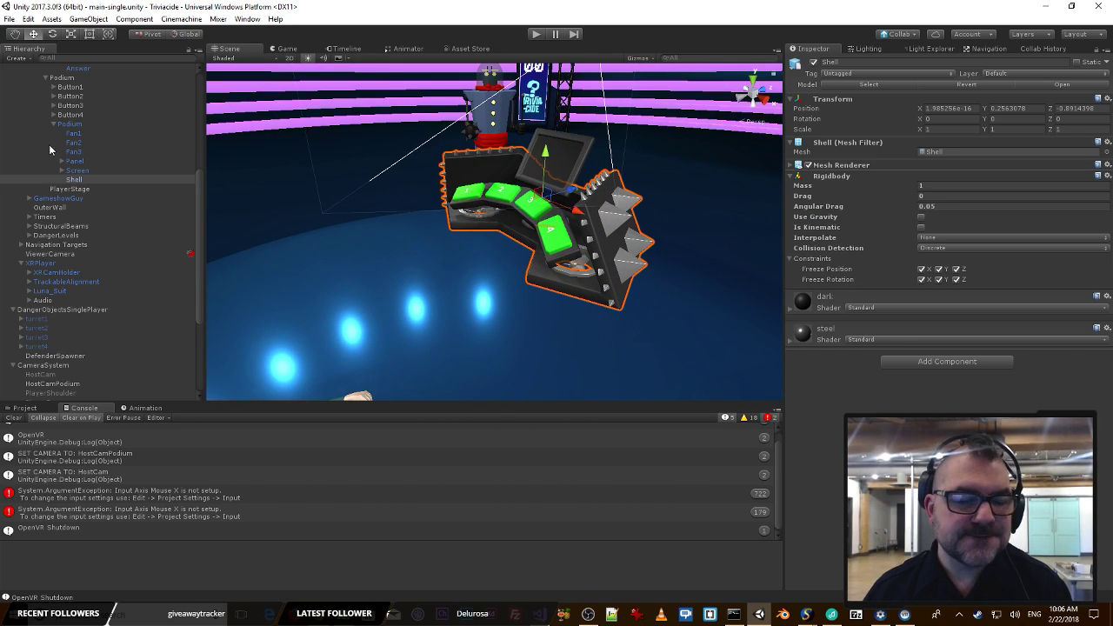
right_click(76, 180)
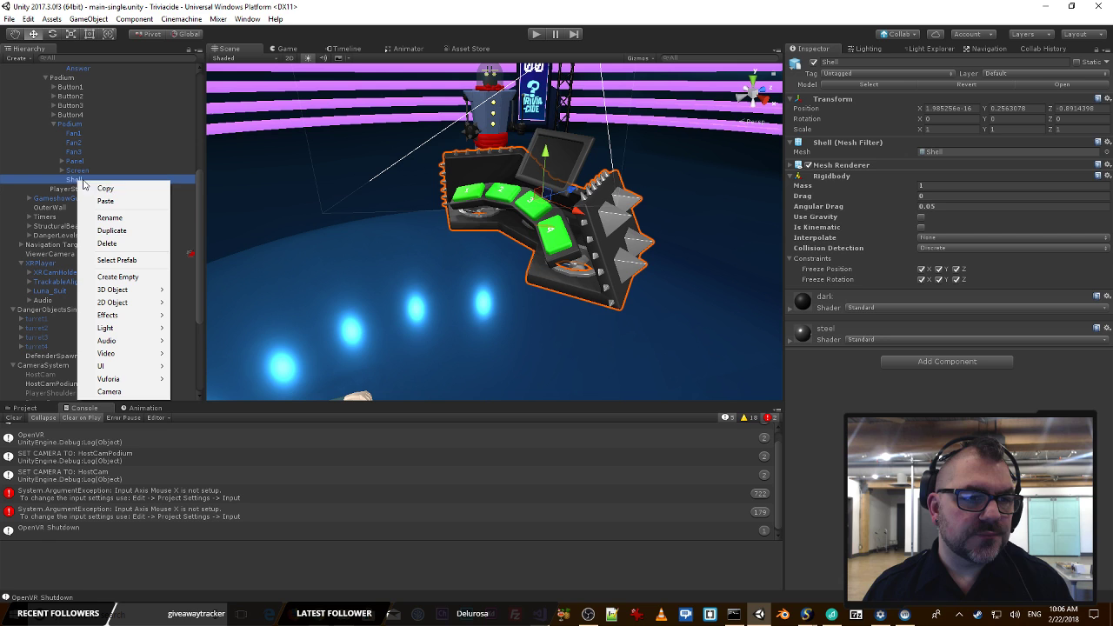
left_click(118, 276)
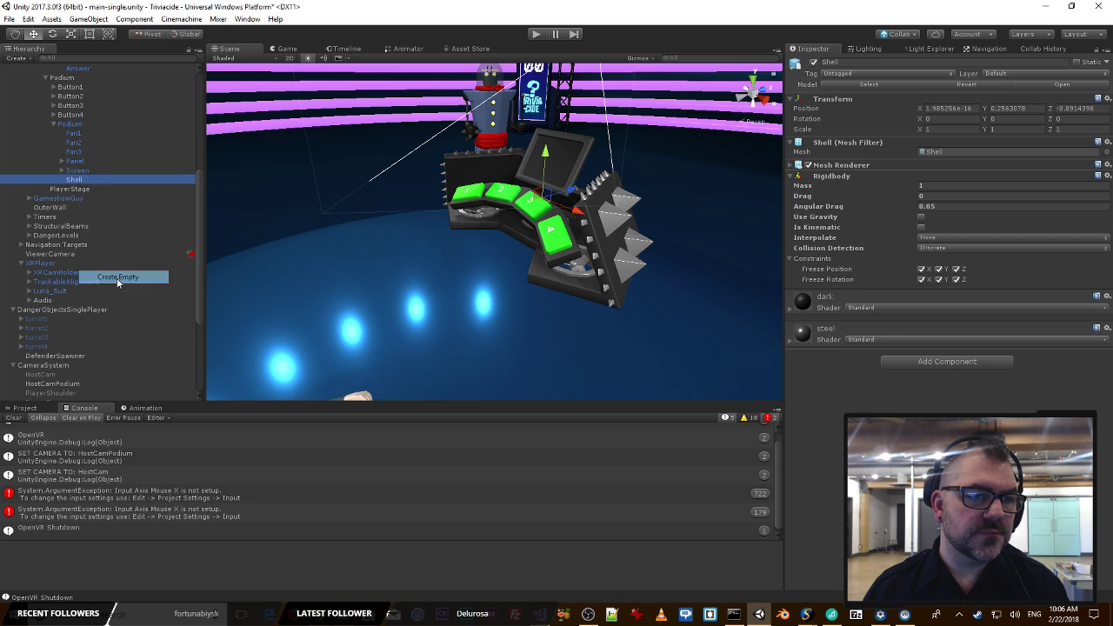
left_click(867, 62)
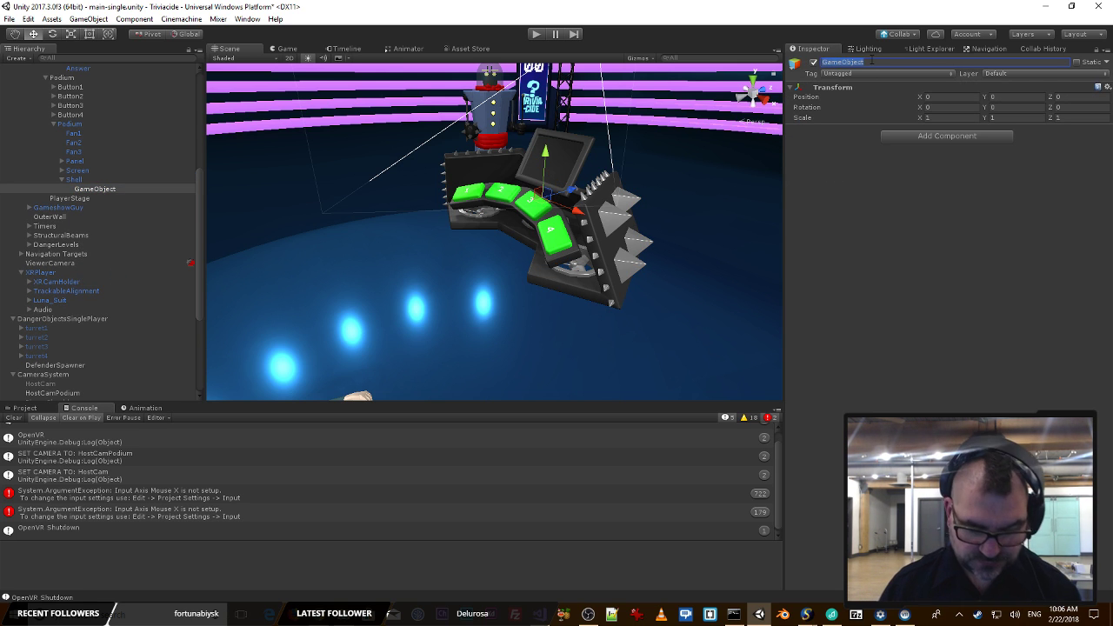
type("Collider")
key("Return")
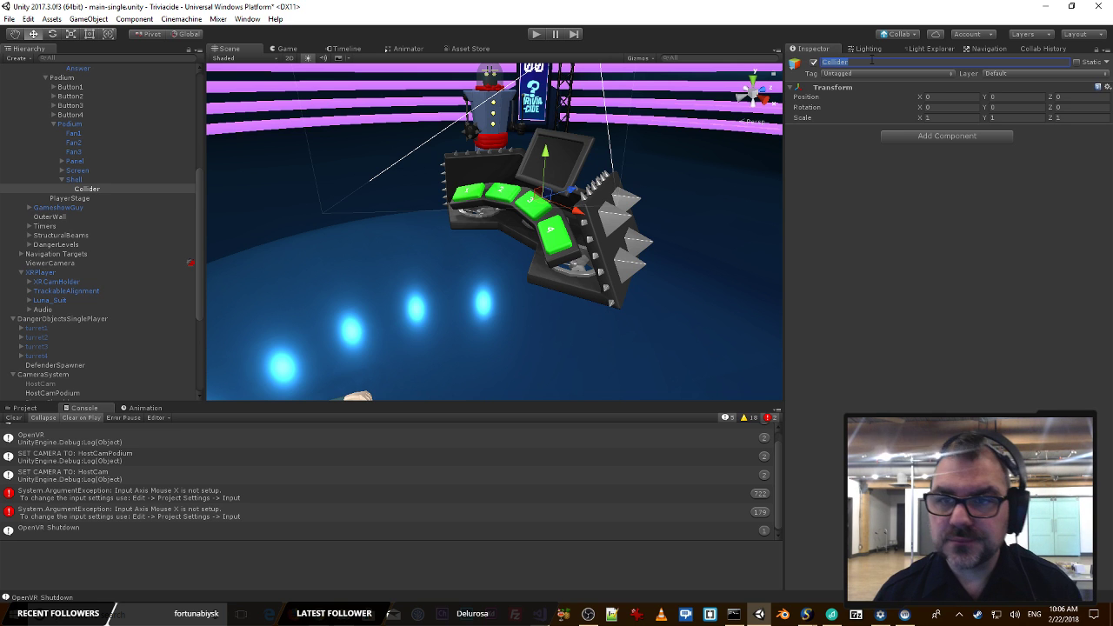
Step: Add a Box Collider component to the Collider object
left_click(913, 138)
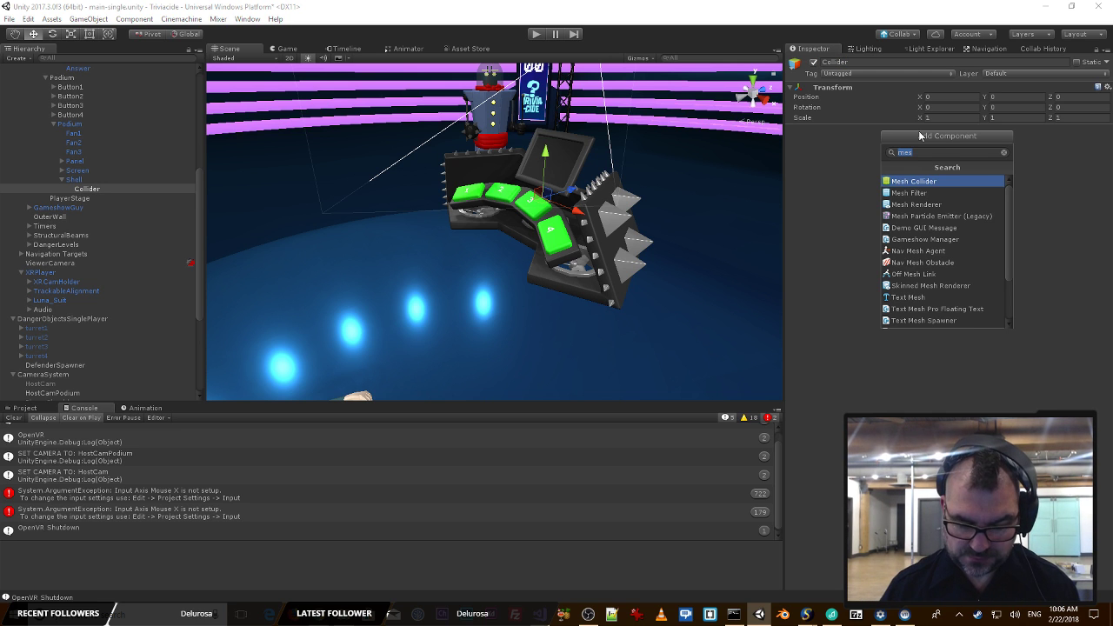
type("box")
key("Return")
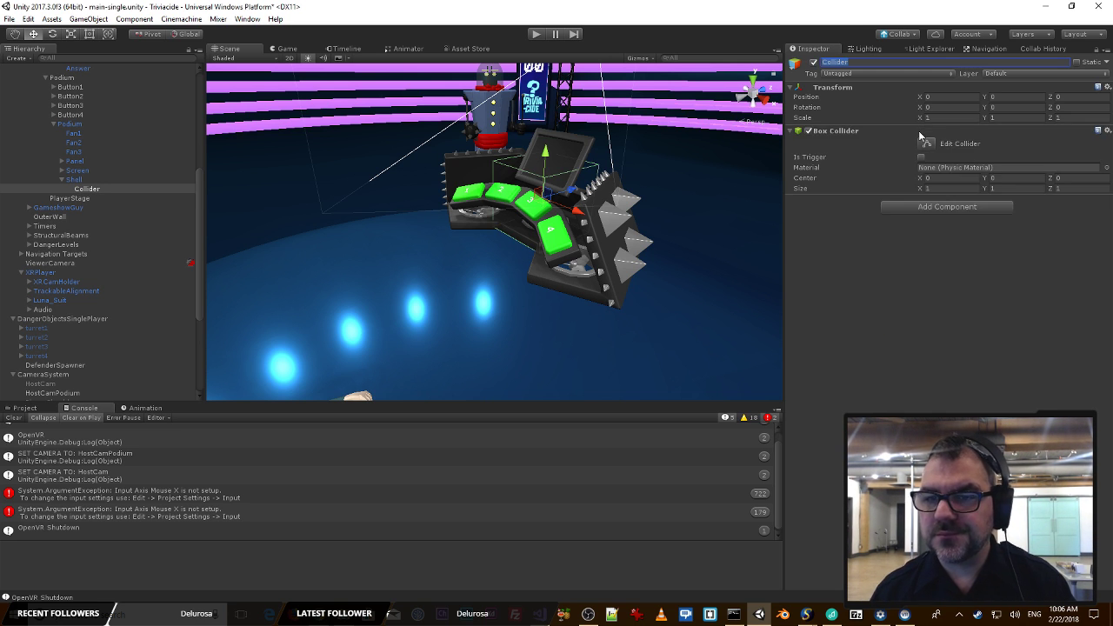
Step: Set the Box Collider's size to 1.95 in X and 0.13 in Z
left_click_drag(684, 142, 402, 139, "alt")
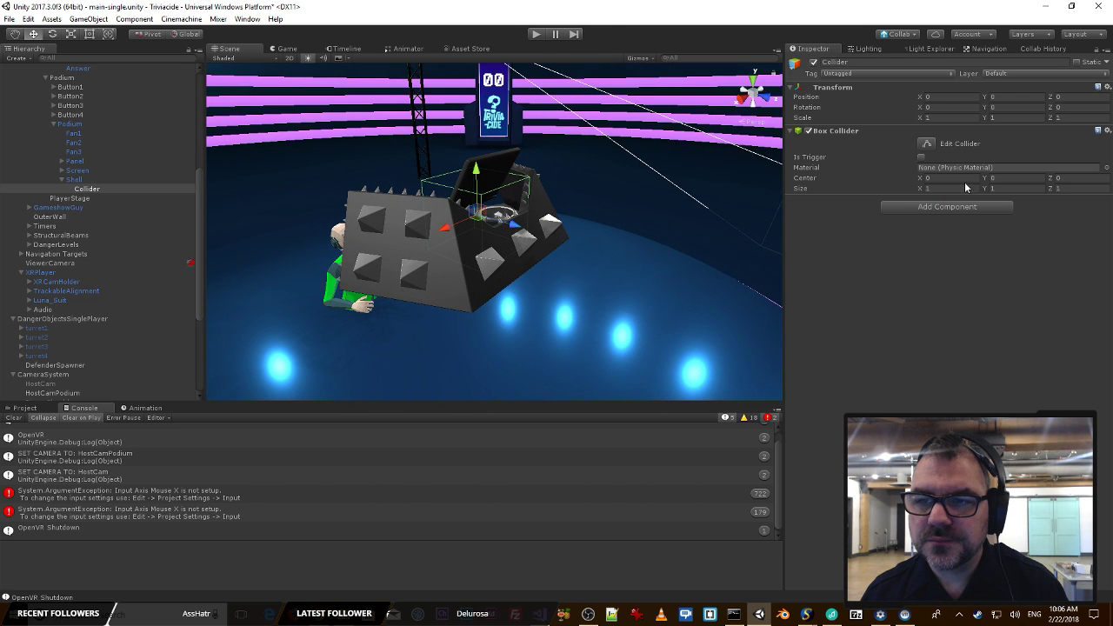
left_click_drag(921, 191, 935, 188)
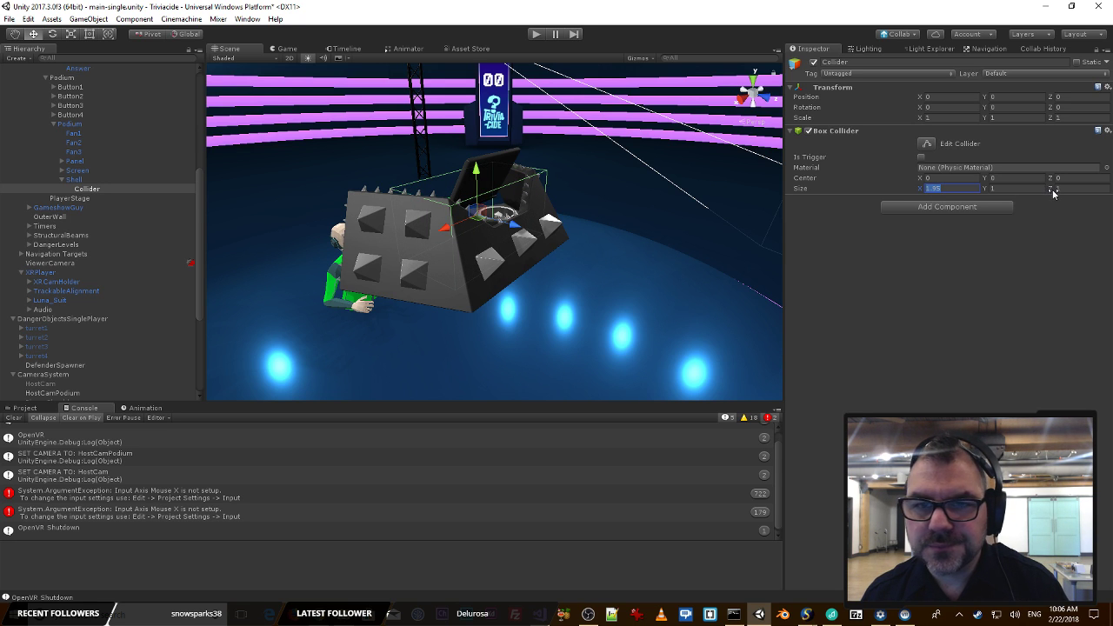
left_click_drag(1053, 193, 1033, 195)
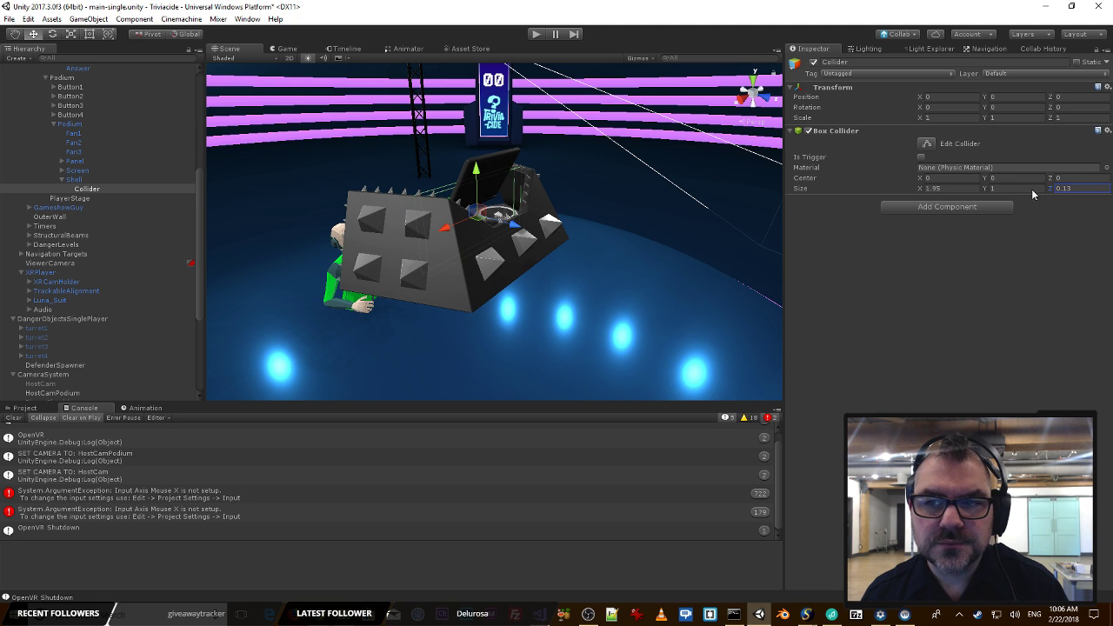
Step: Place the Collider along the podium's front face at about Z -0.742, tilted to an X rotation of 25.34
left_click(1063, 188)
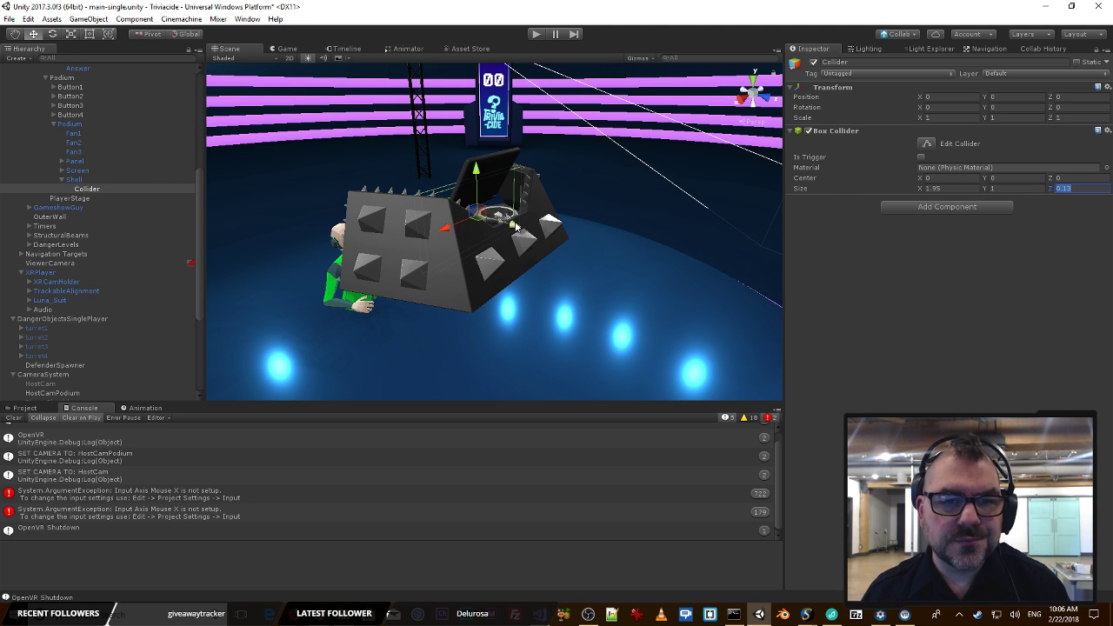
left_click_drag(514, 226, 652, 245)
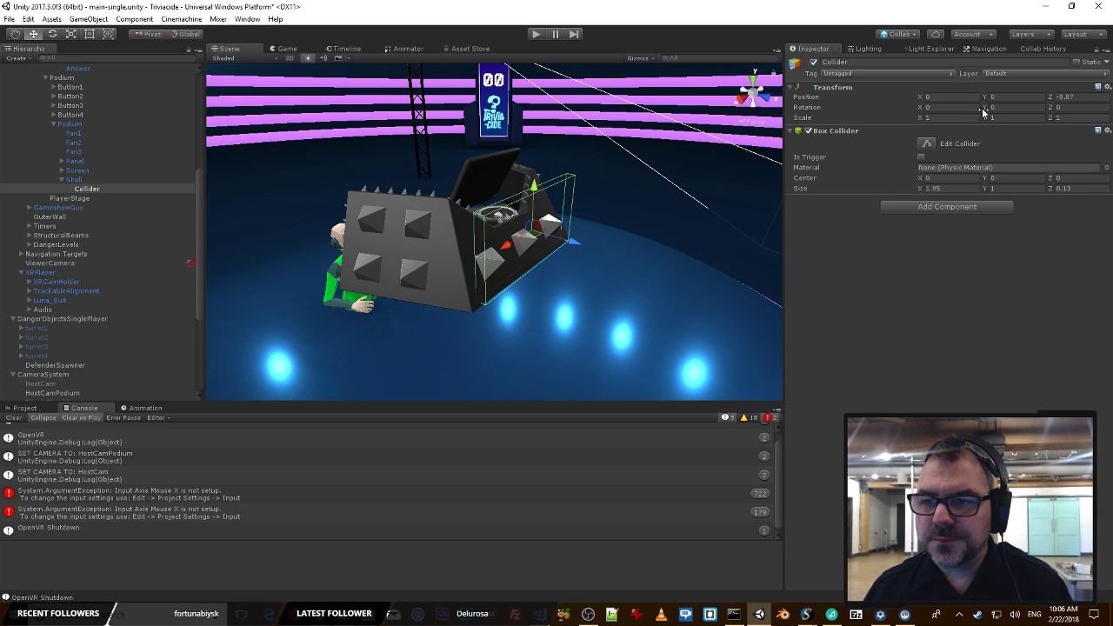
left_click_drag(983, 111, 329, 98)
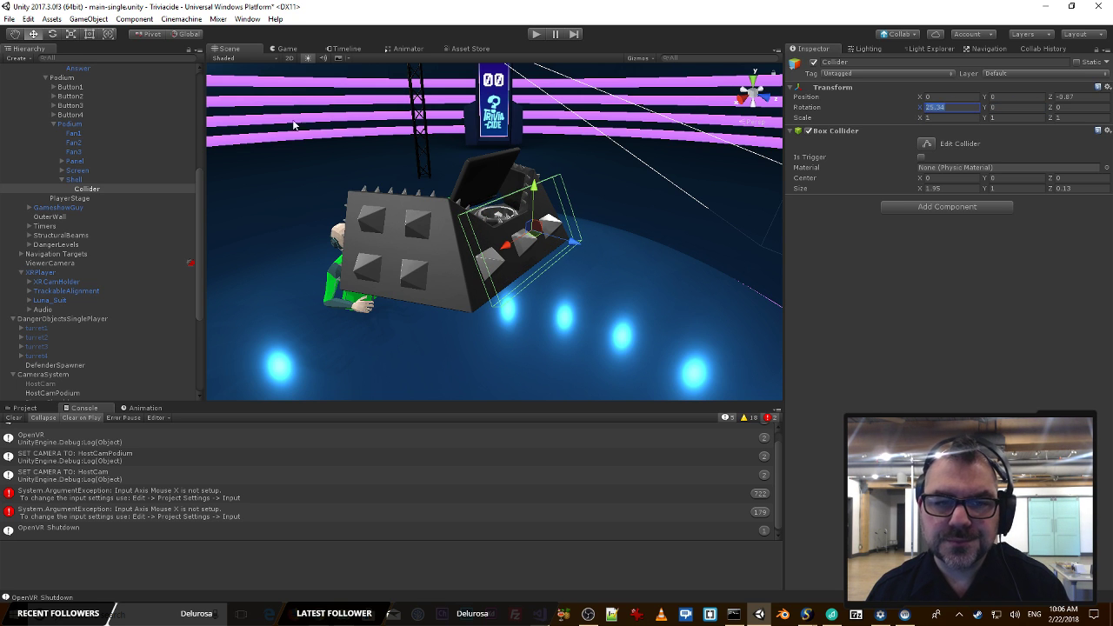
right_click_drag(294, 308, 132, 311)
key("a")
key("w")
key("d")
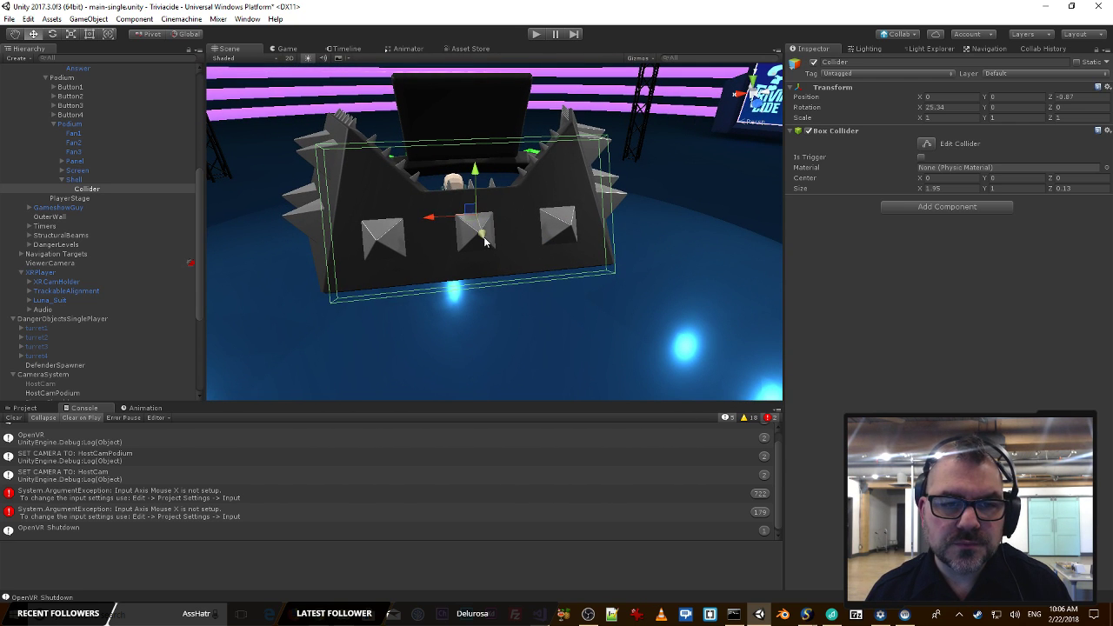
left_click_drag(483, 237, 477, 235)
right_click_drag(477, 234, 629, 242)
Step: Duplicate the Collider and set the copy's scale to 1 on all axes and its X rotation to 0
left_click(83, 199)
left_click(91, 190)
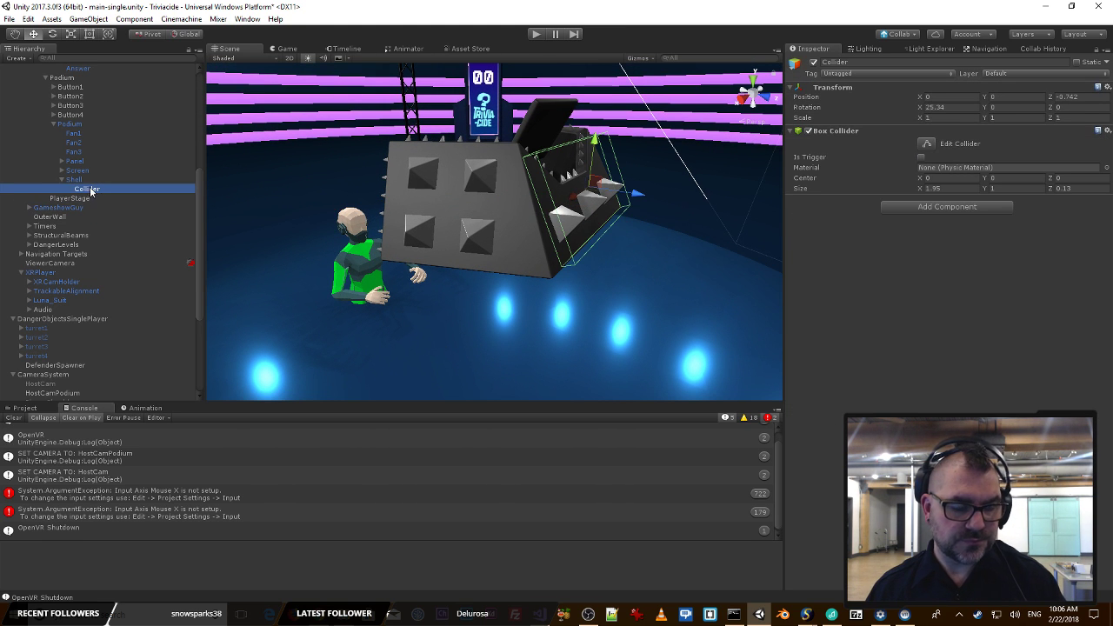
key("ctrl+d")
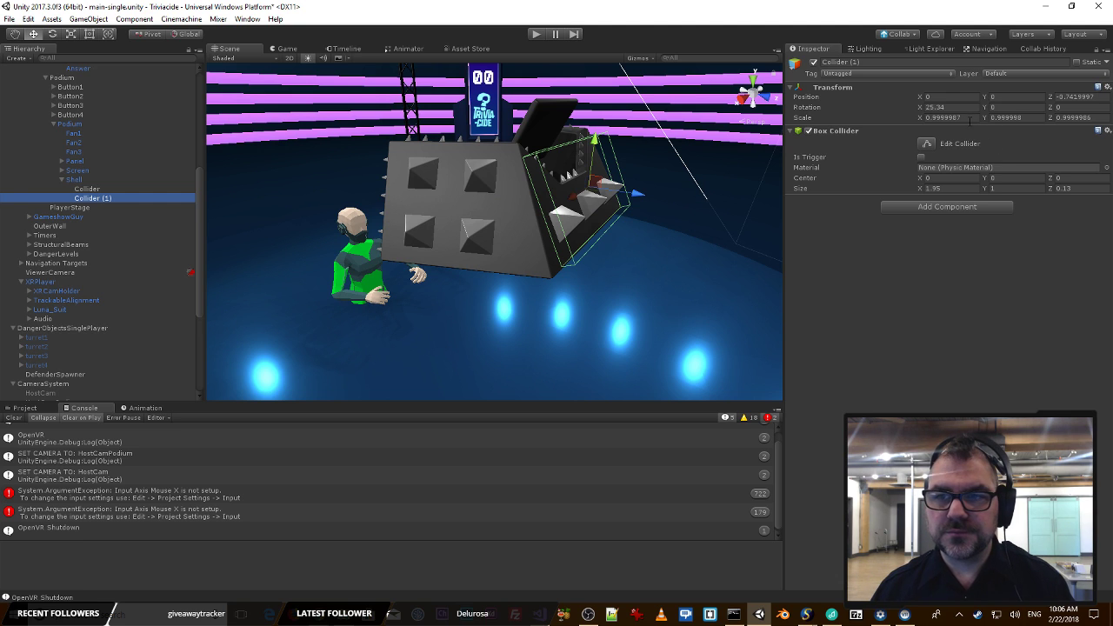
left_click(959, 107)
left_click(970, 115)
type("1")
key("Tab")
type("1")
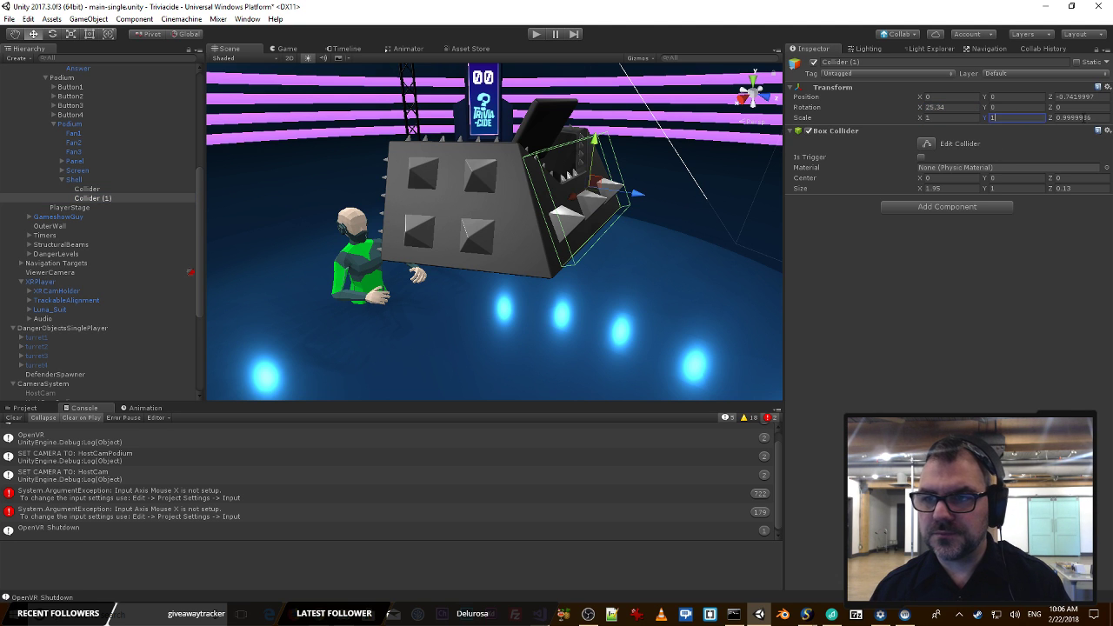
key("Tab")
type("1")
left_click(957, 107)
type("0")
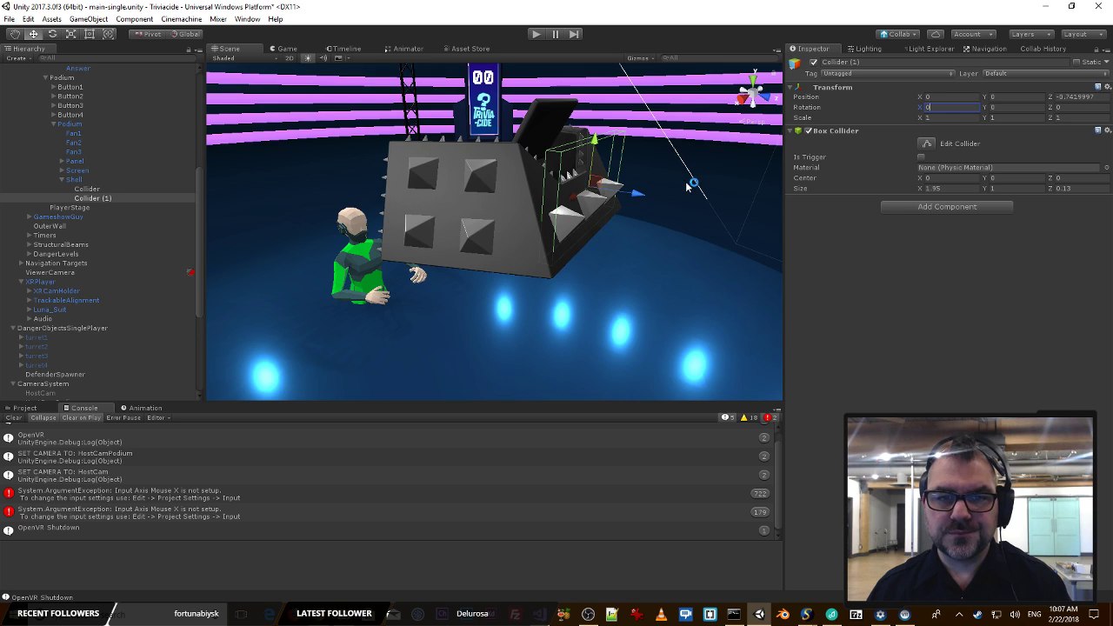
Step: Move the duplicate collider out beside the podium to X -1.994 and set its Y rotation to 66.06
left_click_drag(686, 186, 608, 243, "alt")
key("w")
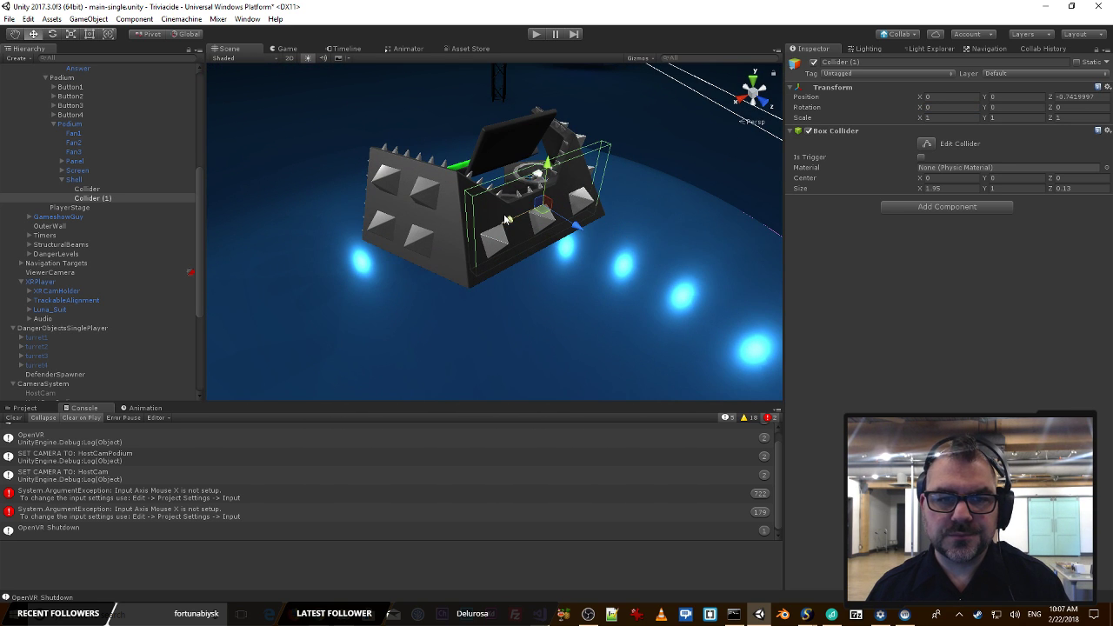
left_click_drag(508, 222, 407, 252)
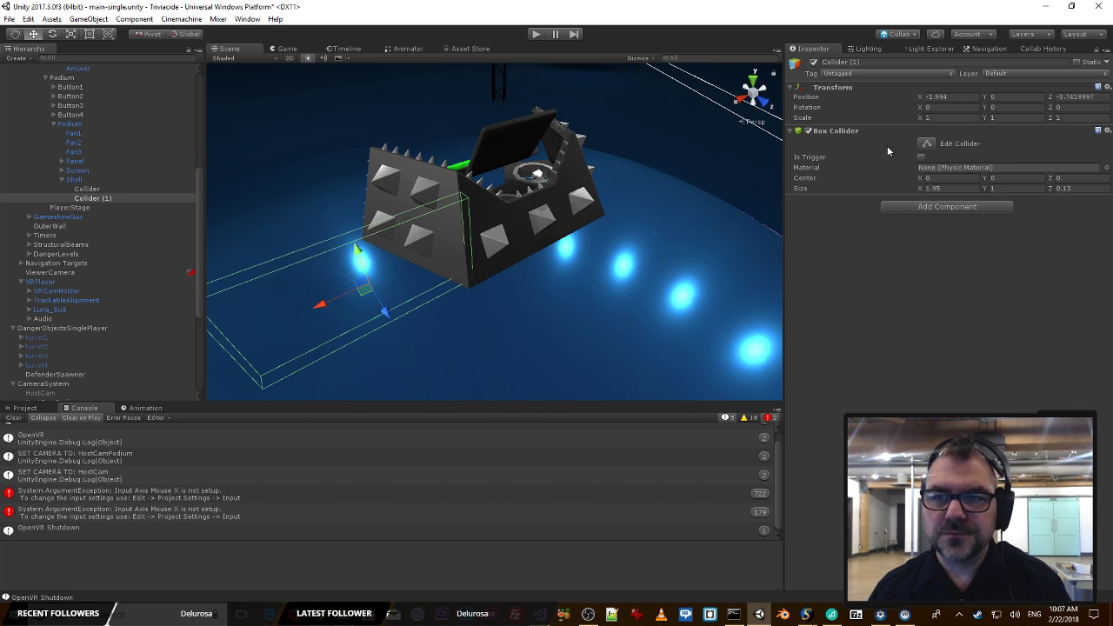
left_click_drag(986, 107, 79, 159)
Step: Set the duplicate's Box Collider size to 1.29 in X and 0.16 in Z
left_click_drag(613, 244, 867, 179, "alt")
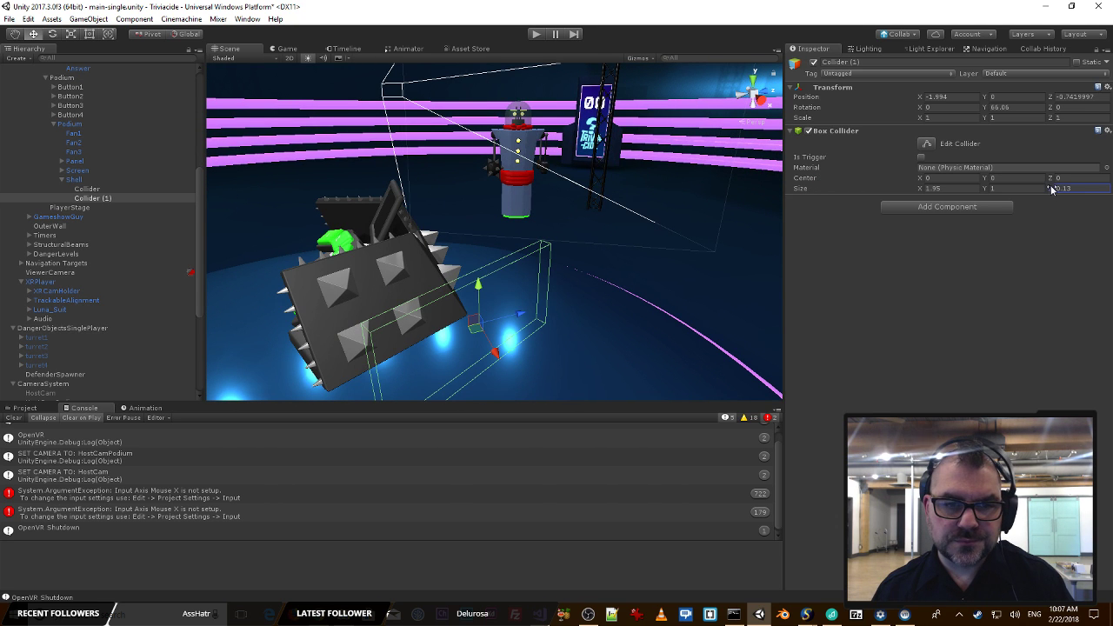
left_click_drag(1051, 190, 1050, 189)
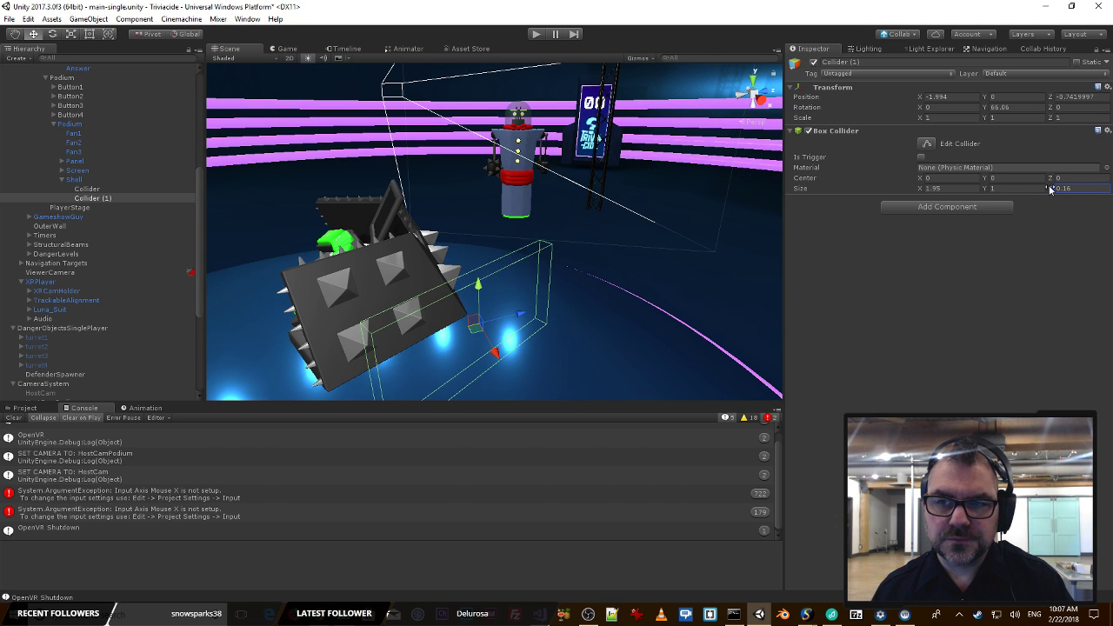
left_click_drag(923, 192, 908, 195)
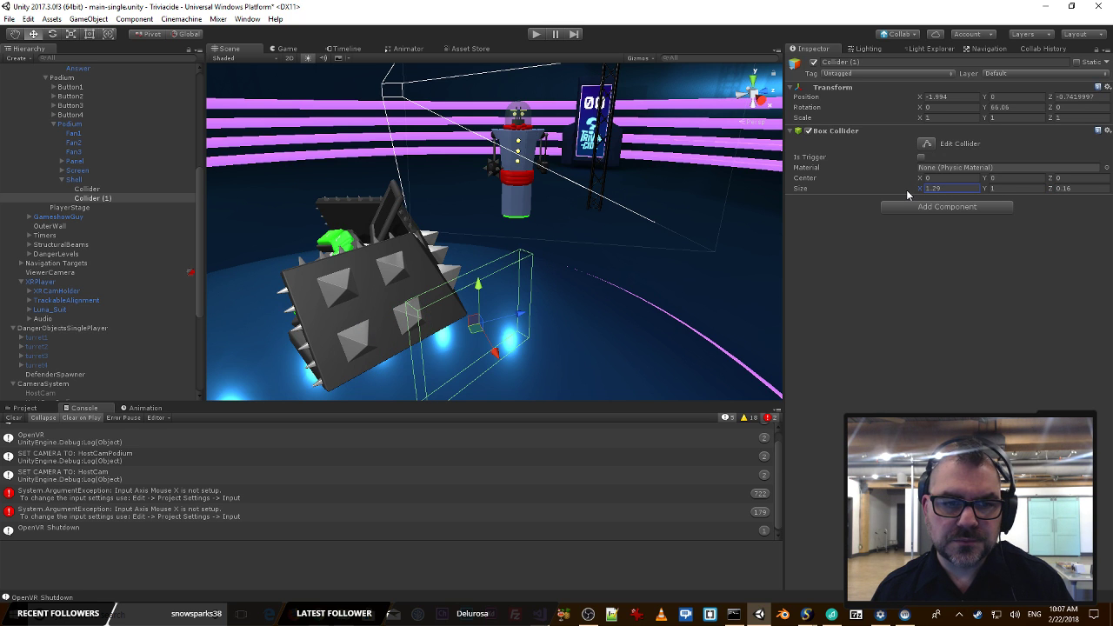
Step: Rotate the duplicate collider in local space to about 33.451 in X
left_click(52, 34)
left_click(184, 40)
left_click_drag(395, 170, 480, 241, "alt")
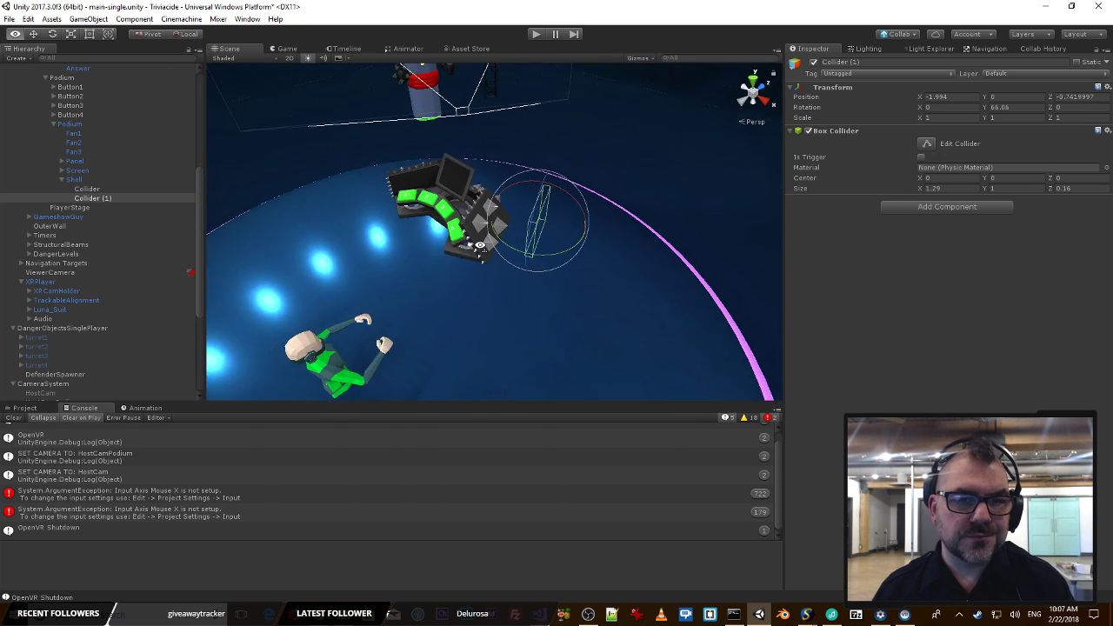
scroll(493, 235, "up", 3)
left_click_drag(585, 205, 534, 195)
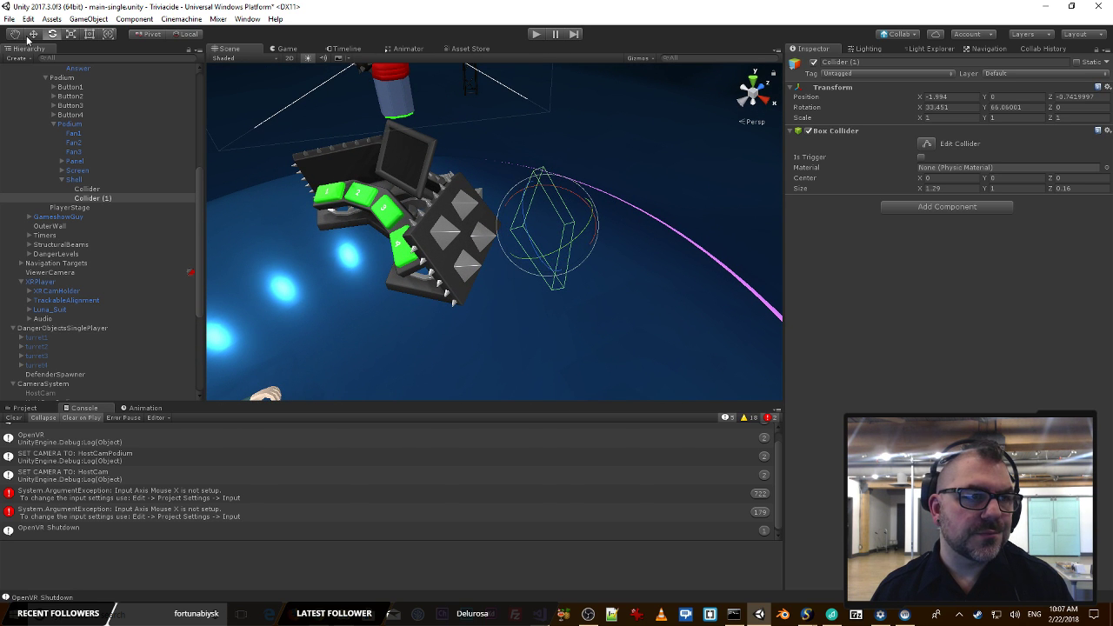
Step: Move the duplicate collider onto the podium's side face at about X -1.292, Y 0.015, Z 0.02
left_click(32, 36)
left_click_drag(735, 209, 86, 184, "alt")
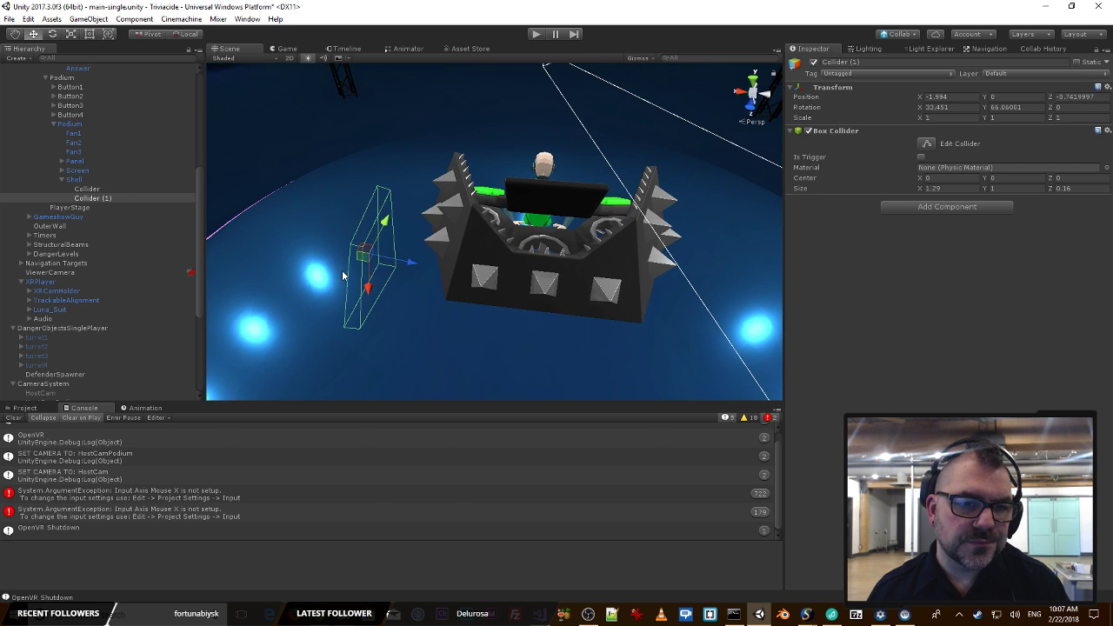
left_click_drag(413, 261, 686, 242)
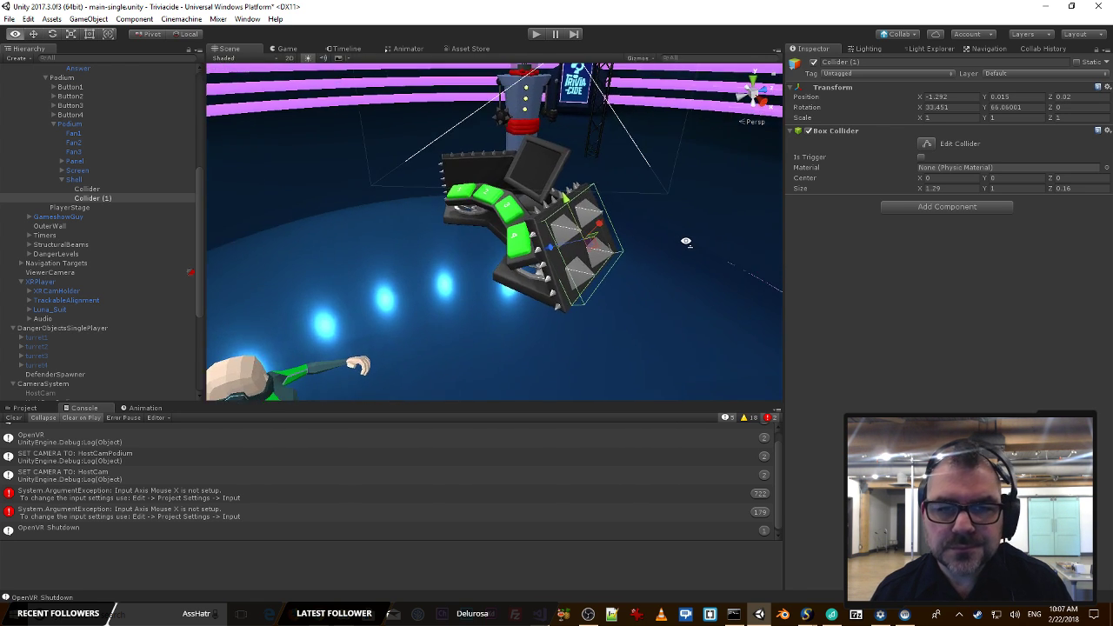
Step: Widen the side face's Box Collider to an X size of 1.37
left_click(921, 190)
left_click_drag(922, 189, 928, 189)
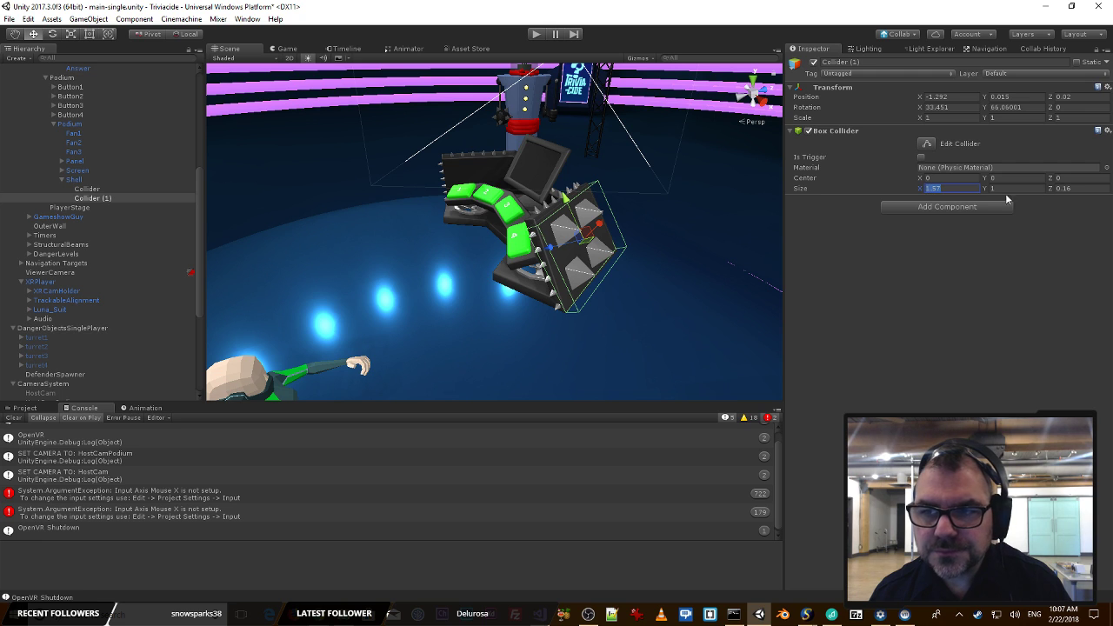
left_click(1051, 189)
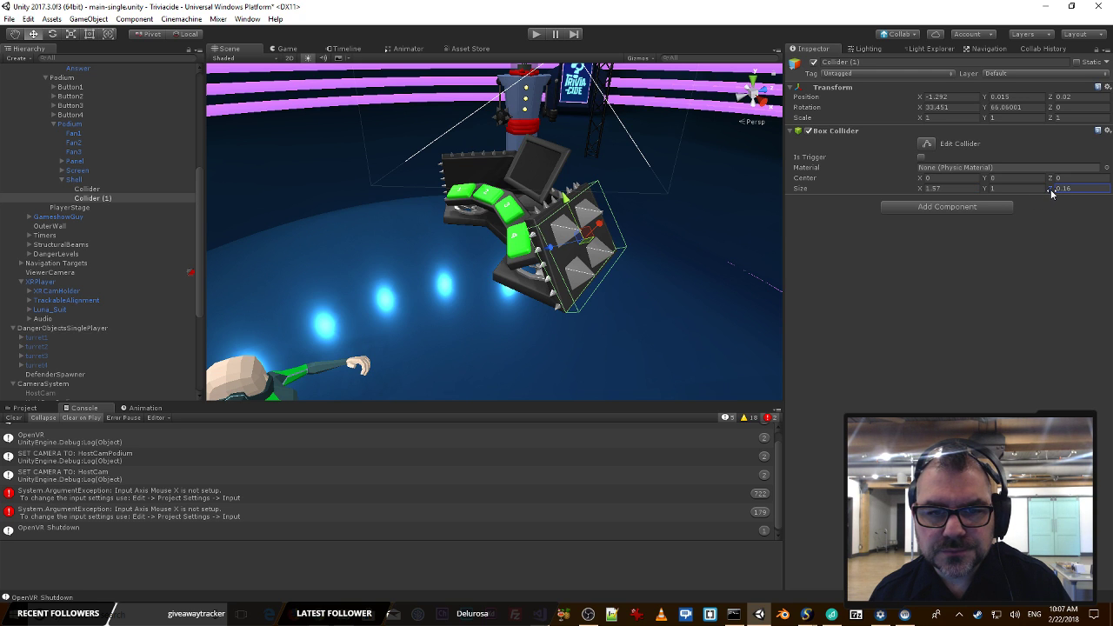
Step: Rotate the side collider to about 22.644 in X to match the slope of the podium's side
right_click_drag(609, 263, 149, 204)
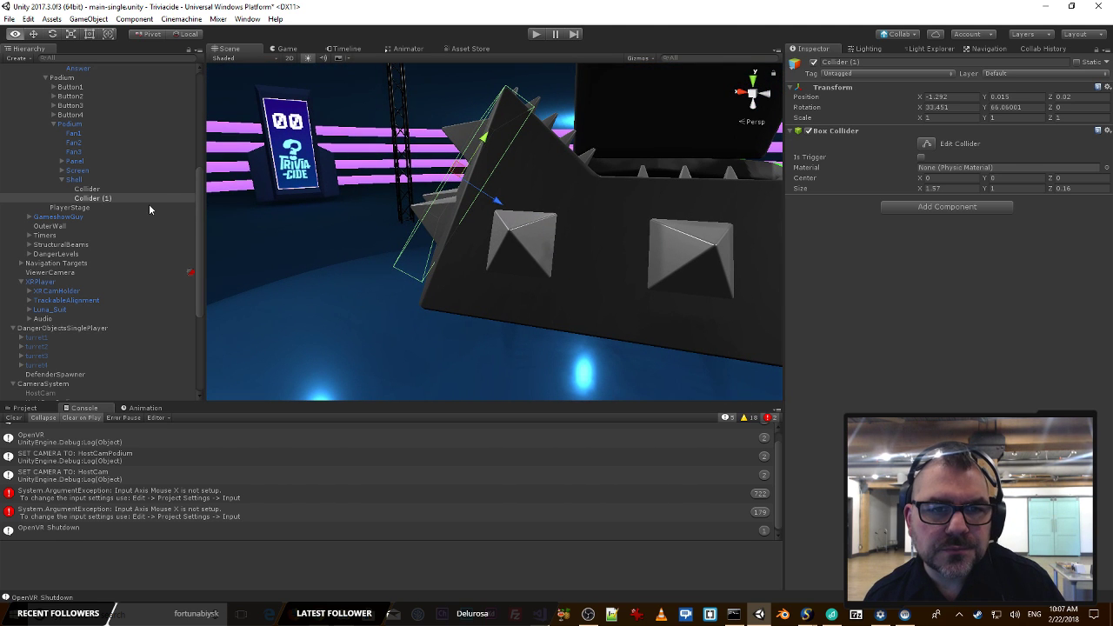
left_click(52, 34)
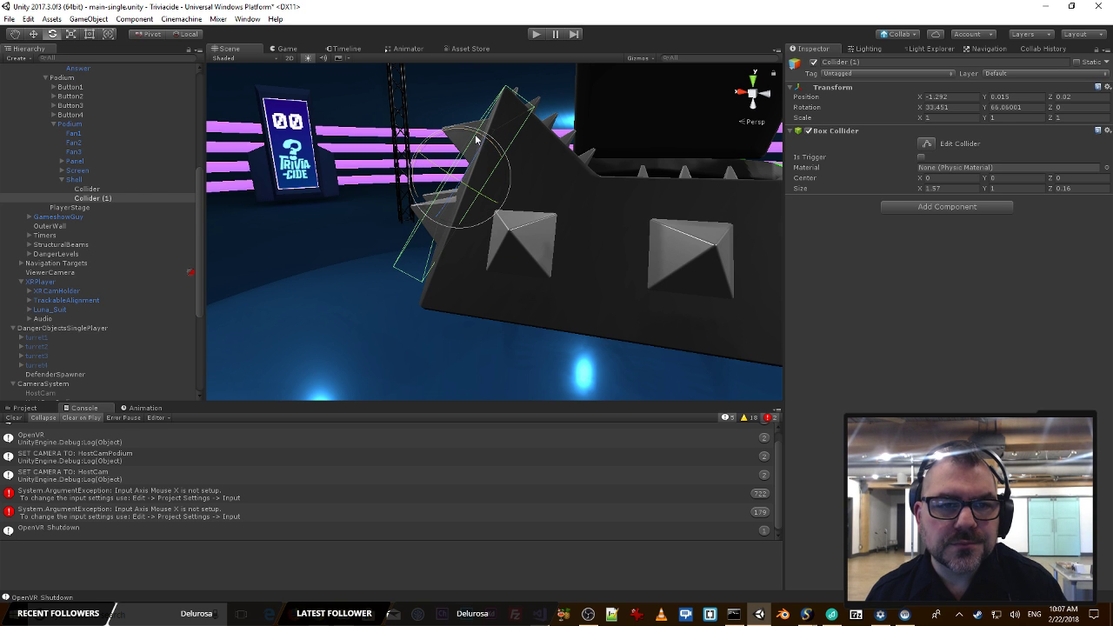
left_click_drag(477, 141, 459, 132)
Step: Set the side Box Collider's Y size to 1.15 and rename its object Side
left_click_drag(401, 197, 699, 252, "alt")
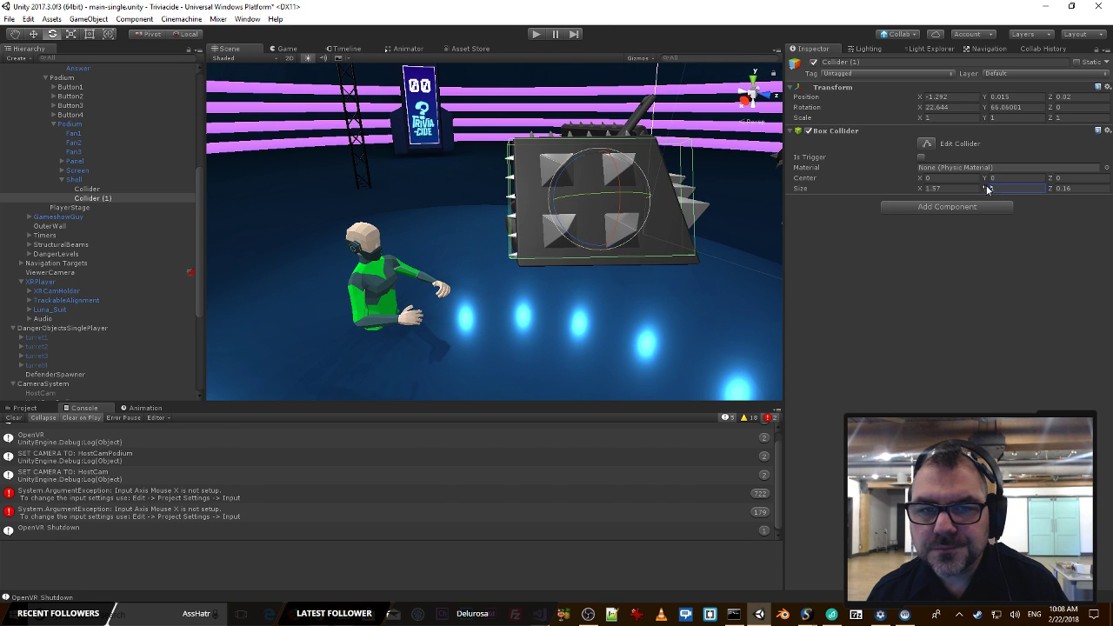
type(".5")
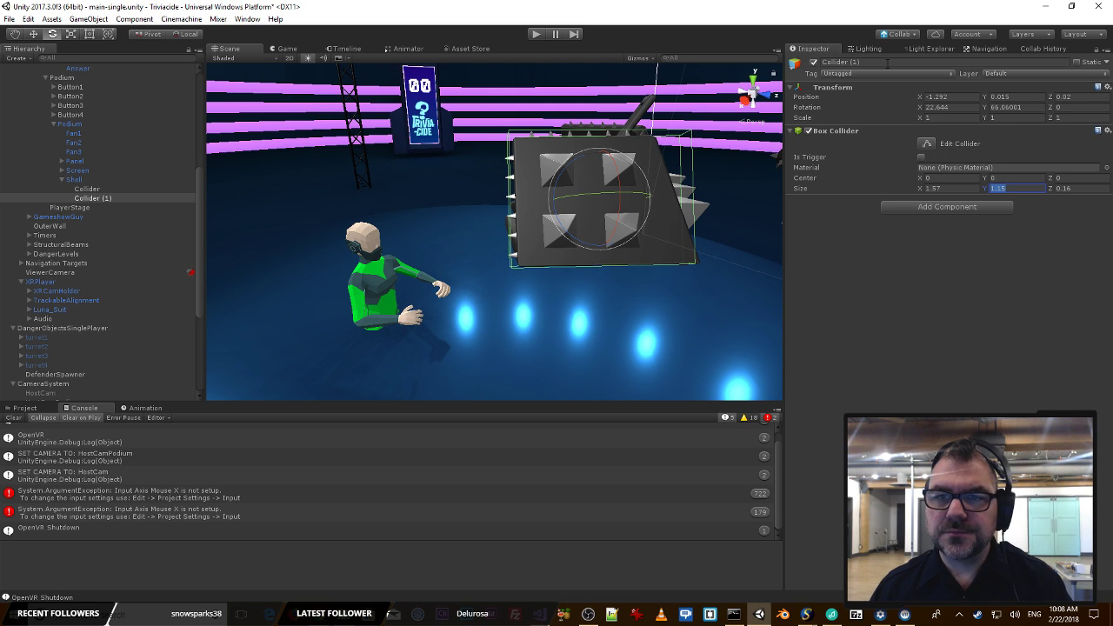
left_click(887, 62)
type("Side")
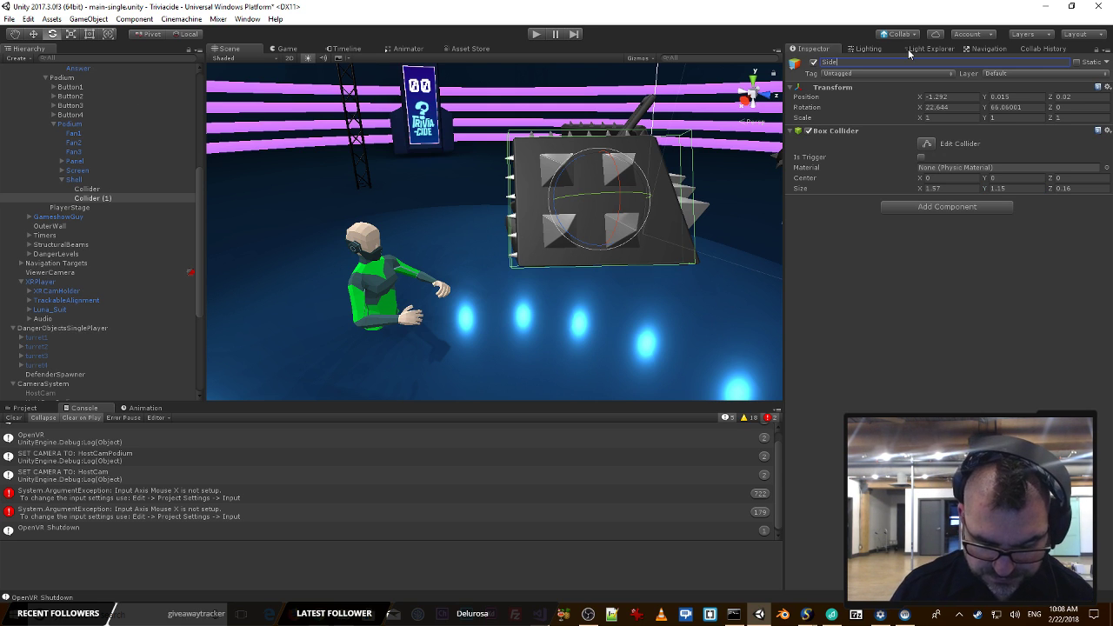
key("Return")
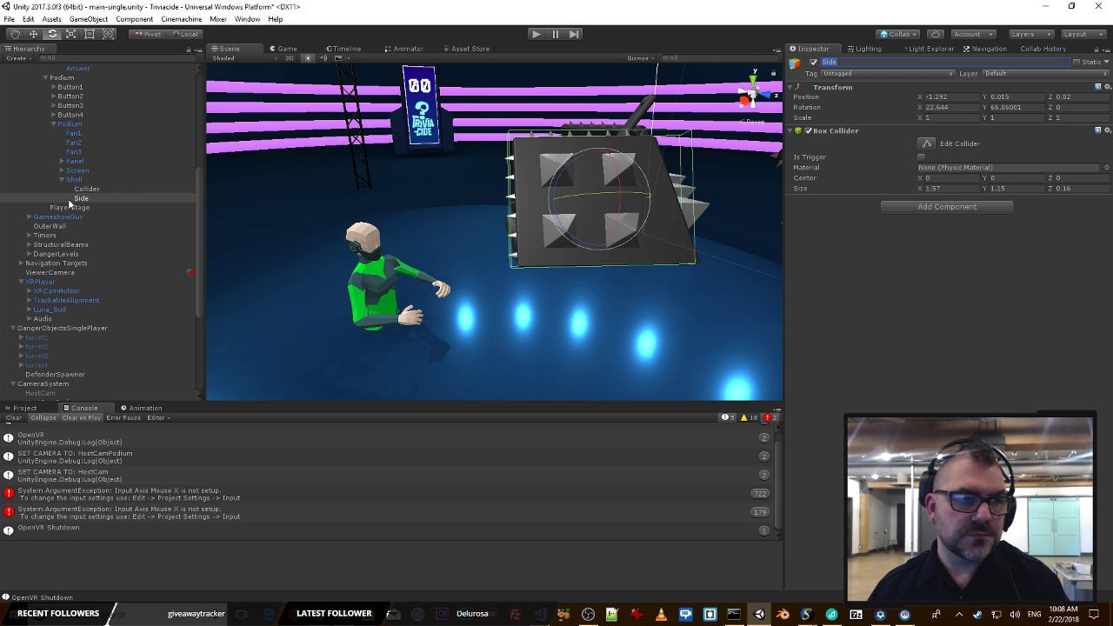
Step: Duplicate the Side collider and move the copy along the global X axis to the podium's opposite side at X 1.23
left_click(98, 198)
key("ctrl+d")
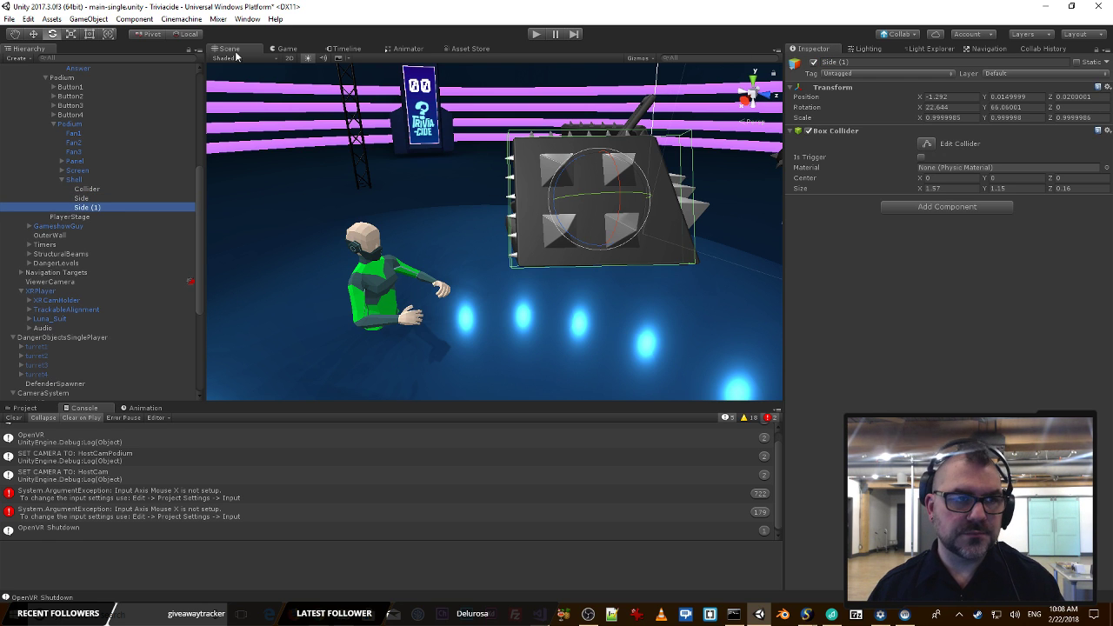
left_click(33, 36)
left_click(181, 38)
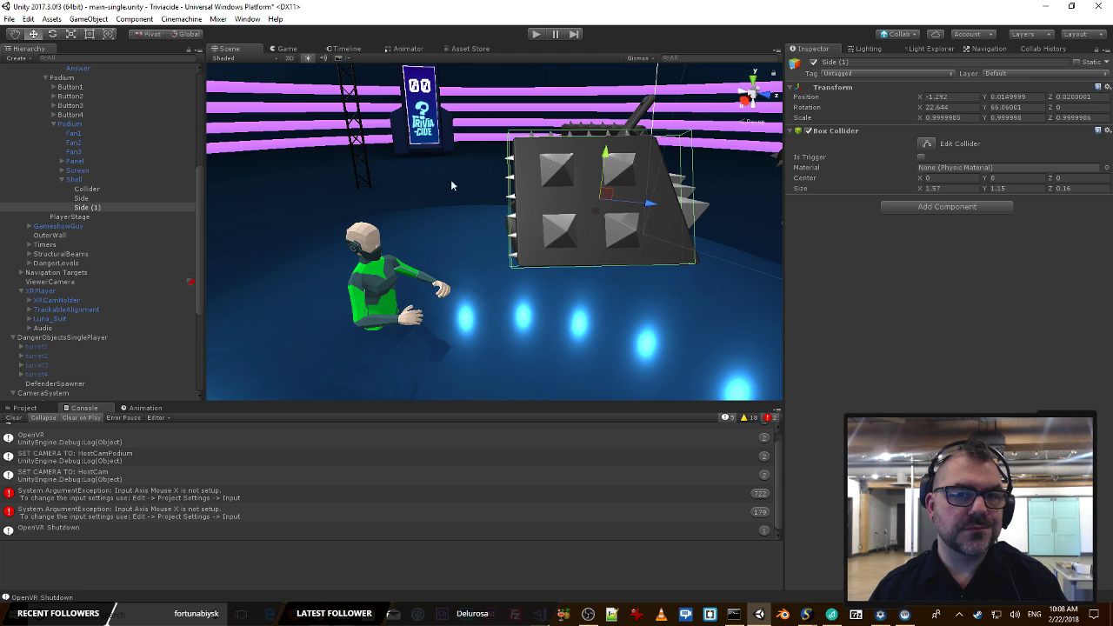
left_click_drag(451, 181, 185, 208, "alt")
key("f")
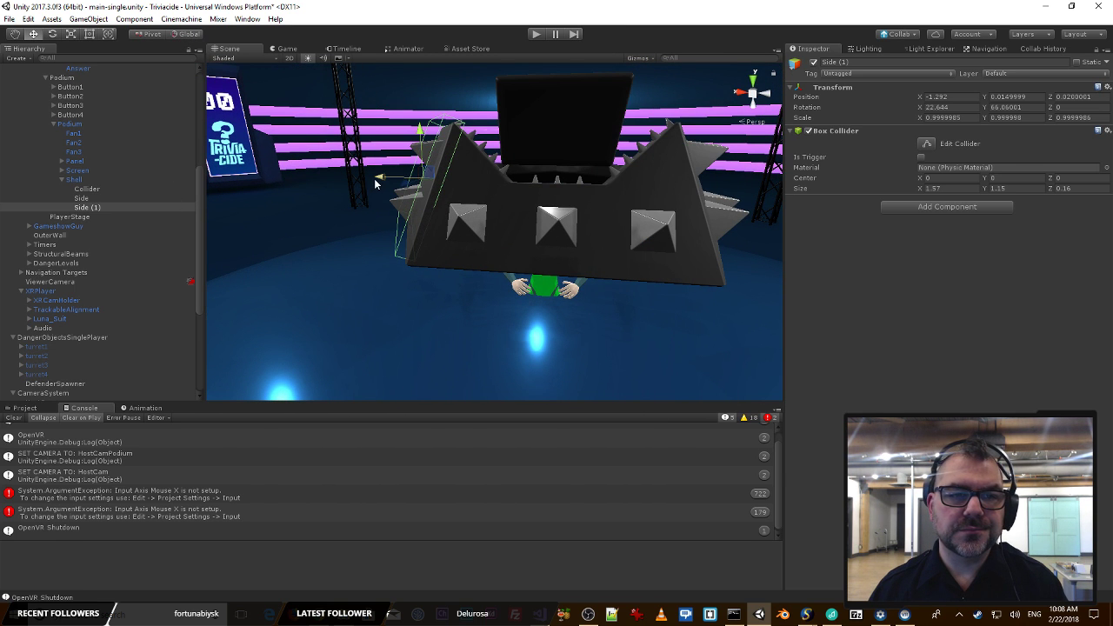
left_click_drag(380, 180, 513, 272)
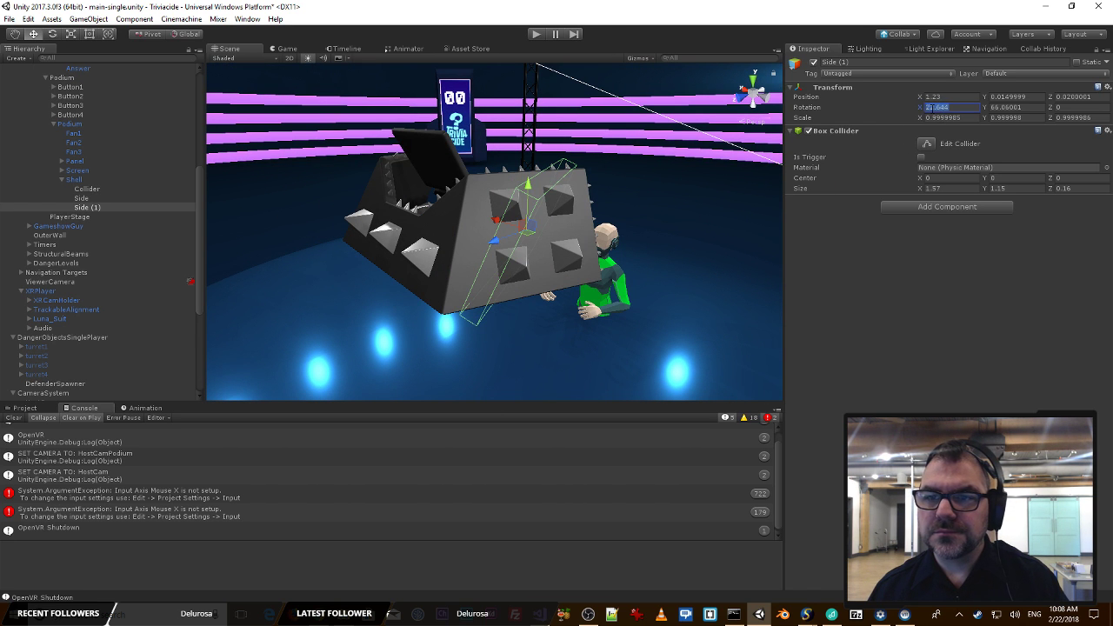
Step: Mirror the copied side collider's orientation with a Y rotation of -66.06001, keeping its X rotation at 22.644
type("-")
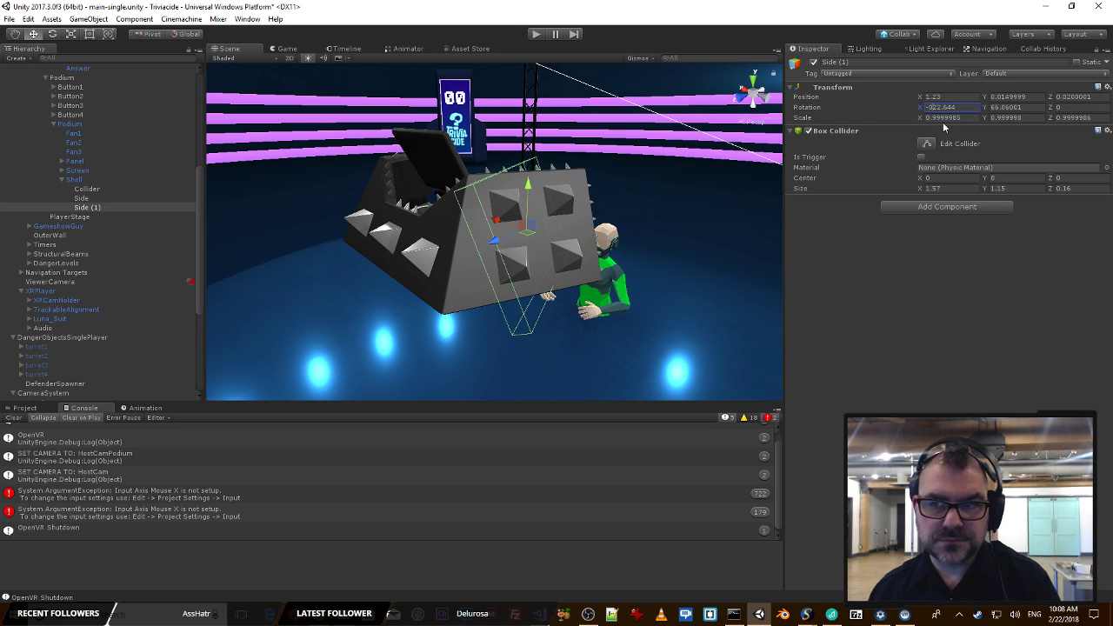
key("Tab")
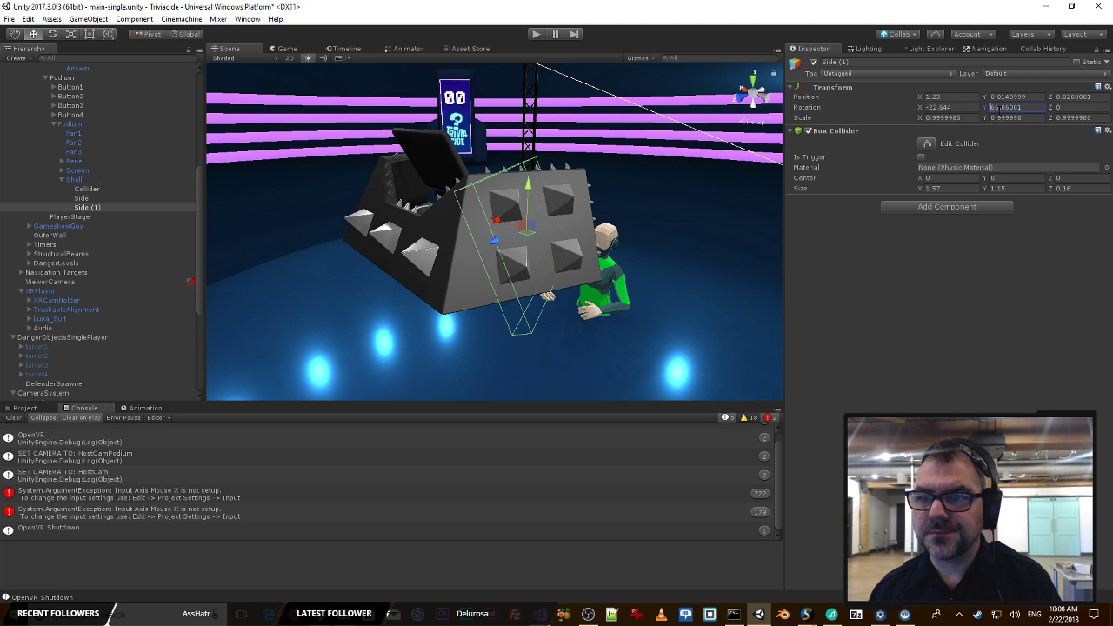
type("-")
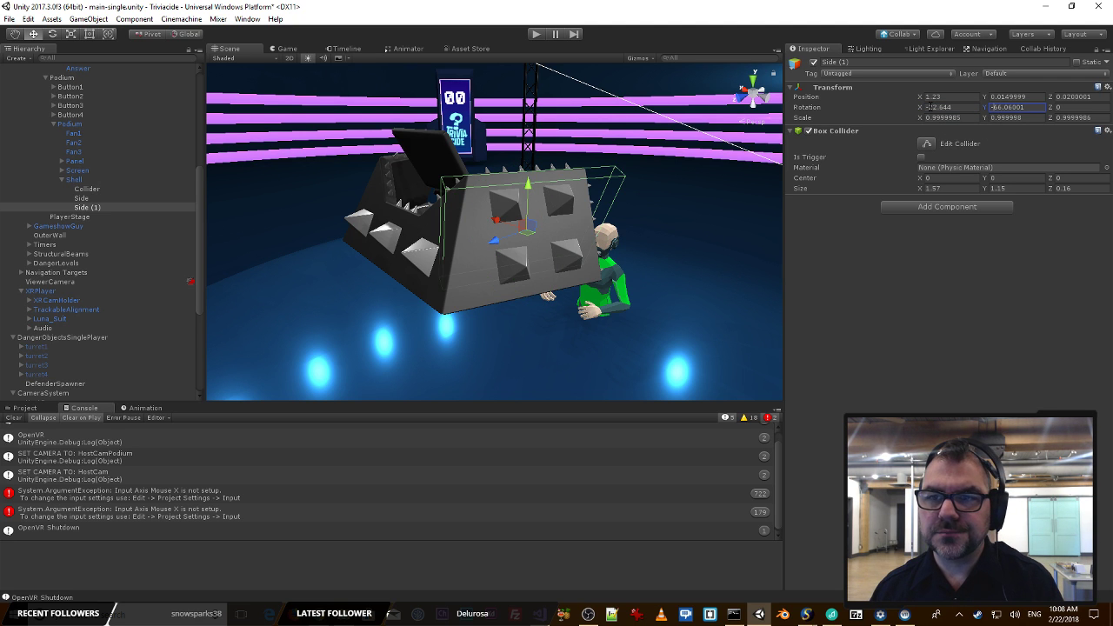
left_click(932, 107)
key("BackSpace")
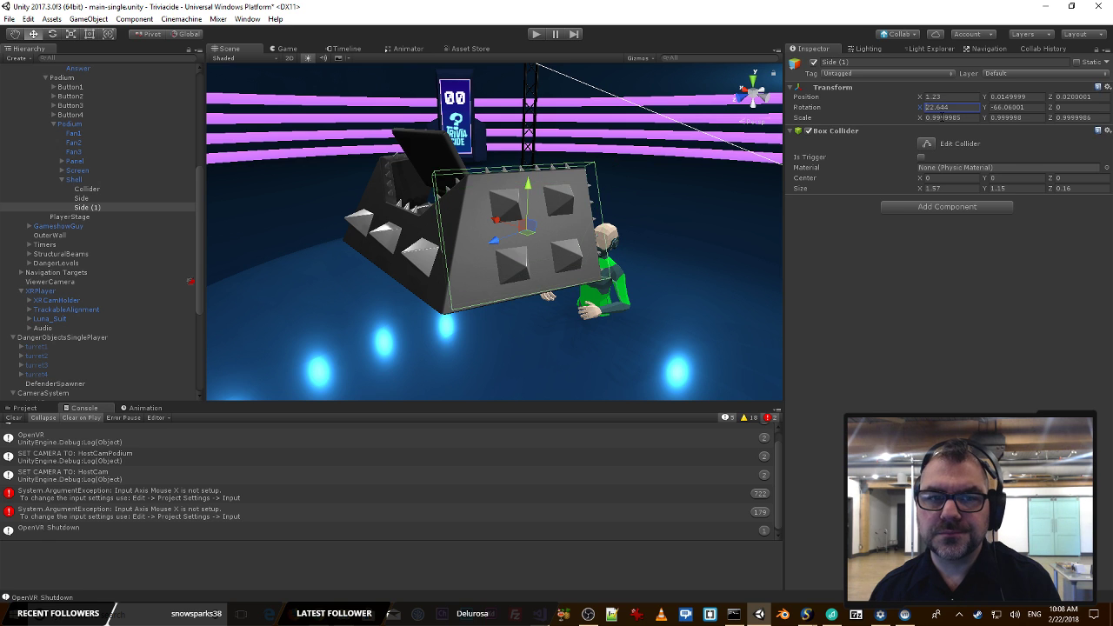
left_click_drag(651, 164, 798, 177, "alt")
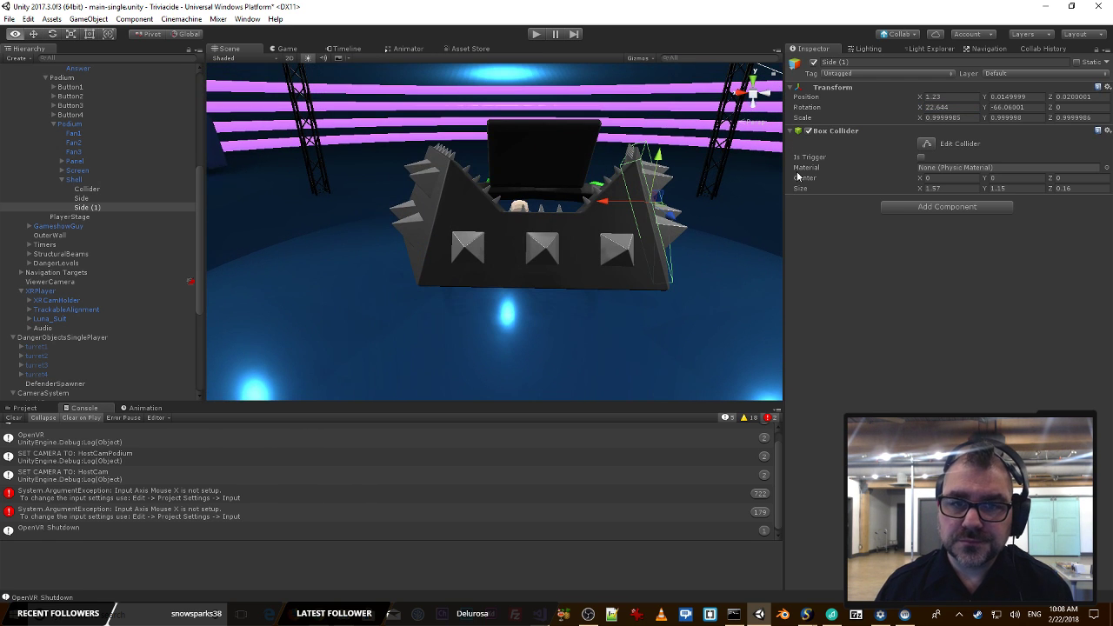
right_click_drag(753, 184, 510, 190)
key("d")
key("s")
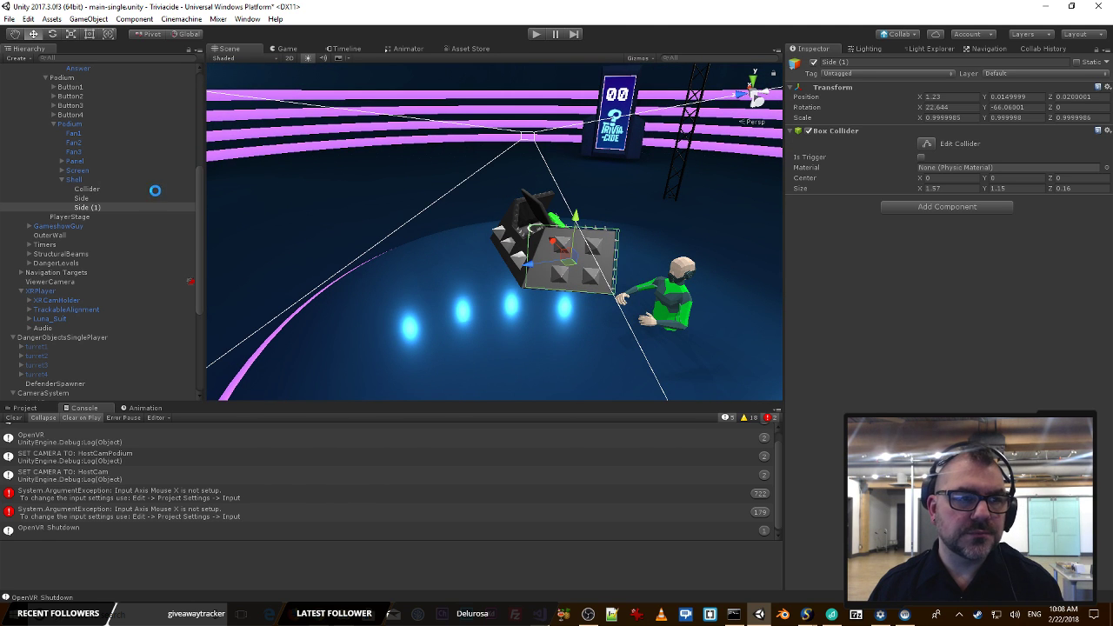
Step: Rename the duplicated collider object on the podium's opposite side to Side
left_click(843, 64)
key("BackSpace")
key("BackSpace")
key("BackSpace")
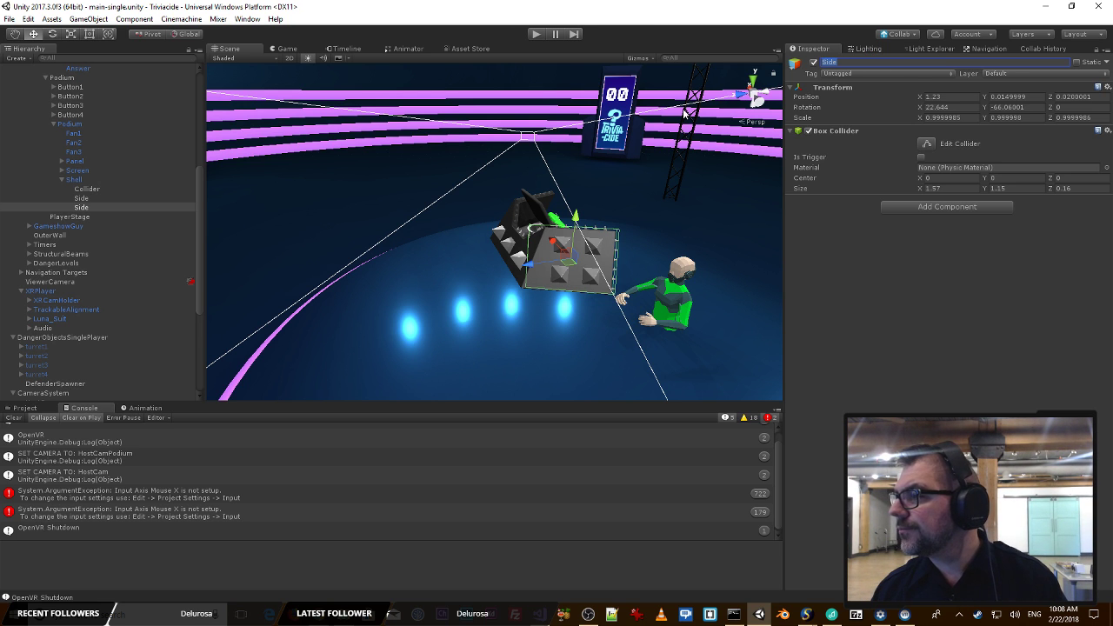
Step: Inspect the podium's colliders from several angles, run a brief play test of the scene and stop it
right_click_drag(698, 185, 206, 187)
left_click_drag(408, 198, 309, 193, "alt")
left_click_drag(442, 170, 774, 174, "alt")
left_click_drag(916, 100, 651, 86, "alt")
left_click(537, 34)
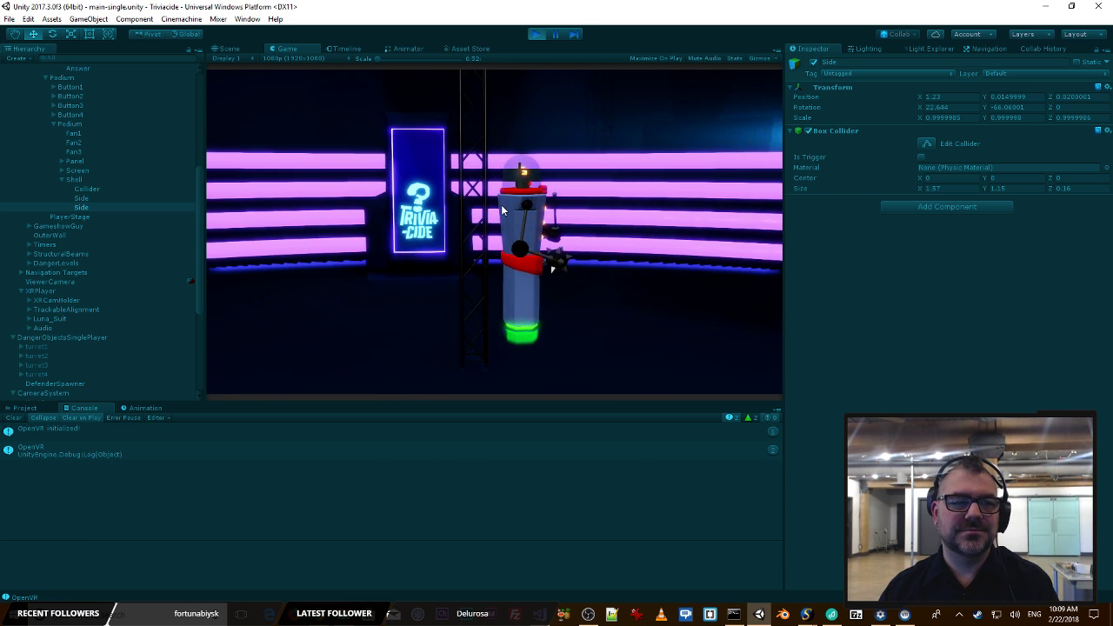
left_click(535, 35)
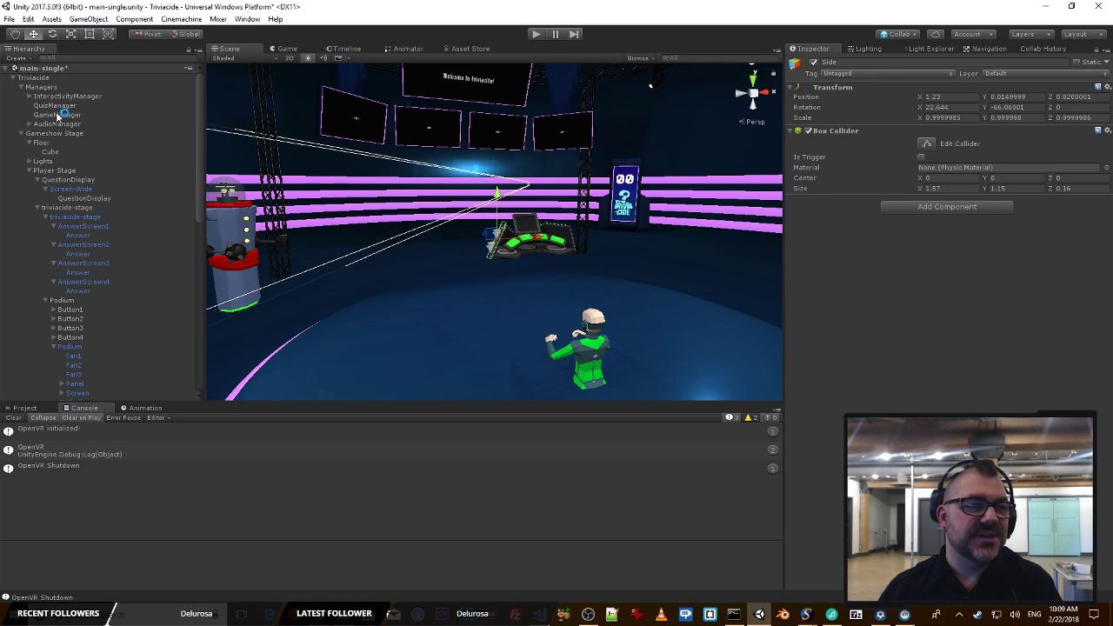
Step: Lock the Inspector on GameManager and fill its Viewer Cams array with all CameraSystem cameras from HostCam through CM Audience Mid
left_click(61, 113)
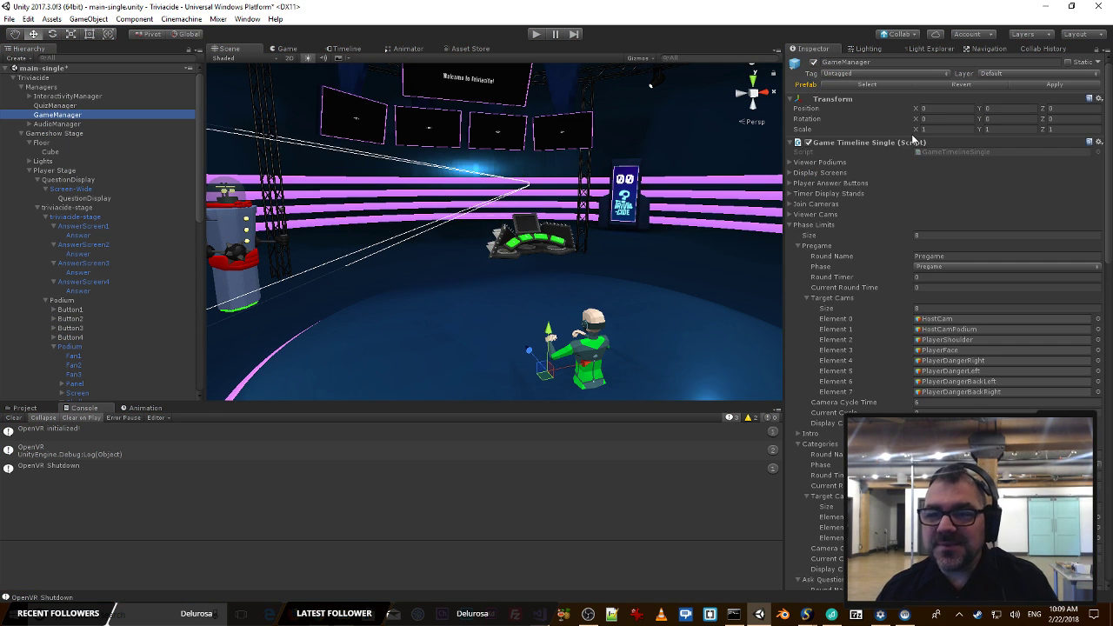
left_click(792, 225)
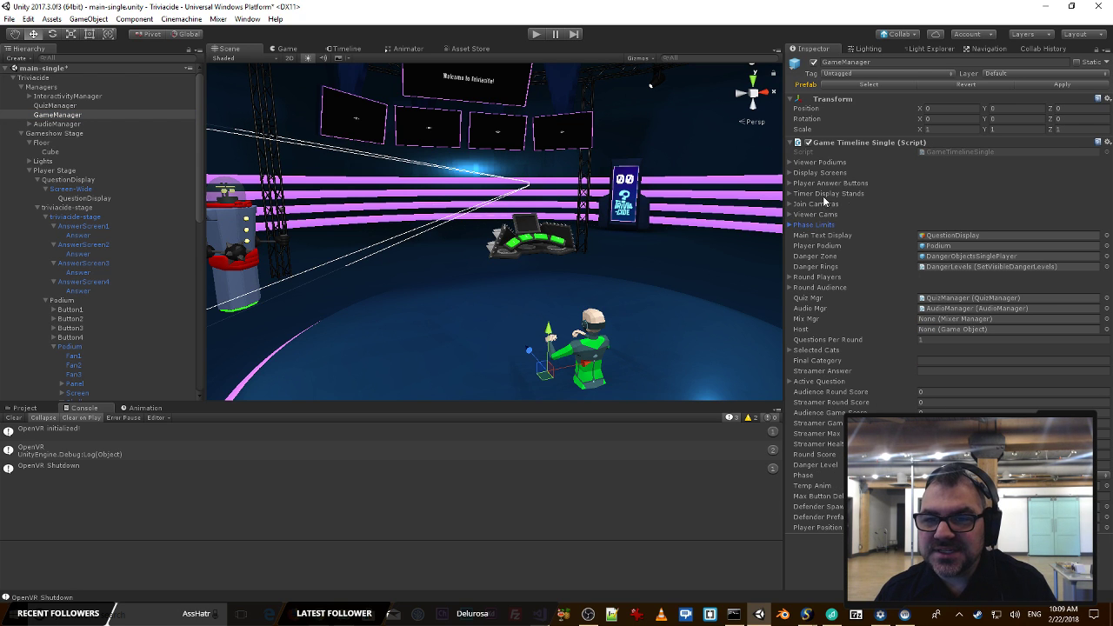
left_click(791, 215)
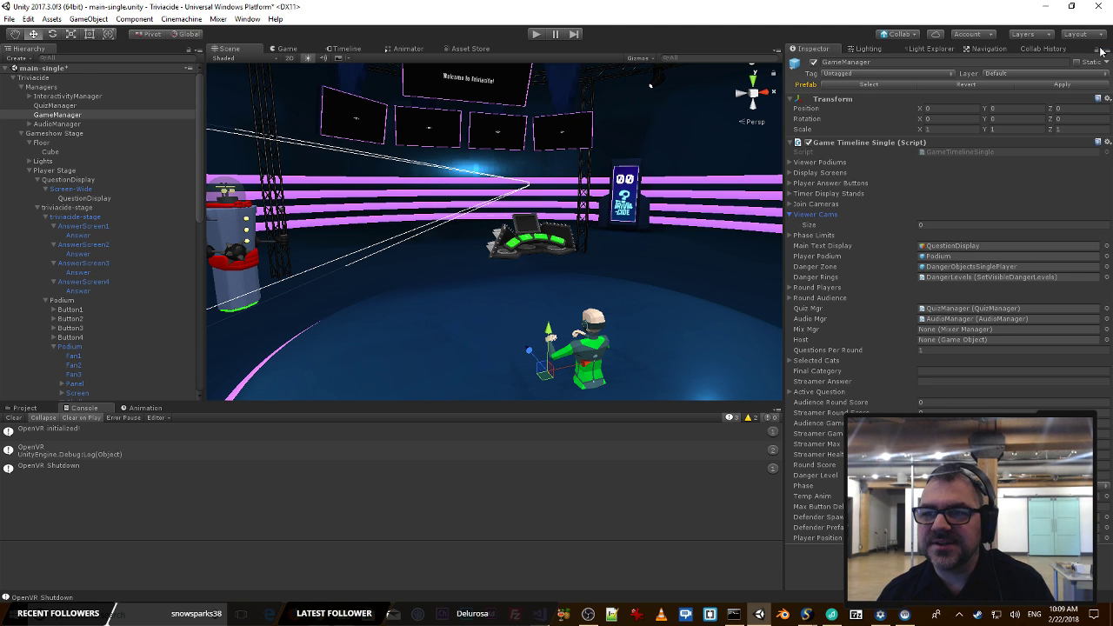
scroll(122, 303, "down", 10)
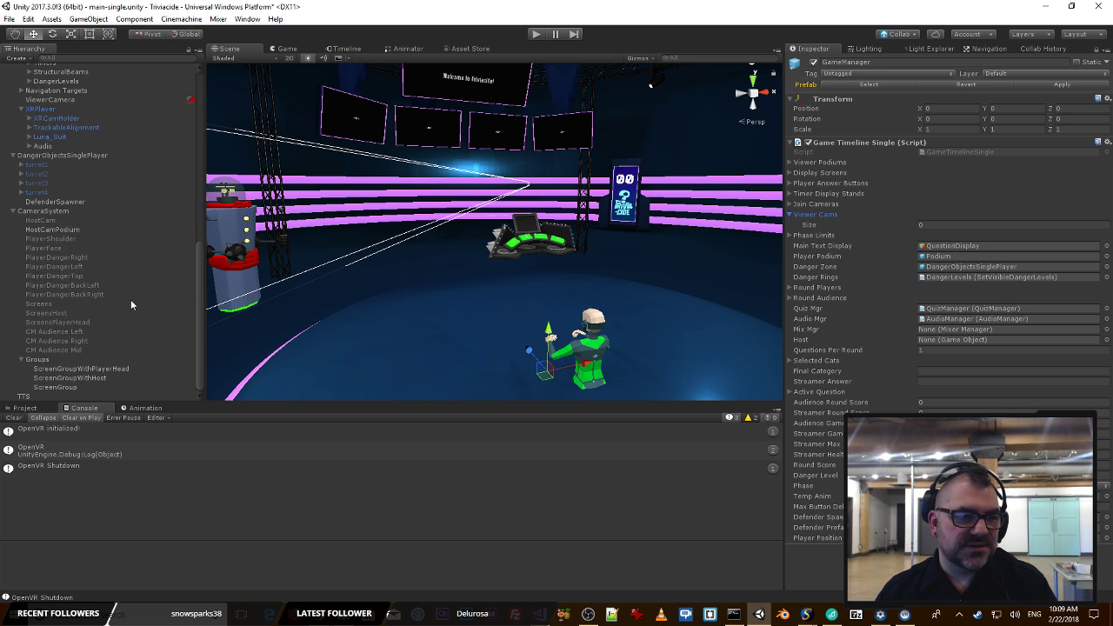
left_click(46, 221)
left_click(71, 350, "shift")
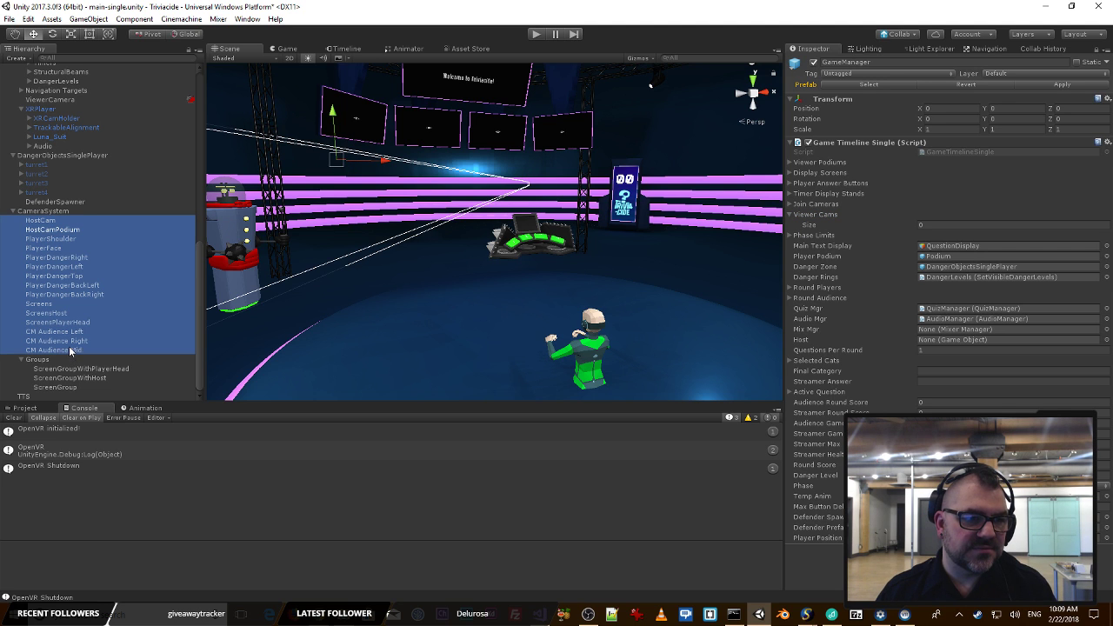
left_click_drag(148, 232, 852, 215)
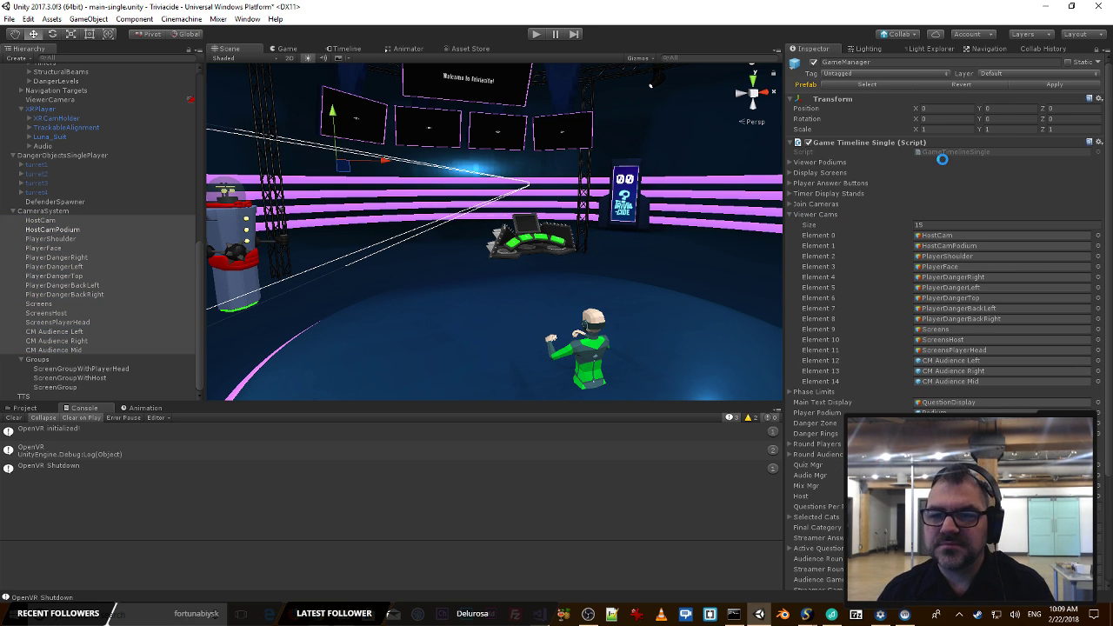
Step: Switch to Visual Studio, review how SetCamerasByPhase in GameTimeline.cs uses viewerCams, and return to Unity
key("alt+Tab")
left_click(351, 164)
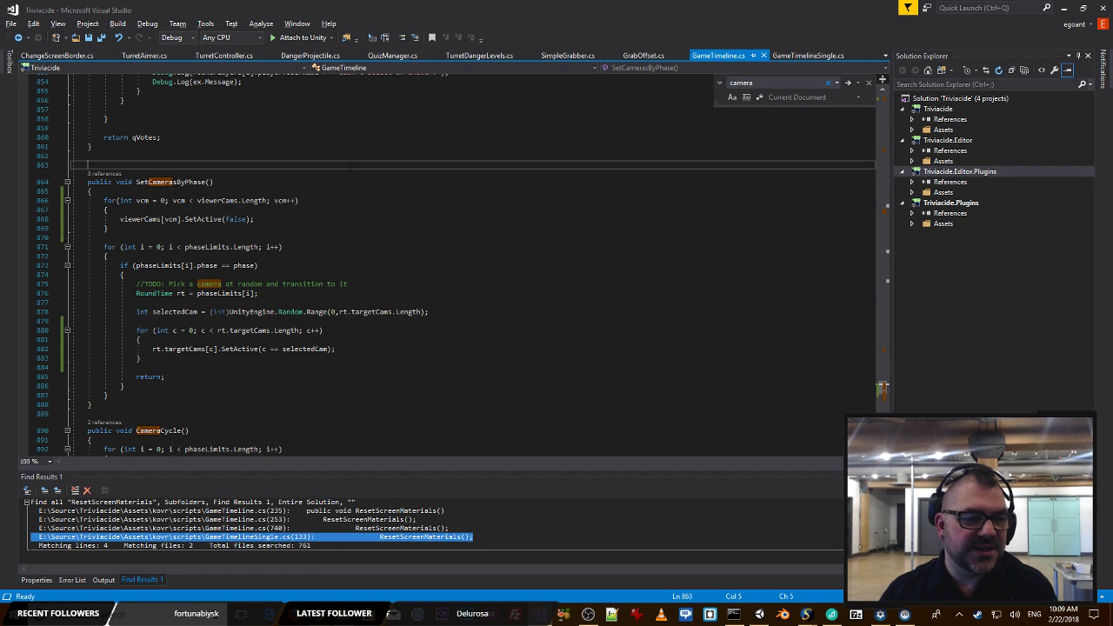
scroll(289, 277, "down", 6)
scroll(261, 252, "up", 6)
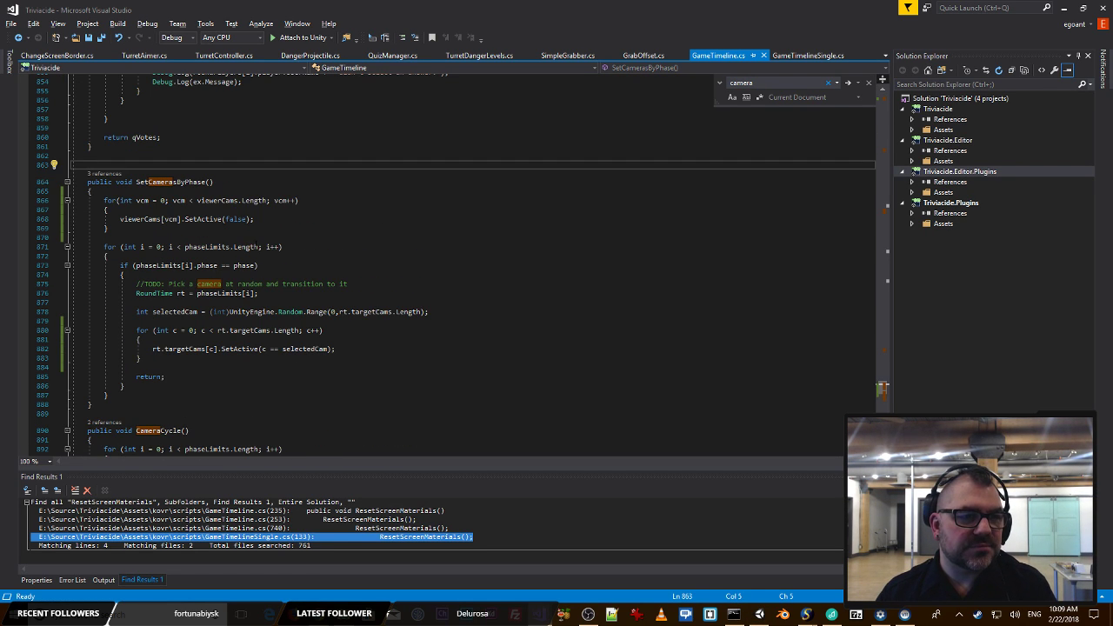
left_click(370, 201)
key("alt+Tab")
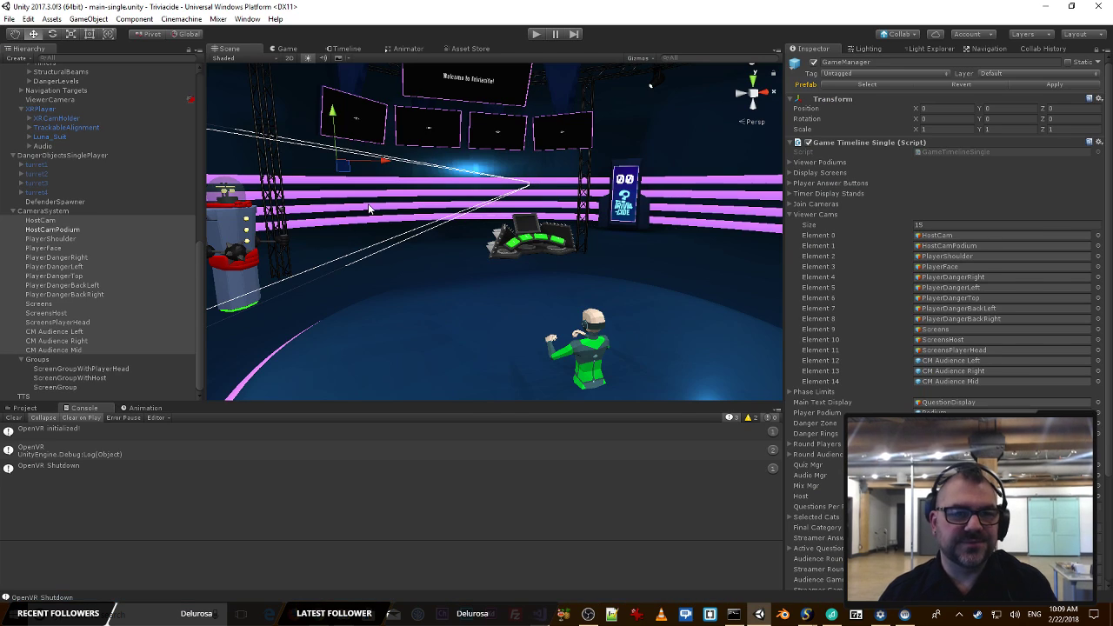
Step: Play-test the single-player game with HostCamPodium selected to check the camera switching through a round, and stop the run
left_click(535, 34)
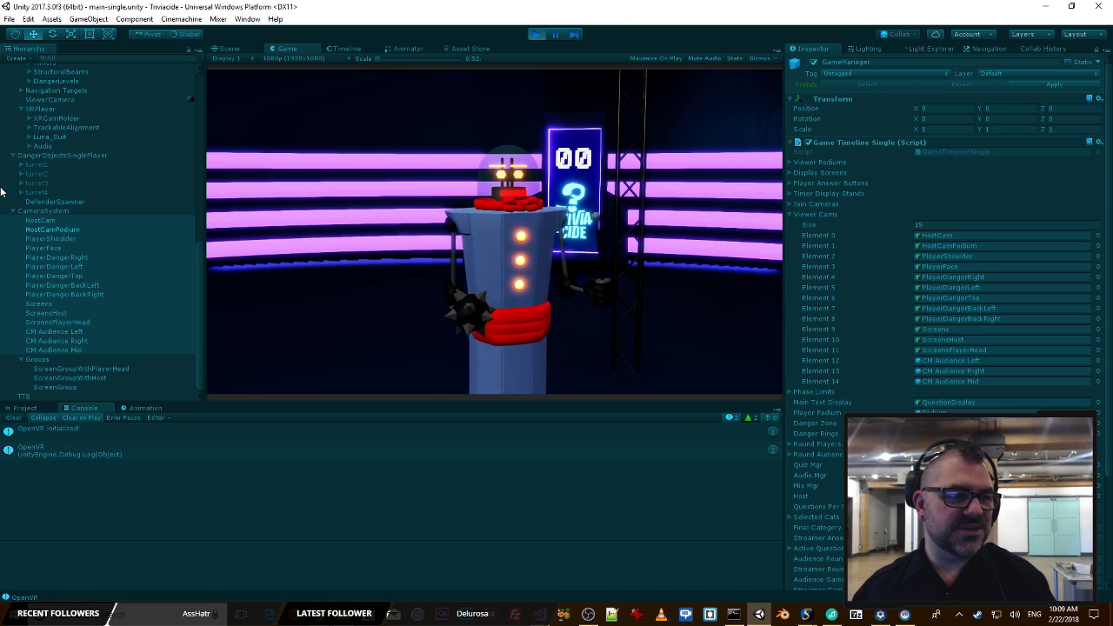
left_click(55, 229)
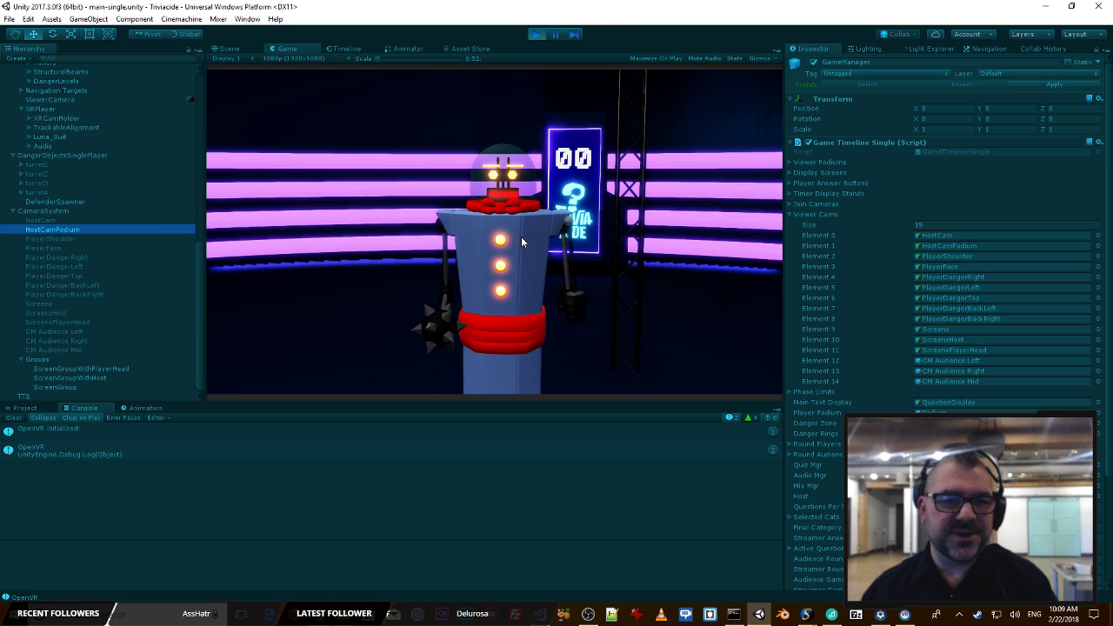
left_click(574, 248)
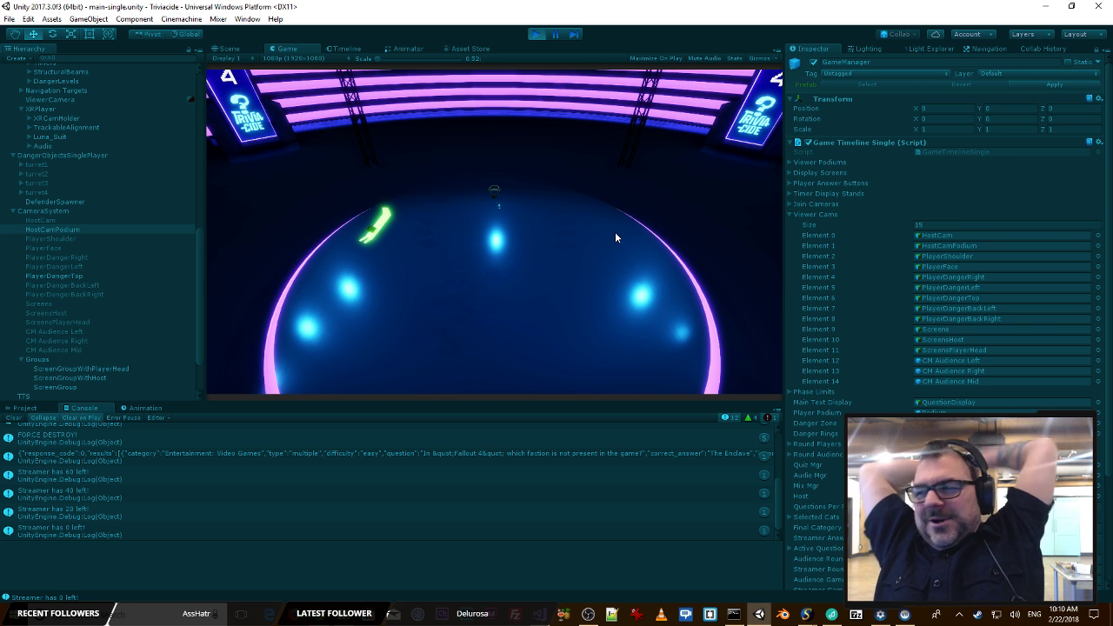
left_click(536, 34)
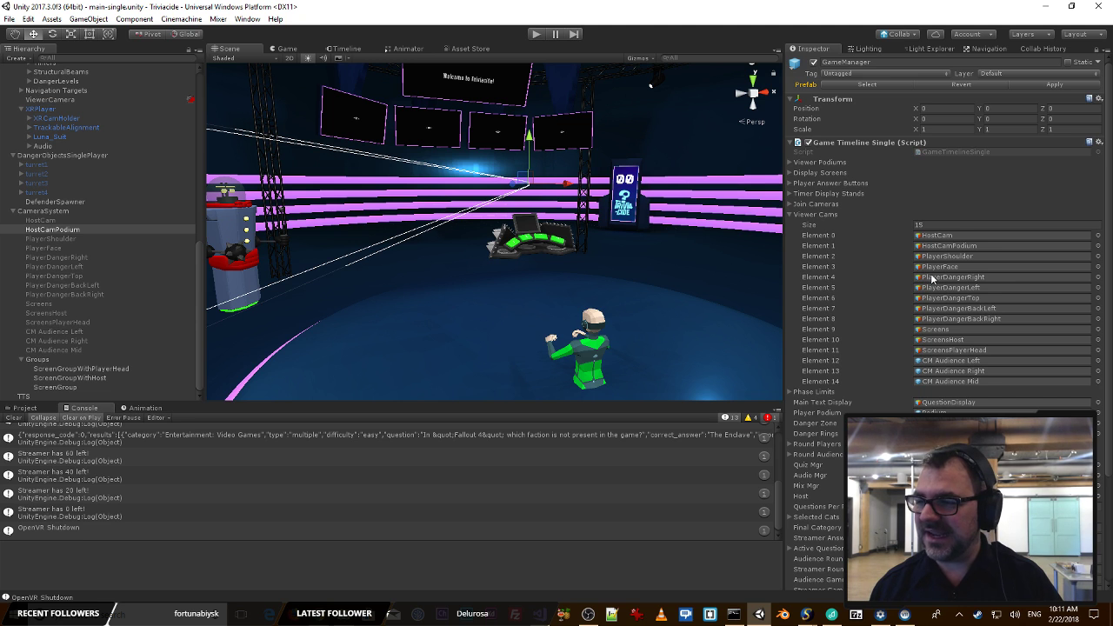
key("s")
right_click_drag(522, 346, 519, 317)
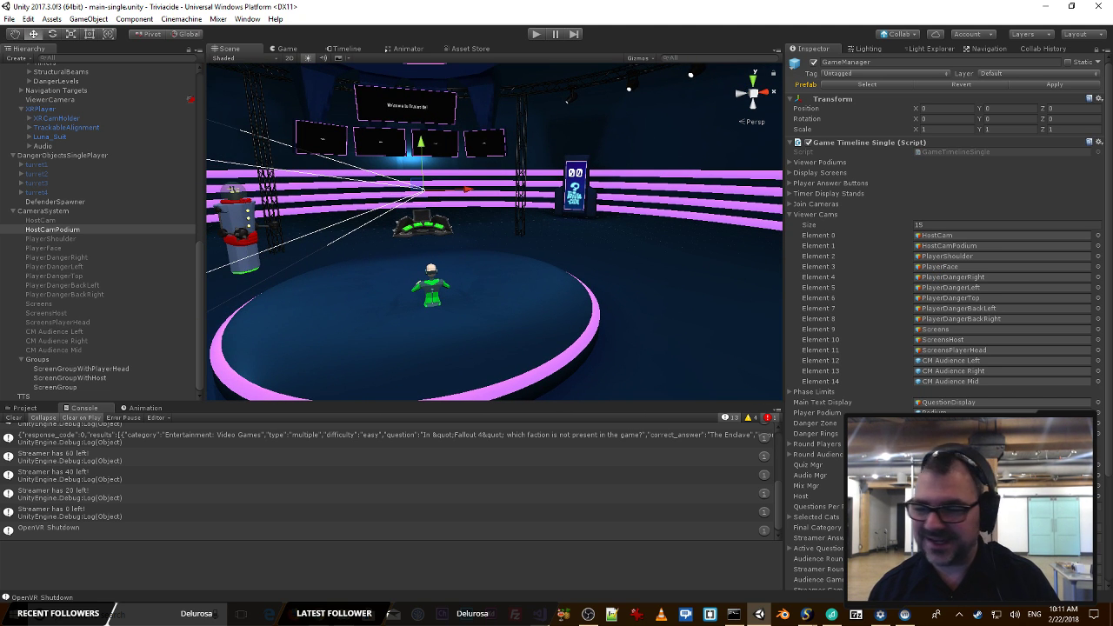